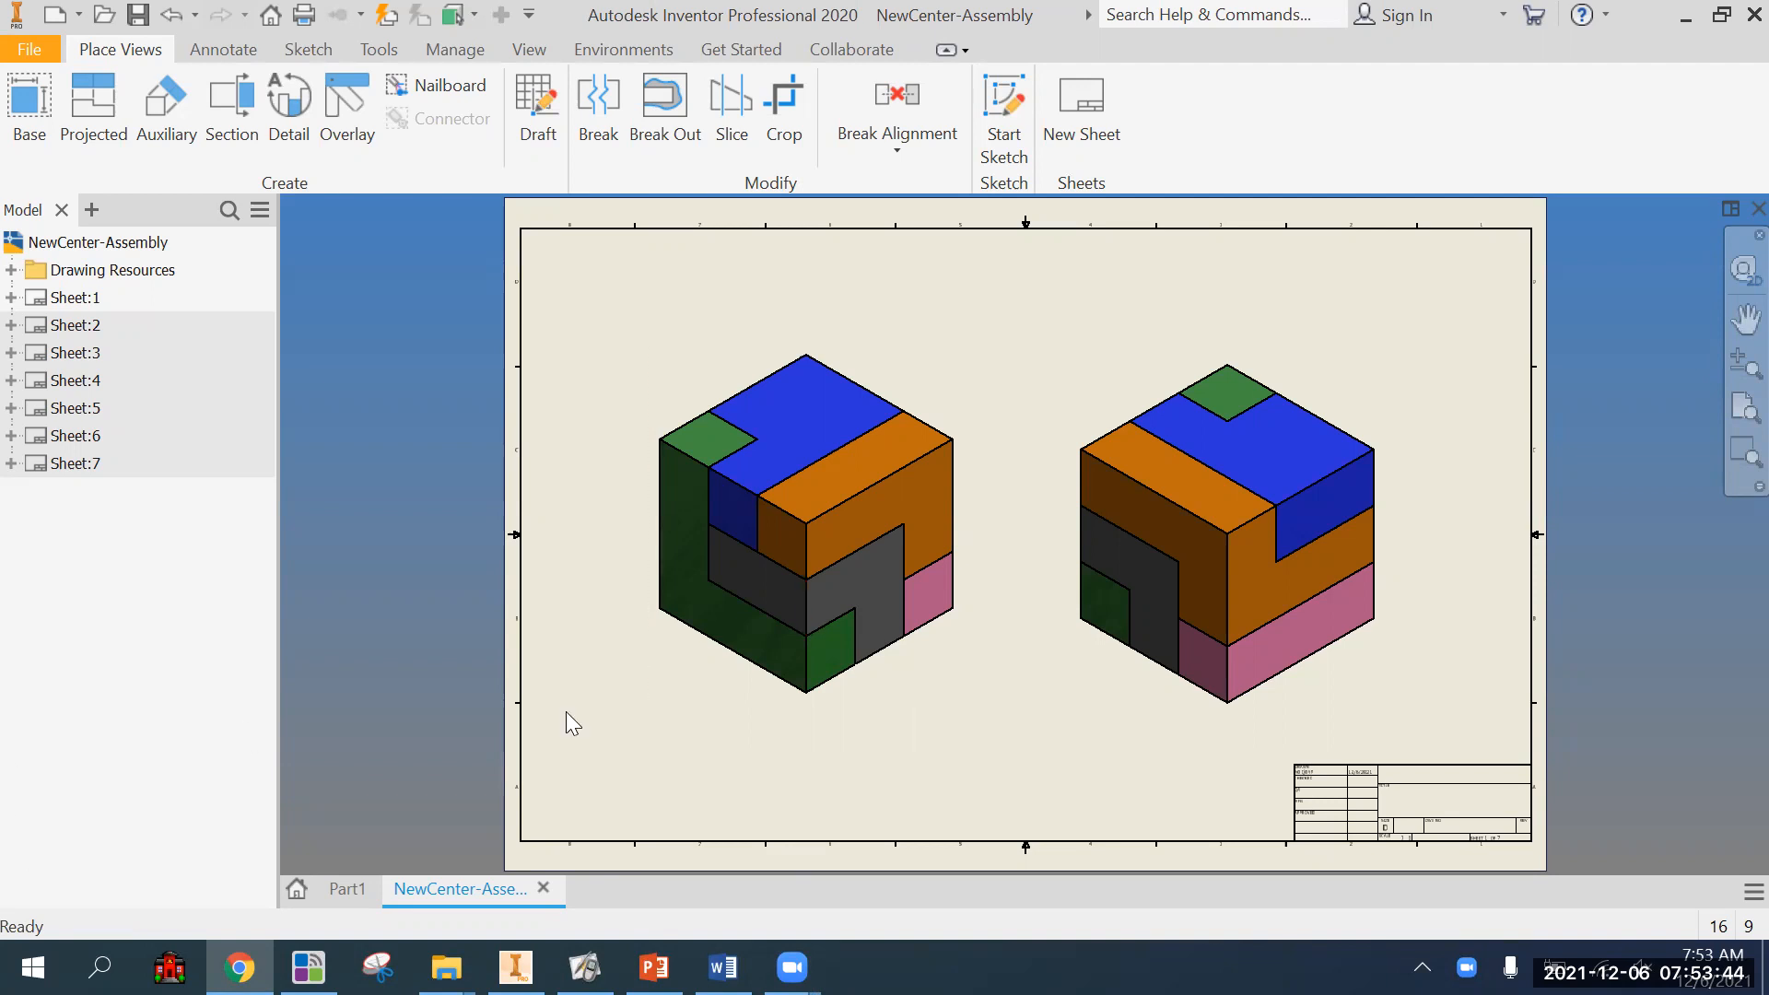
# Open Sheet:7 of the drawing, which holds the blue part's views.
pyautogui.scroll(2, 817, 715)
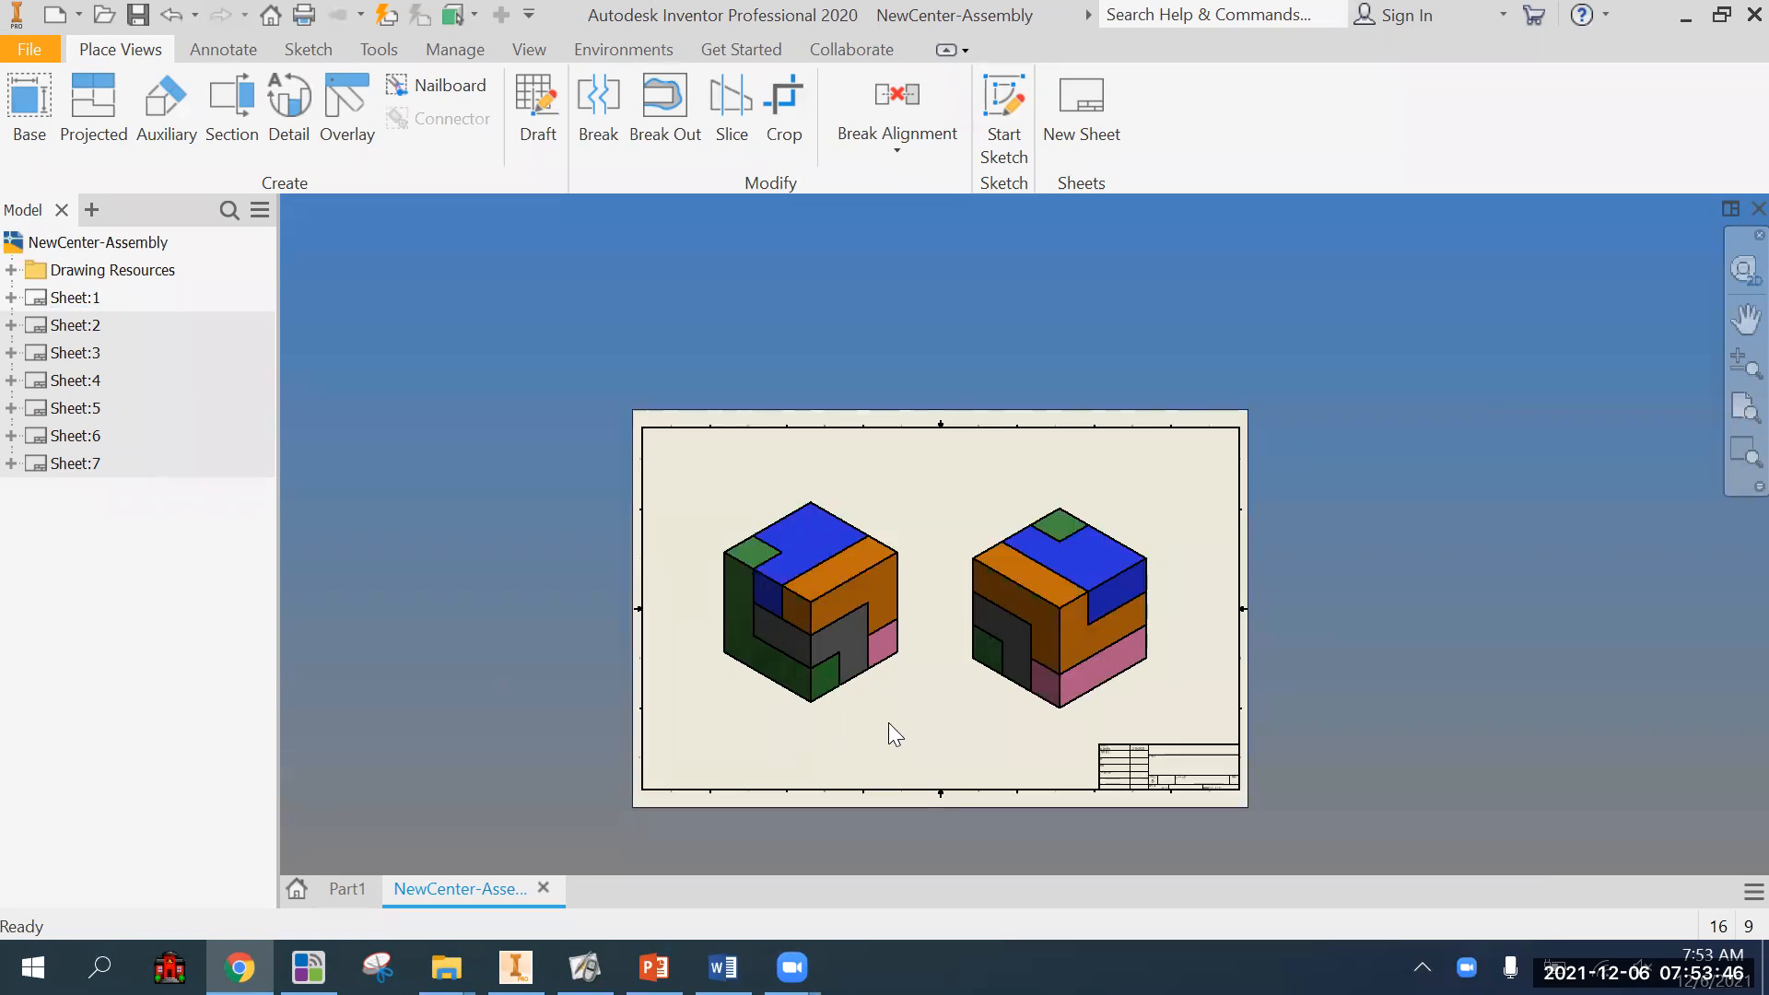
pyautogui.scroll(-3, 889, 723)
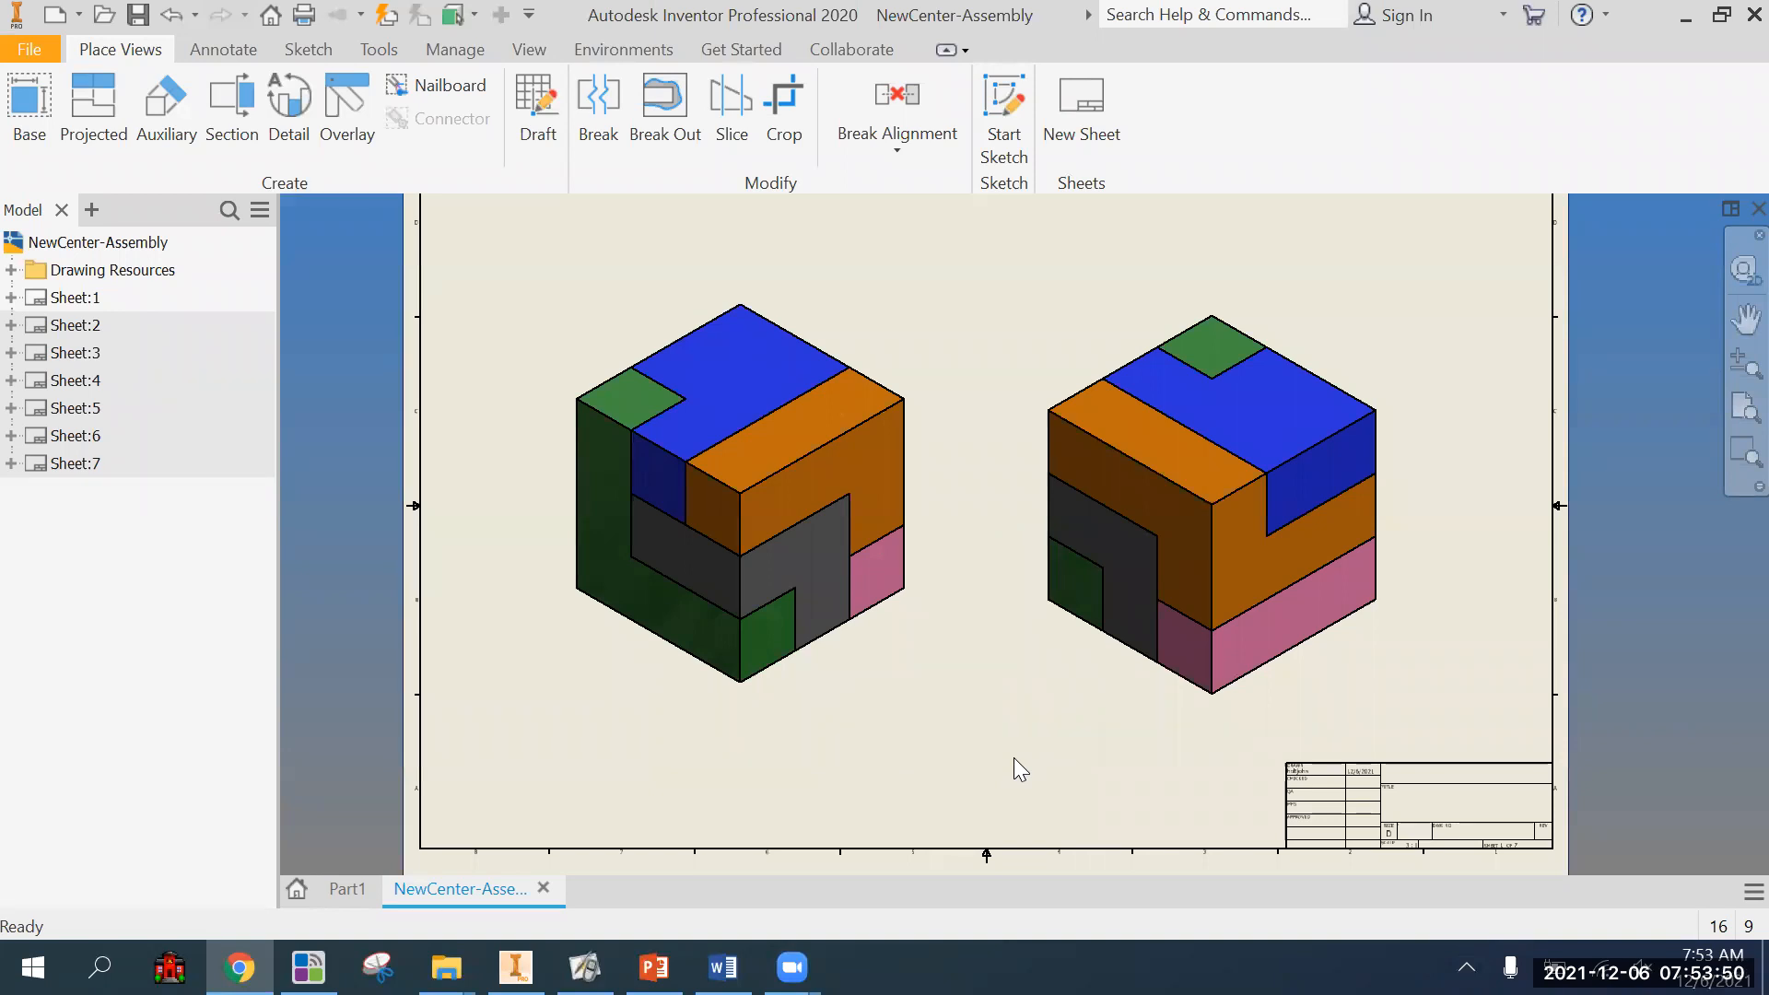
pyautogui.scroll(3, 822, 714)
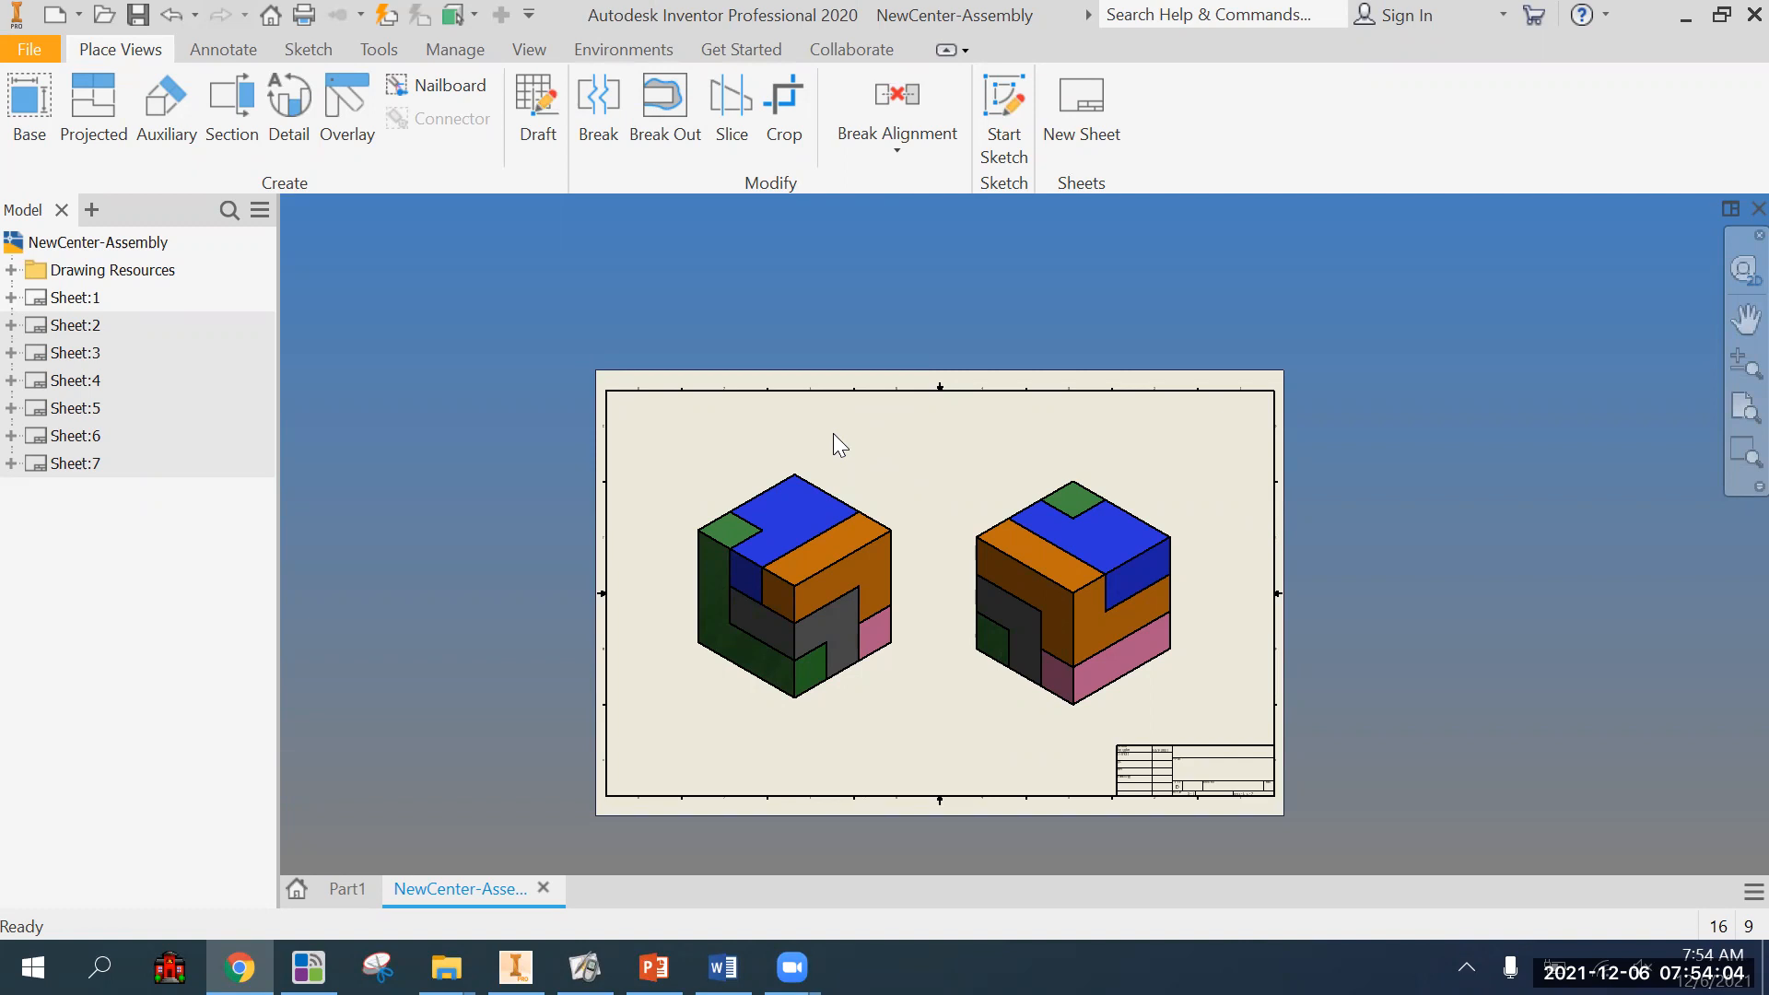
pyautogui.scroll(-4, 712, 612)
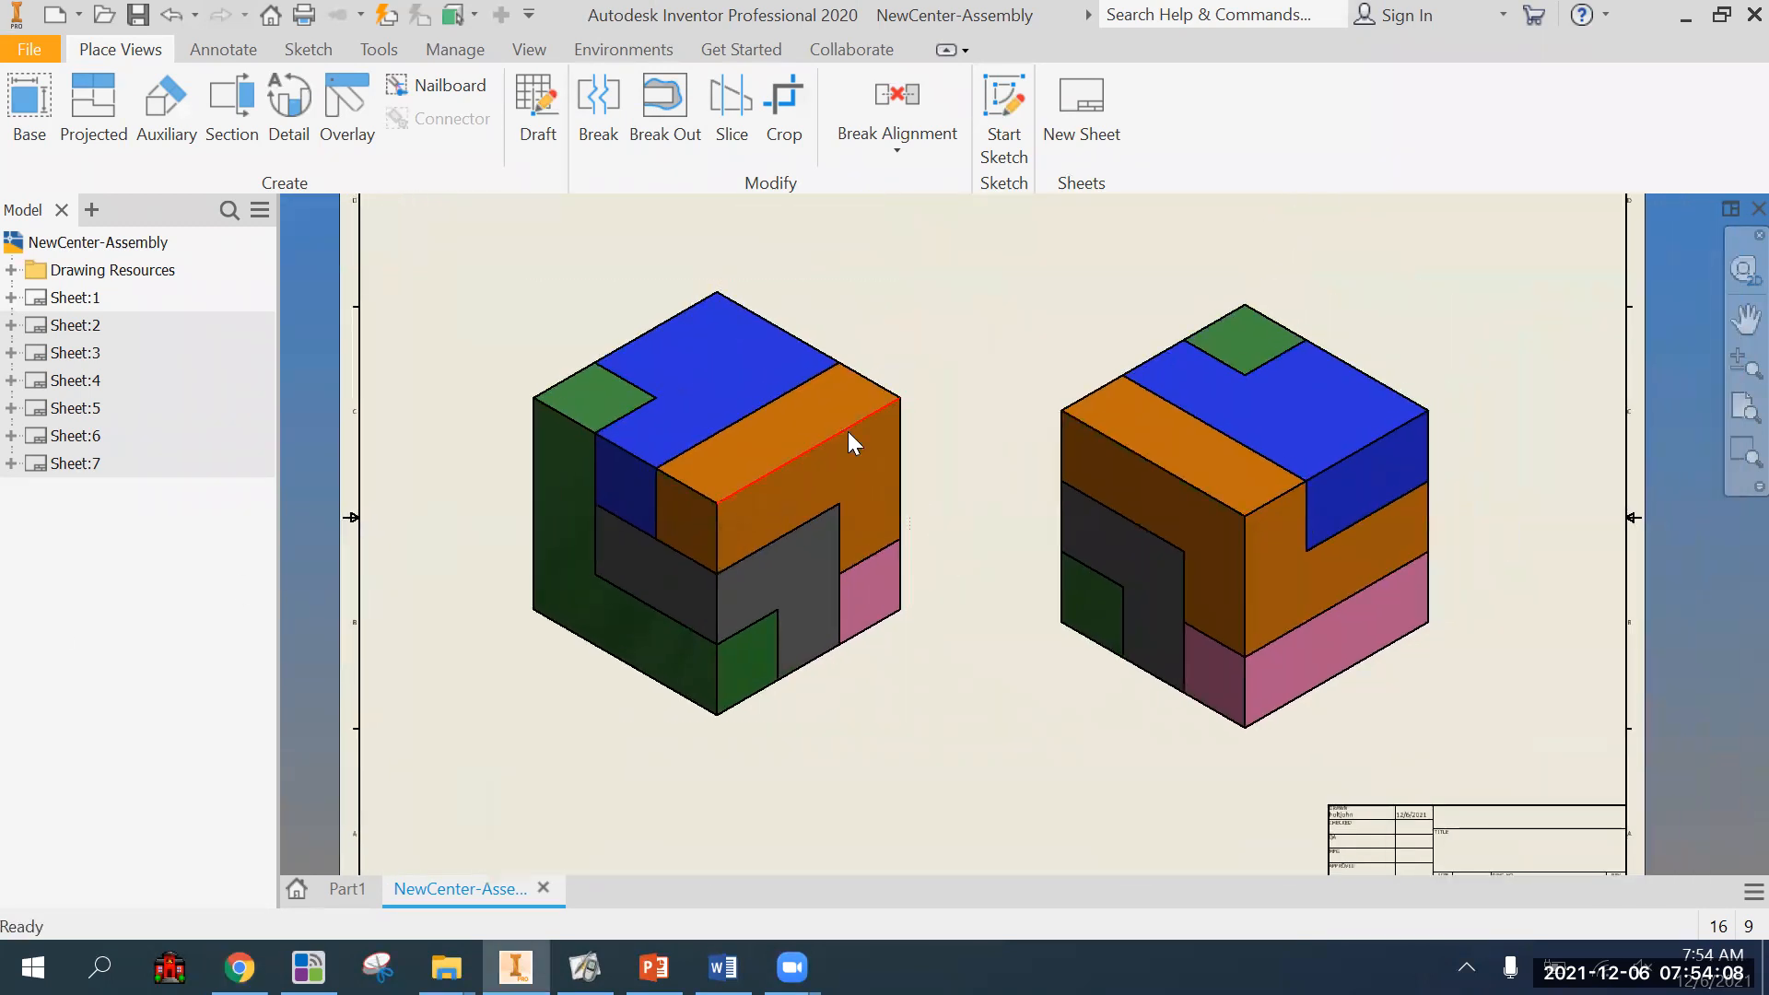
pyautogui.doubleClick(78, 464)
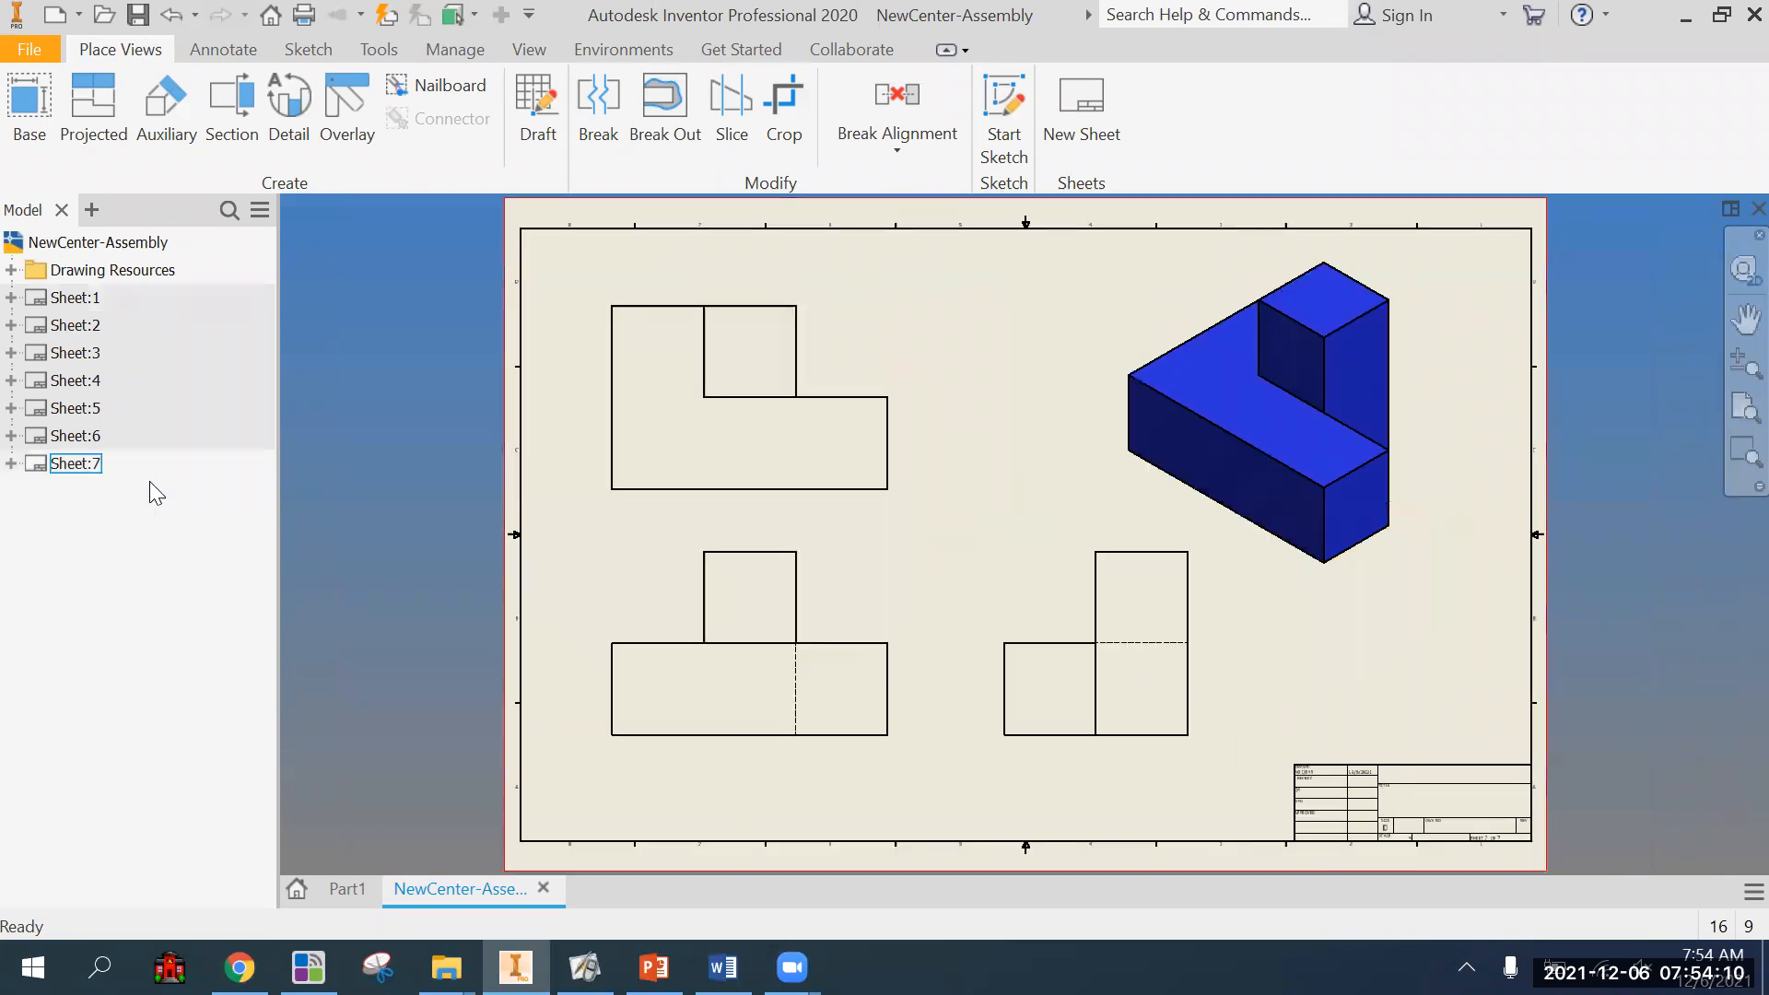
# Dimension the full width of the L-shaped top view along its bottom edge, placing the dimension just below it.
pyautogui.click(223, 51)
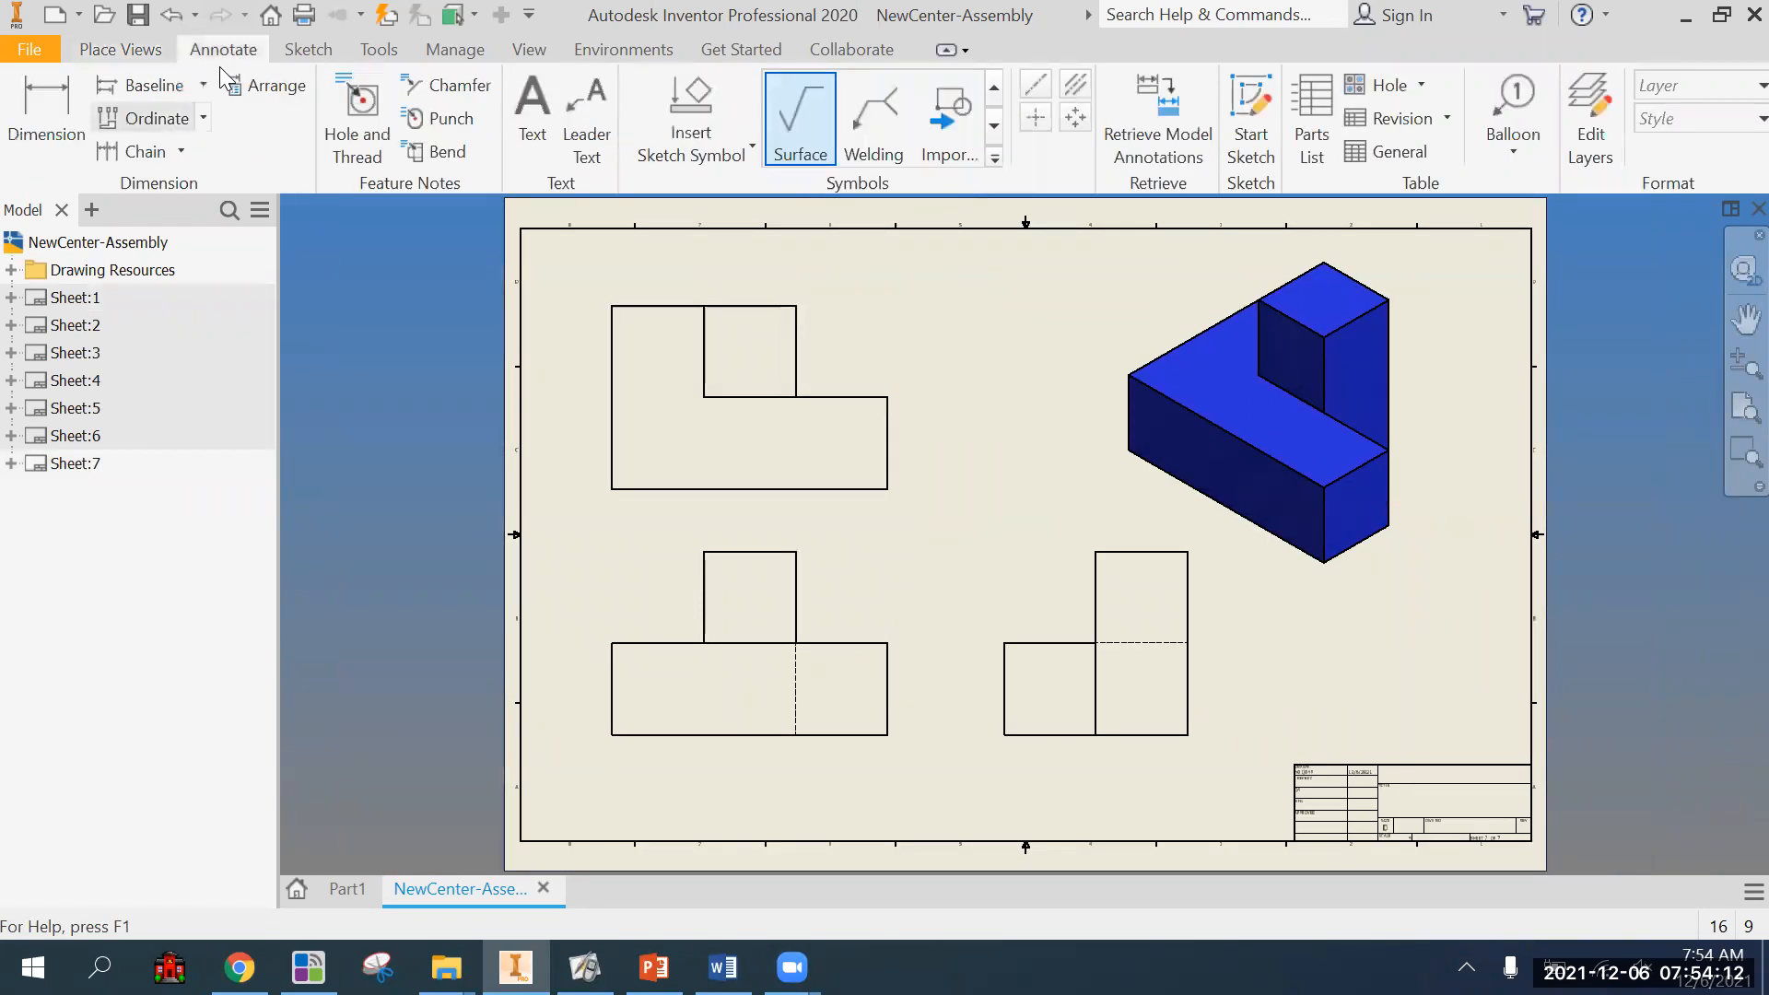
pyautogui.click(46, 115)
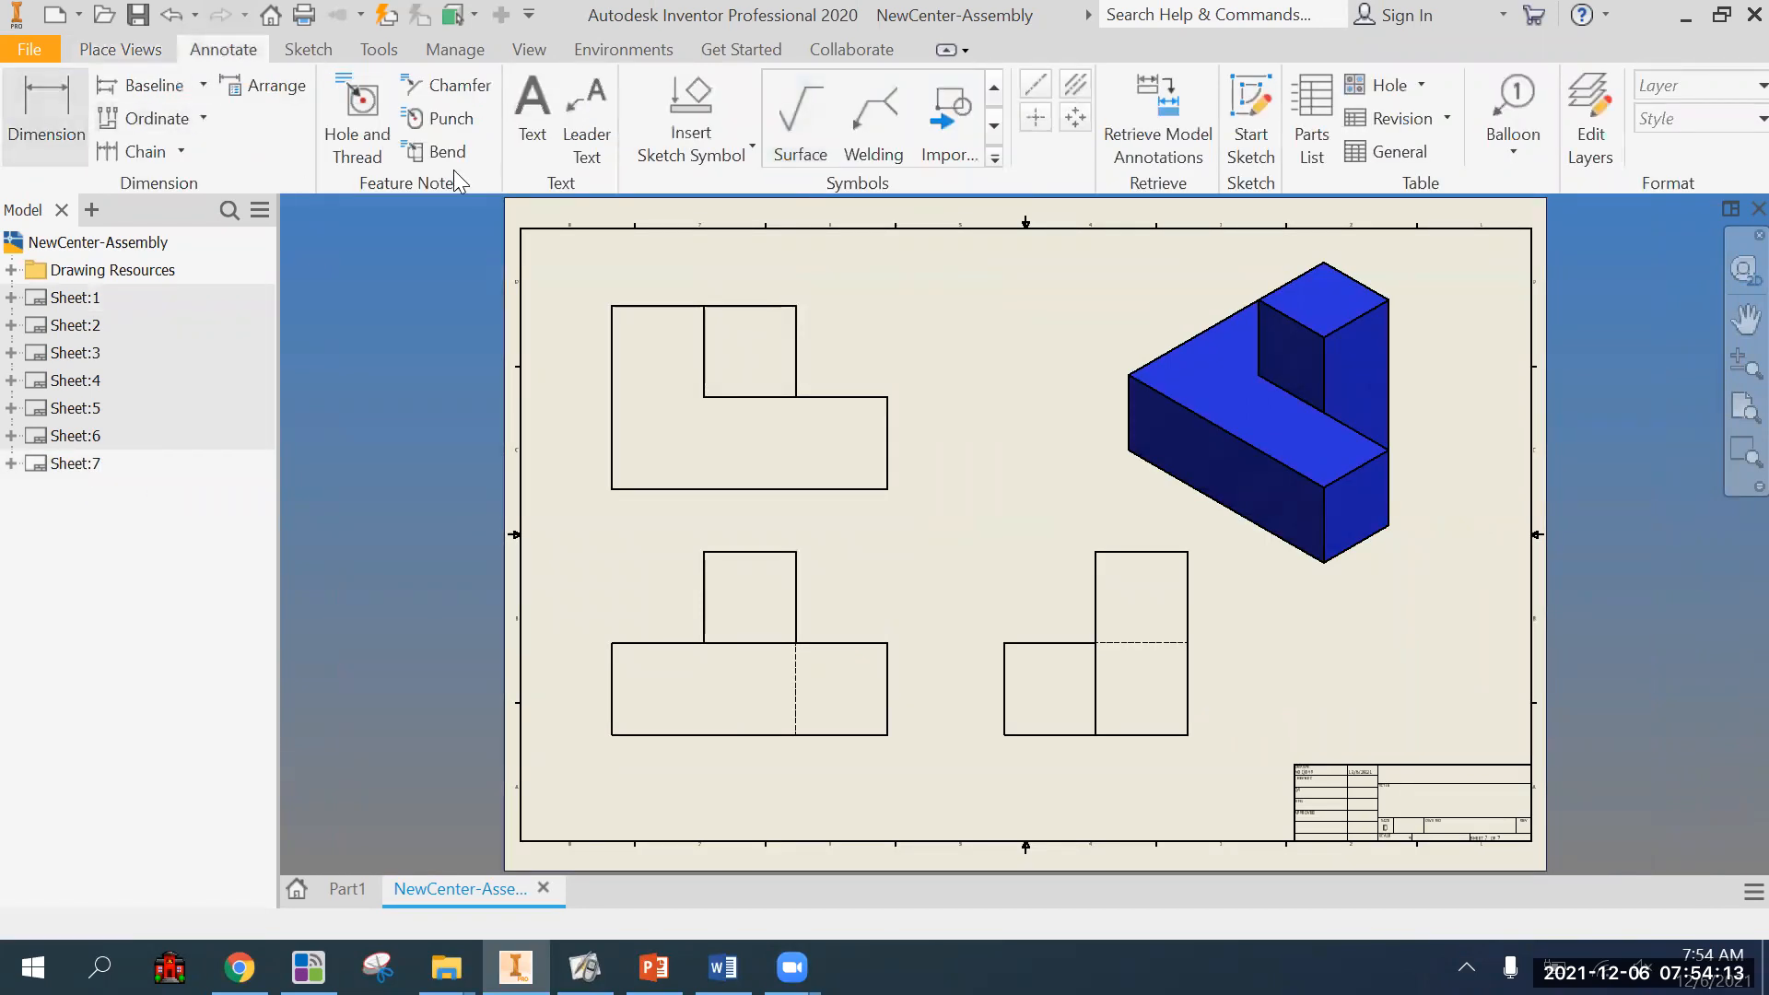
pyautogui.click(615, 489)
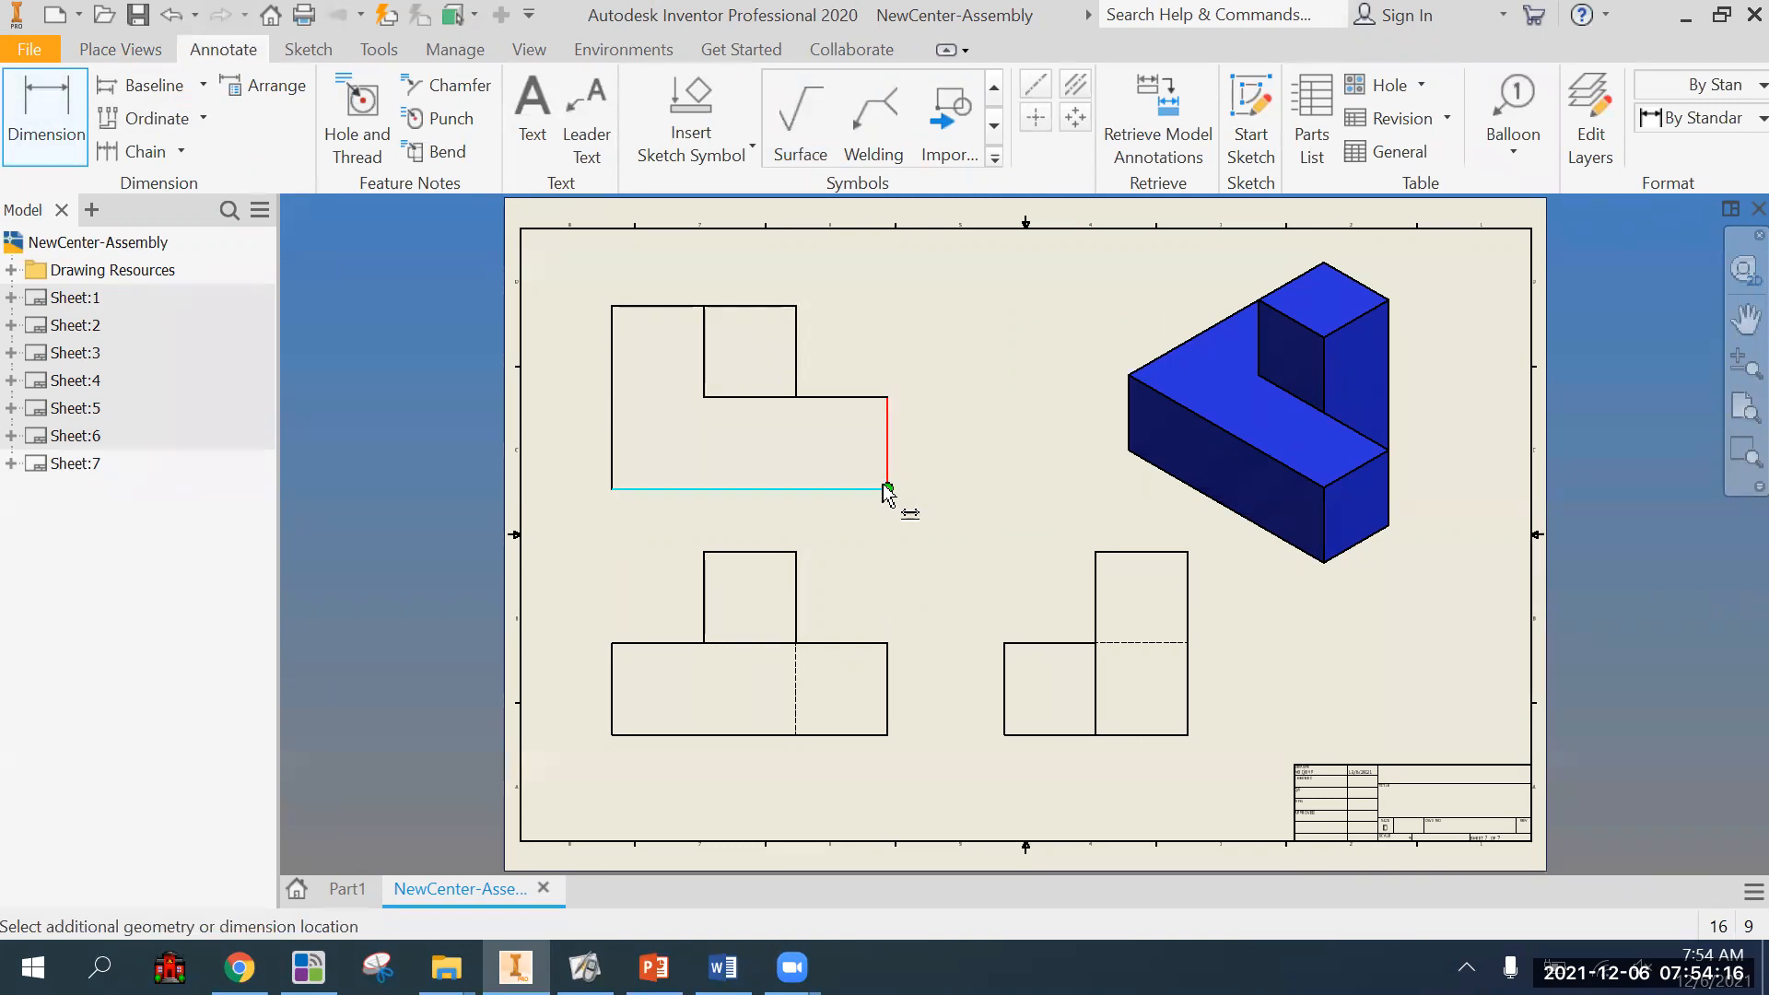
pyautogui.click(806, 503)
pyautogui.scroll(3, 744, 521)
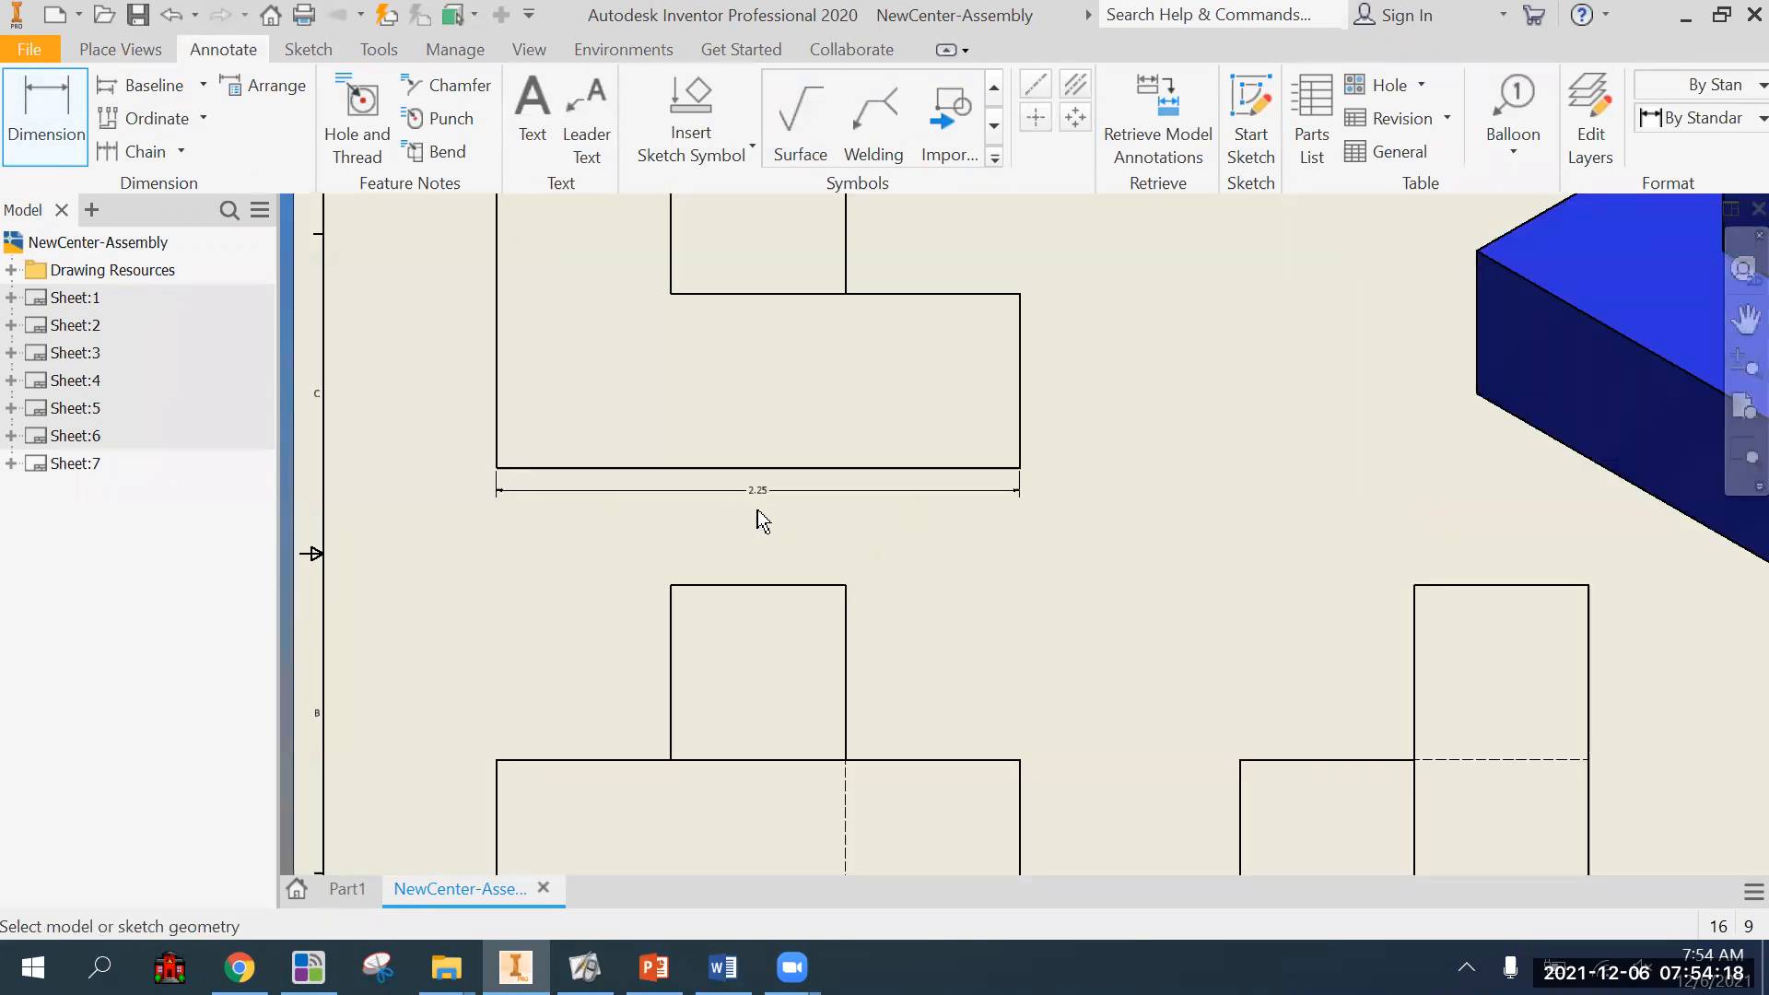
pyautogui.scroll(1, 759, 513)
pyautogui.moveTo(903, 584)
pyautogui.mouseDown(button='middle')
pyautogui.moveTo(845, 563)
pyautogui.moveTo(835, 589)
pyautogui.mouseUp(button='middle')
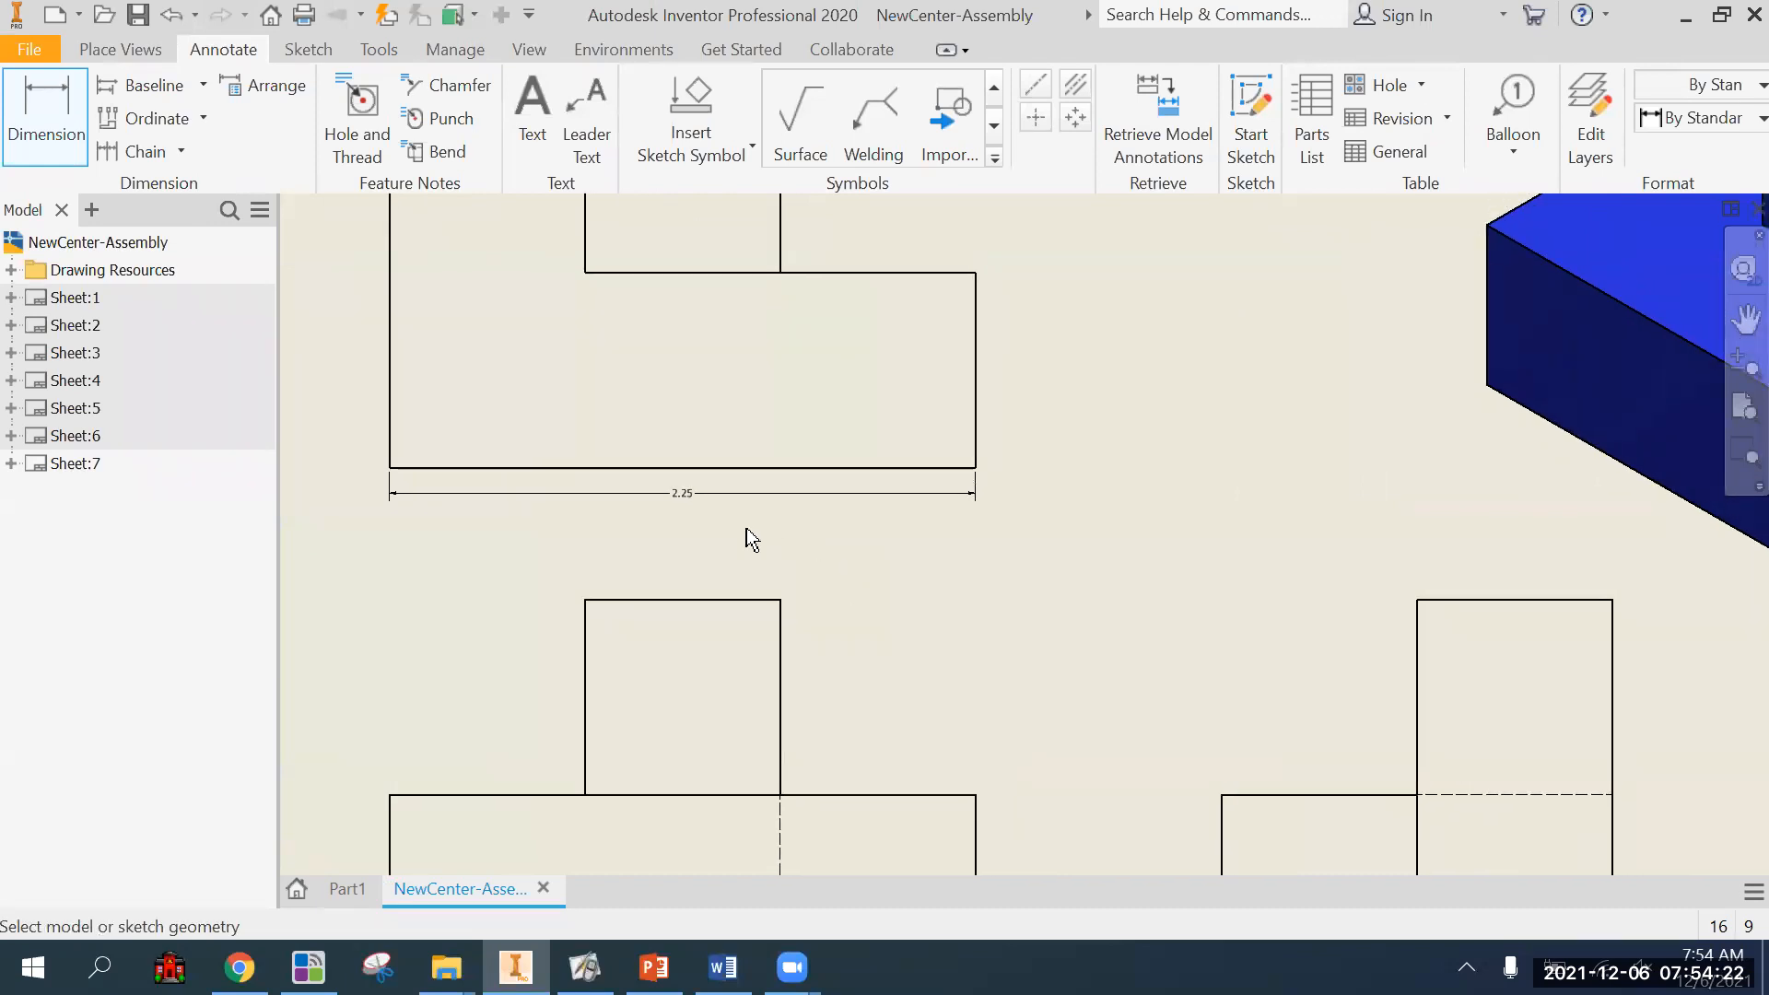
# In the front view, dimension the upper block's width above it and the base's height beside its right edge.
pyautogui.click(705, 602)
pyautogui.click(712, 576)
pyautogui.moveTo(922, 657); pyautogui.dragTo(880, 585, button='middle')
pyautogui.click(944, 774)
pyautogui.click(986, 785)
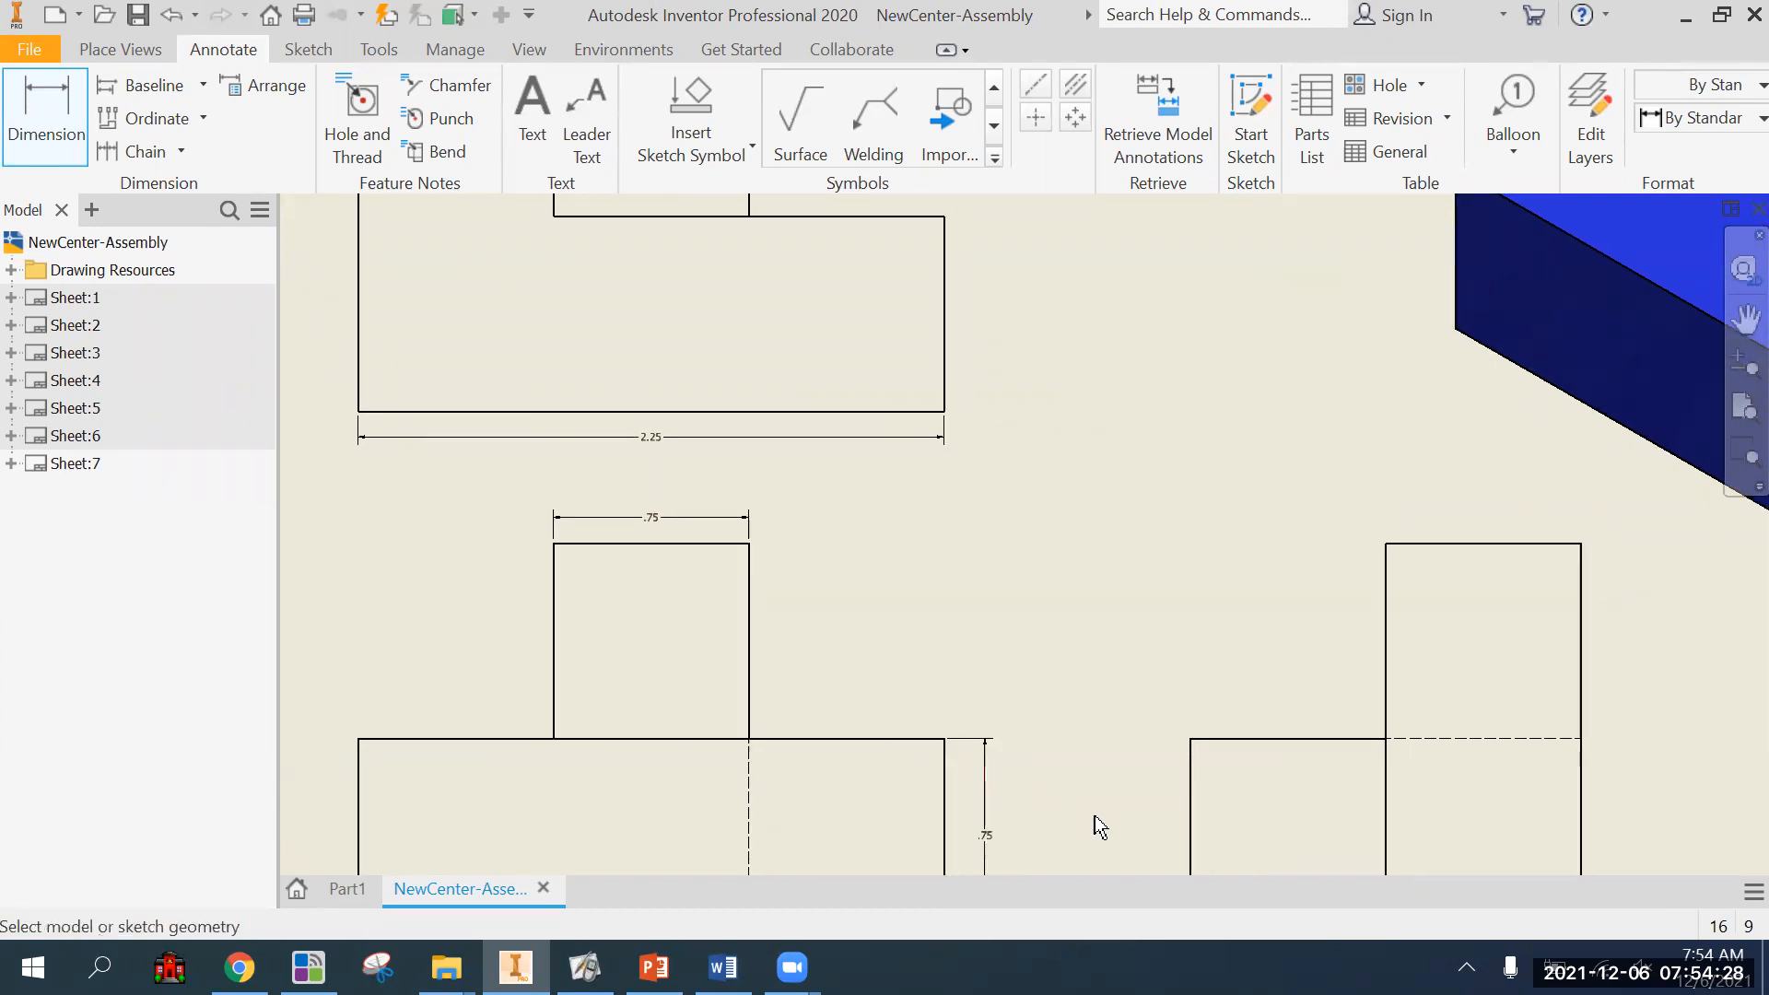
# Dimension the height of the front view's upper block, placing the dimension to the right of the block.
pyautogui.click(749, 650)
pyautogui.click(817, 666)
pyautogui.moveTo(931, 660); pyautogui.dragTo(923, 644, button='middle')
pyautogui.scroll(-3, 924, 644)
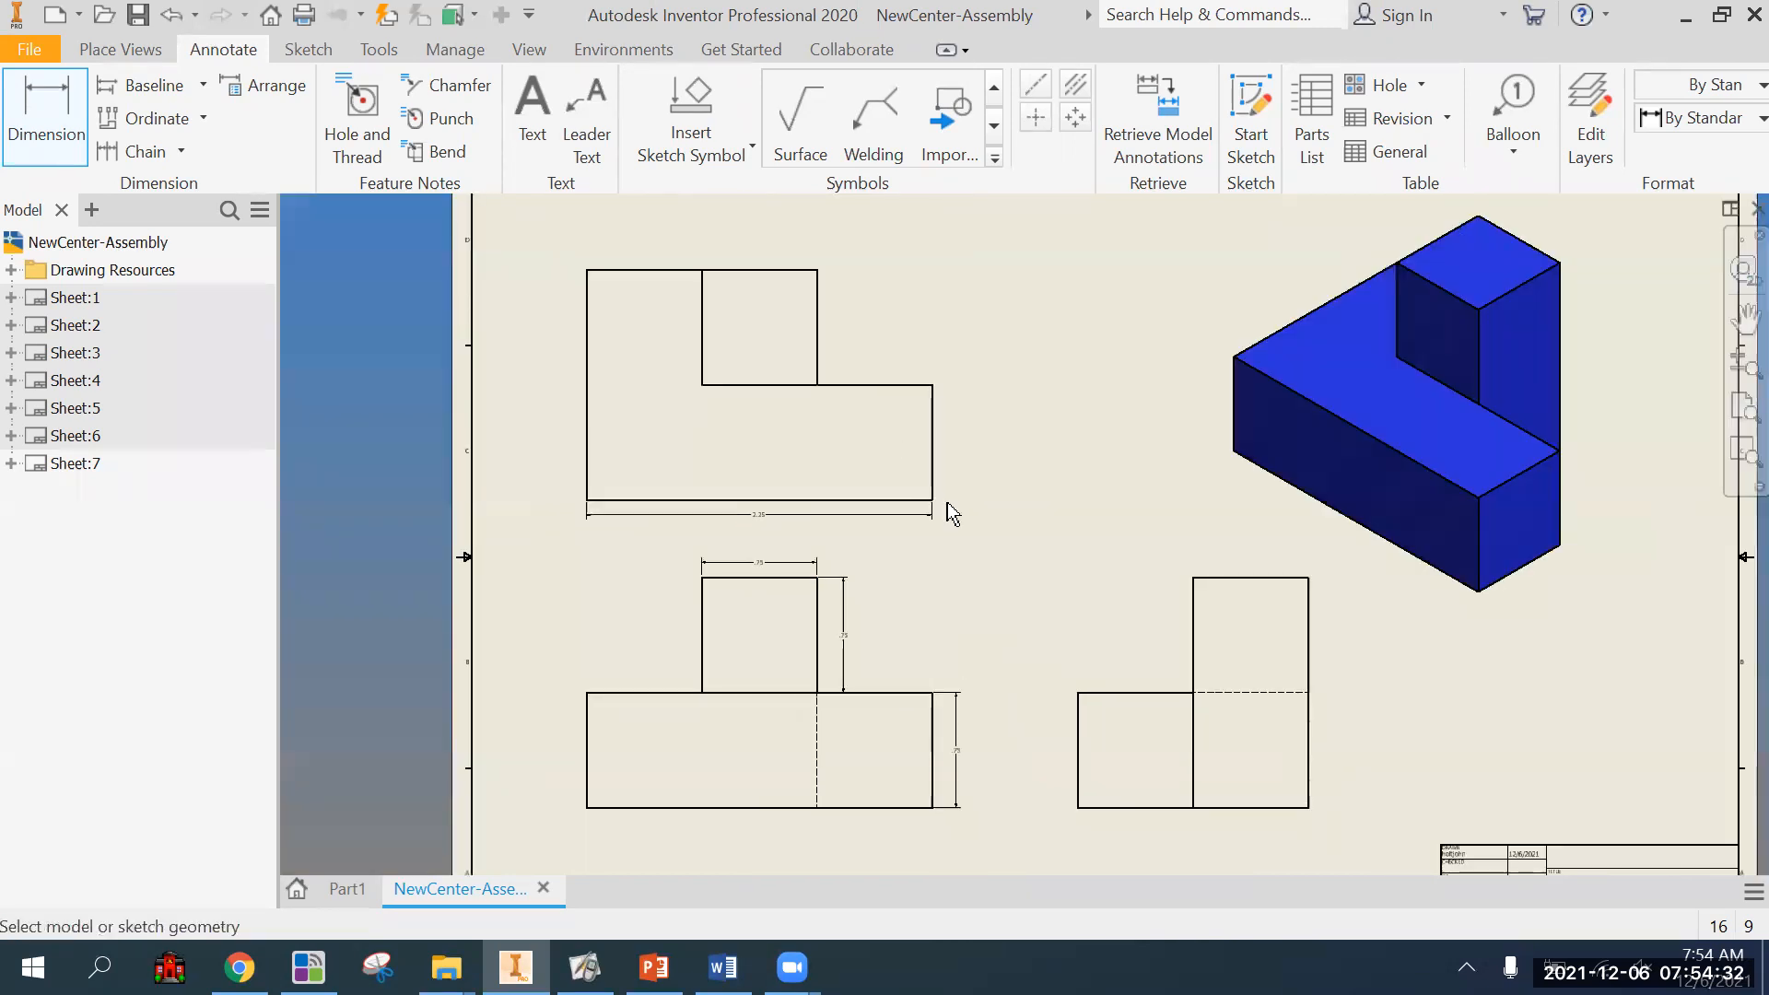
# Examine the dimensions around the front view's upper block up close and at full-sheet scale to judge their readability.
pyautogui.scroll(5, 831, 639)
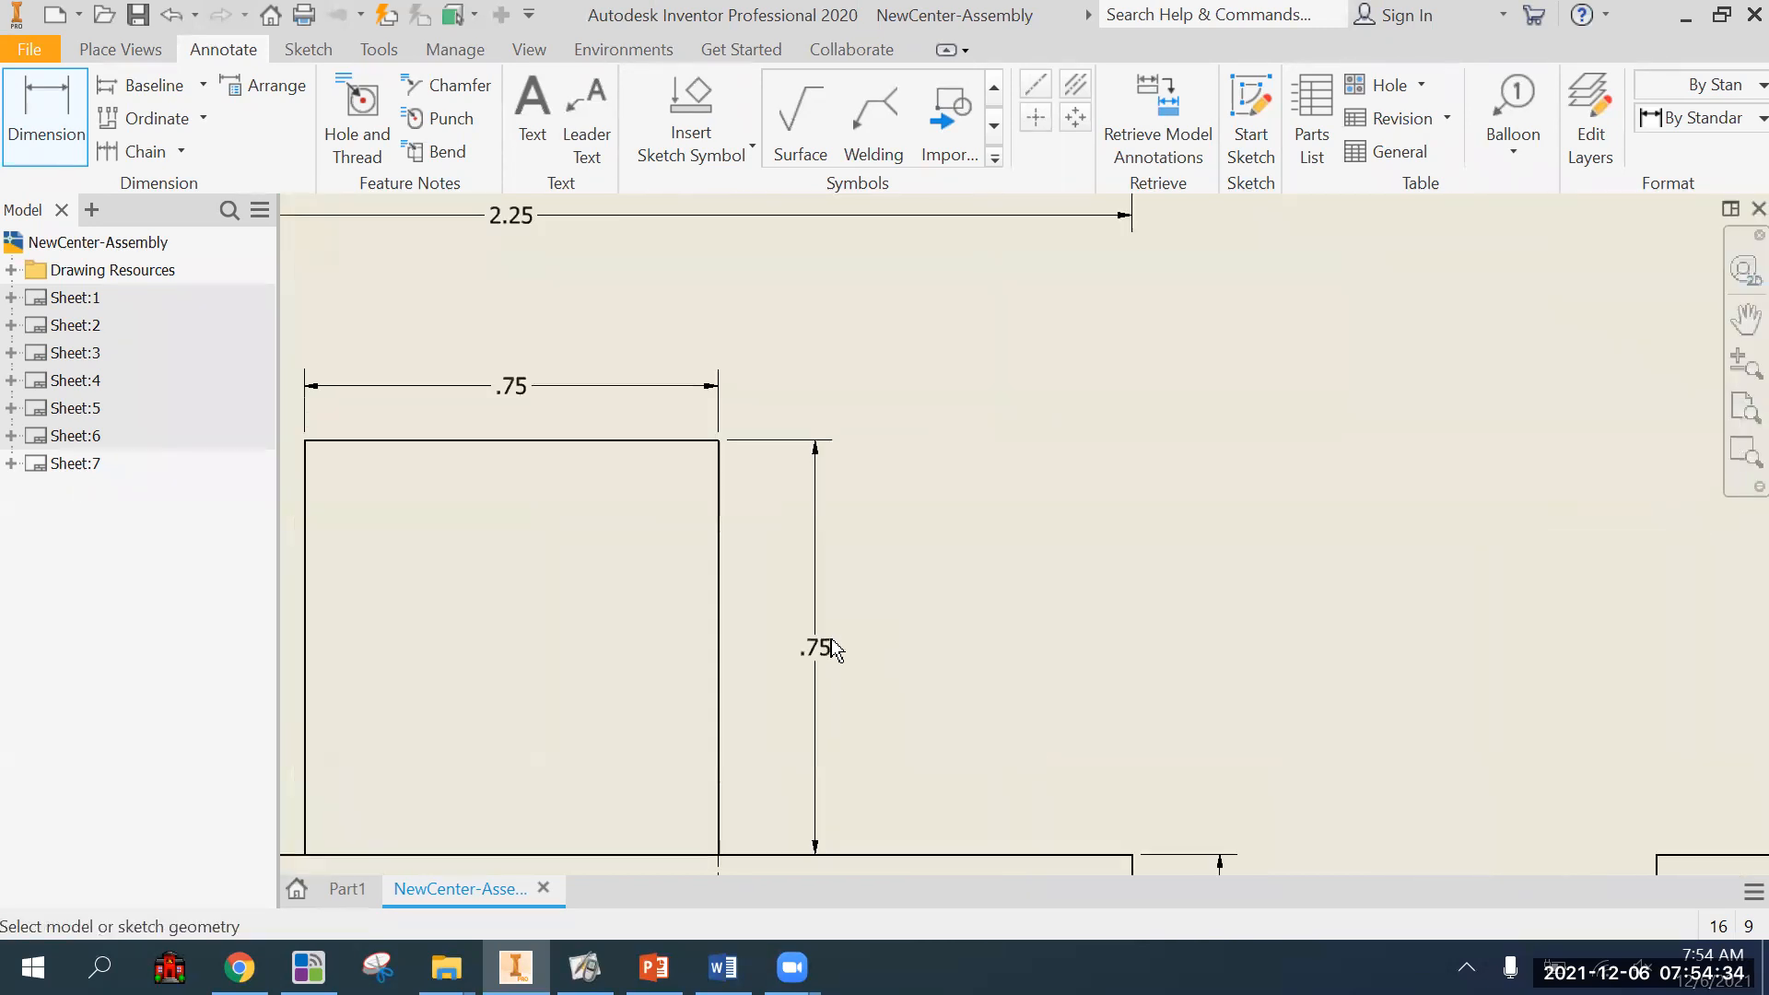
pyautogui.scroll(-1, 852, 645)
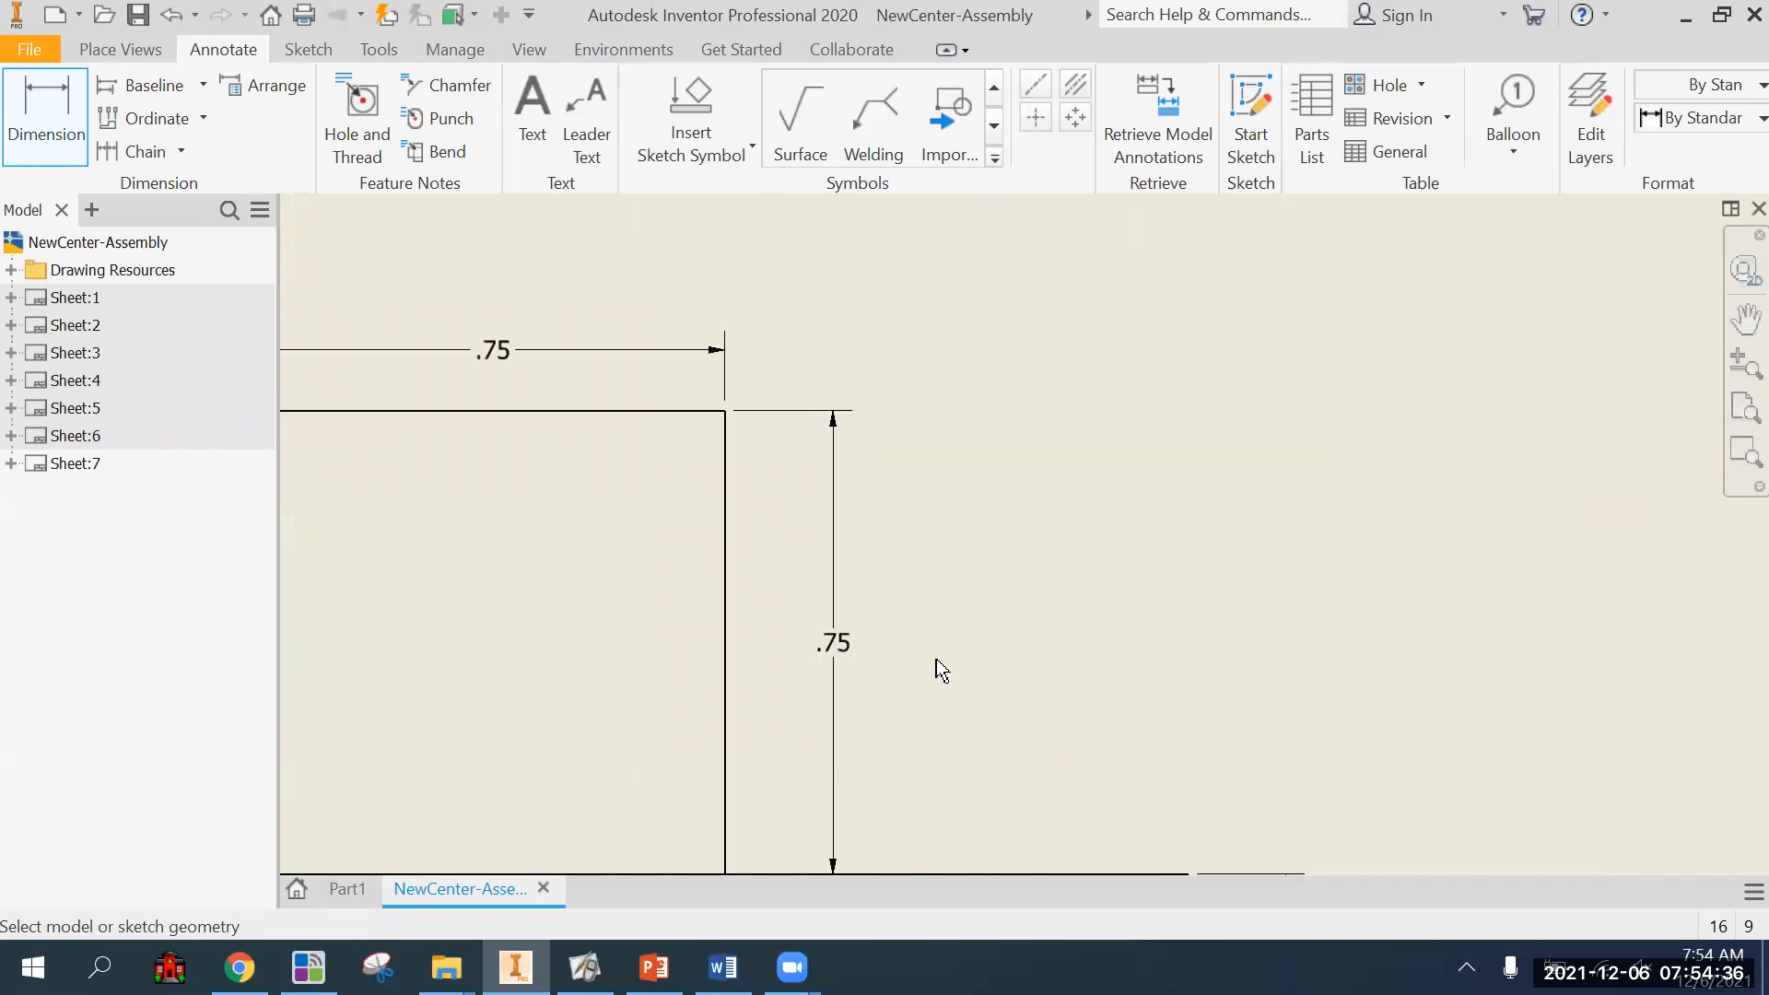
pyautogui.scroll(-4, 867, 640)
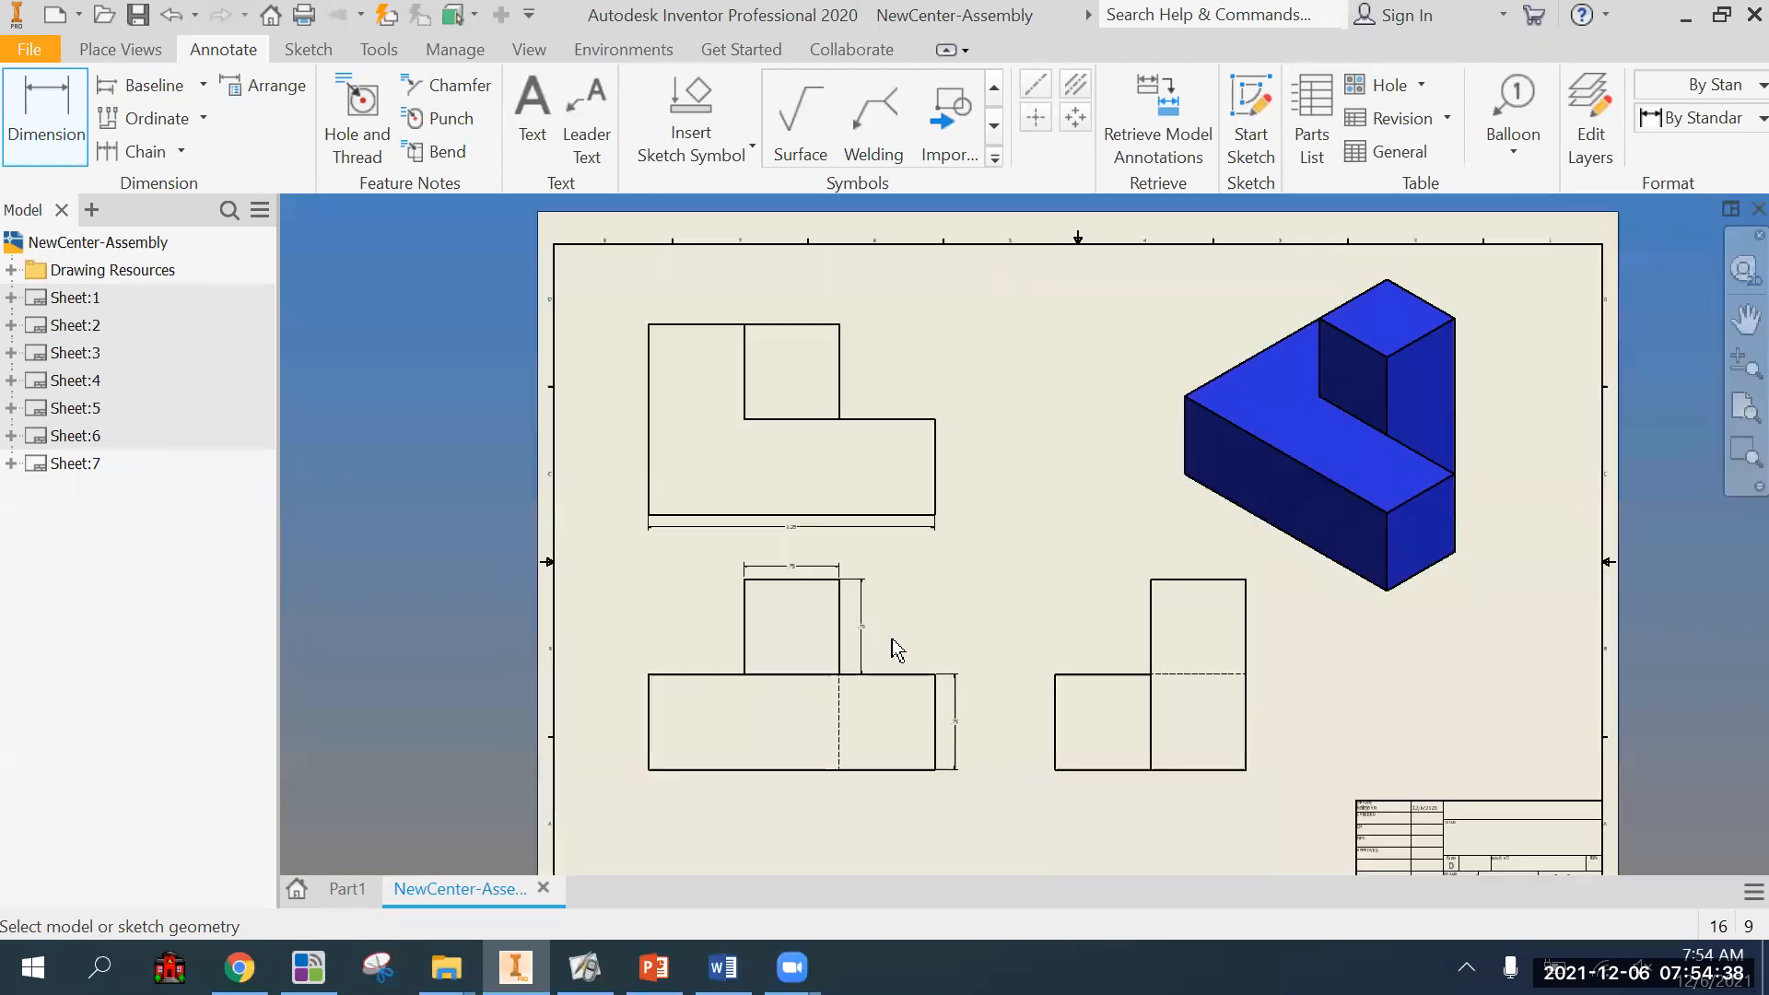
pyautogui.click(863, 633)
pyautogui.scroll(4, 866, 634)
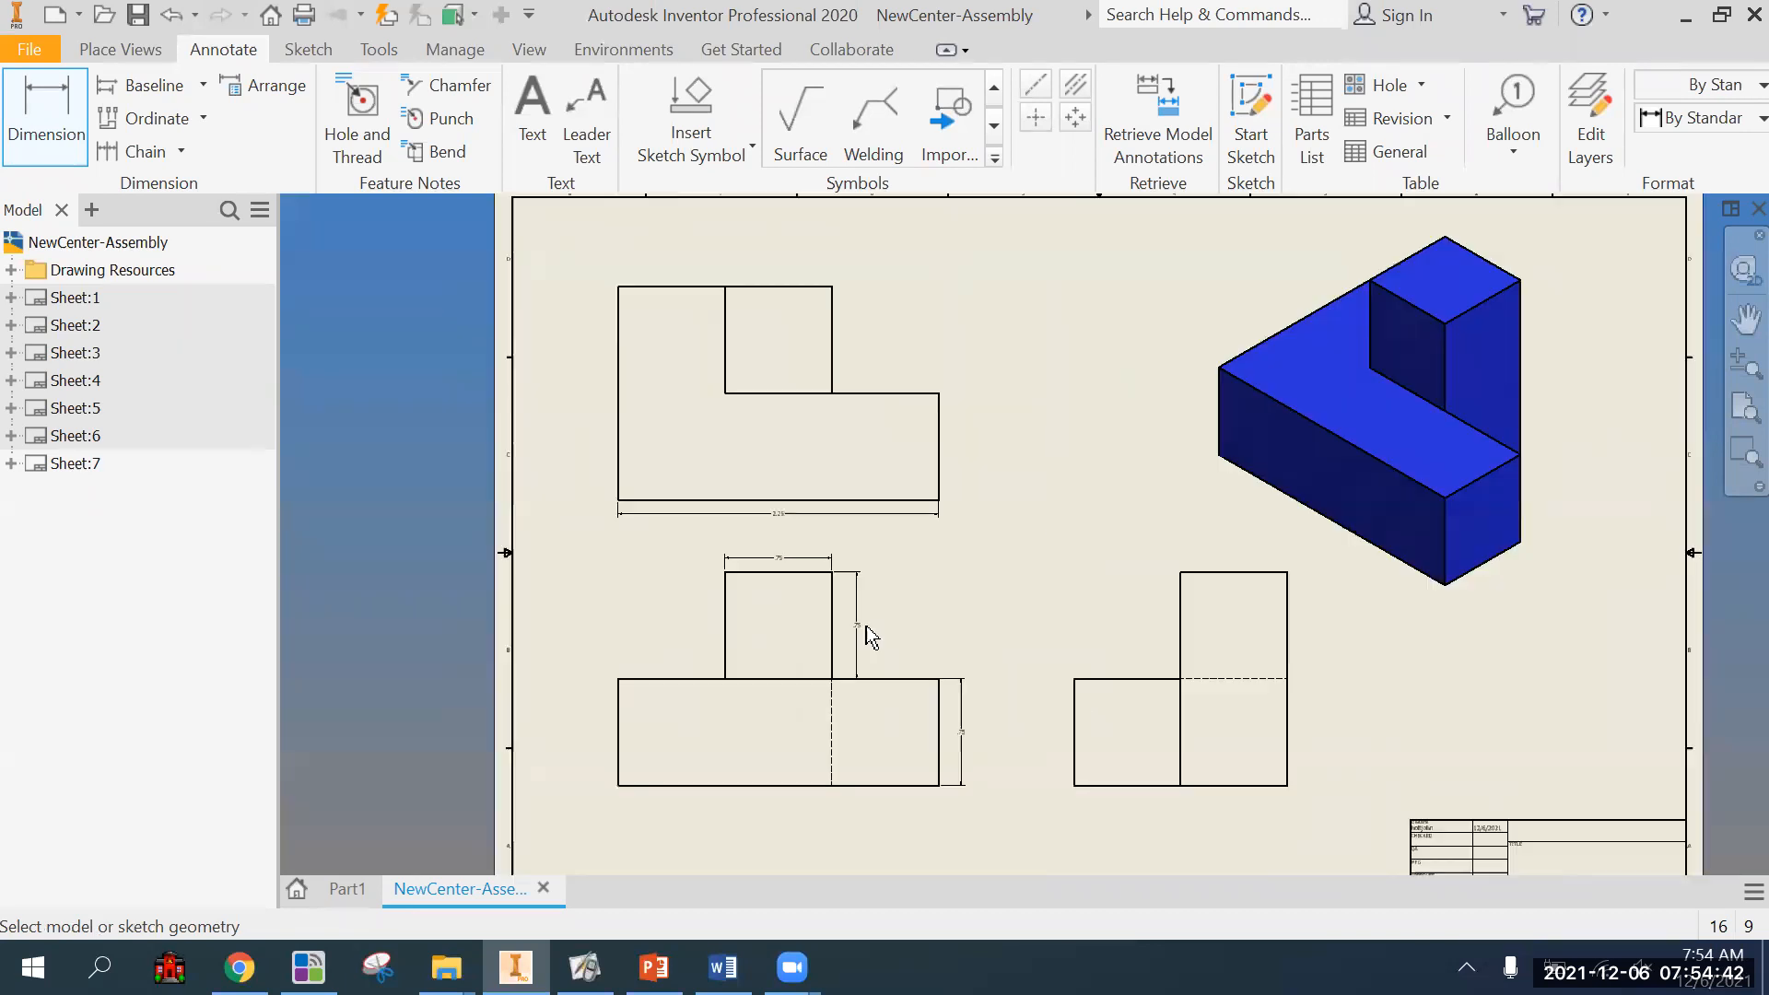
pyautogui.scroll(3, 866, 627)
pyautogui.scroll(-8, 938, 657)
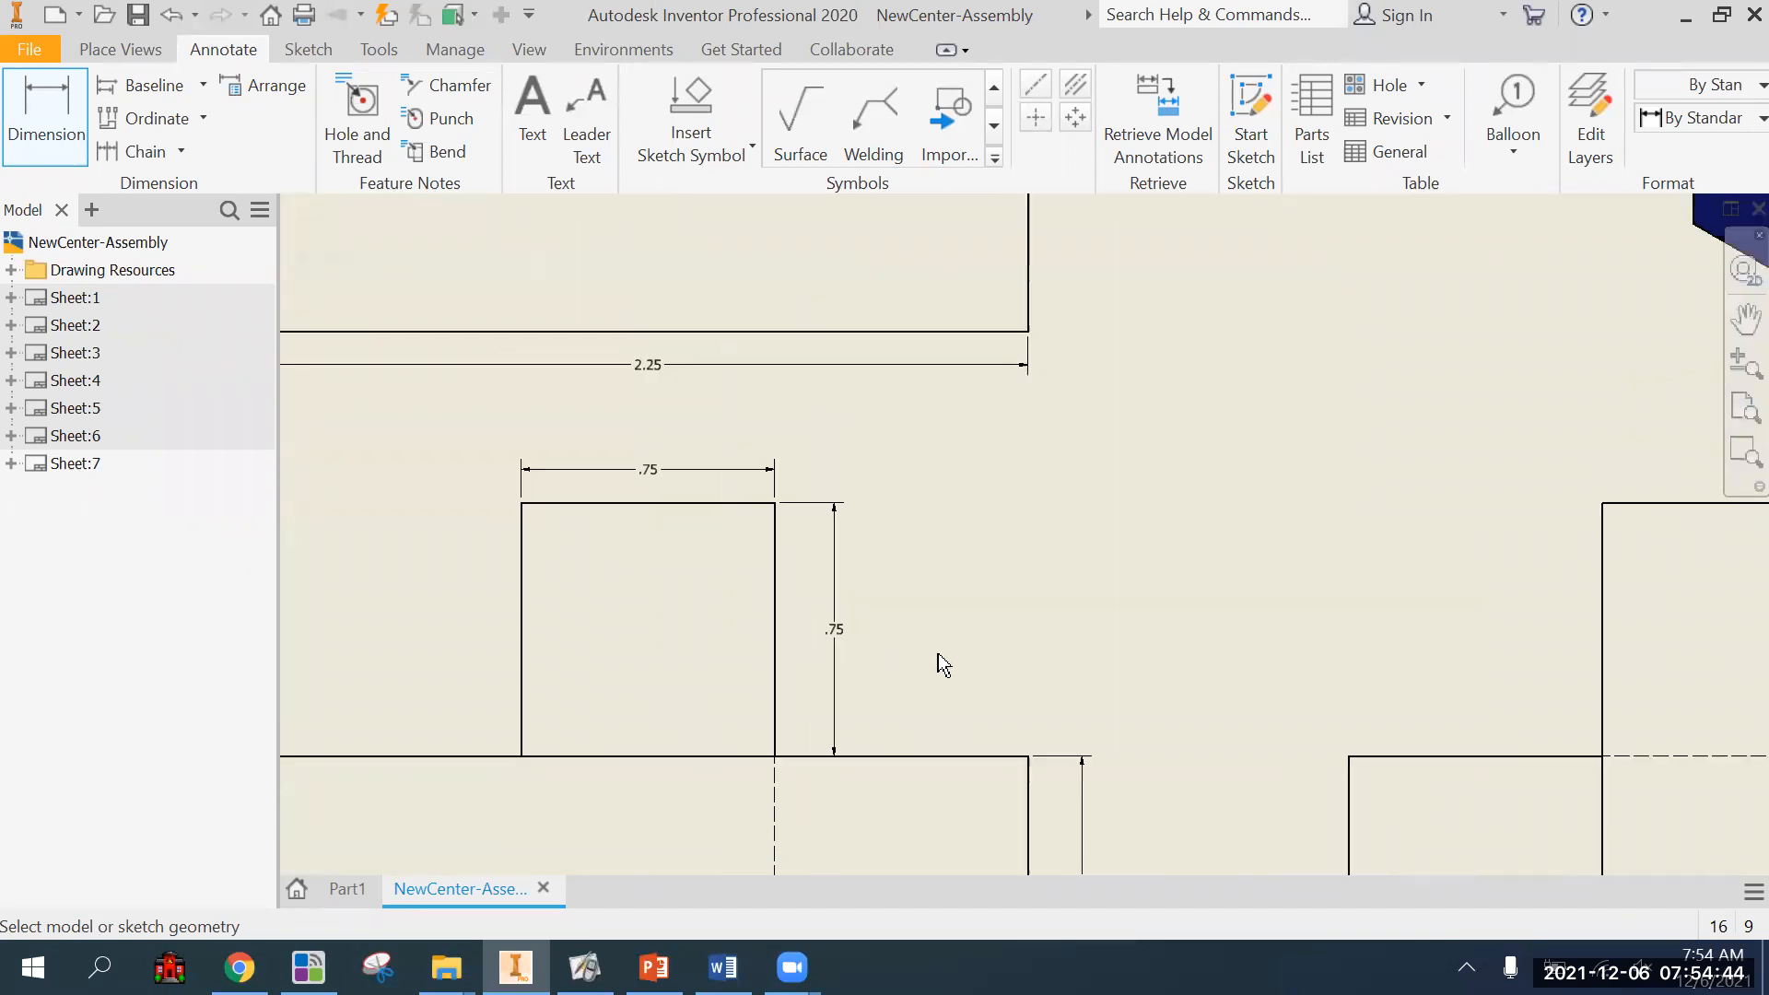
pyautogui.scroll(-2, 856, 676)
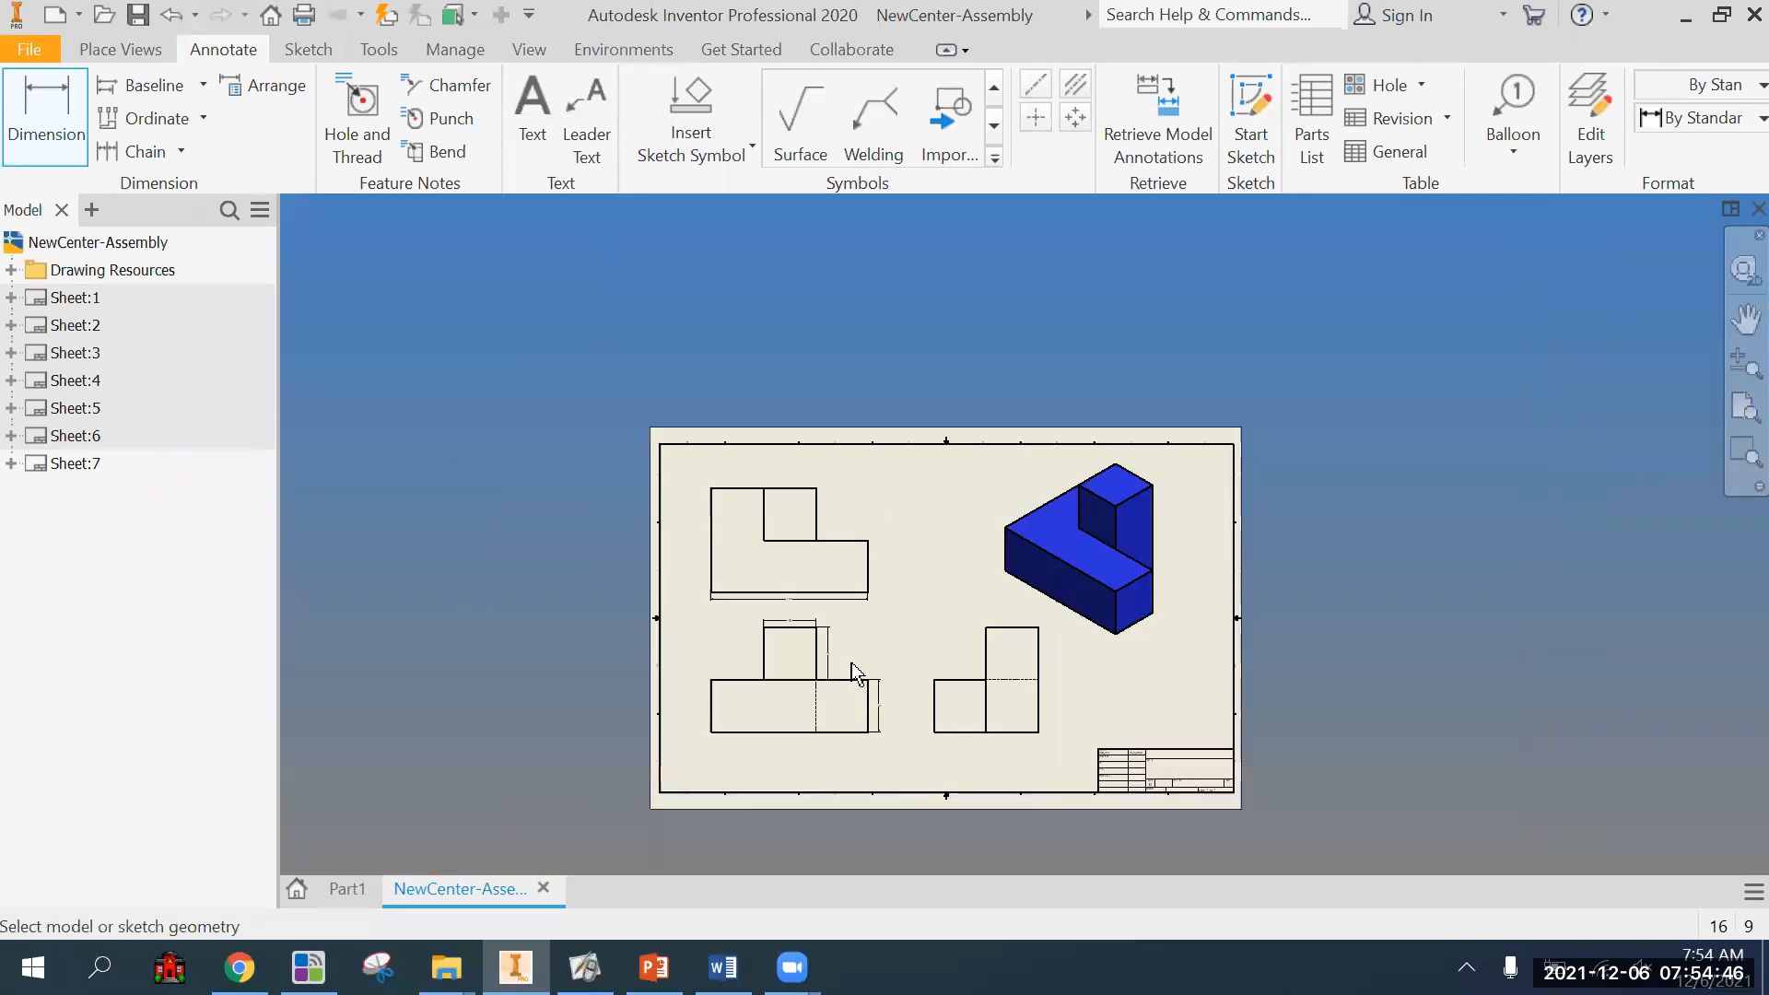
pyautogui.scroll(3, 853, 672)
pyautogui.scroll(-1, 899, 687)
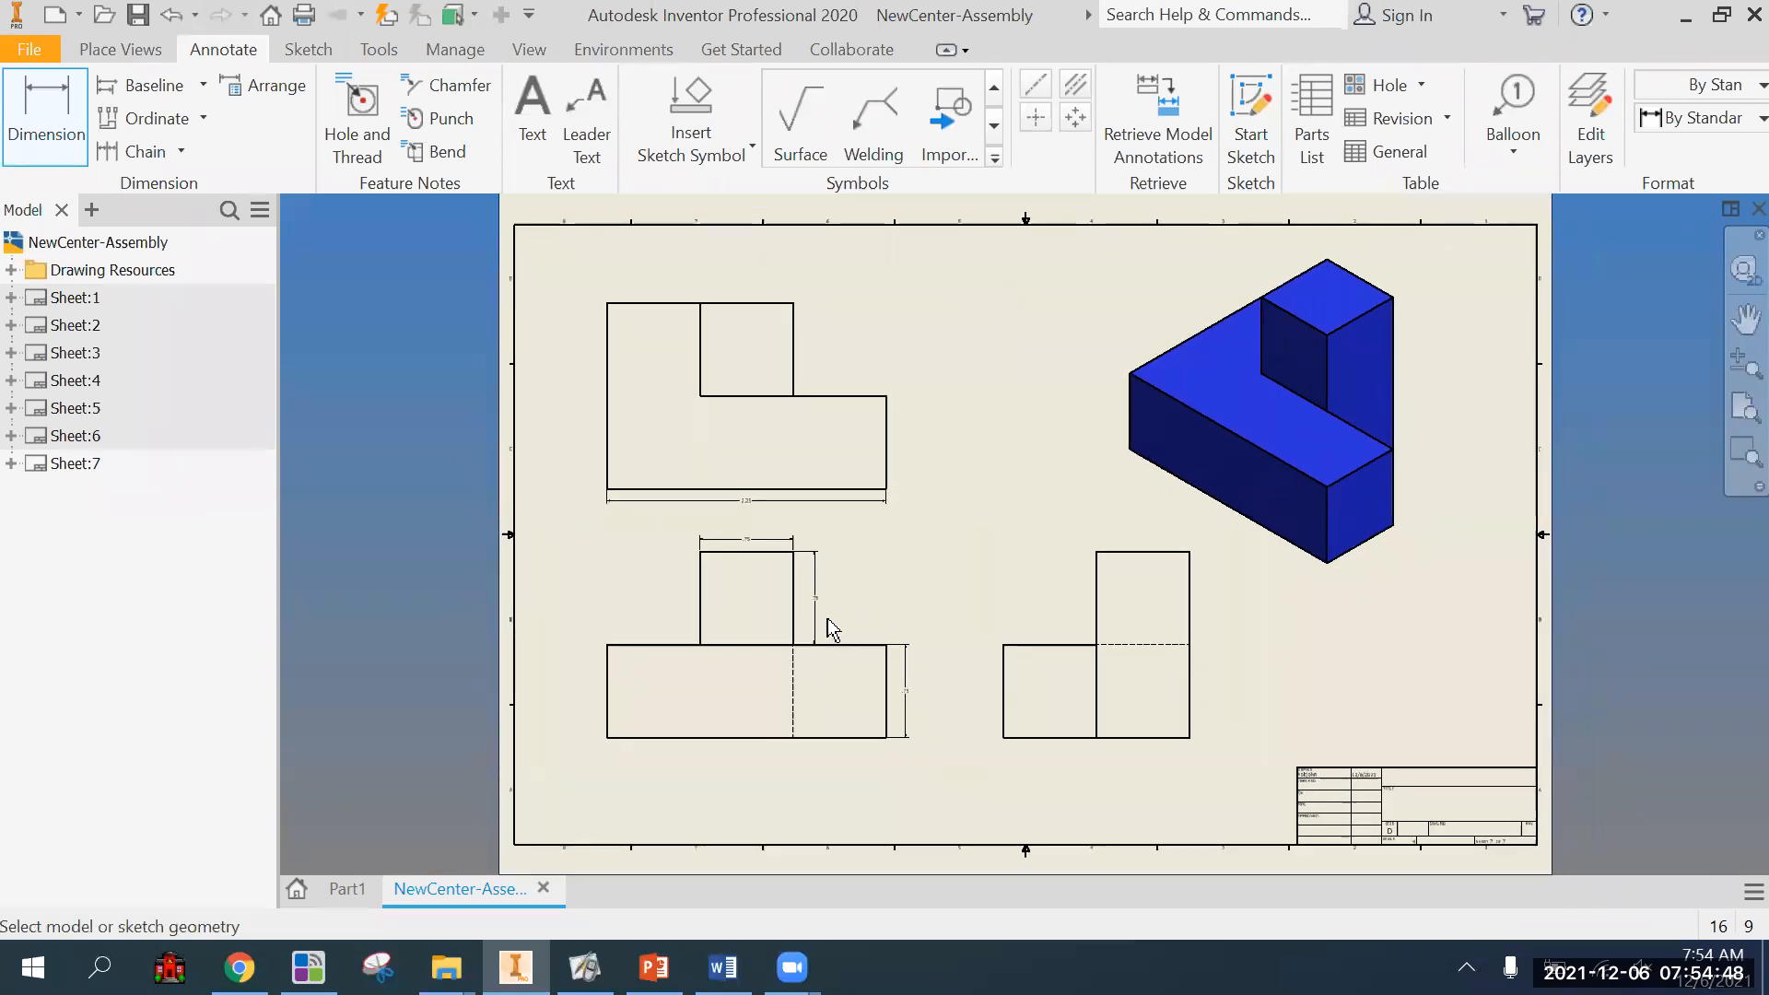
pyautogui.scroll(4, 829, 624)
pyautogui.scroll(-7, 908, 650)
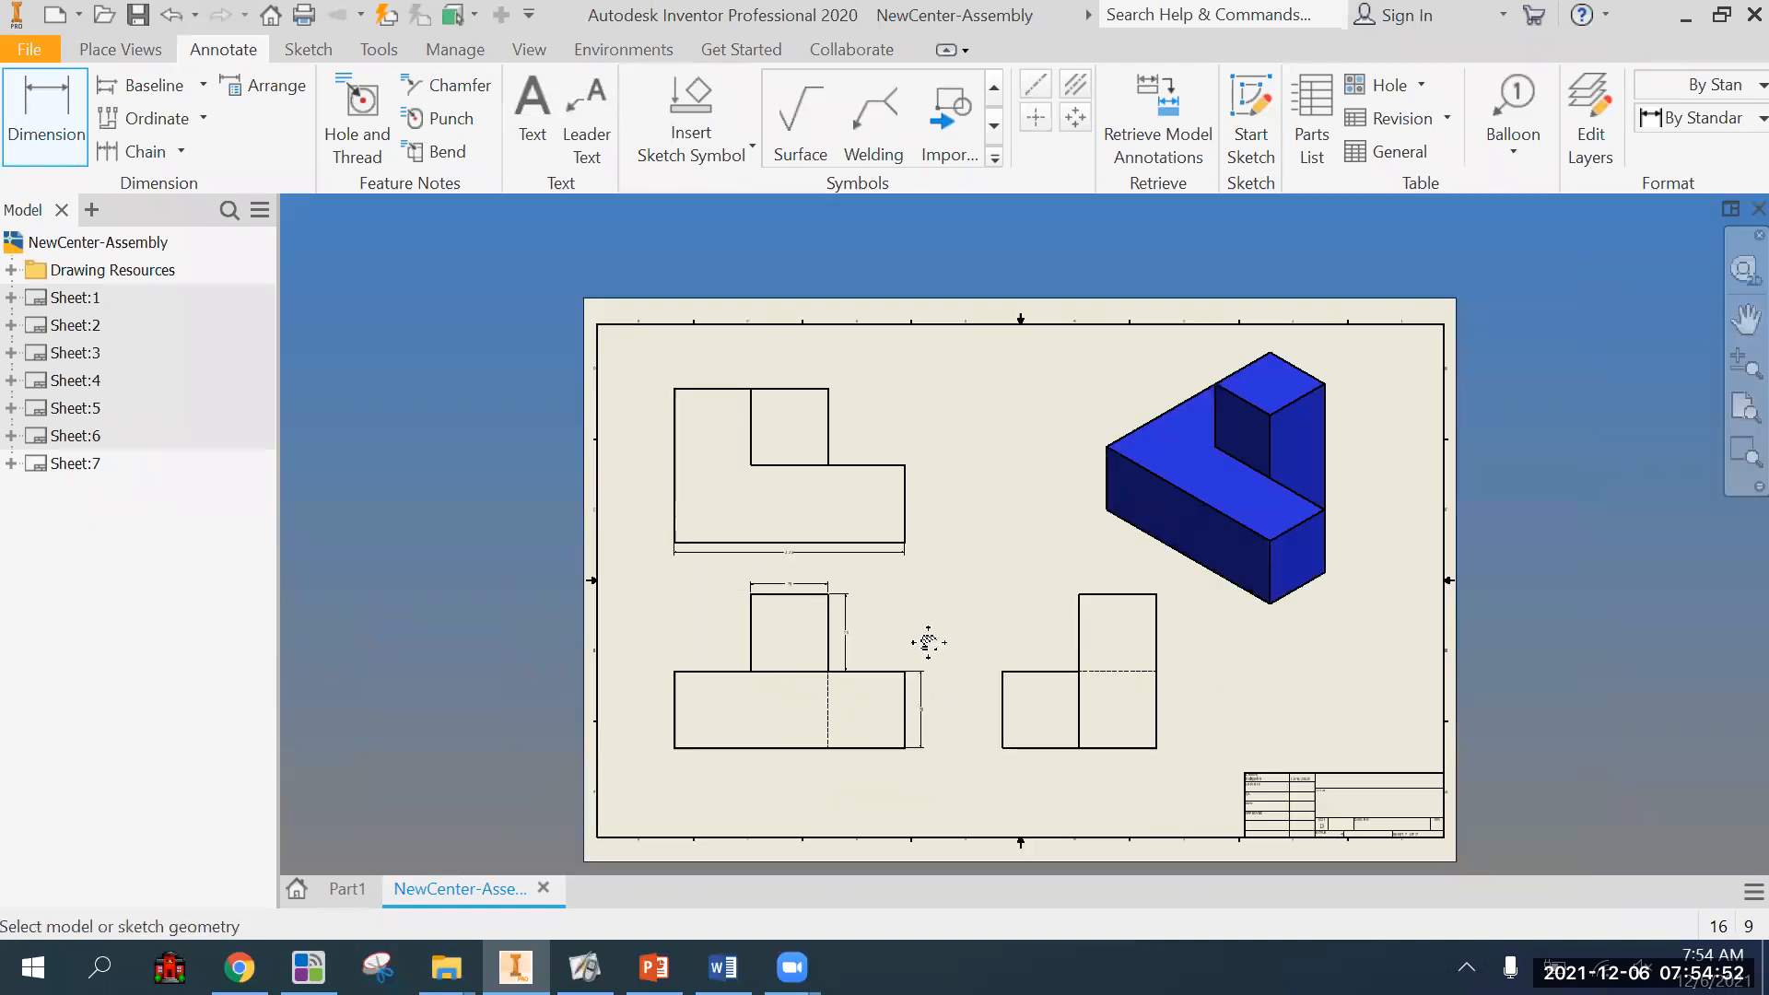
pyautogui.moveTo(929, 642); pyautogui.dragTo(888, 644, button='middle')
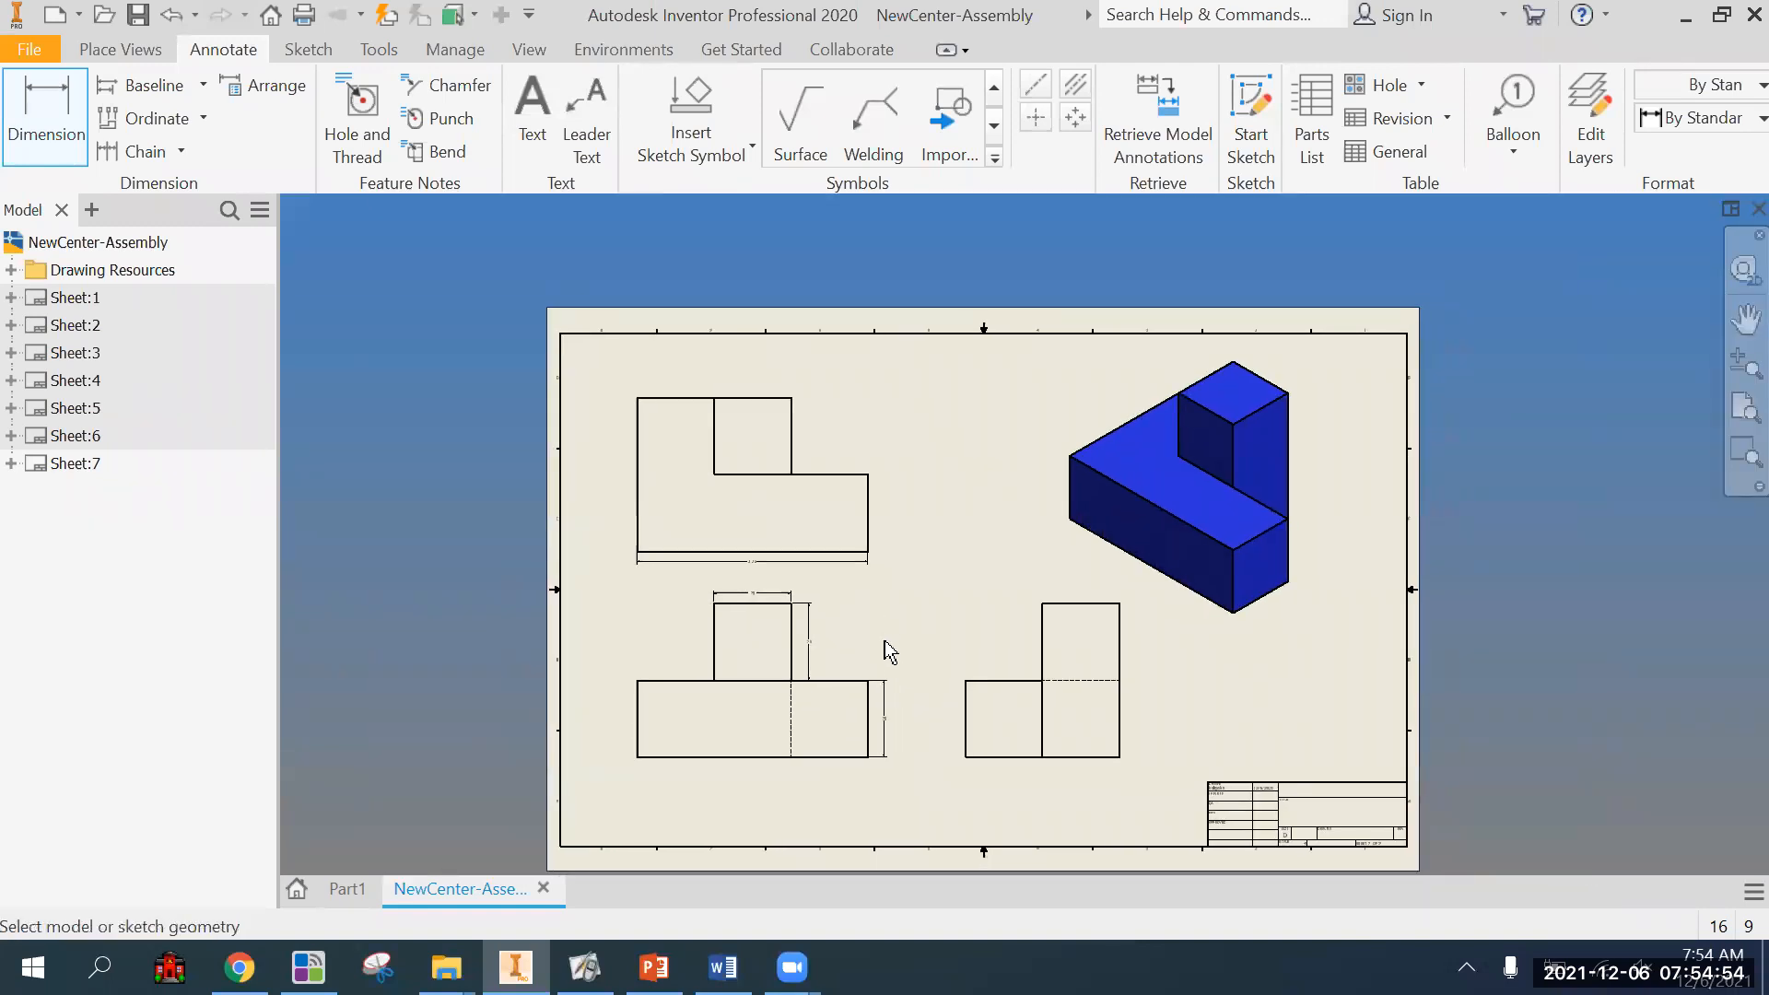
# Check the inspection and the precision and tolerance settings of the upper block's height dimension, and leave them without applying anything.
pyautogui.click(810, 642)
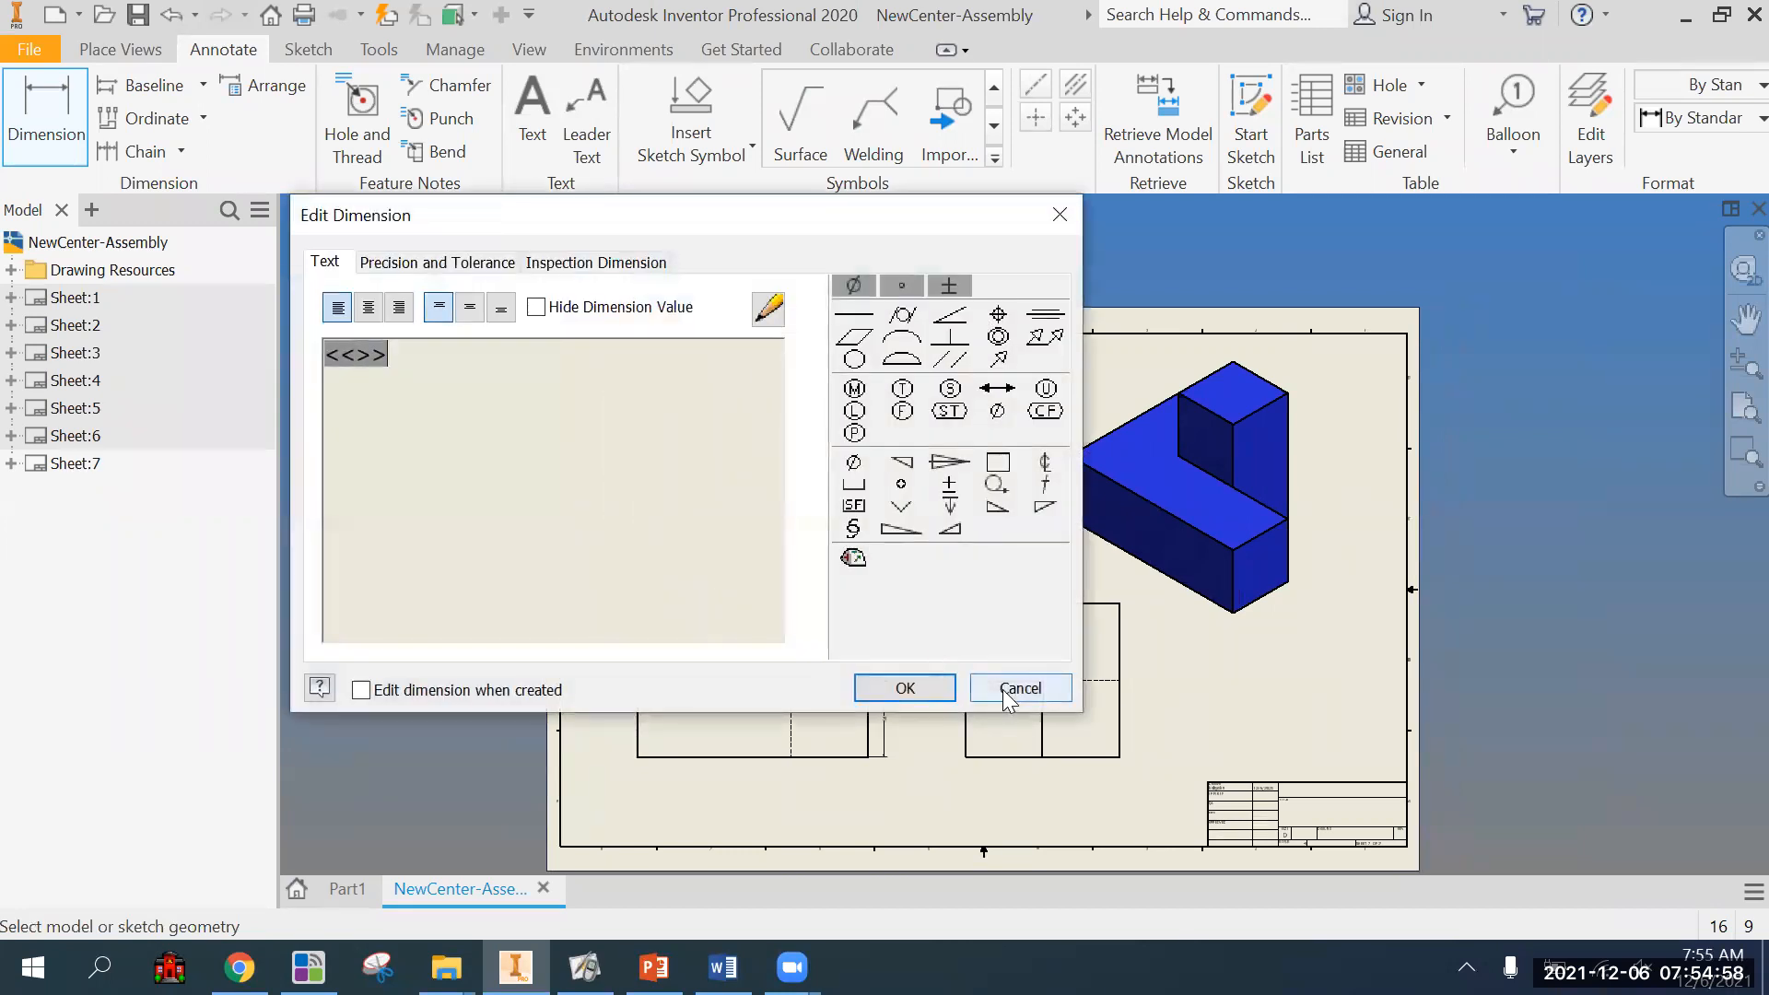
pyautogui.click(573, 266)
pyautogui.click(498, 266)
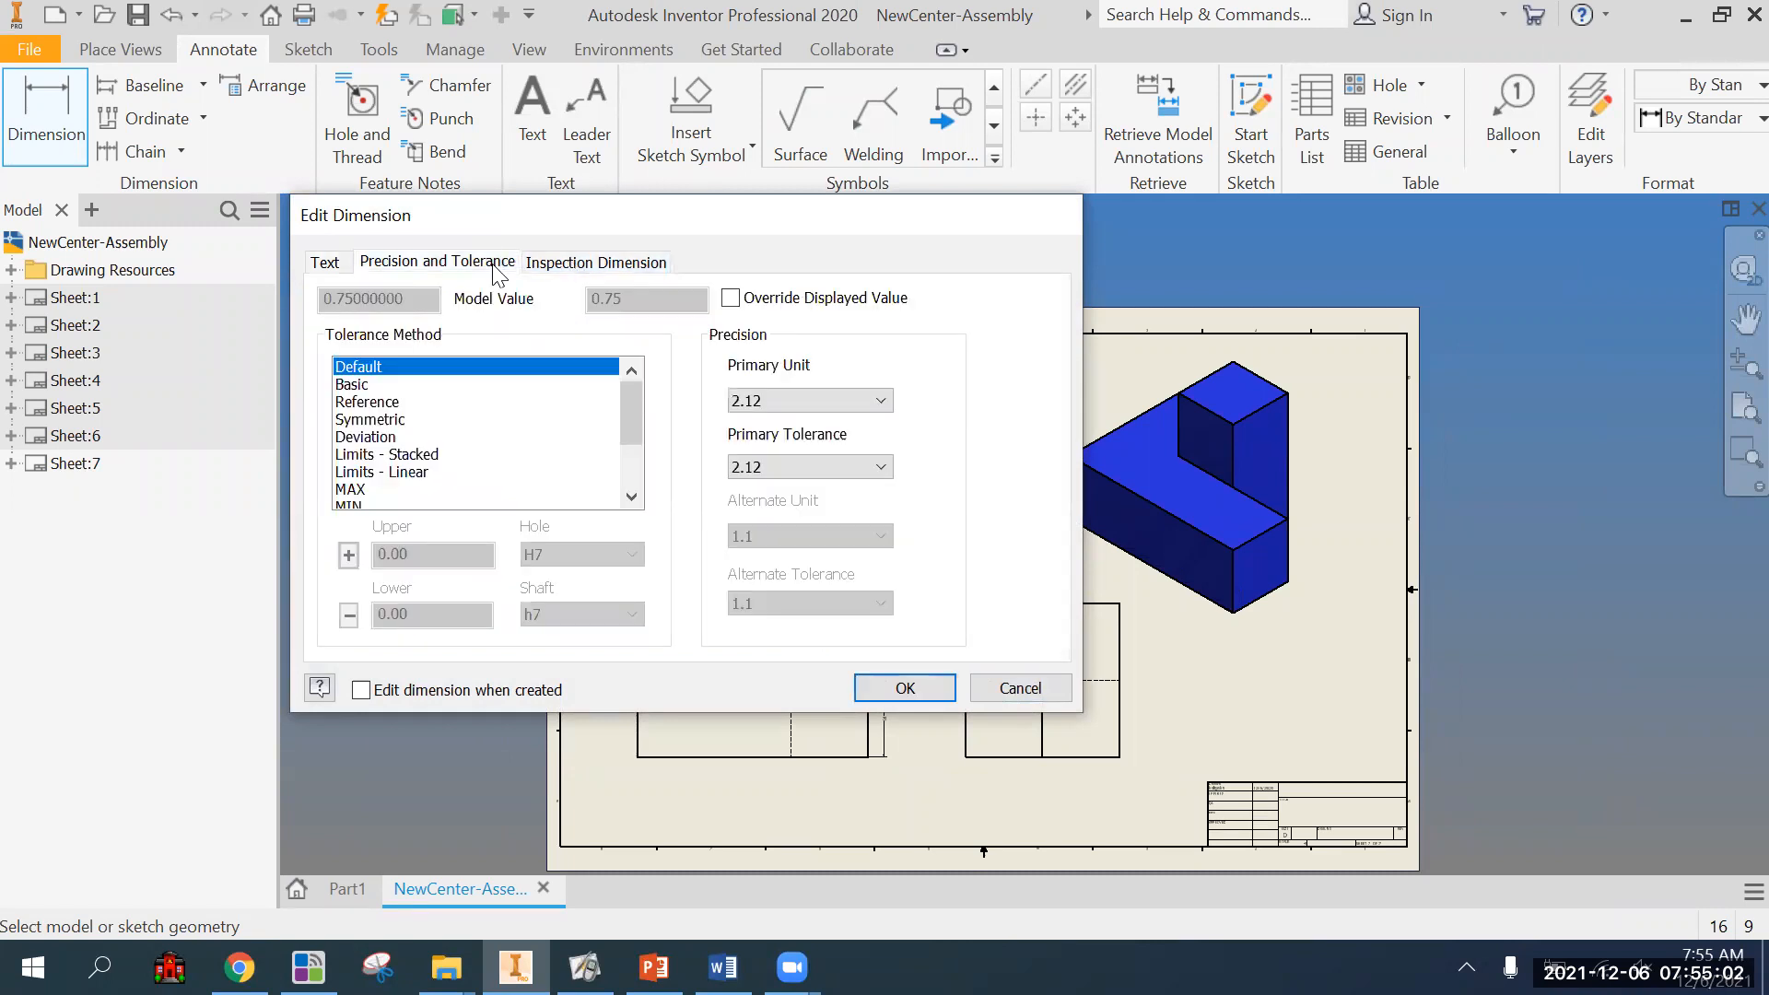
pyautogui.press('Escape')
pyautogui.press('Escape')
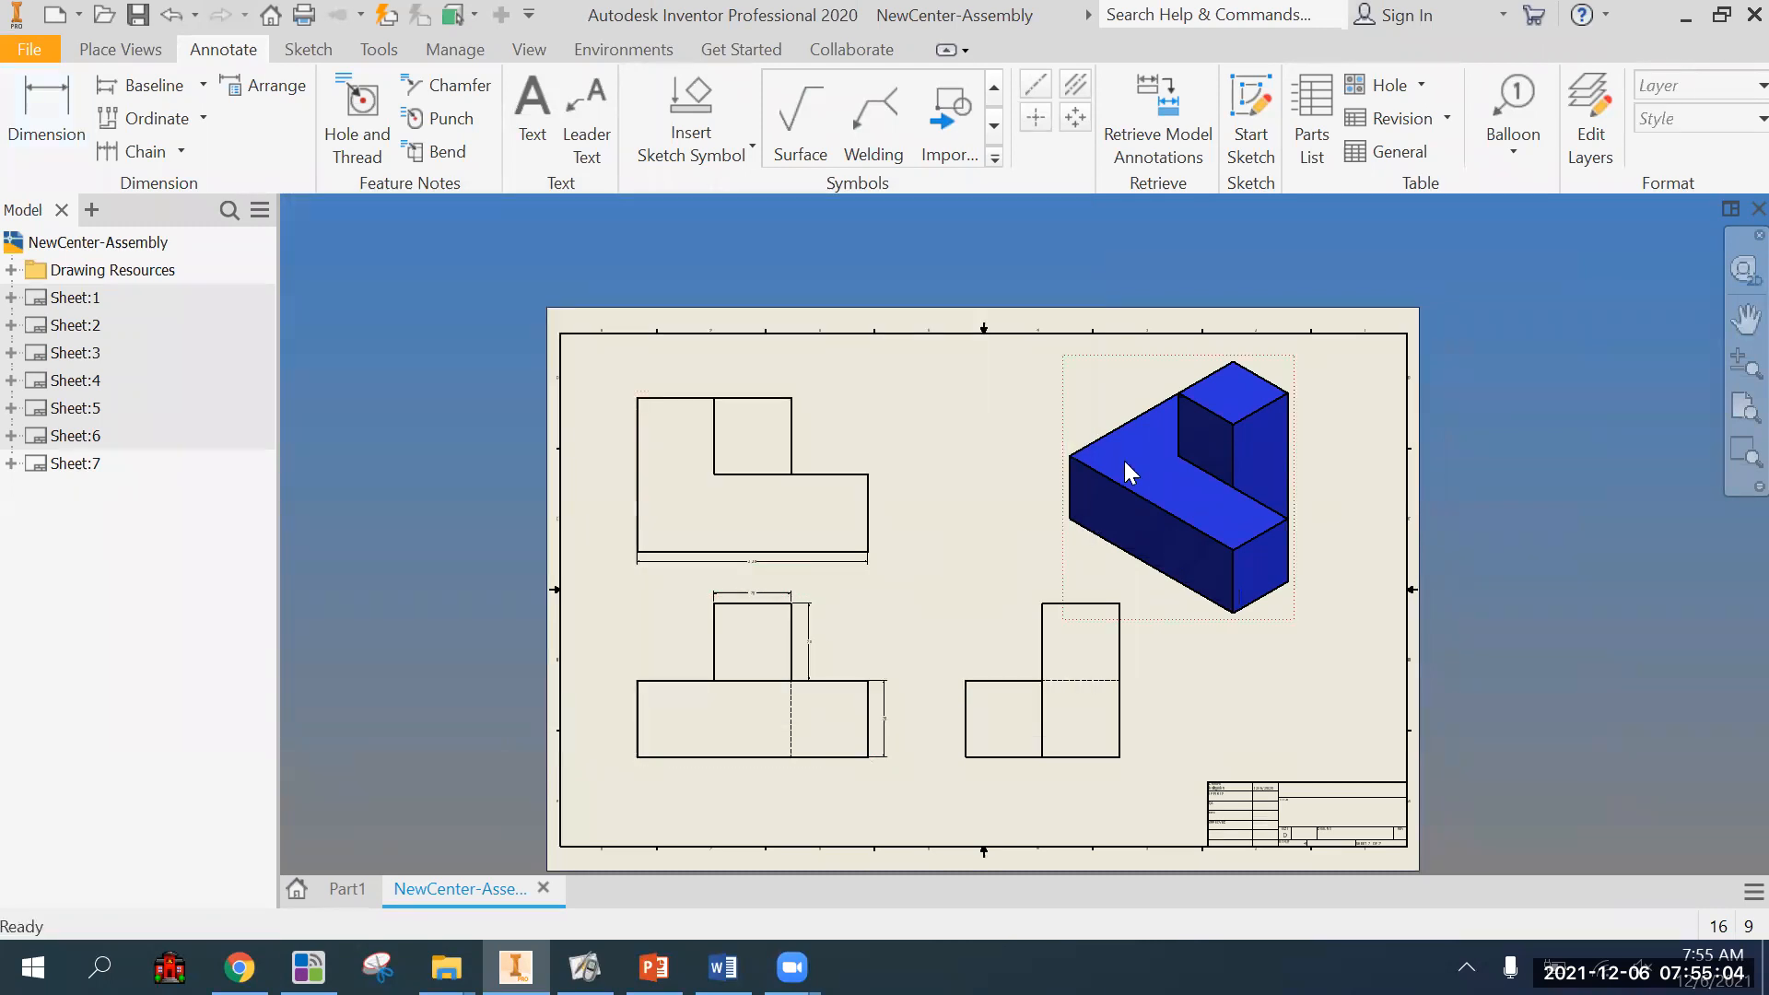
# Open the blue part model from the drawing's isometric view and start a 2D sketch on its top face.
pyautogui.rightClick(1124, 473)
pyautogui.click(1068, 405)
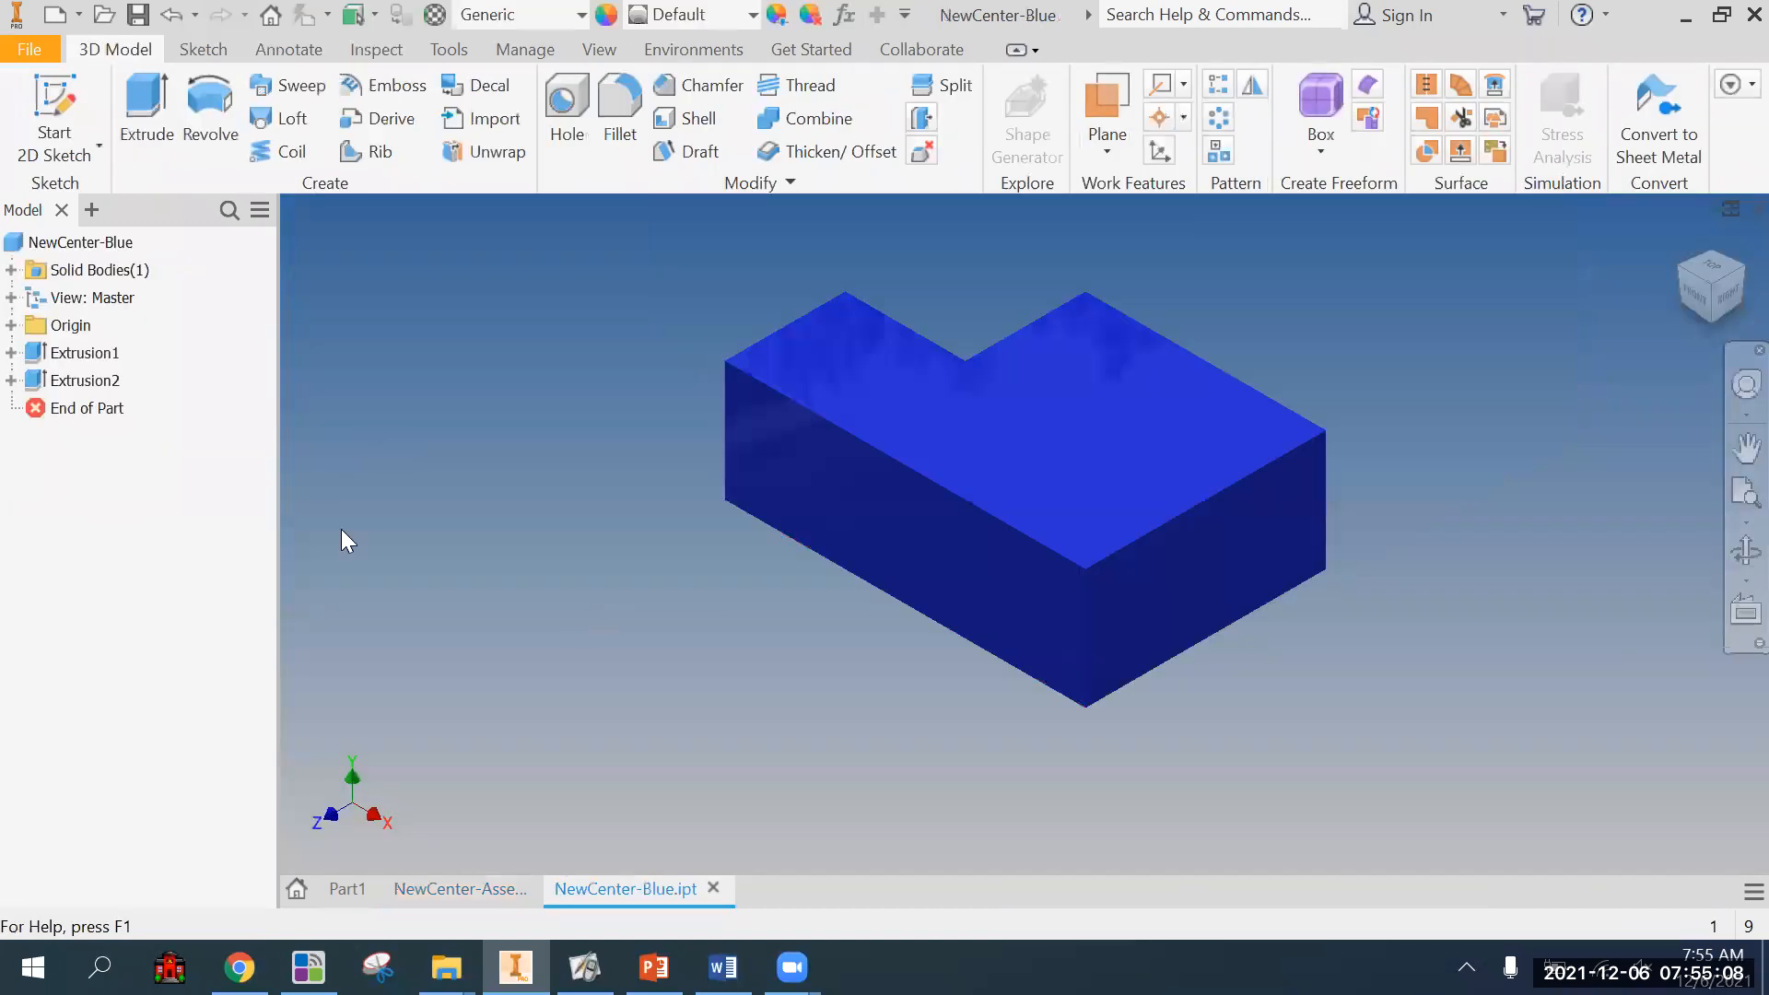
pyautogui.press('s')
pyautogui.click(1060, 449)
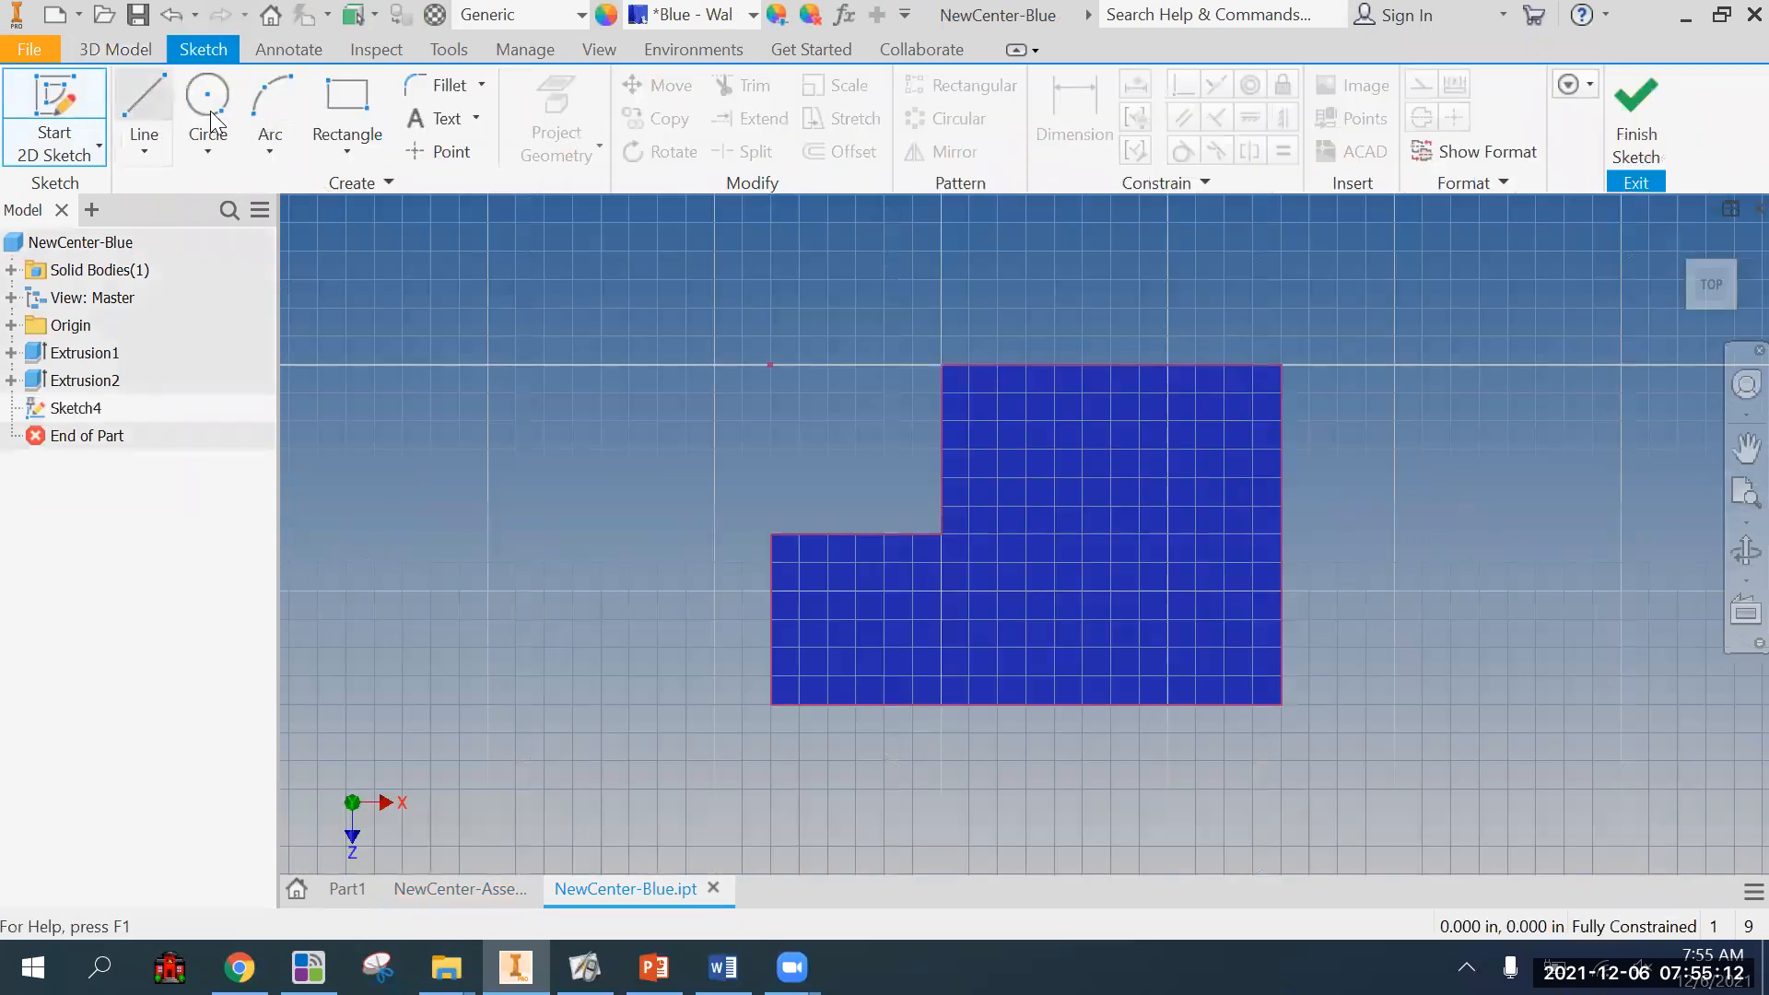
# Sketch a rectangle about 1.273 in wide outward from the notch's inner corner, and place a width dimension on its top edge.
pyautogui.click(347, 101)
pyautogui.click(941, 534)
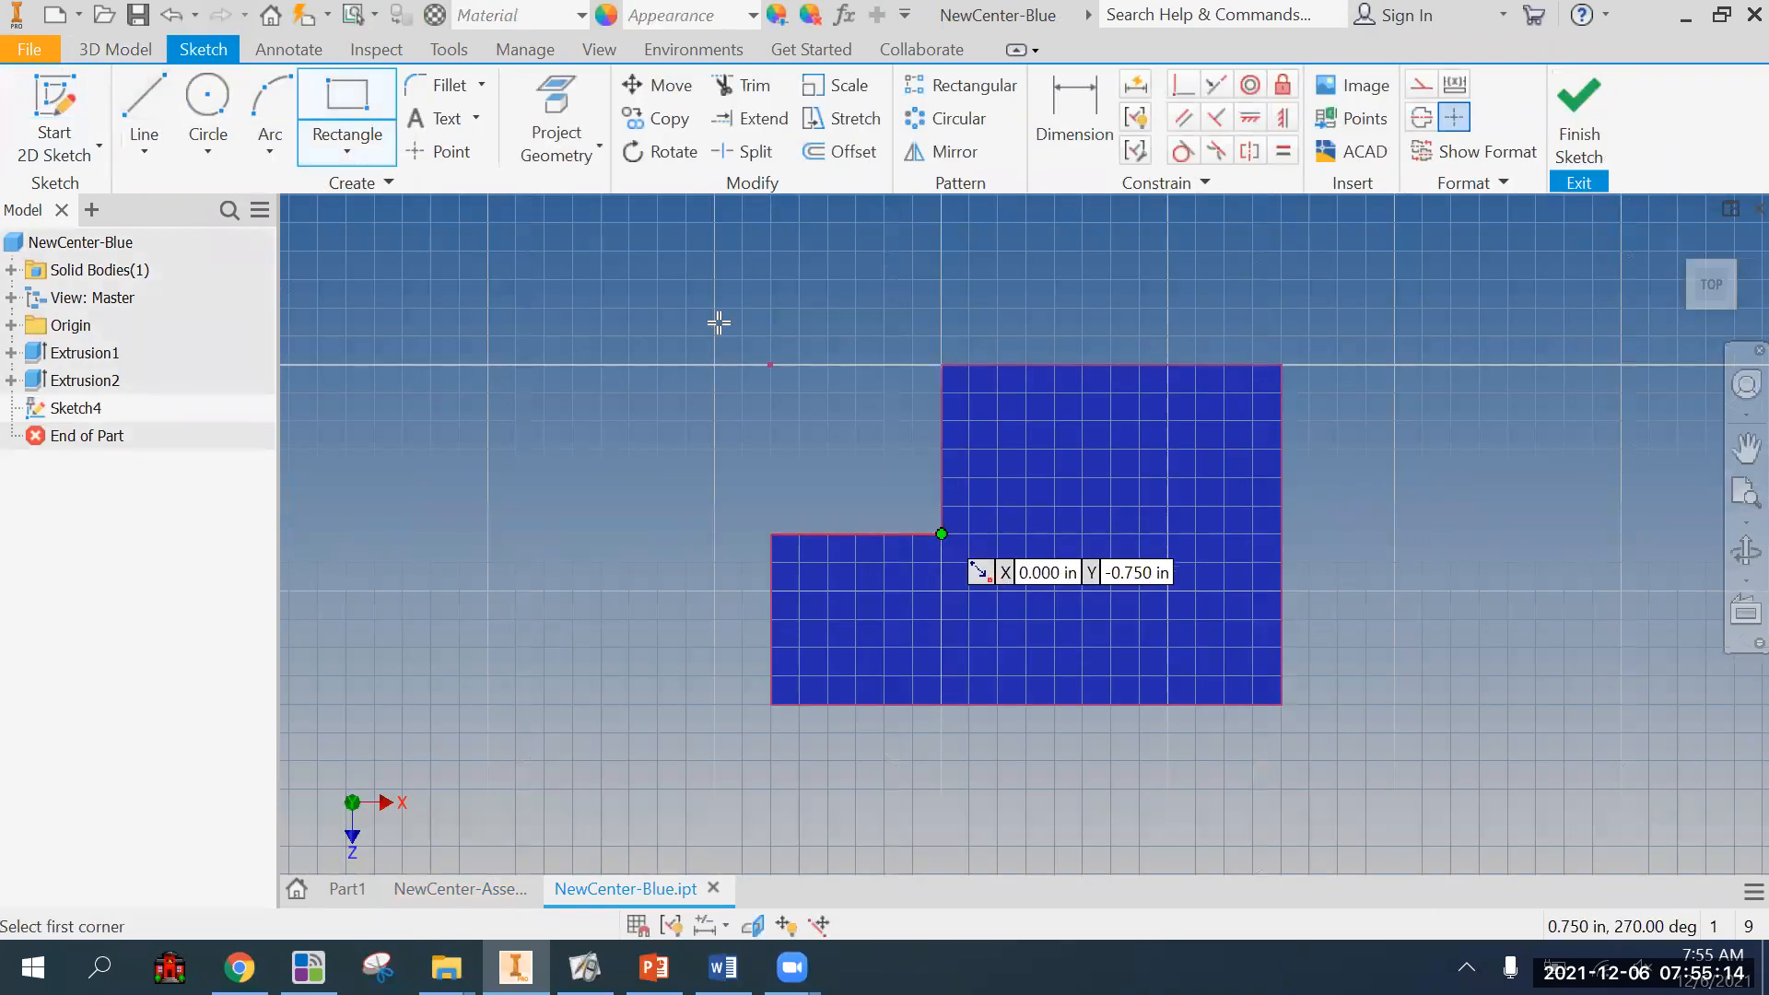
pyautogui.click(652, 281)
pyautogui.click(1051, 153)
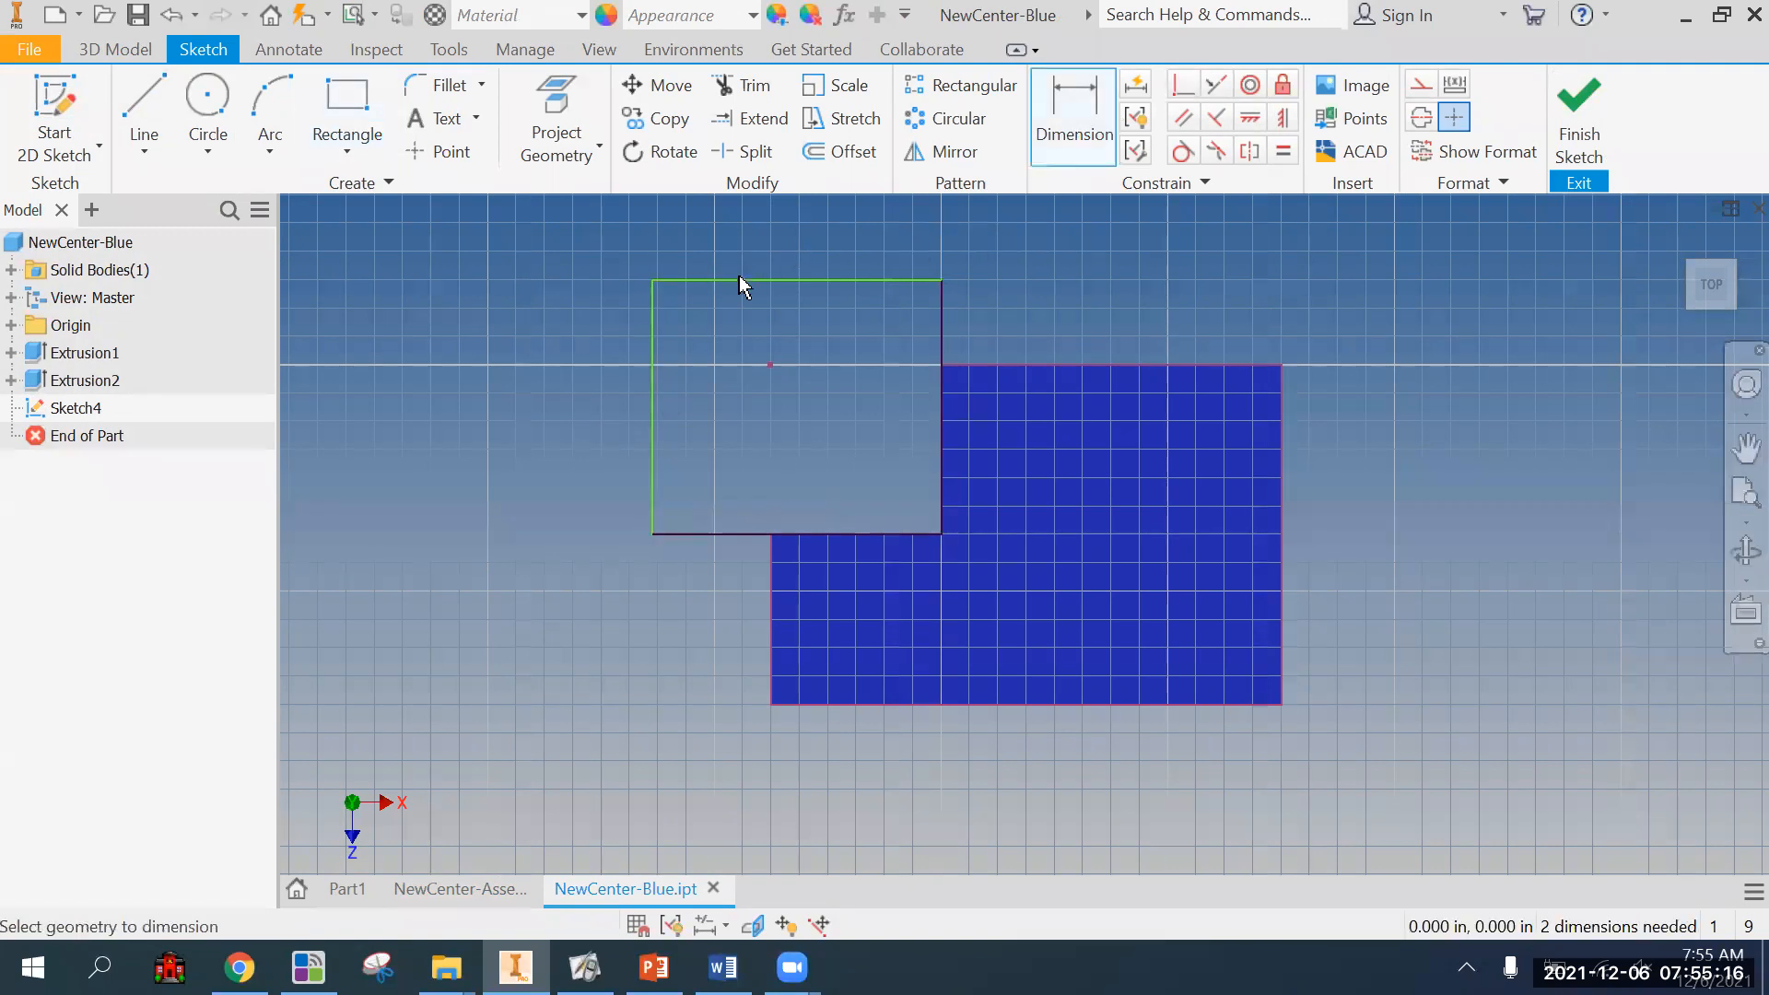
pyautogui.click(743, 281)
pyautogui.click(740, 260)
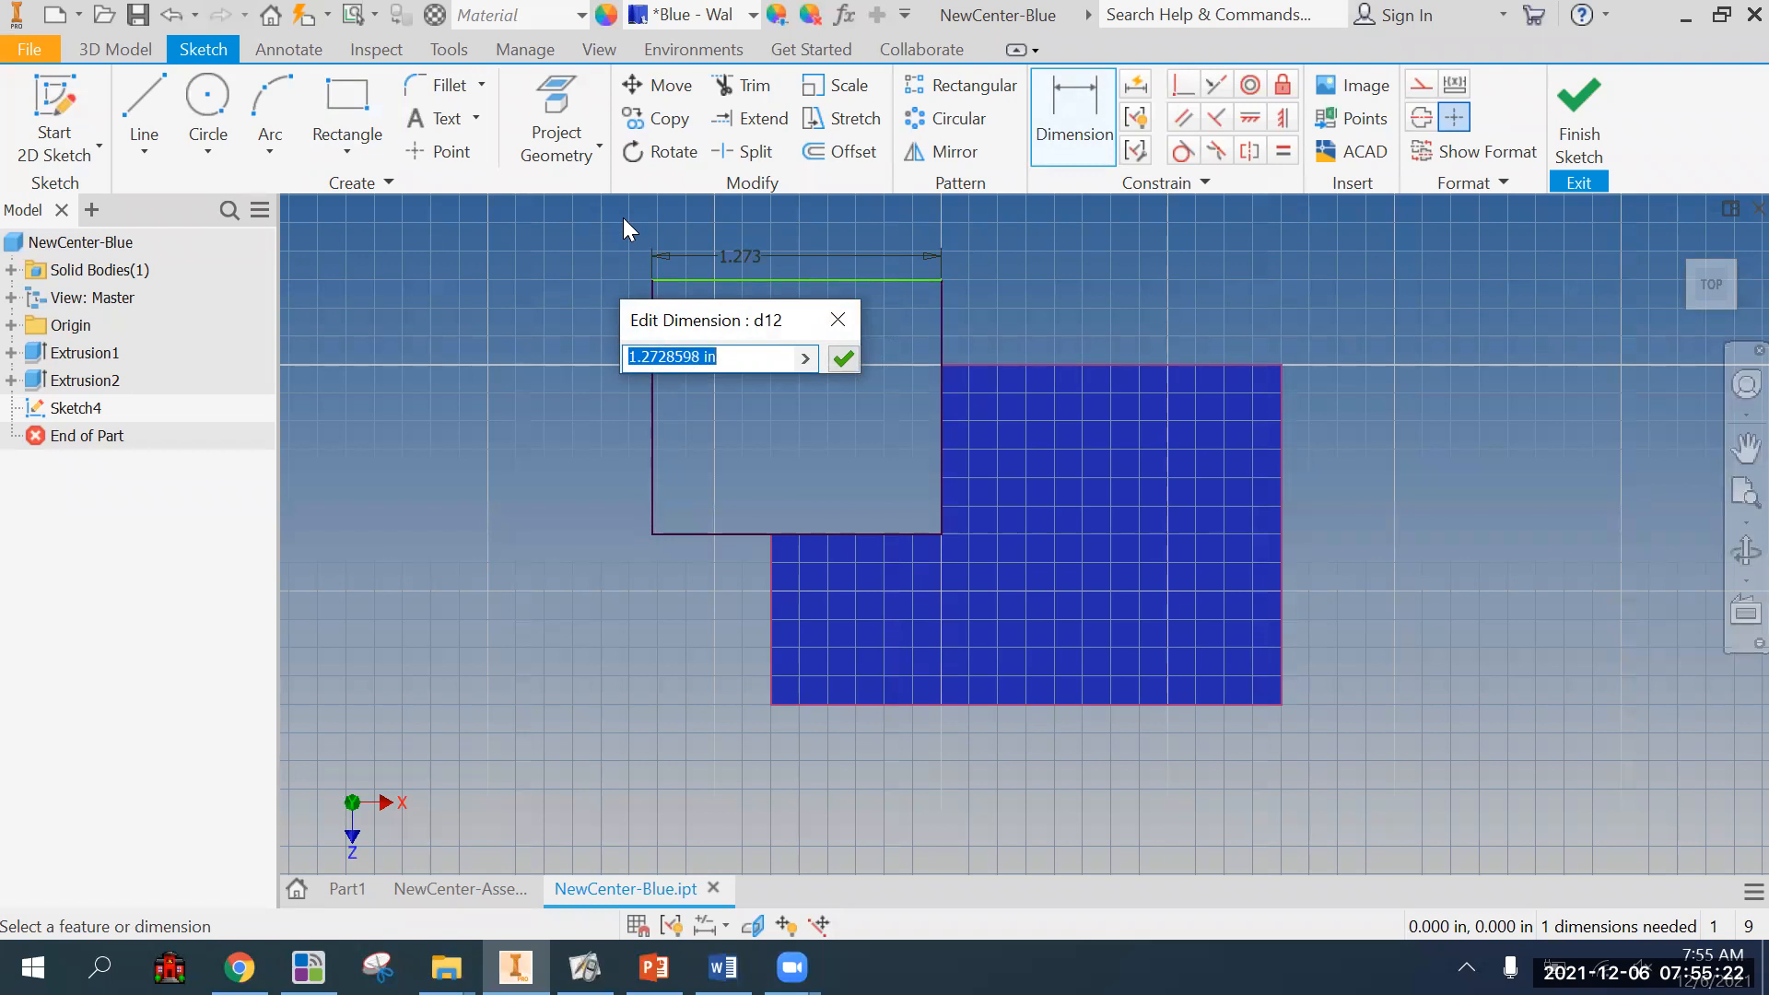
# Return to the NewCenter-Assembly drawing and dimension the raised block's width above the top view.
pyautogui.click(461, 889)
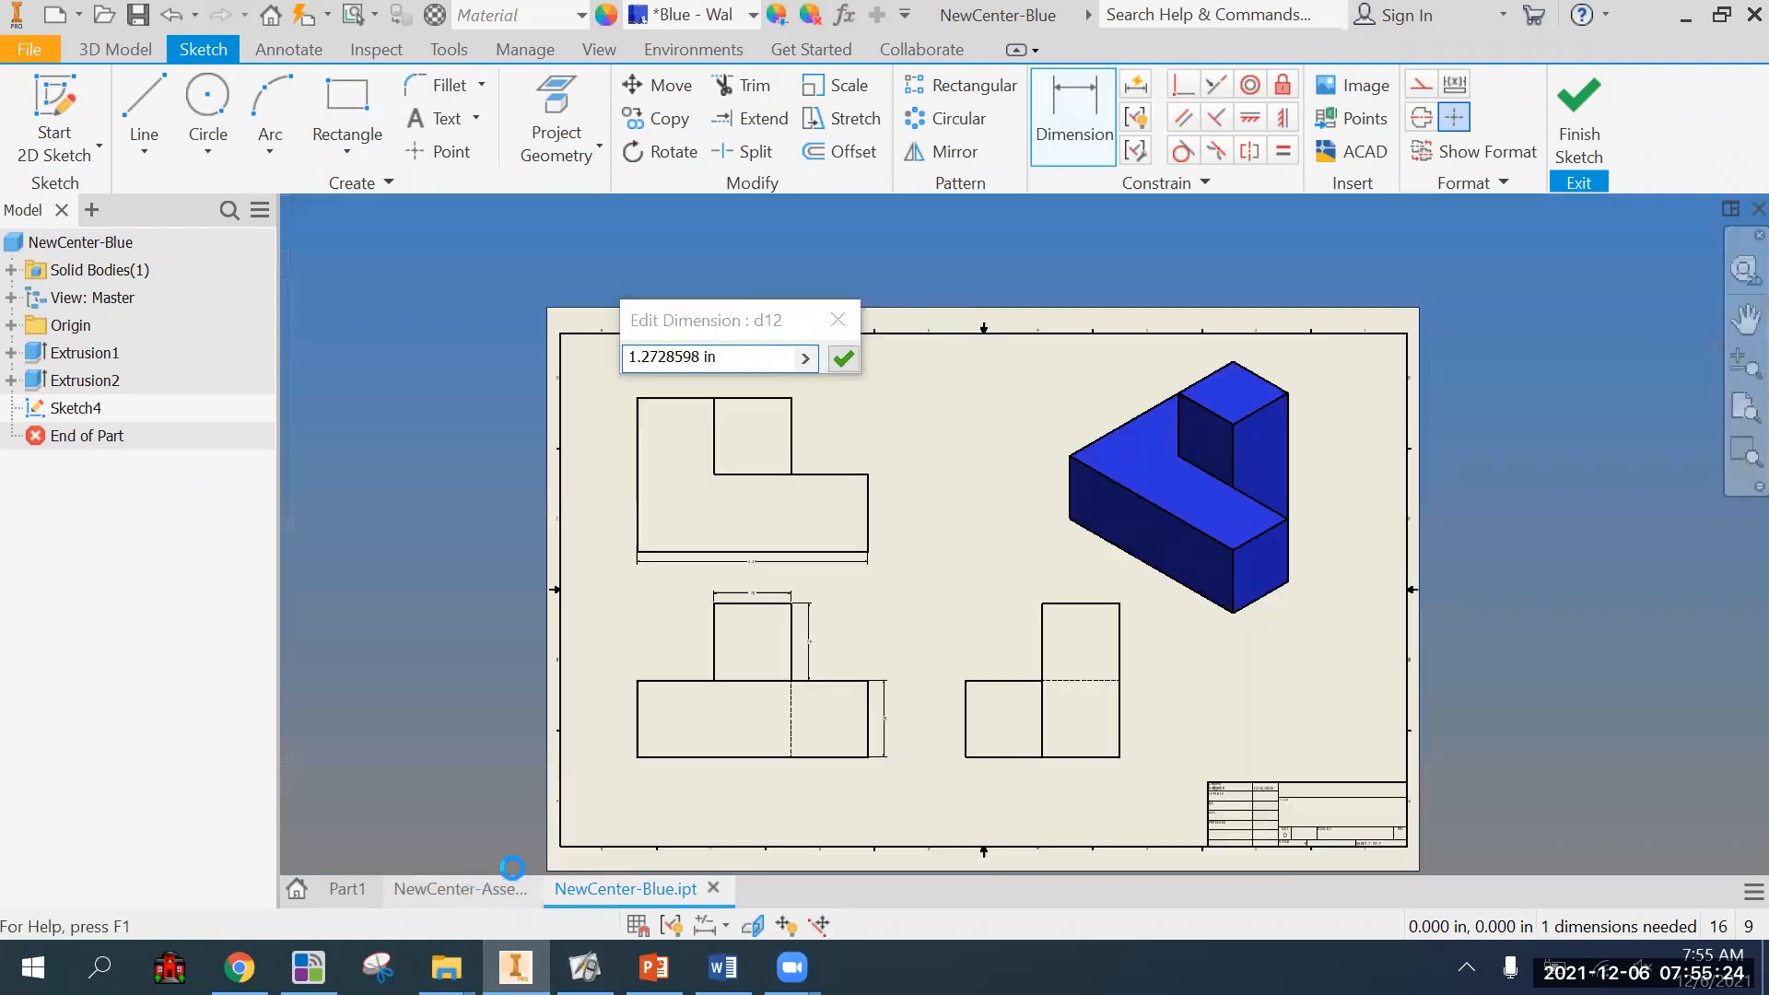
pyautogui.click(834, 534)
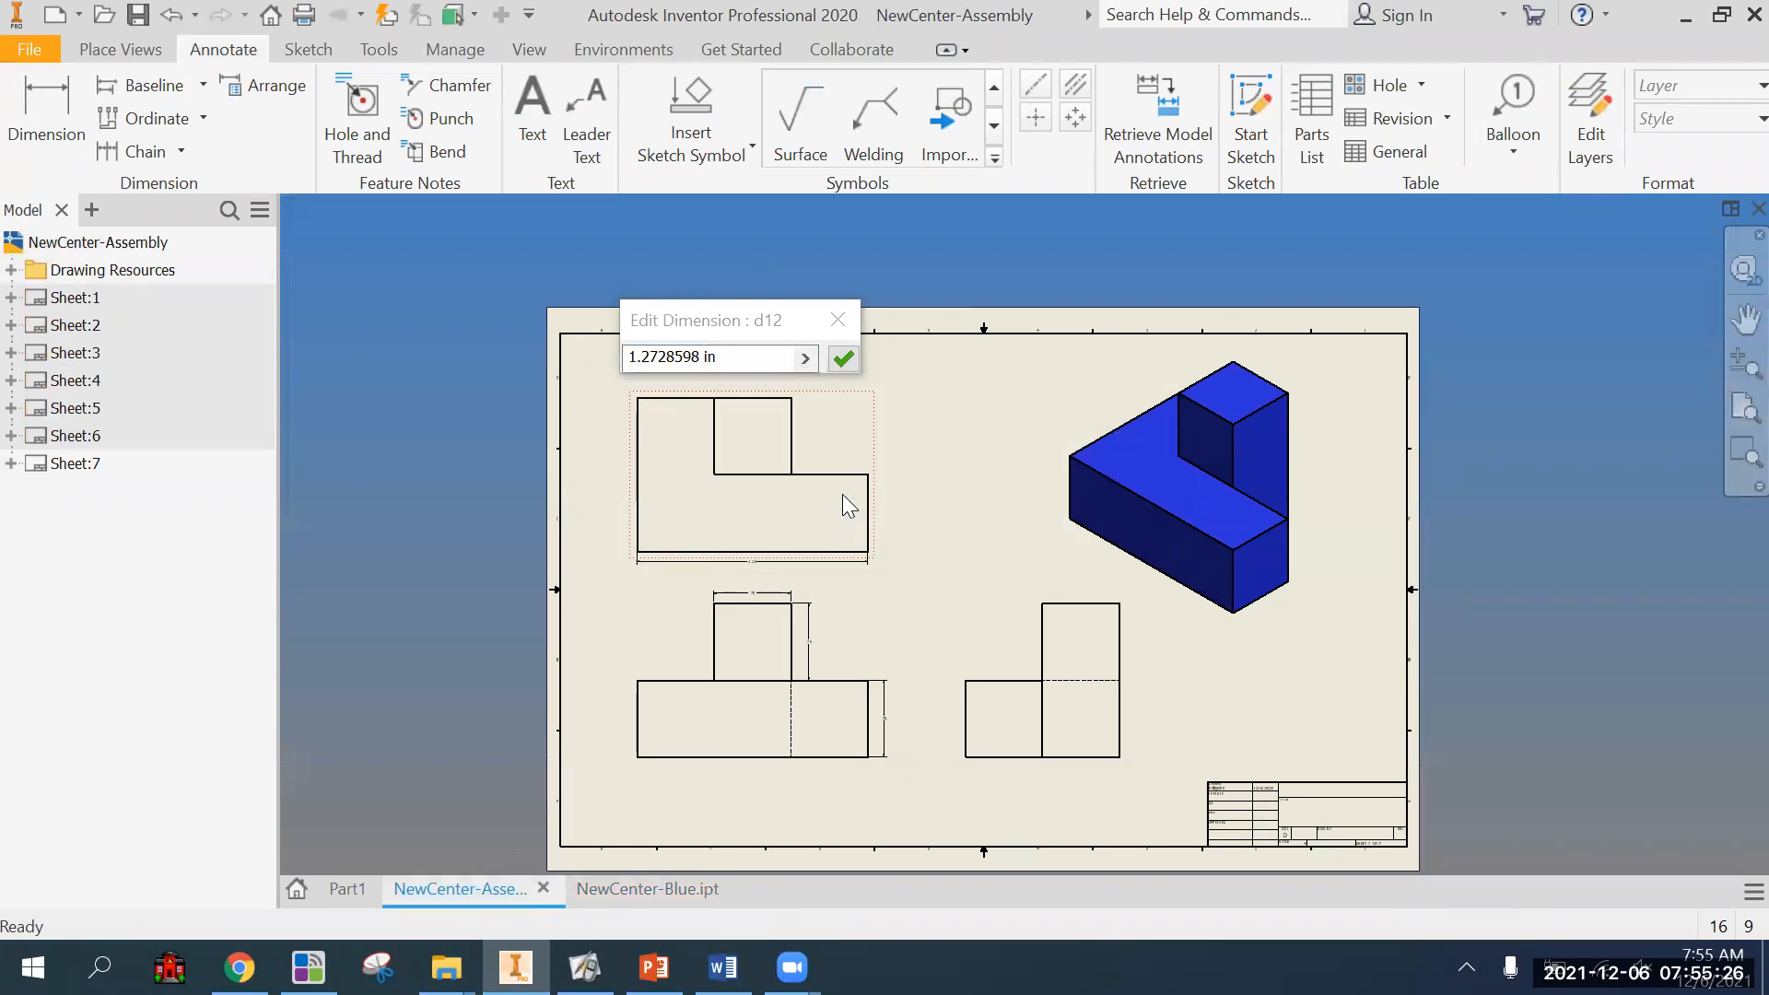
pyautogui.click(828, 328)
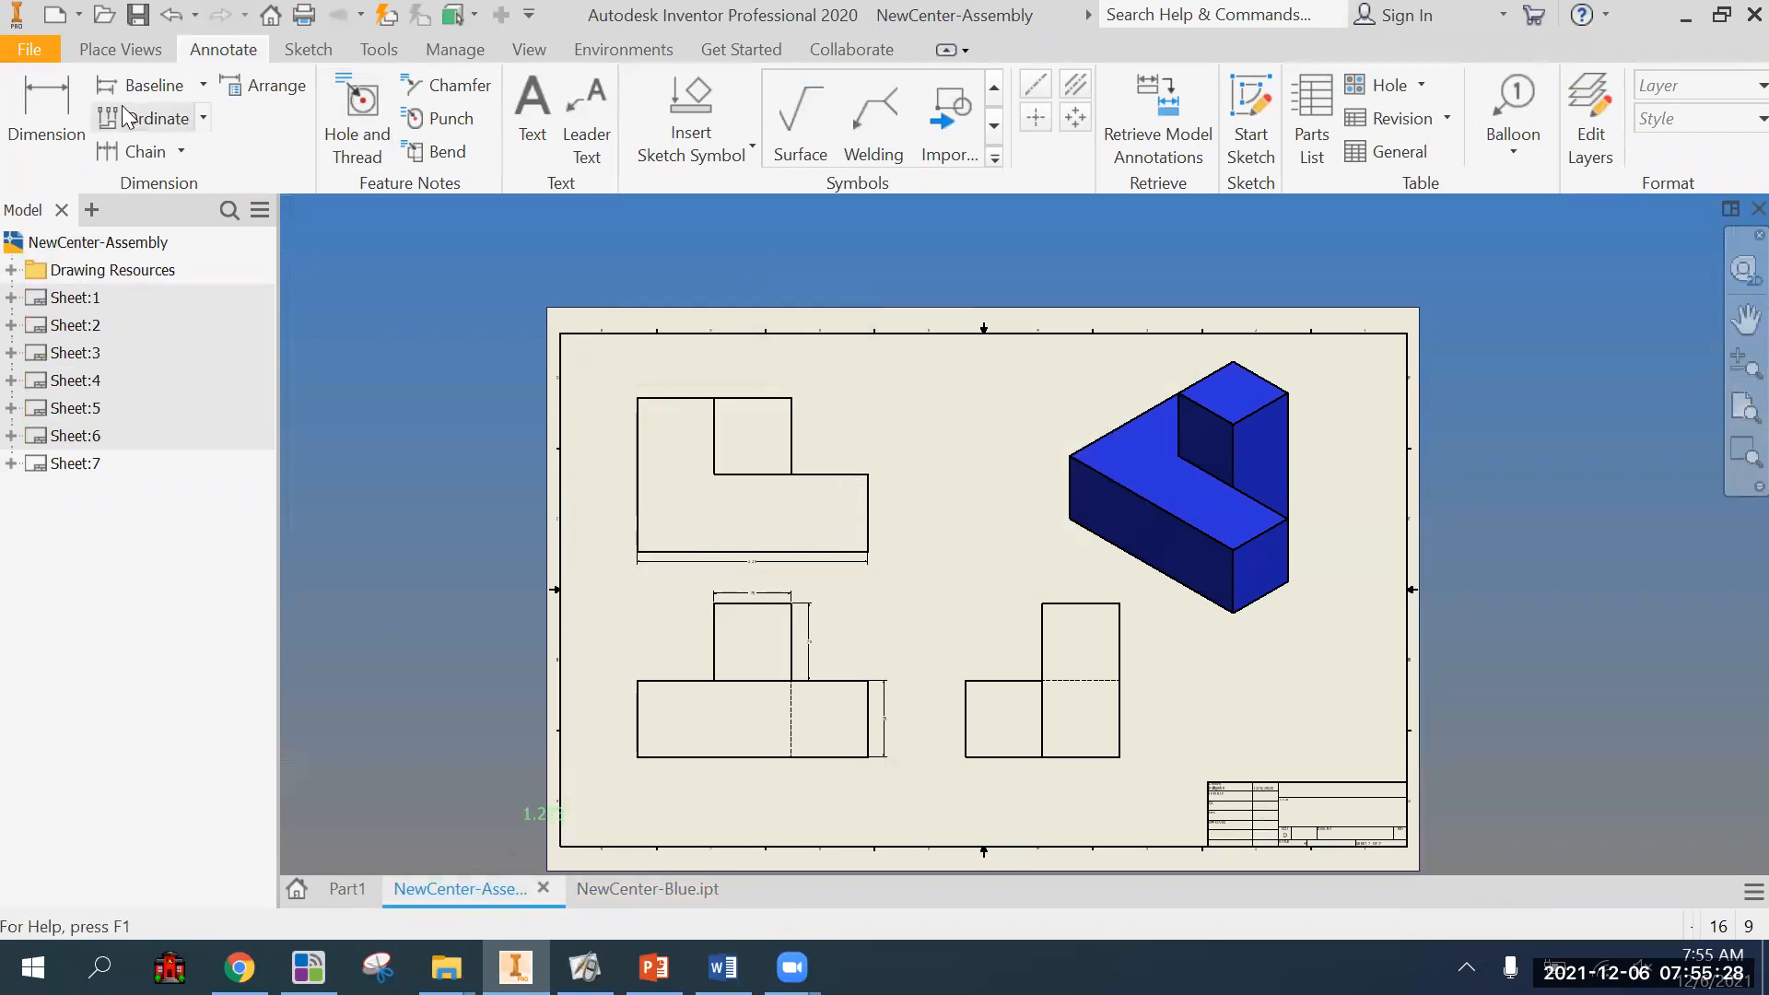
pyautogui.click(66, 111)
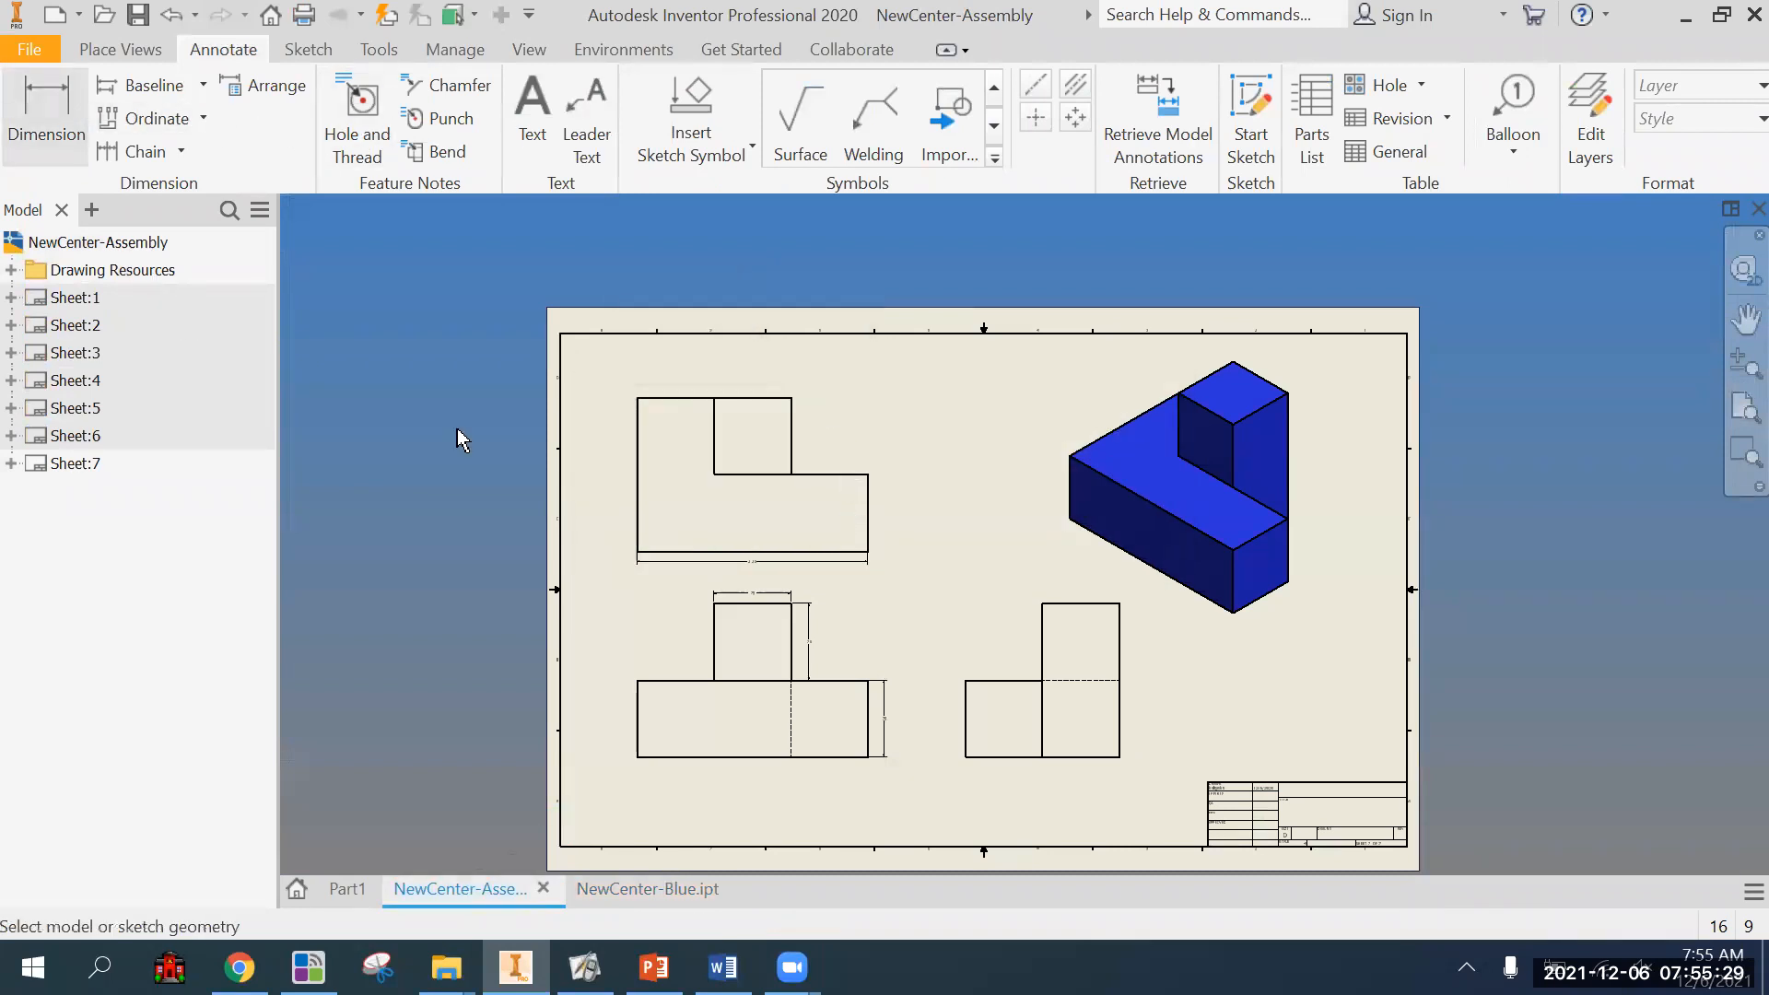
pyautogui.click(762, 402)
pyautogui.scroll(5, 764, 383)
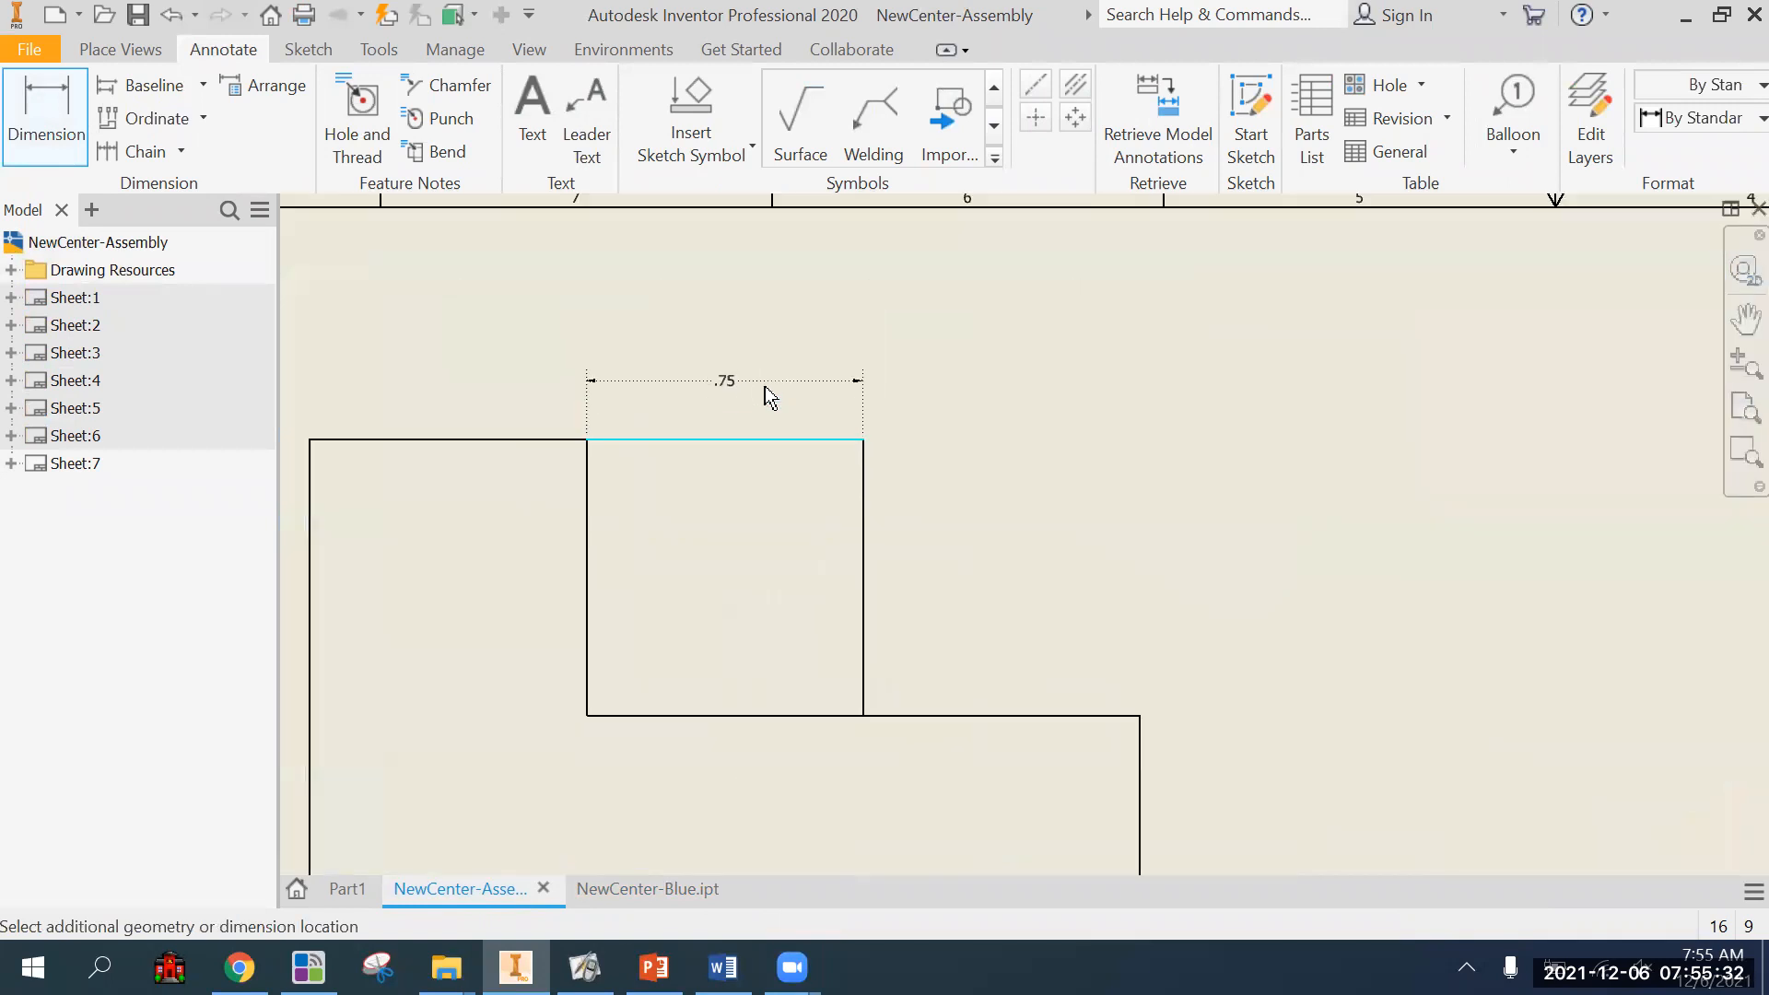
pyautogui.click(771, 372)
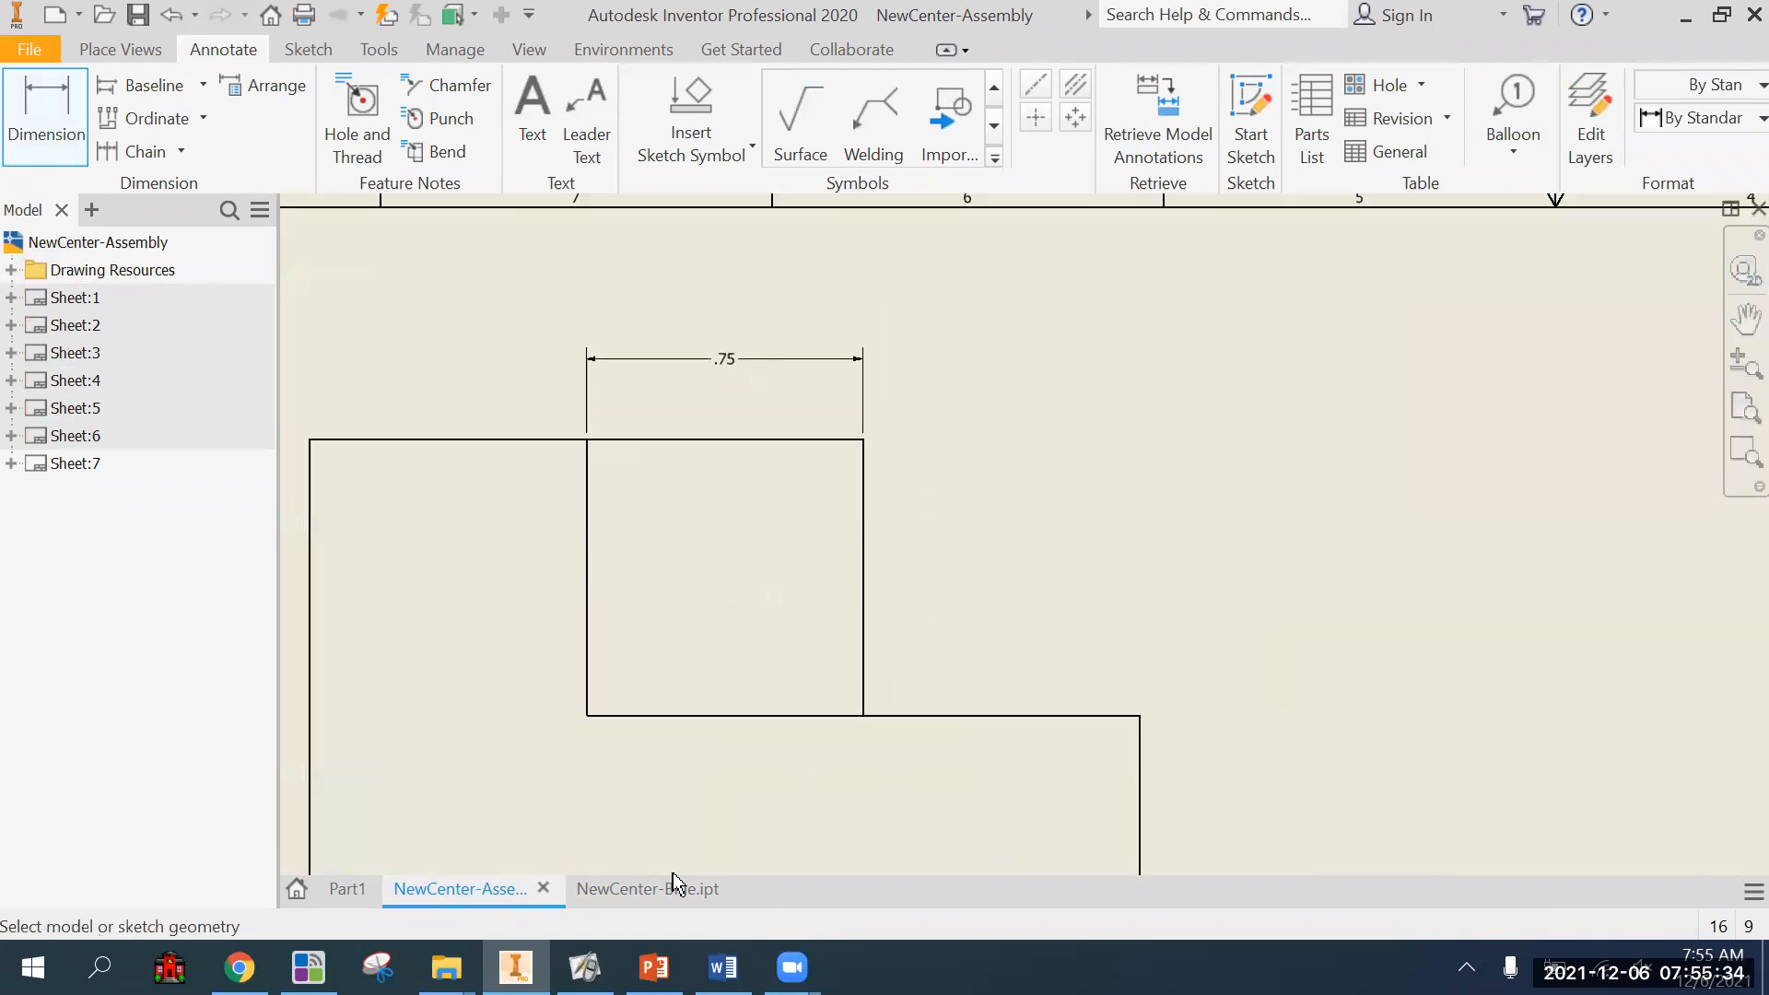
# Return to the blue part's sketch, dimension the rectangle's height along its outer vertical edge, and set it to 2 in.
pyautogui.click(650, 890)
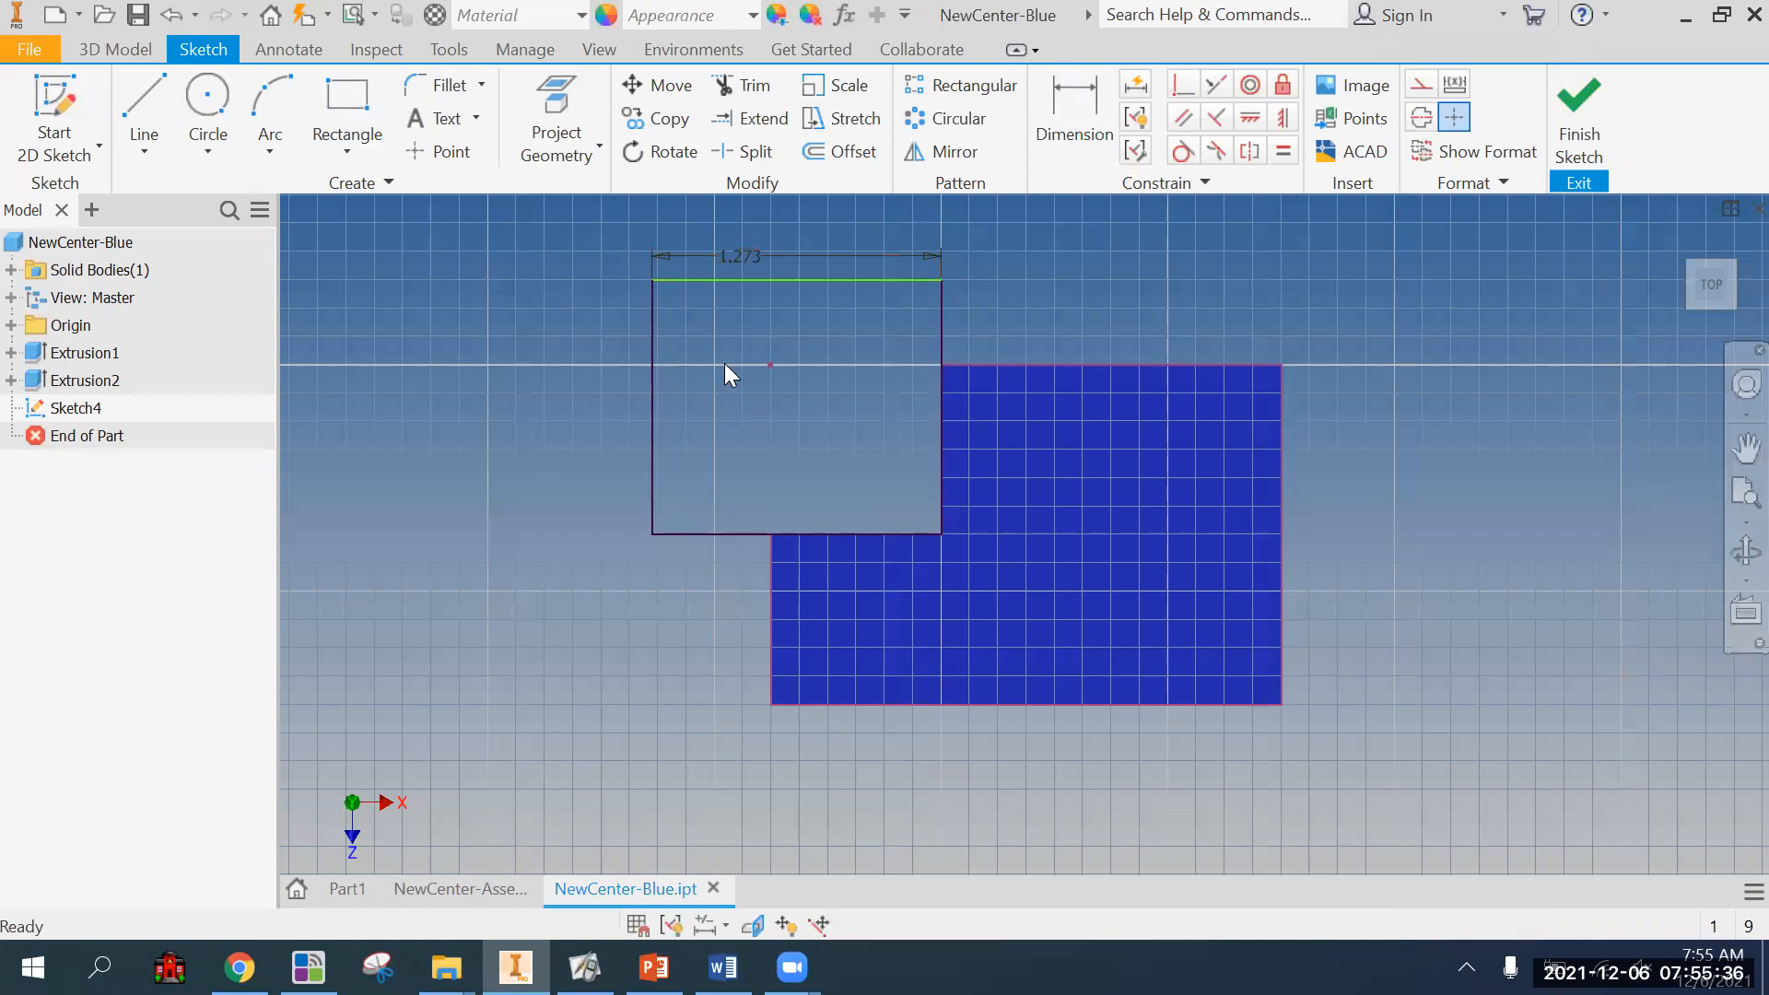
pyautogui.click(1081, 111)
pyautogui.click(654, 396)
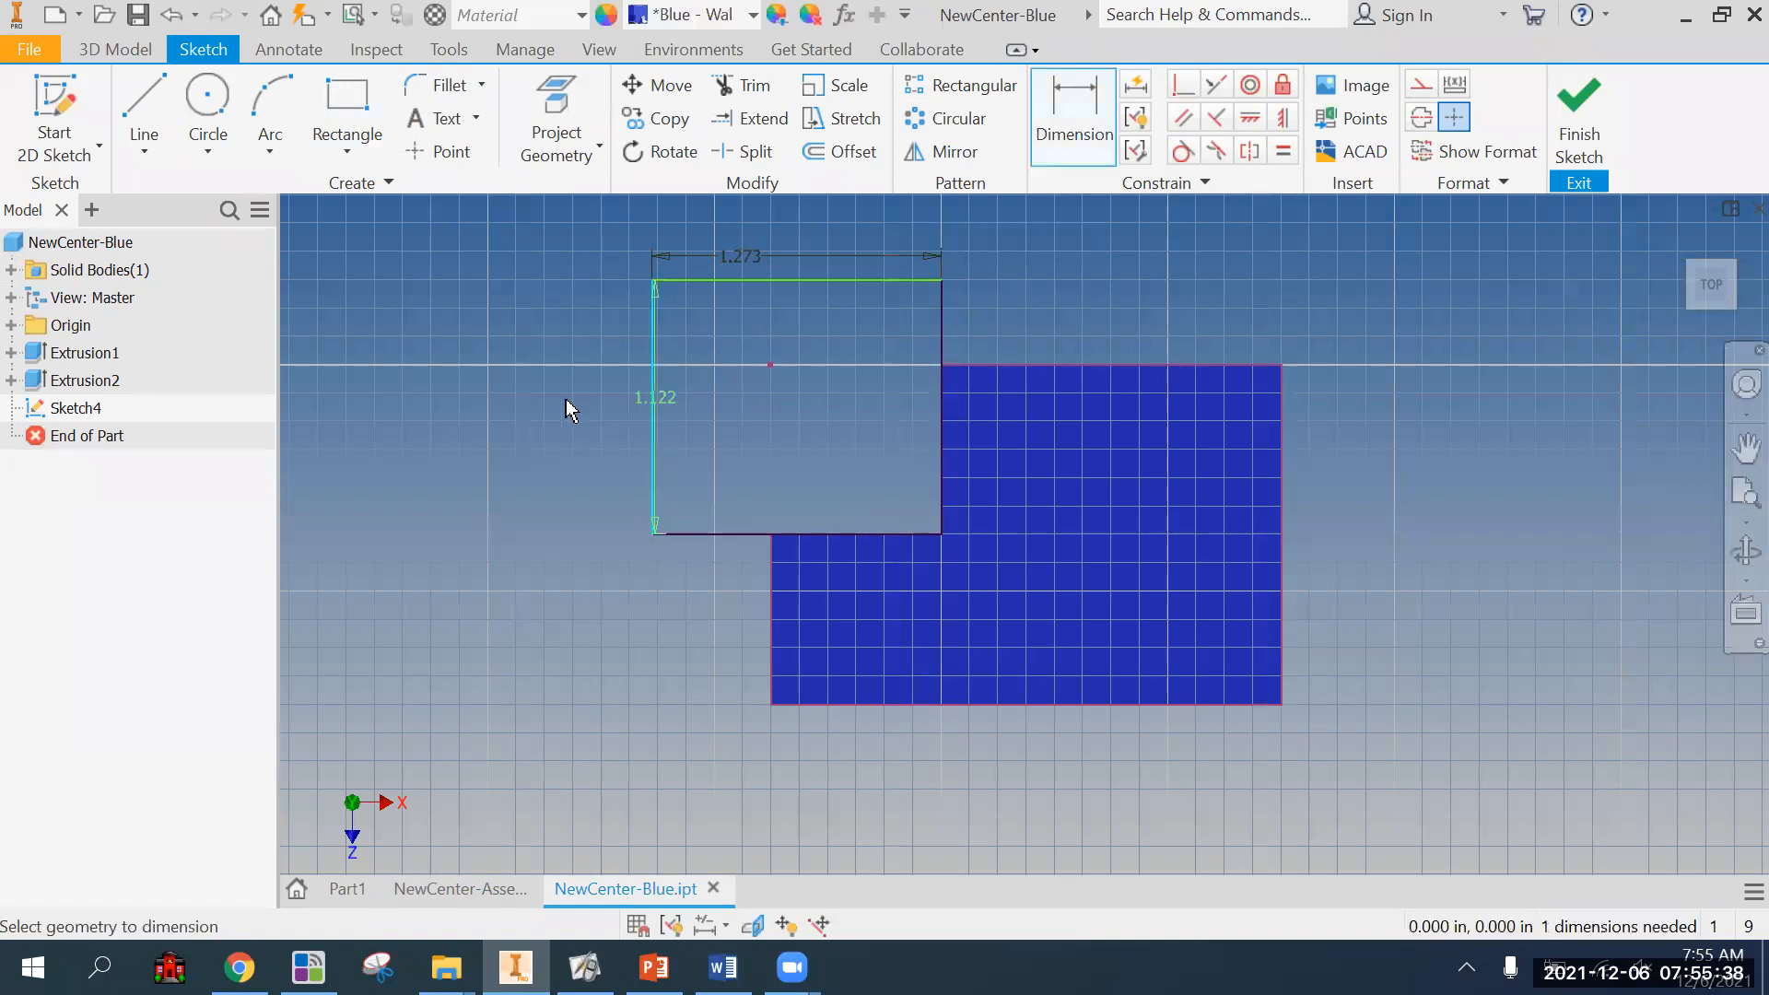
pyautogui.click(565, 398)
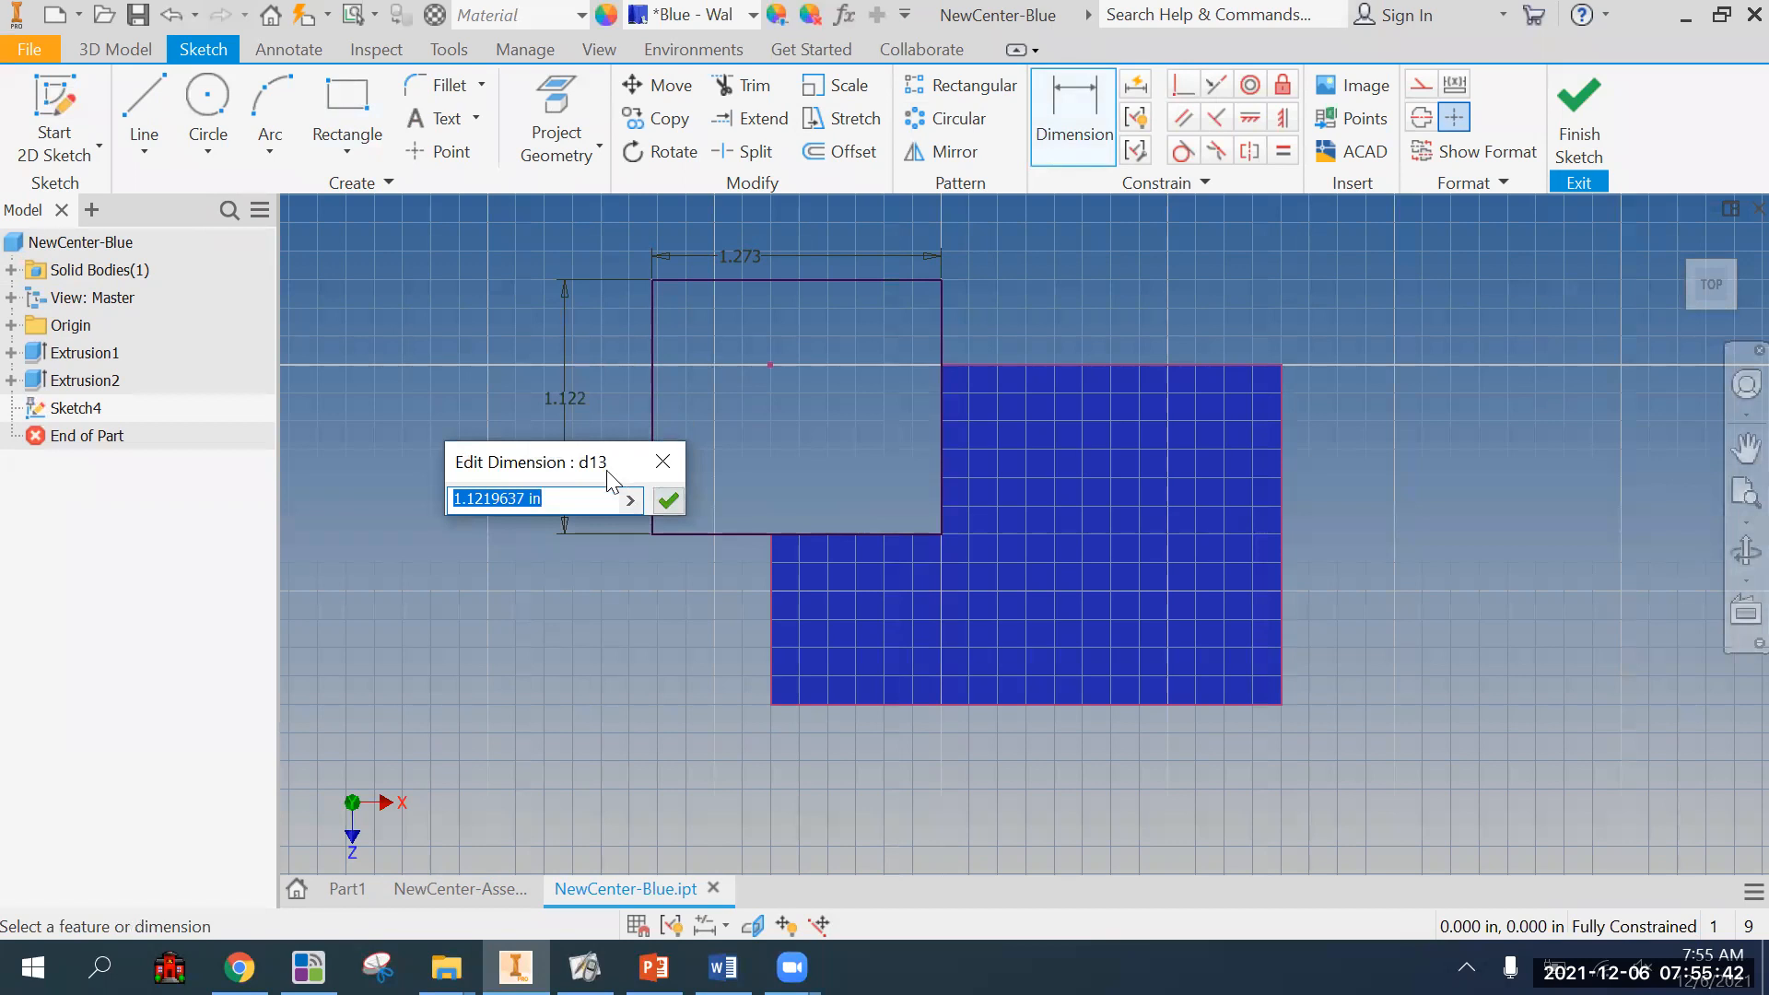
pyautogui.write('2')
pyautogui.press('Return')
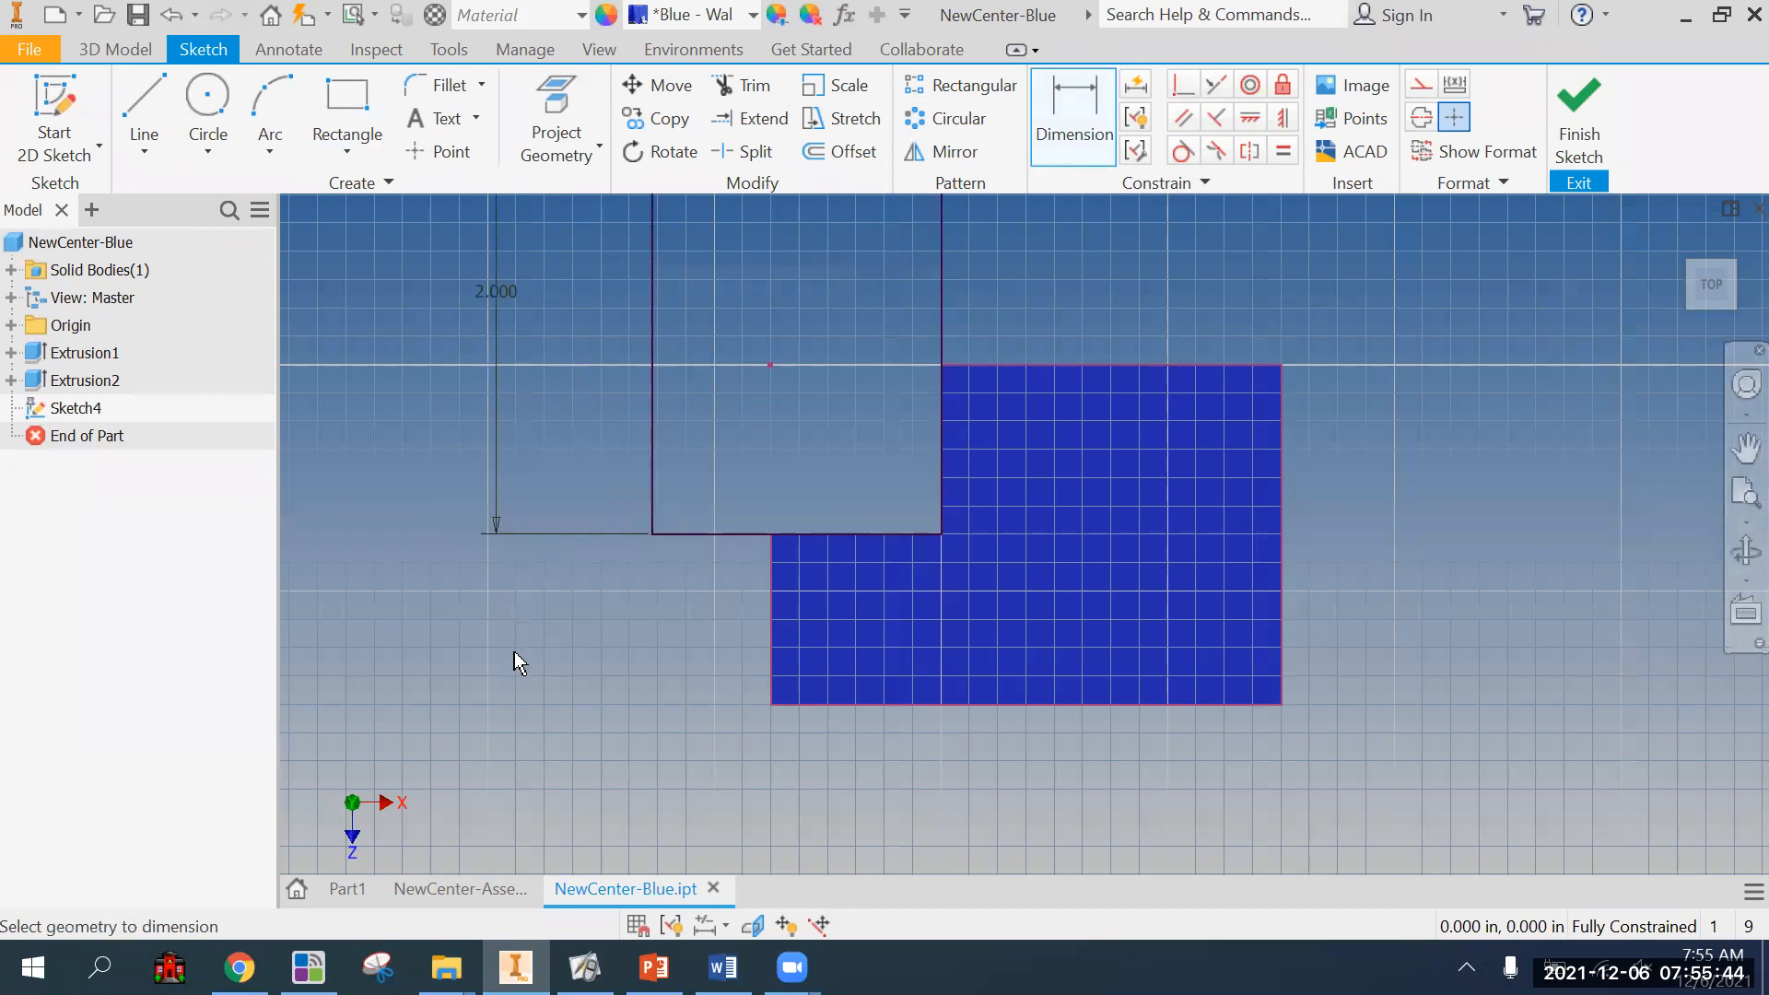
# Set the rectangle's width dimension to 1 in.
pyautogui.scroll(2, 595, 387)
pyautogui.doubleClick(594, 413)
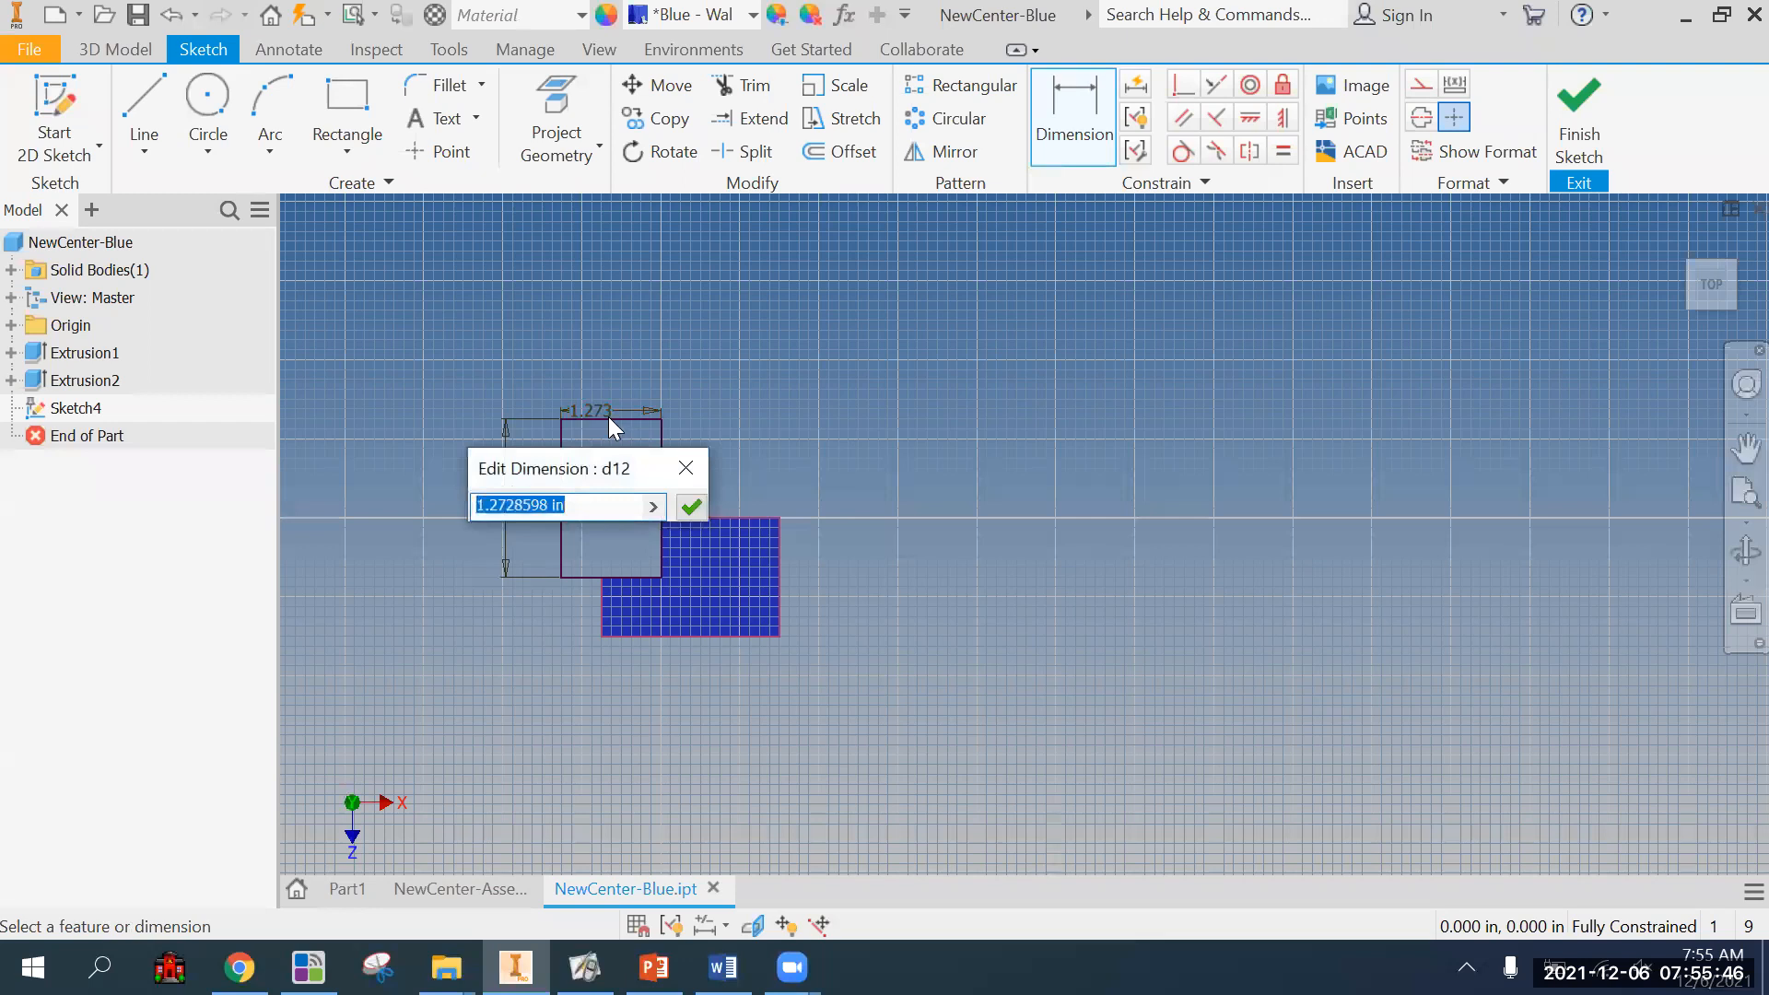
pyautogui.write('1')
pyautogui.press('Return')
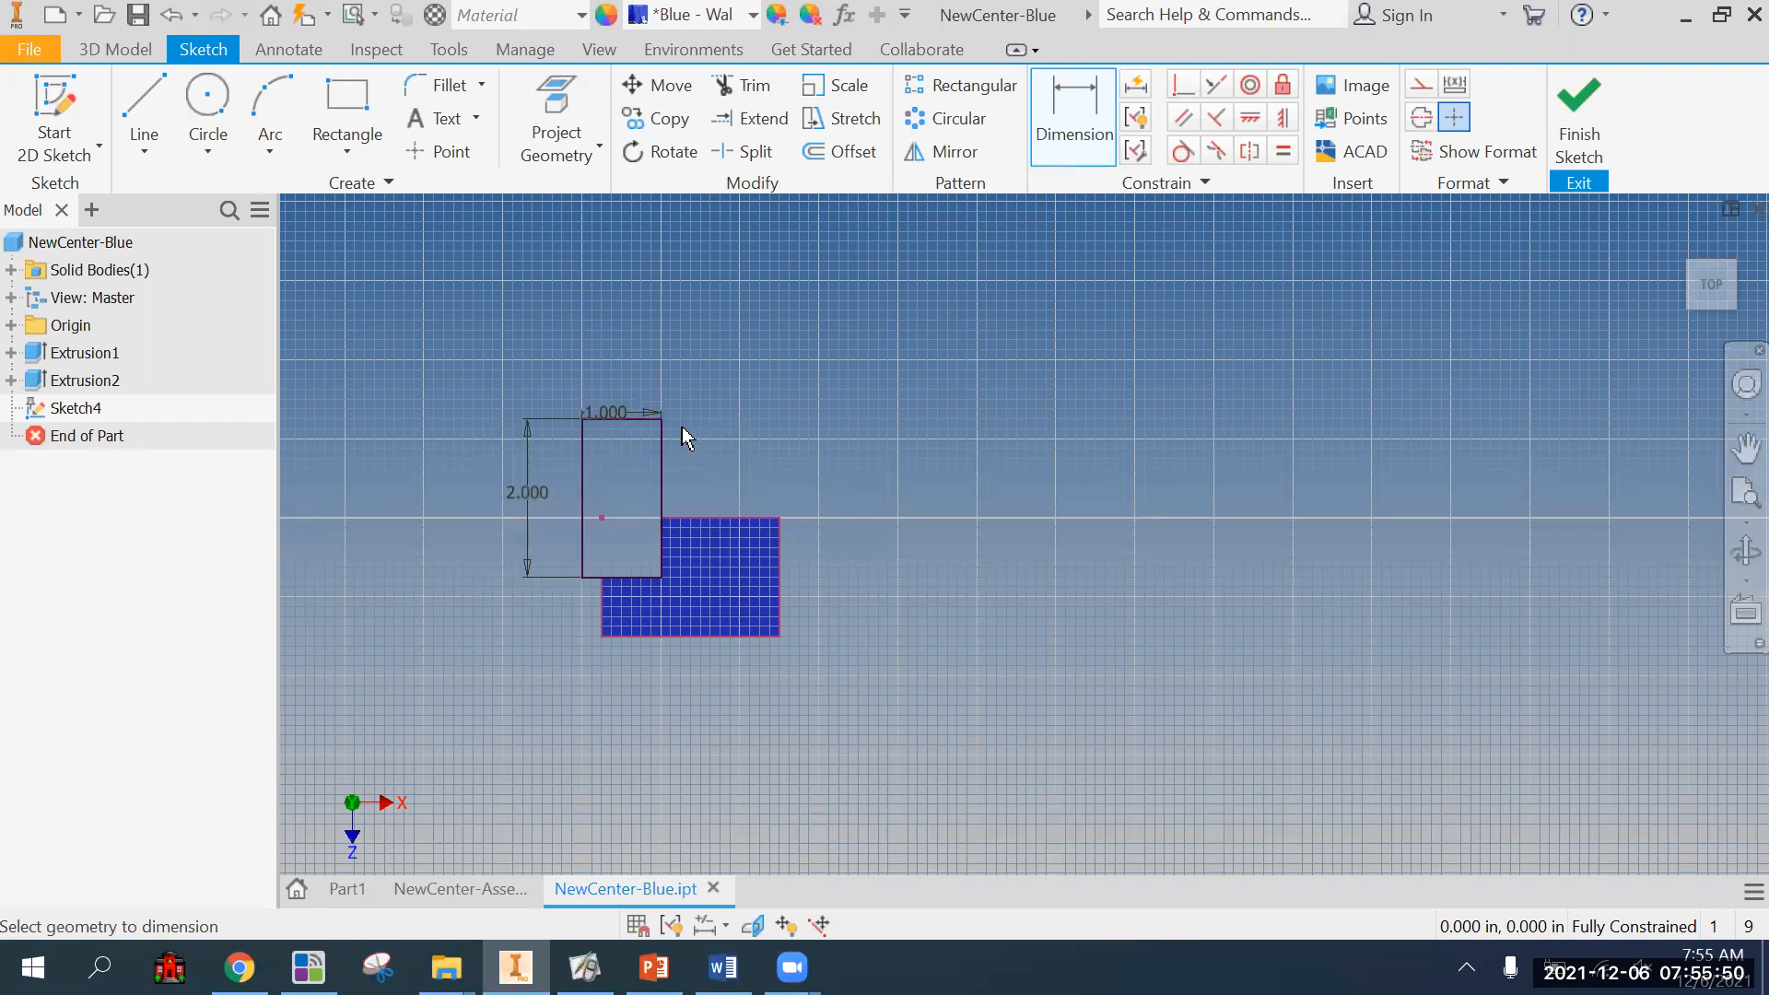
# Change the rectangle's width dimension to 2 in and leave the Dimension command.
pyautogui.doubleClick(619, 425)
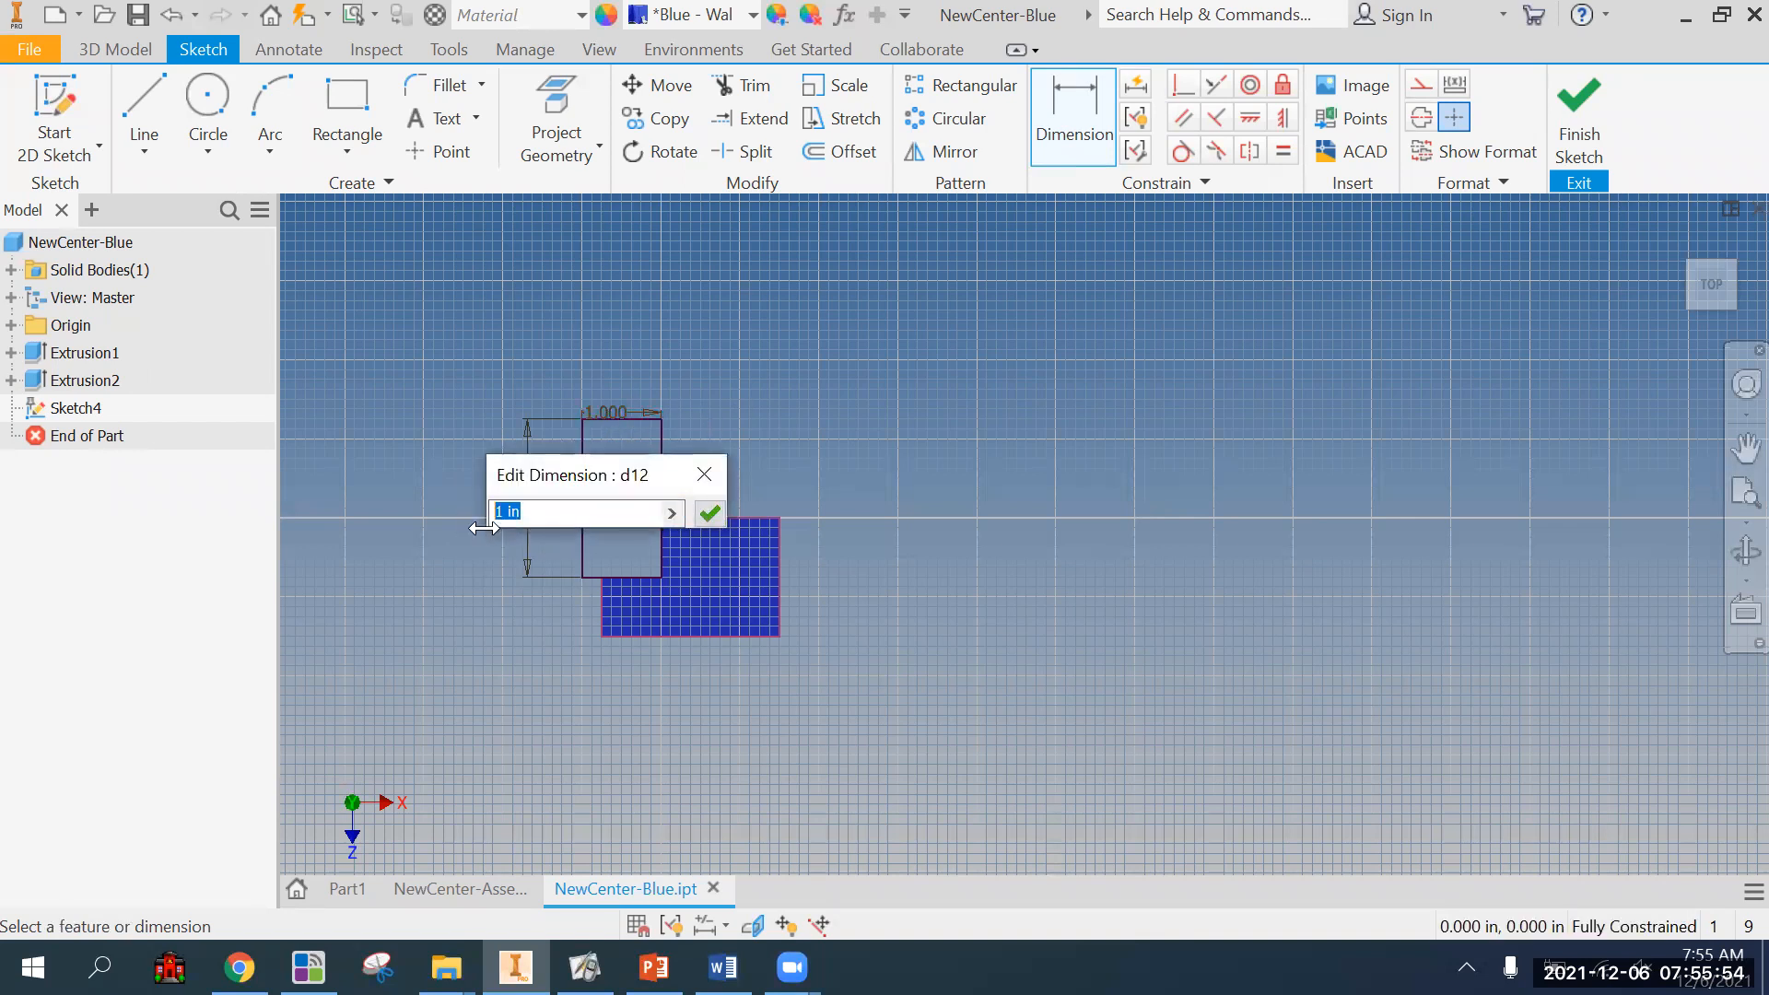
pyautogui.write('2')
pyautogui.press('Return')
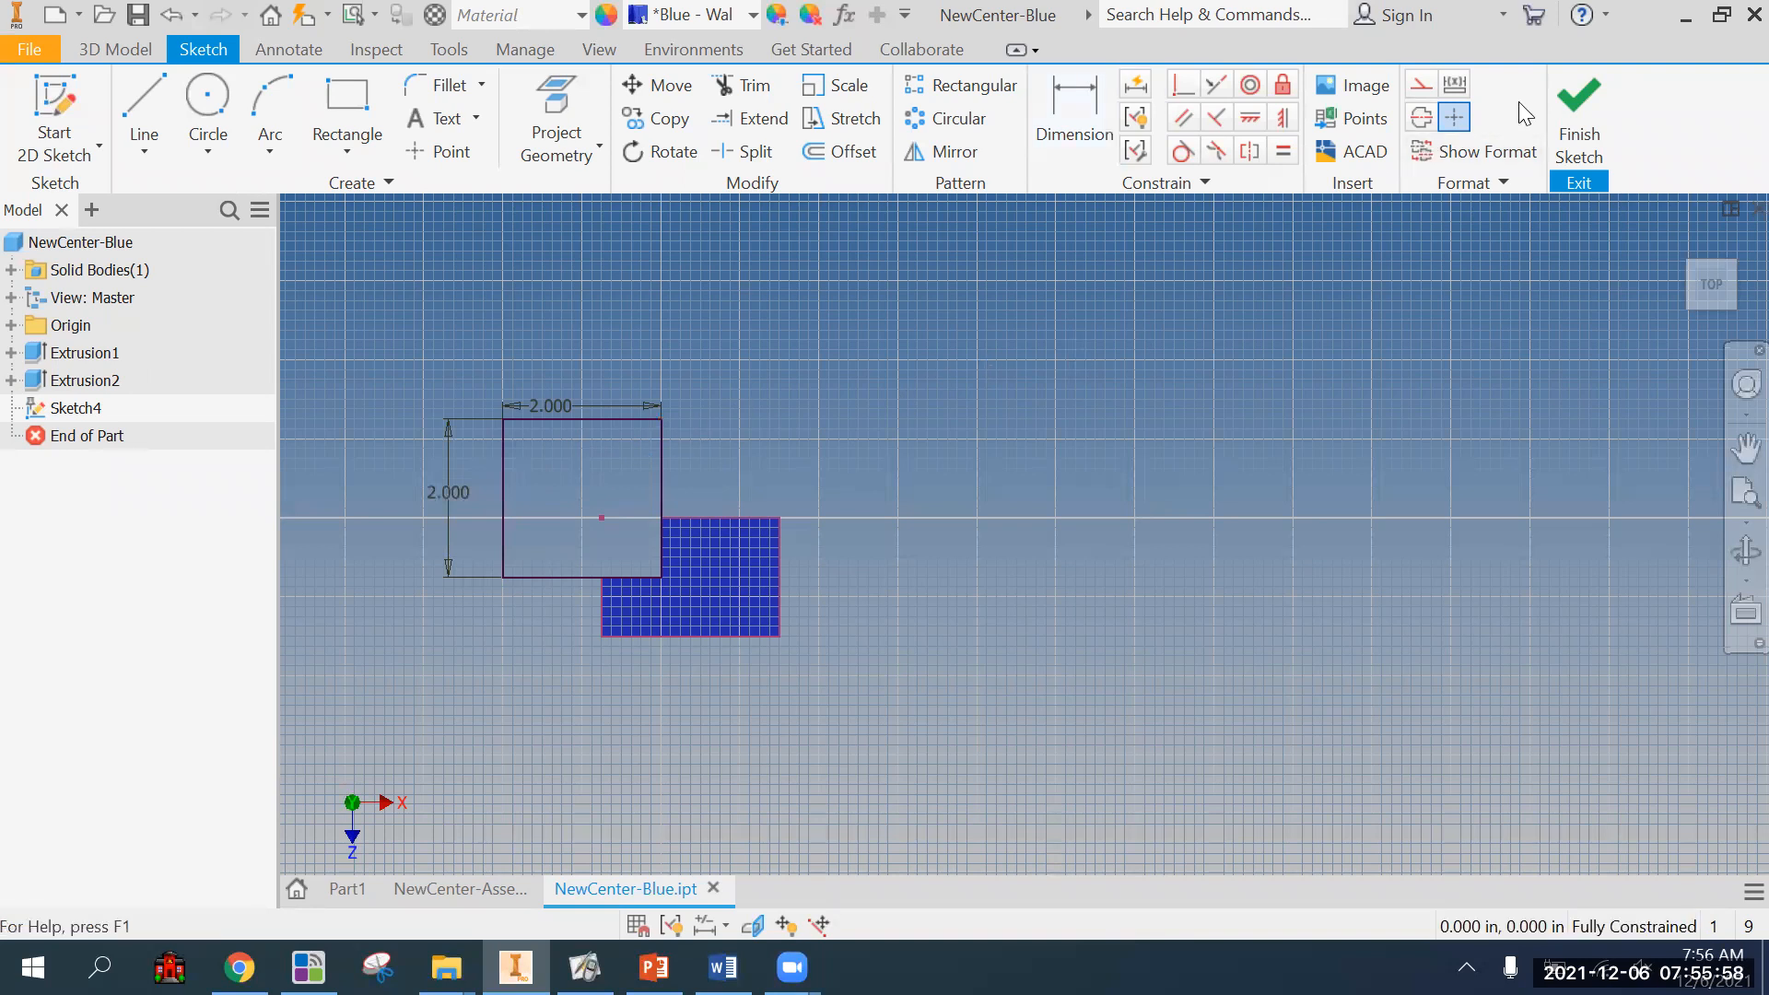
# Finish the rectangle sketch and delete Sketch4 from the blue part.
pyautogui.click(1580, 115)
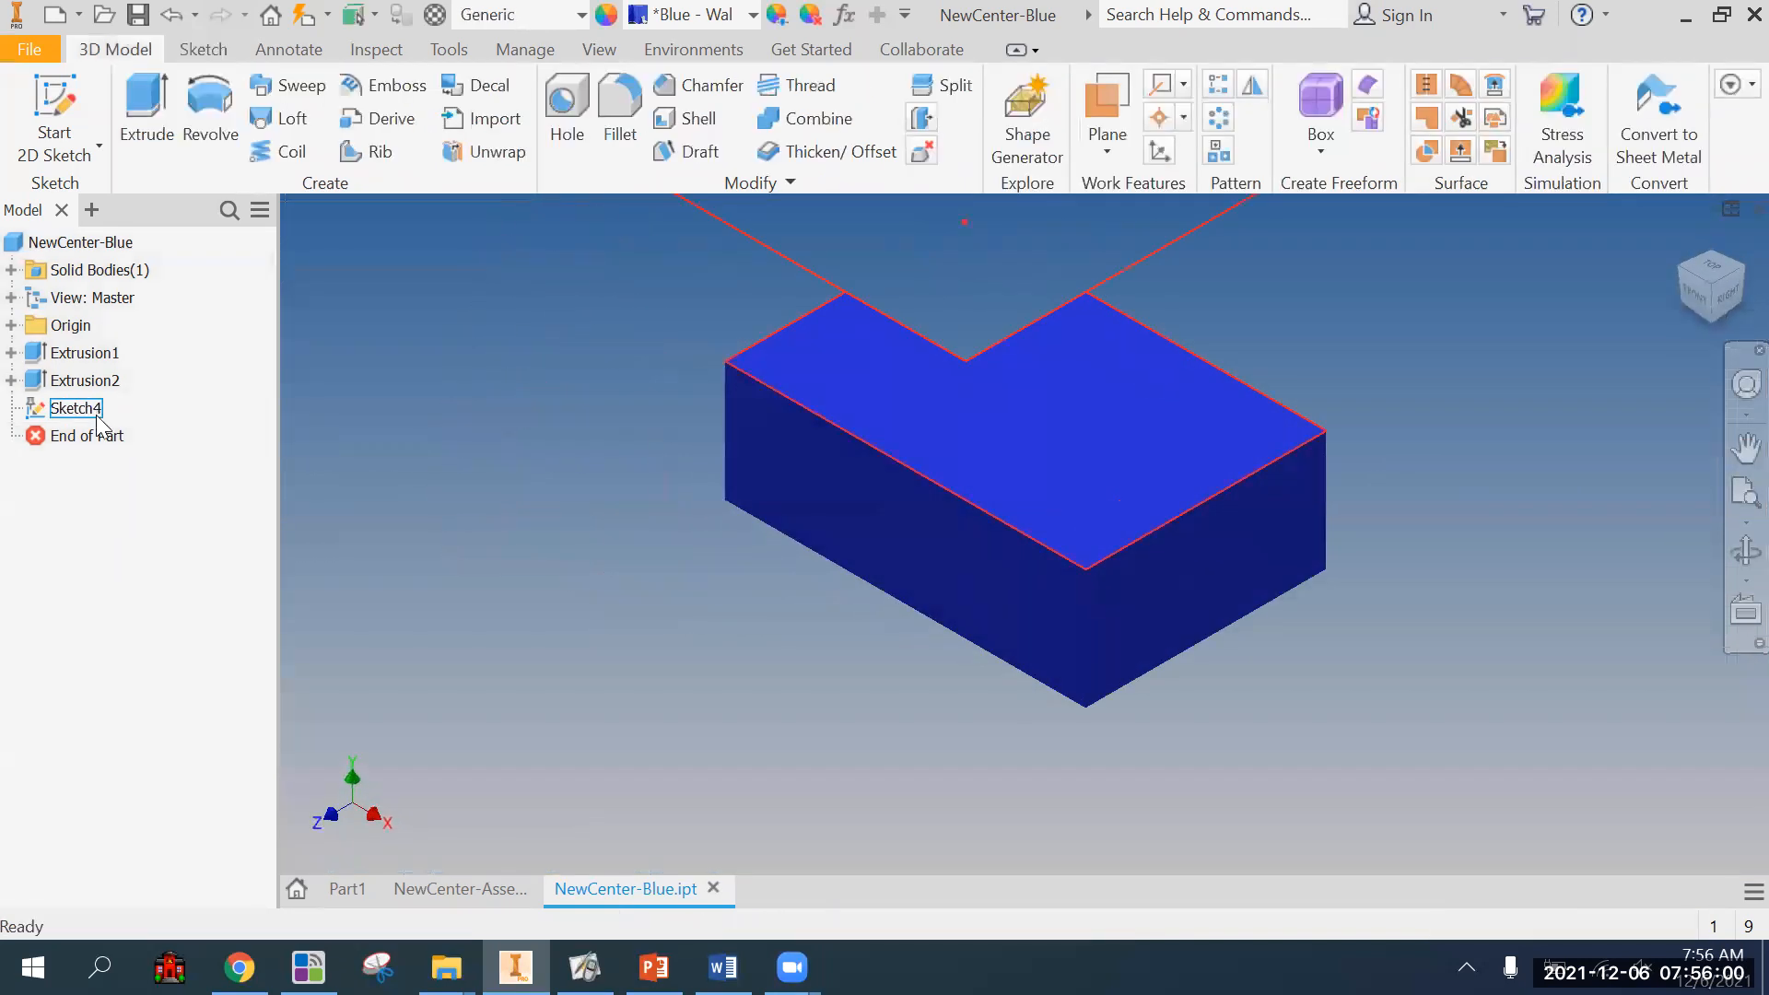
pyautogui.rightClick(96, 408)
pyautogui.click(136, 450)
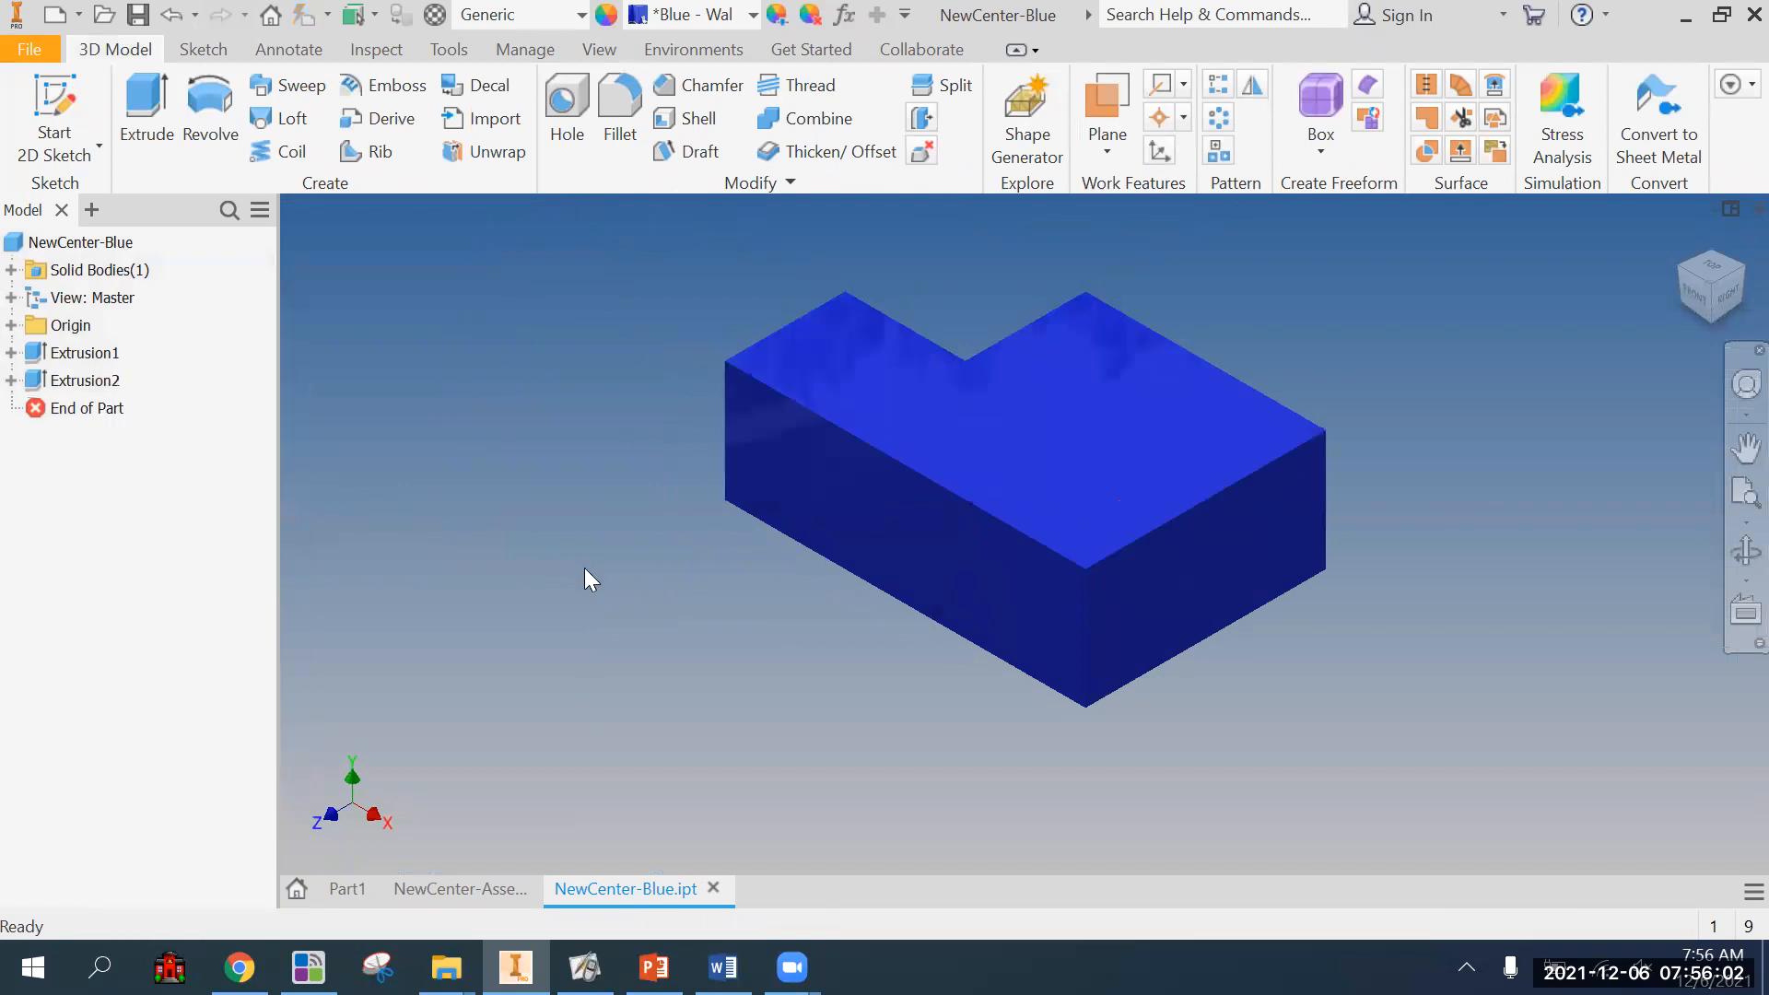
# Return to the NewCenter-Assembly drawing and delete the front view's dimensions and the overall width below the top view on Sheet:7.
pyautogui.click(461, 889)
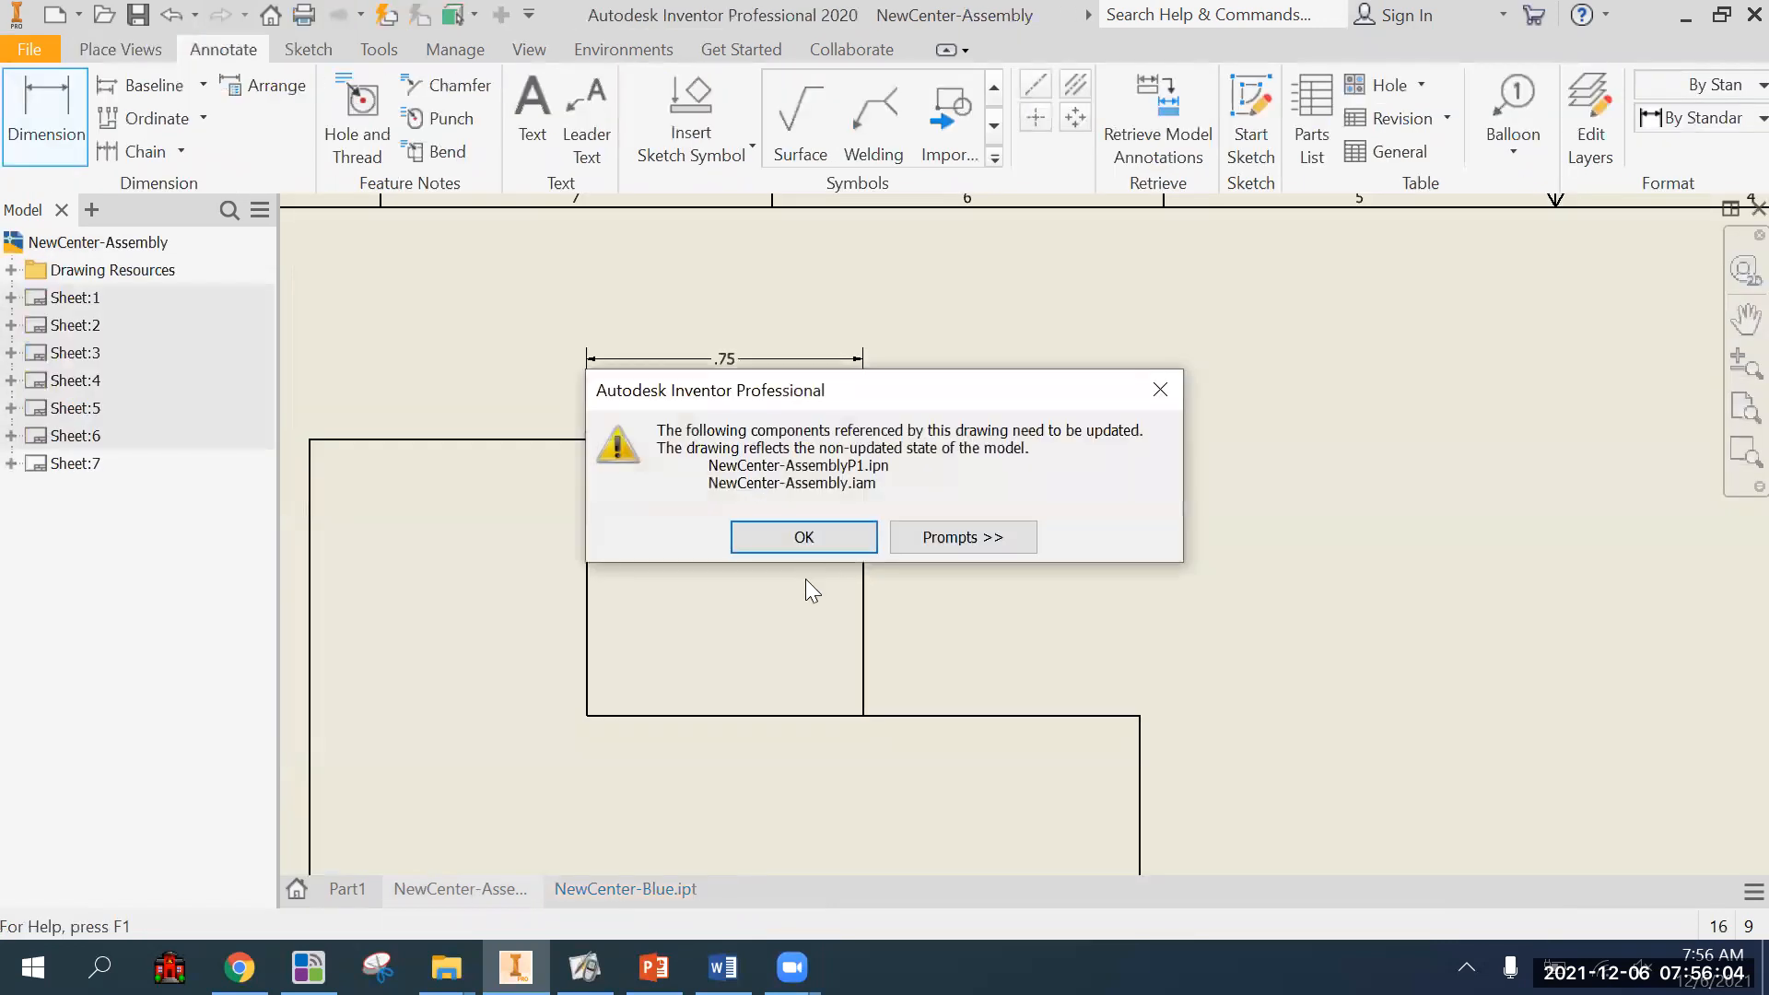
pyautogui.click(810, 547)
pyautogui.moveTo(1004, 695)
pyautogui.mouseDown(button='middle')
pyautogui.moveTo(984, 631)
pyautogui.moveTo(964, 683)
pyautogui.moveTo(956, 669)
pyautogui.mouseUp(button='middle')
pyautogui.scroll(3, 984, 630)
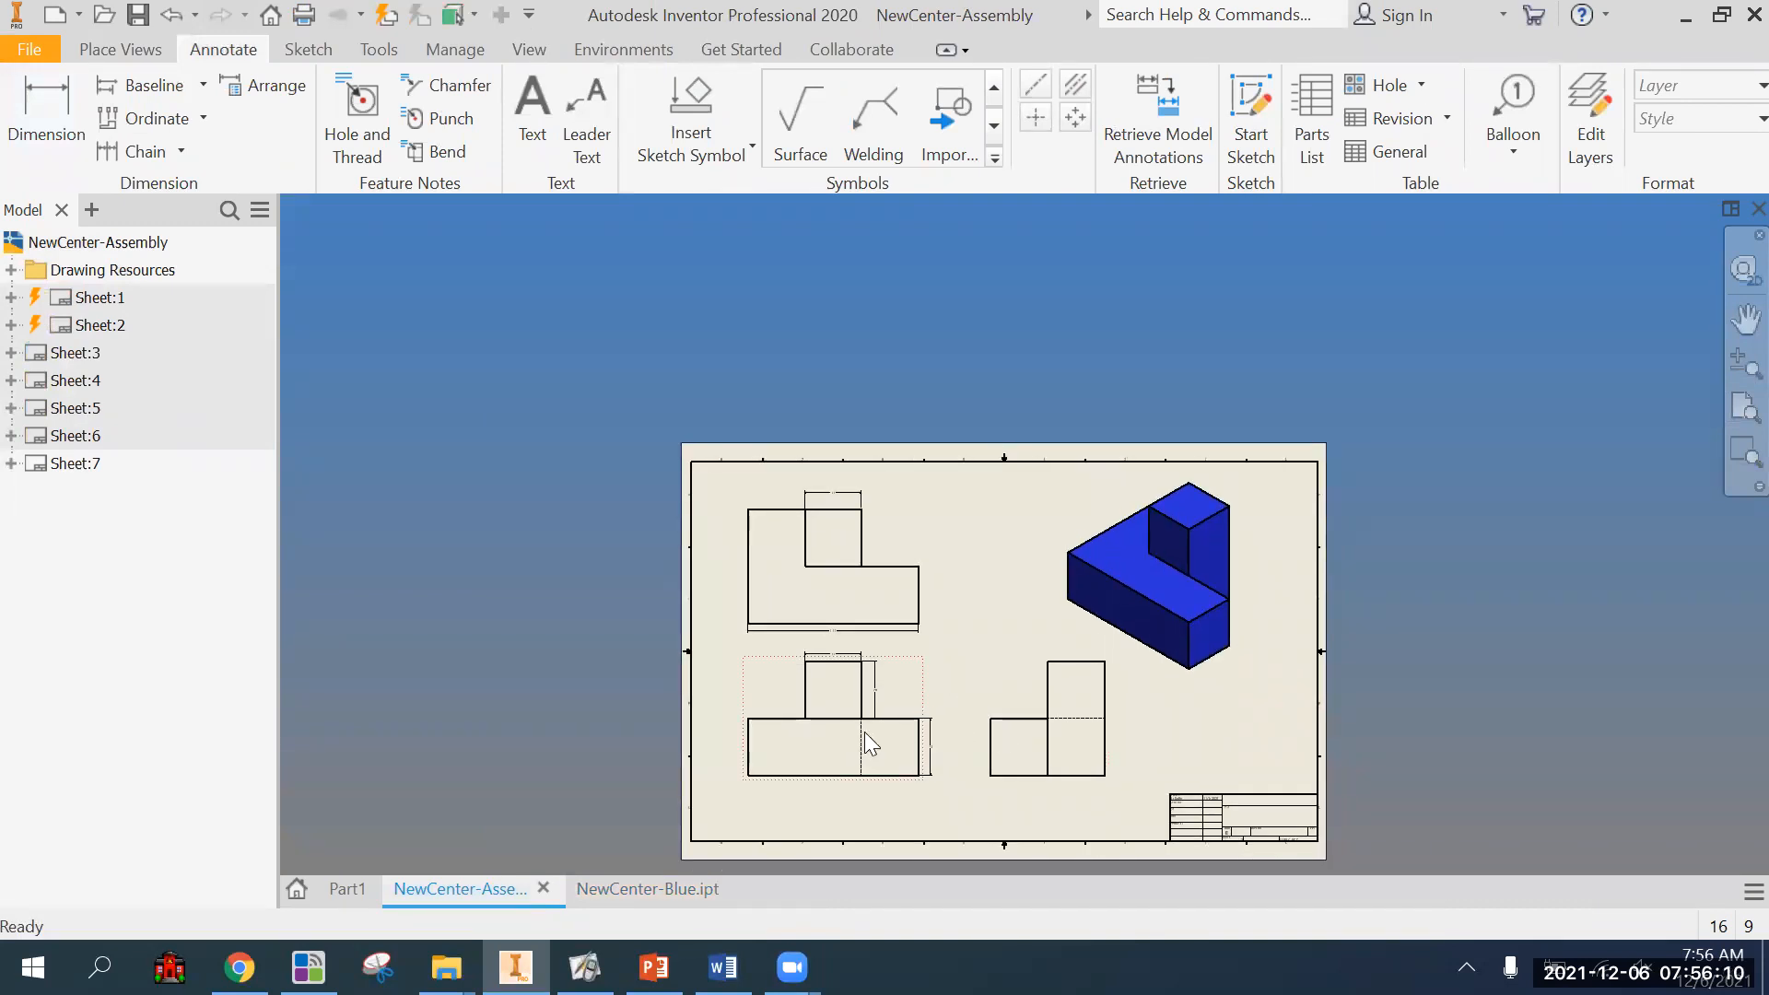
pyautogui.scroll(-5, 908, 679)
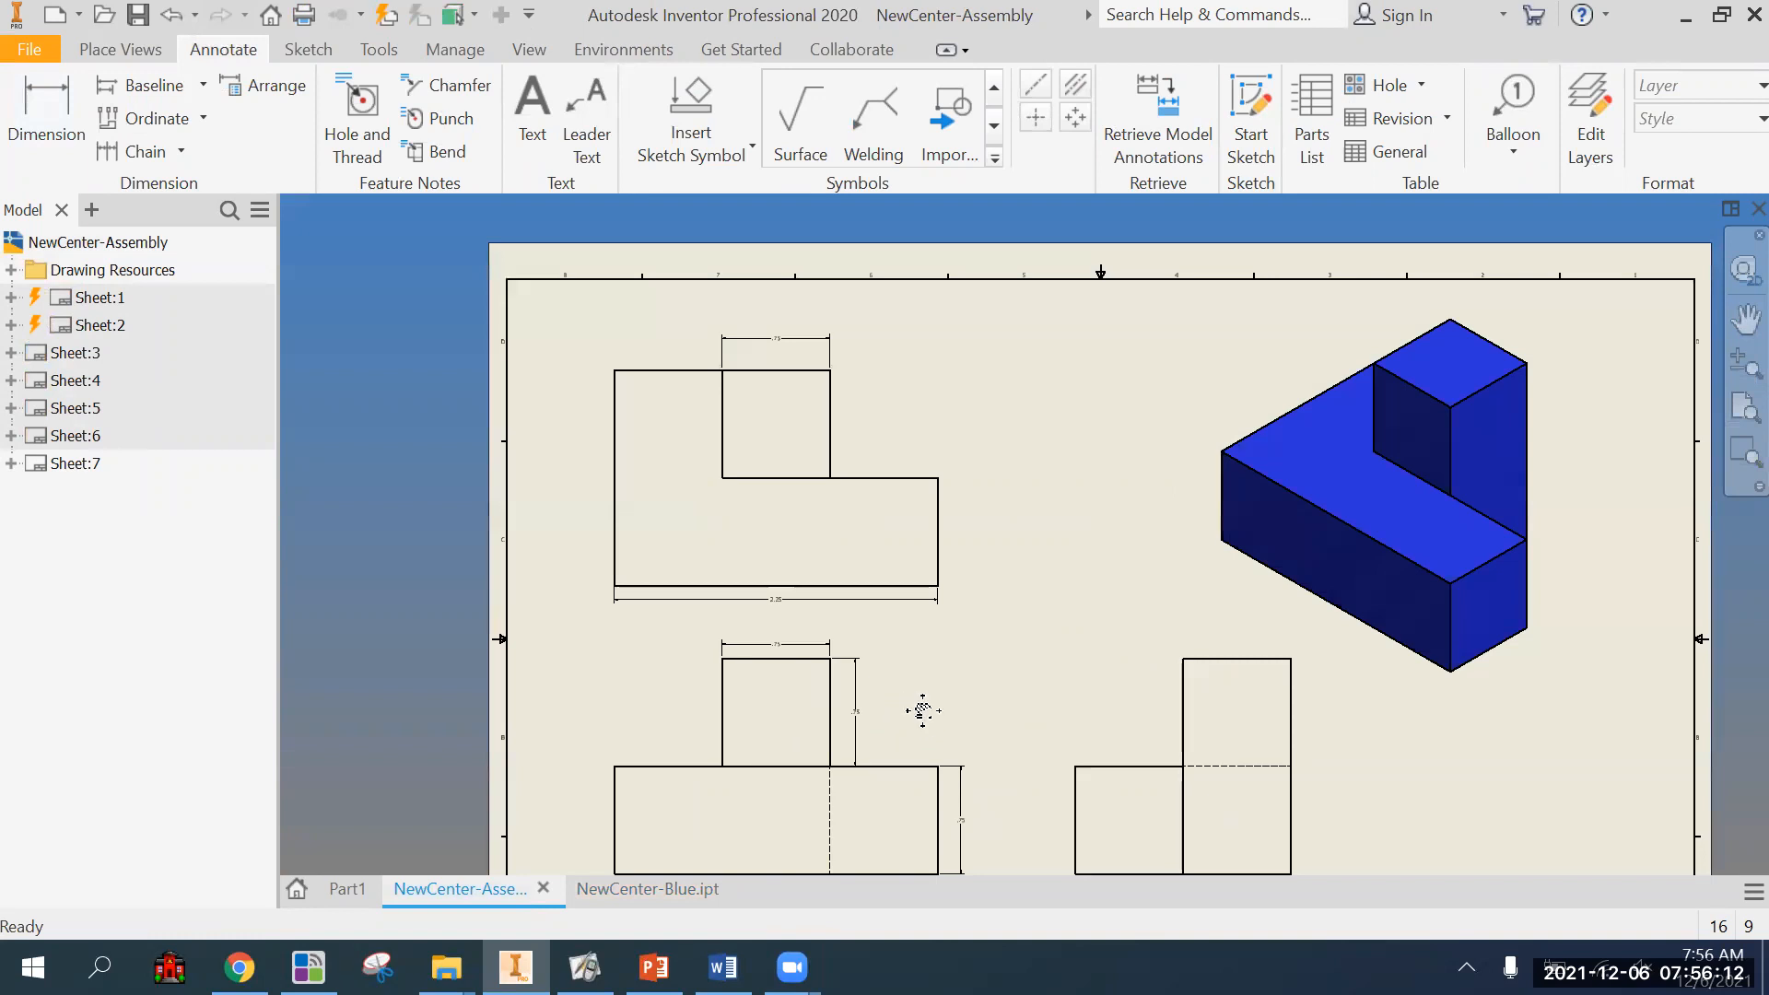
pyautogui.click(869, 634)
pyautogui.press('Delete')
pyautogui.click(717, 501)
pyautogui.press('Delete')
pyautogui.click(1069, 781)
pyautogui.press('Delete')
pyautogui.click(922, 417)
pyautogui.press('Delete')
# Delete the raised block's width dimension above the top view.
pyautogui.scroll(-6, 941, 529)
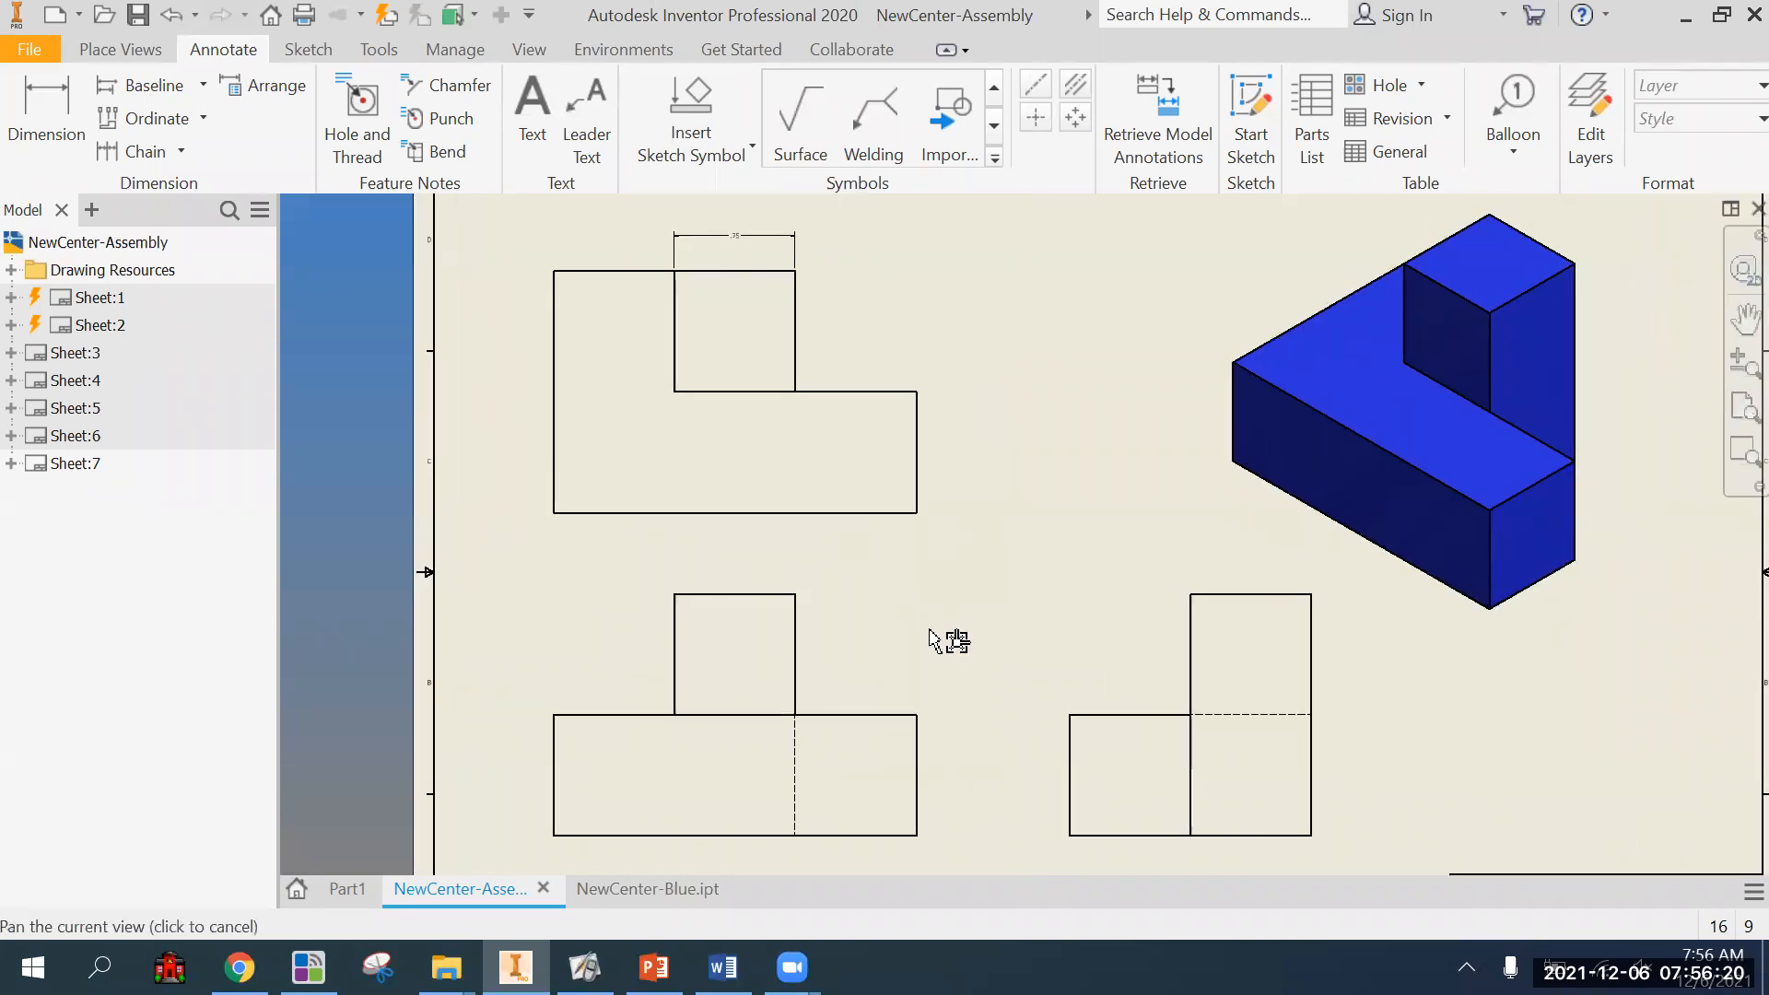
pyautogui.click(815, 424)
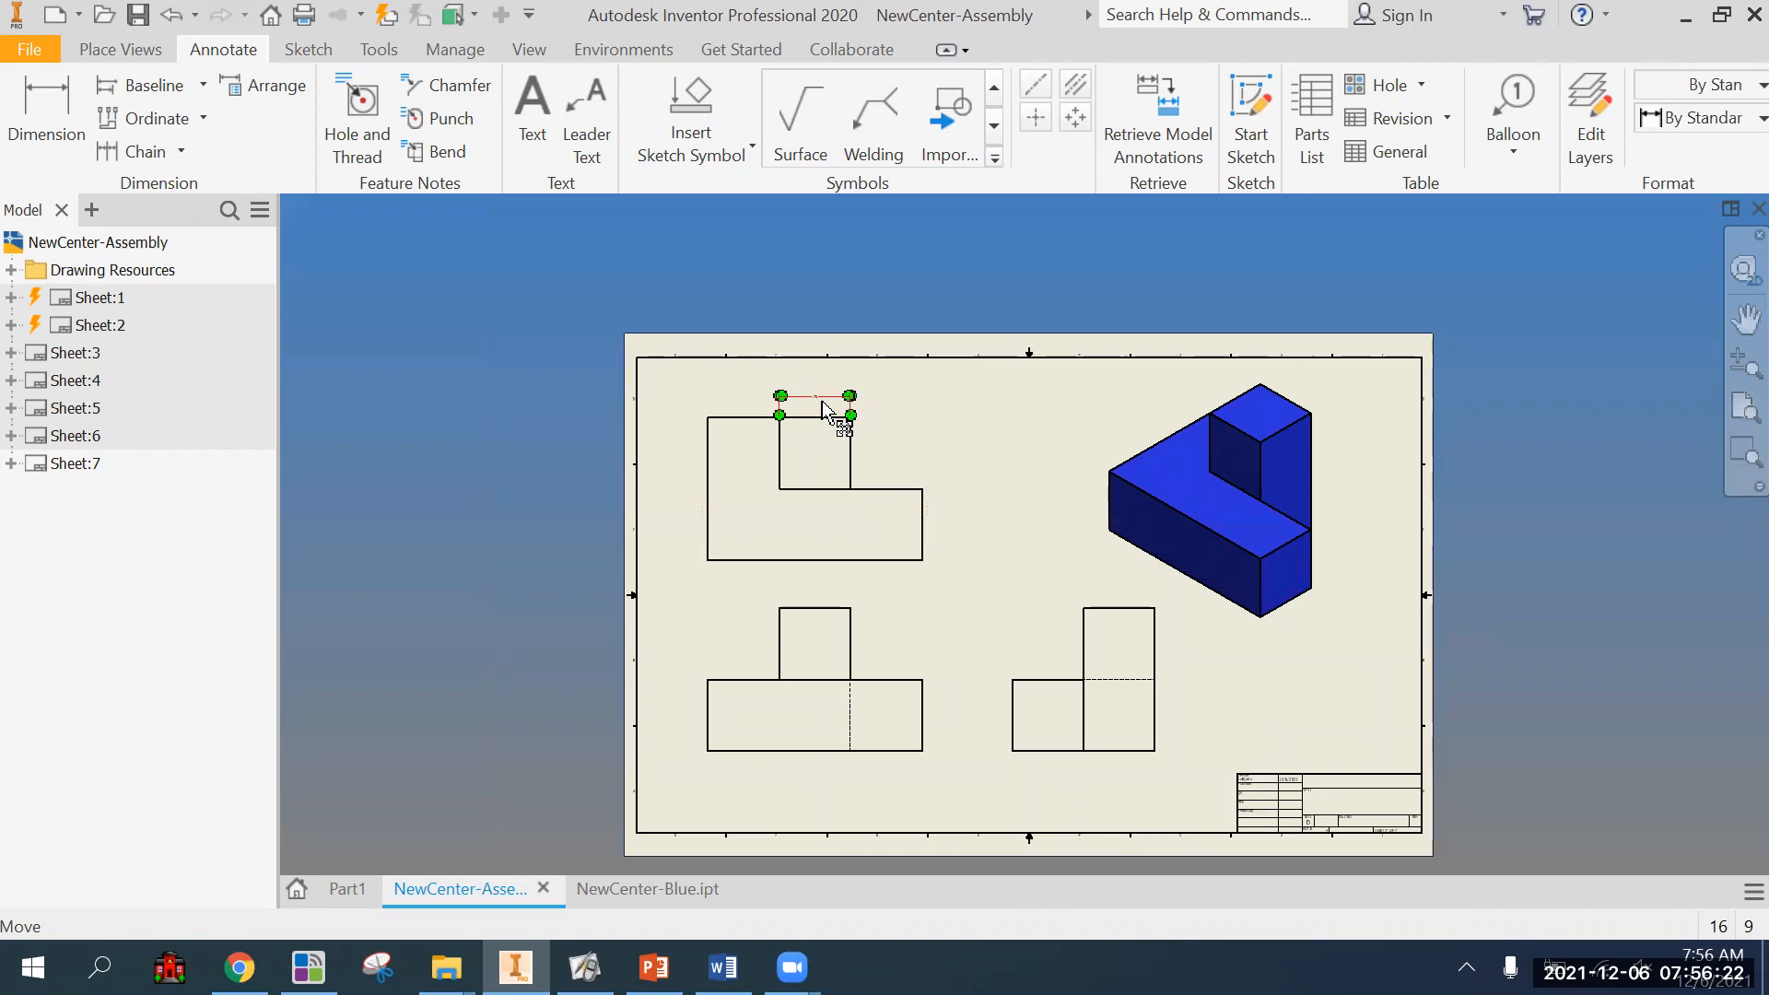
pyautogui.press('Delete')
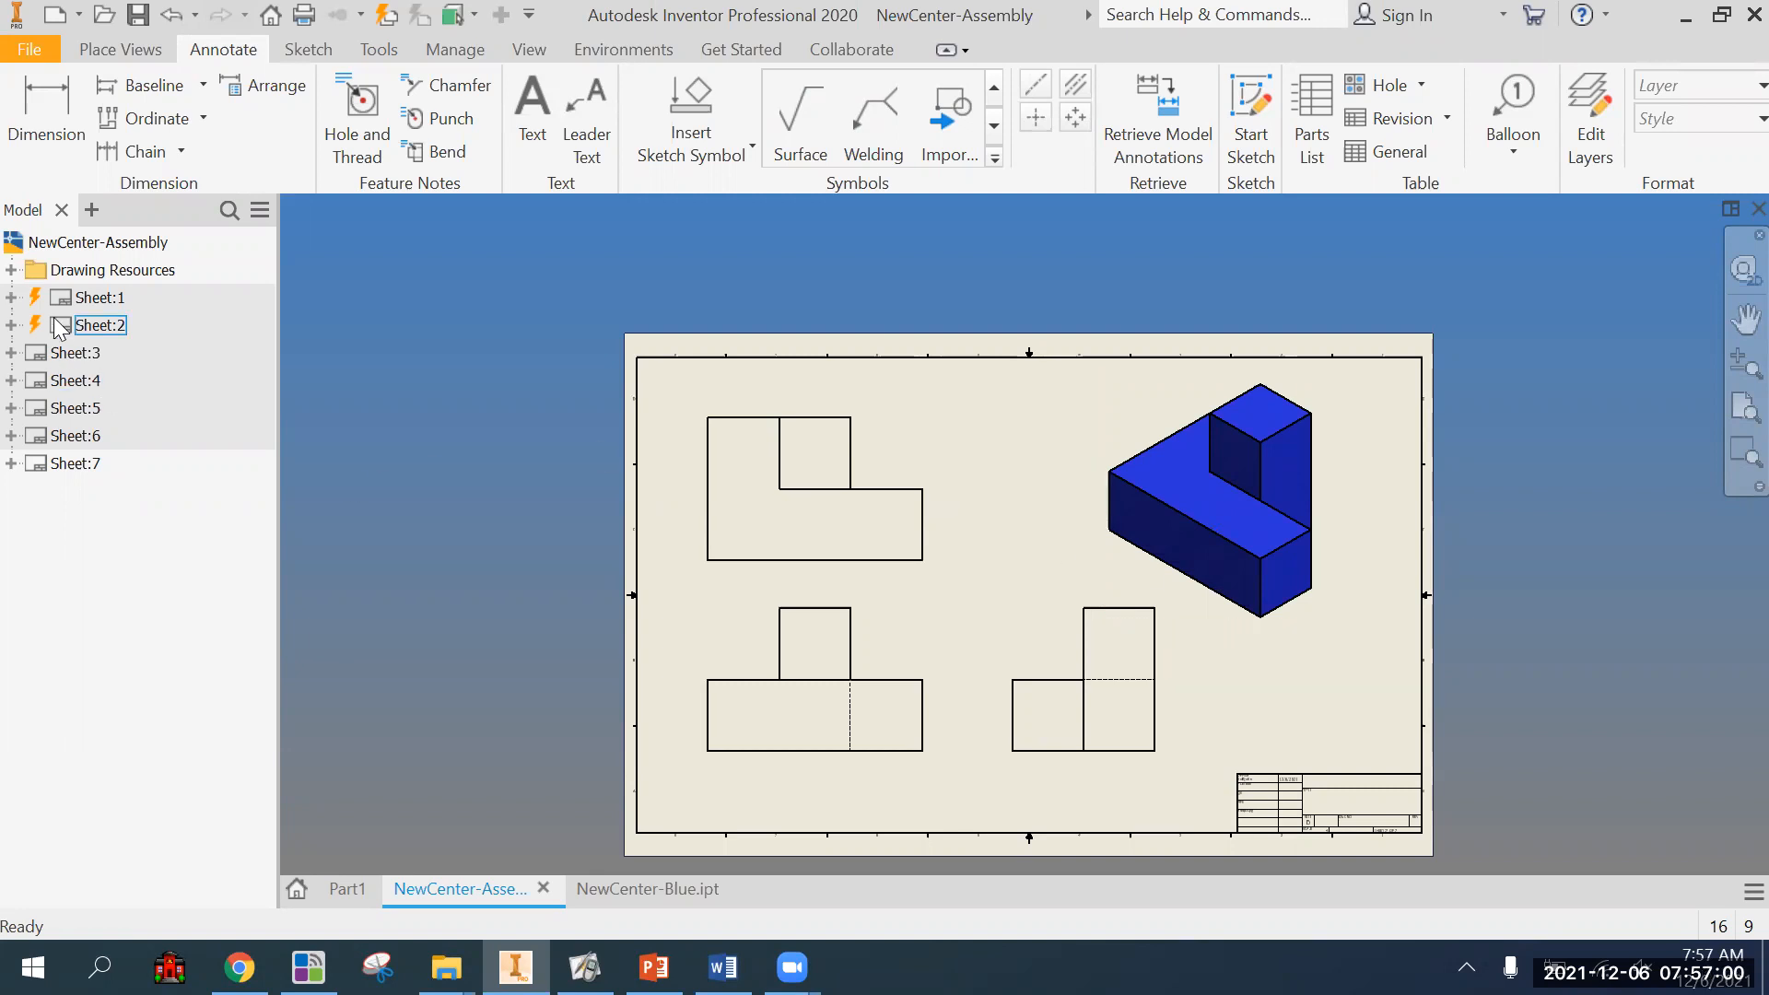
pyautogui.moveTo(34, 304)
pyautogui.moveTo(961, 465); pyautogui.dragTo(895, 417, button='middle')
pyautogui.scroll(-3, 954, 518)
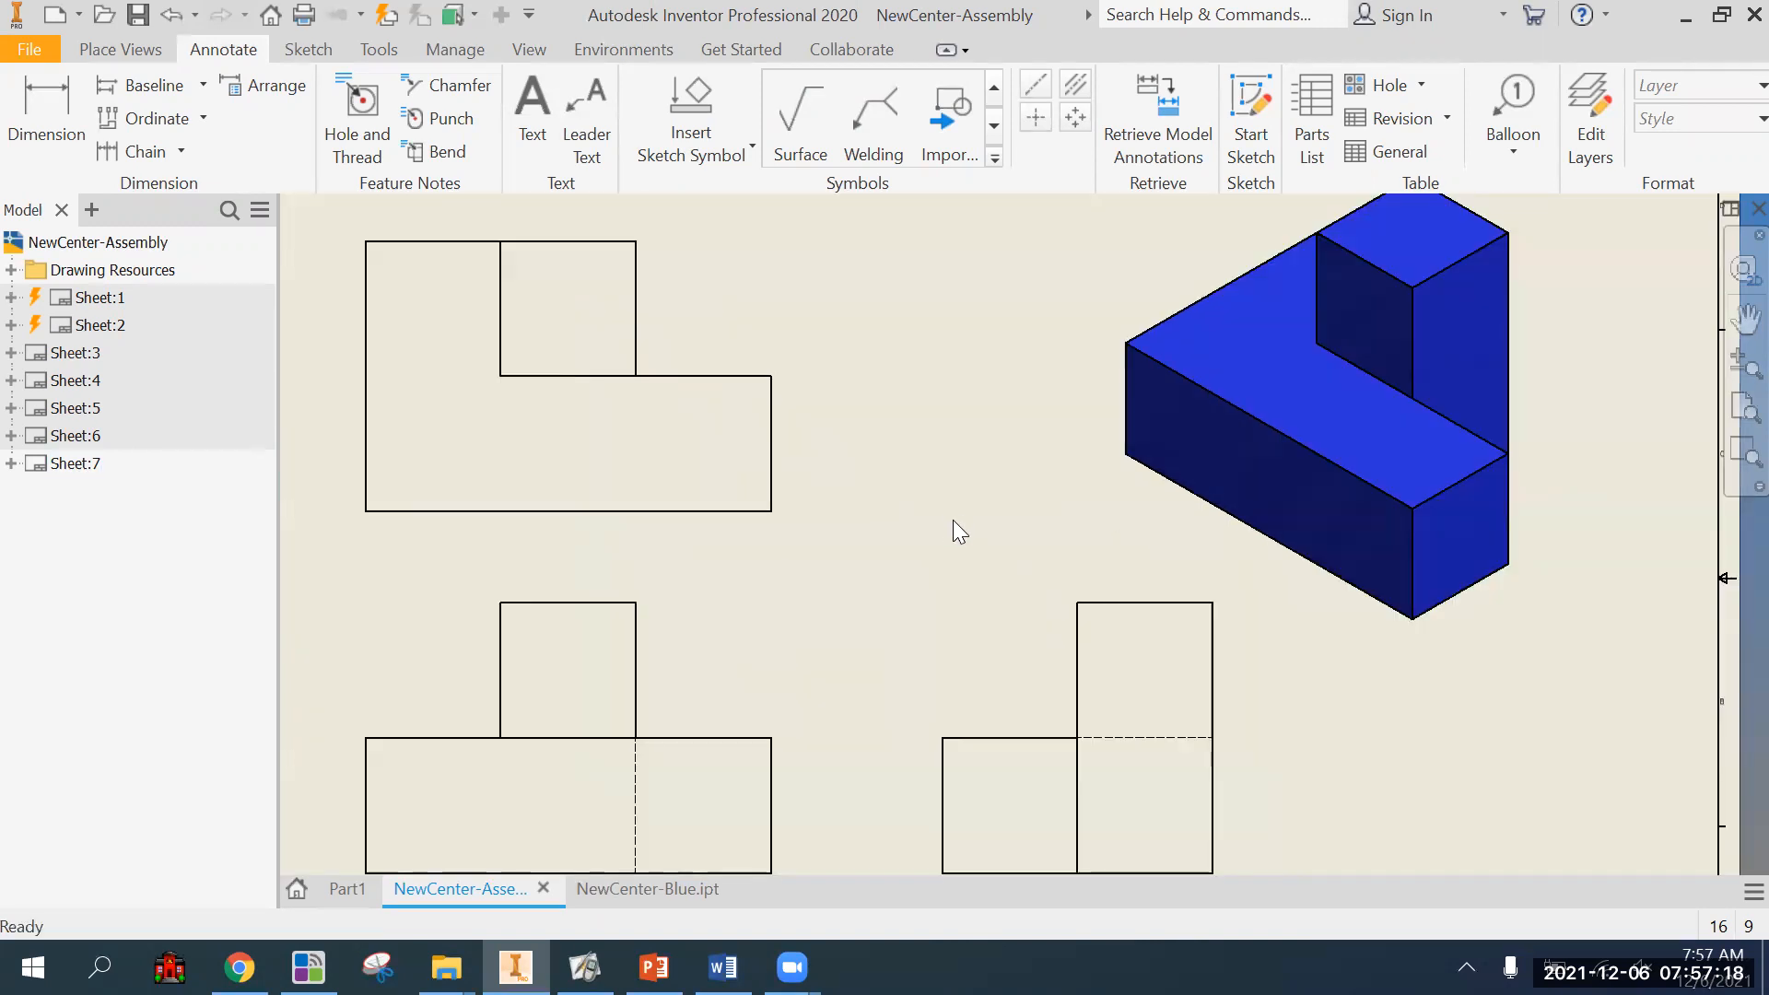
pyautogui.scroll(3, 953, 519)
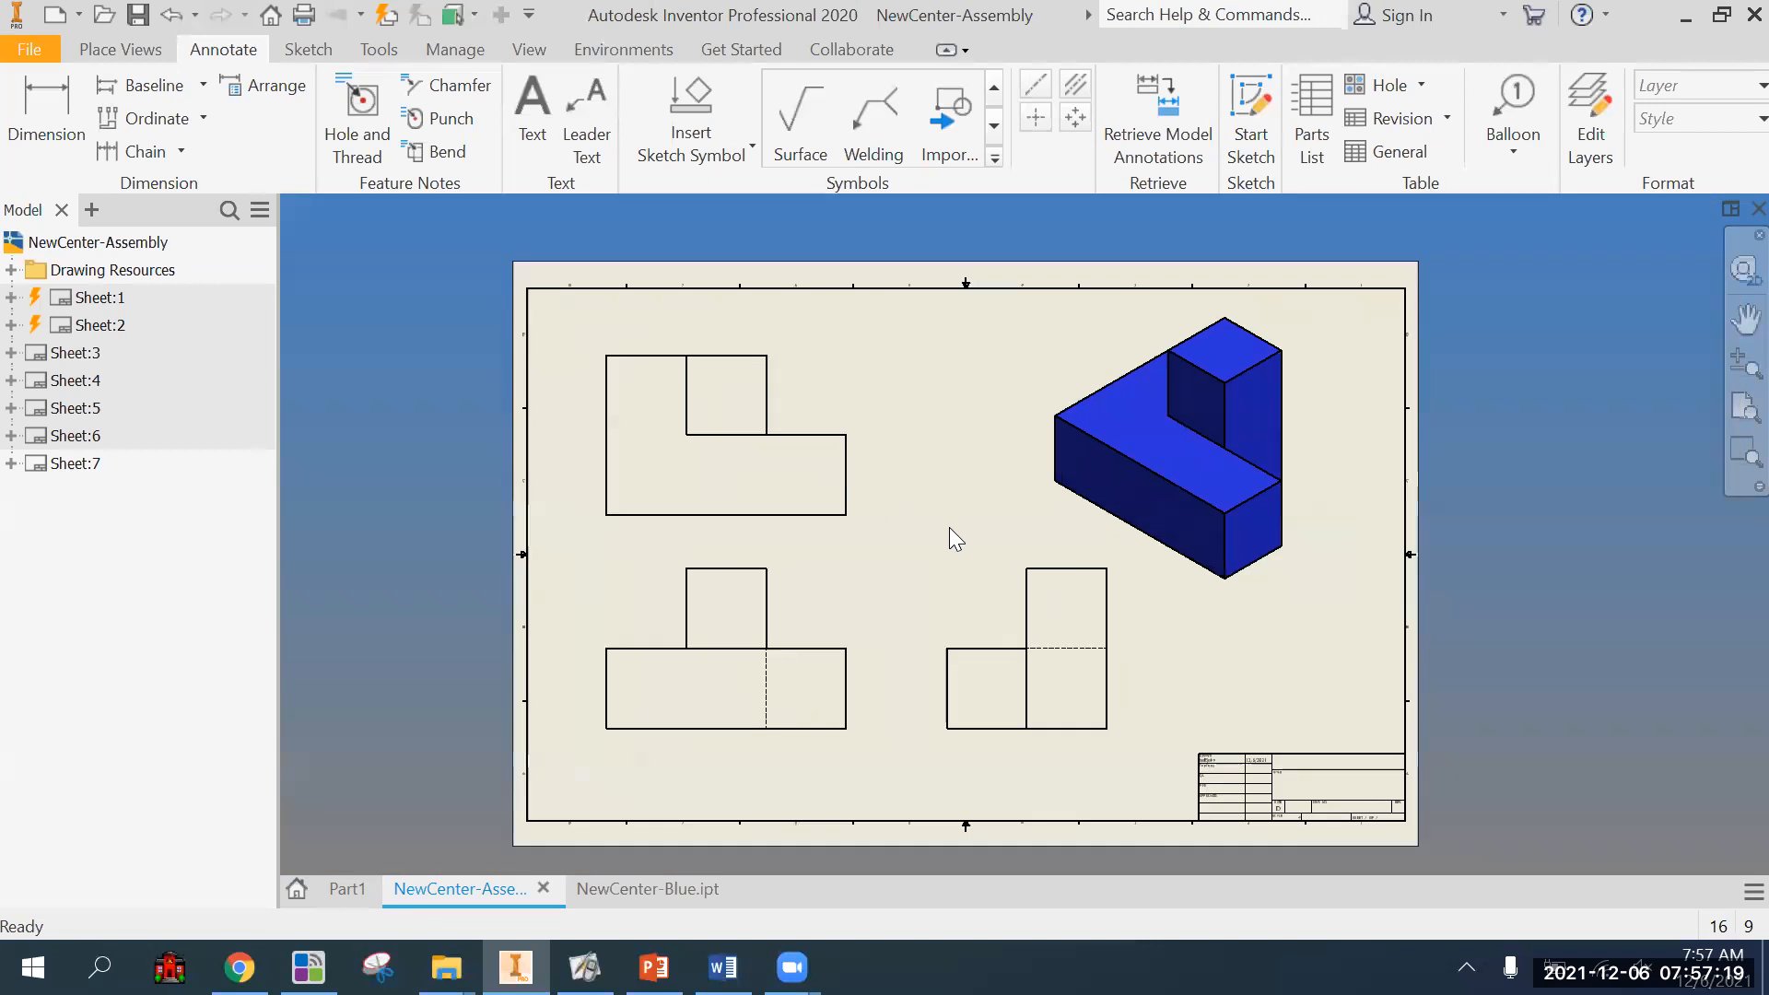
# Open the floating screen-annotation toolbar and place it, expanded, clear of the drawing views.
pyautogui.click(584, 967)
pyautogui.click(35, 187)
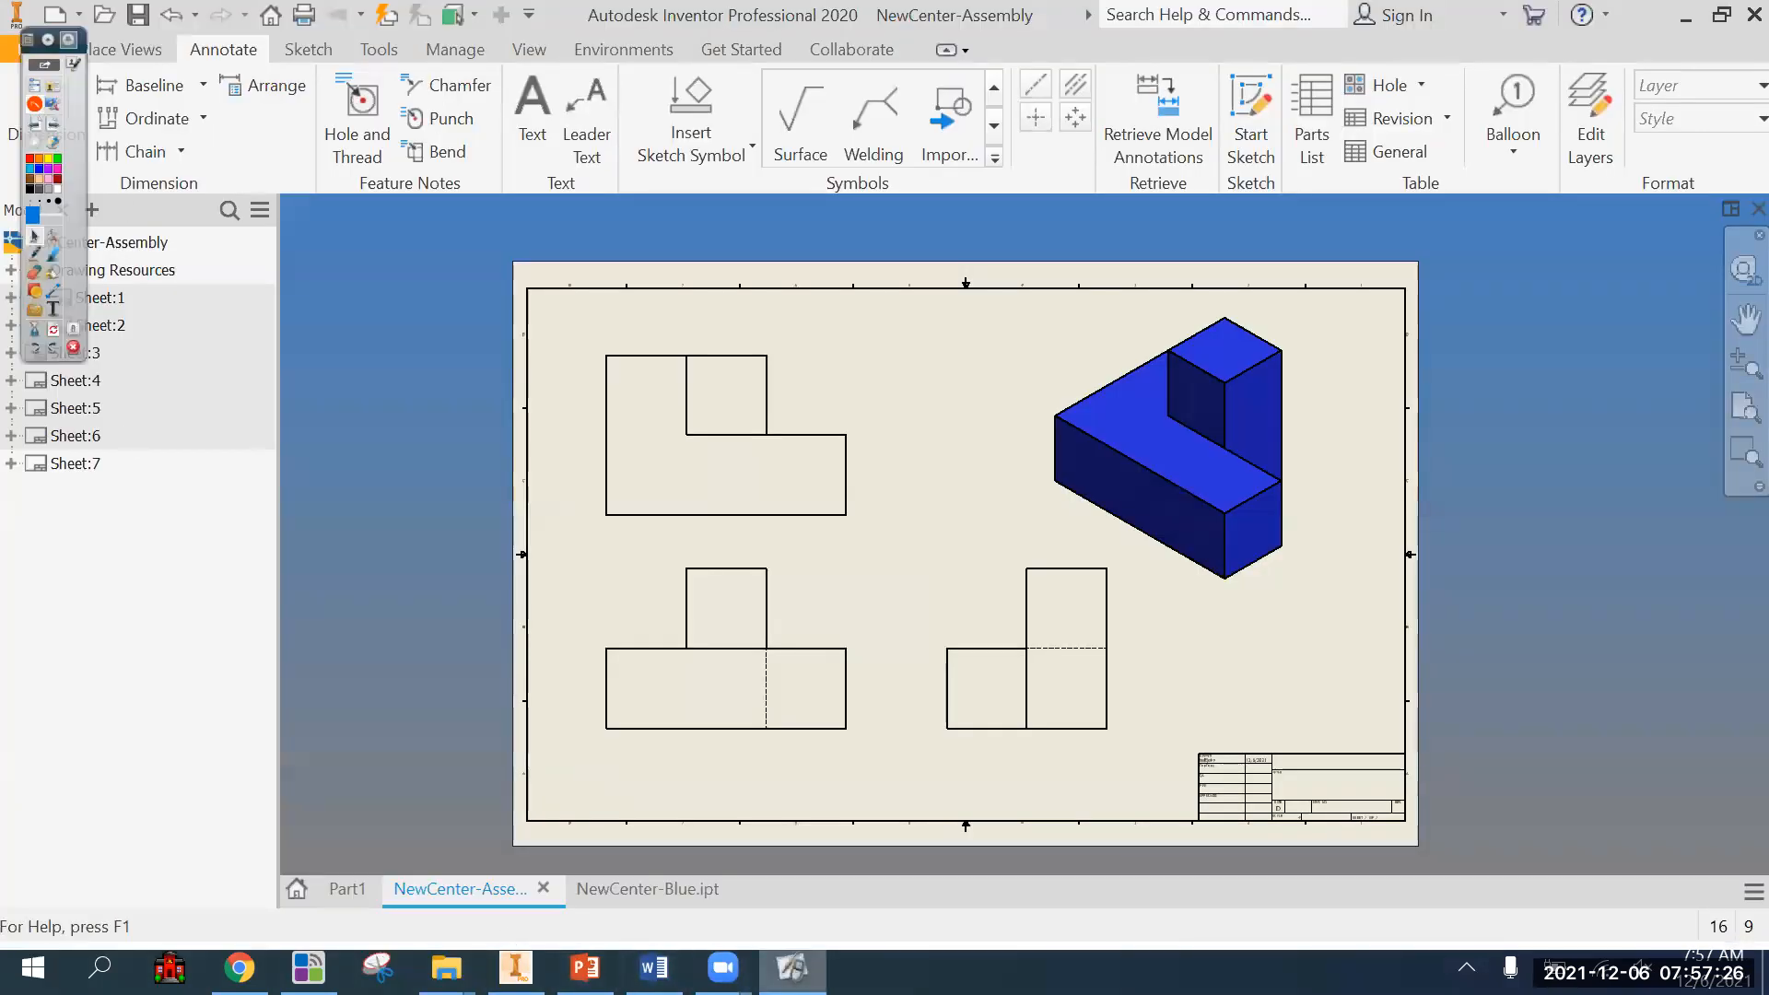
pyautogui.click(48, 40)
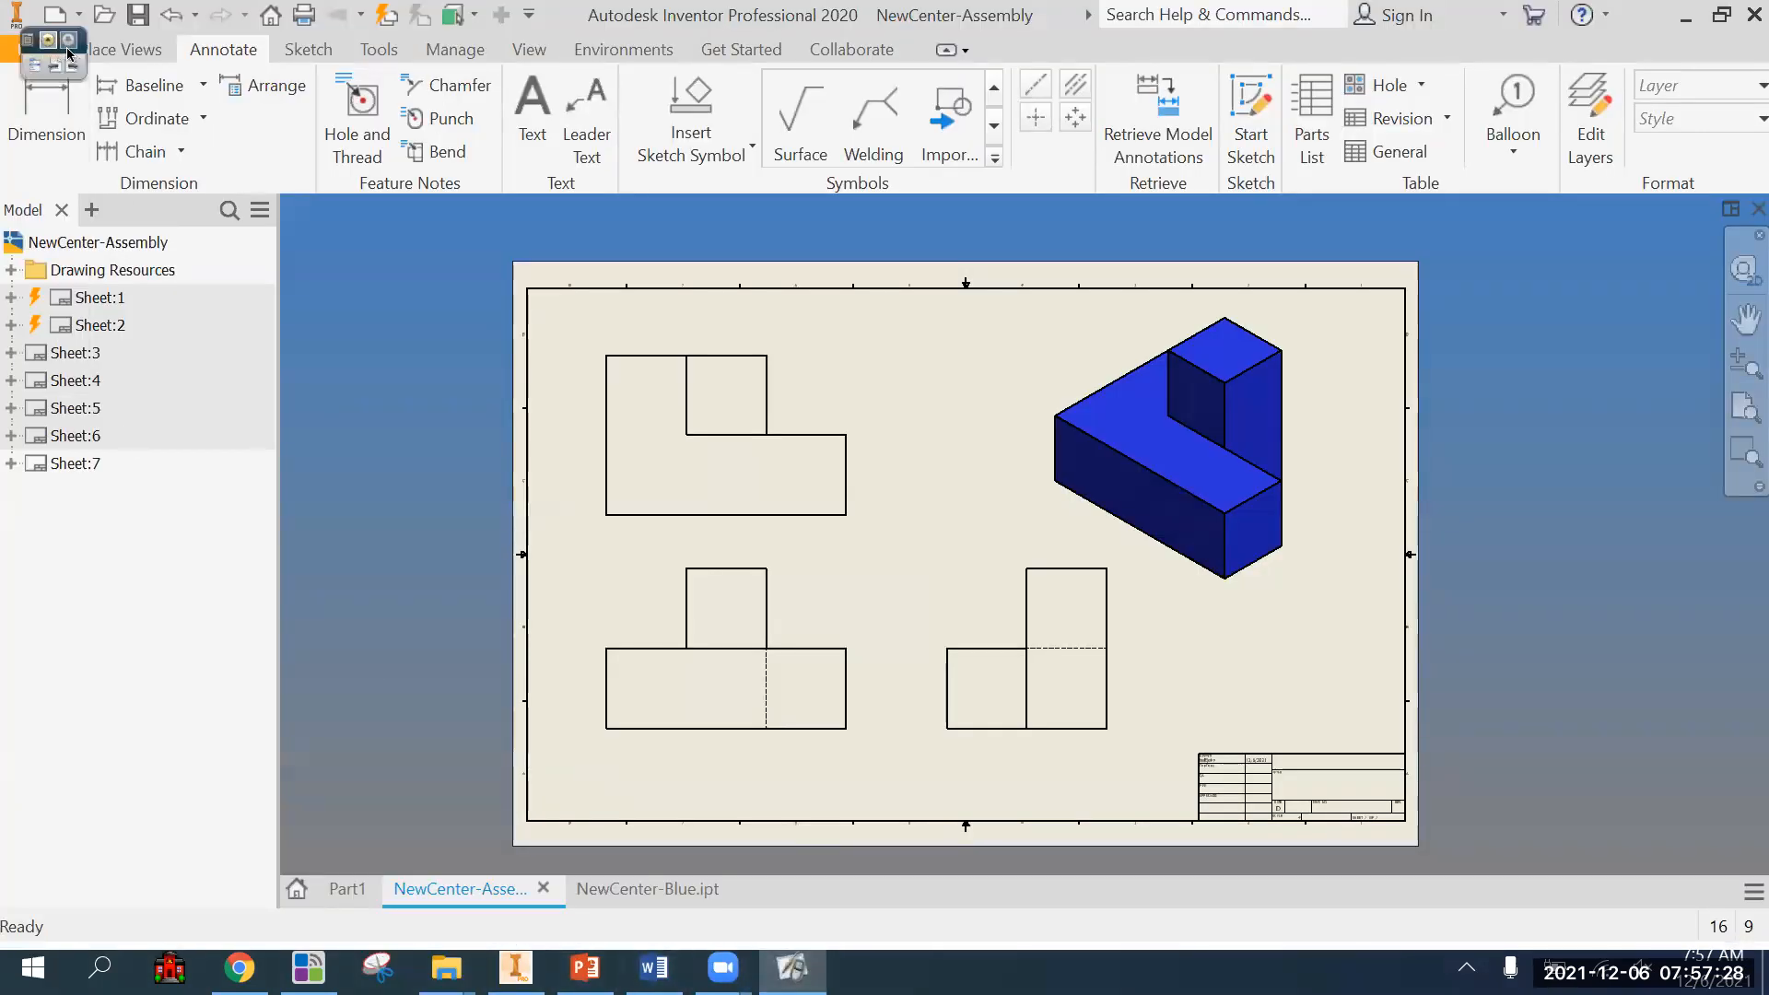
pyautogui.moveTo(69, 53); pyautogui.dragTo(1673, 136)
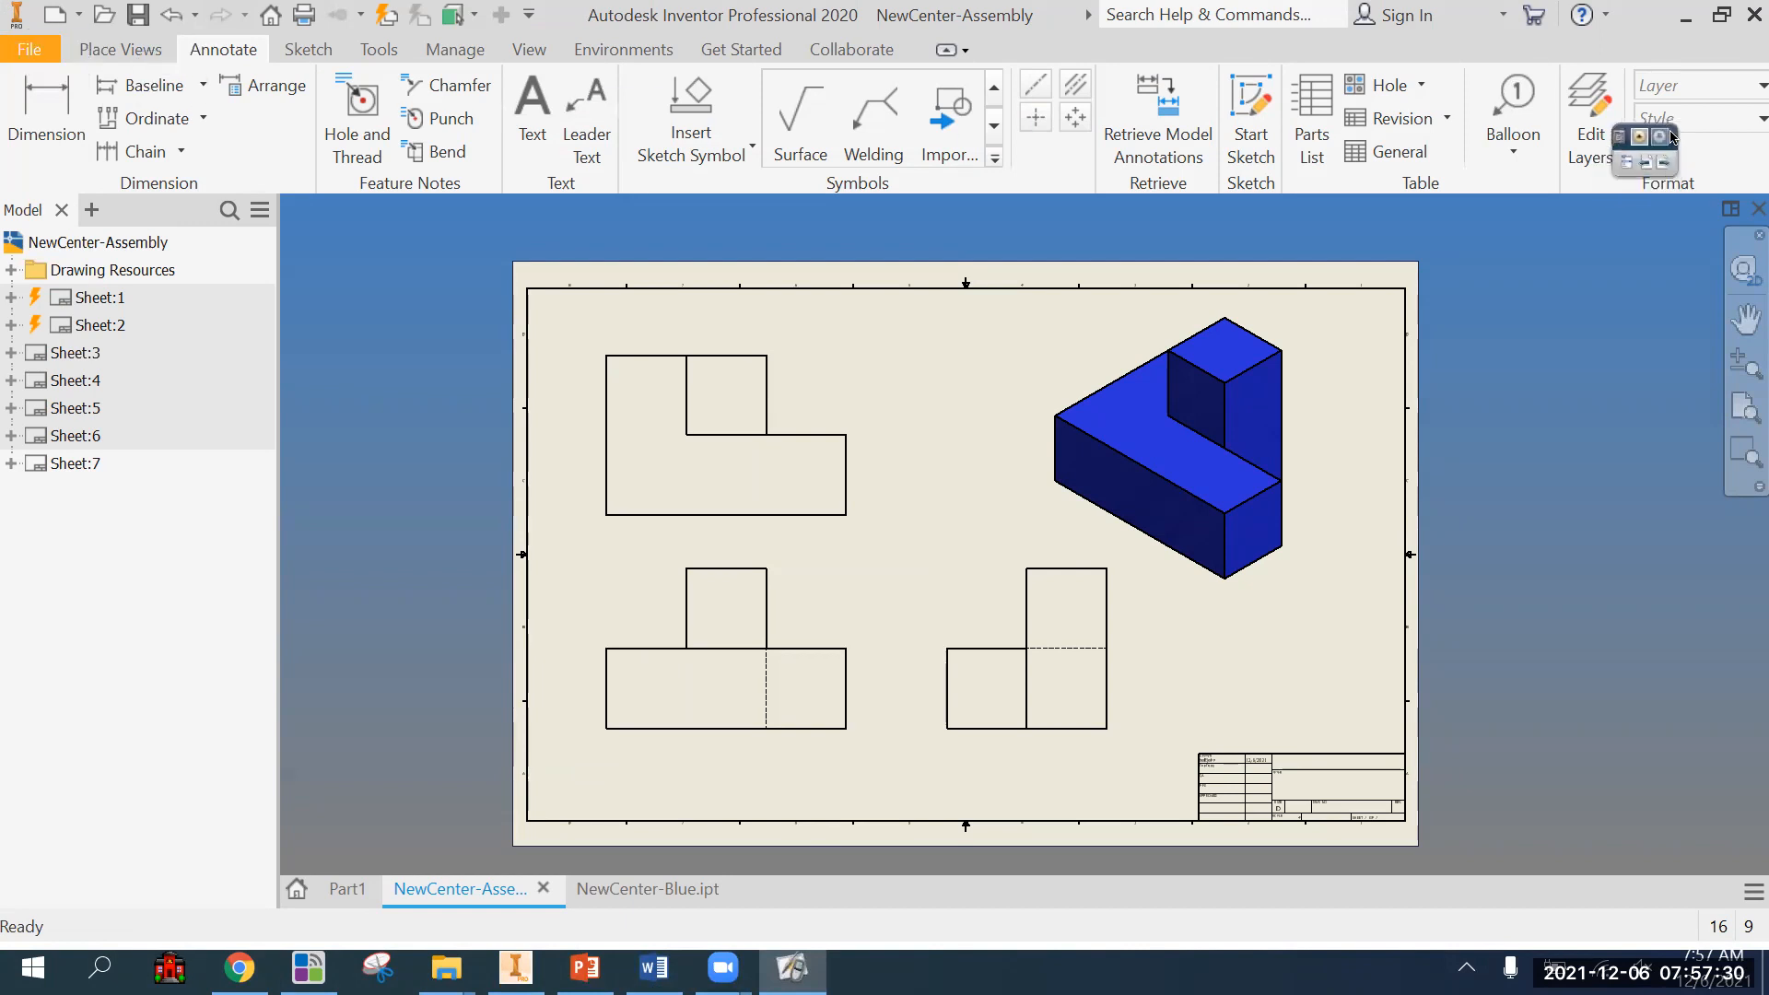
pyautogui.click(1642, 136)
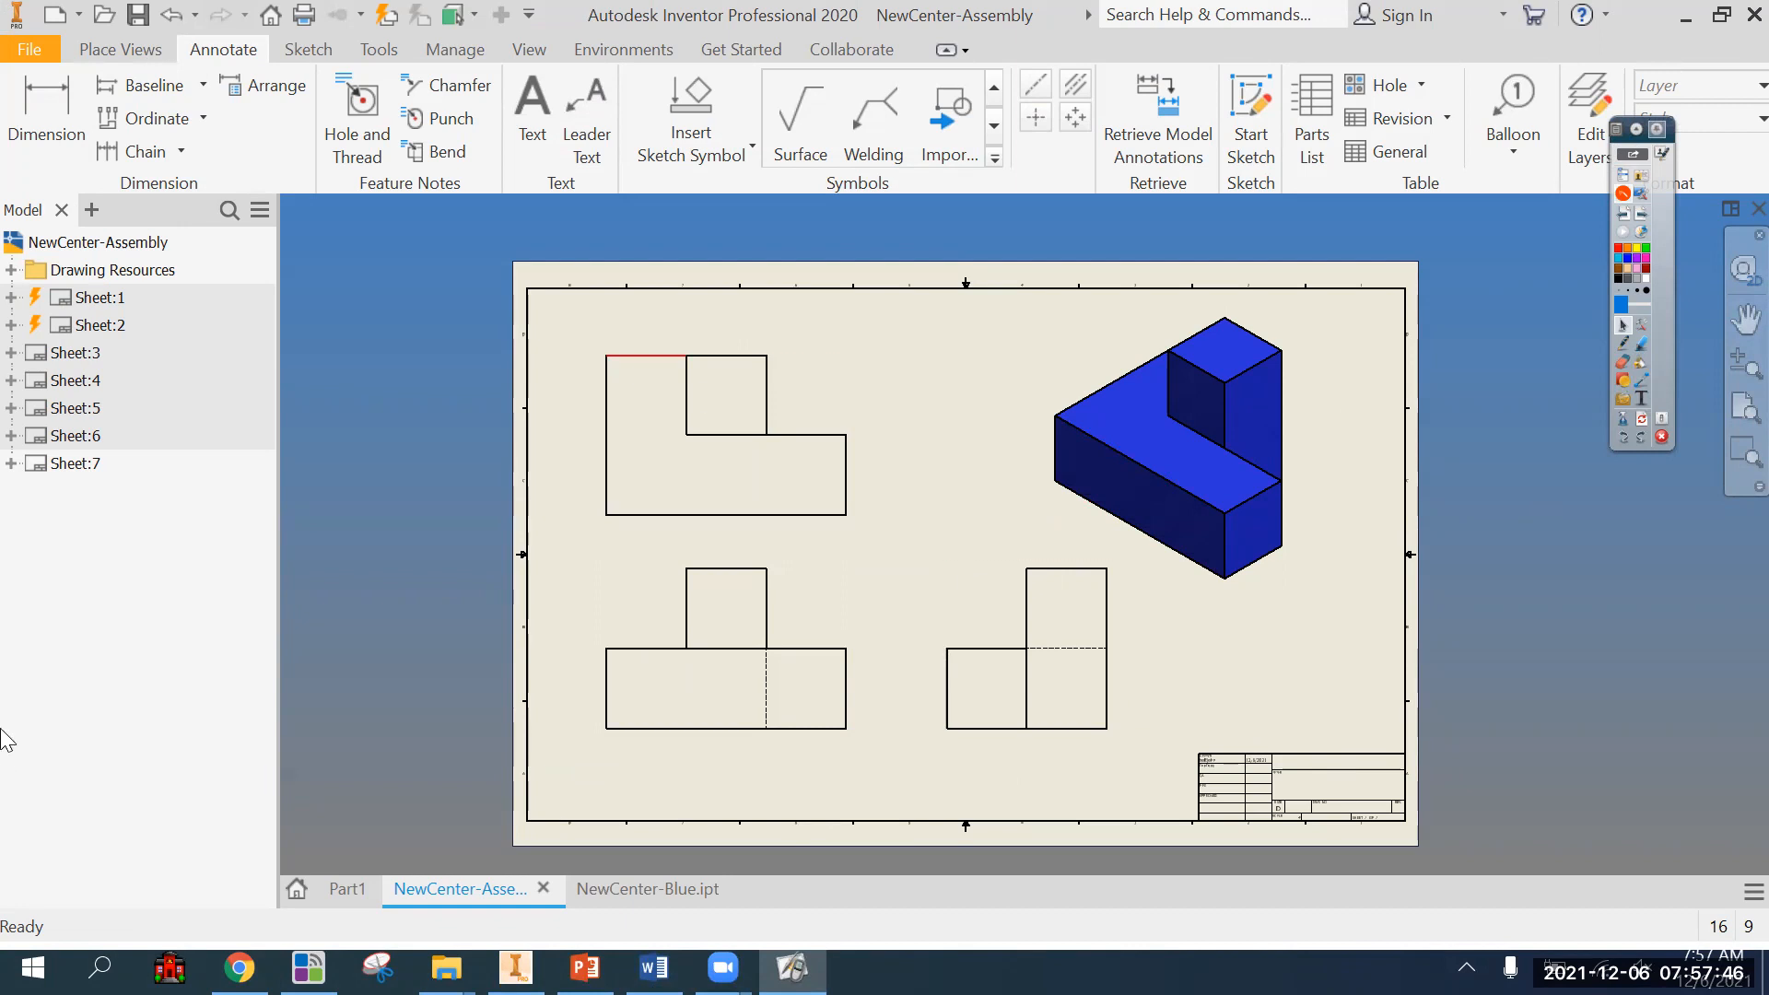
# Activate Sheet:1 and examine the two isometric views of the assembled puzzle cube.
pyautogui.doubleClick(80, 333)
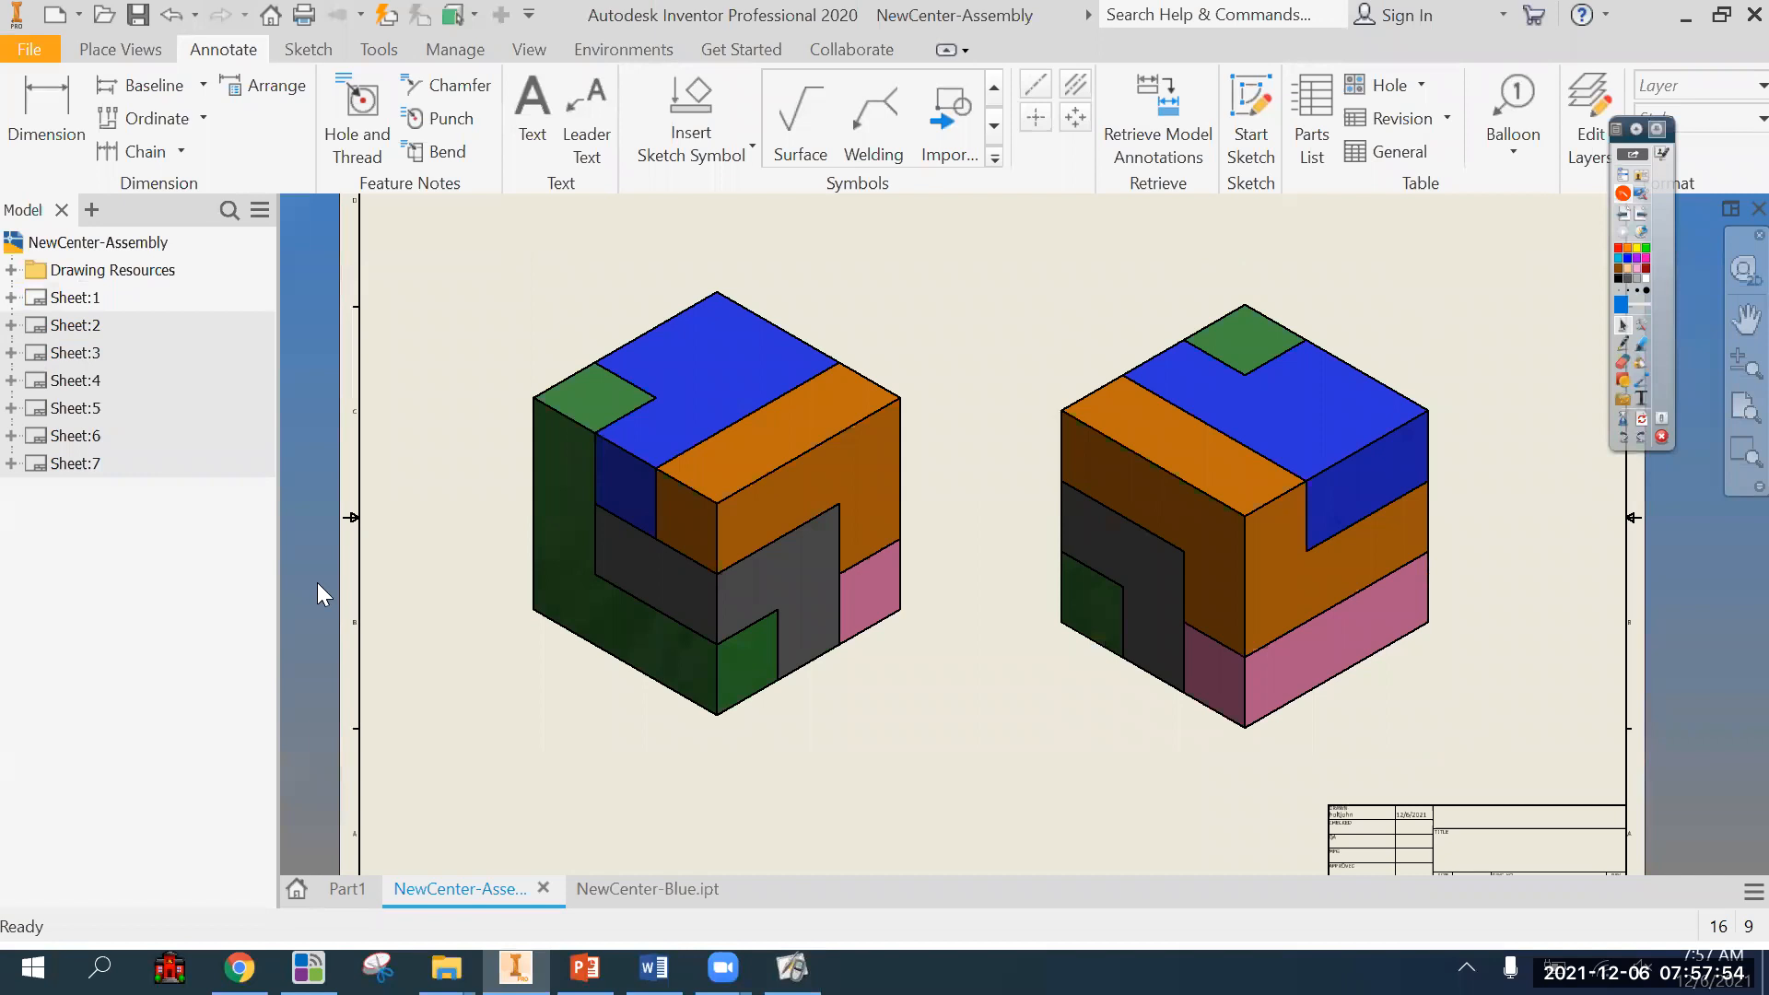
pyautogui.scroll(-3, 411, 652)
pyautogui.scroll(5, 487, 680)
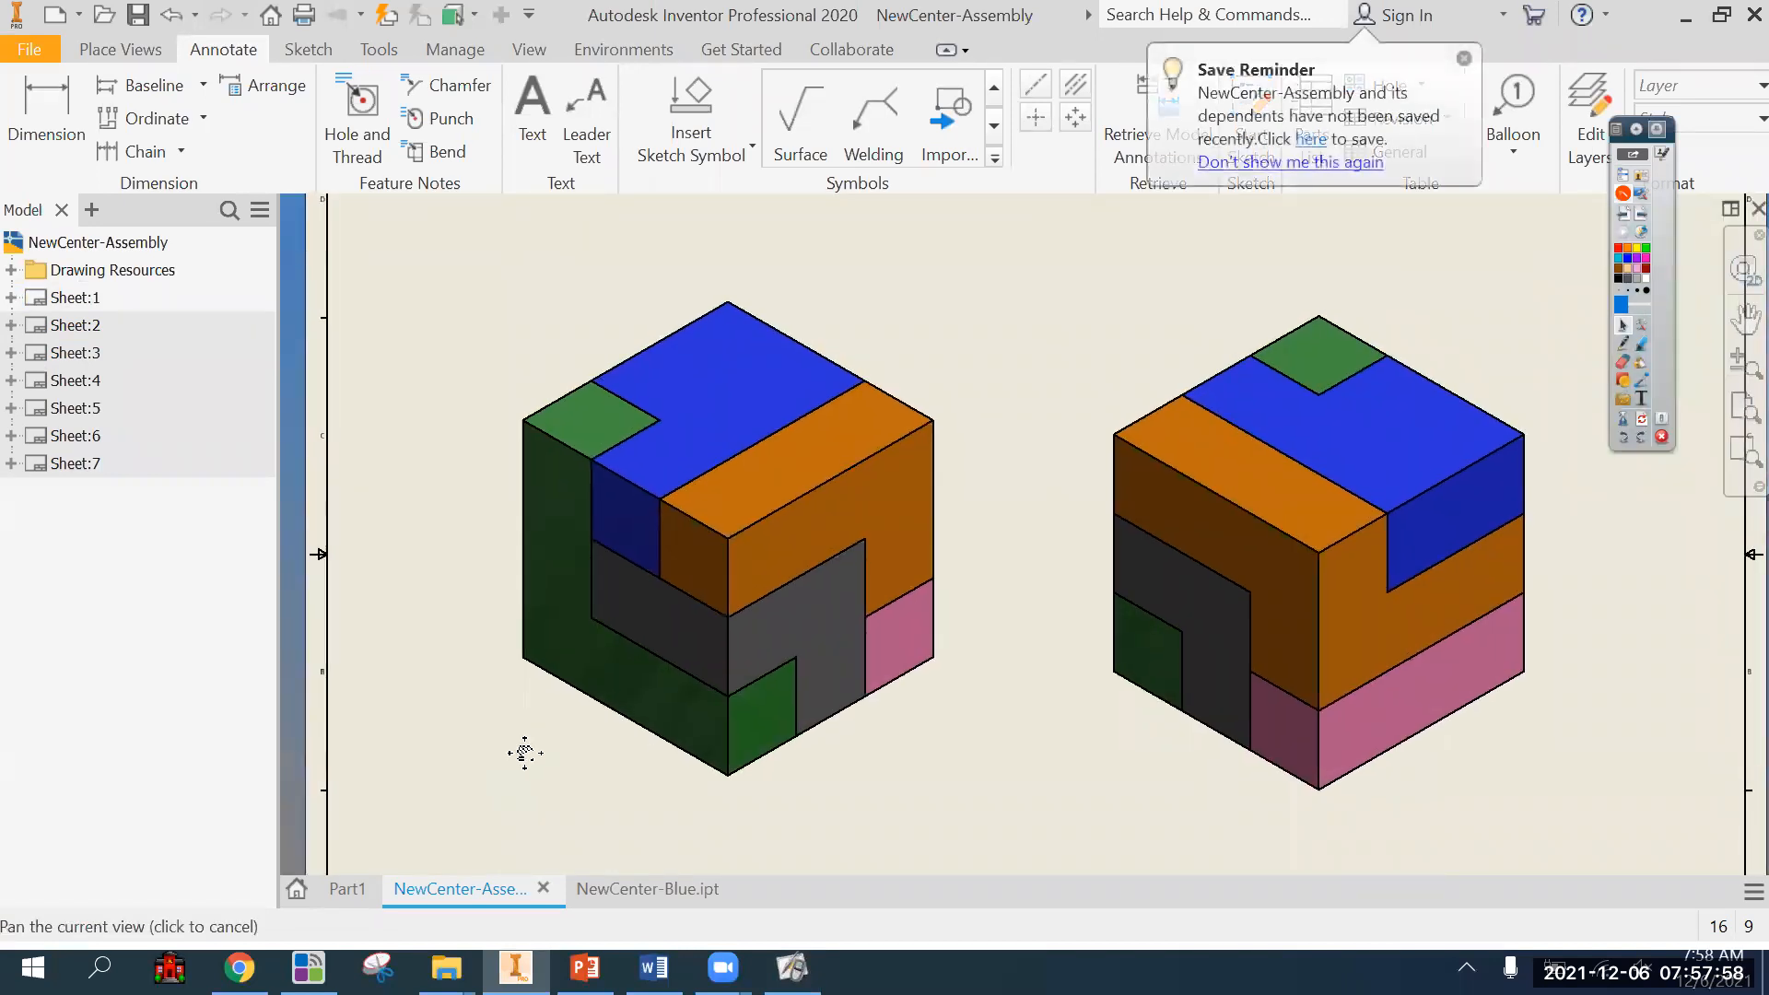
pyautogui.scroll(-3, 526, 751)
pyautogui.moveTo(519, 751); pyautogui.dragTo(542, 673, button='middle')
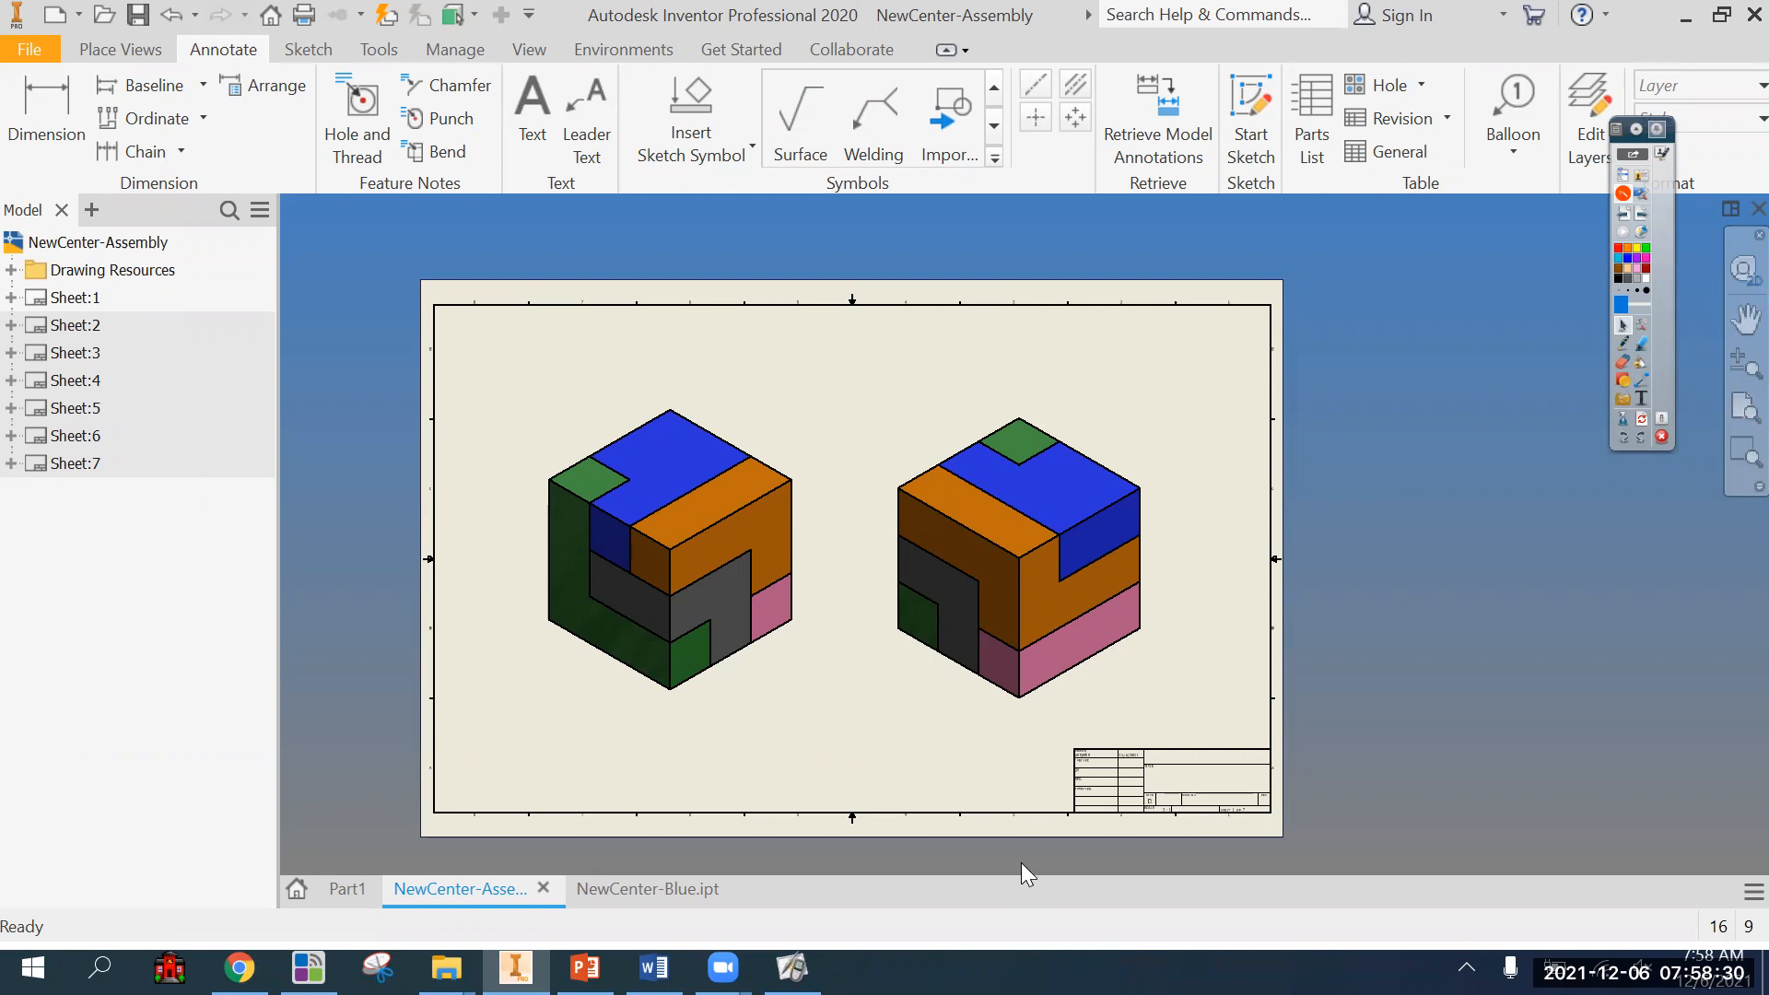
pyautogui.scroll(3, 729, 659)
pyautogui.moveTo(912, 723)
pyautogui.mouseDown(button='middle')
pyautogui.moveTo(958, 755)
pyautogui.moveTo(904, 604)
pyautogui.moveTo(890, 671)
pyautogui.mouseUp(button='middle')
pyautogui.scroll(-3, 951, 745)
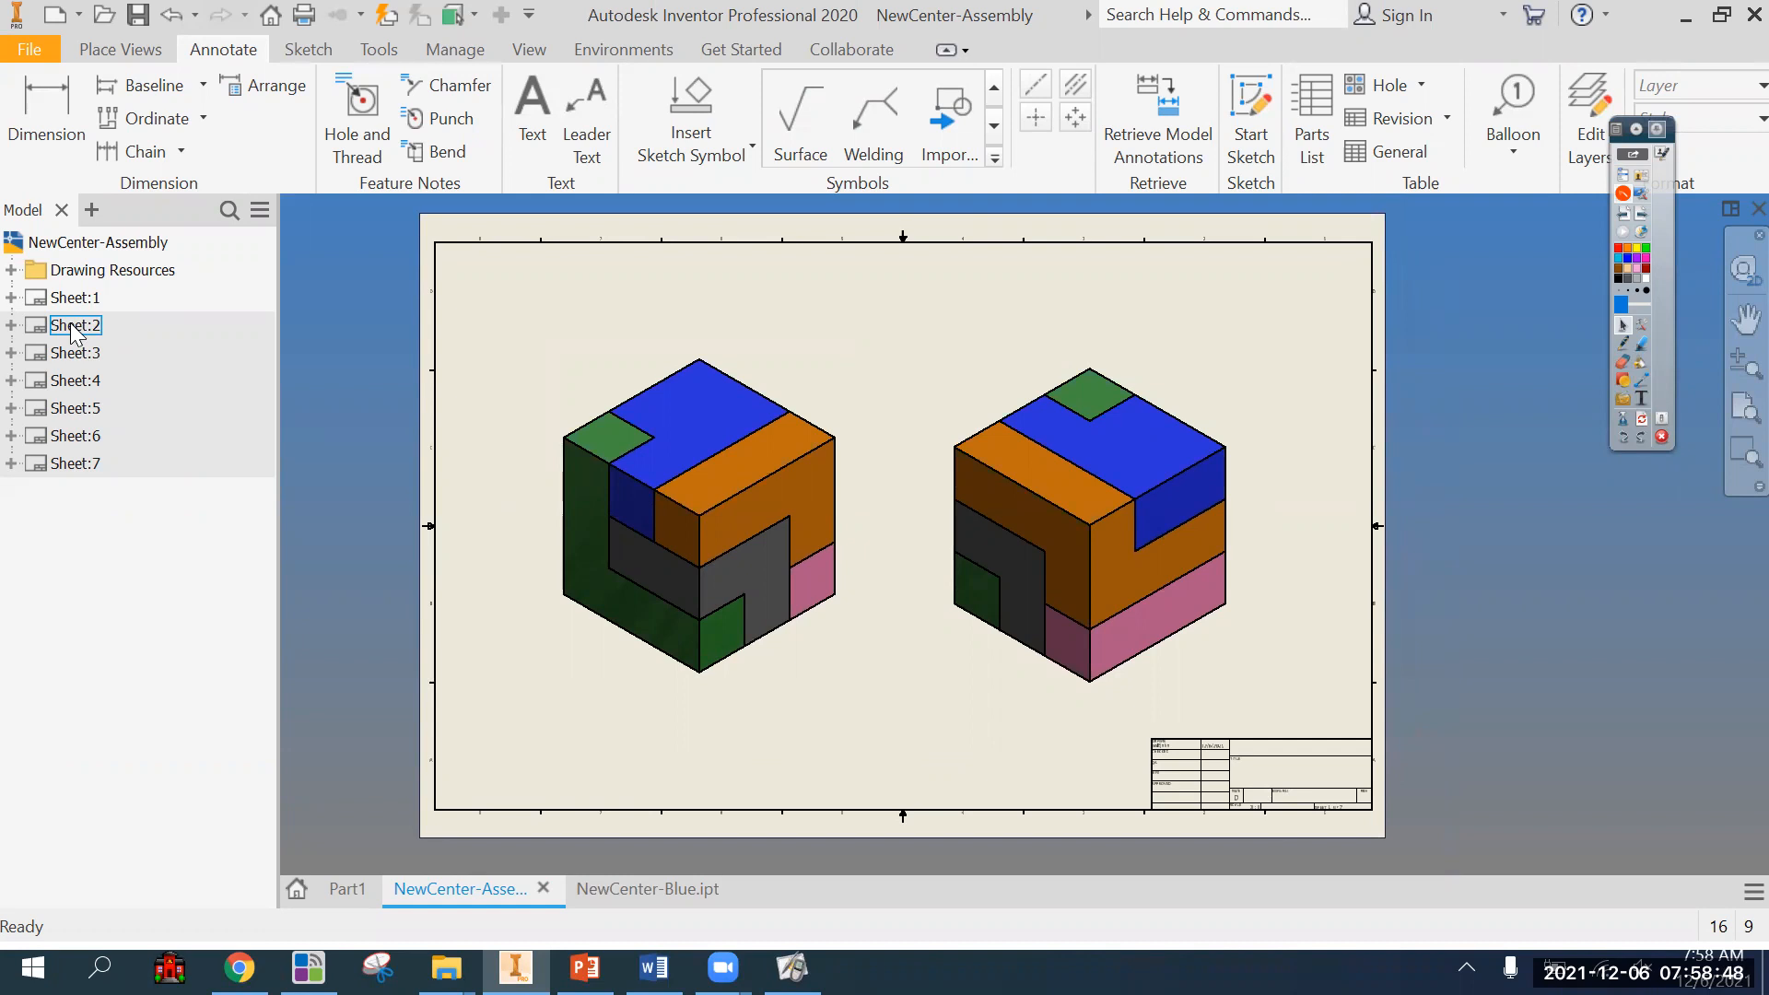
# Activate Sheet:5 with the pink L-shaped part's views and start the Dimension command.
pyautogui.click(74, 408)
pyautogui.doubleClick(73, 407)
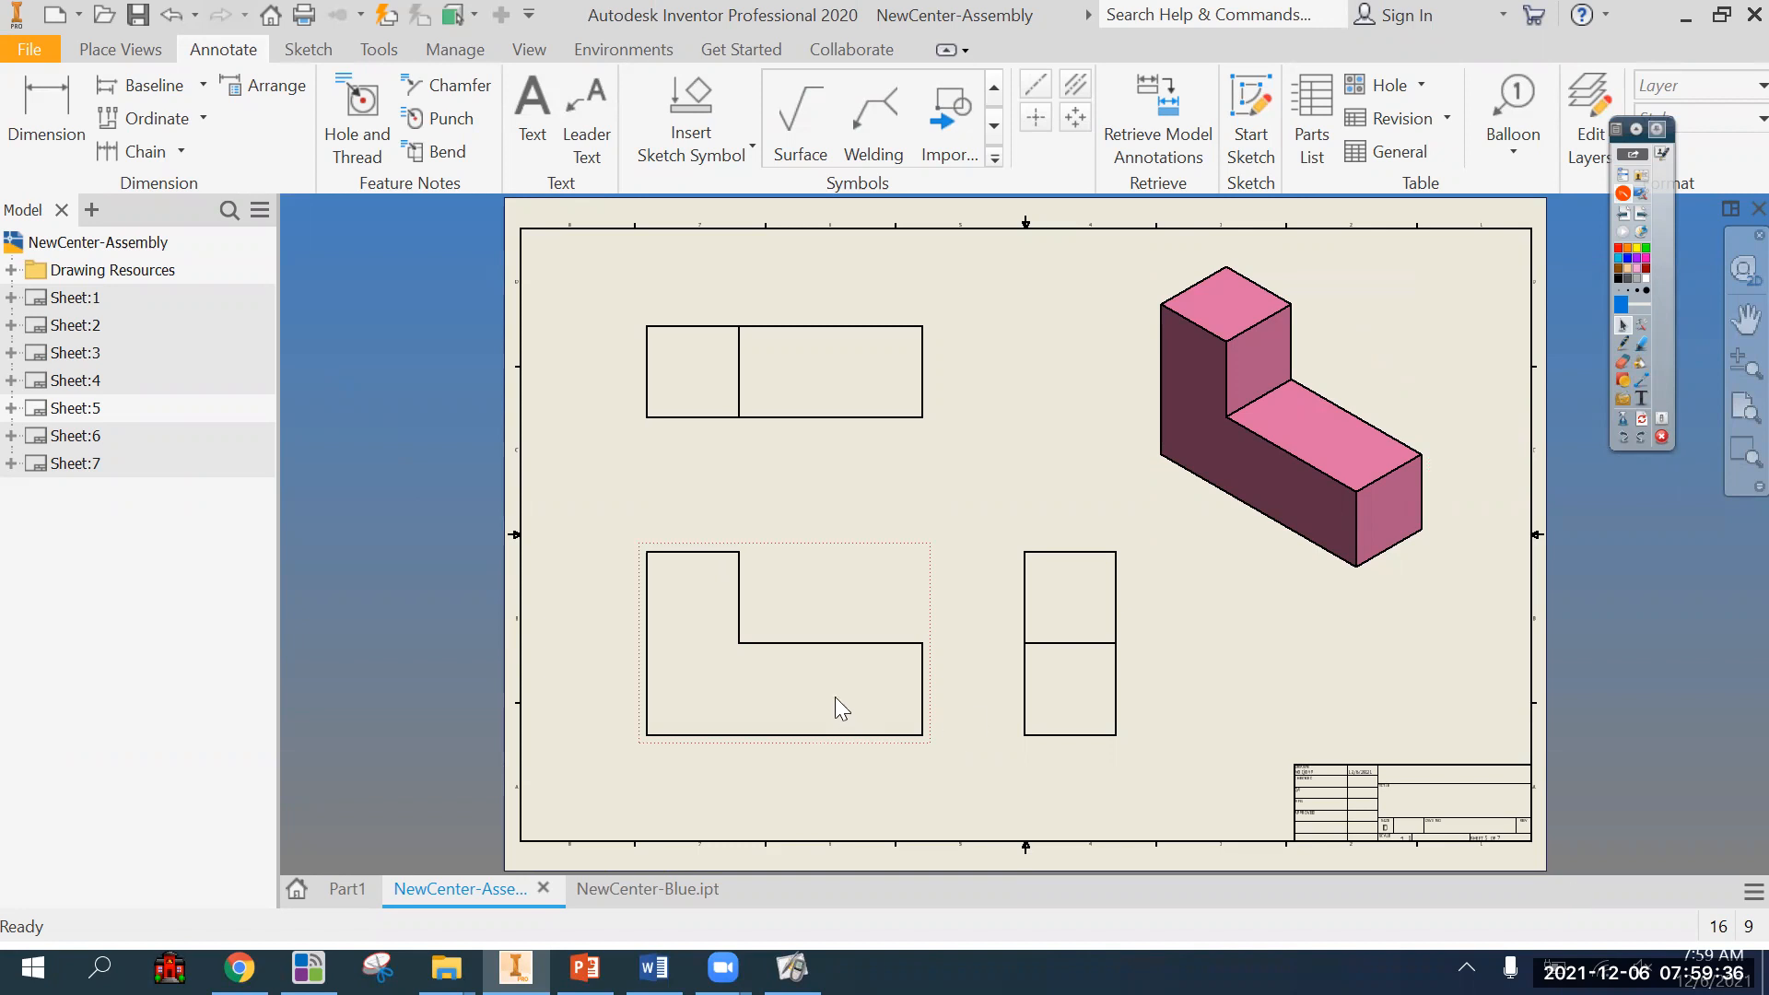
pyautogui.scroll(-3, 983, 665)
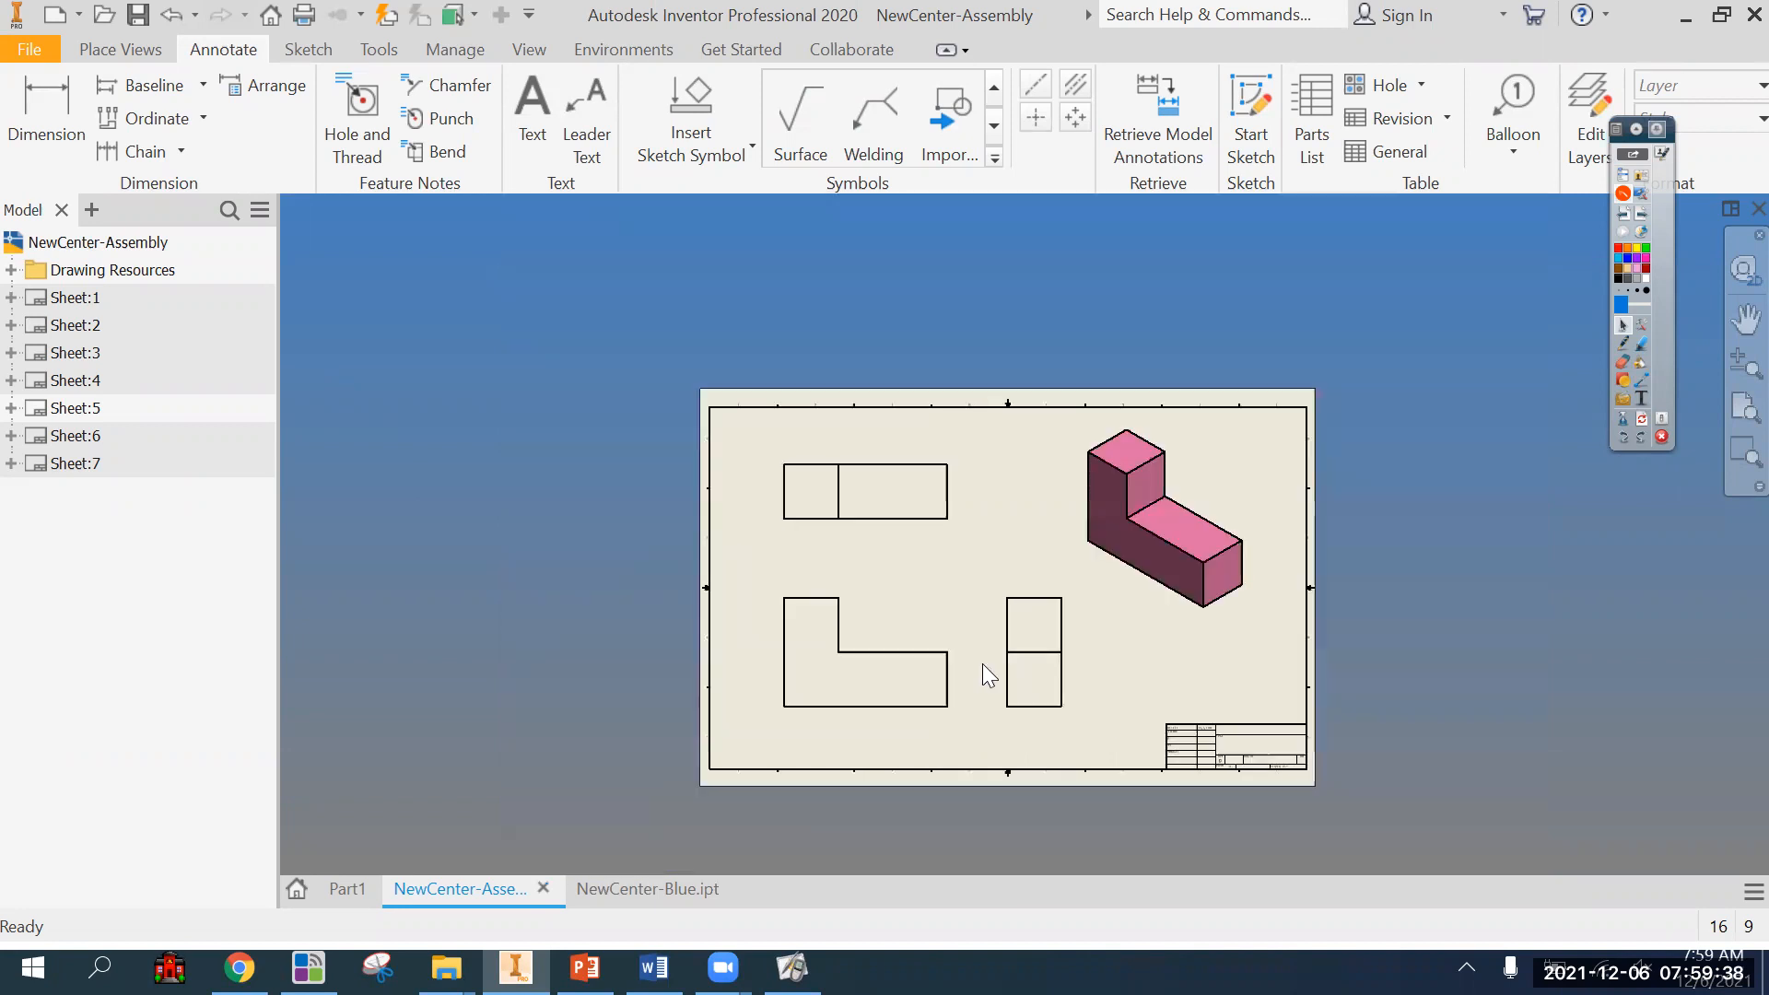
pyautogui.scroll(3, 982, 665)
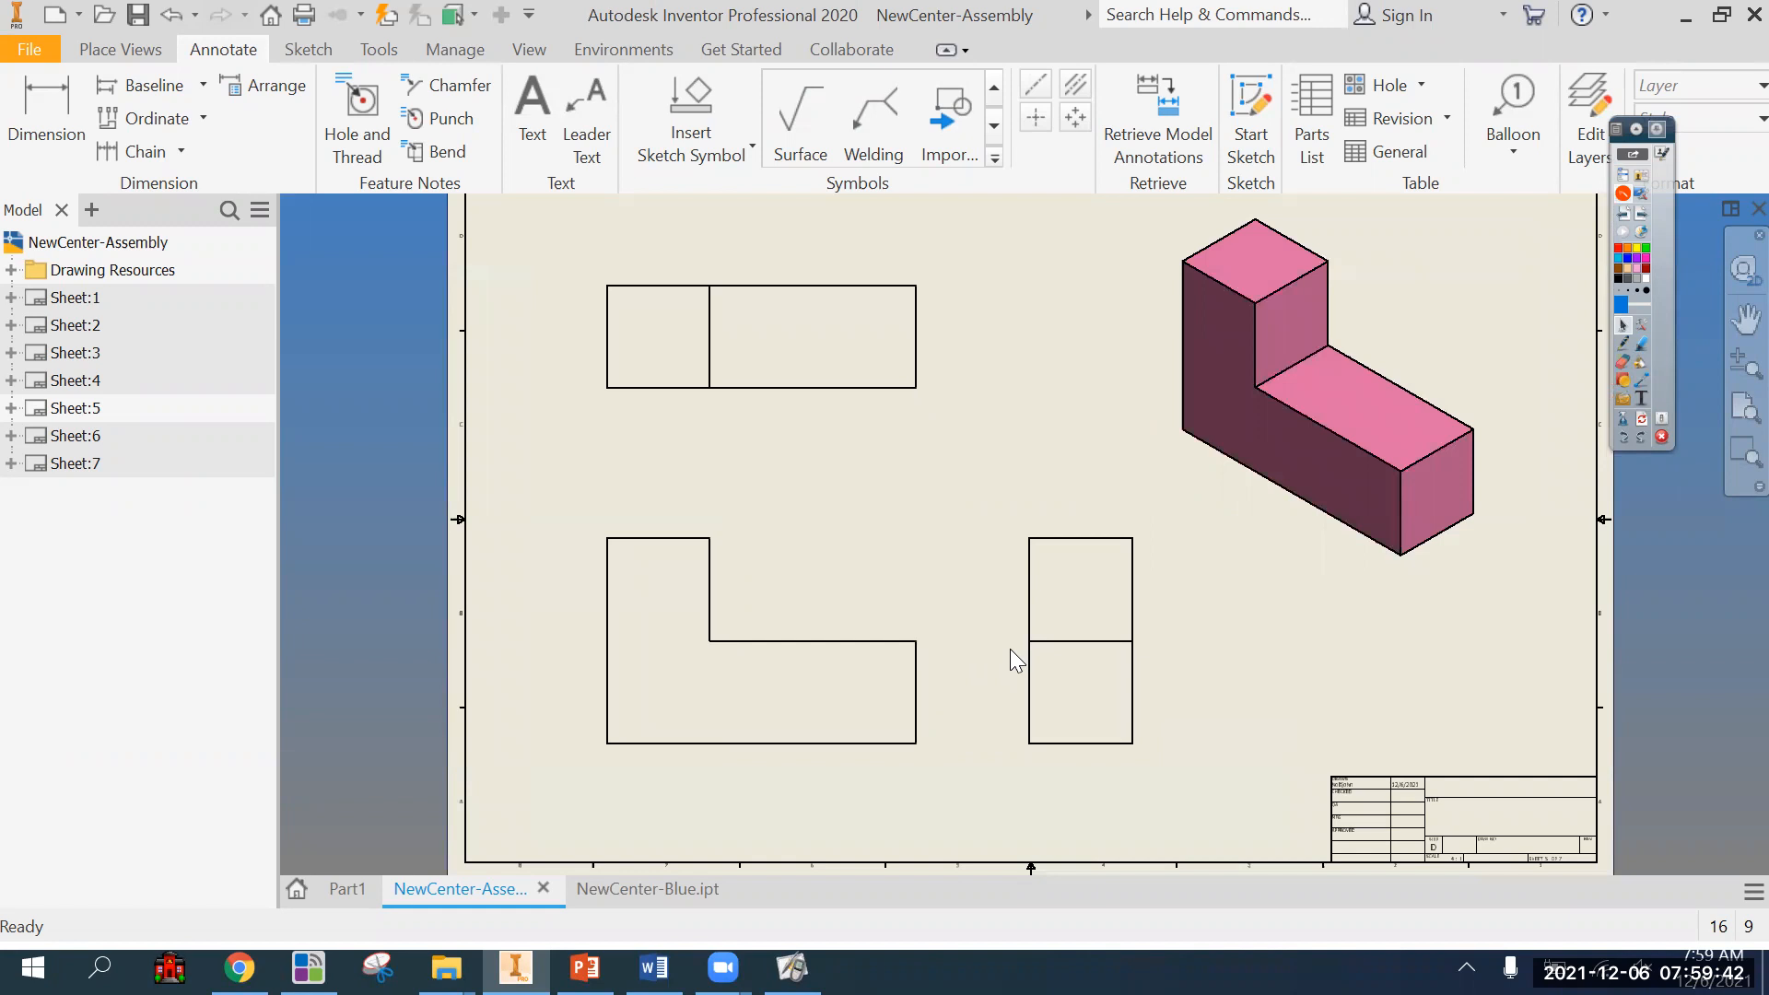
pyautogui.click(26, 109)
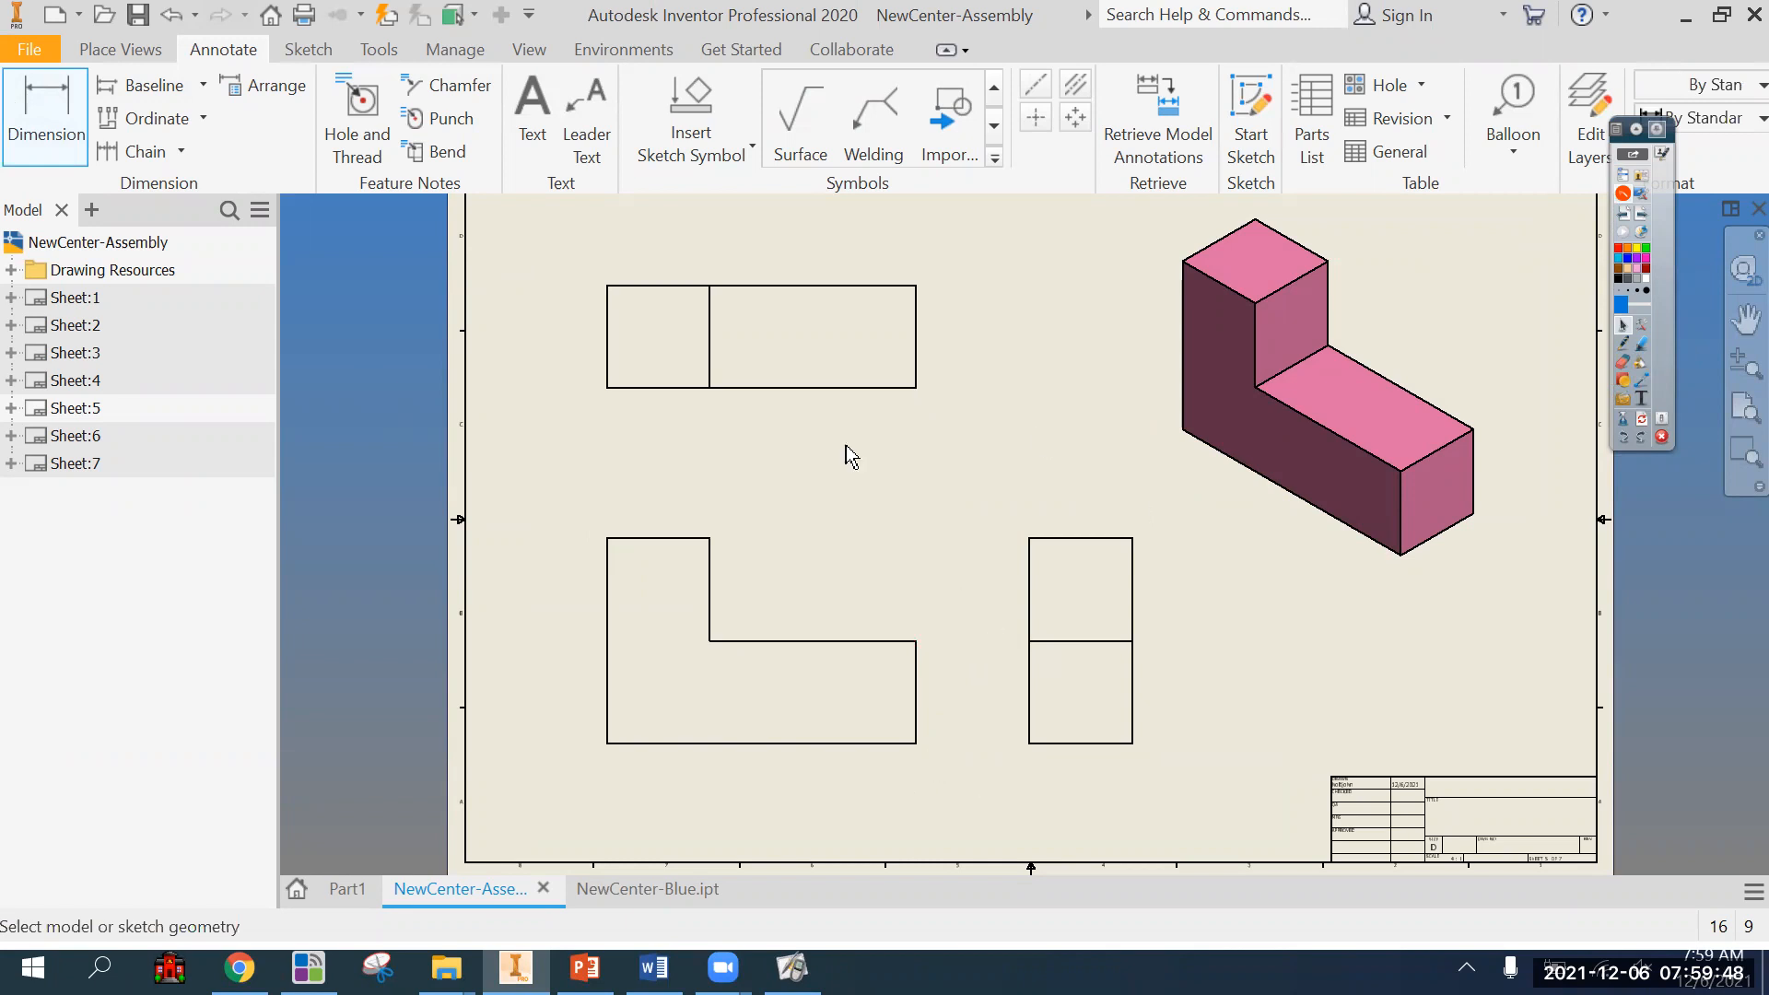
pyautogui.click(1621, 343)
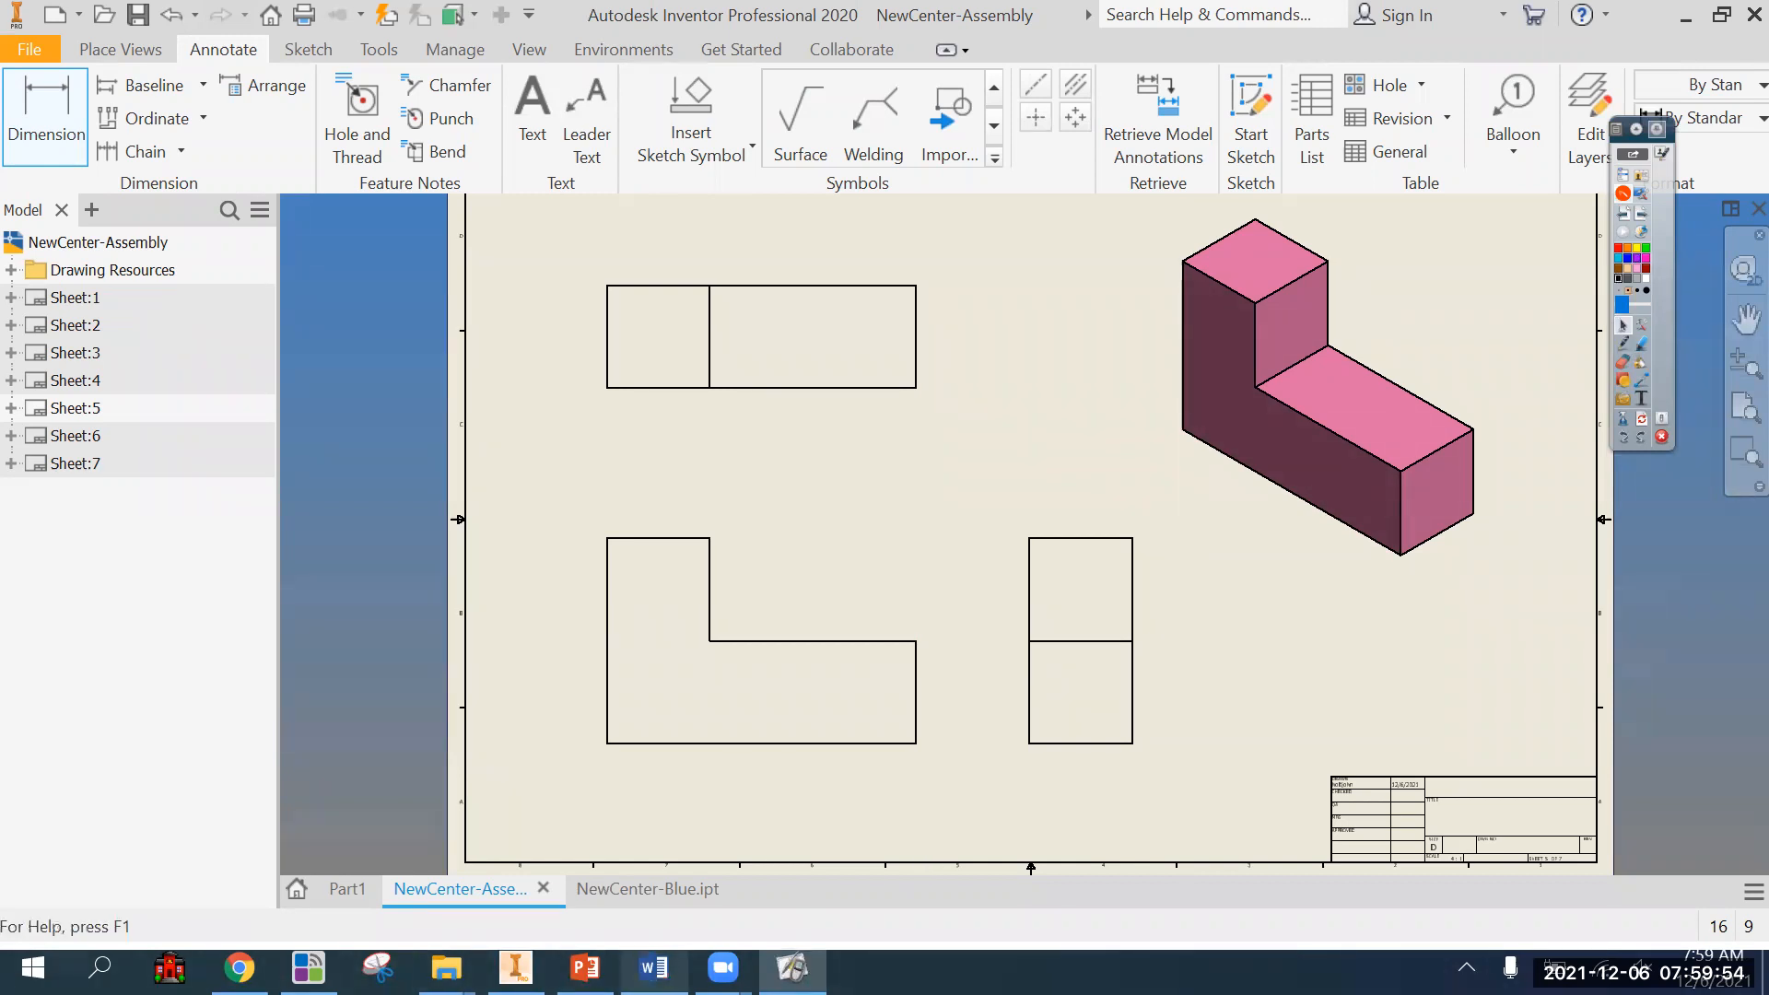
# Switch to the Word document Hierarchy of Dimensioning Sins and review its numbered list of dimensioning mistakes.
pyautogui.click(654, 967)
pyautogui.moveTo(807, 431); pyautogui.dragTo(307, 456)
pyautogui.click(308, 456)
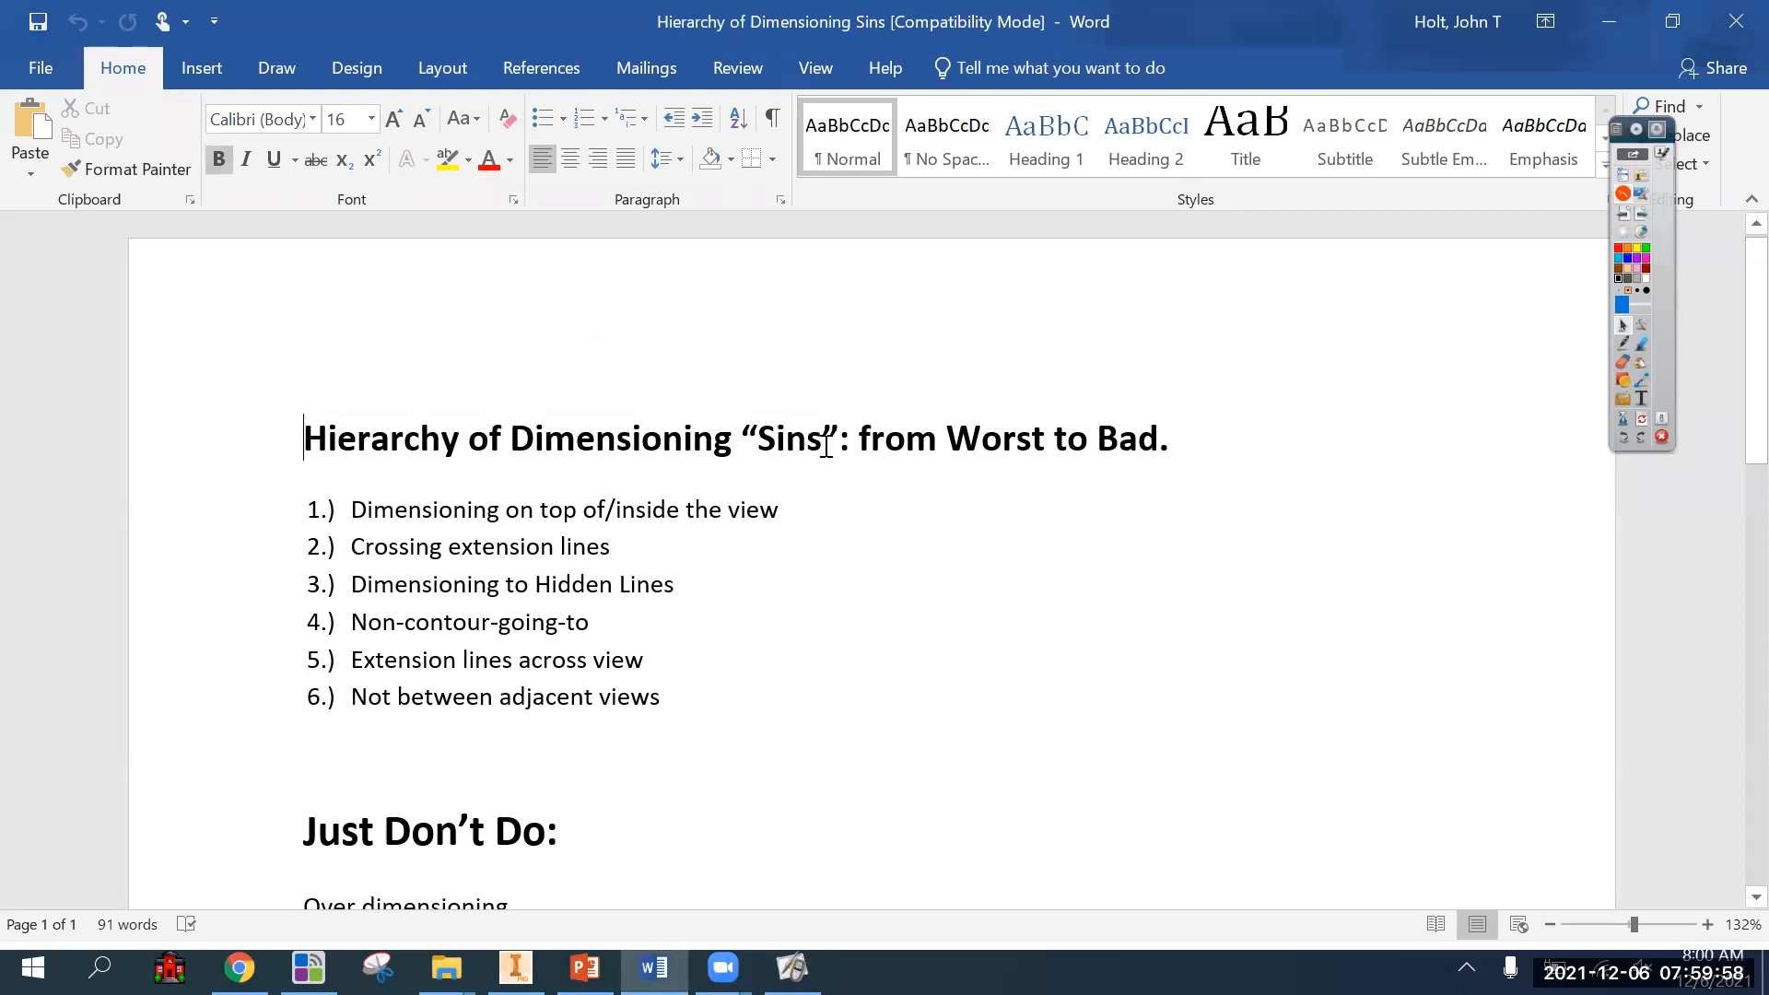
pyautogui.moveTo(856, 442); pyautogui.dragTo(731, 464)
pyautogui.click(662, 484)
pyautogui.moveTo(810, 512); pyautogui.dragTo(601, 662)
pyautogui.moveTo(703, 711); pyautogui.dragTo(316, 506)
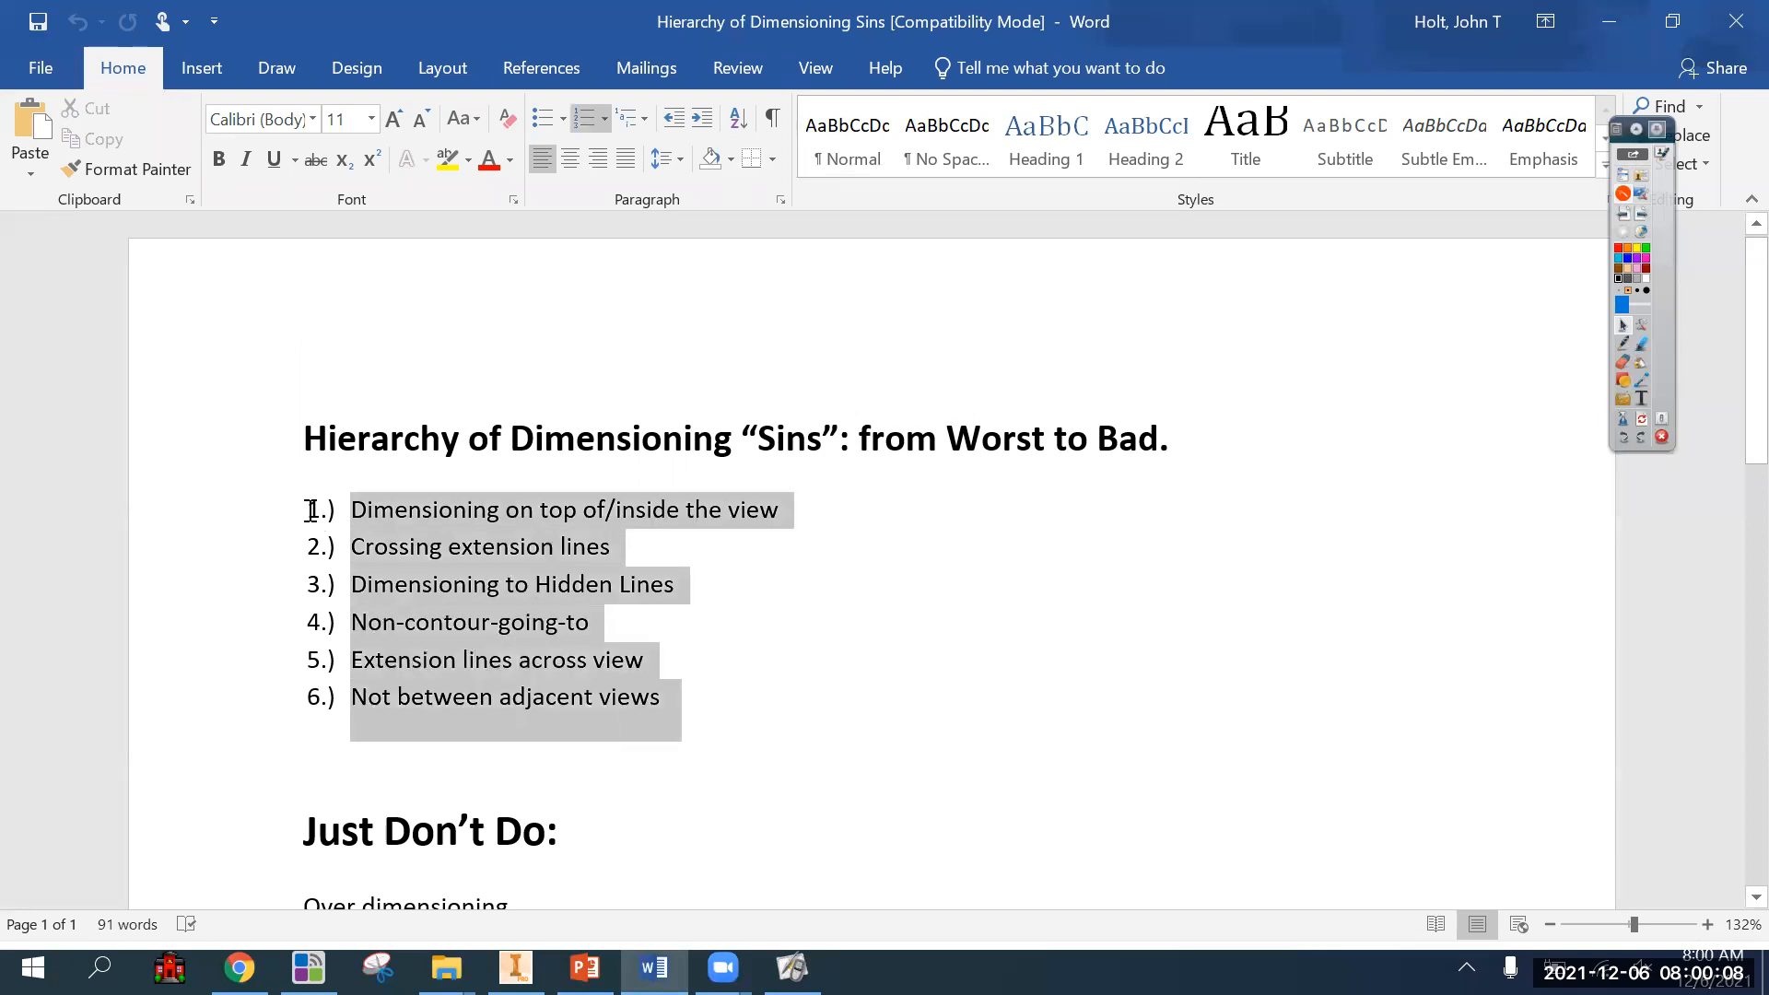
pyautogui.click(647, 660)
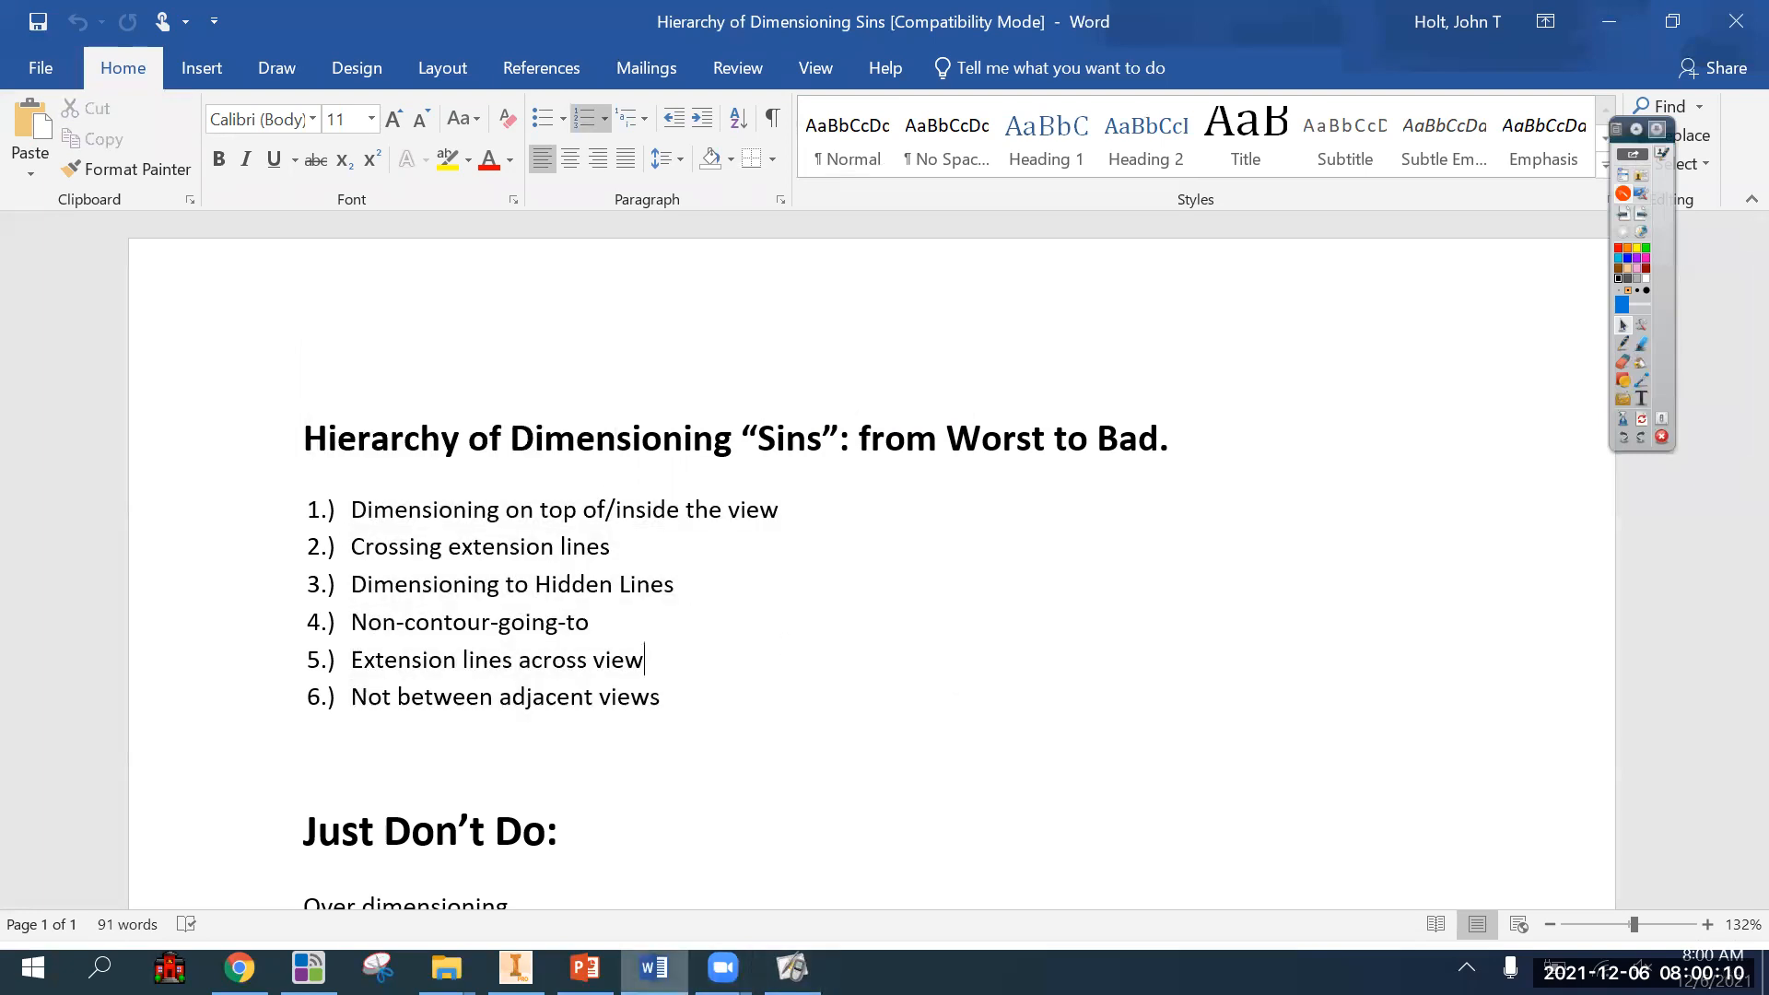
pyautogui.moveTo(654, 968)
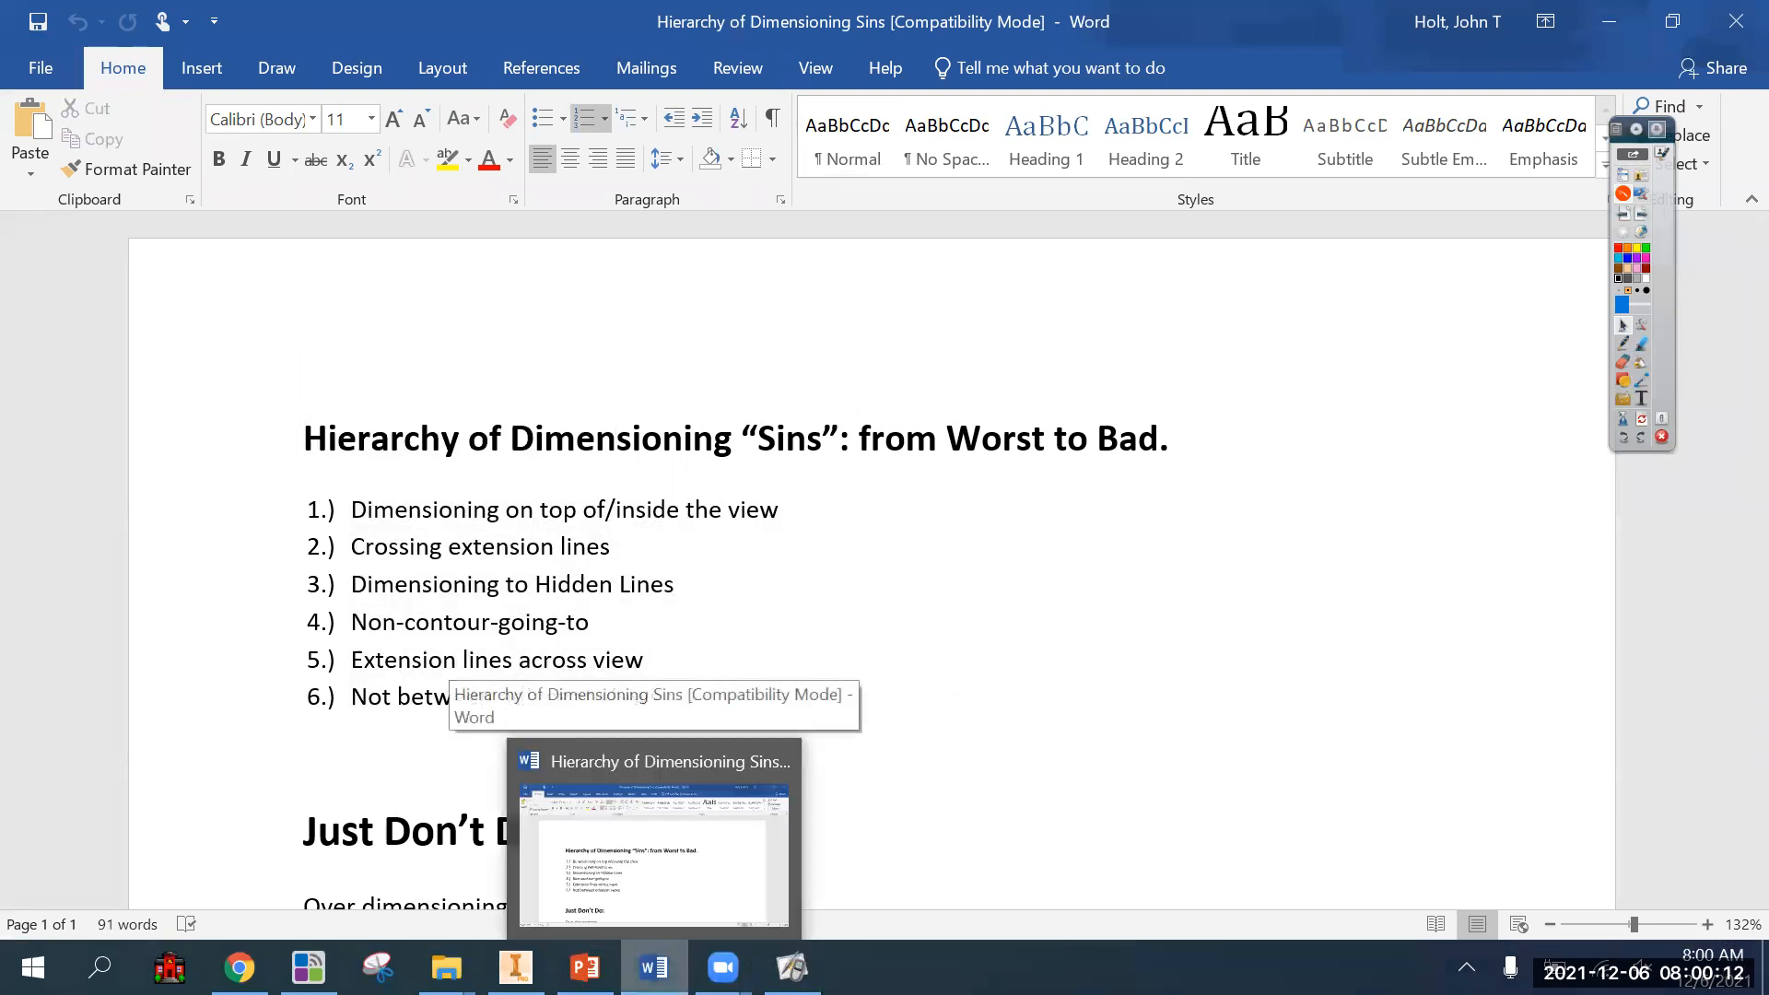
# Highlight "extension lines" in the second dimensioning rule, clear the highlight, and return to the drawing in Inventor.
pyautogui.moveTo(625, 547); pyautogui.dragTo(470, 550)
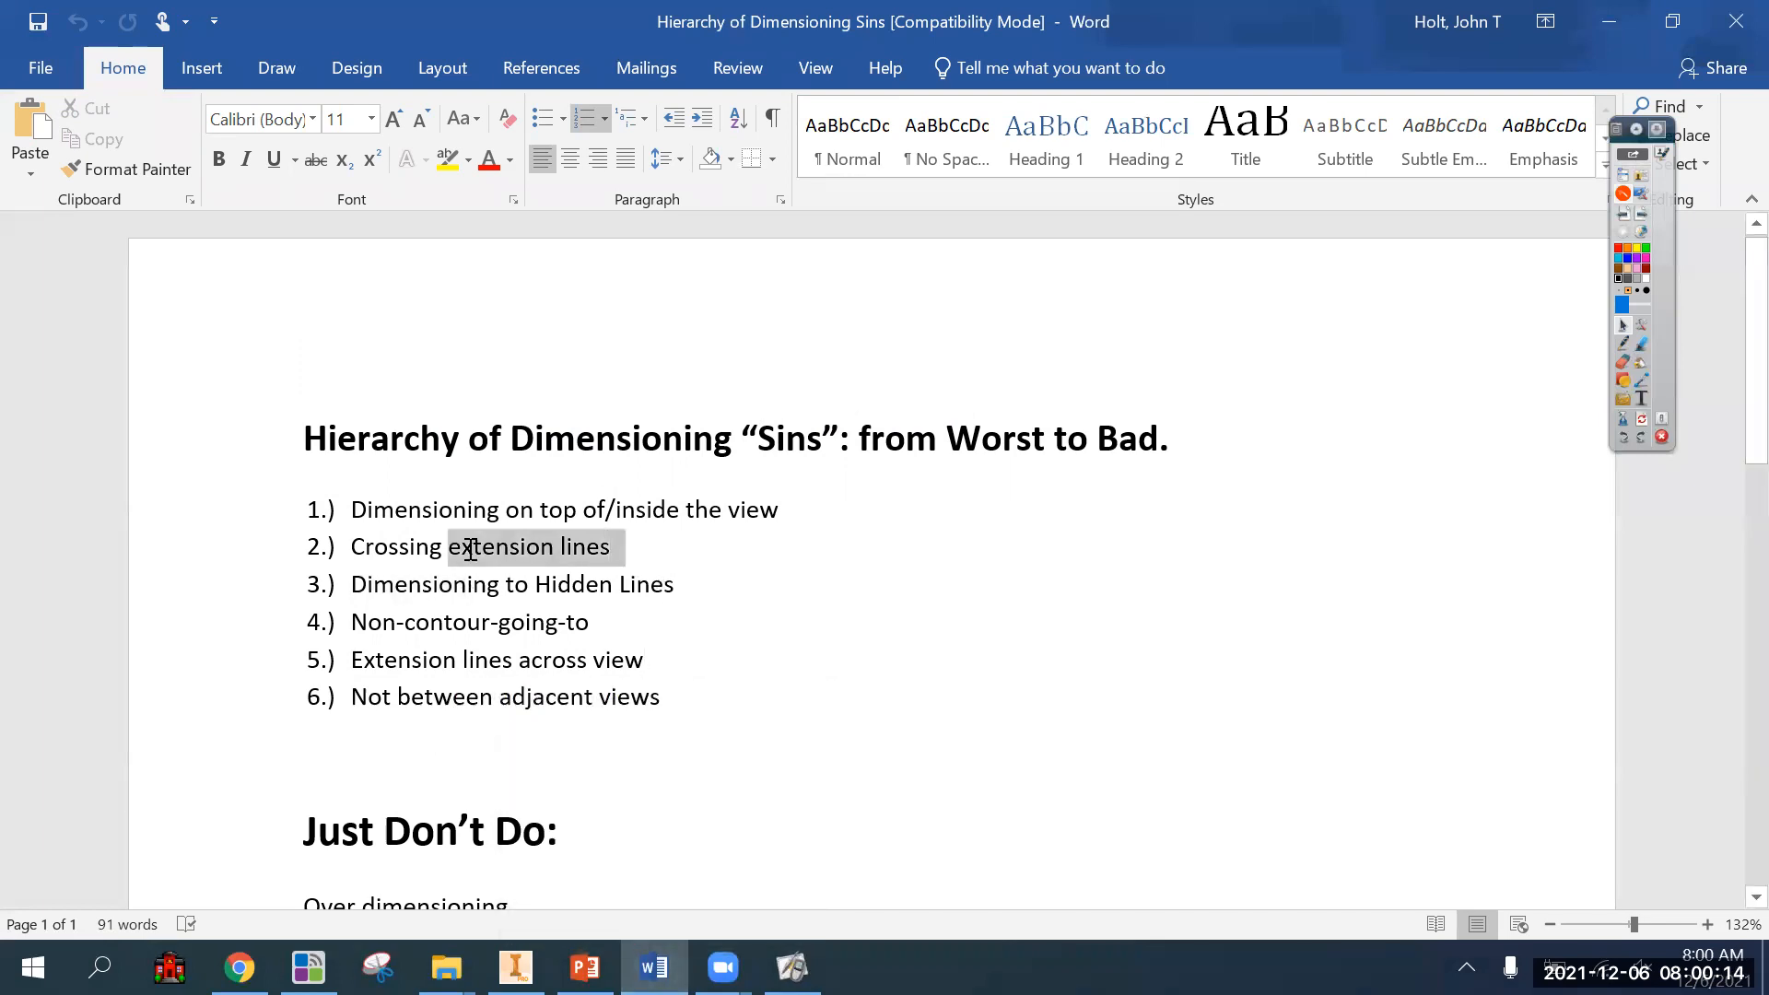
pyautogui.click(758, 588)
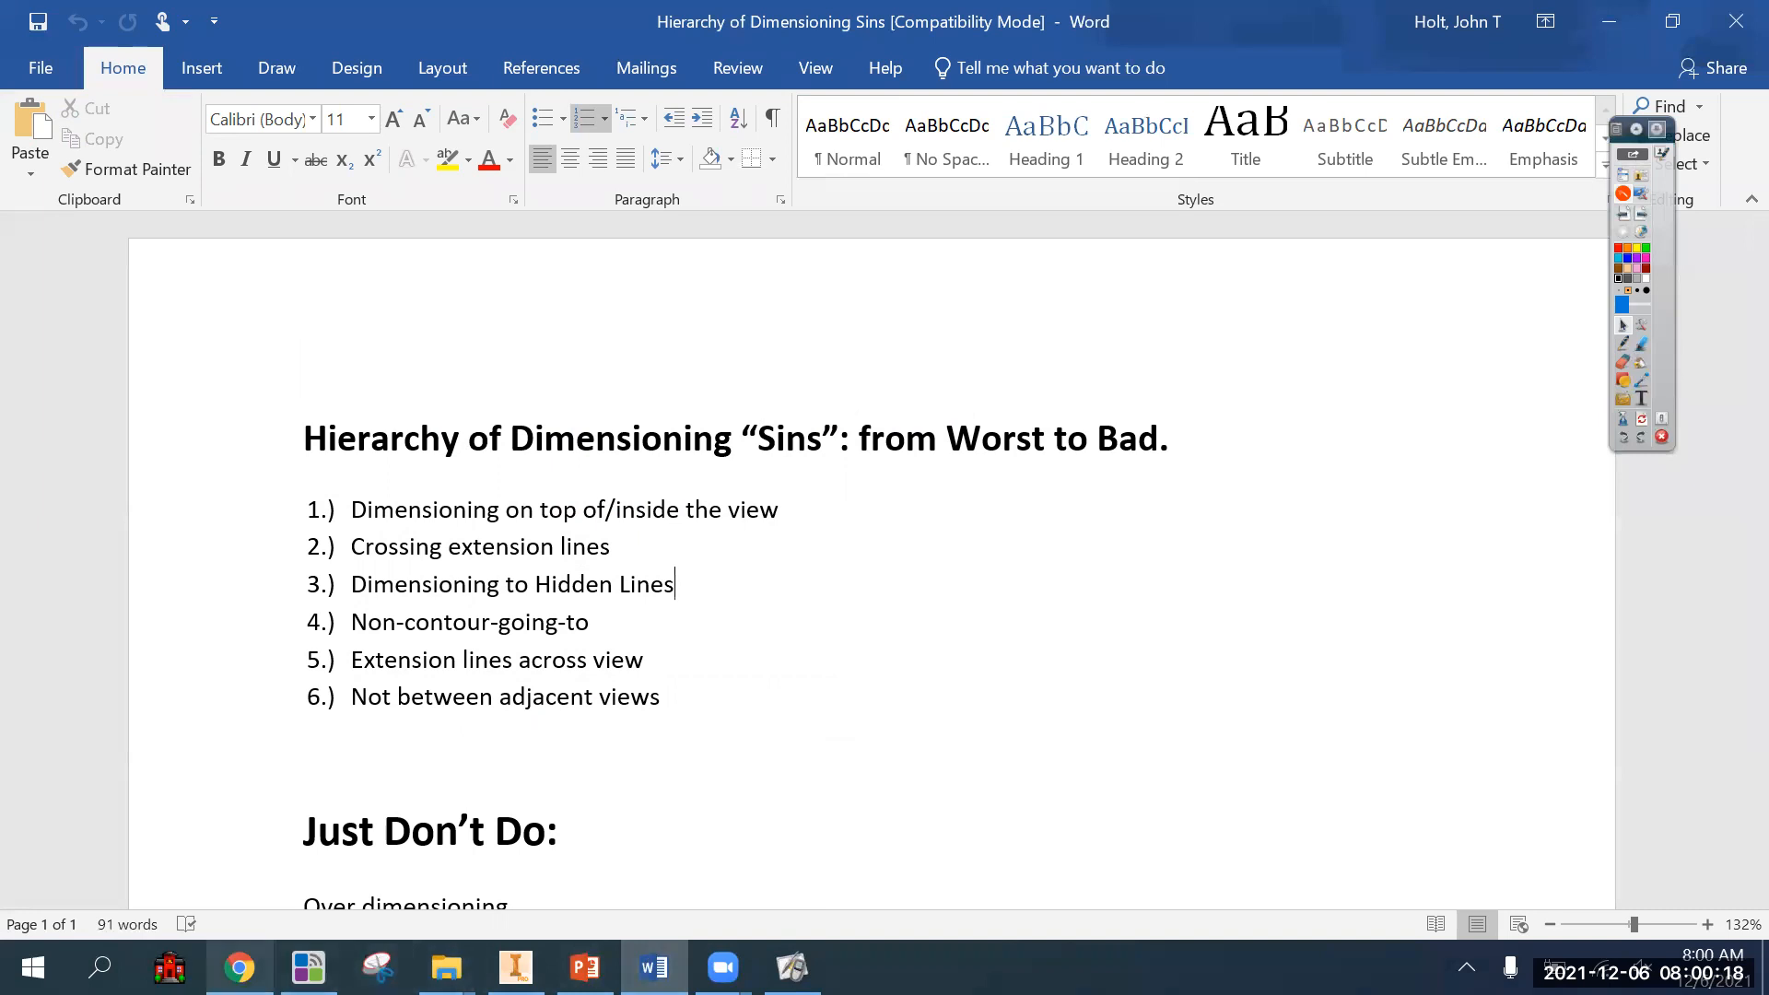
pyautogui.click(516, 968)
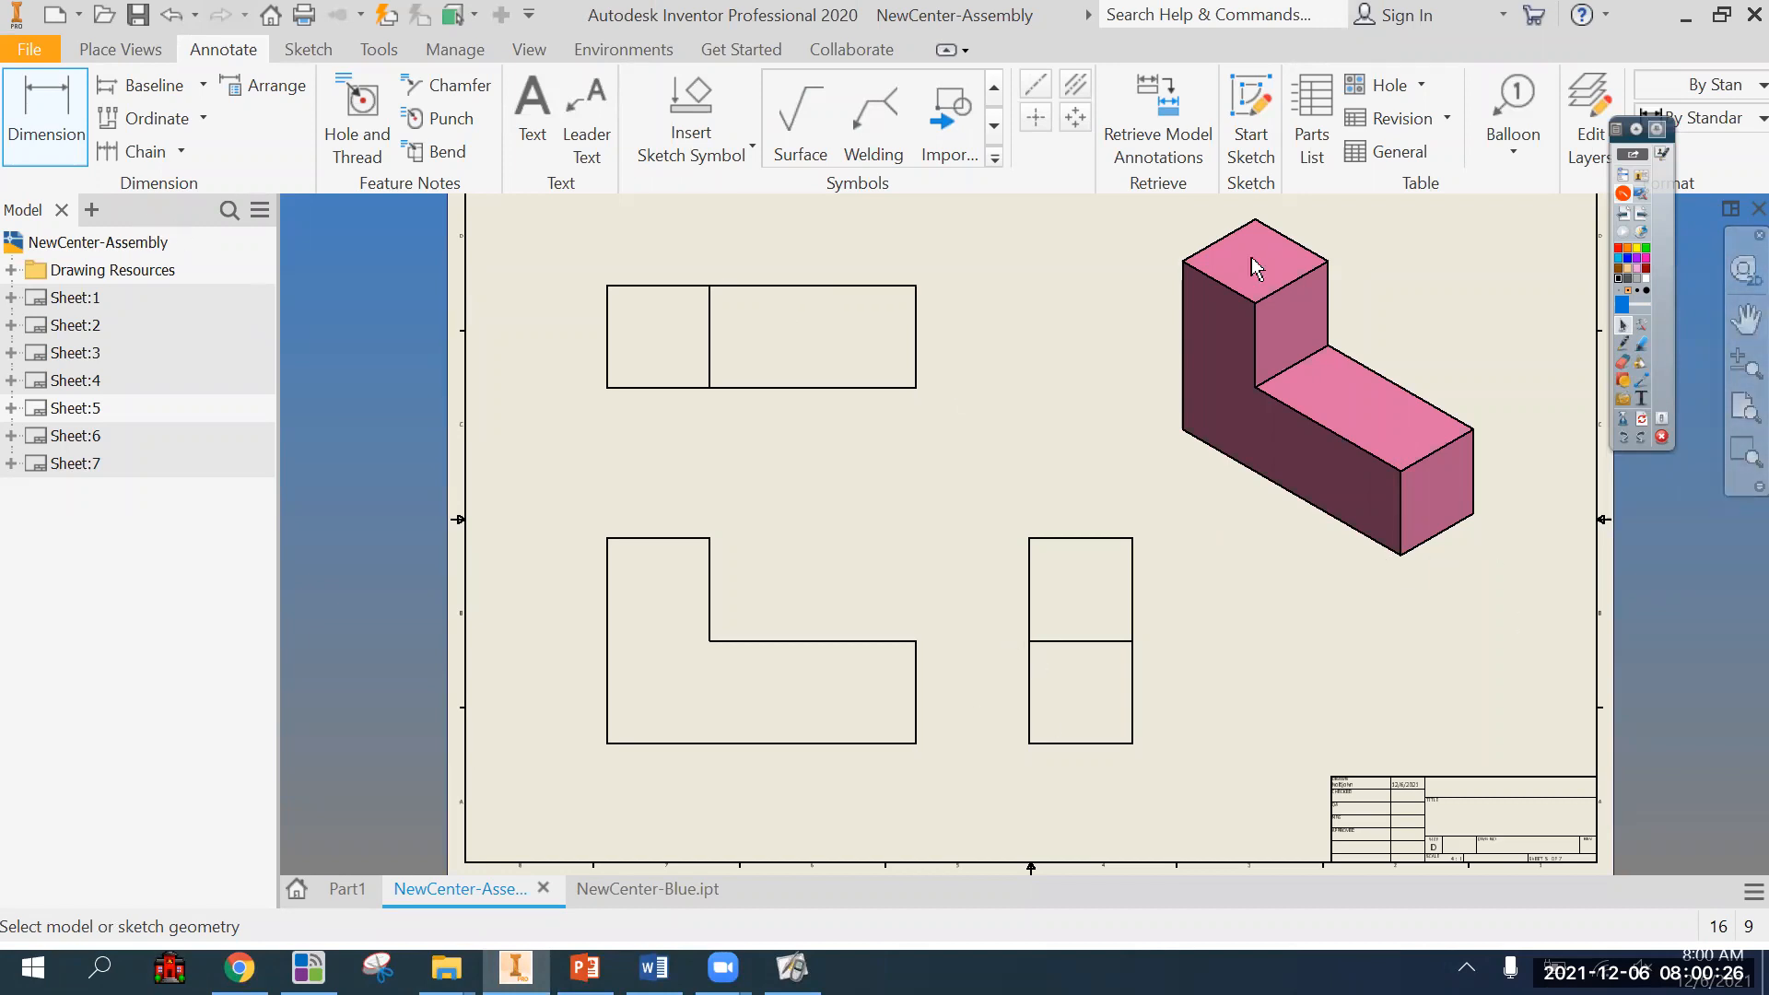
# Label the front view F and the right-side view R in purple ink and draw arrows to the isometric view's front and right side.
pyautogui.click(1624, 343)
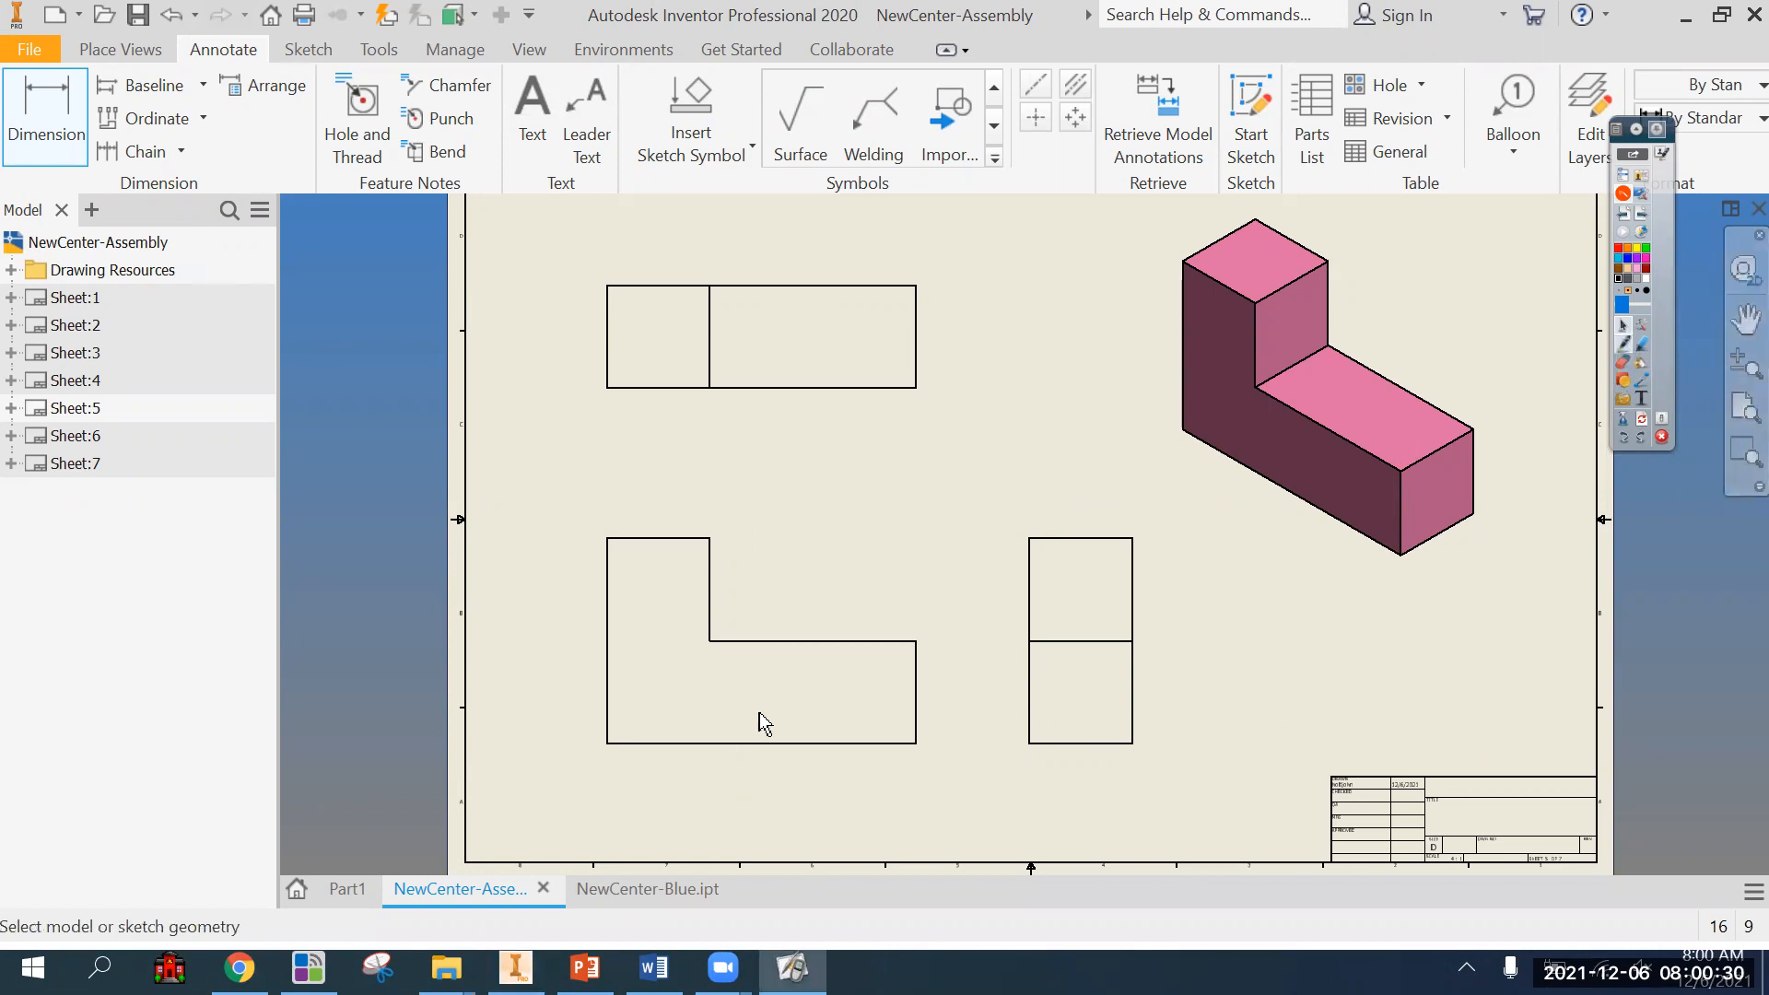
pyautogui.moveTo(700, 786)
pyautogui.mouseDown()
pyautogui.moveTo(699, 839)
pyautogui.moveTo(760, 779)
pyautogui.moveTo(765, 811)
pyautogui.mouseUp()
pyautogui.moveTo(1168, 461); pyautogui.dragTo(1272, 388)
pyautogui.moveTo(1105, 770); pyautogui.dragTo(1105, 828)
pyautogui.moveTo(1108, 768); pyautogui.dragTo(1206, 809)
pyautogui.moveTo(1622, 542); pyautogui.dragTo(1448, 458)
pyautogui.moveTo(1450, 457)
pyautogui.mouseDown()
pyautogui.moveTo(1535, 472)
pyautogui.moveTo(1514, 545)
pyautogui.mouseUp()
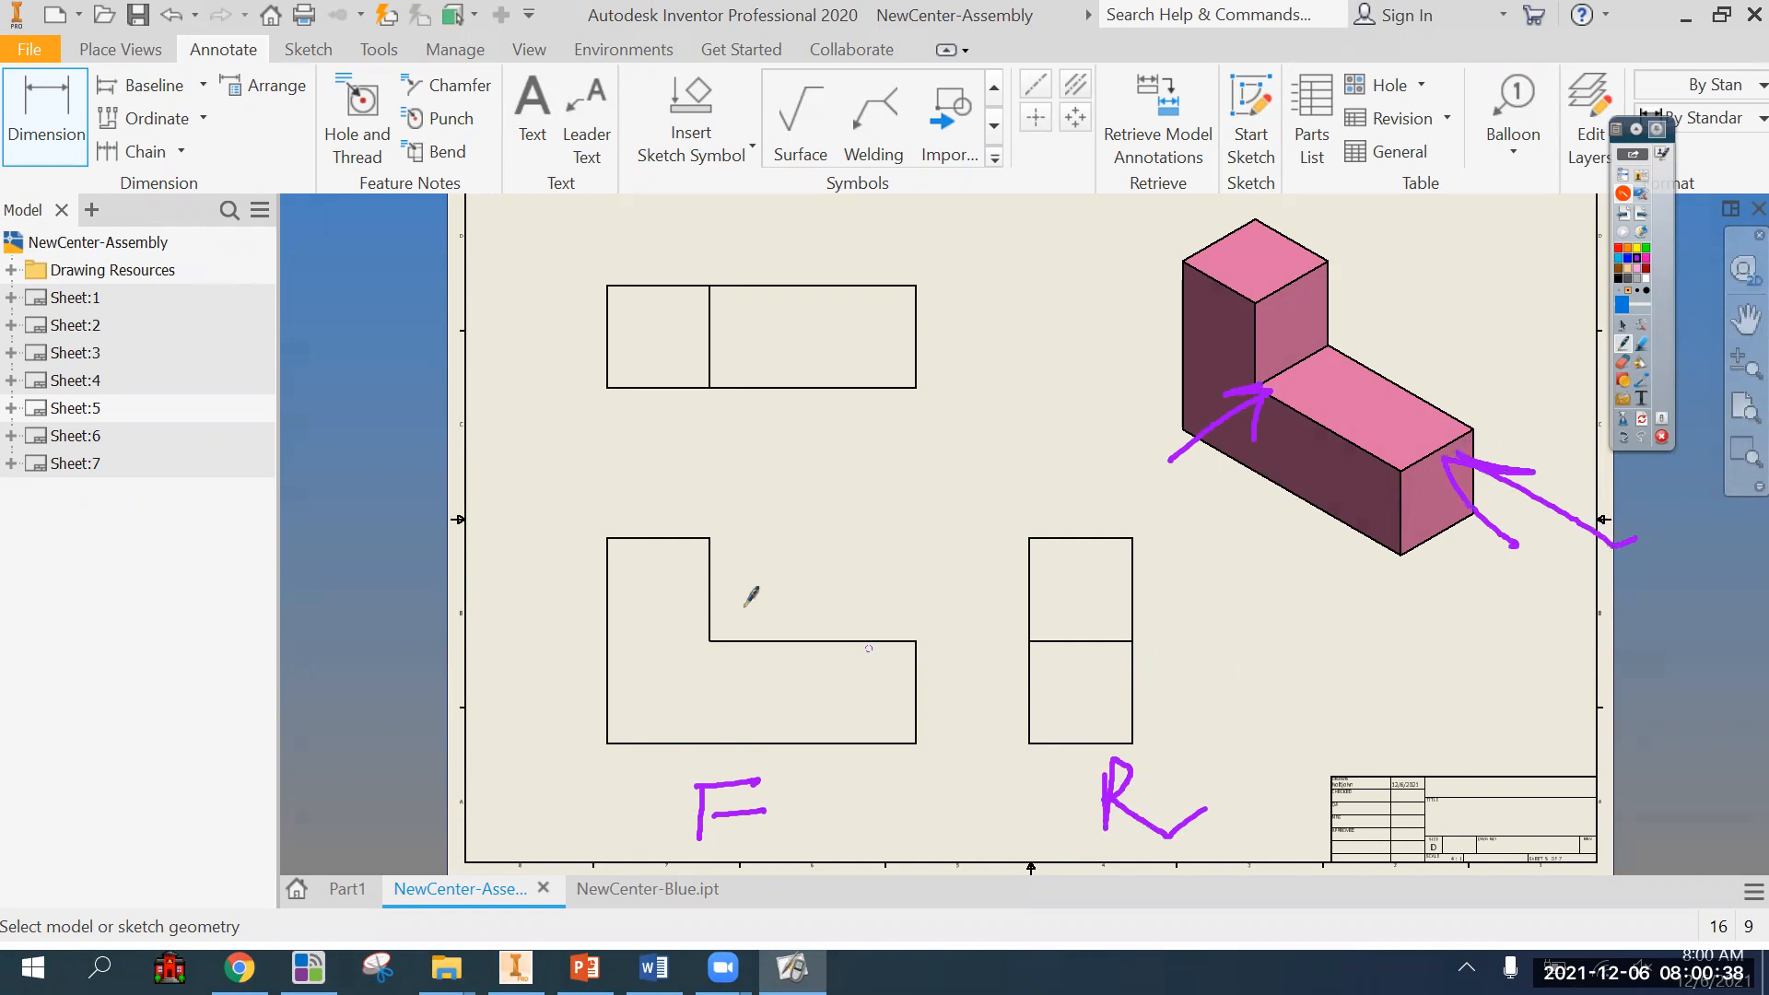
# Draw purple lines linking the upper and lower edges of the front and right-side views, and erase all ink annotations.
pyautogui.moveTo(672, 538); pyautogui.dragTo(961, 542)
pyautogui.moveTo(785, 743); pyautogui.dragTo(968, 752)
pyautogui.moveTo(1100, 532); pyautogui.dragTo(974, 548)
pyautogui.moveTo(1082, 723)
pyautogui.mouseDown()
pyautogui.moveTo(965, 740)
pyautogui.moveTo(1095, 741)
pyautogui.mouseUp()
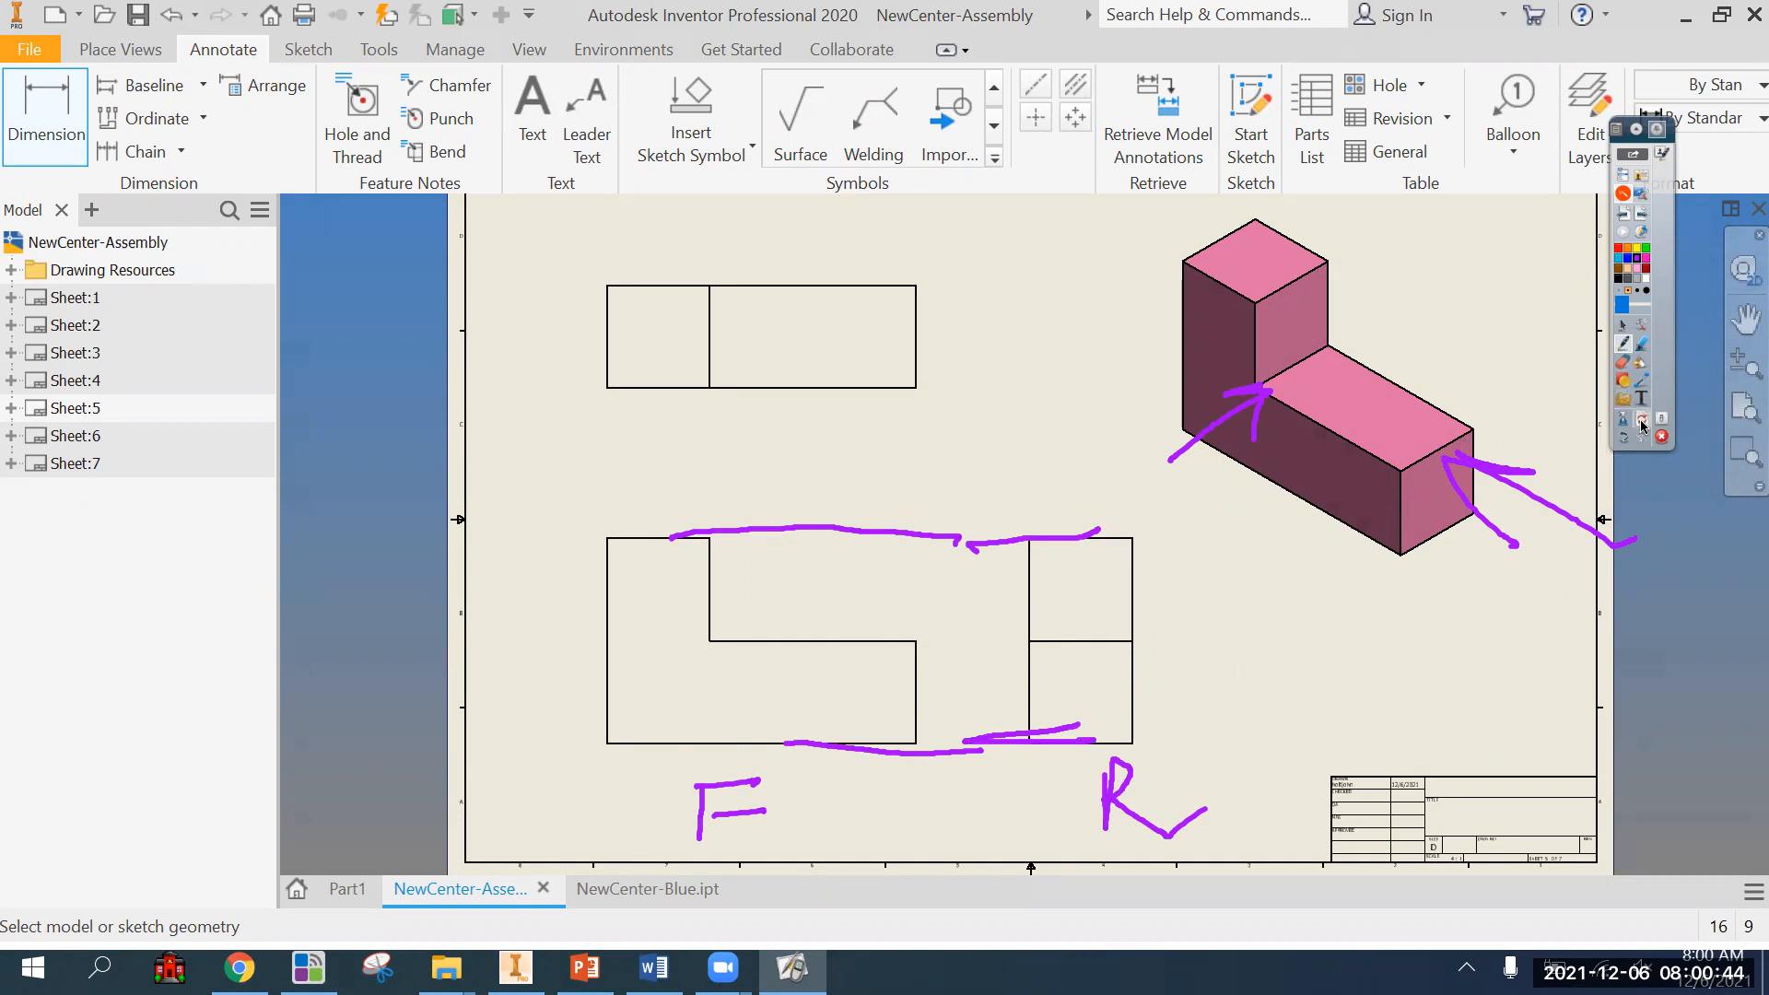
pyautogui.click(1642, 419)
pyautogui.click(1623, 326)
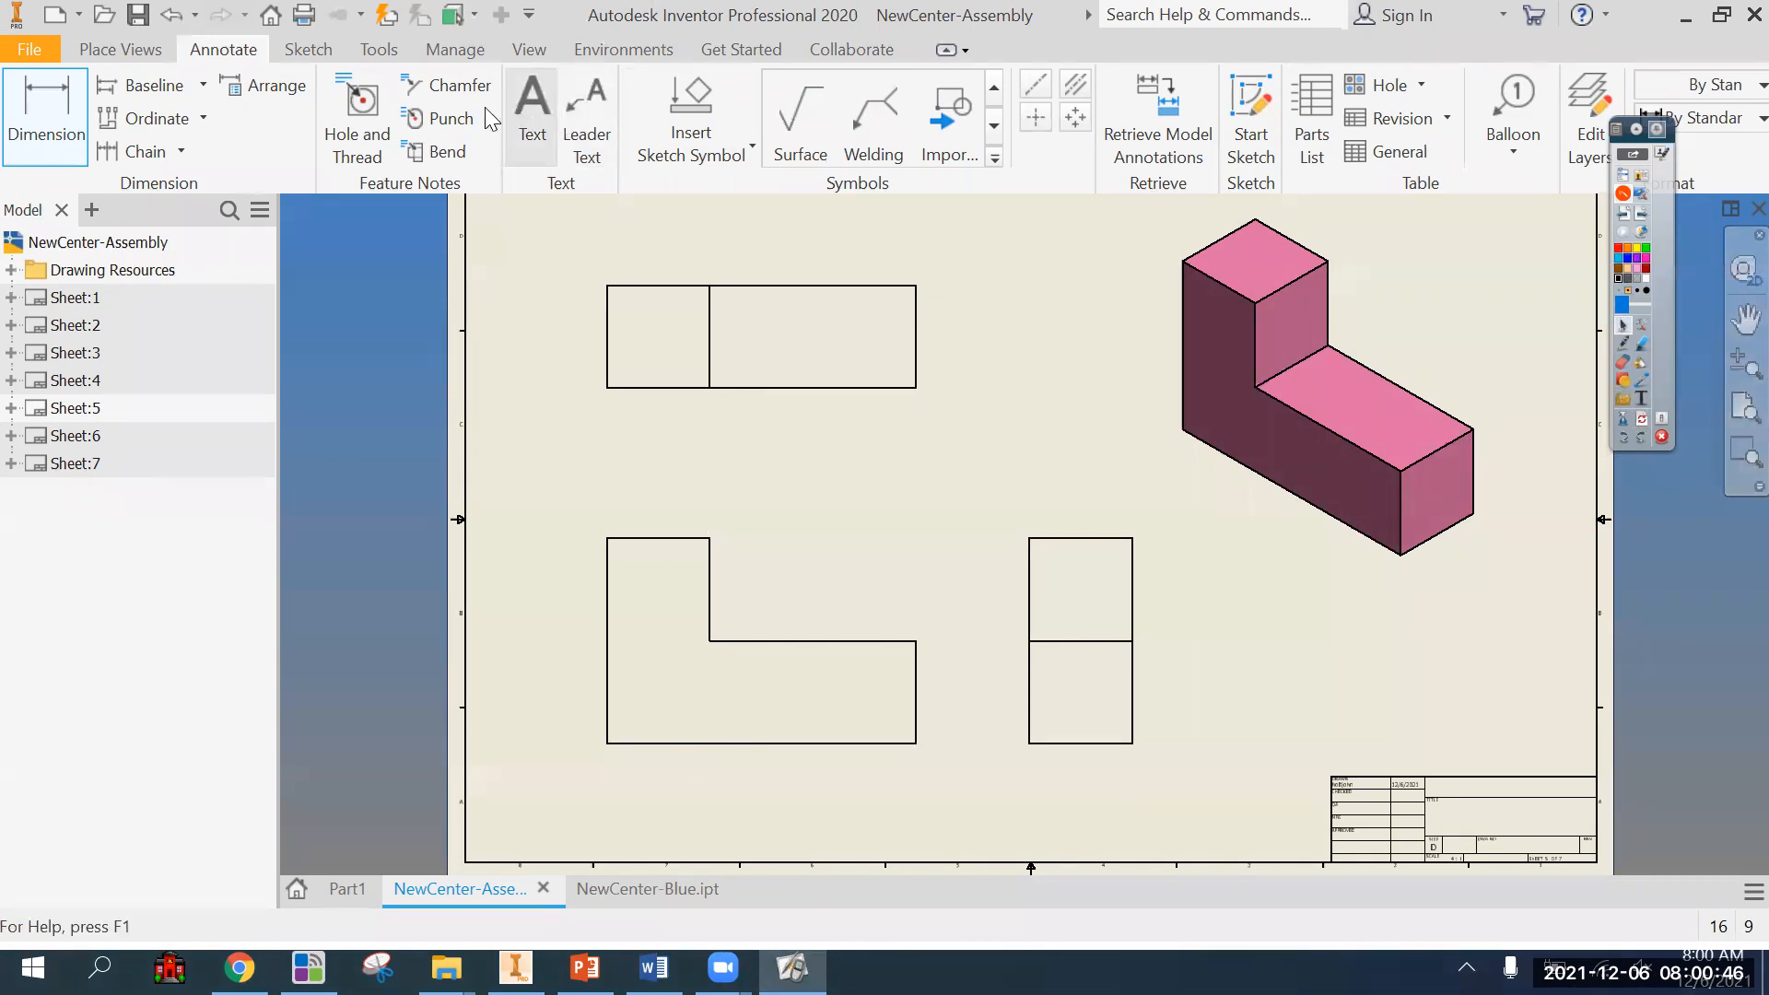
# Dimension the front view's overall height, placing the dimension between the front and right-side views.
pyautogui.click(916, 736)
pyautogui.click(711, 537)
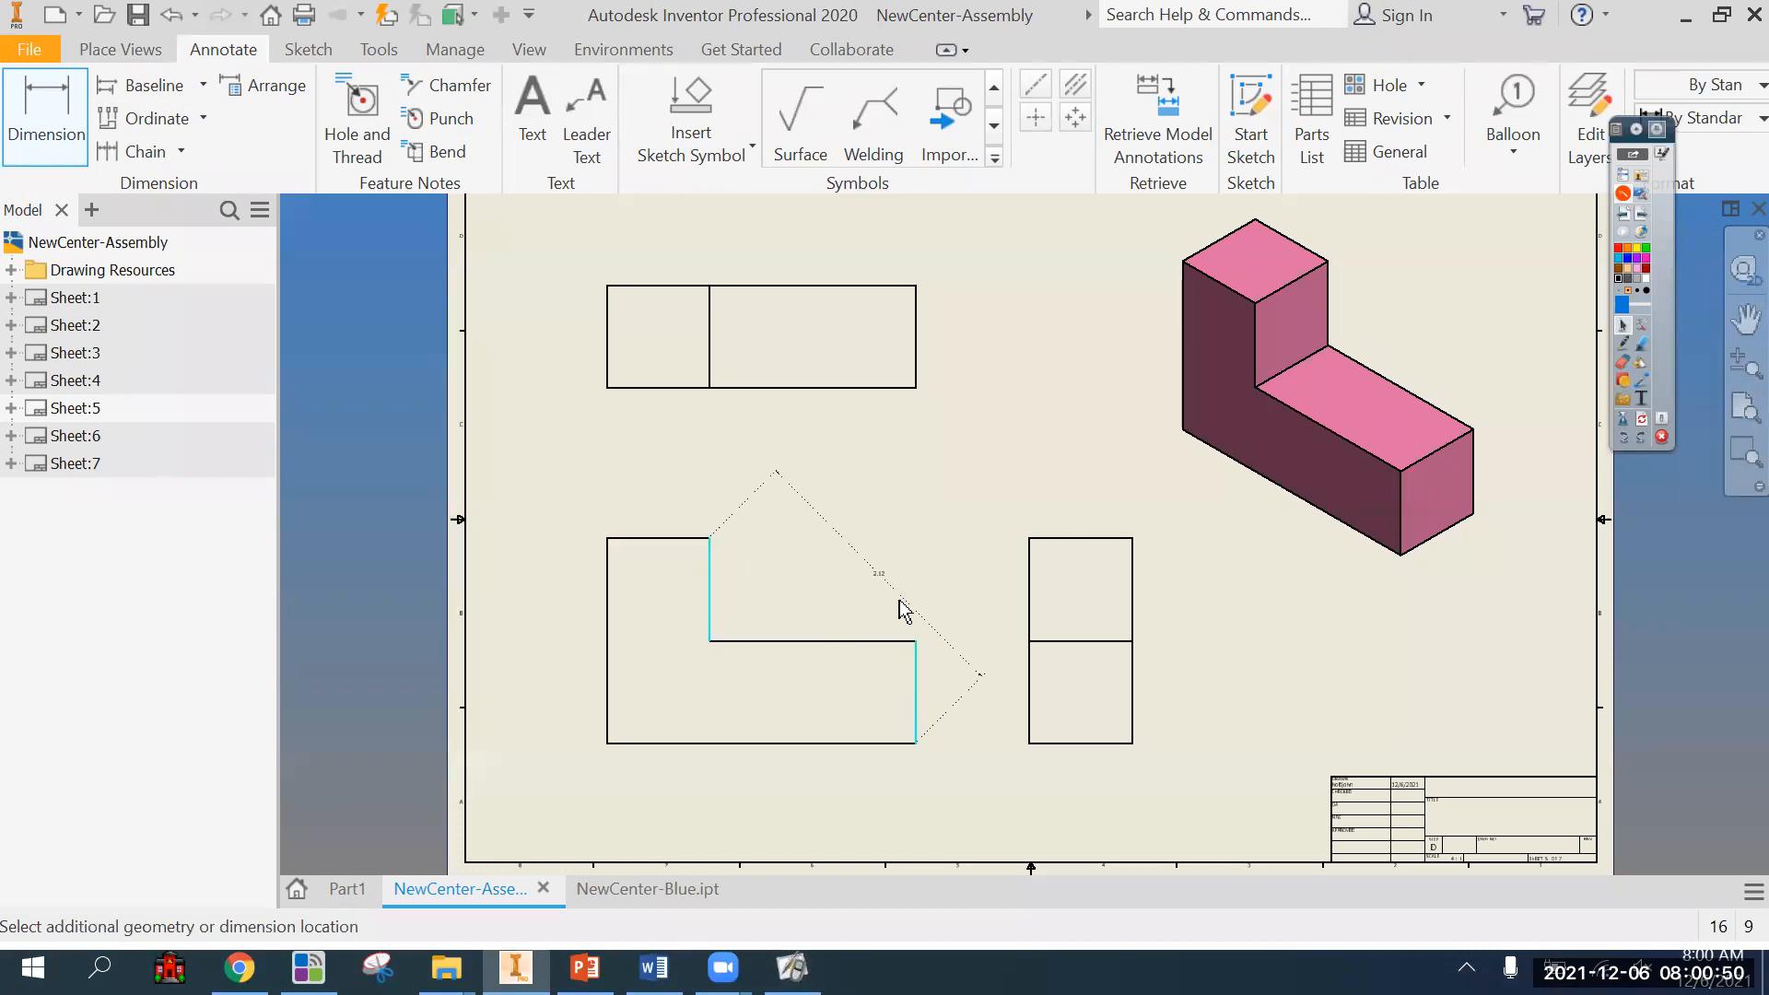
pyautogui.click(952, 634)
# Dimension the right-side view's overall height on the side facing the front view.
pyautogui.scroll(3, 1002, 674)
pyautogui.moveTo(964, 679)
pyautogui.mouseDown(button='middle')
pyautogui.moveTo(980, 624)
pyautogui.moveTo(1019, 592)
pyautogui.mouseUp(button='middle')
pyautogui.click(1123, 754)
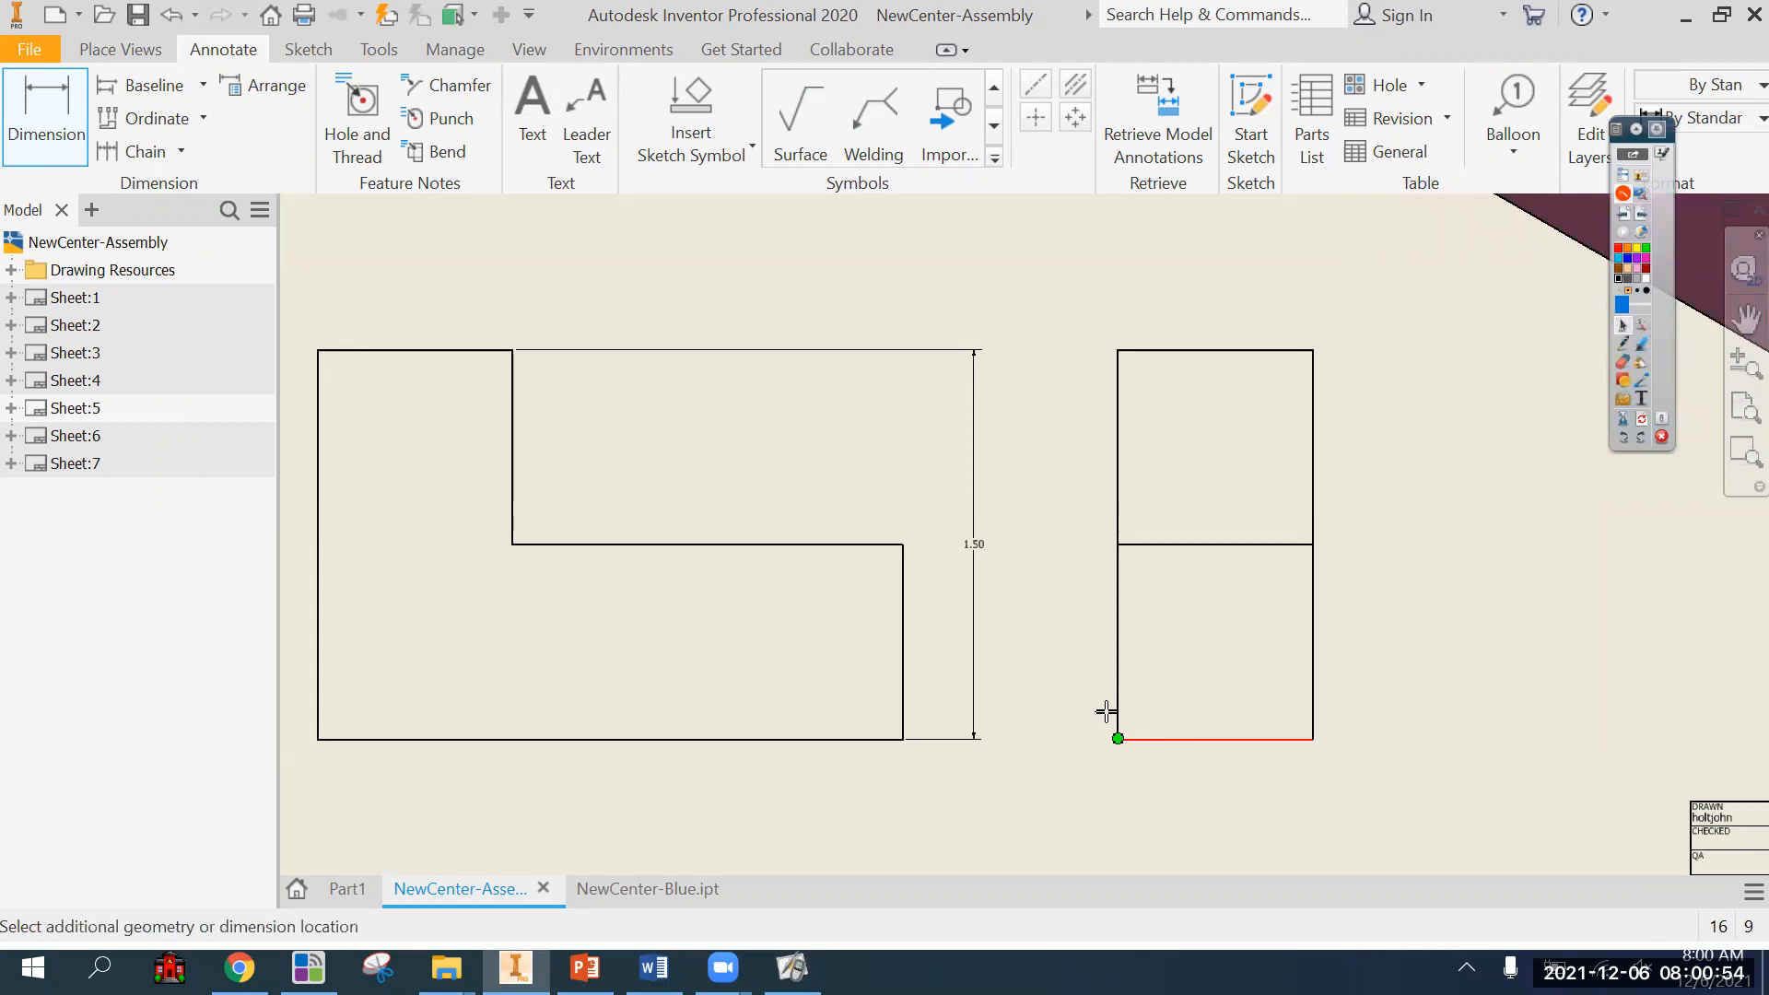
pyautogui.click(1121, 382)
pyautogui.click(1076, 458)
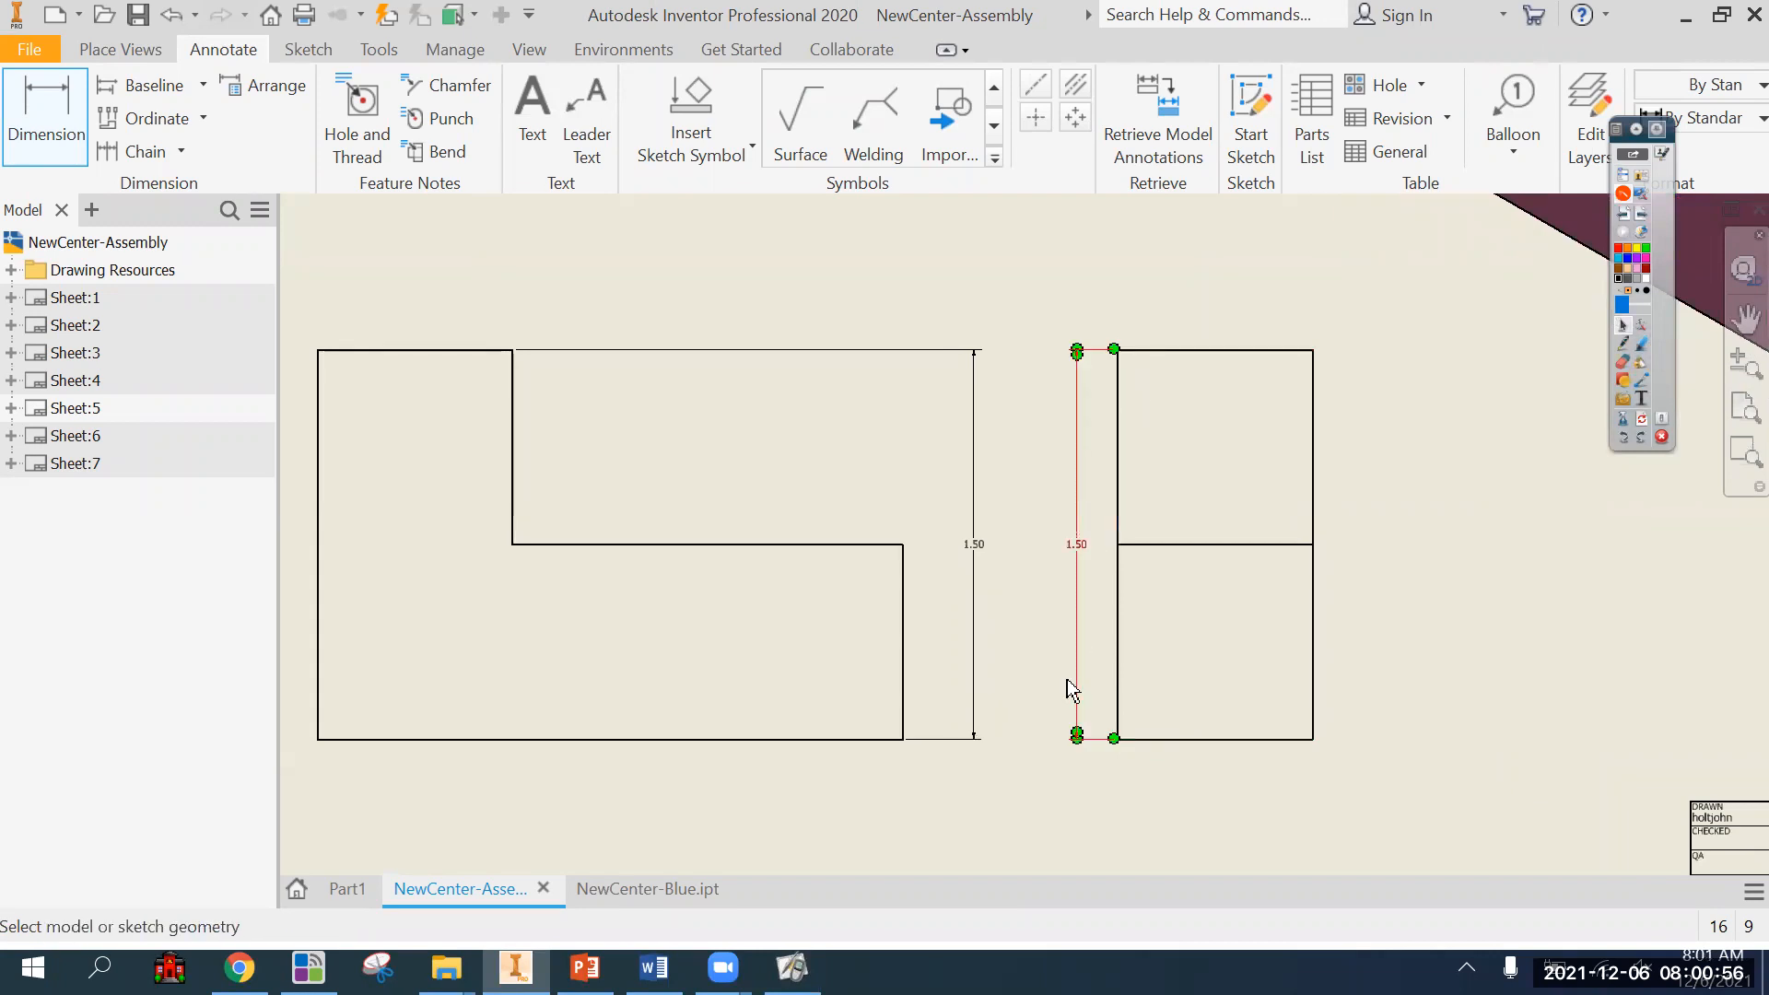
pyautogui.moveTo(1071, 721); pyautogui.dragTo(1101, 703, button='middle')
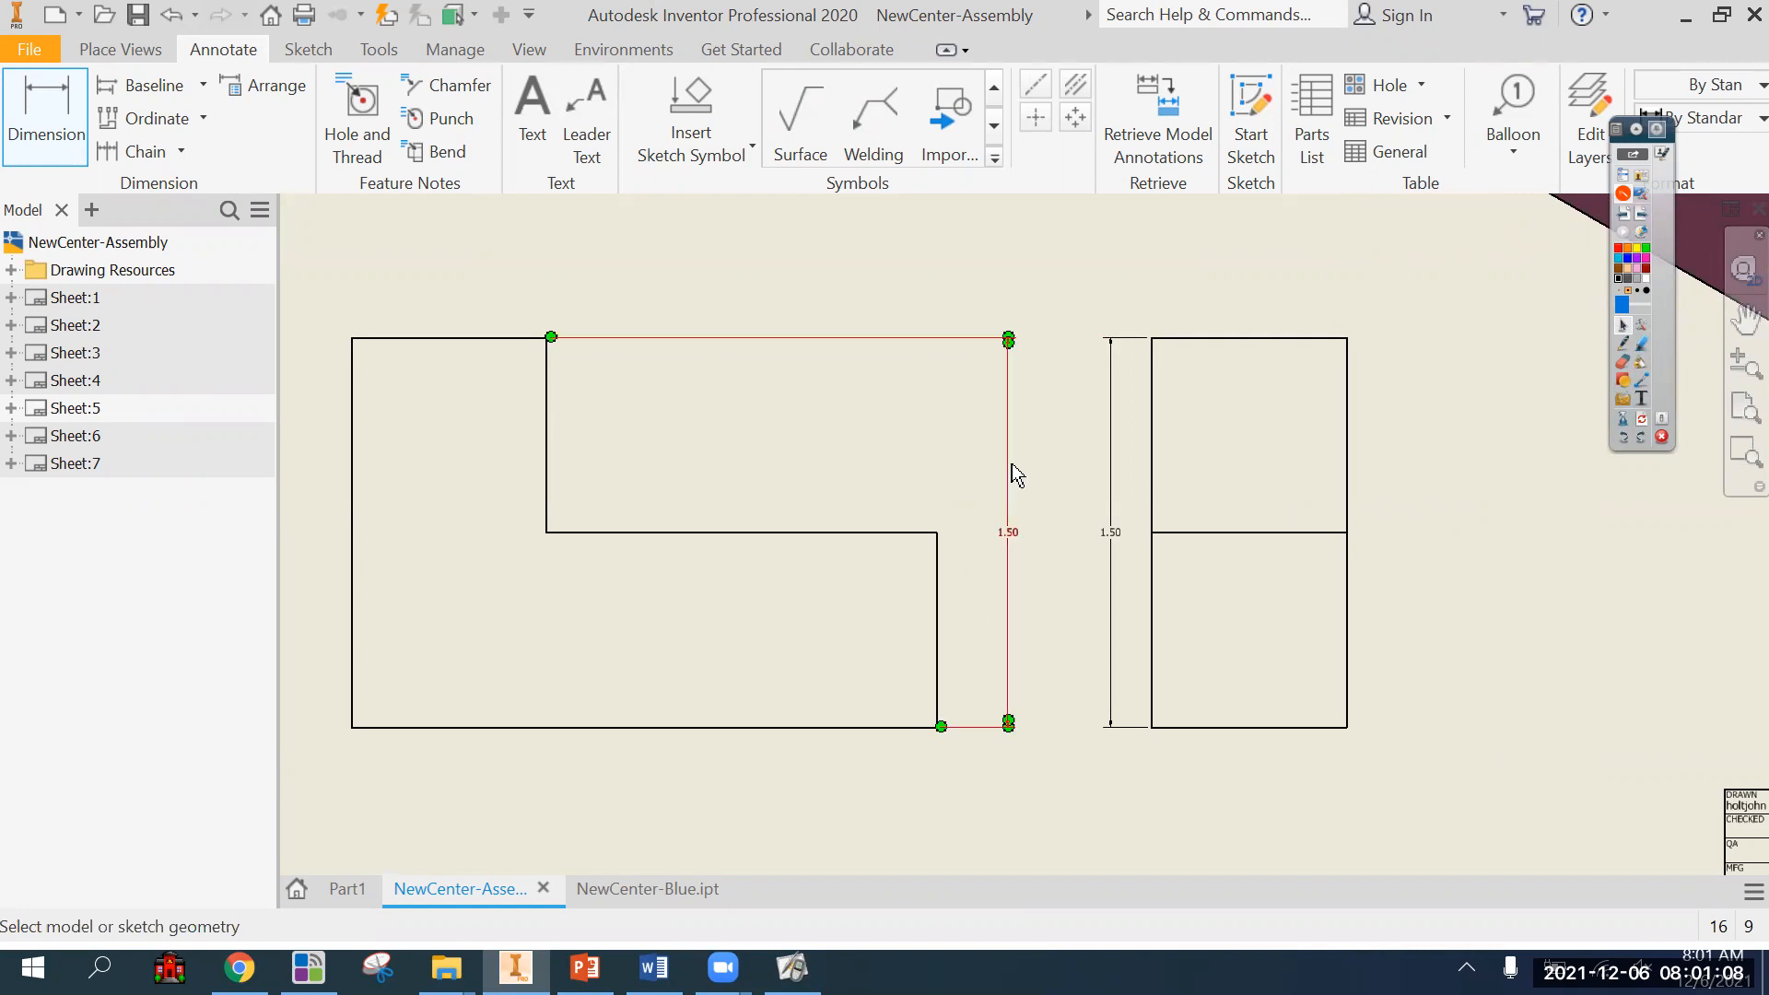
# Dimension the length of the lower step in the front view and of its matching edge in the top view.
pyautogui.scroll(-3, 1023, 623)
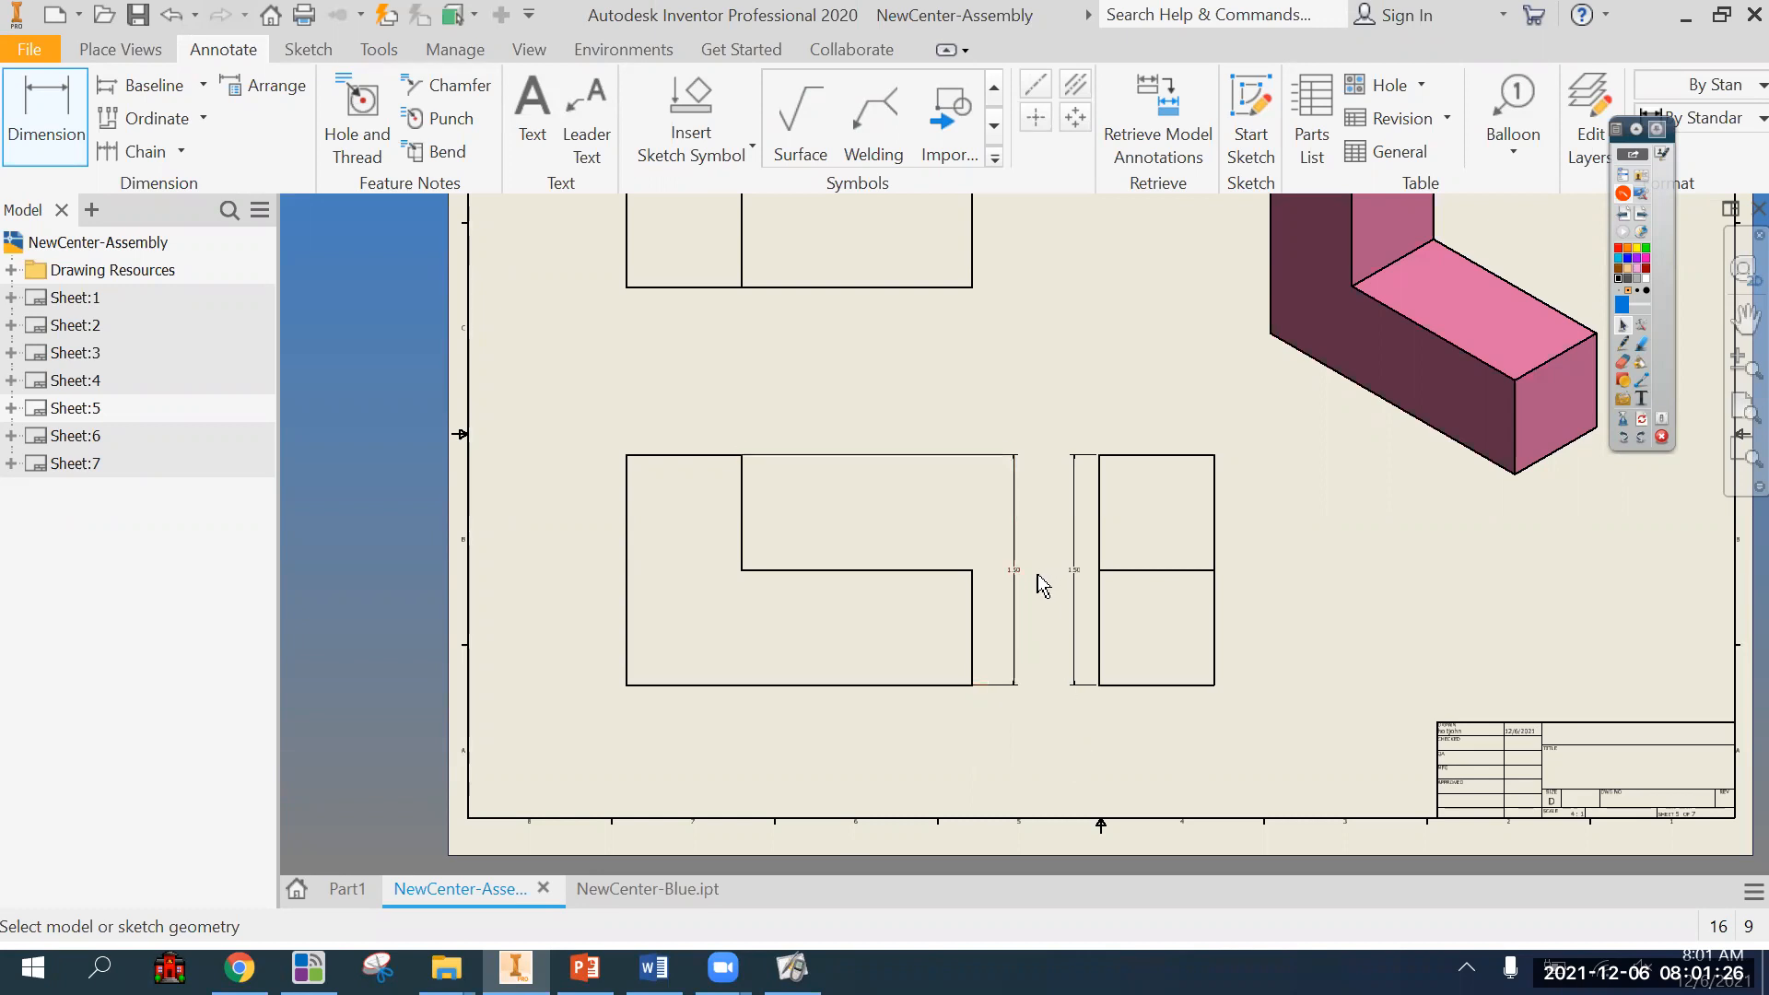
pyautogui.click(899, 570)
pyautogui.click(876, 323)
# Try to dimension the short upper edge of the front view and its matching edge in the top view.
pyautogui.click(693, 455)
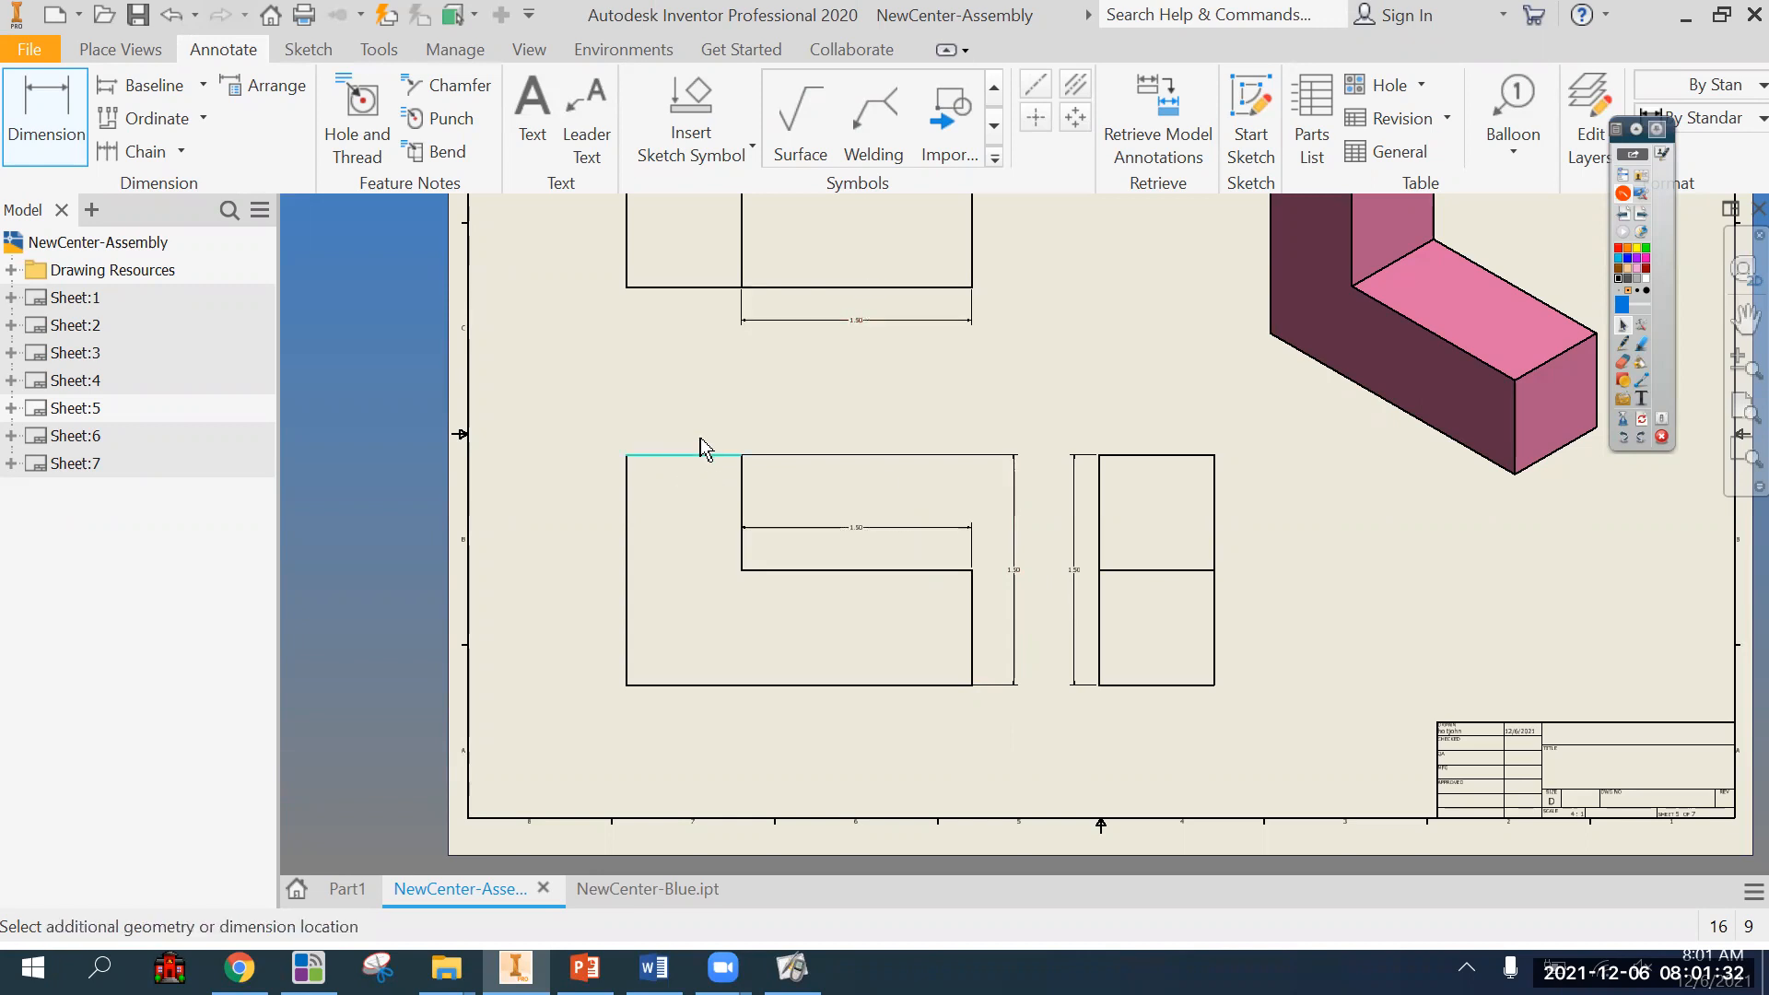
pyautogui.click(702, 432)
pyautogui.click(632, 289)
pyautogui.click(711, 294)
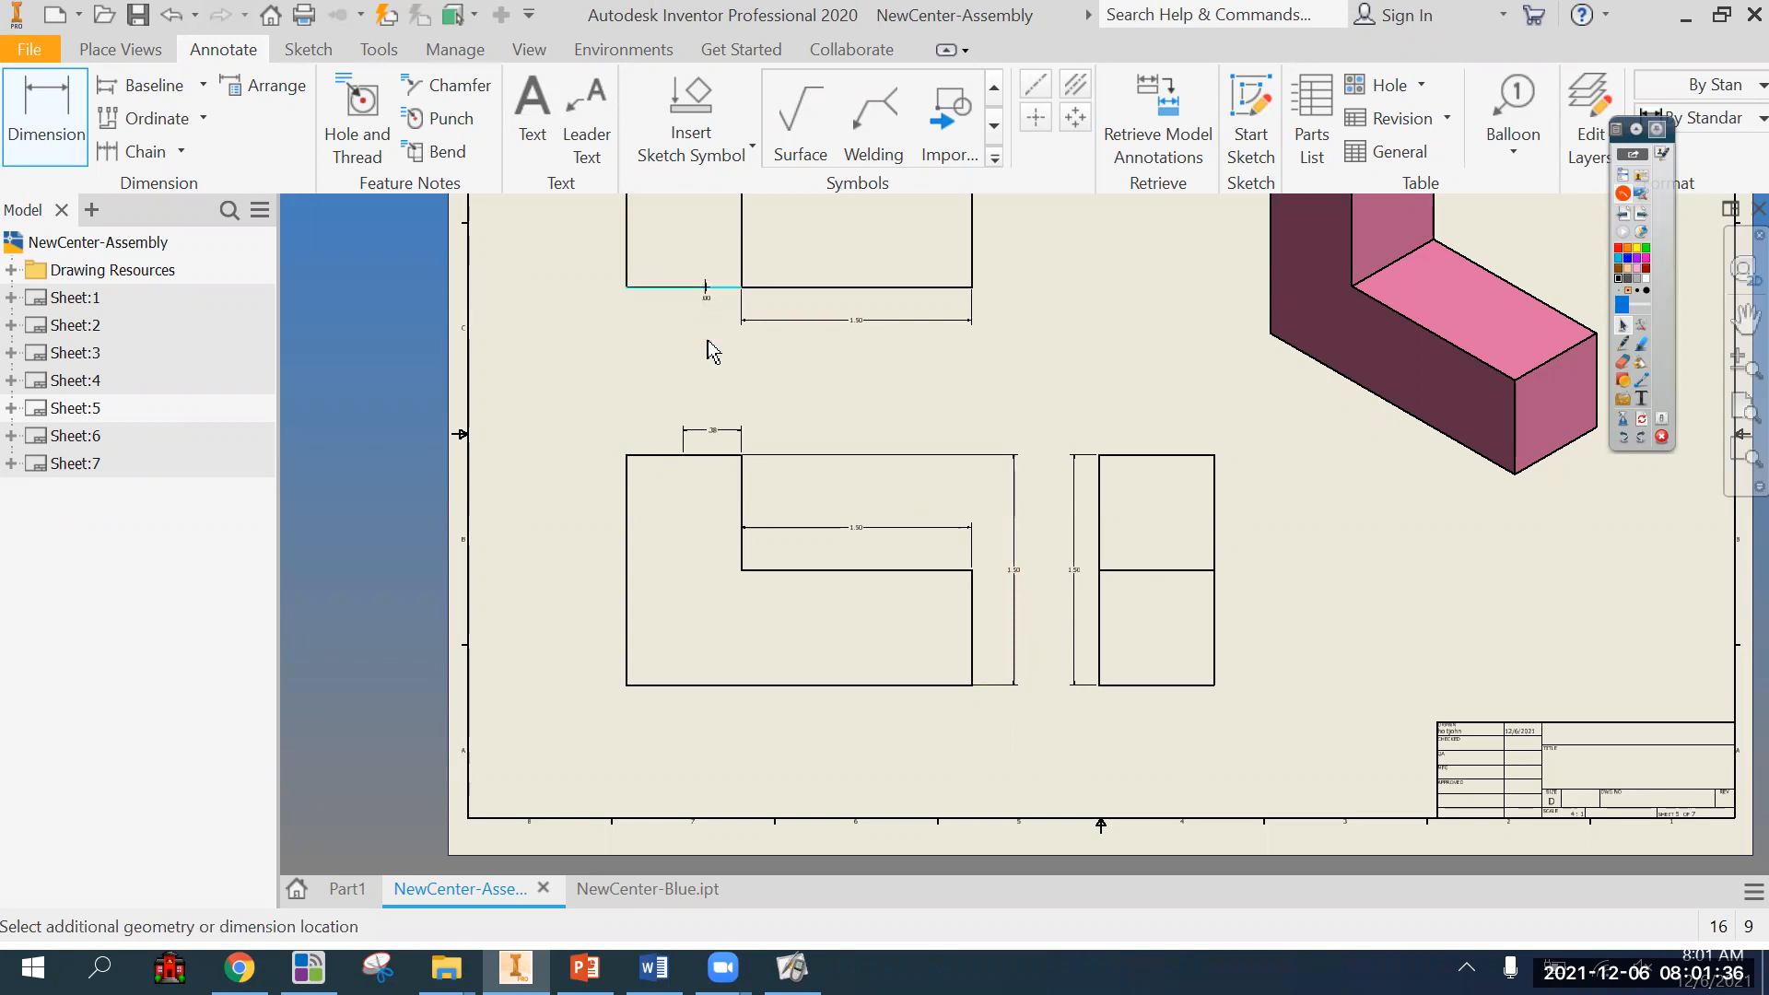
pyautogui.scroll(4, 767, 389)
pyautogui.scroll(-3, 766, 389)
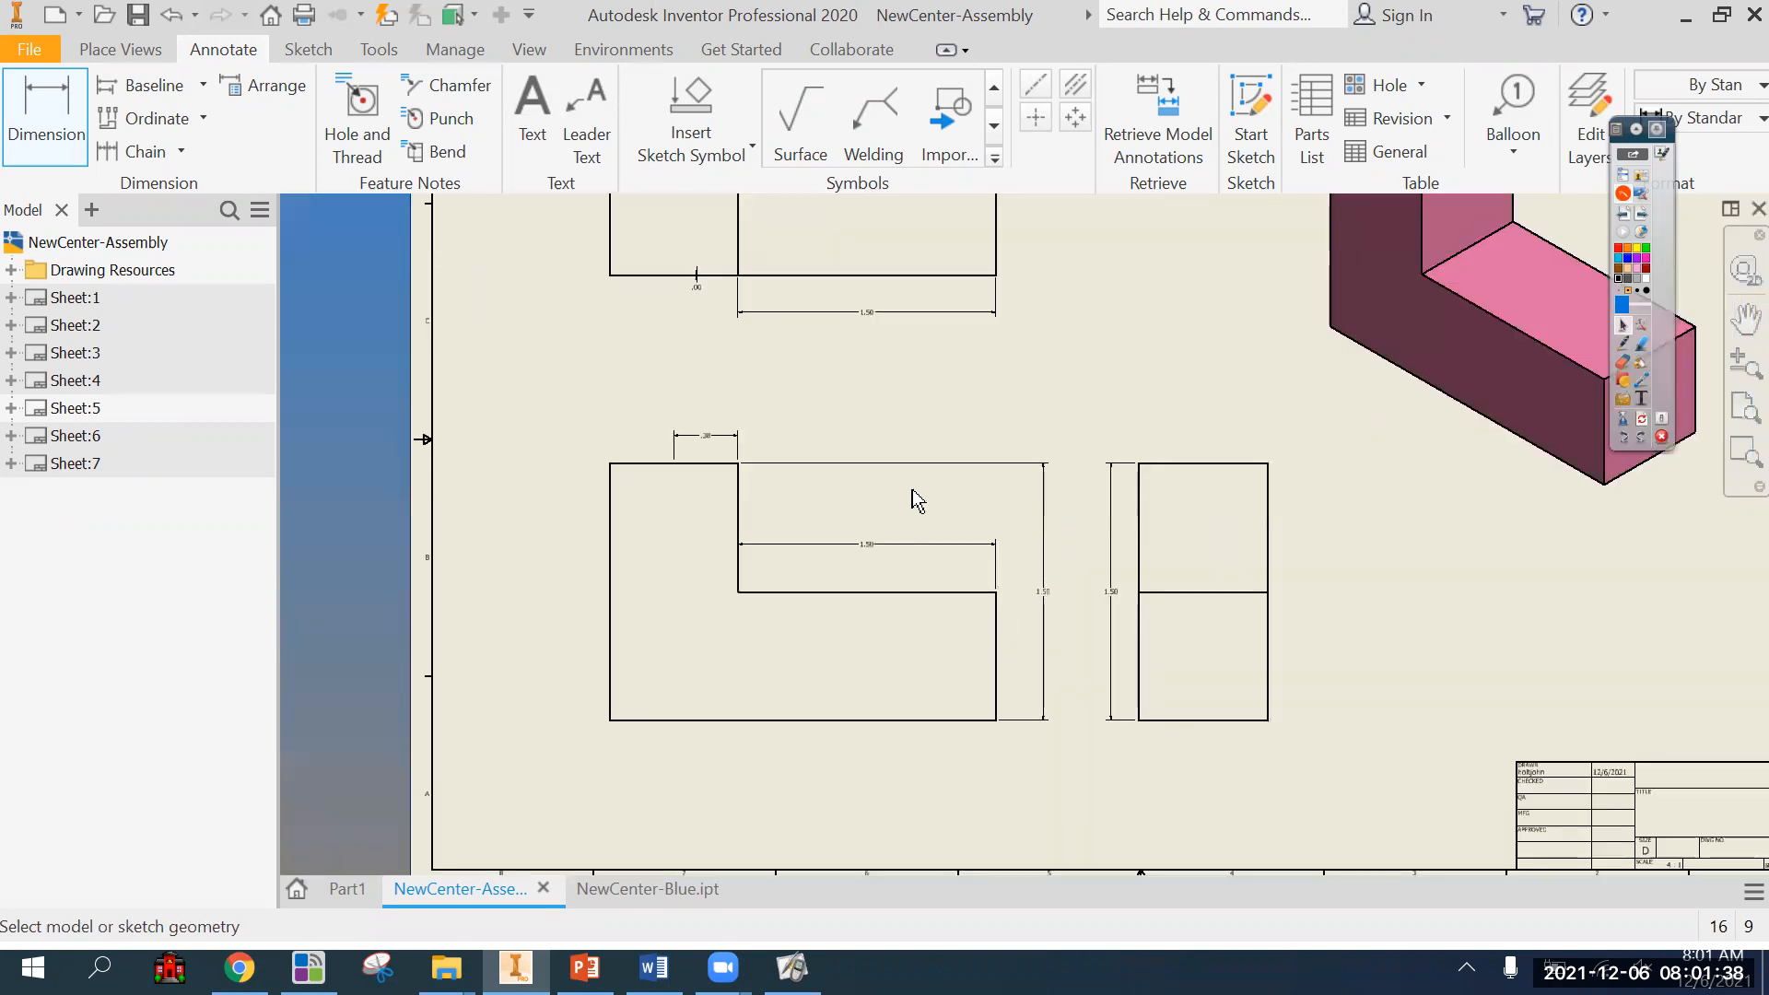
# Undo all the demonstration dimensions on the front, top and right-side views.
pyautogui.hotkey('ctrl', 'z')
pyautogui.hotkey('ctrl', 'z')
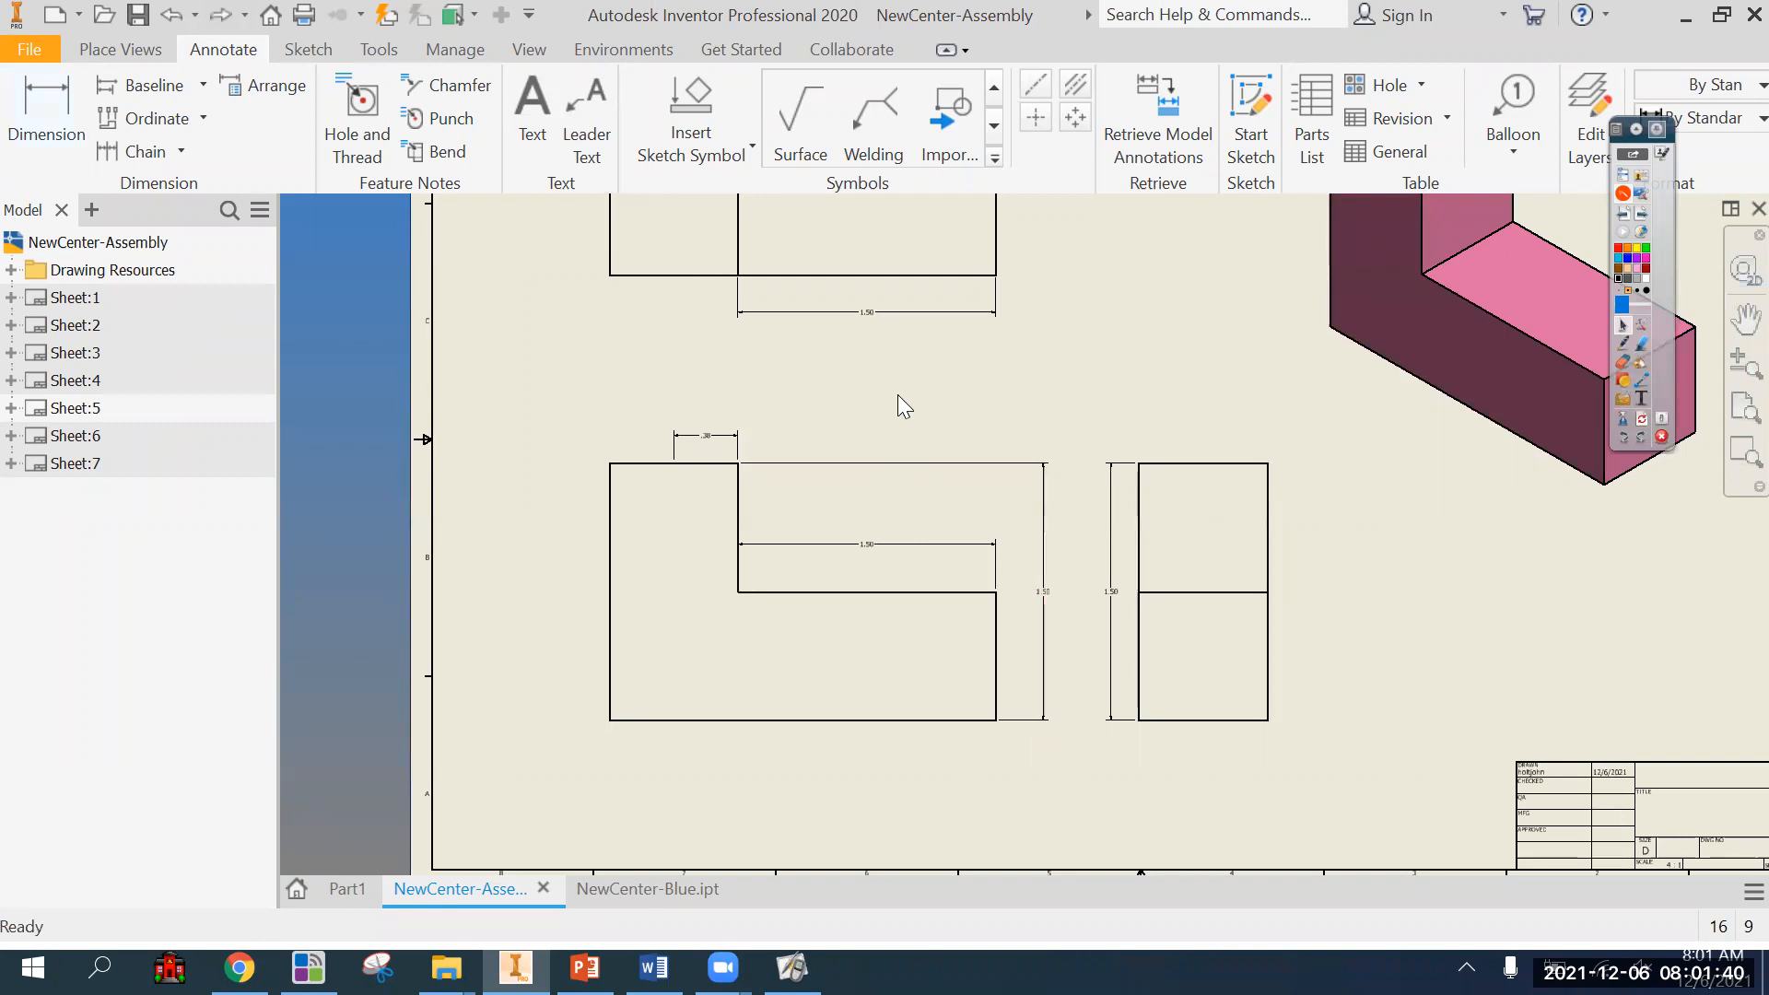
pyautogui.hotkey('ctrl', 'z')
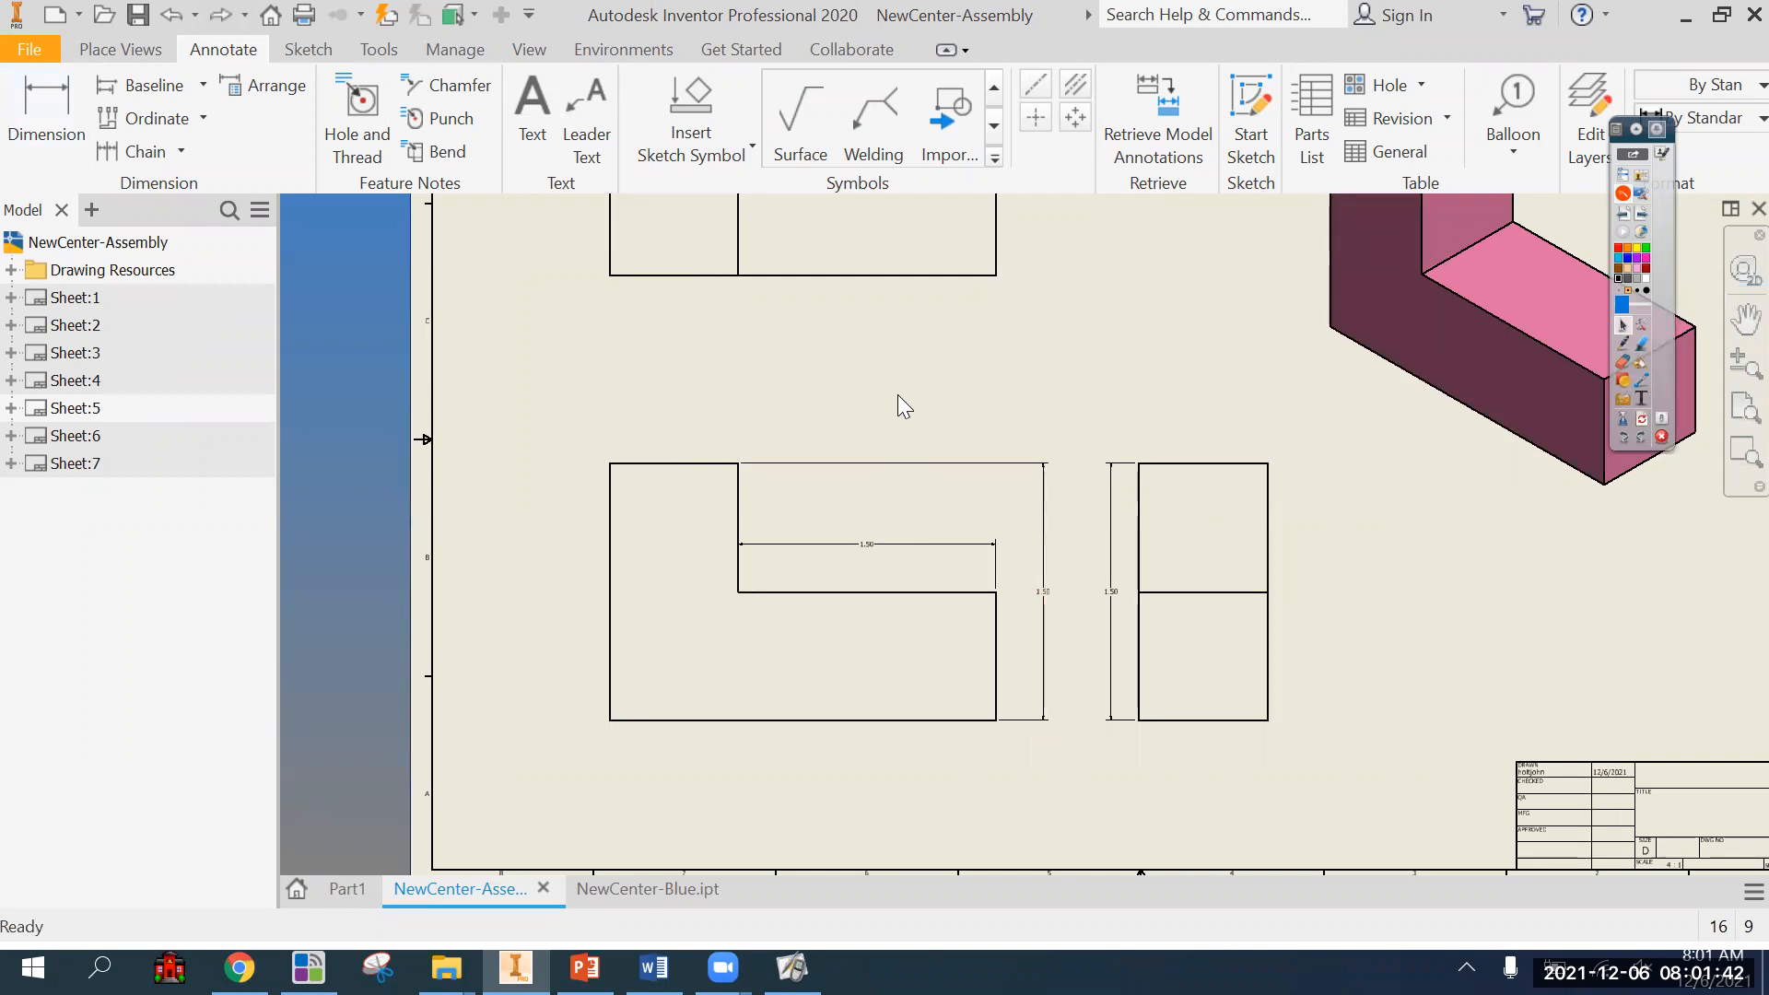
pyautogui.hotkey('ctrl', 'z')
pyautogui.hotkey('ctrl', 'z')
pyautogui.hotkey('ctrl', 'z')
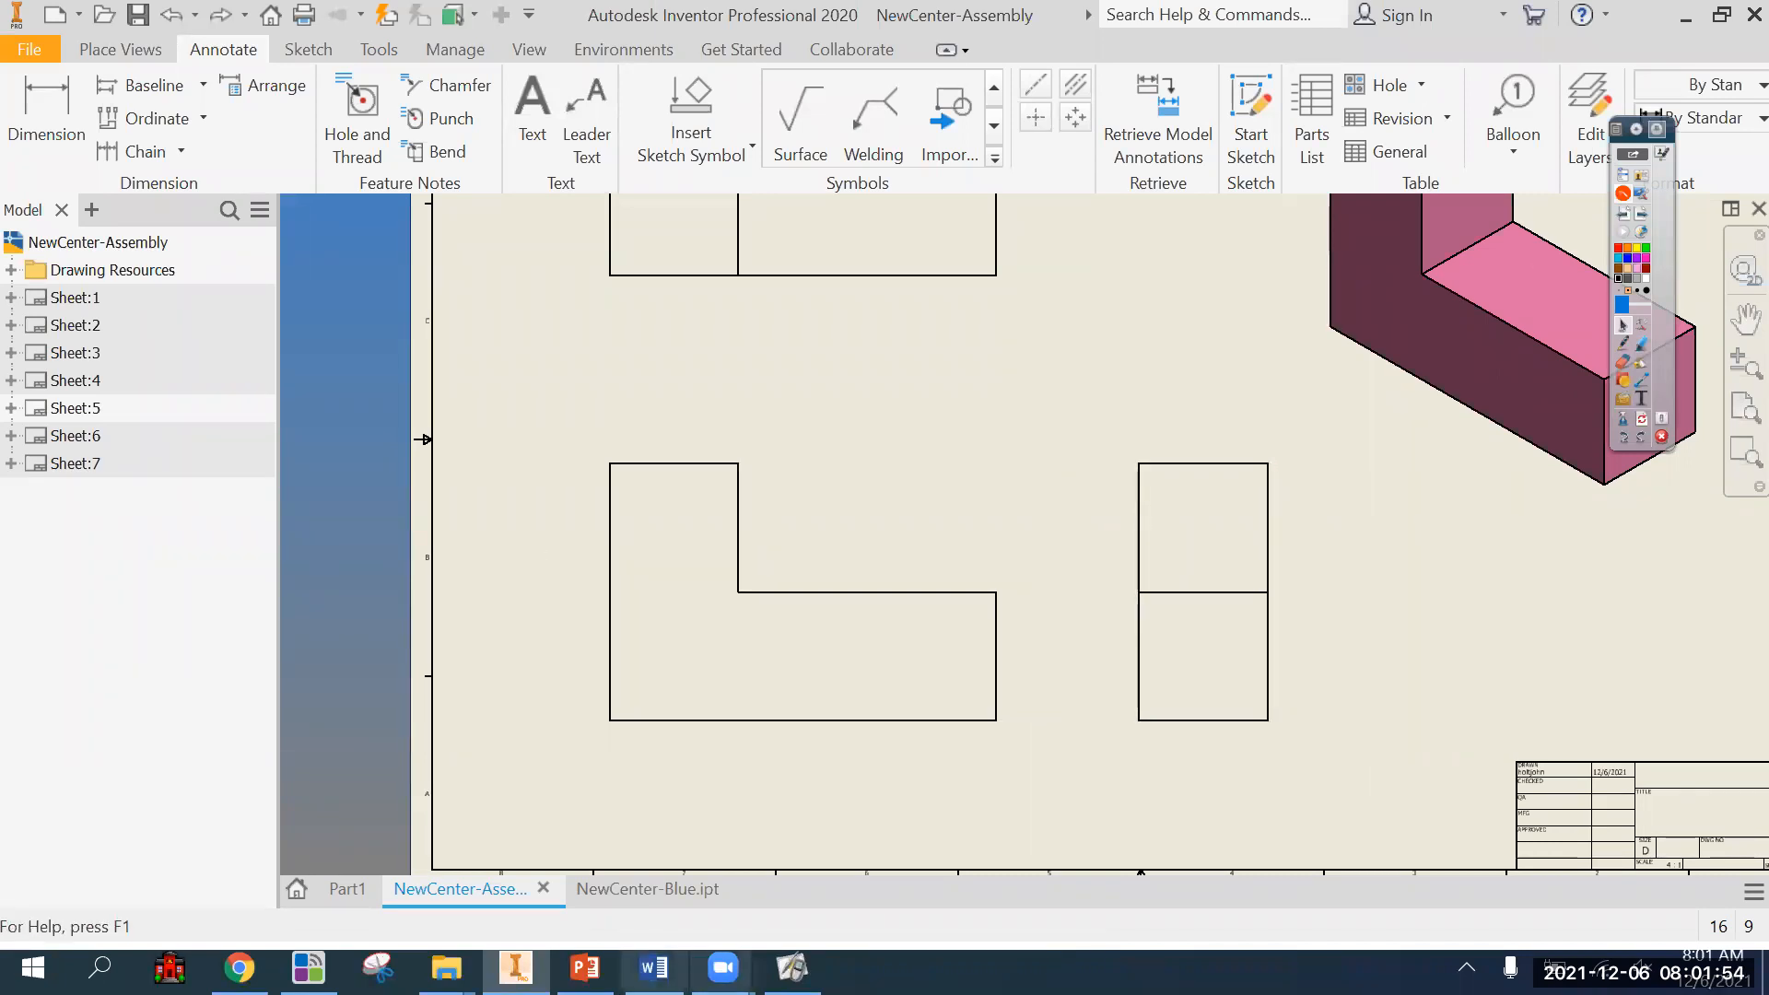
# Switch to the Word document to review the list of dimensioning sins, and return to the drawing in Inventor.
pyautogui.hotkey('alt', 'Tab')
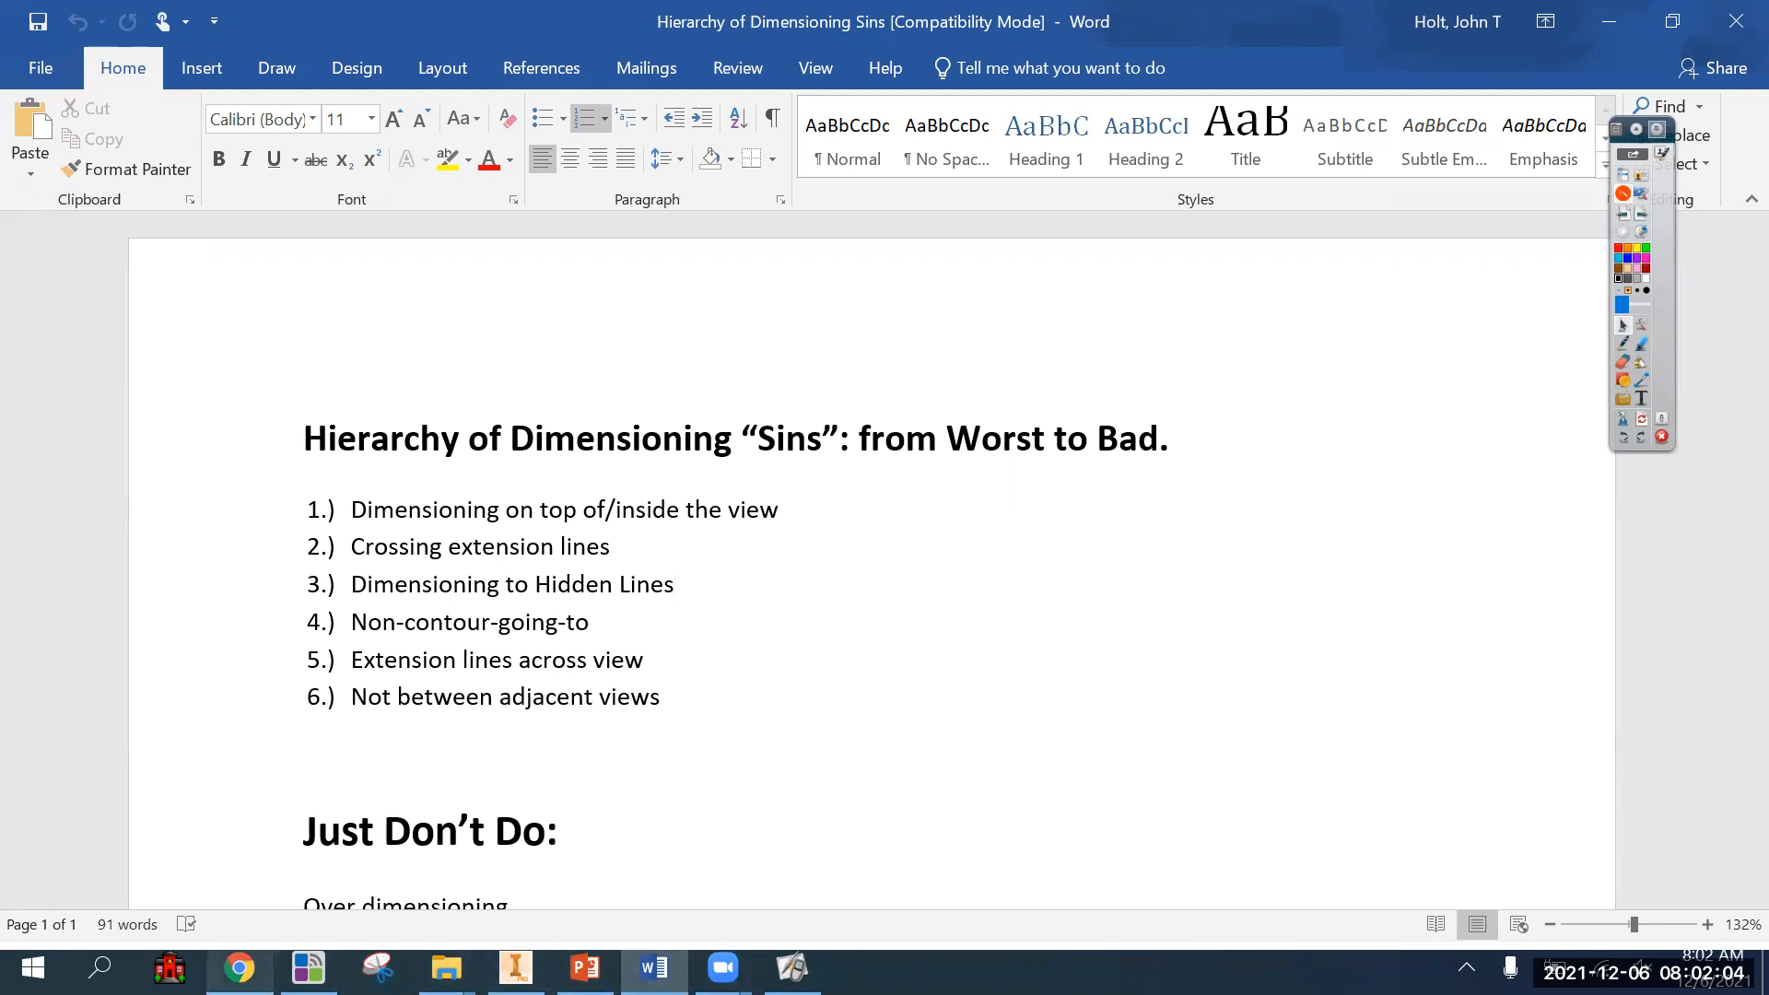
pyautogui.moveTo(239, 968)
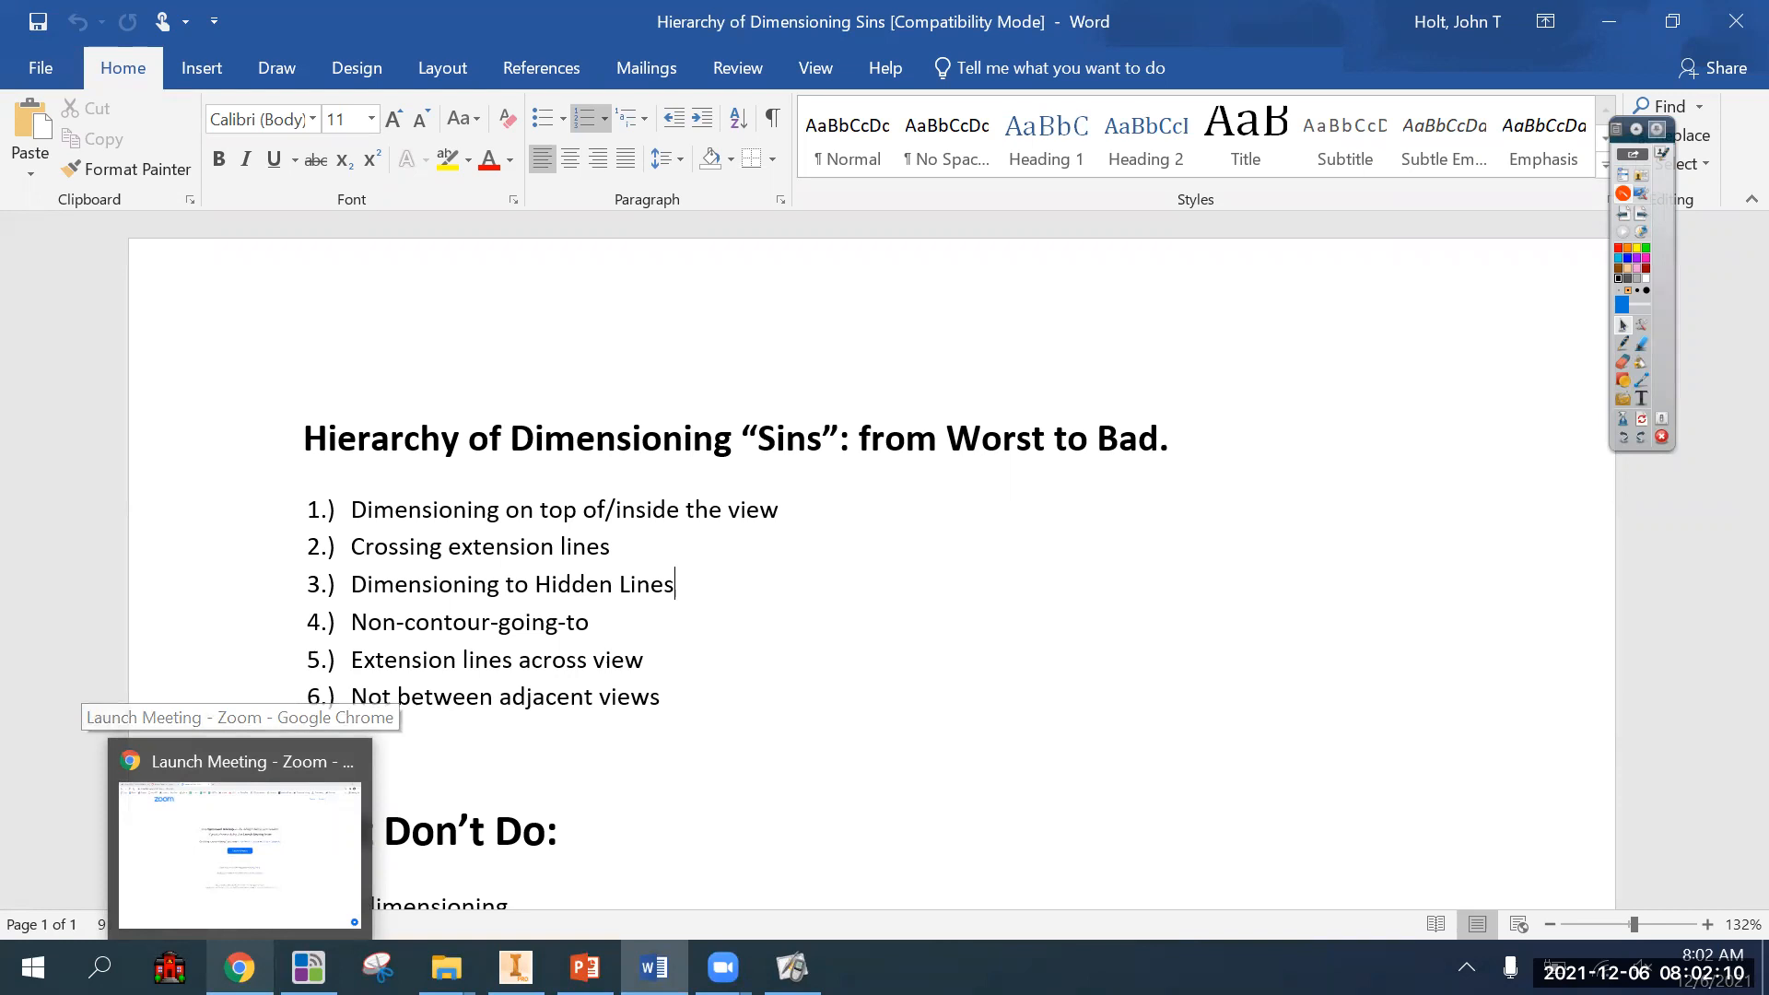
pyautogui.click(516, 967)
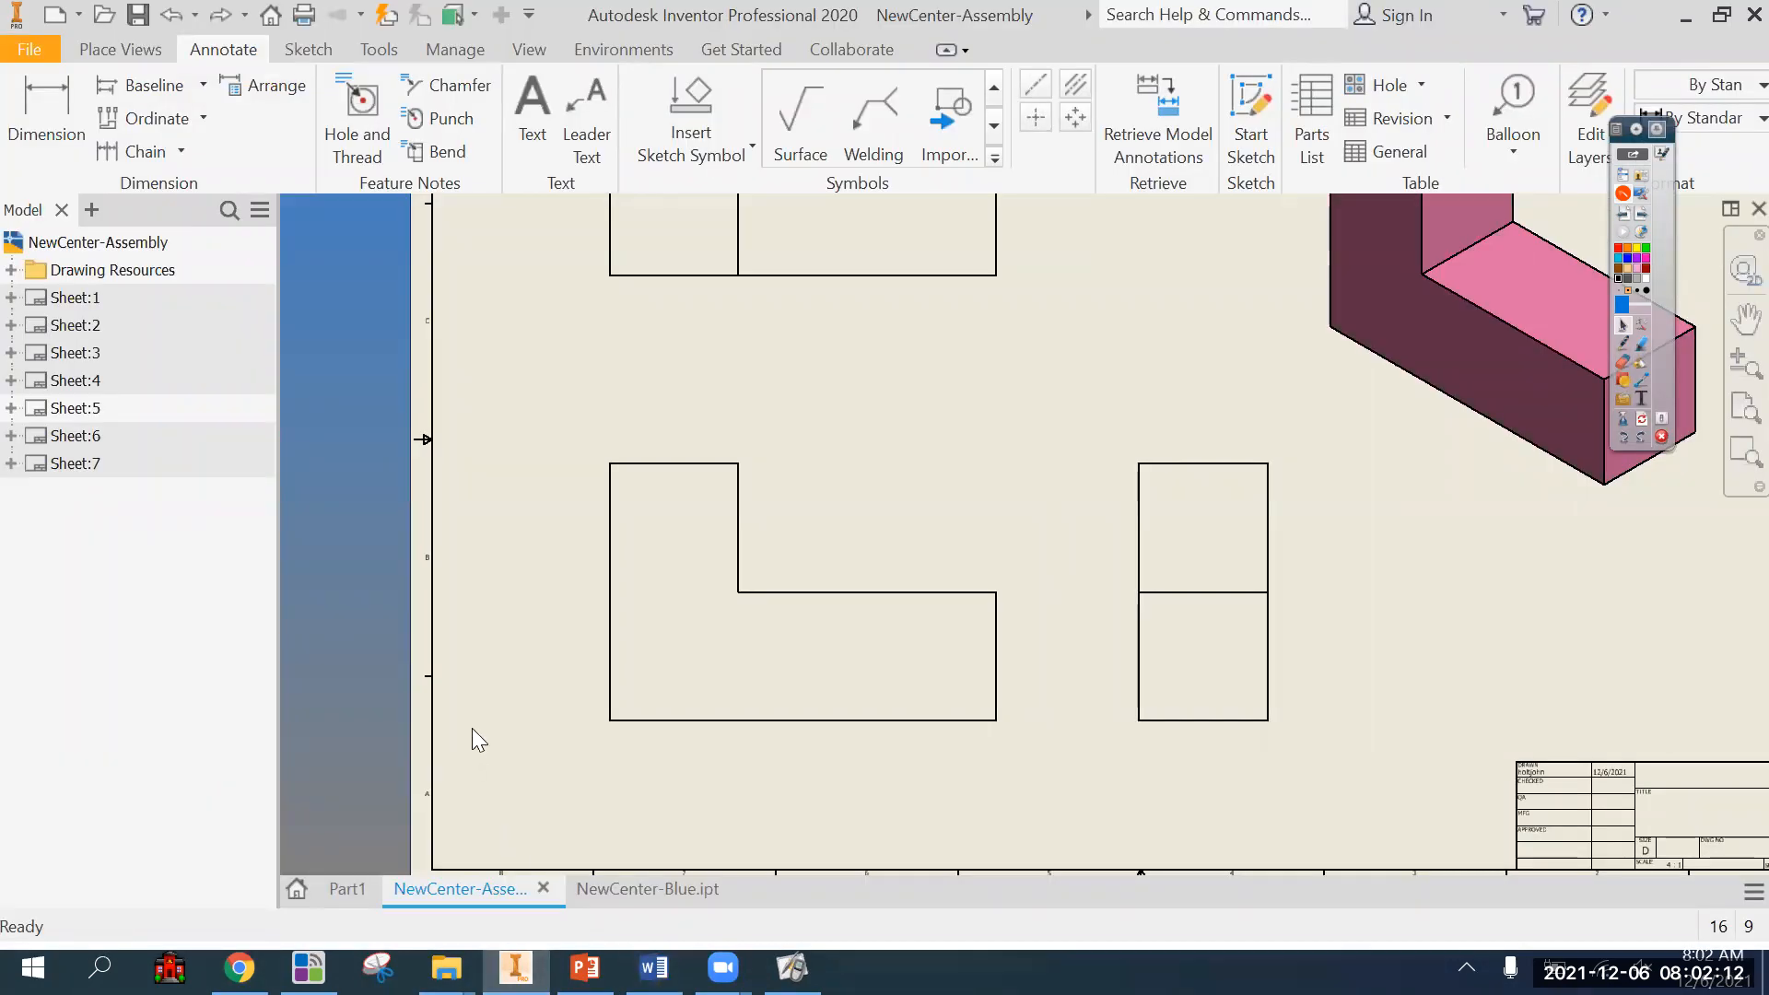
# Activate Sheet:7 with the blue part's views and add a new sheet to the drawing.
pyautogui.scroll(-5, 473, 735)
pyautogui.click(78, 465)
pyautogui.doubleClick(80, 465)
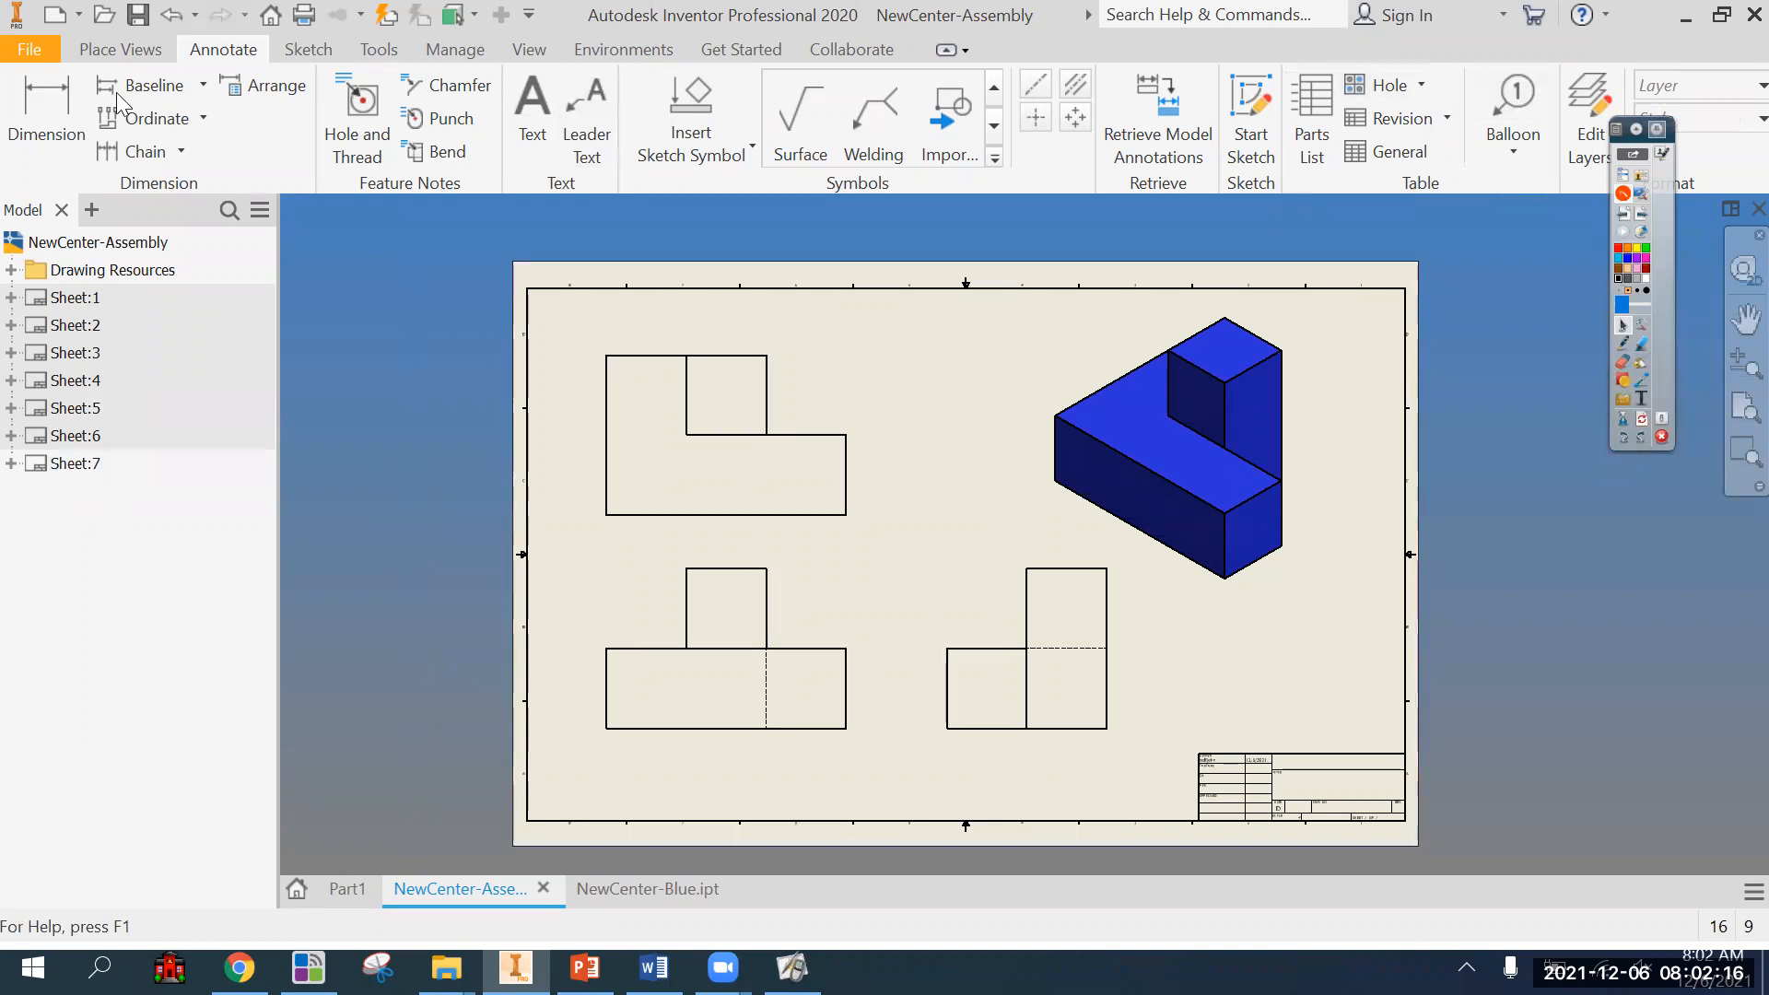
pyautogui.click(120, 49)
pyautogui.click(1100, 94)
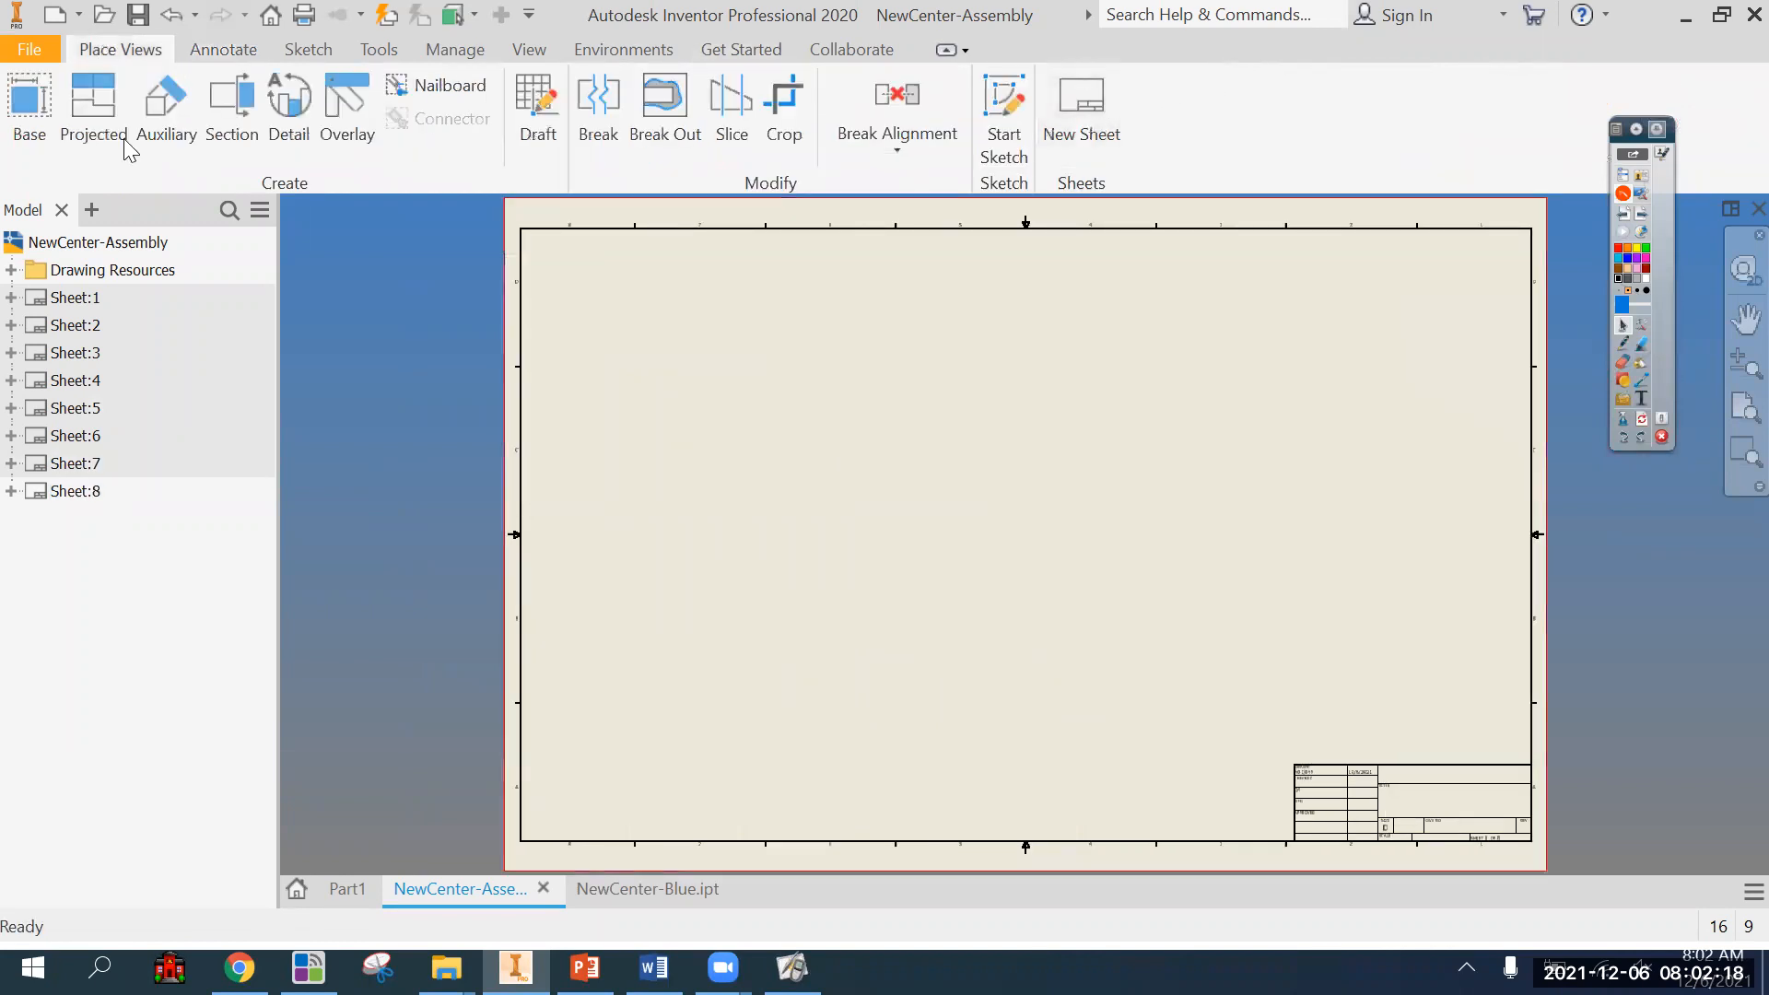
# Start a base view on the new sheet and browse for its model among Assembly Files (*.iam).
pyautogui.click(29, 99)
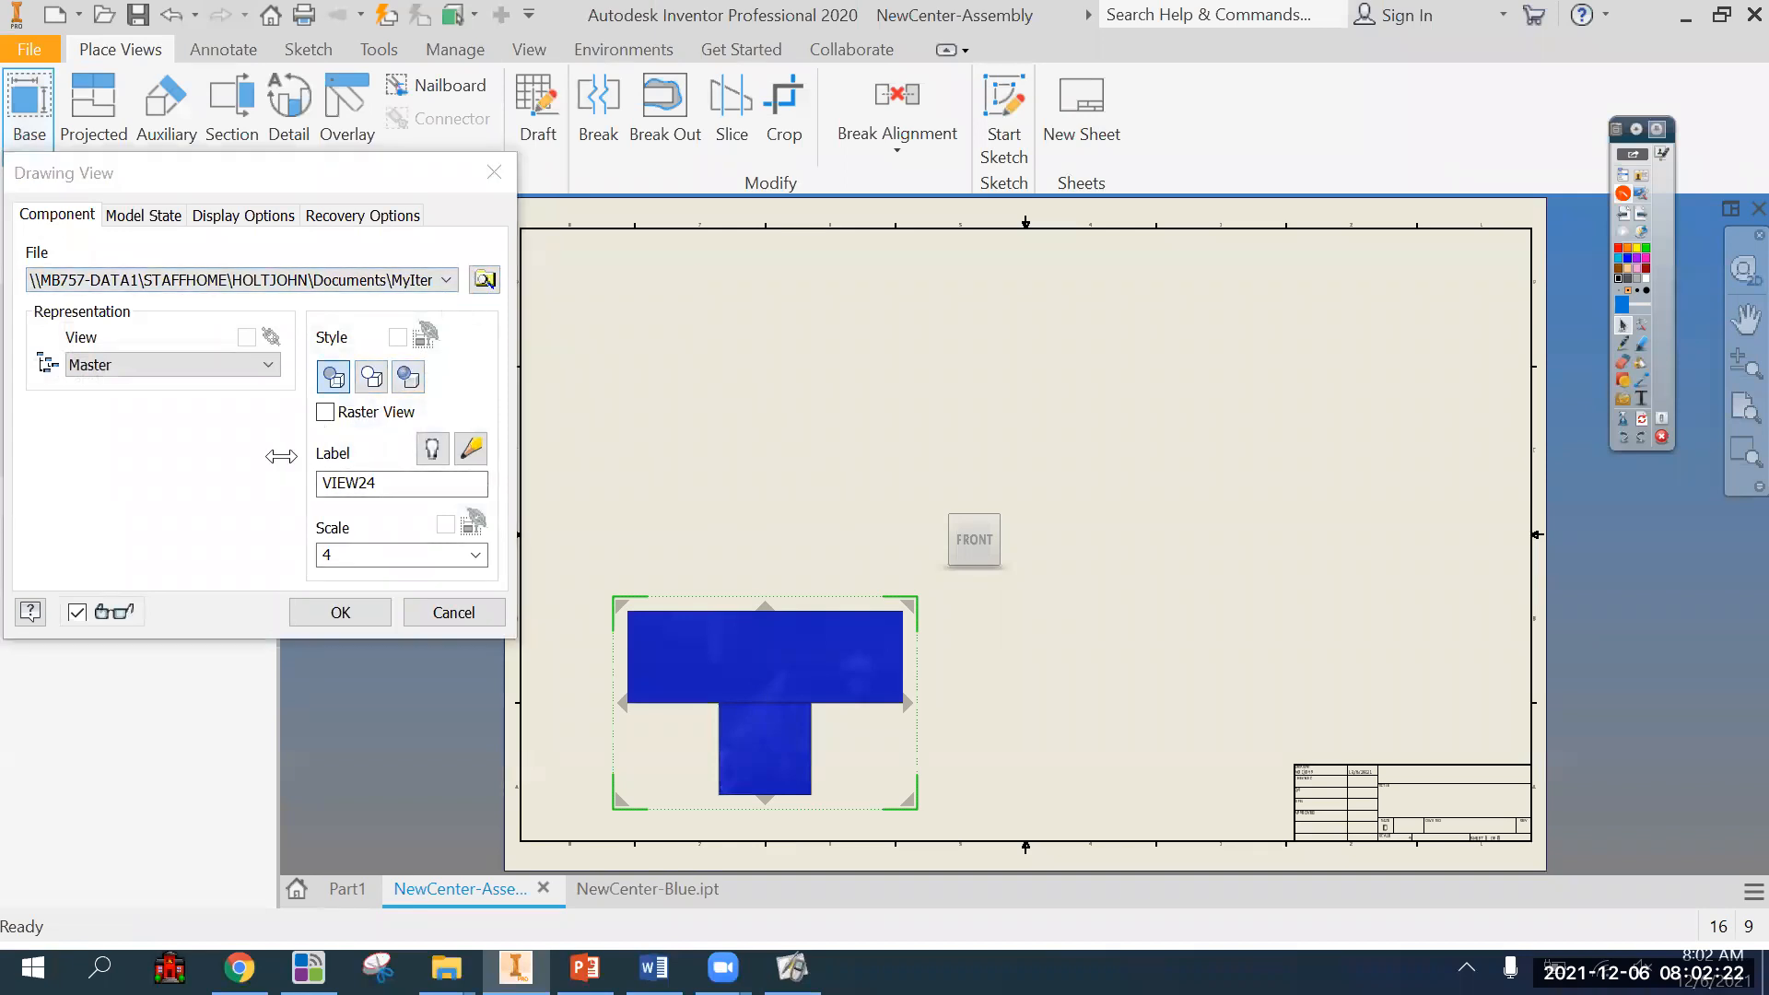
pyautogui.click(485, 279)
pyautogui.scroll(-3, 712, 493)
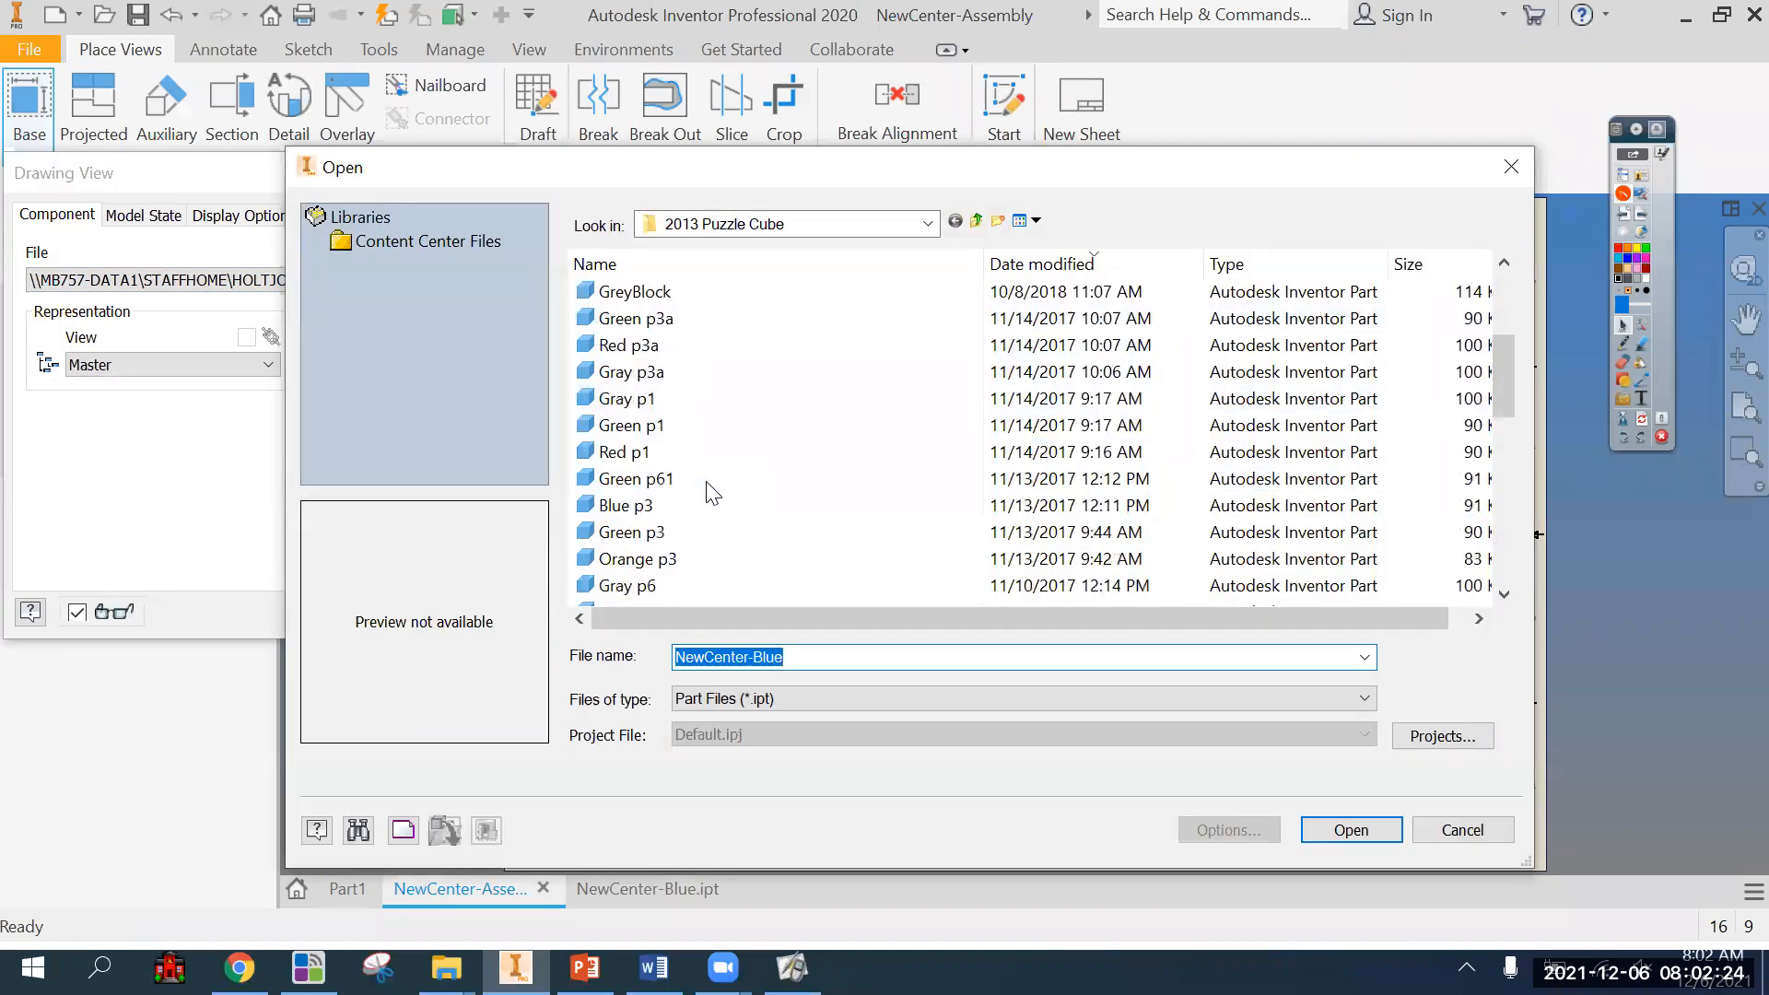
pyautogui.click(781, 699)
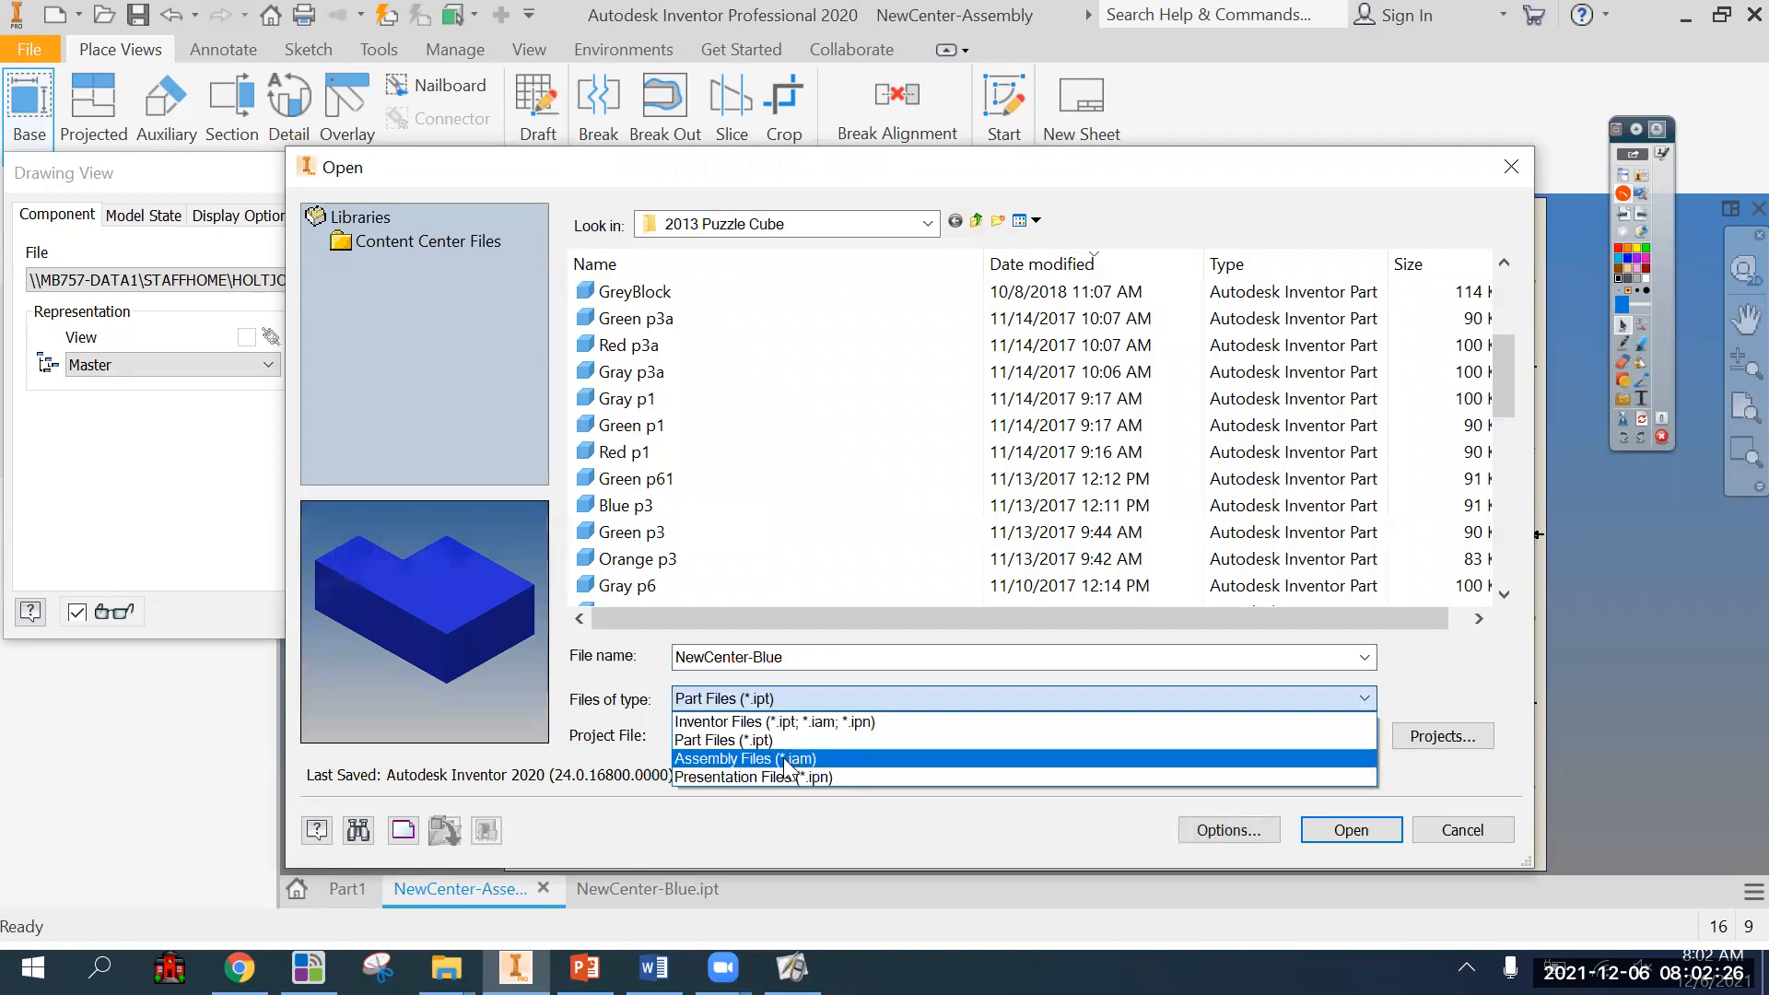
pyautogui.click(785, 759)
# Load Blue Block Assembly as the base view's model and place its front view in the lower-left area of the sheet.
pyautogui.click(742, 533)
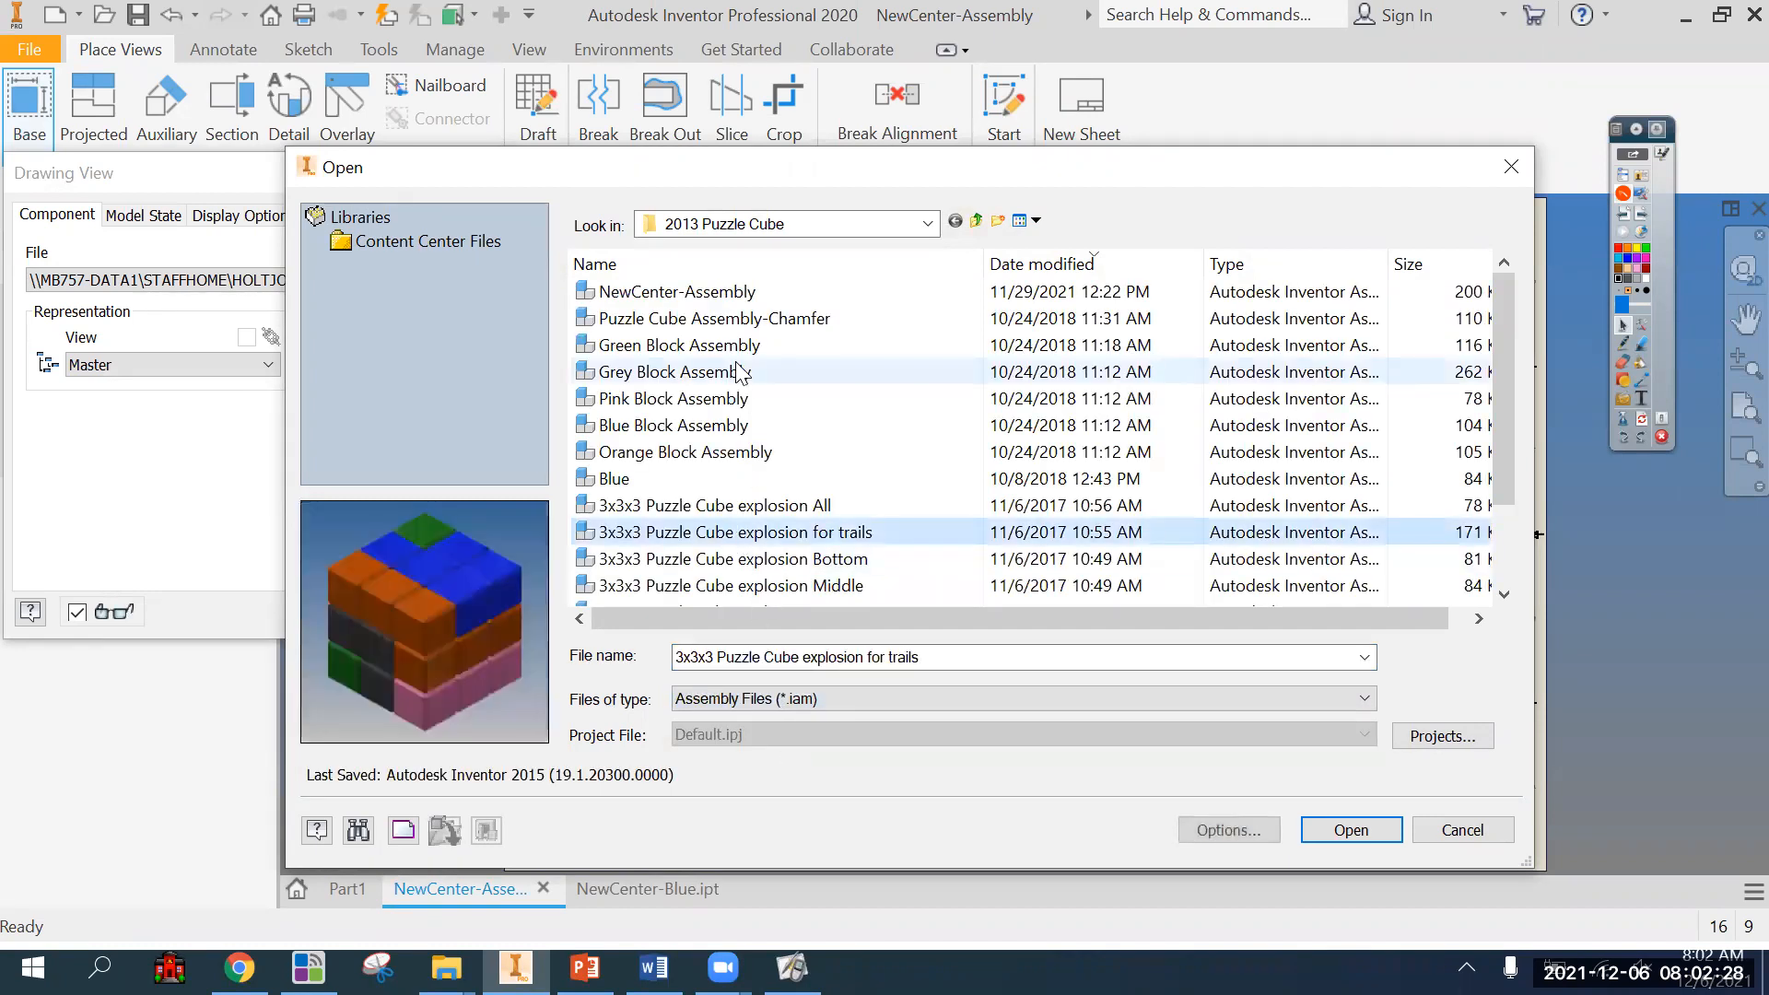
pyautogui.click(742, 370)
pyautogui.click(745, 346)
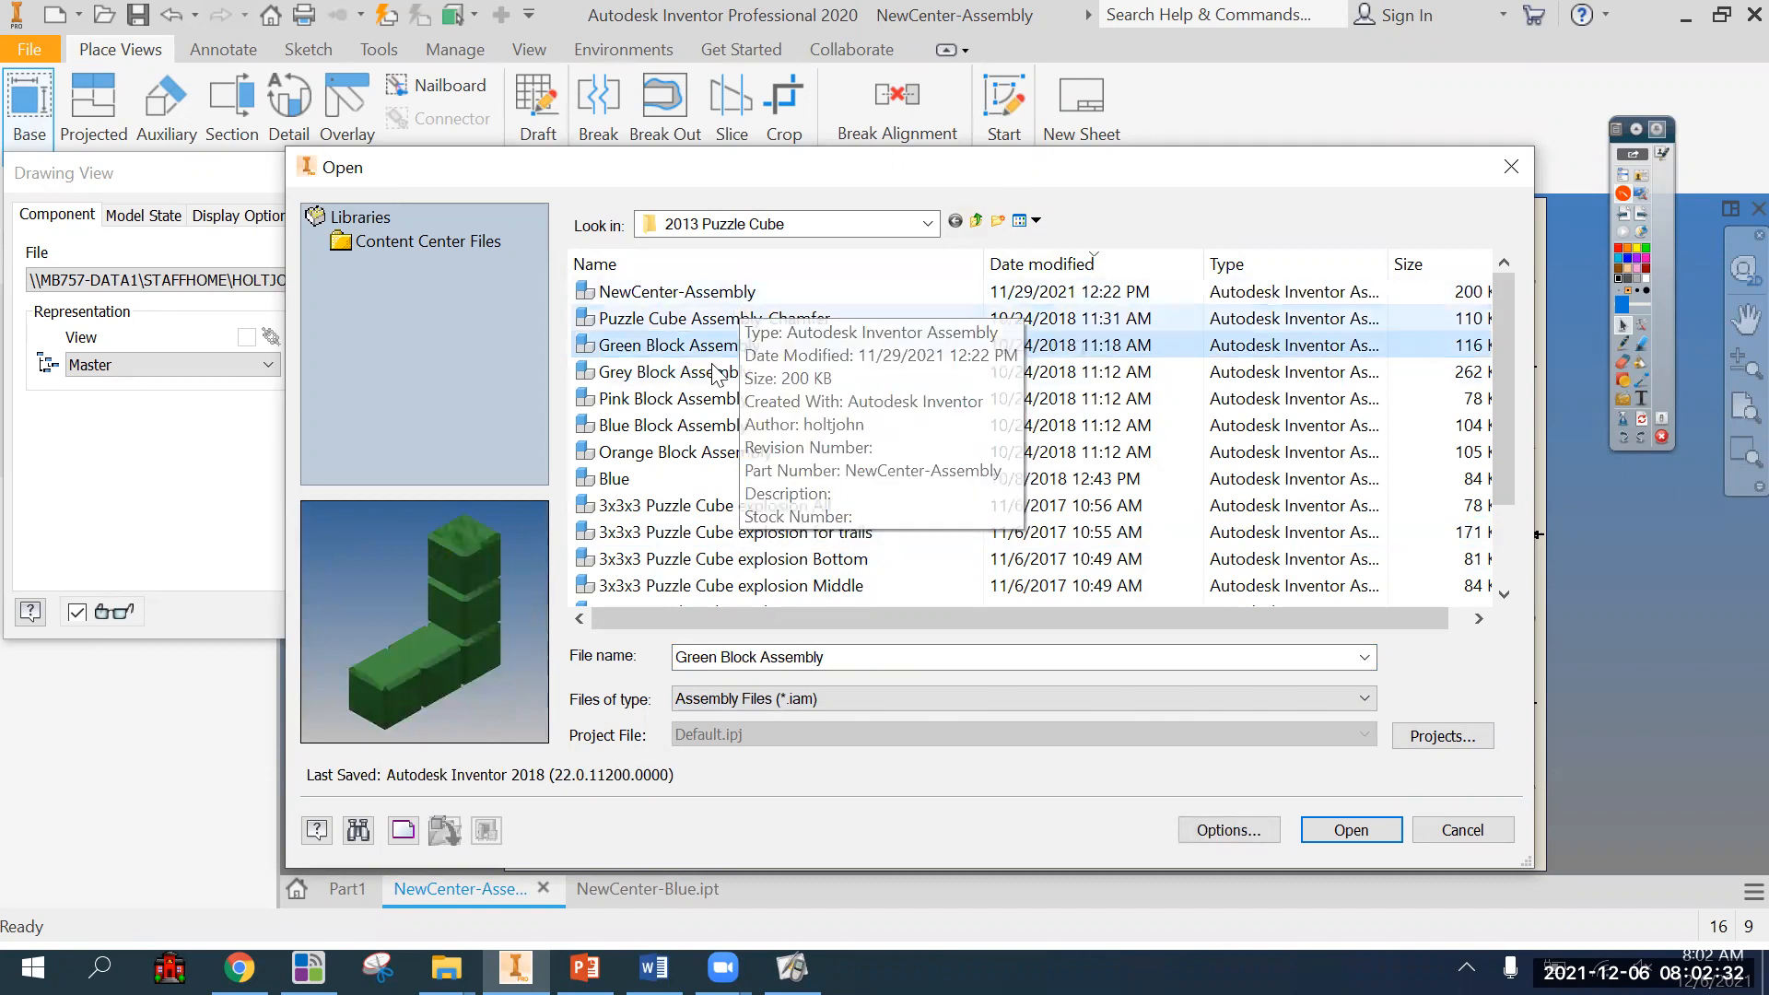
pyautogui.click(765, 426)
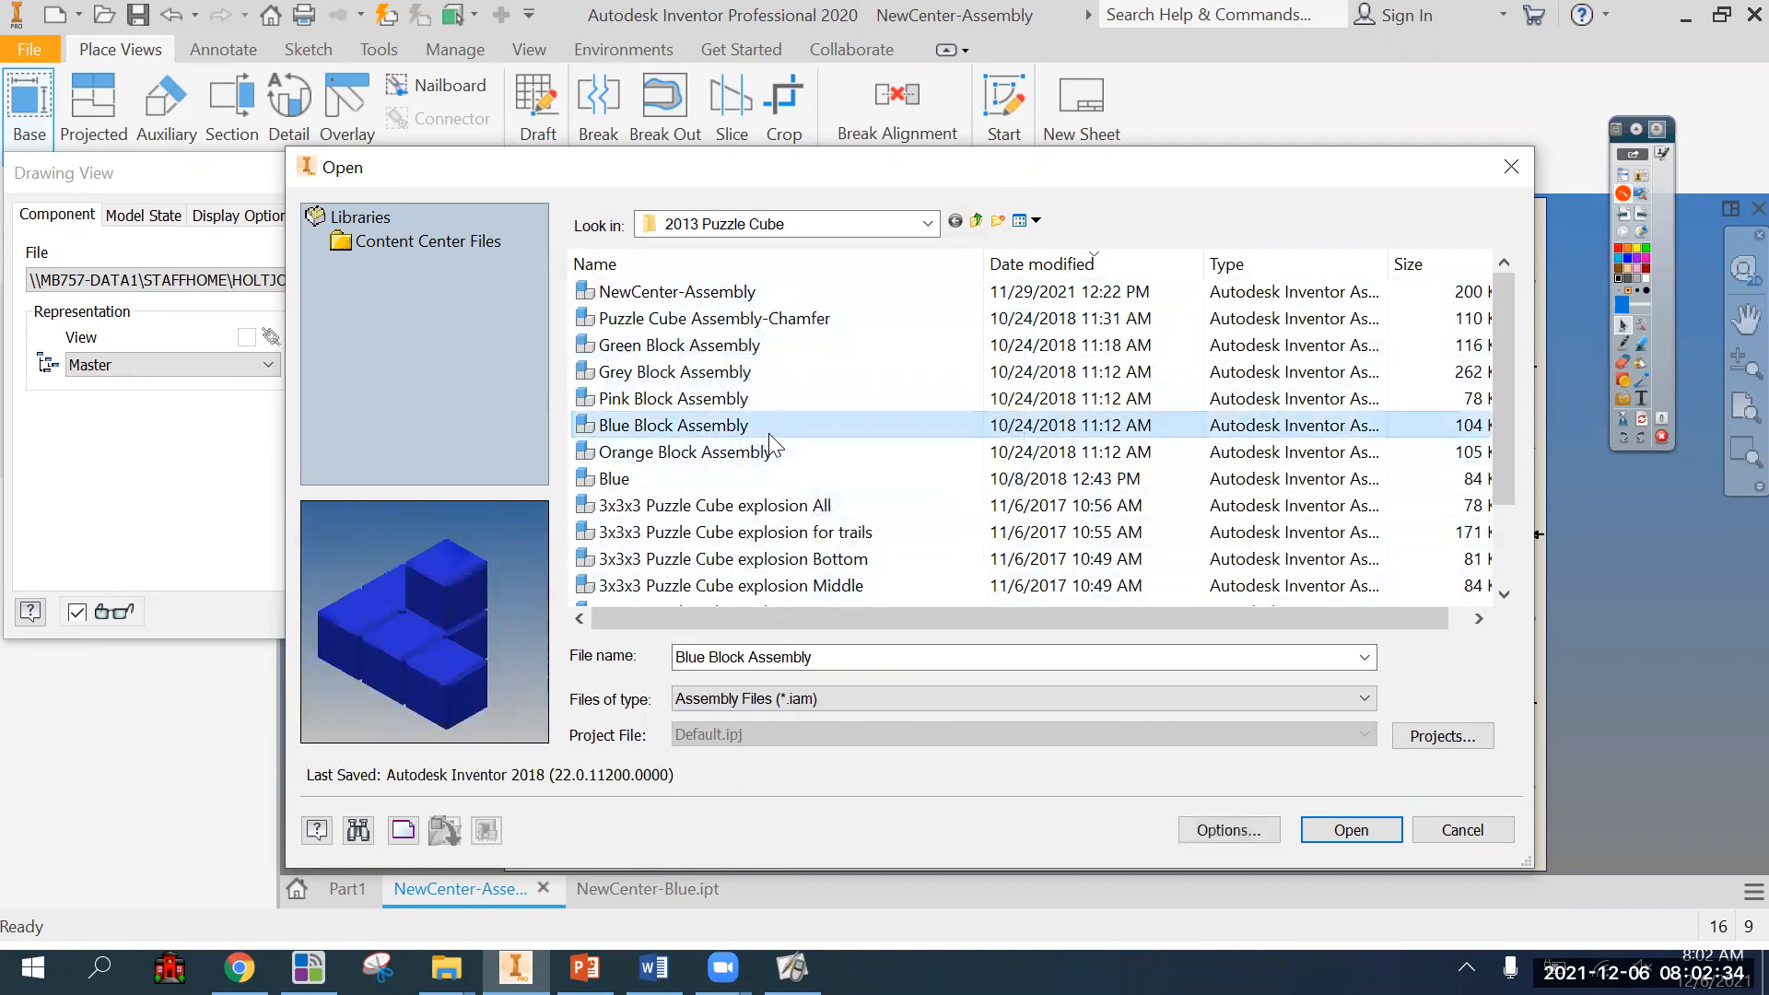
pyautogui.click(1347, 830)
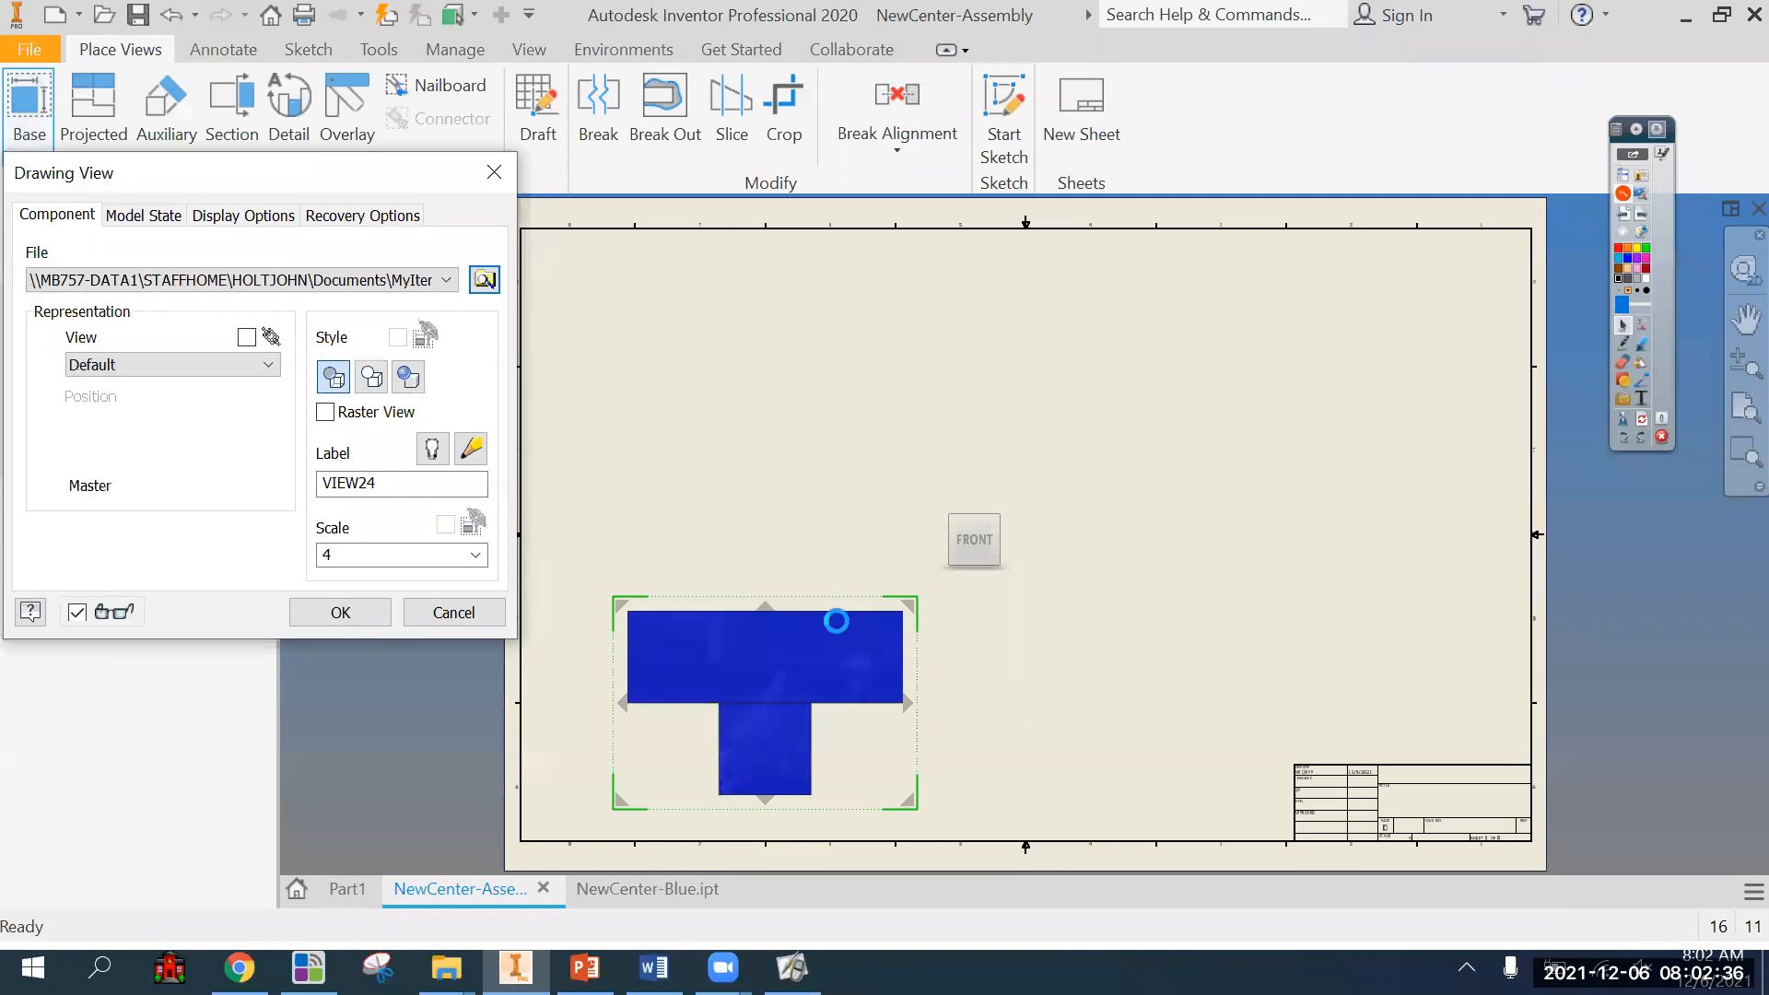
pyautogui.moveTo(840, 644); pyautogui.dragTo(847, 591)
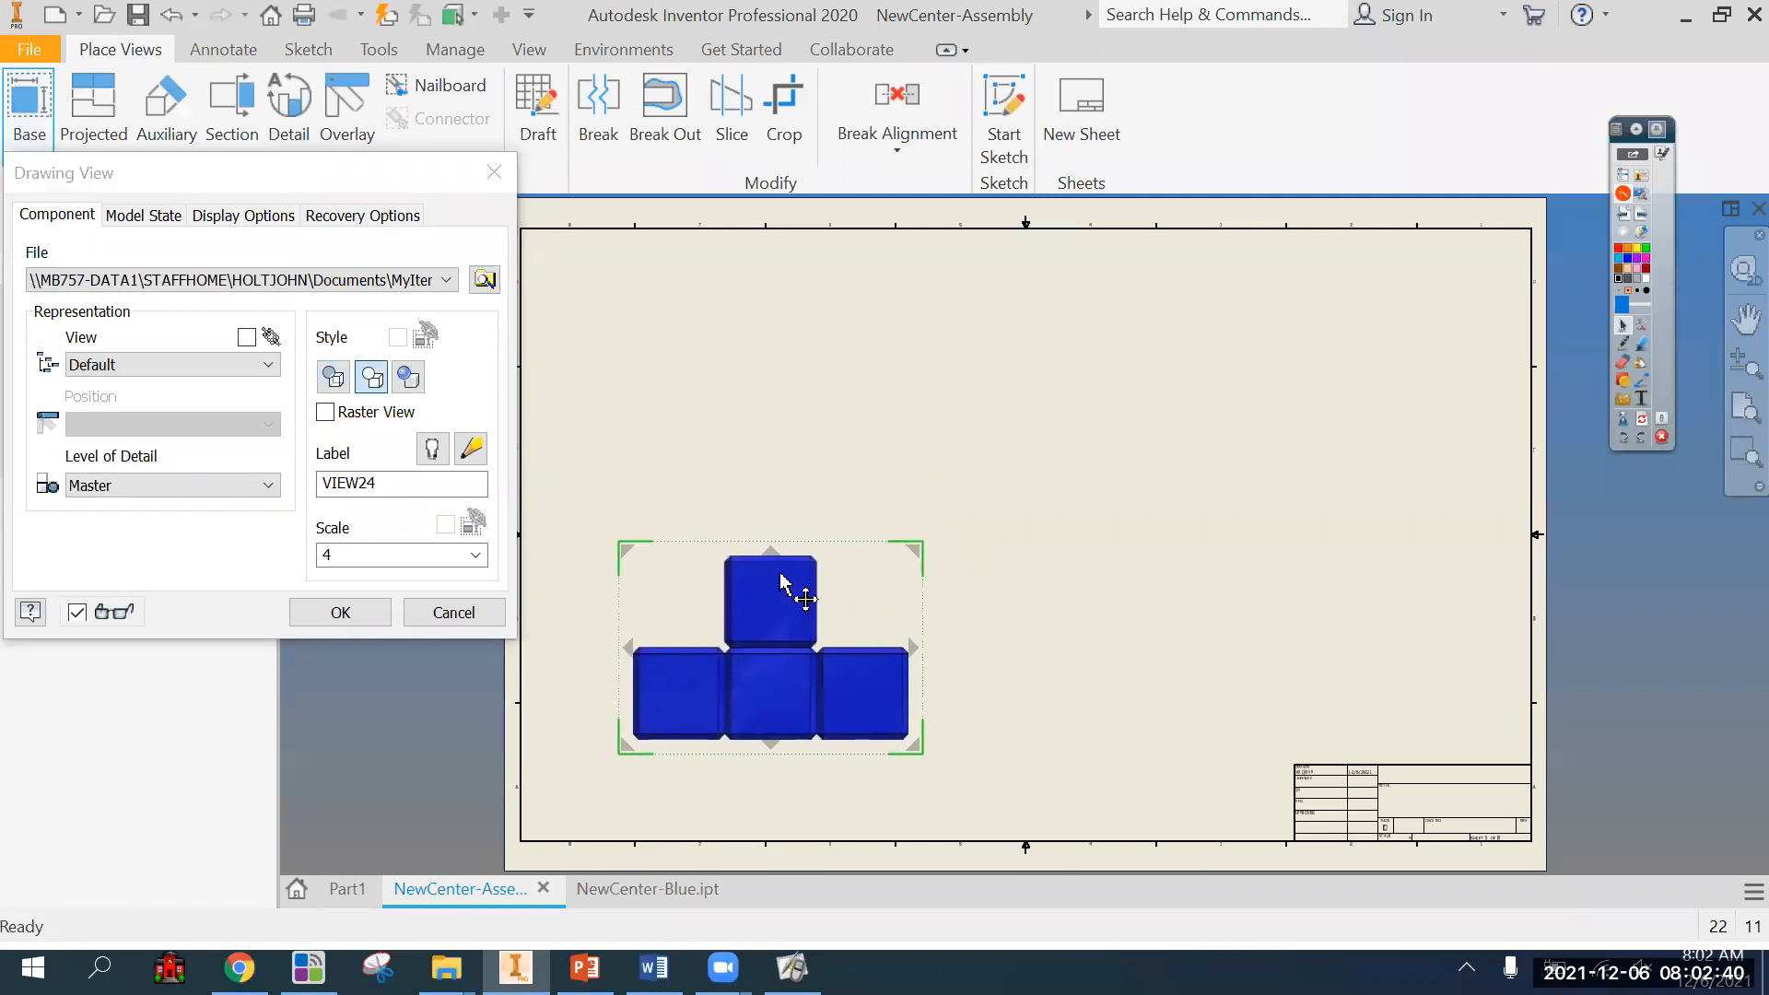
pyautogui.click(330, 619)
# Project top, right-side and isometric views from the Blue Block Assembly's front view and create them.
pyautogui.click(93, 111)
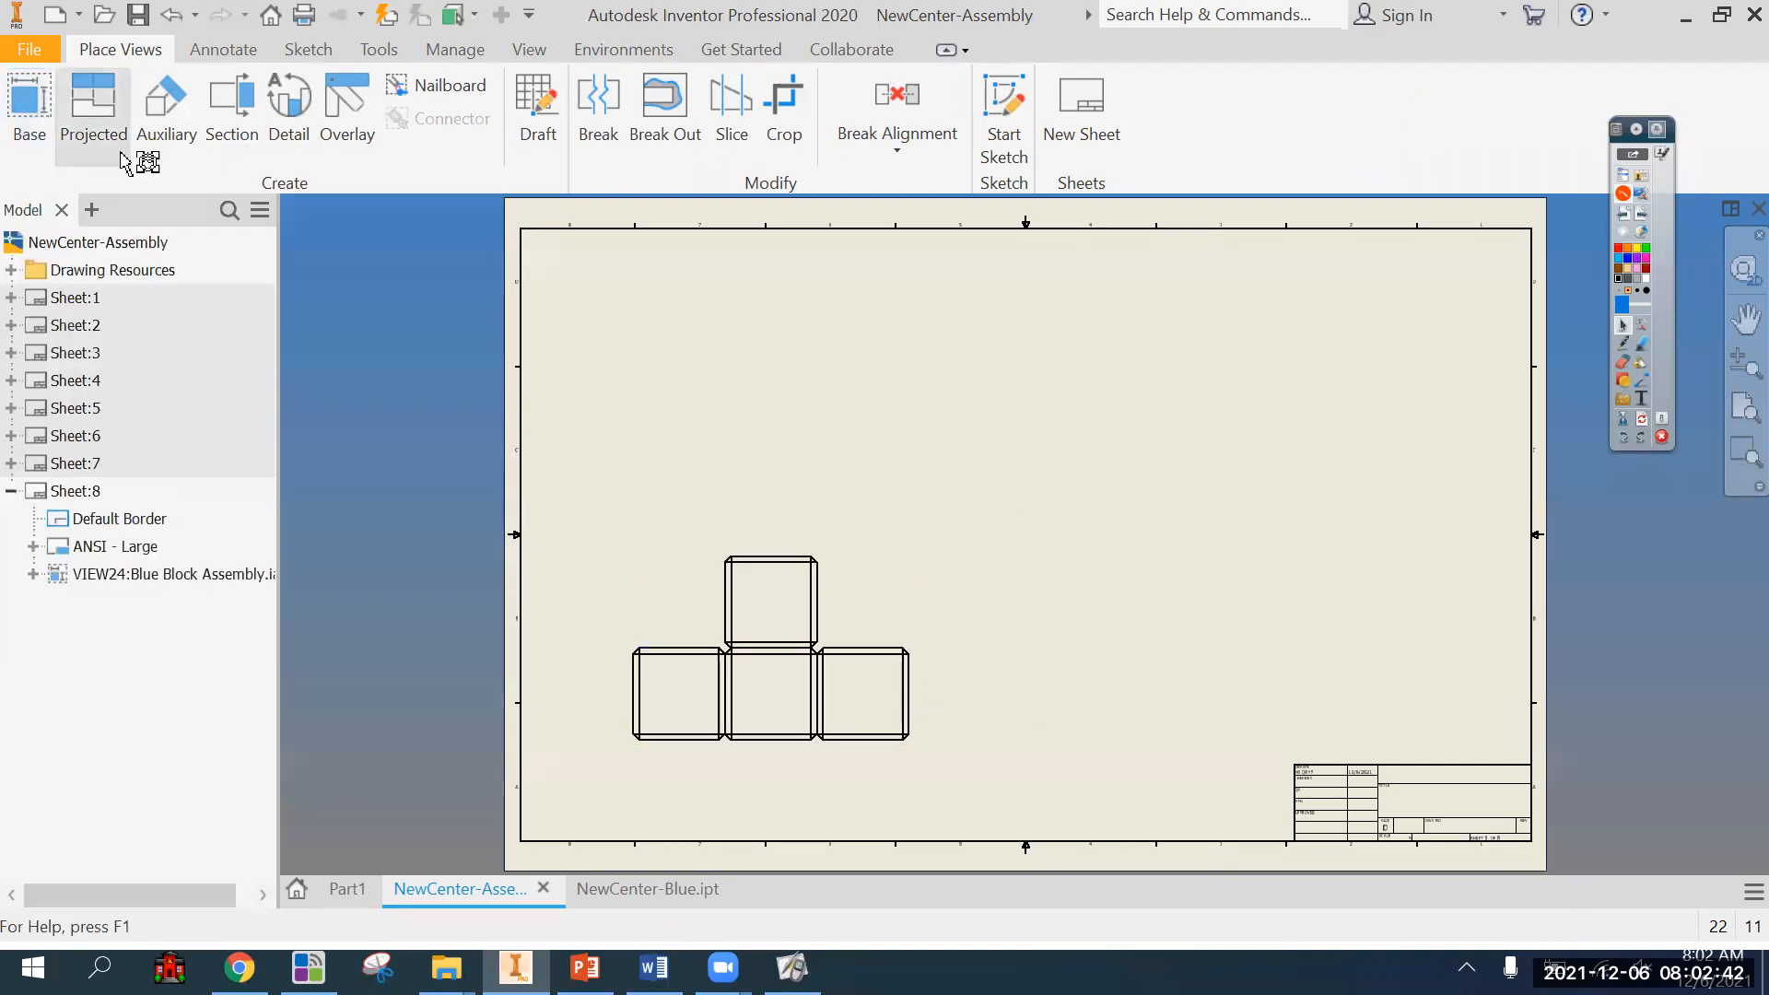
pyautogui.click(699, 632)
pyautogui.click(698, 398)
pyautogui.click(1079, 687)
pyautogui.click(1281, 416)
pyautogui.rightClick(1281, 416)
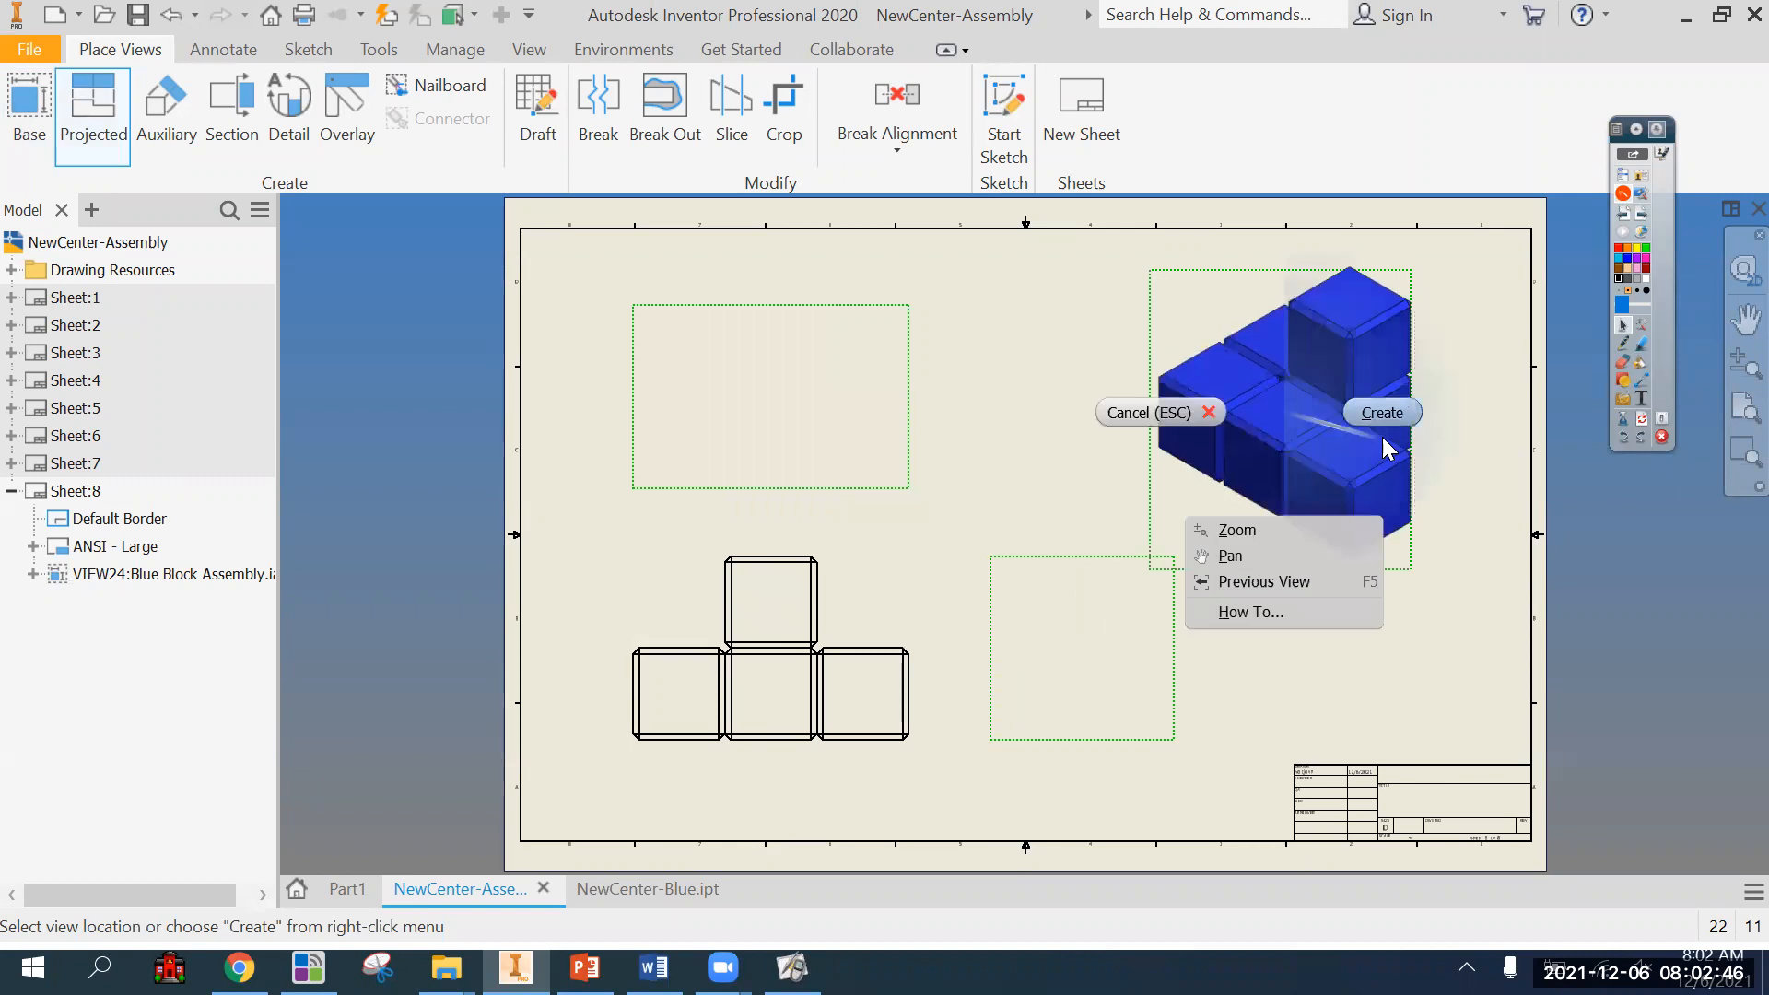
pyautogui.click(1379, 407)
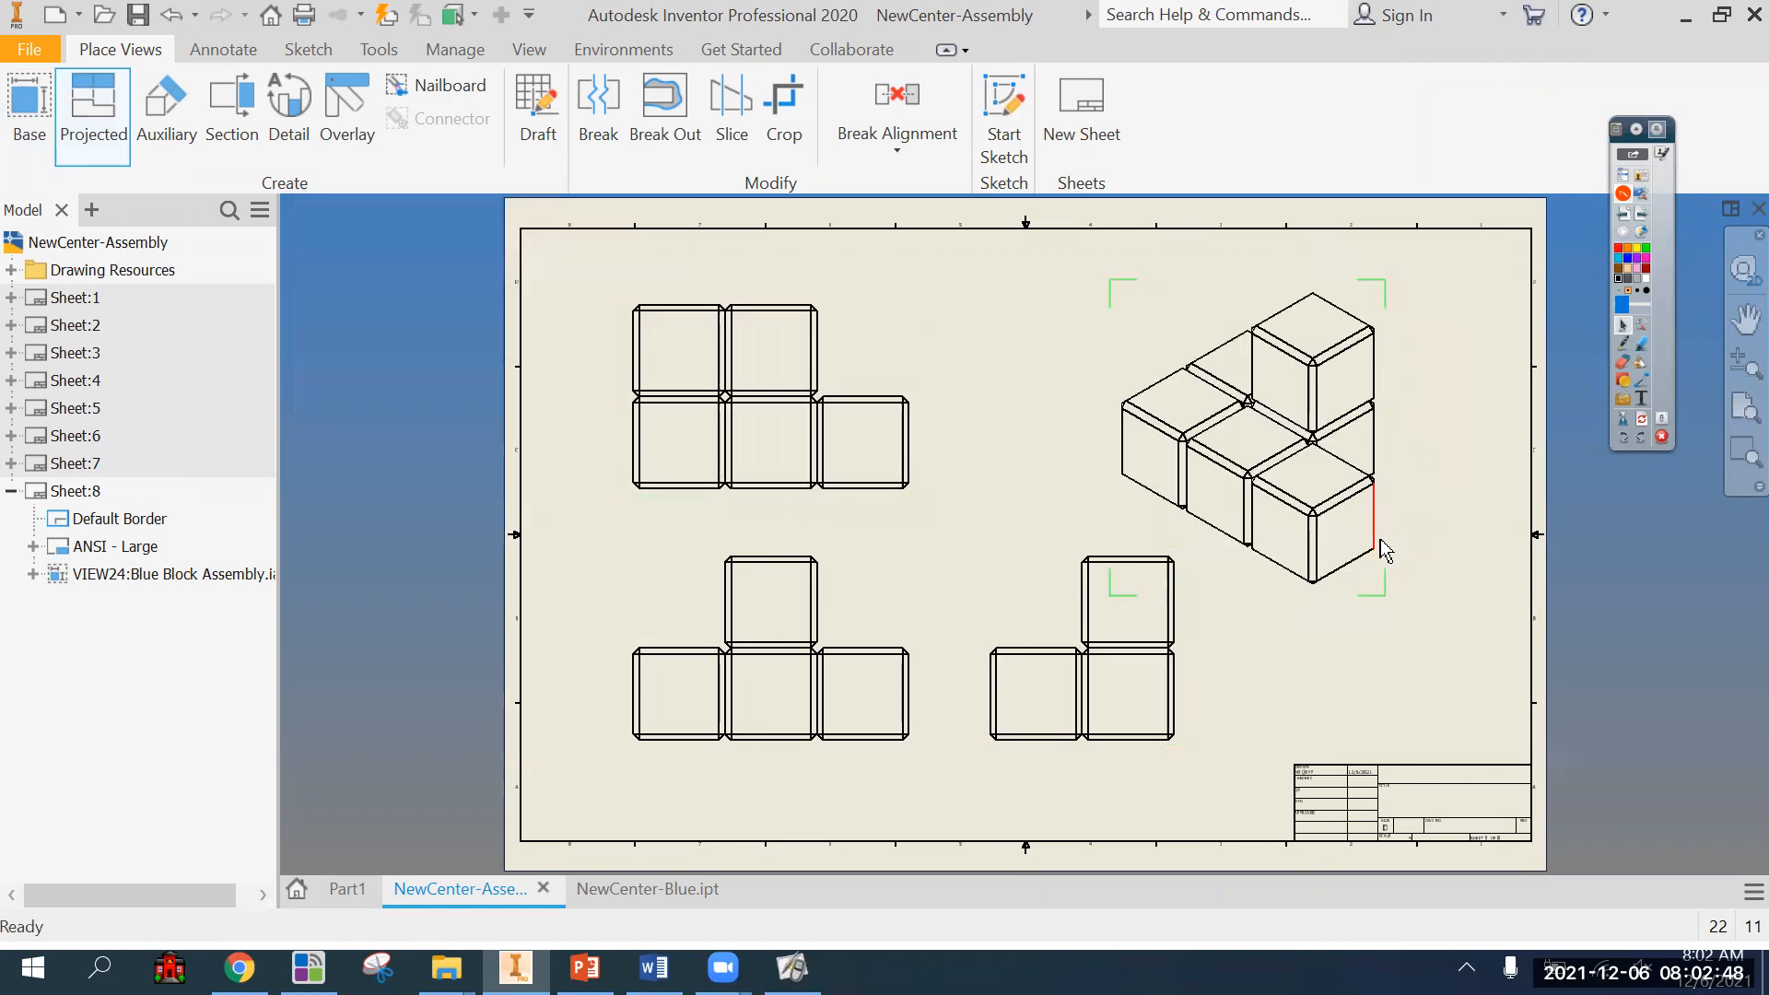
# Display the Blue Block Assembly's isometric view as shaded.
pyautogui.rightClick(1357, 589)
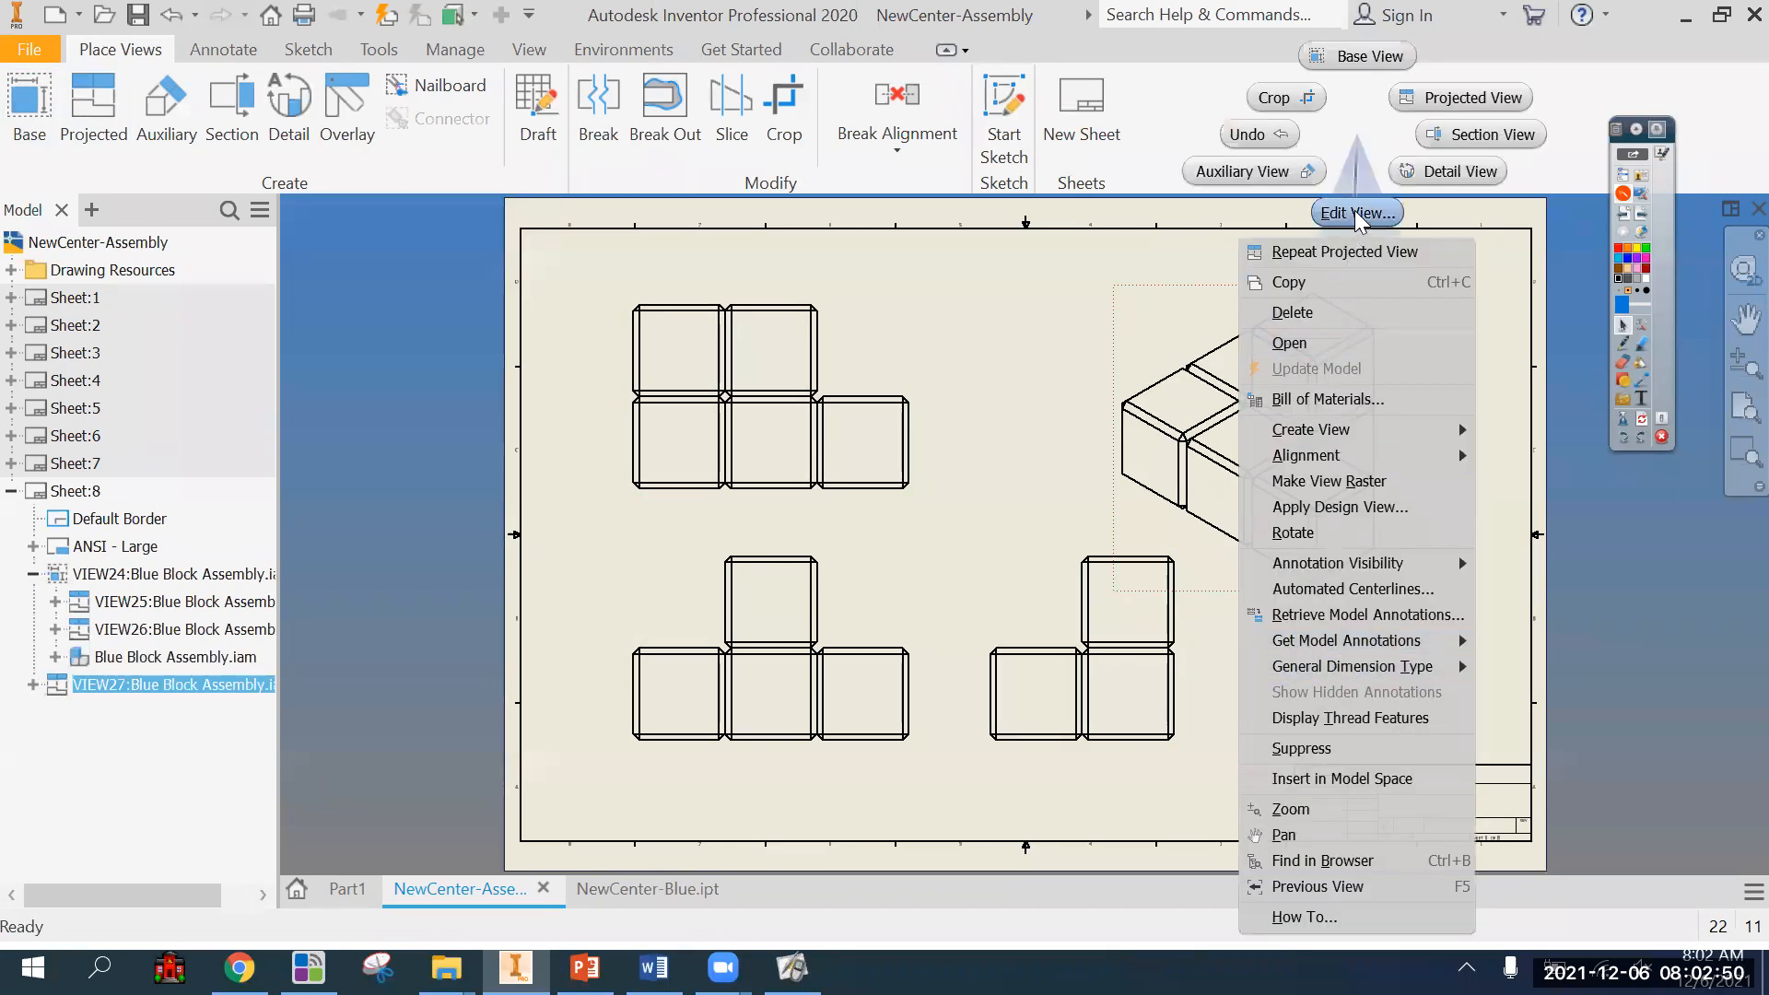
pyautogui.click(1357, 213)
pyautogui.click(408, 377)
pyautogui.press('Return')
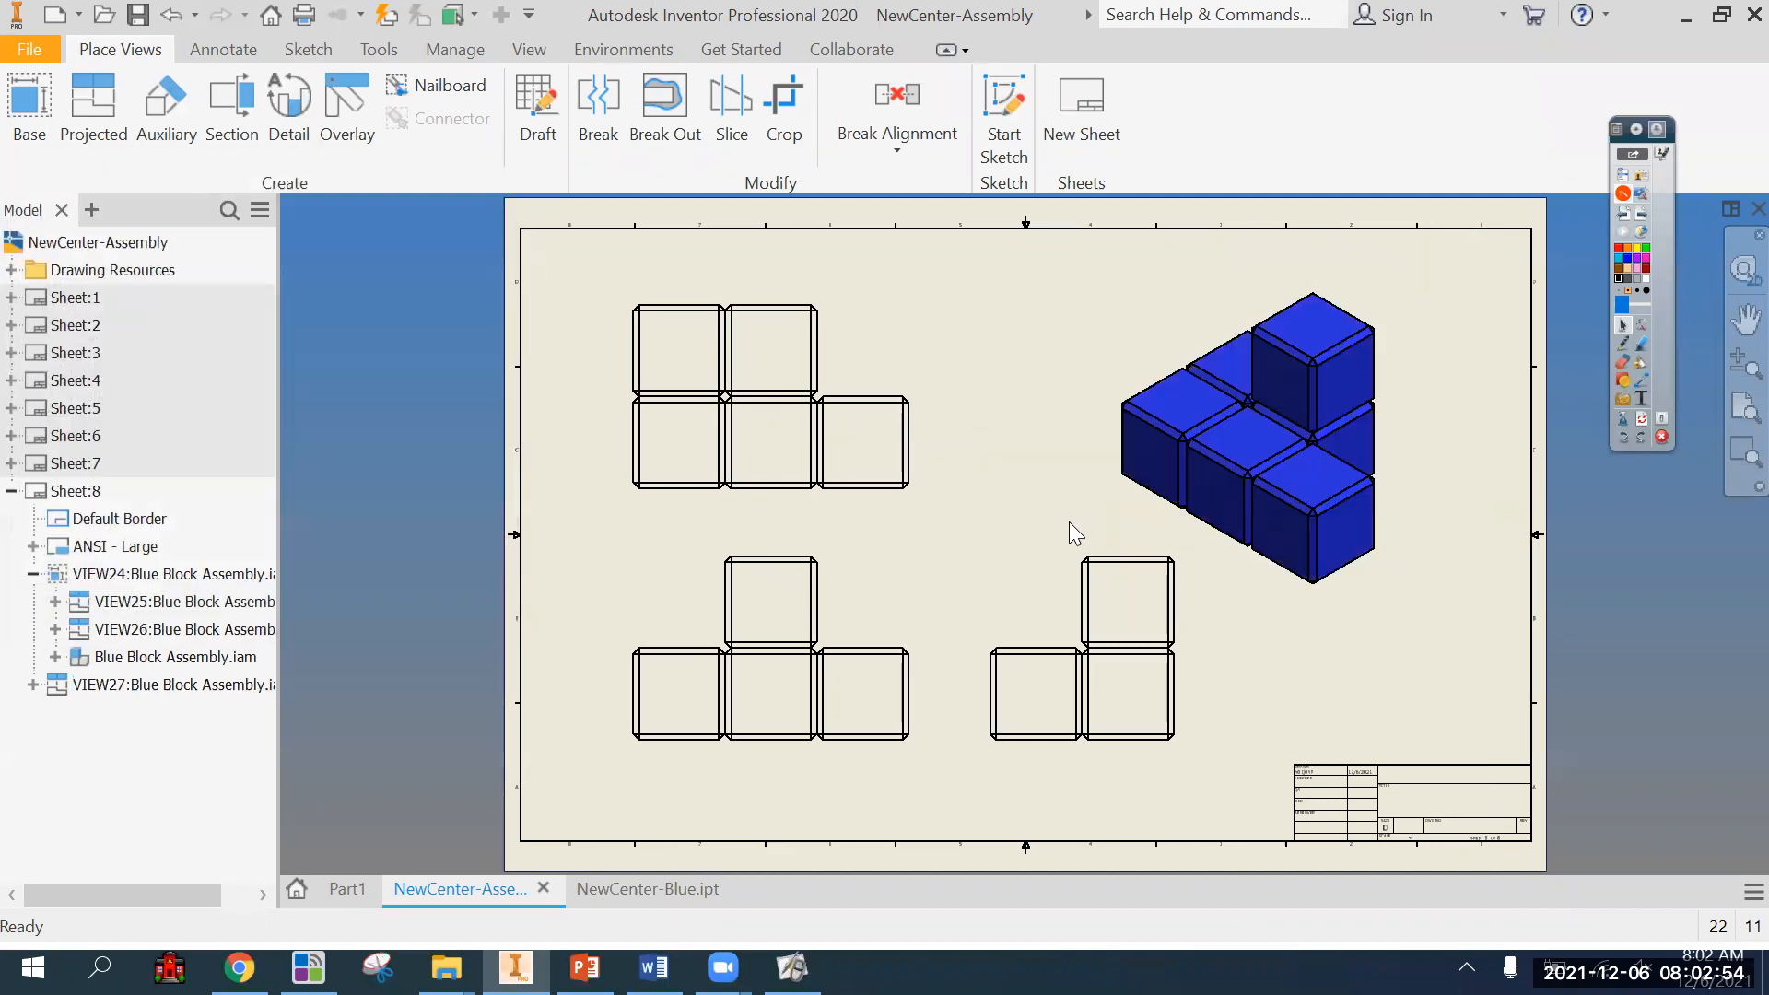
# Shift the Blue Block Assembly's front and right-side views slightly left on Sheet:8 to even out the spacing.
pyautogui.moveTo(906, 599); pyautogui.dragTo(869, 592)
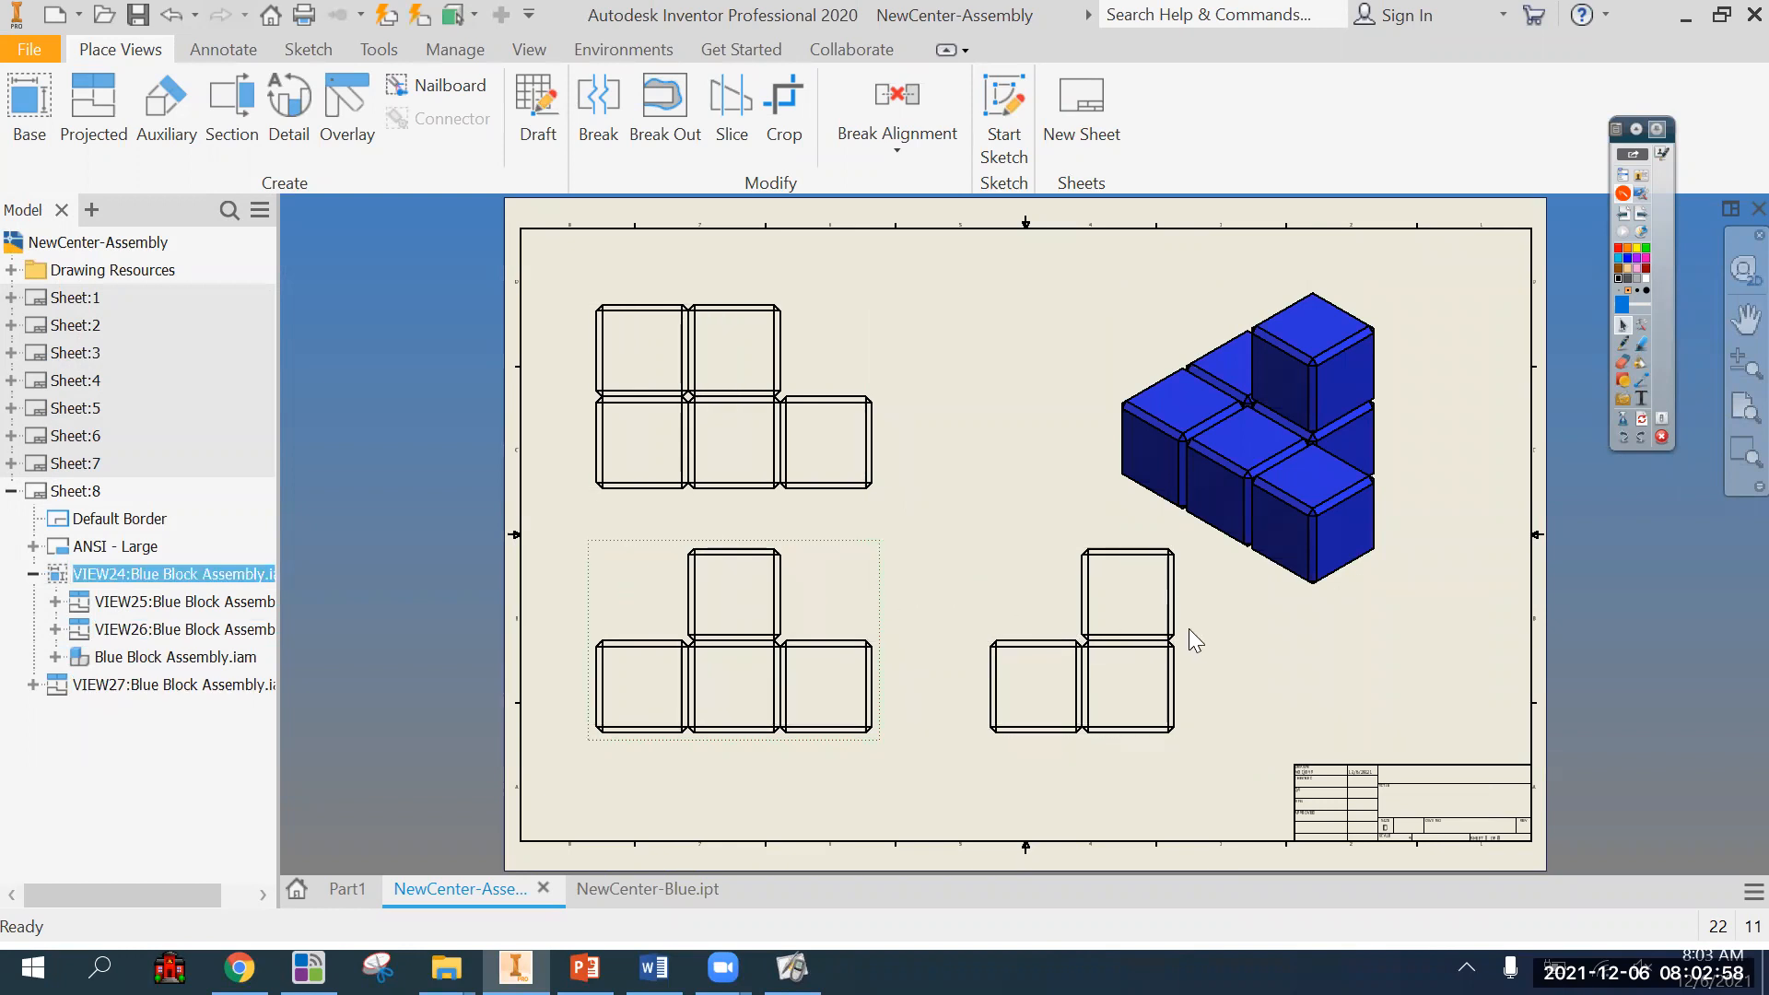
pyautogui.moveTo(1189, 630); pyautogui.dragTo(1138, 651)
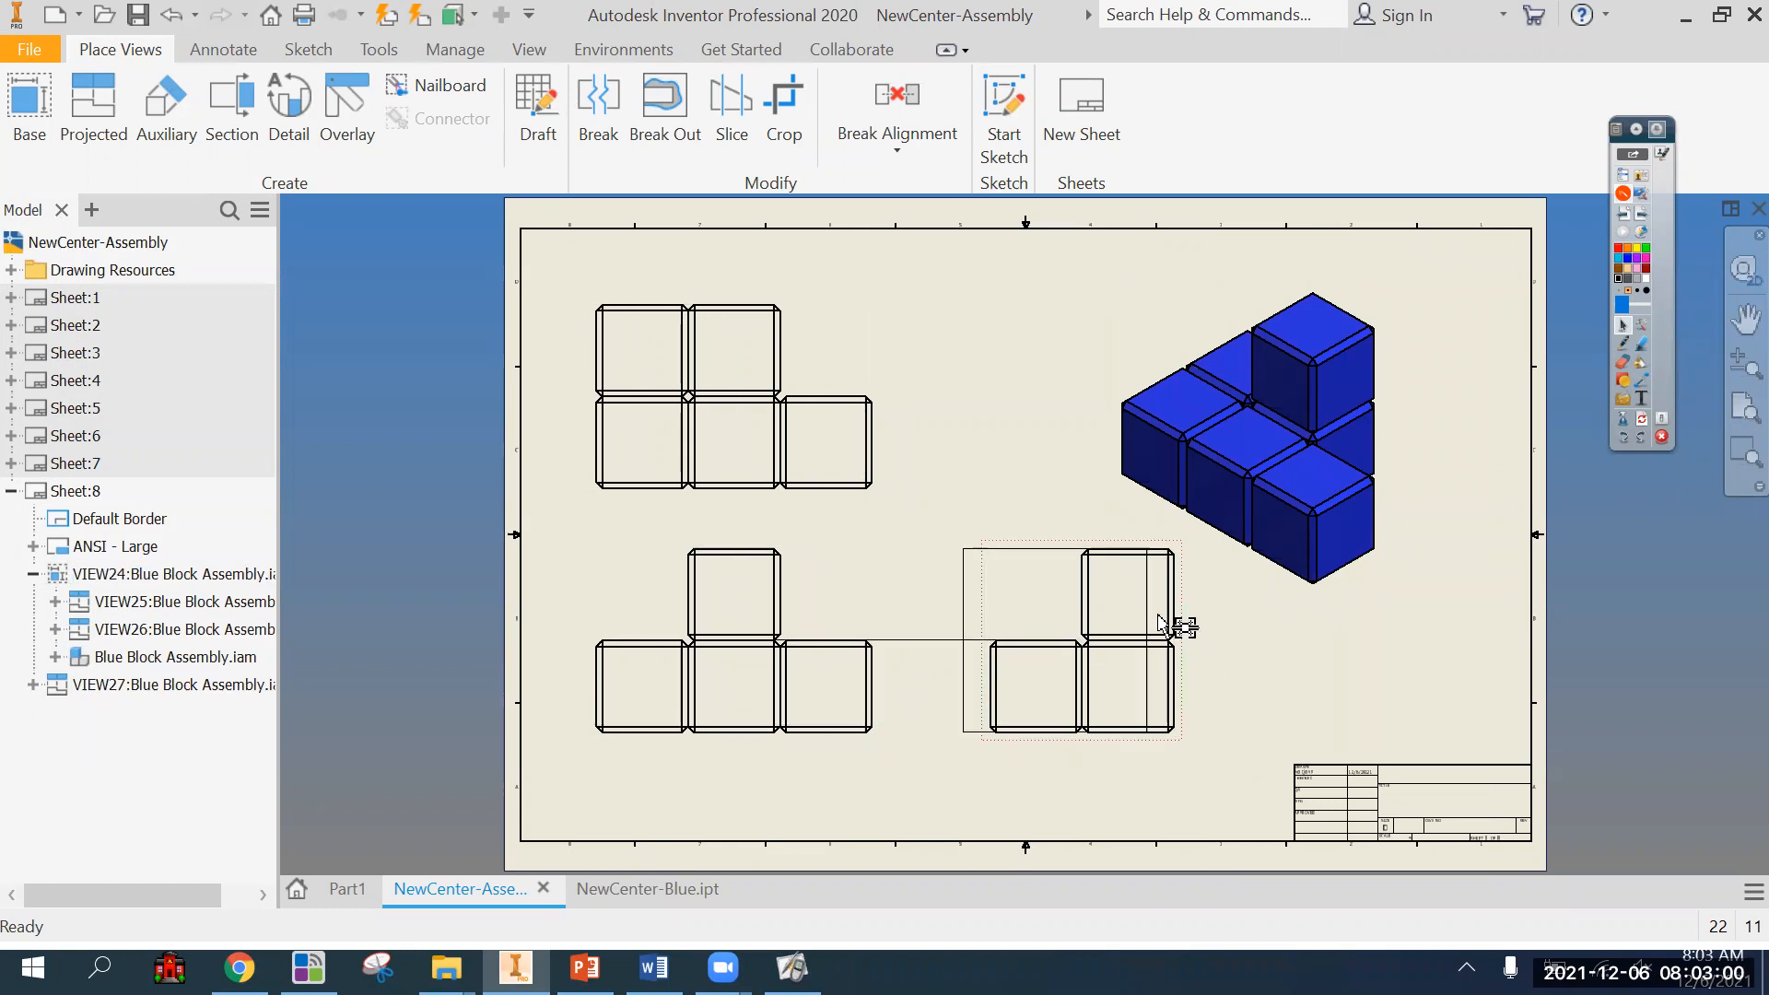
pyautogui.click(11, 491)
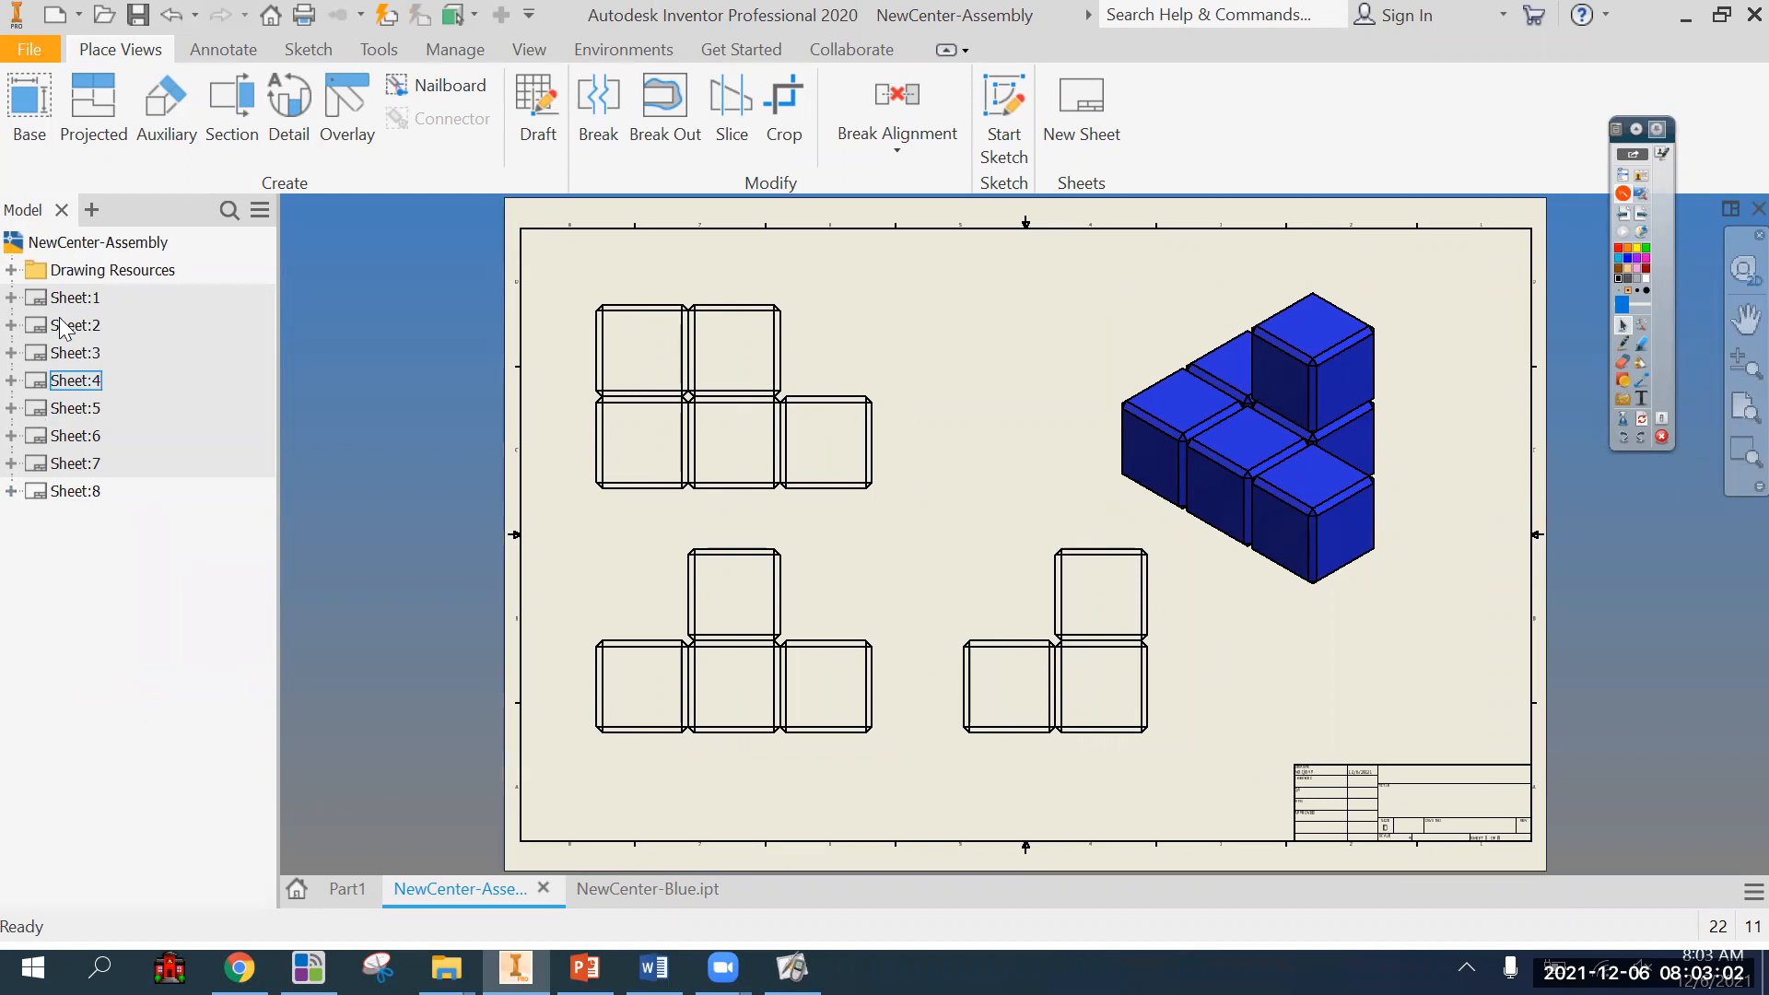
# Activate Sheet:1 and nudge the cube's two isometric views upward and slightly closer together.
pyautogui.doubleClick(184, 300)
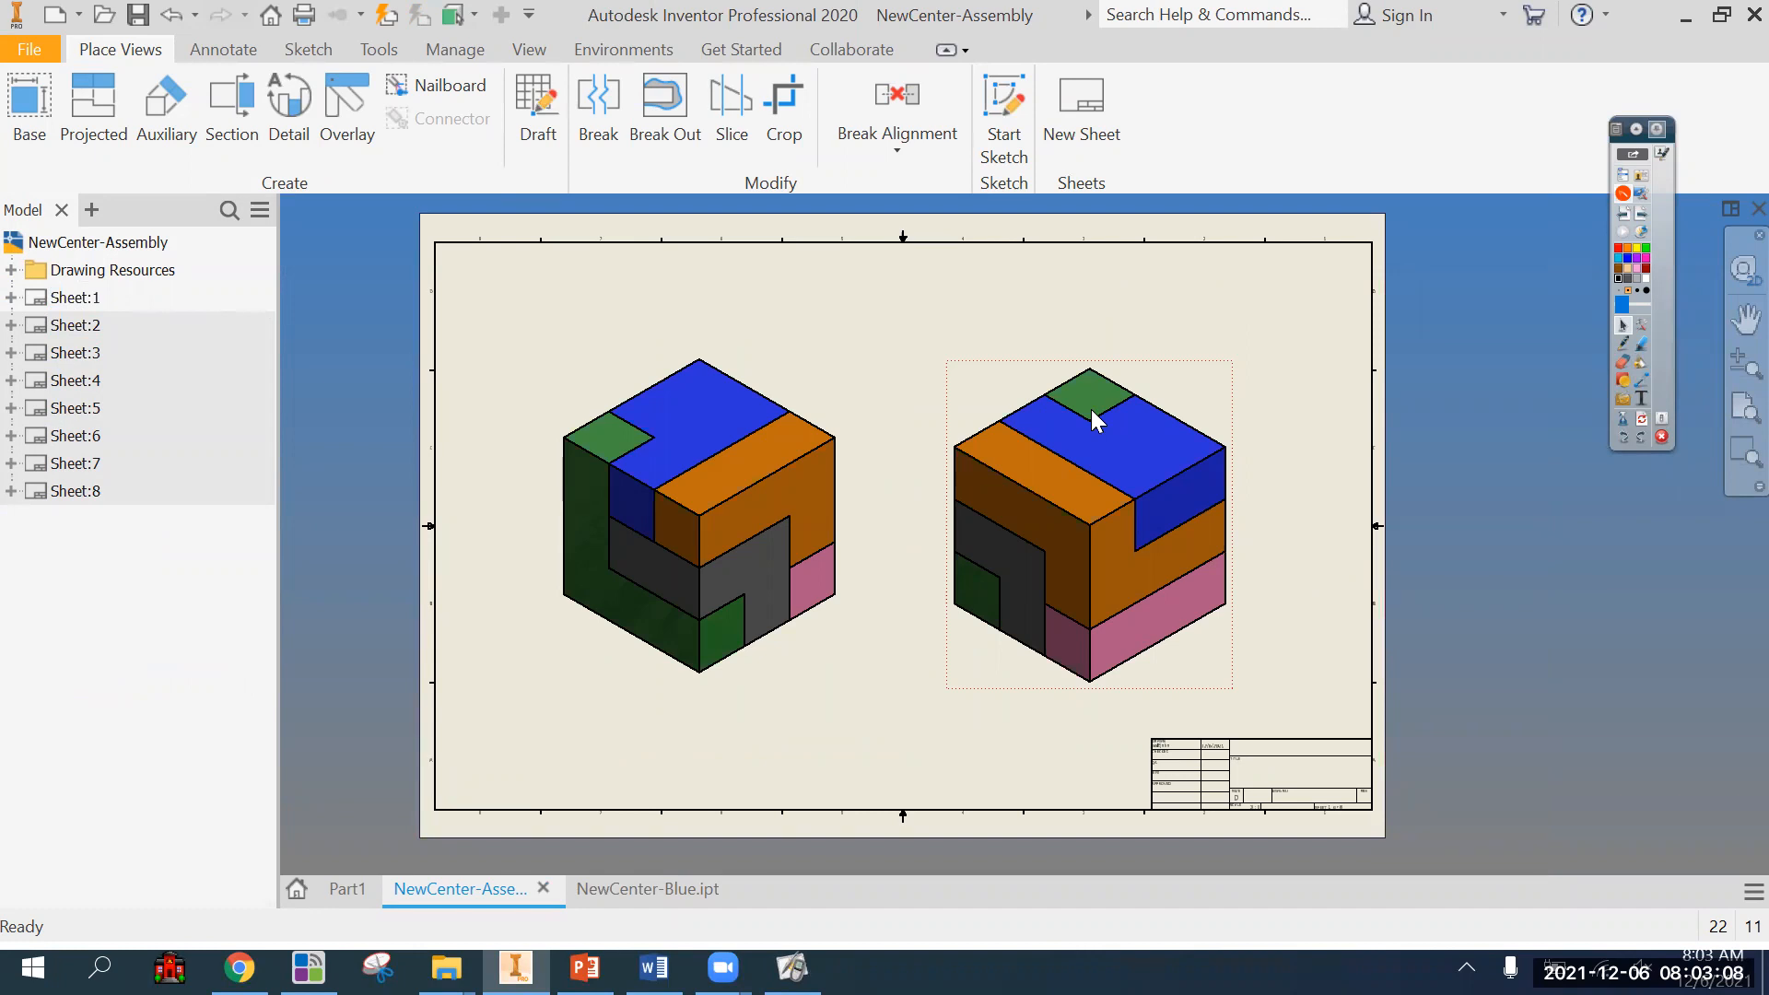
pyautogui.moveTo(860, 399); pyautogui.dragTo(963, 352)
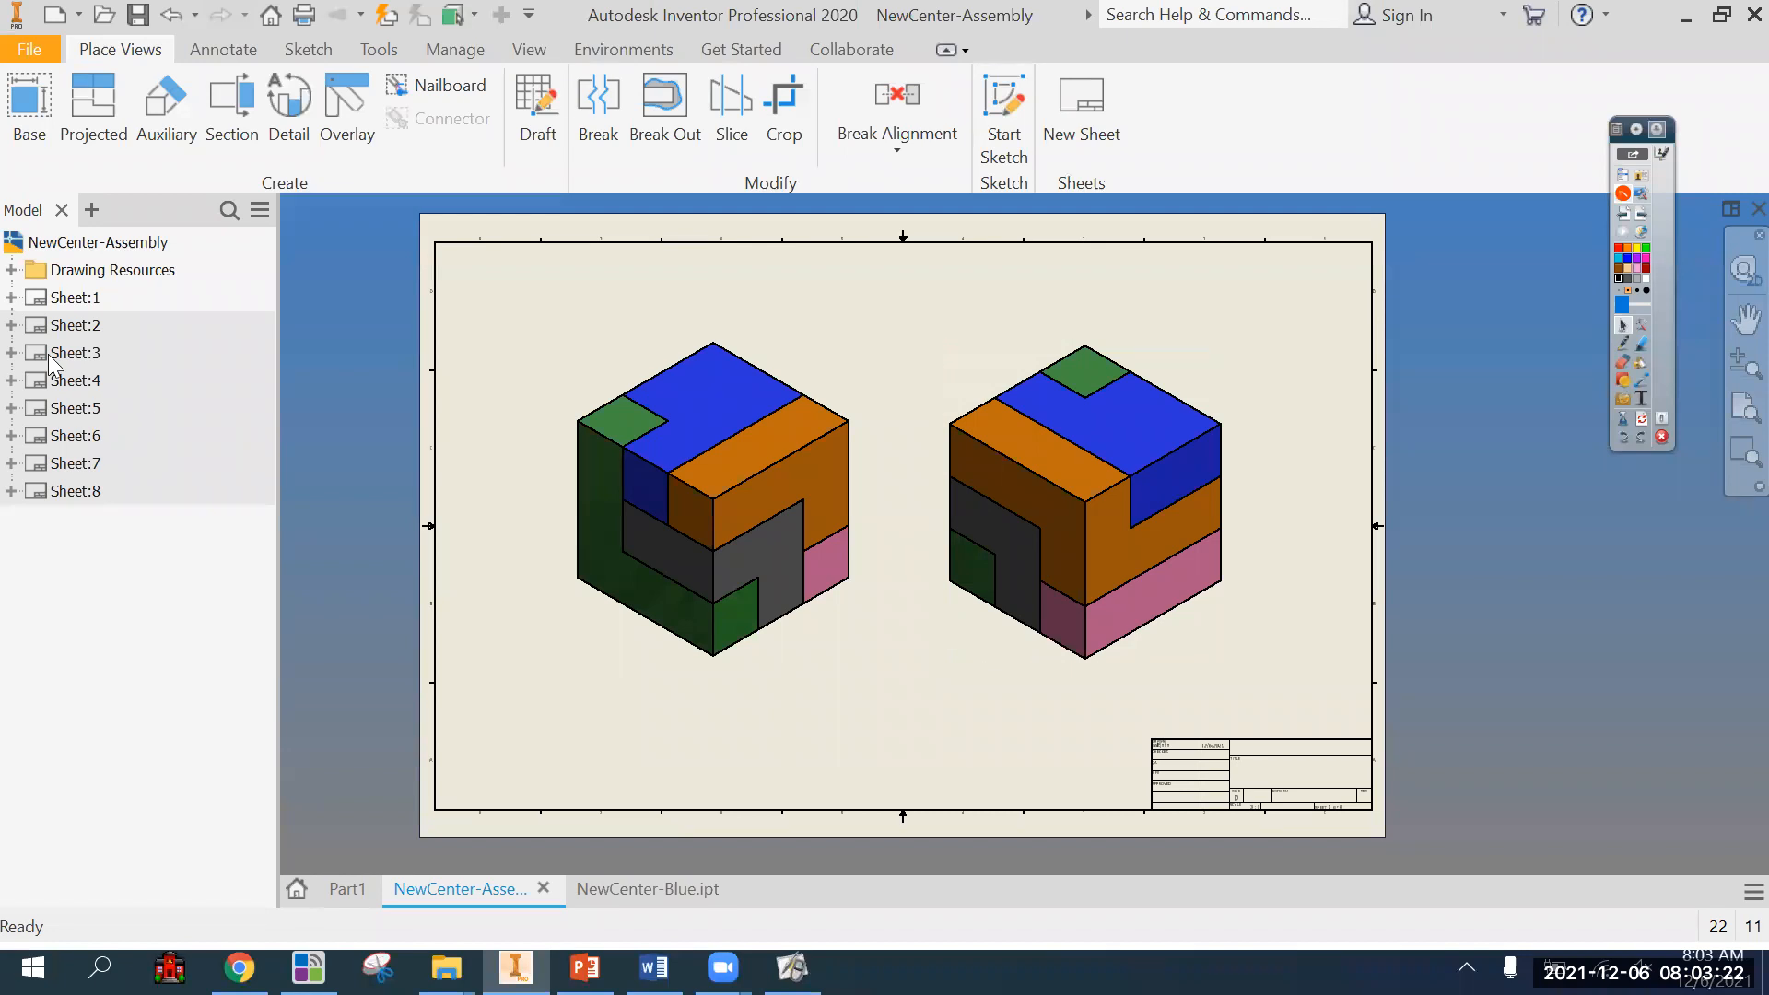
# On Sheet:2, give the exploded view a custom orientation tilted to a lower viewing angle, so the parts show more of their sides.
pyautogui.doubleClick(65, 326)
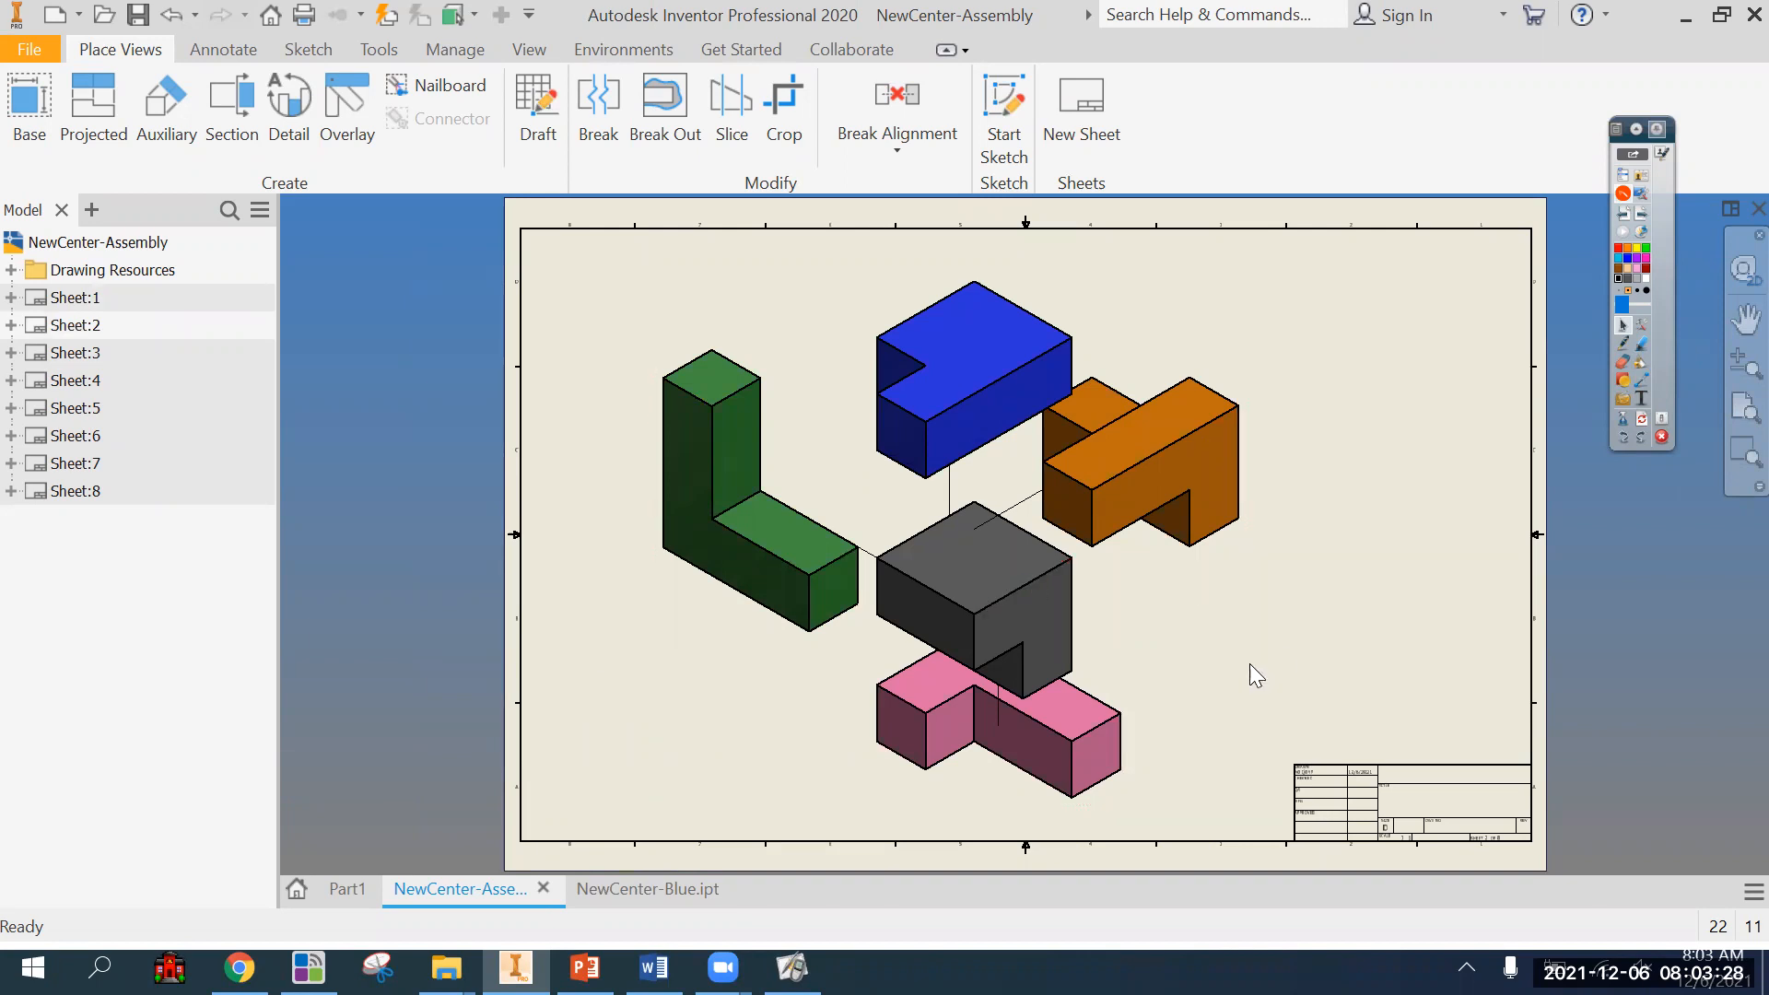
pyautogui.rightClick(1183, 667)
pyautogui.click(1205, 210)
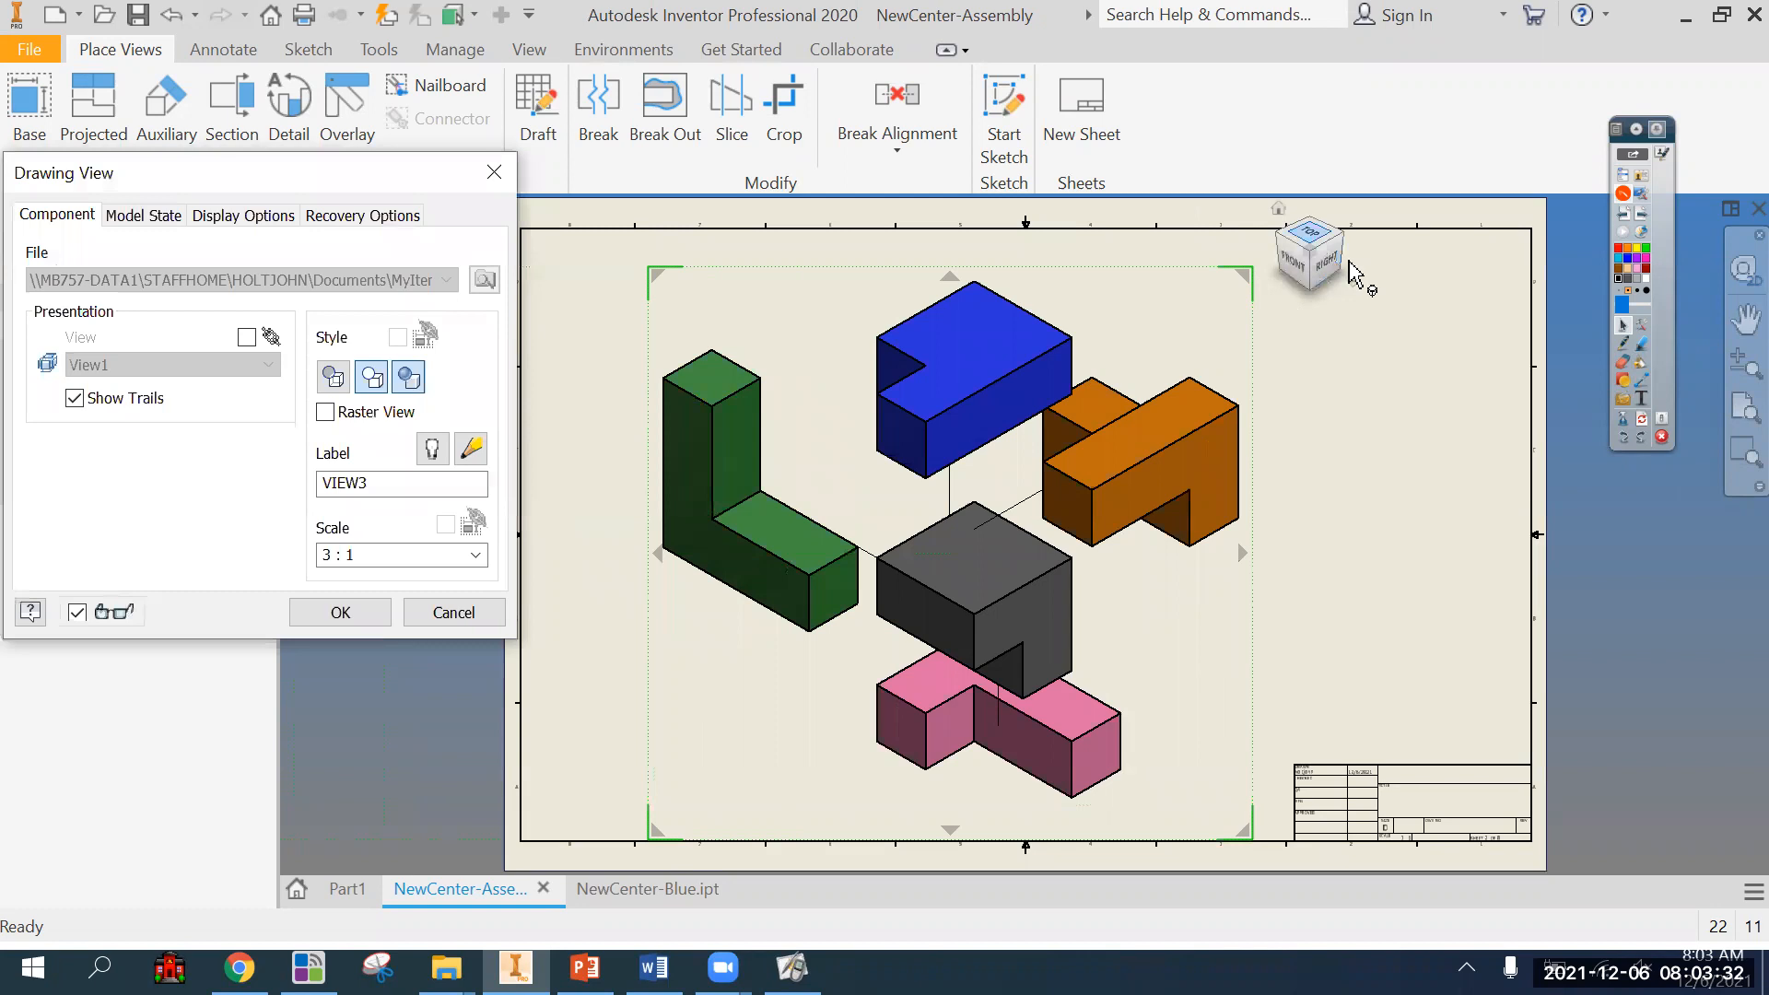
pyautogui.click(1352, 283)
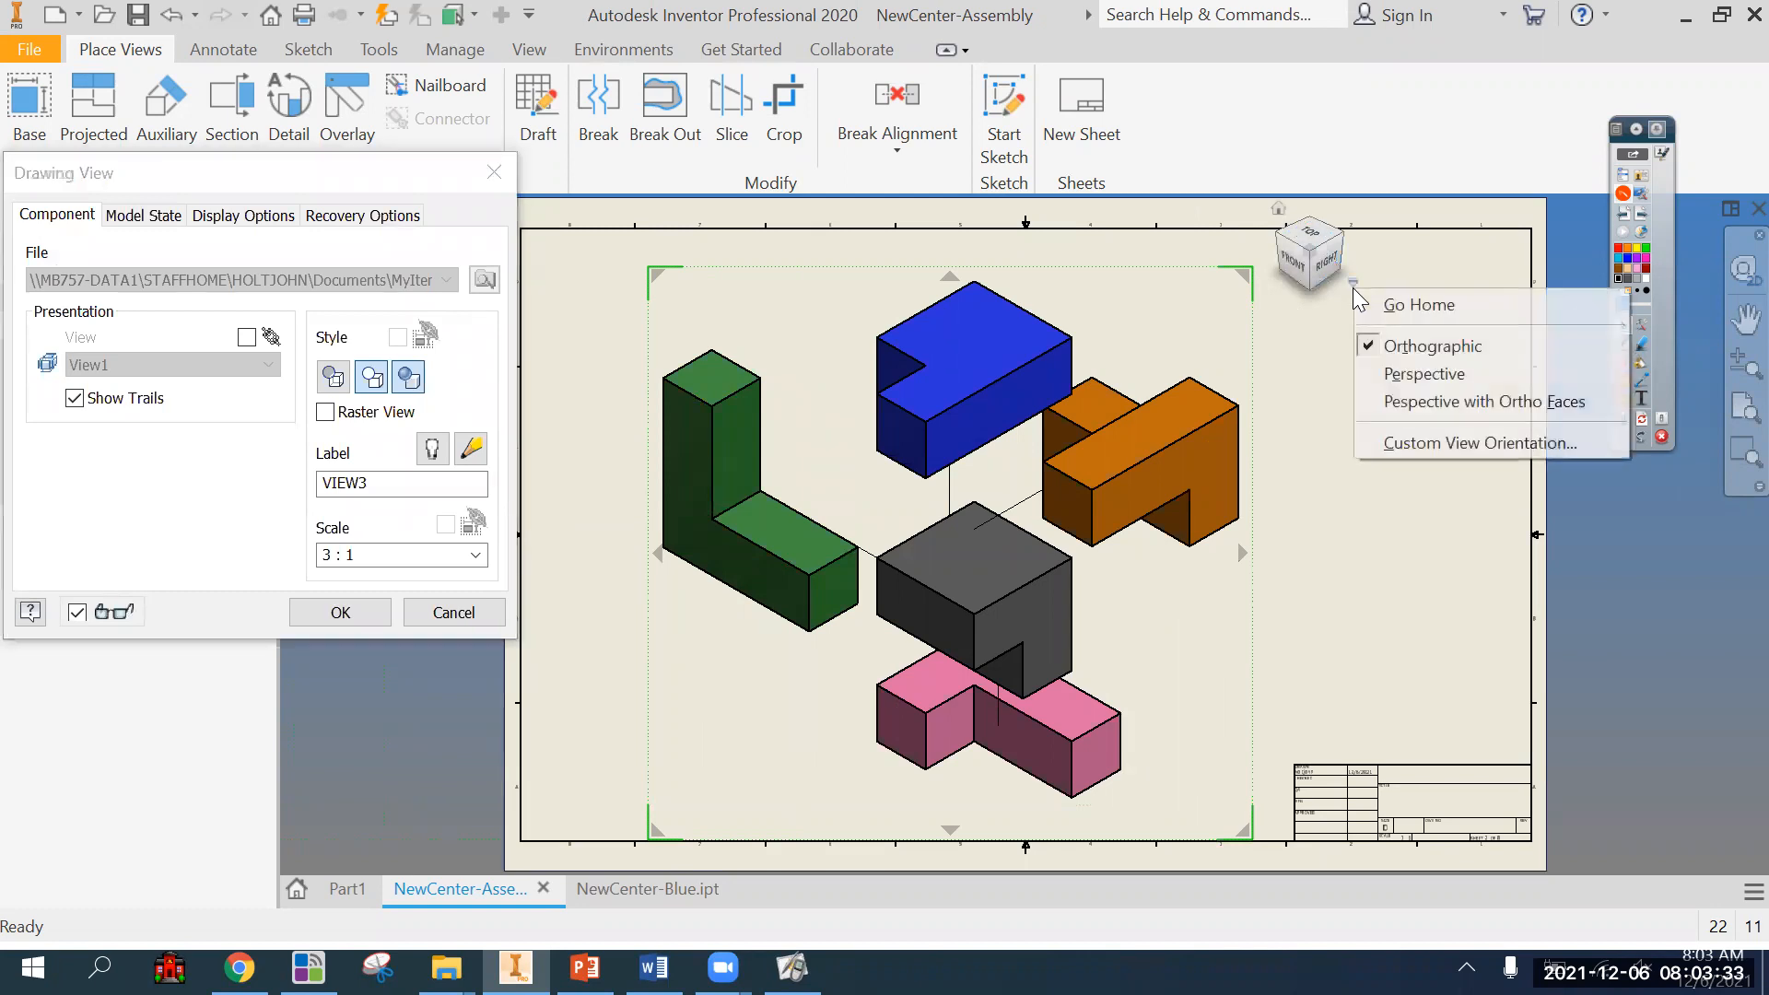
pyautogui.click(1411, 450)
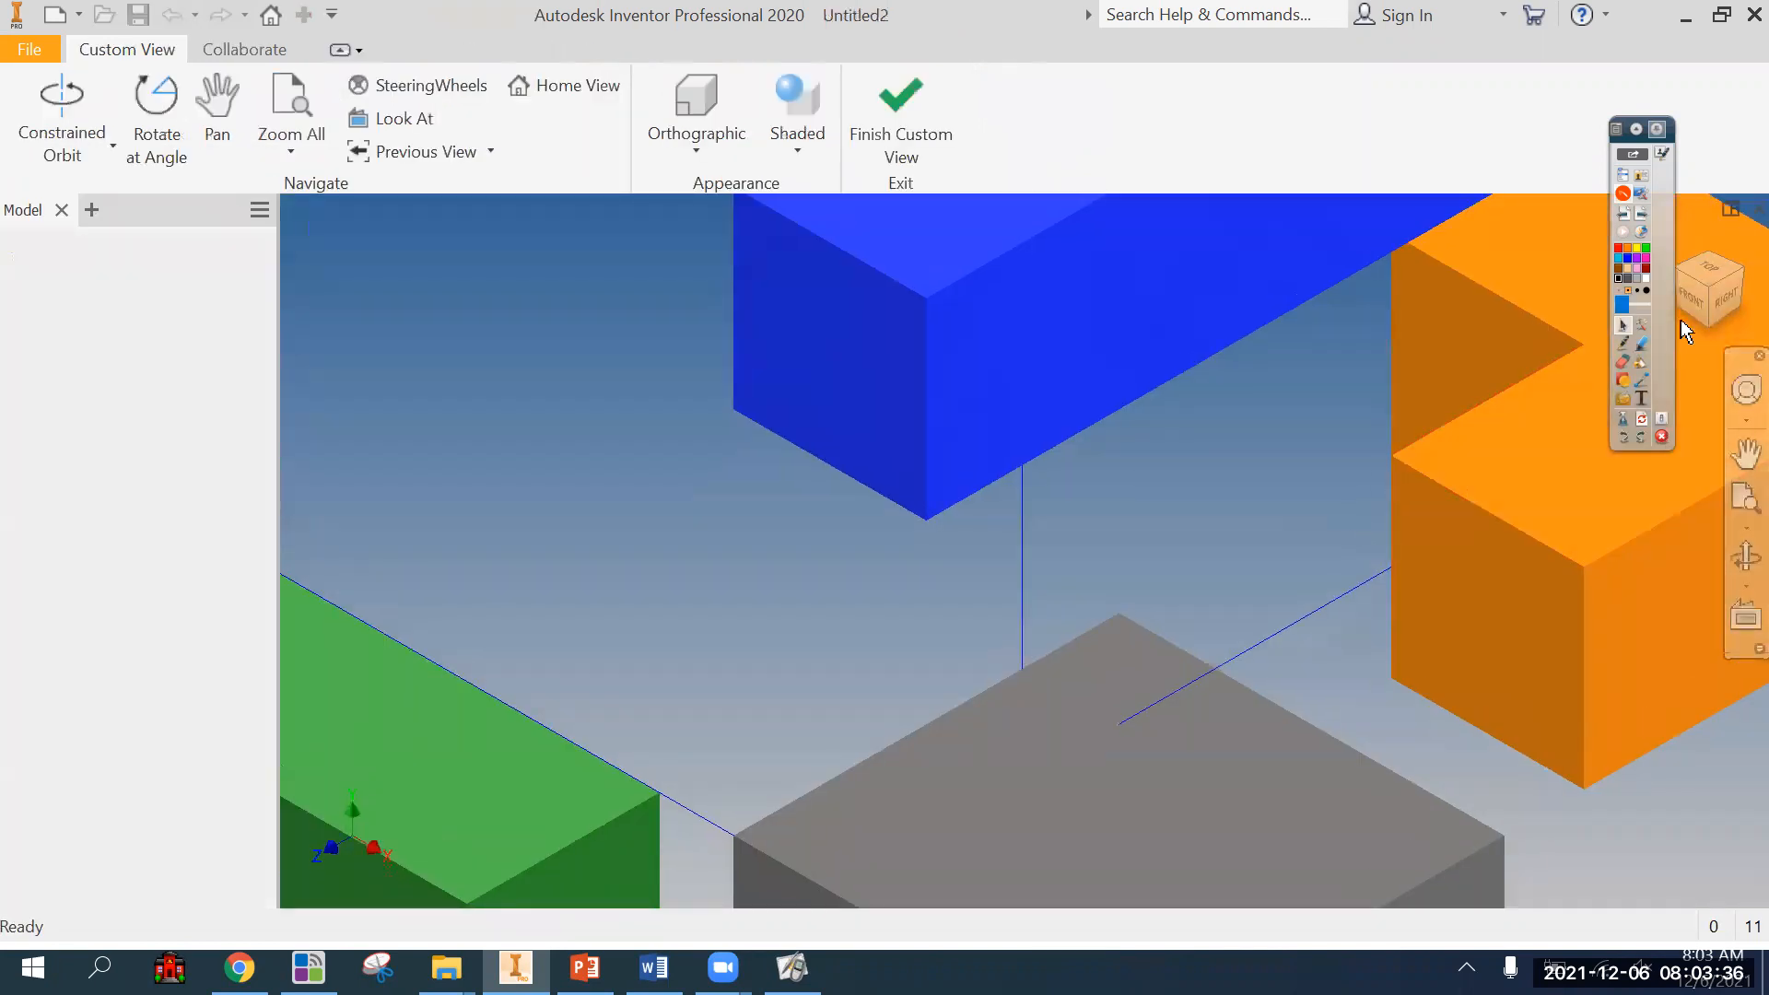
pyautogui.click(1708, 320)
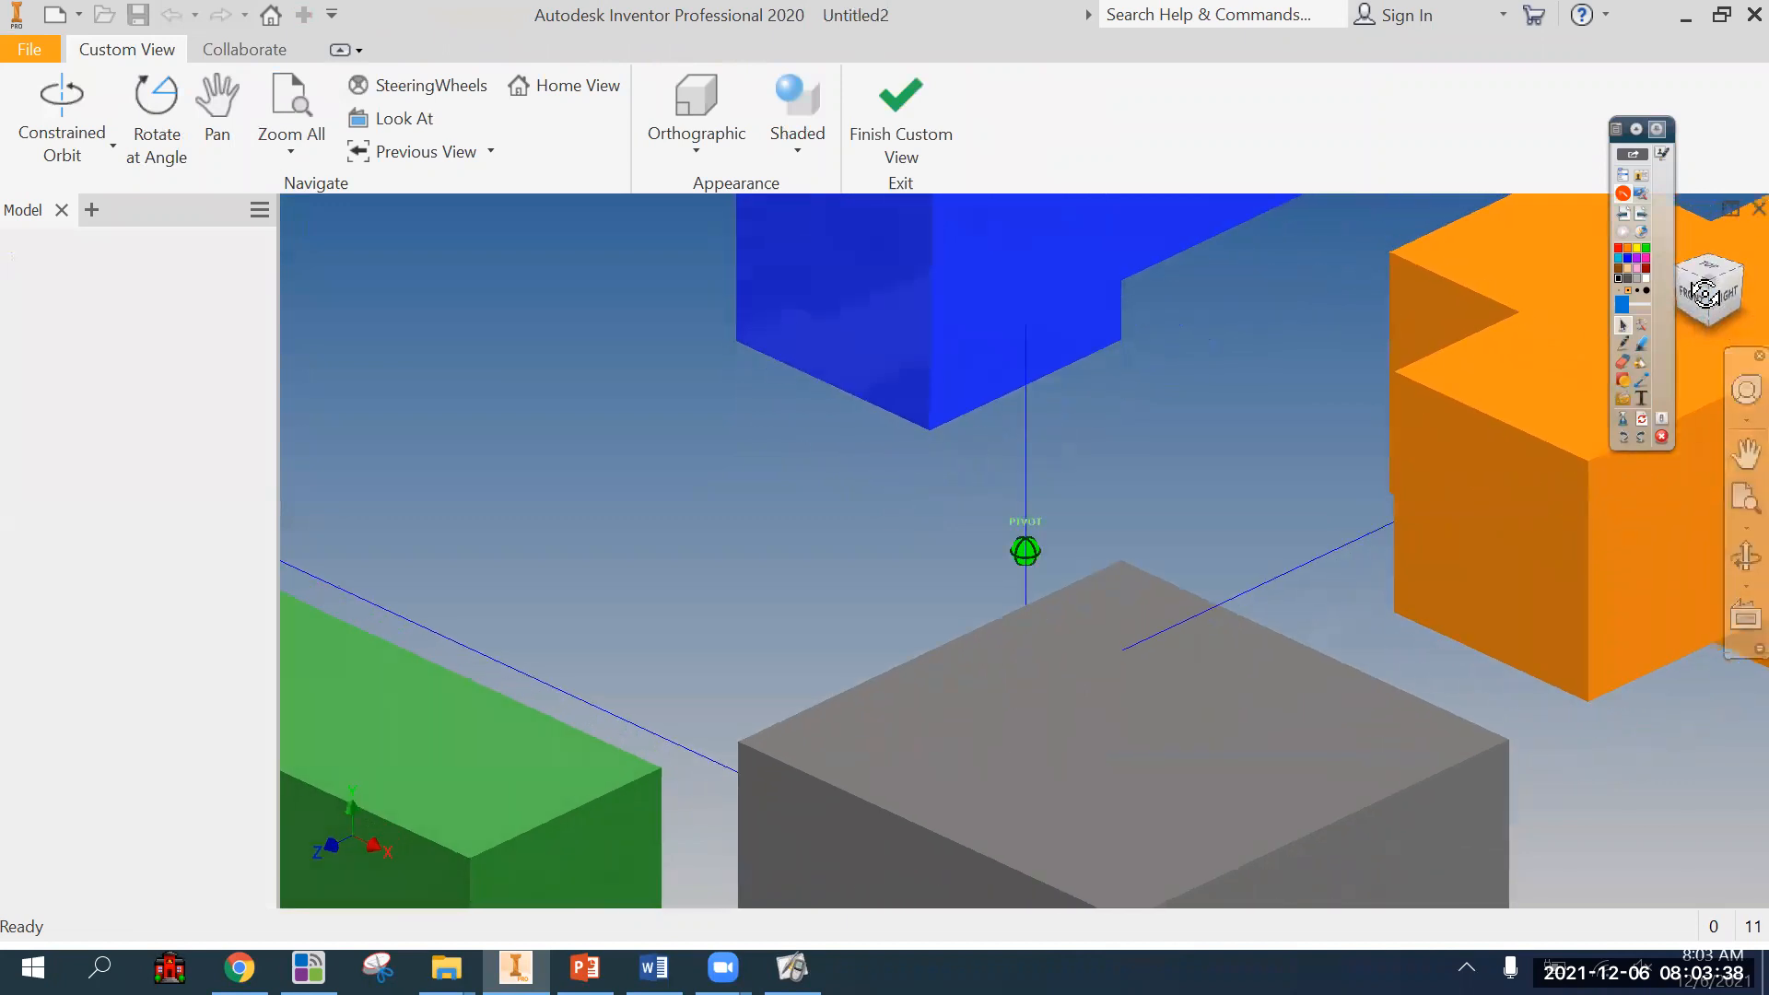
pyautogui.moveTo(1710, 278); pyautogui.dragTo(1708, 272)
pyautogui.click(900, 106)
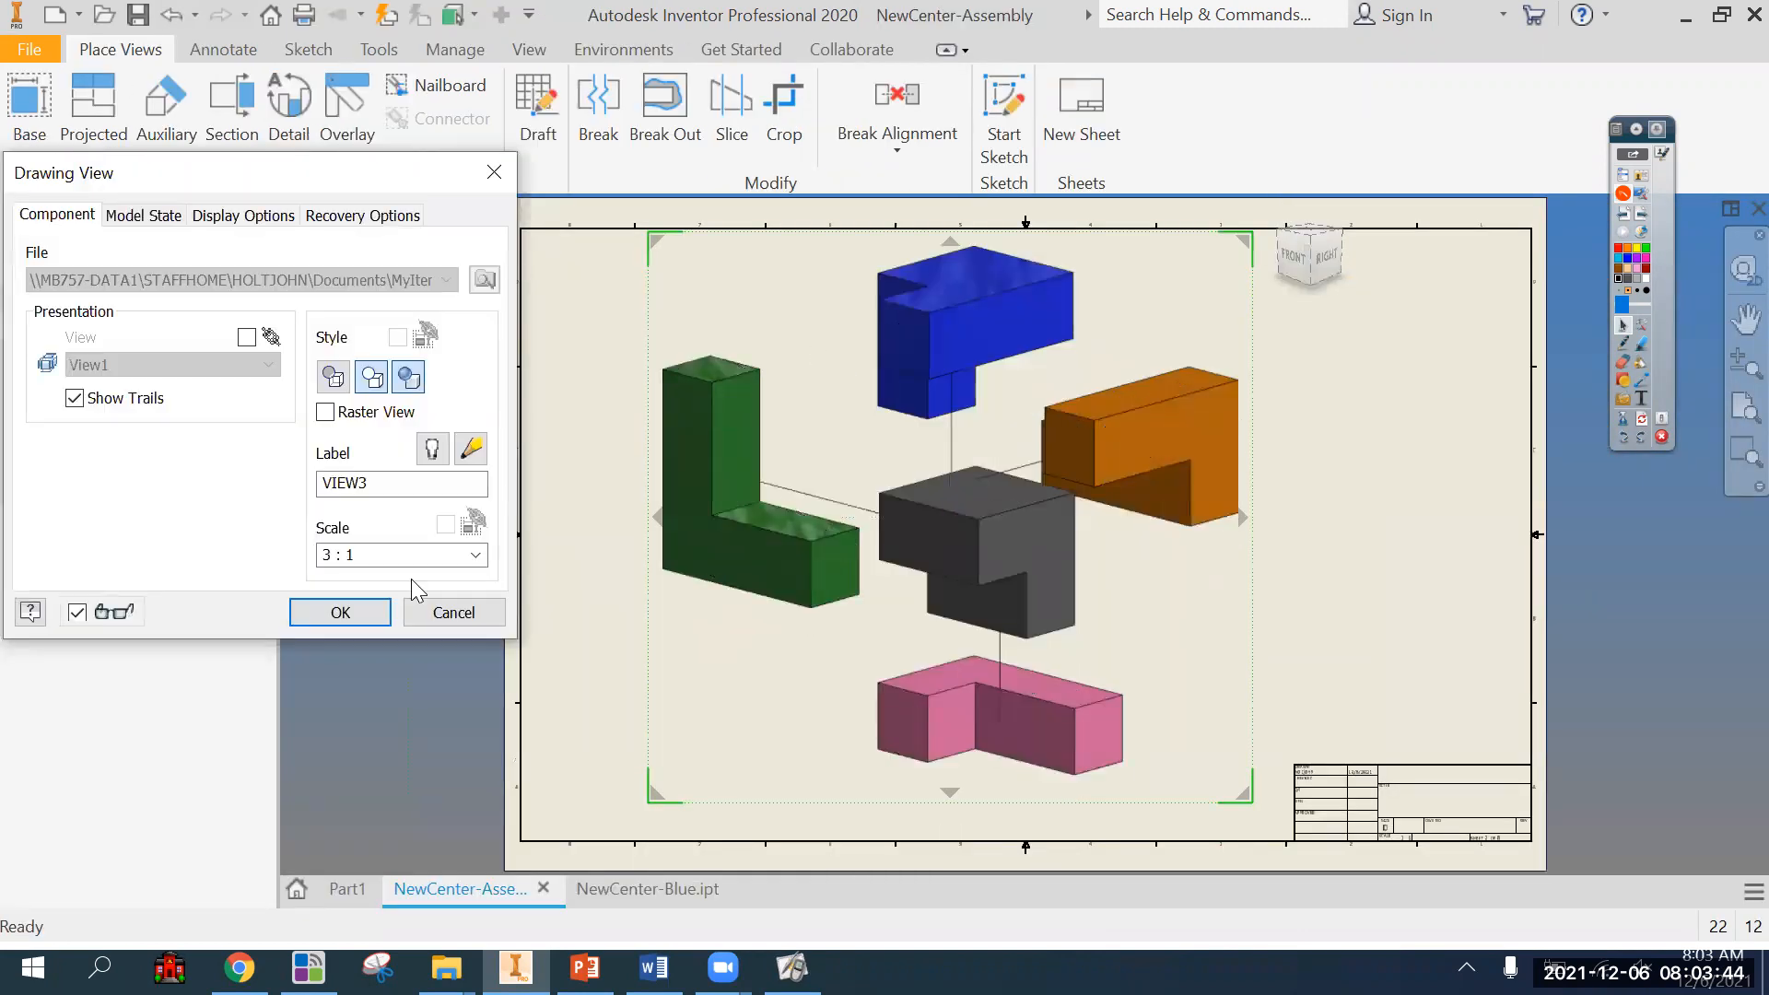
pyautogui.click(344, 612)
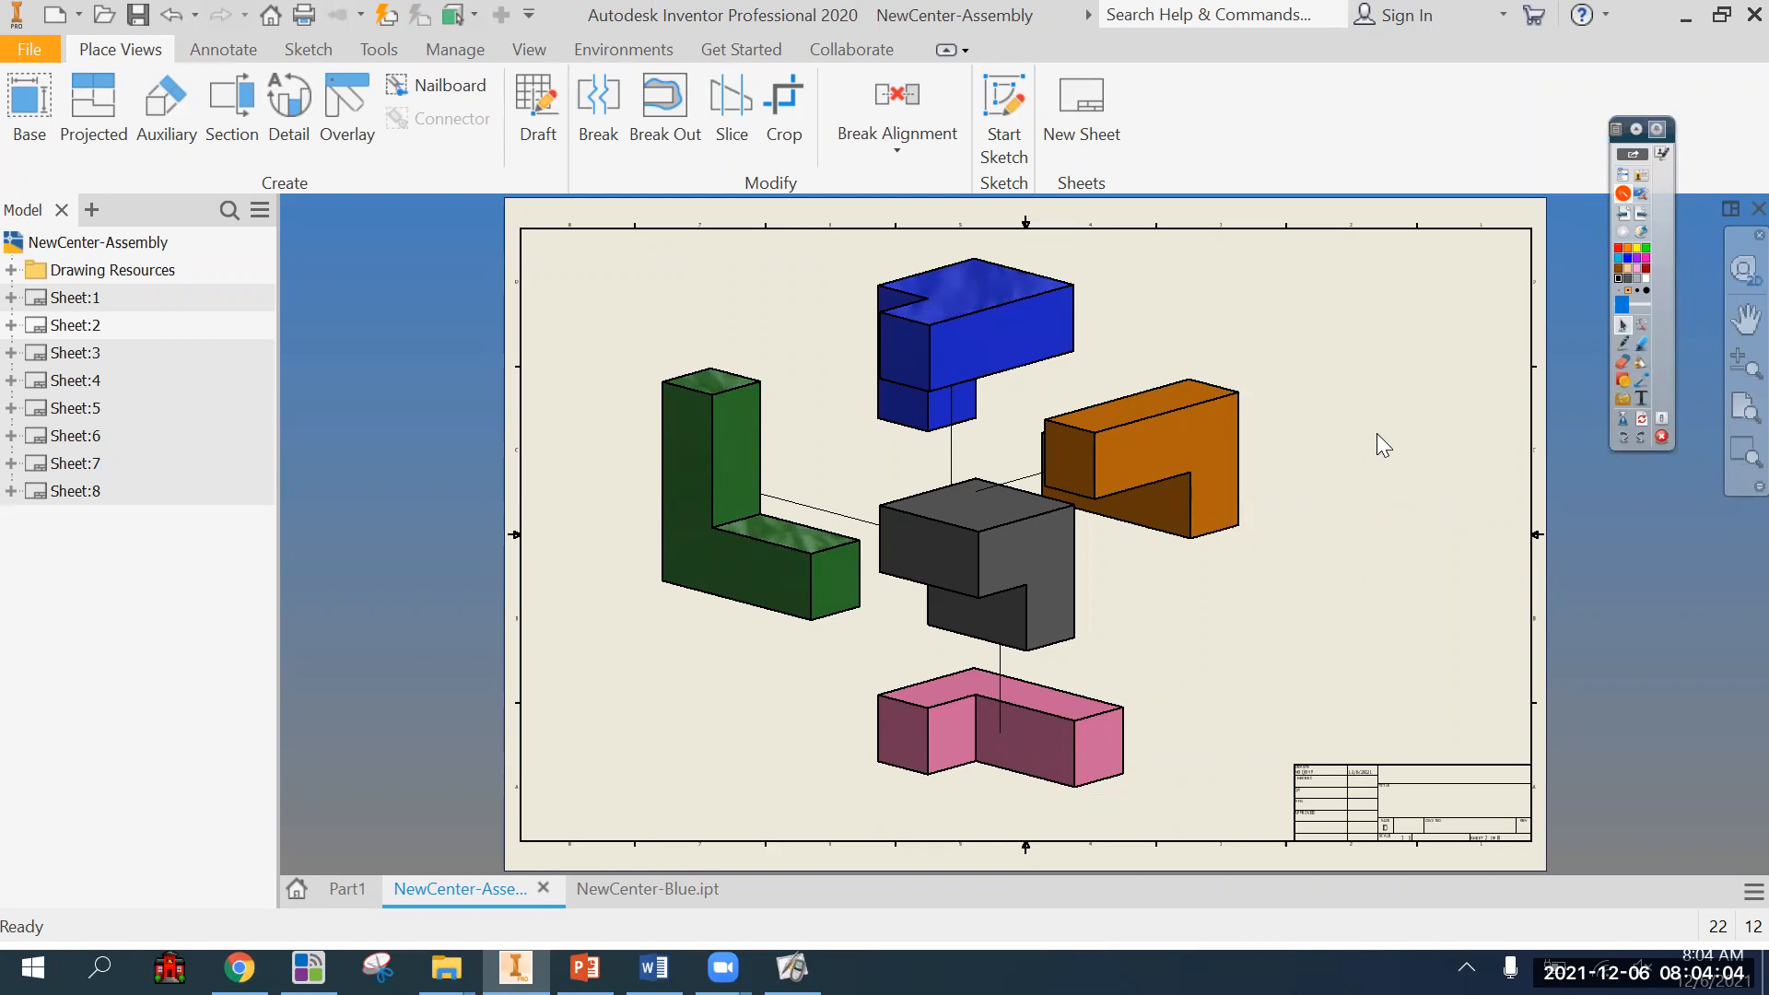
# Activate Sheet:1 and examine its title block and the cube views.
pyautogui.doubleClick(75, 298)
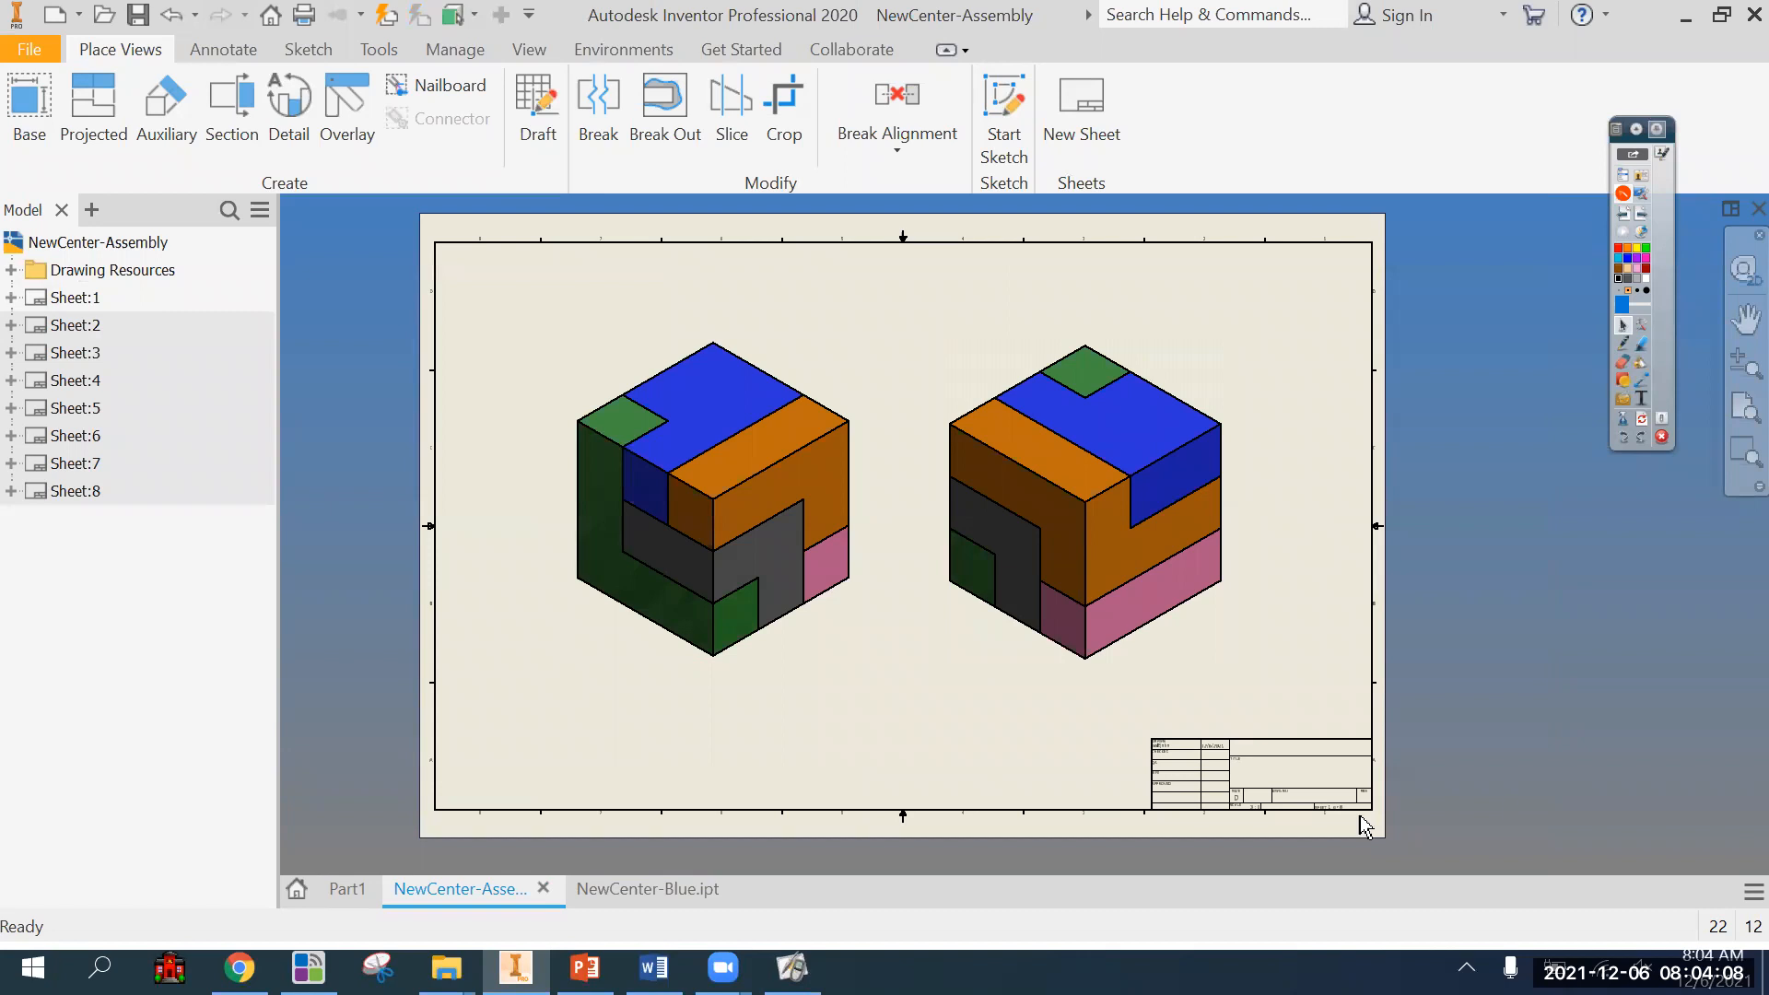
pyautogui.scroll(3, 1365, 827)
pyautogui.moveTo(1258, 797); pyautogui.dragTo(1133, 715, button='middle')
pyautogui.scroll(3, 1133, 715)
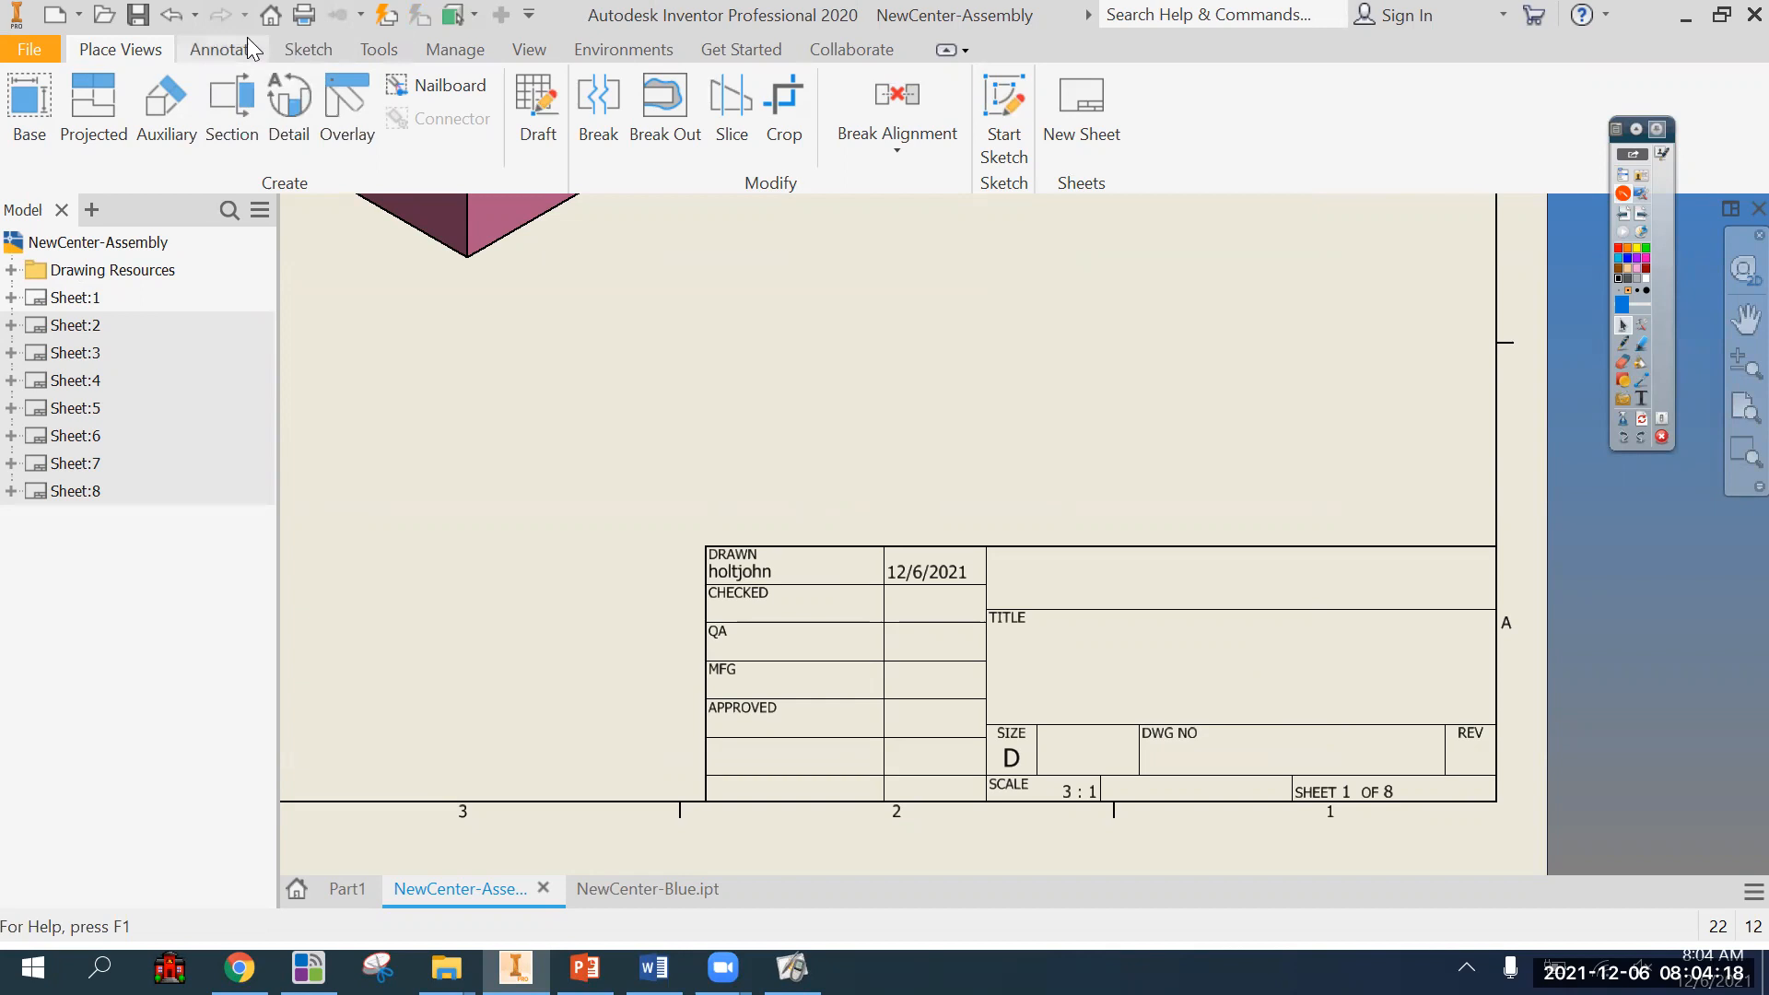
pyautogui.scroll(-4, 787, 423)
pyautogui.moveTo(513, 344)
pyautogui.mouseDown(button='middle')
pyautogui.moveTo(542, 391)
pyautogui.moveTo(1041, 811)
pyautogui.moveTo(1035, 738)
pyautogui.mouseUp(button='middle')
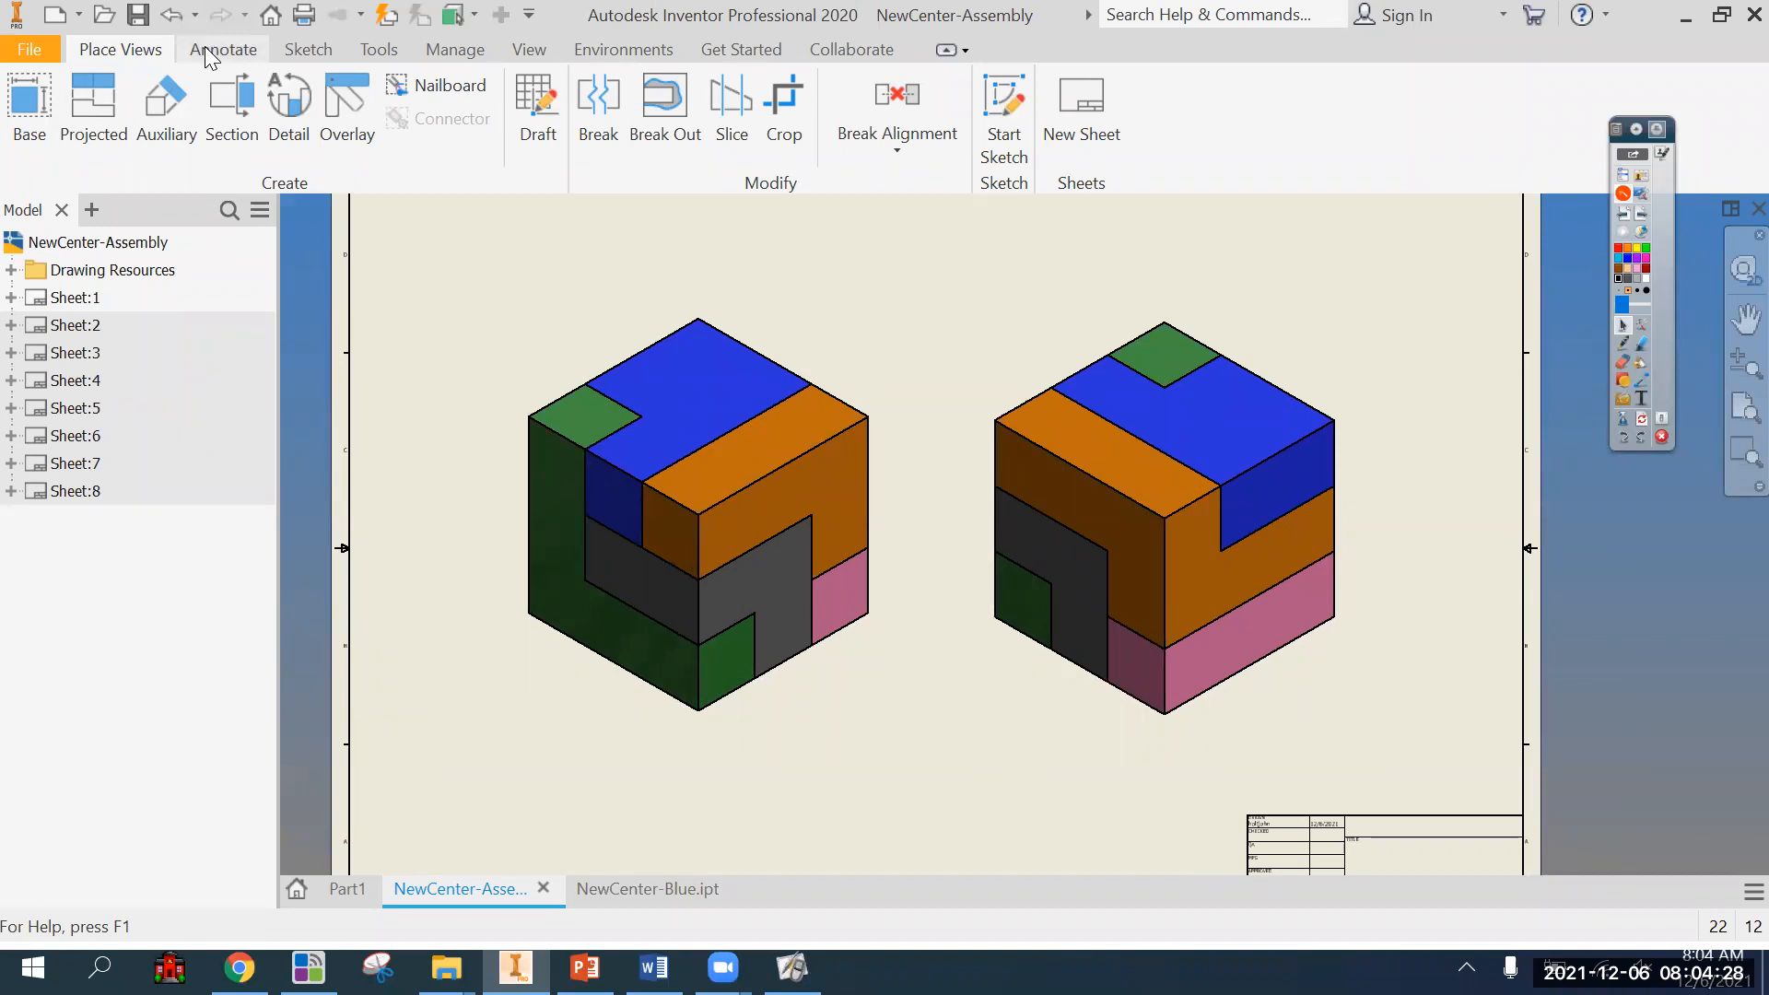
# Look at the NewCenter-Blue part model and return to the NewCenter-Assembly drawing.
pyautogui.click(660, 890)
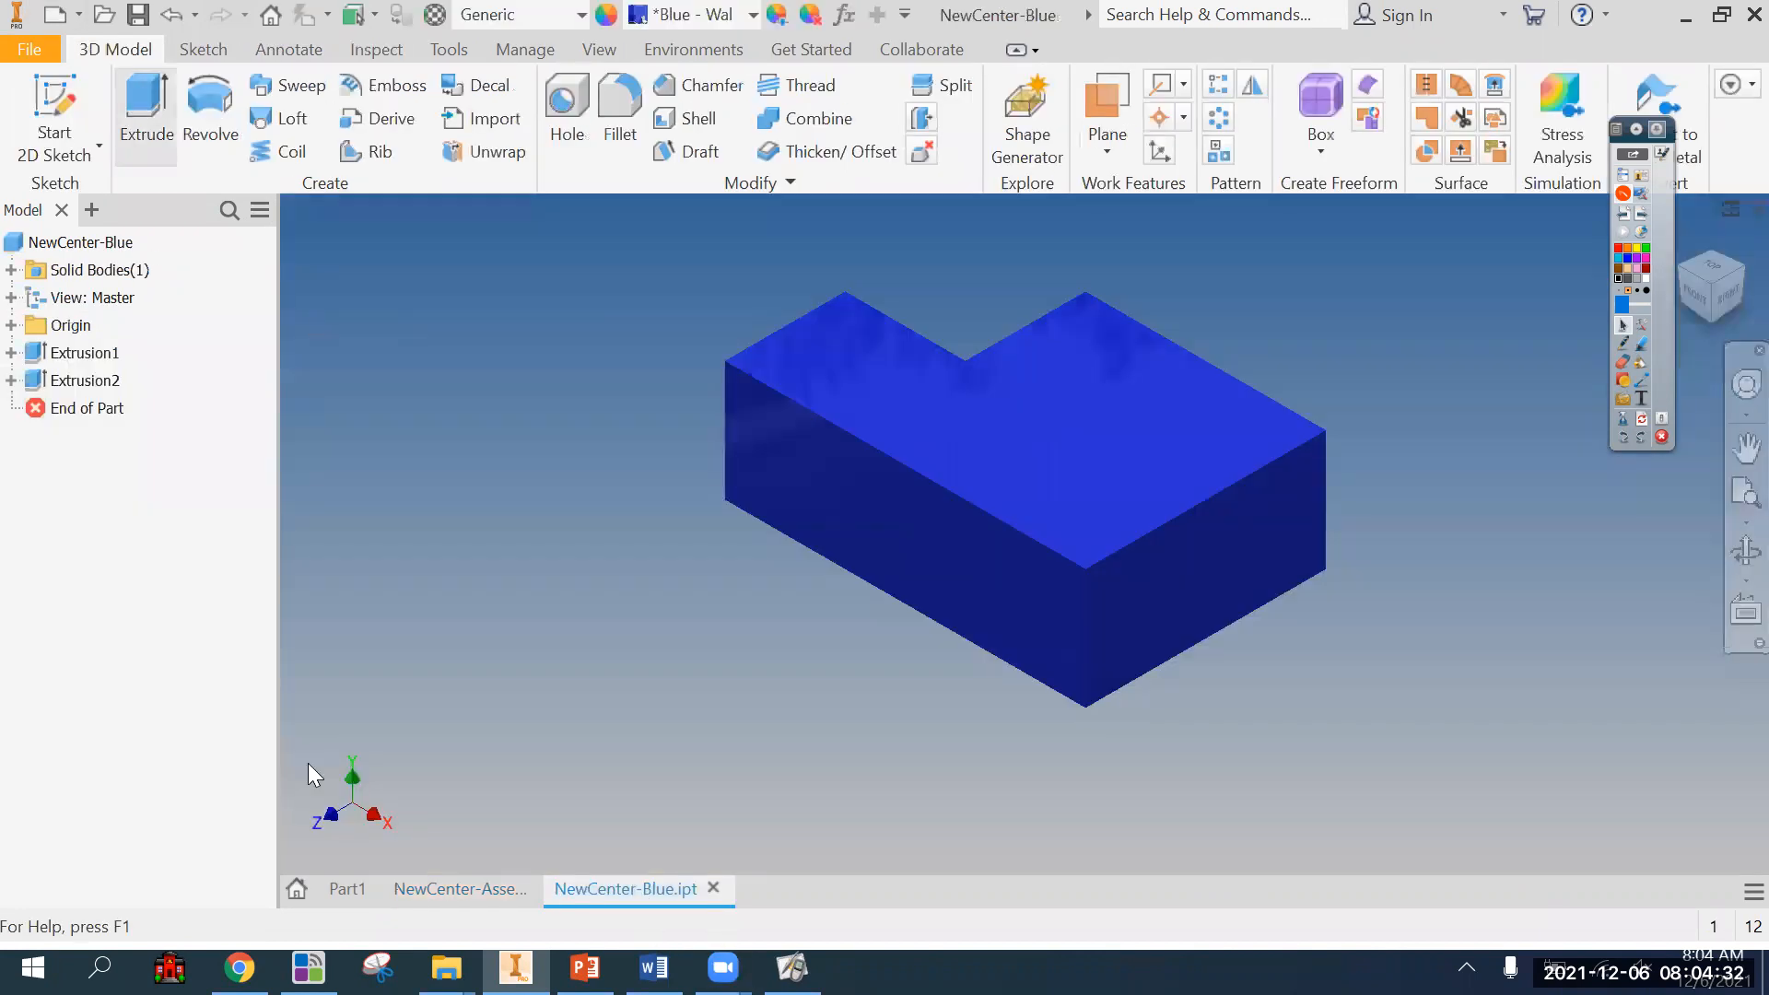
pyautogui.click(470, 892)
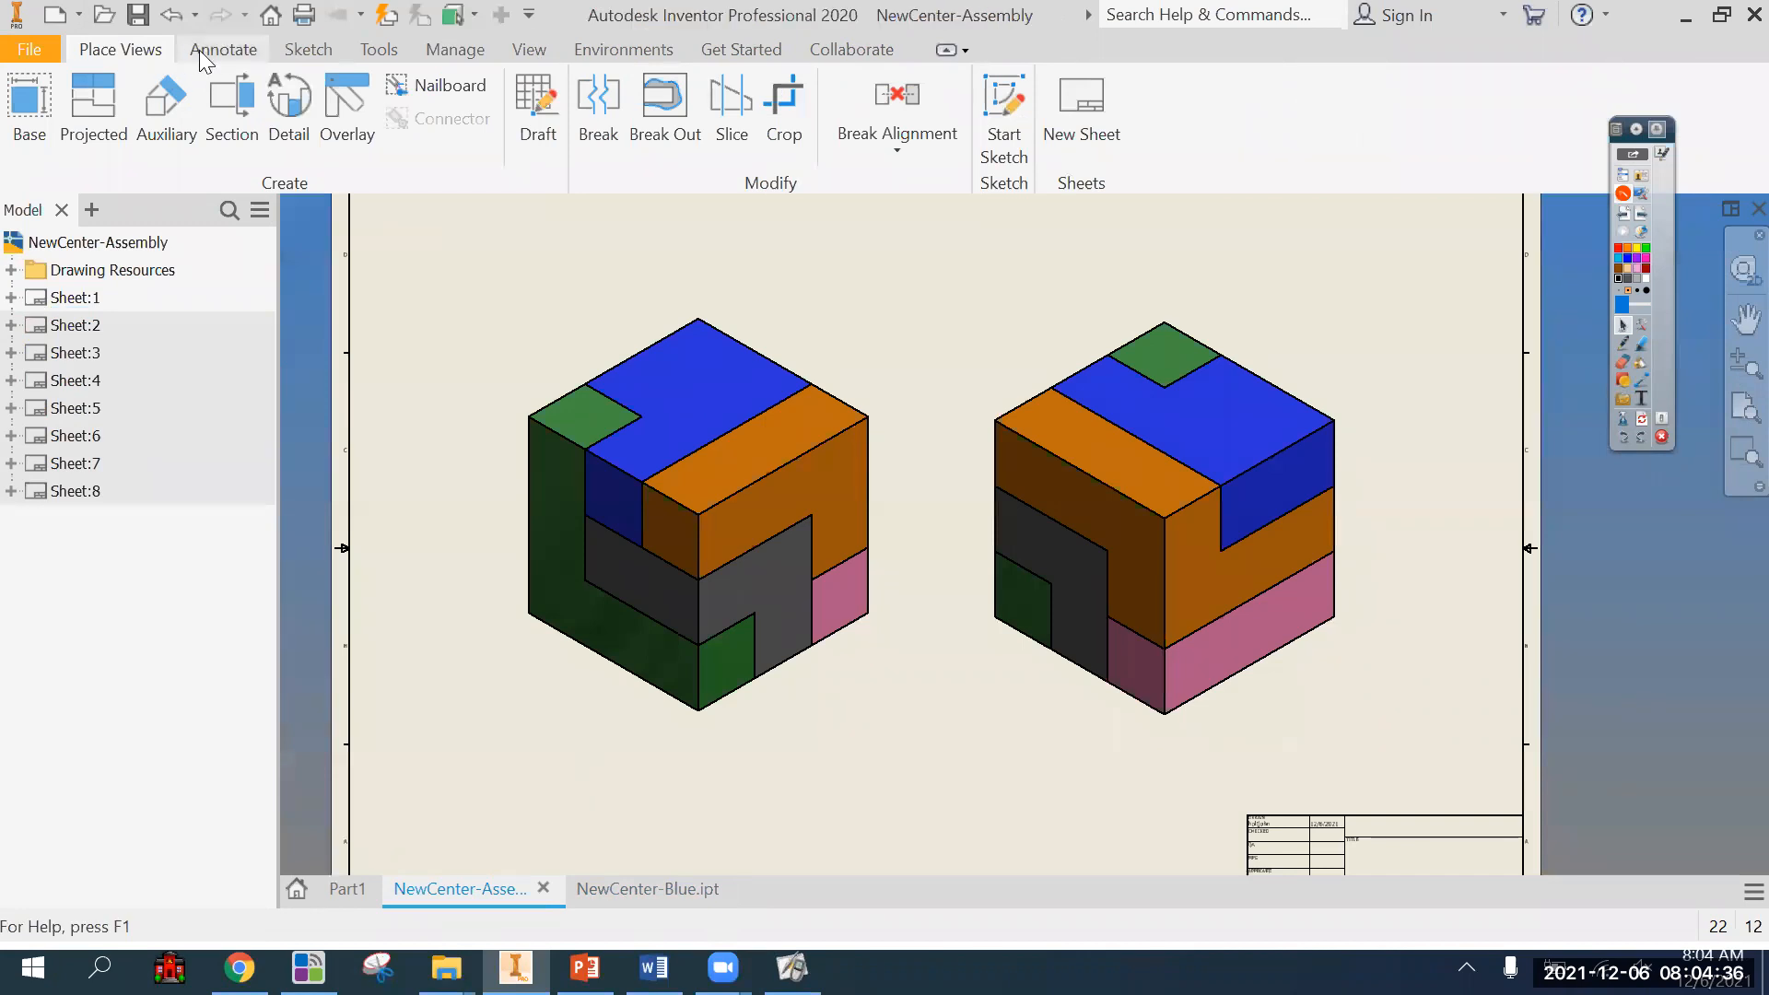
pyautogui.scroll(3, 714, 489)
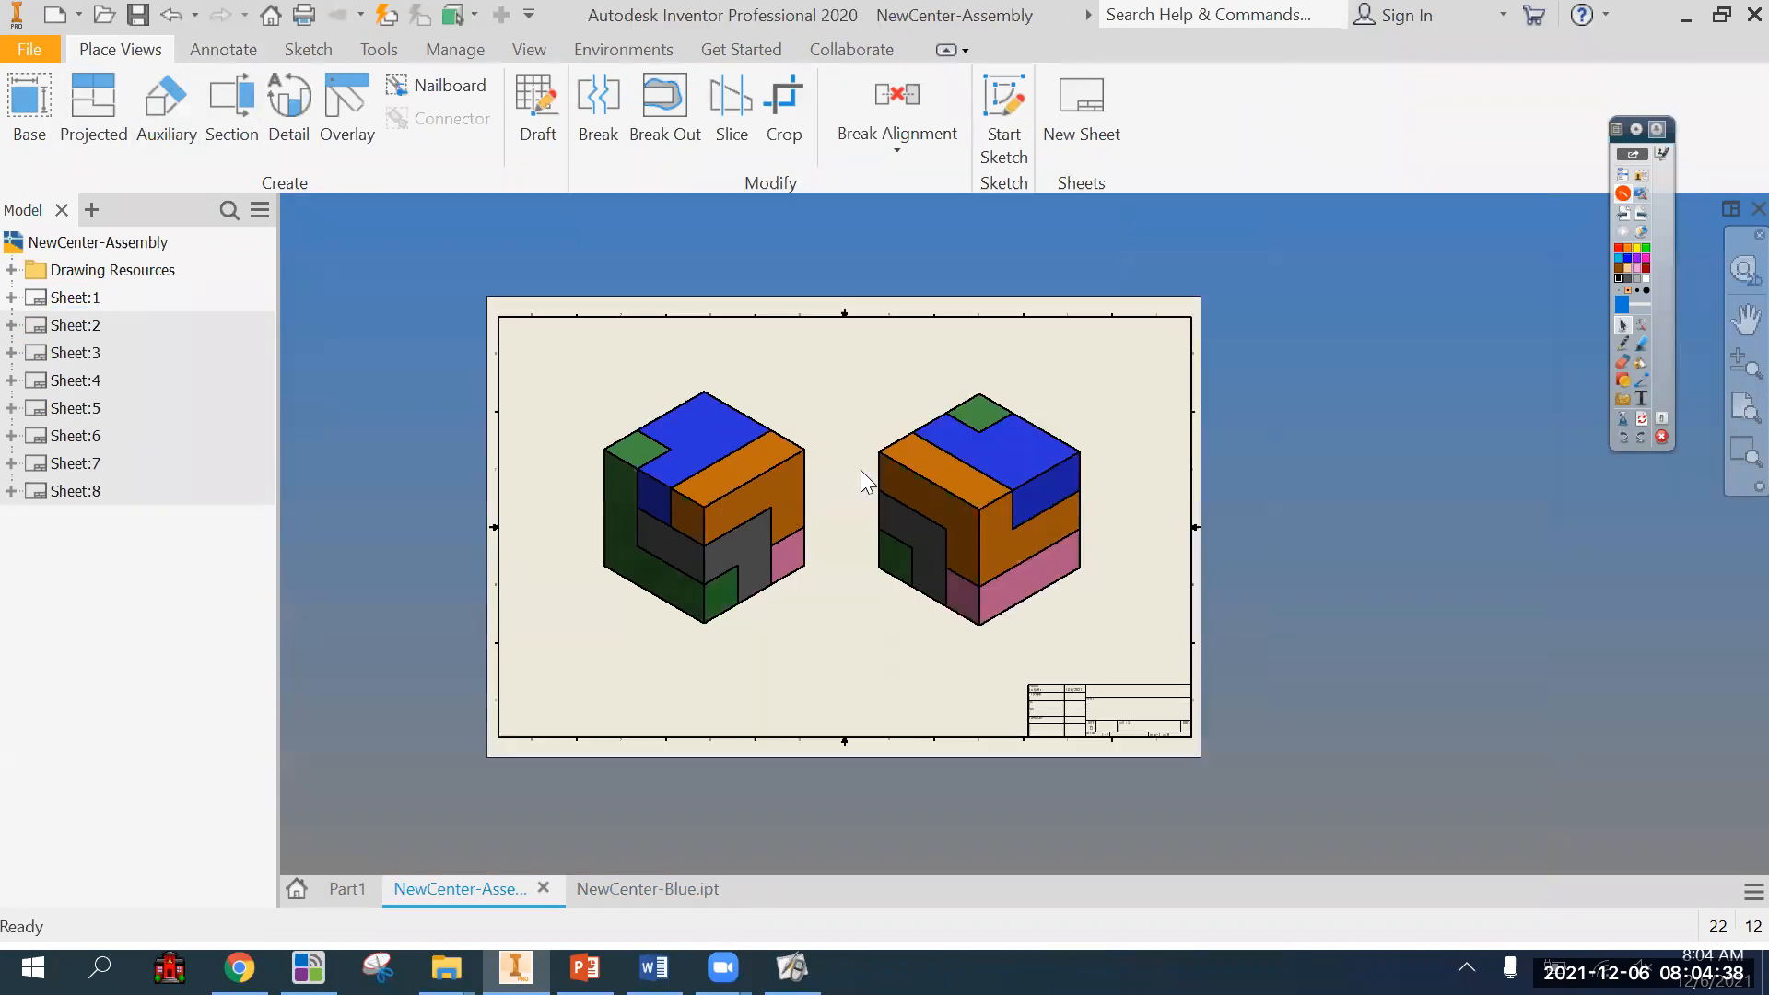
# On Sheet:7, mark the front, top and right views with handwritten F, T and R, and the isometric view with T and R.
pyautogui.doubleClick(63, 469)
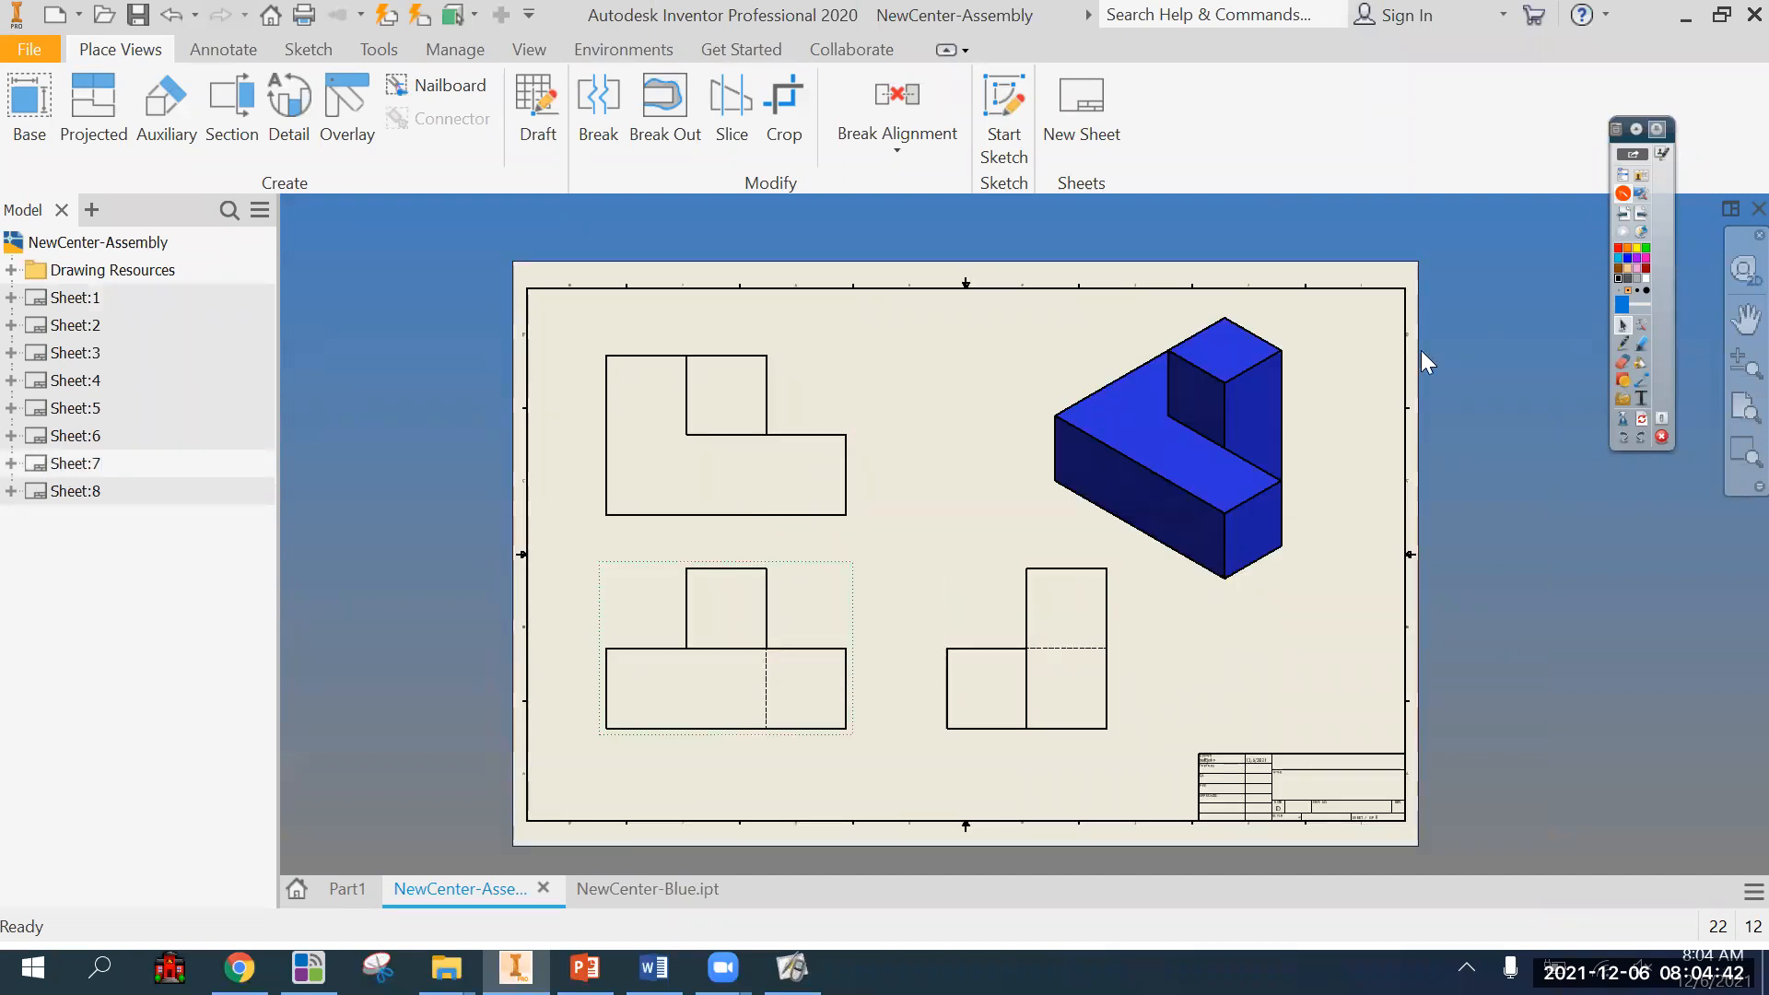
pyautogui.click(1624, 343)
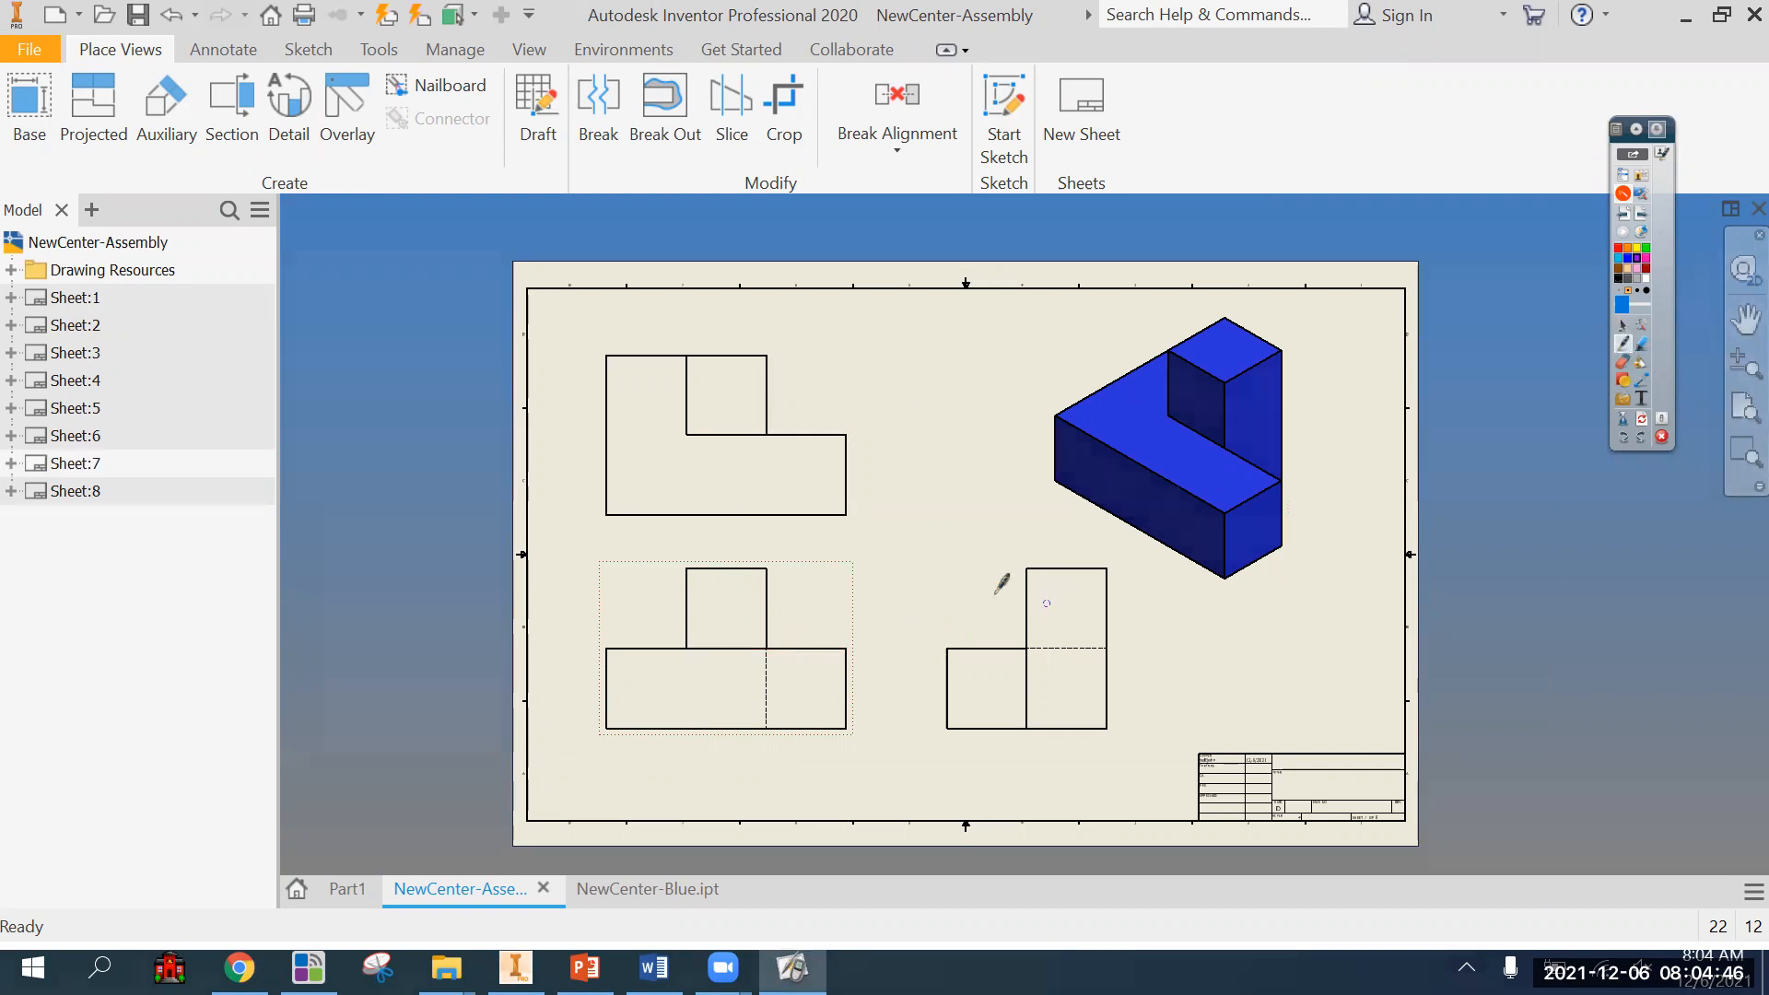
pyautogui.moveTo(801, 604)
pyautogui.mouseDown()
pyautogui.moveTo(800, 666)
pyautogui.moveTo(815, 606)
pyautogui.moveTo(818, 634)
pyautogui.moveTo(837, 610)
pyautogui.moveTo(835, 636)
pyautogui.mouseUp()
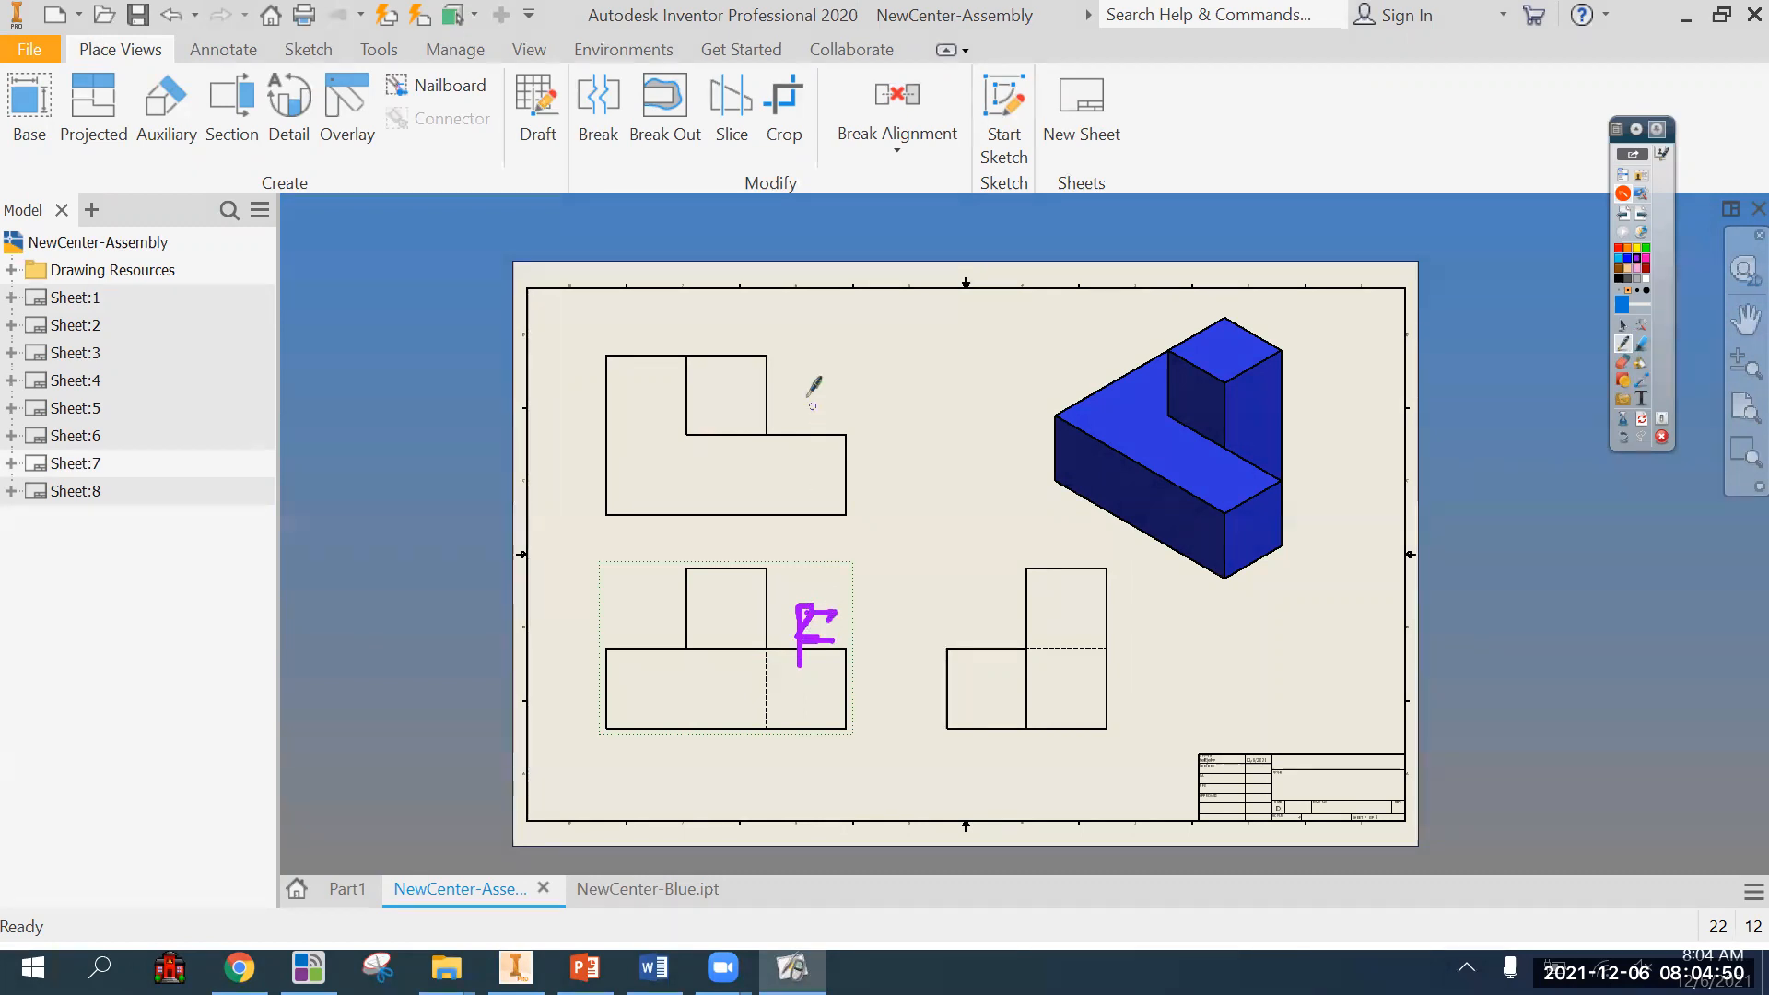
pyautogui.moveTo(804, 375)
pyautogui.mouseDown()
pyautogui.moveTo(804, 473)
pyautogui.moveTo(857, 373)
pyautogui.mouseUp()
pyautogui.moveTo(993, 666)
pyautogui.mouseDown()
pyautogui.moveTo(1005, 586)
pyautogui.moveTo(1085, 630)
pyautogui.mouseUp()
pyautogui.moveTo(1151, 438); pyautogui.dragTo(1158, 474)
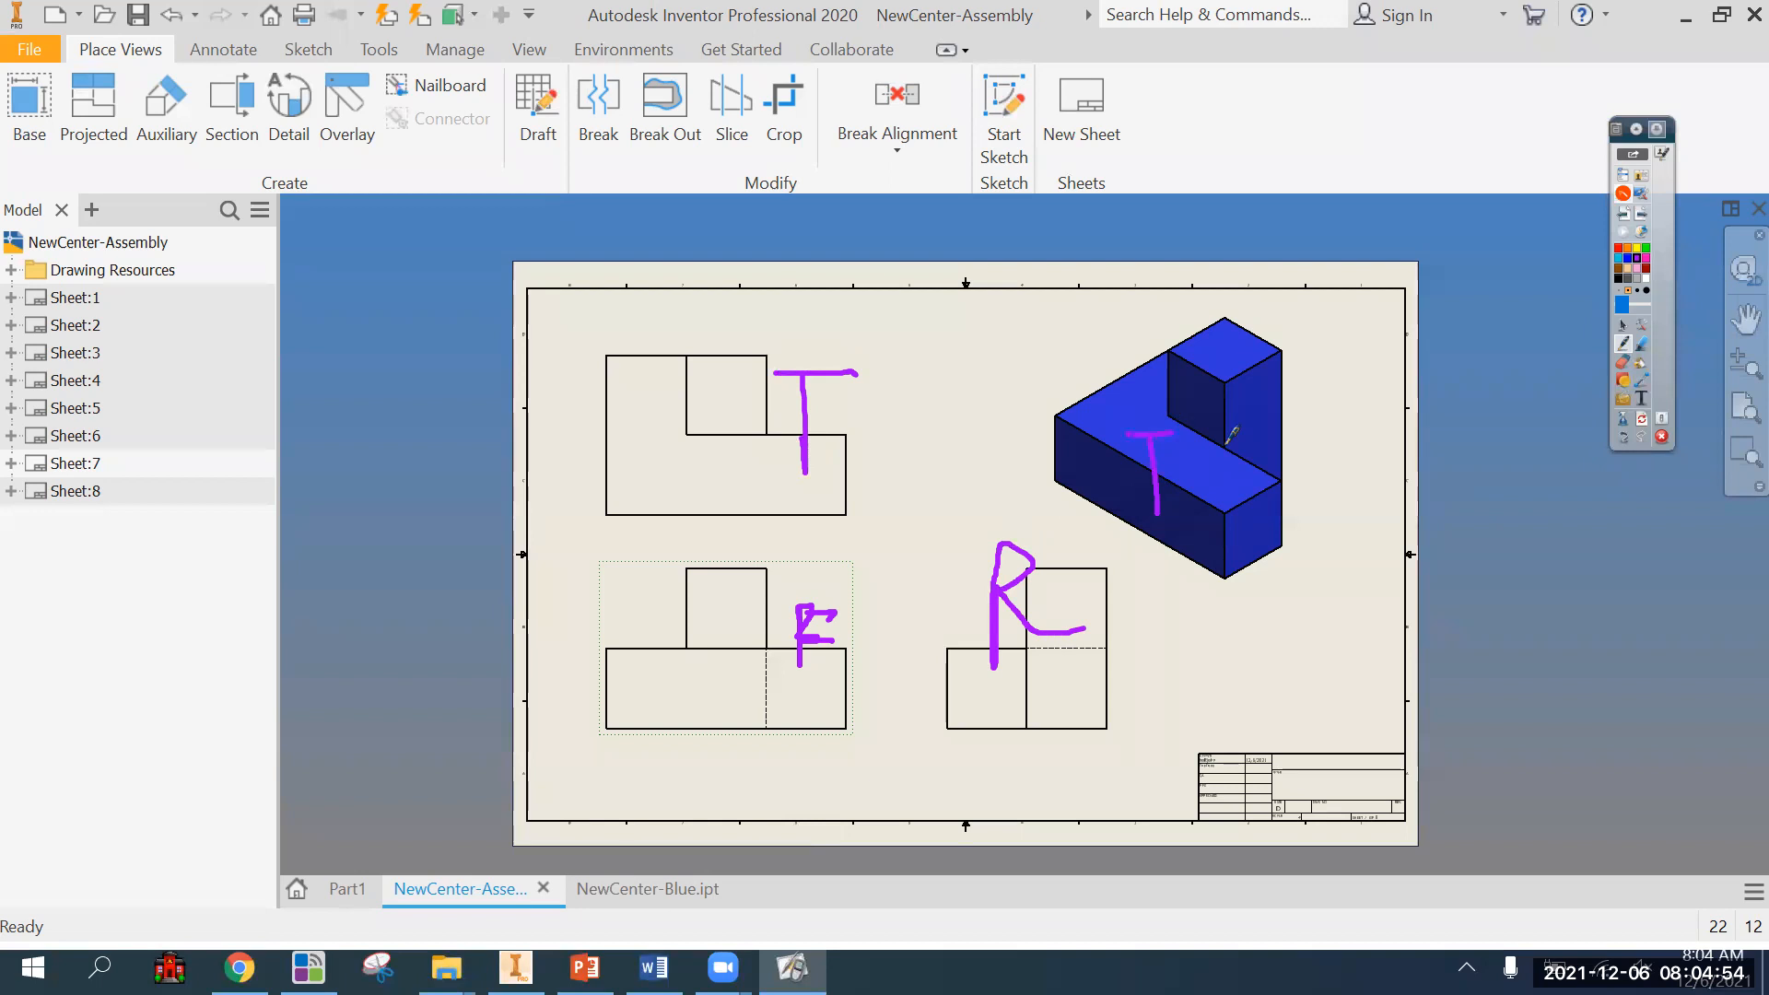
pyautogui.moveTo(1209, 553); pyautogui.dragTo(1211, 445)
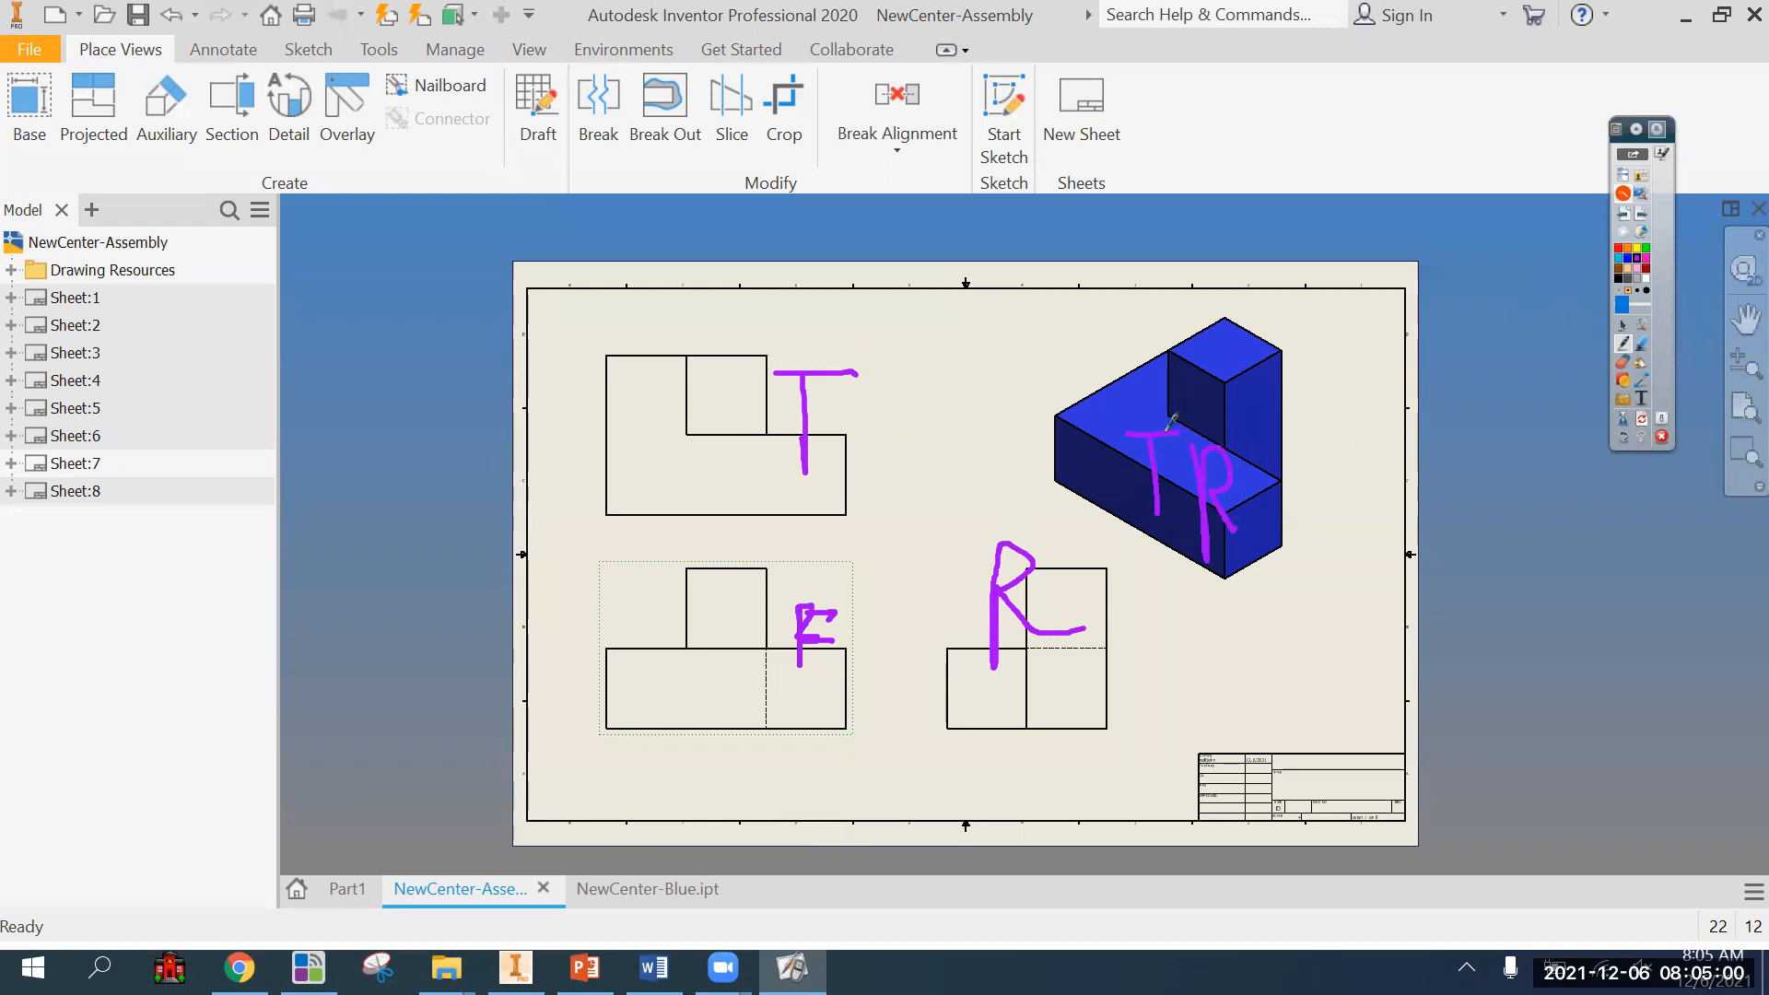
# Clear the handwritten letters from Sheet:7 and return to the normal pointer with no view command active.
pyautogui.click(1644, 422)
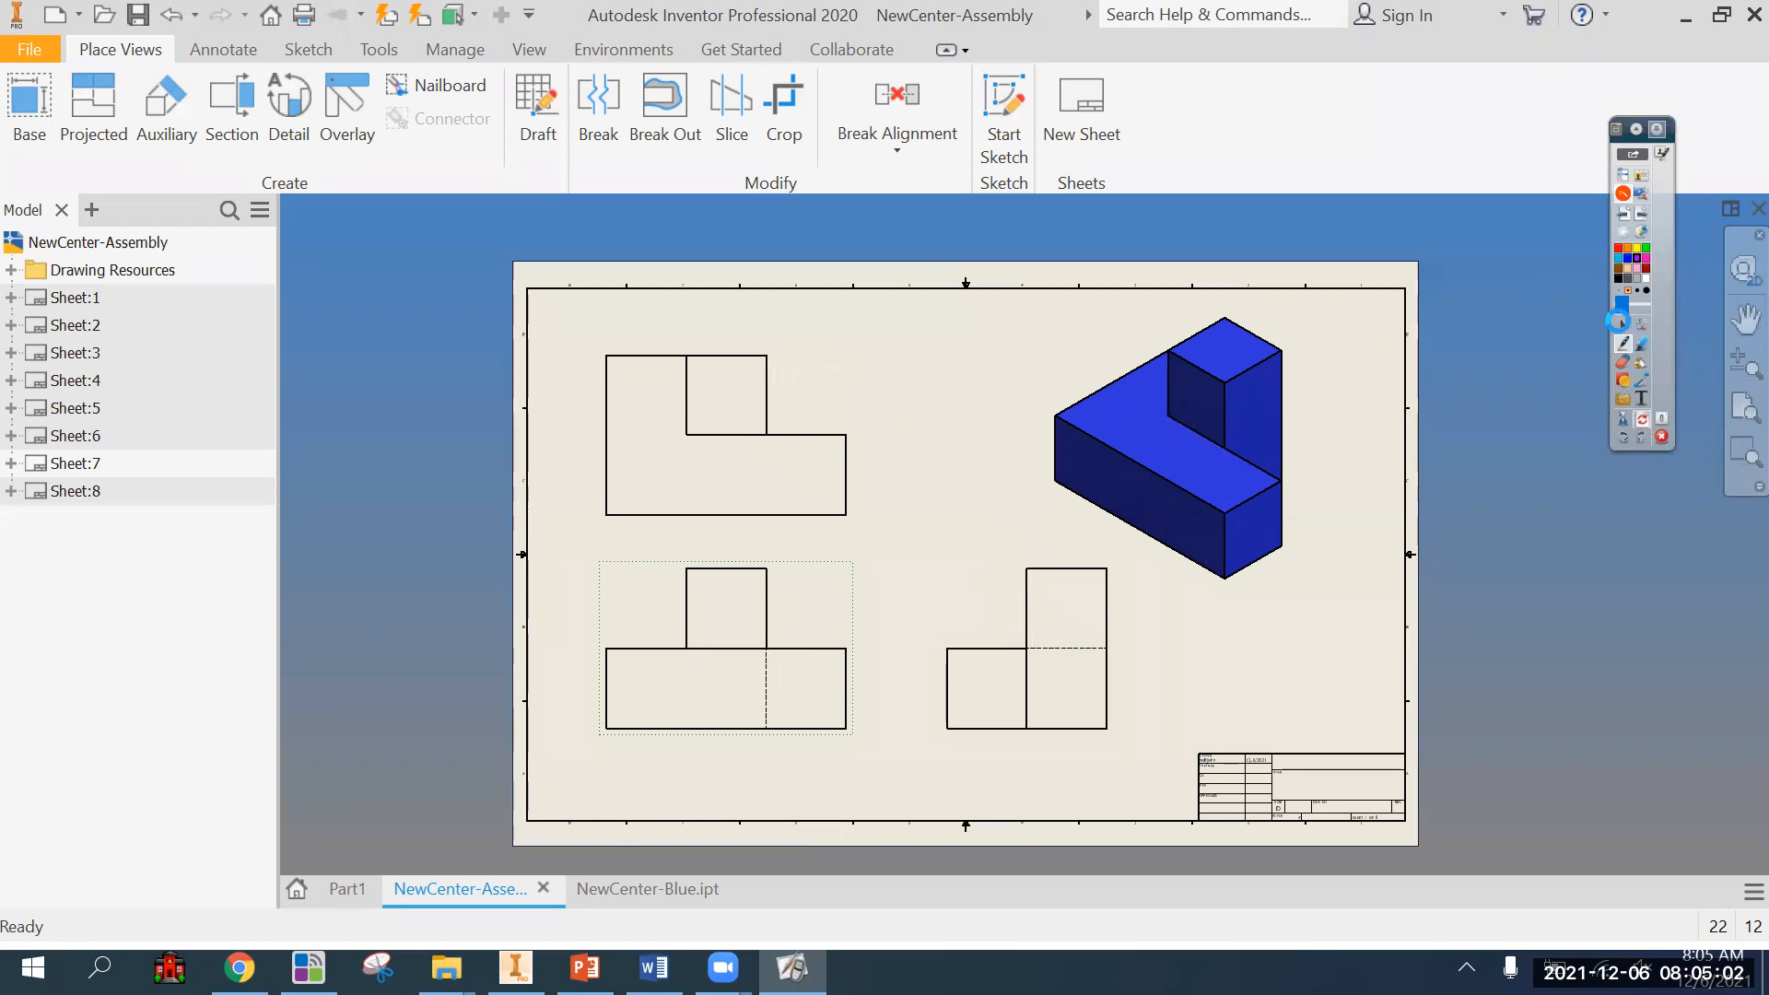
pyautogui.click(1624, 328)
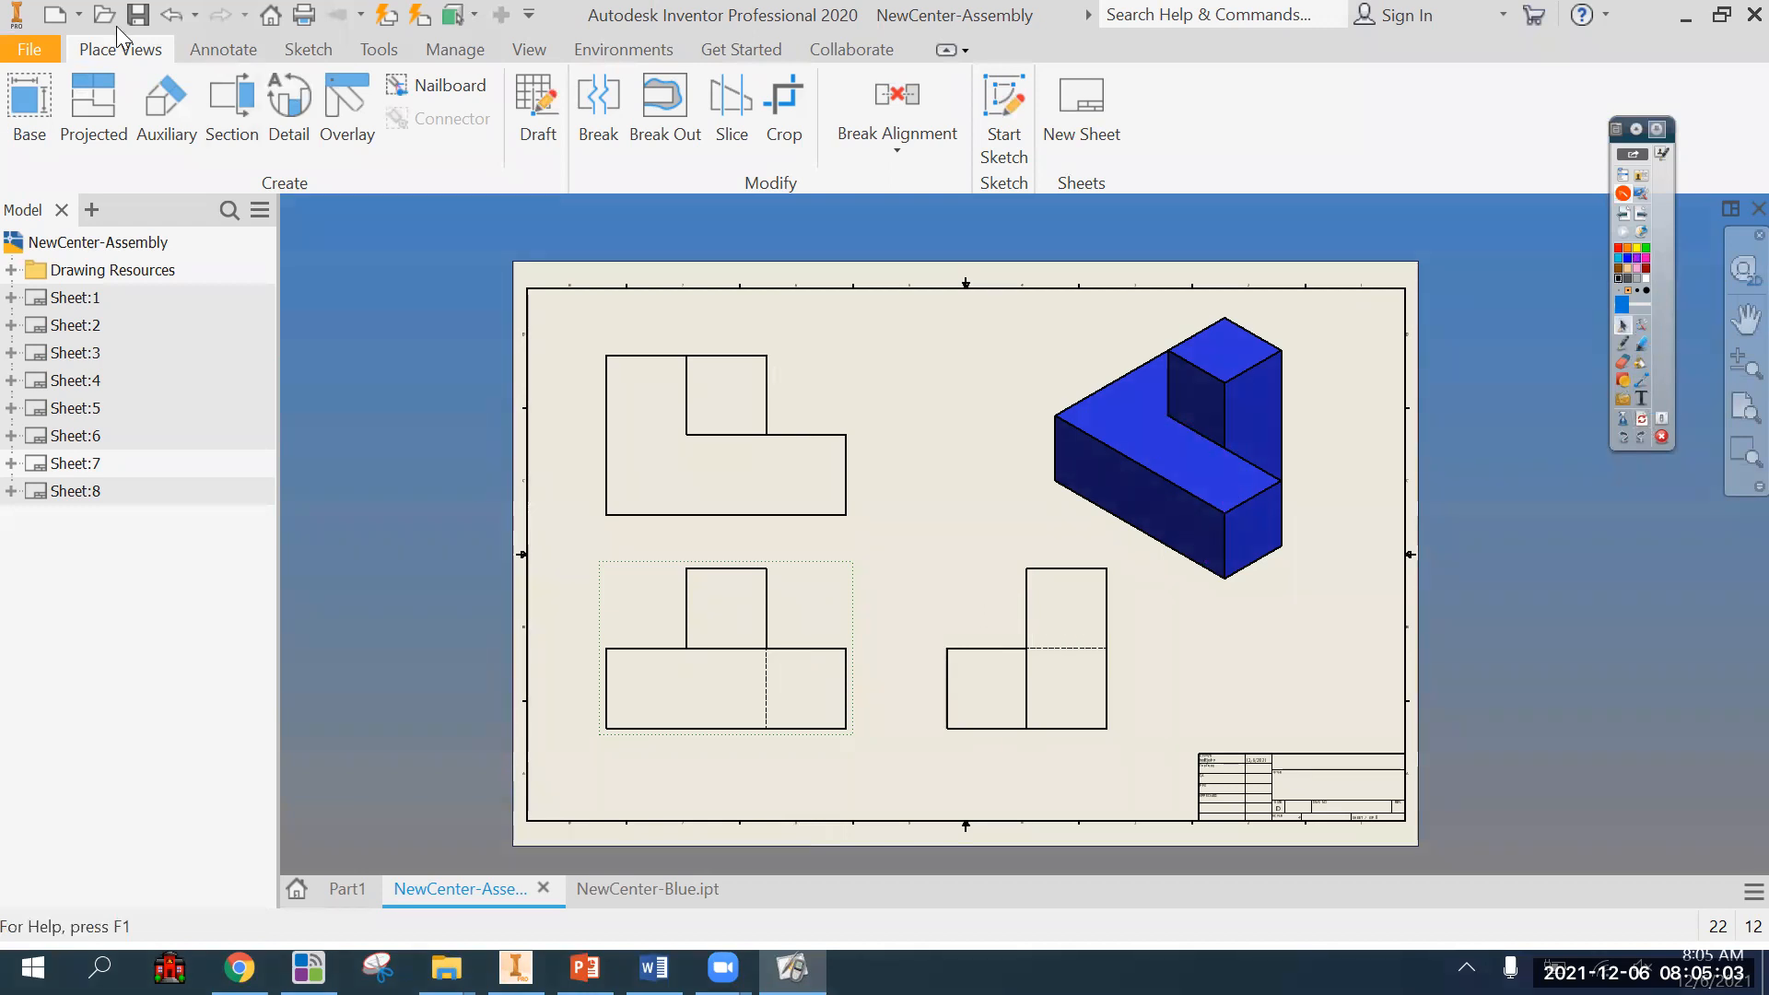
pyautogui.click(30, 108)
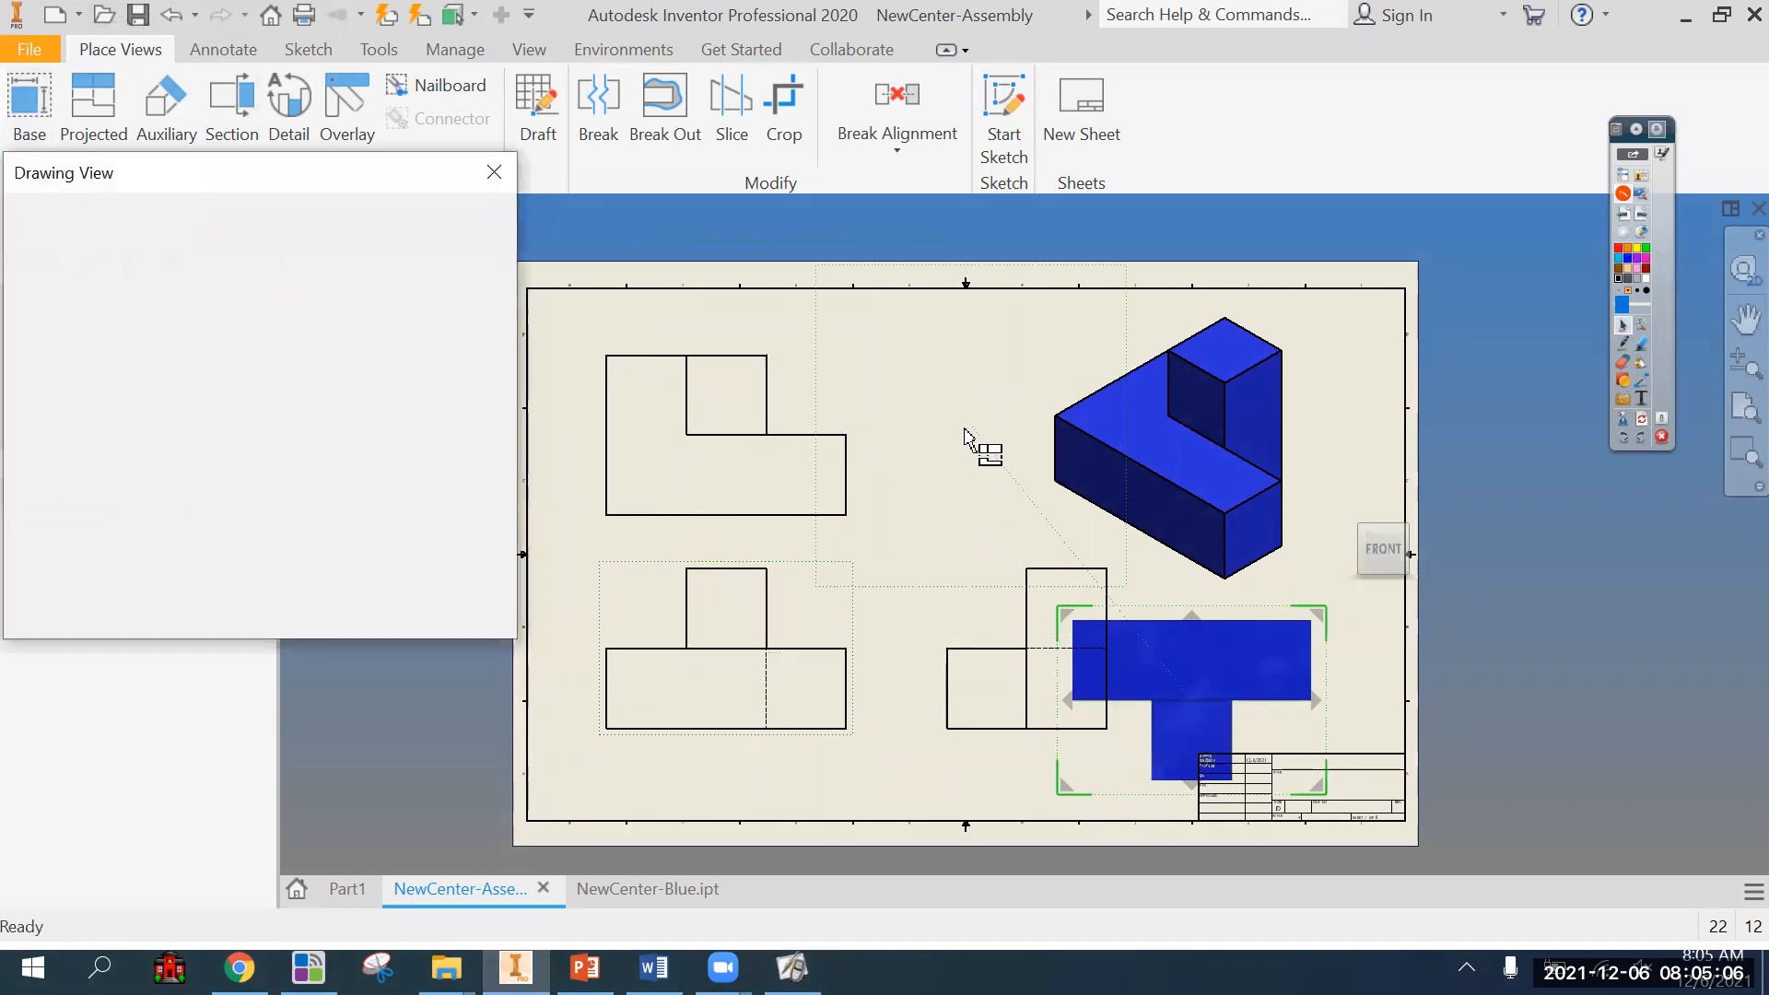
pyautogui.press('Escape')
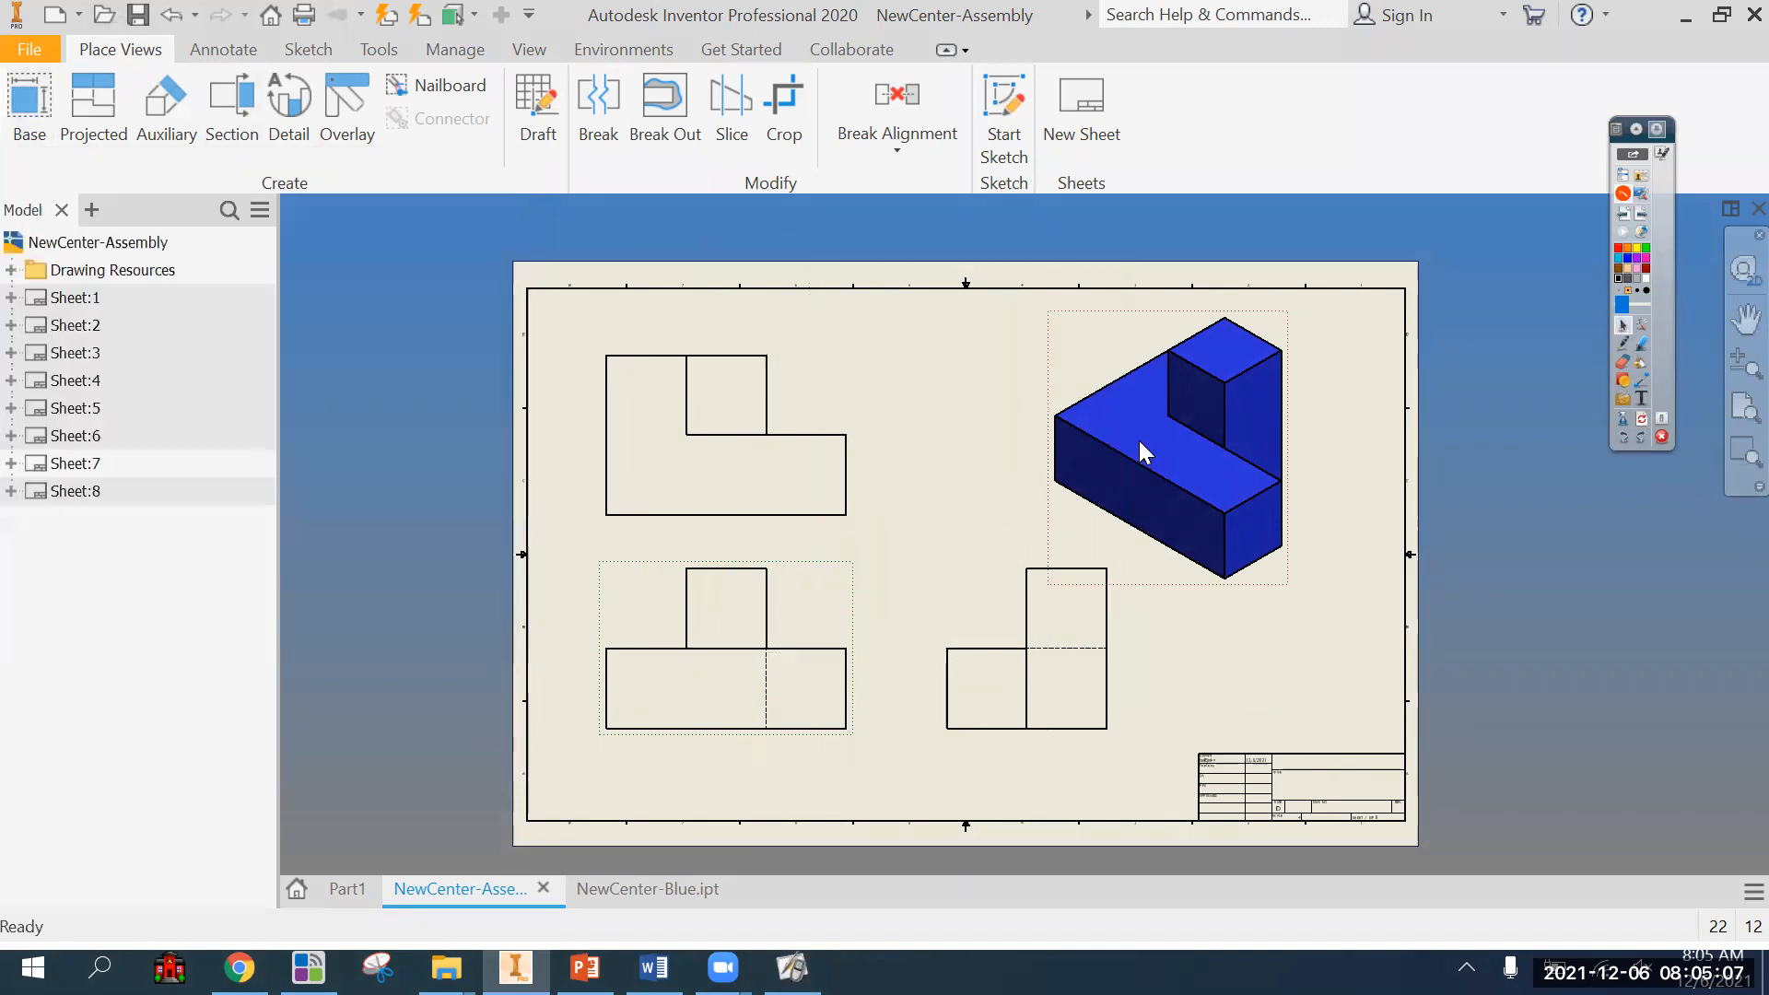
# Activate Sheet:1 and define a text box inside the title block's TITLE field.
pyautogui.click(223, 50)
pyautogui.doubleClick(65, 298)
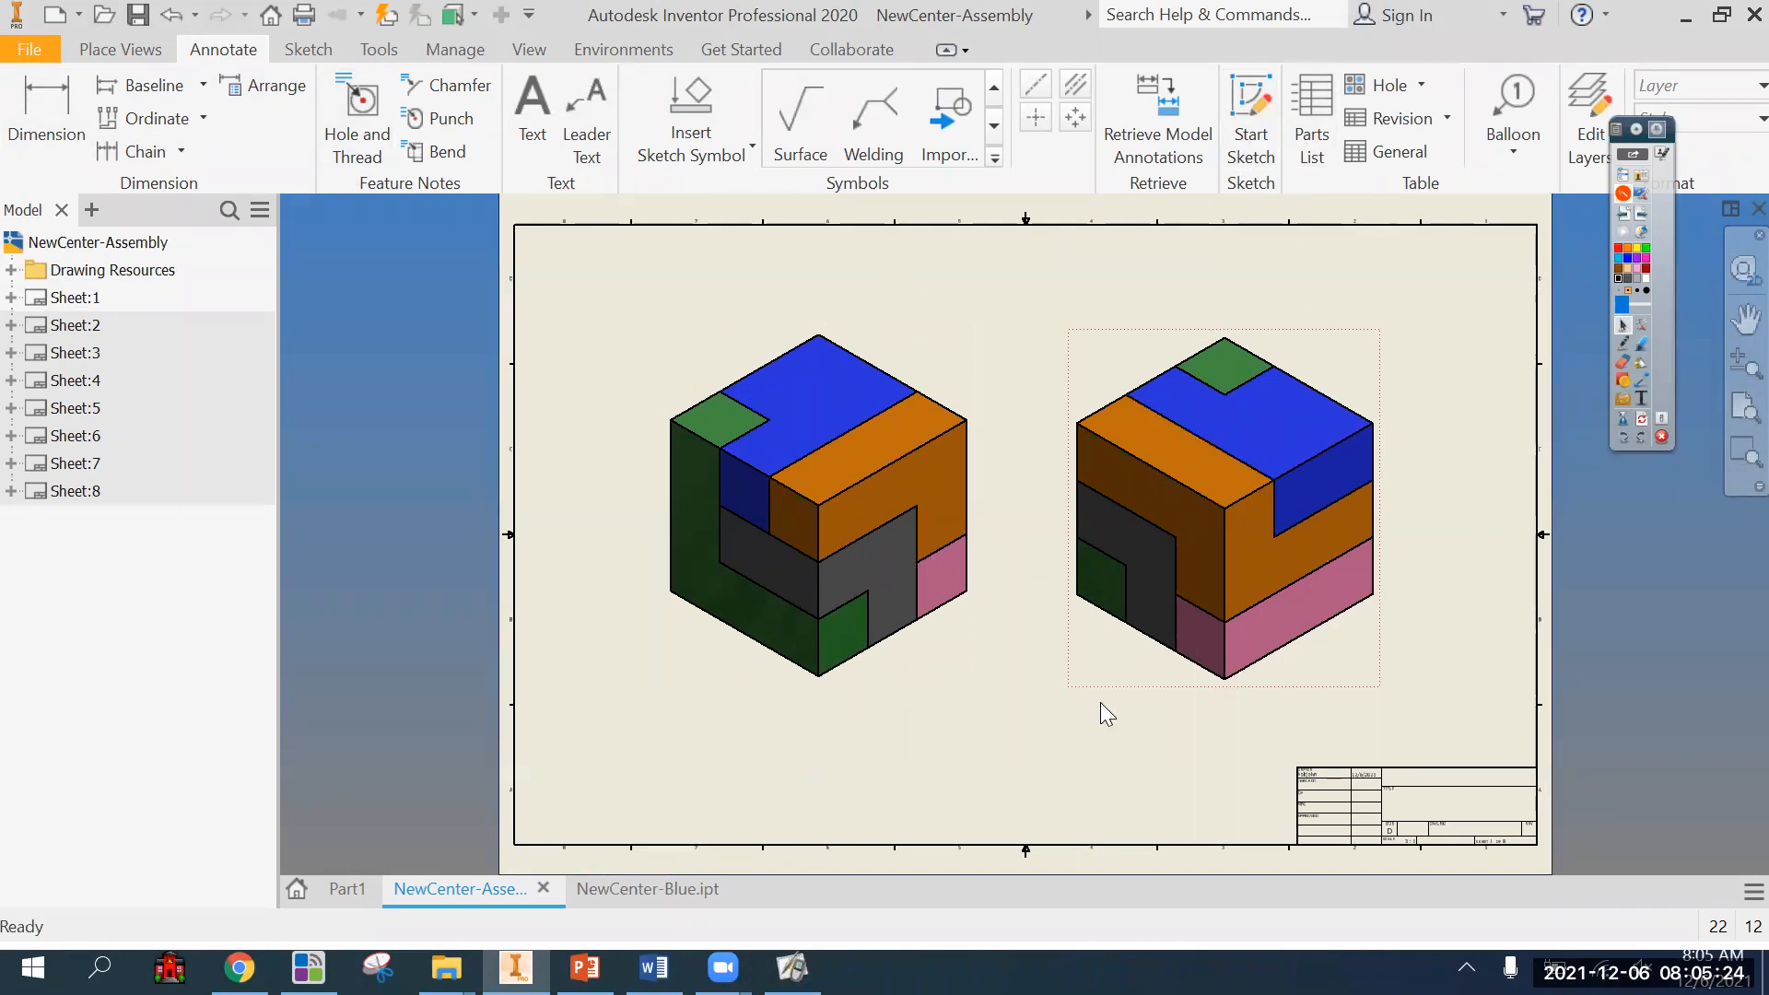
pyautogui.scroll(-2, 1100, 703)
pyautogui.moveTo(1118, 695); pyautogui.dragTo(962, 511, button='middle')
pyautogui.scroll(4, 1079, 515)
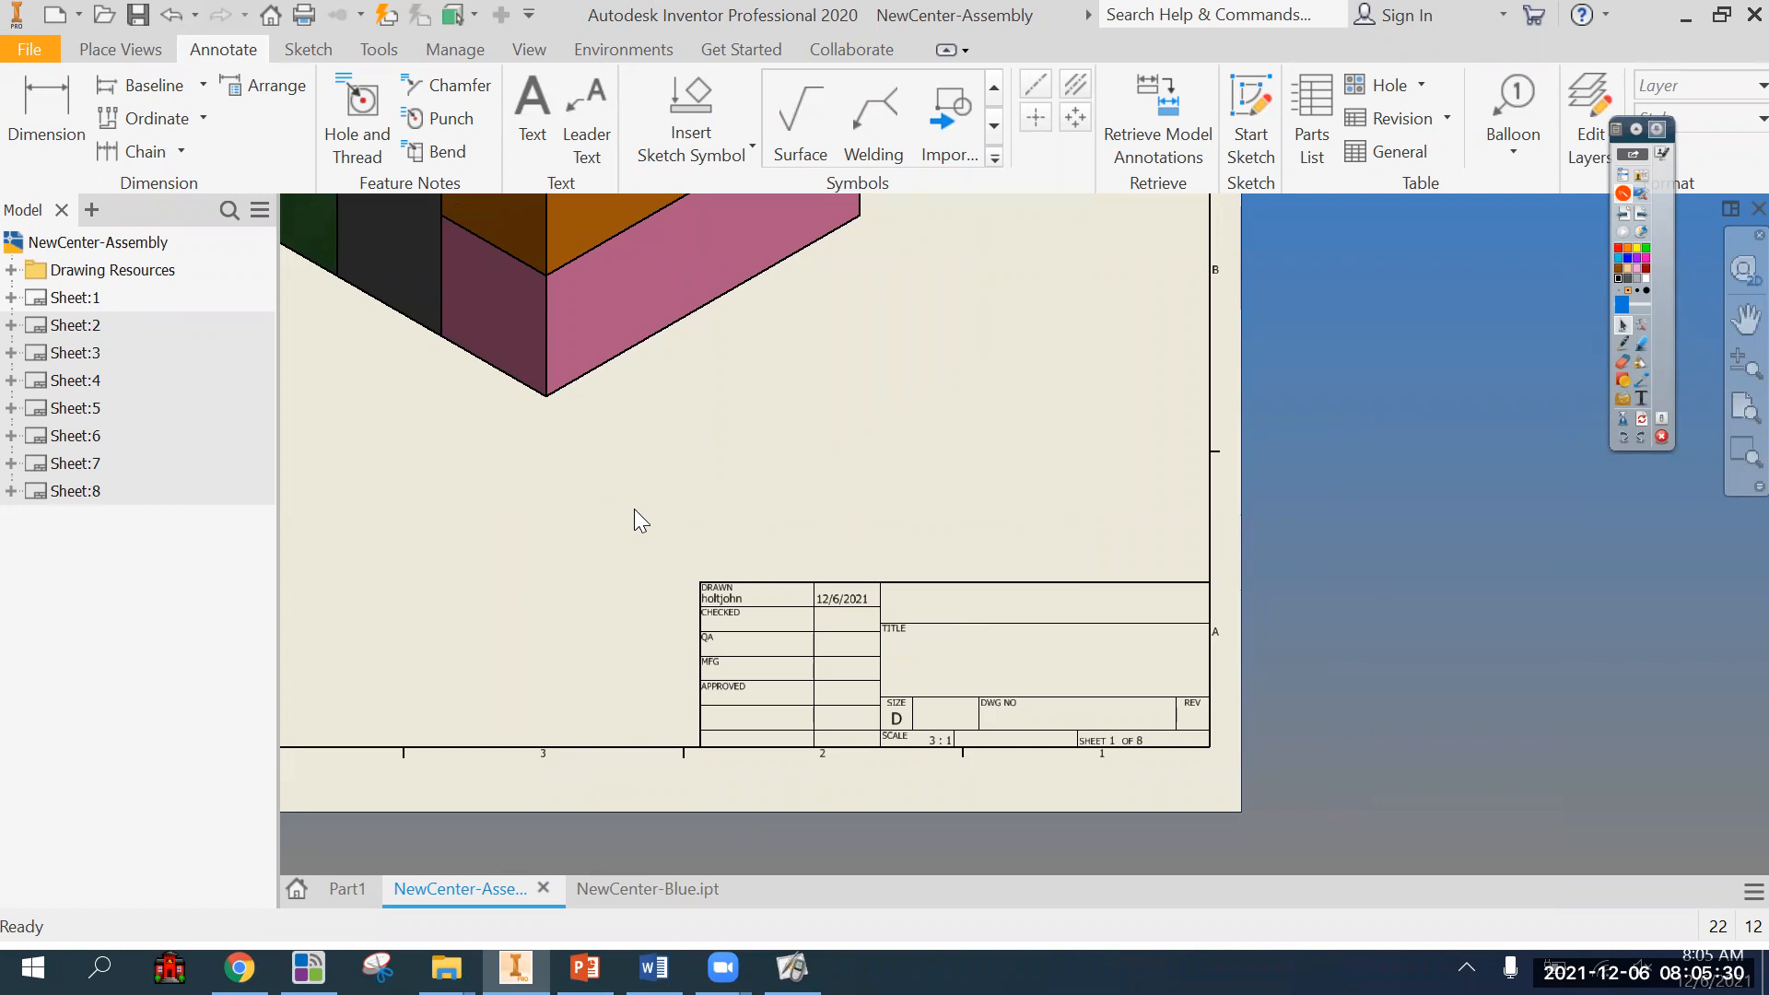
pyautogui.click(528, 101)
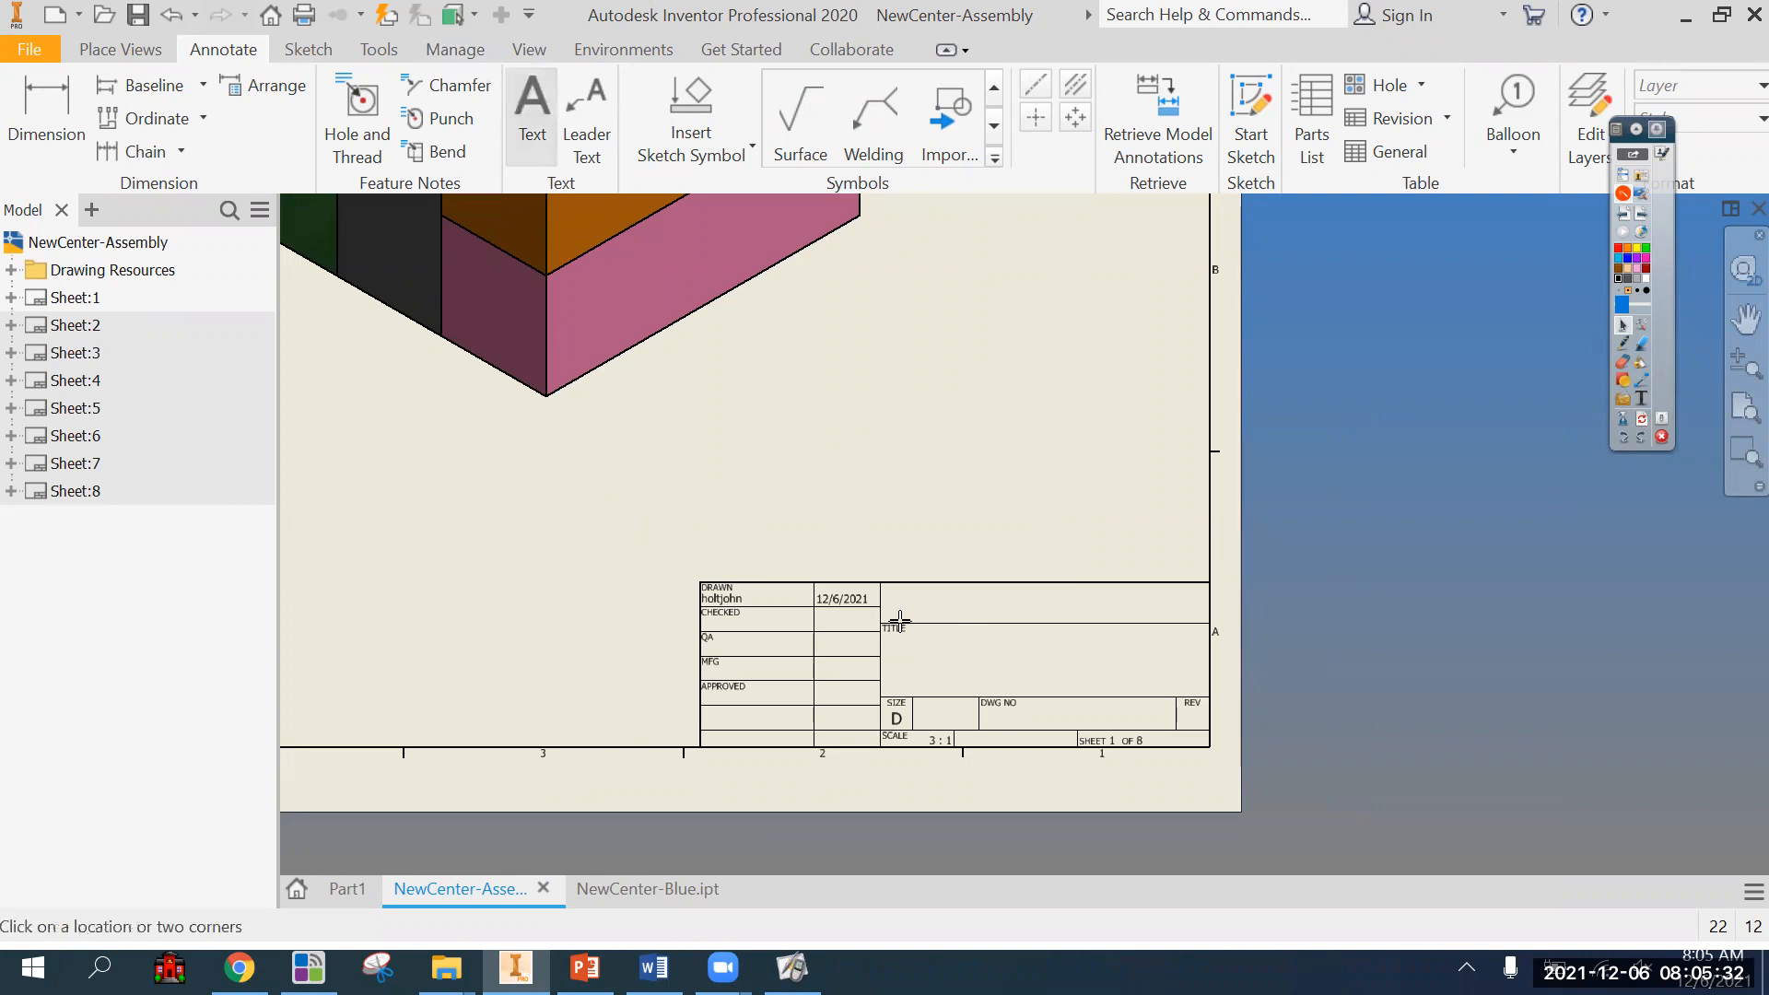
pyautogui.moveTo(912, 635); pyautogui.dragTo(1184, 689)
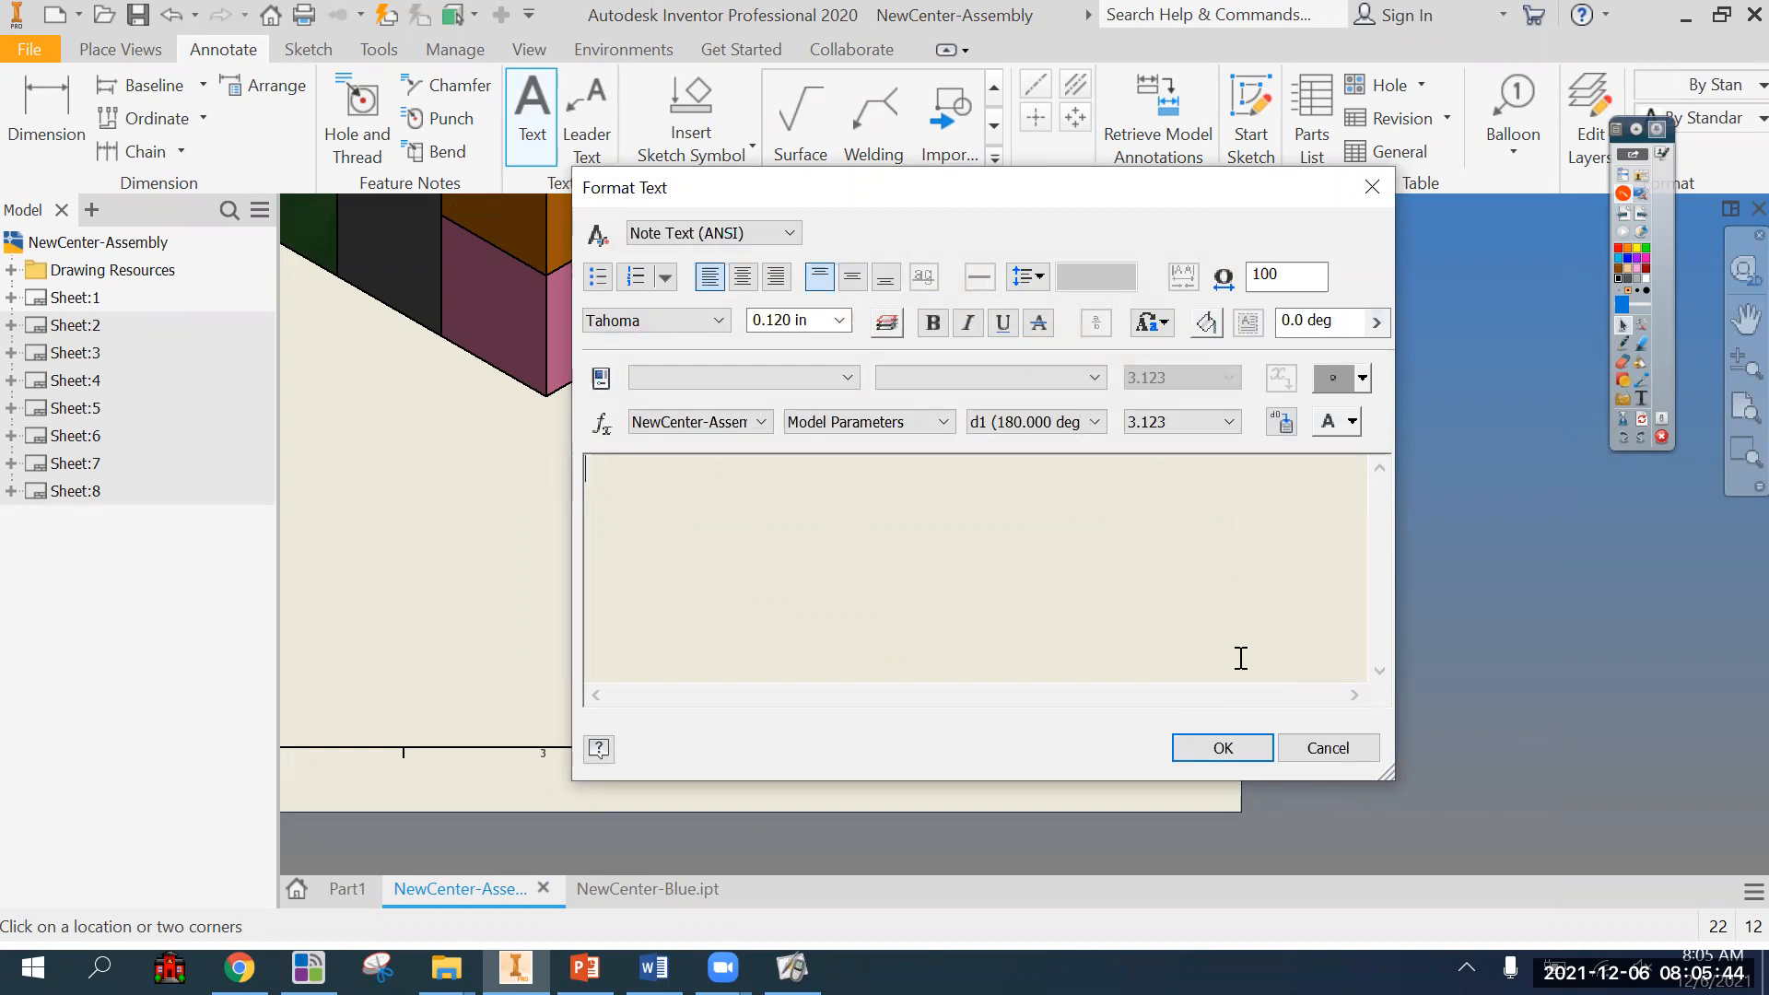
# Enter "Puzzle Cube Assembly" as the title text and place it in the title block.
pyautogui.write('Puzzle Cybe')
pyautogui.press('BackSpace')
pyautogui.press('BackSpace')
pyautogui.press('BackSpace')
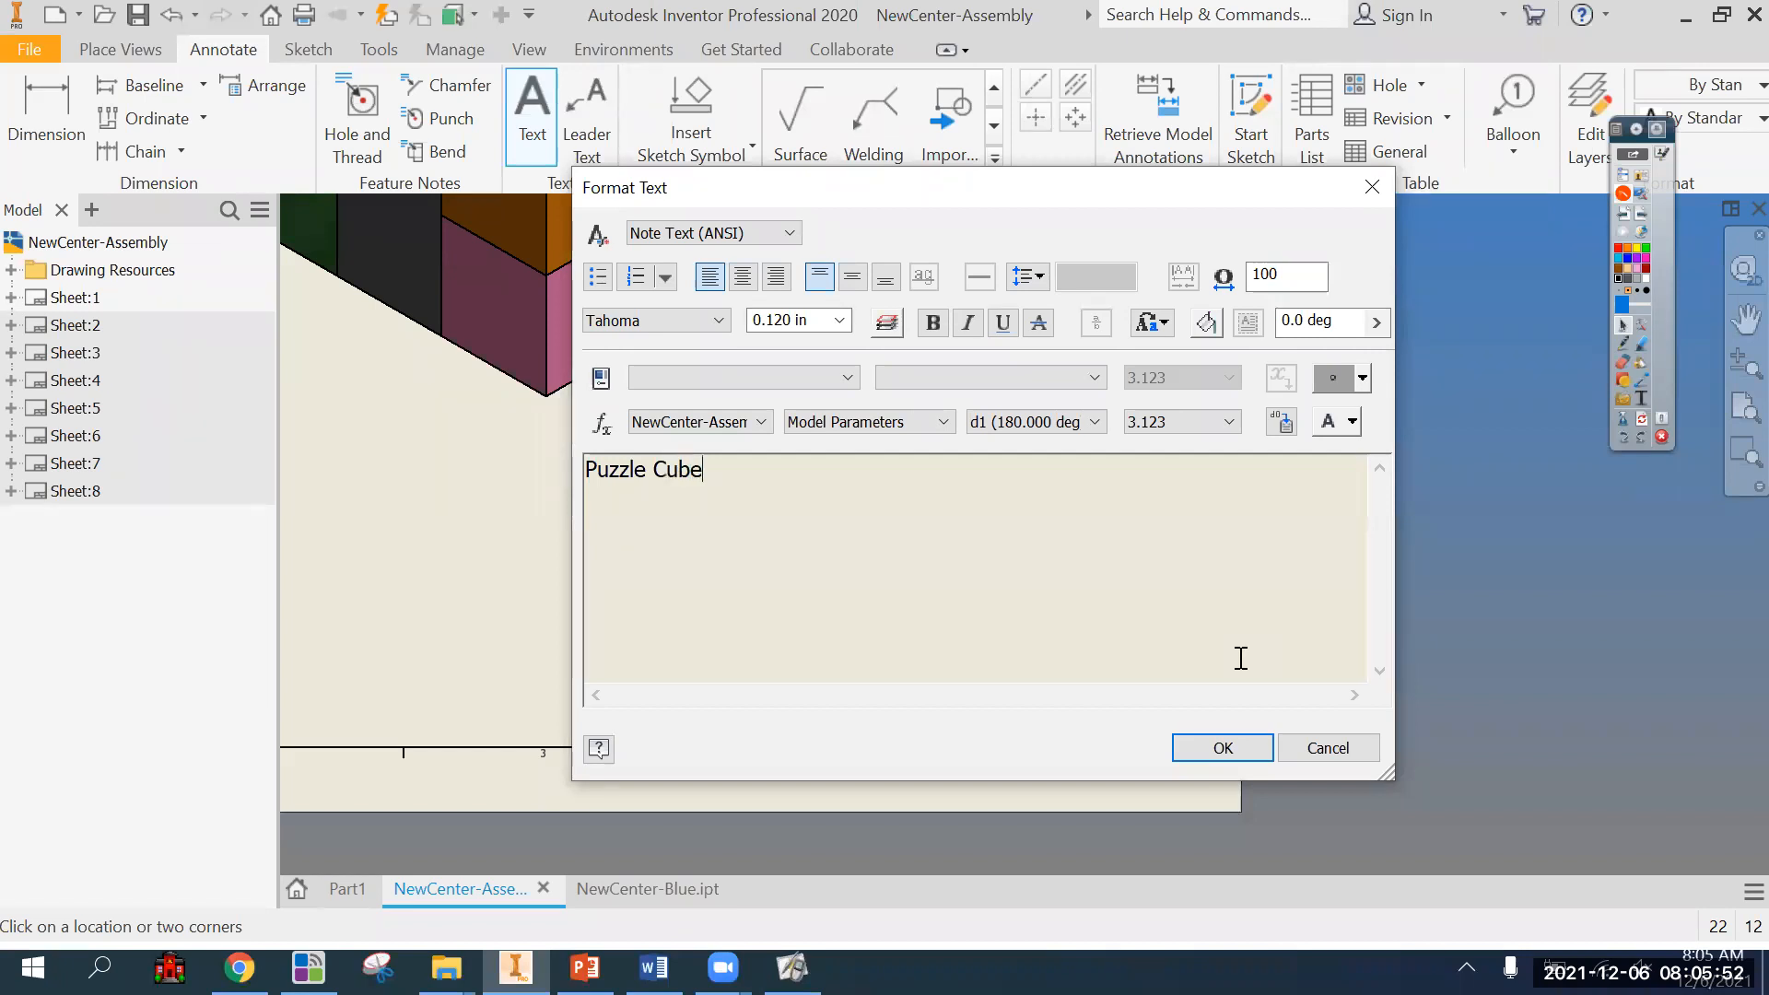
pyautogui.write('ube Assembly')
pyautogui.click(1246, 747)
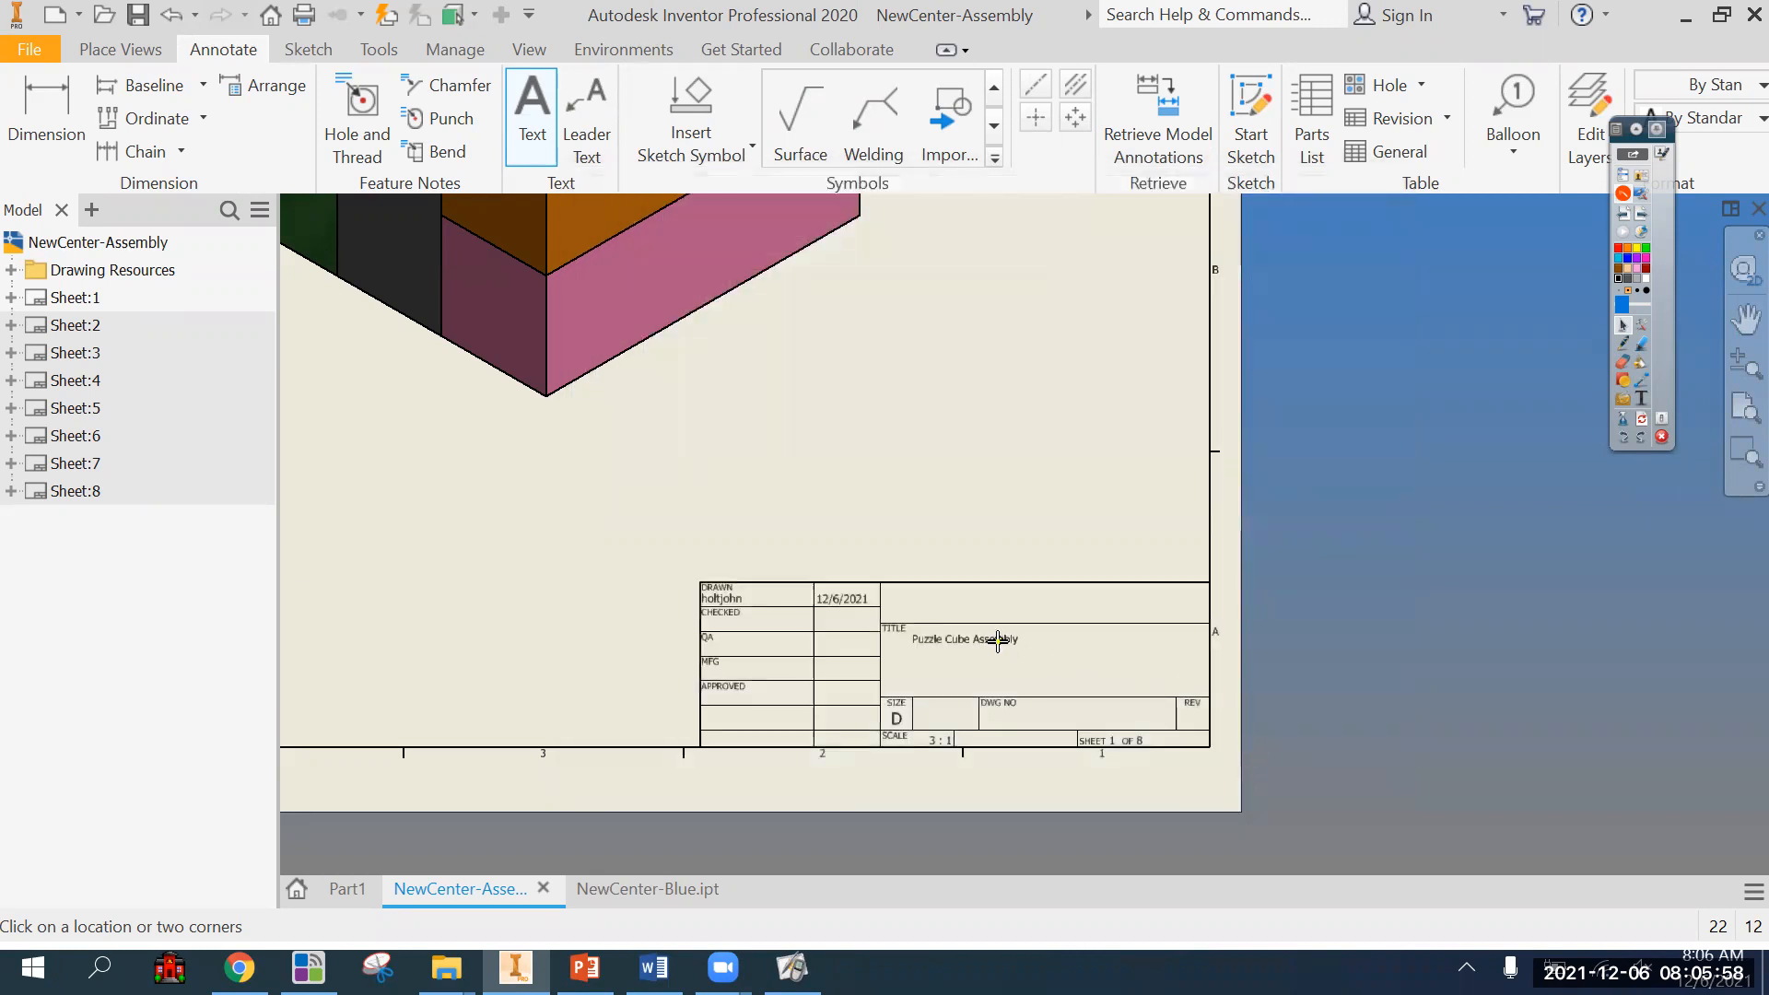
pyautogui.click(1009, 645)
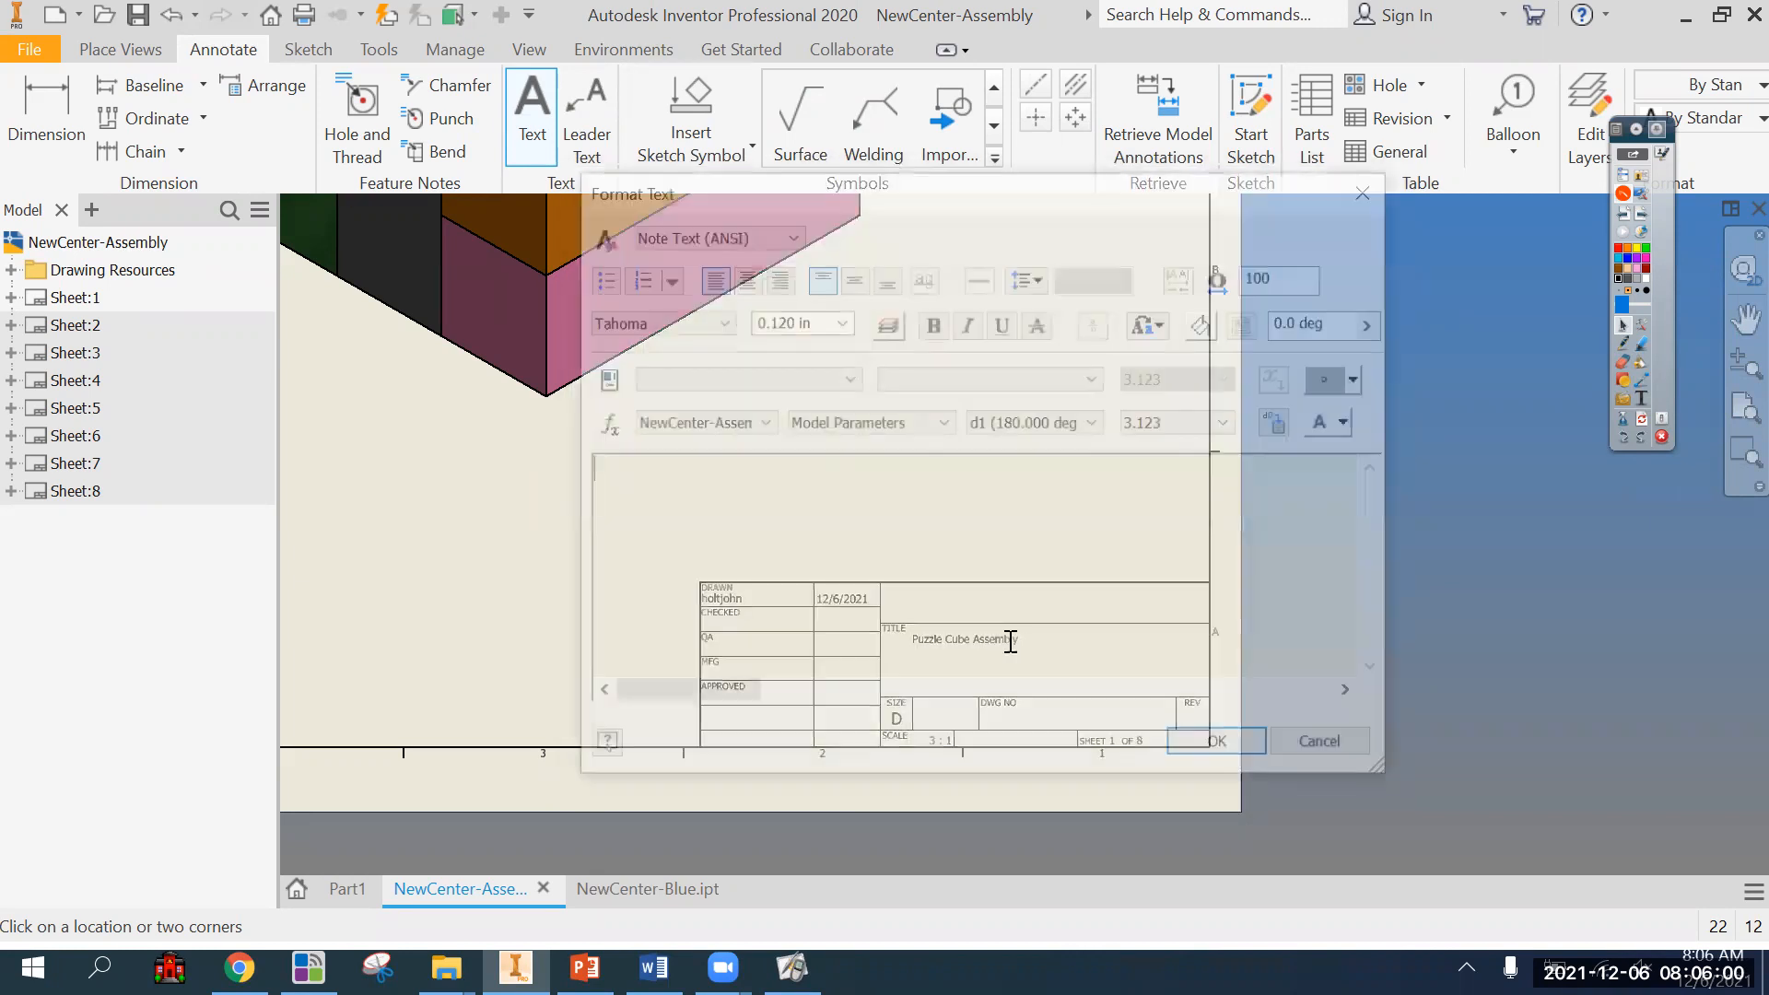
pyautogui.press('Escape')
pyautogui.press('Escape')
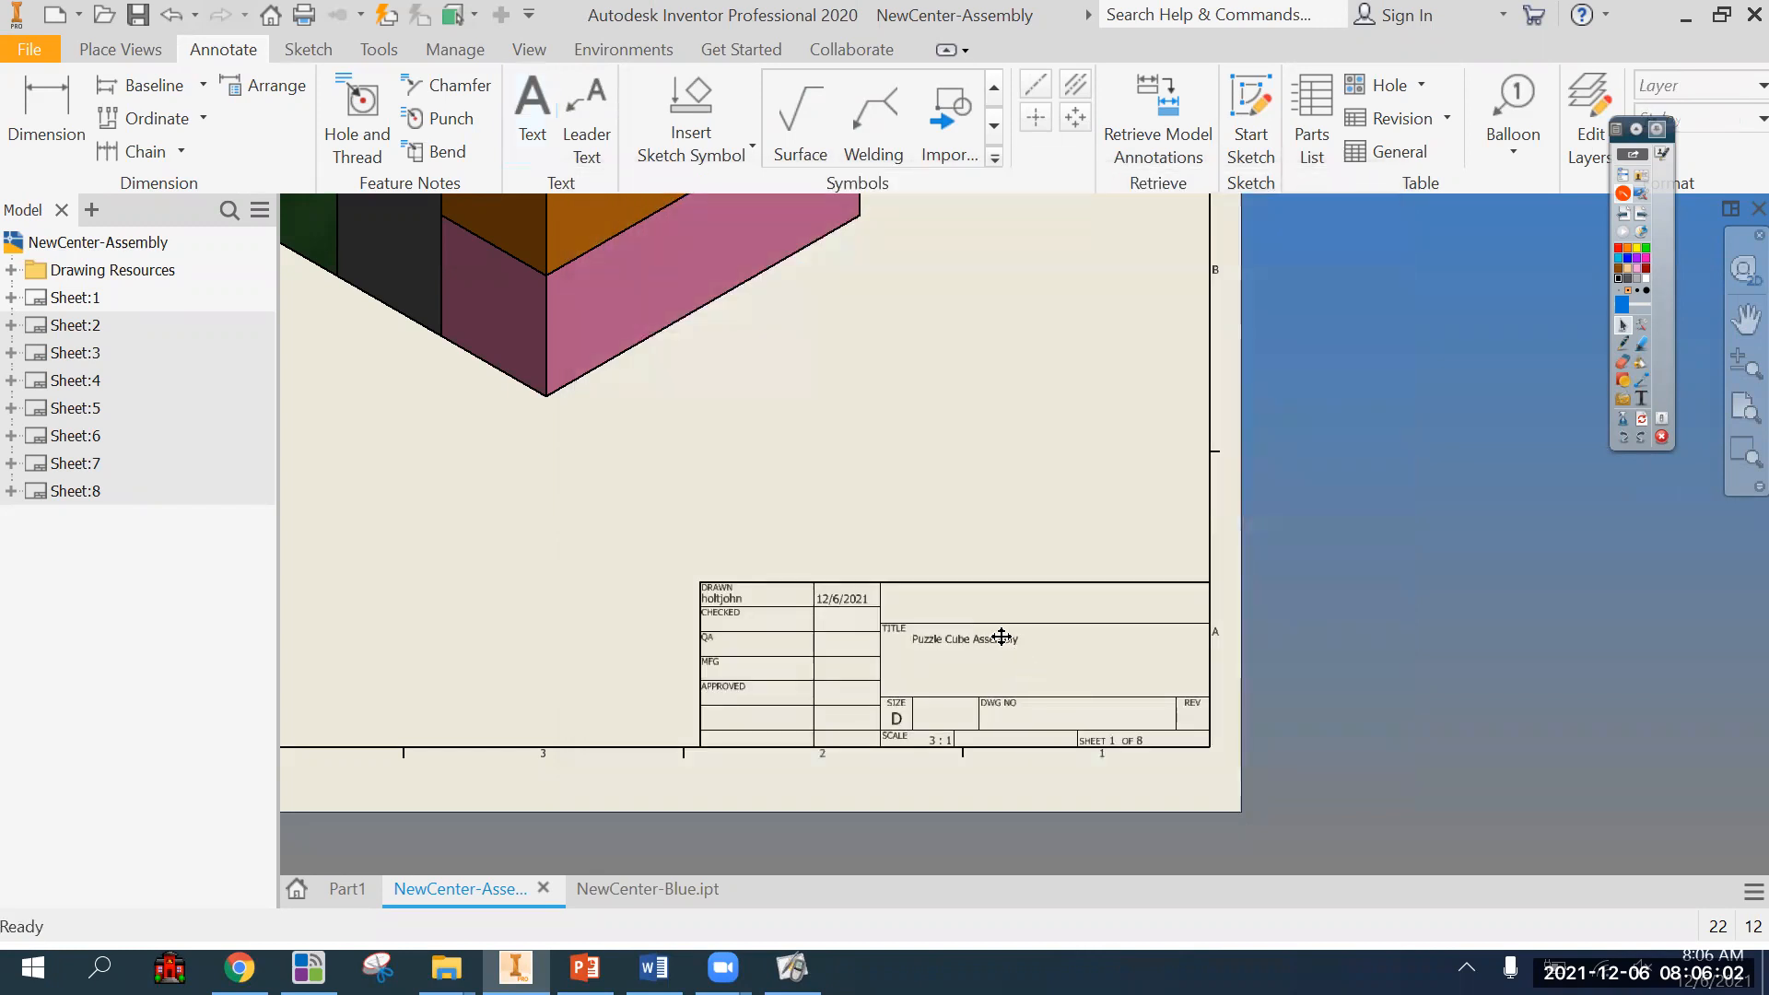
# Set the text height of the Puzzle Cube Assembly title to 0.240 in.
pyautogui.click(1002, 638)
pyautogui.doubleClick(1000, 642)
pyautogui.moveTo(828, 480); pyautogui.dragTo(567, 465)
pyautogui.click(839, 320)
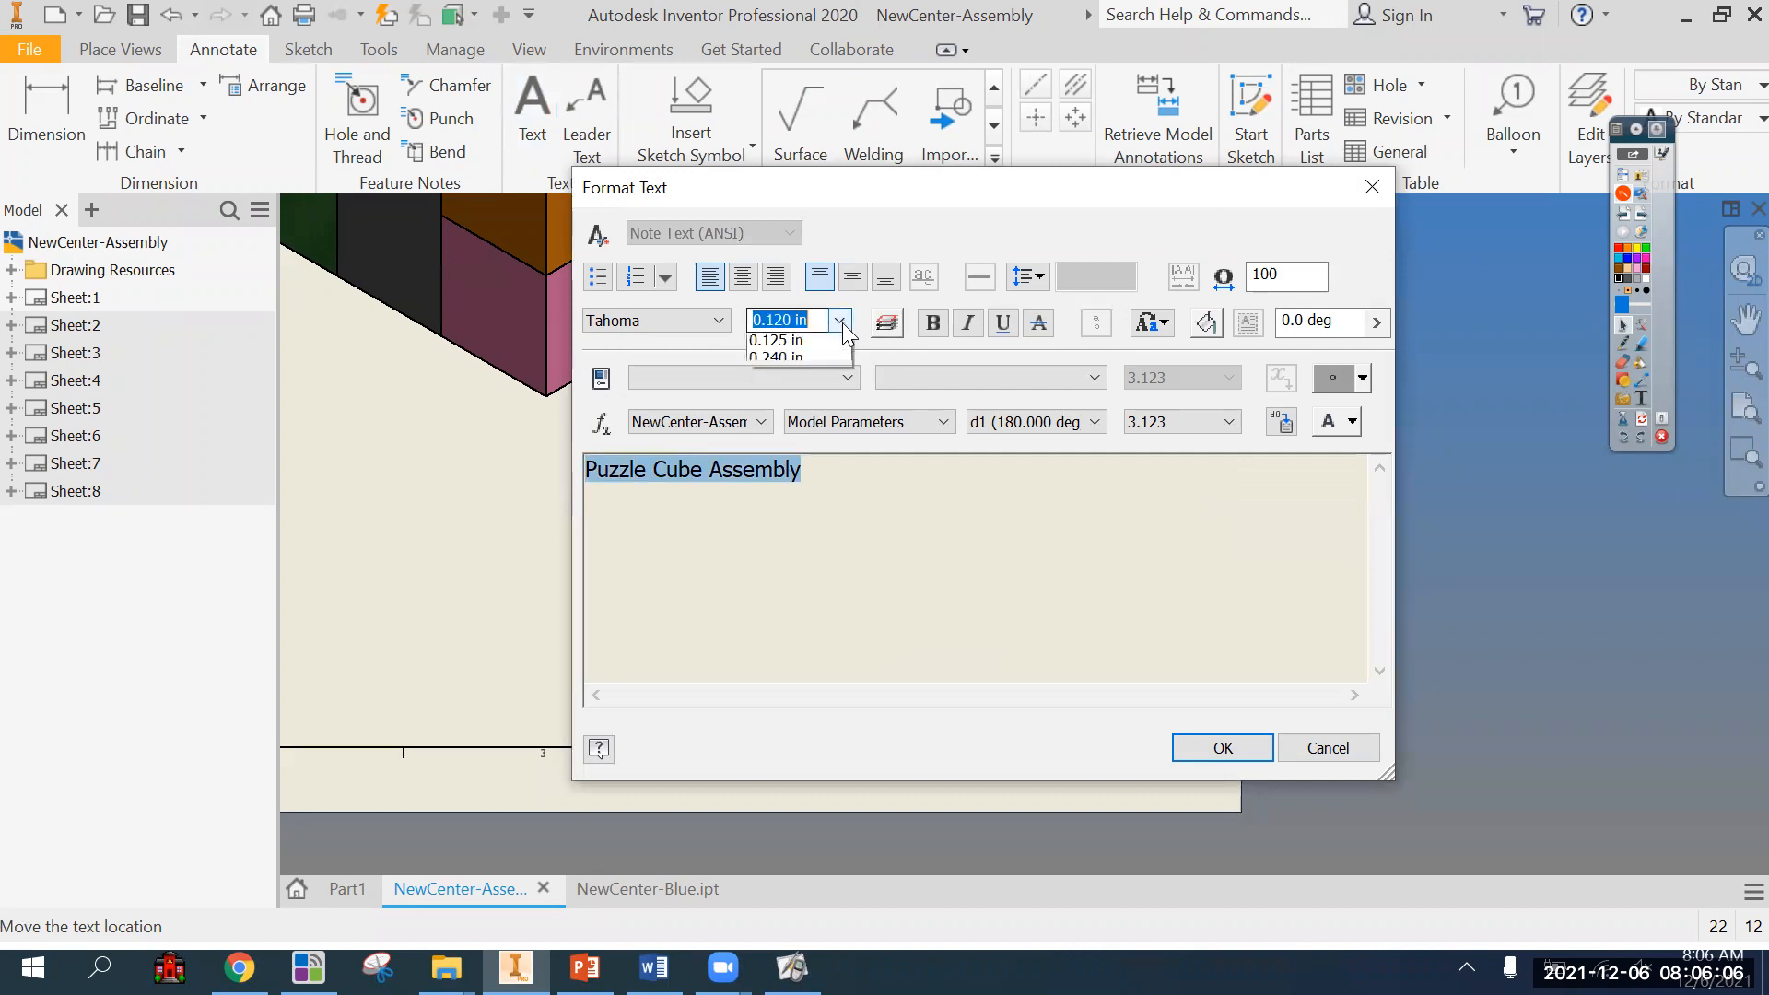
pyautogui.click(801, 398)
pyautogui.click(1204, 745)
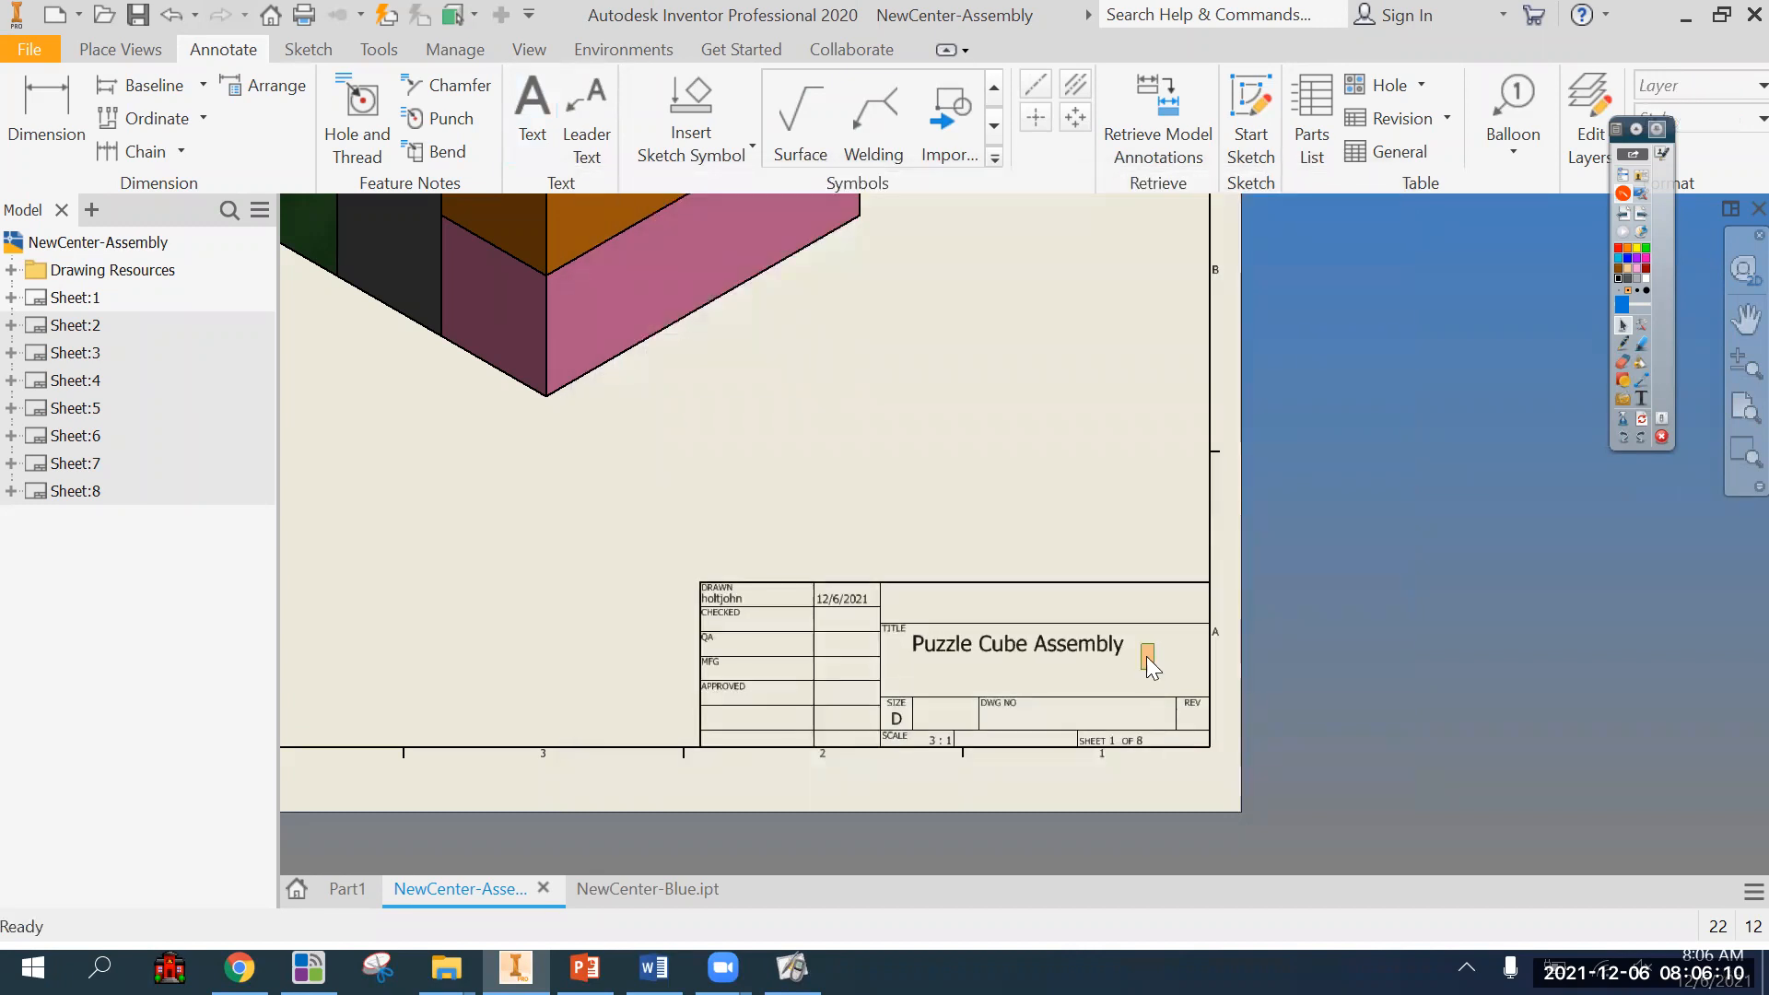
# Move the enlarged title text down and slightly right so it sits centred in the TITLE field.
pyautogui.click(1109, 647)
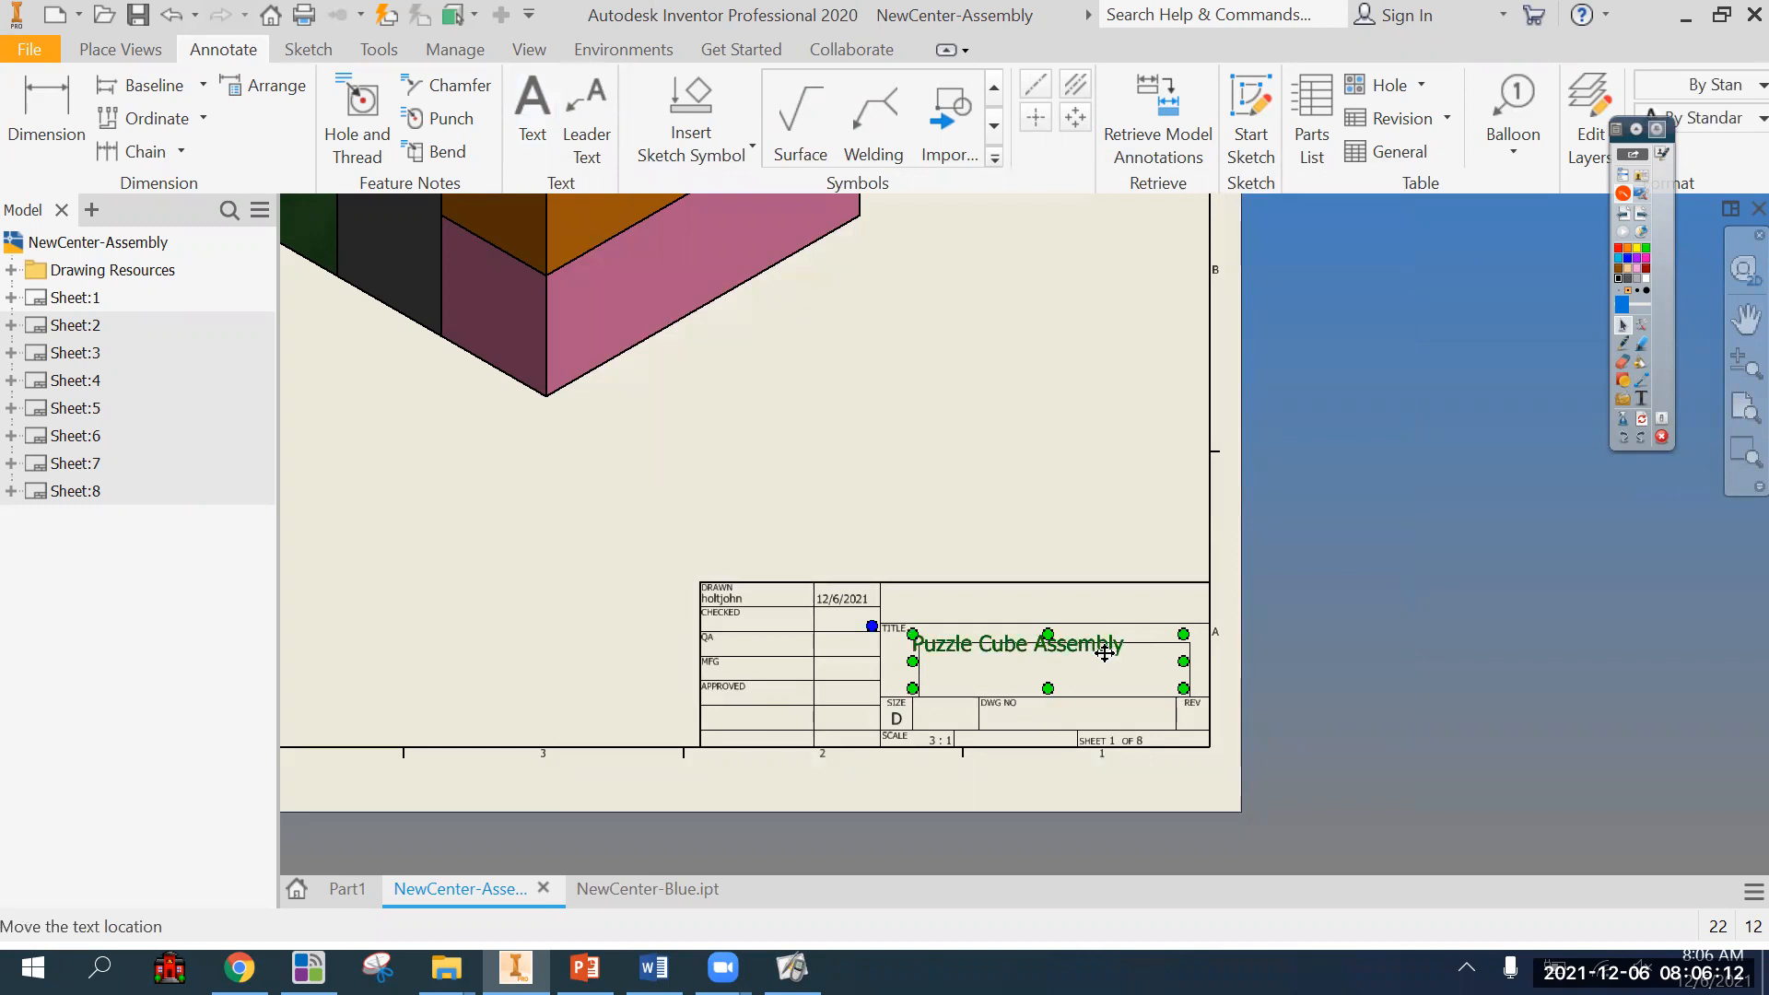
pyautogui.moveTo(1105, 652); pyautogui.dragTo(1084, 642)
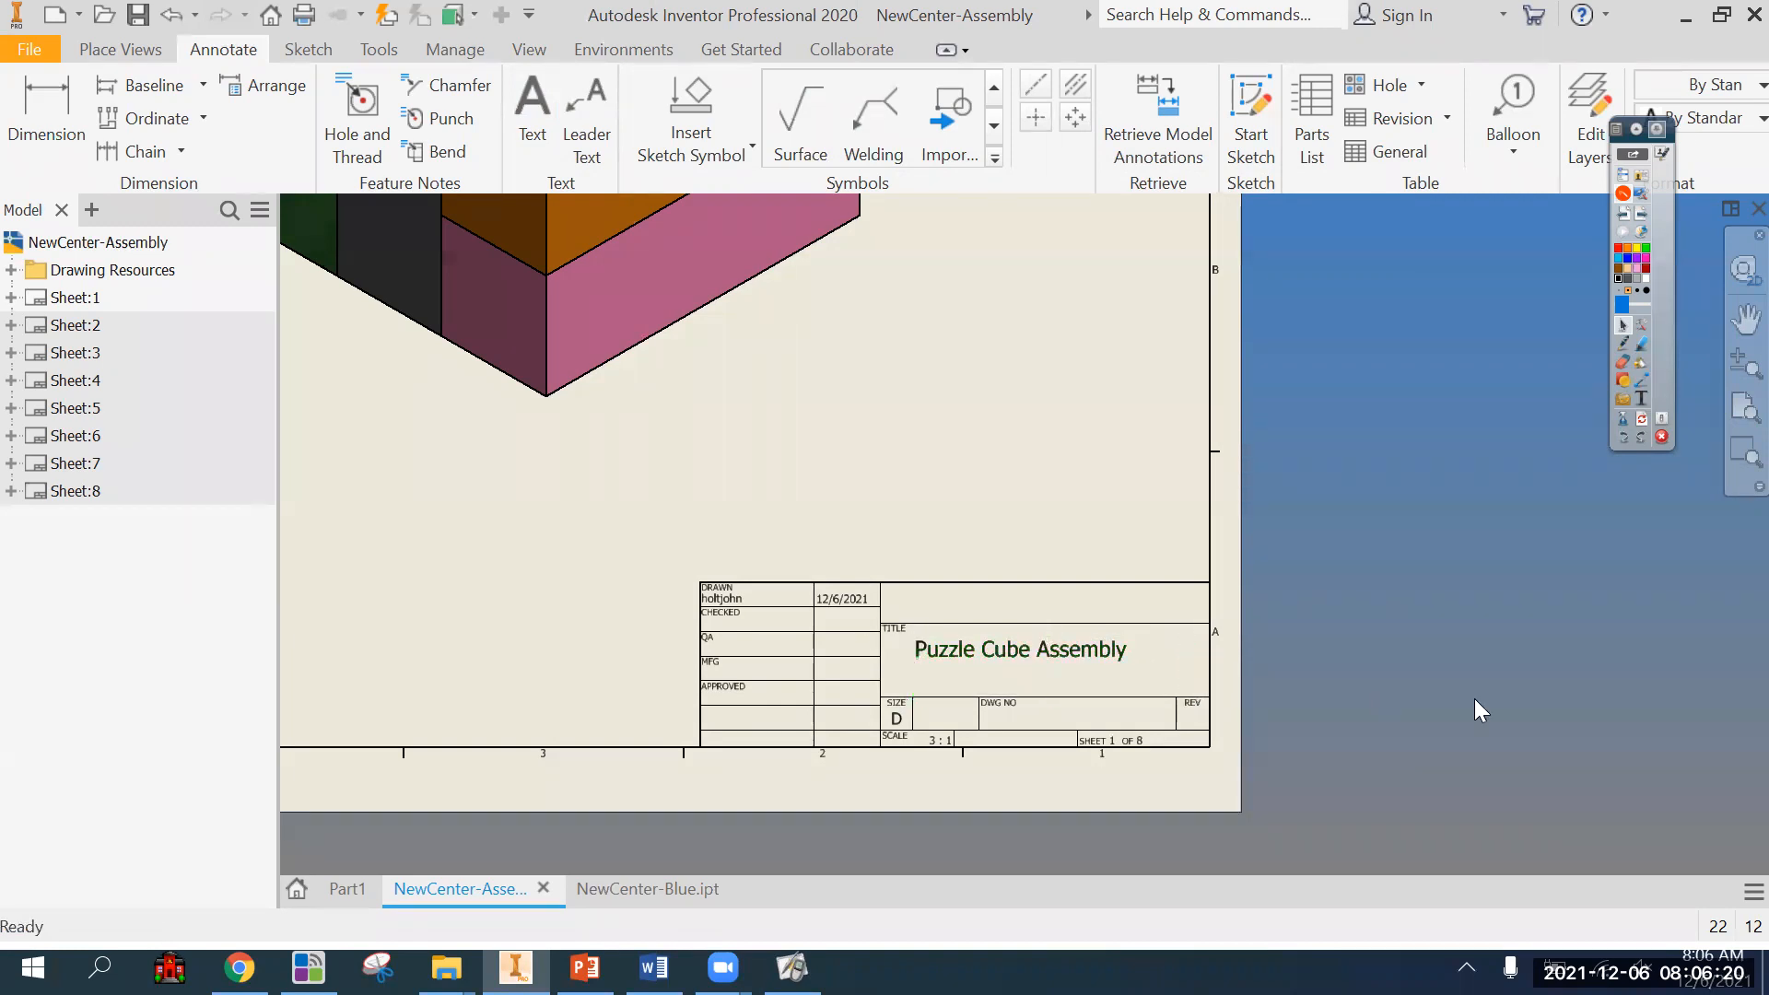
pyautogui.click(1102, 648)
pyautogui.moveTo(1101, 648); pyautogui.dragTo(1111, 654)
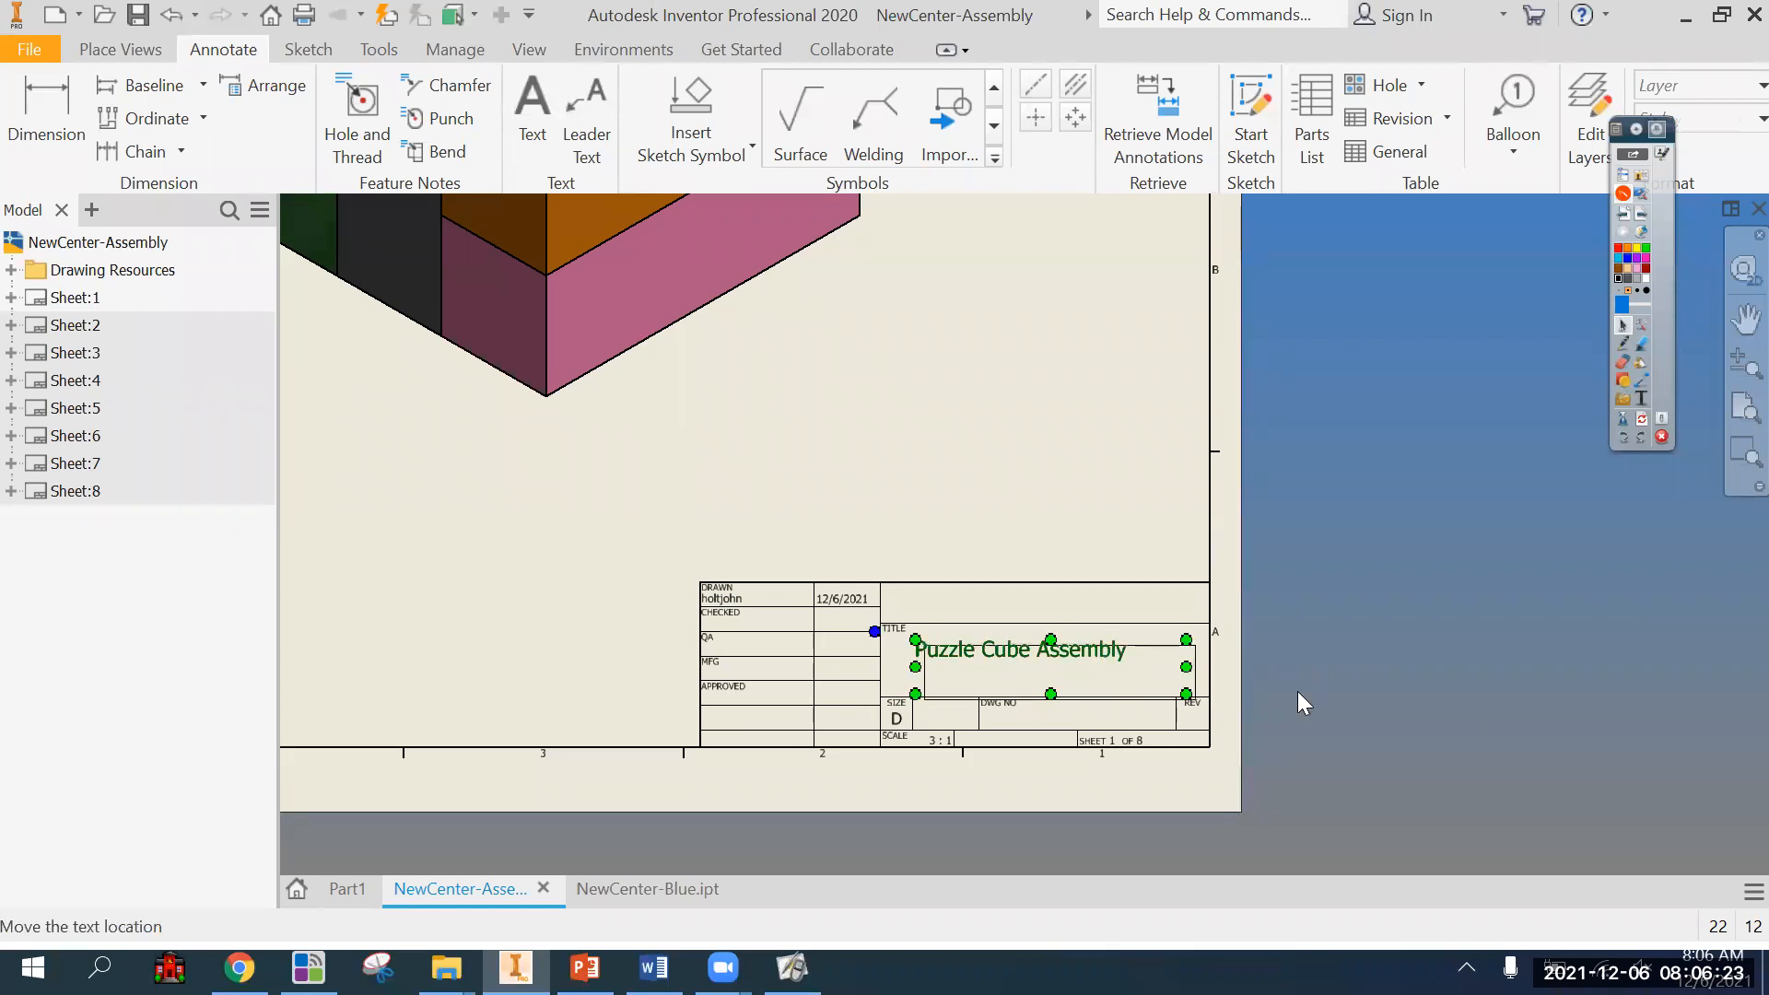
pyautogui.click(523, 121)
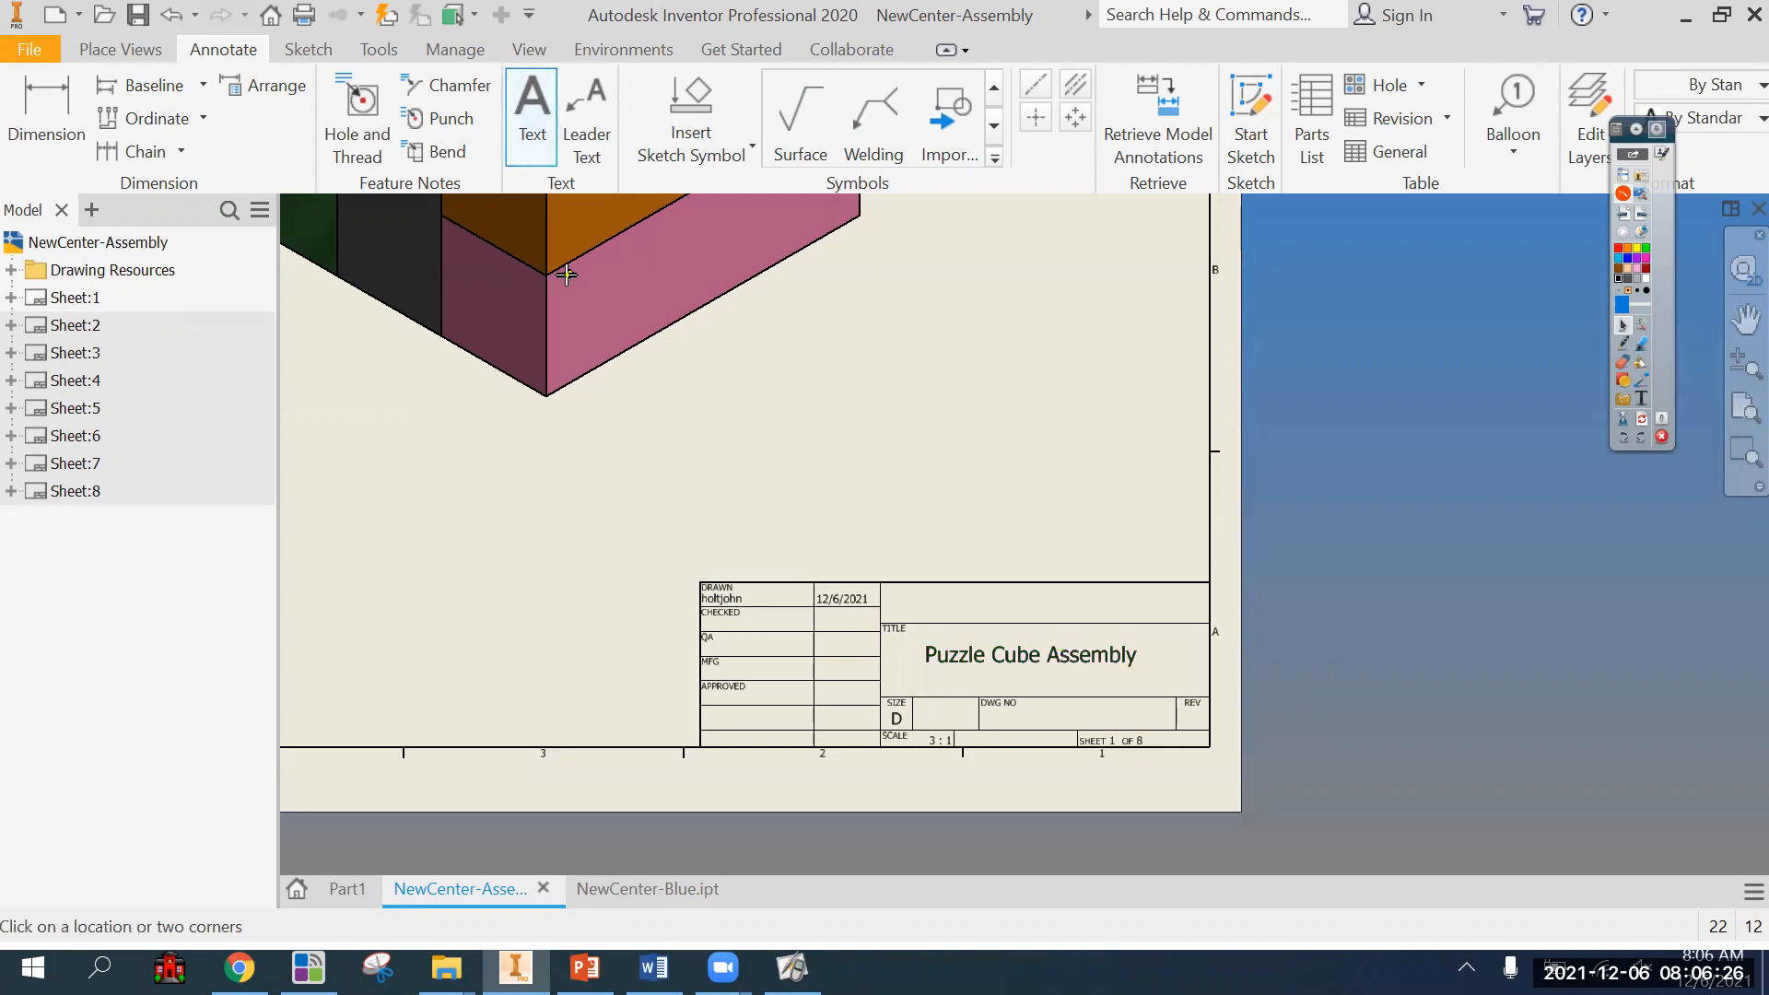
pyautogui.press('Escape')
pyautogui.doubleClick(1047, 656)
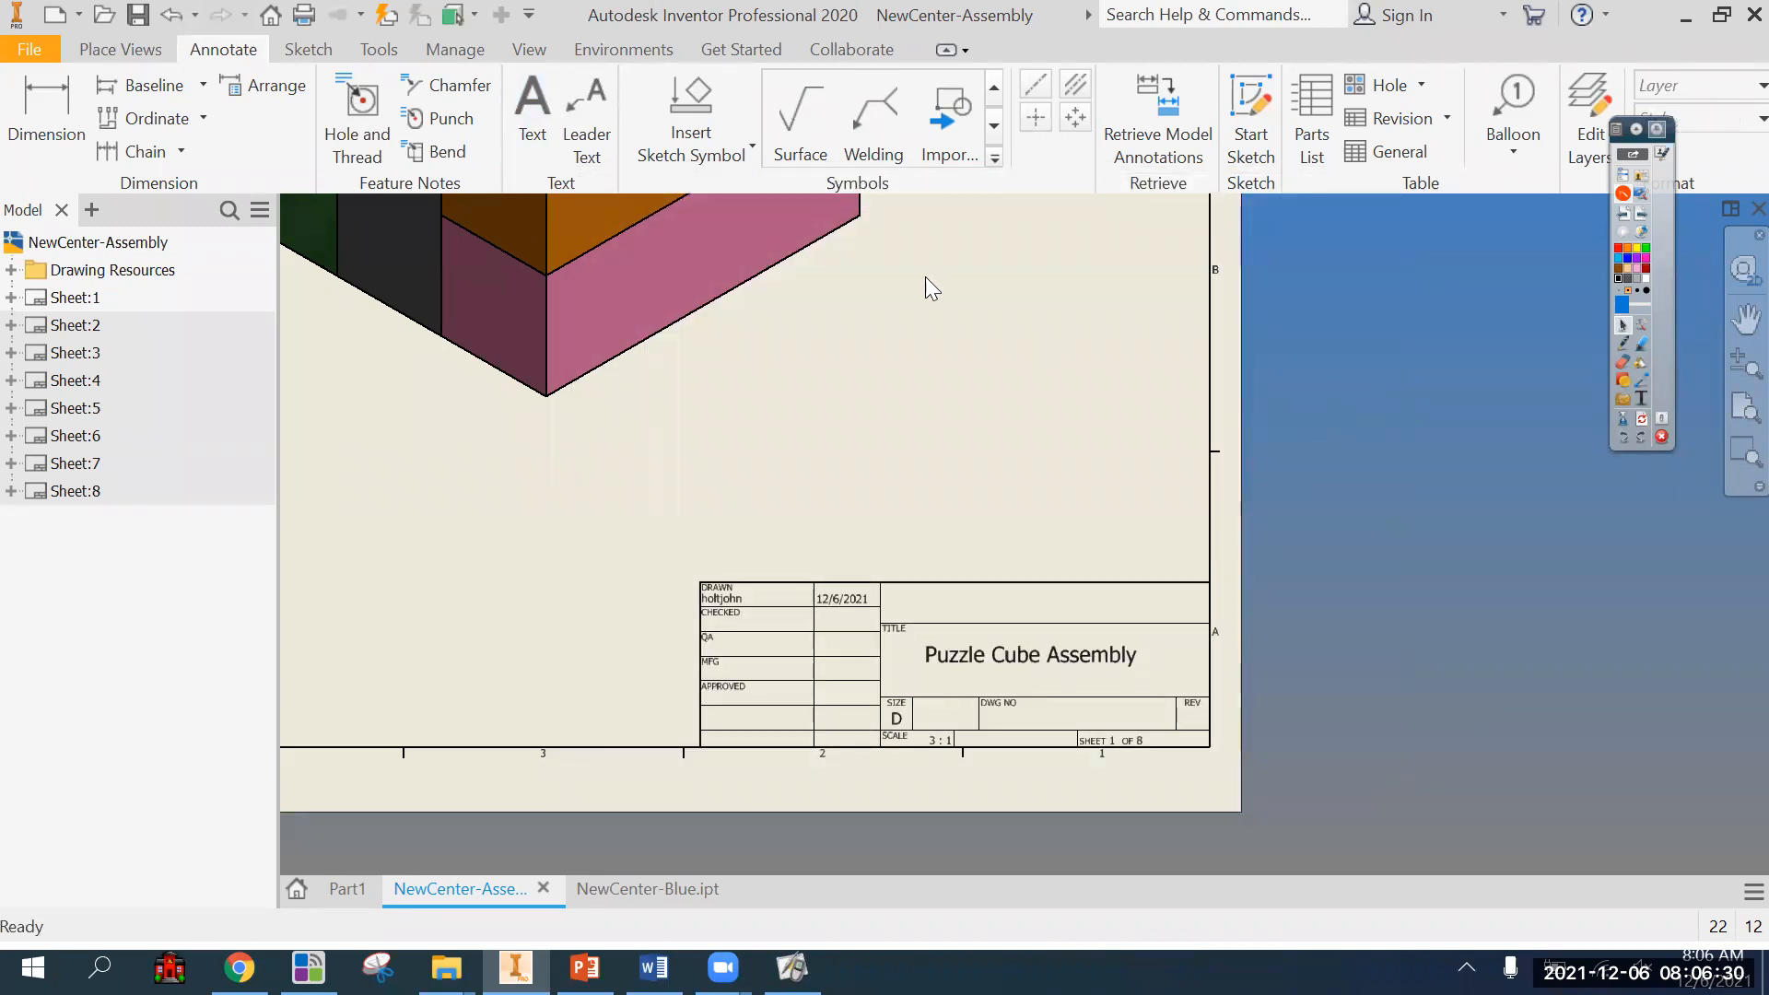
# Add a text box containing the drafter's name in the empty title block field above TITLE.
pyautogui.click(533, 116)
pyautogui.moveTo(921, 585); pyautogui.dragTo(1159, 622)
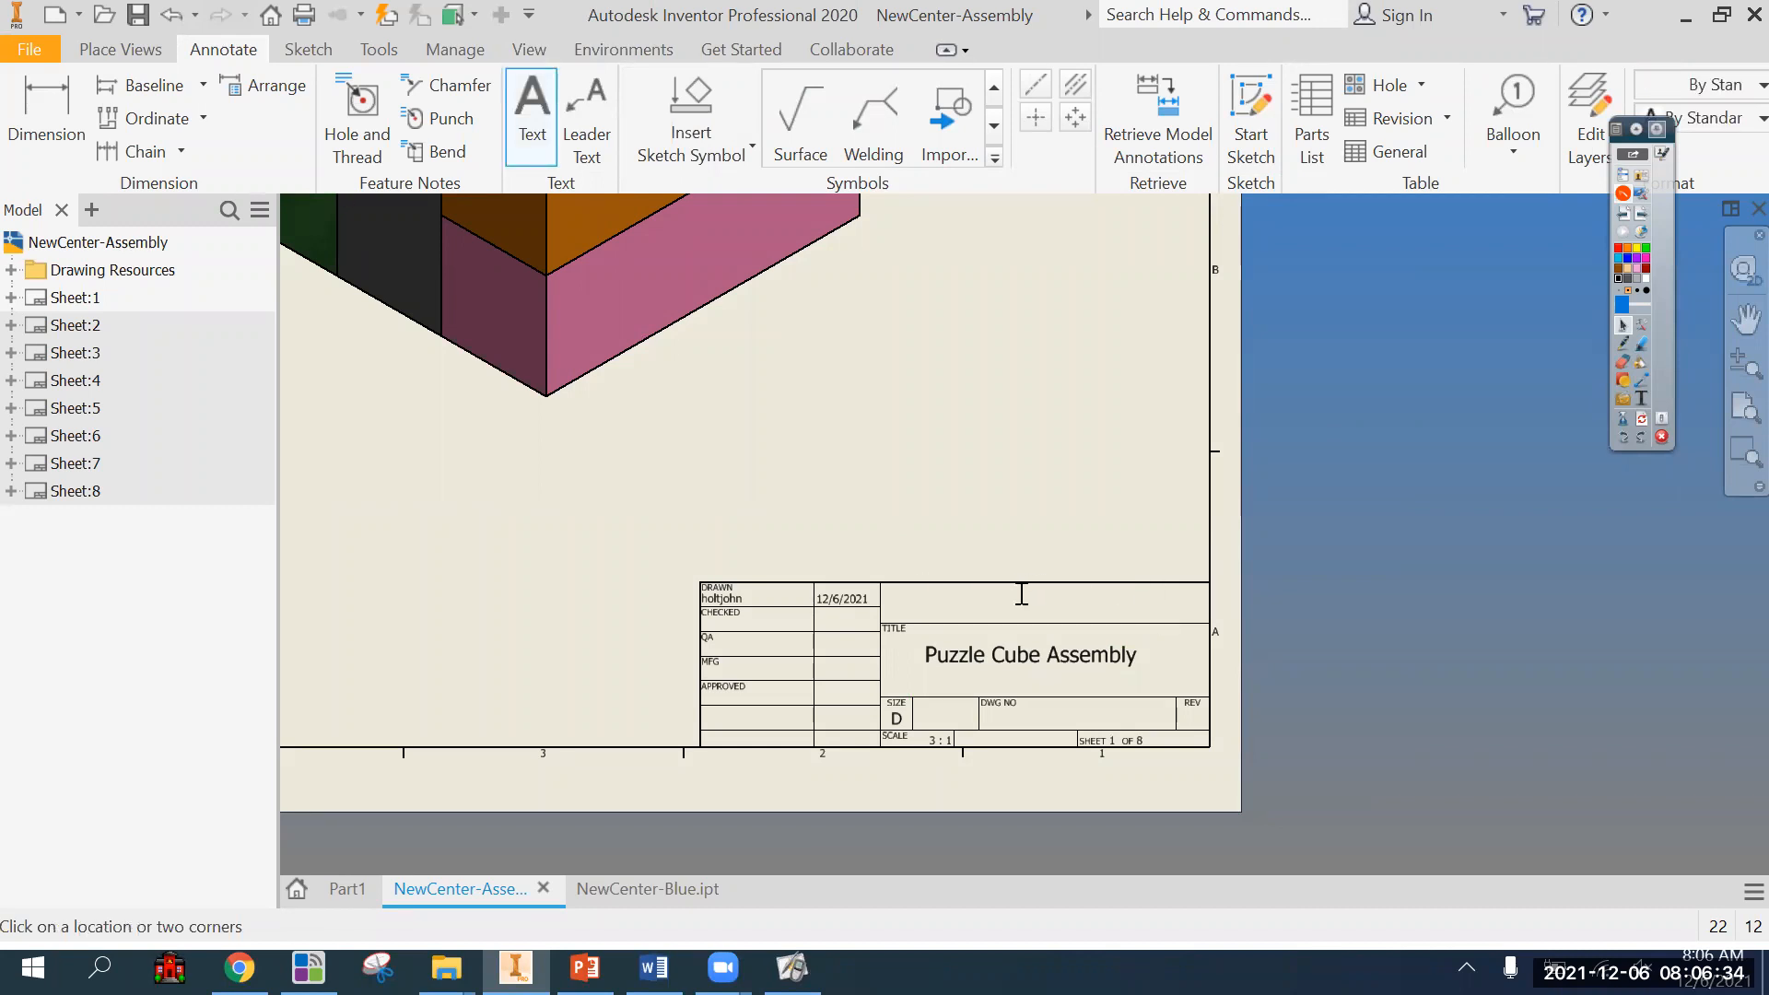
pyautogui.write('Mr. Holt')
pyautogui.click(1198, 748)
pyautogui.press('Escape')
# Move the name text right and slightly down within the field above TITLE.
pyautogui.click(949, 594)
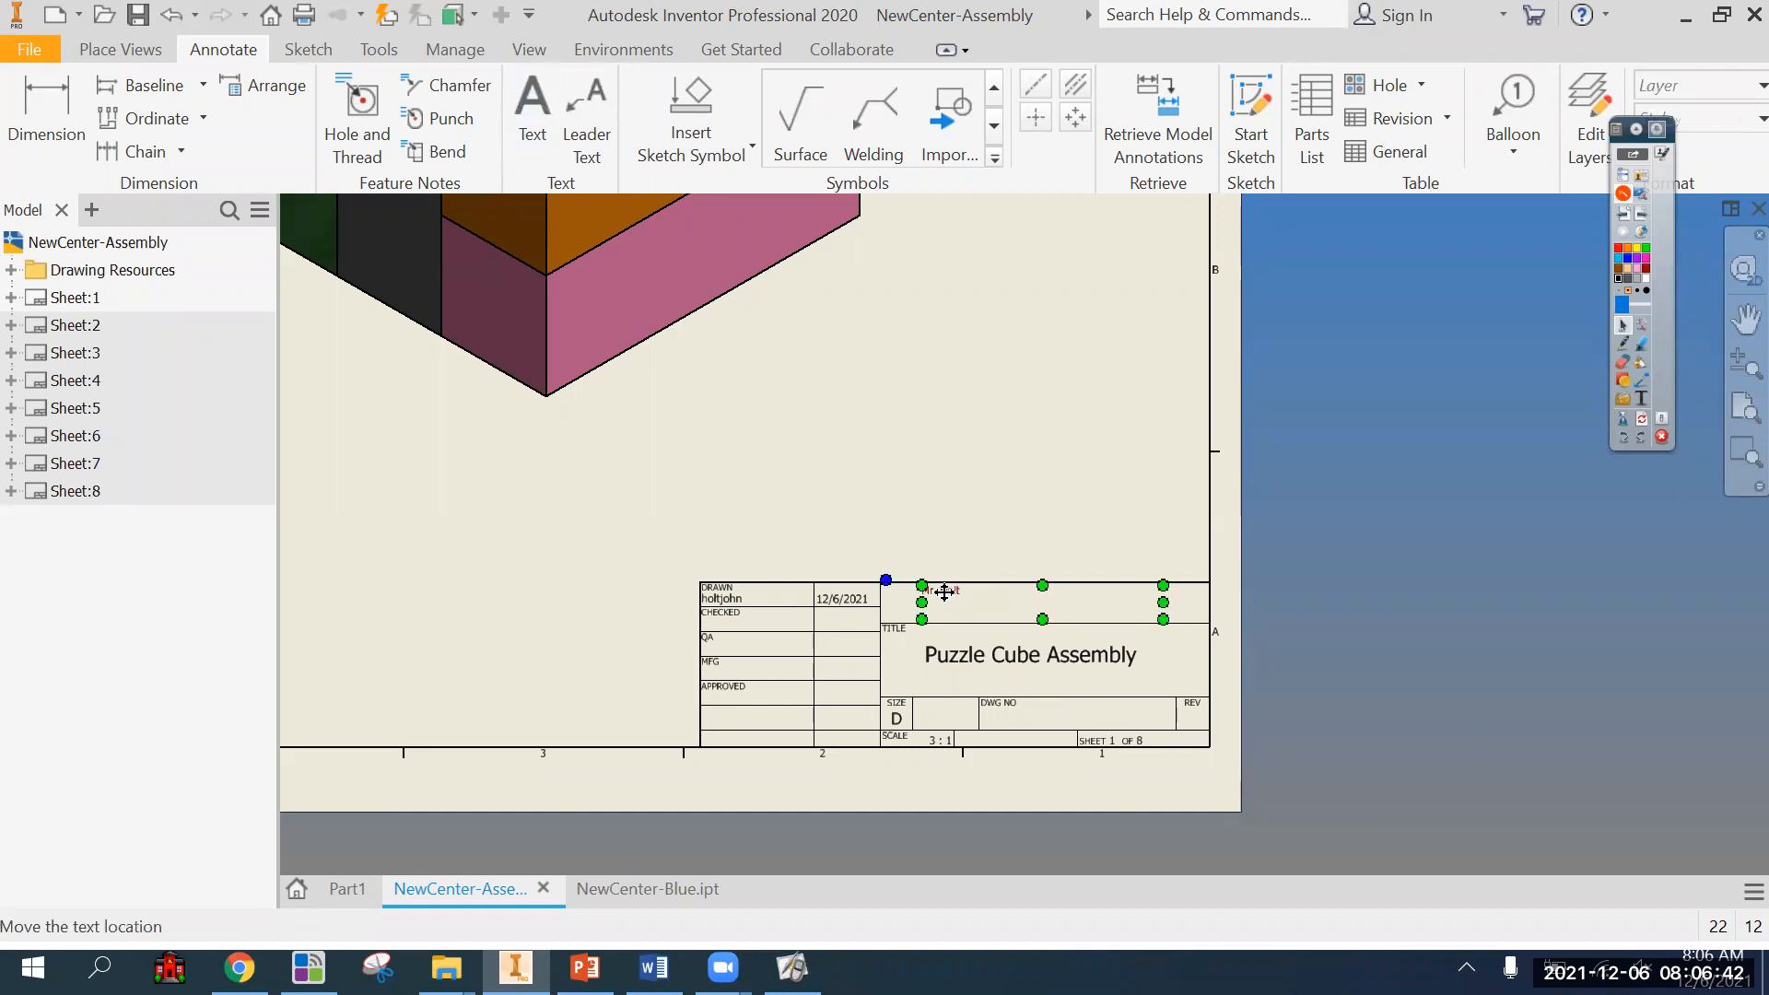
pyautogui.moveTo(958, 601); pyautogui.dragTo(978, 604)
pyautogui.click(728, 587)
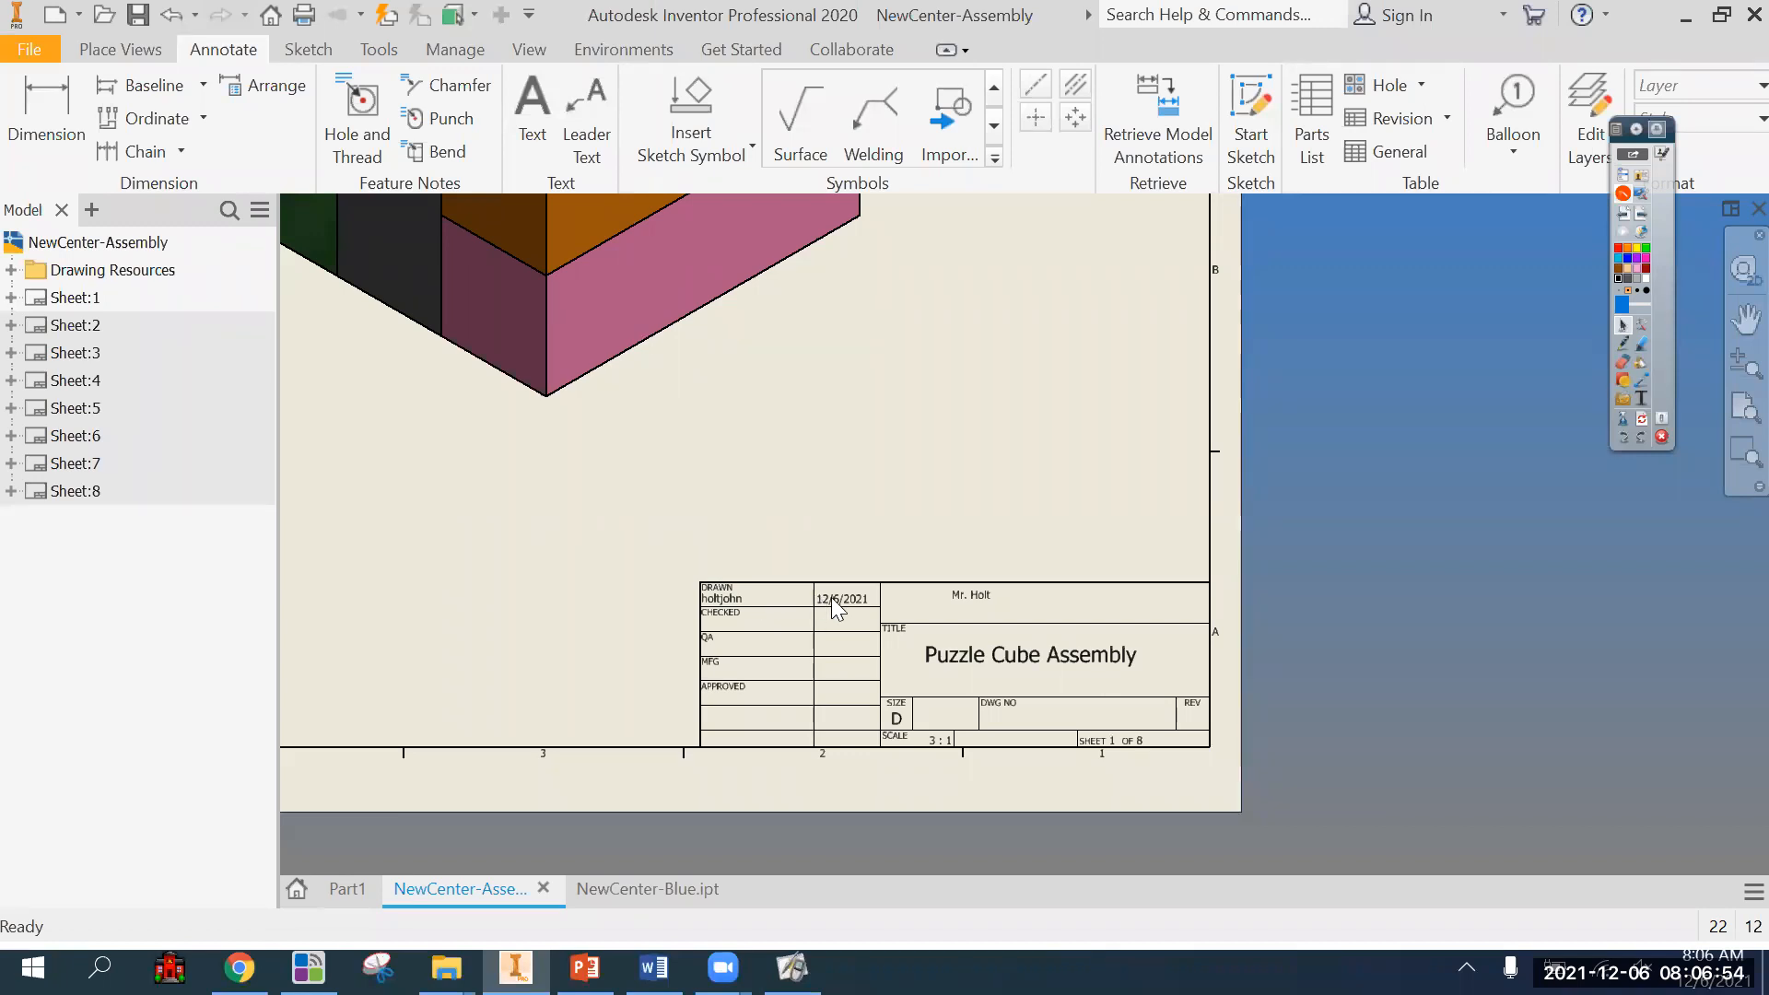
pyautogui.moveTo(979, 598); pyautogui.dragTo(998, 604)
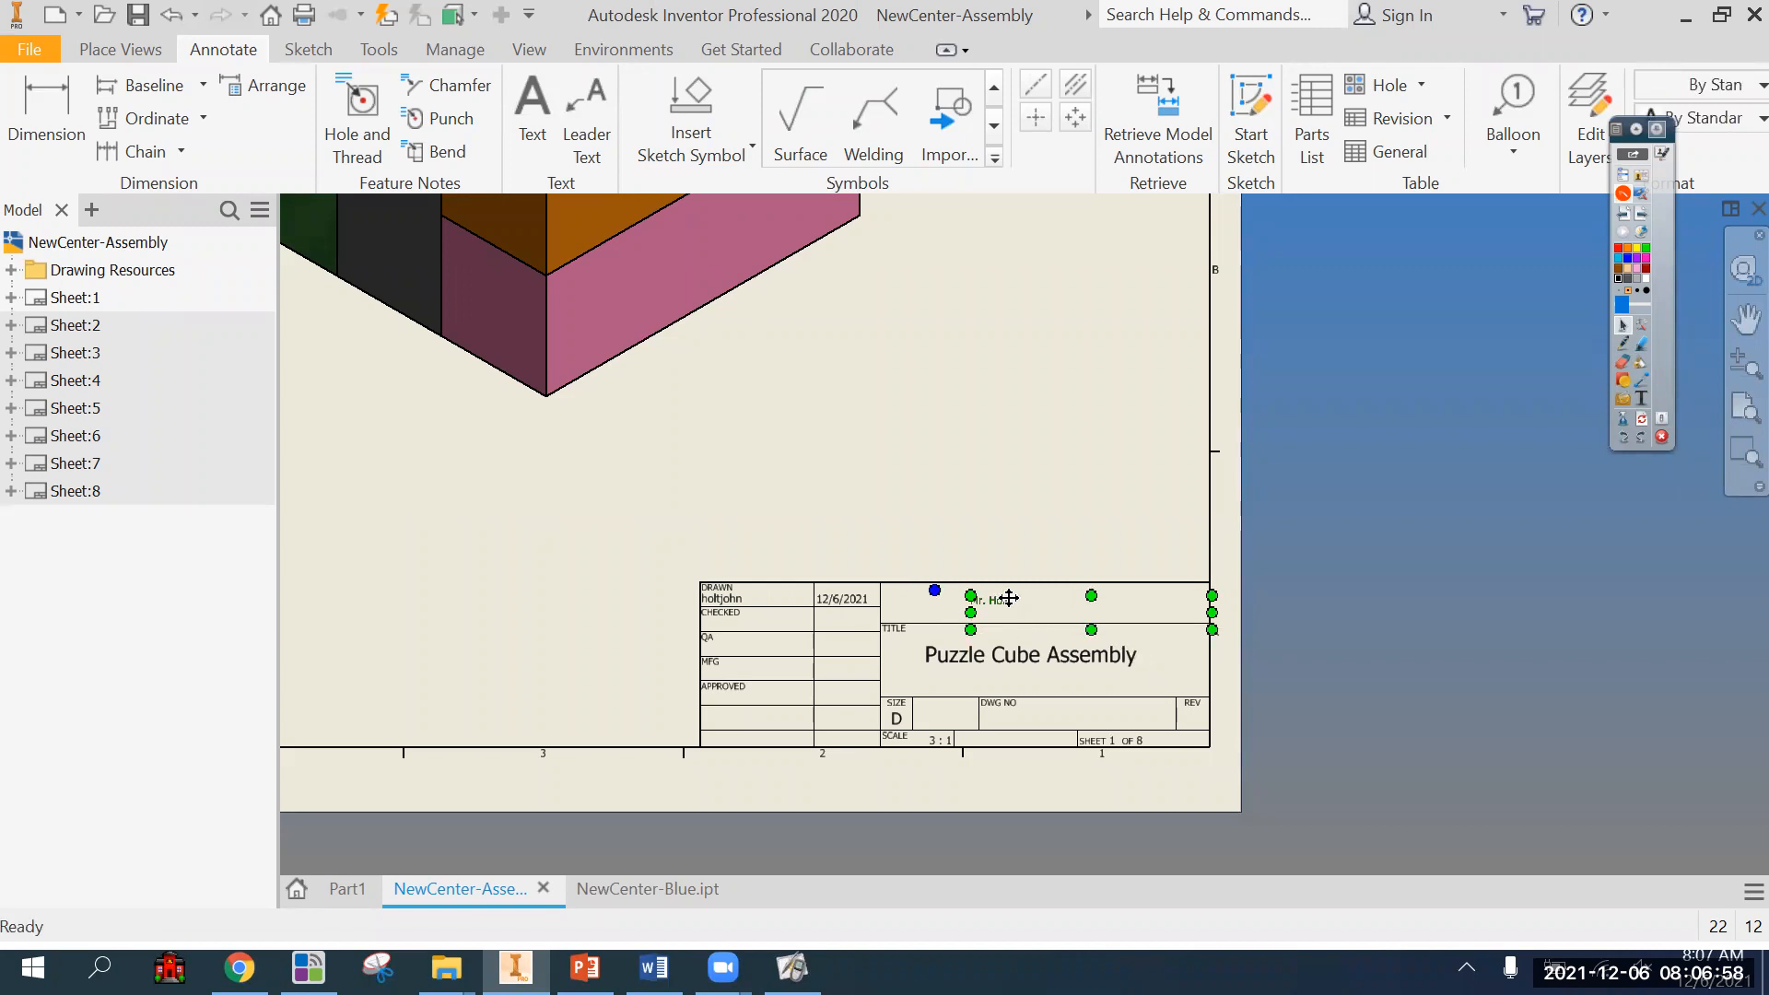
pyautogui.doubleClick(1003, 599)
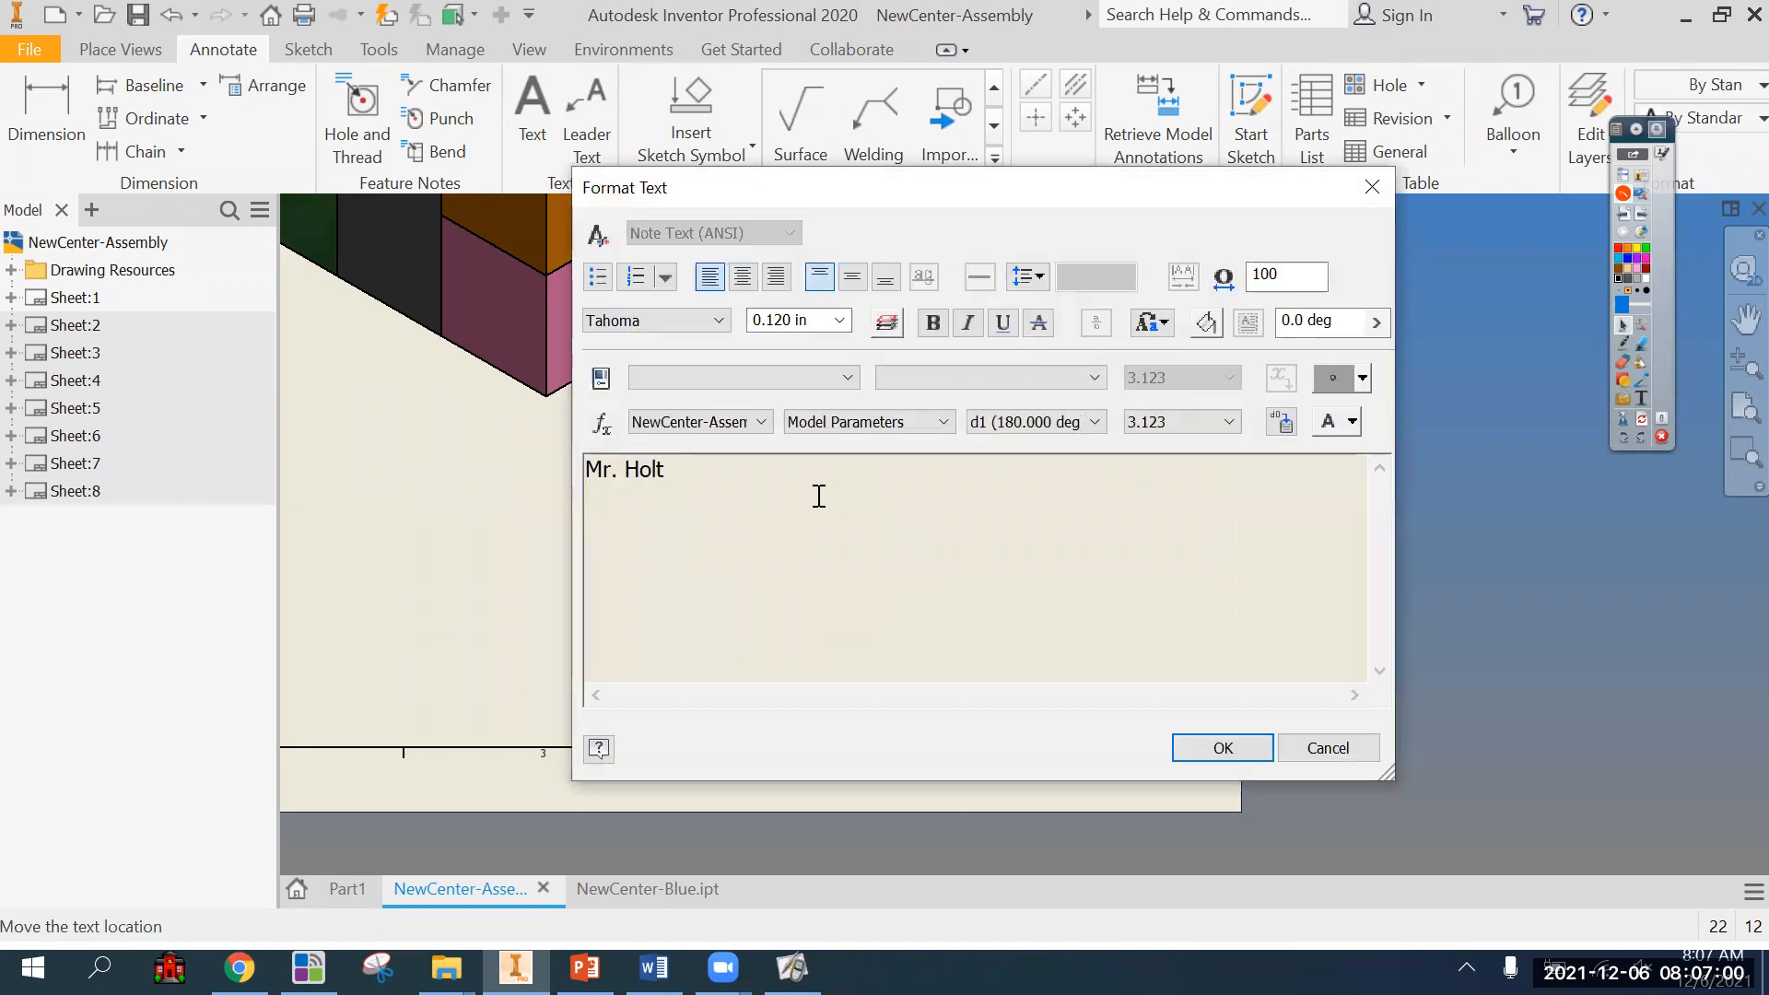
pyautogui.click(1328, 748)
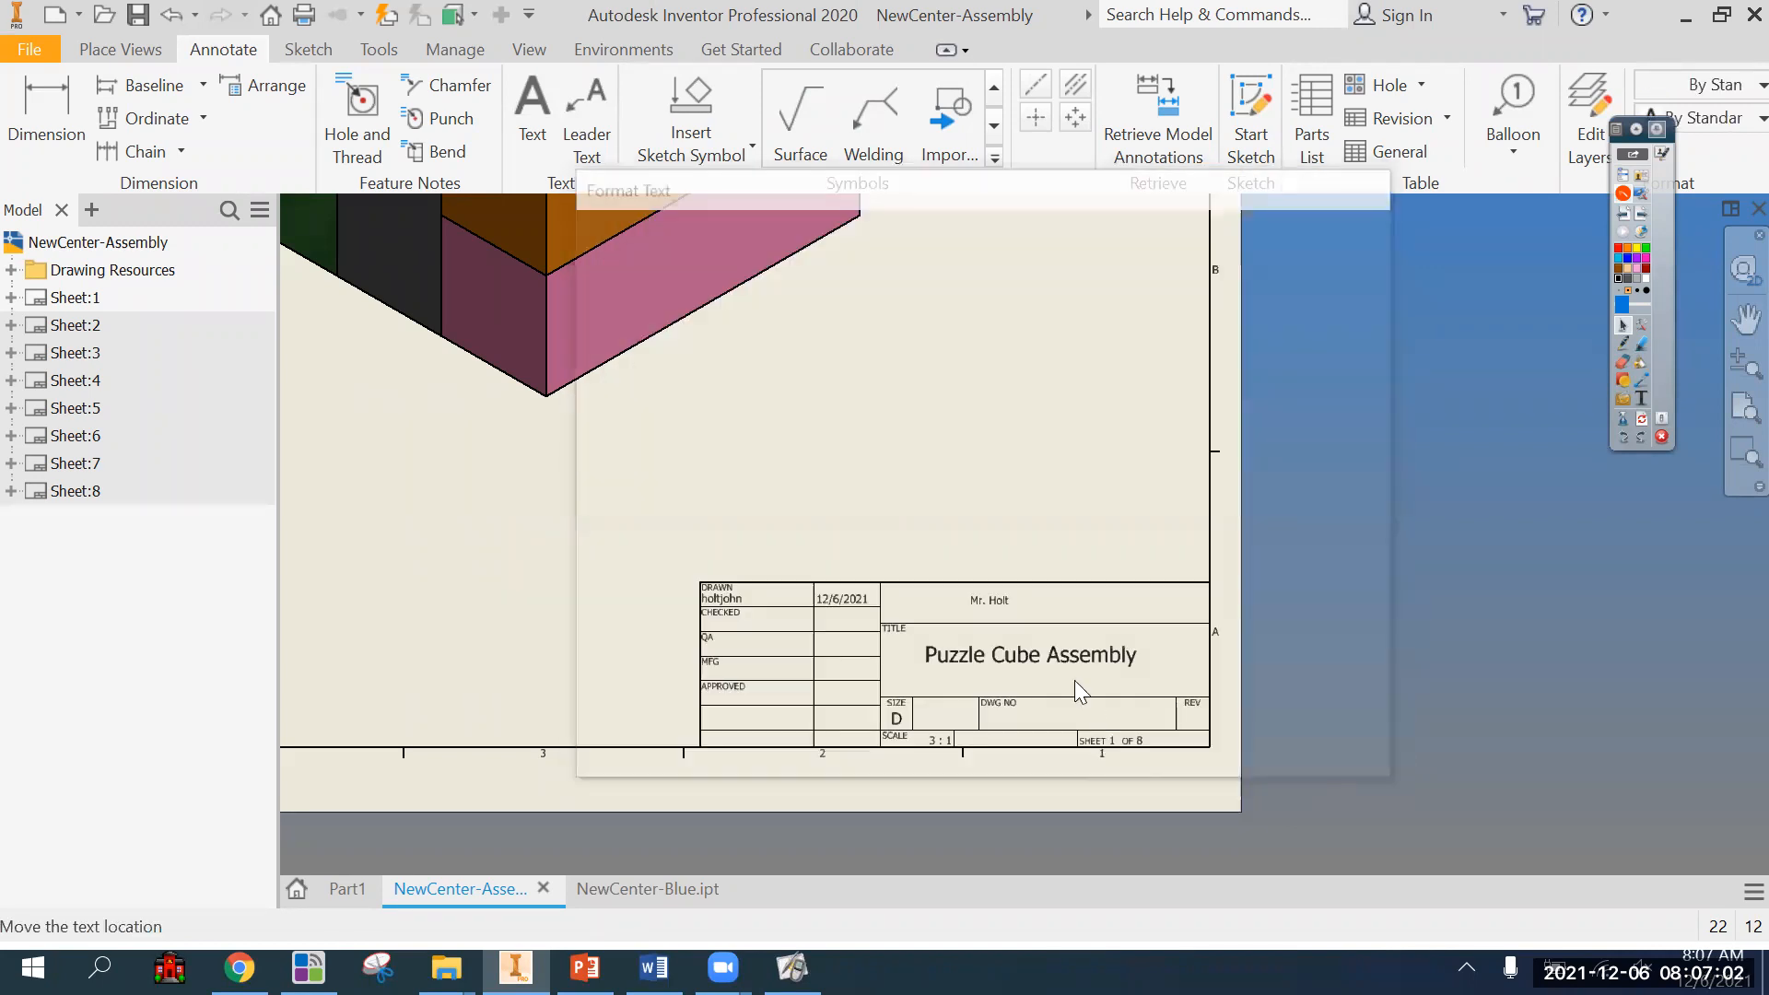
pyautogui.click(986, 602)
pyautogui.click(1510, 632)
# Try a text height of 0.240 in on the drafter's name in the title block.
pyautogui.scroll(5, 1506, 633)
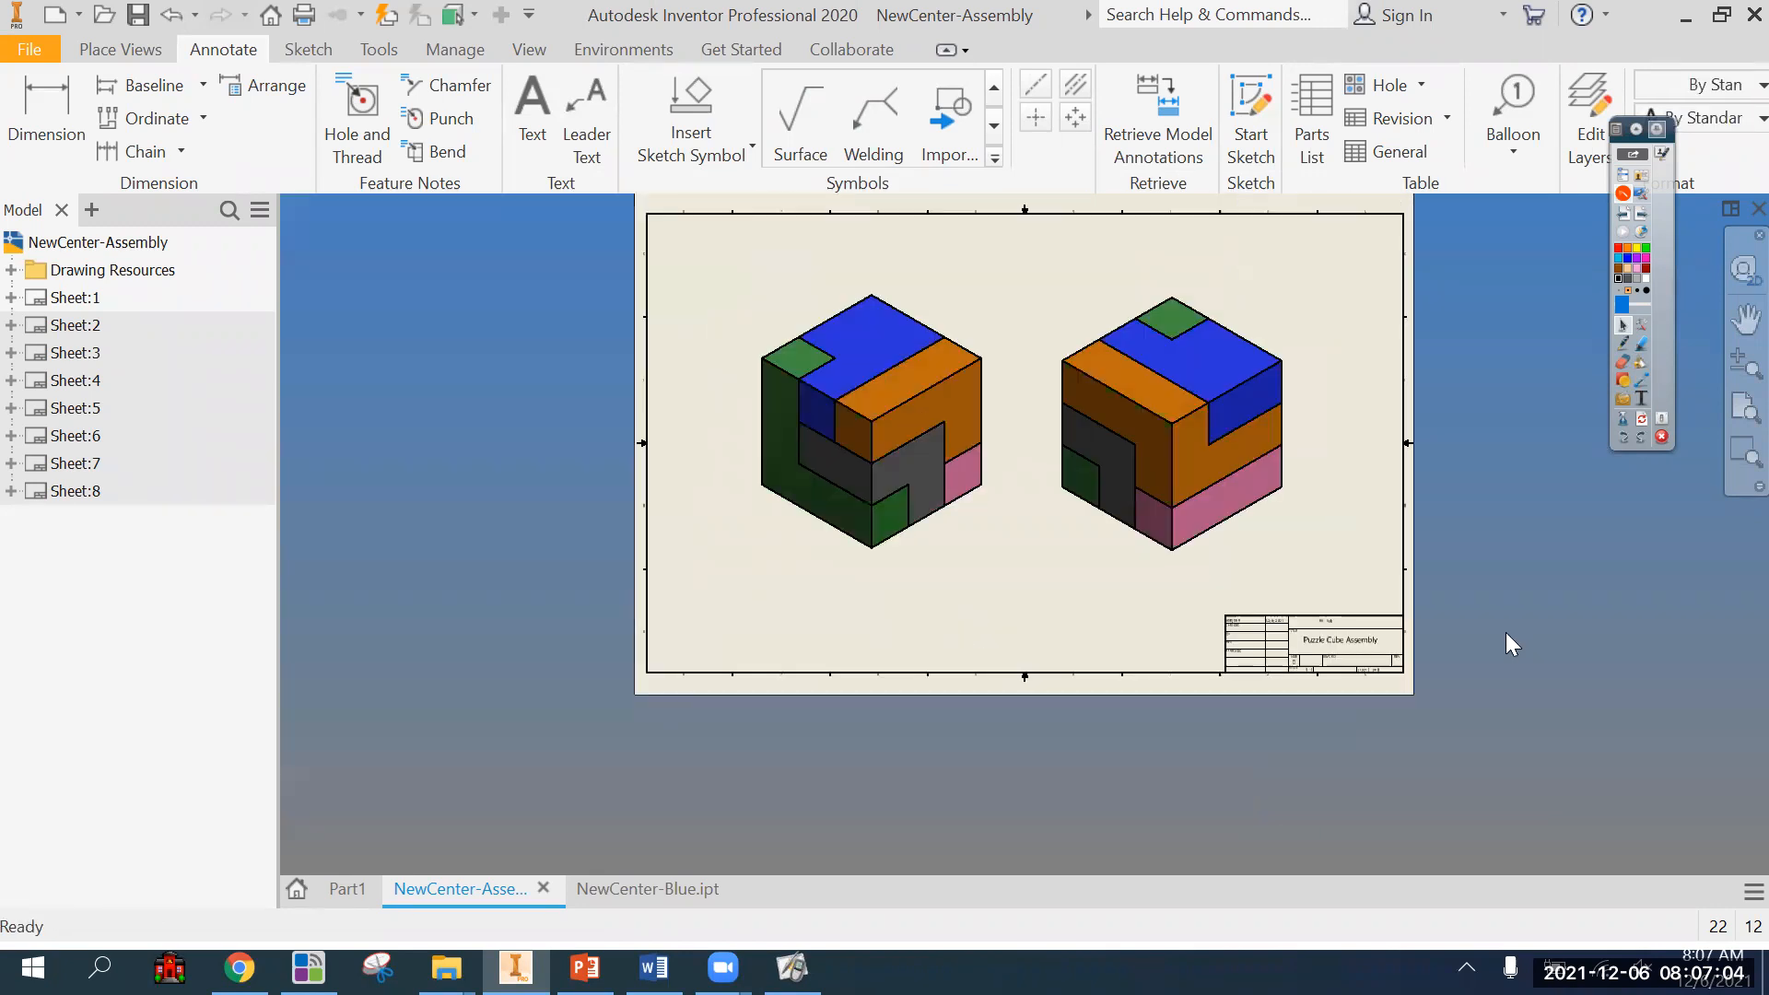
pyautogui.scroll(-5, 1506, 632)
pyautogui.click(869, 593)
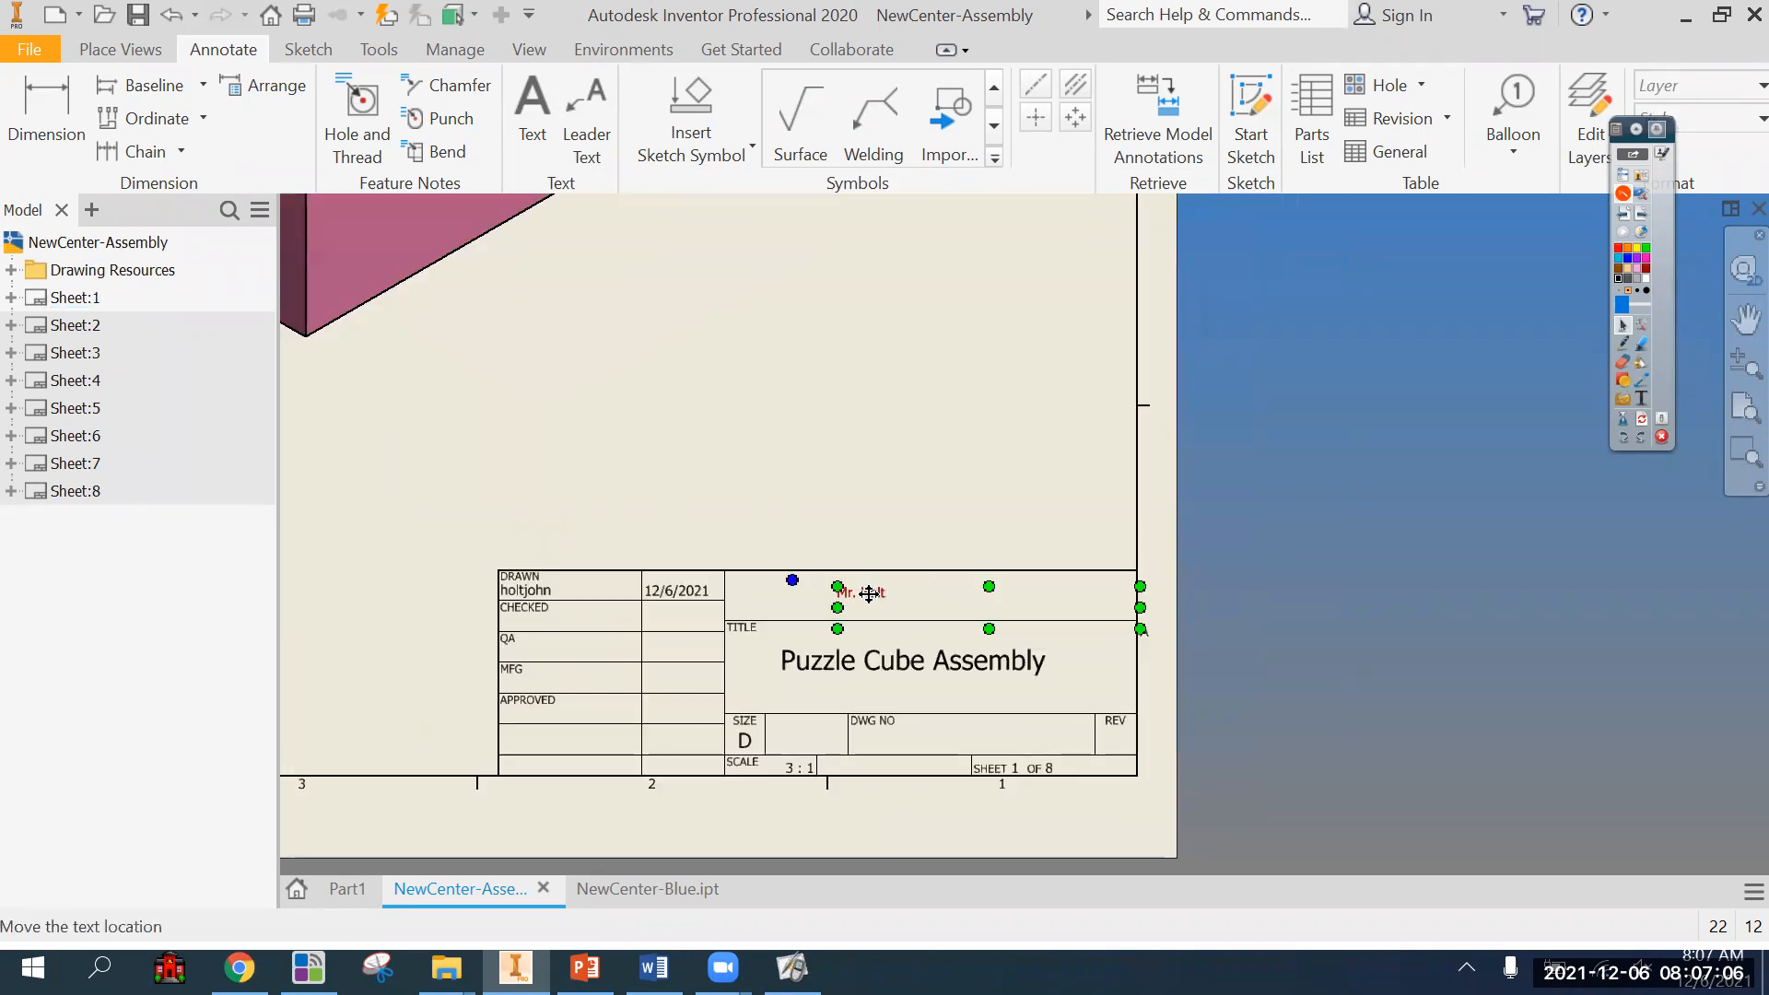
pyautogui.doubleClick(869, 593)
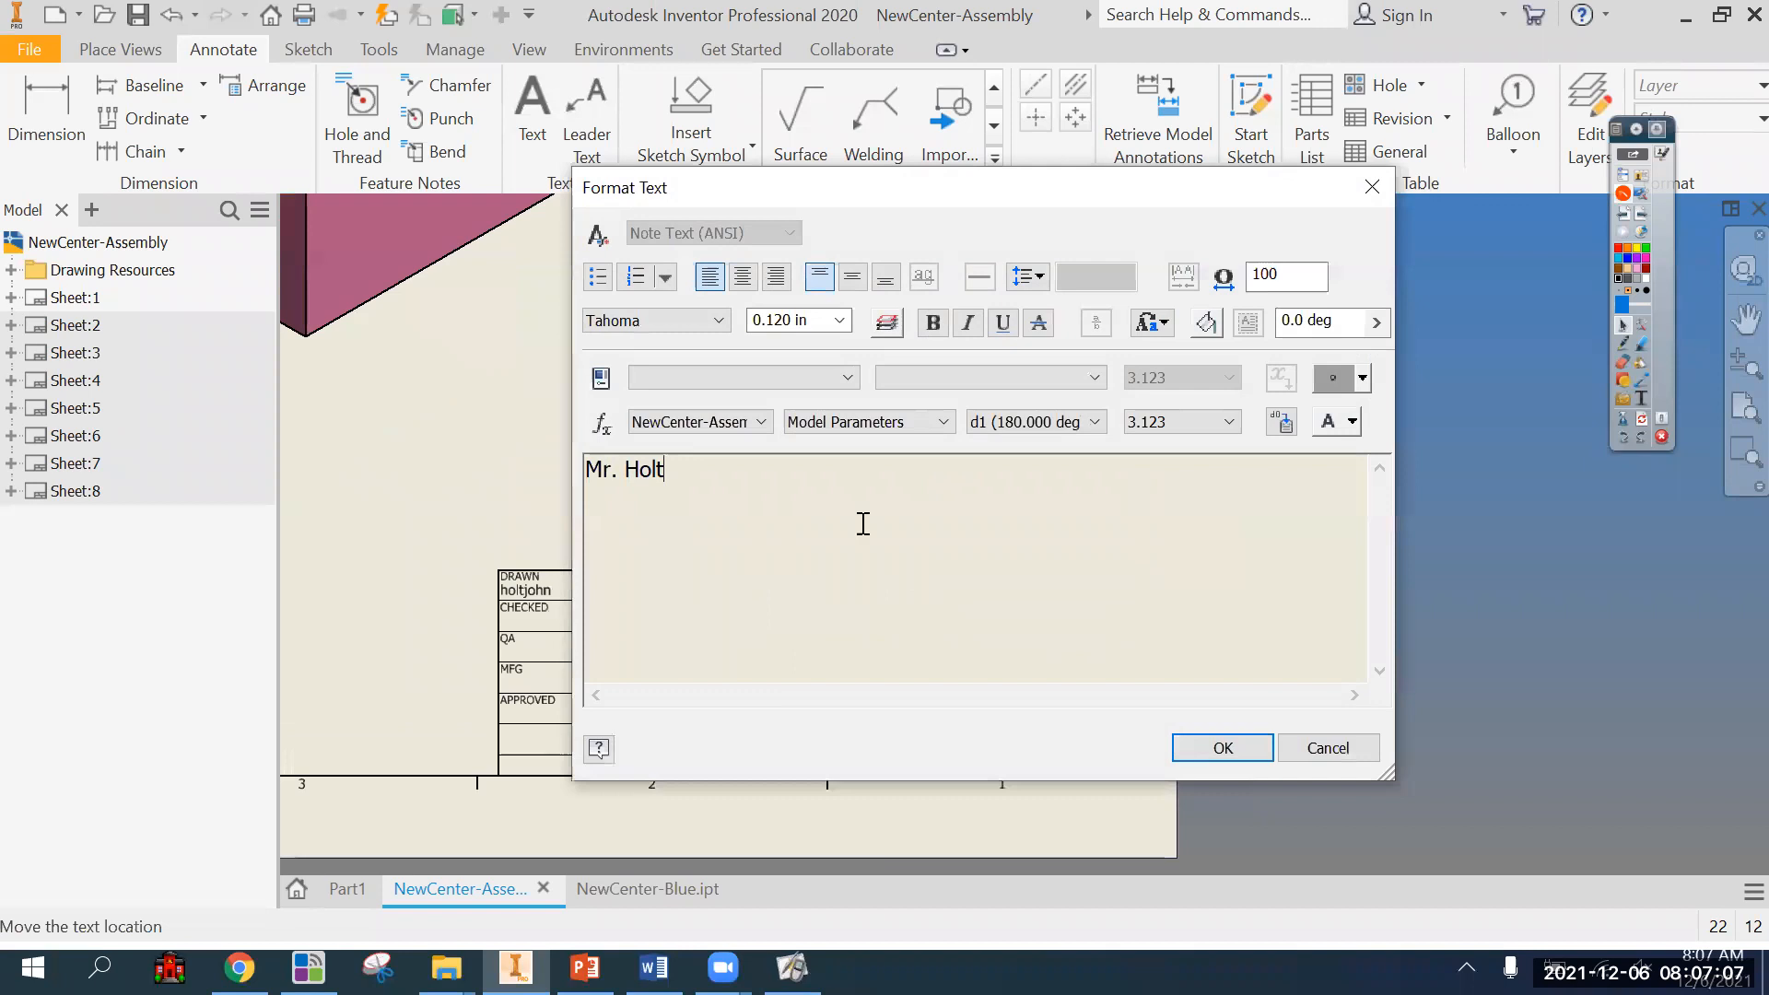
pyautogui.click(840, 322)
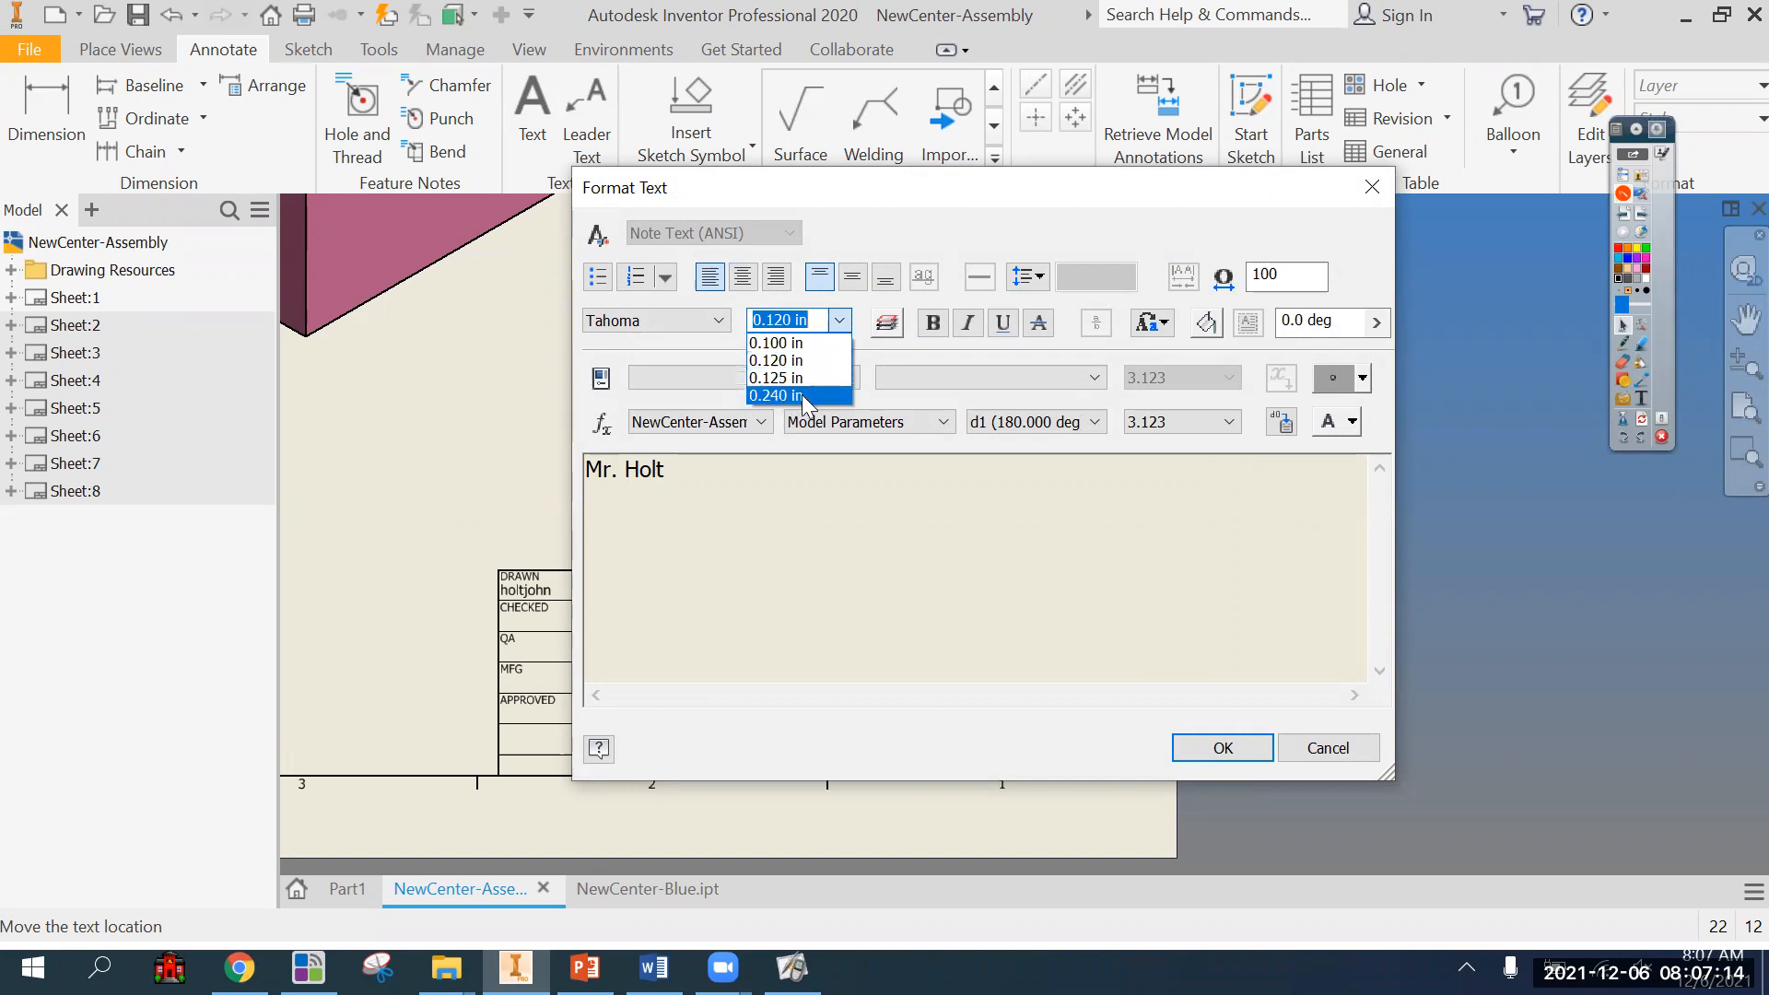
pyautogui.click(788, 518)
pyautogui.click(687, 471)
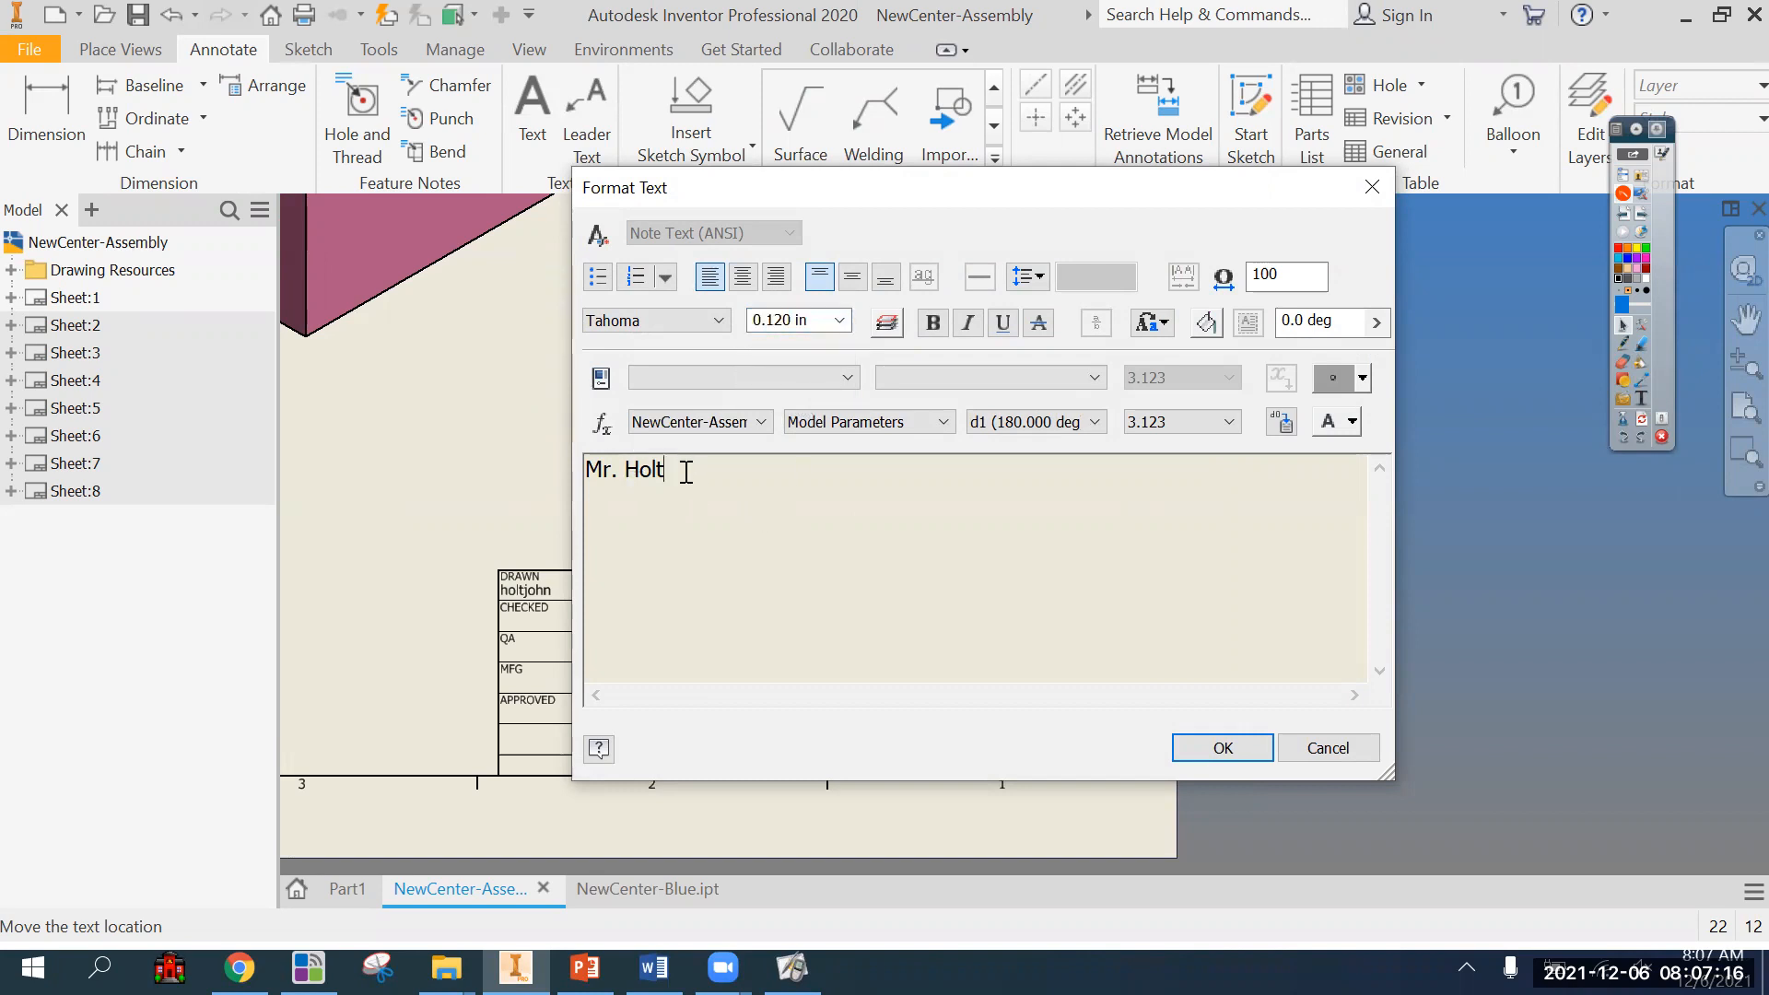
pyautogui.moveTo(687, 471); pyautogui.dragTo(526, 471)
pyautogui.click(839, 320)
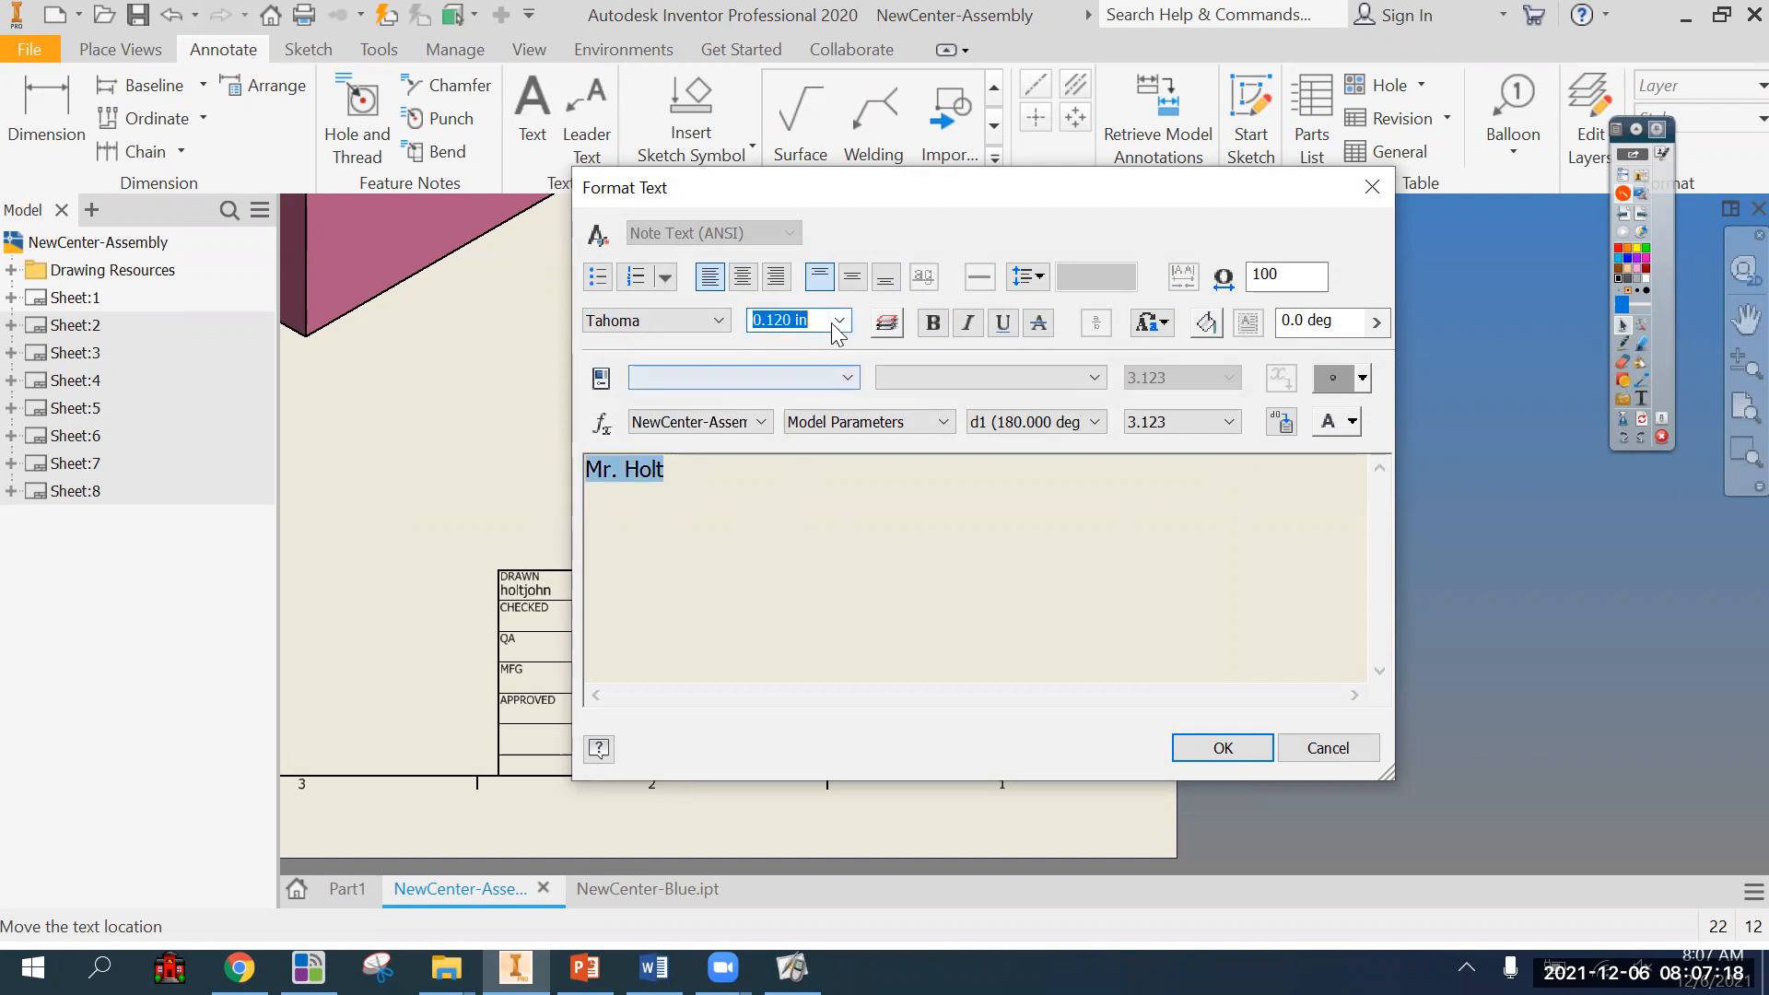
pyautogui.click(835, 322)
pyautogui.click(811, 398)
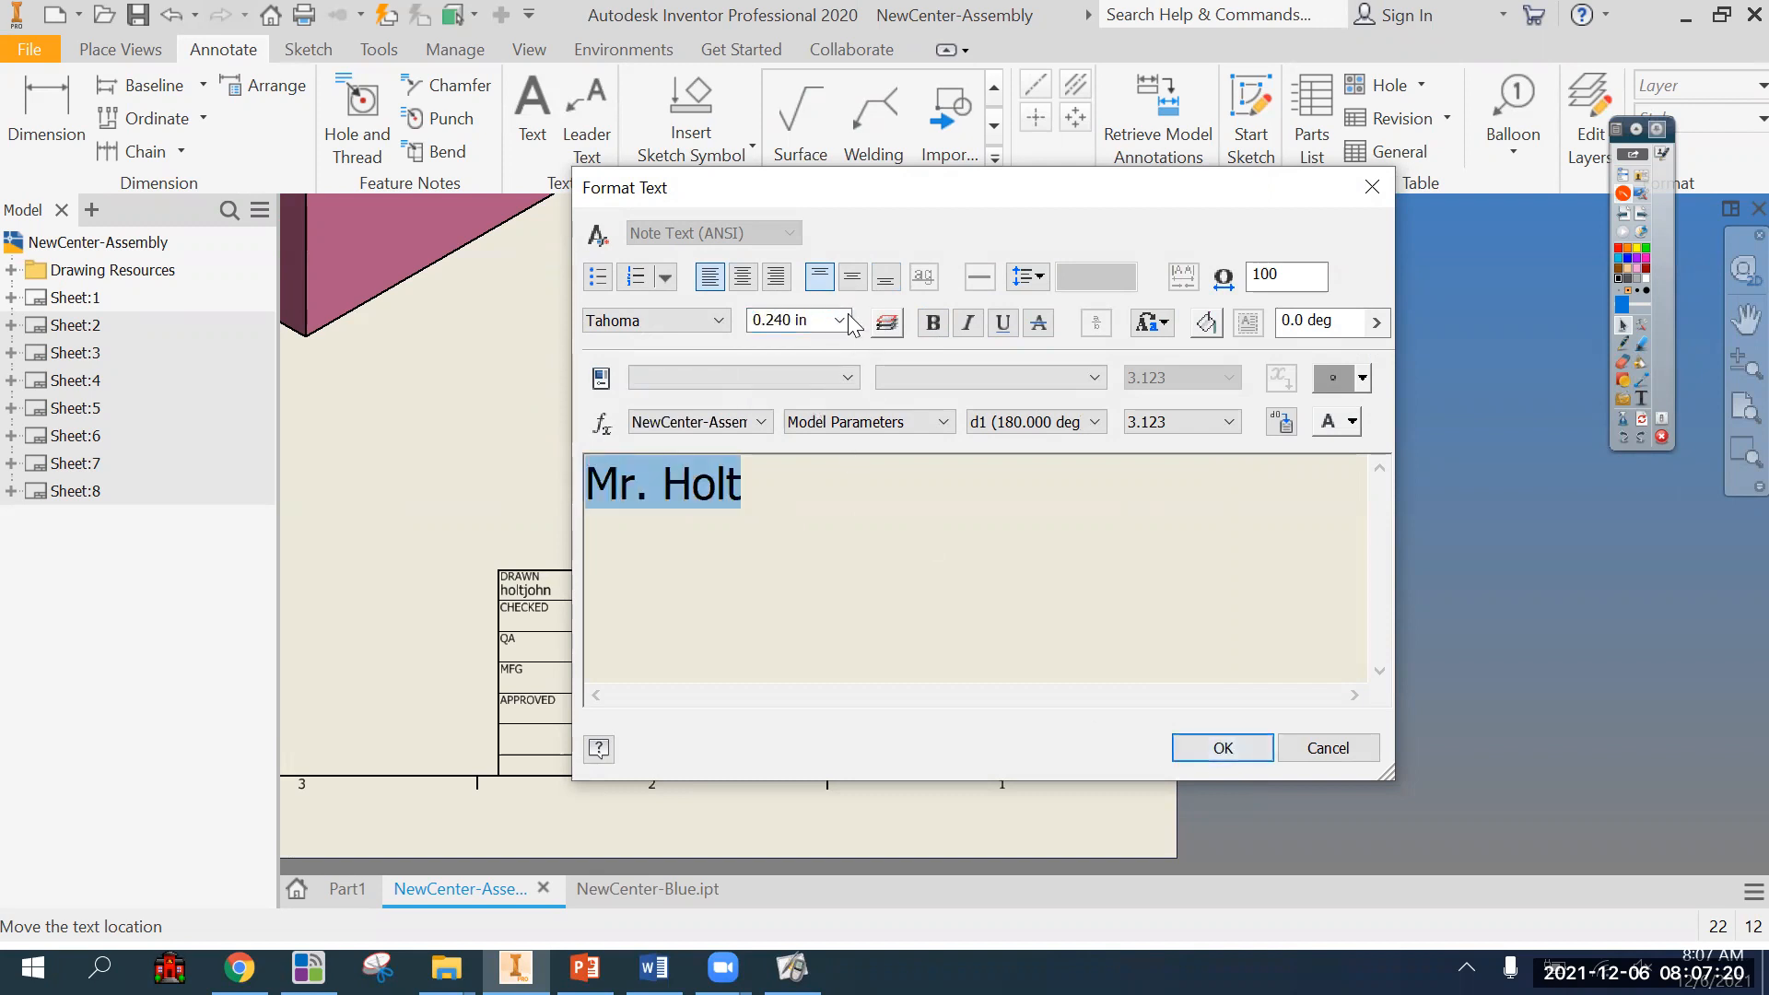
# Choose a smaller text height for the drafter's name and apply the formatting.
pyautogui.click(840, 321)
pyautogui.click(811, 394)
pyautogui.click(1235, 747)
# Shift the name text right toward the middle of the field above TITLE.
pyautogui.click(879, 586)
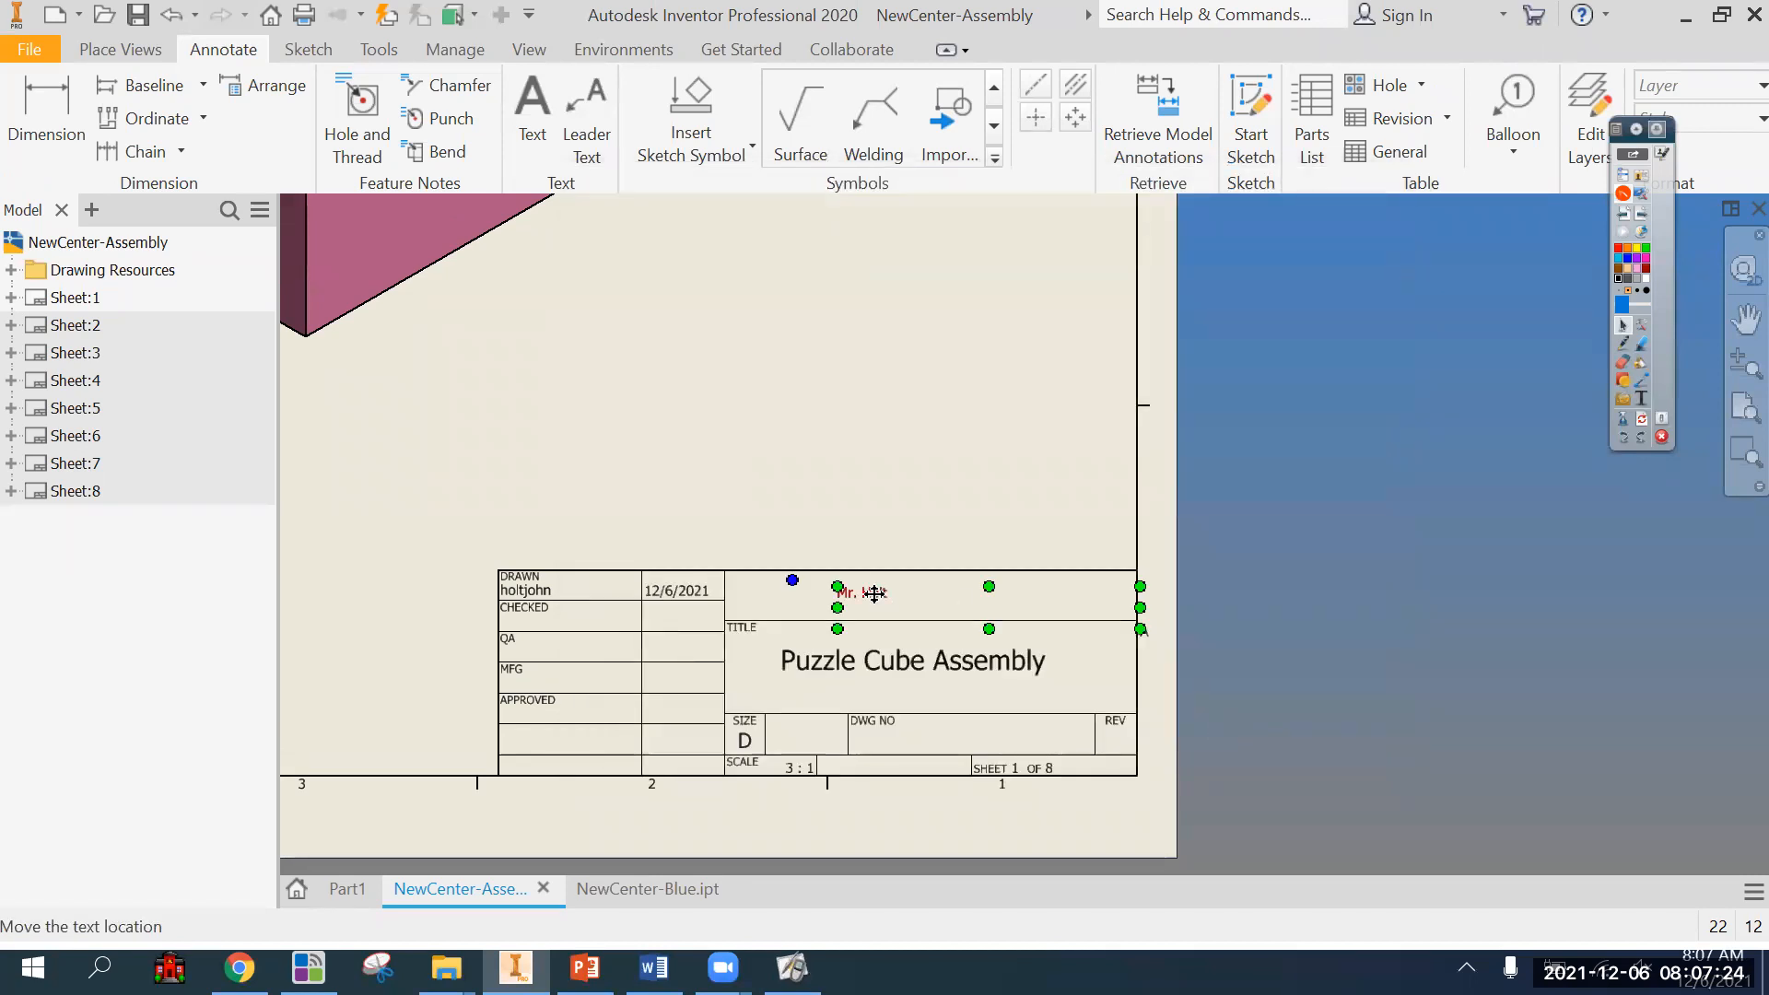
pyautogui.press('Escape')
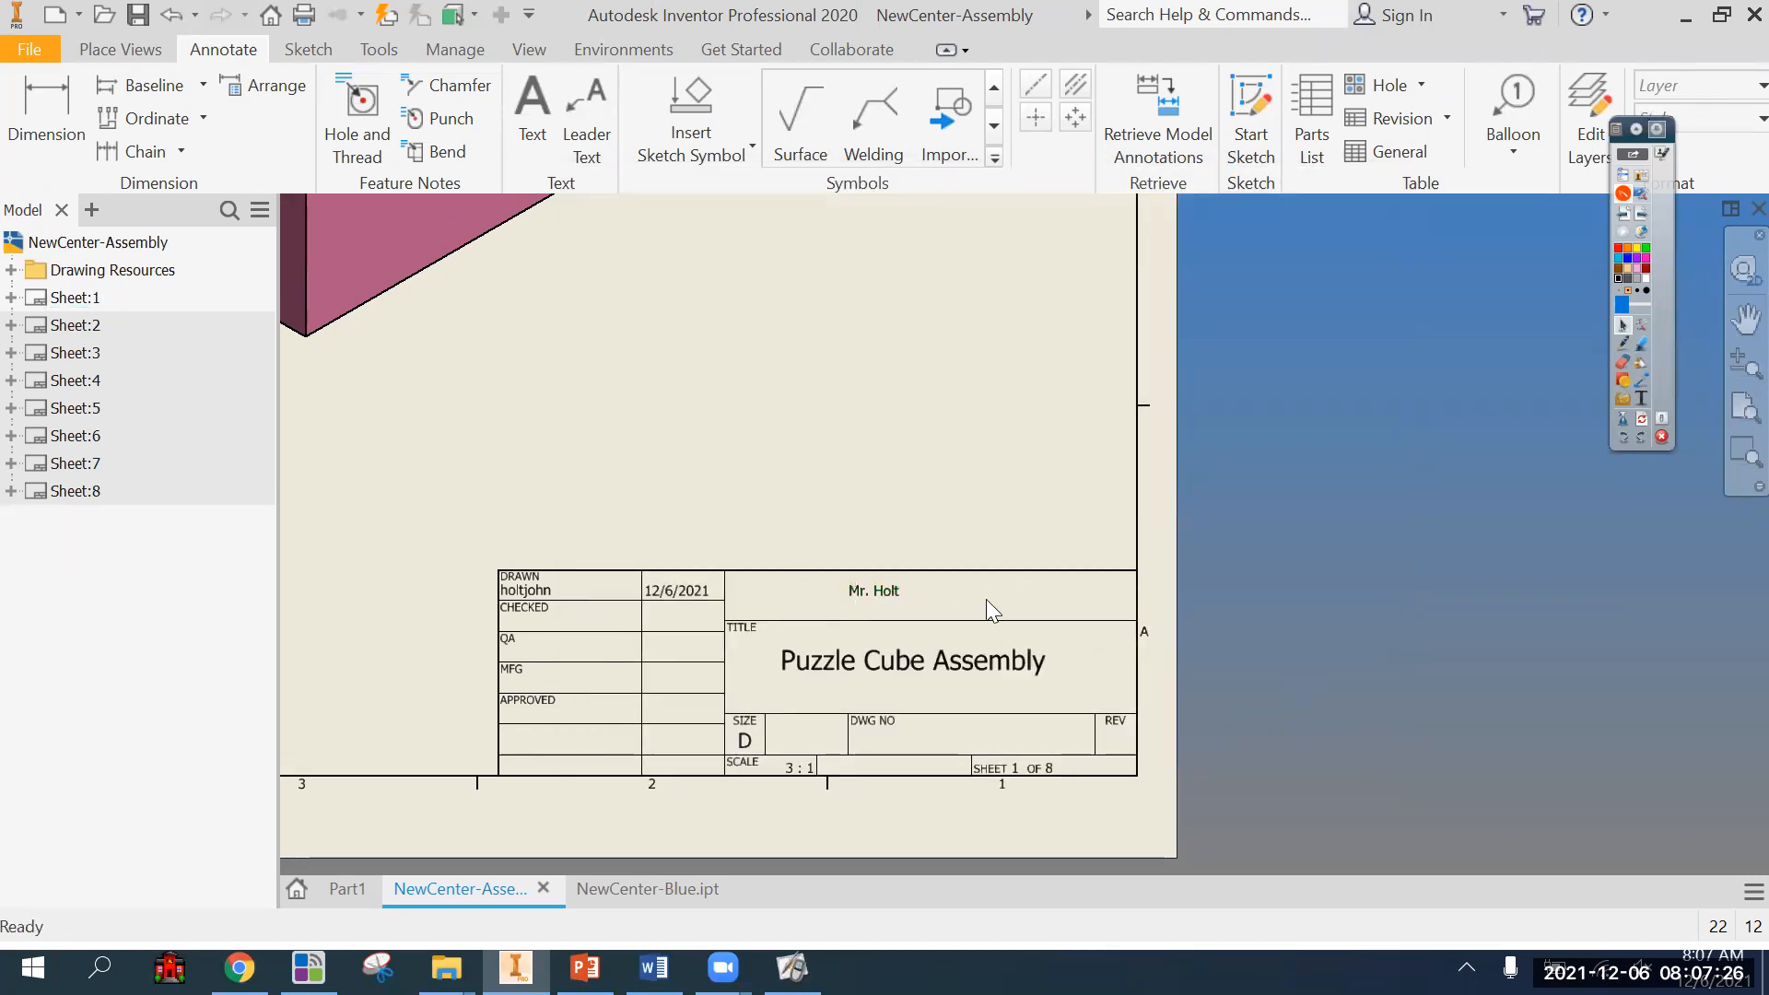
pyautogui.scroll(-3, 1025, 621)
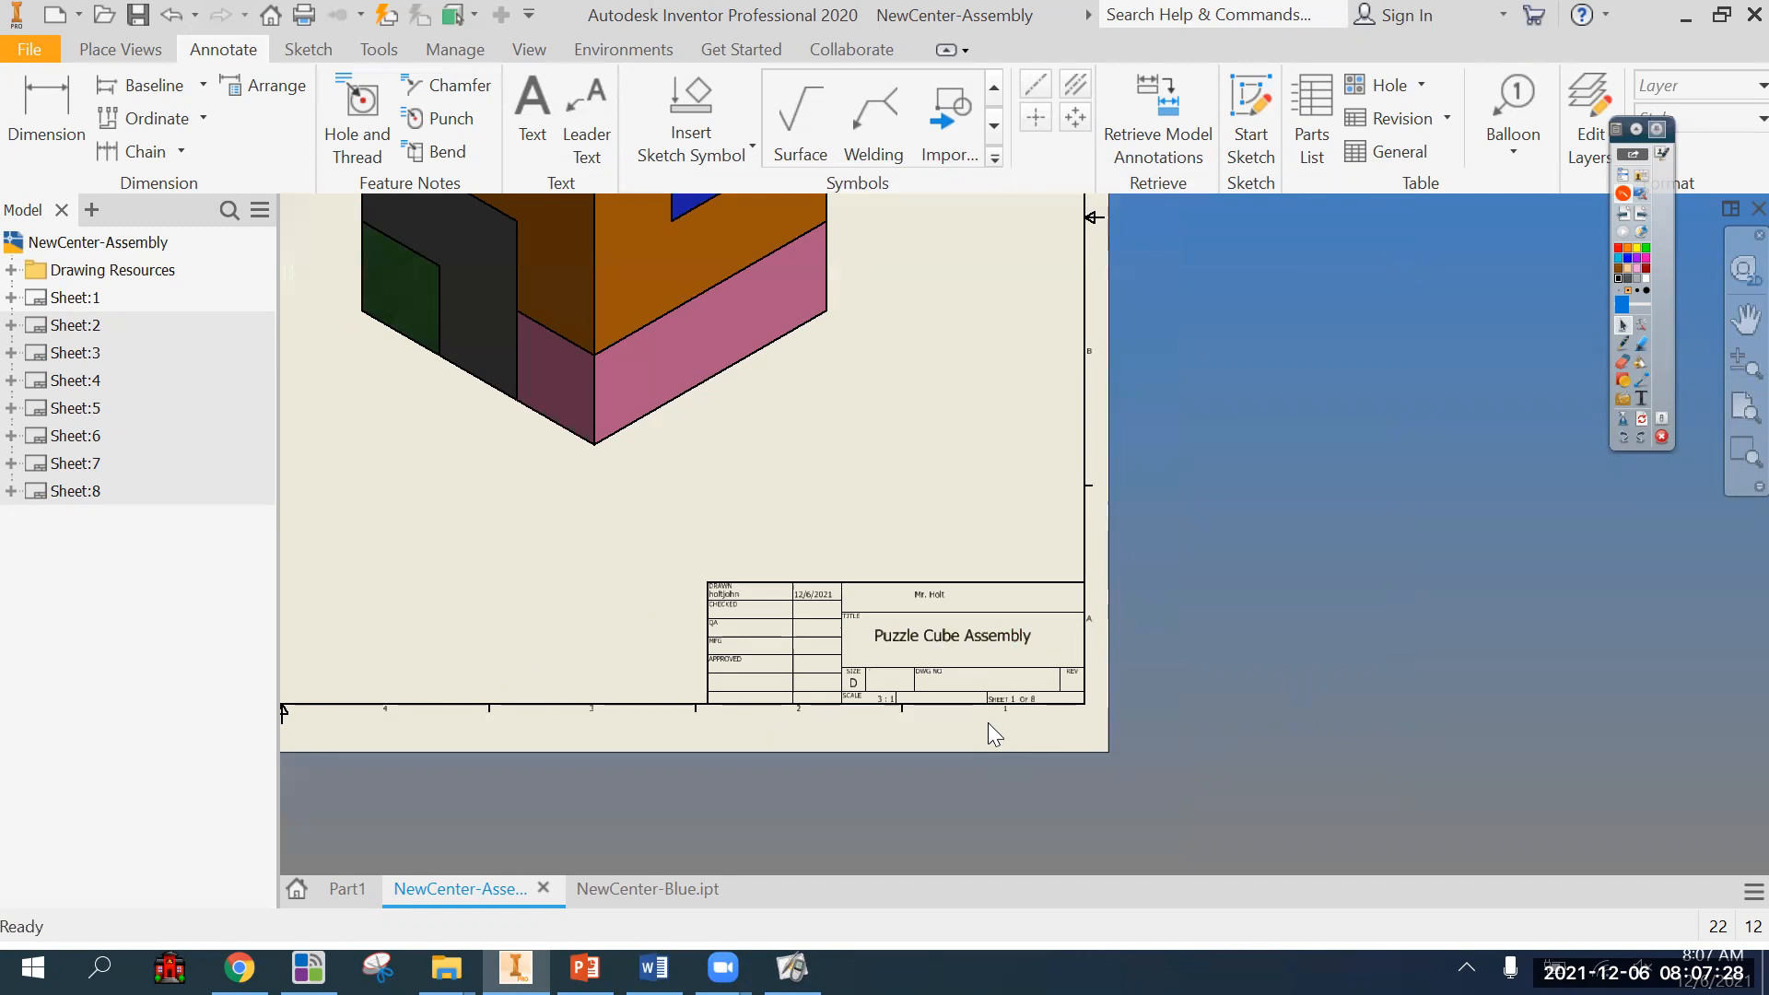
pyautogui.scroll(2, 1045, 580)
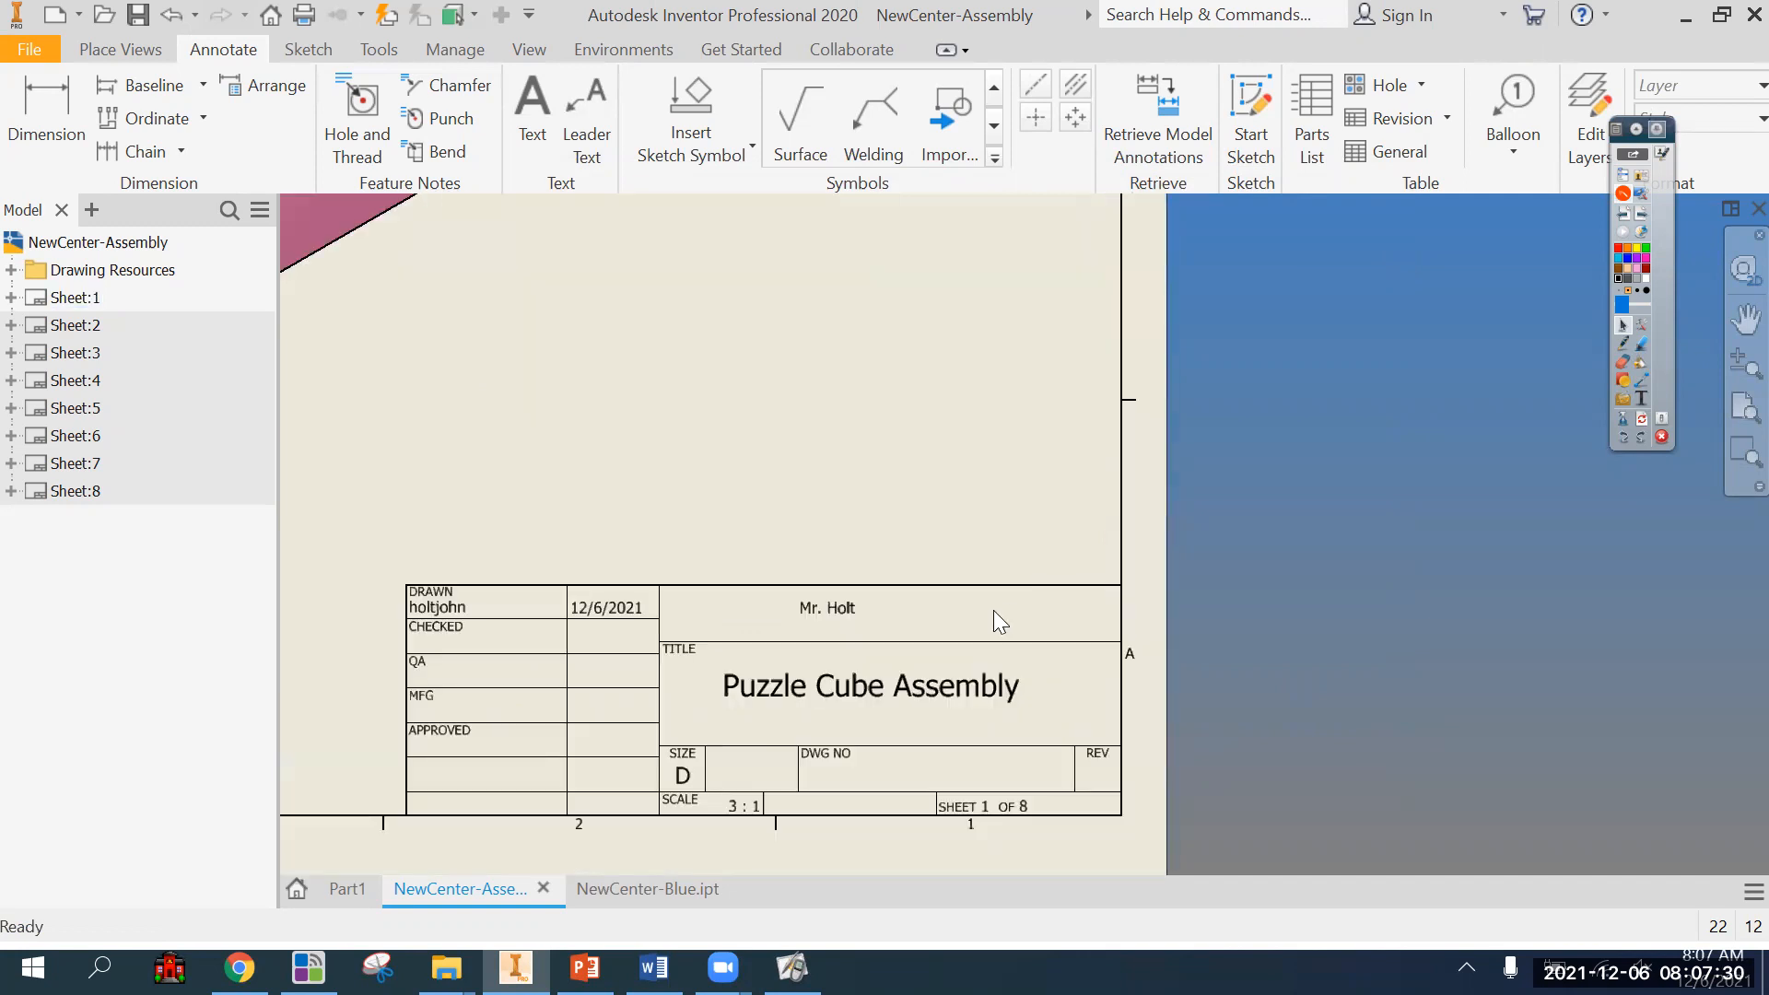
pyautogui.click(856, 611)
pyautogui.moveTo(866, 611); pyautogui.dragTo(872, 608)
pyautogui.press('Escape')
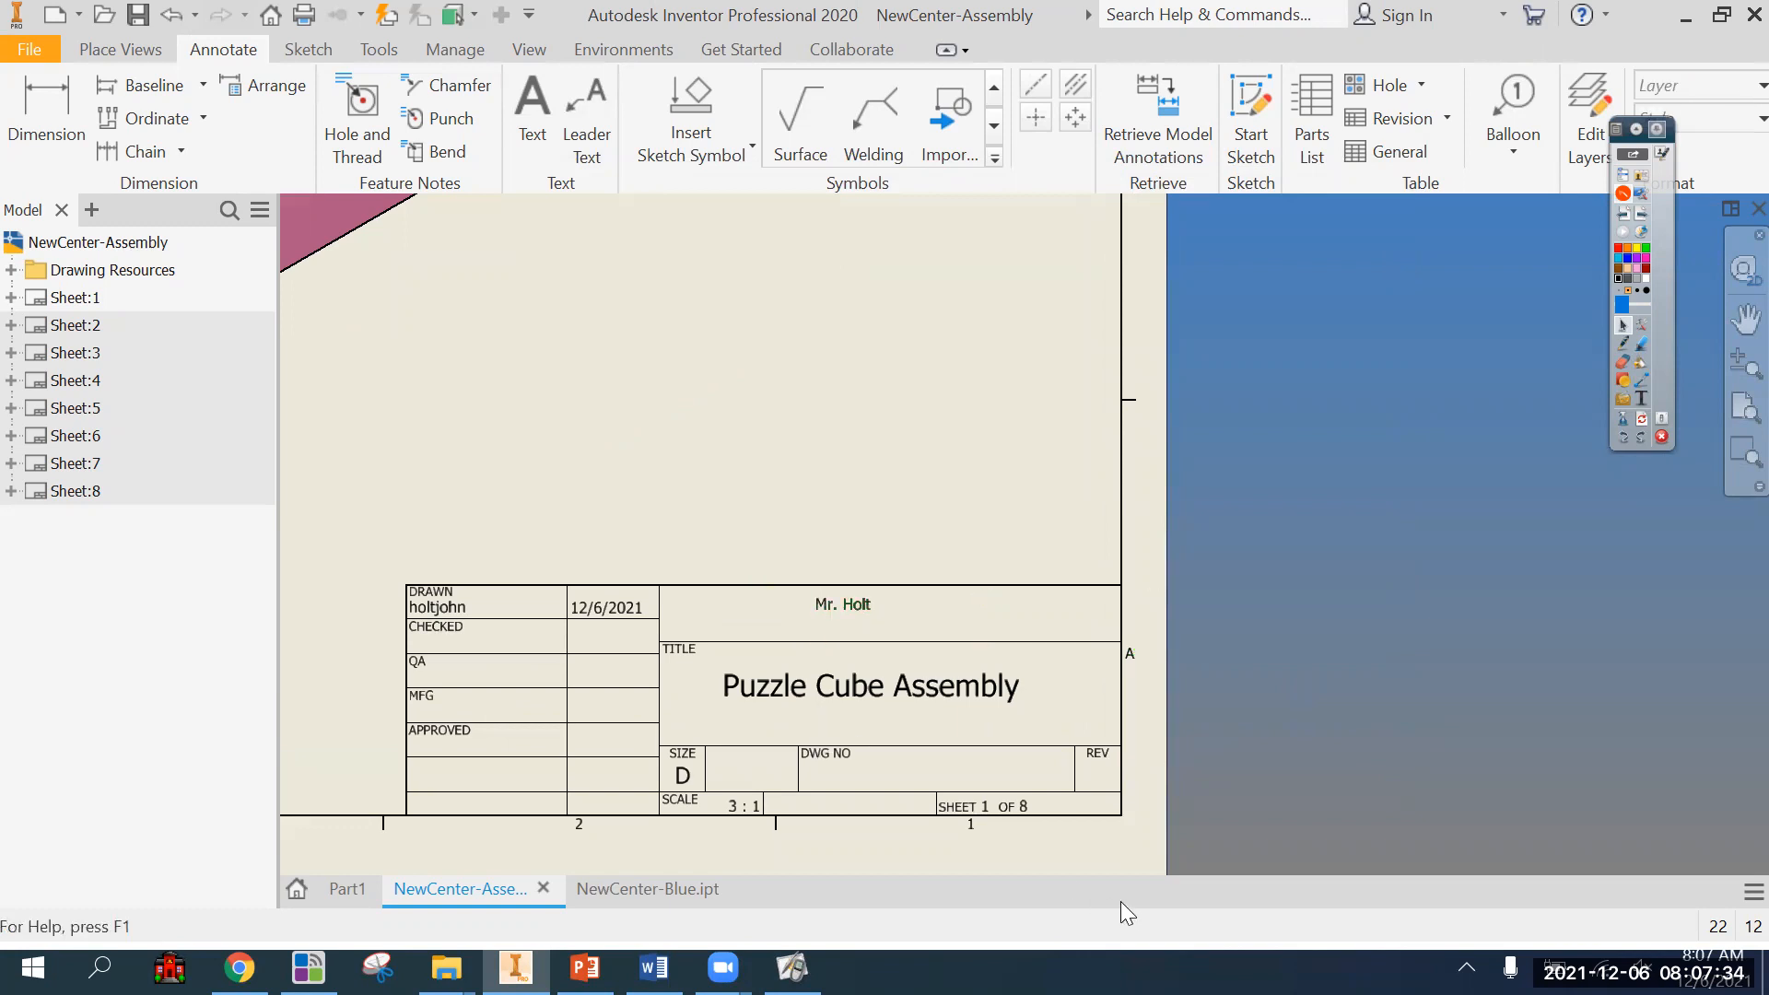
# Nudge the name text slightly further right and down to line up with the title beneath it.
pyautogui.click(857, 702)
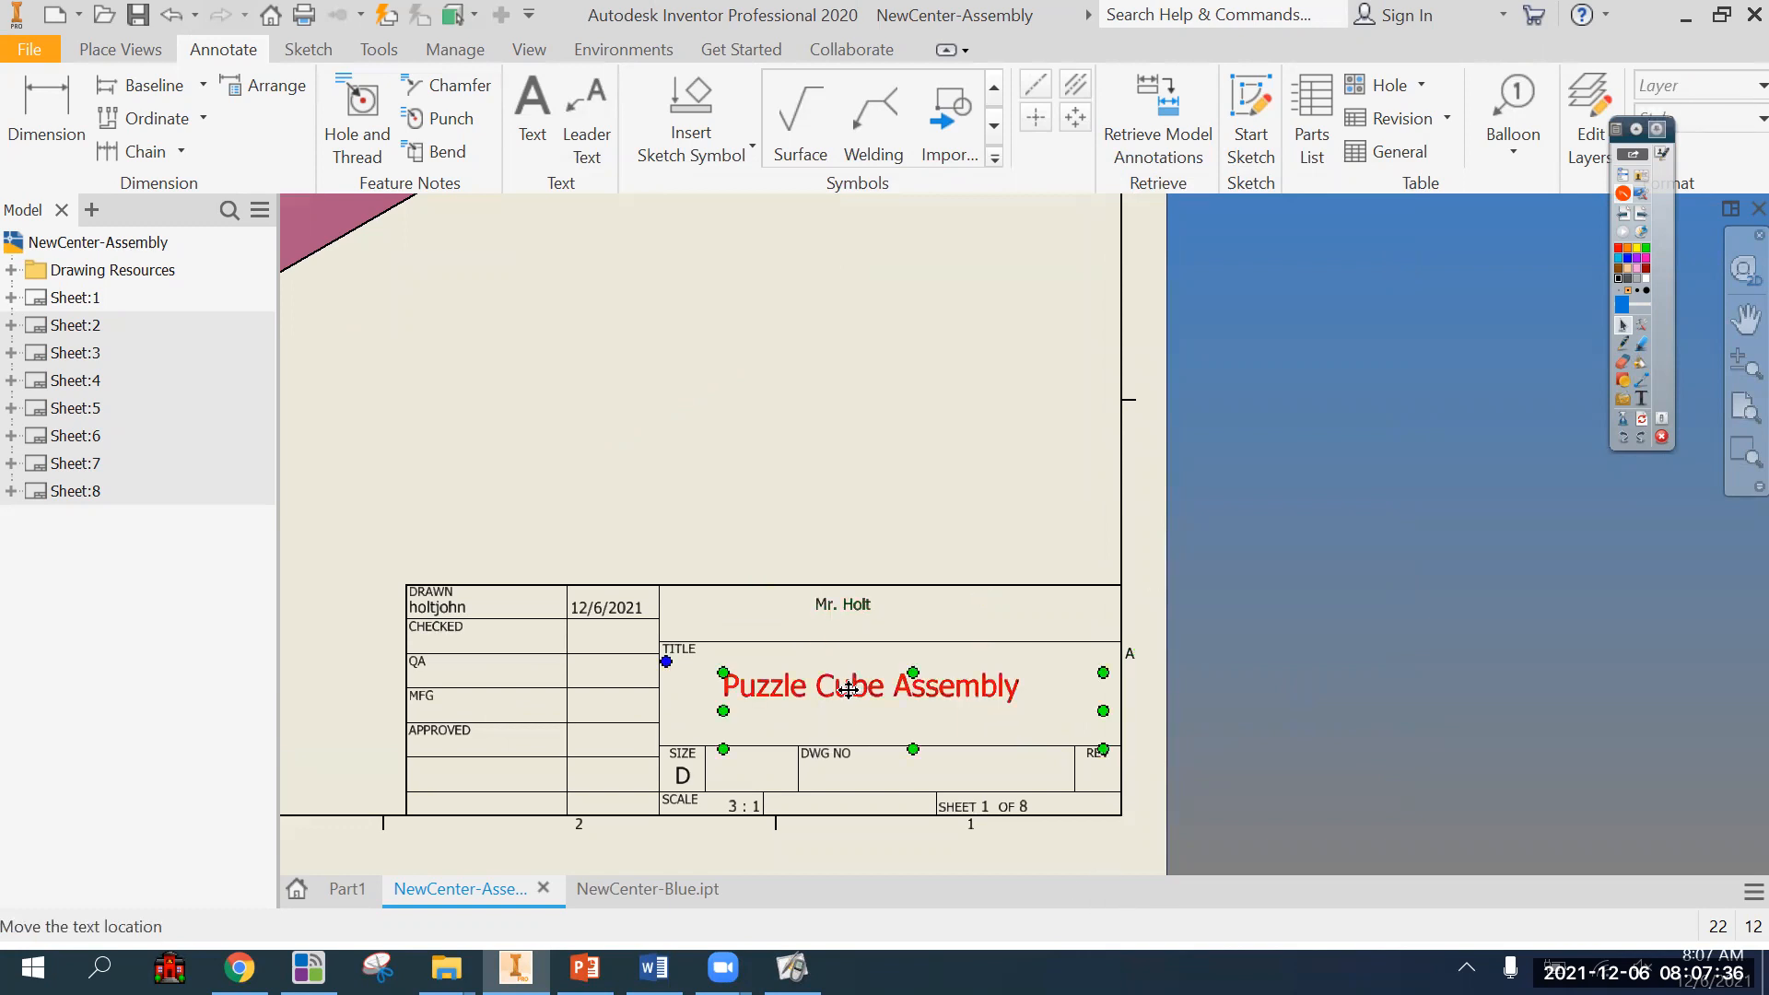
pyautogui.click(1161, 658)
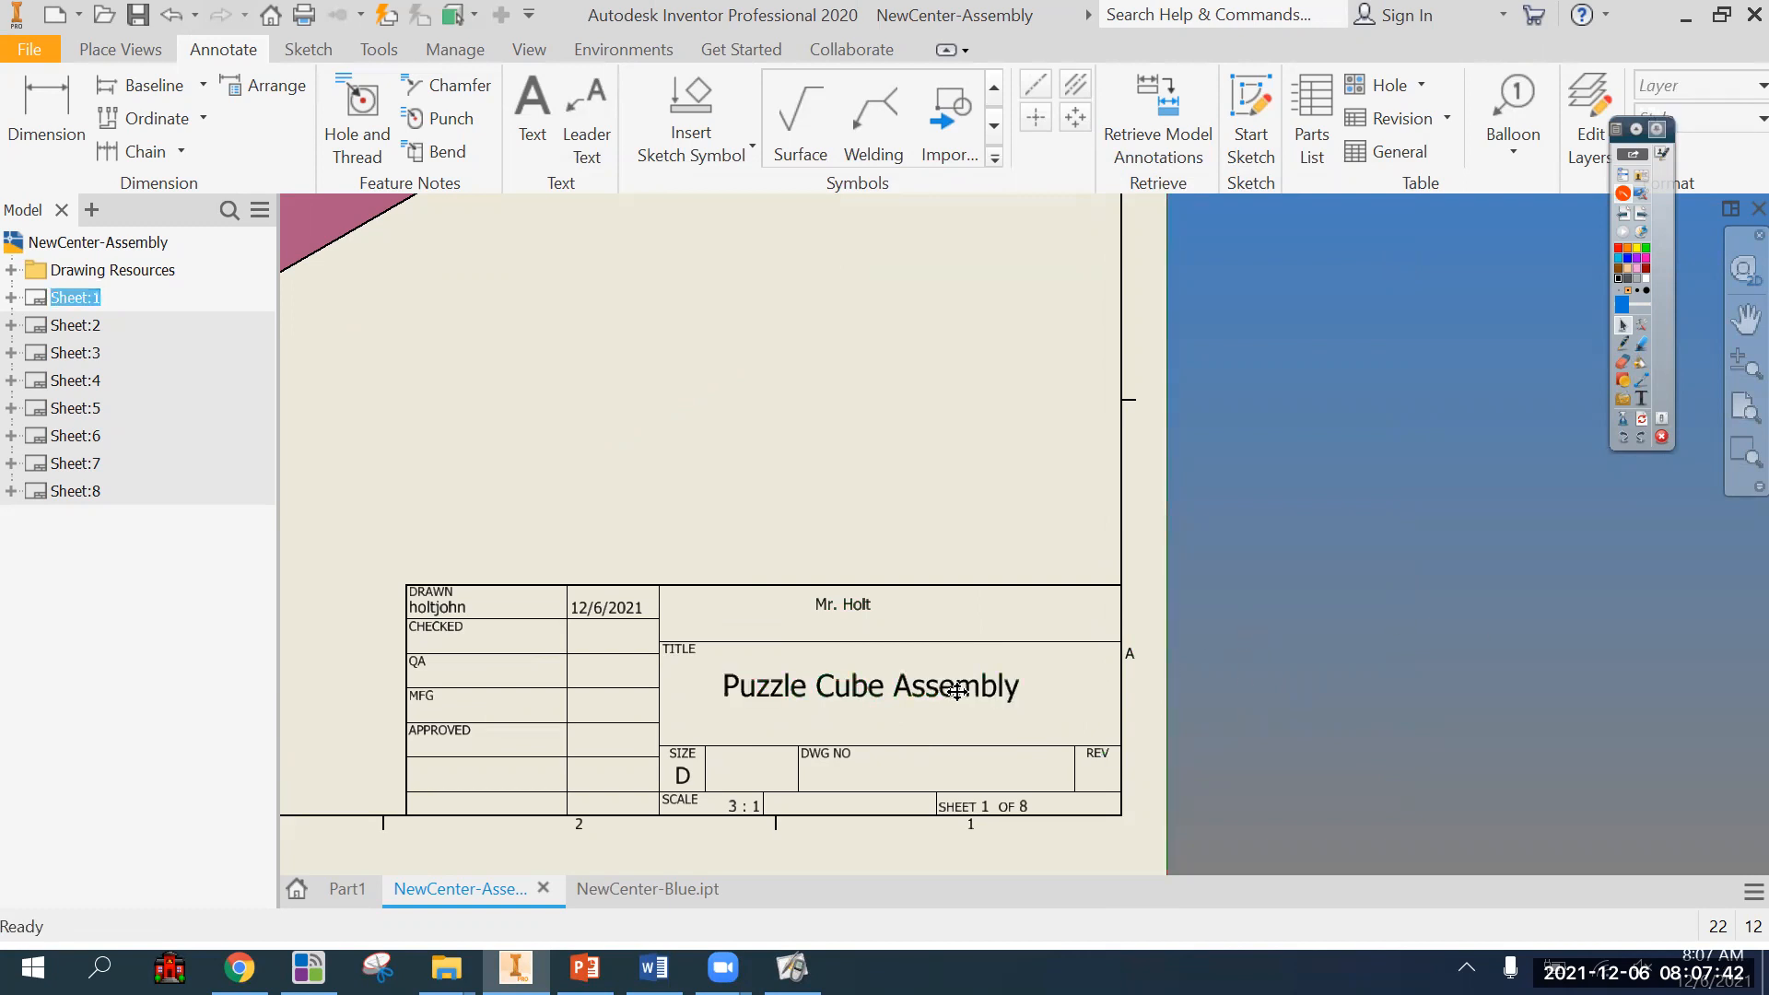
pyautogui.moveTo(855, 605); pyautogui.dragTo(863, 607)
pyautogui.click(1343, 612)
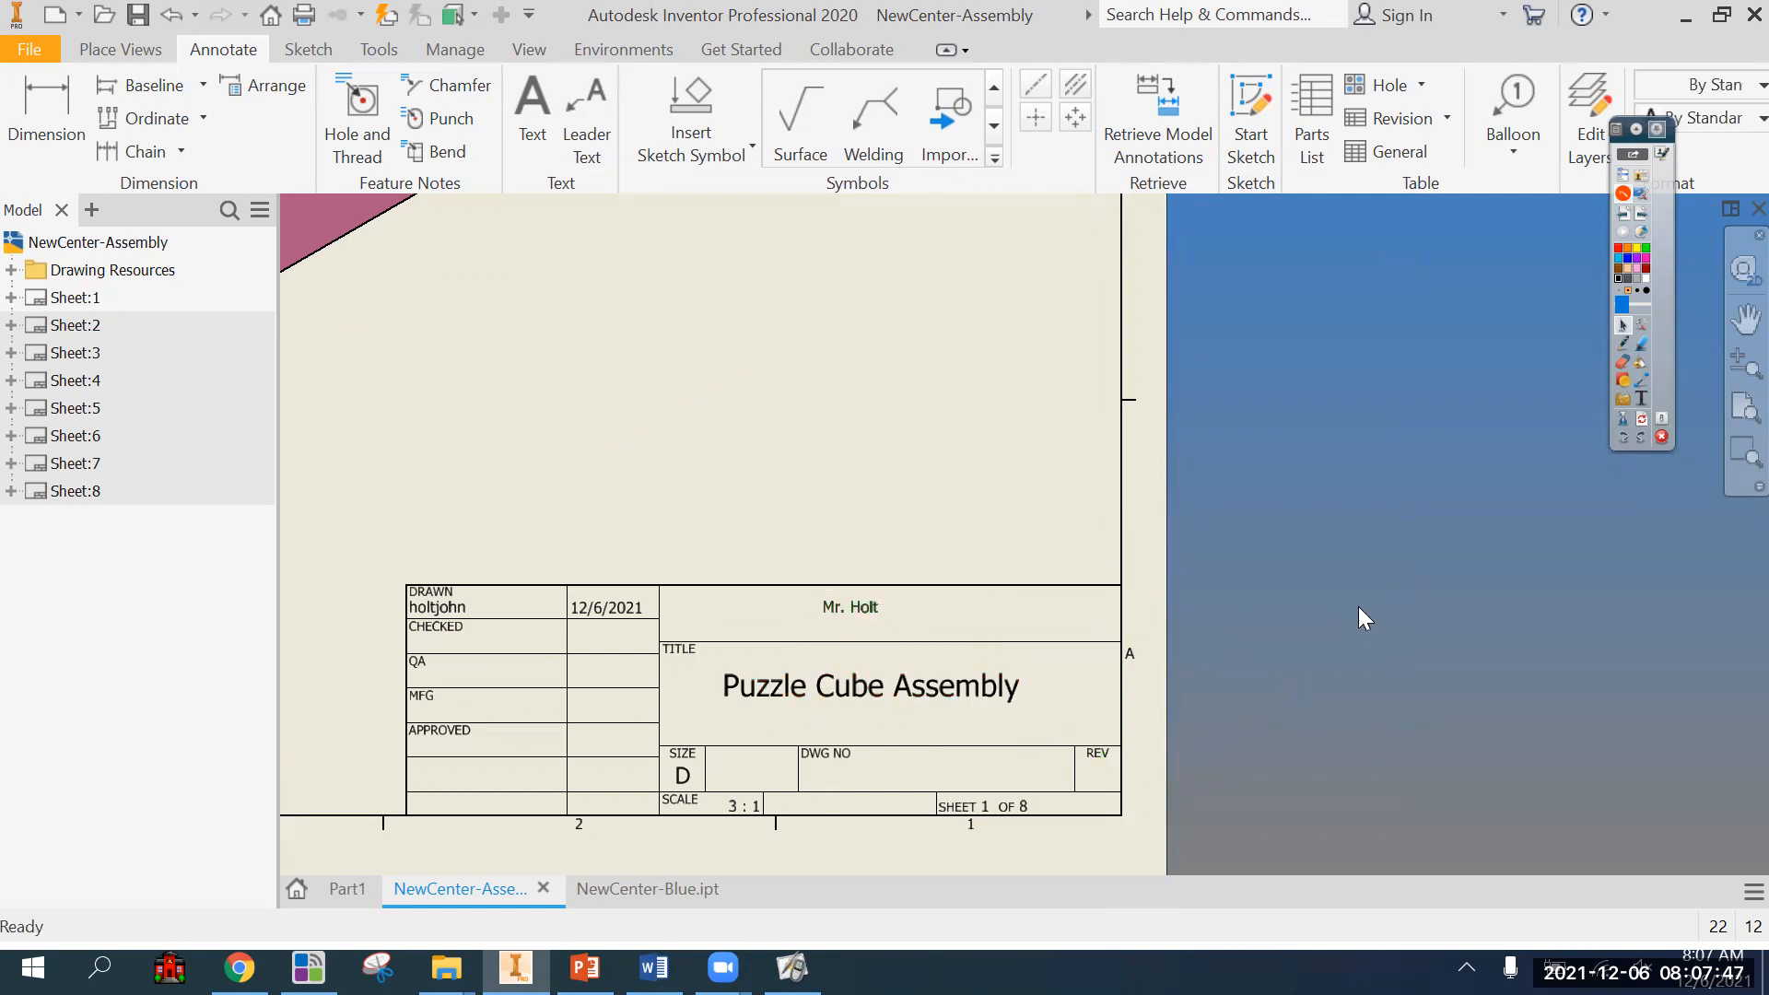
# Swap the title block texts, placing the title in the upper field and the name in the TITLE field.
pyautogui.click(852, 606)
pyautogui.moveTo(645, 688); pyautogui.dragTo(449, 776)
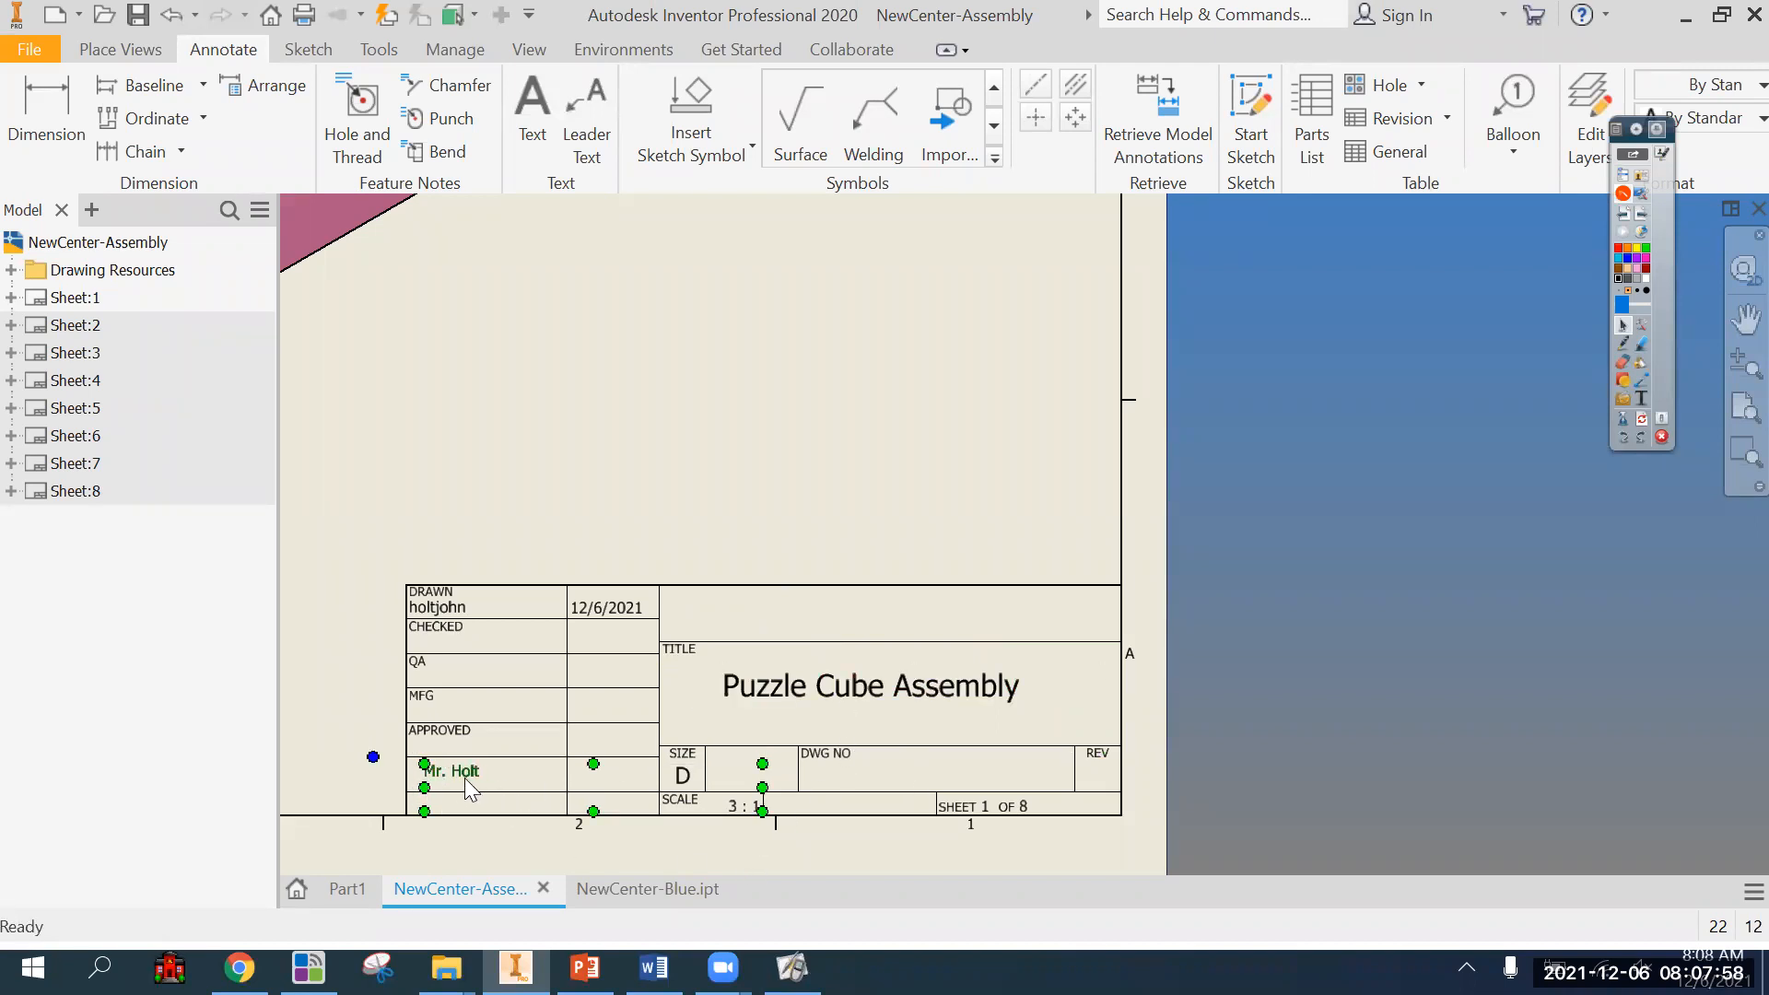
pyautogui.moveTo(929, 688); pyautogui.dragTo(912, 598)
pyautogui.moveTo(467, 770); pyautogui.dragTo(730, 665)
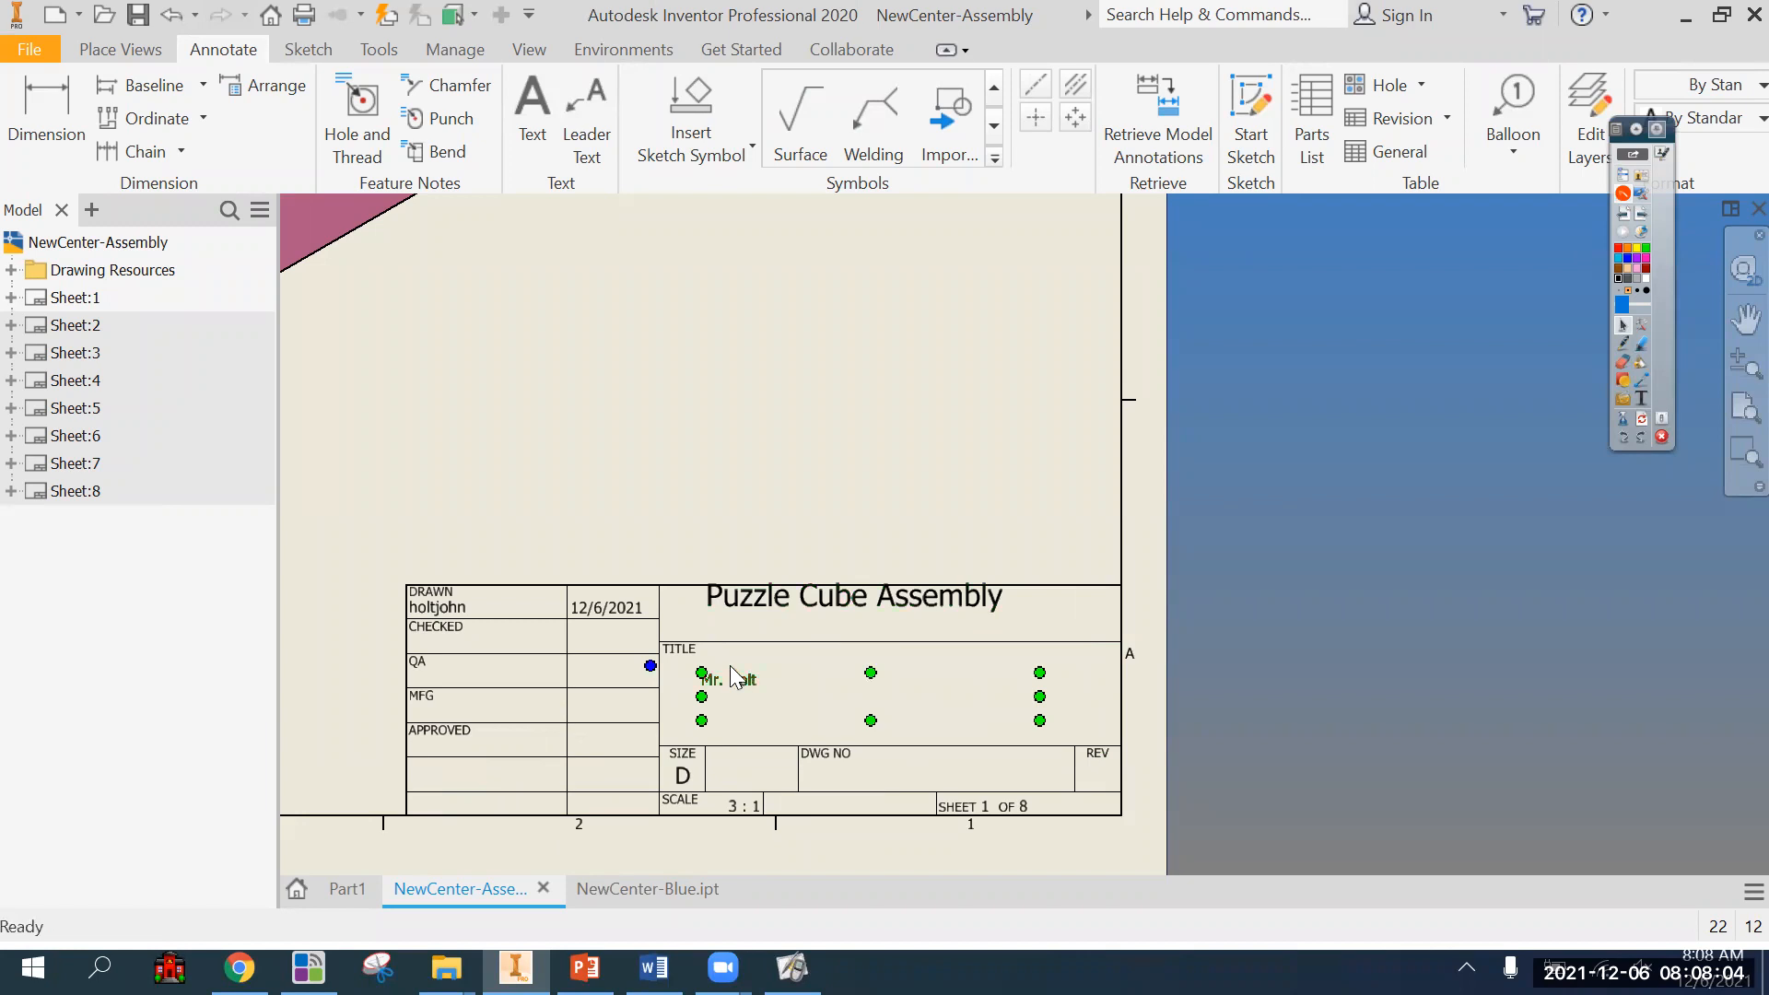
# Undo the moves that swapped the title and name texts, and show the whole sheet.
pyautogui.hotkey('ctrl', 'z')
pyautogui.hotkey('ctrl', 'z')
pyautogui.hotkey('ctrl', 'z')
pyautogui.hotkey('ctrl', 'z')
pyautogui.hotkey('ctrl', 'z')
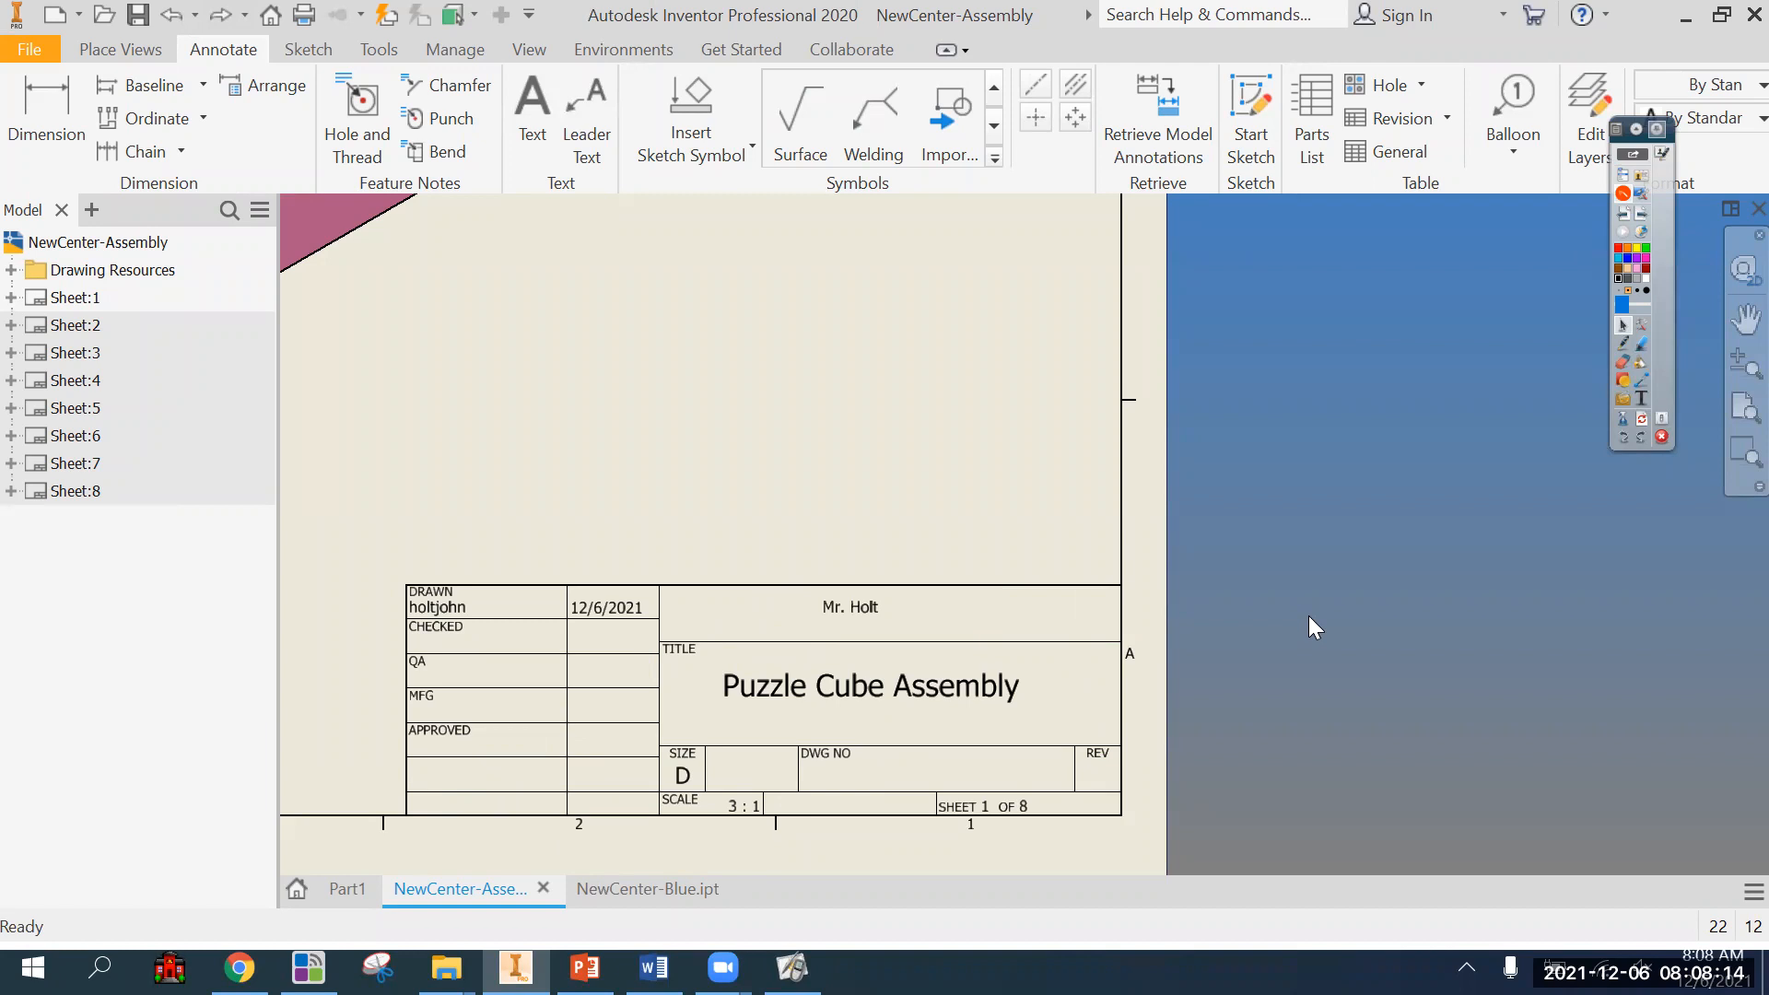
pyautogui.scroll(-2, 1308, 616)
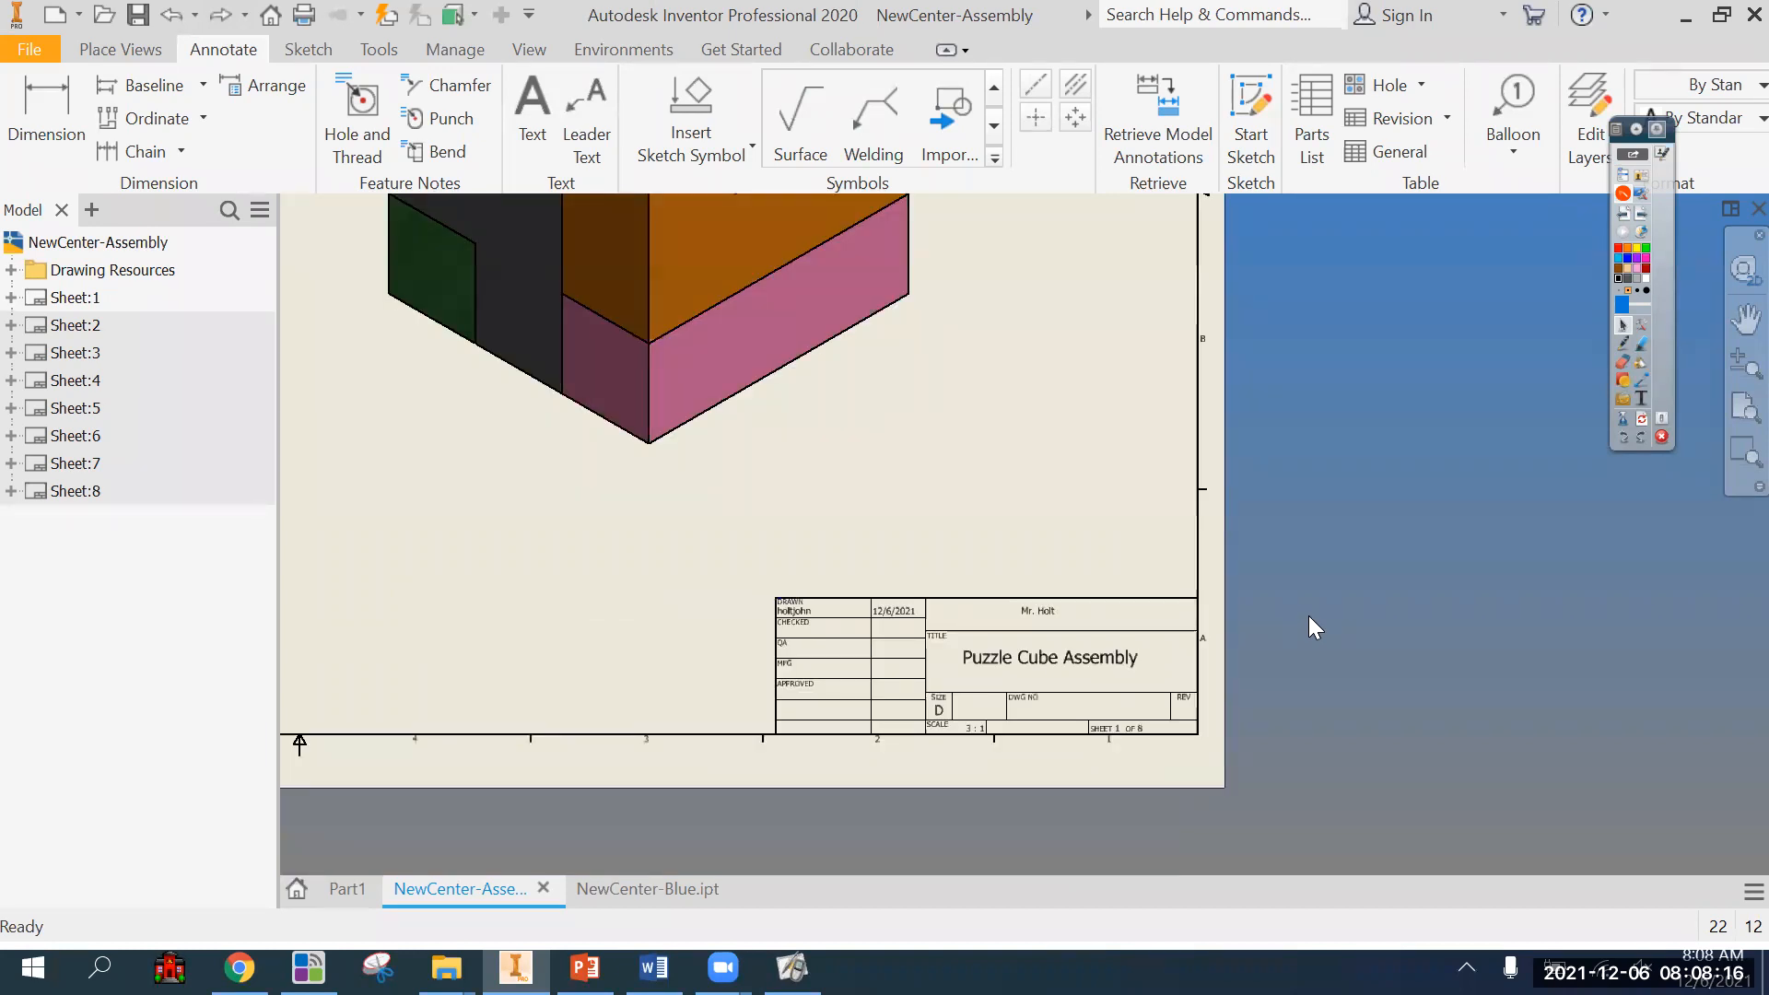
pyautogui.press('Home')
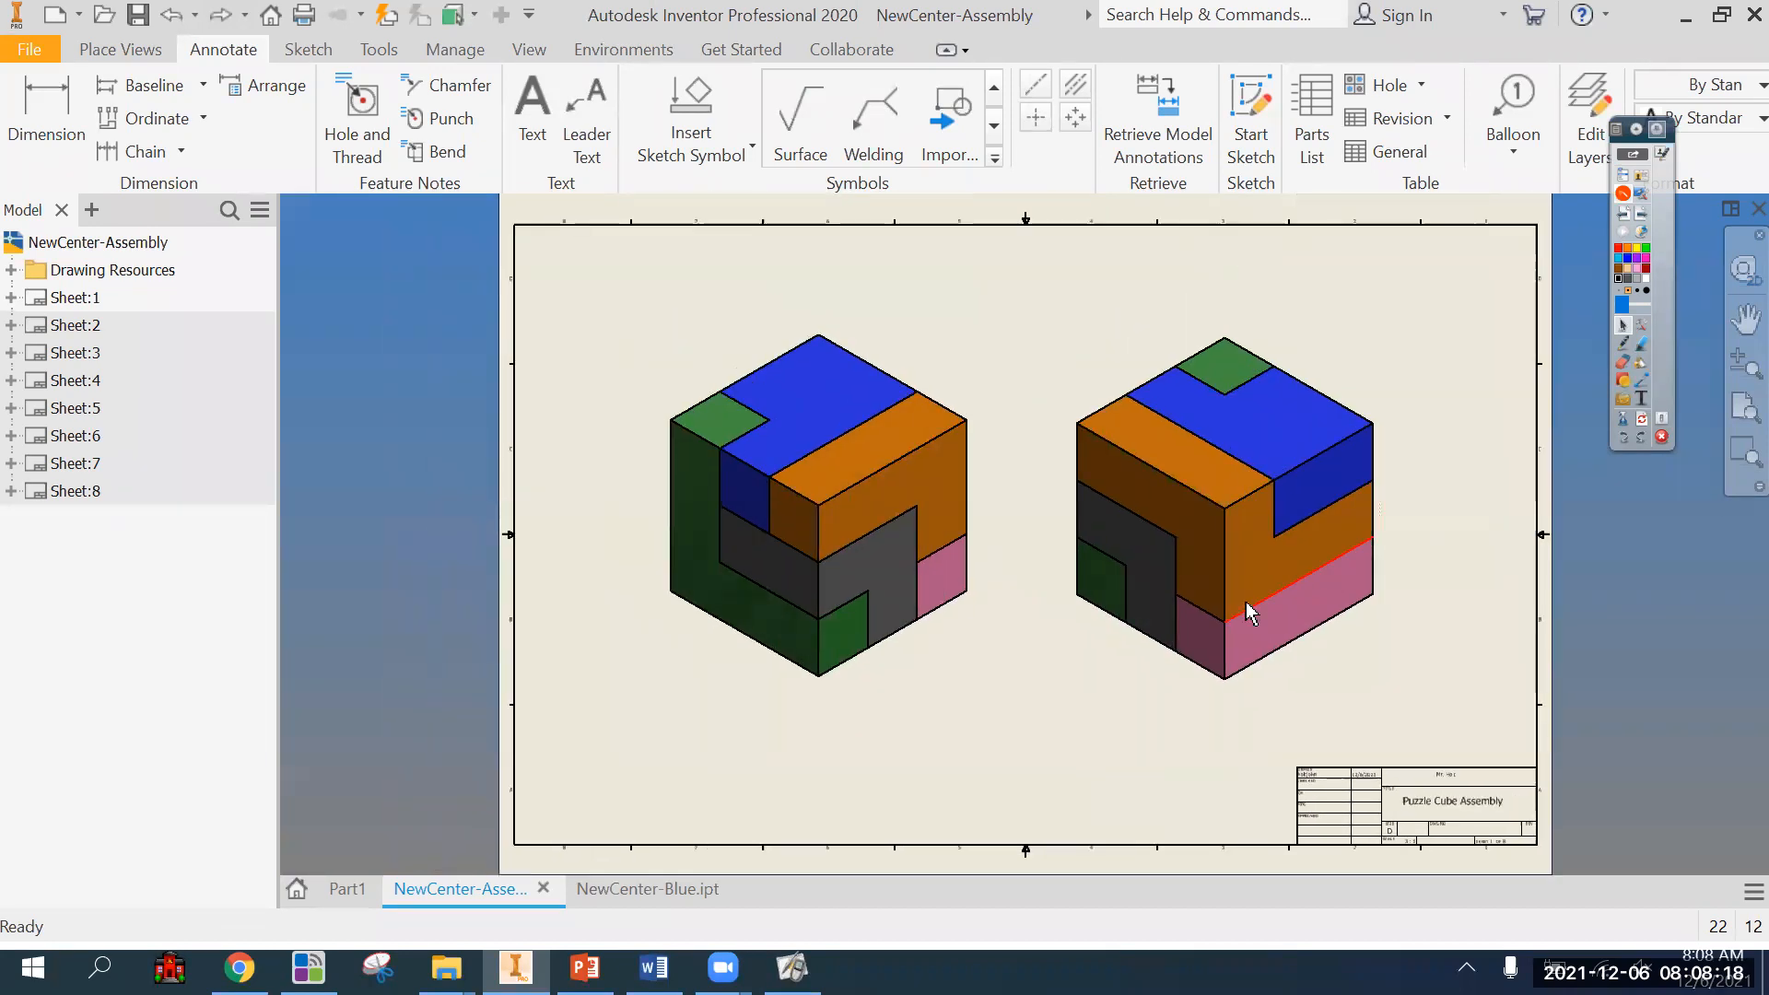
# Reopen the drafter's name text above the assembly title and apply a text height of 0.125 in.
pyautogui.scroll(3, 1503, 743)
pyautogui.moveTo(1454, 771); pyautogui.dragTo(1193, 538, button='middle')
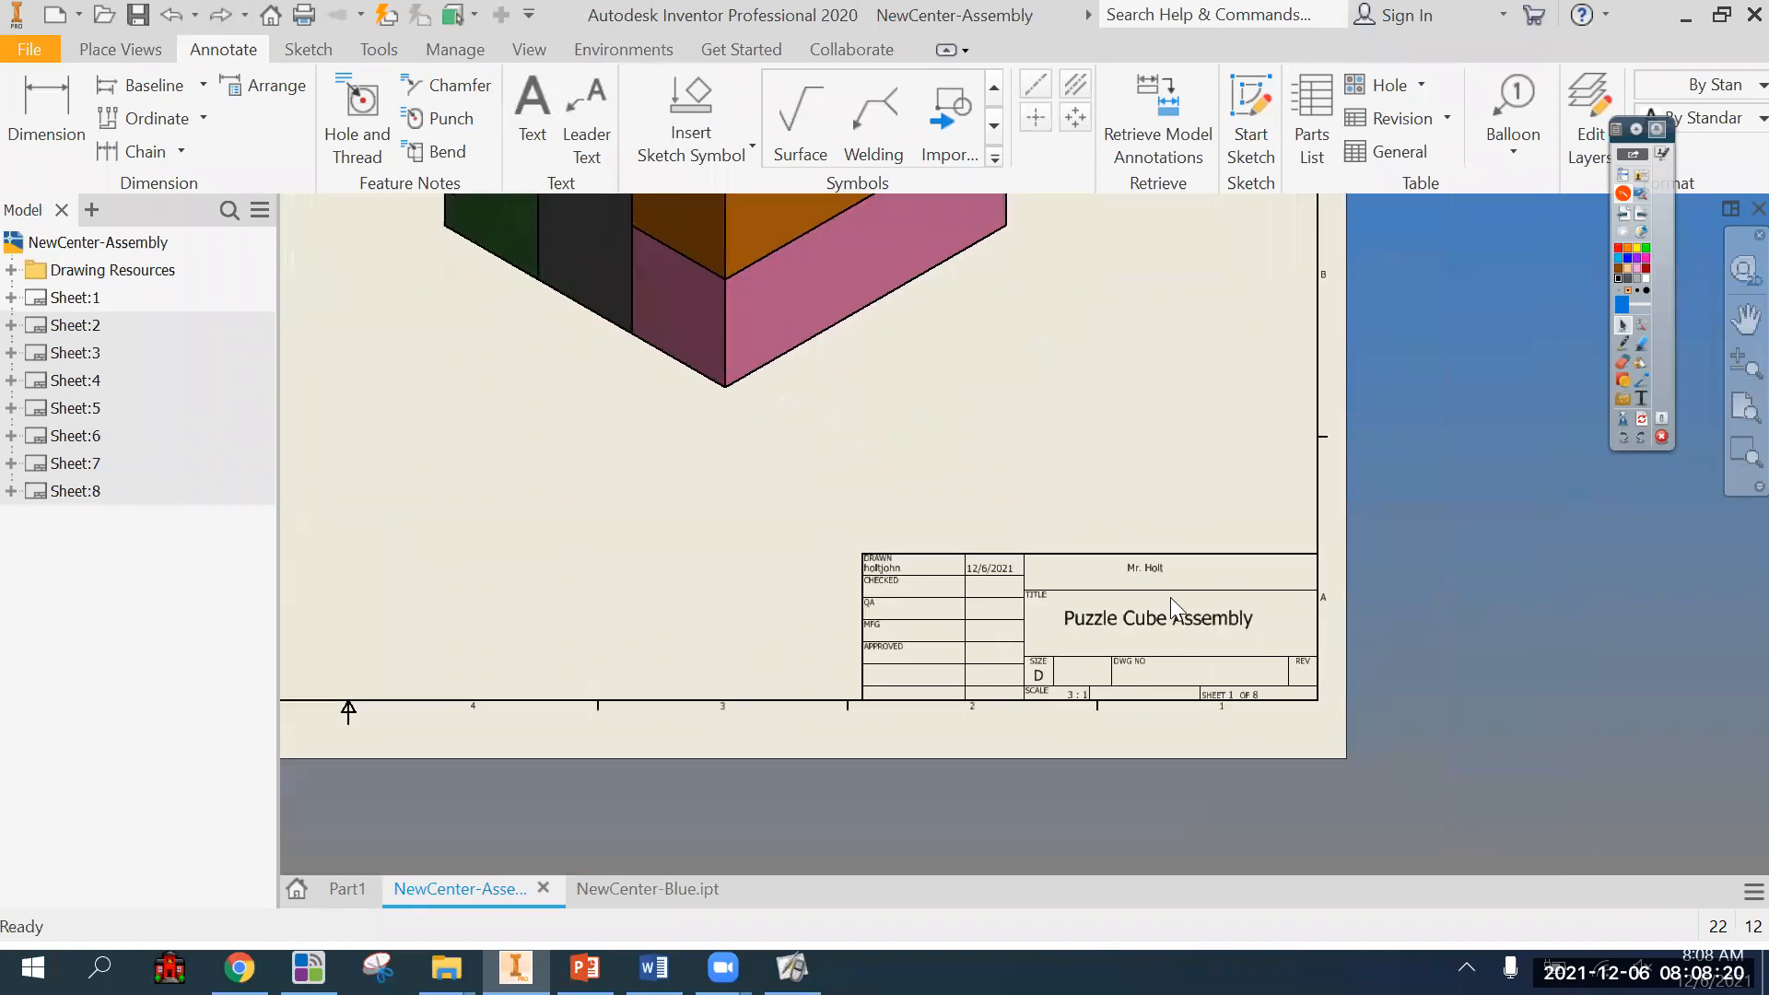
pyautogui.scroll(3, 1170, 597)
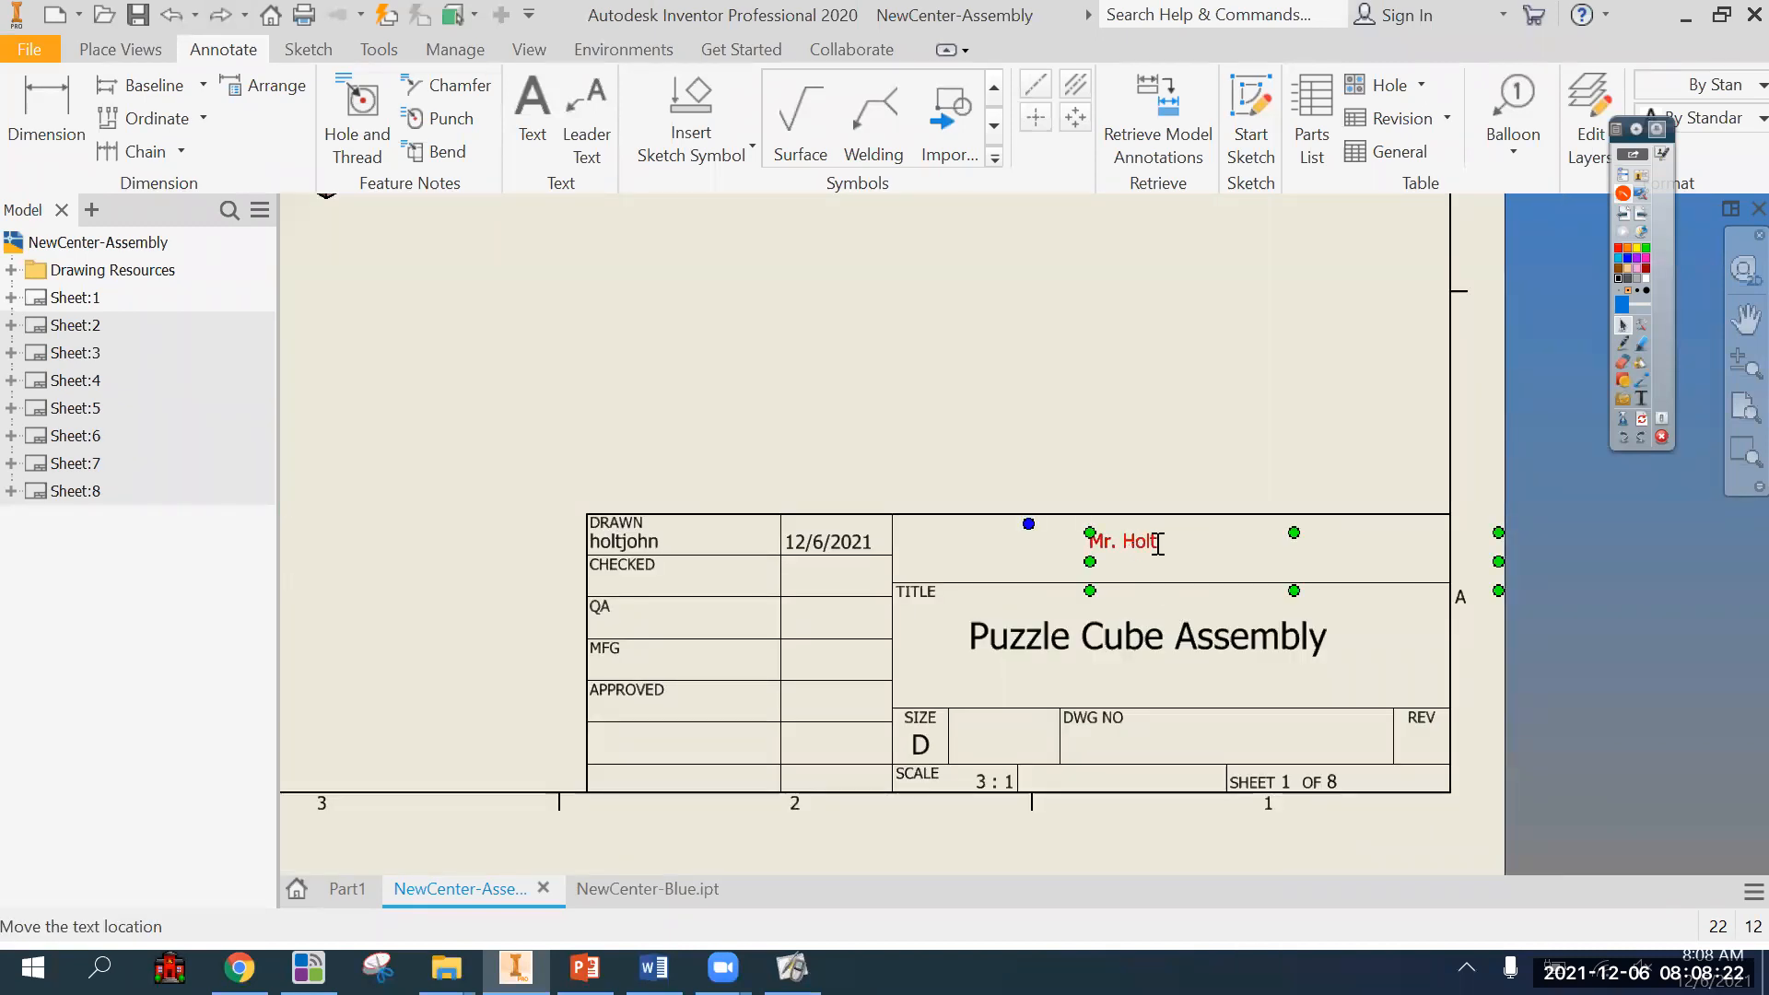
pyautogui.doubleClick(1152, 546)
pyautogui.moveTo(705, 476); pyautogui.dragTo(584, 471)
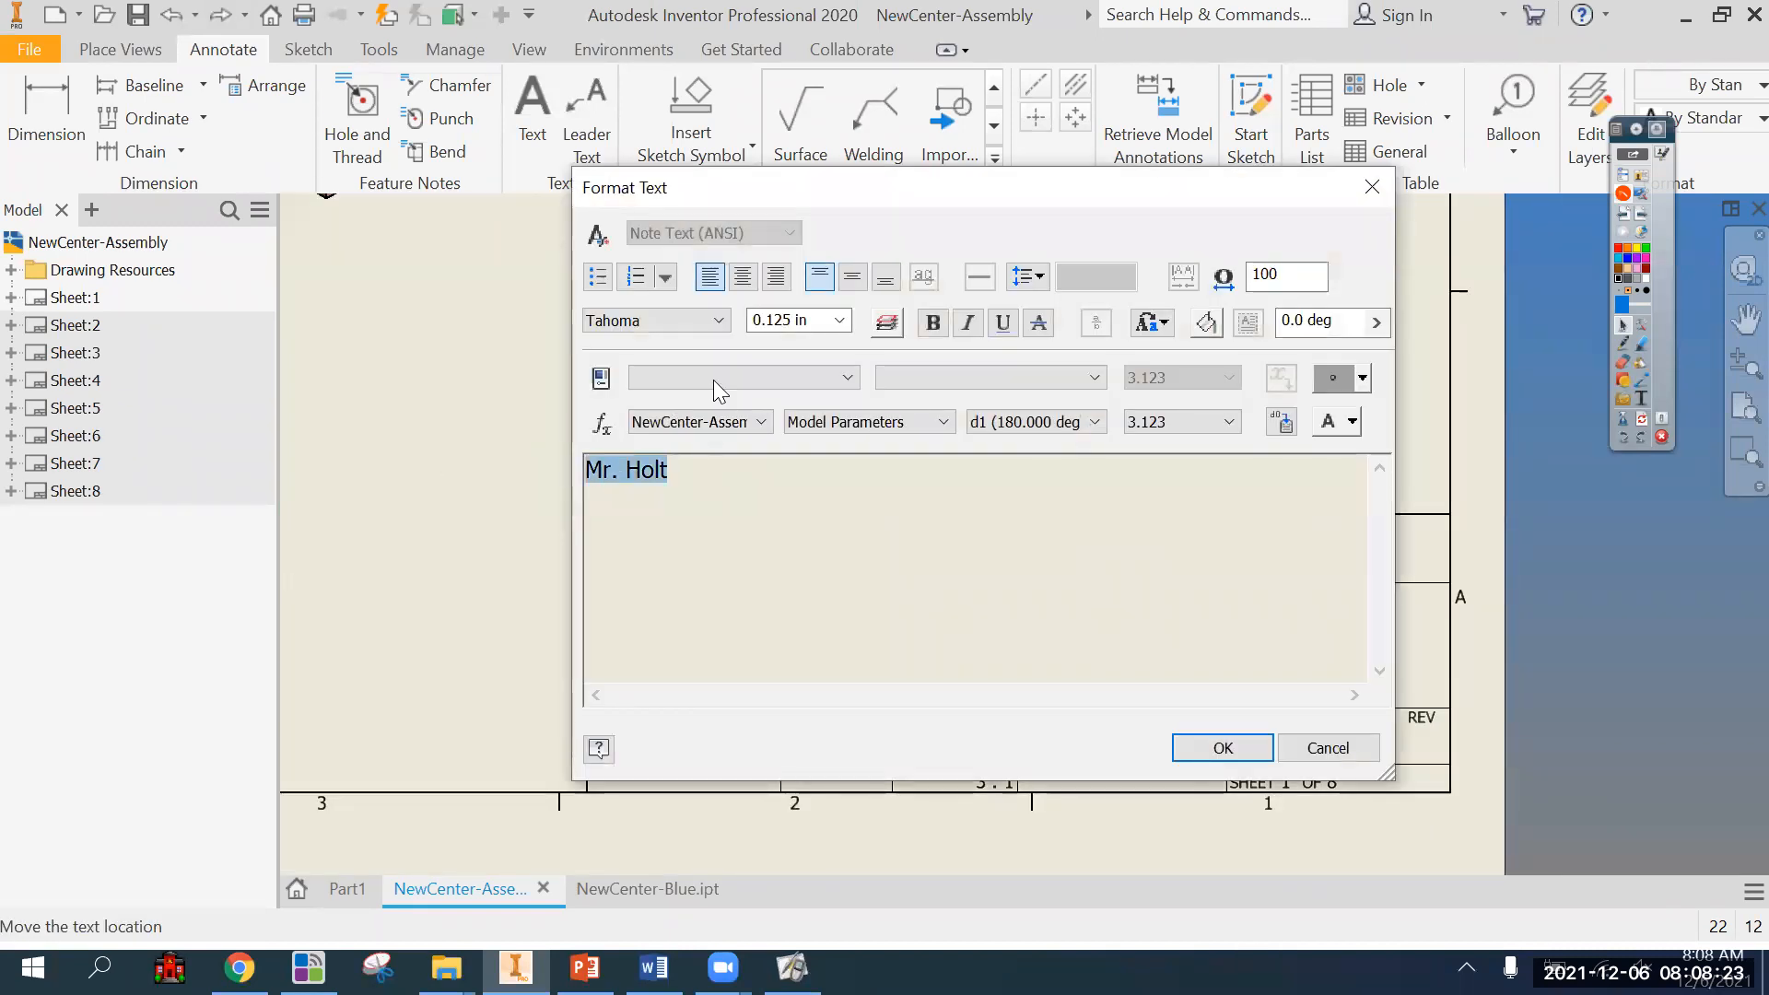
pyautogui.click(811, 319)
pyautogui.write('0.2')
pyautogui.click(839, 320)
pyautogui.click(809, 378)
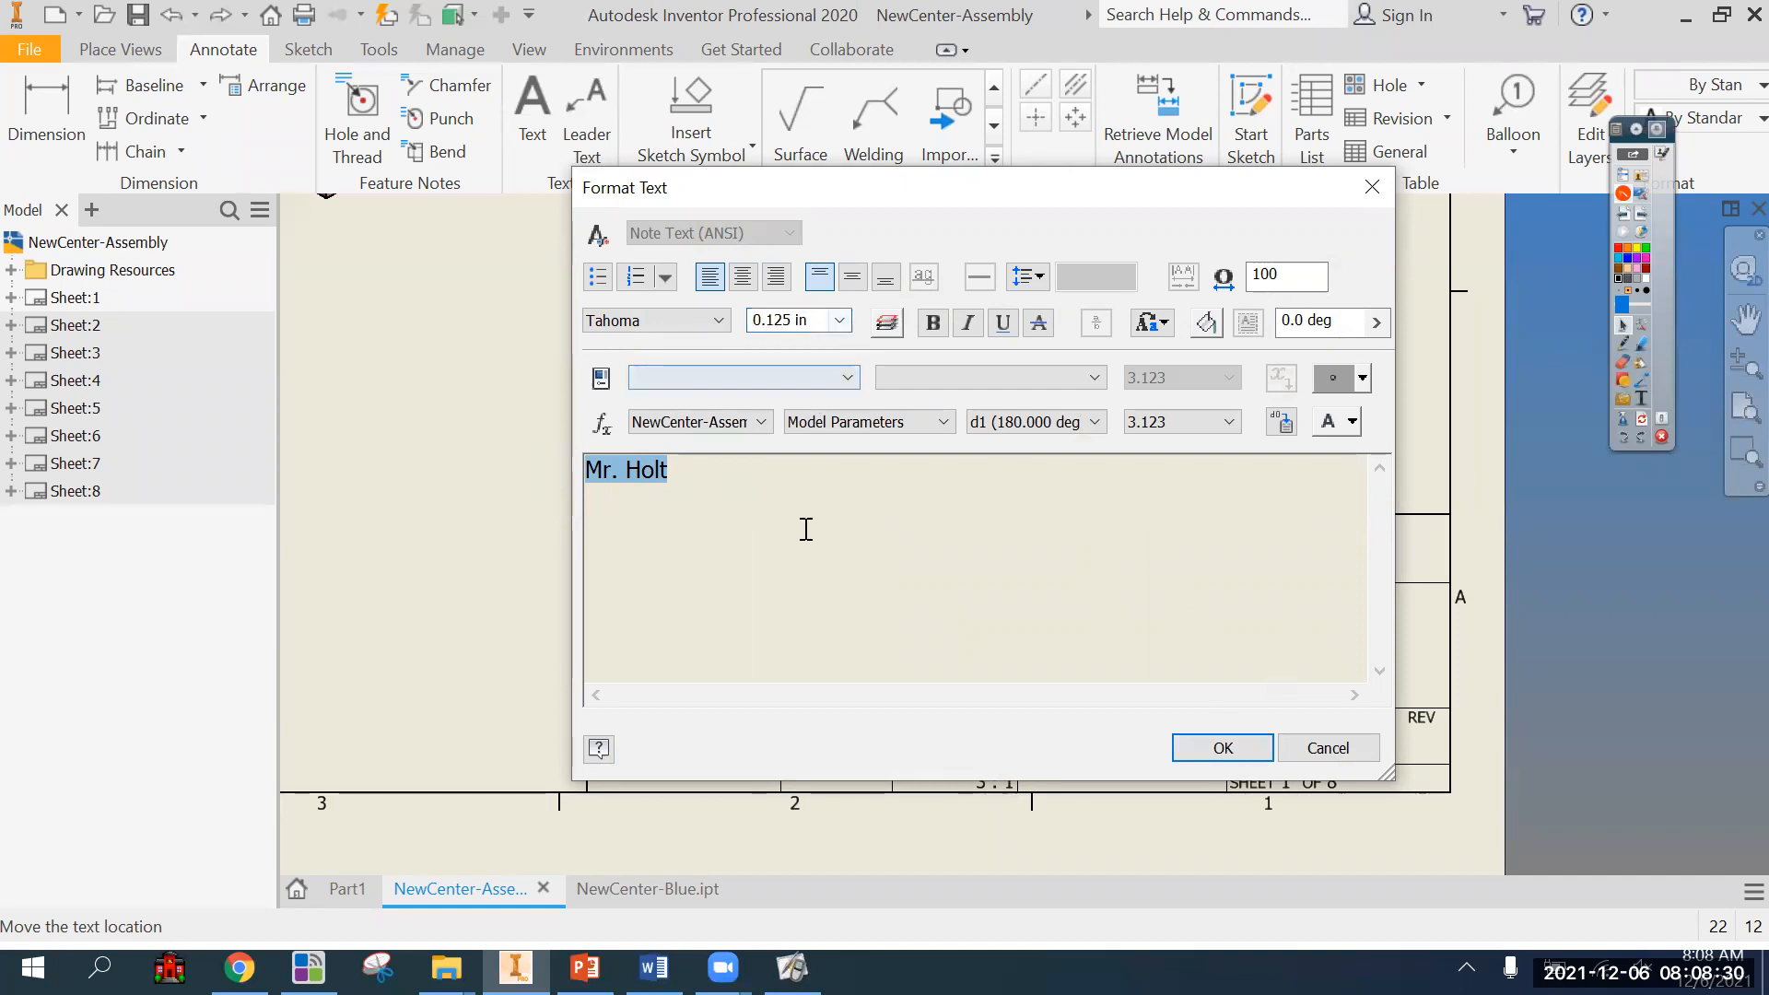
pyautogui.click(1230, 747)
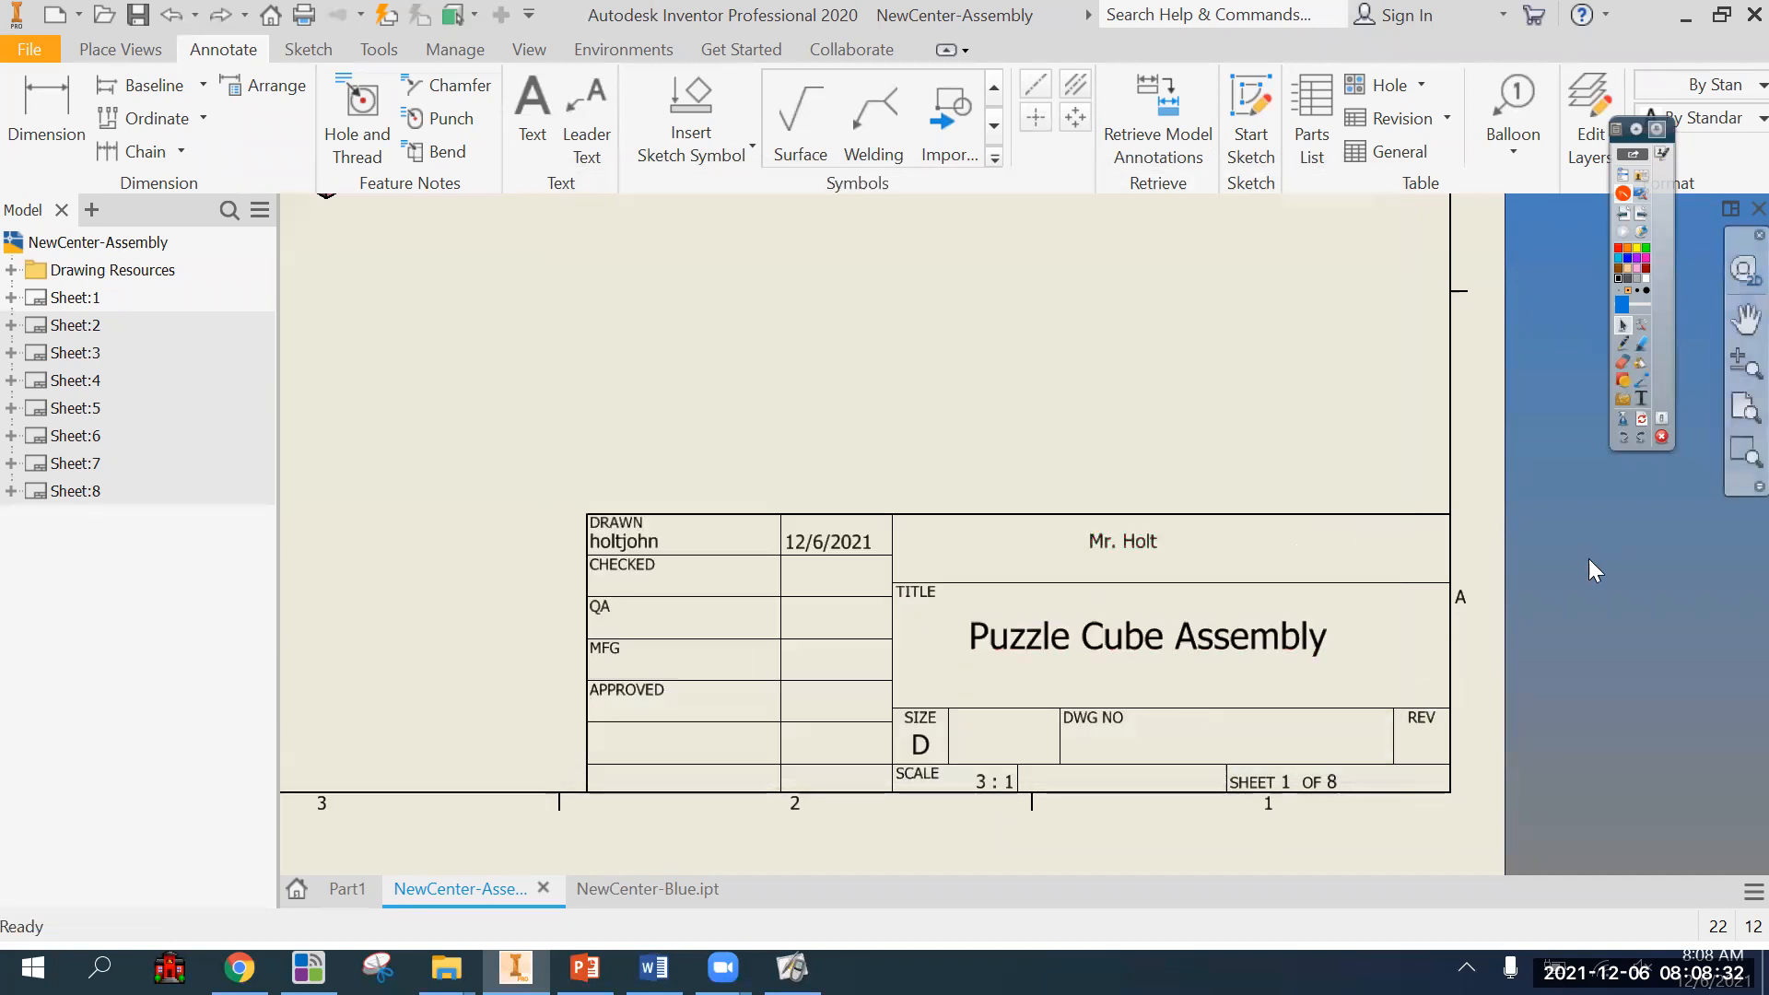
pyautogui.scroll(-2, 1557, 599)
pyautogui.scroll(-3, 1552, 623)
pyautogui.moveTo(902, 548)
pyautogui.mouseDown(button='middle')
pyautogui.moveTo(893, 570)
pyautogui.moveTo(728, 612)
pyautogui.mouseUp(button='middle')
pyautogui.scroll(2, 1318, 643)
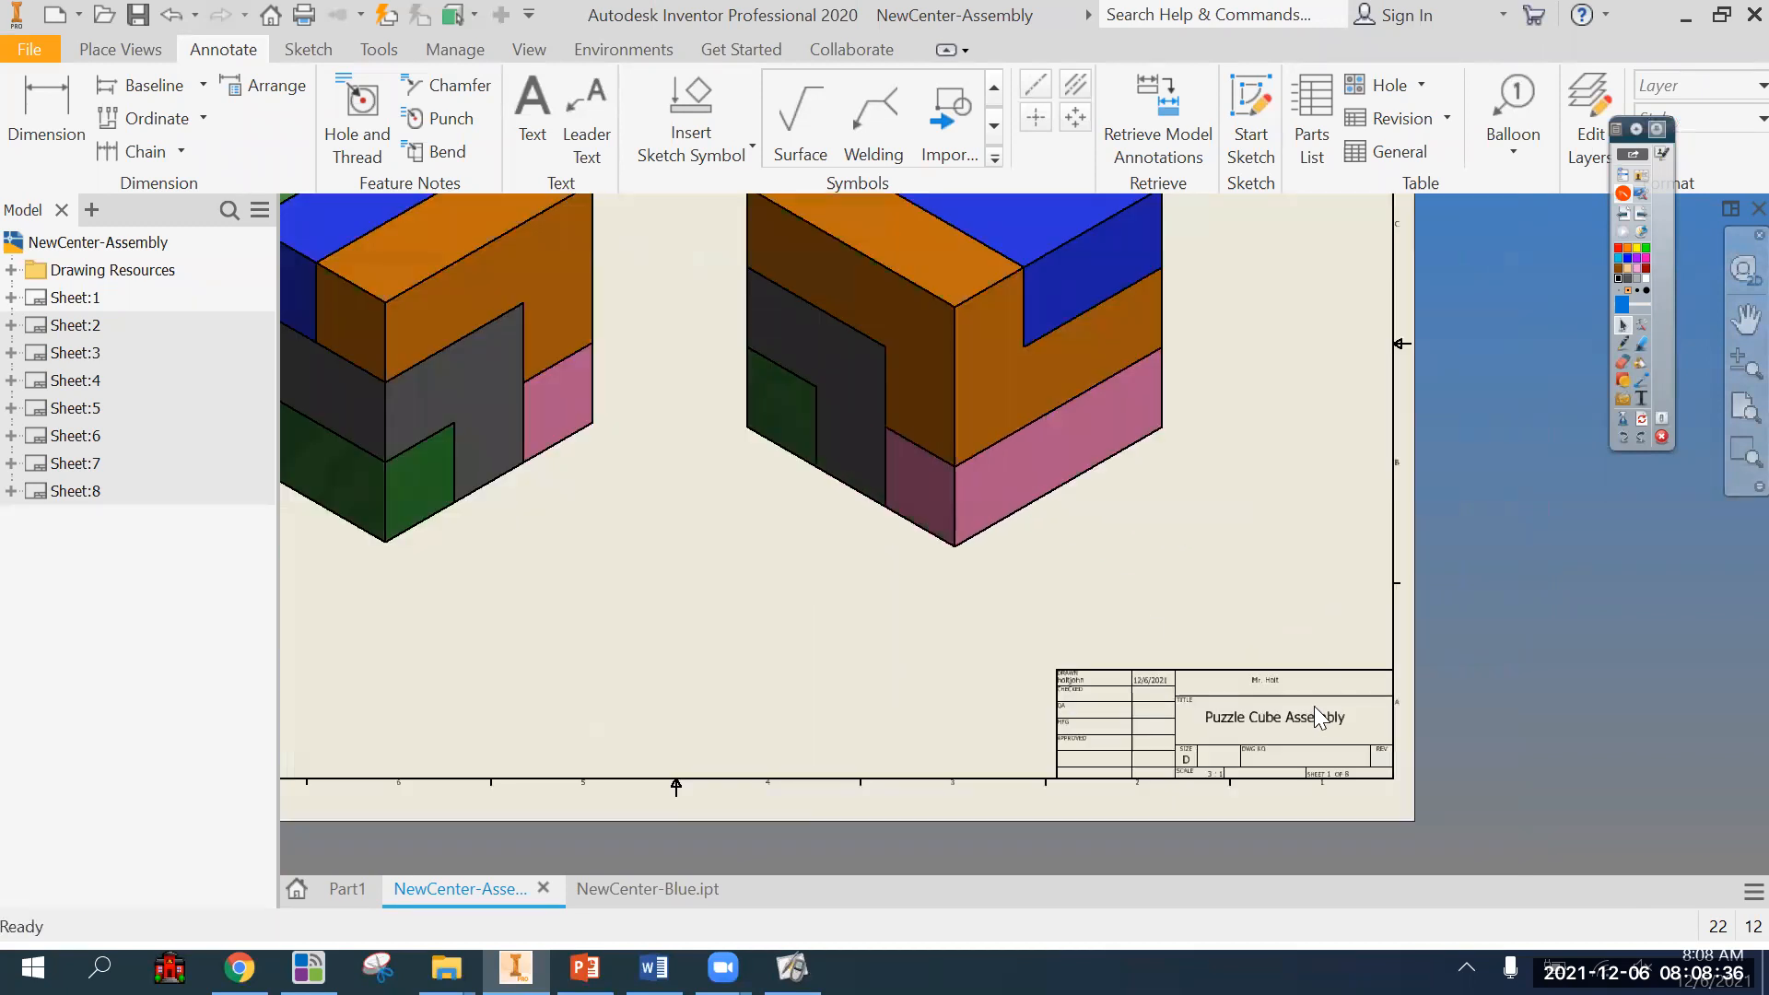
pyautogui.scroll(1, 1167, 663)
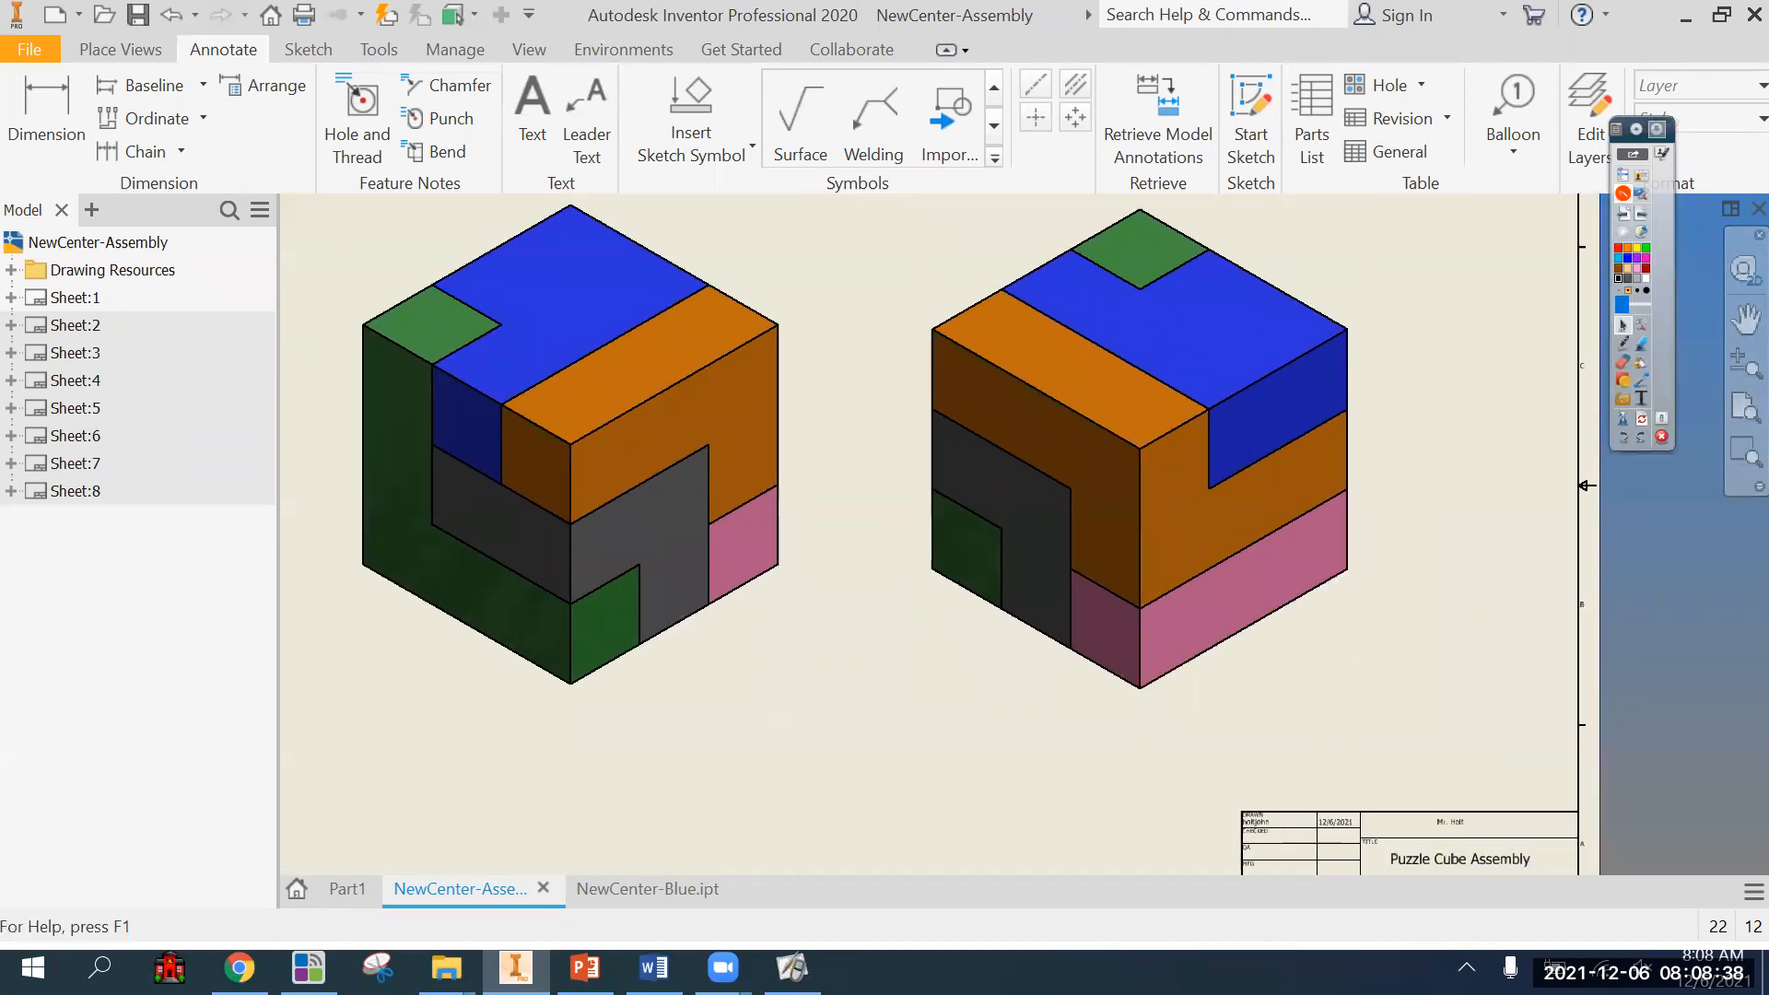
pyautogui.scroll(-5, 839, 671)
pyautogui.scroll(3, 951, 656)
# Save the drawing as PuzzleCube2021 in the 2013 Puzzle Cube folder, including all of its dependent files.
pyautogui.click(134, 19)
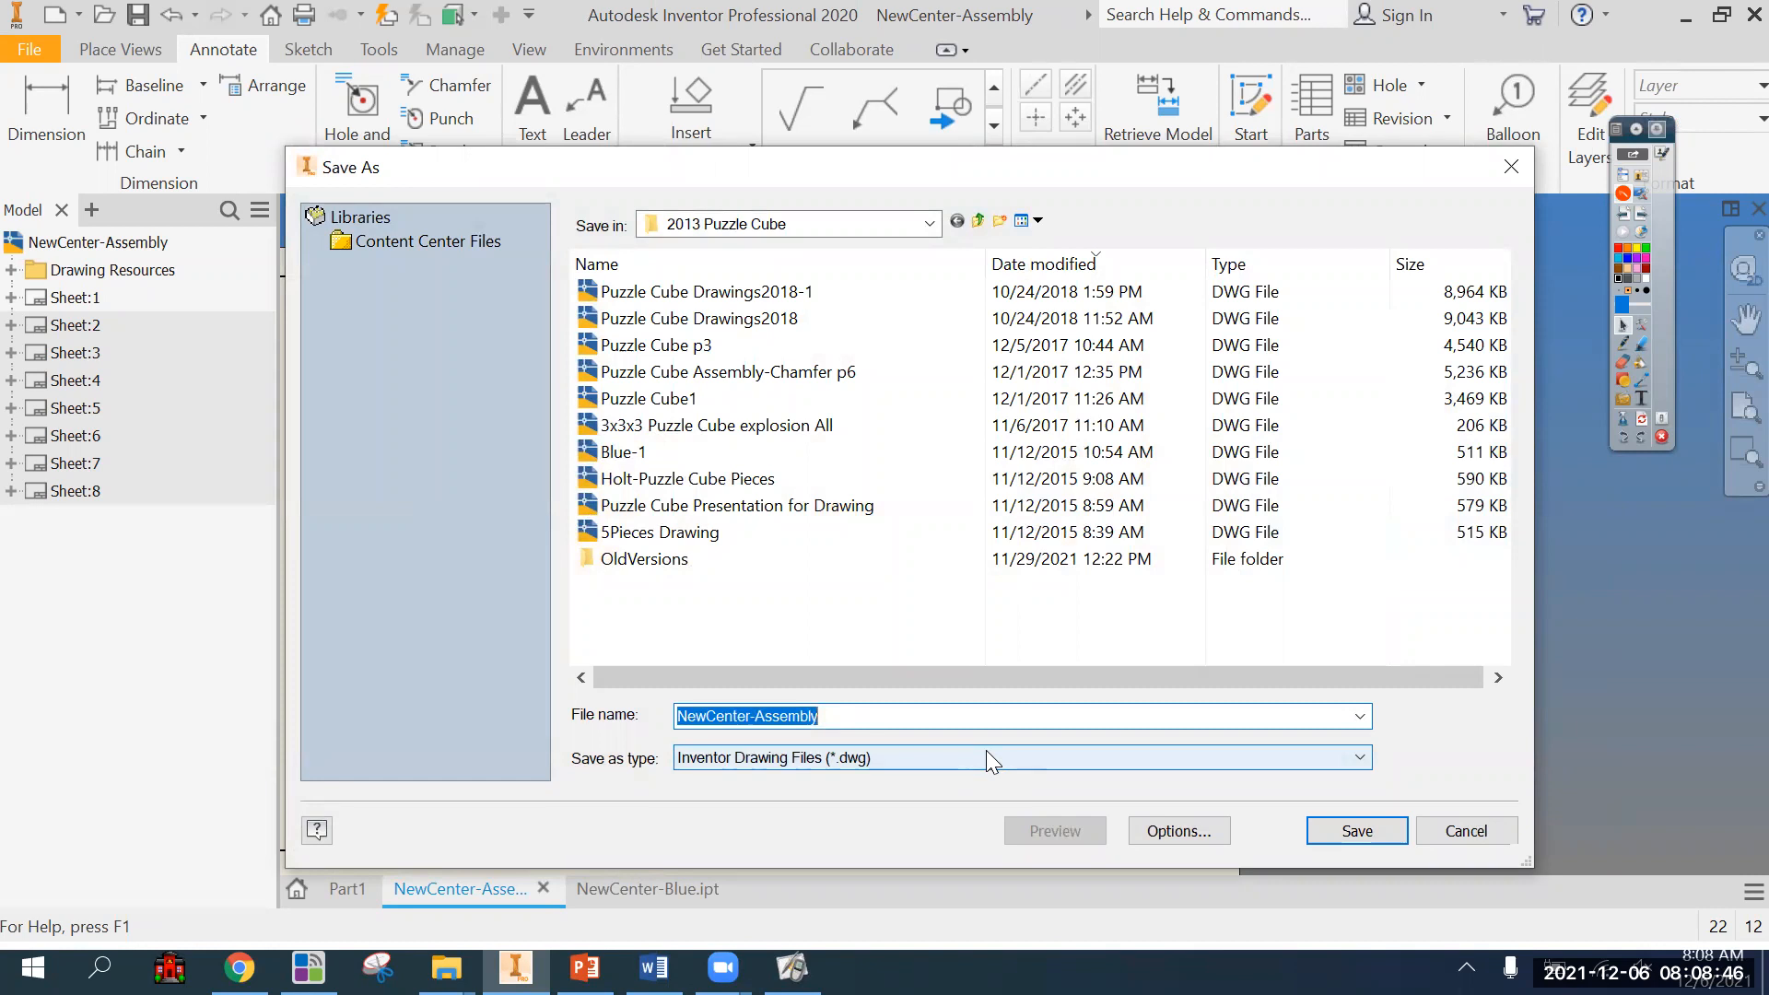
pyautogui.write('Puzzle')
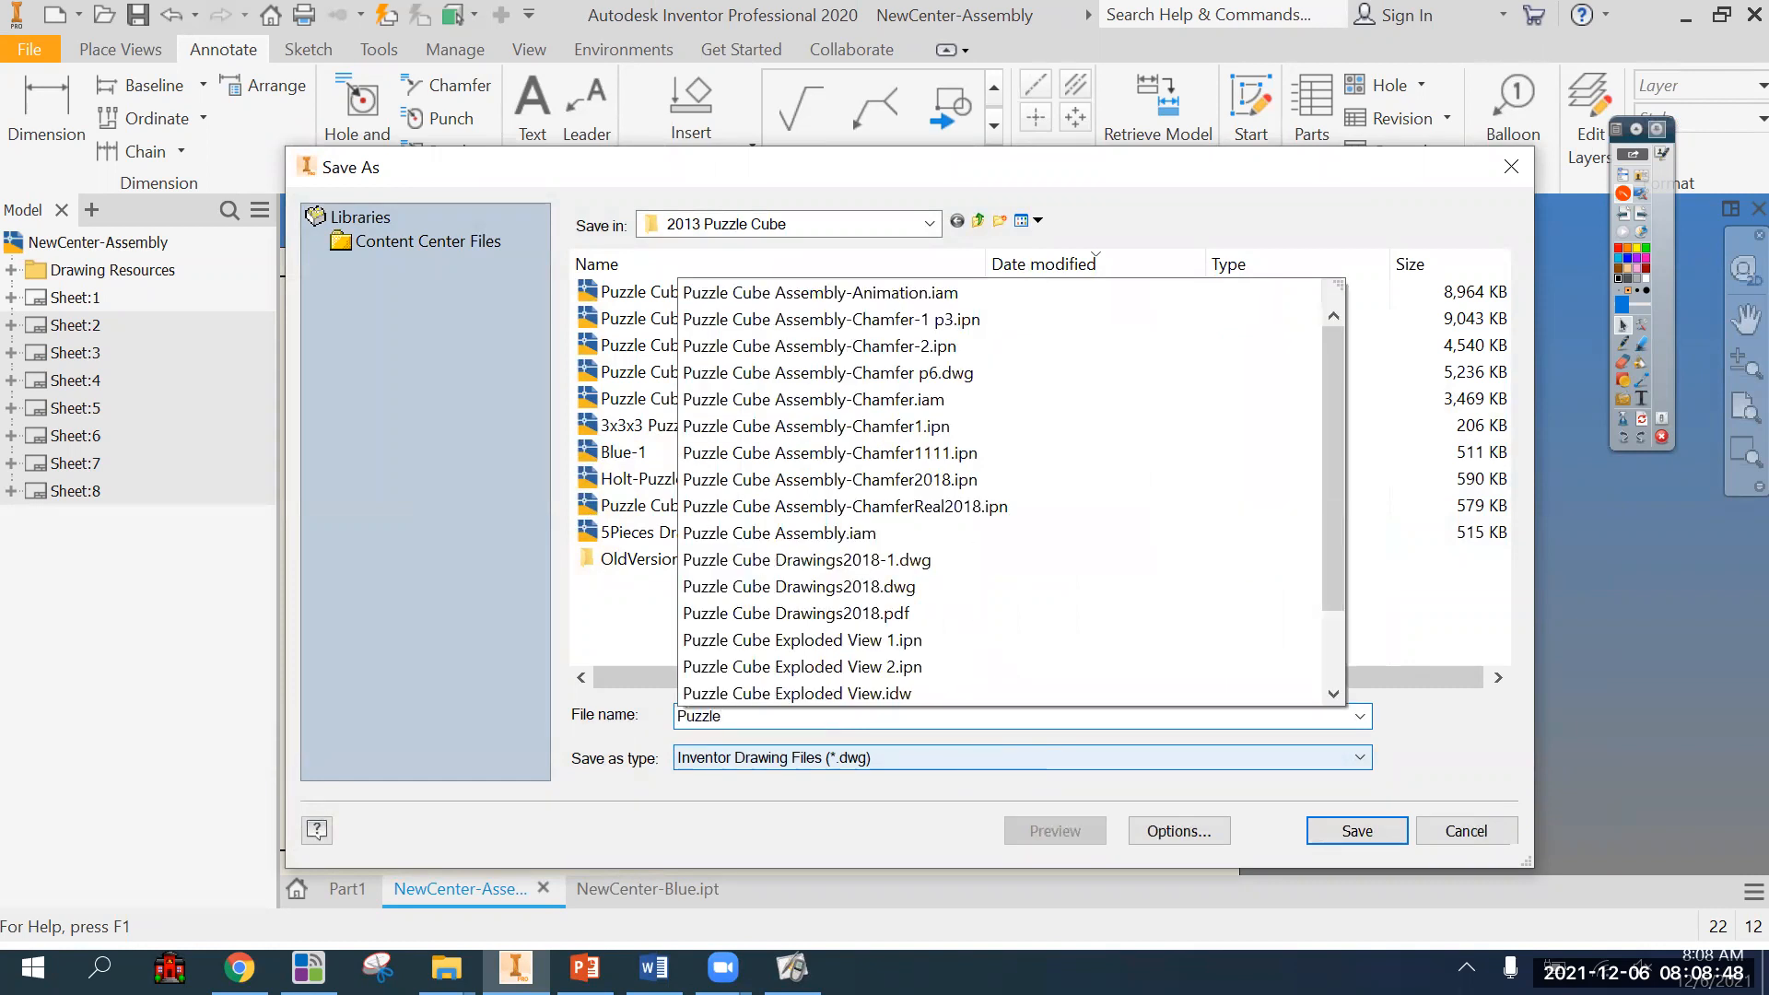
pyautogui.write('Cube2021')
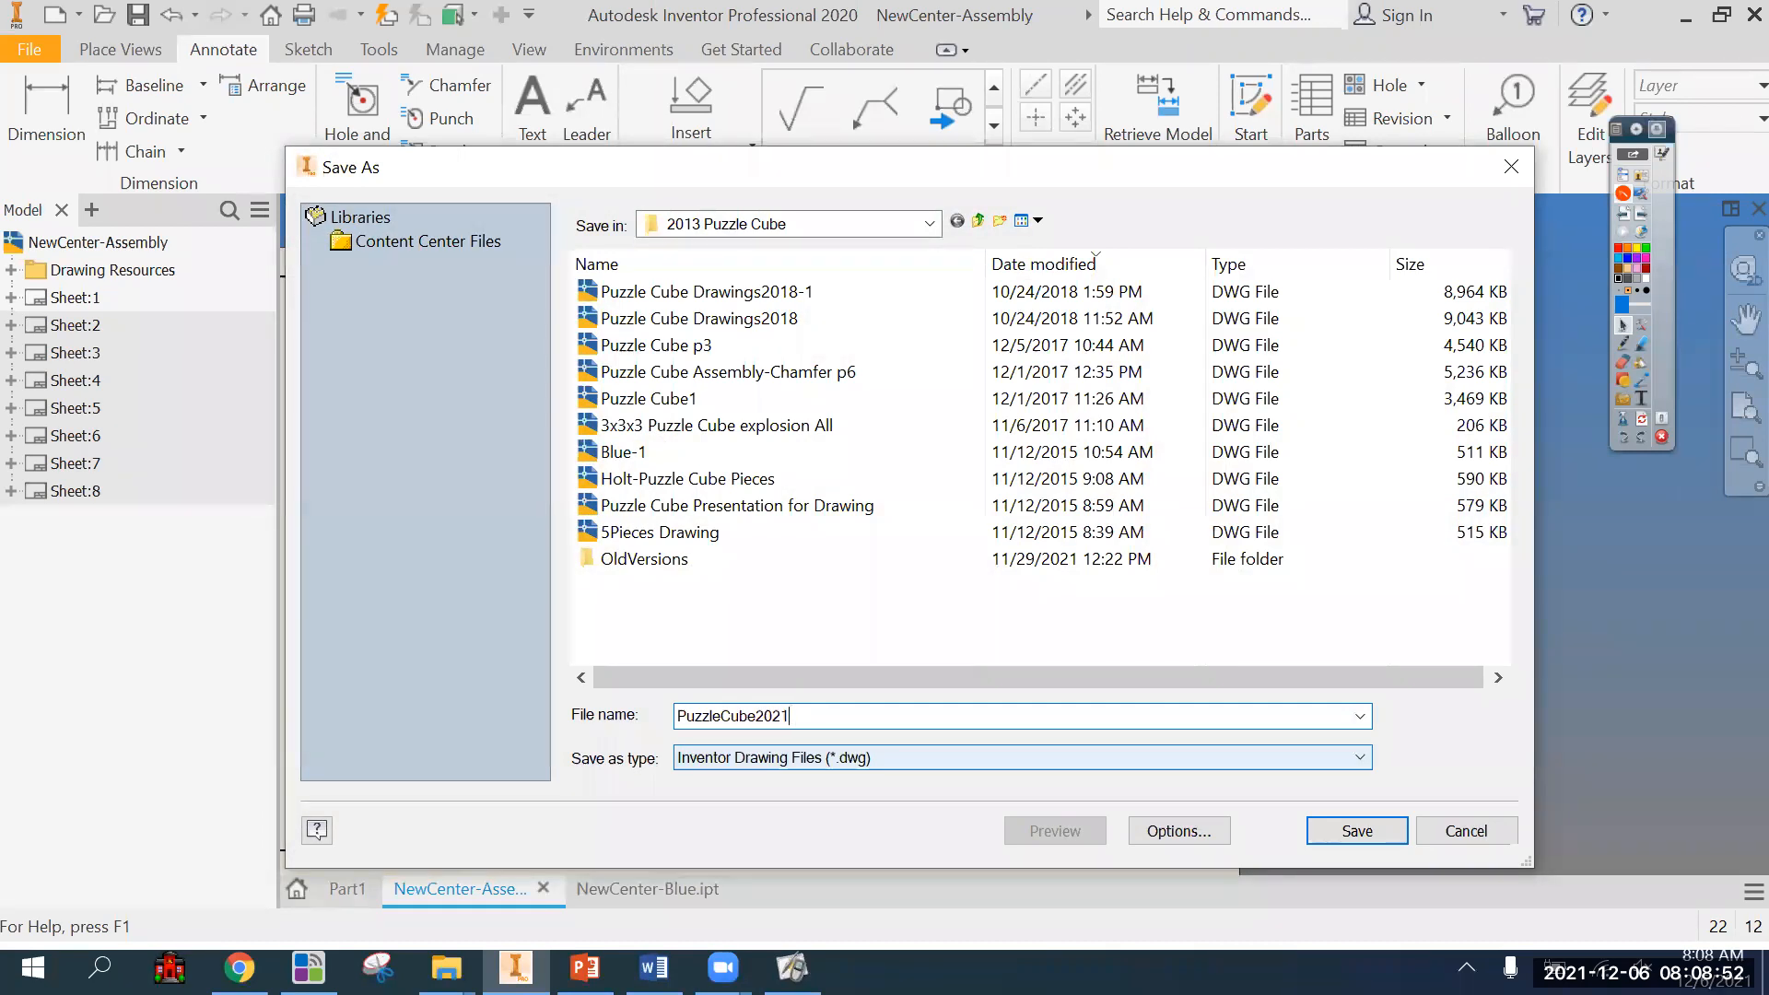
pyautogui.press('Return')
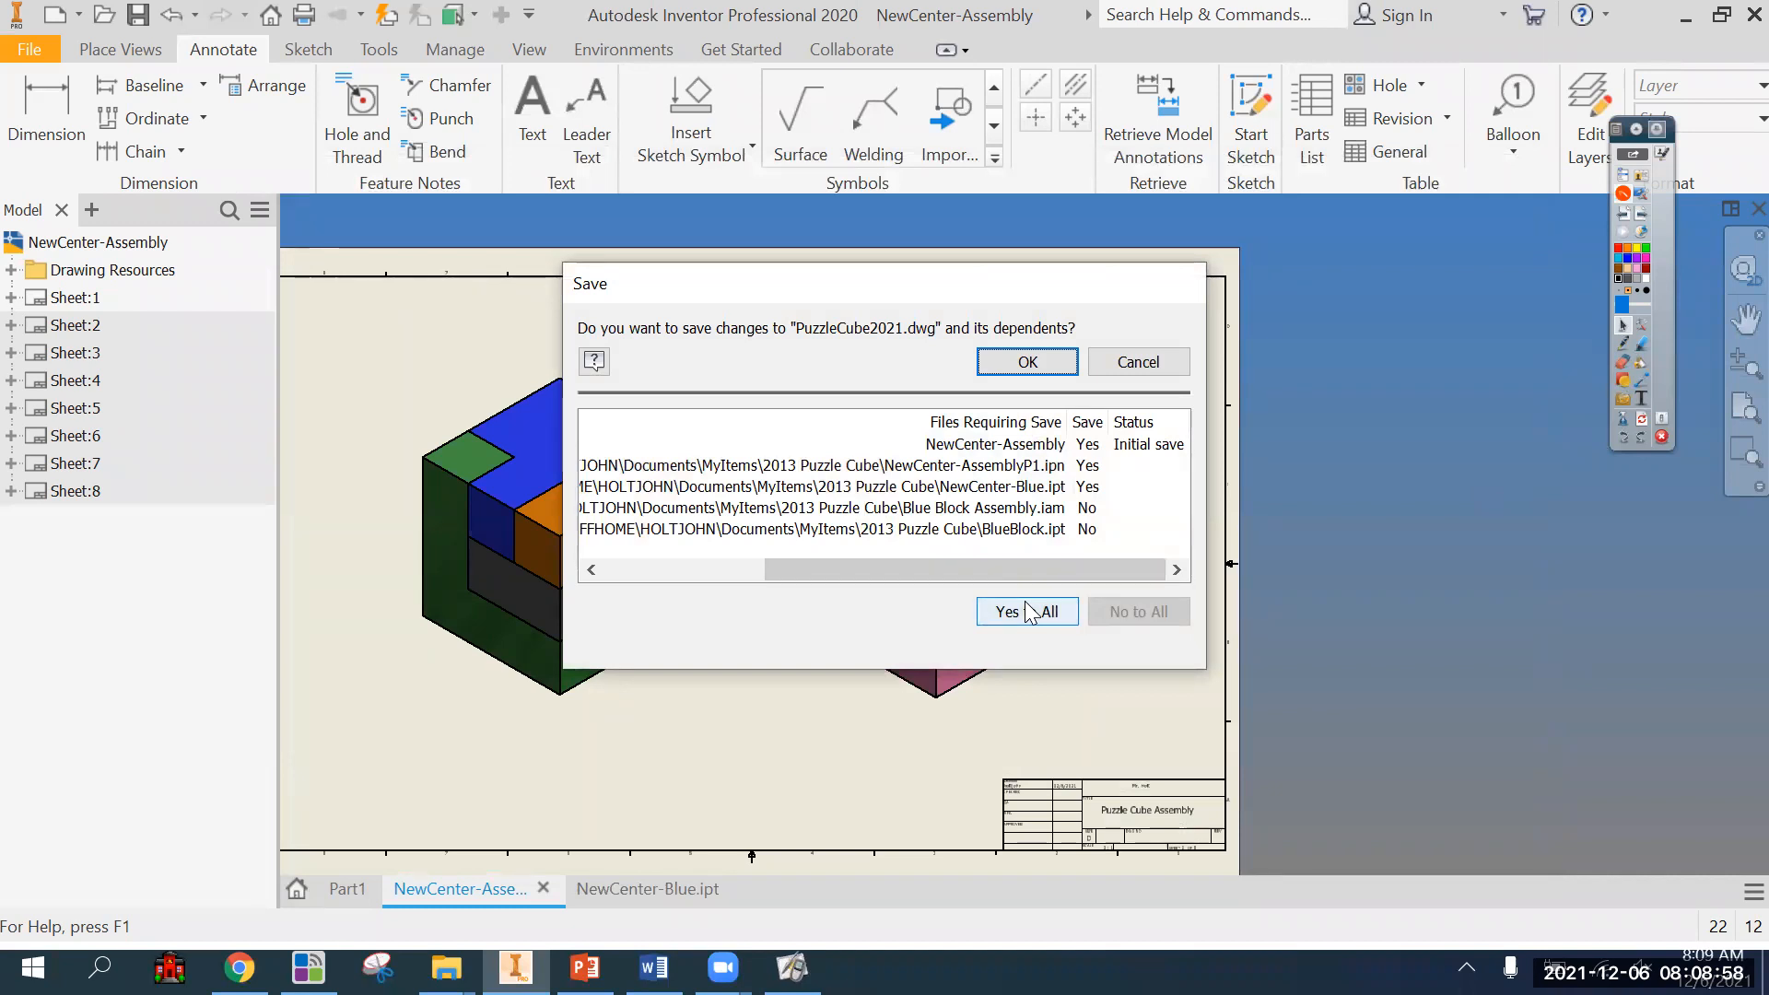
pyautogui.click(1030, 614)
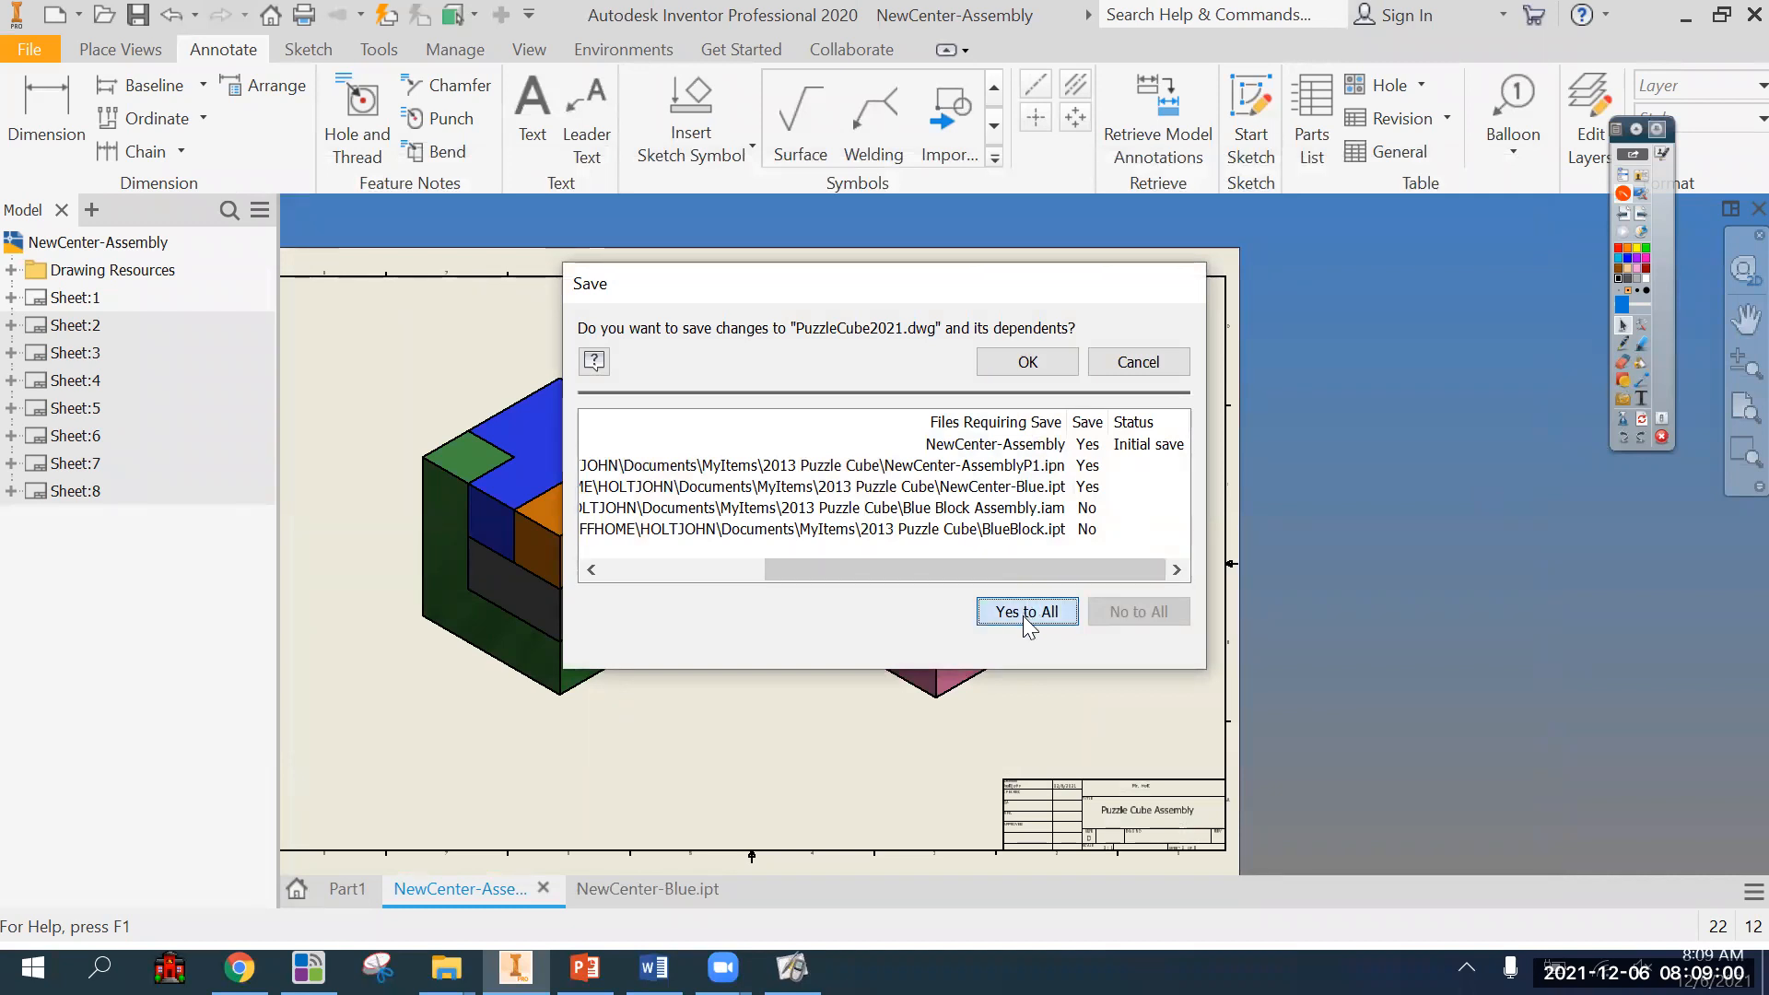
pyautogui.click(1050, 360)
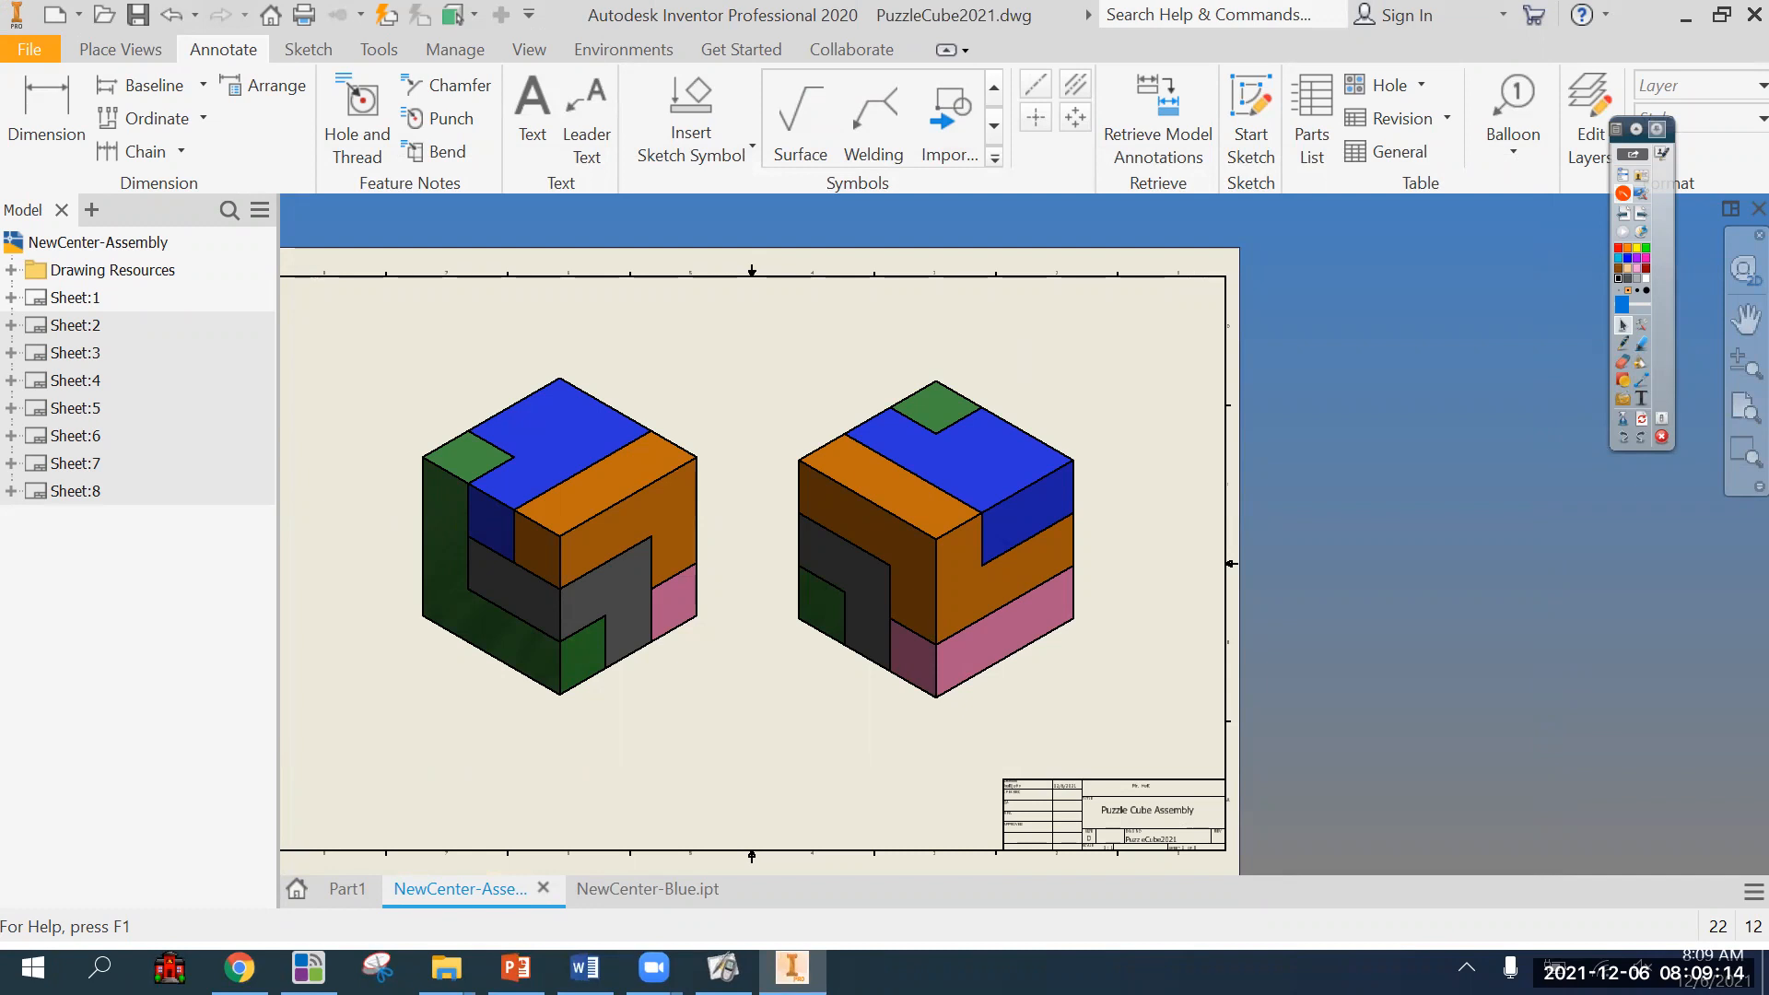
pyautogui.hotkey('alt', 'Tab')
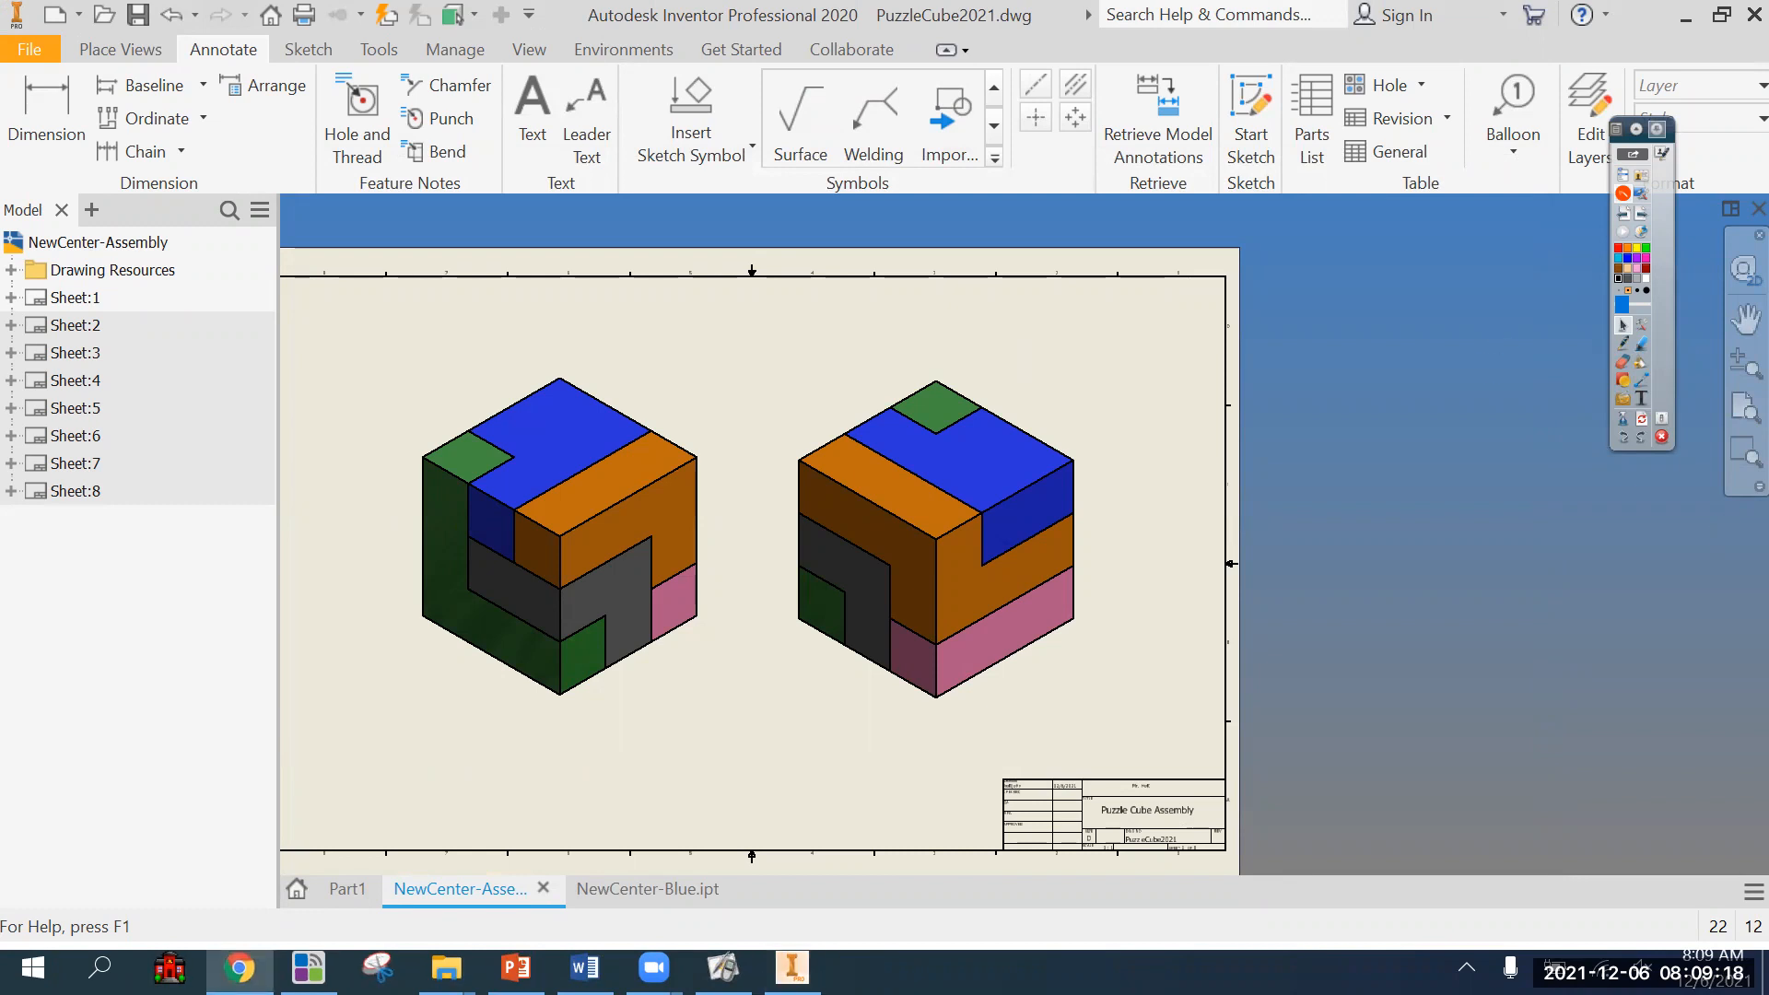
pyautogui.hotkey('ctrl', 's')
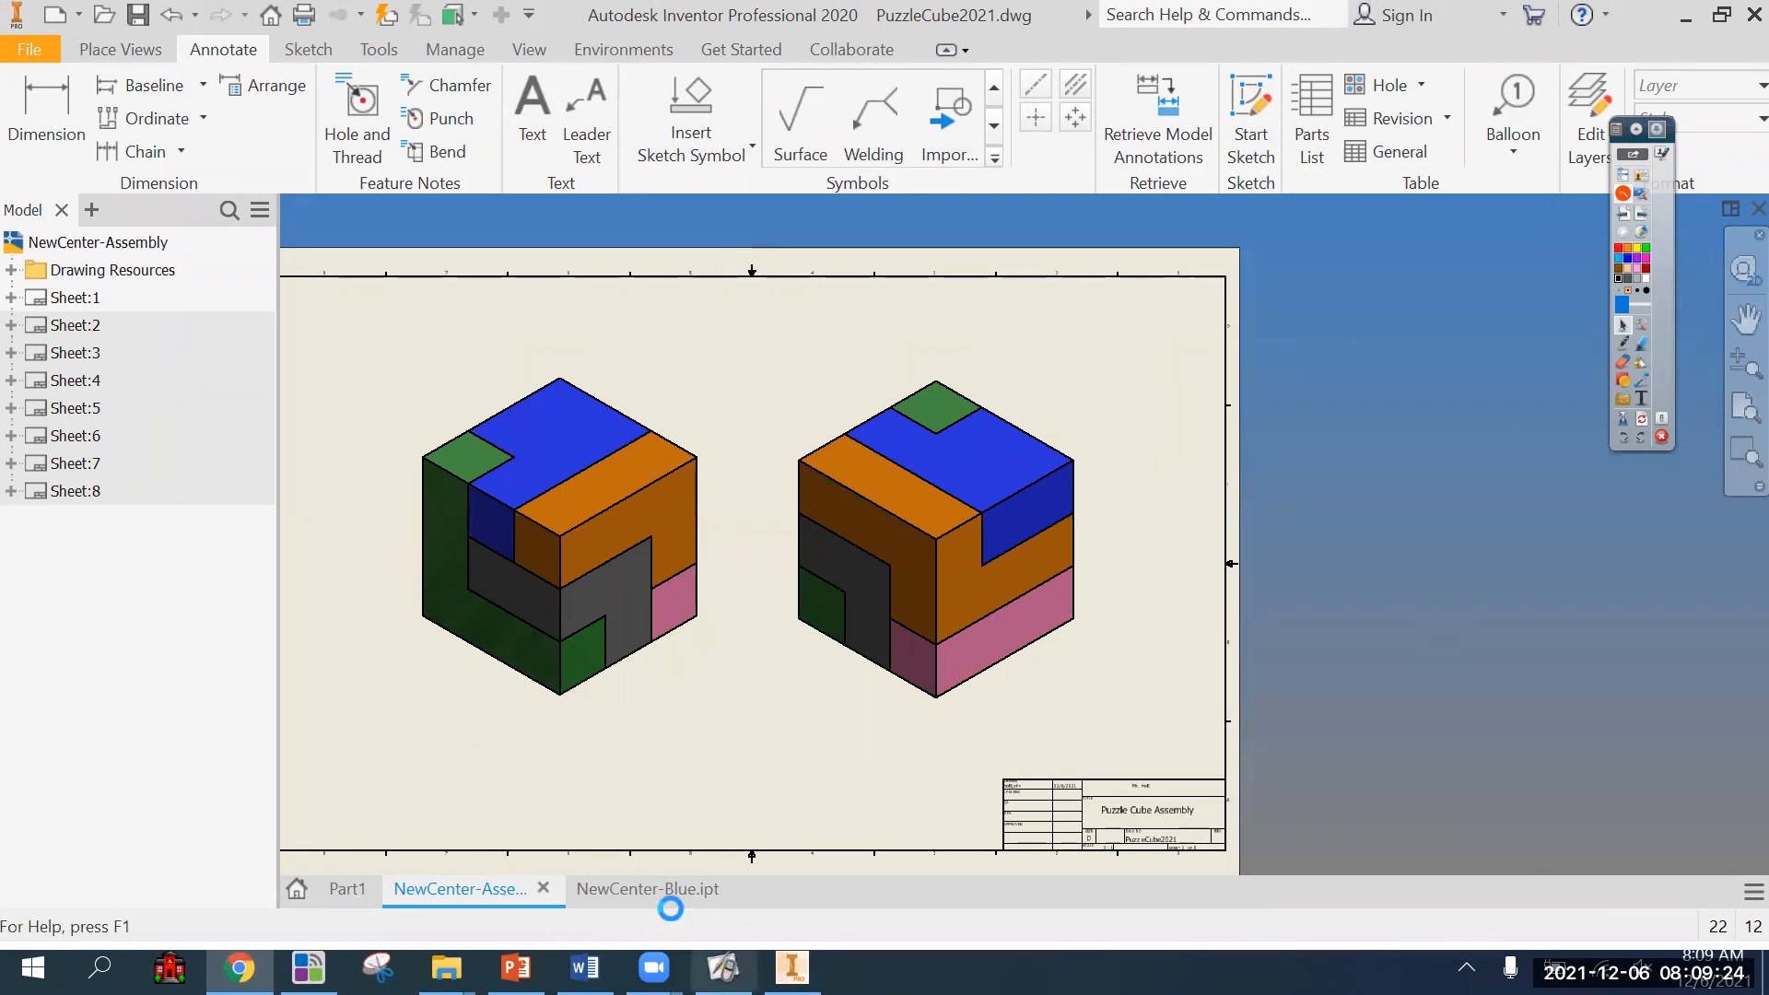
pyautogui.click(1315, 640)
pyautogui.click(662, 887)
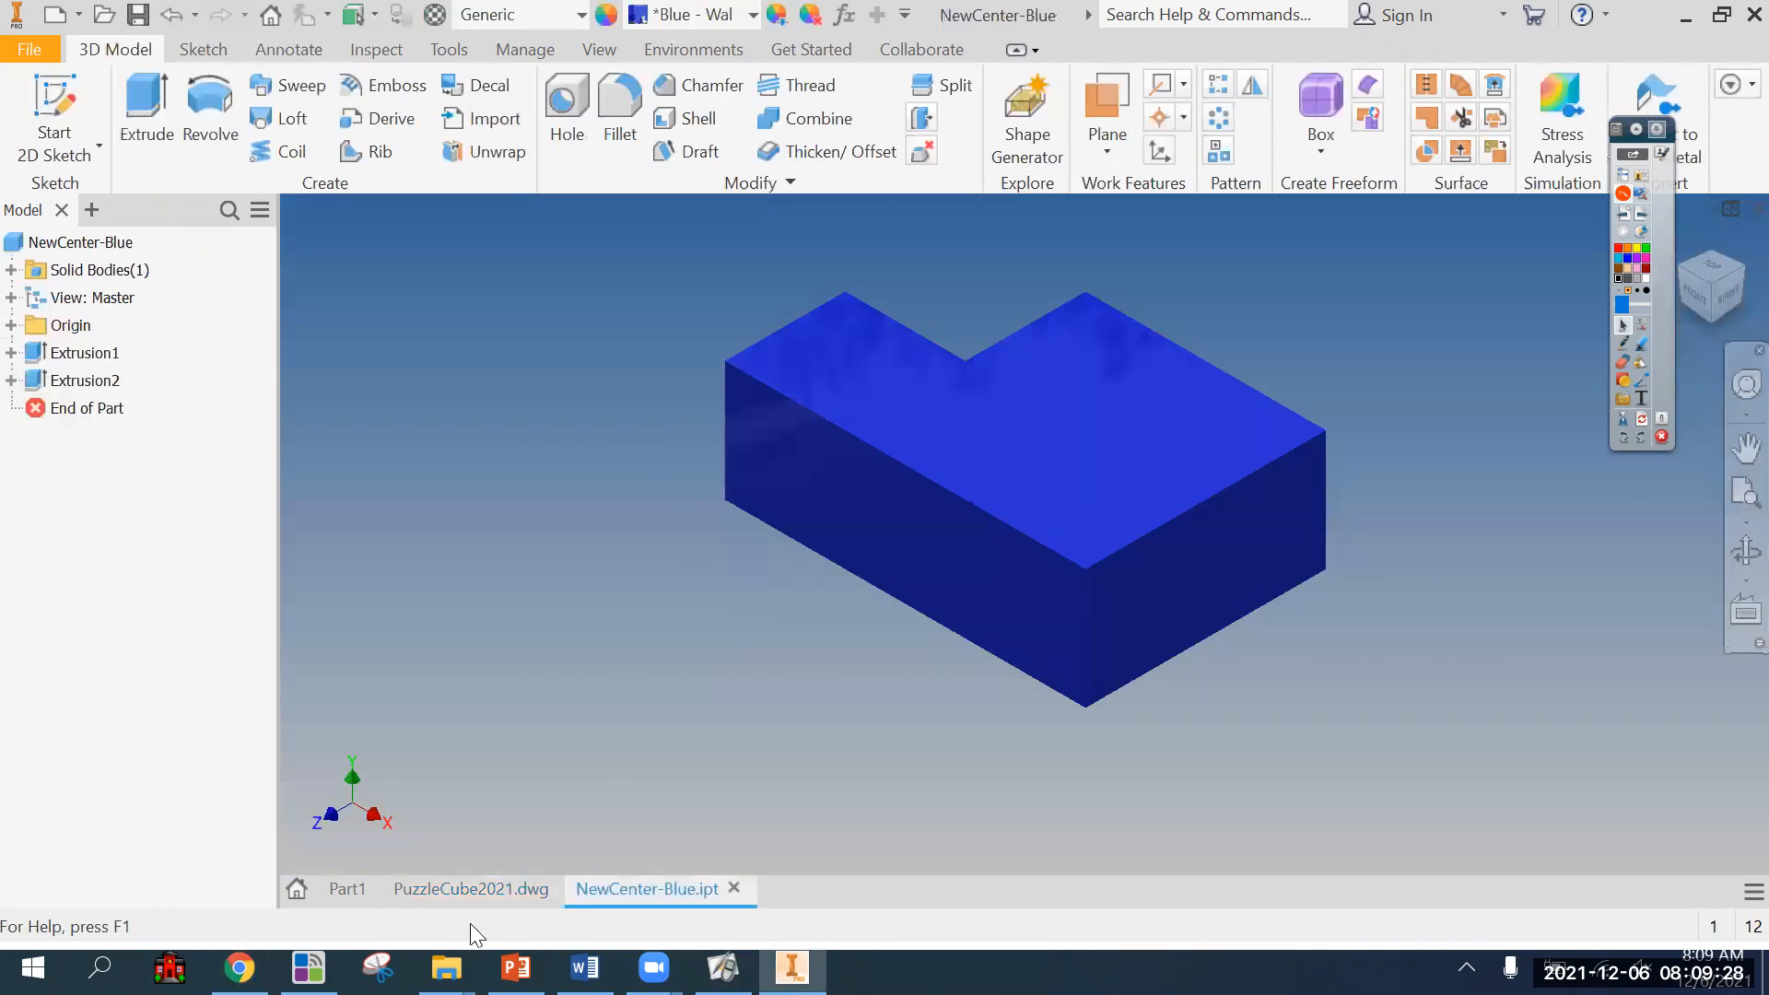
pyautogui.click(458, 887)
# Activate Sheet:2 and enter the text "Puzzle Cube Exploded View" in the TITLE field of its title block.
pyautogui.doubleClick(74, 325)
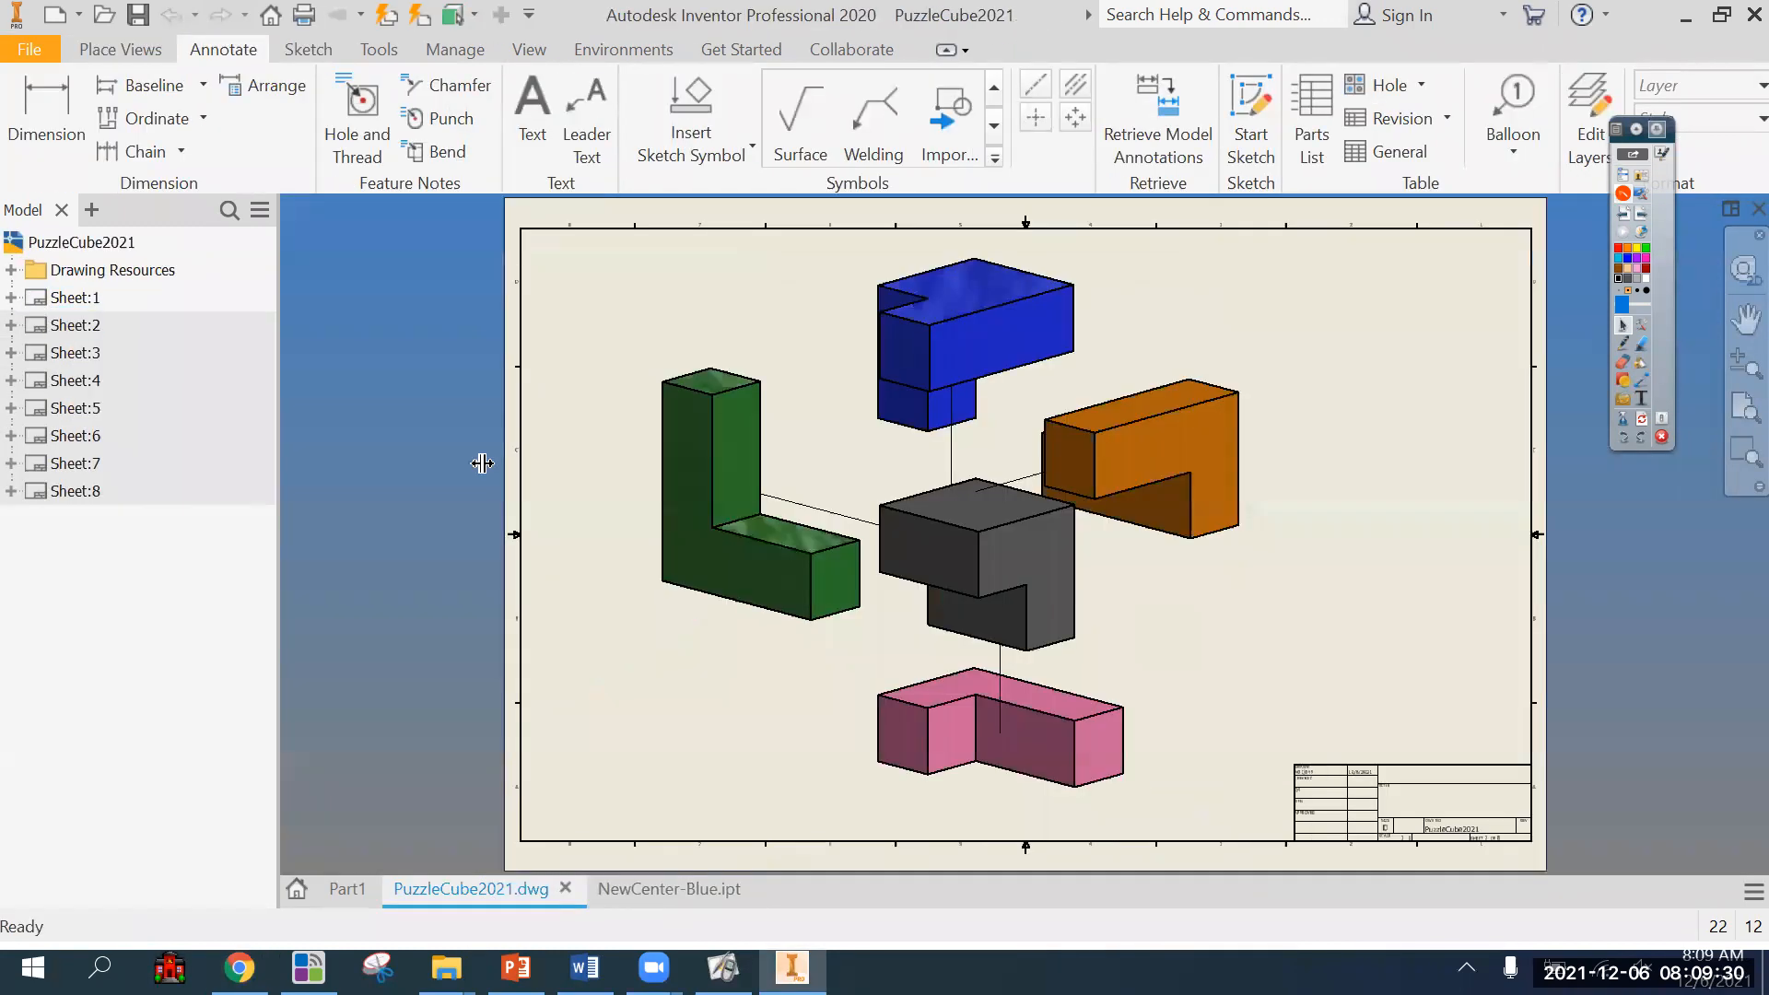
pyautogui.moveTo(1125, 585); pyautogui.dragTo(1106, 588, button='middle')
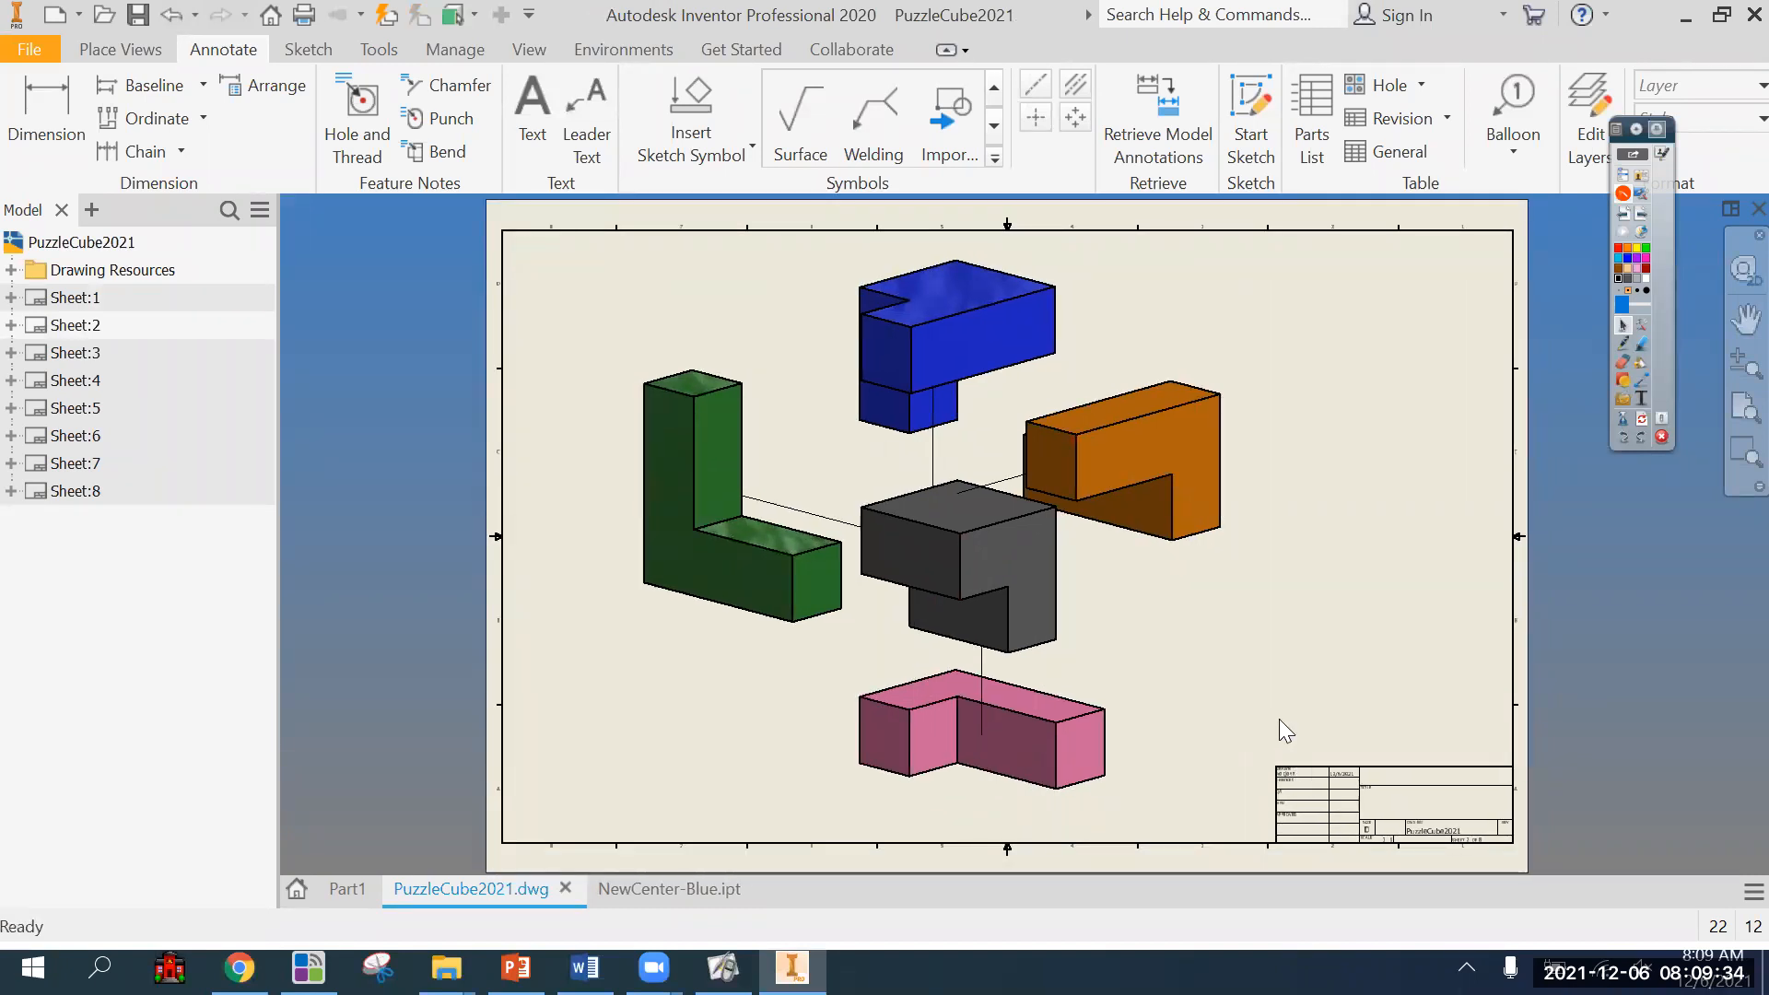
pyautogui.click(532, 115)
pyautogui.scroll(-5, 1453, 818)
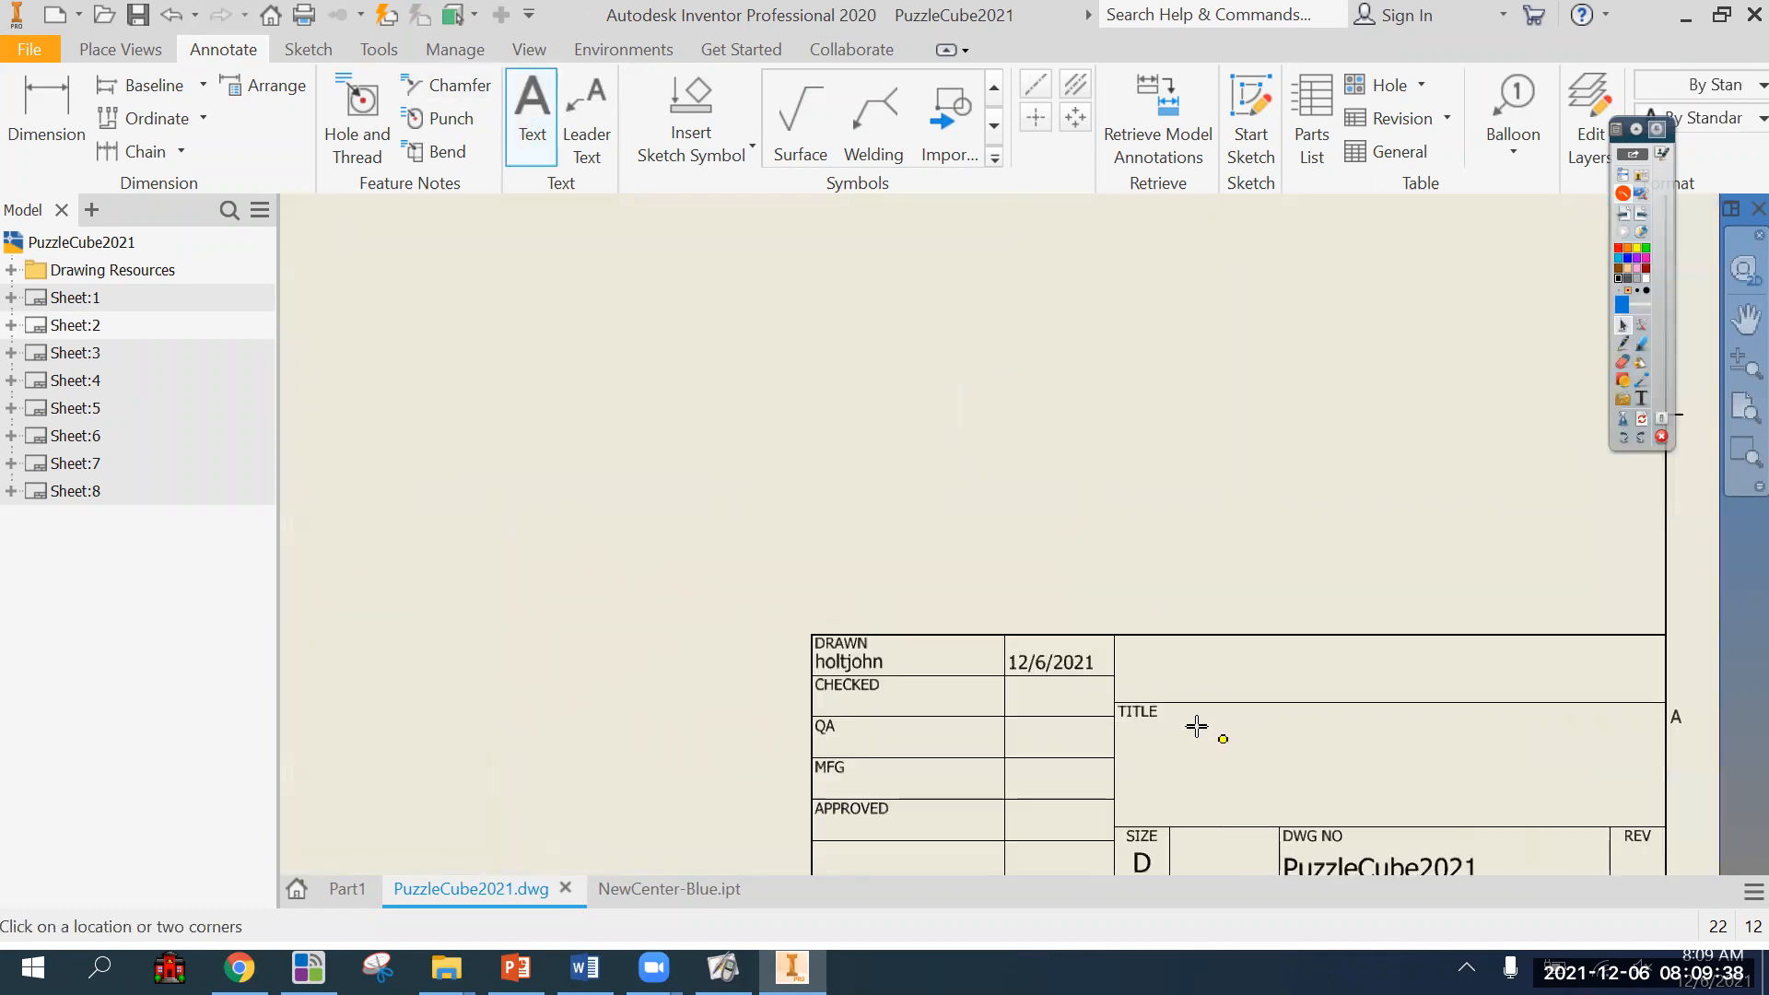
pyautogui.moveTo(1167, 716); pyautogui.dragTo(1591, 806)
pyautogui.write('P')
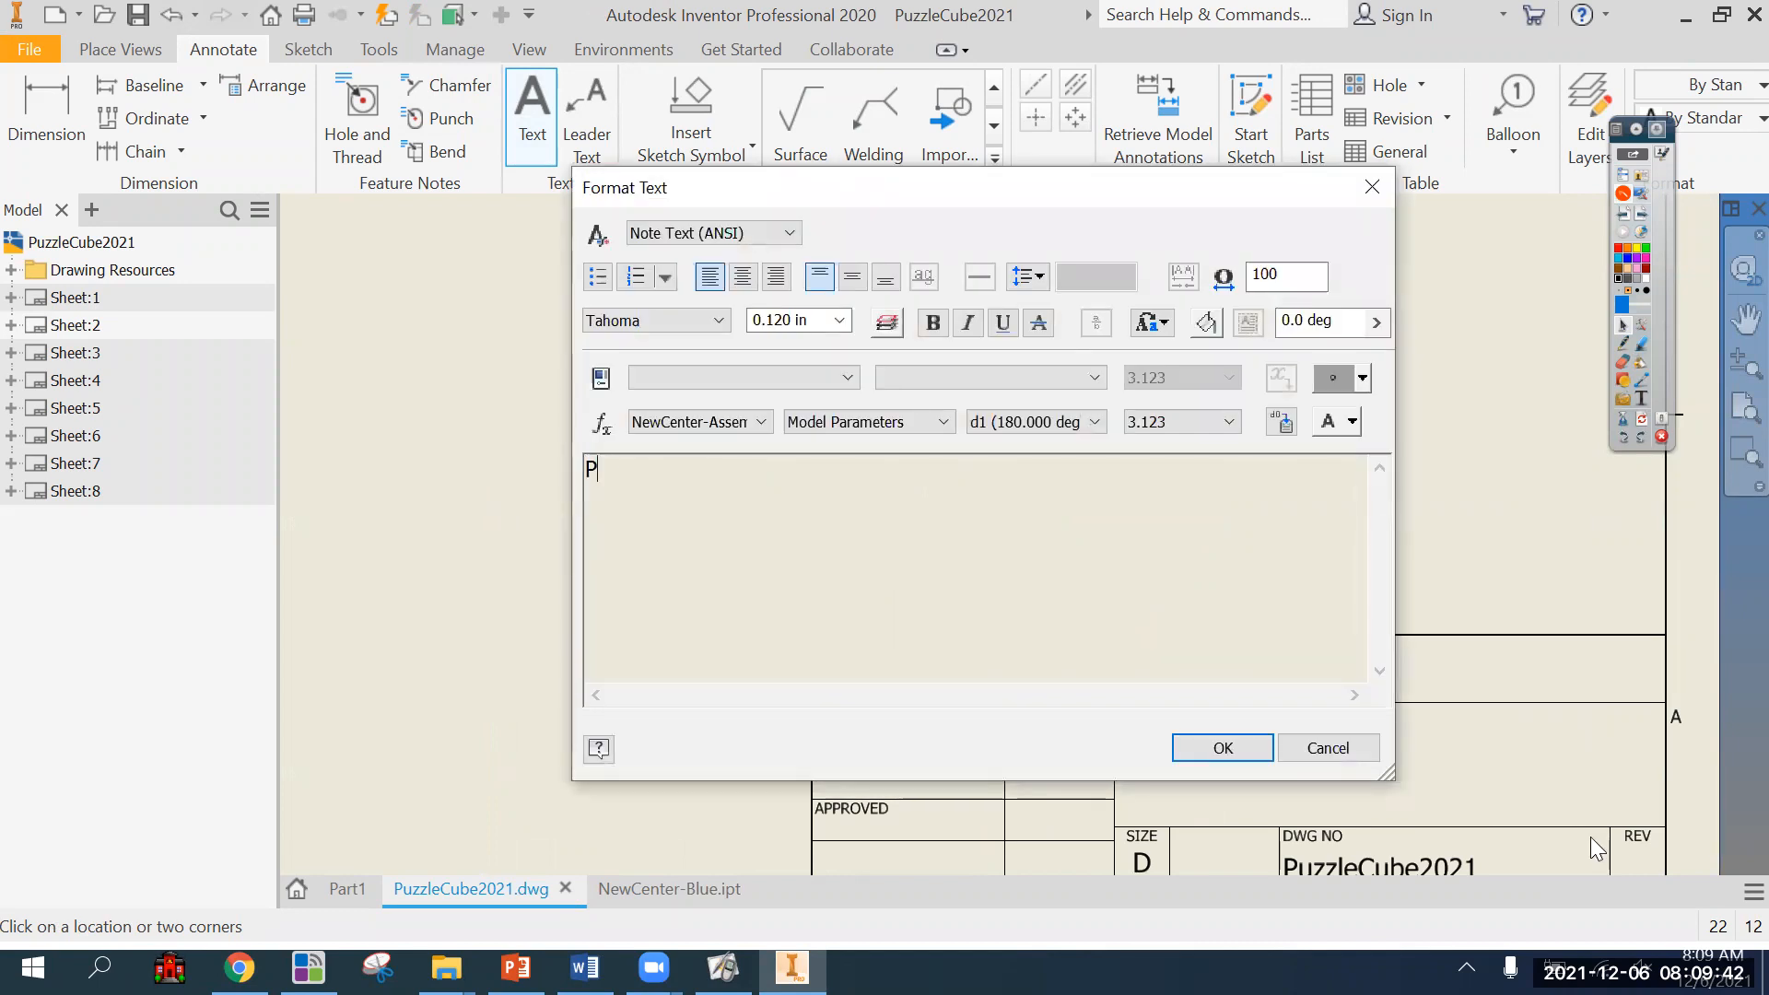
pyautogui.write('uzzle Cube Expl')
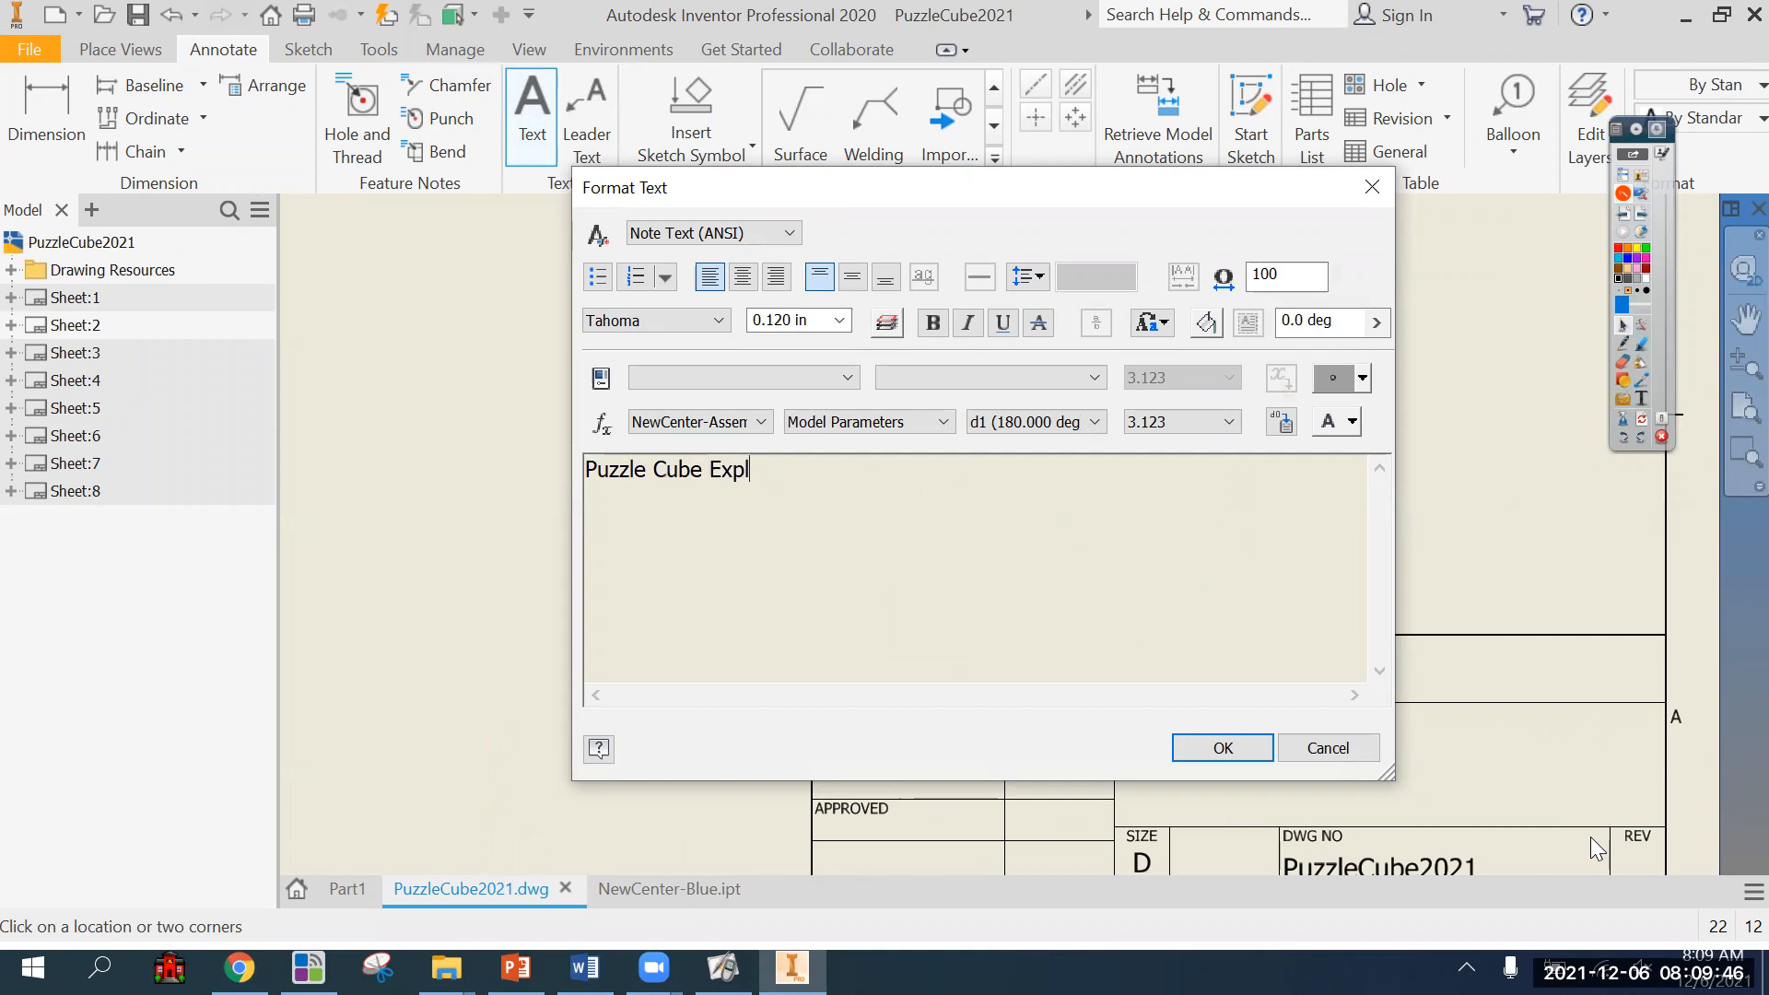
pyautogui.write('osion')
pyautogui.press('BackSpace')
pyautogui.press('BackSpace')
pyautogui.write('ed View')
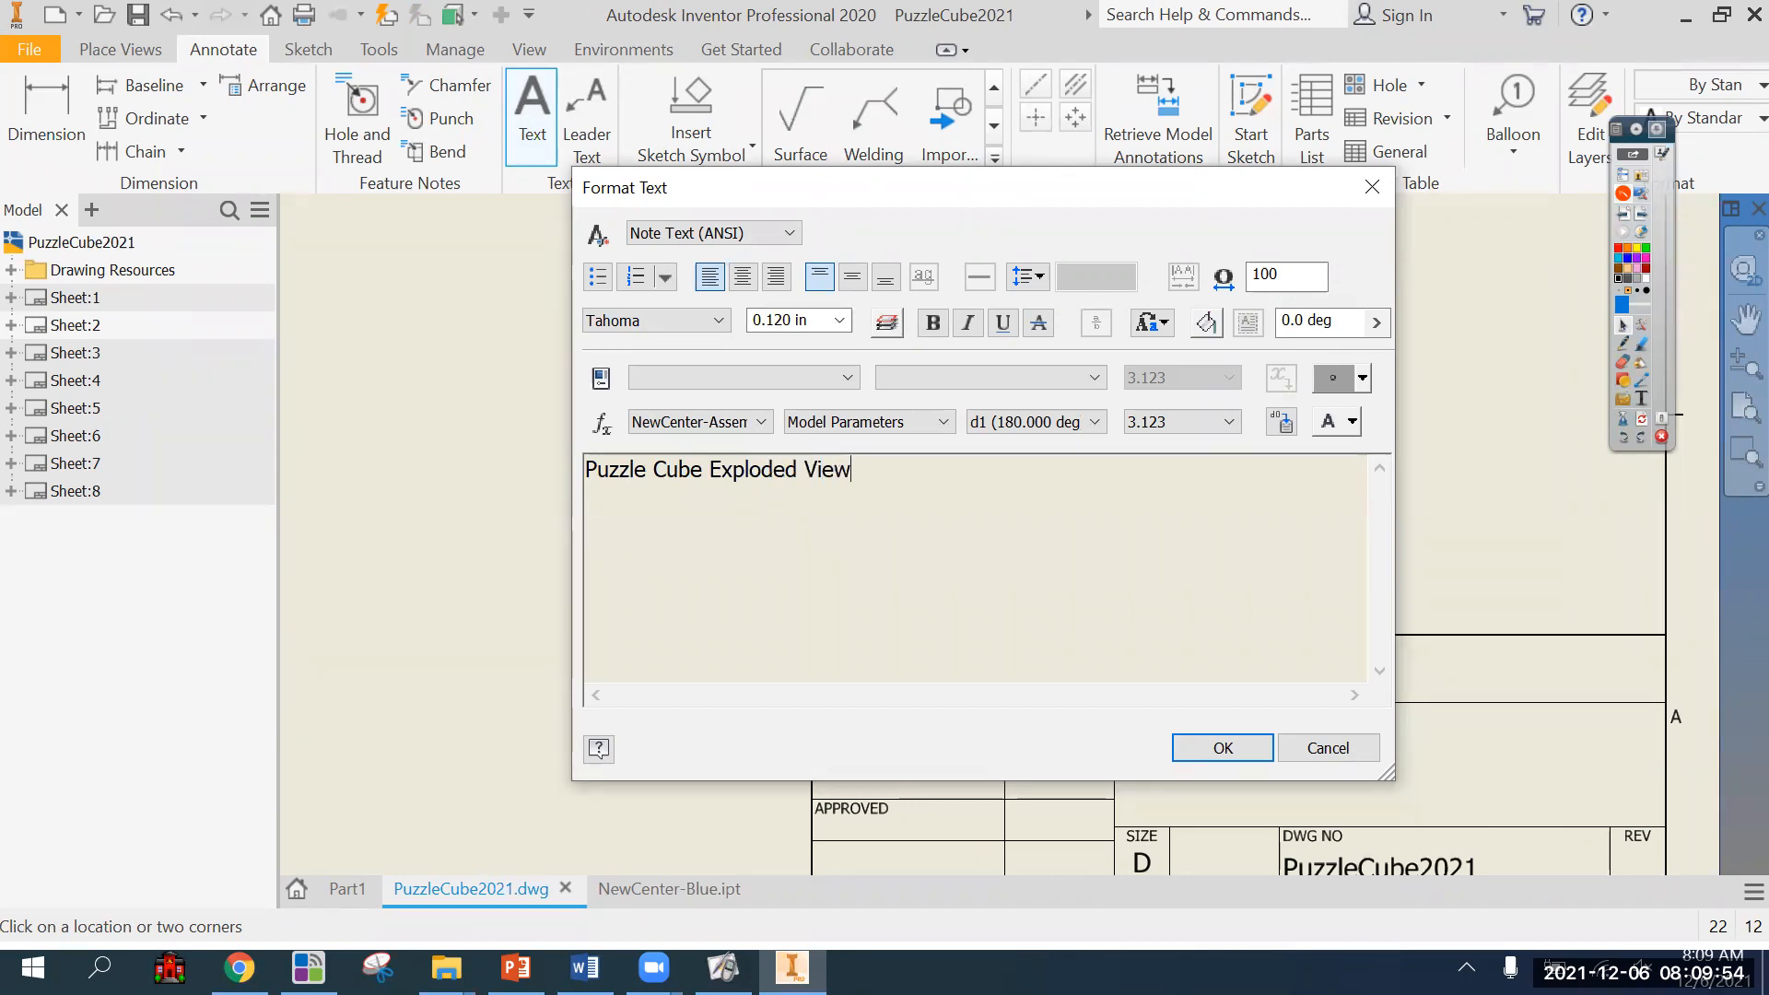
# Set the exploded view title's text height to 0.240 in and finish the text.
pyautogui.moveTo(857, 471); pyautogui.dragTo(584, 466)
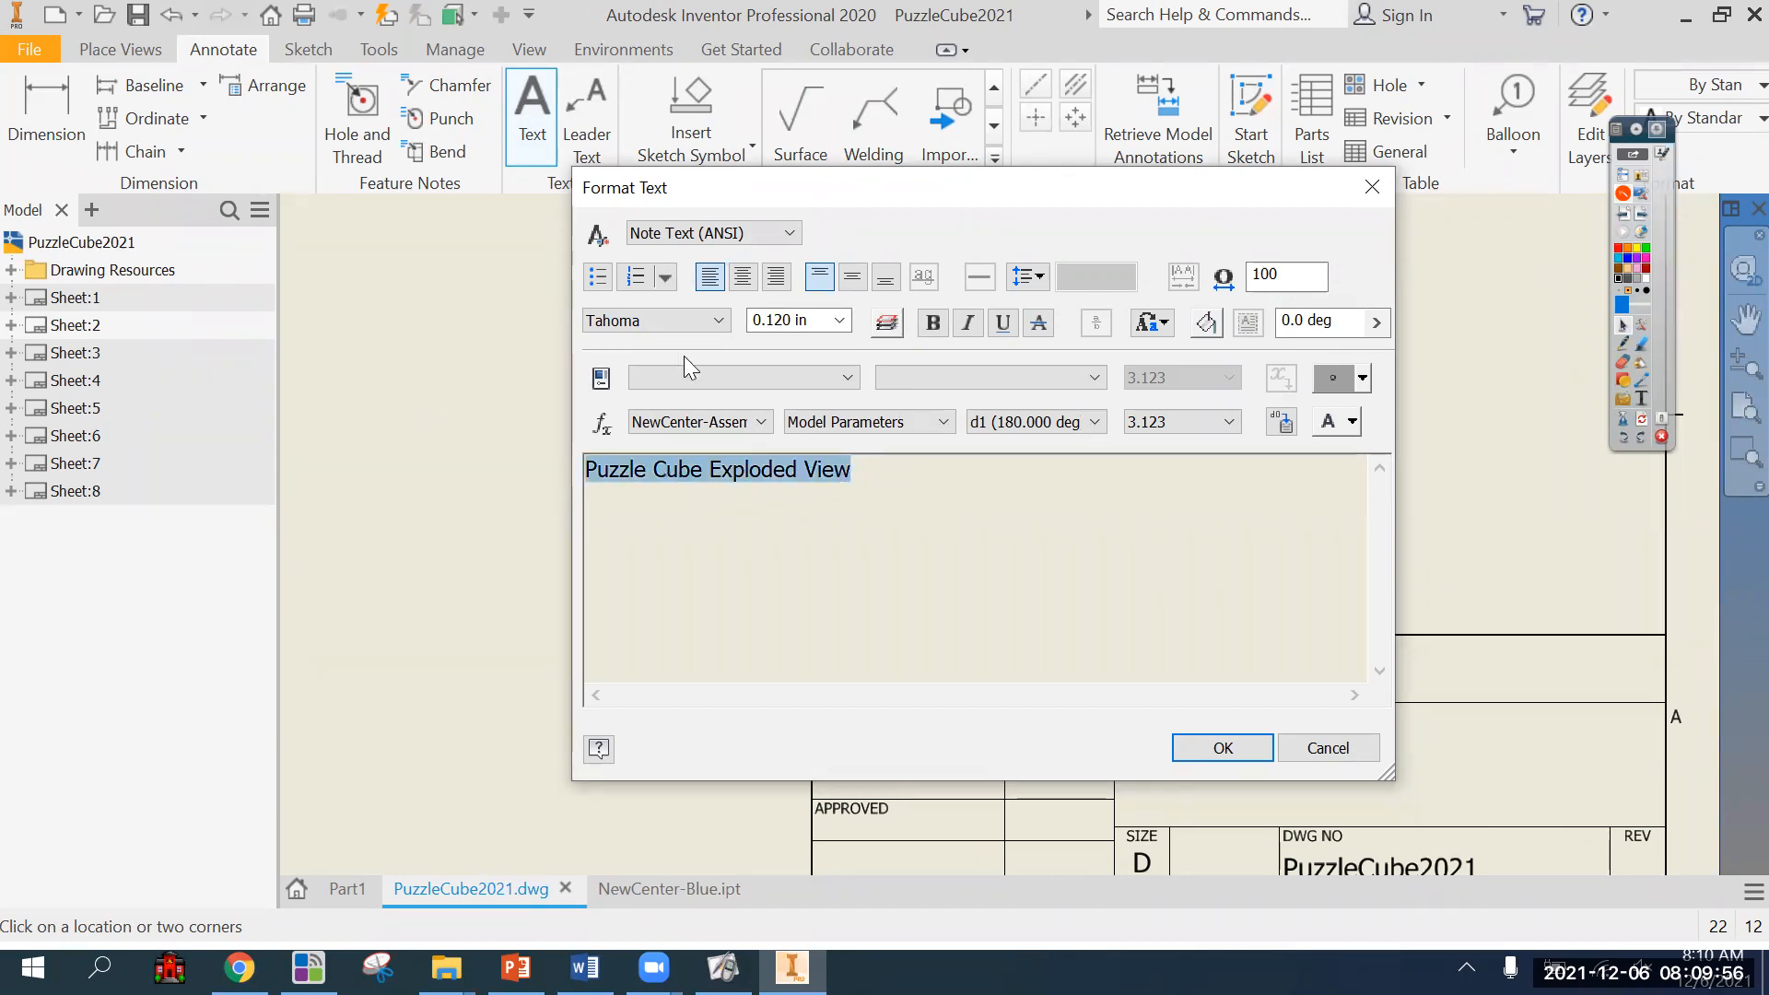
pyautogui.click(839, 322)
pyautogui.click(813, 403)
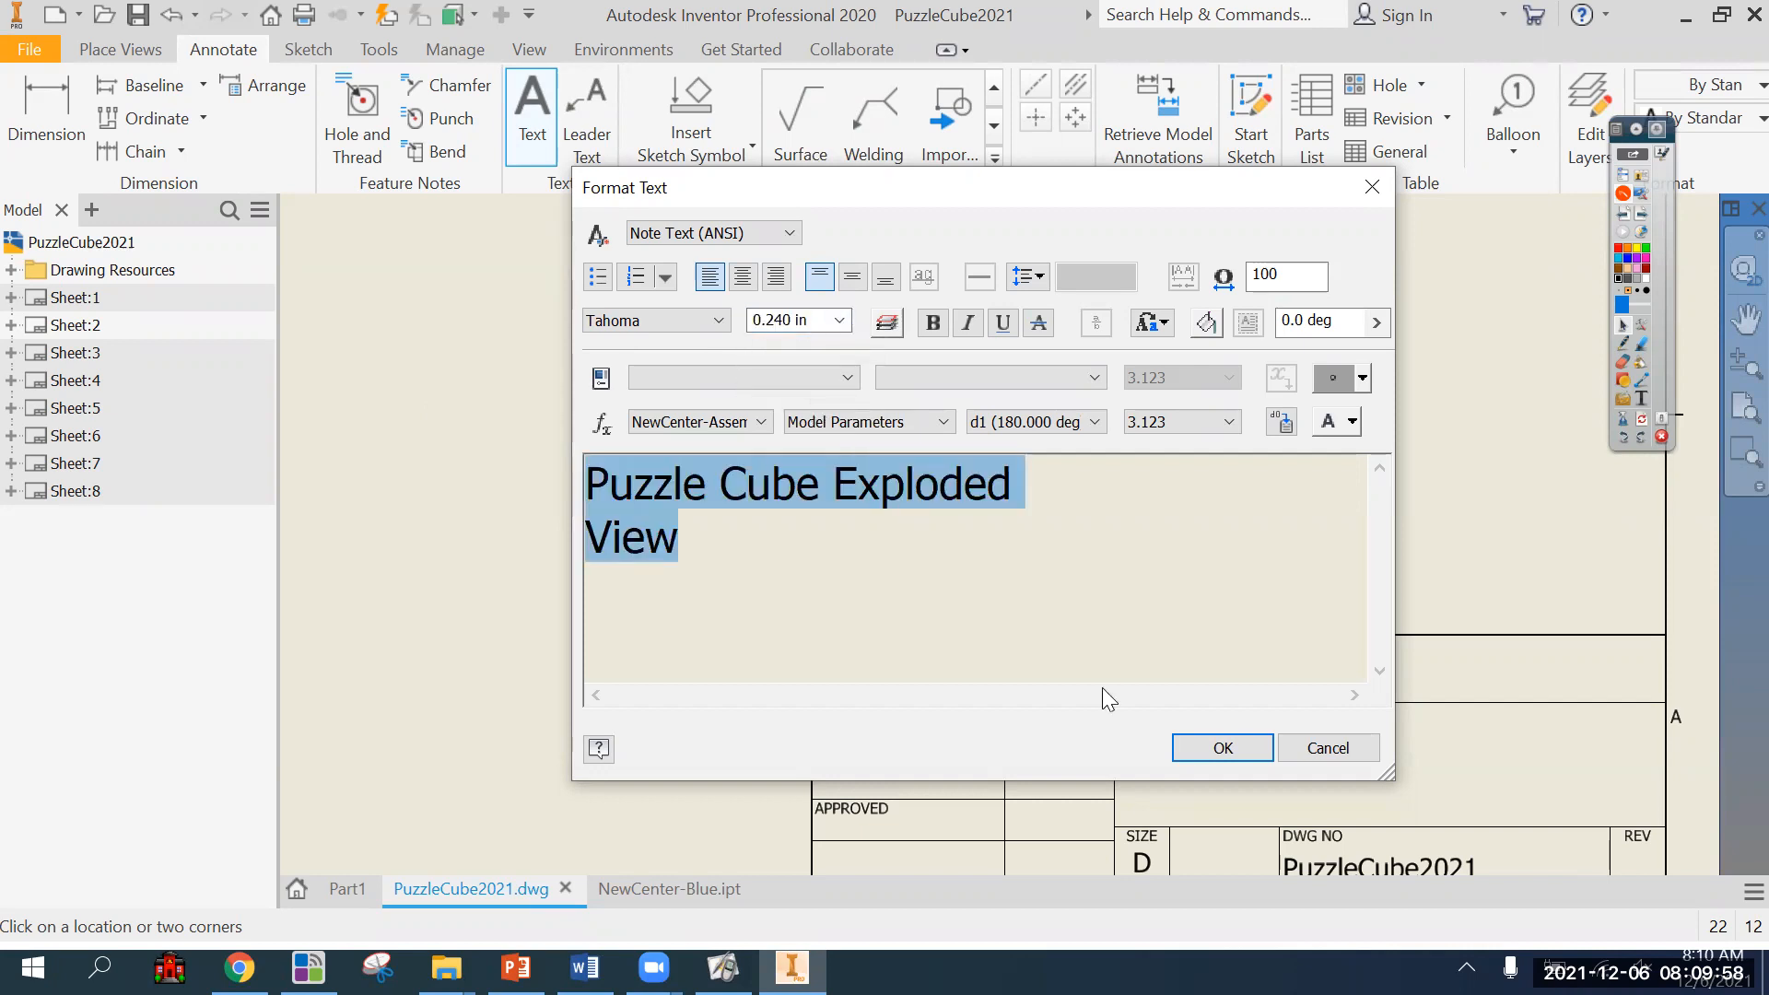
pyautogui.click(1198, 746)
pyautogui.scroll(-3, 673, 553)
pyautogui.press('Escape')
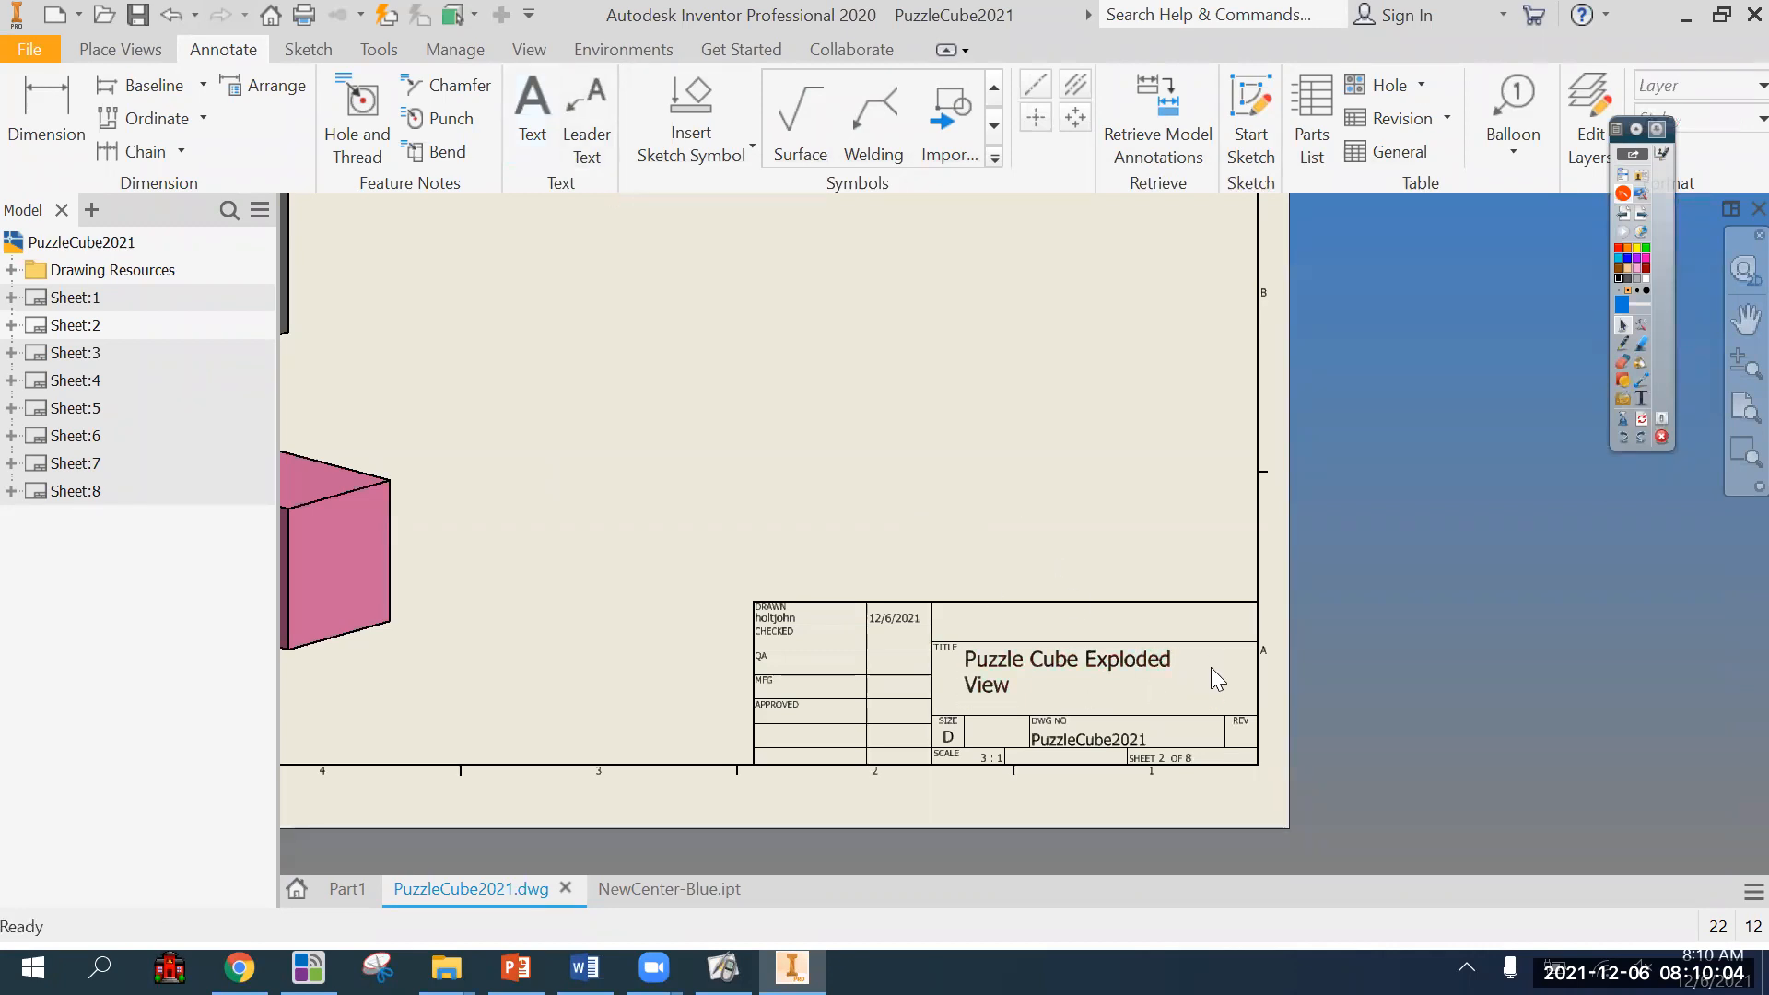
# Widen the title's text box so it fits on one line, and nudge it into the middle of the TITLE field.
pyautogui.click(1143, 657)
pyautogui.moveTo(1215, 675); pyautogui.dragTo(1287, 667)
pyautogui.moveTo(1179, 656); pyautogui.dragTo(1170, 662)
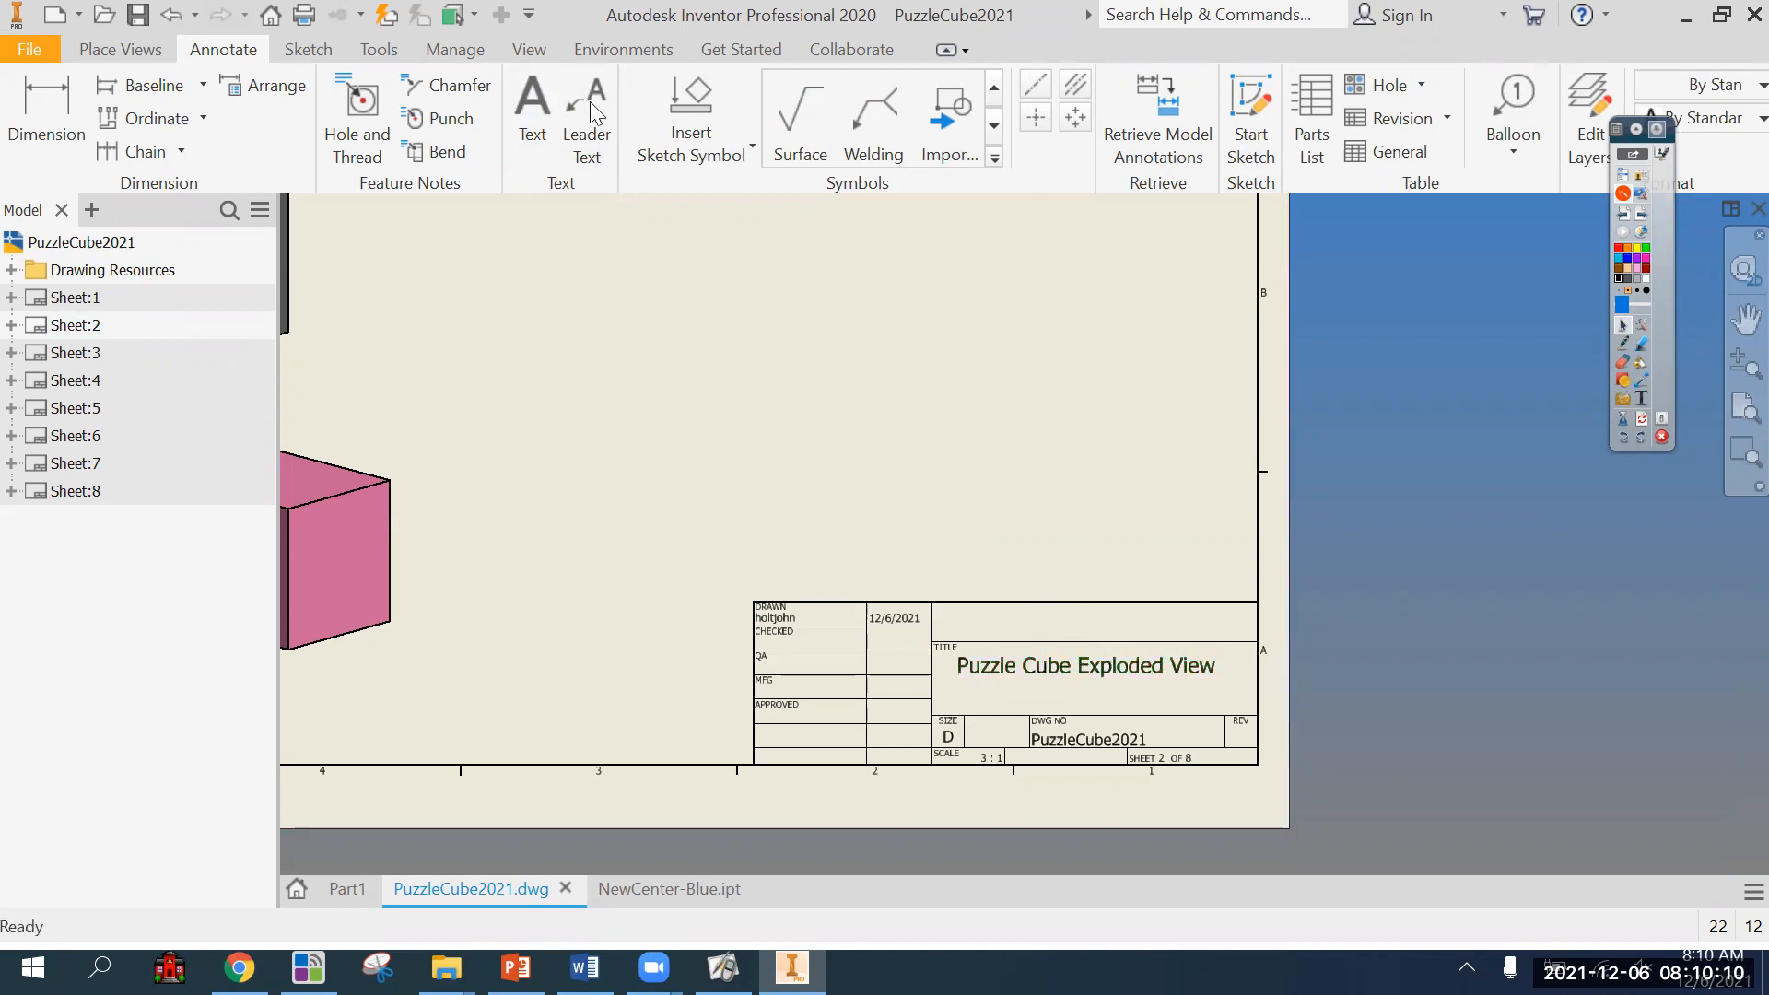
# Add the drafter's name as text in the field above TITLE on Sheet:2, with a height of 0.125 in.
pyautogui.click(541, 119)
pyautogui.click(978, 608)
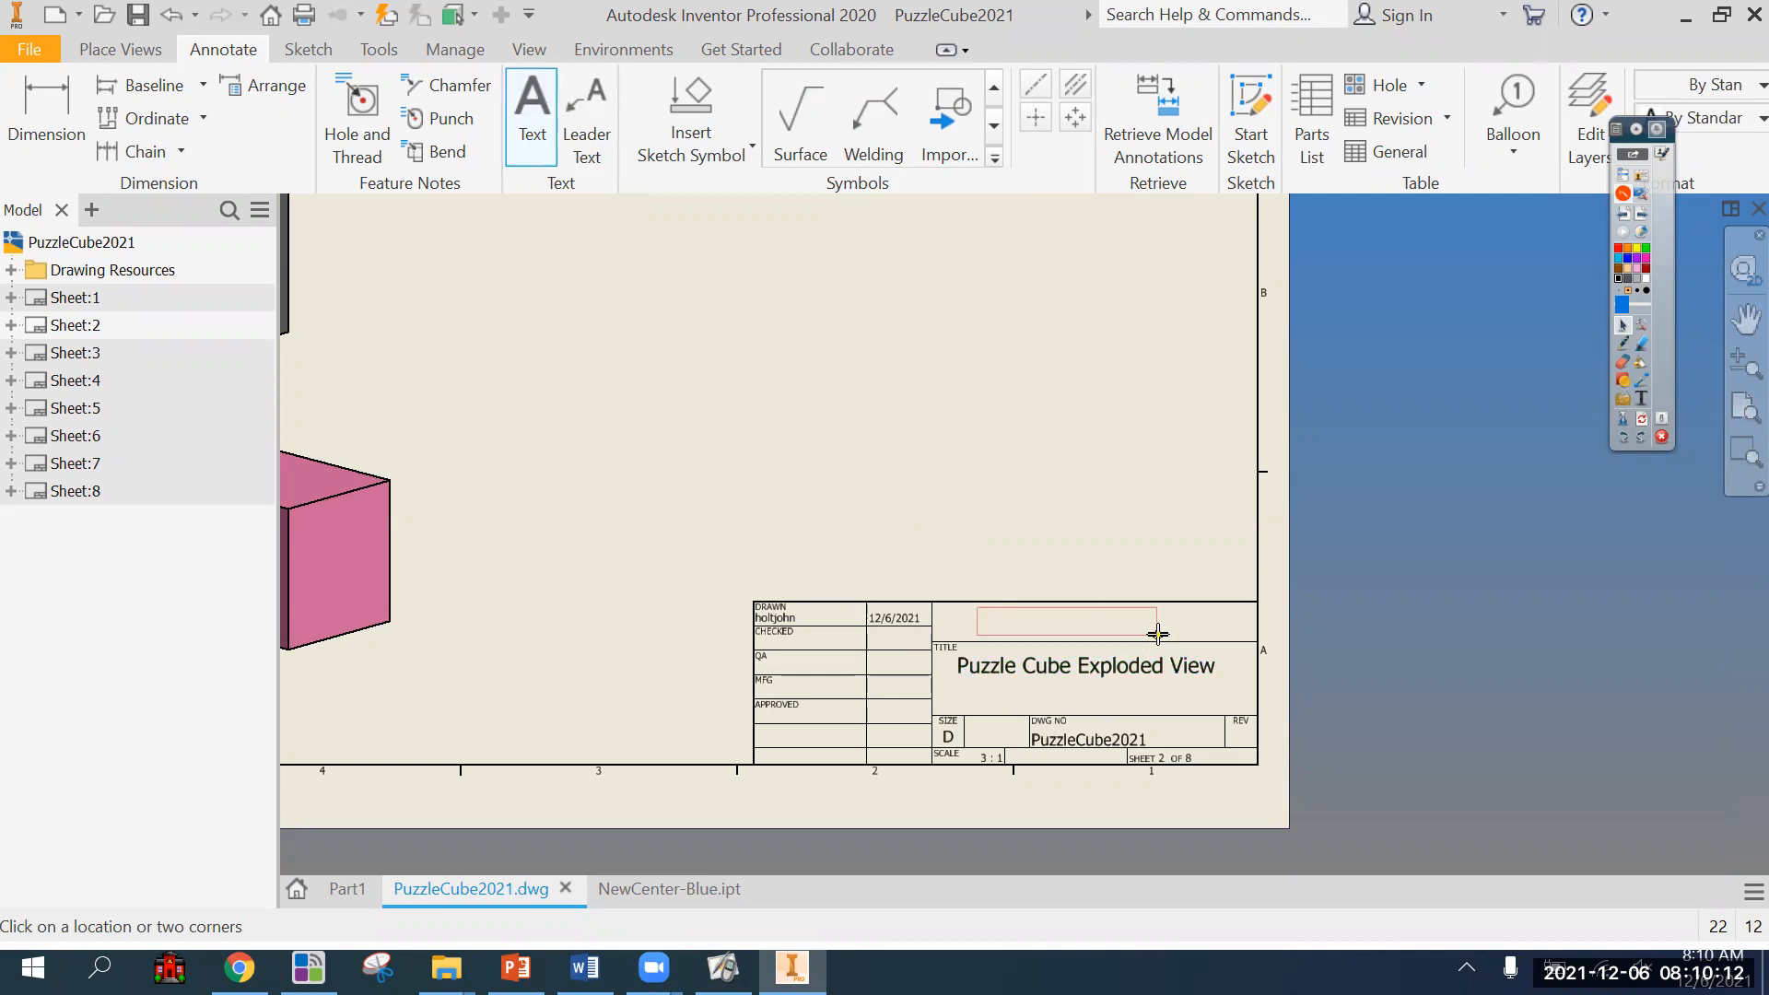
pyautogui.click(1322, 669)
pyautogui.write('Mr. Holt')
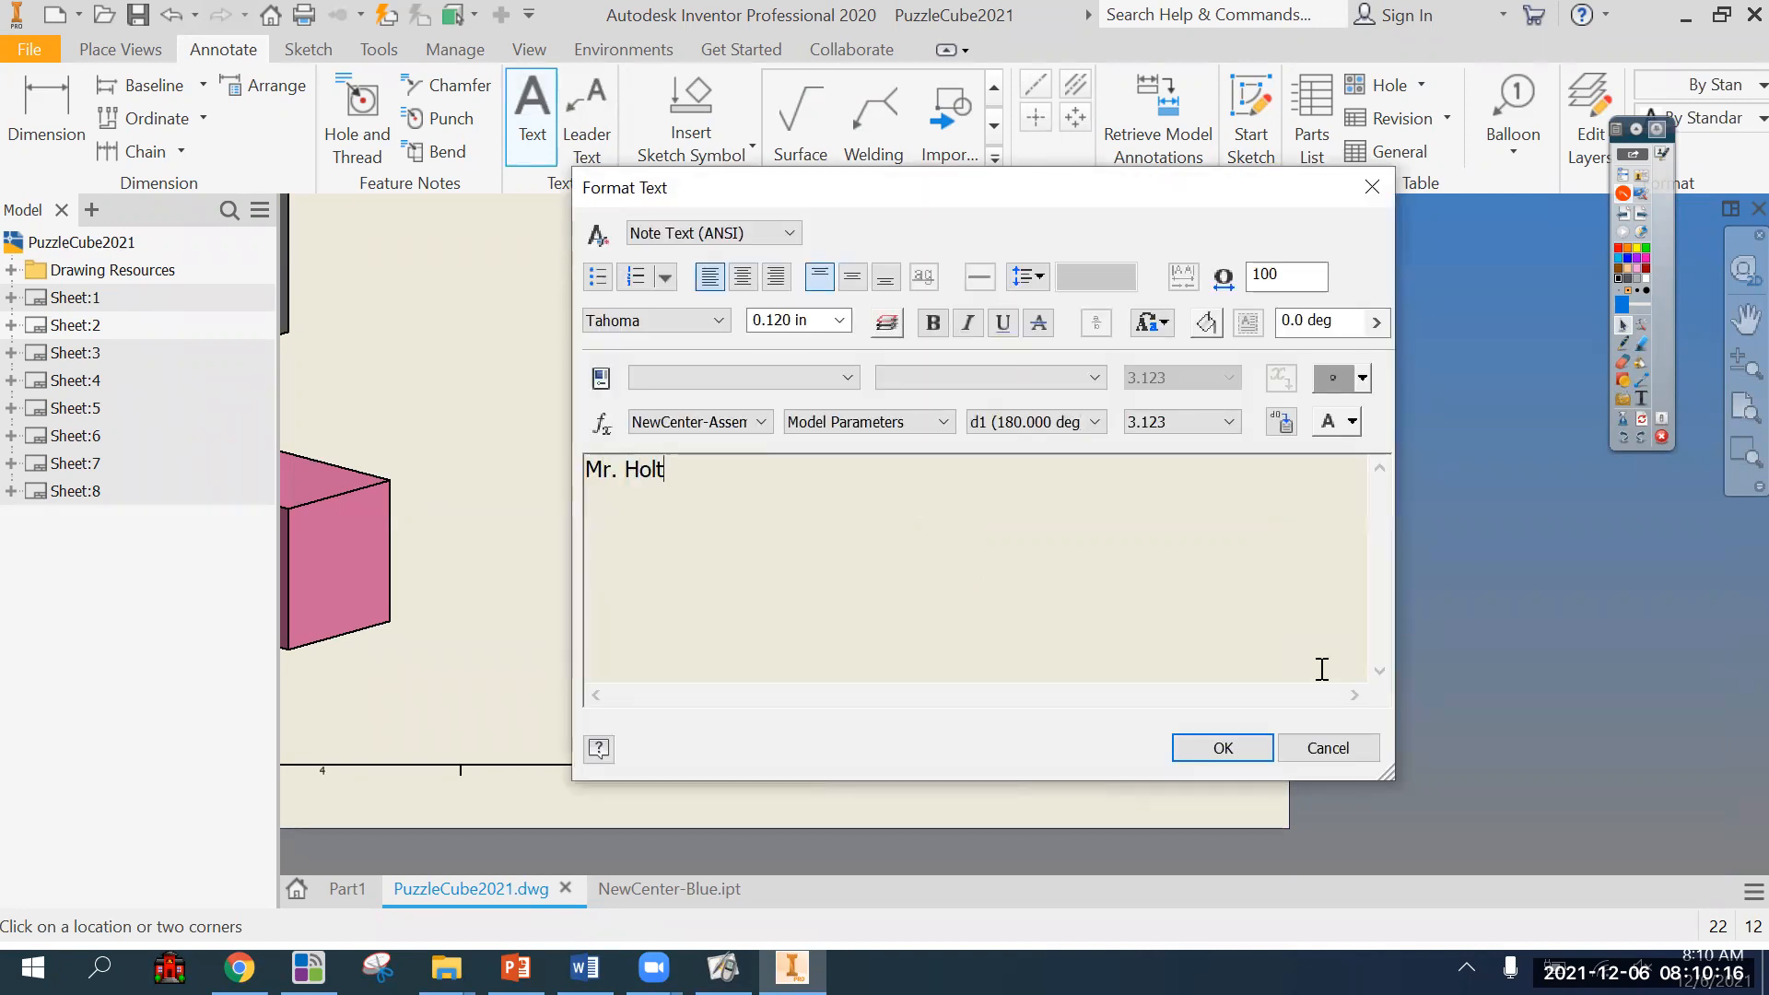
pyautogui.hotkey('ctrl', 'a')
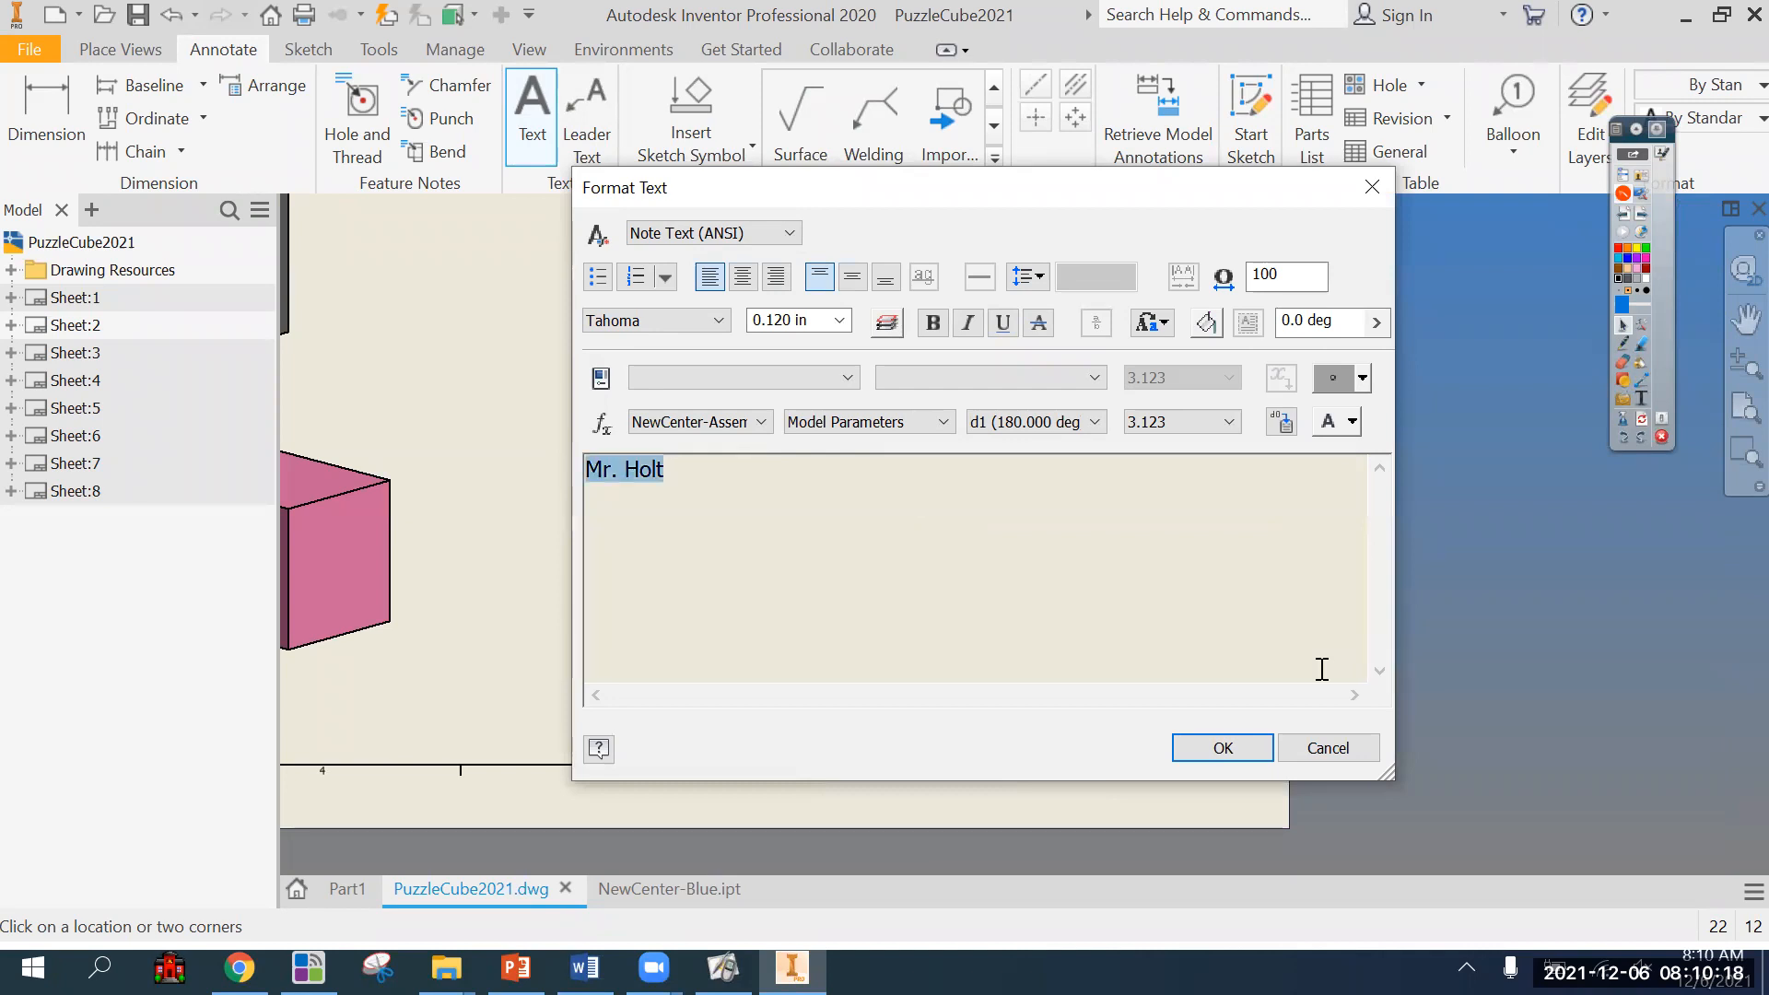
pyautogui.click(827, 322)
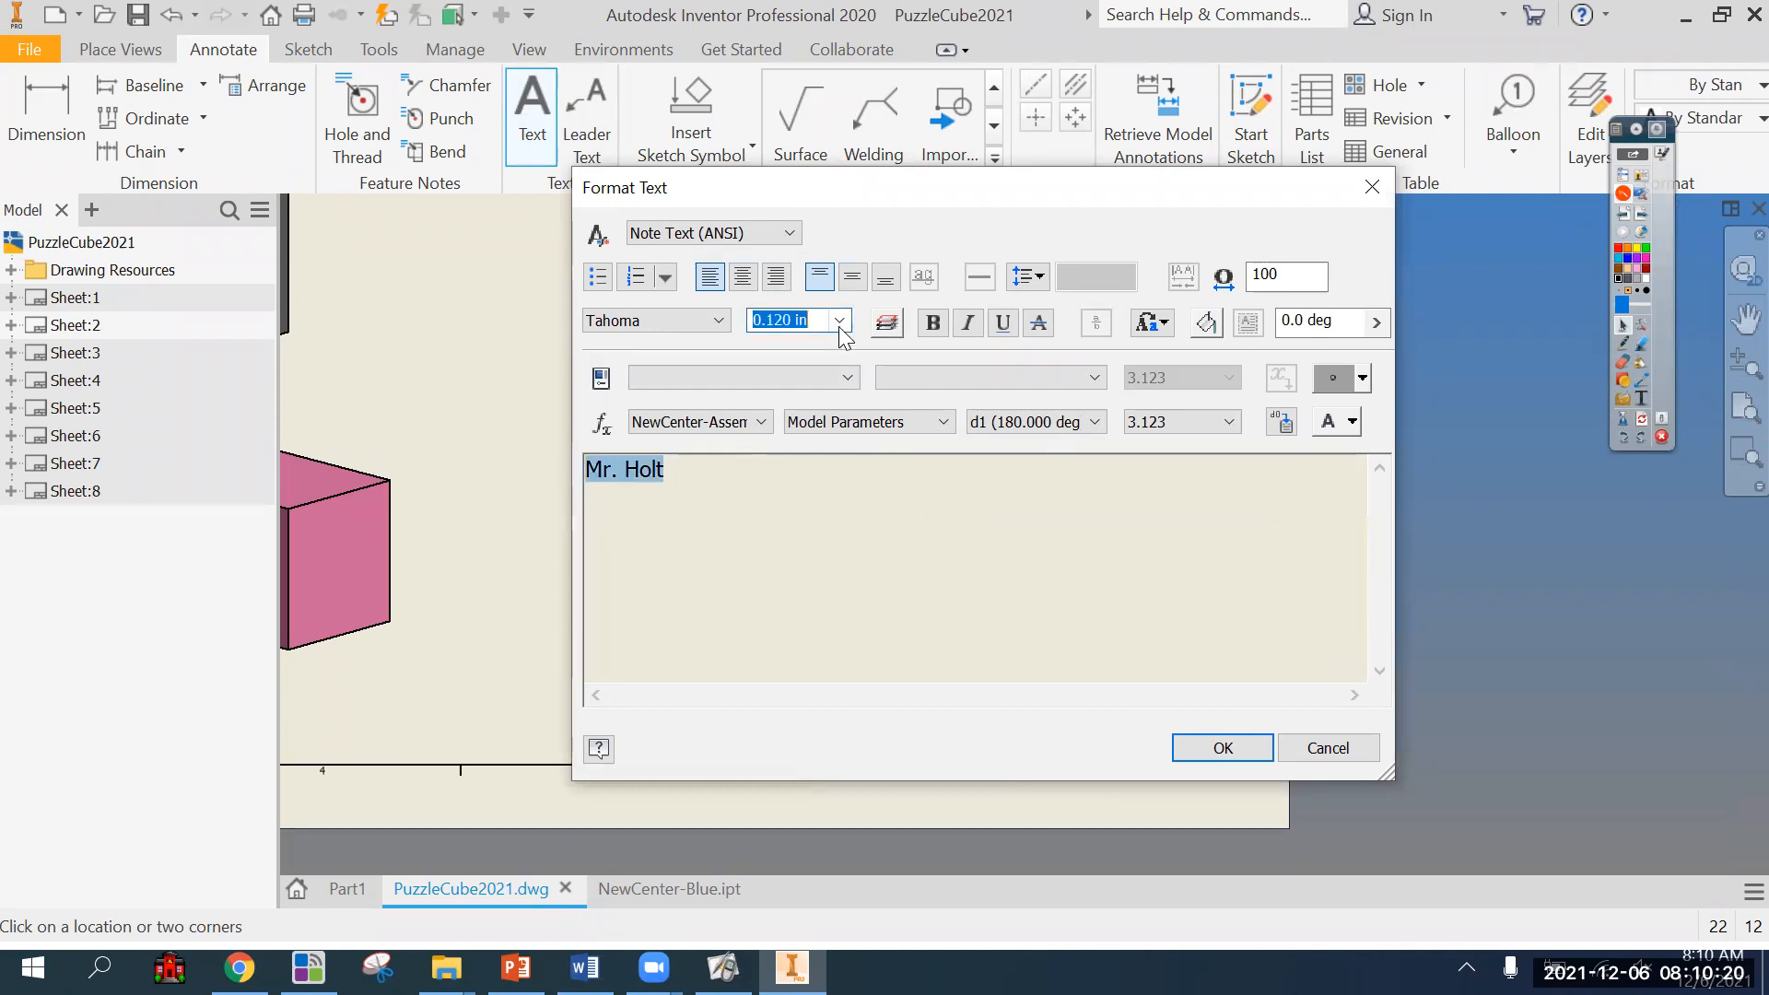
pyautogui.click(840, 320)
pyautogui.click(829, 380)
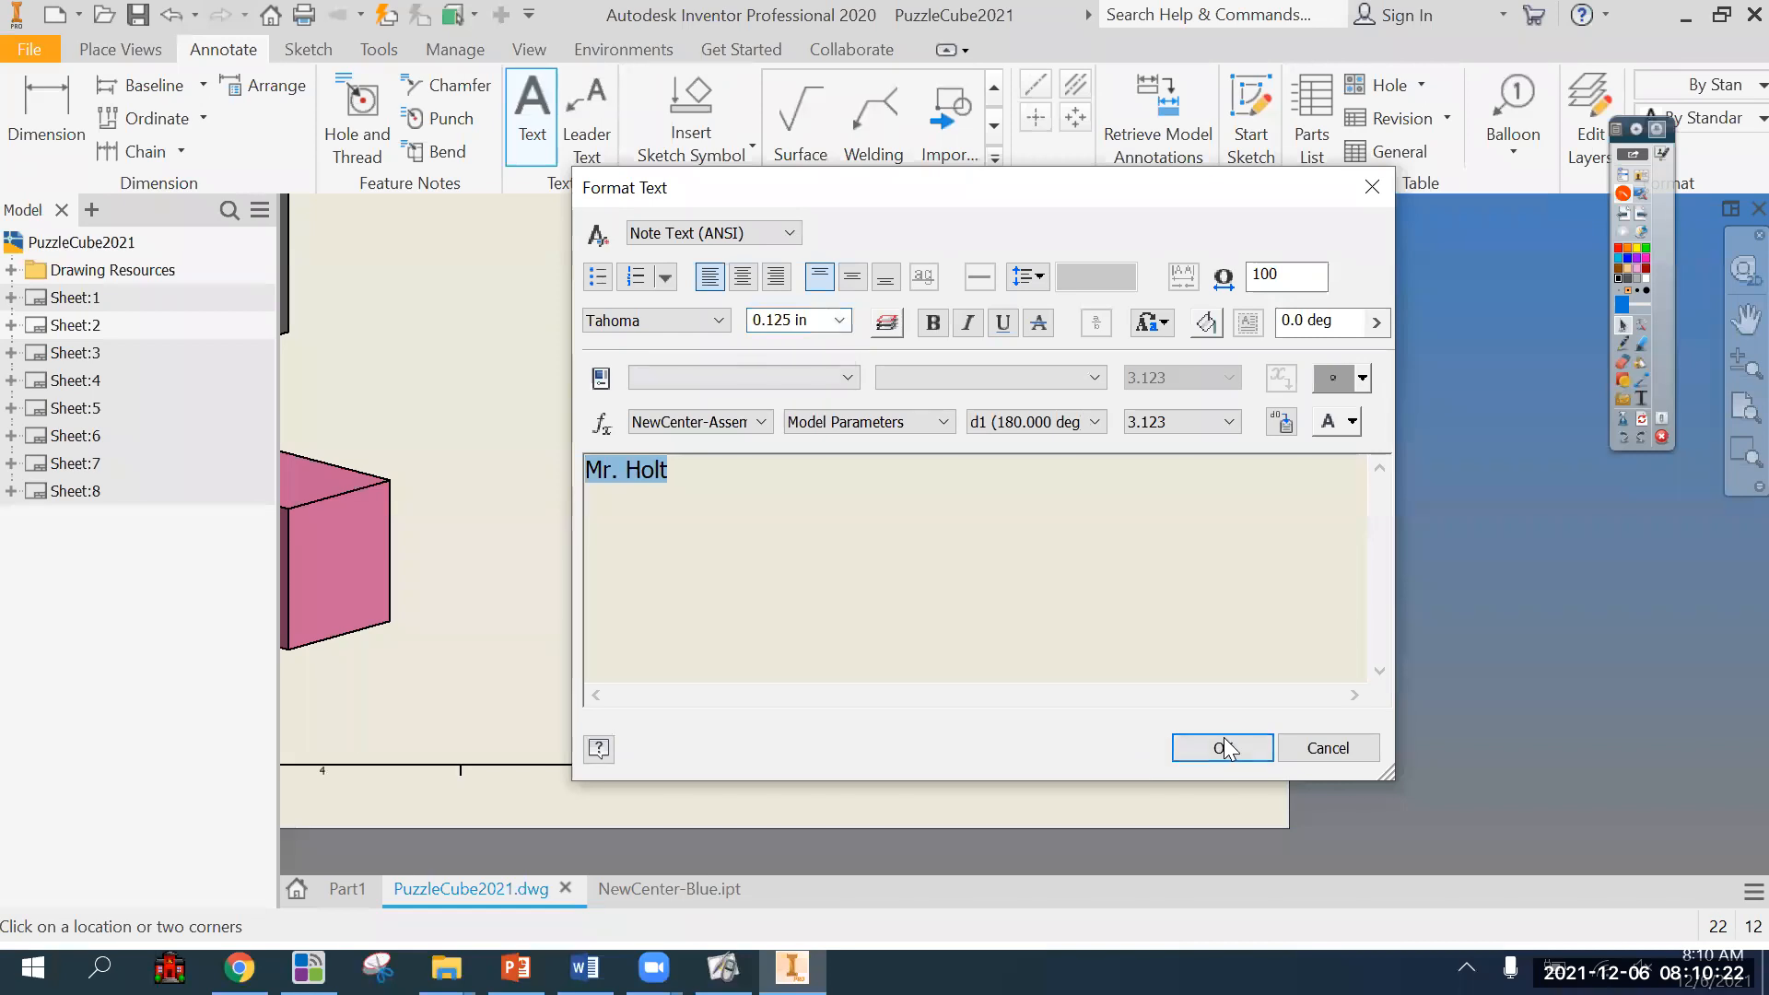
pyautogui.click(1226, 743)
pyautogui.scroll(-3, 1406, 674)
pyautogui.press('Escape')
# Shift the name text right so it sits more centrally above the exploded view title.
pyautogui.scroll(3, 1220, 656)
pyautogui.moveTo(1131, 611); pyautogui.dragTo(1178, 614)
pyautogui.click(1543, 680)
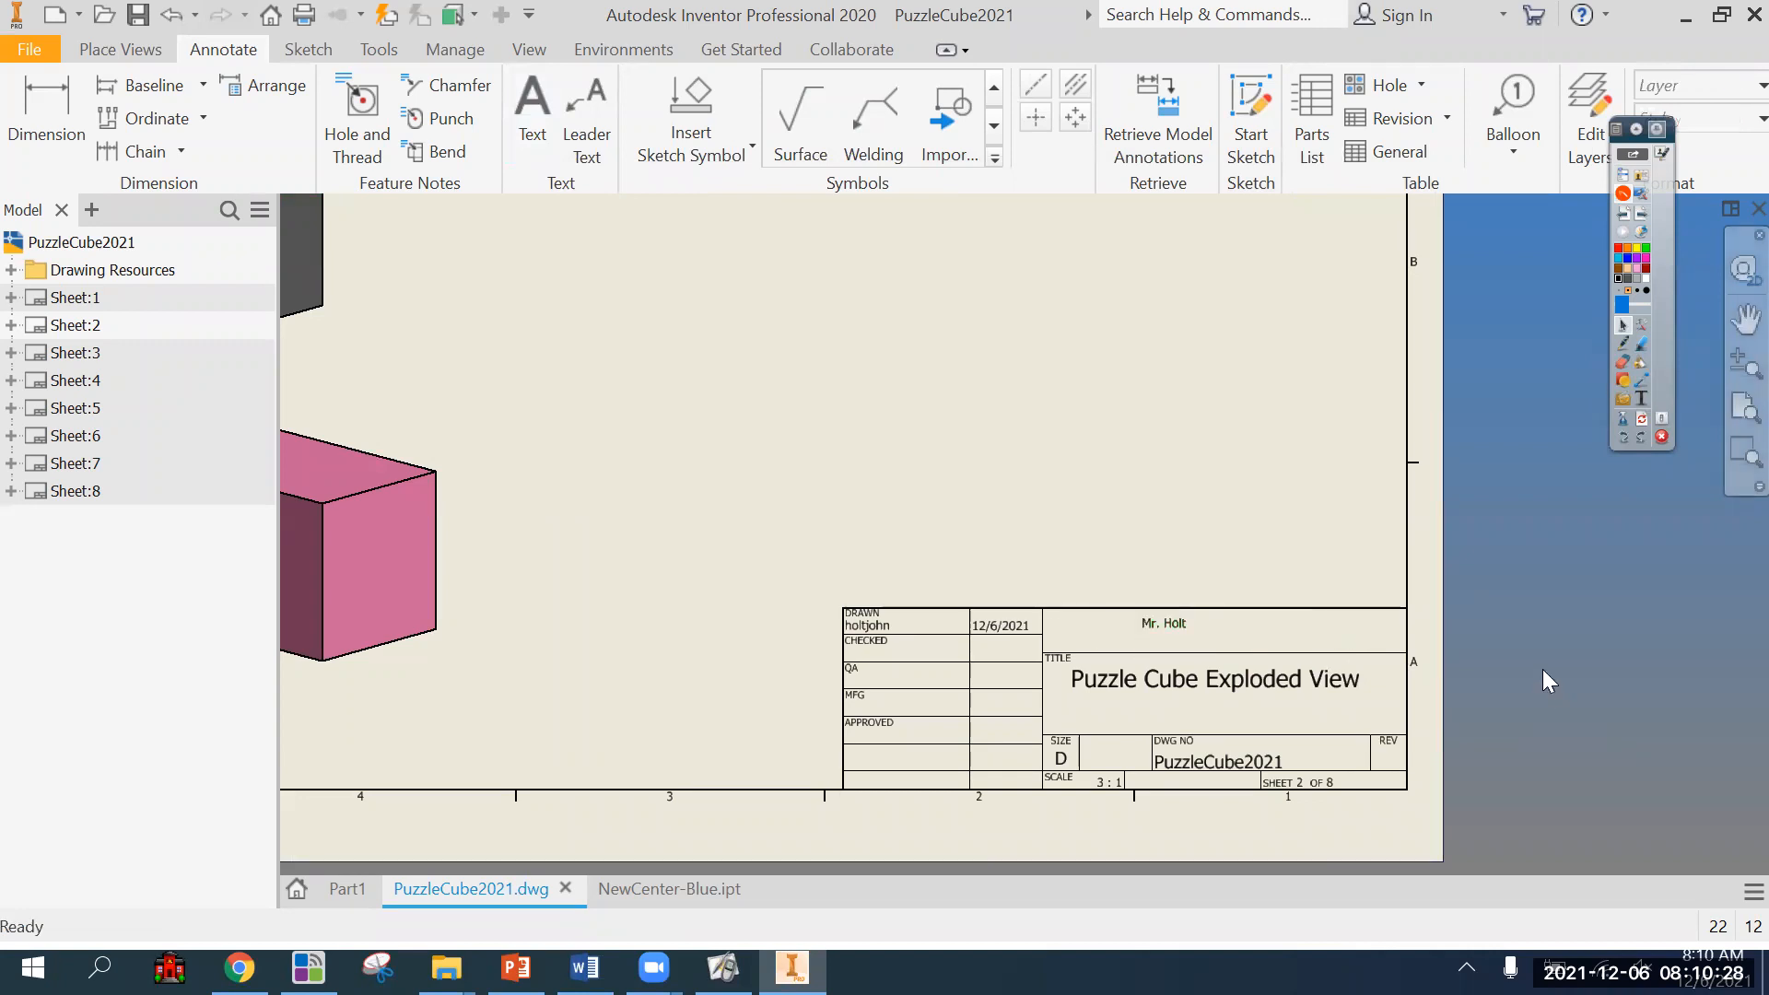
# Start a structured, first-level parts list from the exploded view on Sheet:2 and enable the BOM view in the referenced assembly.
pyautogui.scroll(-5, 1543, 677)
pyautogui.moveTo(1165, 474); pyautogui.dragTo(1179, 546, button='middle')
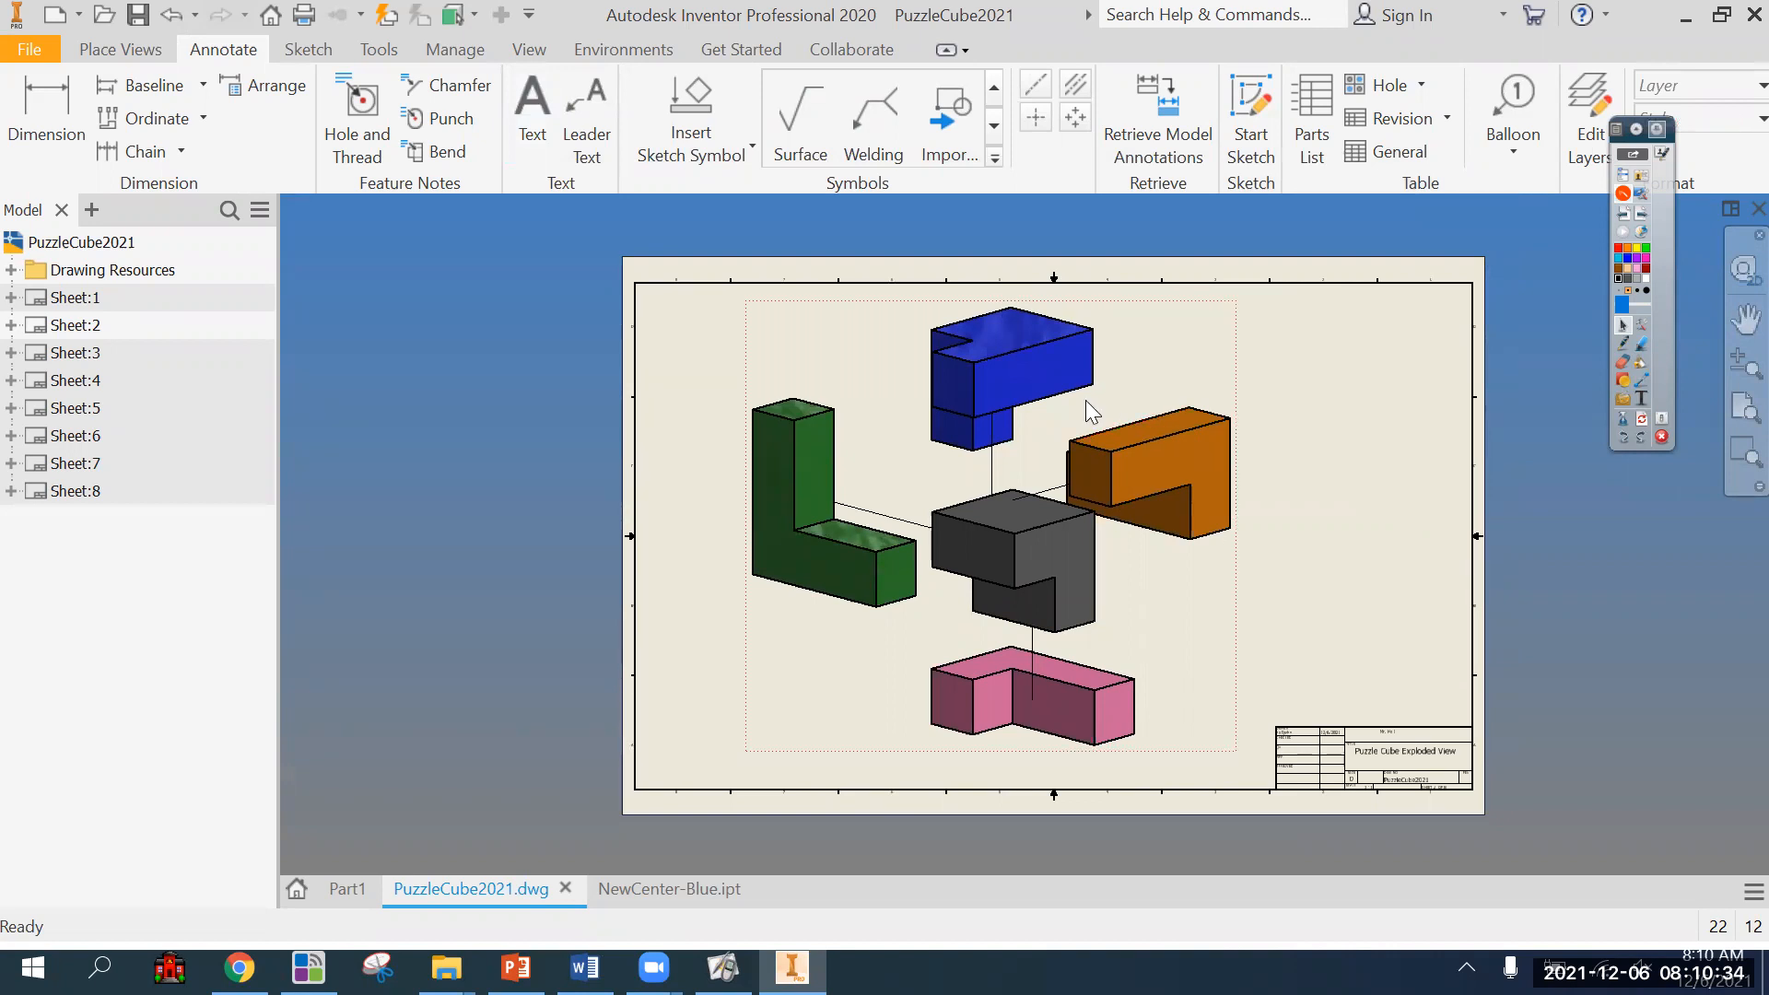
pyautogui.click(1305, 99)
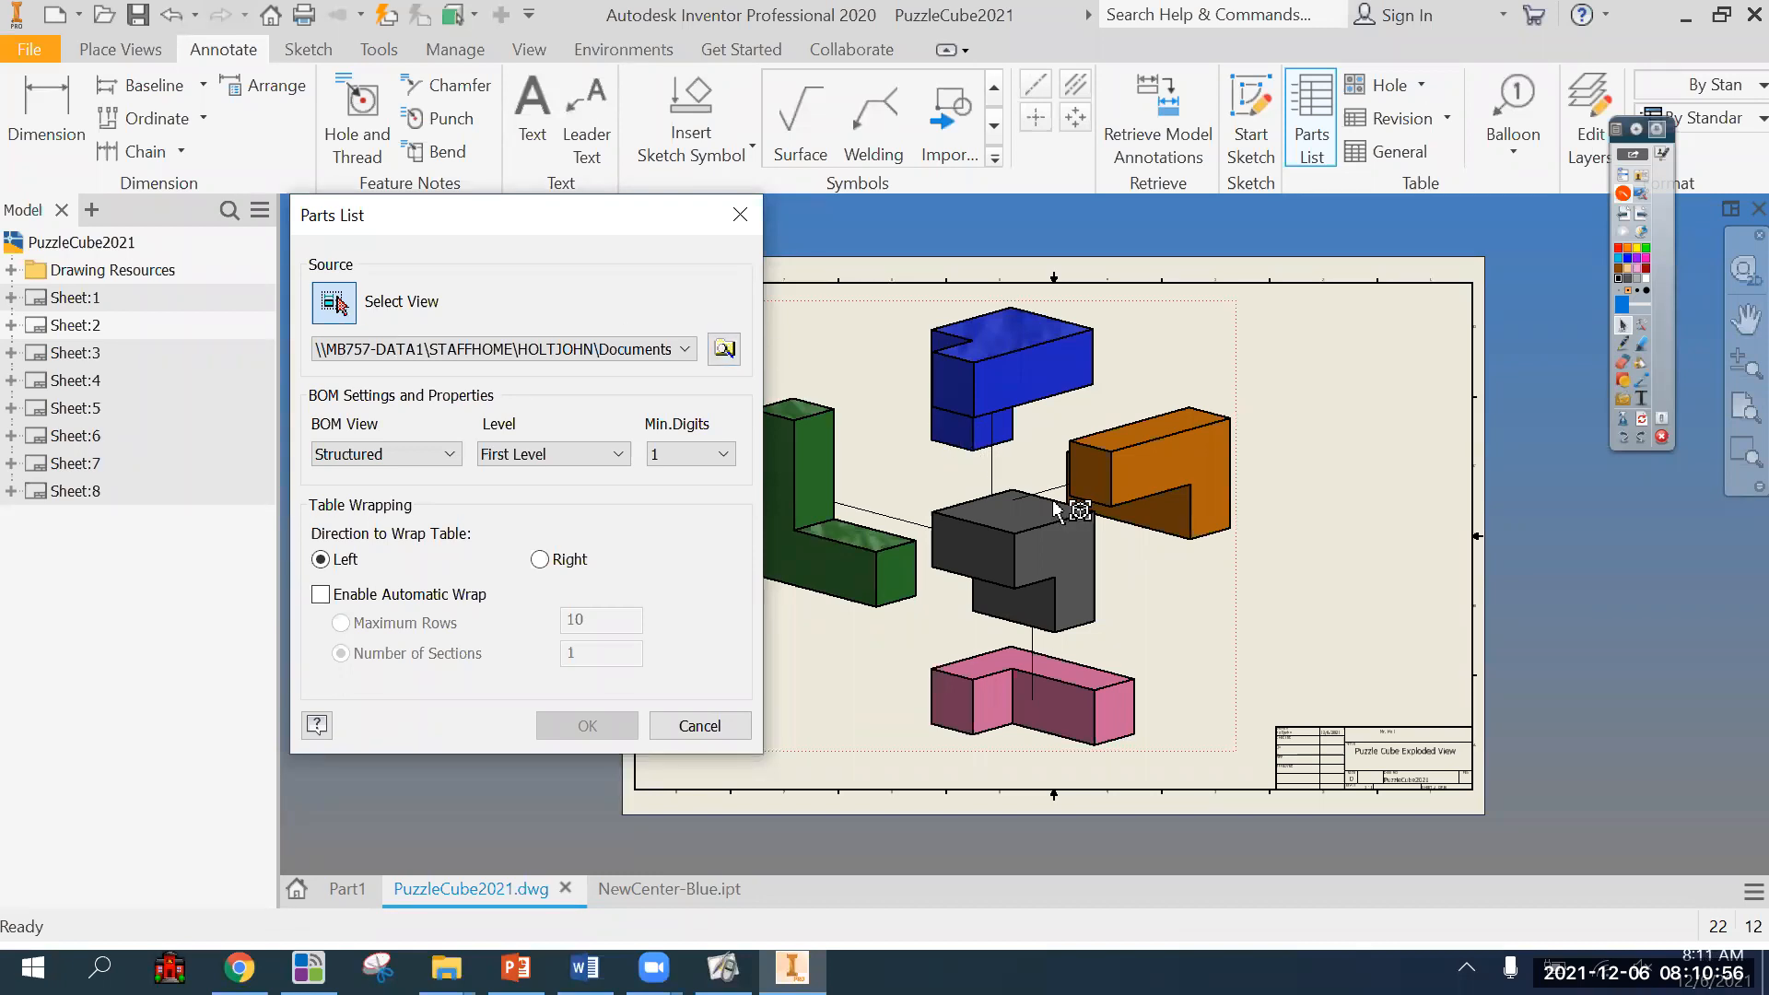
pyautogui.click(1044, 472)
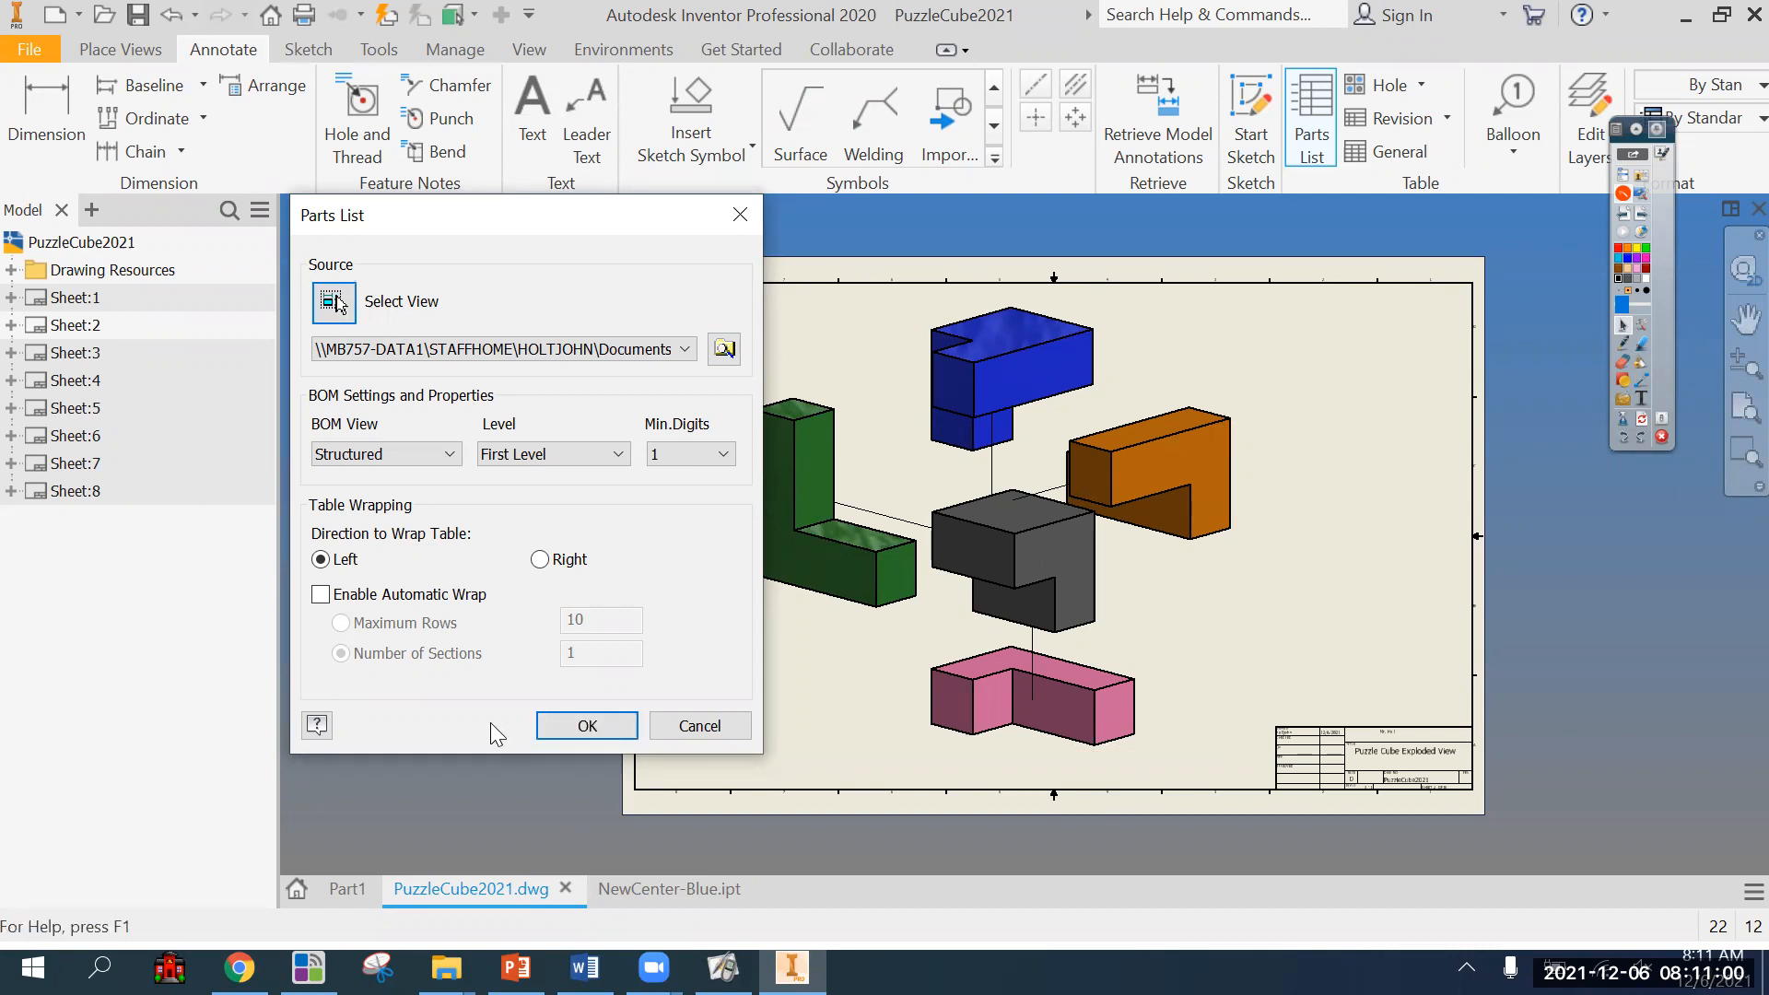
pyautogui.click(586, 728)
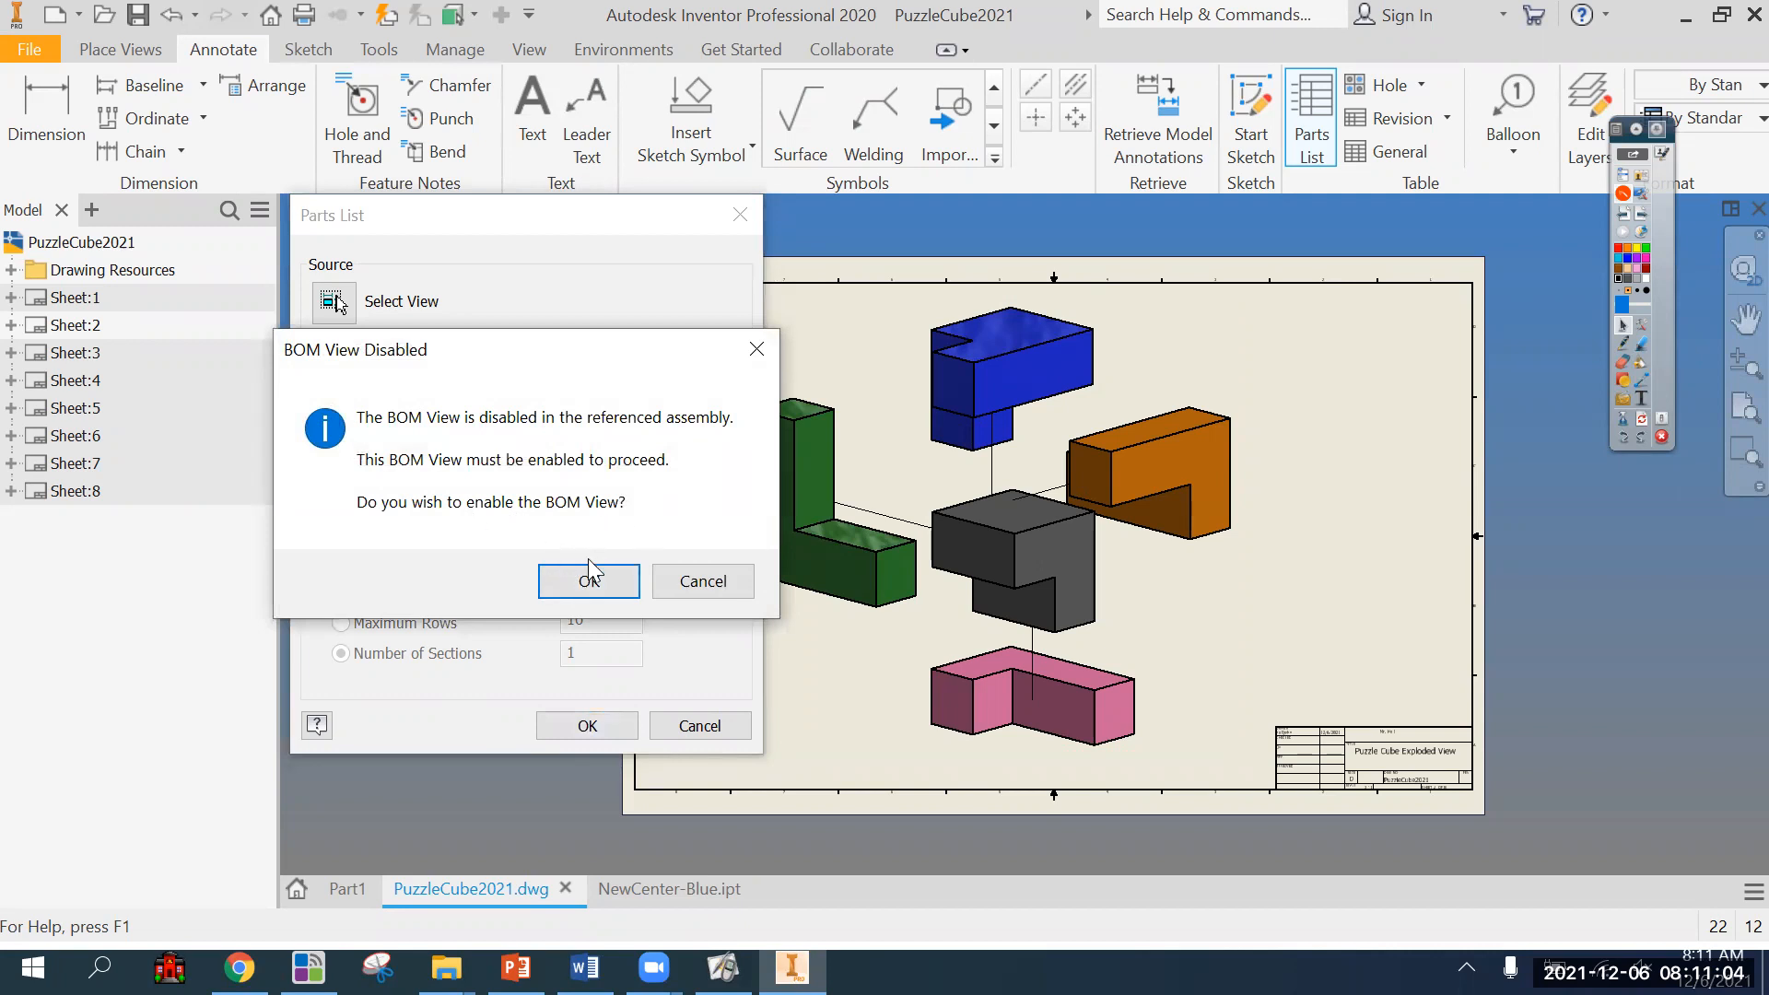
pyautogui.click(589, 581)
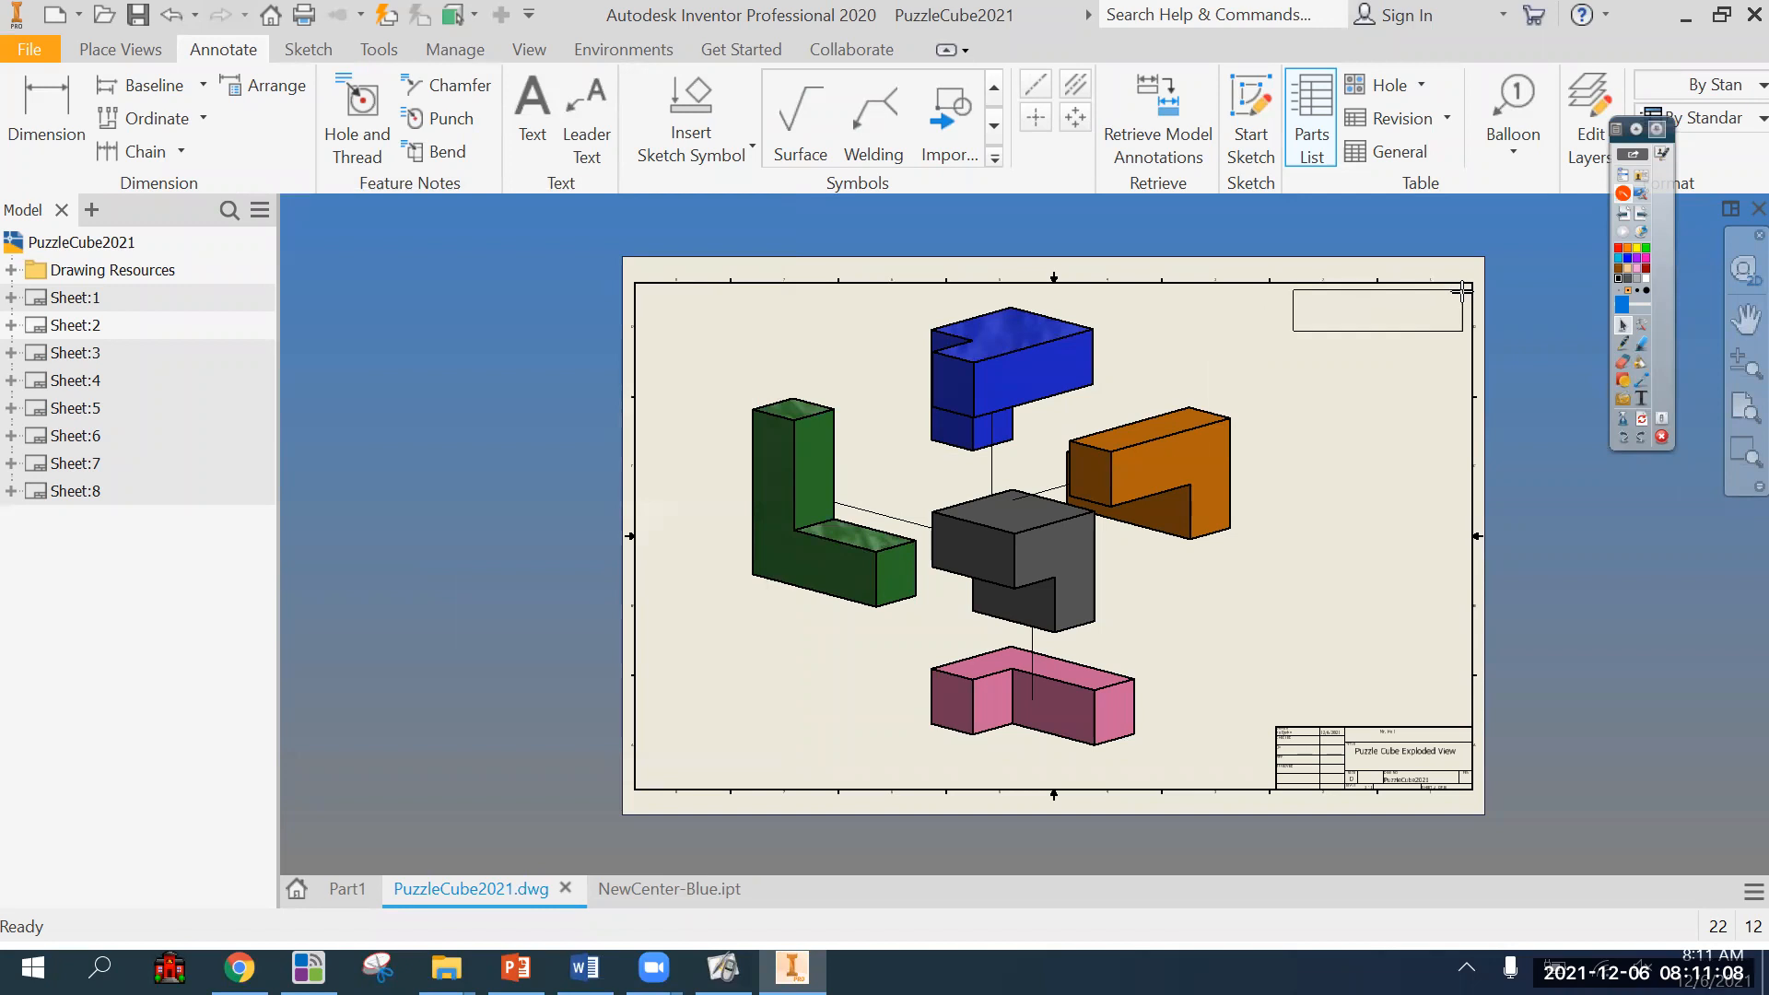
# Place the parts list in the lower-left corner of the sheet border and dismiss the component update notice.
pyautogui.scroll(4, 1466, 284)
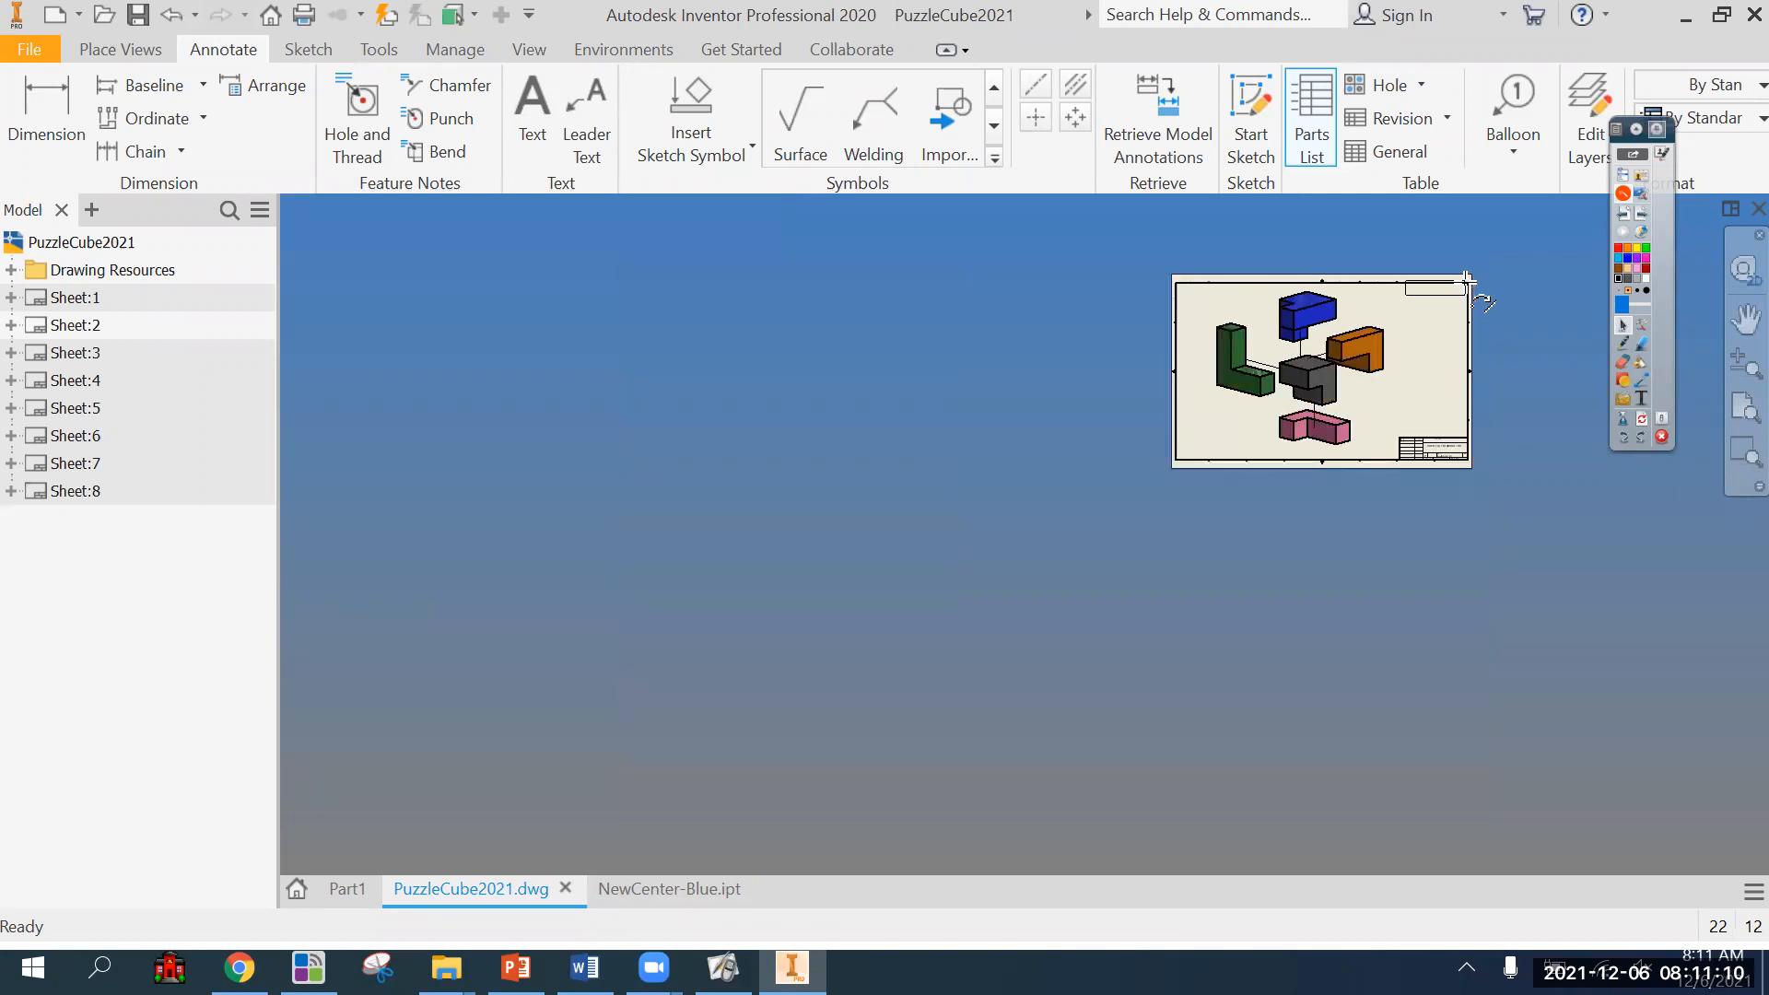
pyautogui.scroll(-5, 1463, 289)
pyautogui.scroll(2, 1462, 289)
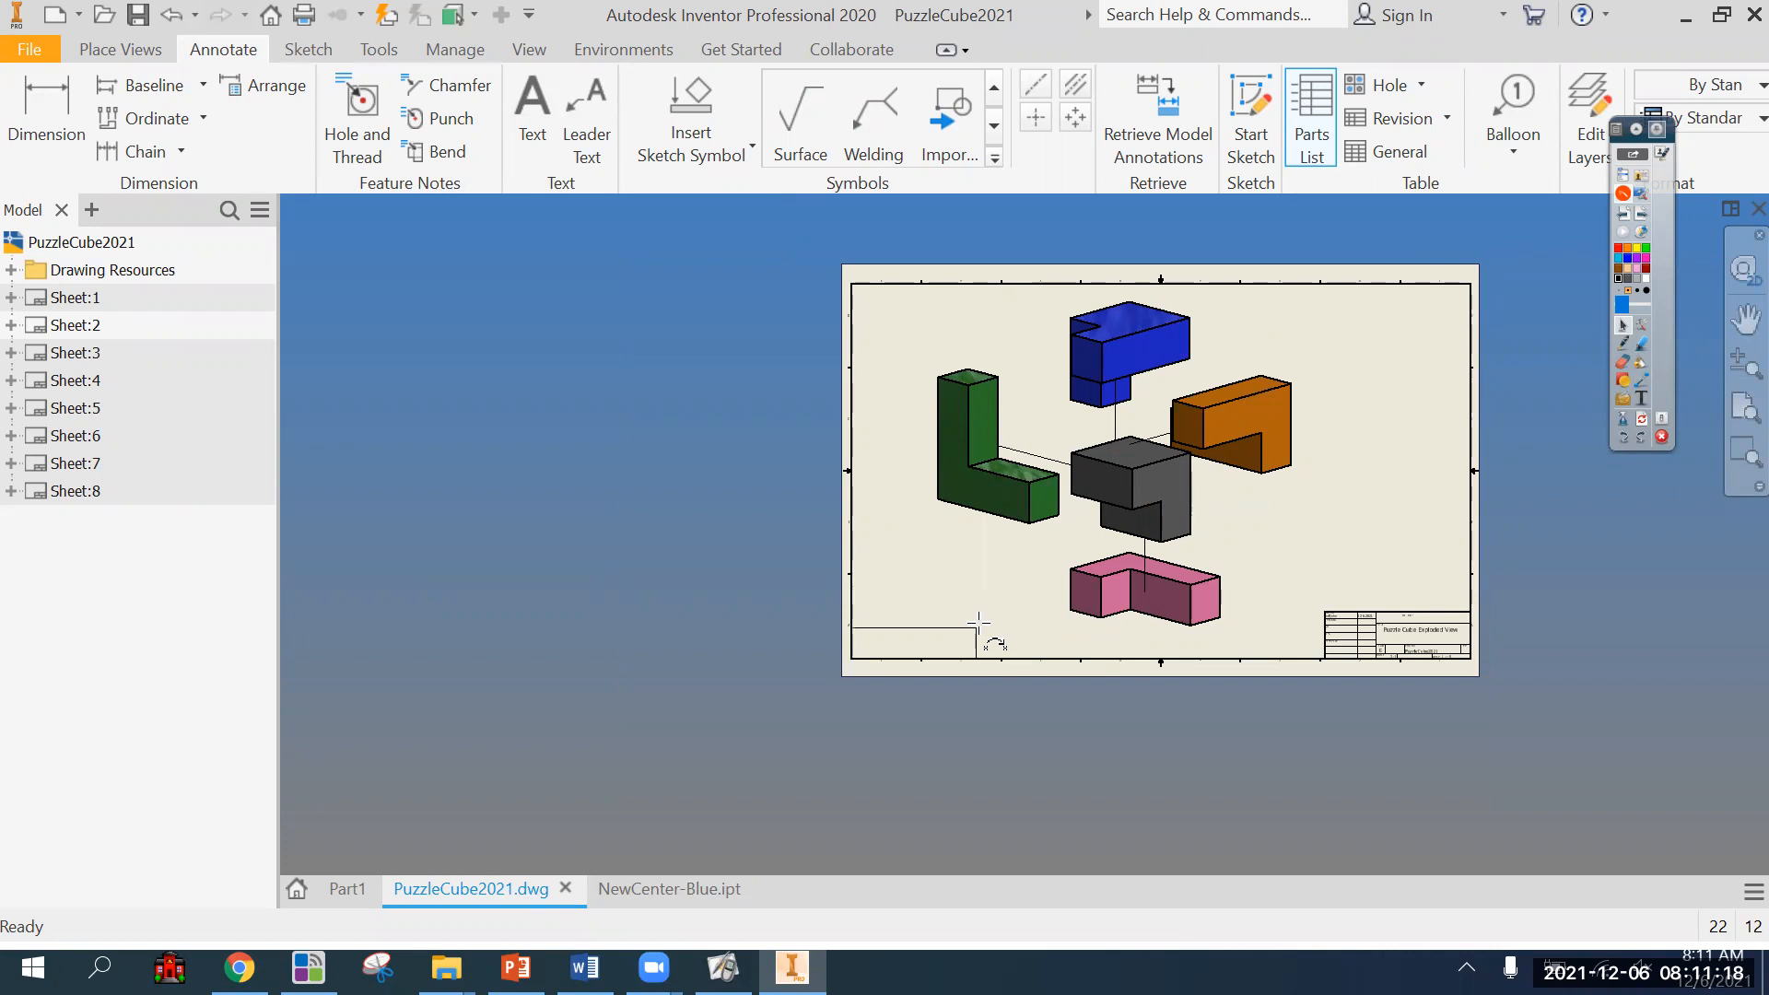
pyautogui.scroll(5, 979, 623)
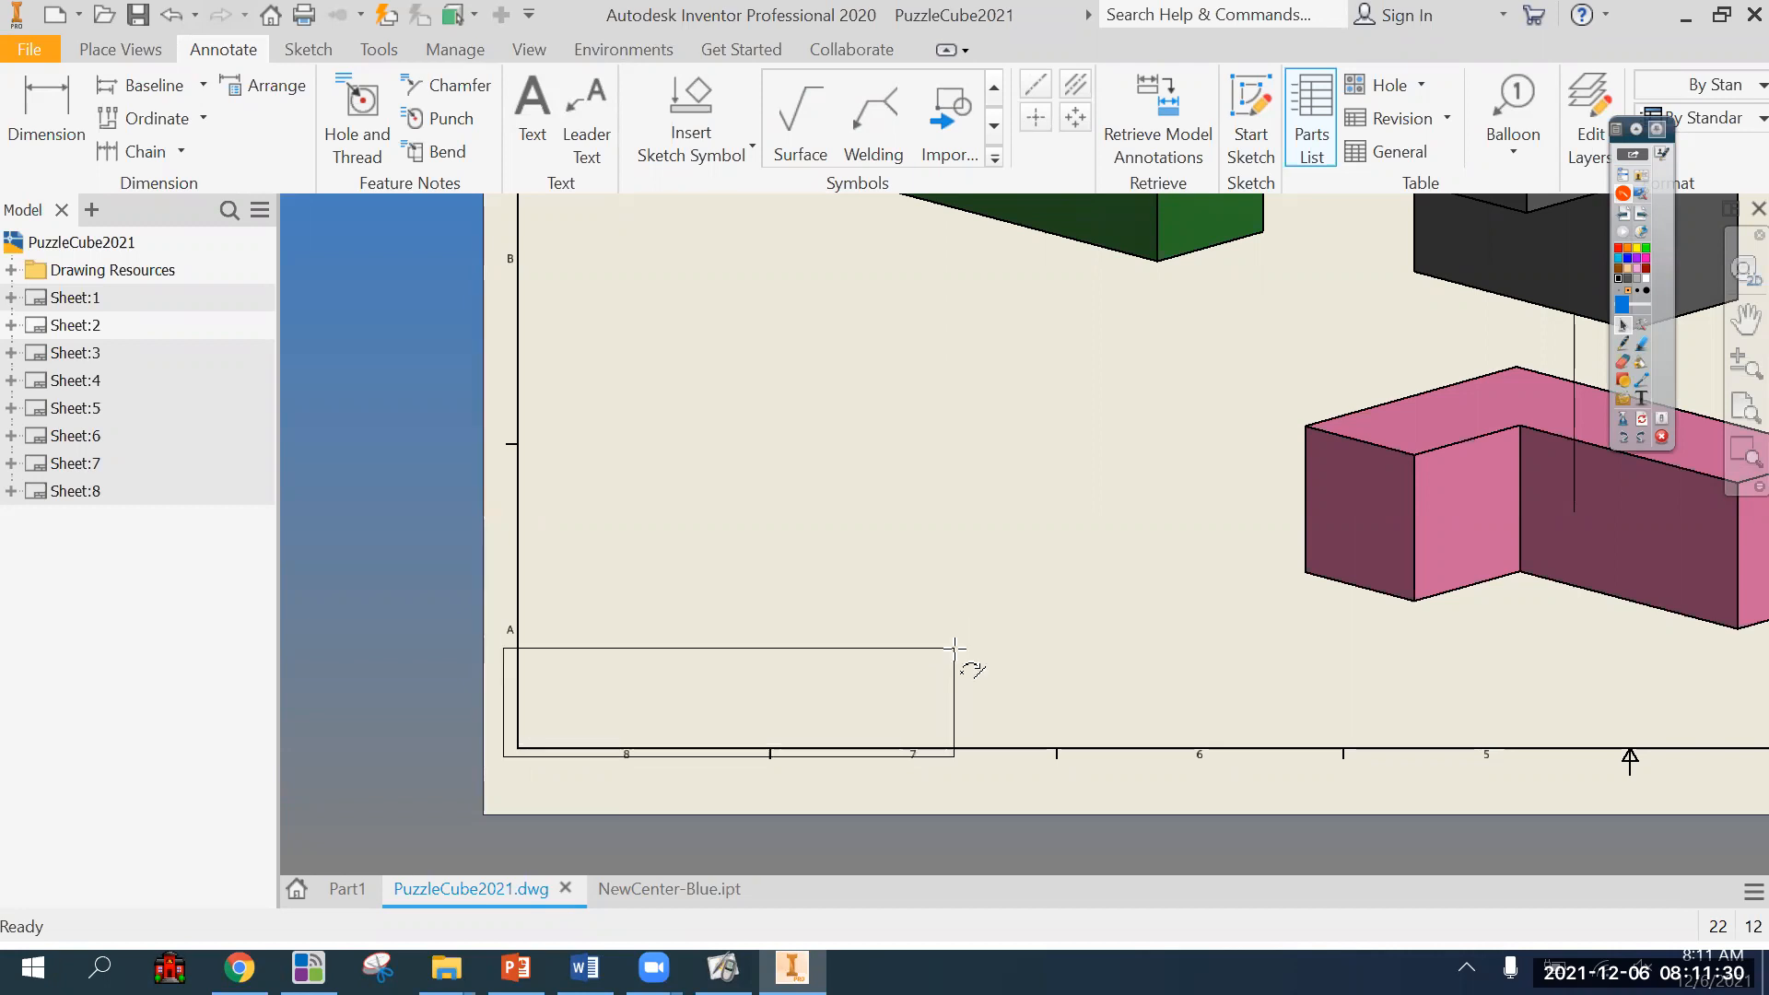
pyautogui.click(973, 645)
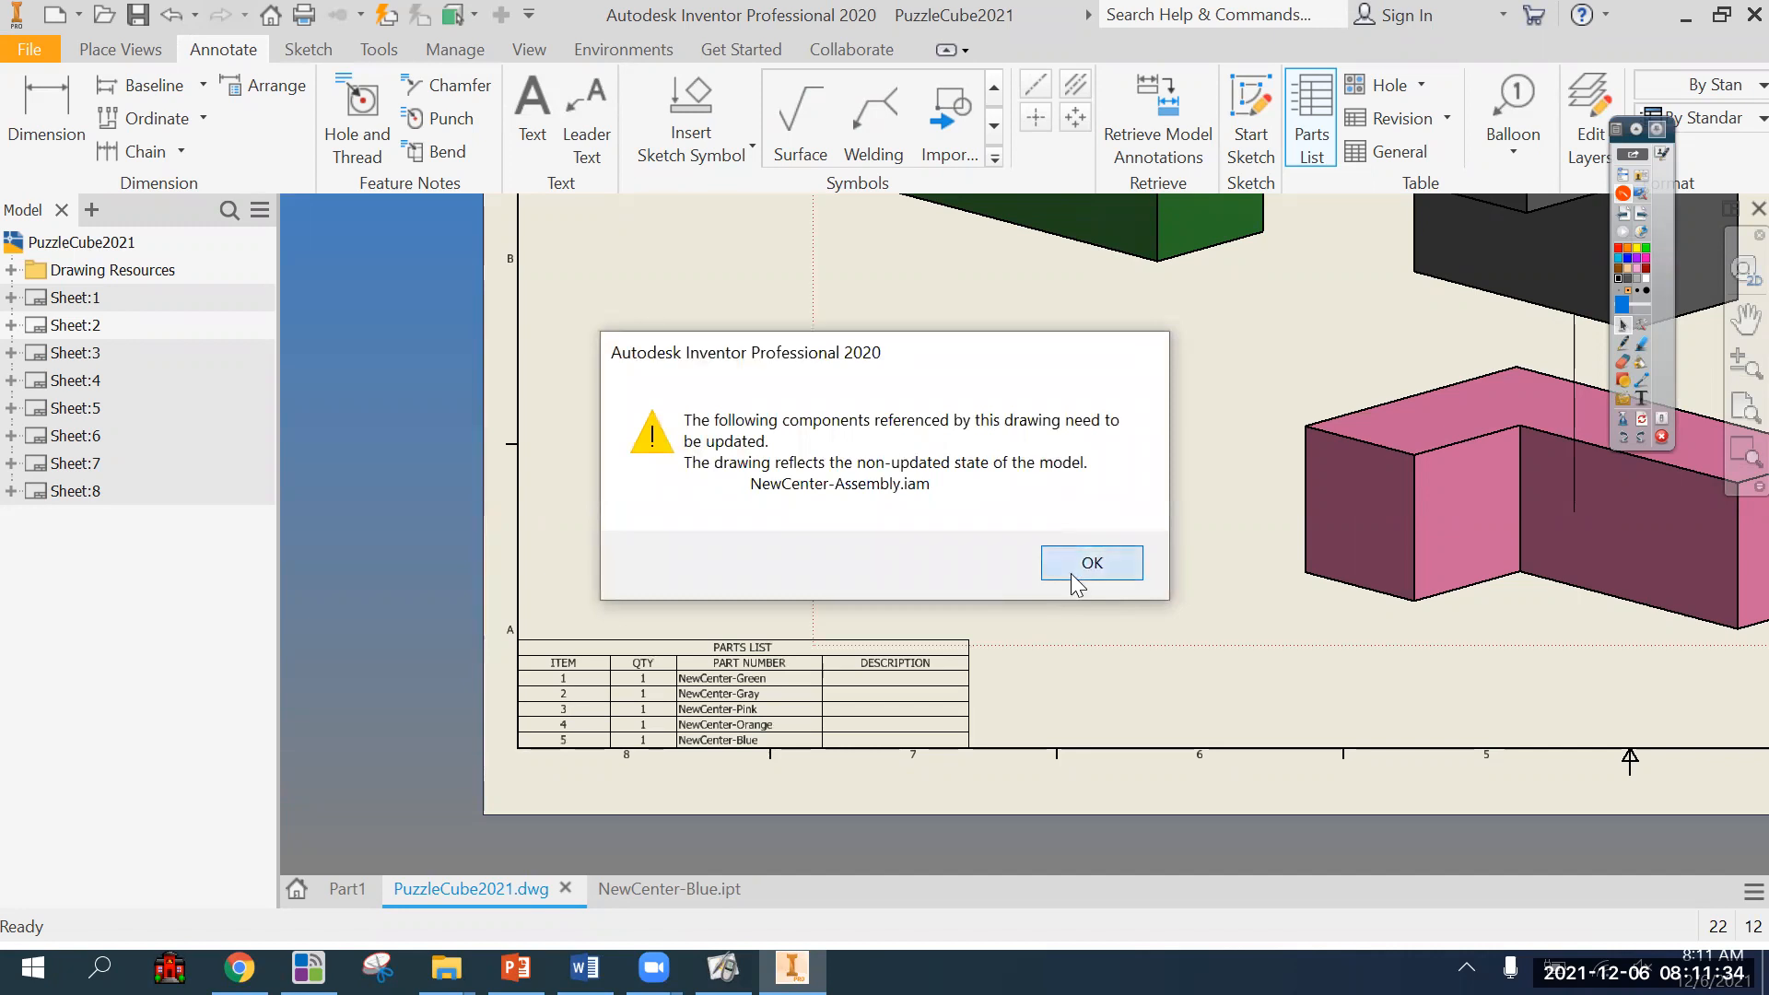
pyautogui.click(1074, 572)
# Examine the parts list's rows and columns and how it sits on the exploded view sheet.
pyautogui.scroll(3, 756, 742)
pyautogui.moveTo(774, 724); pyautogui.dragTo(853, 580, button='middle')
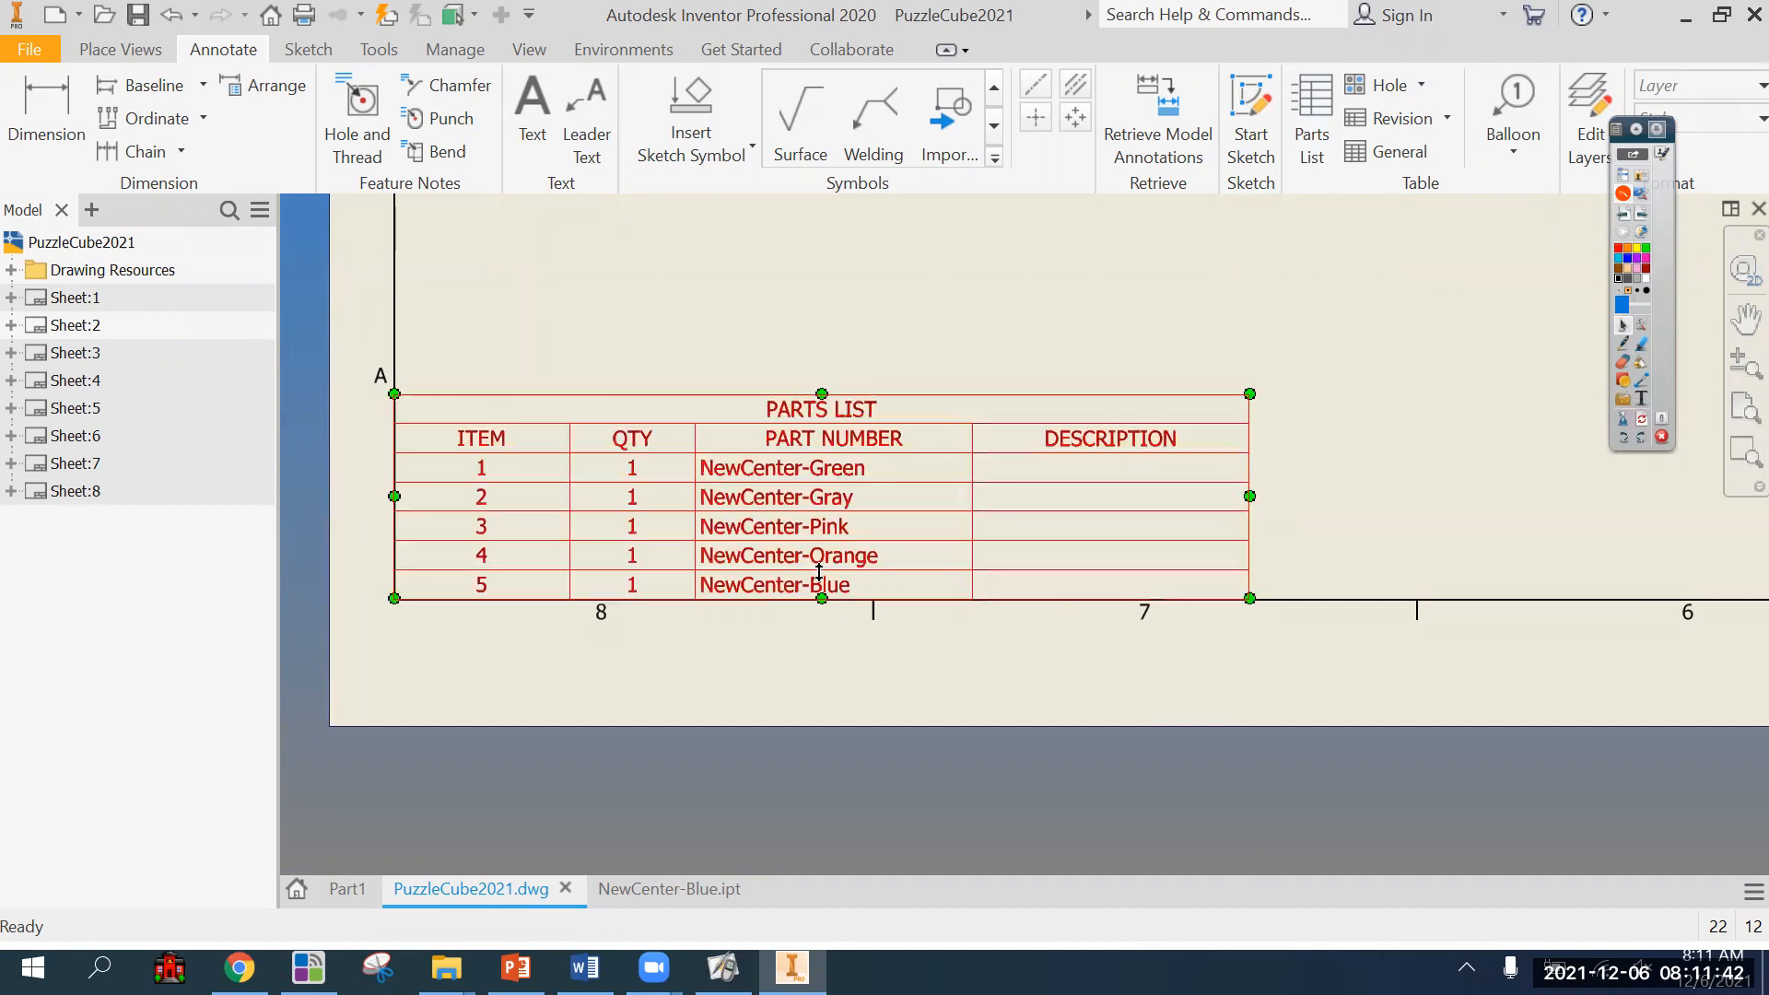
pyautogui.scroll(5, 765, 568)
pyautogui.scroll(-6, 786, 581)
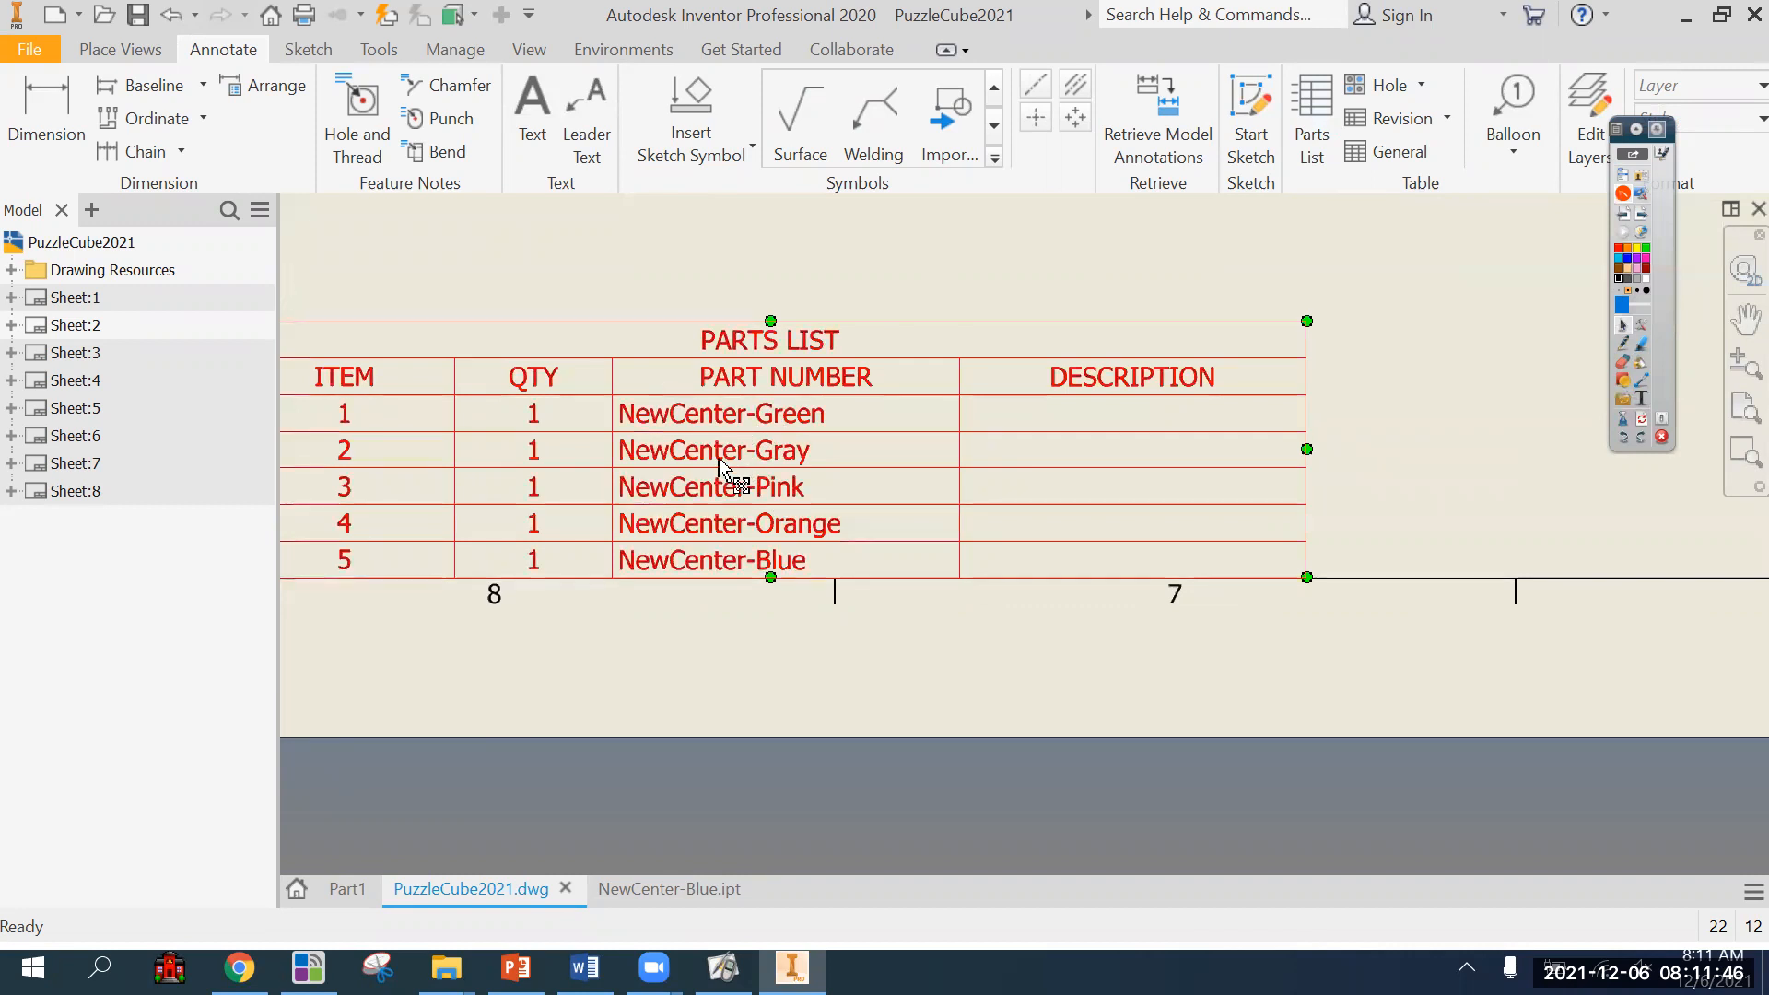
pyautogui.scroll(2, 618, 636)
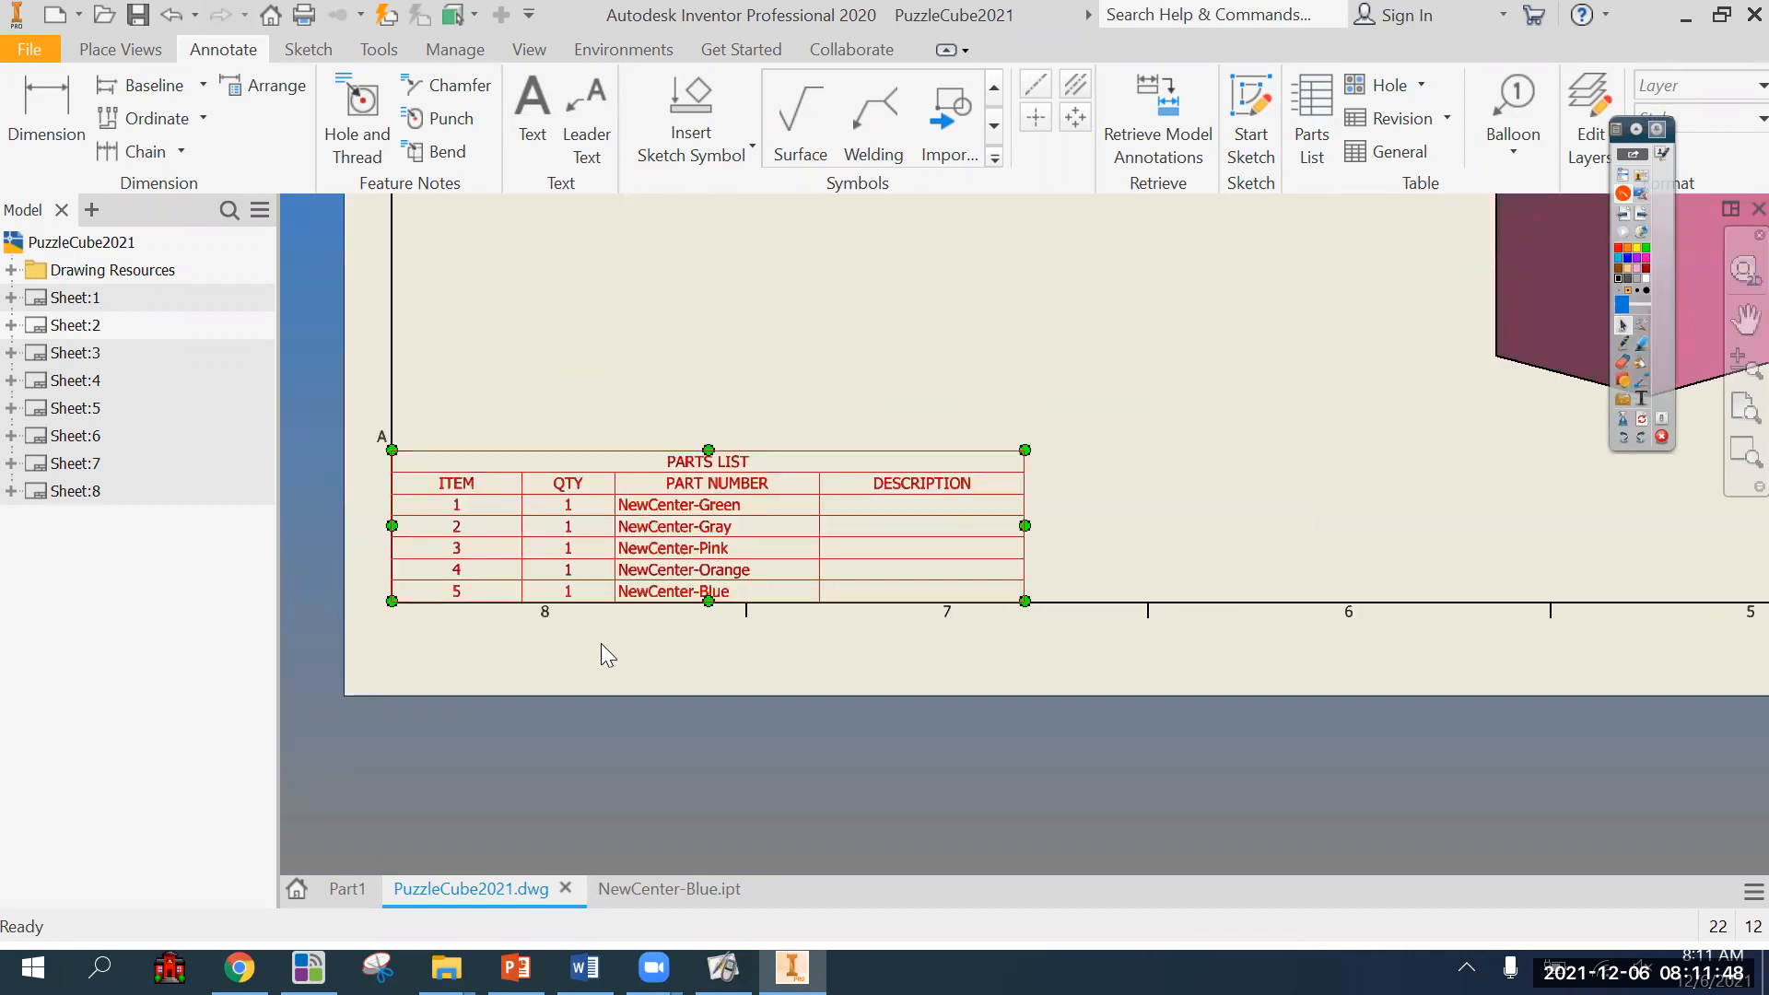
pyautogui.scroll(-3, 669, 629)
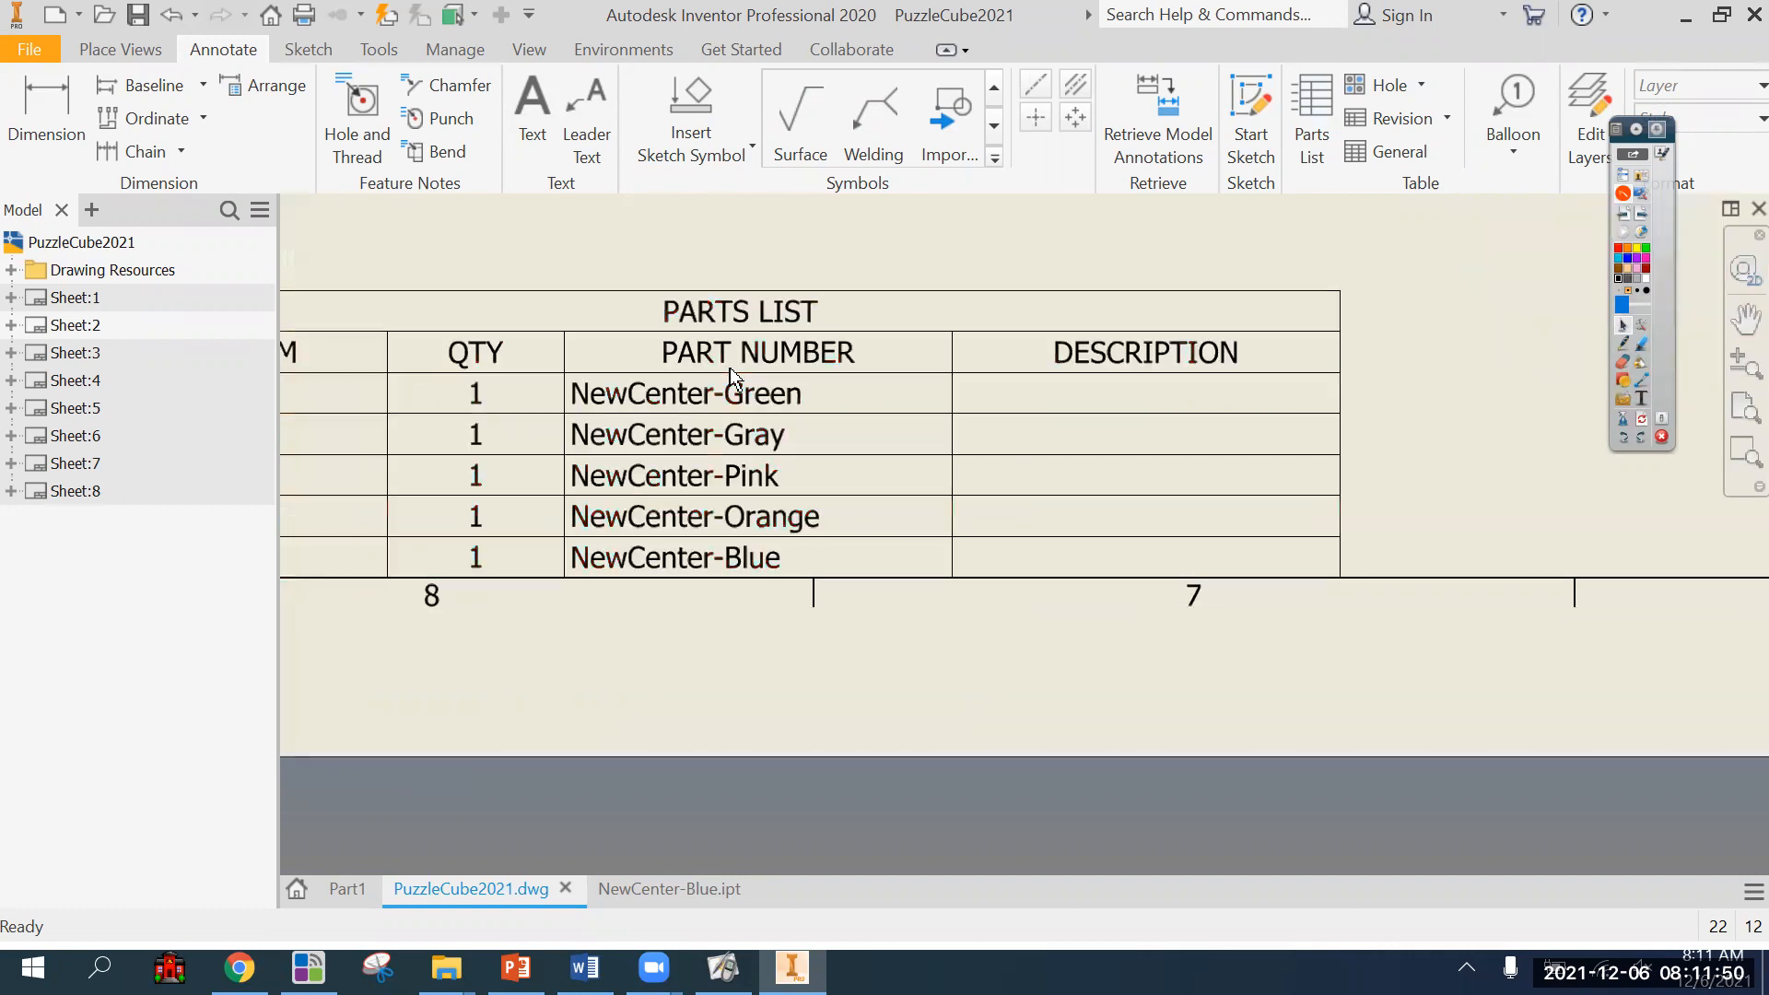
pyautogui.scroll(3, 646, 639)
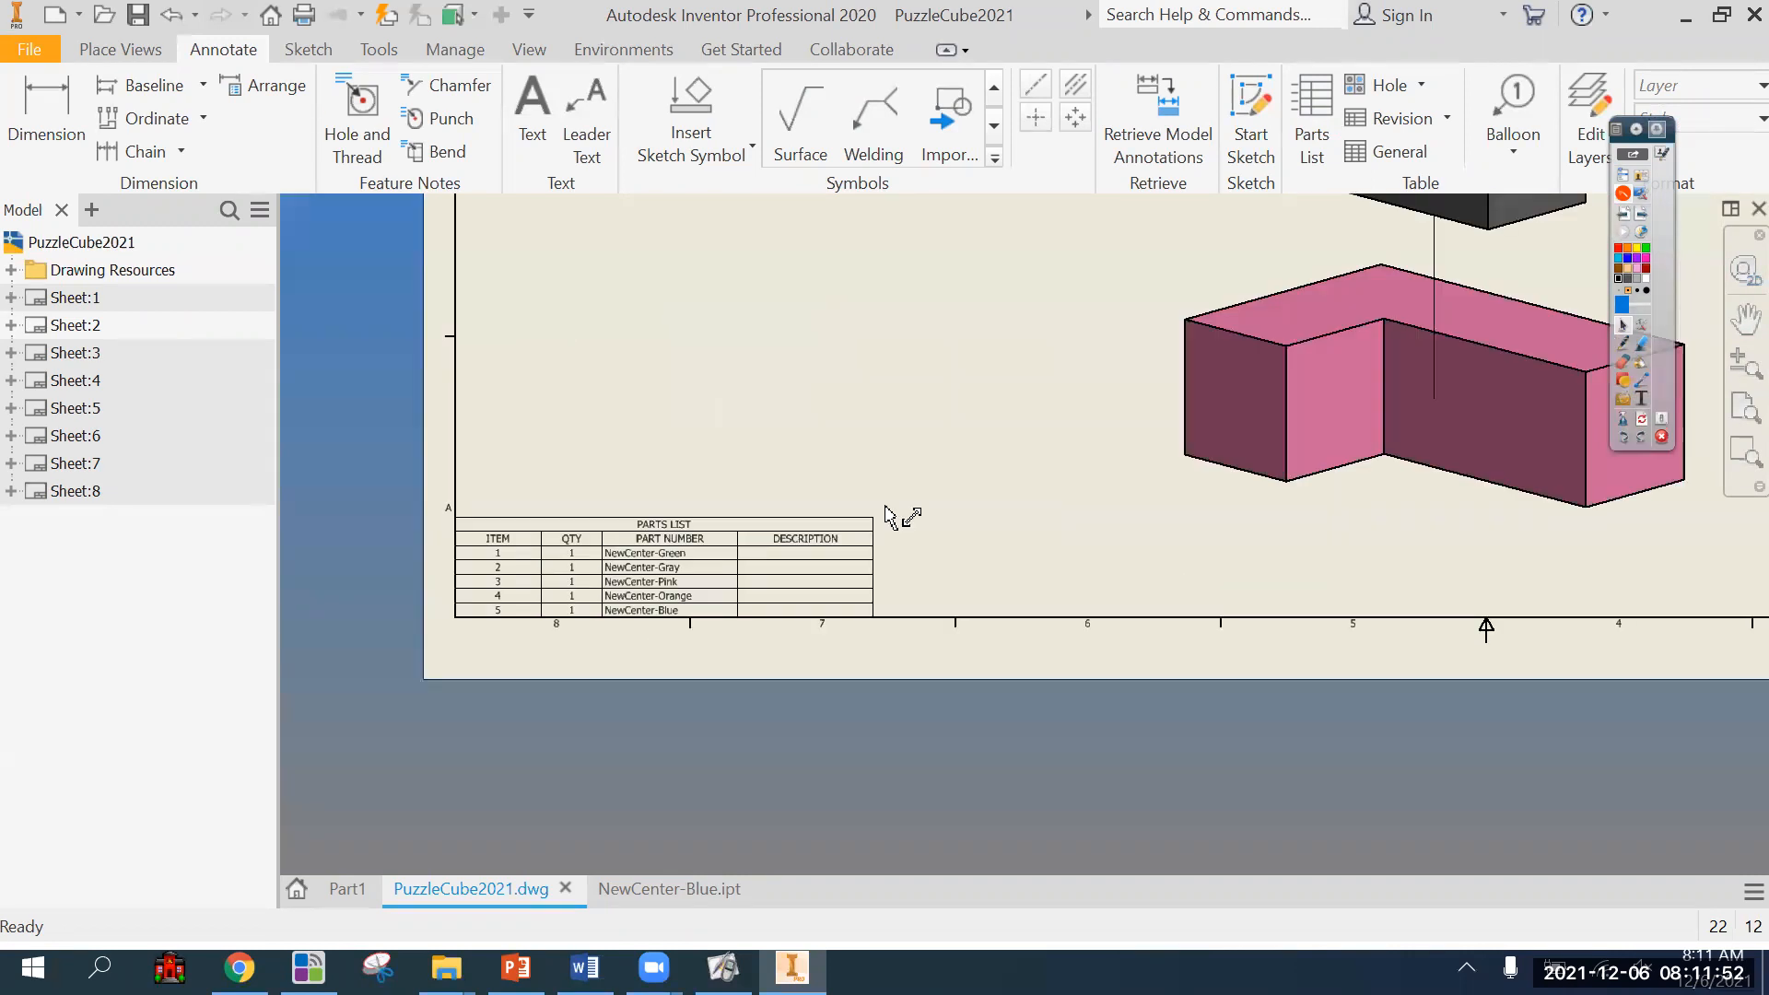
pyautogui.scroll(3, 1037, 423)
pyautogui.moveTo(1038, 425); pyautogui.dragTo(984, 586, button='middle')
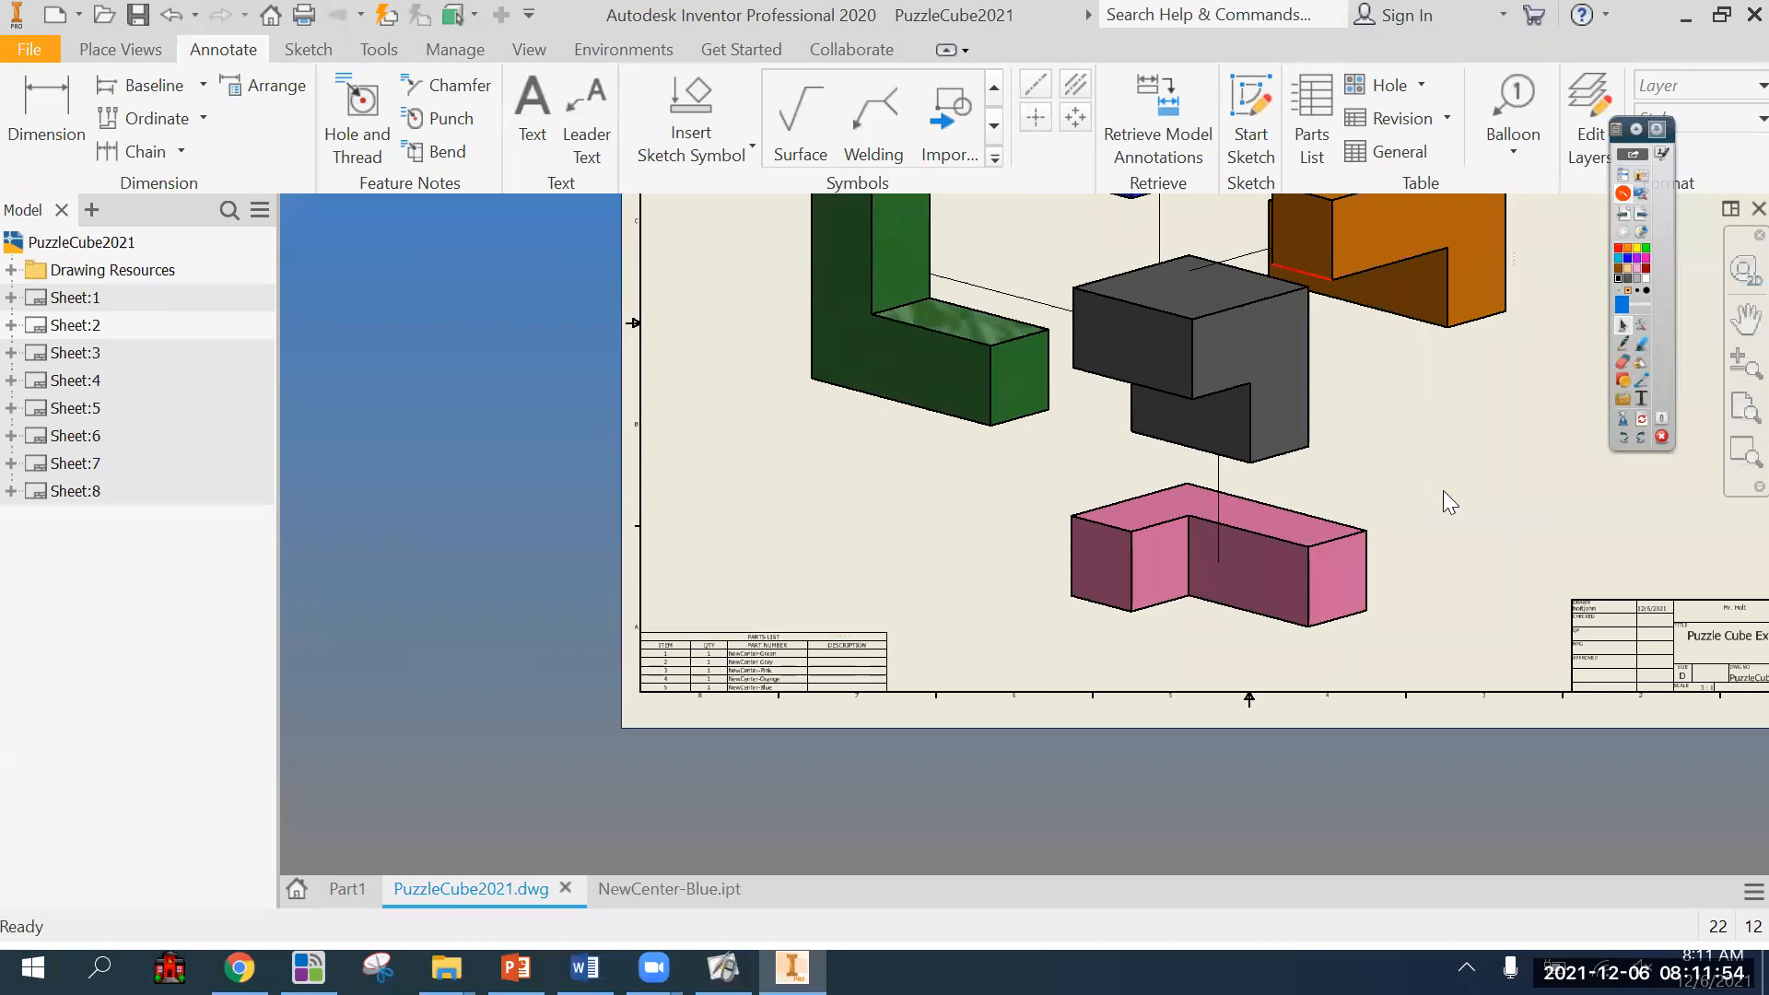
pyautogui.scroll(-3, 735, 770)
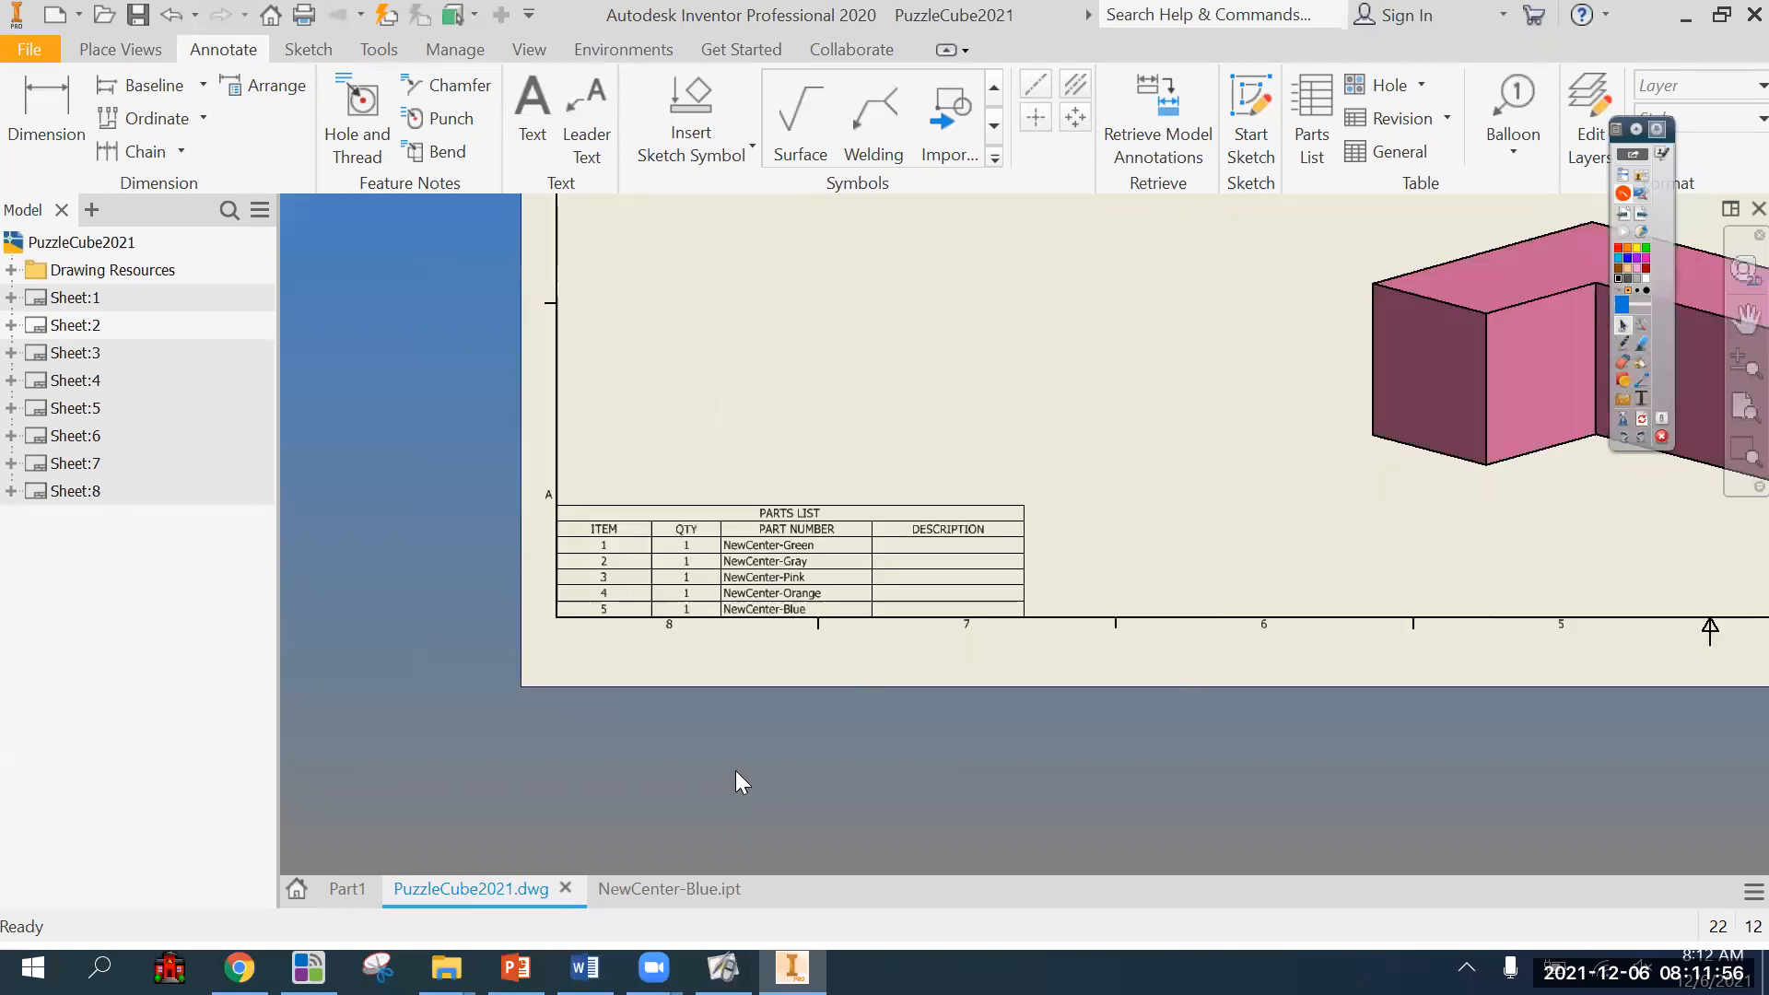
pyautogui.scroll(-3, 735, 770)
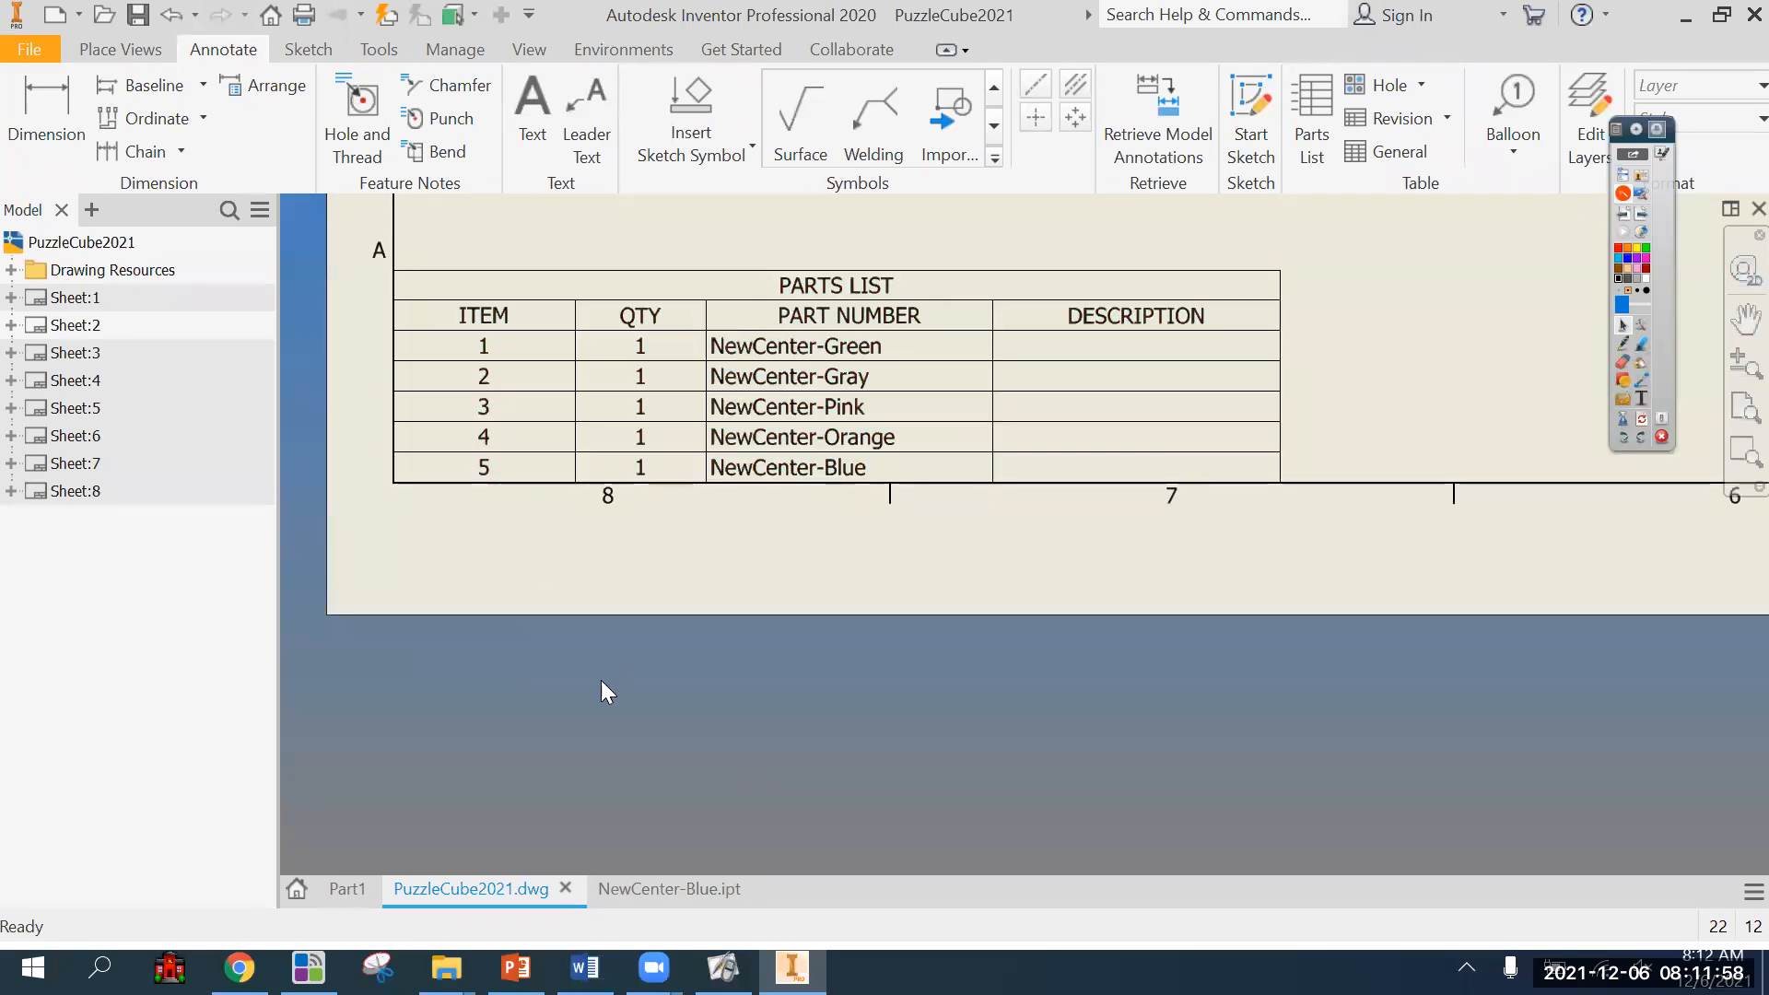
pyautogui.scroll(2, 601, 680)
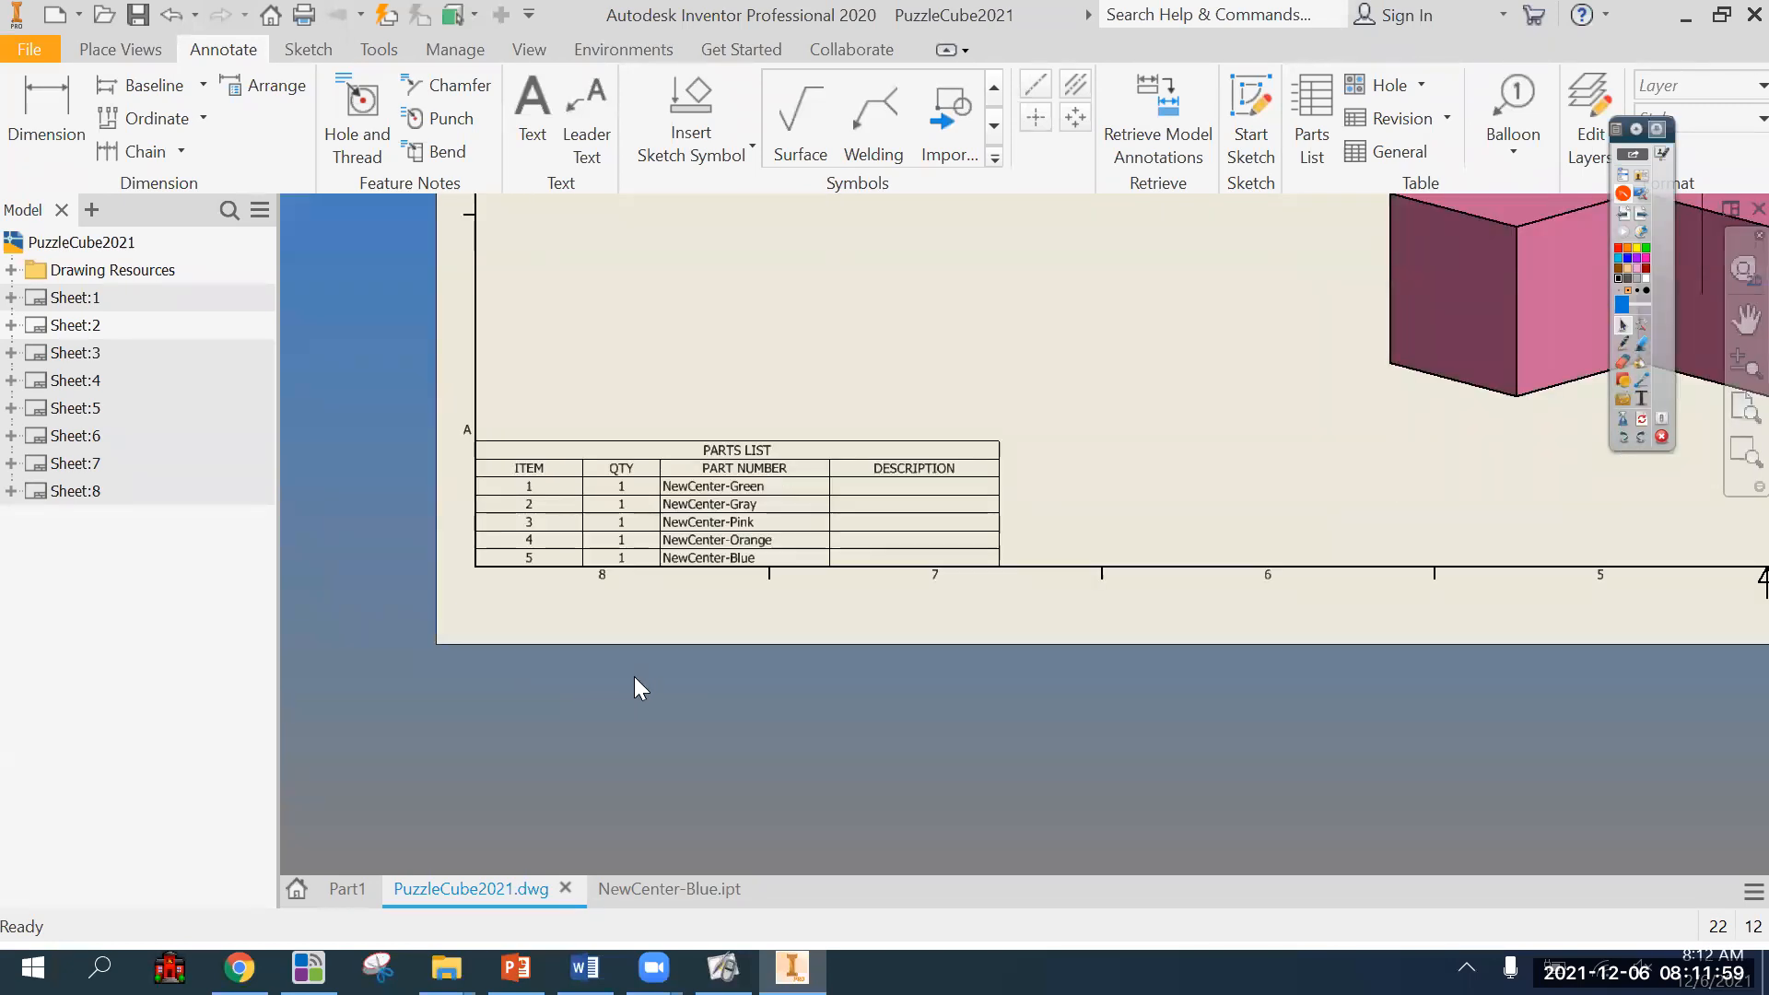
pyautogui.rightClick(876, 521)
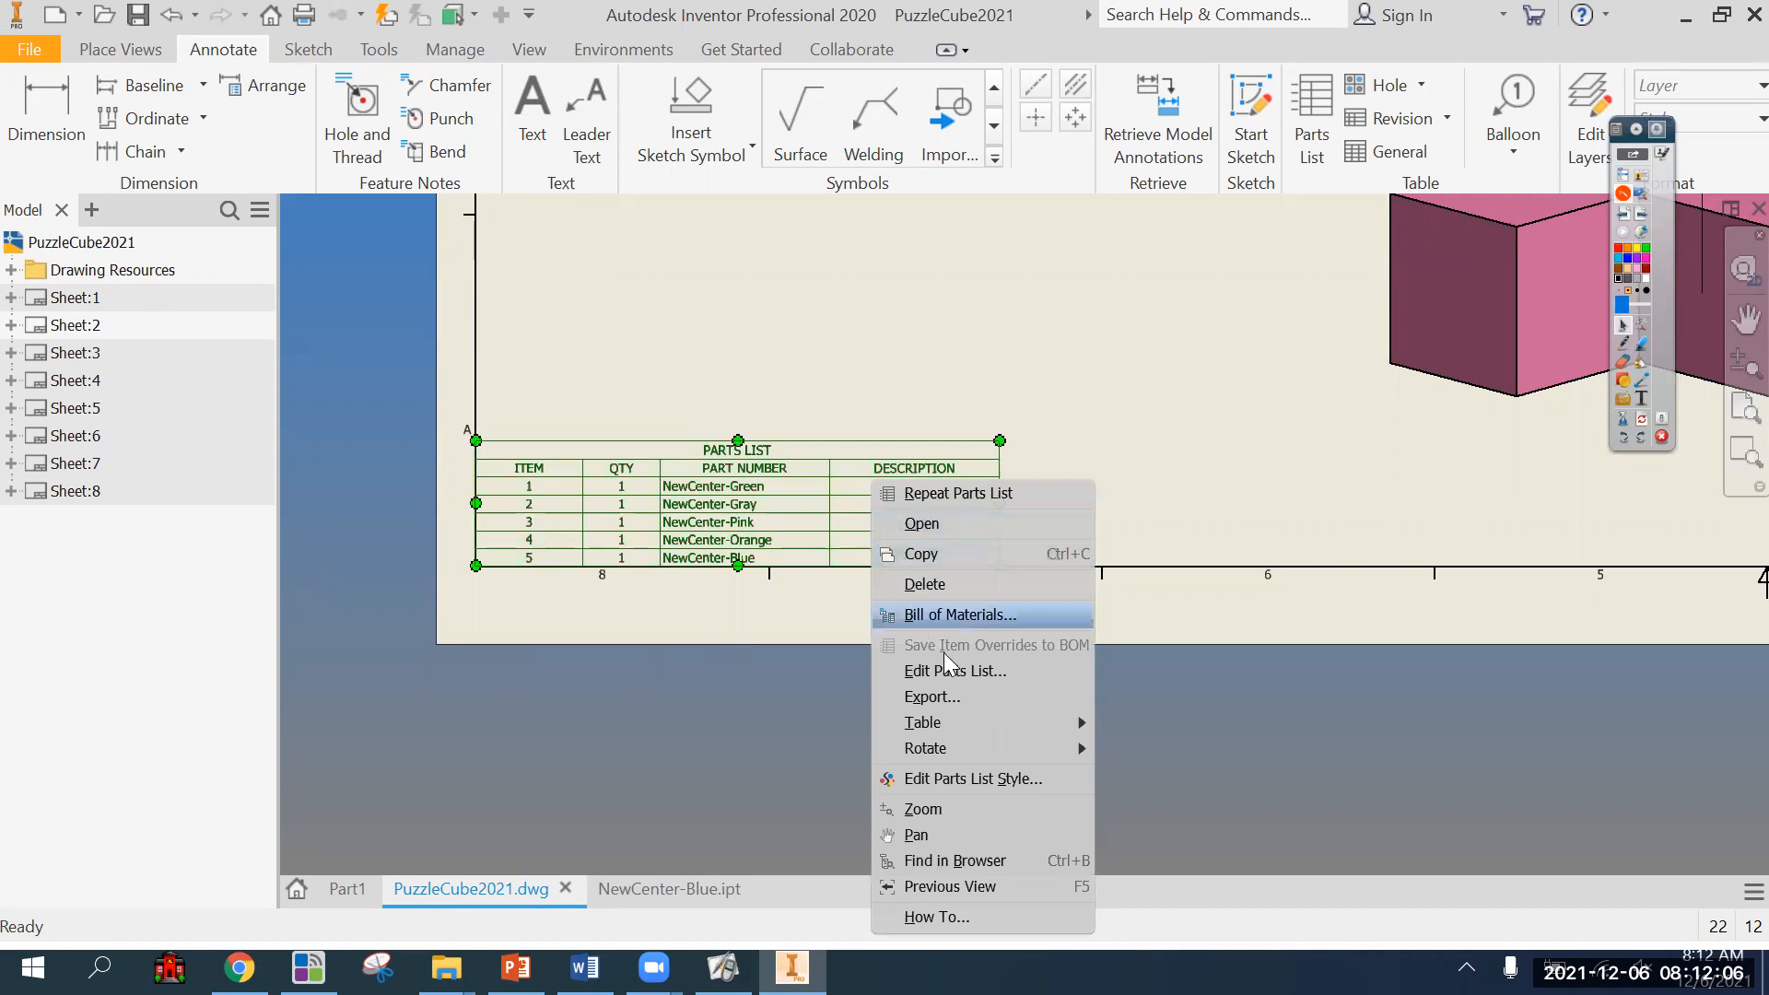
pyautogui.click(957, 673)
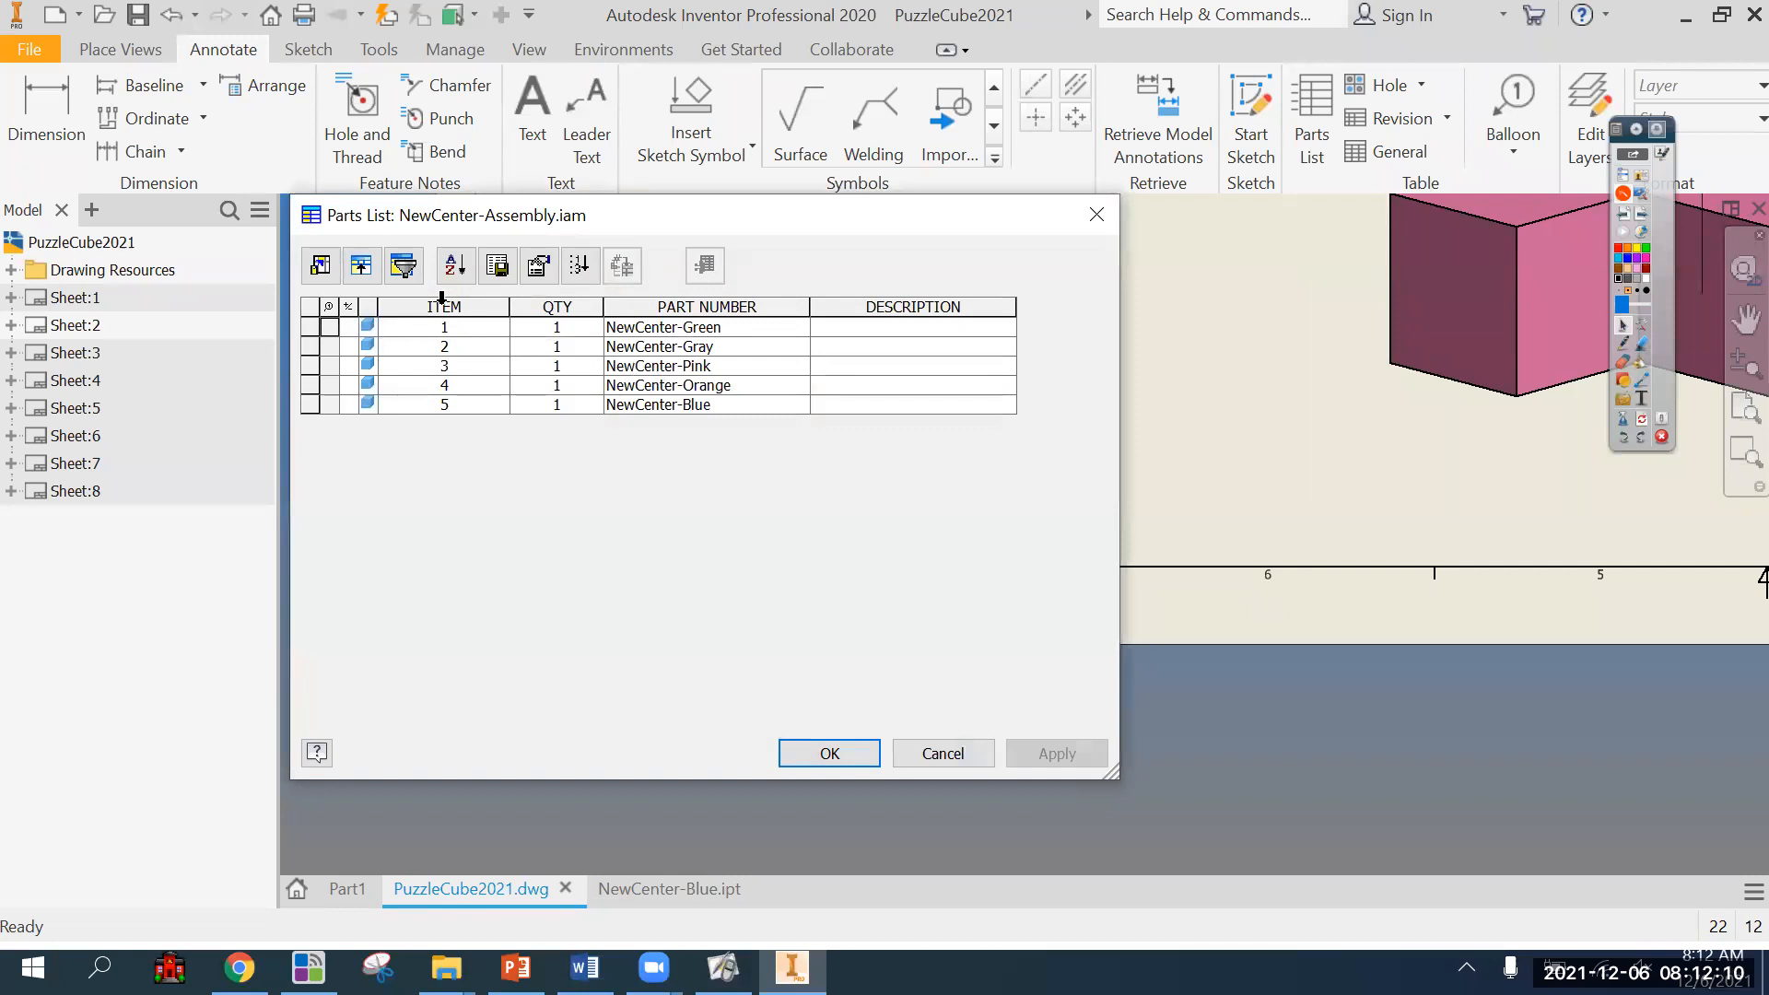
pyautogui.click(942, 753)
# Remove the DESCRIPTION column from the Parts List (ANSI) style's default columns, then save and close the style editor.
pyautogui.rightClick(919, 544)
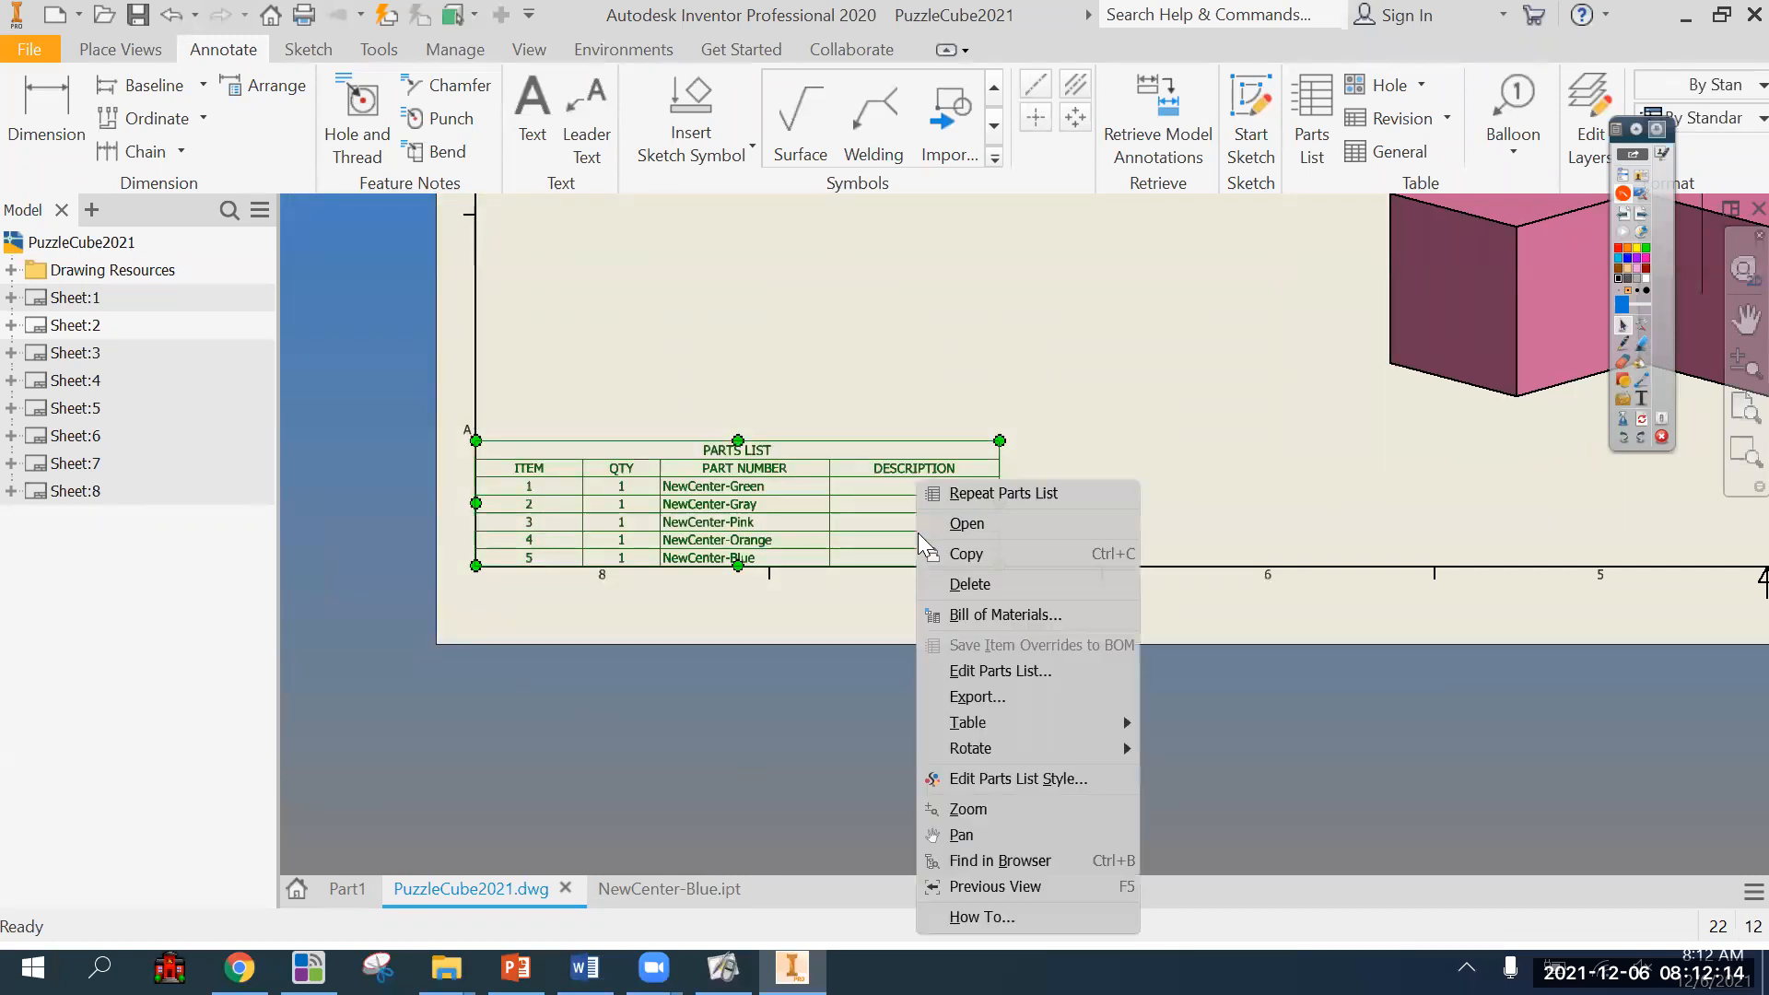
pyautogui.click(1002, 782)
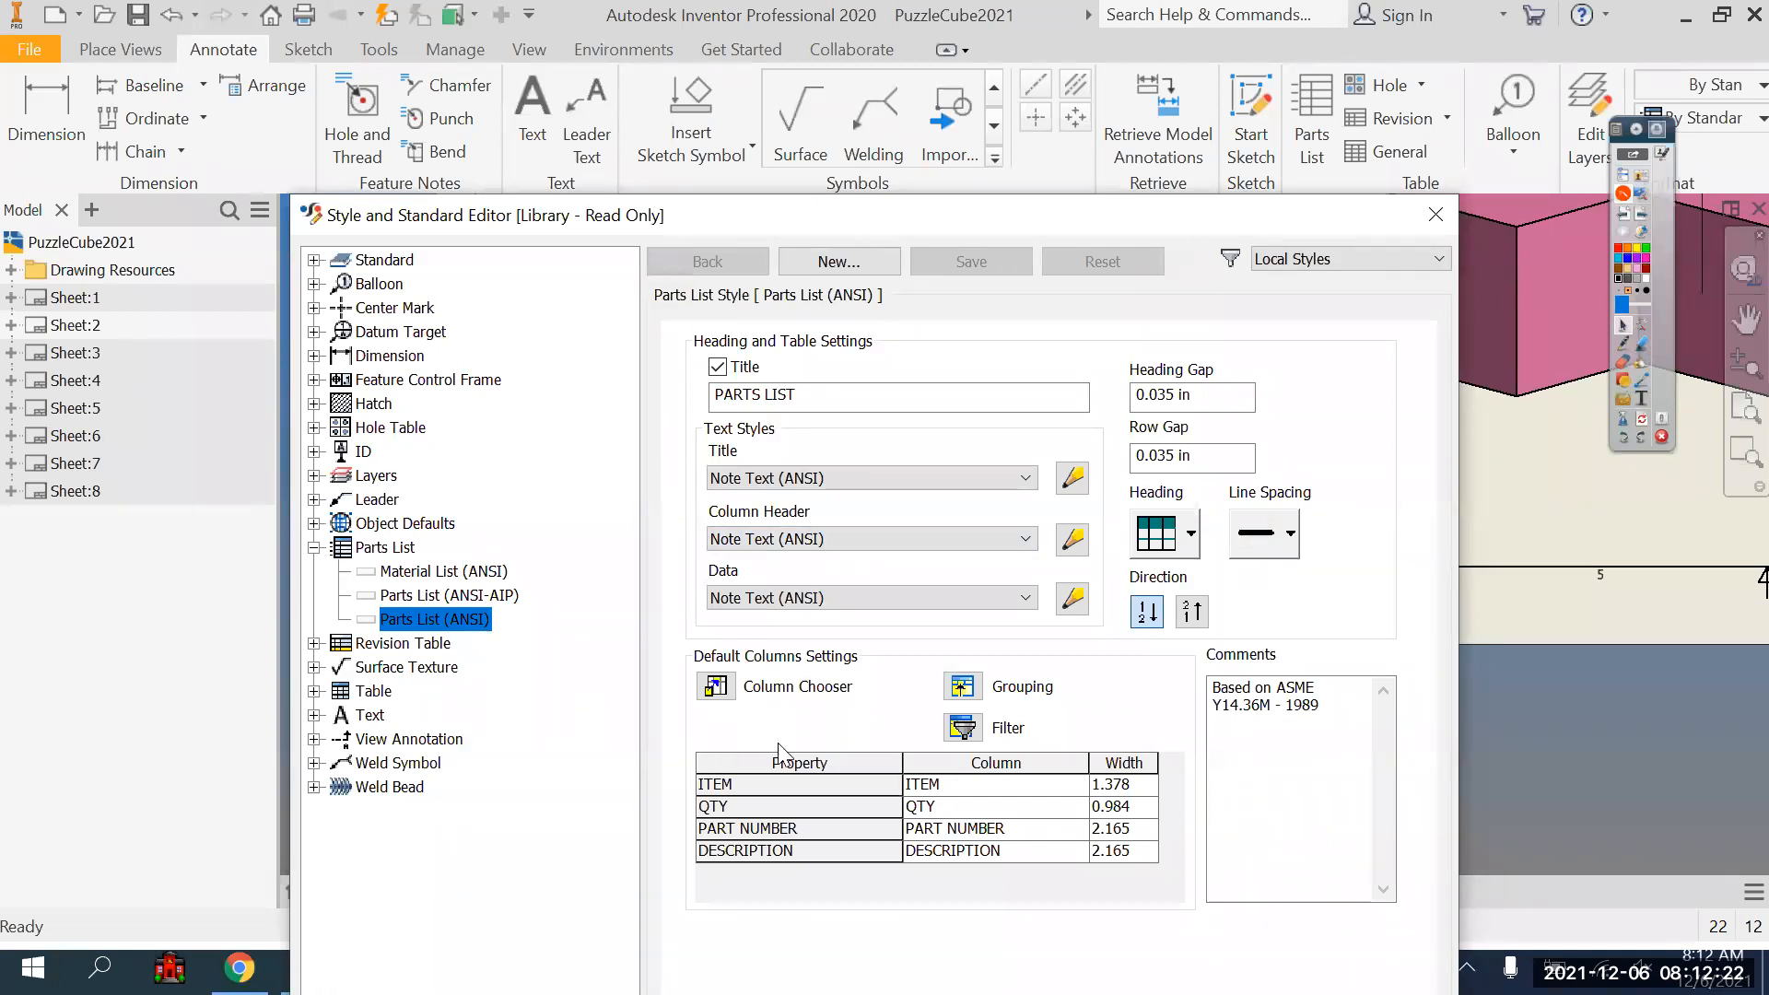
pyautogui.click(716, 687)
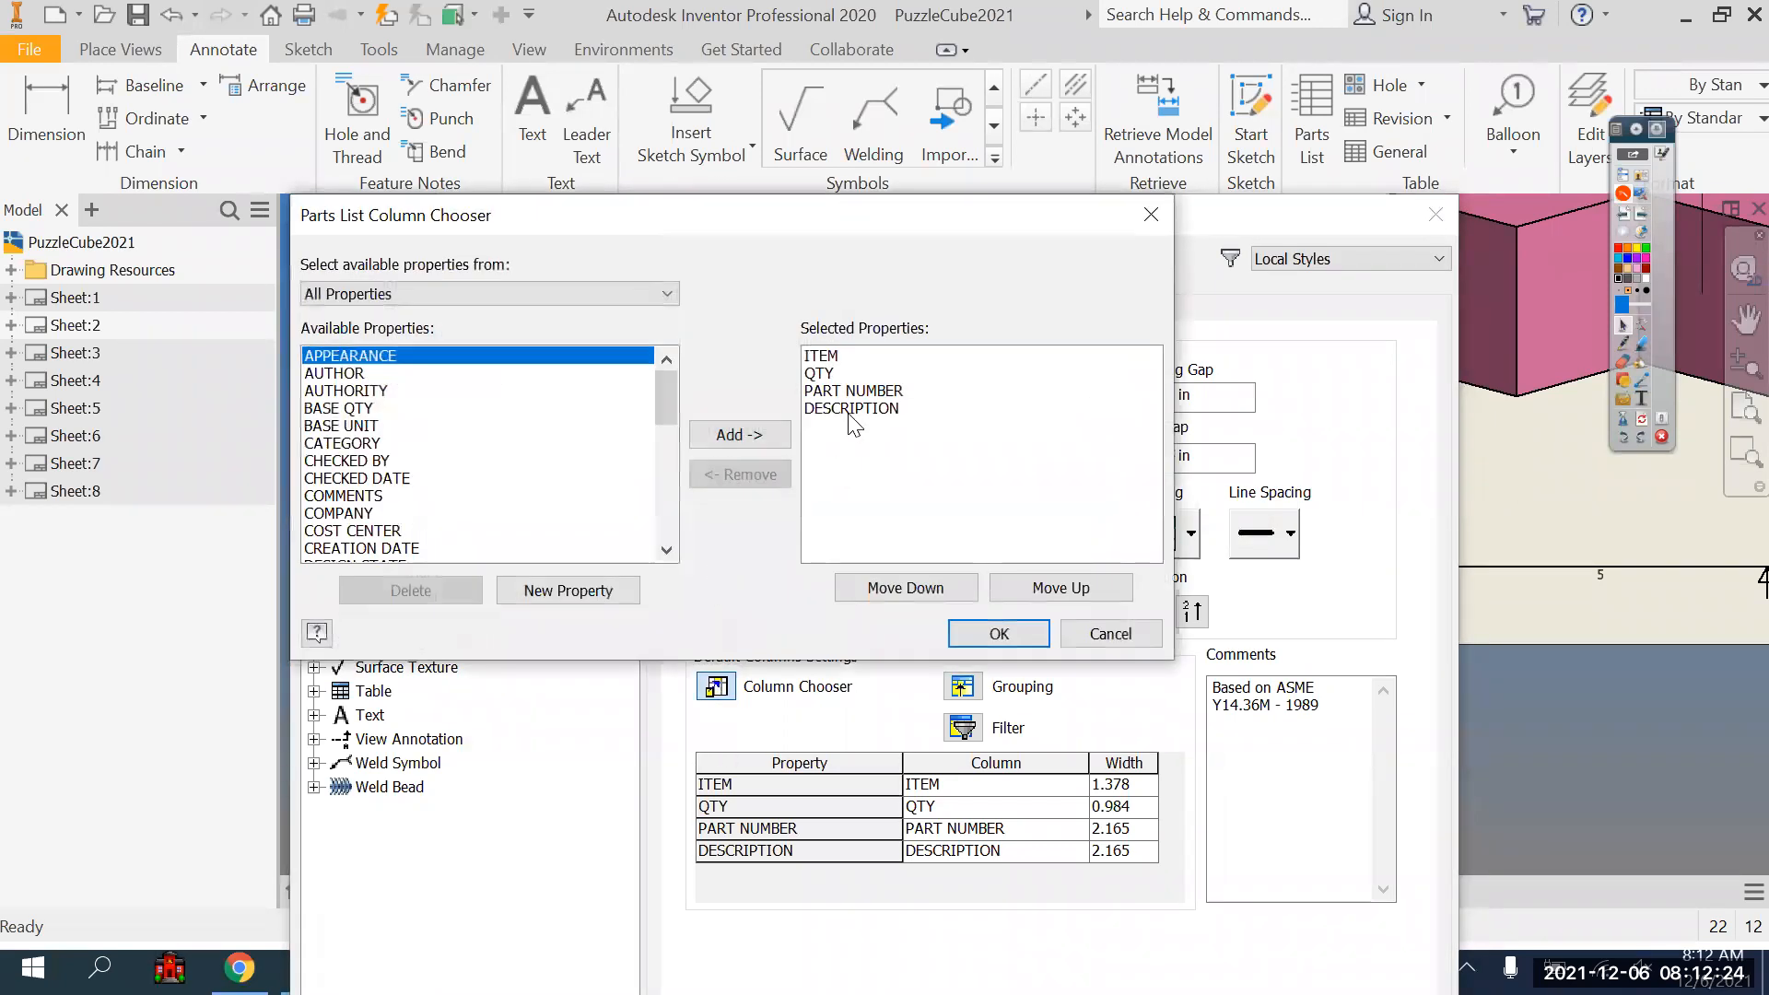
pyautogui.click(849, 412)
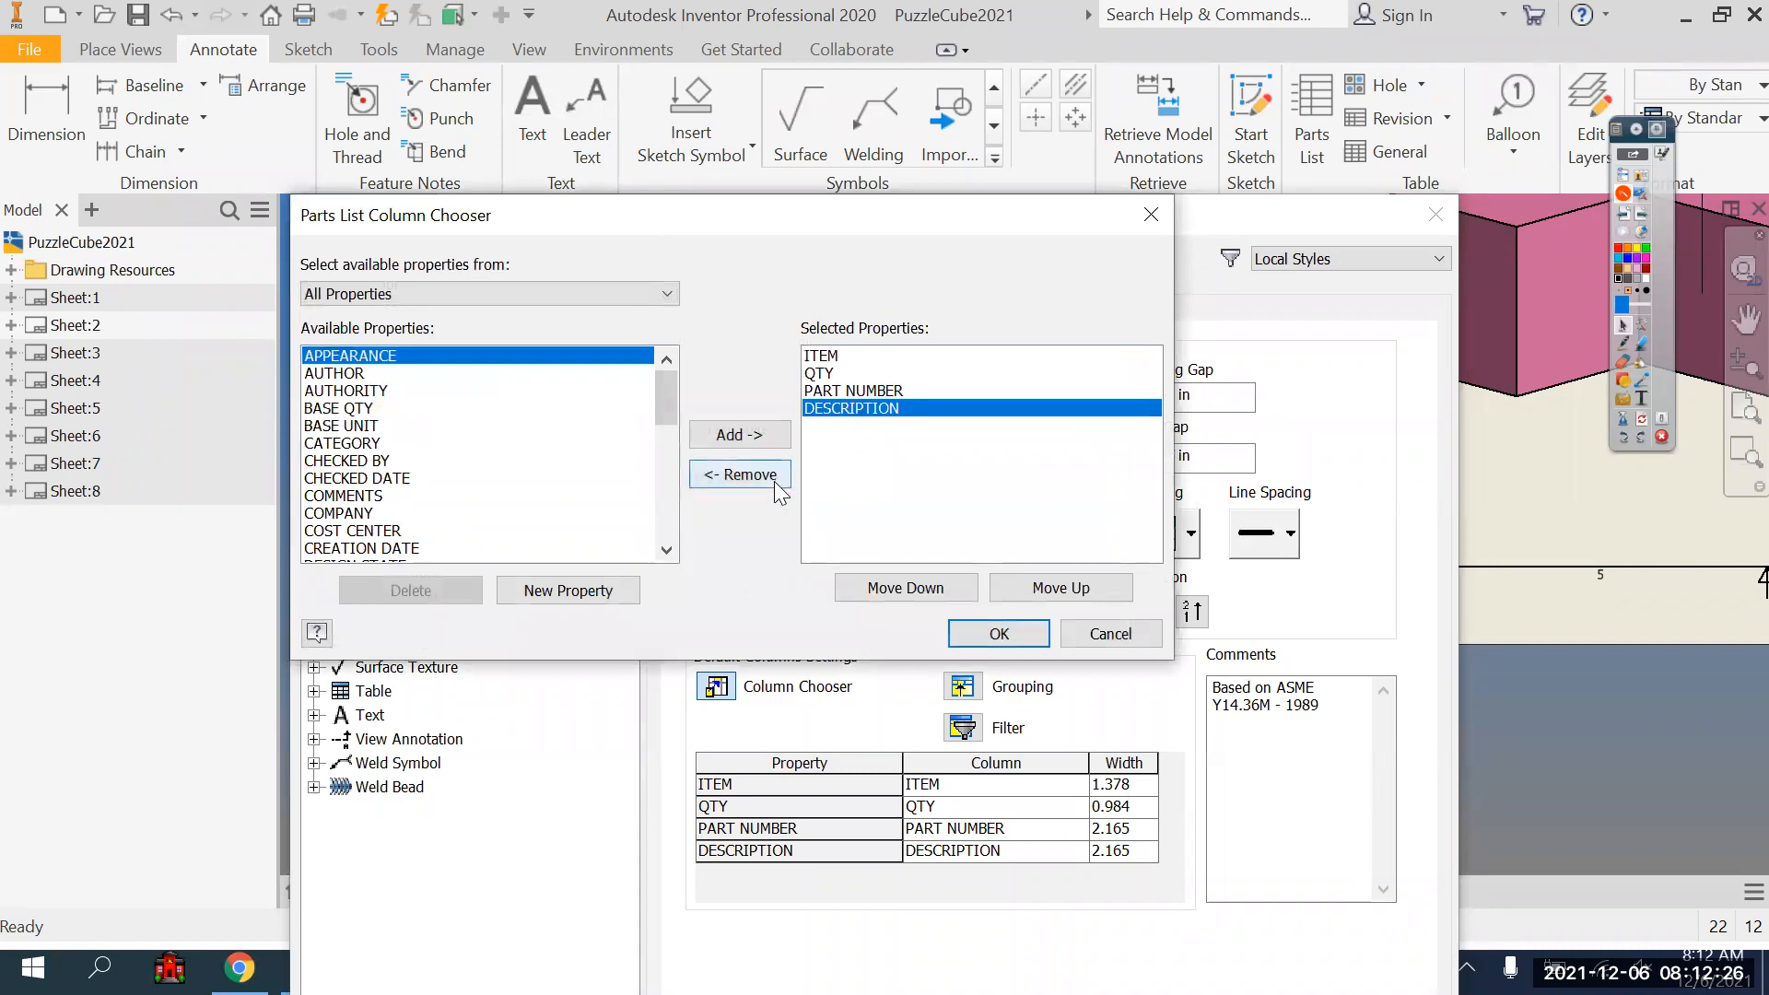
pyautogui.click(779, 482)
pyautogui.click(997, 634)
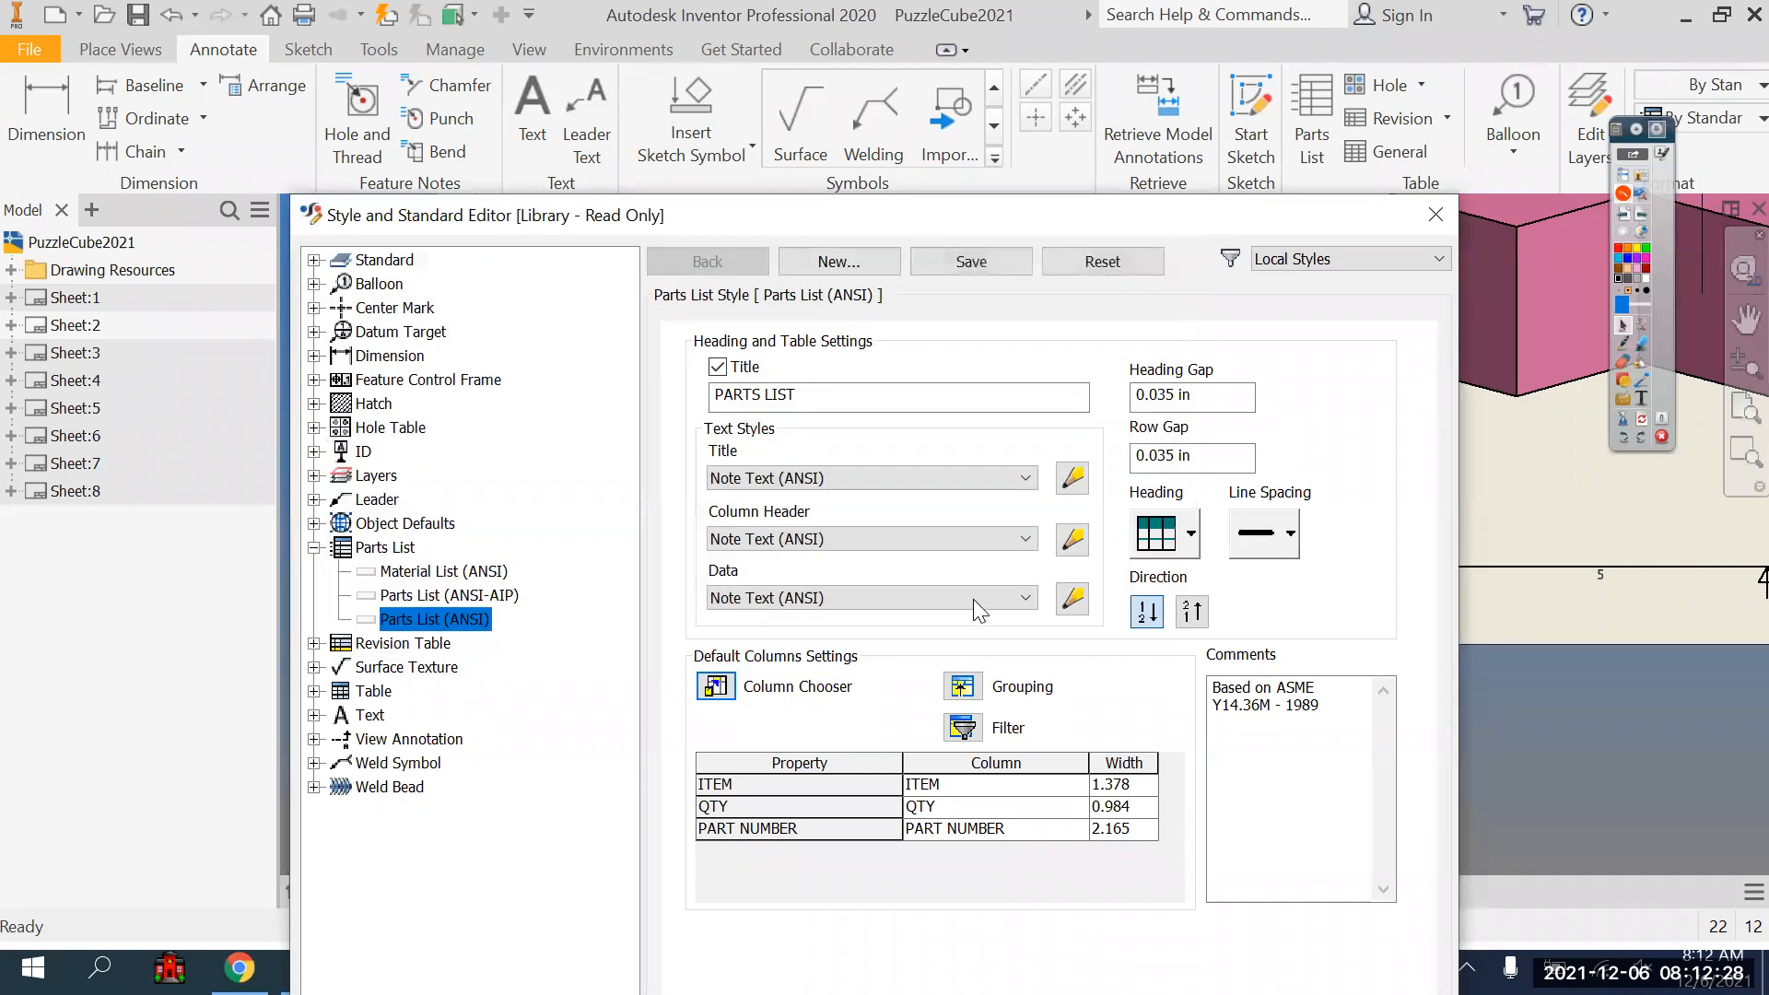
pyautogui.moveTo(1142, 216); pyautogui.dragTo(1145, 64)
pyautogui.click(1270, 899)
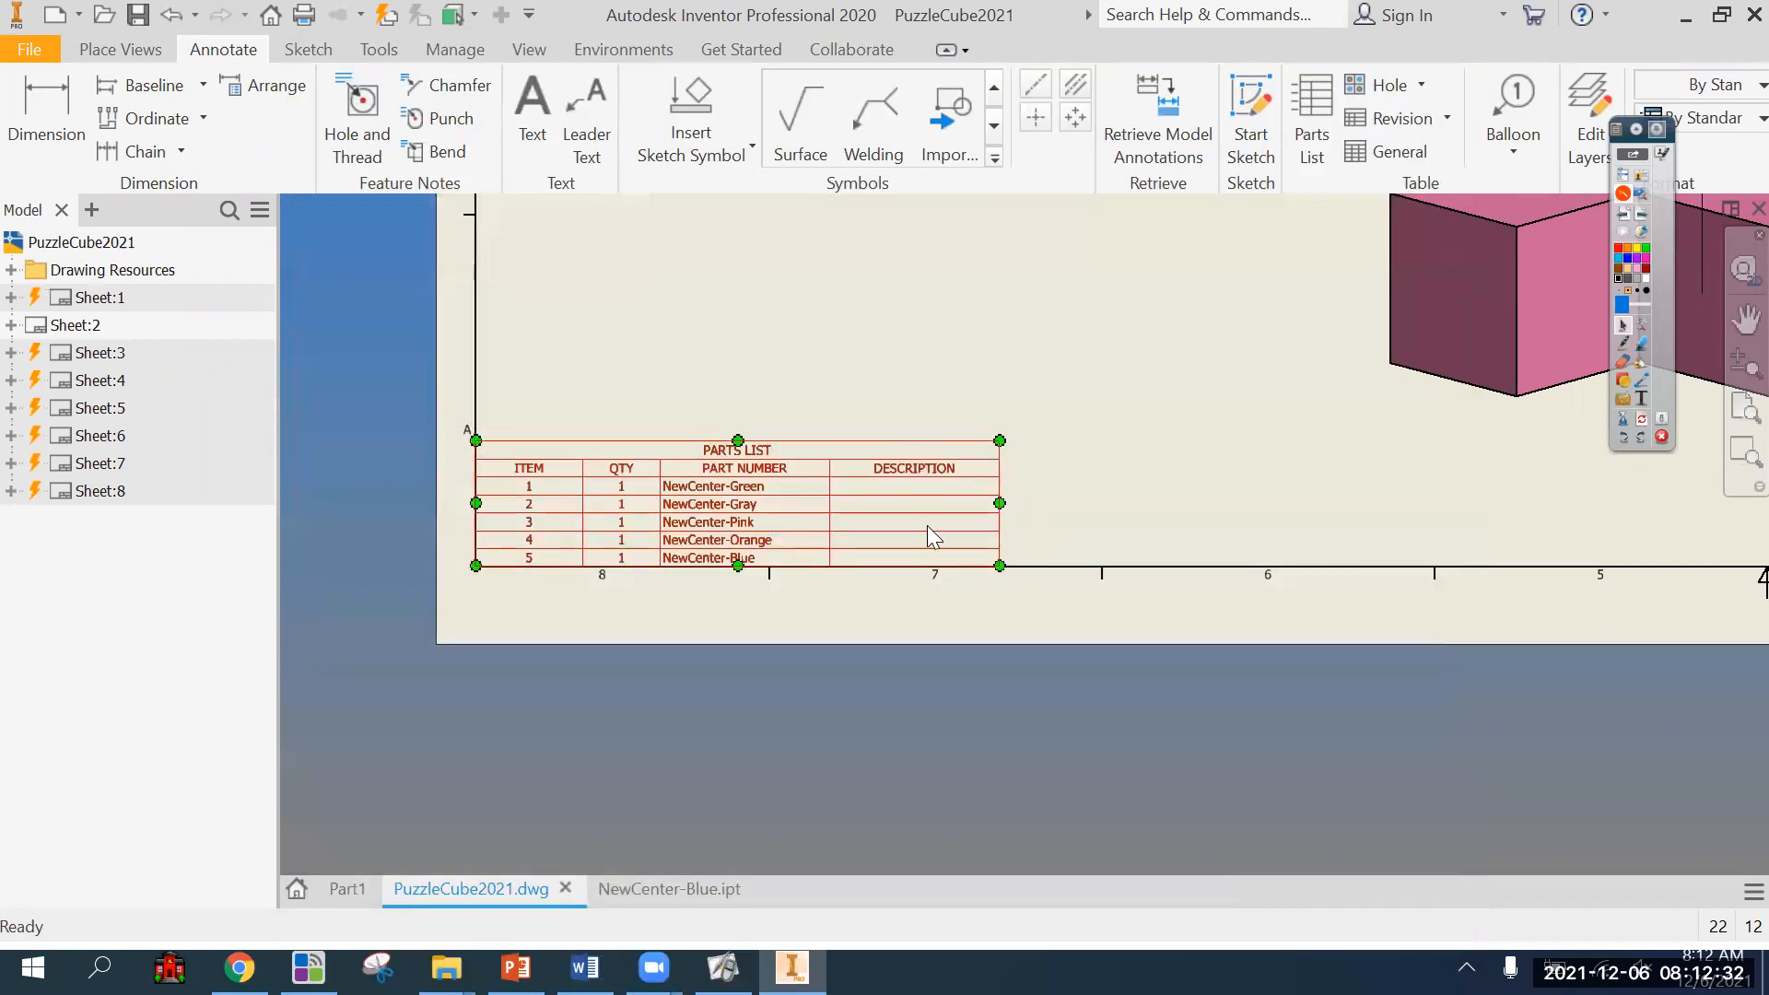
# Delete the old parts list and insert a new one from the exploded view in the sheet border's lower-left corner.
pyautogui.press('Delete')
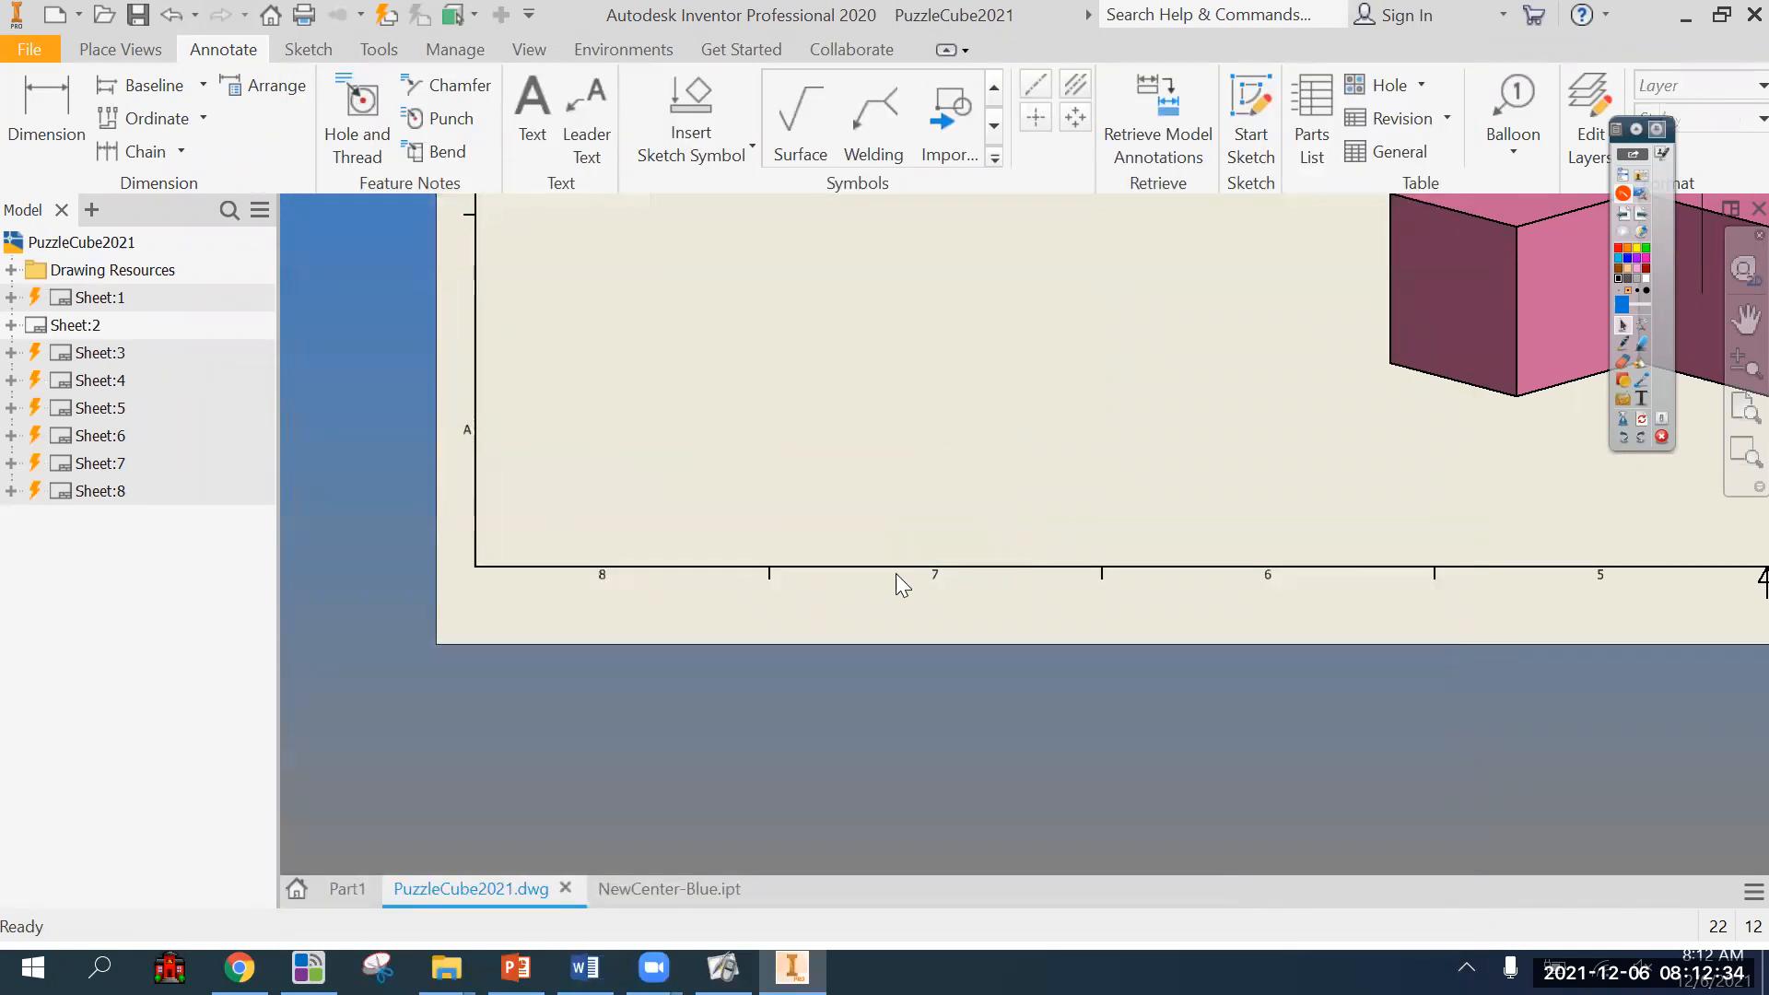
pyautogui.click(1308, 129)
pyautogui.scroll(2, 1125, 449)
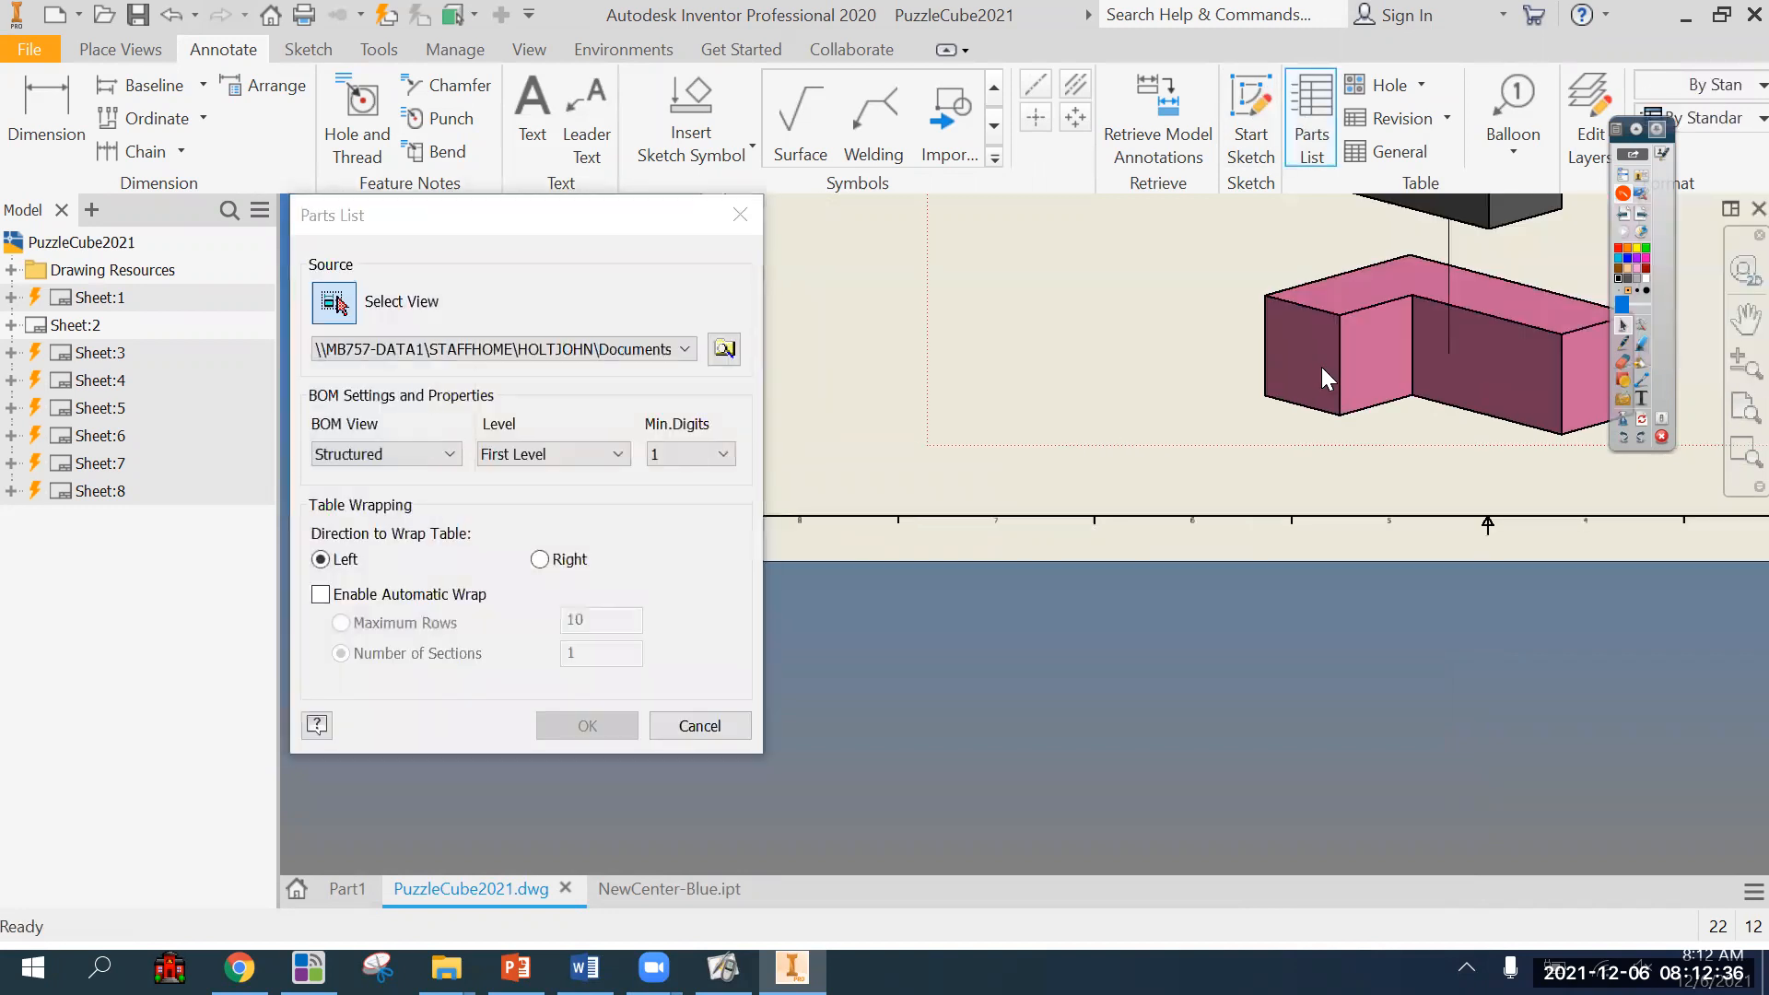
pyautogui.click(588, 725)
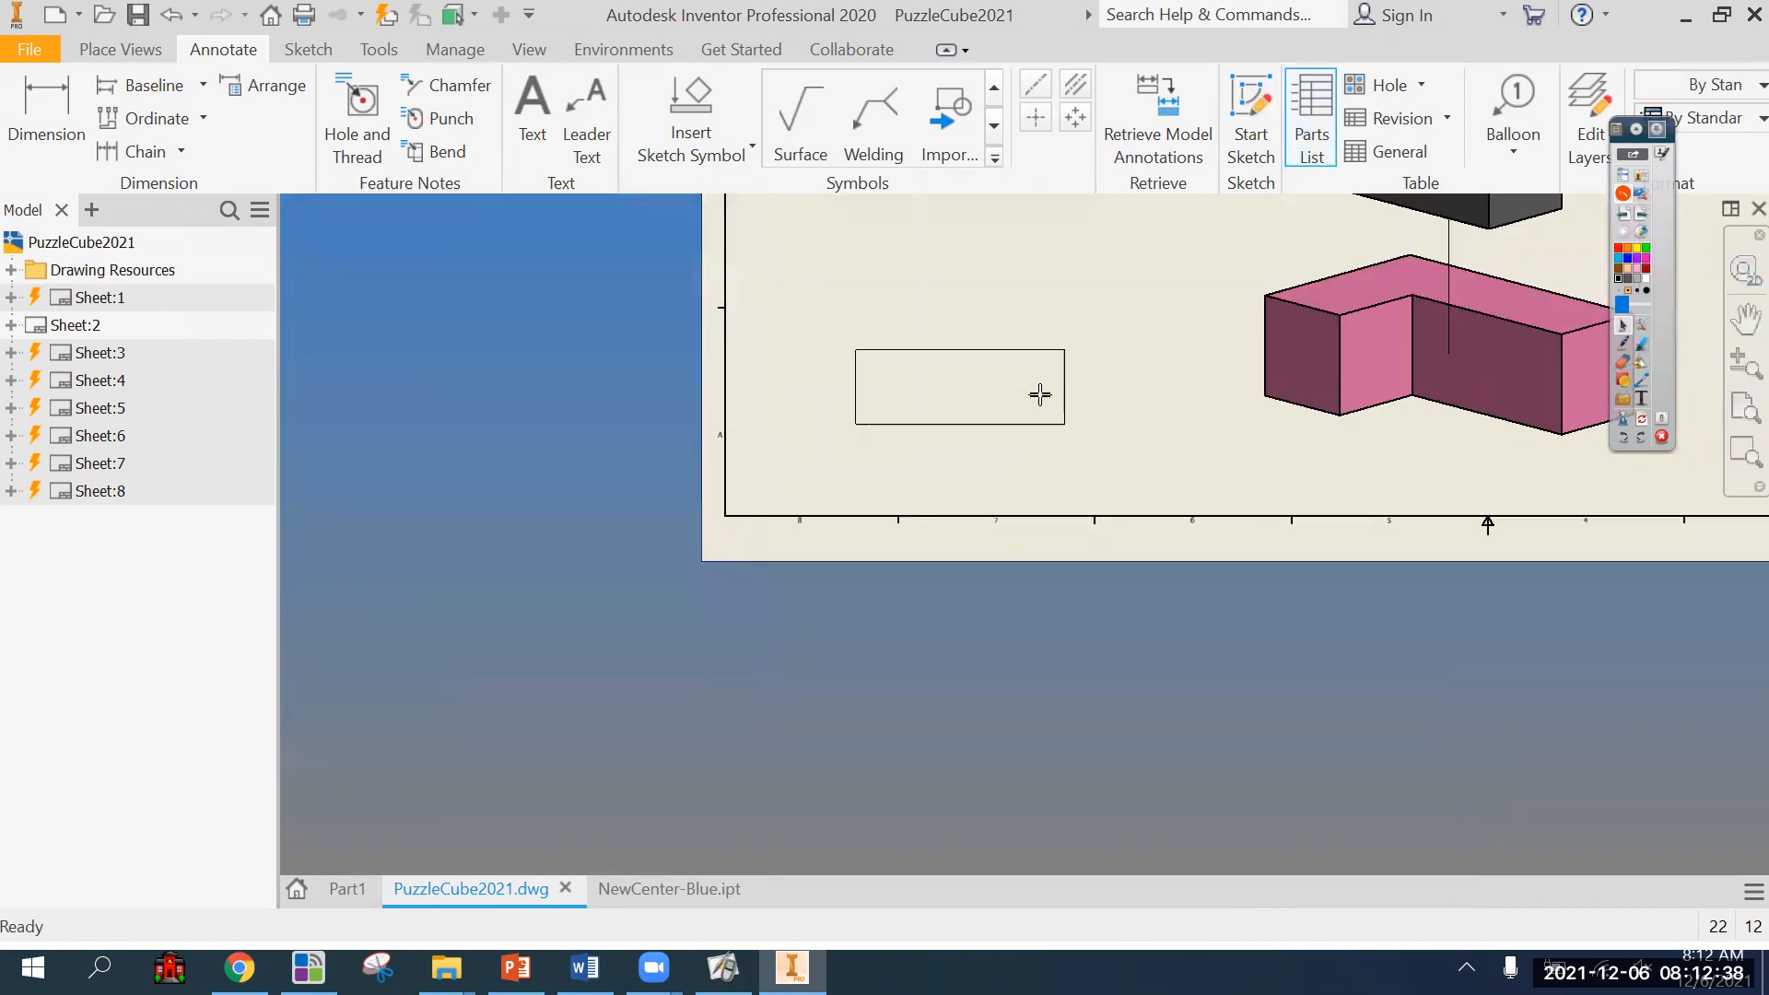
pyautogui.click(933, 444)
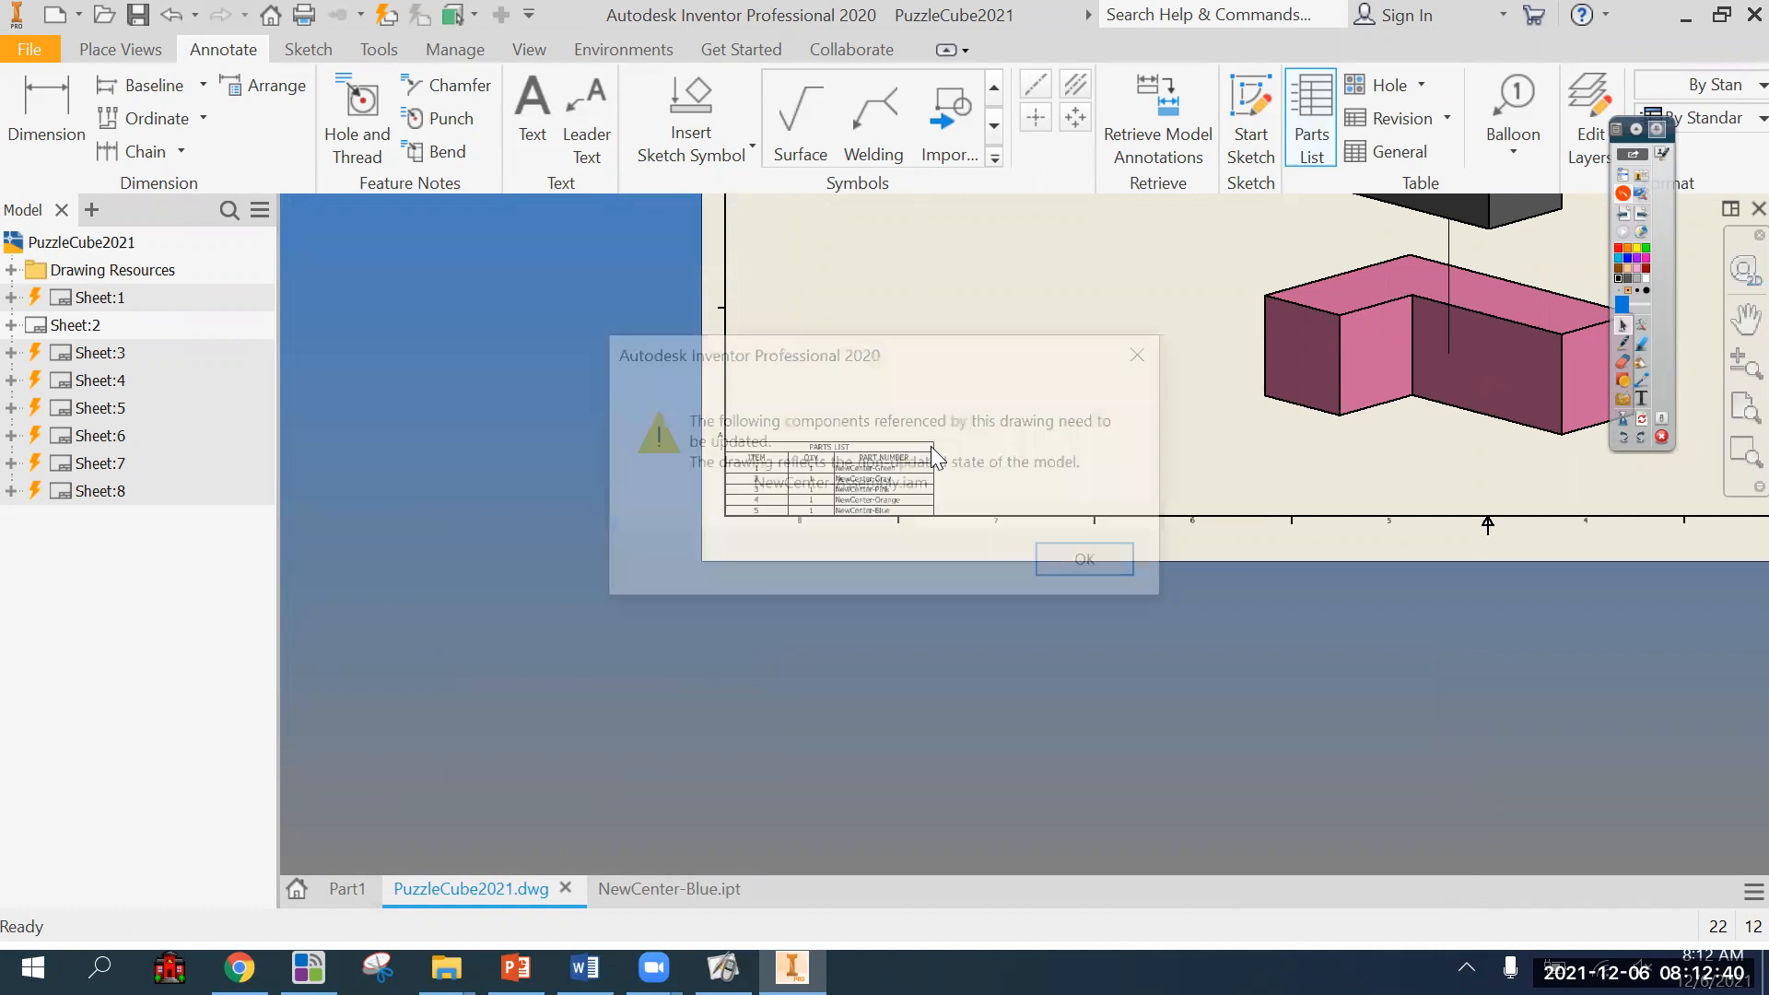
pyautogui.click(1074, 562)
# Examine the new parts list against the exploded parts and the overall layout of Sheet:2.
pyautogui.scroll(-3, 881, 387)
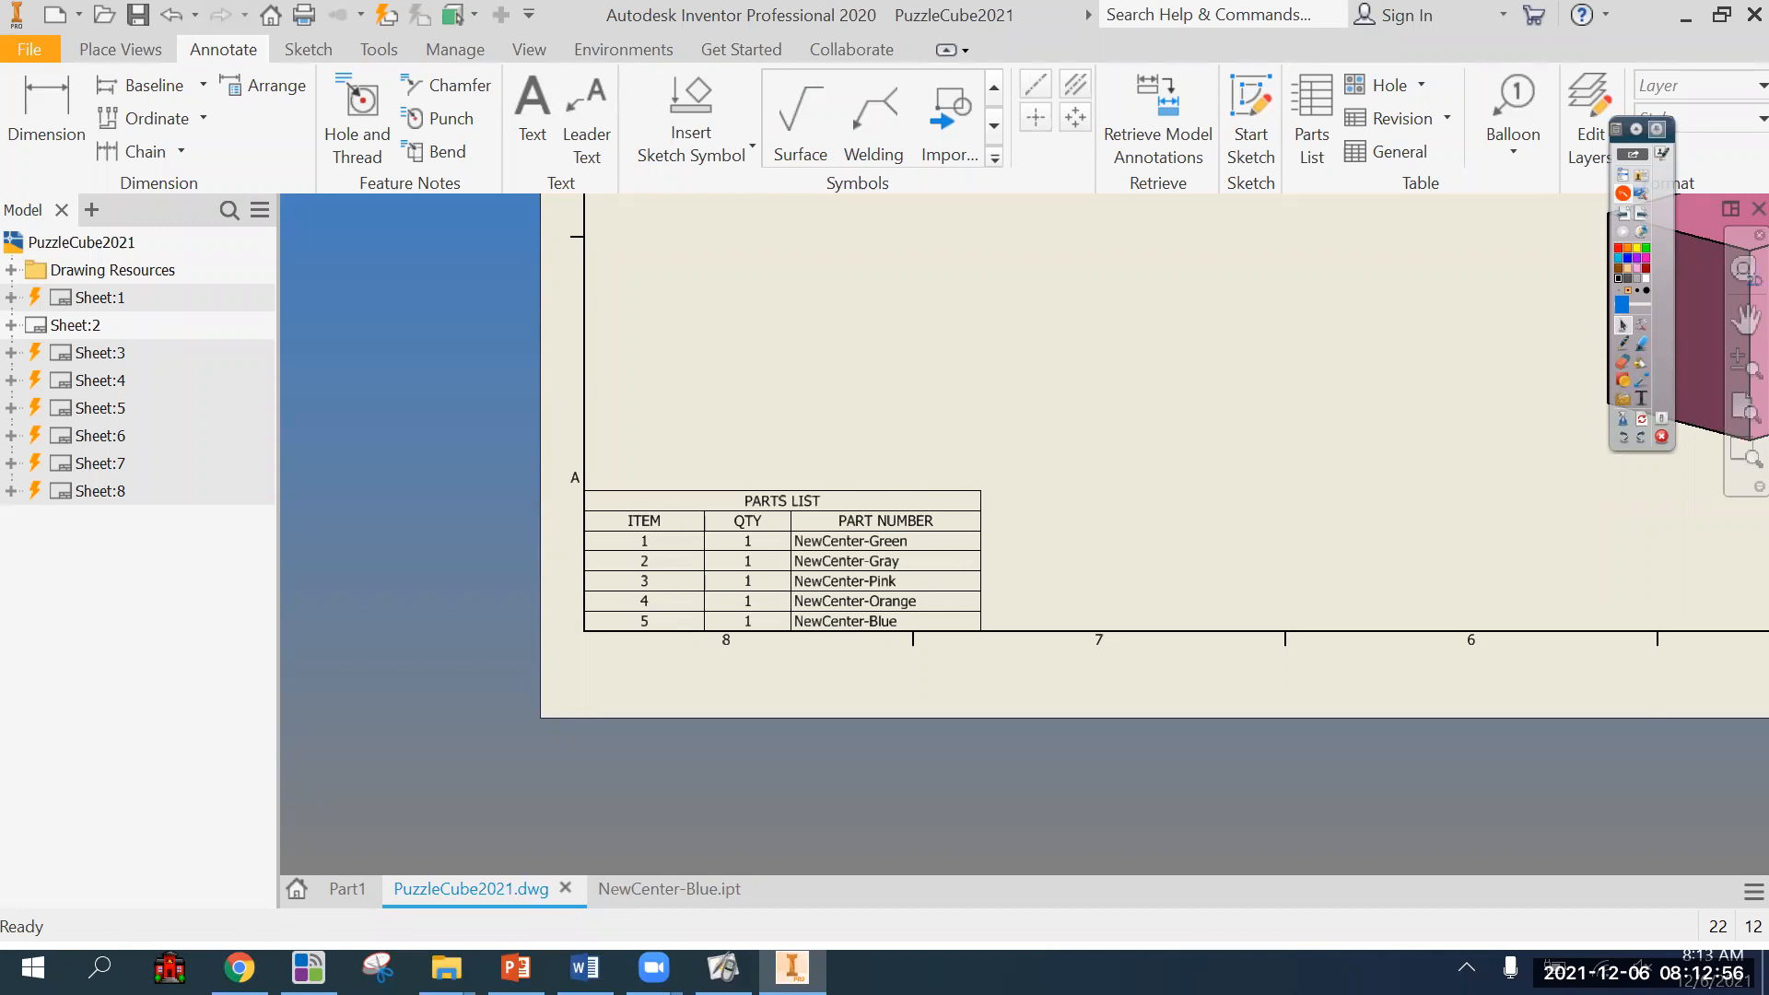
pyautogui.scroll(-3, 1042, 482)
pyautogui.scroll(5, 866, 682)
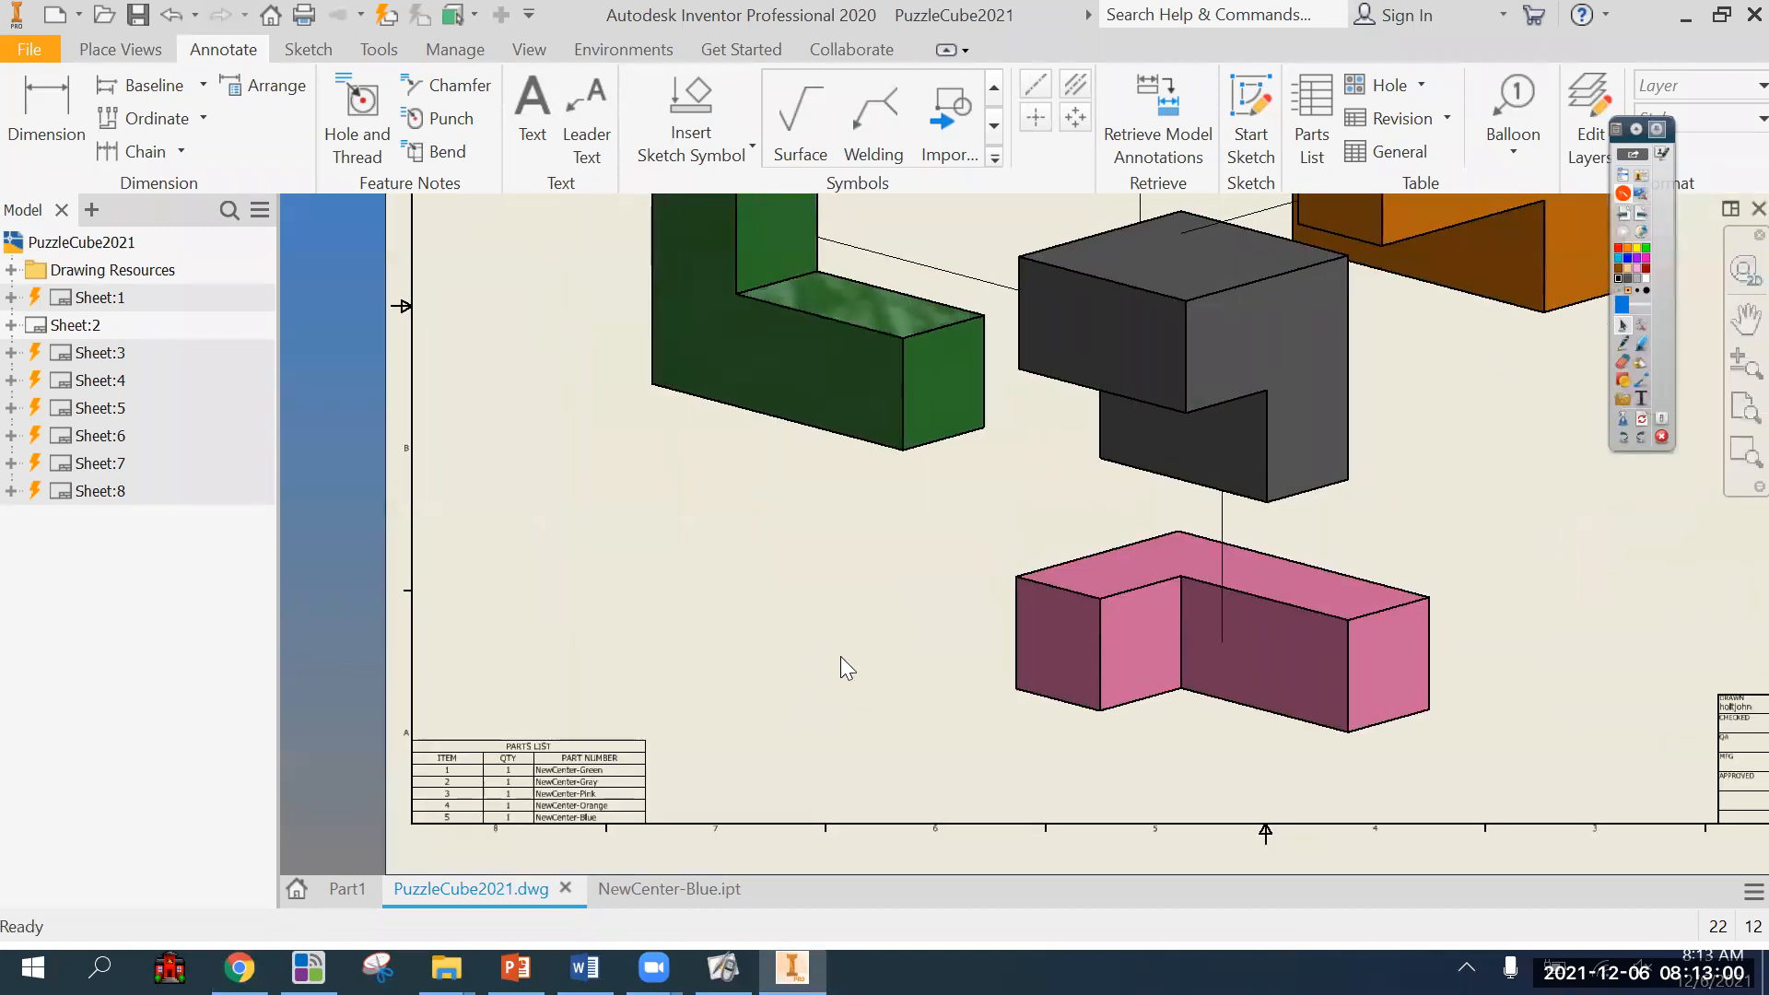
pyautogui.scroll(-3, 811, 650)
pyautogui.scroll(5, 700, 728)
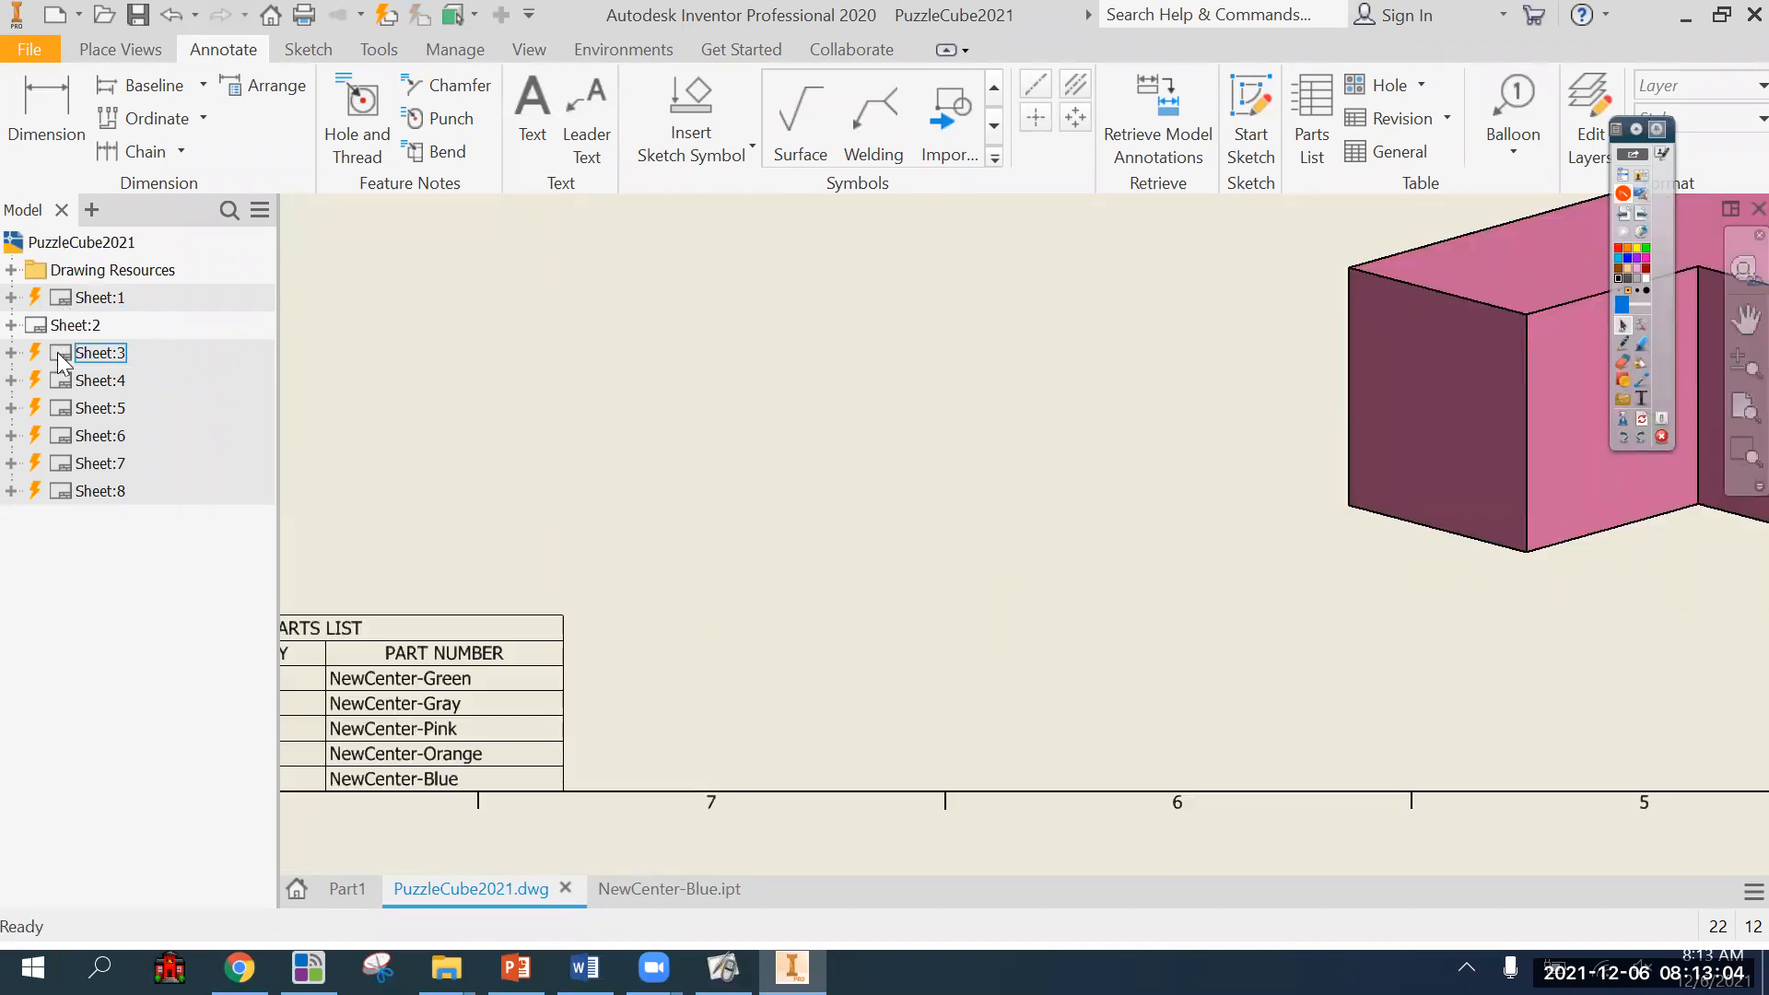
pyautogui.moveTo(533, 482)
pyautogui.mouseDown(button='middle')
pyautogui.moveTo(901, 422)
pyautogui.moveTo(594, 572)
pyautogui.moveTo(554, 613)
pyautogui.mouseUp(button='middle')
pyautogui.scroll(-3, 556, 611)
pyautogui.moveTo(669, 557); pyautogui.dragTo(606, 605, button='middle')
pyautogui.scroll(-3, 619, 599)
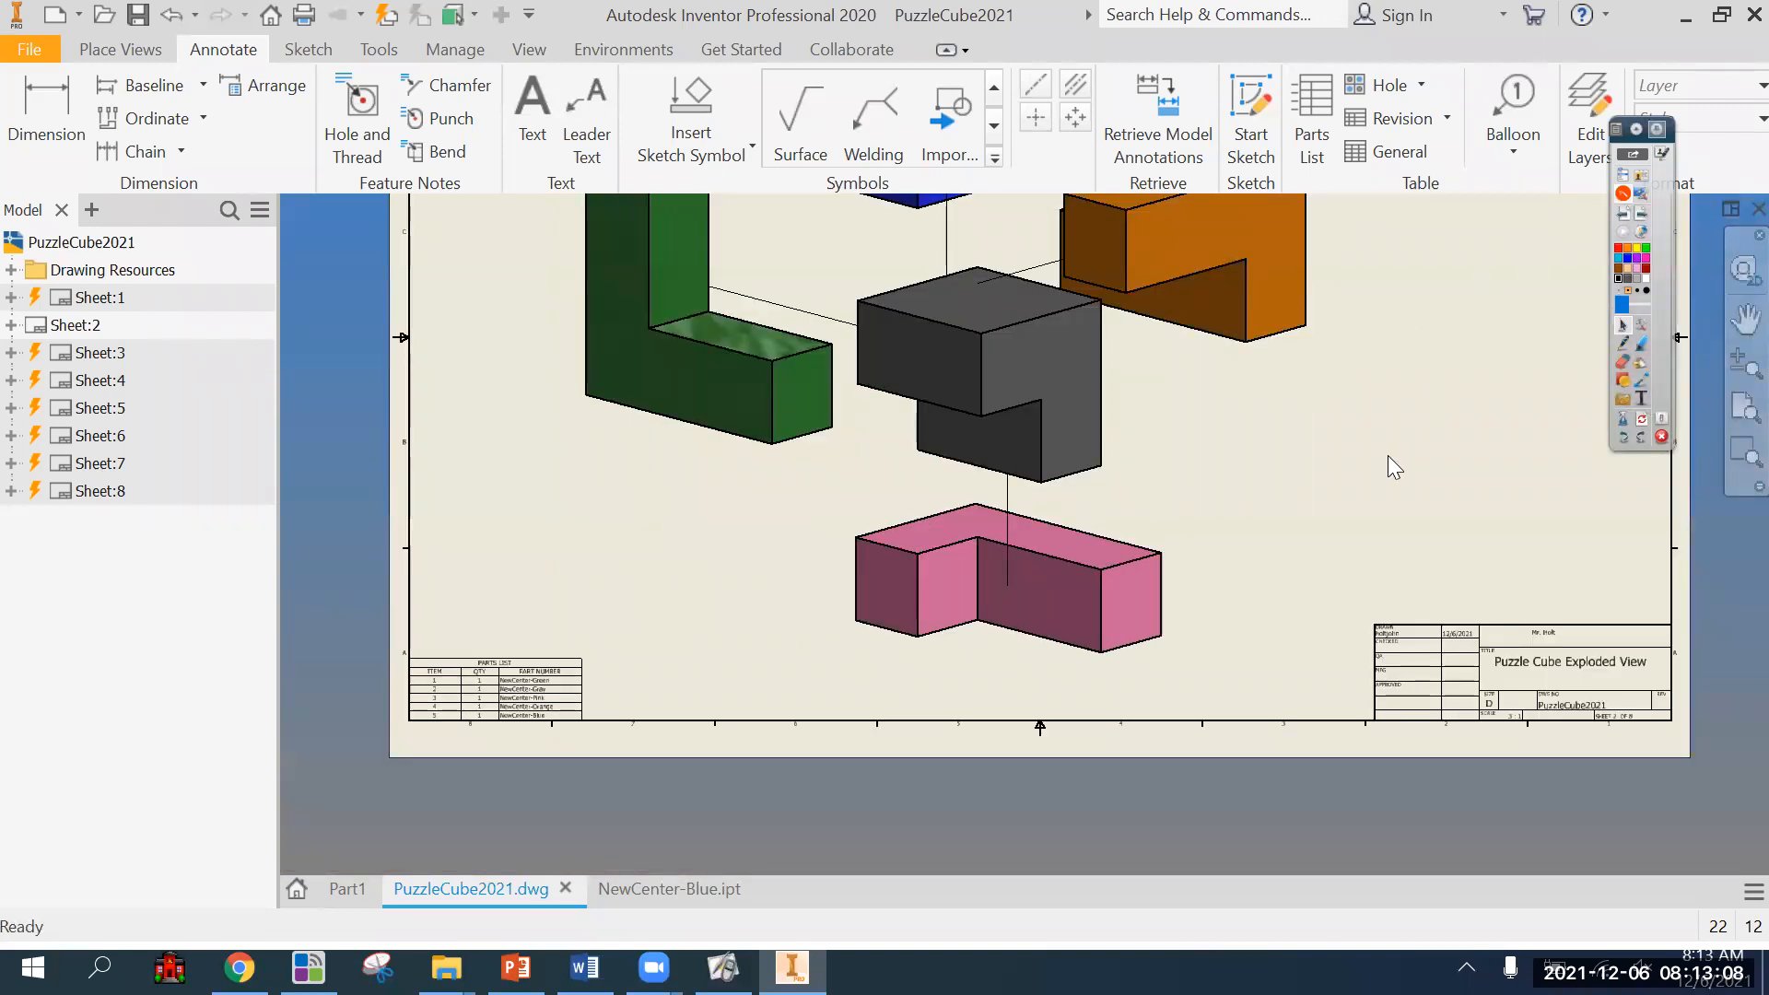
pyautogui.scroll(-3, 1388, 455)
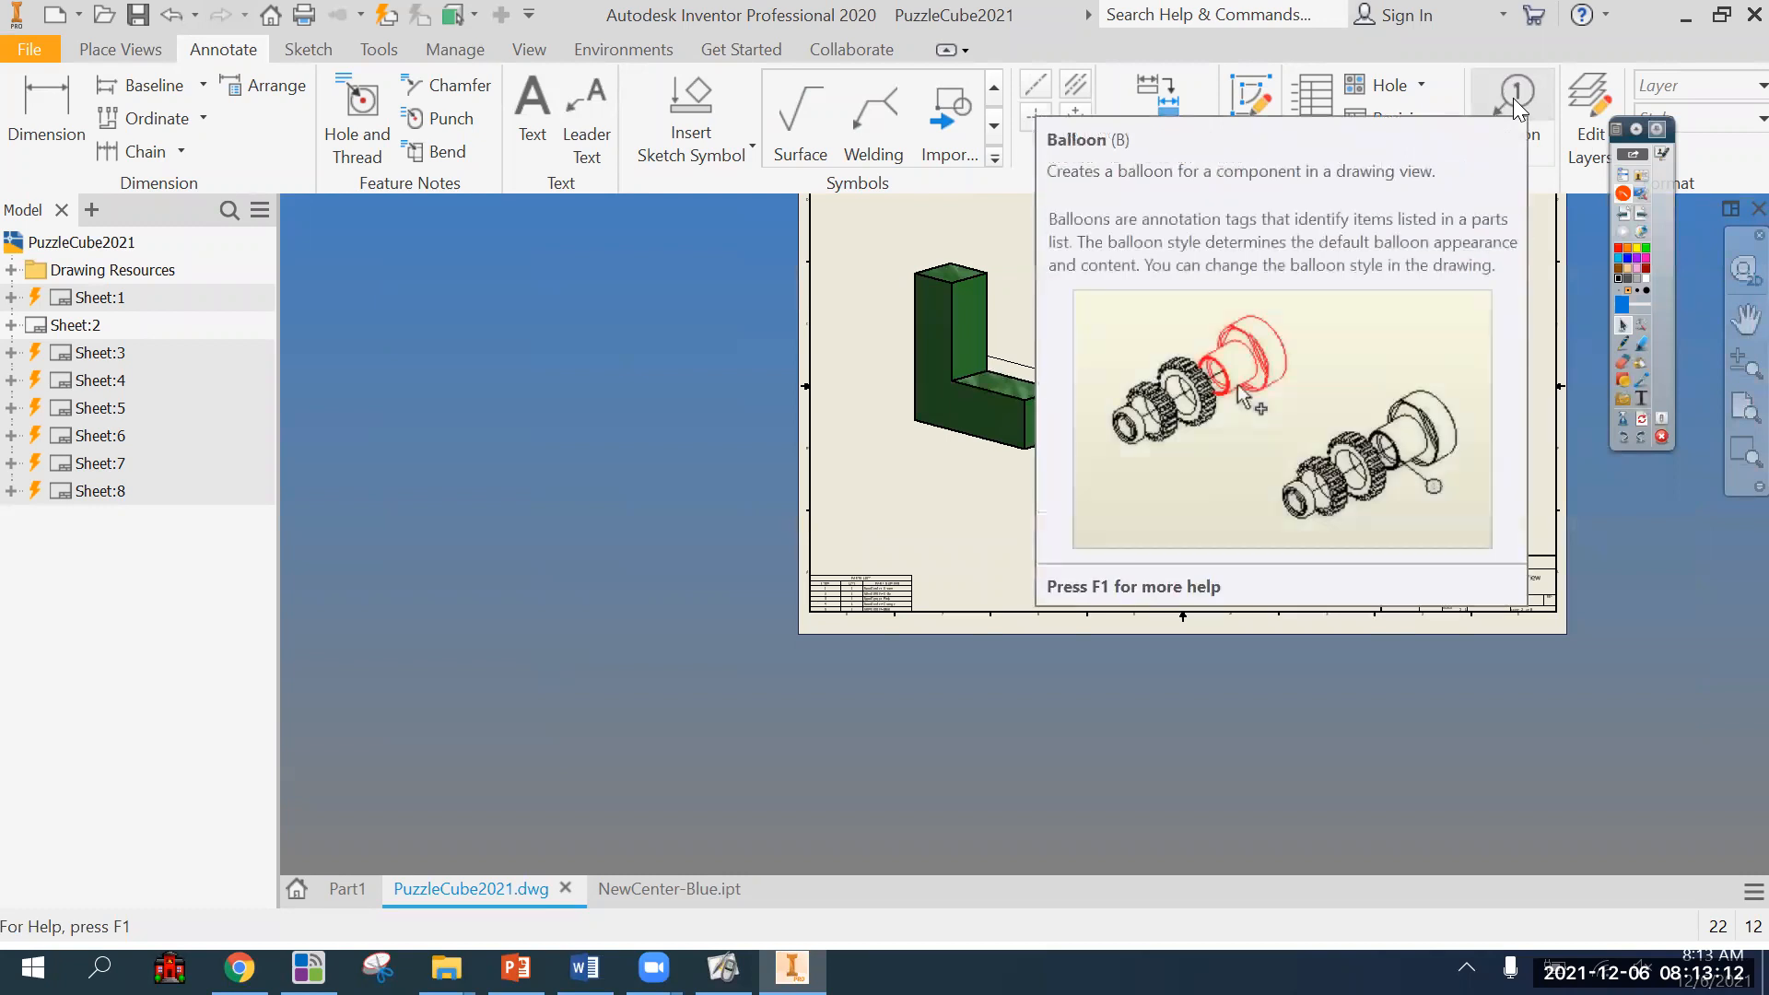
# Attach a balloon to the outer vertical edge of the orange part and place it to the part's lower right.
pyautogui.scroll(5, 813, 643)
pyautogui.click(782, 395)
pyautogui.scroll(-4, 756, 516)
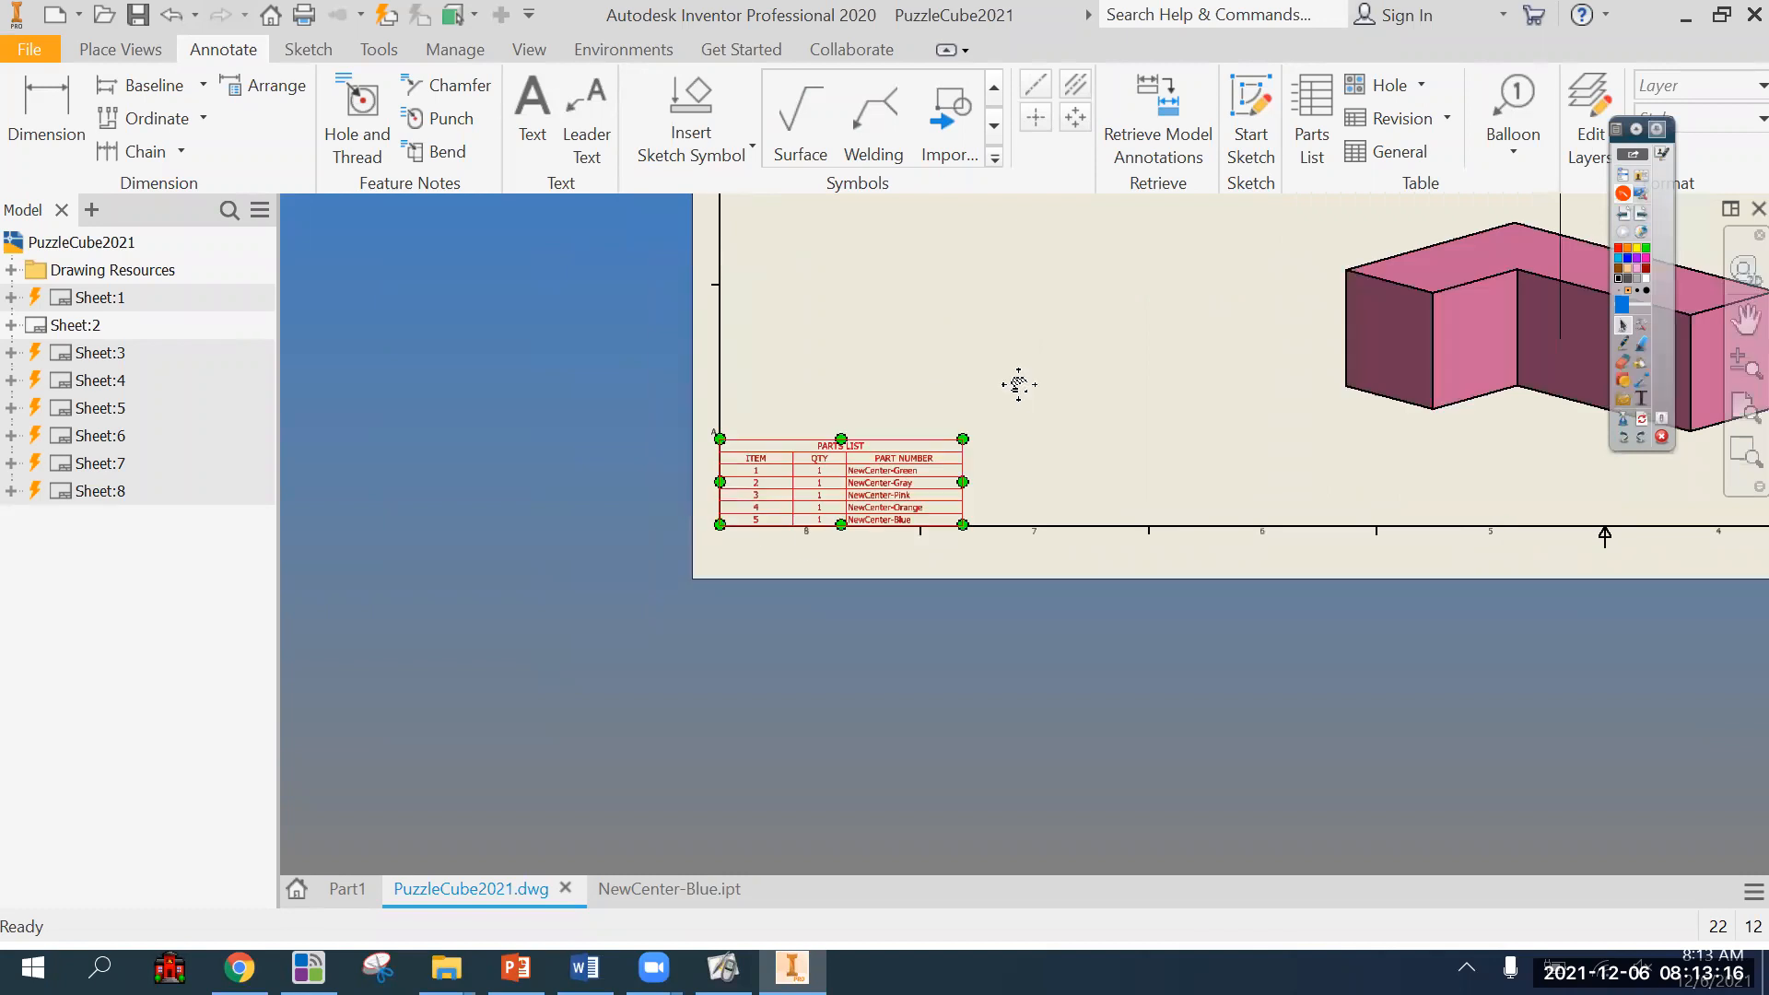
pyautogui.moveTo(1018, 385); pyautogui.dragTo(729, 640, button='middle')
pyautogui.scroll(-3, 730, 639)
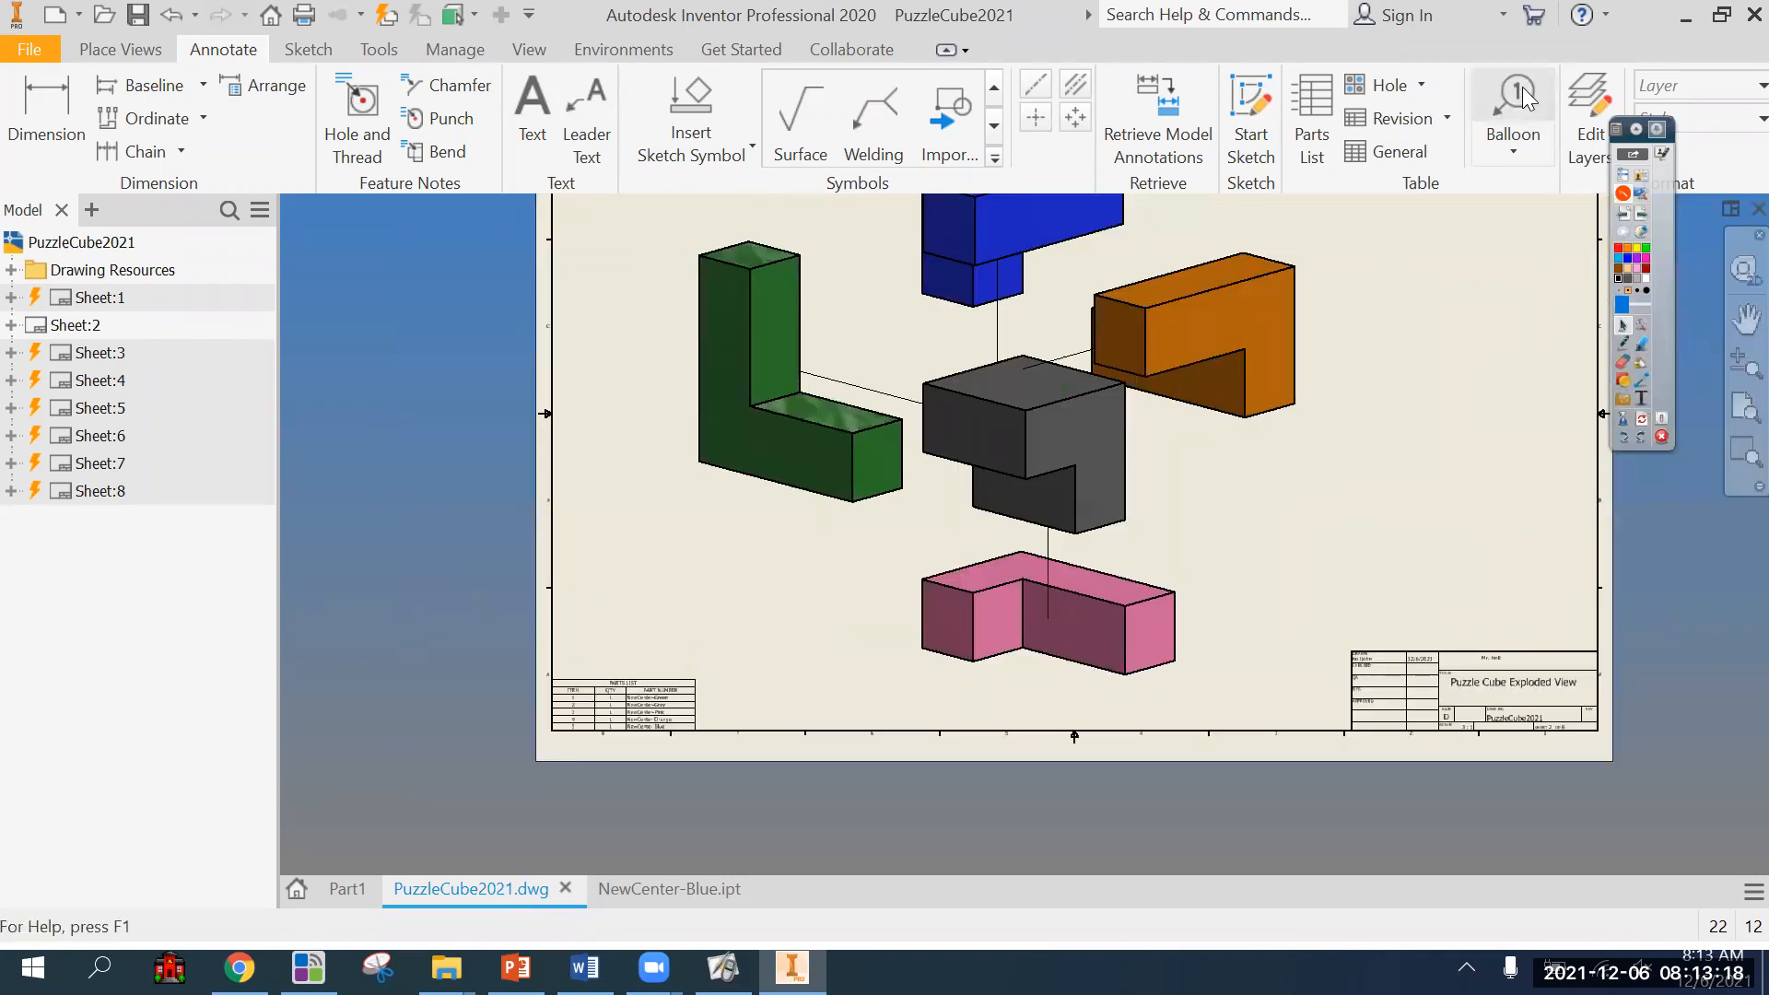
pyautogui.click(1514, 153)
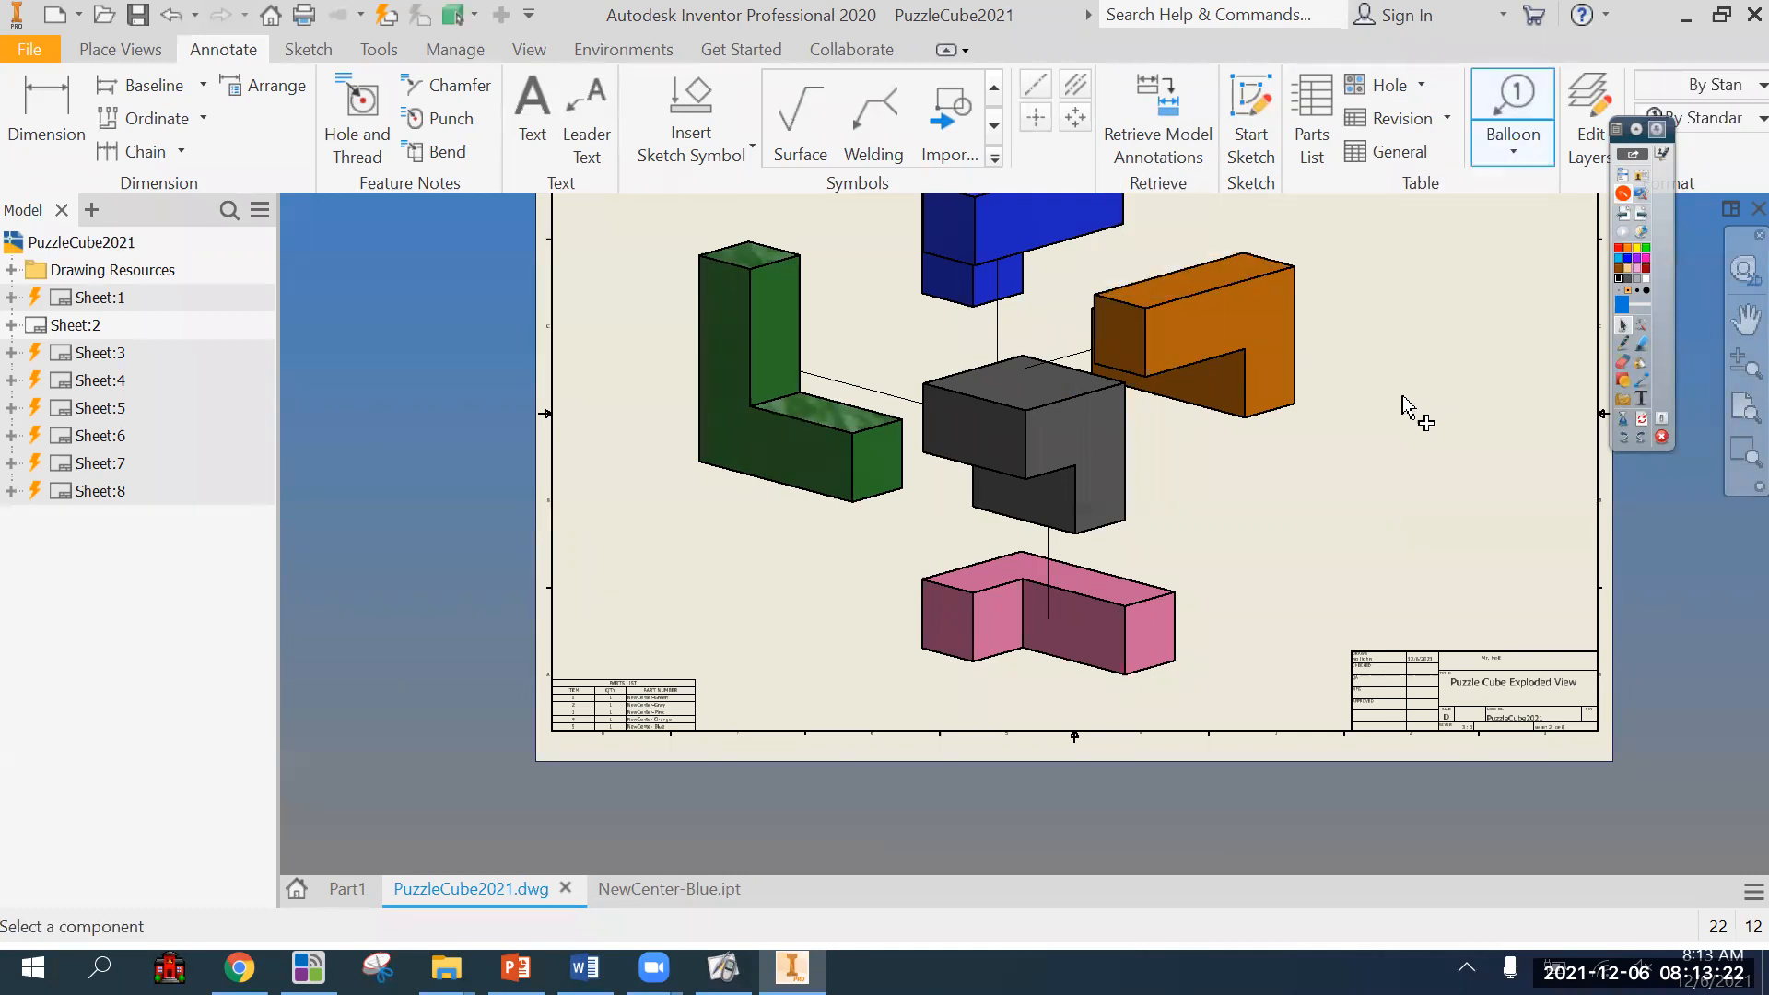
pyautogui.click(1299, 388)
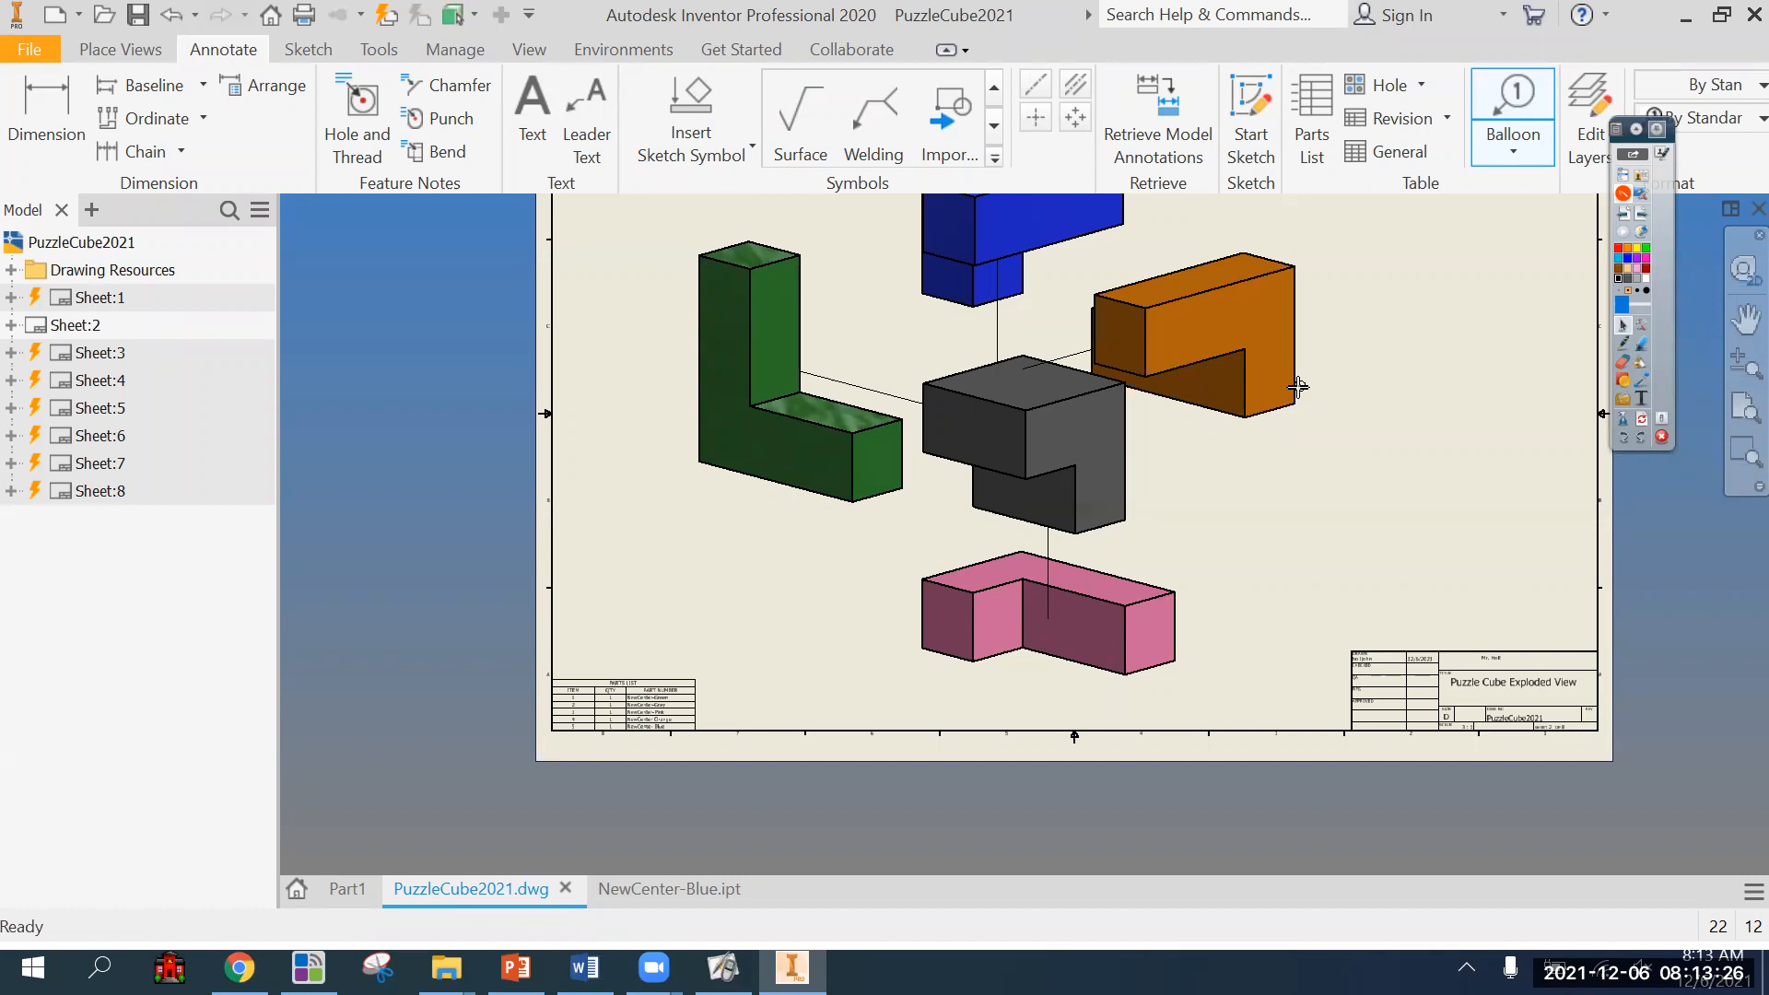
pyautogui.click(1373, 410)
# Examine the orange part's balloon number and compare it with the matching item in the parts list.
pyautogui.scroll(5, 1382, 406)
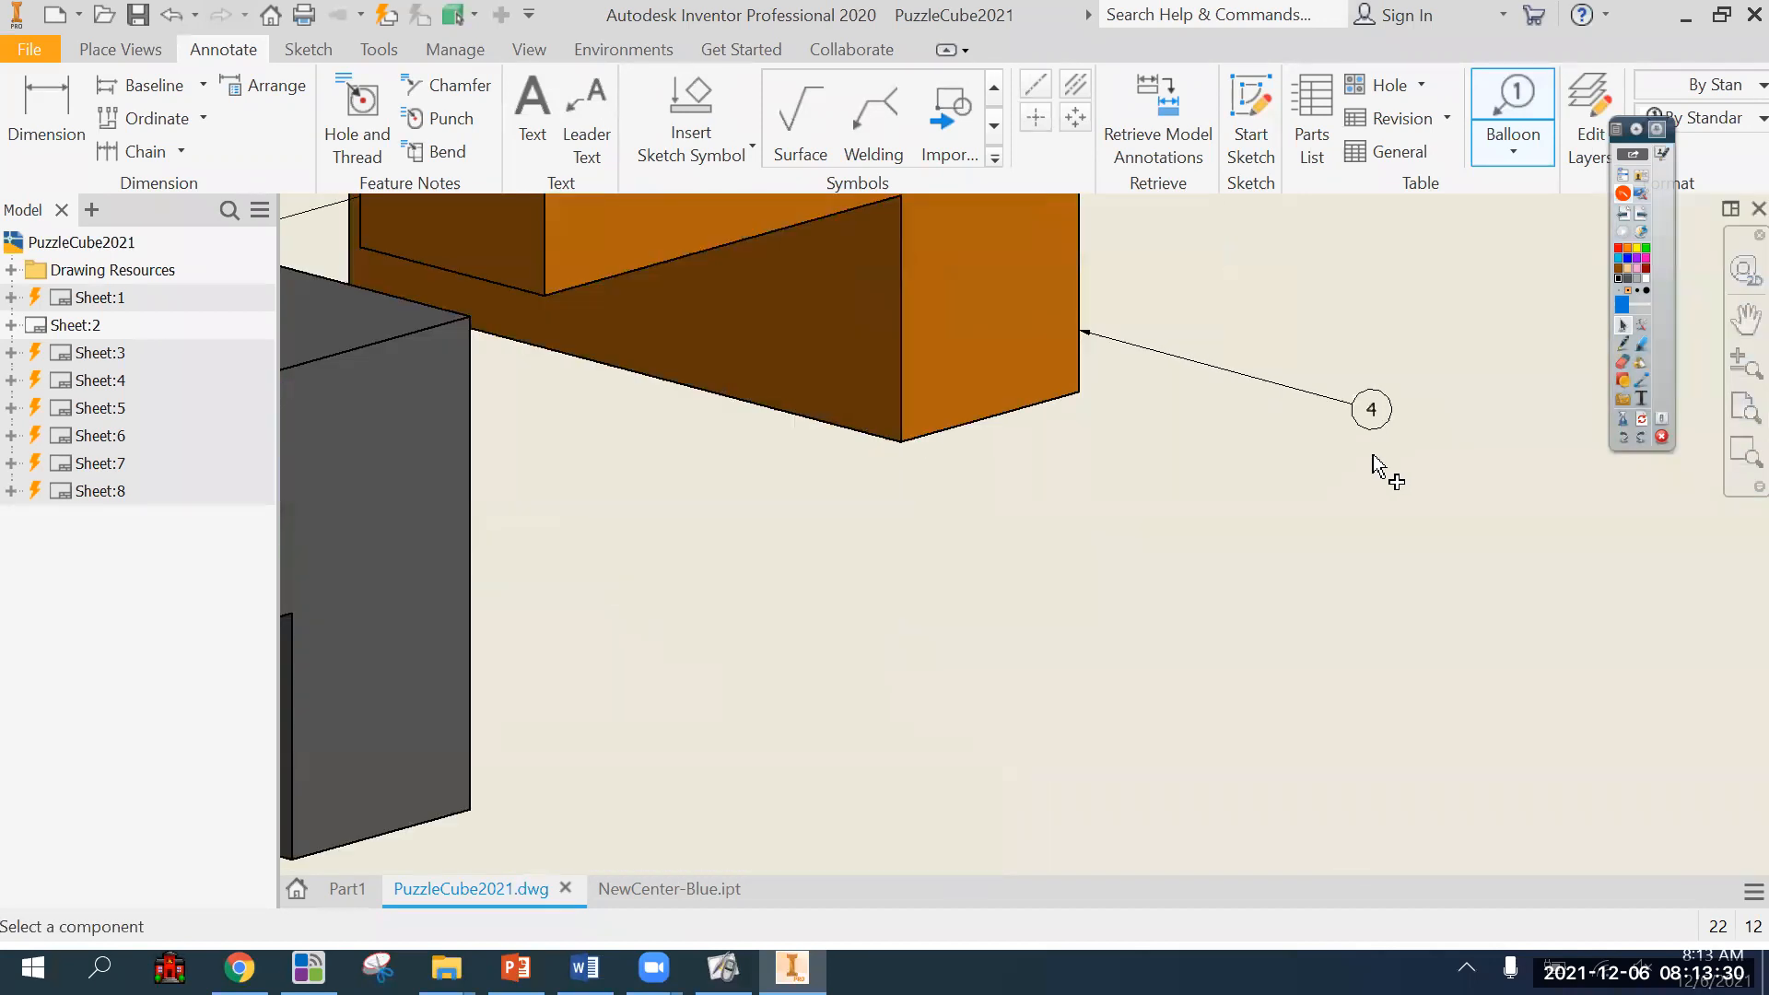
pyautogui.scroll(3, 1373, 474)
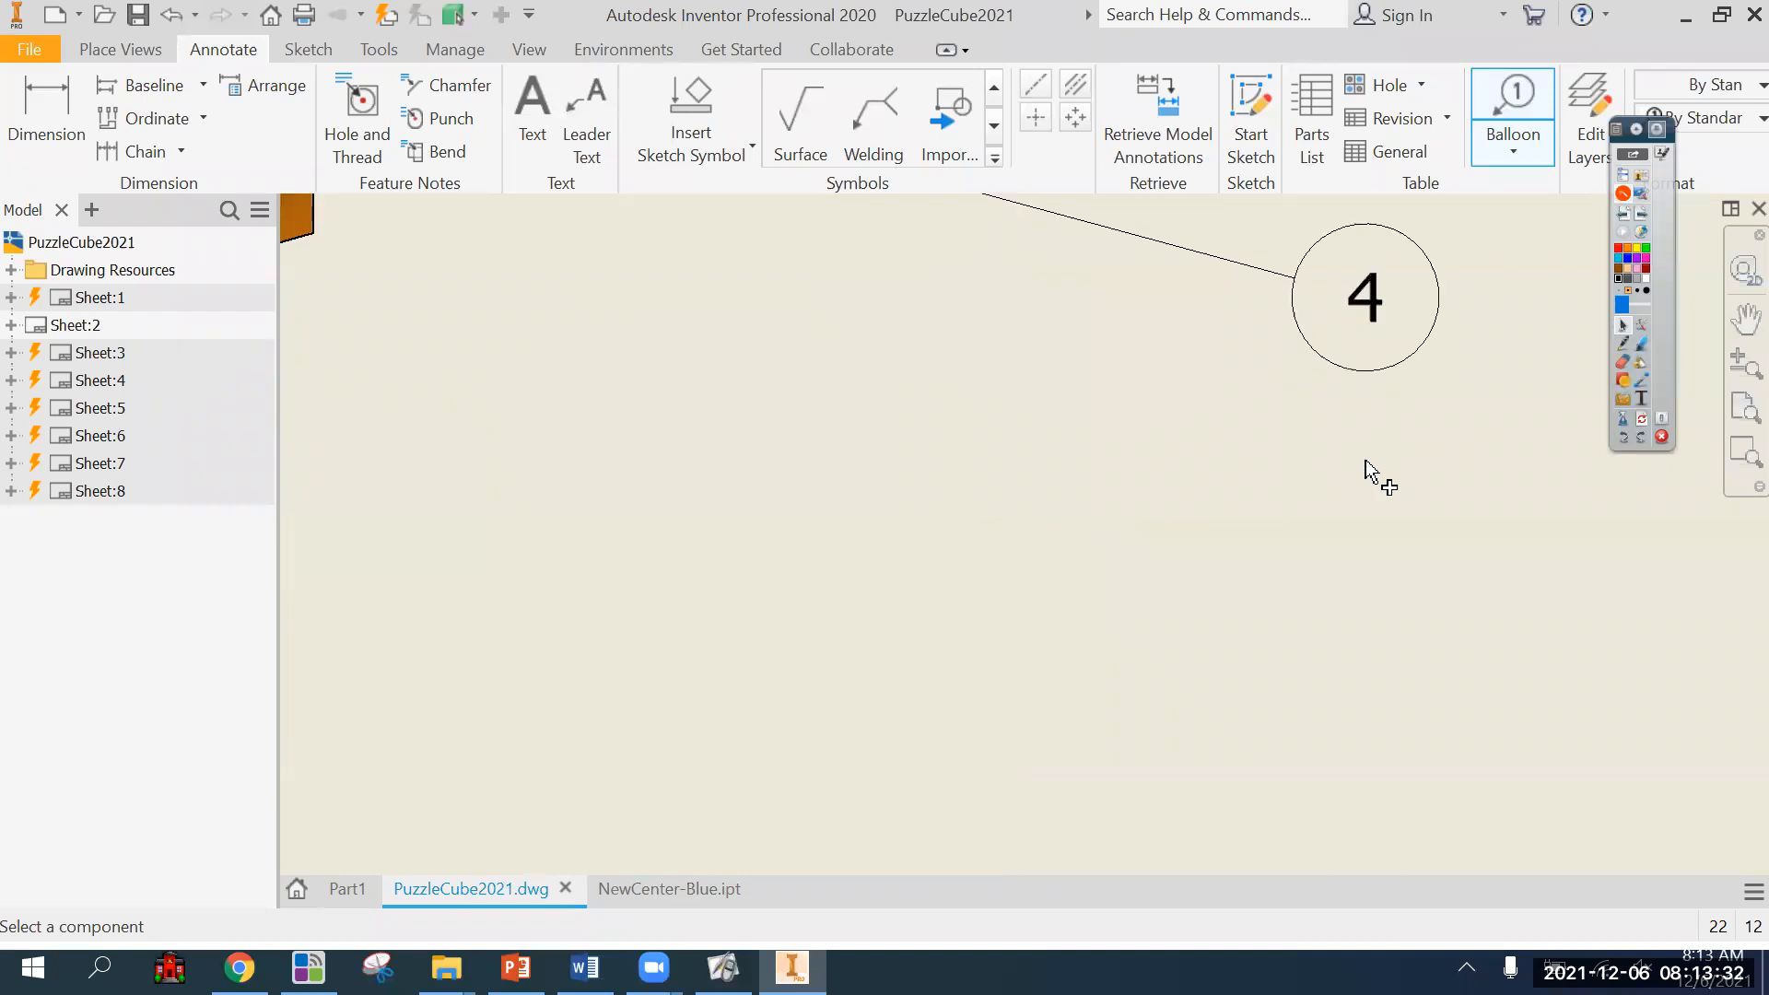
pyautogui.scroll(-5, 1371, 474)
pyautogui.scroll(3, 1367, 491)
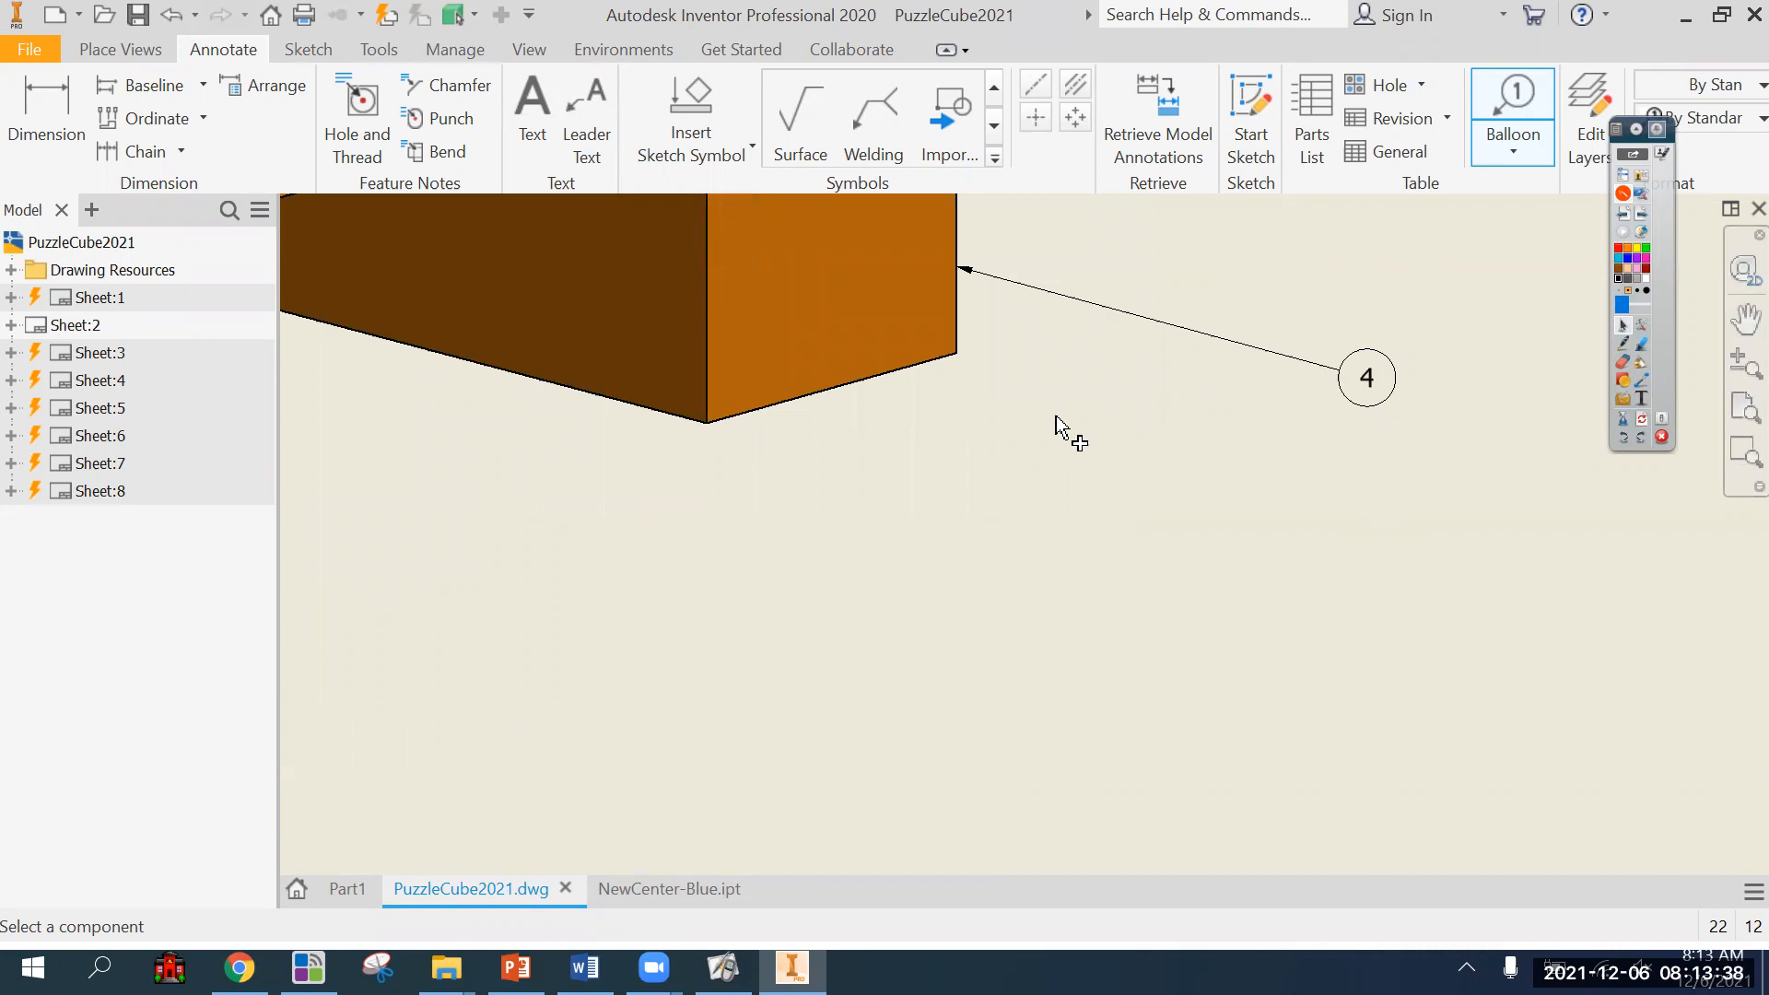
pyautogui.scroll(-3, 1318, 479)
pyautogui.moveTo(1320, 504); pyautogui.dragTo(1337, 554, button='middle')
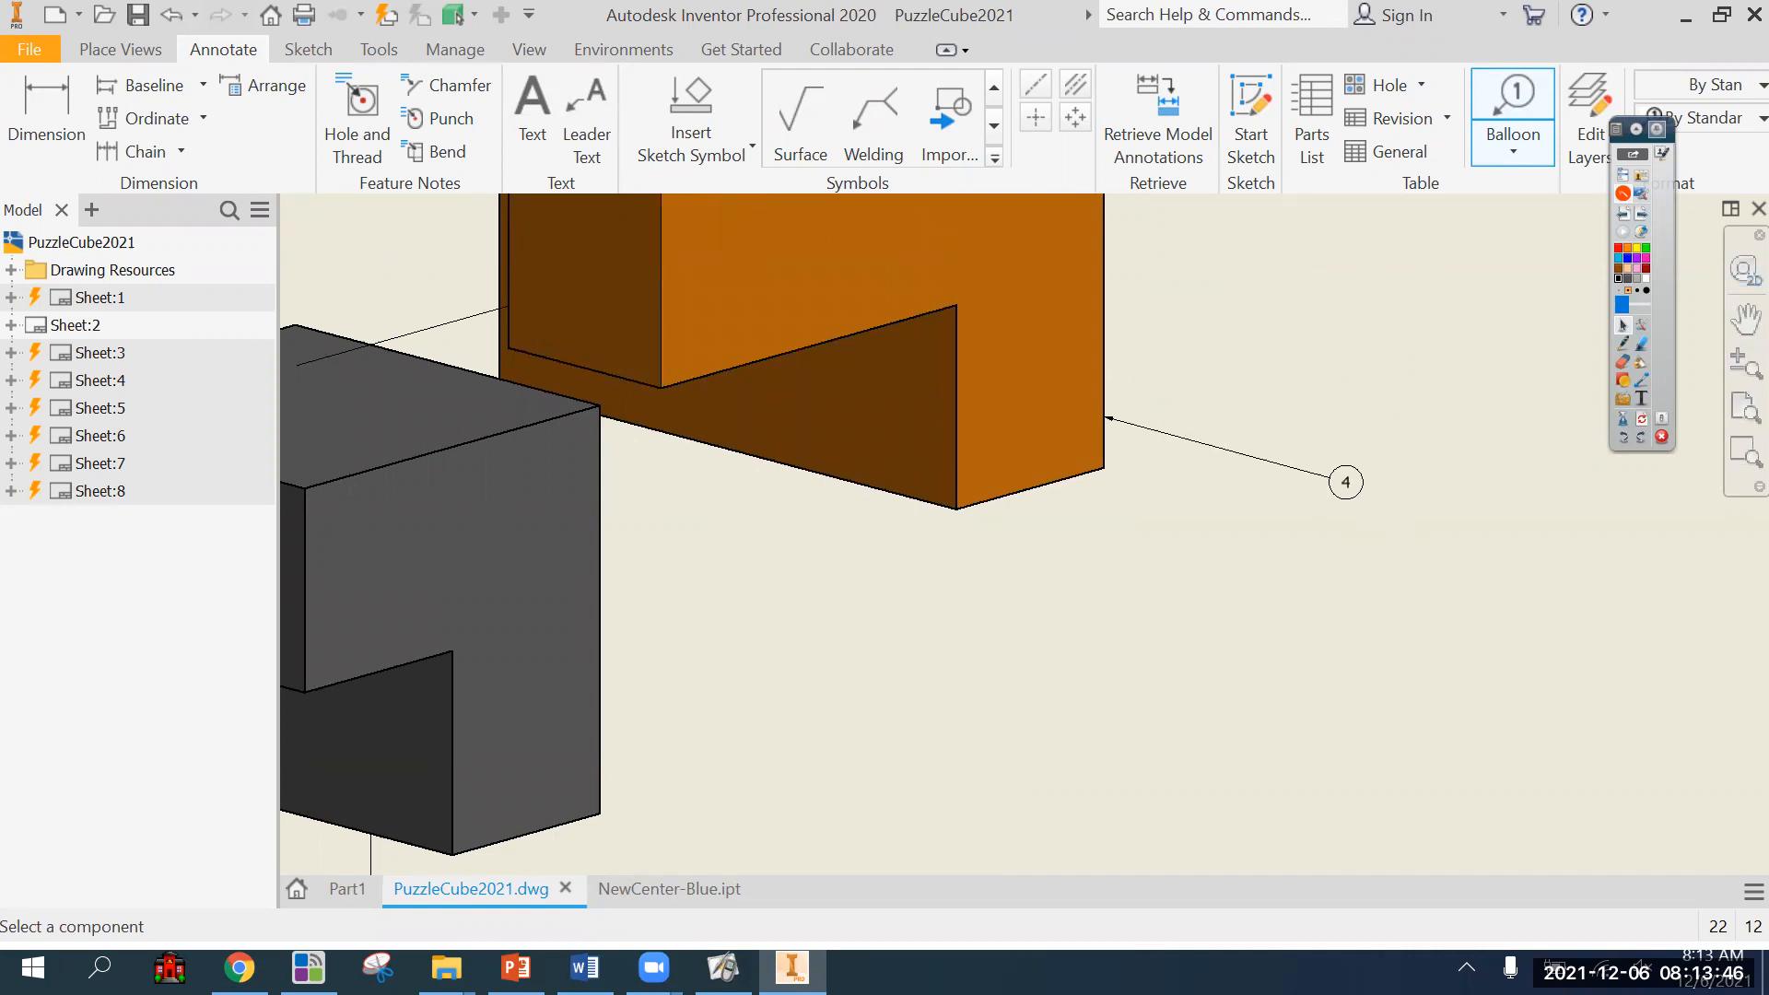
pyautogui.scroll(-3, 1106, 562)
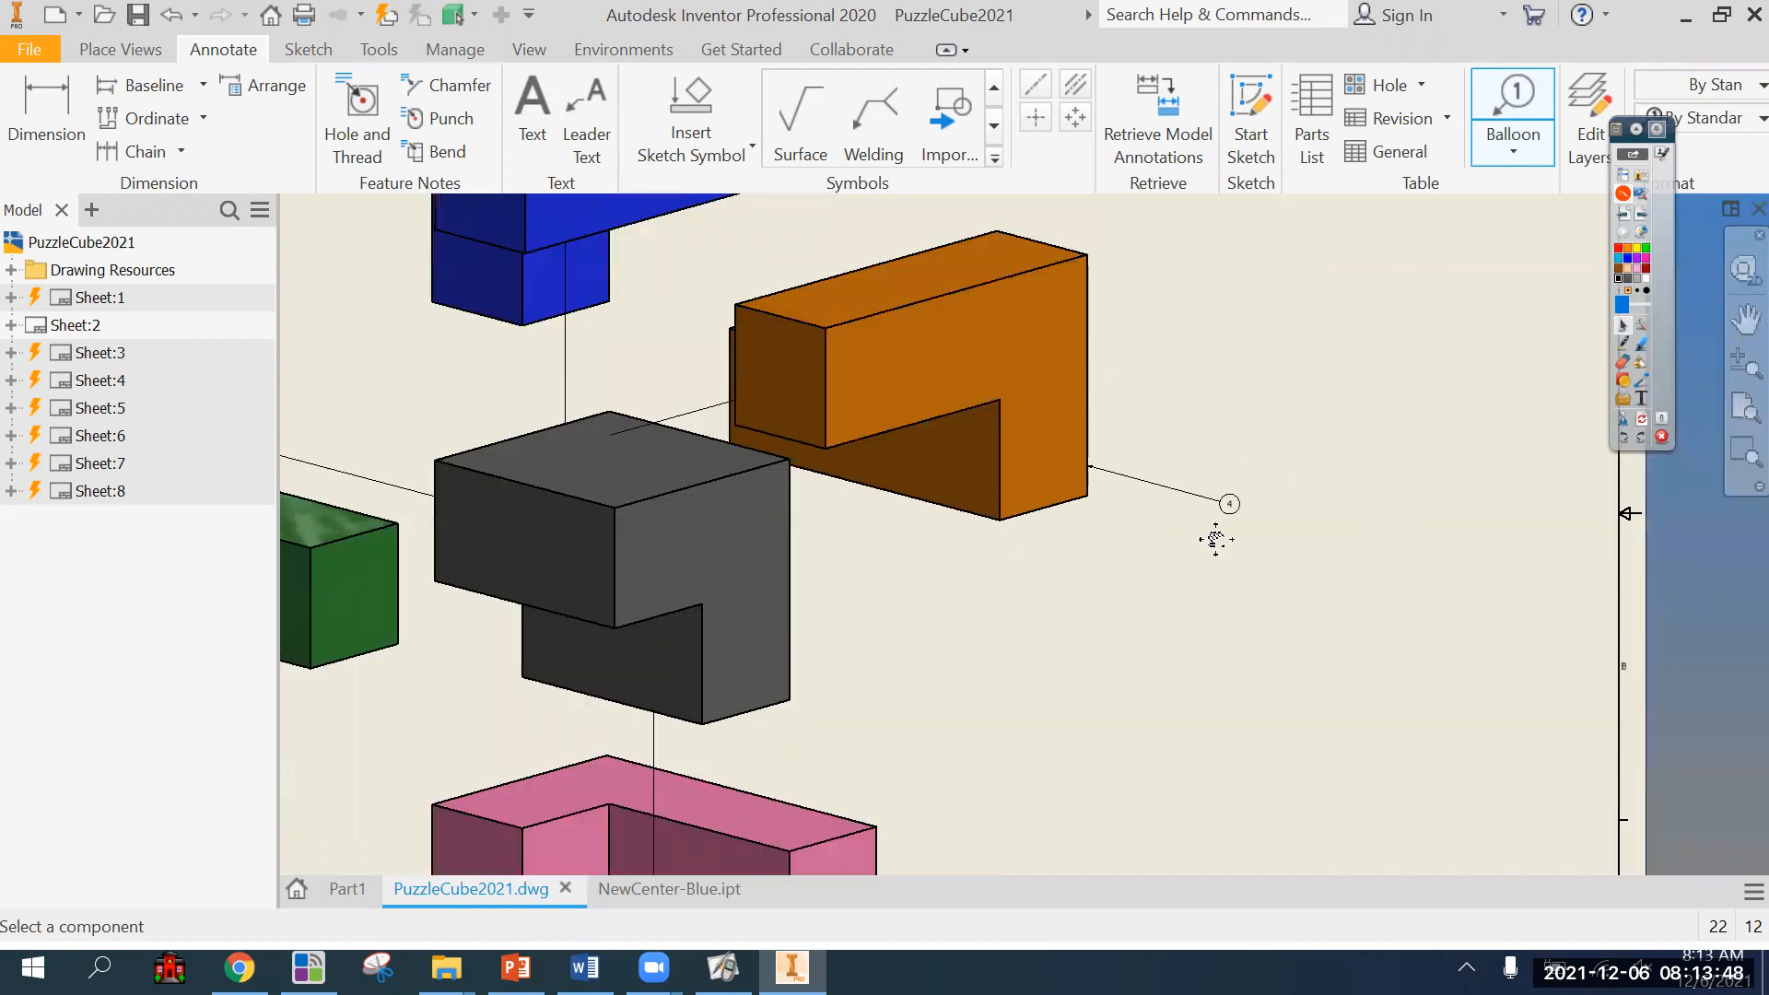
pyautogui.scroll(-5, 1462, 446)
pyautogui.scroll(4, 701, 742)
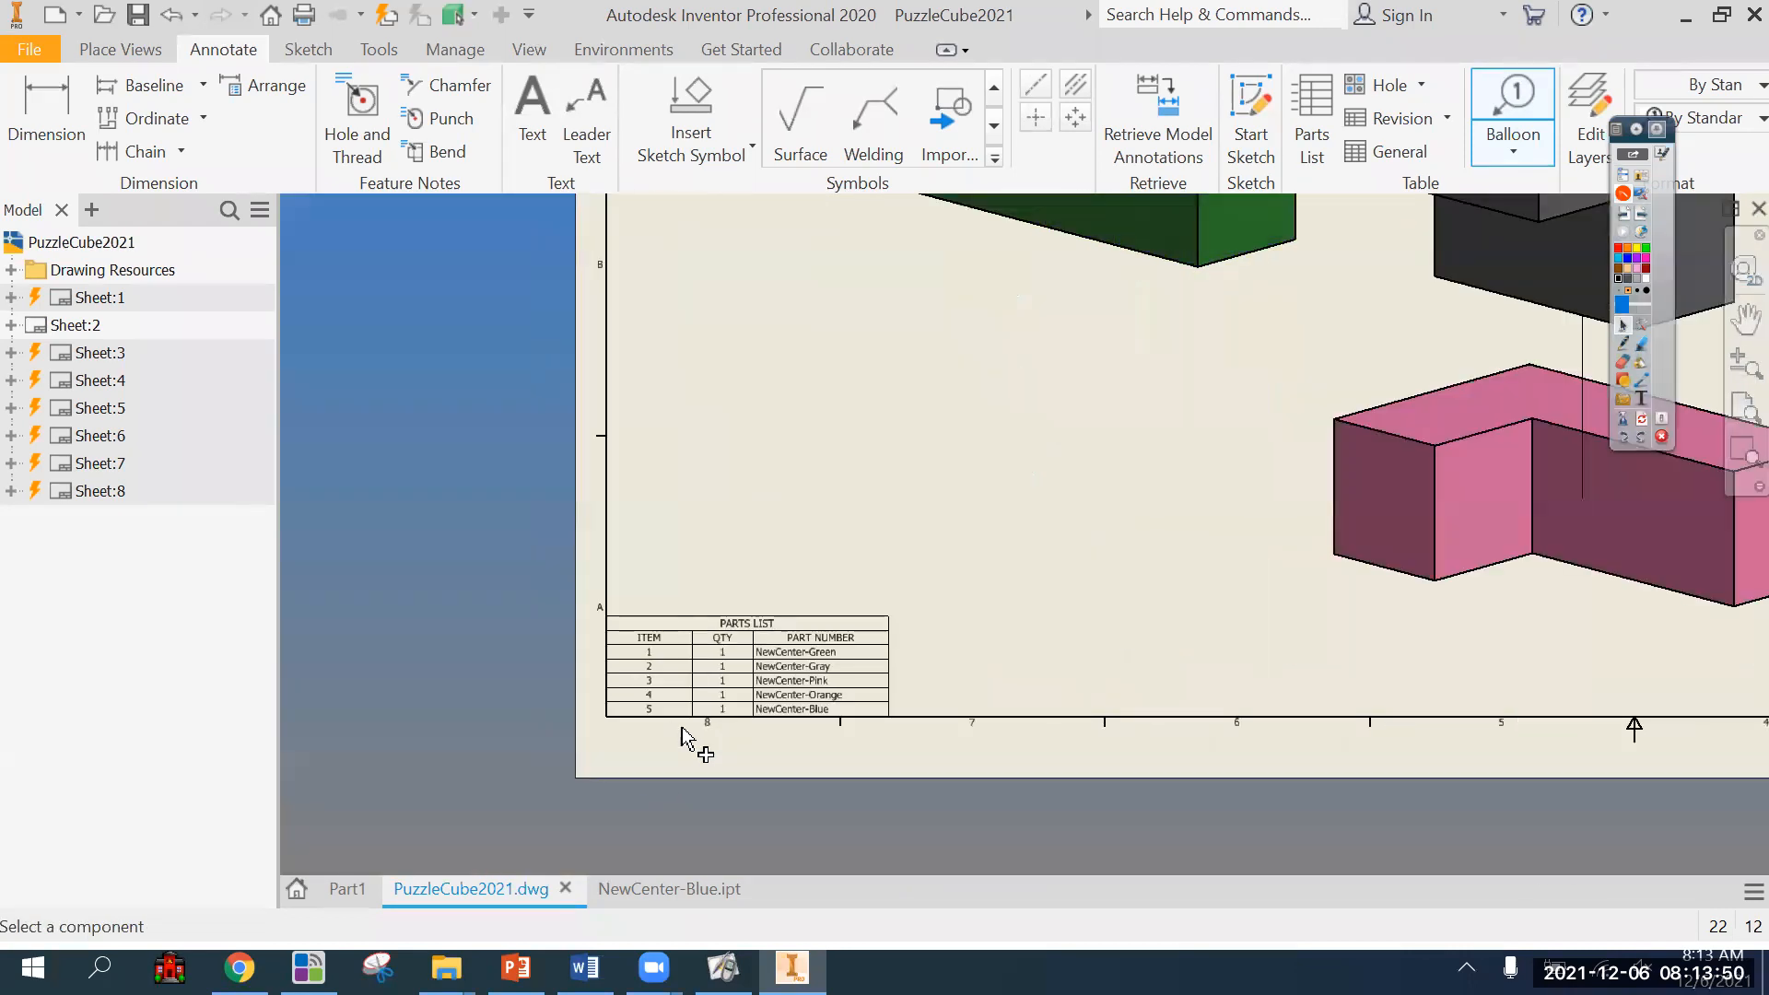
pyautogui.scroll(3, 683, 729)
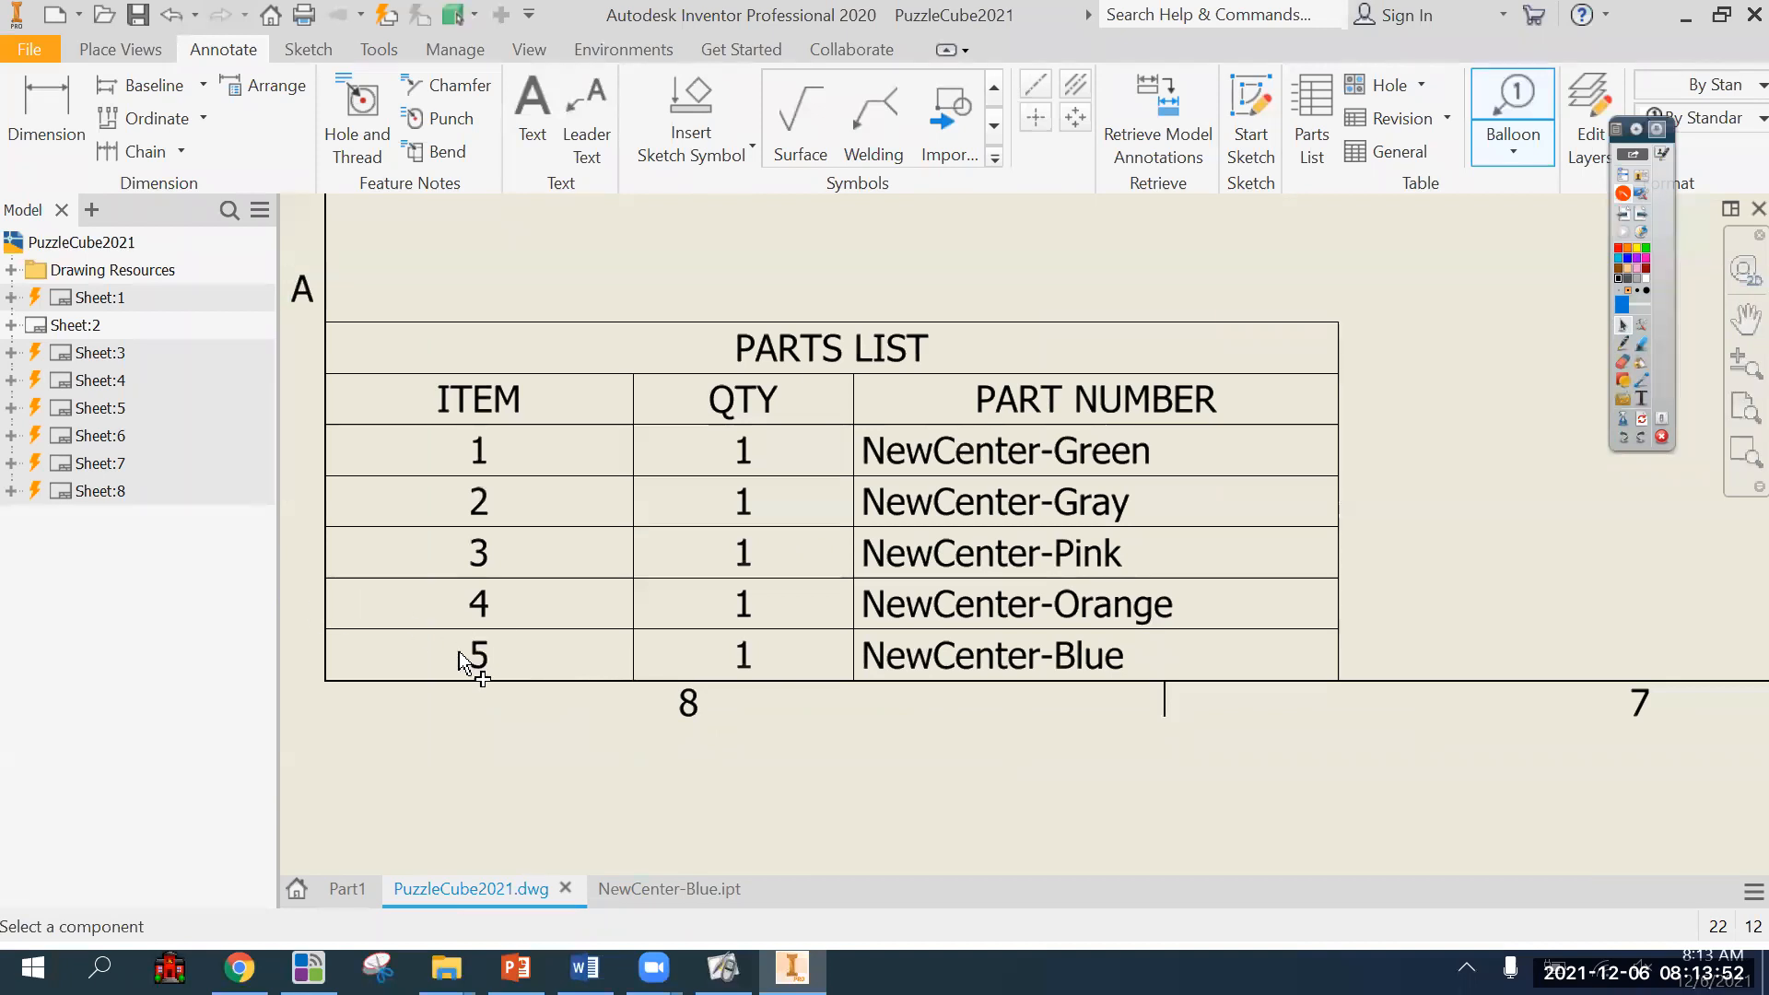
pyautogui.scroll(-6, 461, 651)
pyautogui.moveTo(678, 595); pyautogui.dragTo(693, 630, button='middle')
pyautogui.scroll(2, 708, 592)
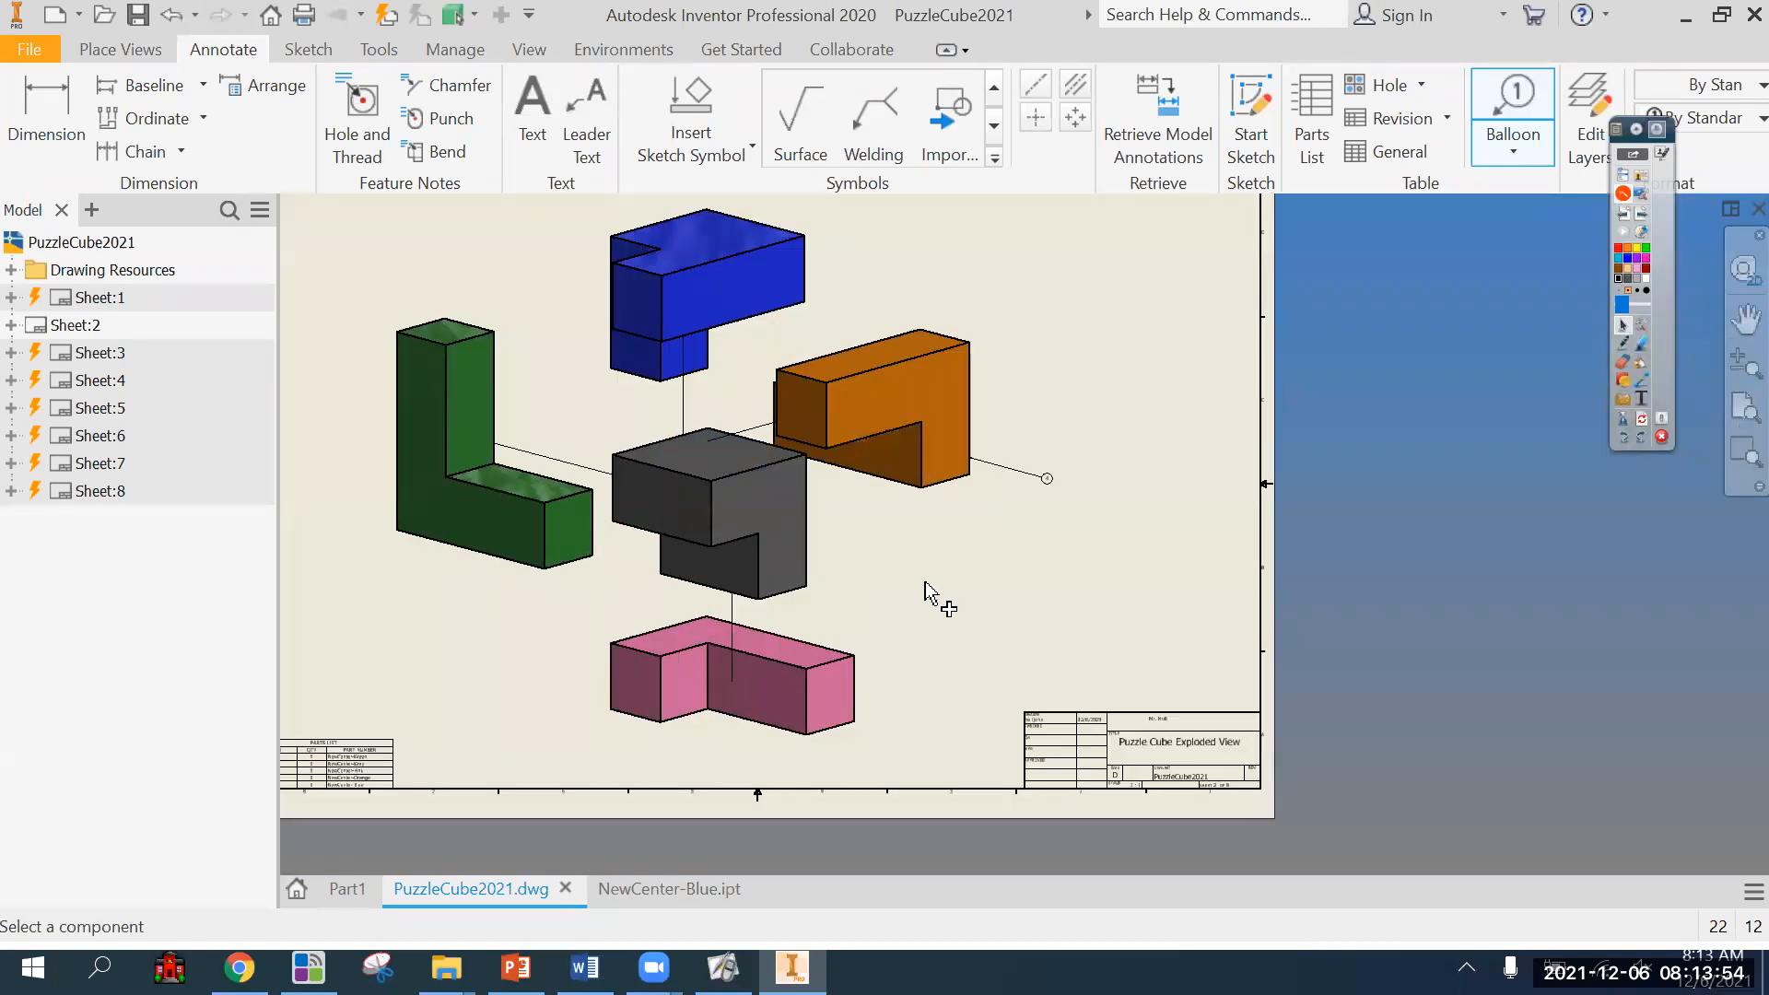
# Try two balloons on the gray part's outer edge, one with a short leader and one with a several-times-bent leader.
pyautogui.scroll(4, 901, 679)
pyautogui.scroll(-1, 1094, 672)
pyautogui.moveTo(1094, 671); pyautogui.dragTo(1070, 708, button='middle')
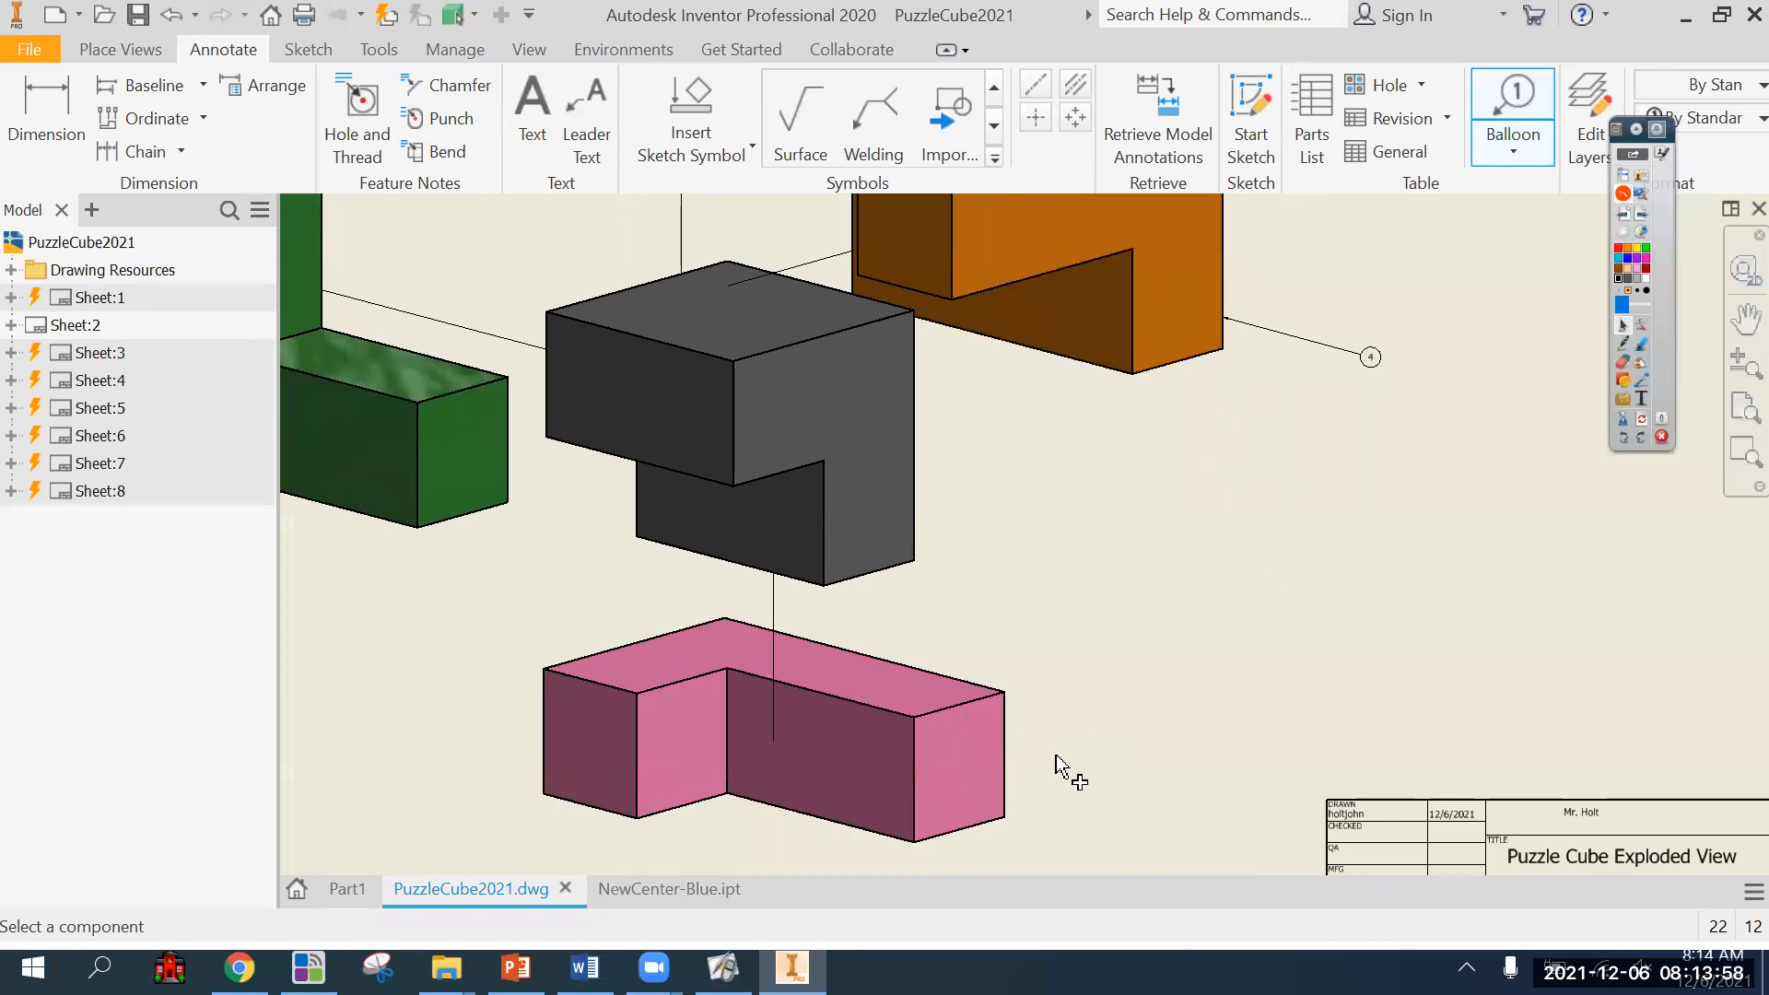
pyautogui.click(917, 534)
pyautogui.doubleClick(955, 542)
pyautogui.click(917, 489)
pyautogui.click(1073, 544)
pyautogui.click(1126, 634)
pyautogui.click(1249, 573)
pyautogui.doubleClick(1445, 615)
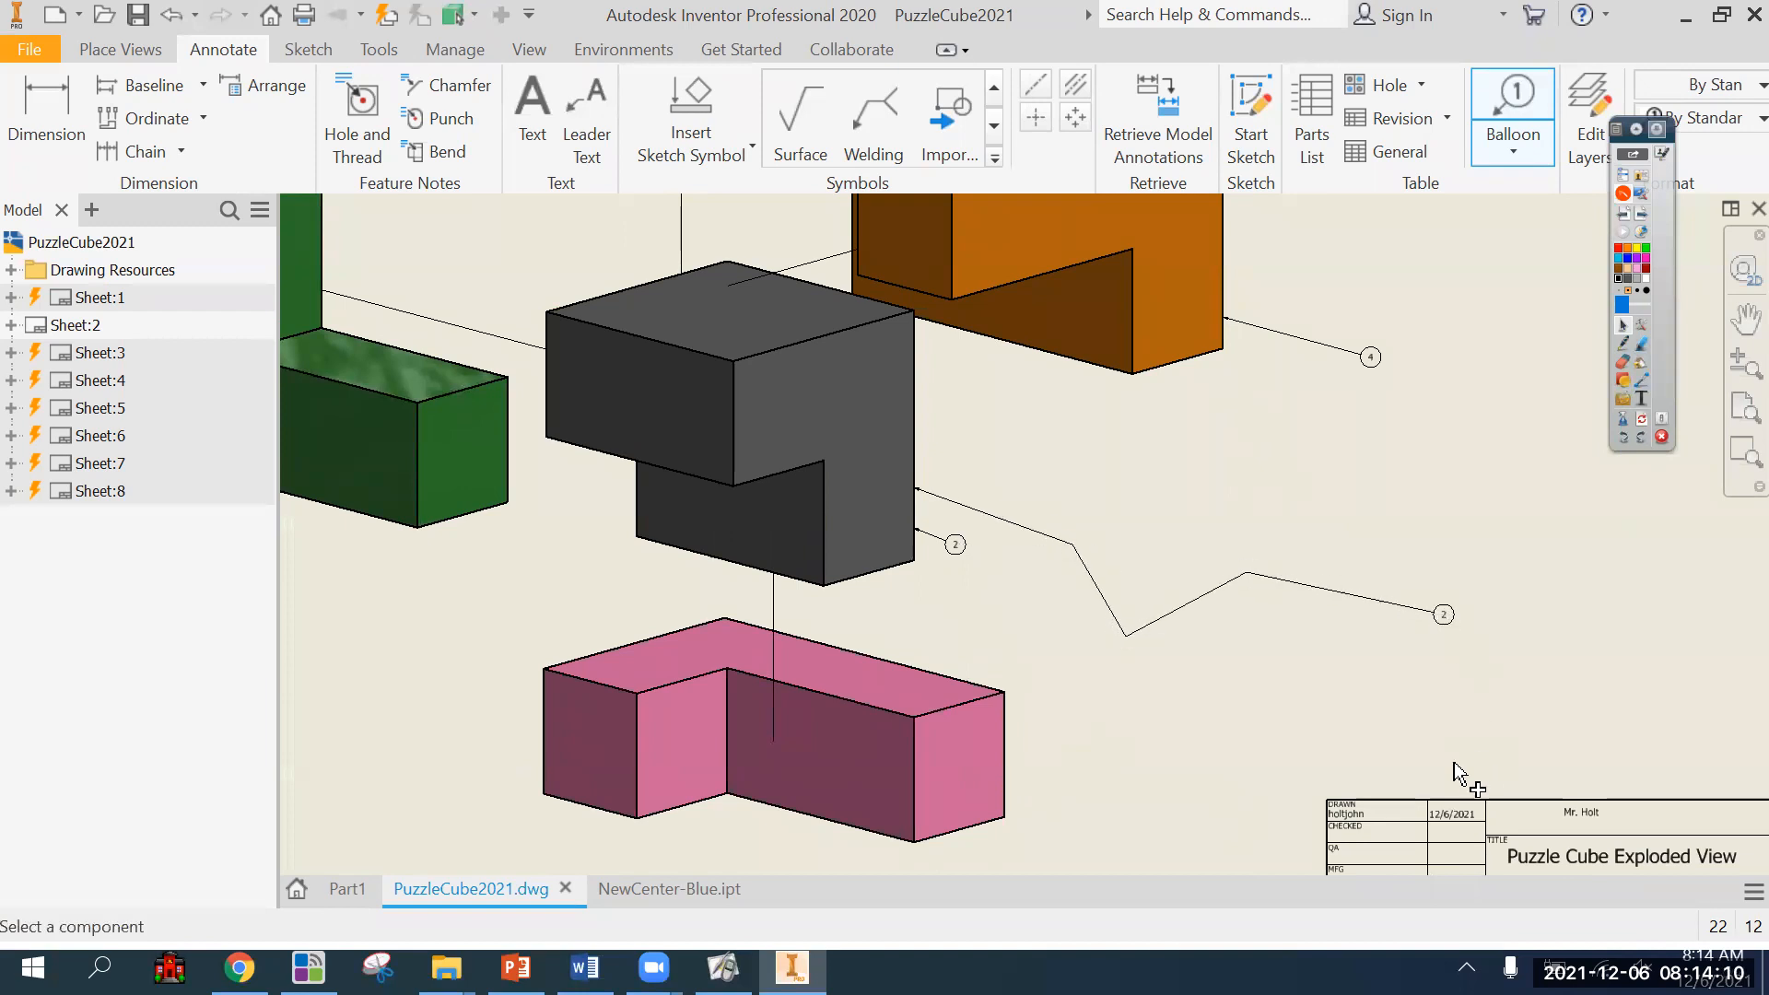
pyautogui.press('Escape')
# Add balloons with straight leaders to the outer edges of the gray and pink parts, placed to their lower right.
pyautogui.click(1526, 89)
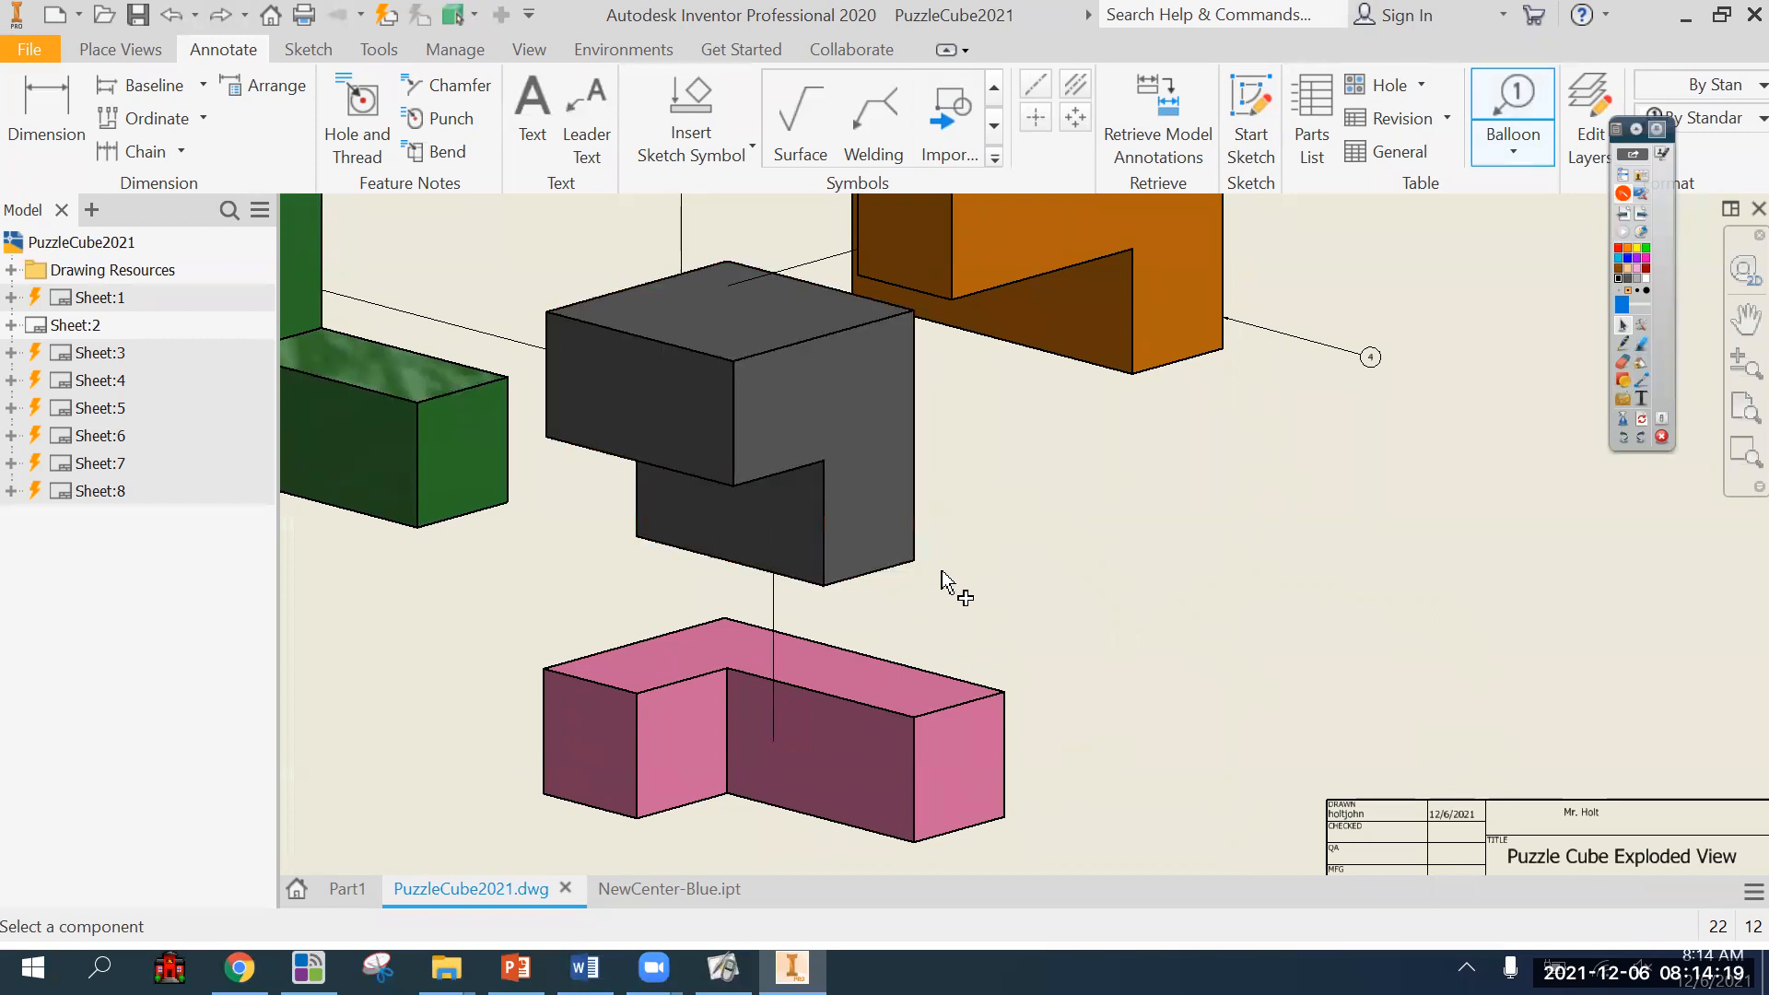
pyautogui.click(917, 527)
pyautogui.click(1286, 615)
pyautogui.doubleClick(1268, 633)
pyautogui.scroll(-3, 1178, 673)
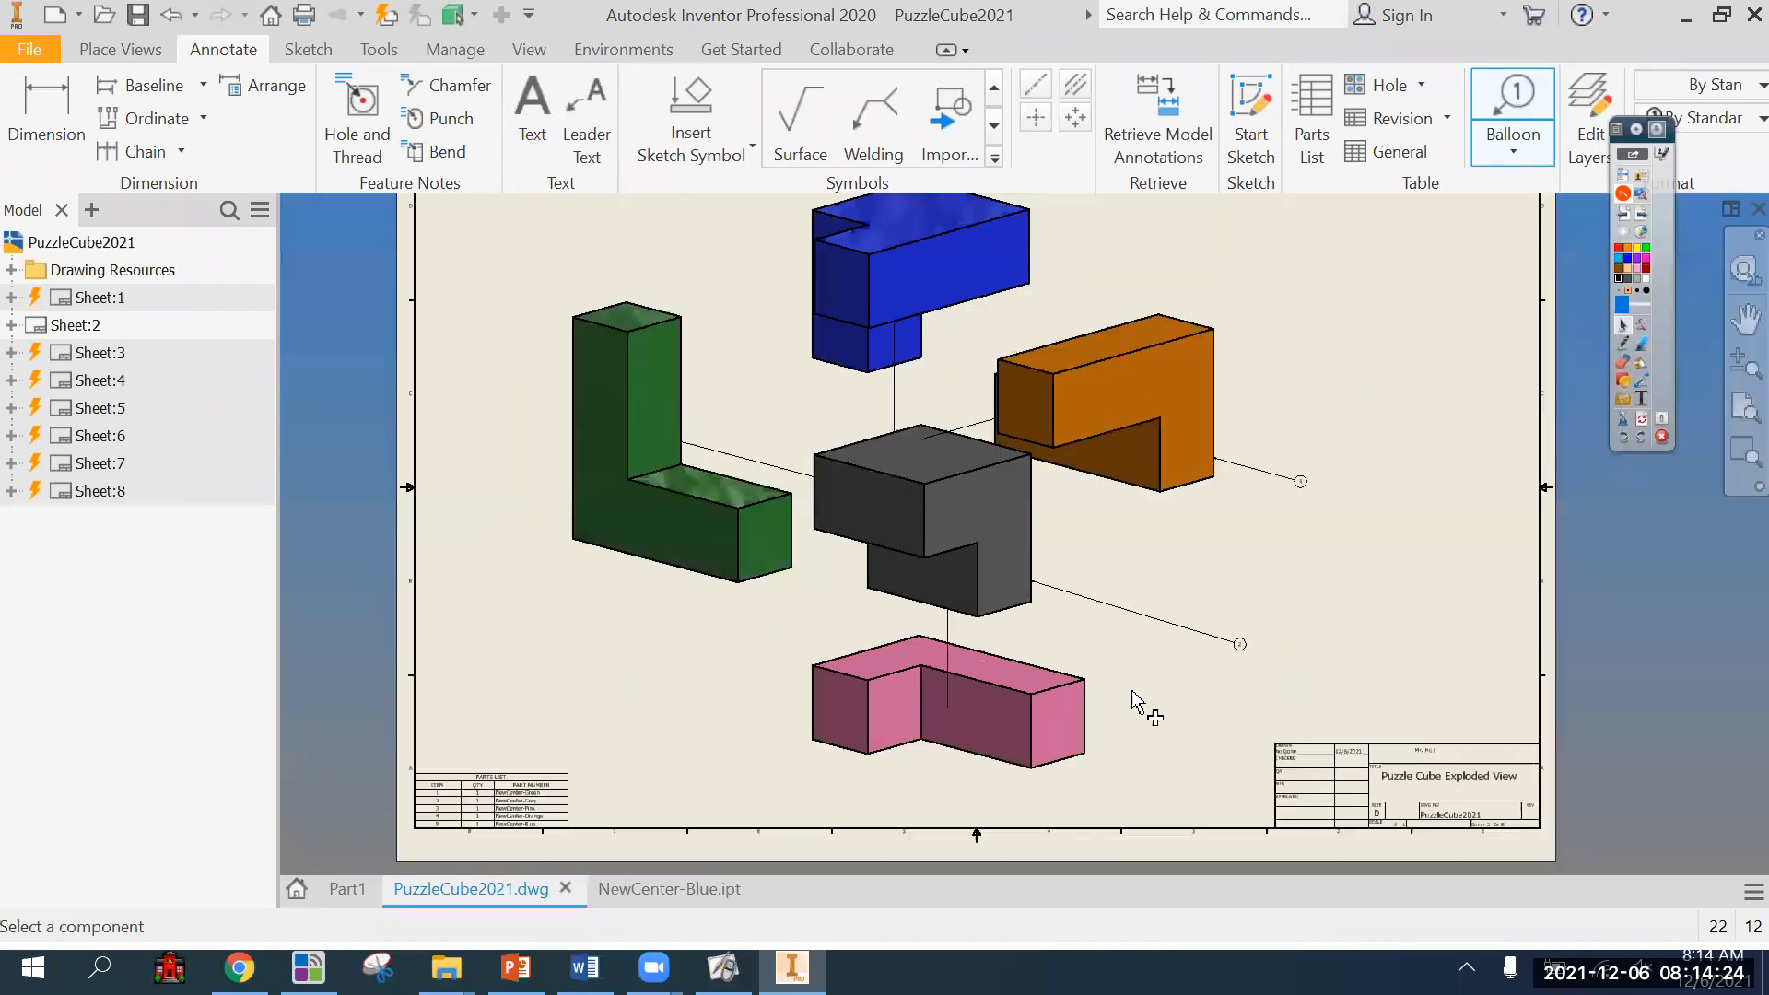
pyautogui.scroll(2, 1324, 560)
pyautogui.click(1268, 624)
pyautogui.doubleClick(1364, 664)
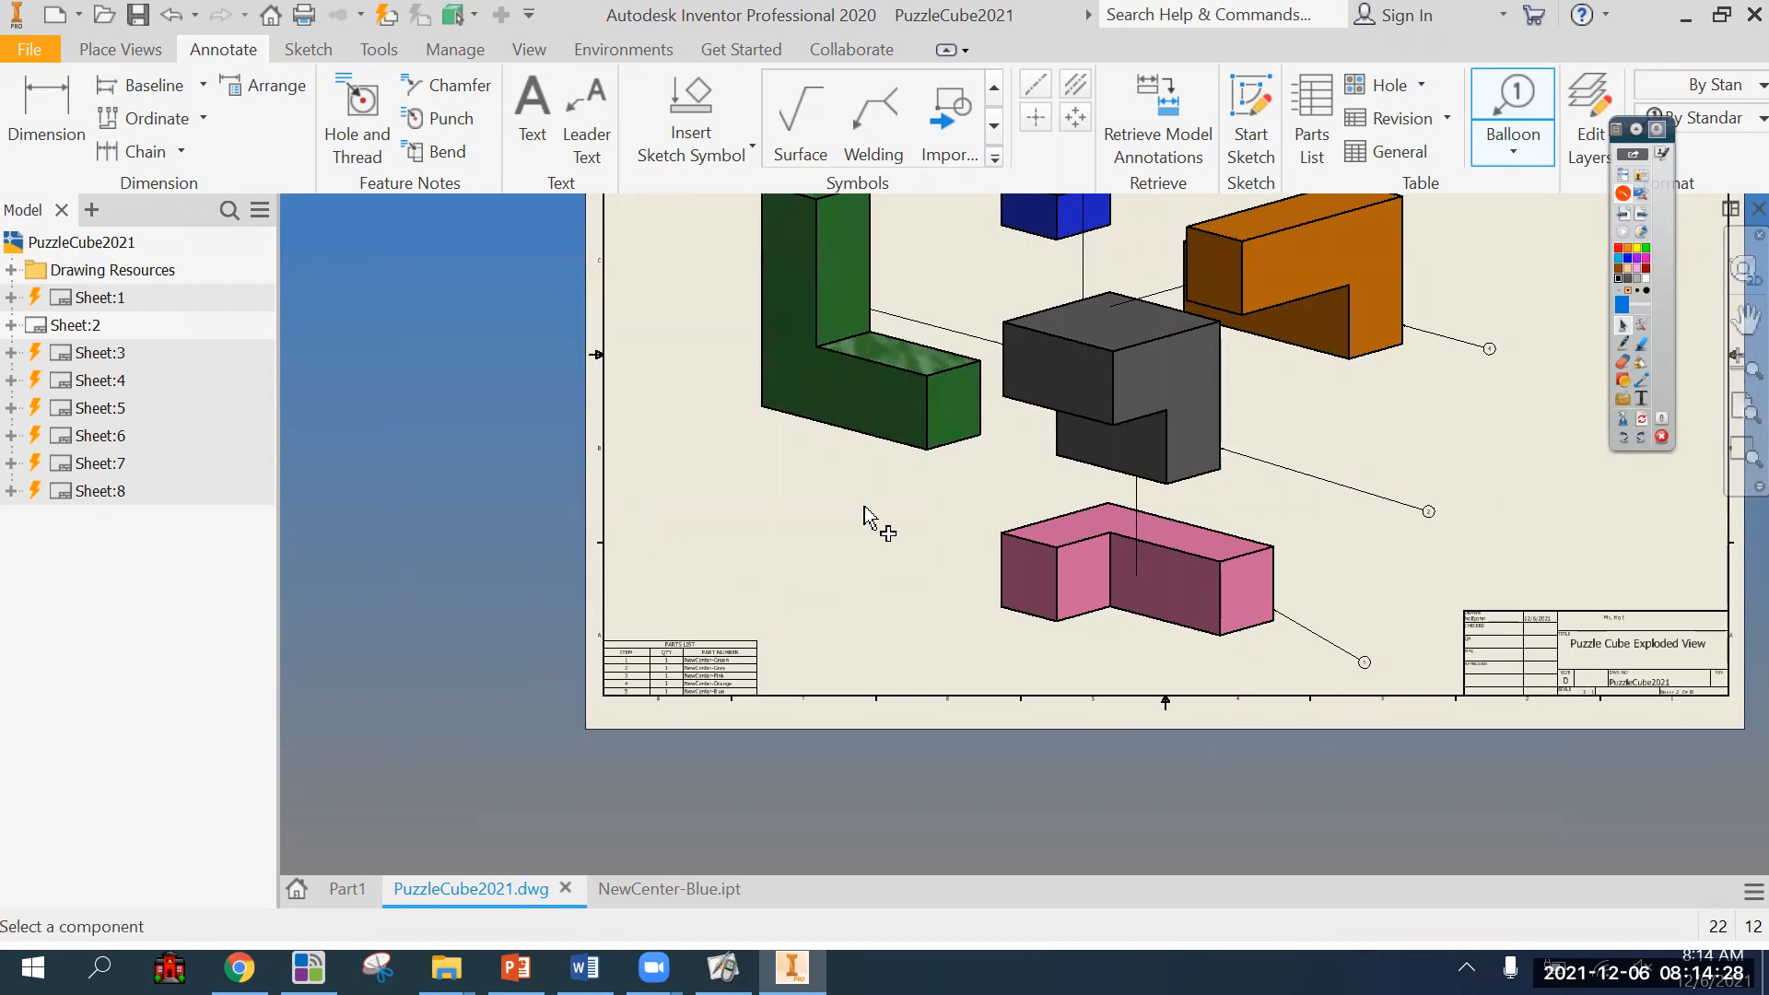
# Add a balloon below left of the green part and another above left of the blue part.
pyautogui.click(850, 430)
pyautogui.doubleClick(753, 472)
pyautogui.moveTo(790, 534); pyautogui.dragTo(850, 723, button='middle')
pyautogui.click(1031, 295)
pyautogui.doubleClick(975, 259)
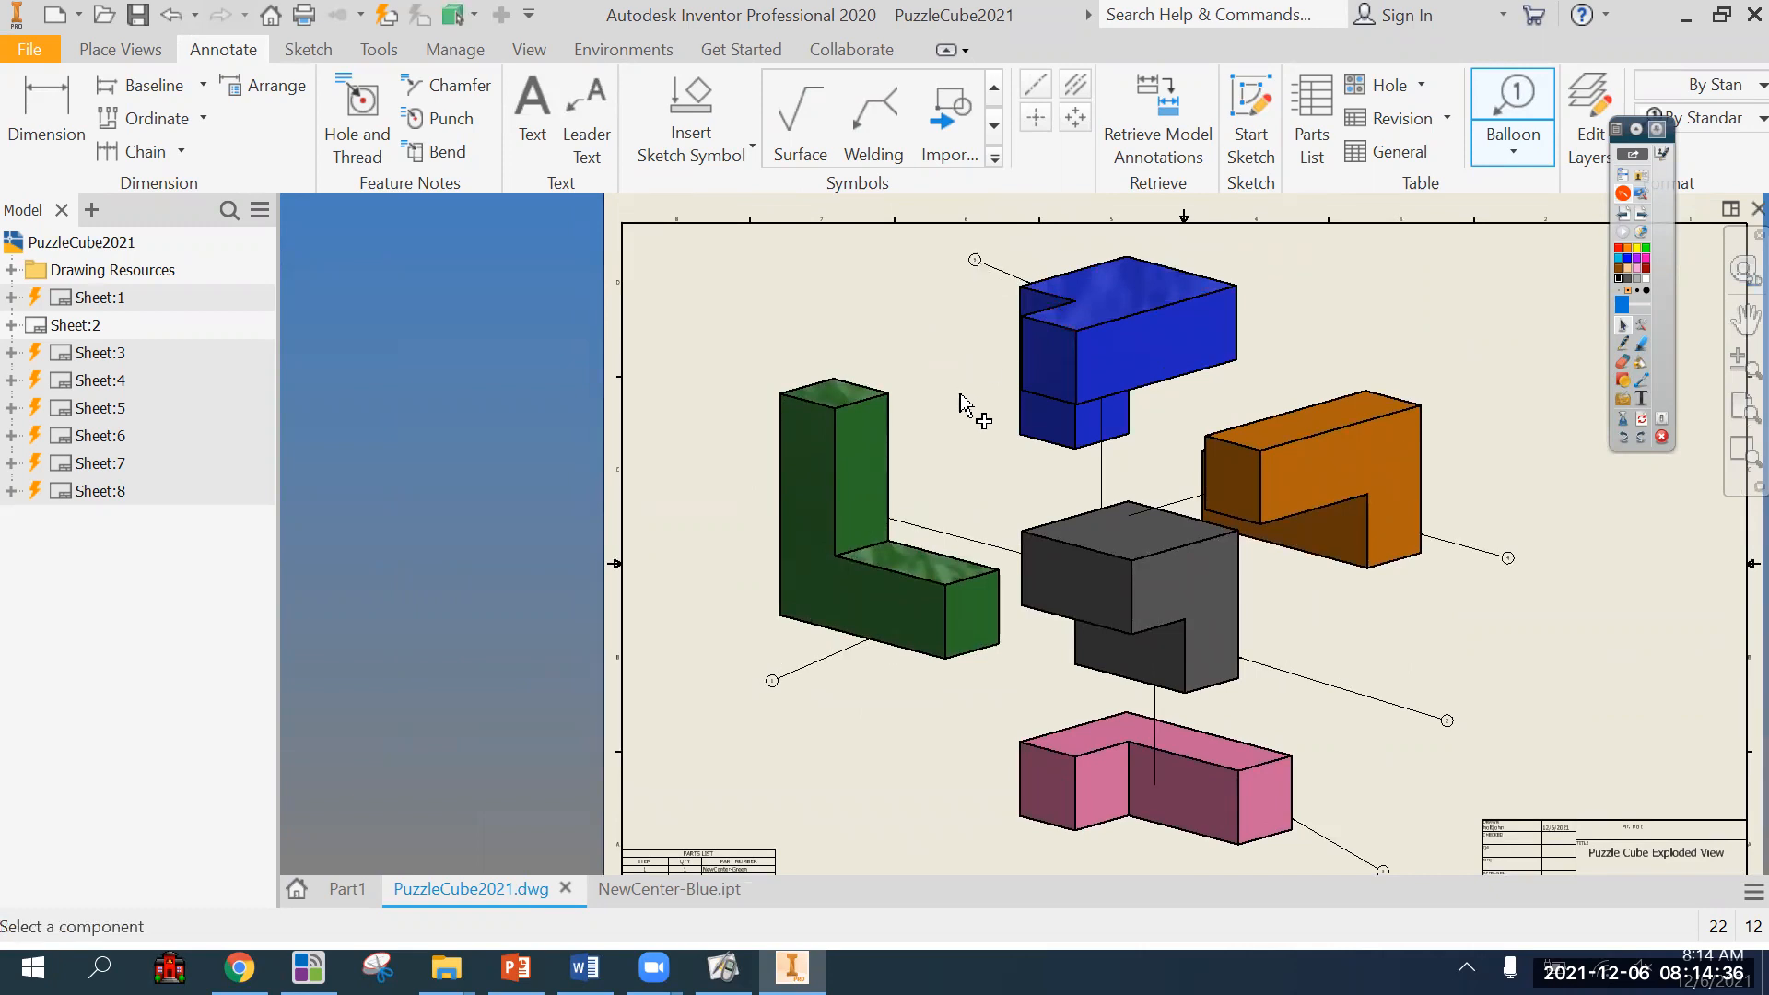
# Examine the balloons around the exploded parts together with the parts list on Sheet:2.
pyautogui.moveTo(861, 778); pyautogui.dragTo(790, 645, button='middle')
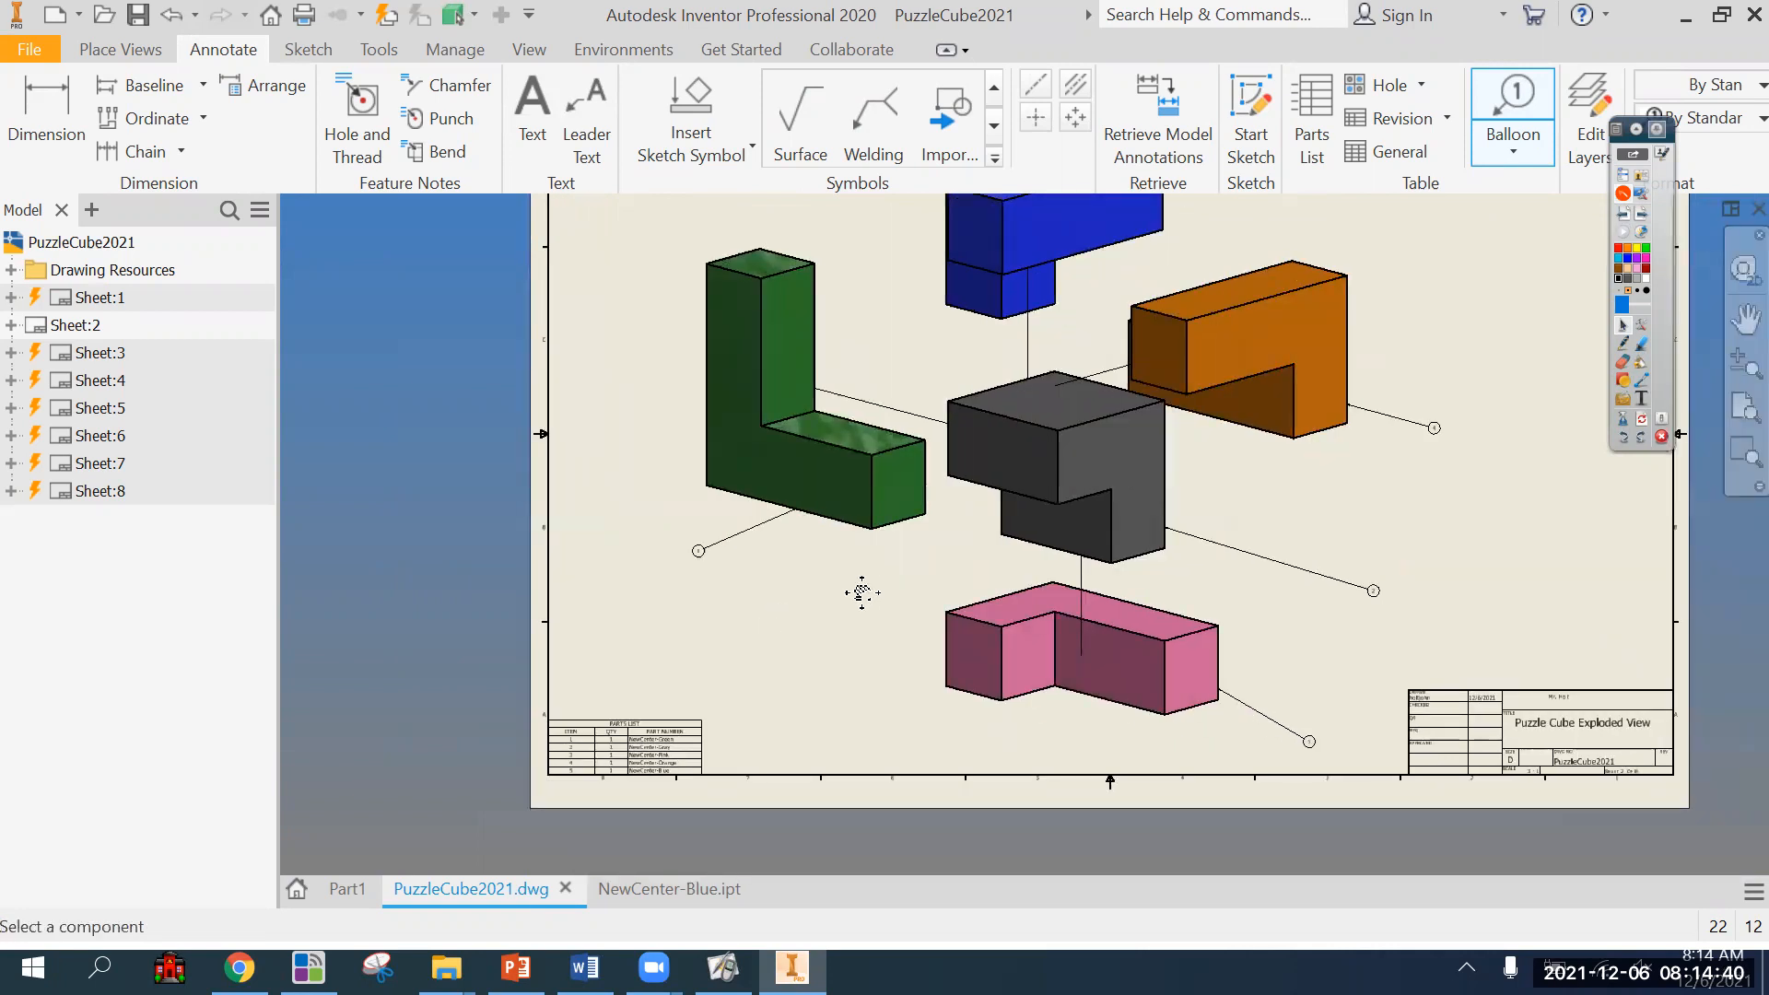
pyautogui.moveTo(858, 592); pyautogui.dragTo(834, 695, button='middle')
pyautogui.scroll(-5, 846, 656)
pyautogui.scroll(4, 850, 682)
pyautogui.moveTo(870, 636); pyautogui.dragTo(892, 542, button='middle')
pyautogui.scroll(3, 855, 629)
pyautogui.moveTo(844, 677); pyautogui.dragTo(841, 671, button='middle')
pyautogui.scroll(-3, 853, 672)
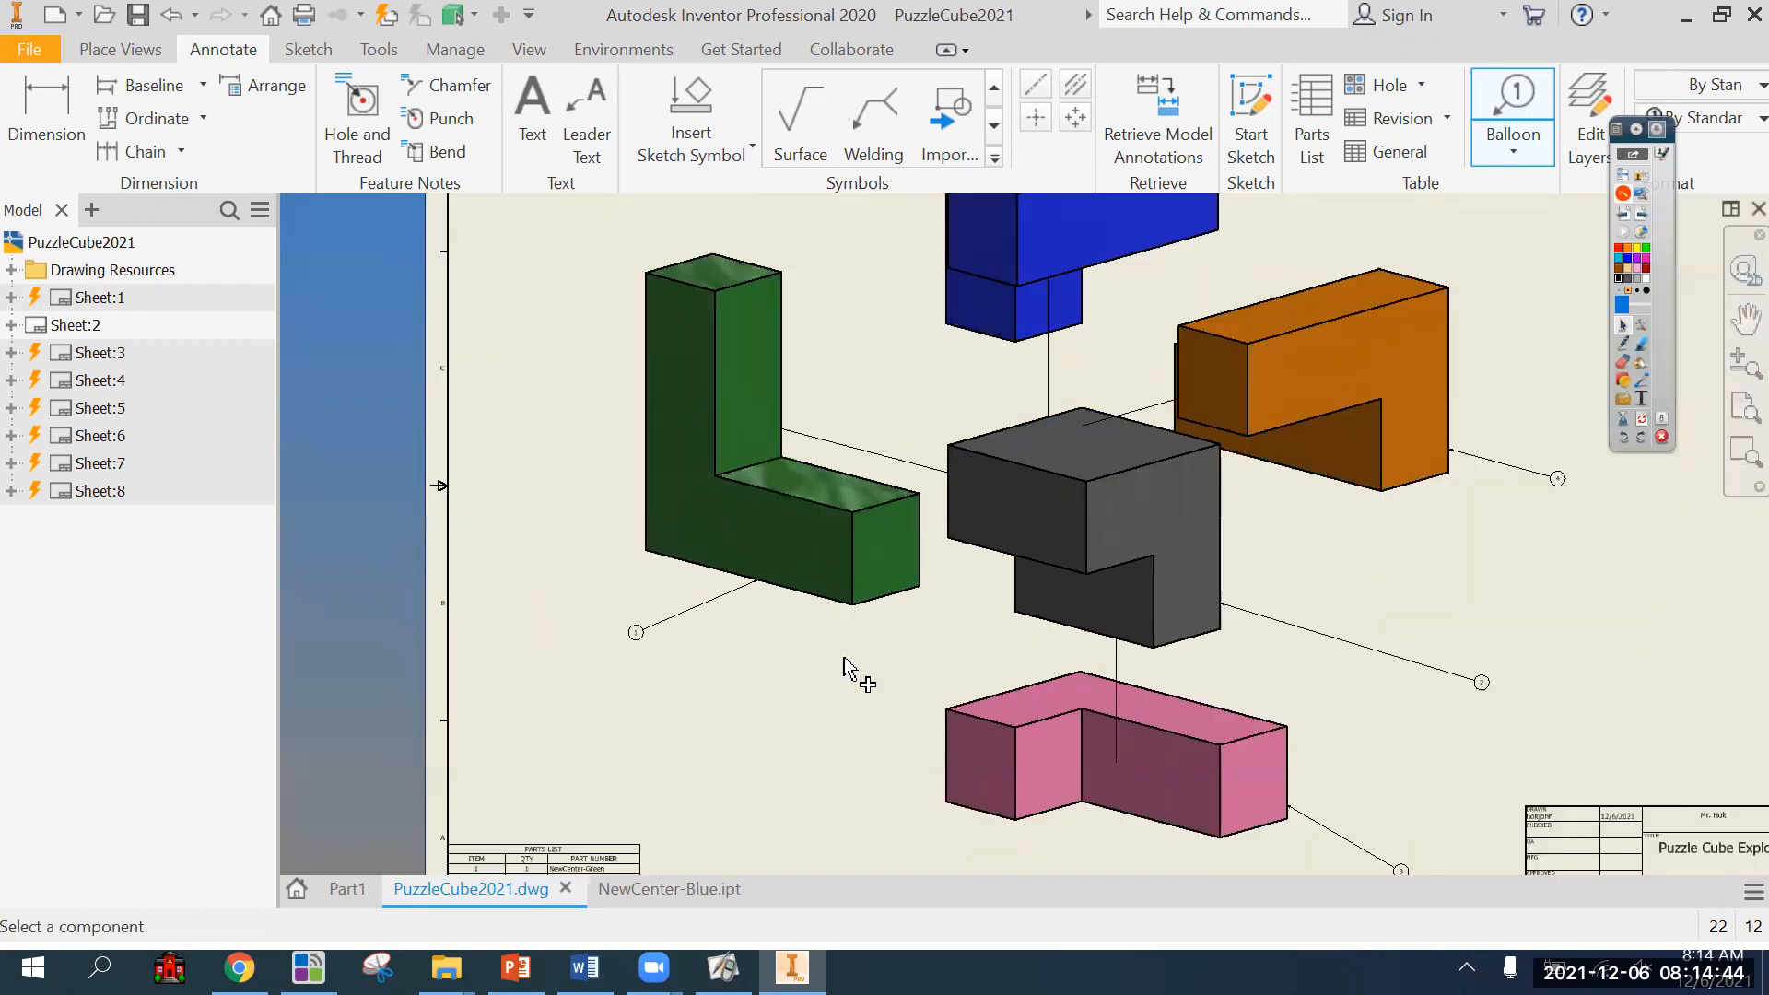
pyautogui.moveTo(779, 731)
pyautogui.mouseDown(button='middle')
pyautogui.moveTo(738, 779)
pyautogui.moveTo(774, 659)
pyautogui.mouseUp(button='middle')
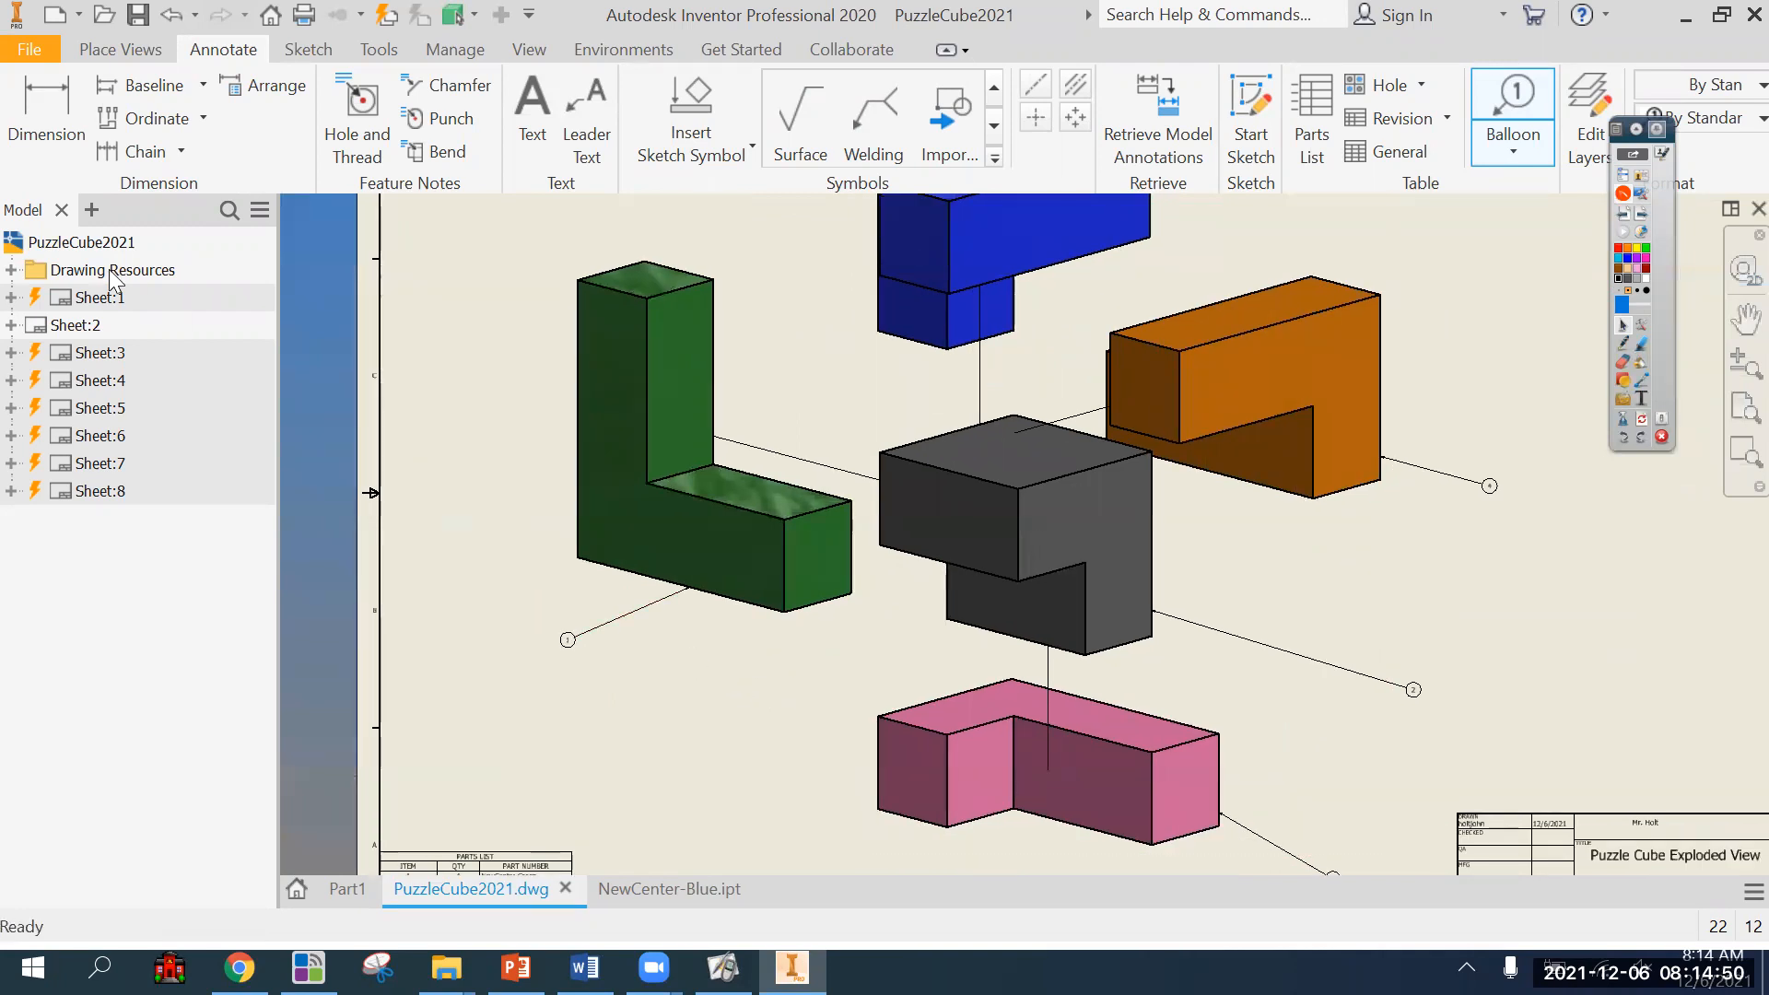
# End the balloon command and save the PuzzleCube2021 drawing.
pyautogui.press('Escape')
pyautogui.click(137, 17)
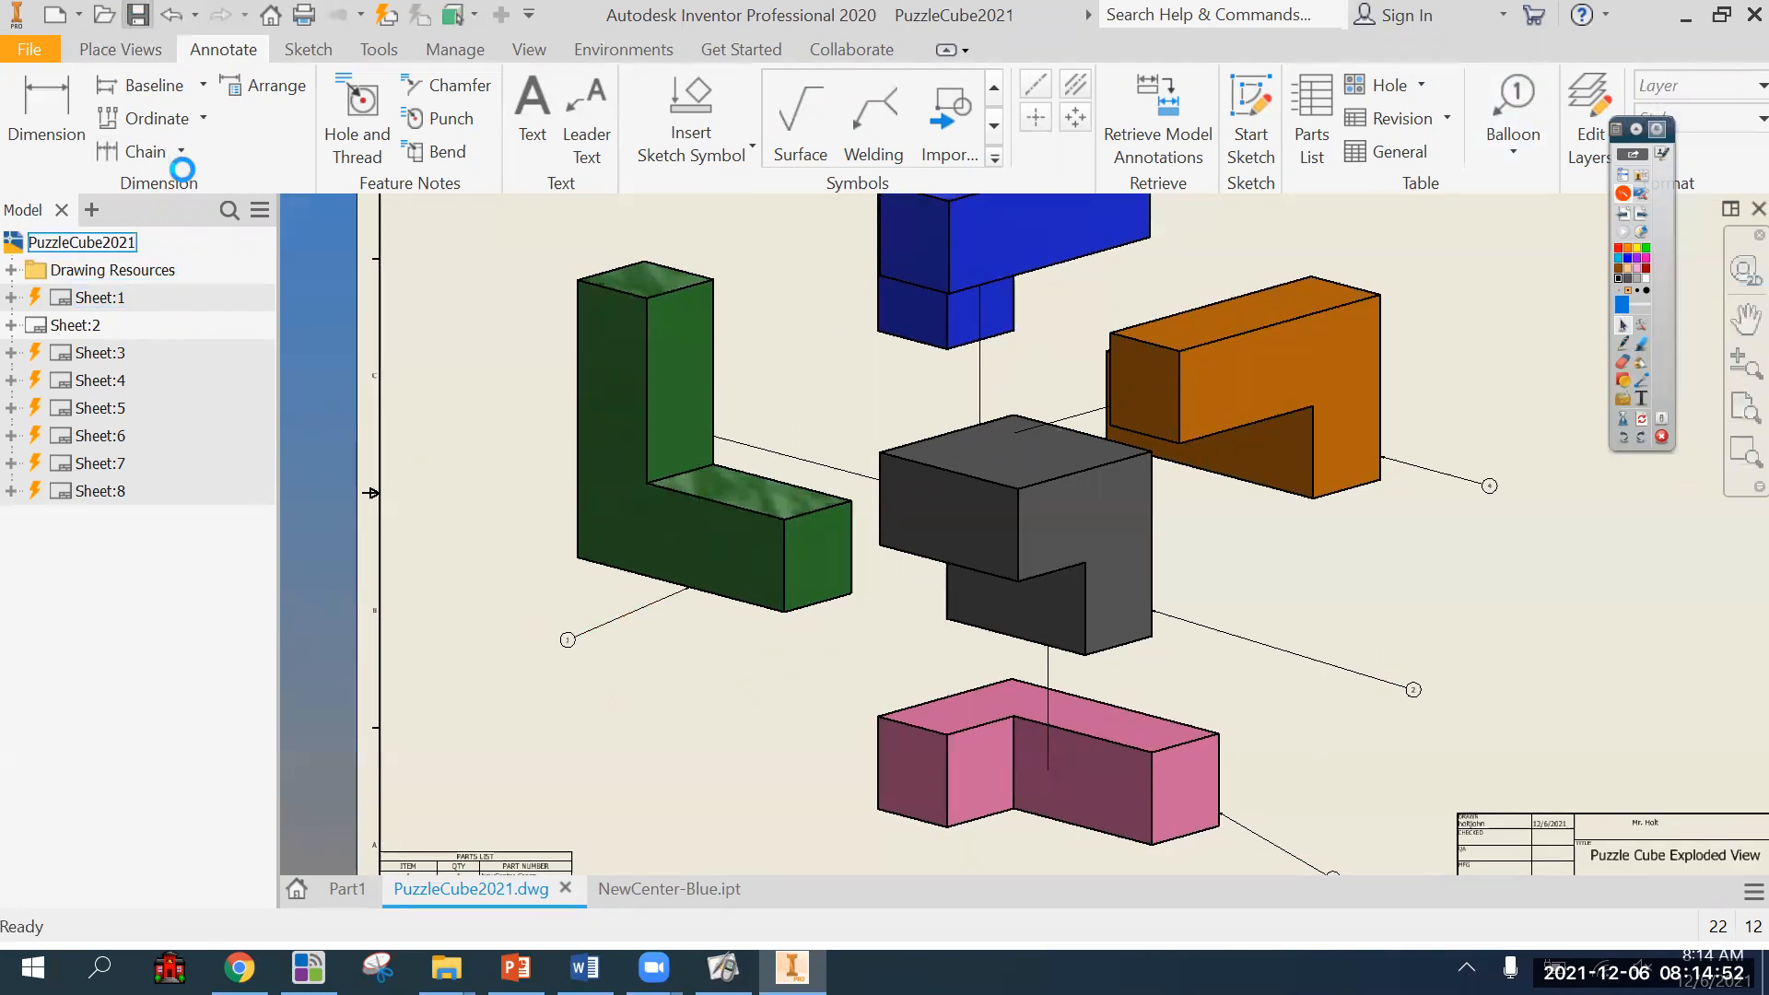
pyautogui.click(1029, 612)
pyautogui.click(1025, 362)
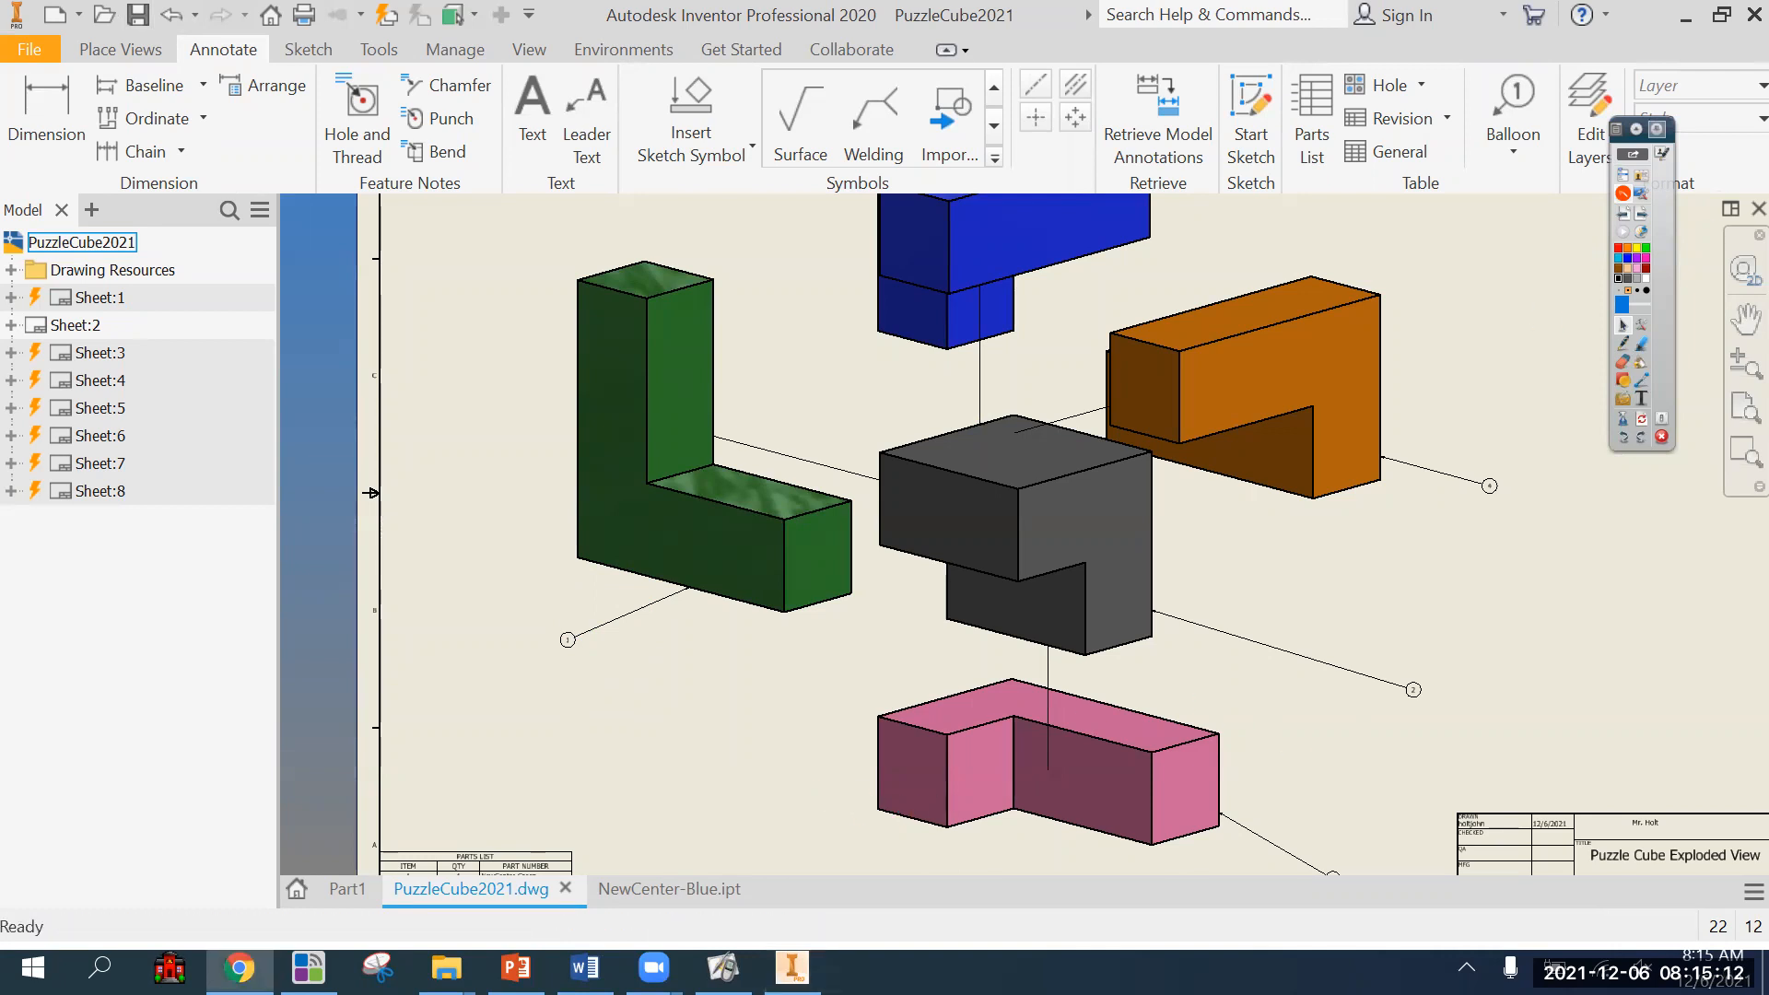
# Switch to the Dimensioning_Standards[1] presentation in PowerPoint and review its opening slides through Rules and Practices.
pyautogui.moveTo(516, 968)
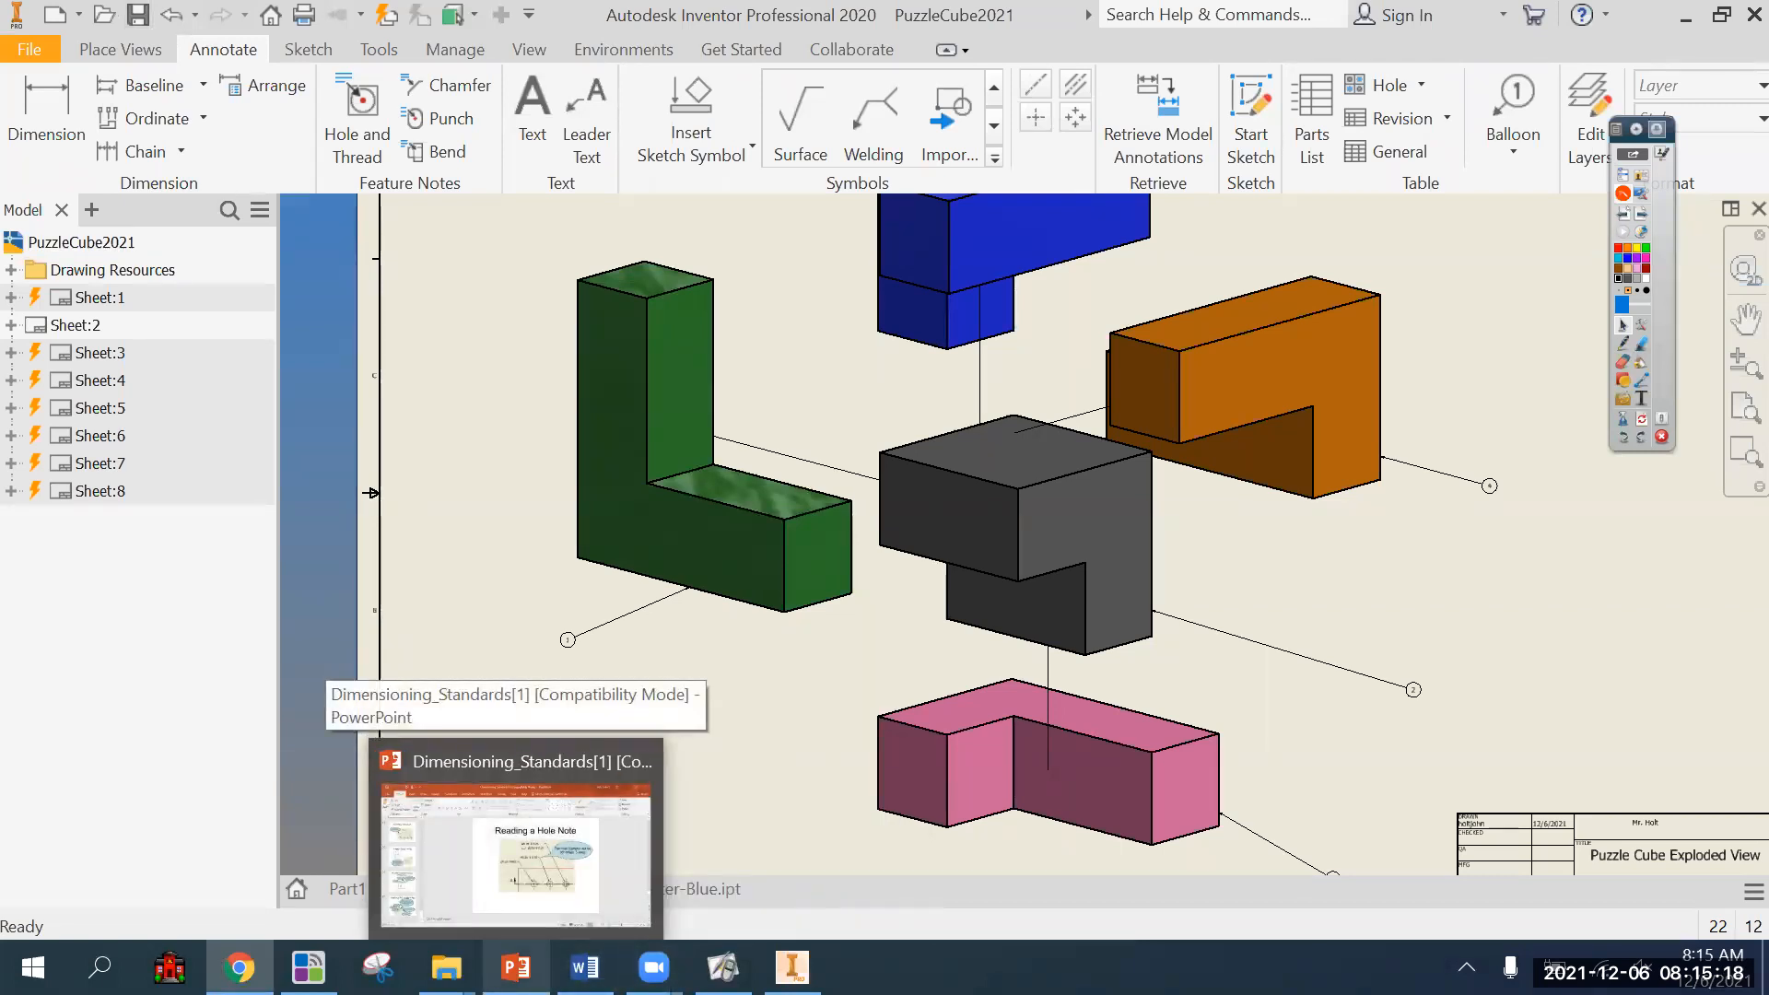
pyautogui.click(516, 839)
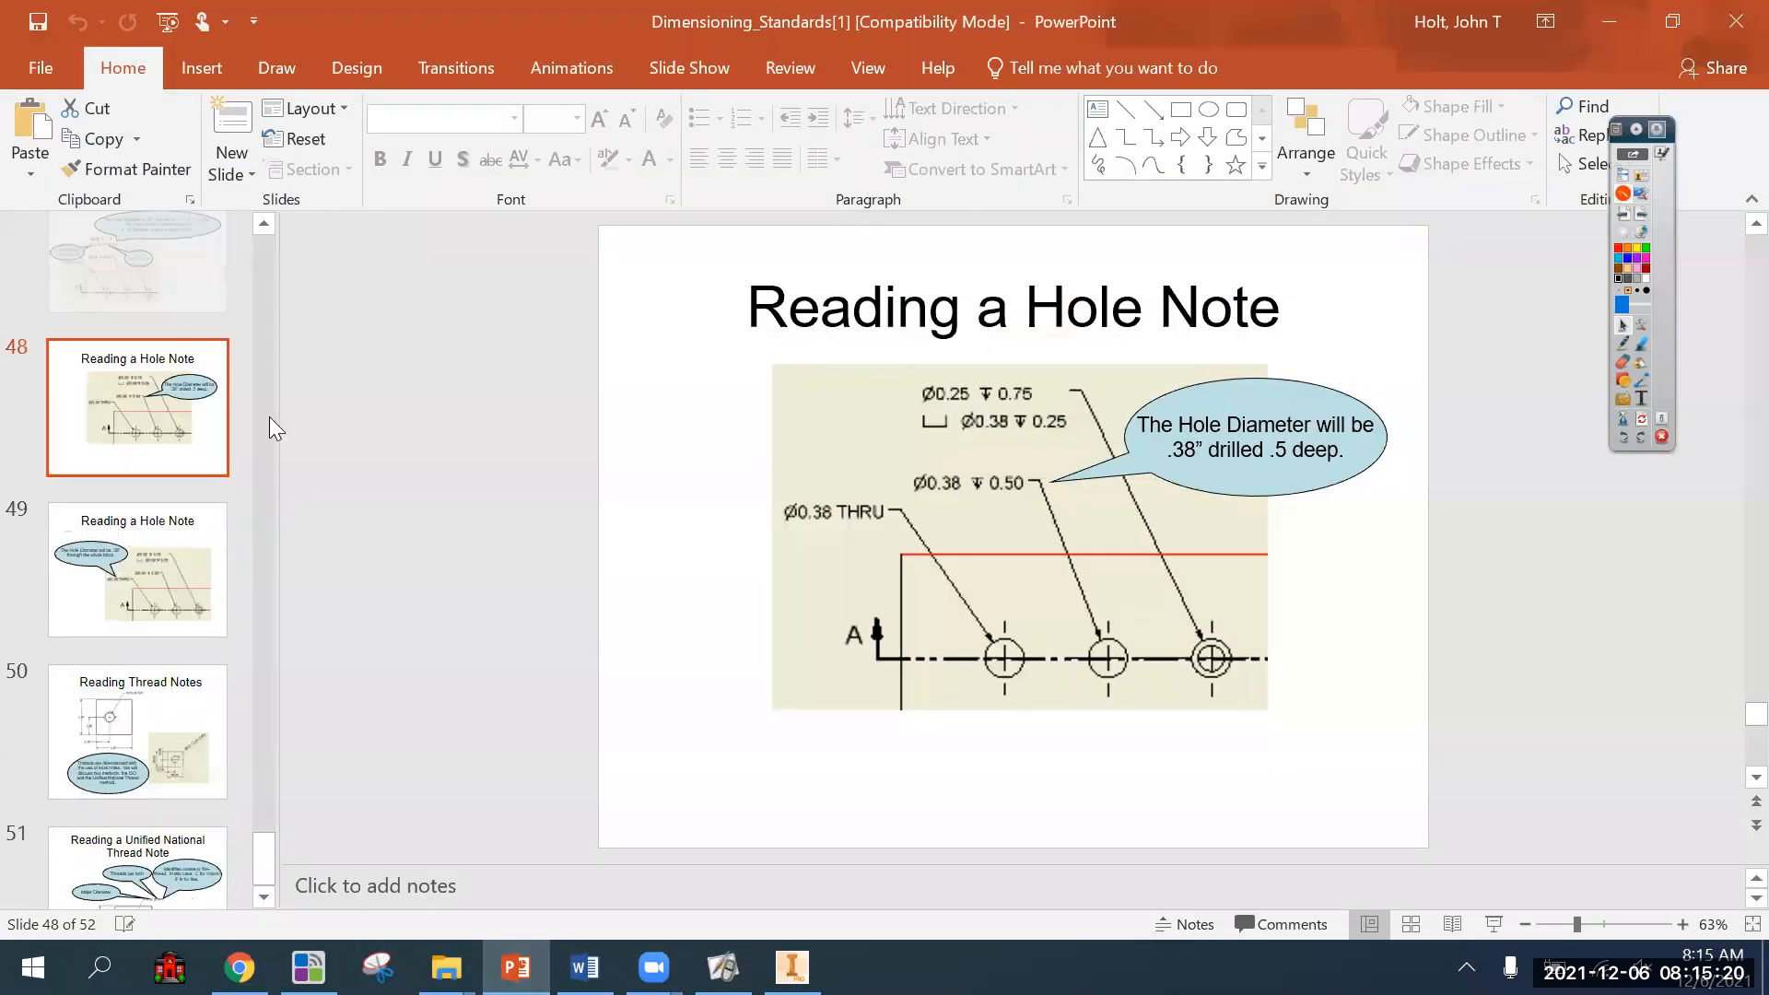
pyautogui.scroll(3, 184, 369)
pyautogui.click(155, 312)
pyautogui.scroll(4, 143, 376)
pyautogui.scroll(20, 147, 391)
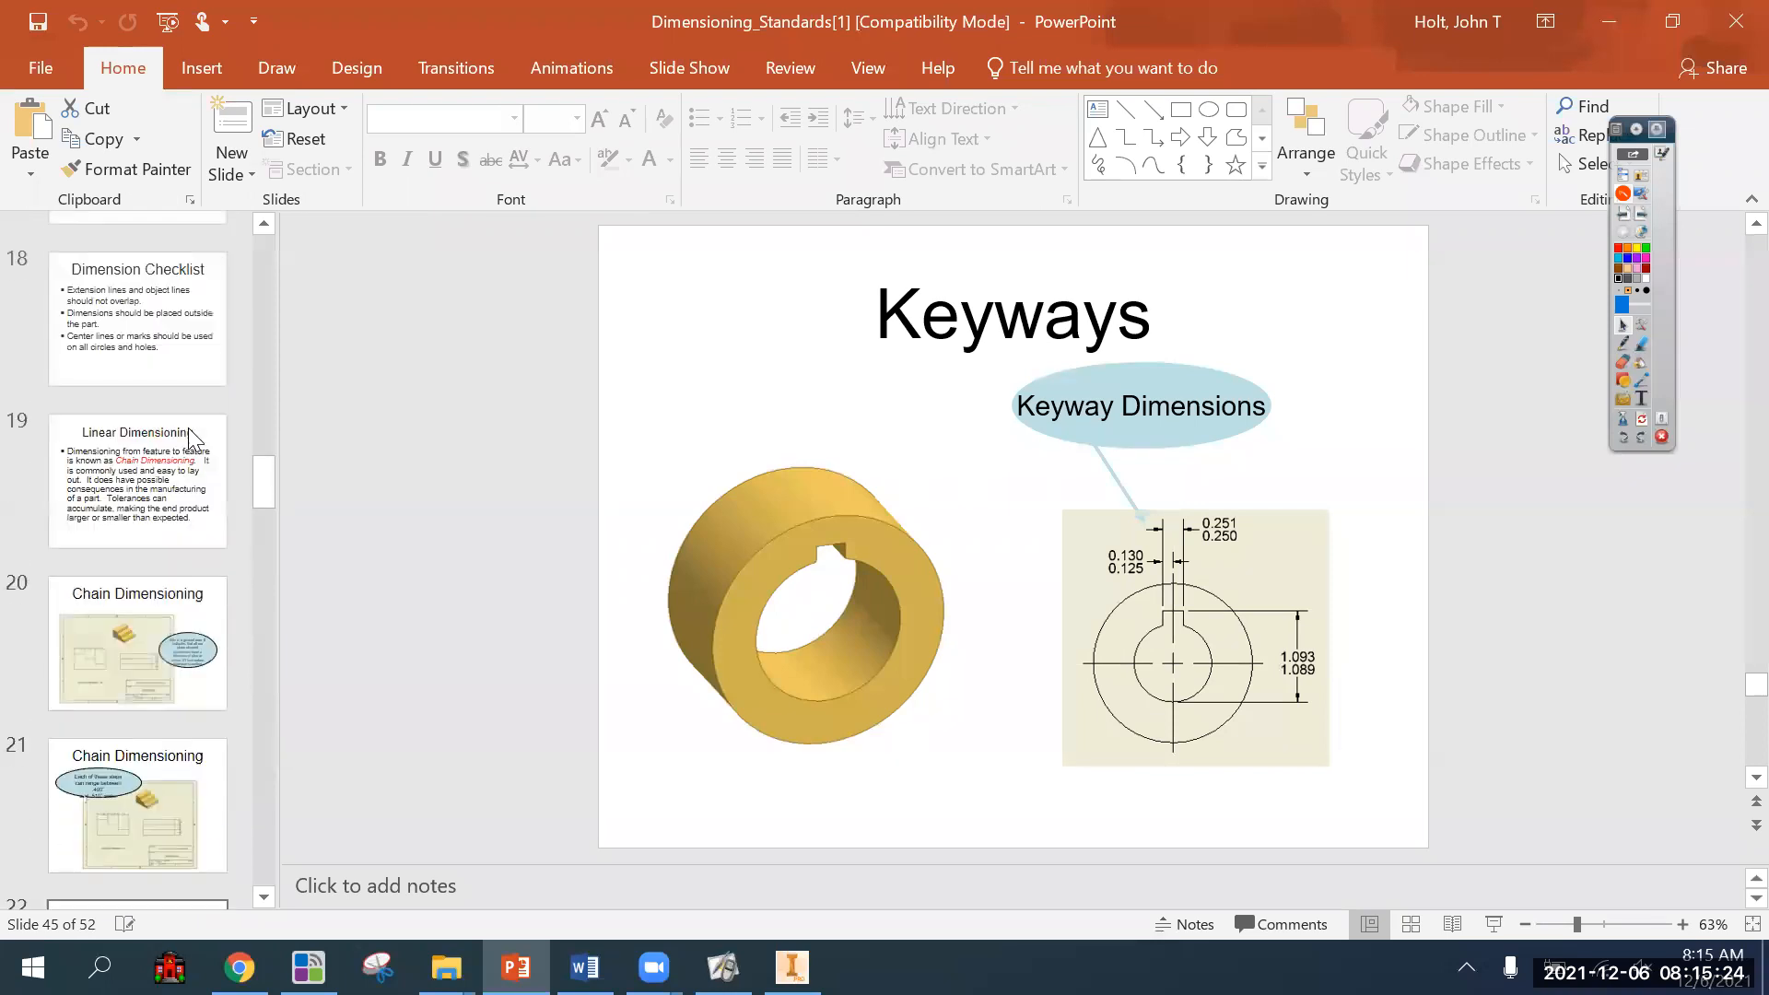
pyautogui.moveTo(261, 470); pyautogui.dragTo(249, 203)
pyautogui.click(147, 304)
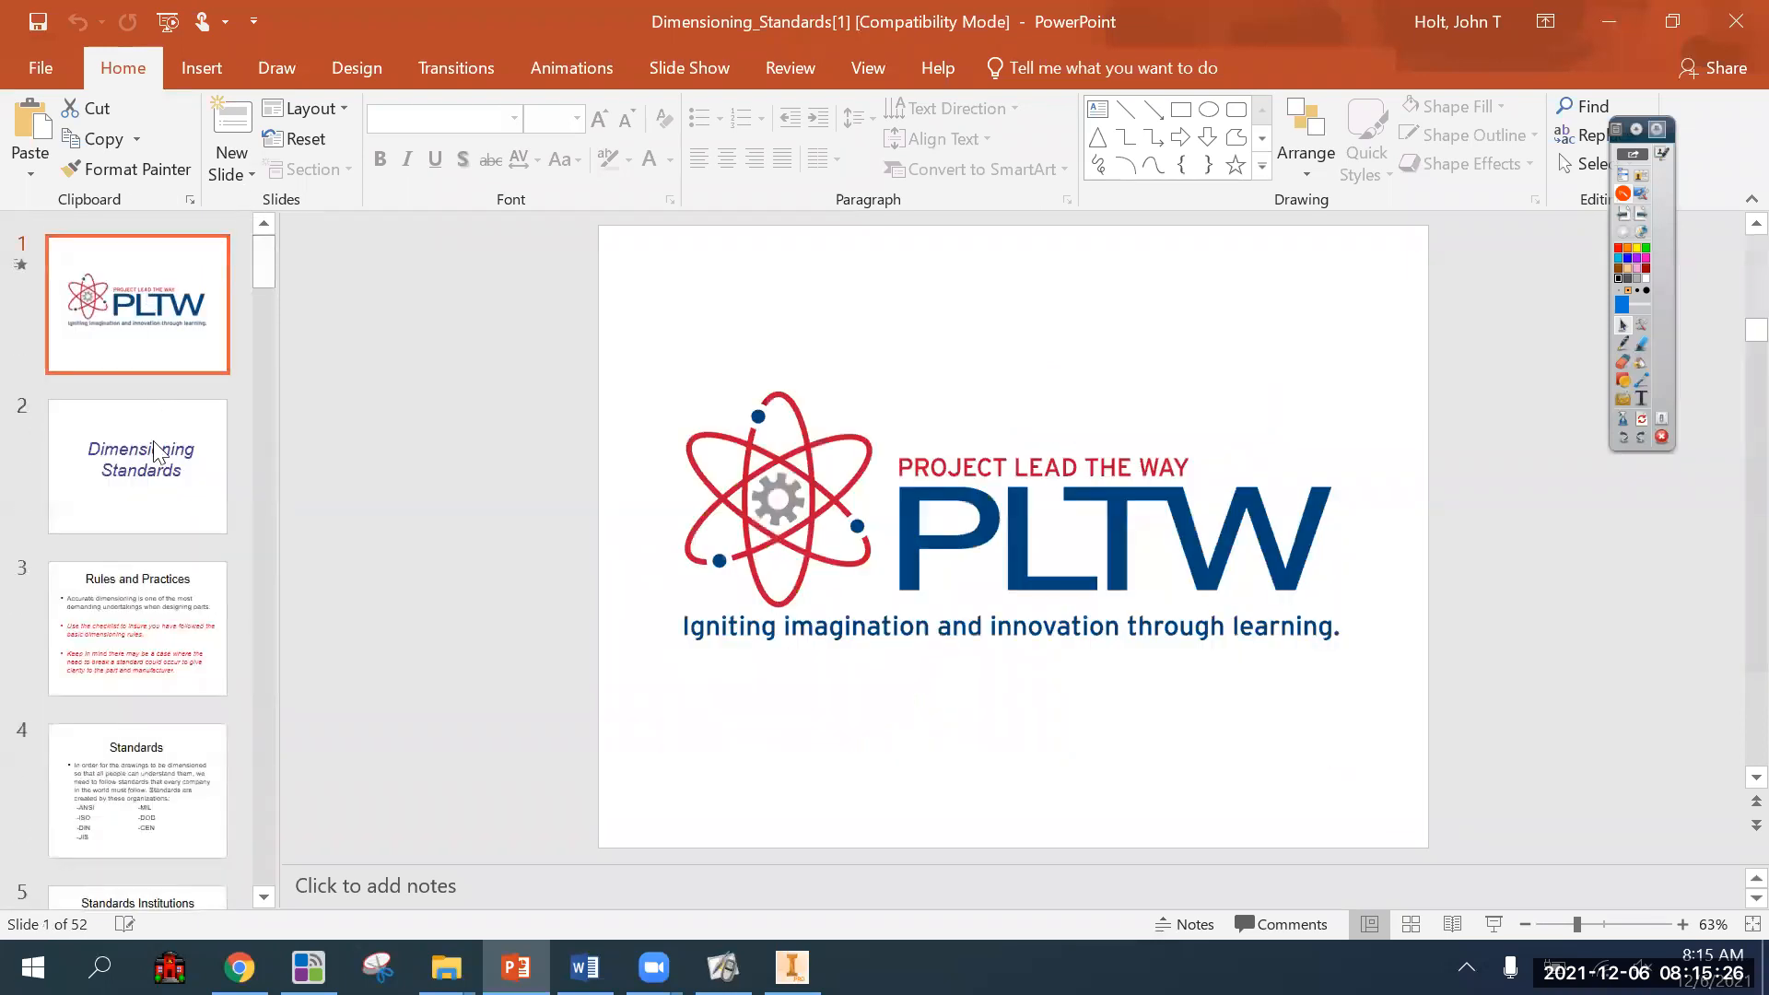
pyautogui.click(156, 451)
pyautogui.click(151, 612)
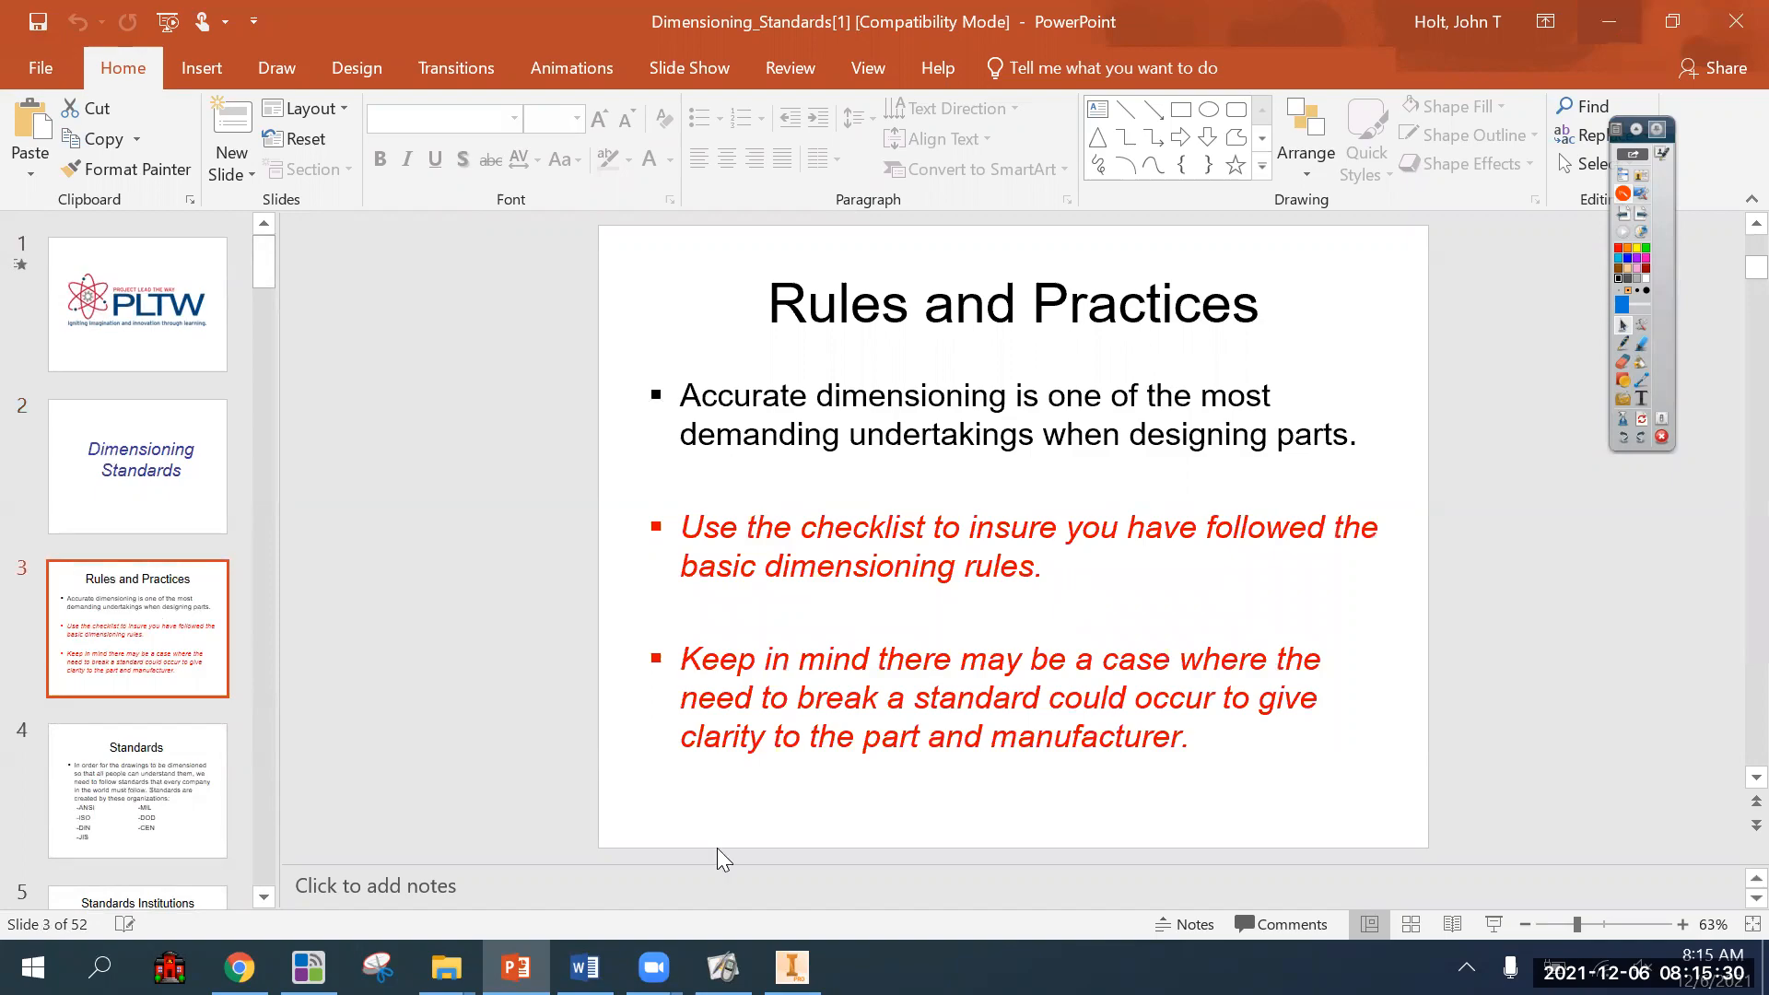
pyautogui.click(516, 968)
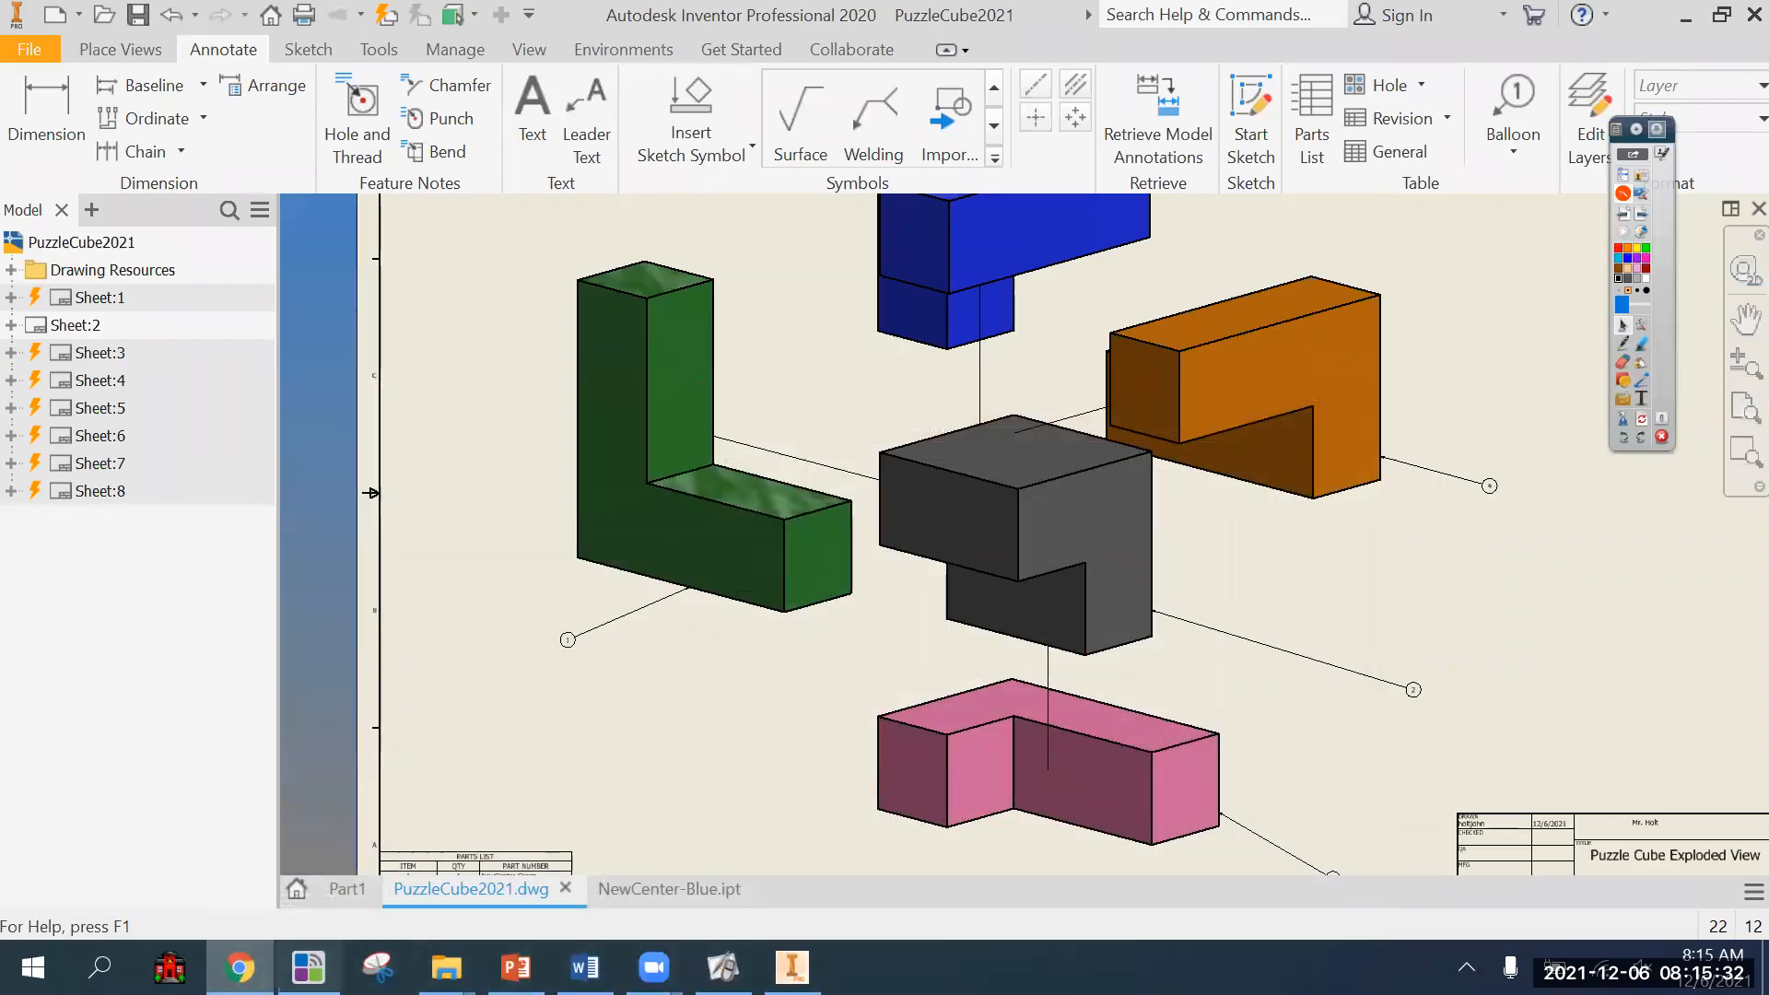
# Look through the dimensioning files in the .21-21Seating folder in File Explorer, then minimize the folder window.
pyautogui.moveTo(446, 968)
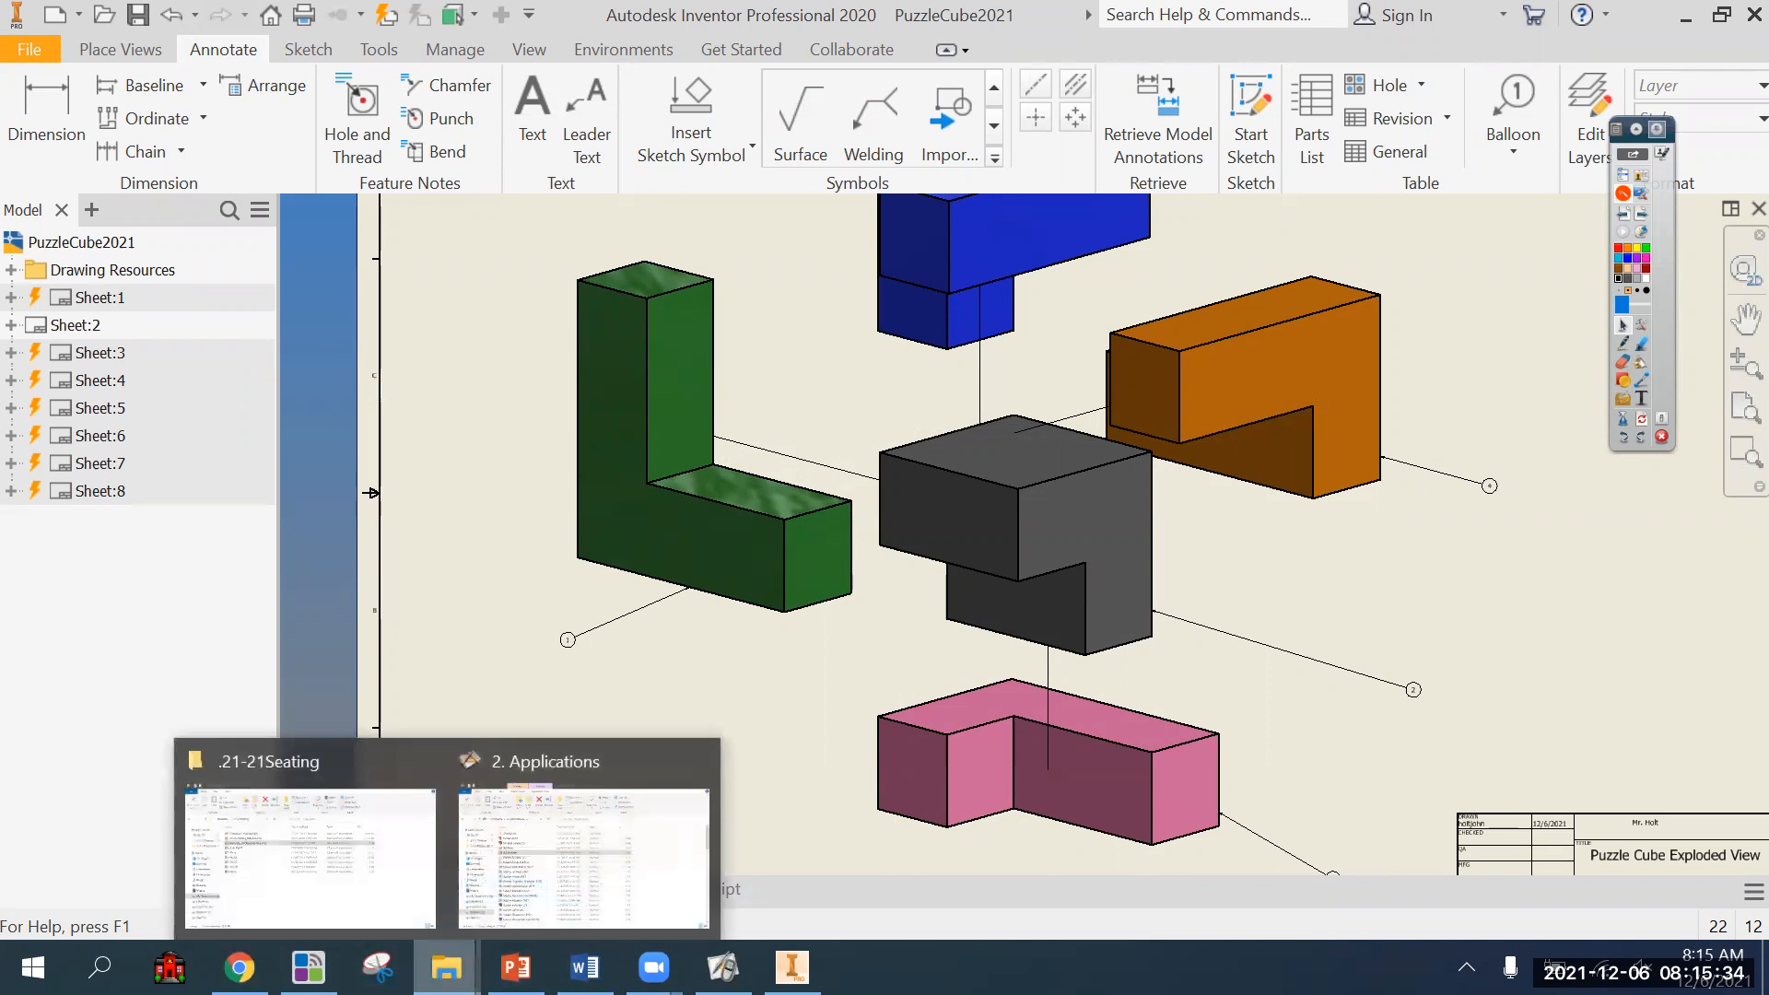
pyautogui.click(367, 902)
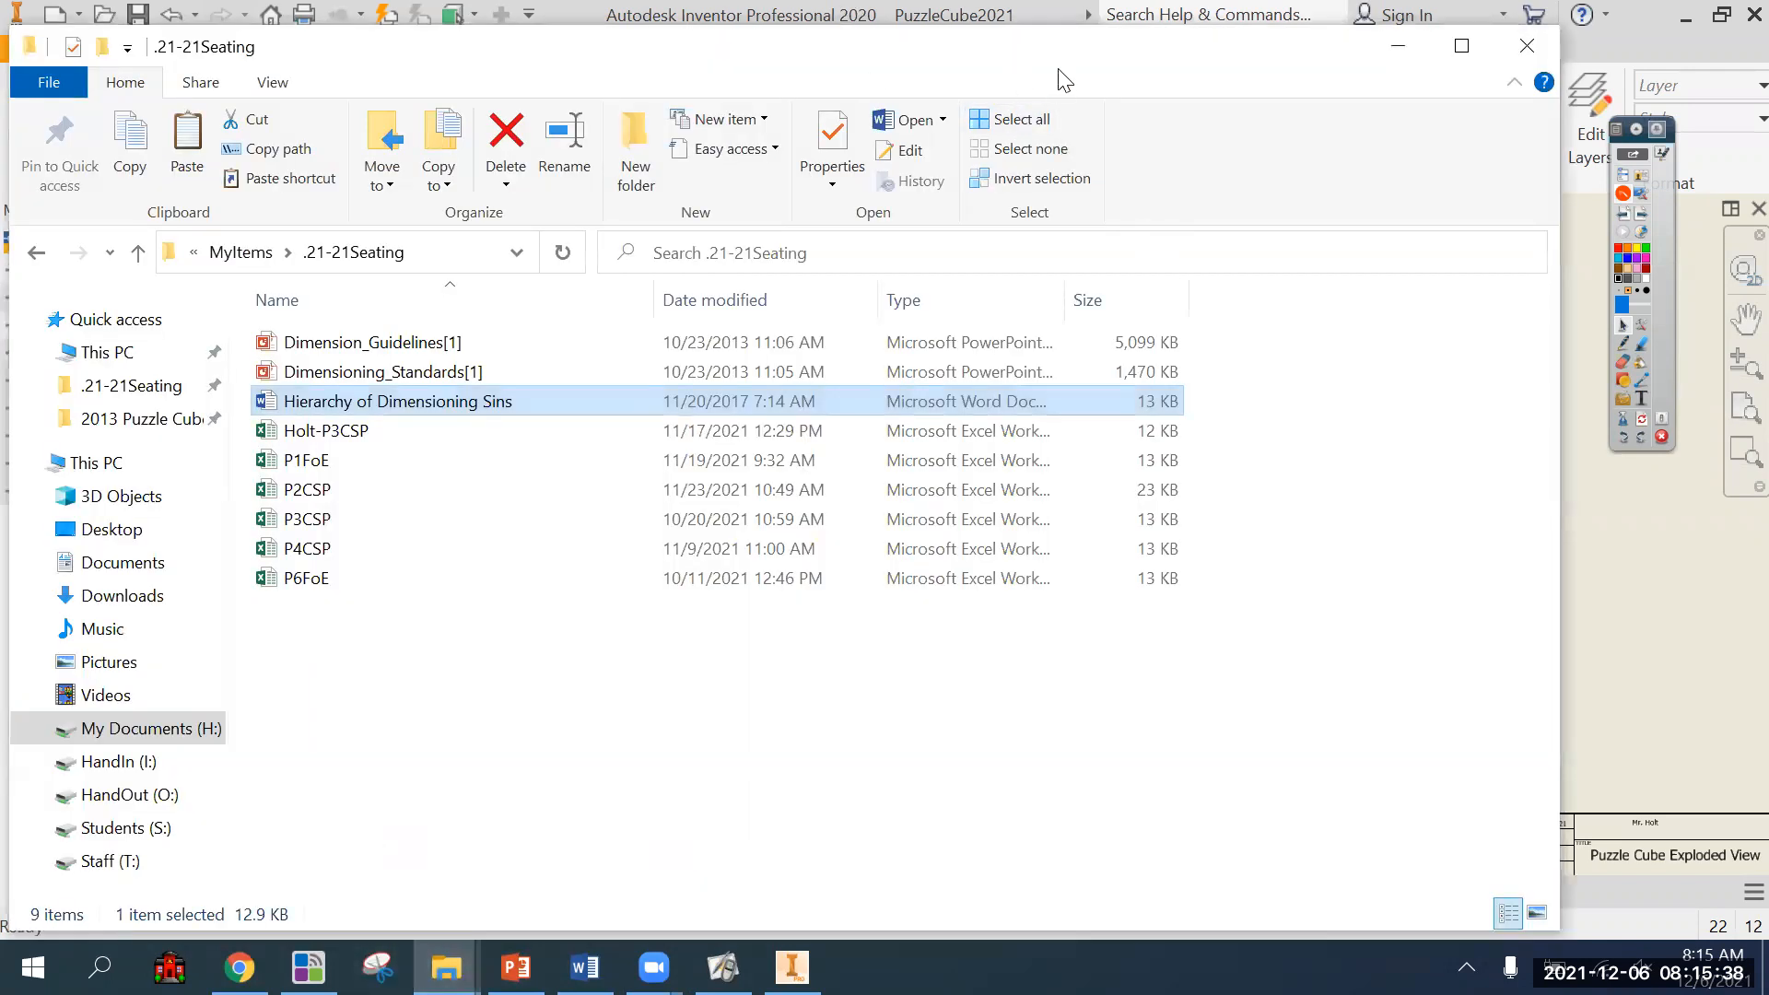
pyautogui.click(1398, 46)
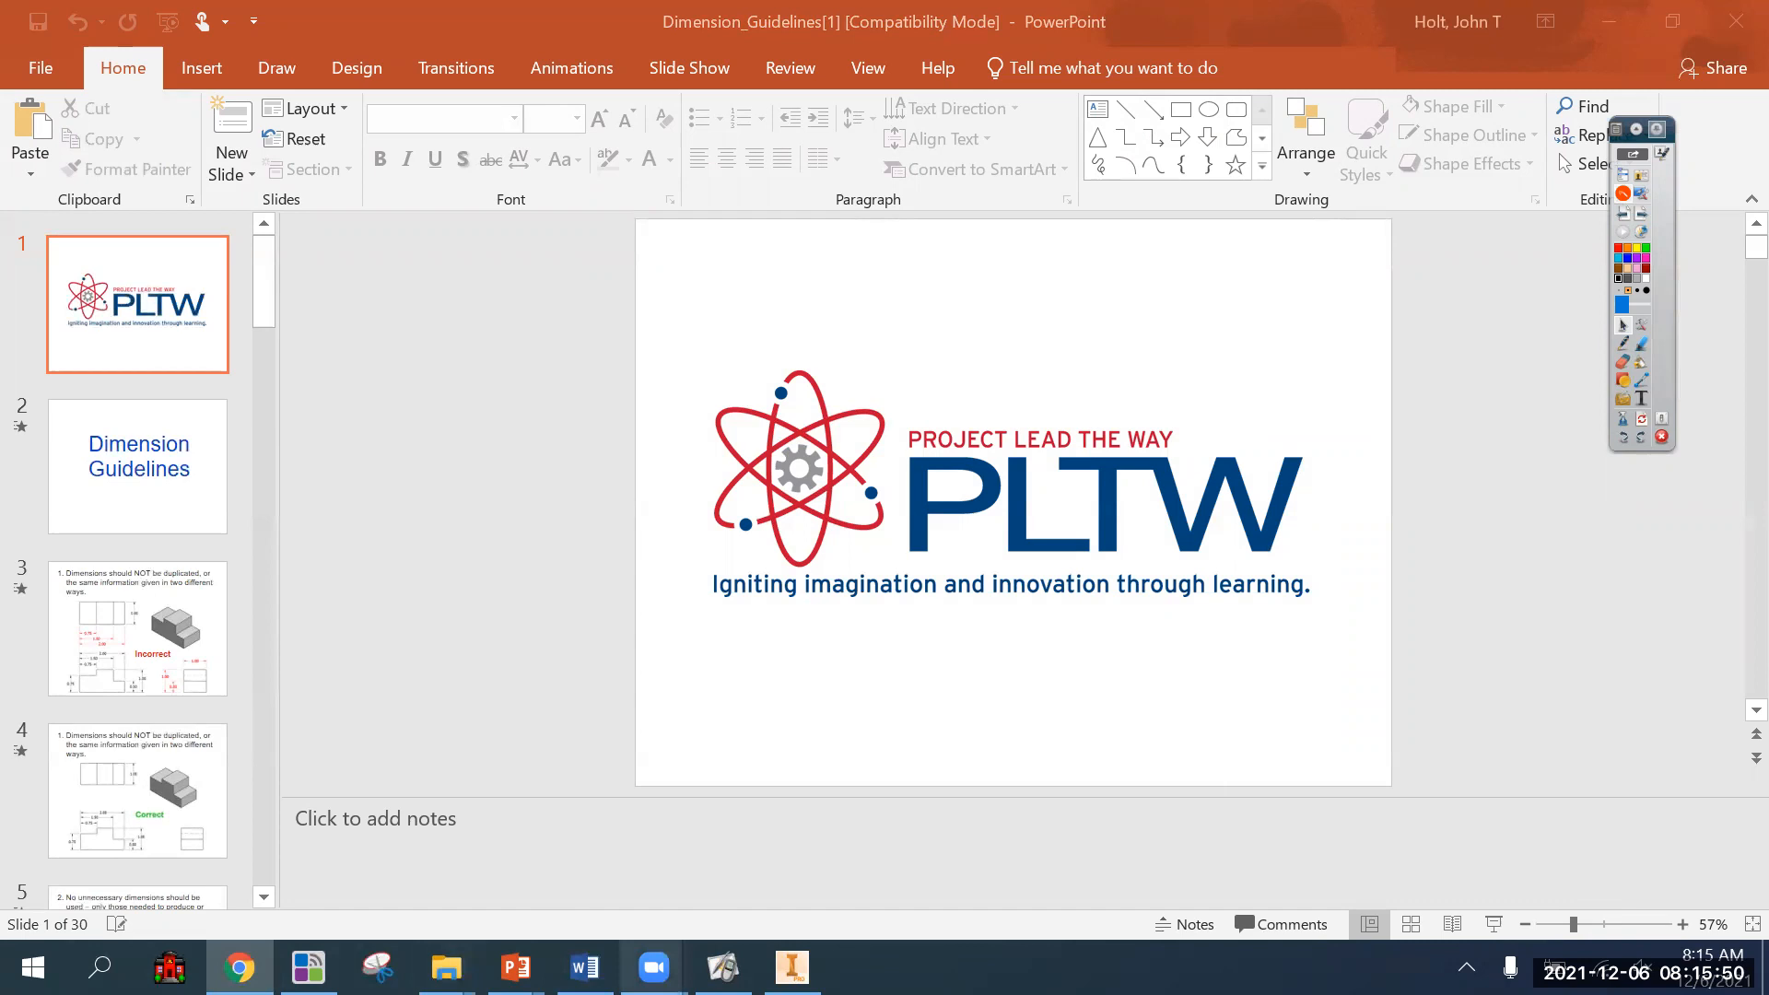
# Put away the Dimension_Guidelines[1] presentation and switch to the Hierarchy of Dimensioning Sins document in Word.
pyautogui.click(1618, 17)
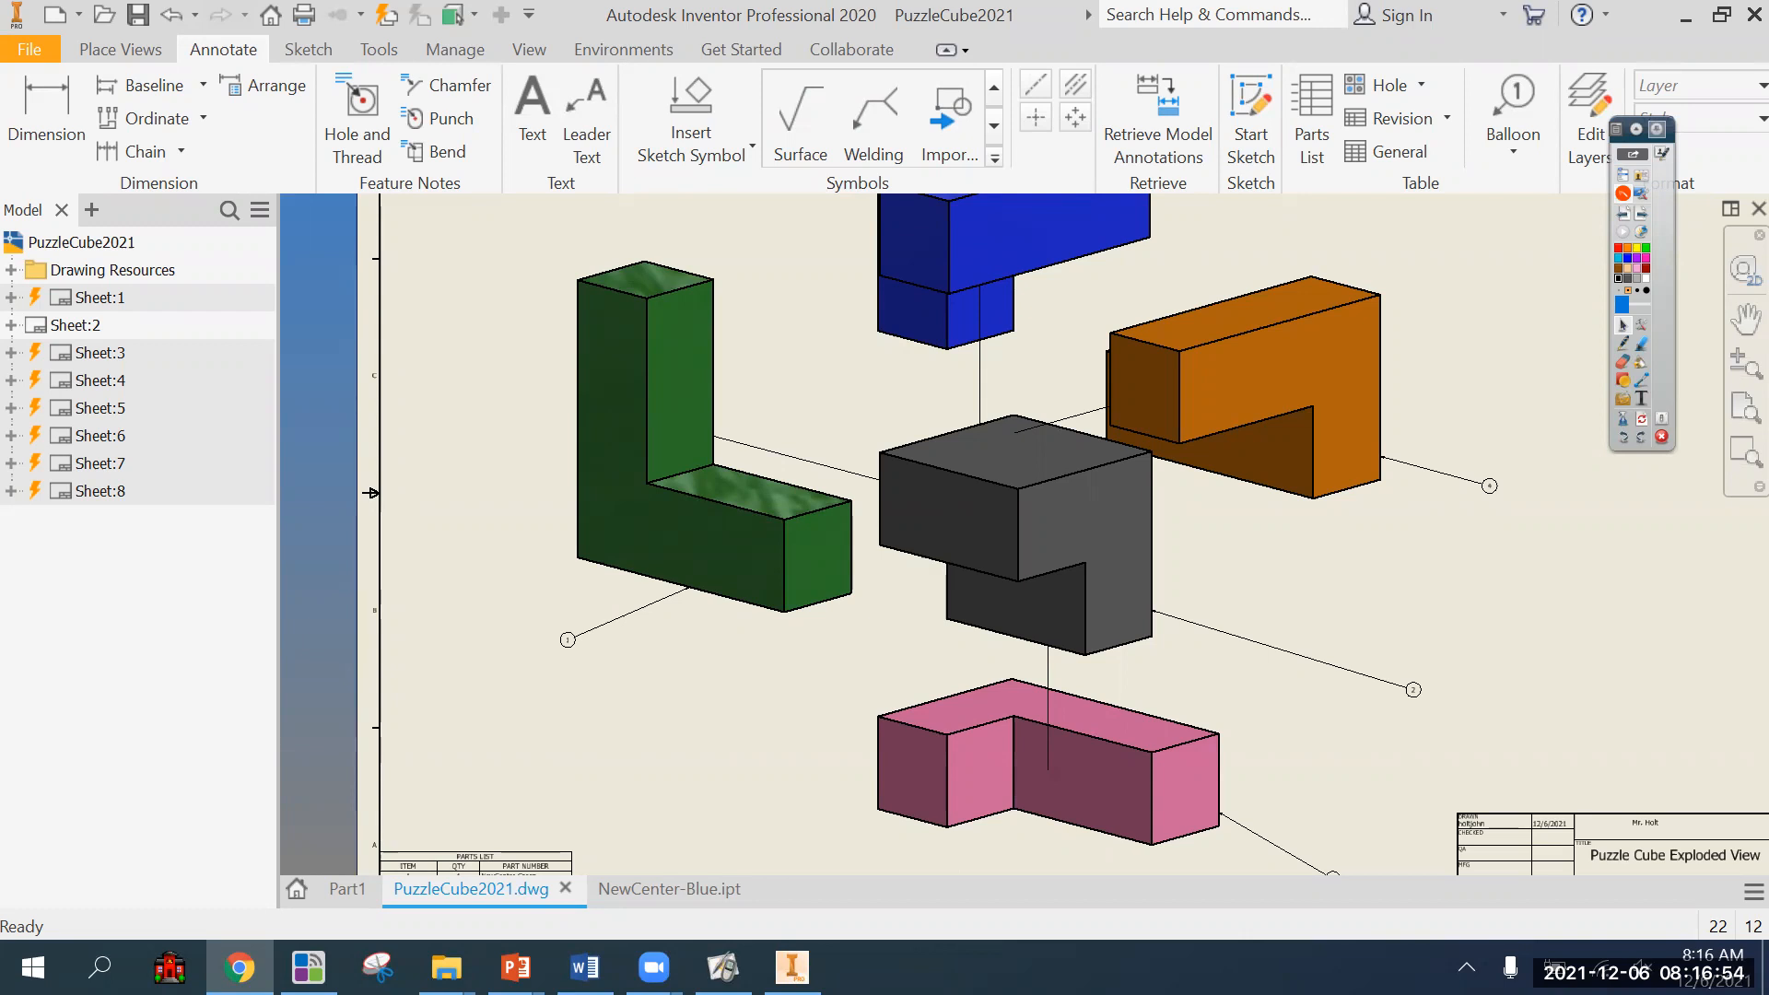
pyautogui.hotkey('alt', 'Tab')
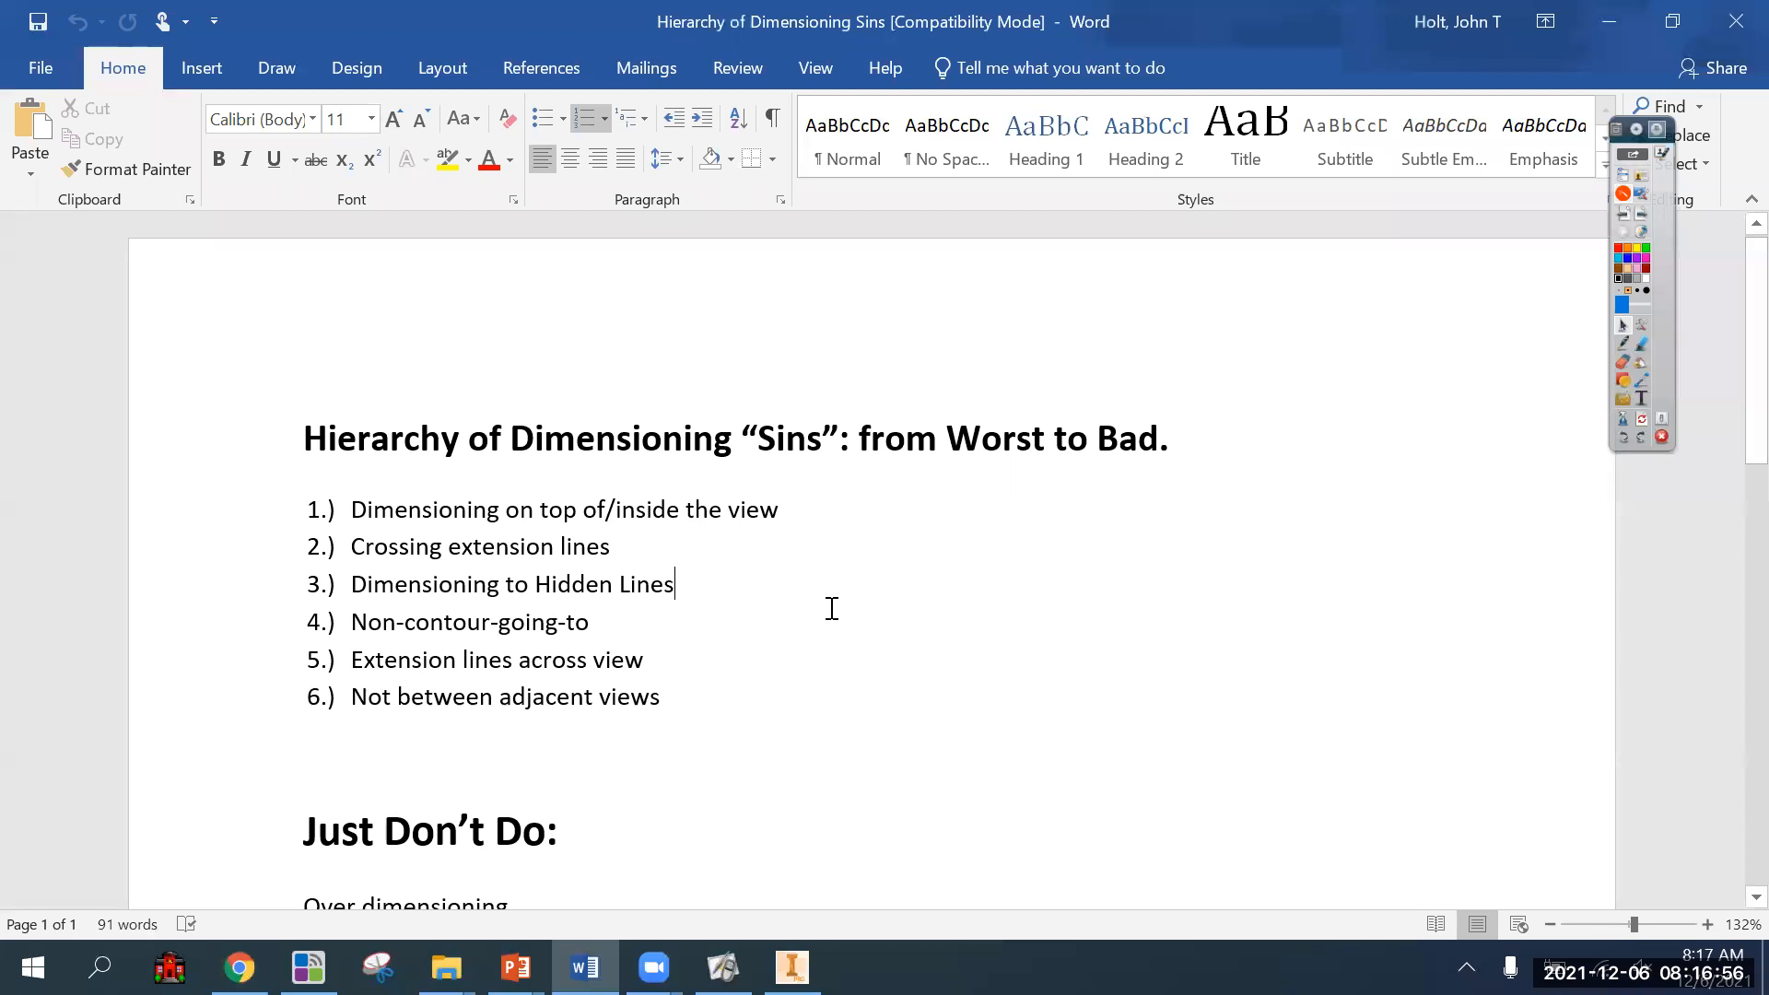
# Copy the entire contents of the Hierarchy of Dimensioning Sins document, then close the document and Word.
pyautogui.hotkey('ctrl', 'a')
pyautogui.hotkey('ctrl', 'c')
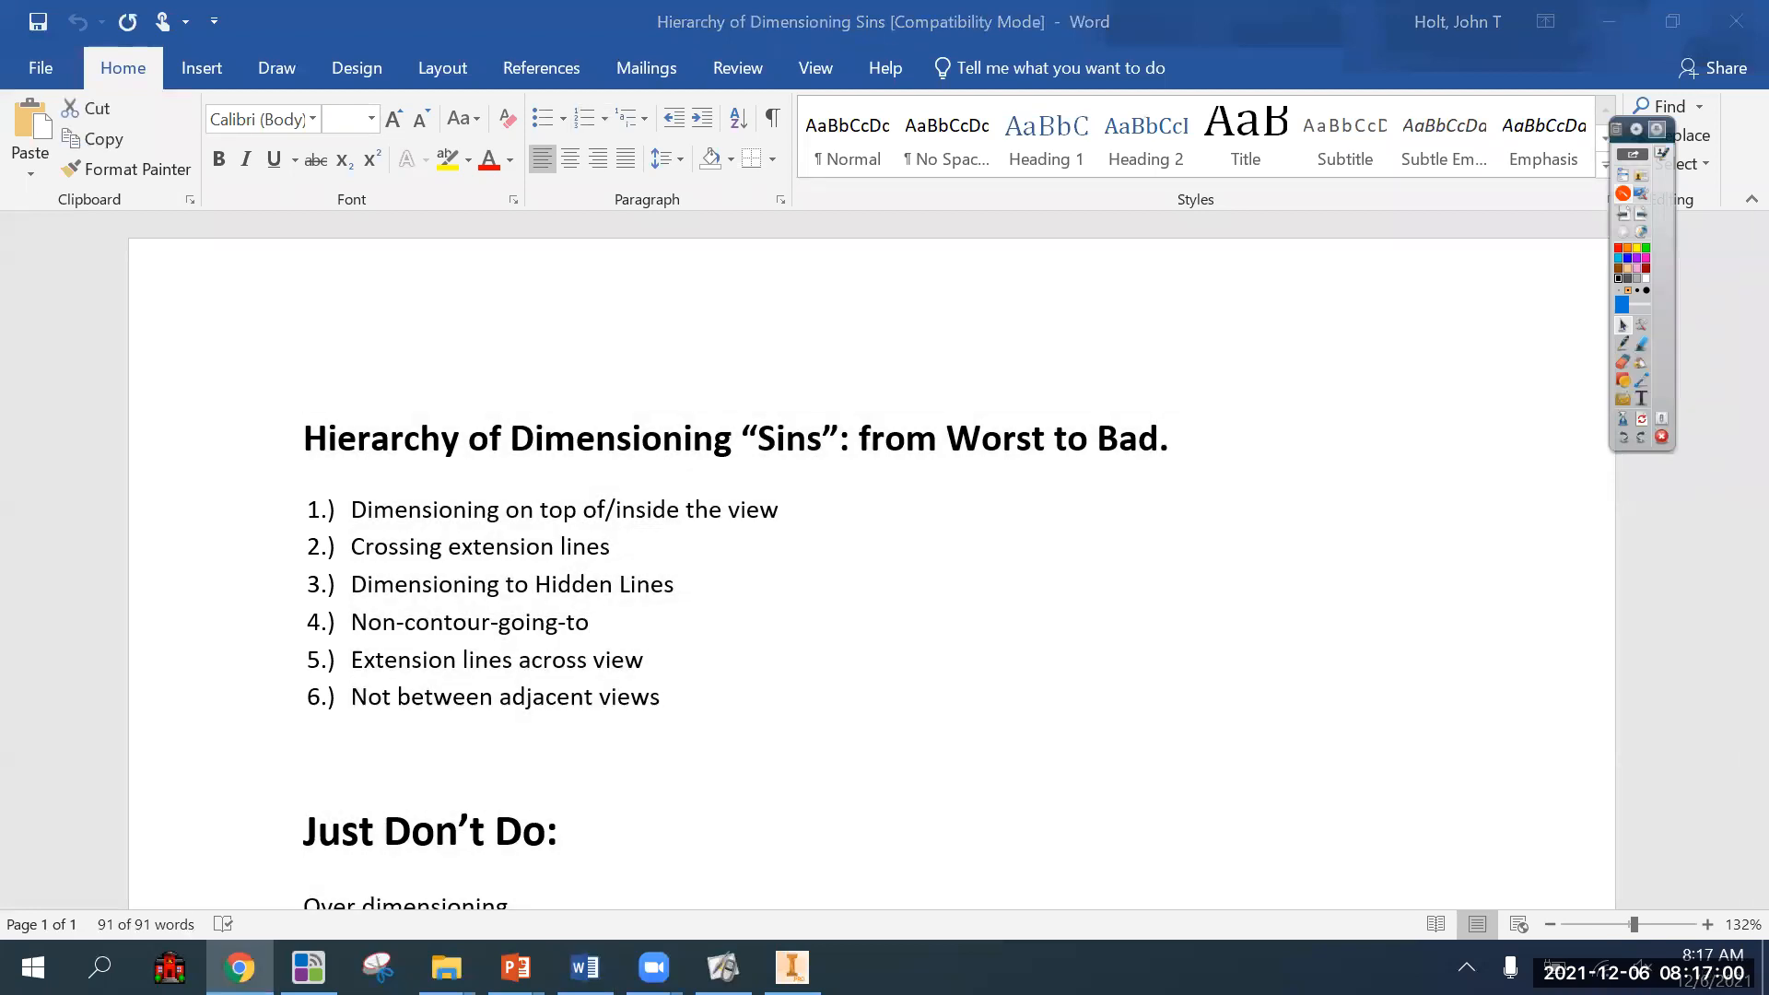
pyautogui.click(1631, 33)
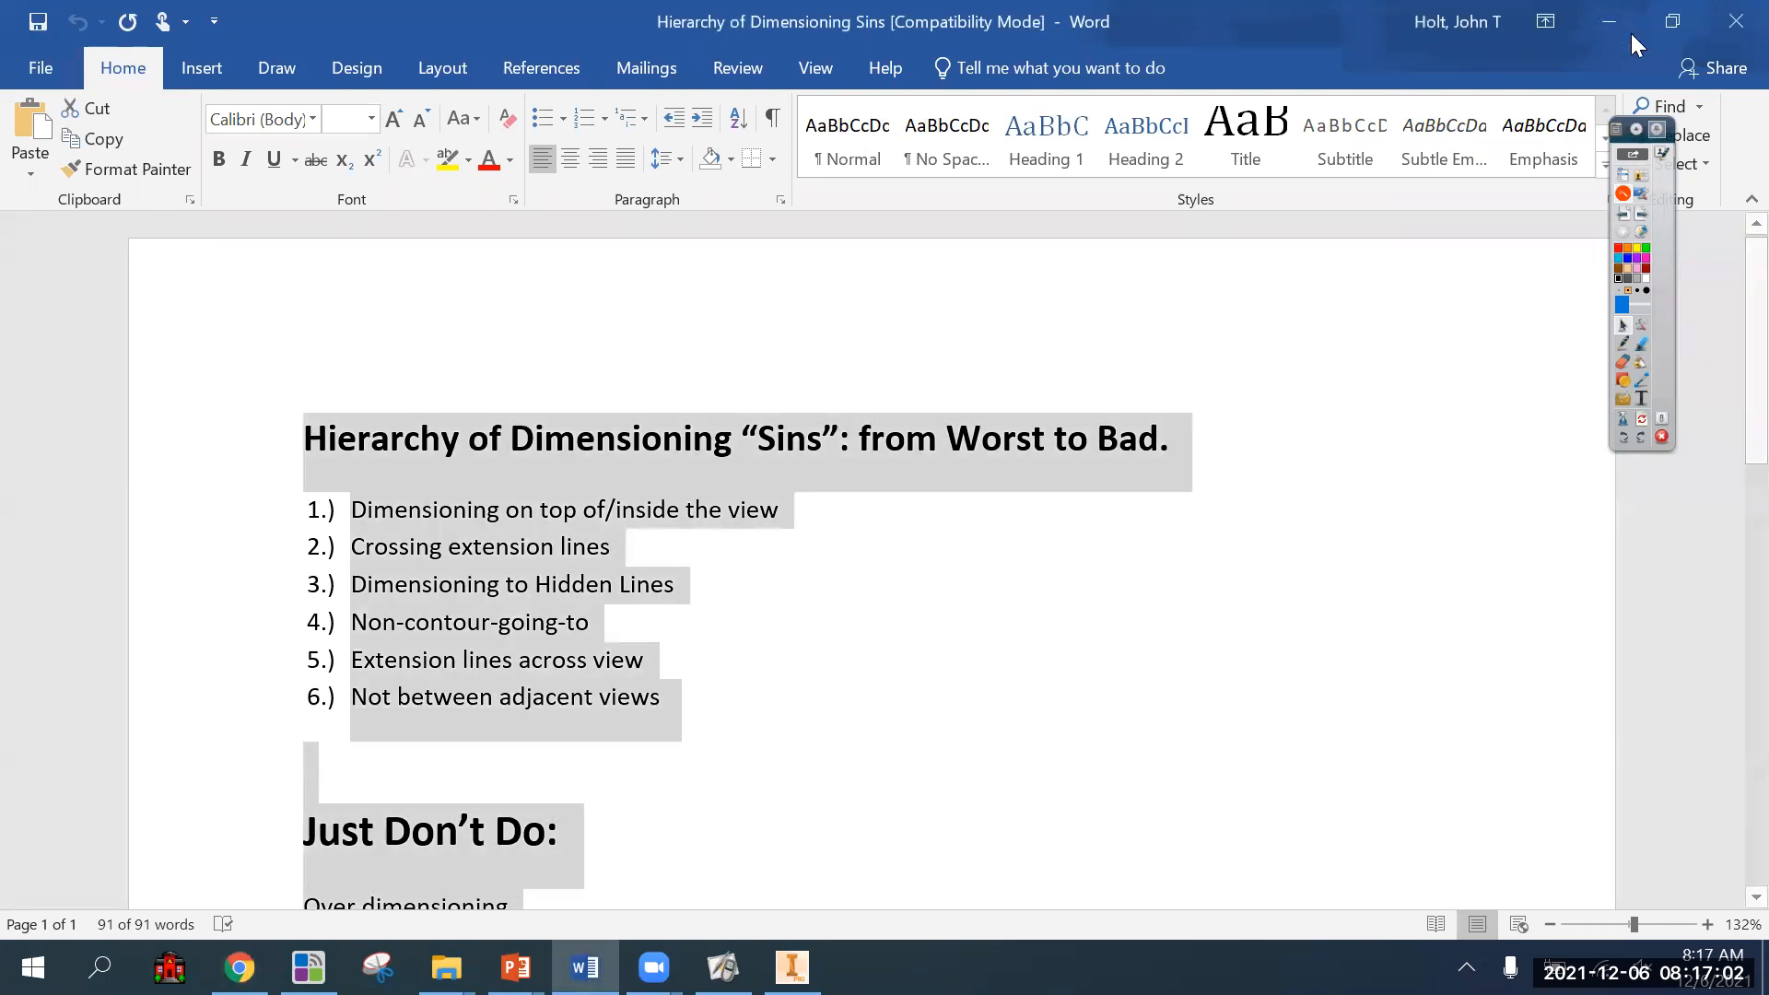
pyautogui.click(1388, 490)
pyautogui.click(1730, 26)
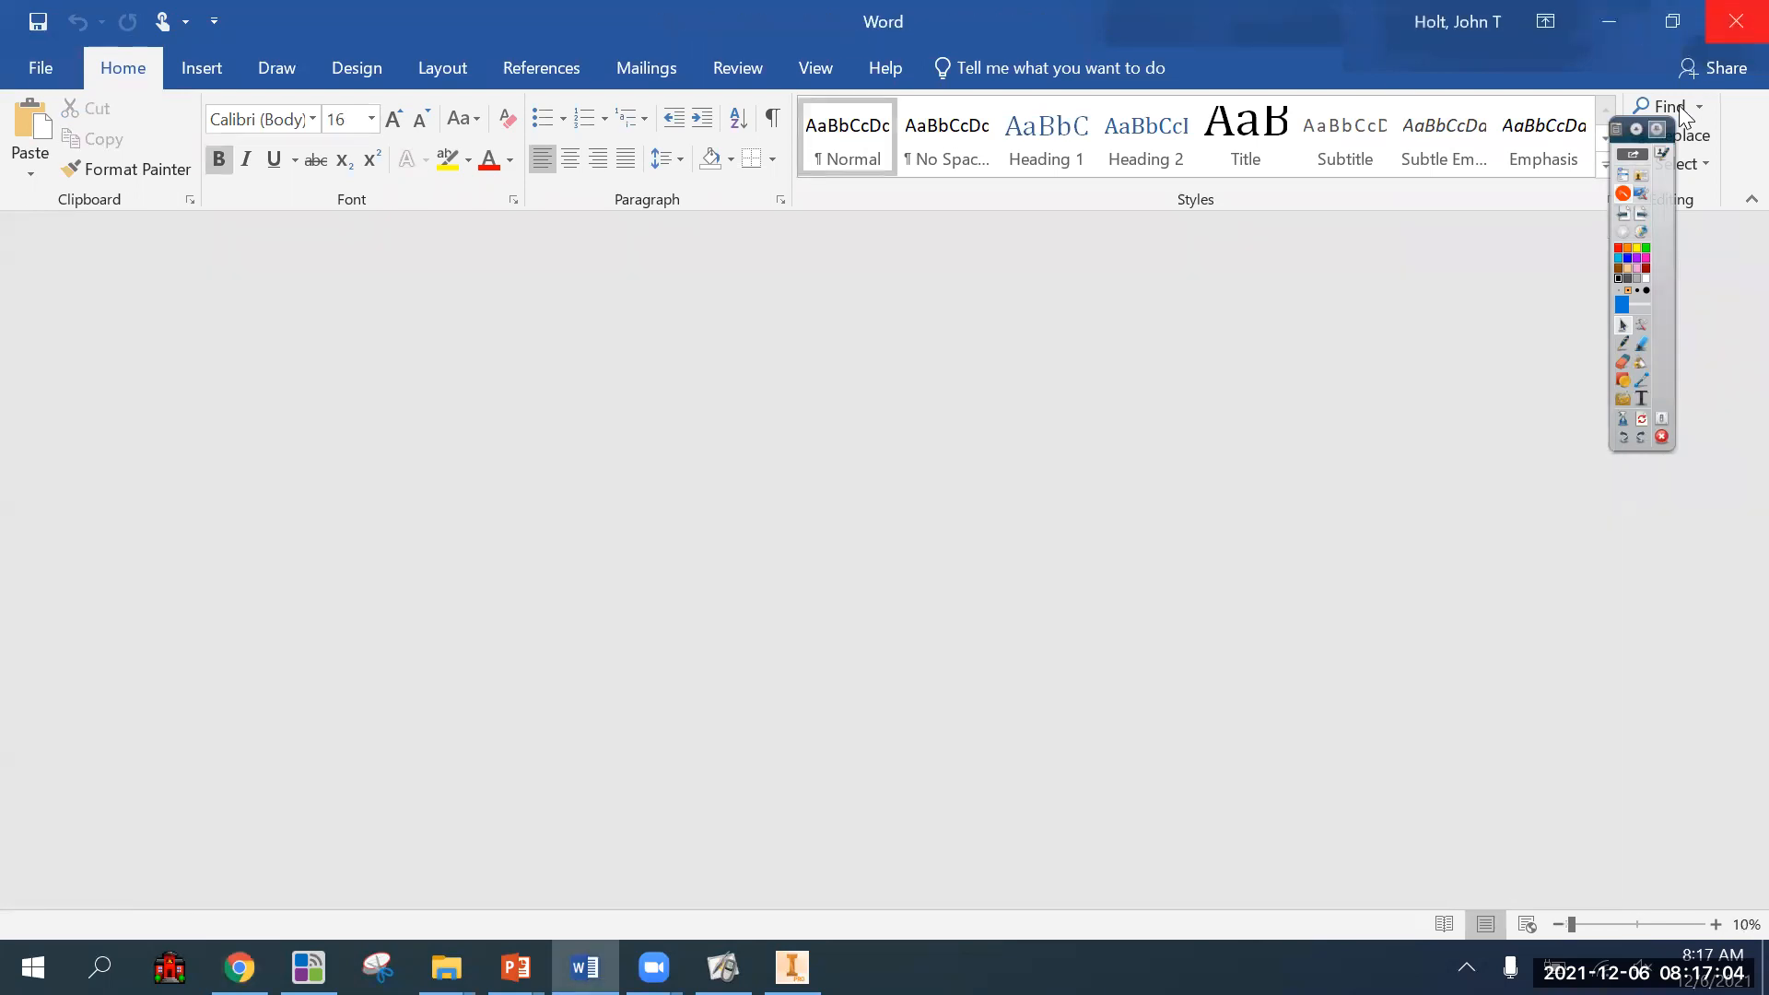
pyautogui.click(1737, 20)
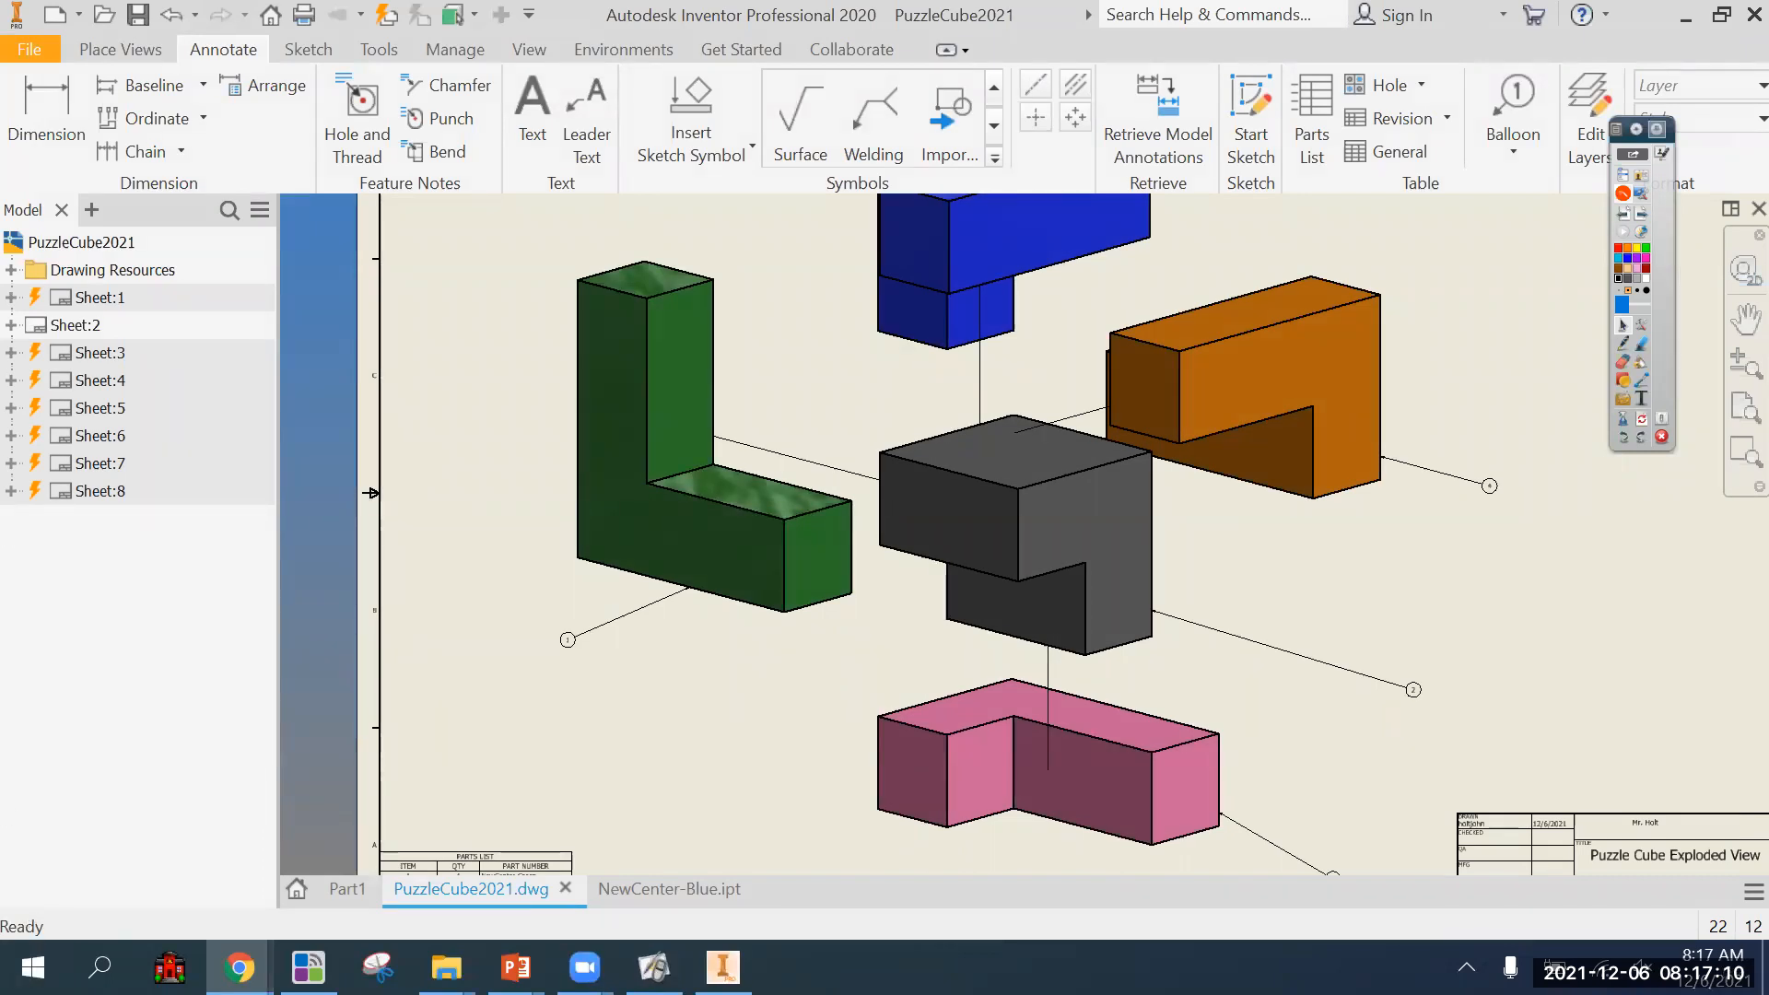
# Switch to Chrome, open the FoundOfEngineering-P1&P6 spreadsheet and copy the FoE21-22 folder link from the Docs header cell.
pyautogui.click(238, 967)
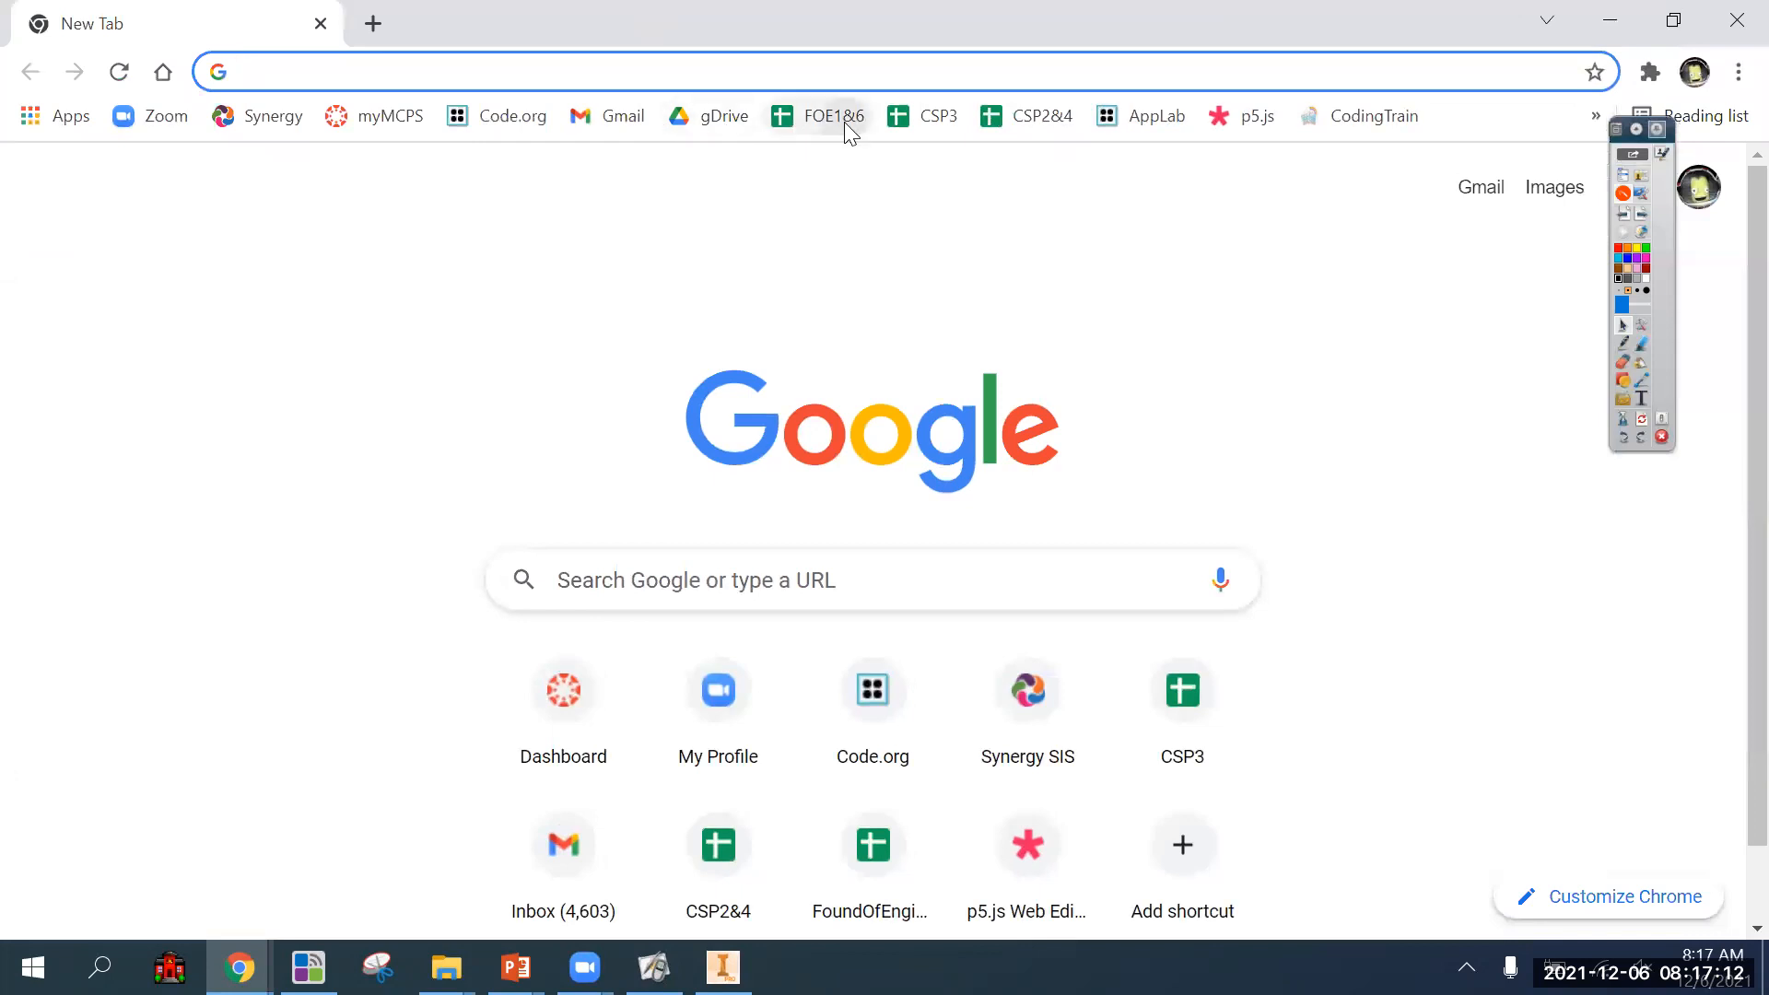
pyautogui.click(844, 122)
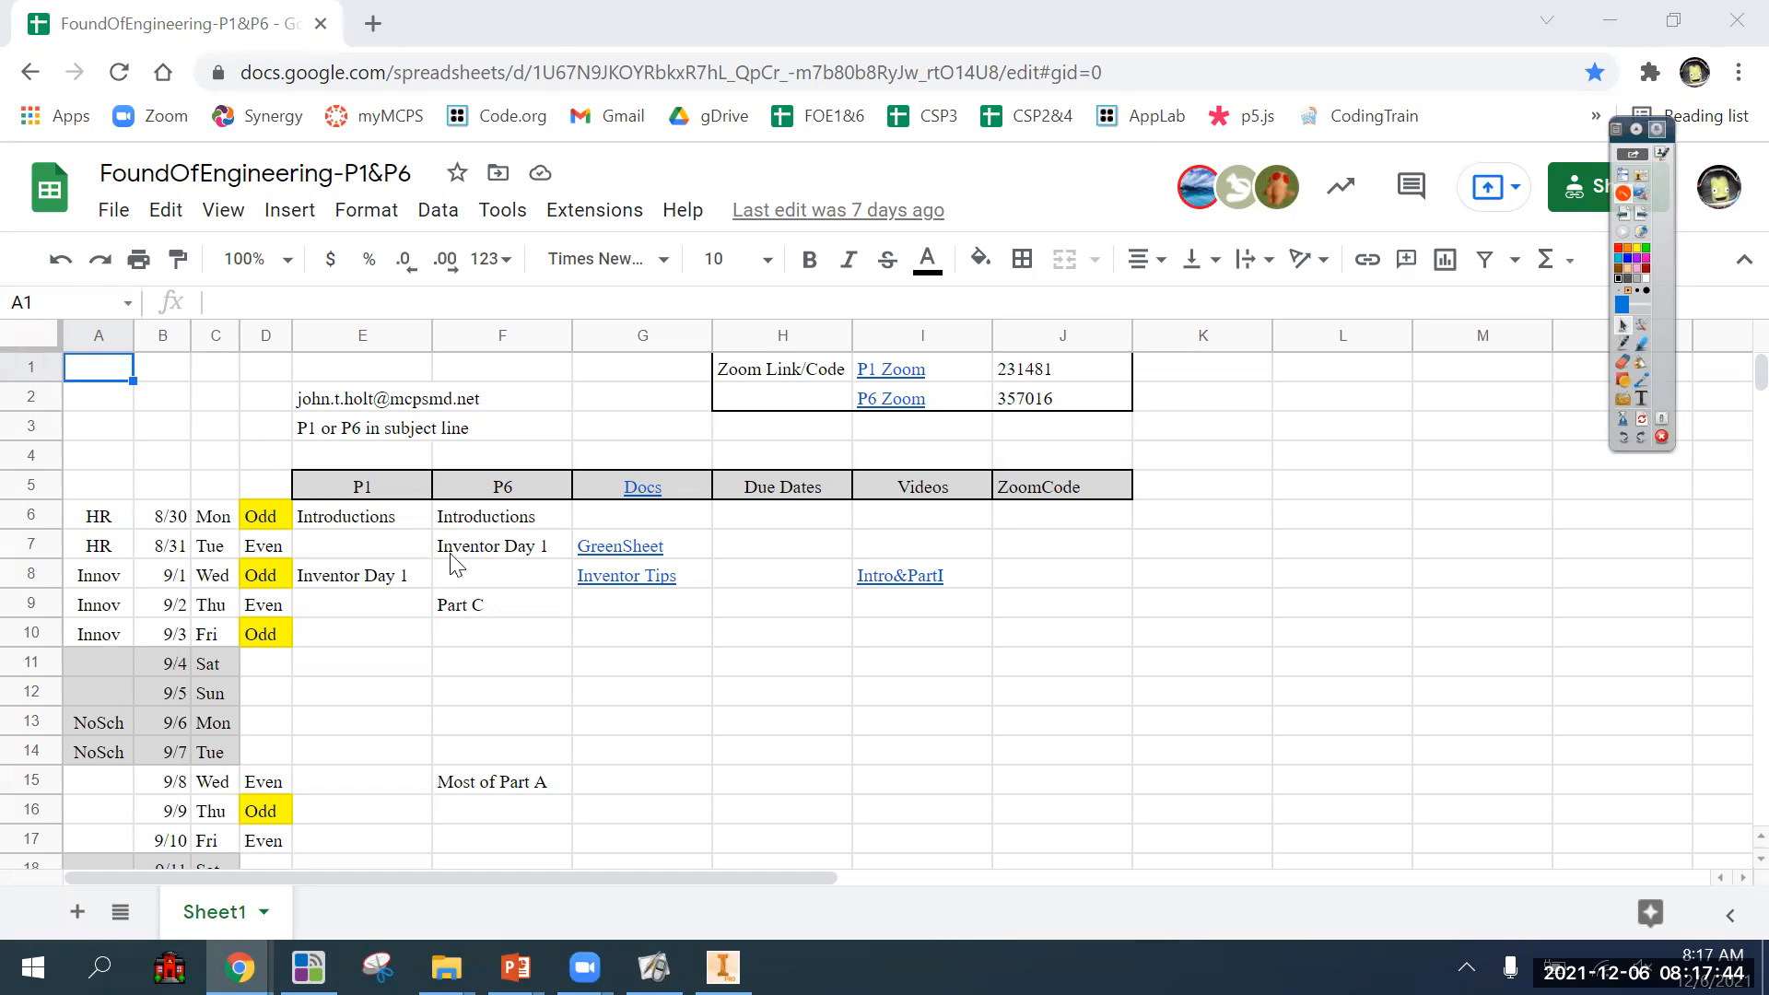
pyautogui.moveTo(640, 500)
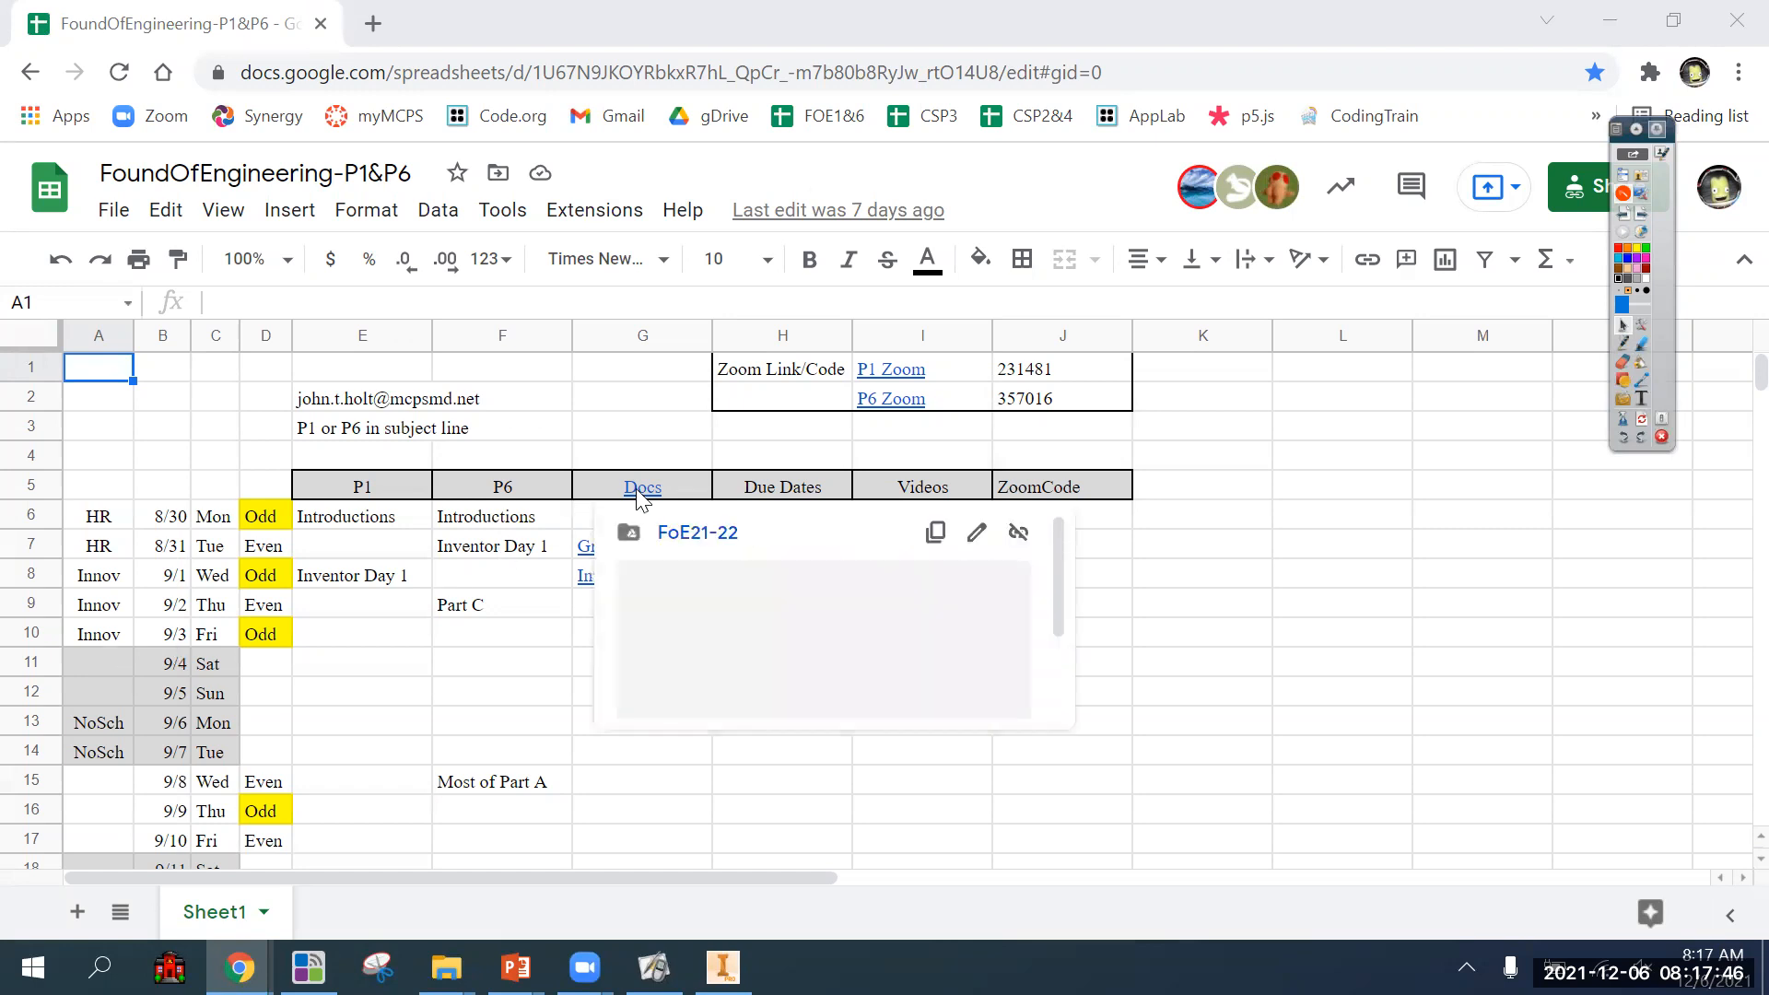
pyautogui.click(935, 532)
# Enter "Dimensioning Docs" in cell G101, on the 12/3 row of the schedule.
pyautogui.scroll(-5, 922, 691)
pyautogui.scroll(-16, 919, 693)
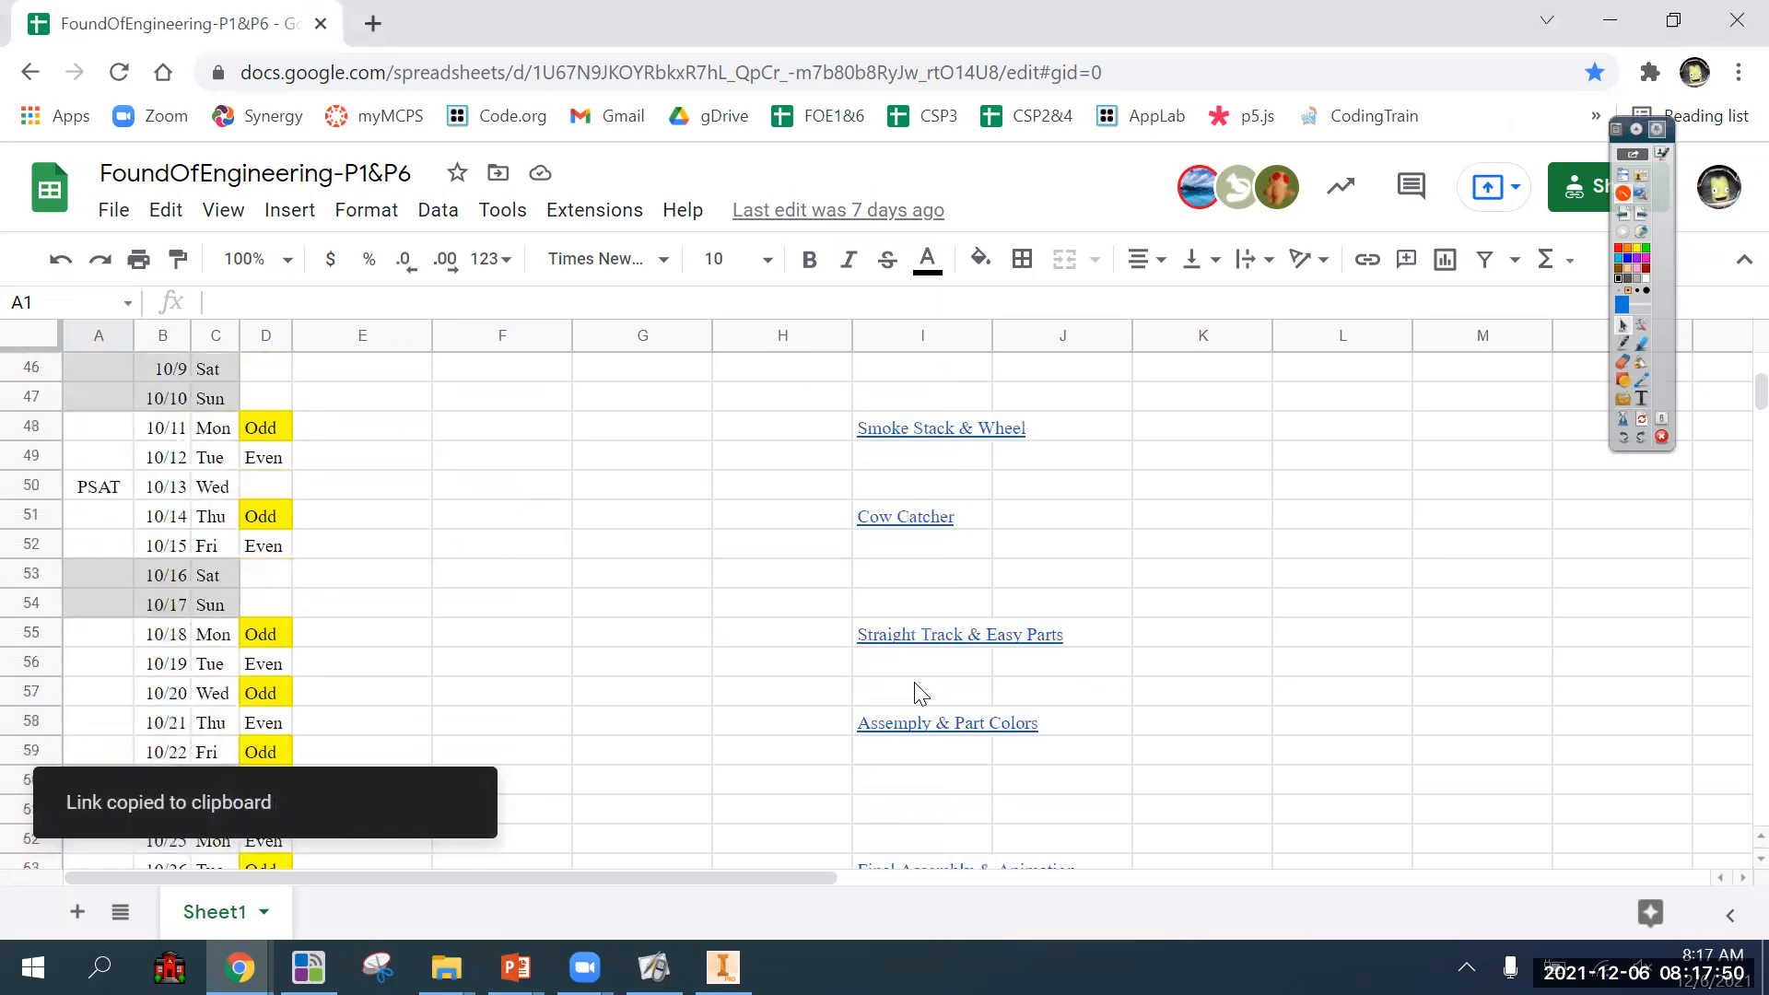
pyautogui.scroll(-9, 919, 693)
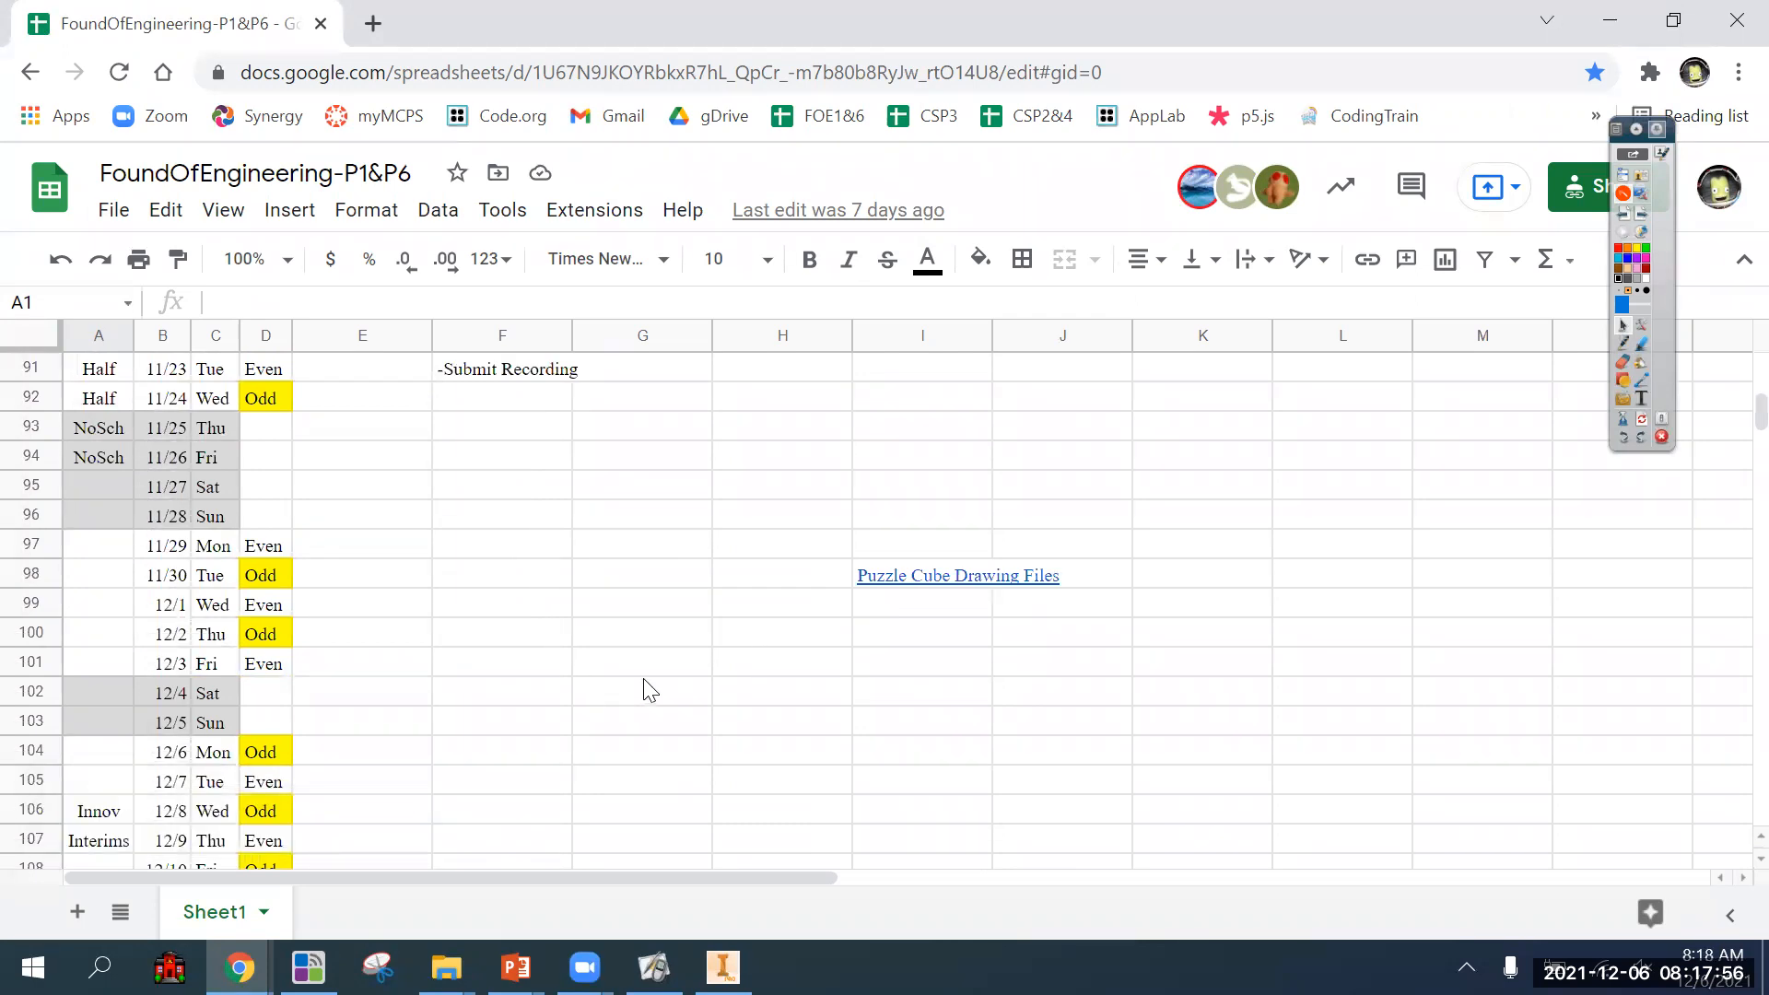
pyautogui.click(622, 666)
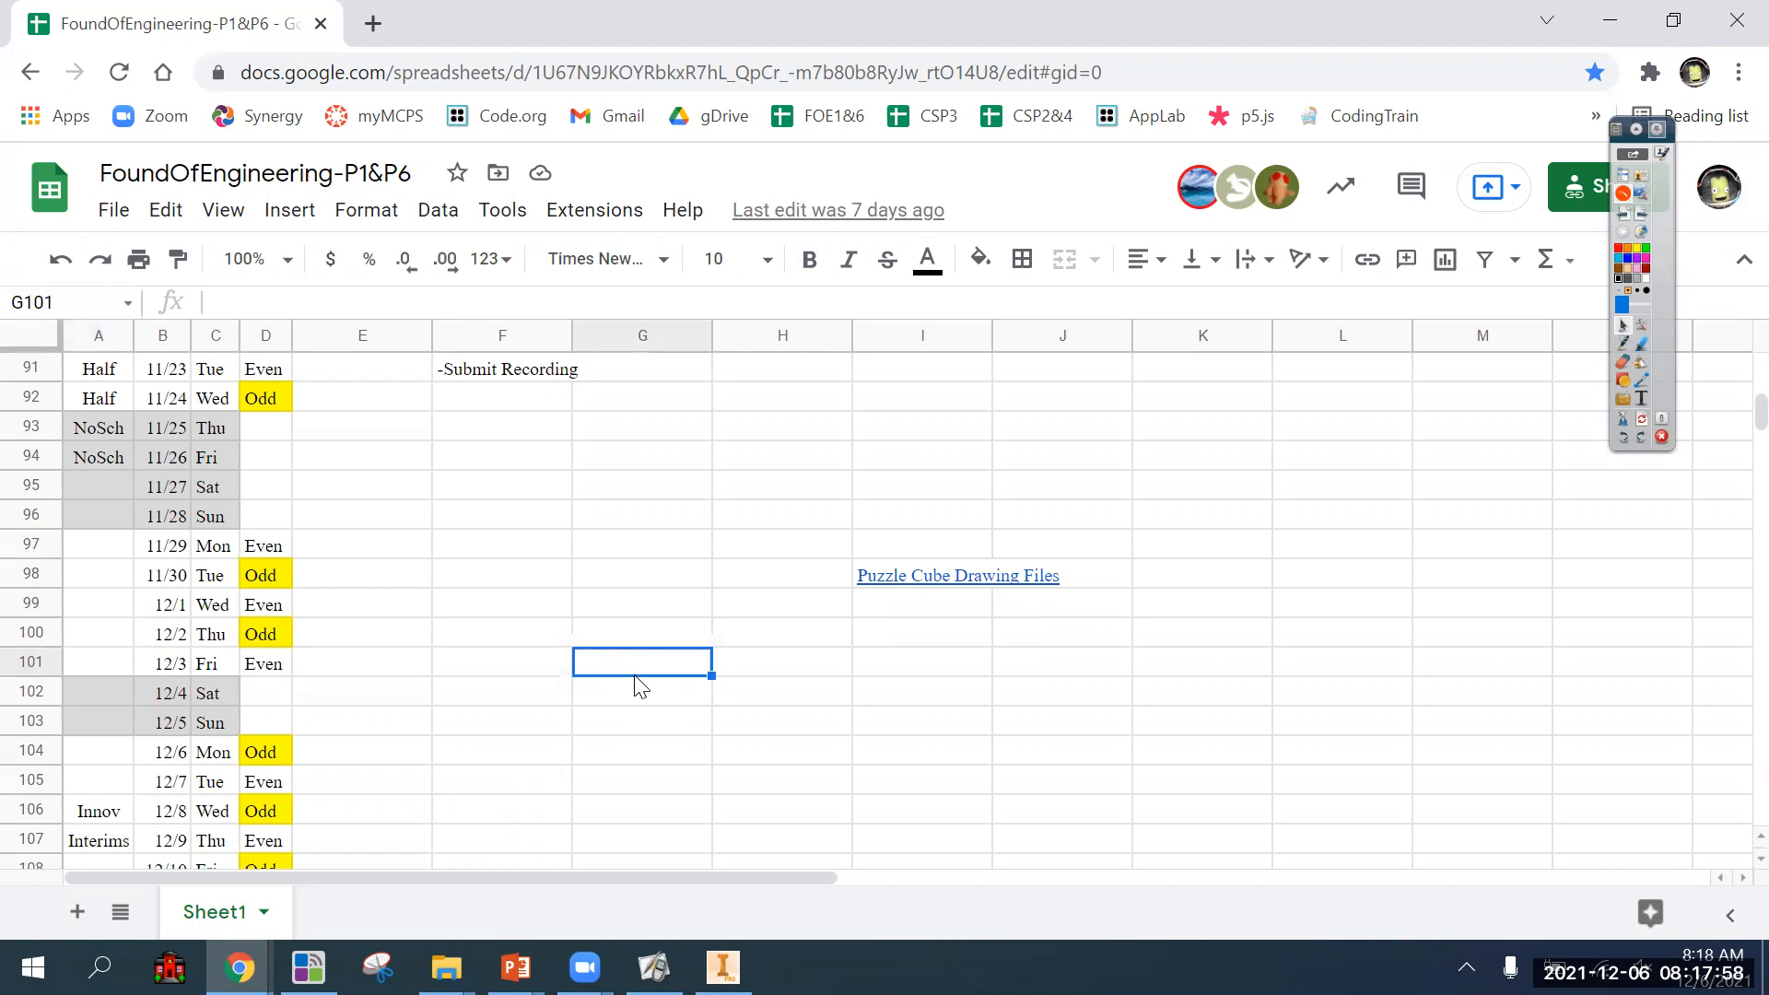
pyautogui.write('Dimensio')
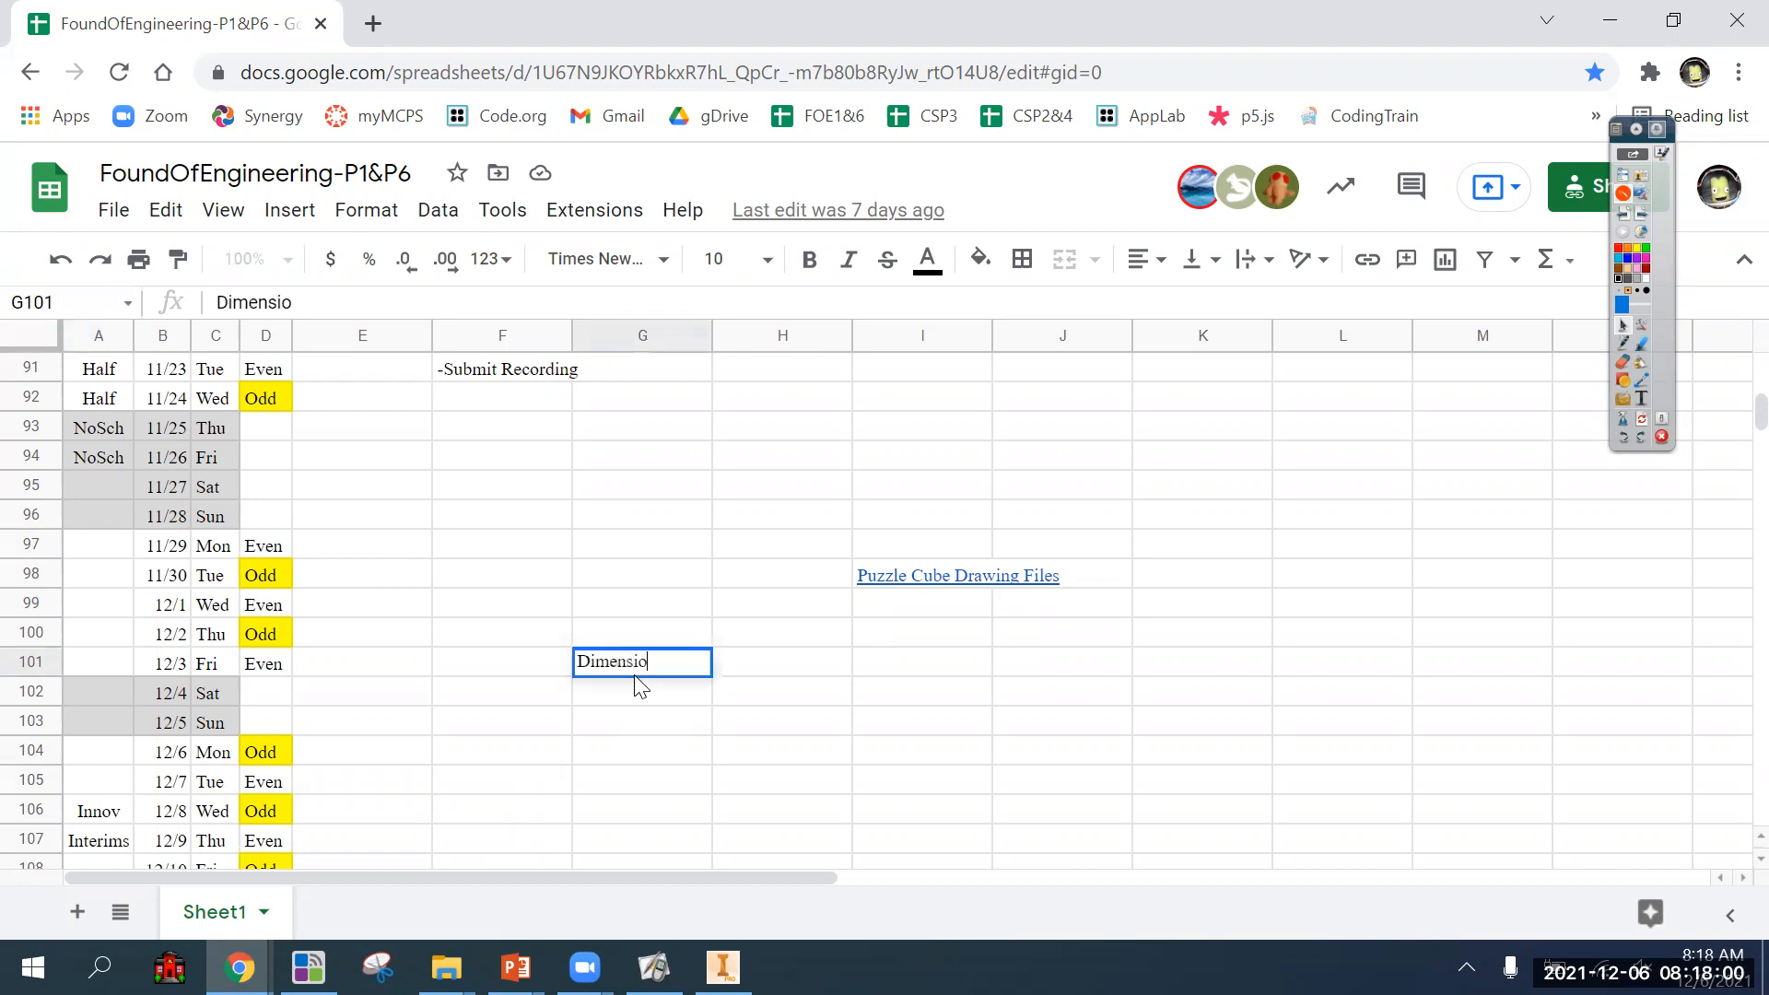
pyautogui.write('ning Docs')
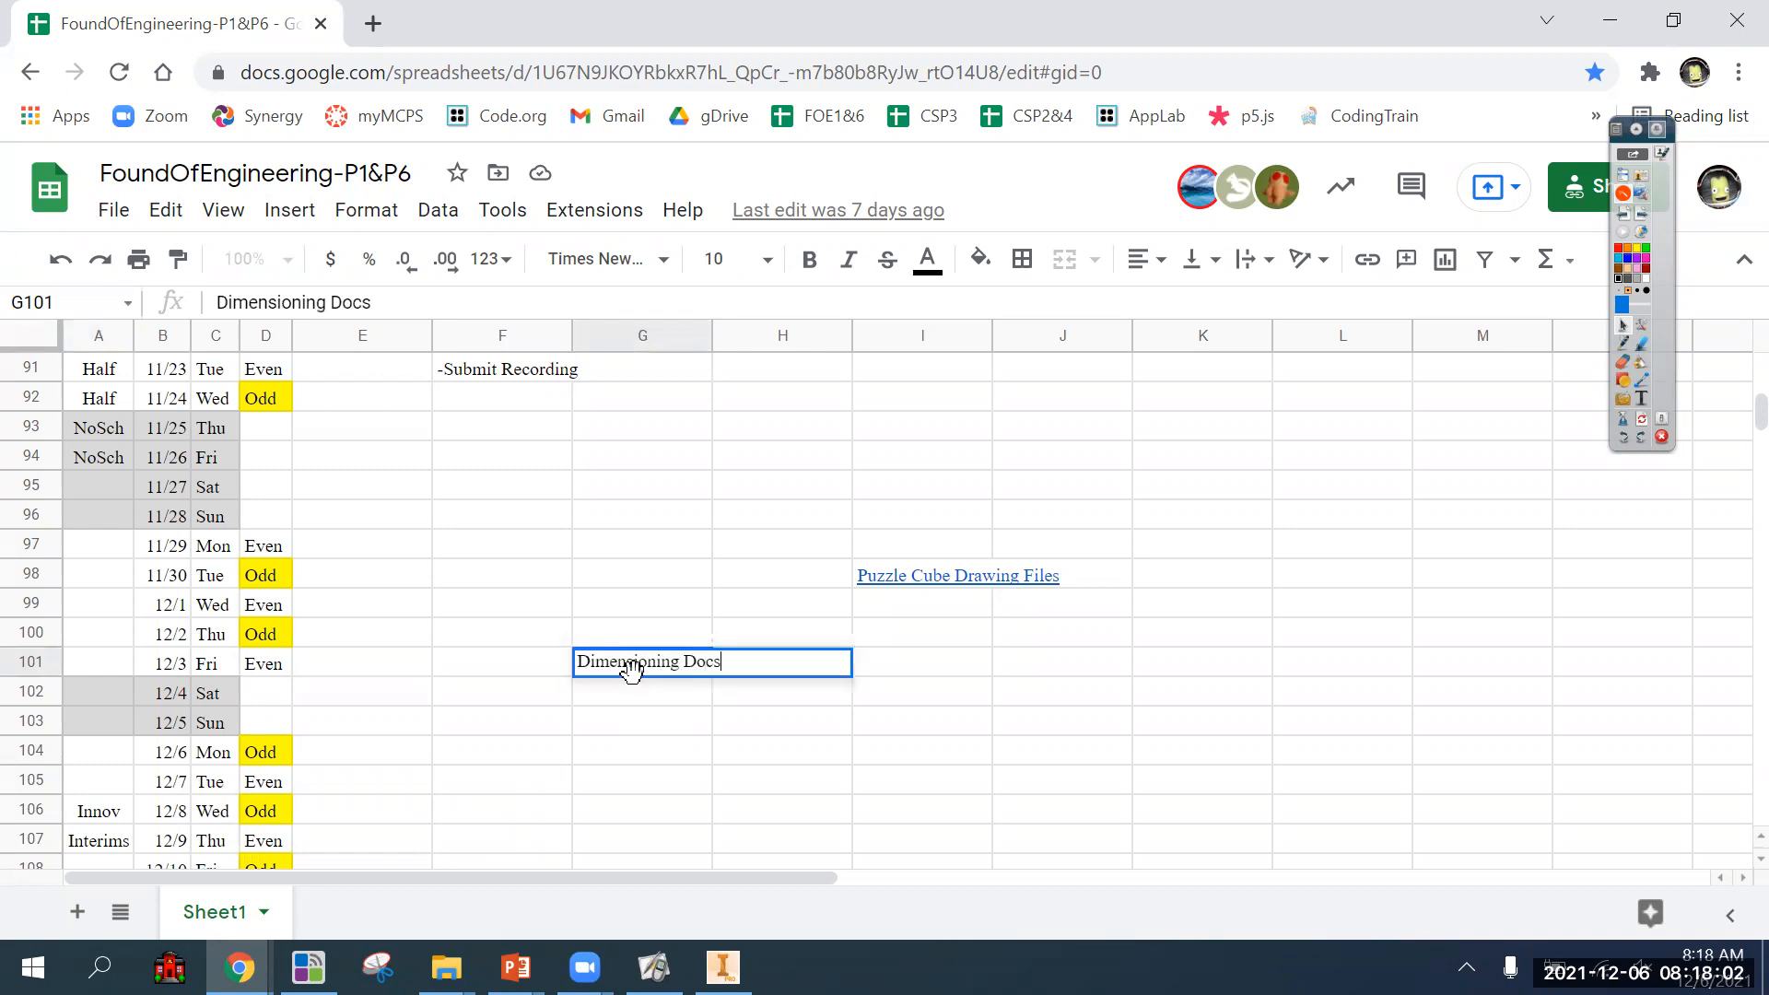
pyautogui.press('Return')
# Link the Dimensioning Docs text in G101 to the copied FoE21-22 folder address.
pyautogui.press('Up')
pyautogui.hotkey('ctrl', 'k')
pyautogui.hotkey('ctrl', 'v')
pyautogui.press('Return')
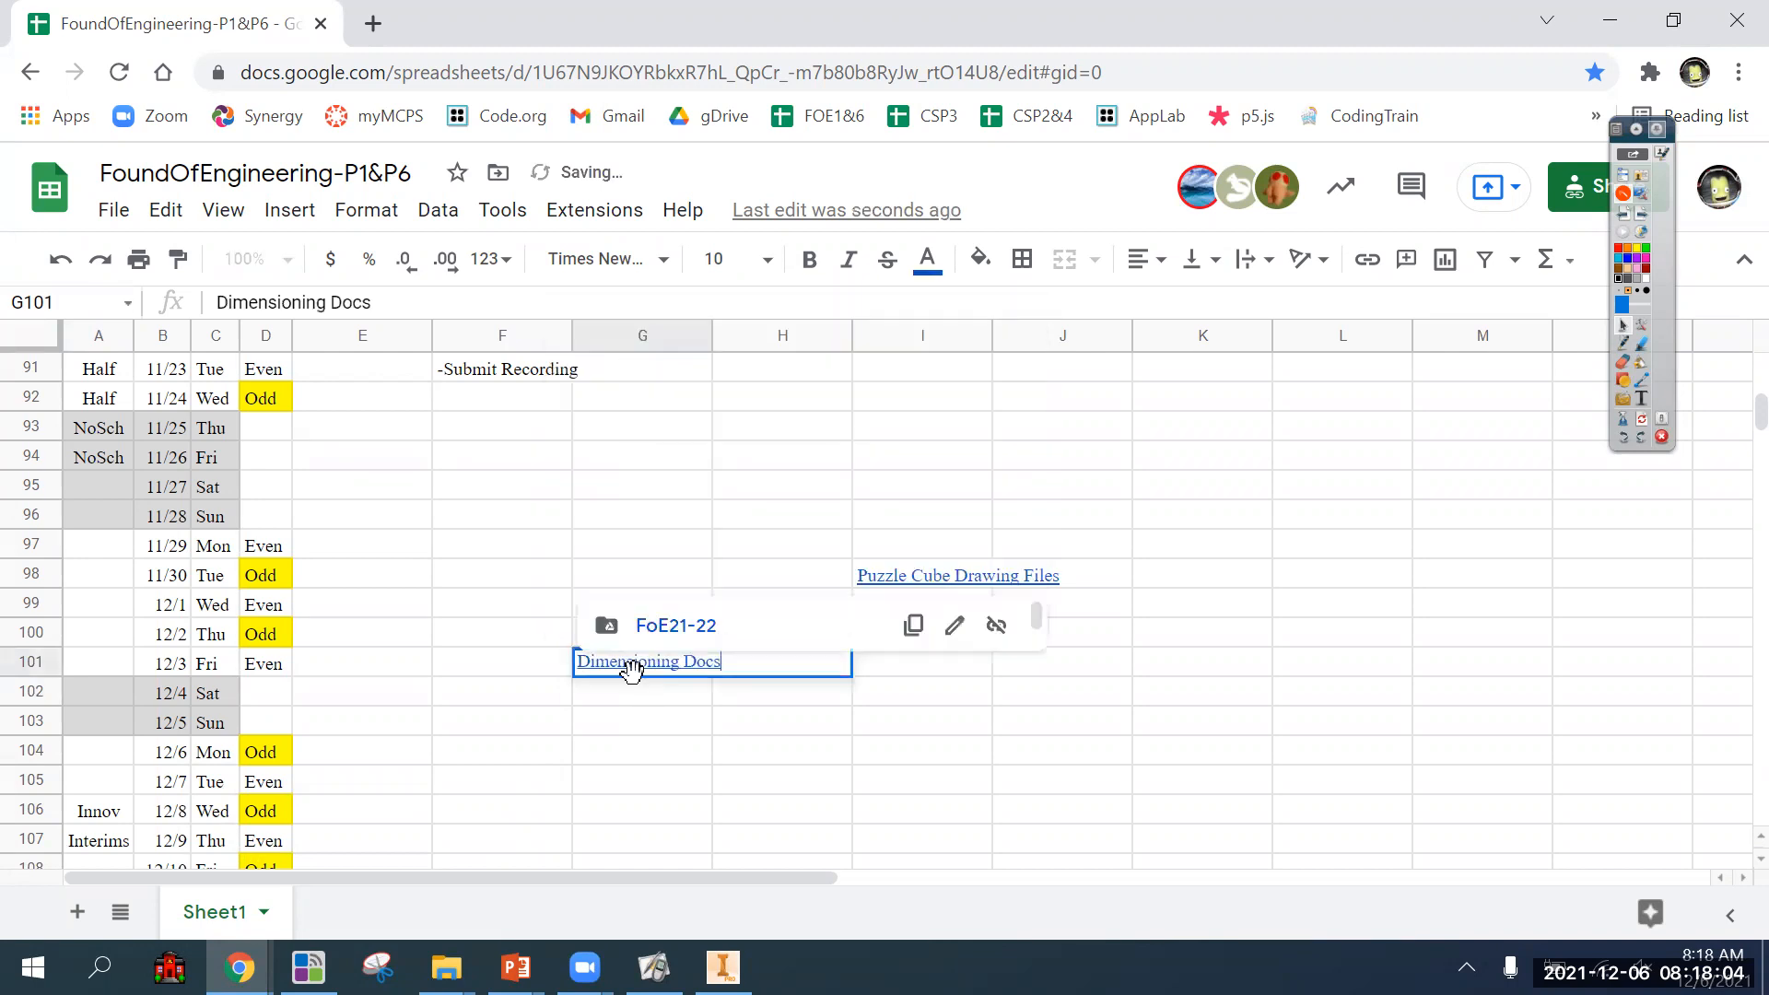
# Follow the Dimensioning Docs link to the FoE21-22 Drive folder and open Dimension_Guidelines[1].ppt.
pyautogui.click(630, 690)
pyautogui.click(618, 666)
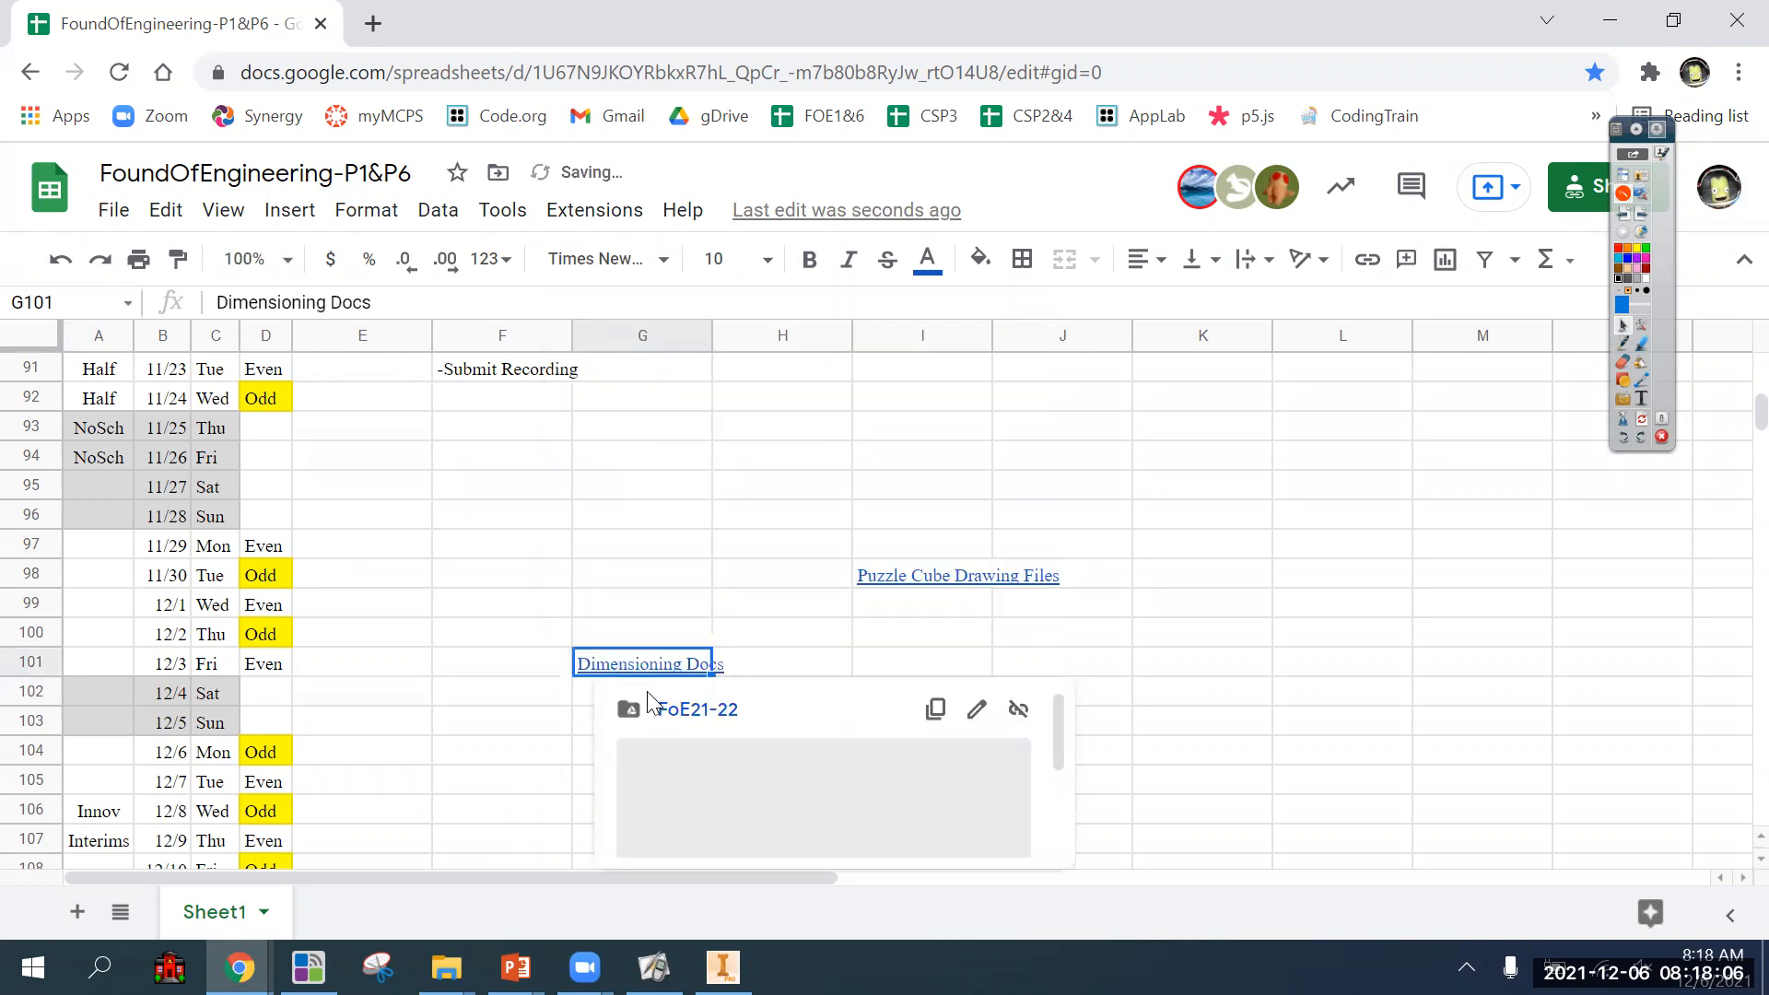
pyautogui.click(674, 714)
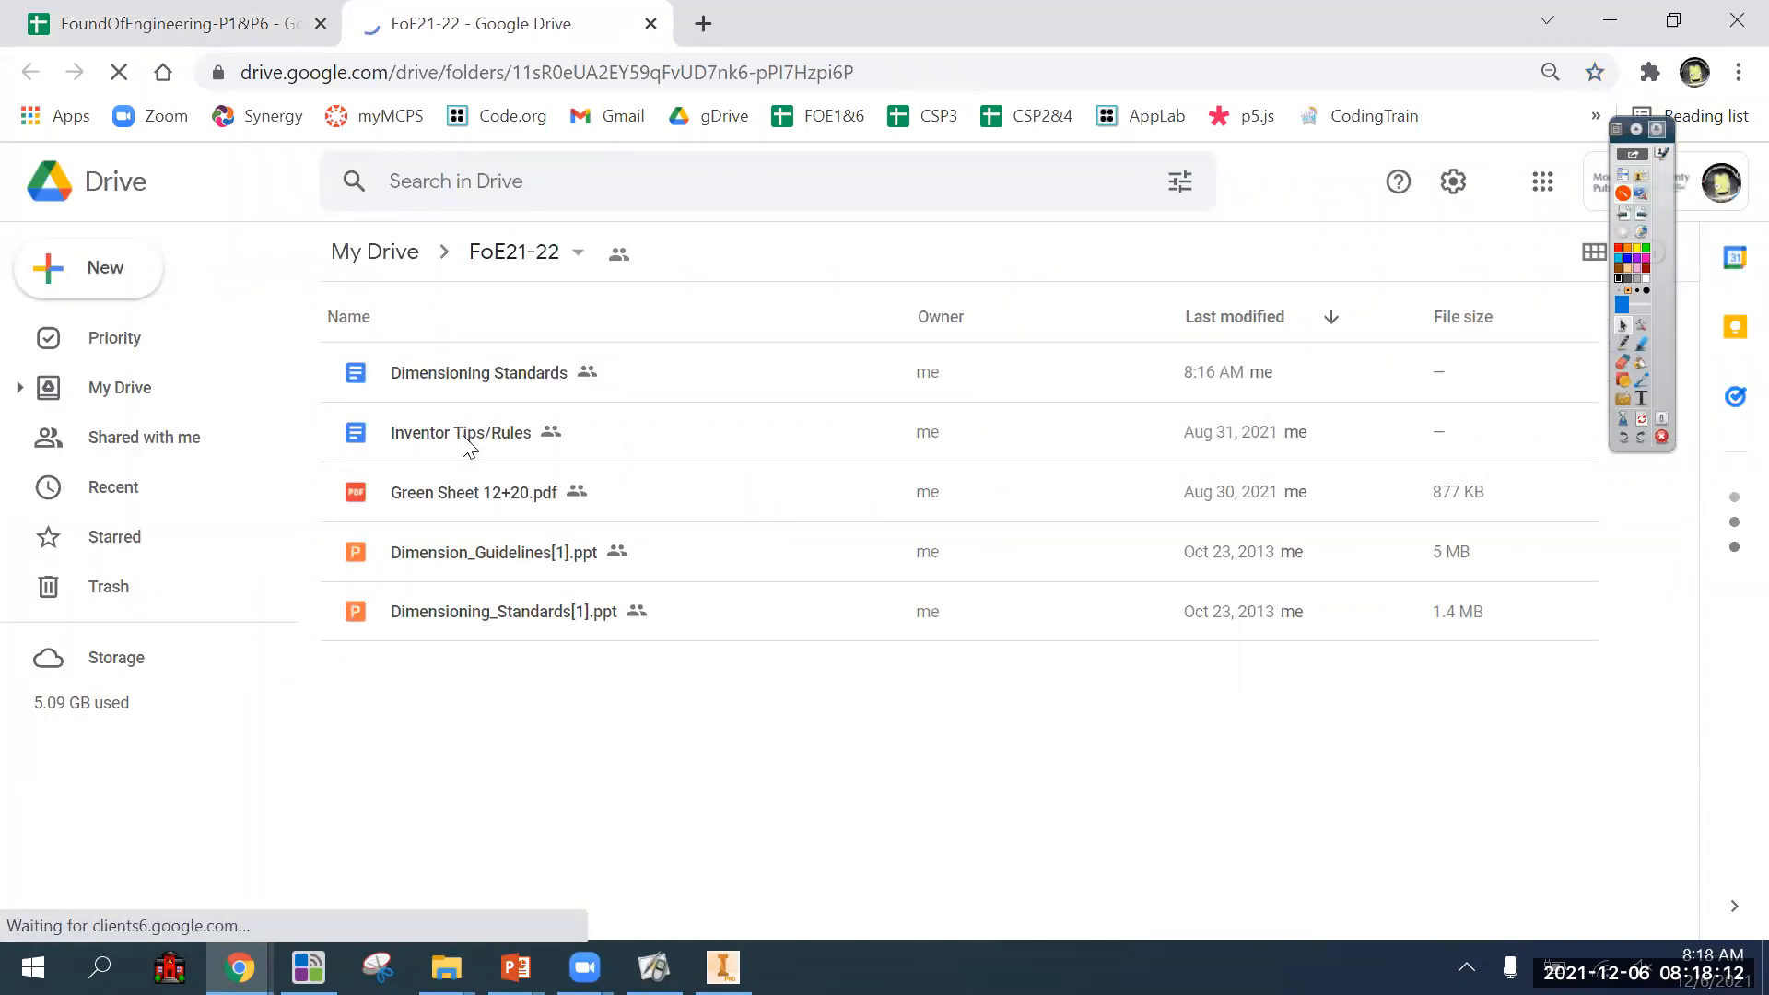
pyautogui.doubleClick(514, 562)
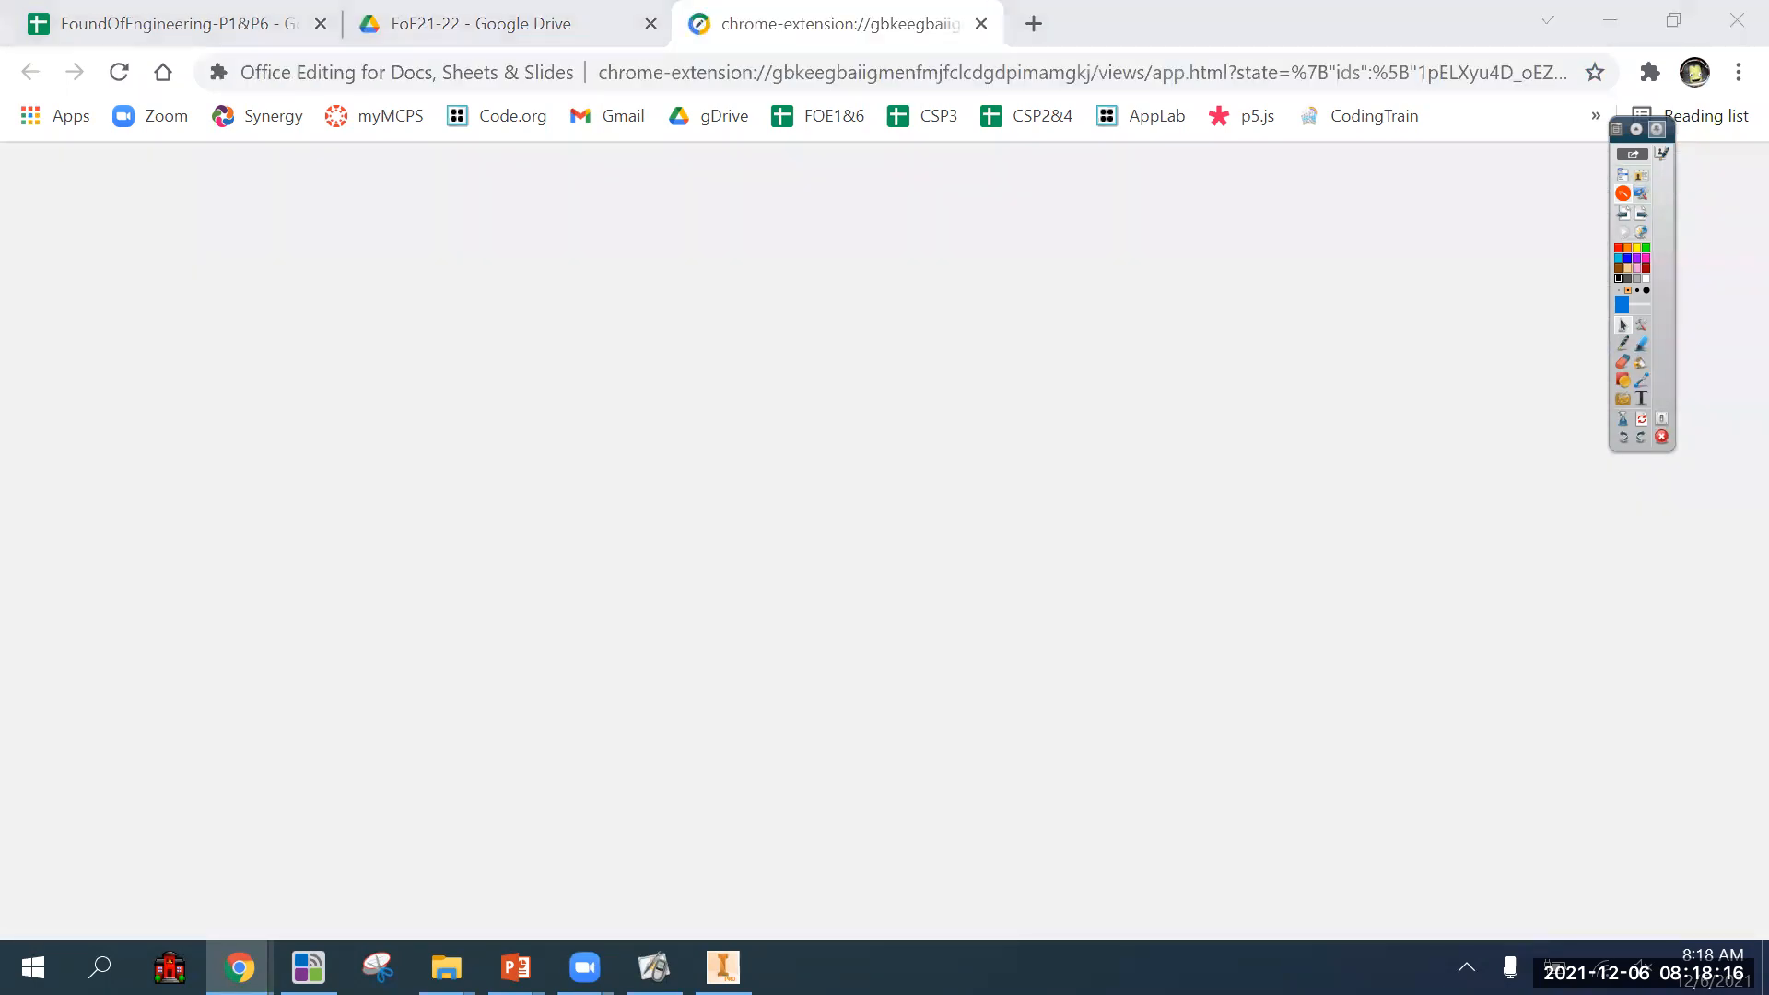
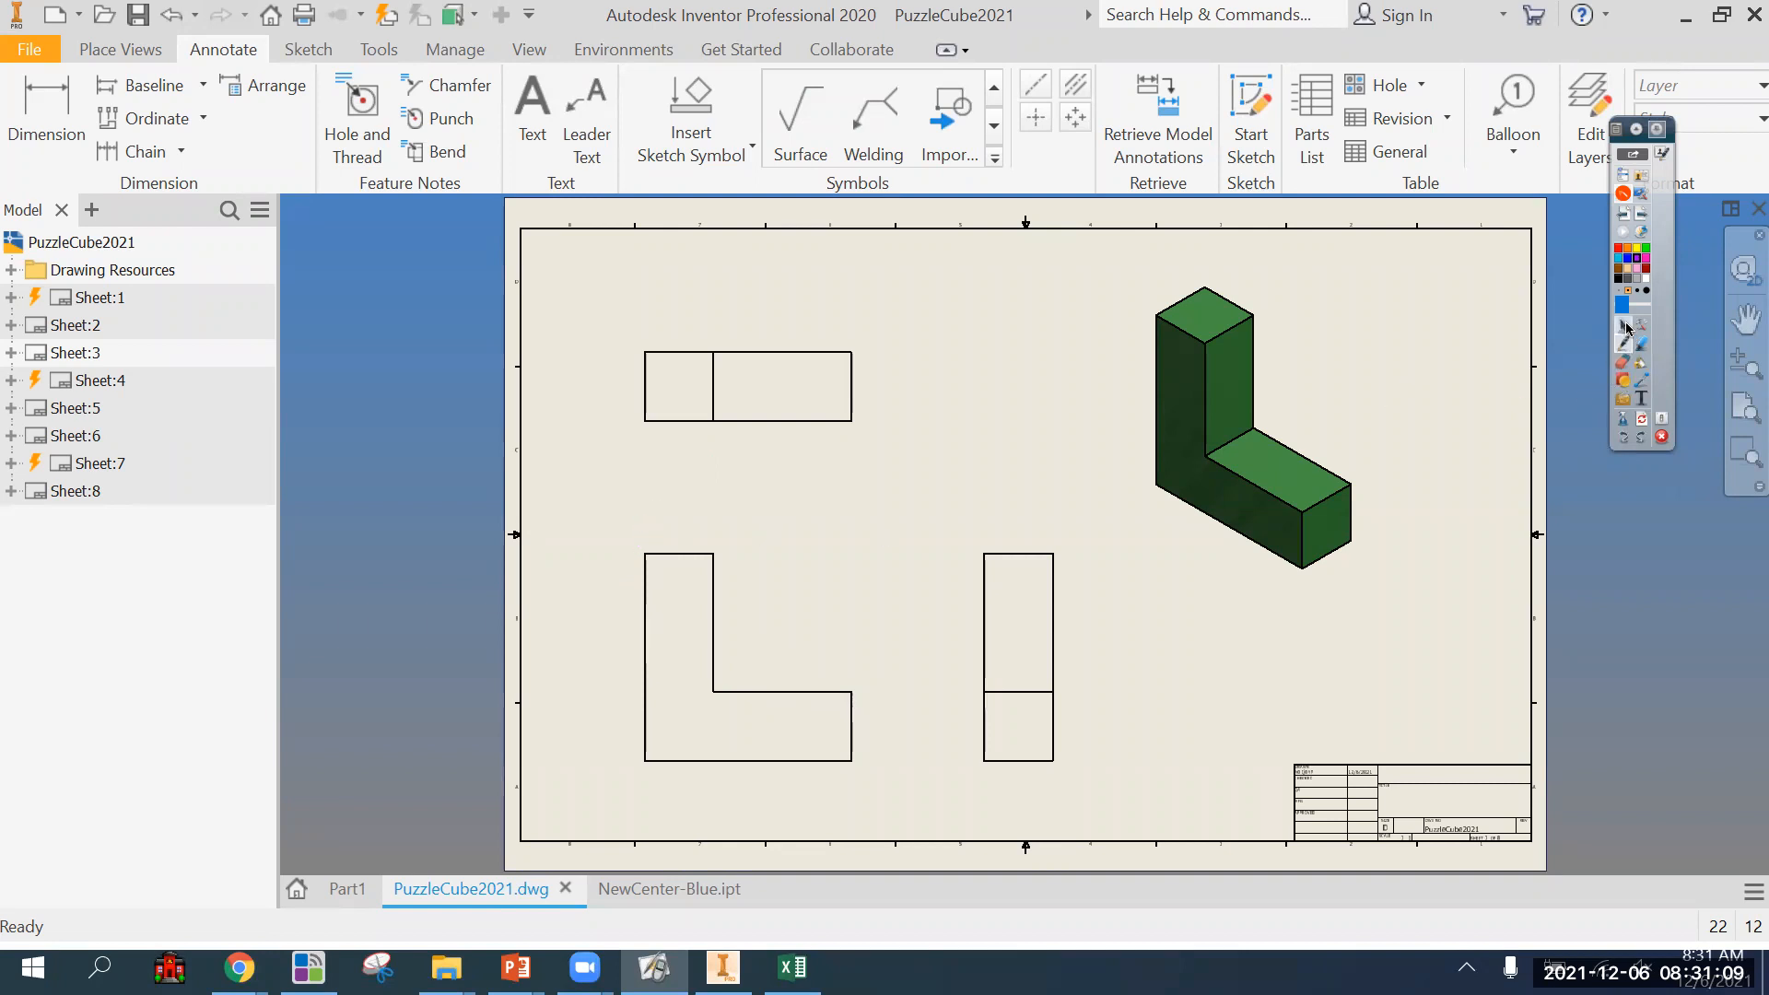
# Activate sheet 4 and switch to sheet 7, which holds the blue puzzle piece's views.
pyautogui.doubleClick(106, 384)
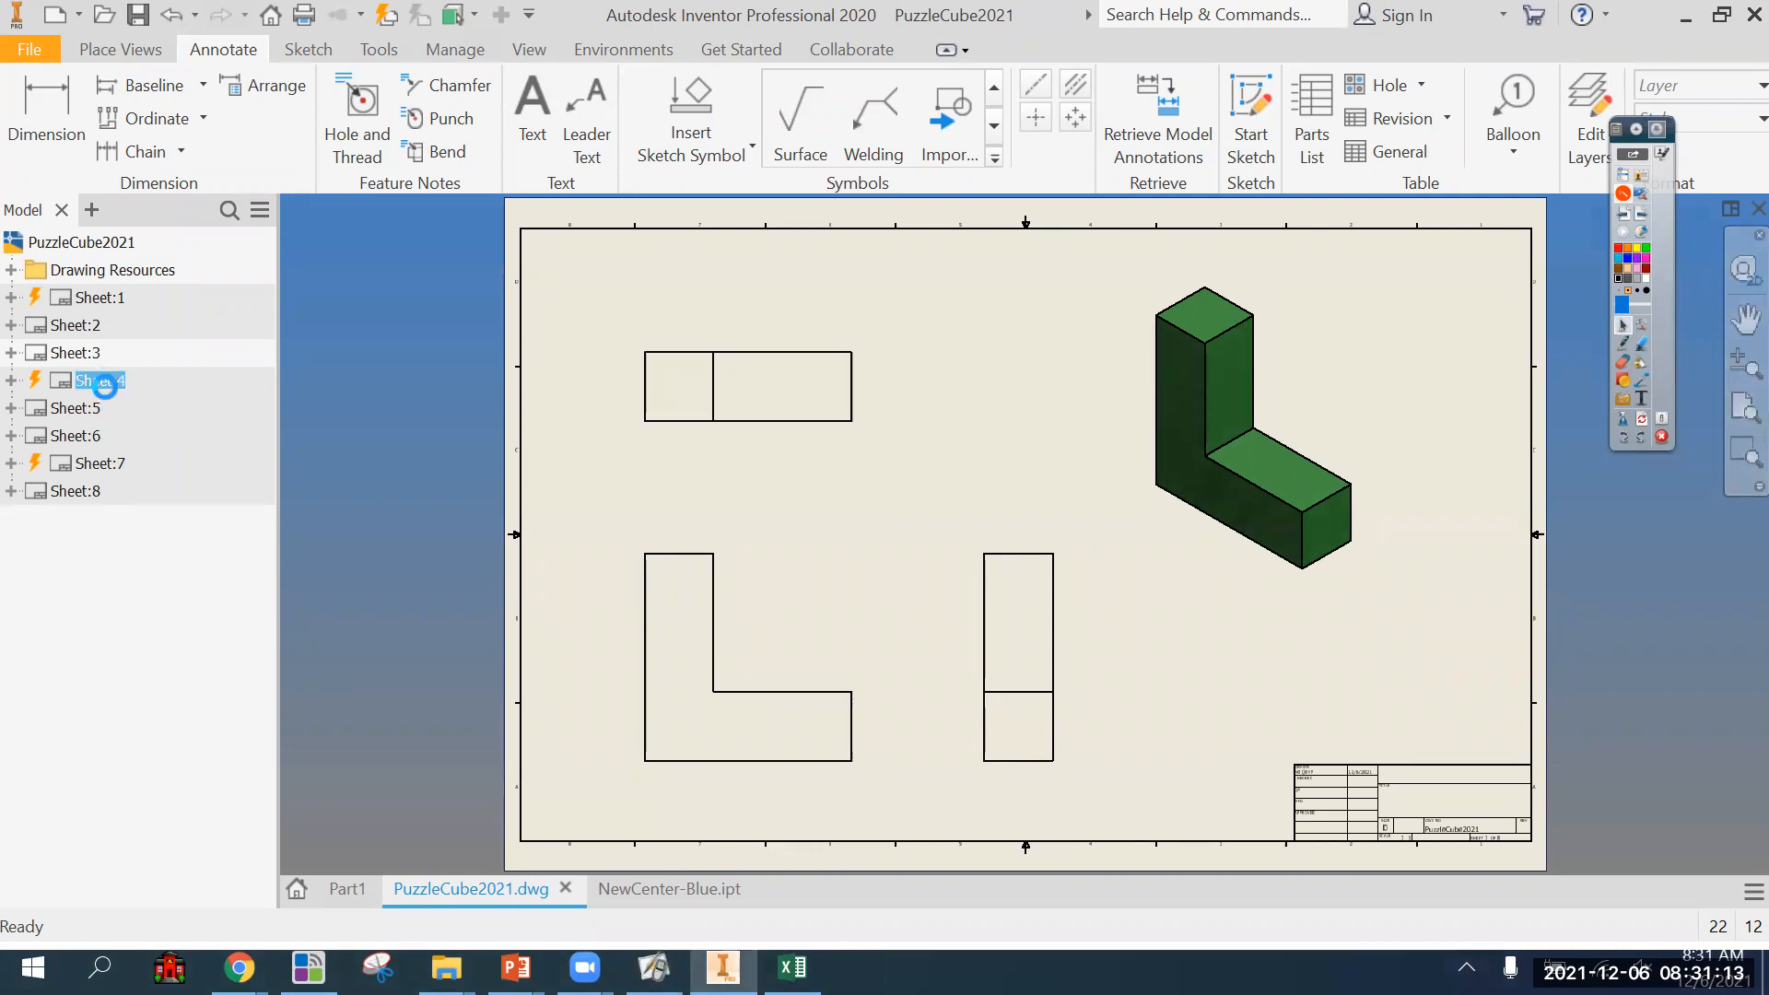
pyautogui.doubleClick(100, 463)
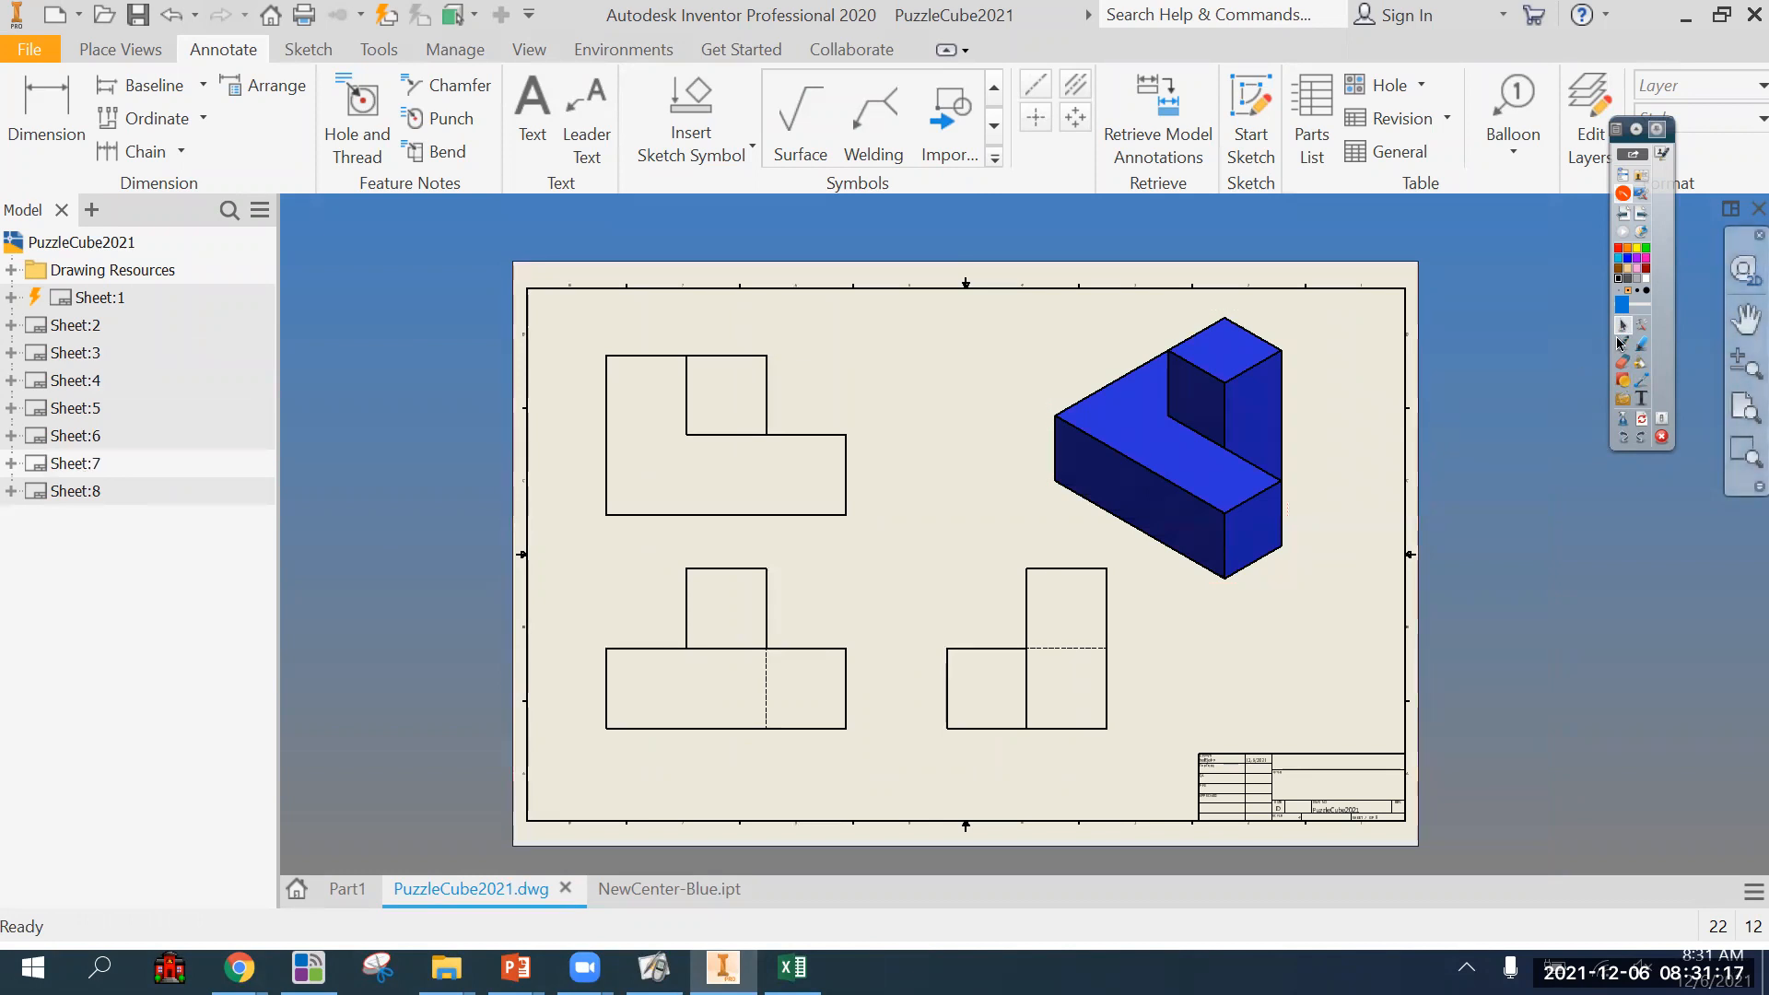
# Dimension the front view horizontally from the base's left end to the near and far sides of the upright block.
pyautogui.click(42, 134)
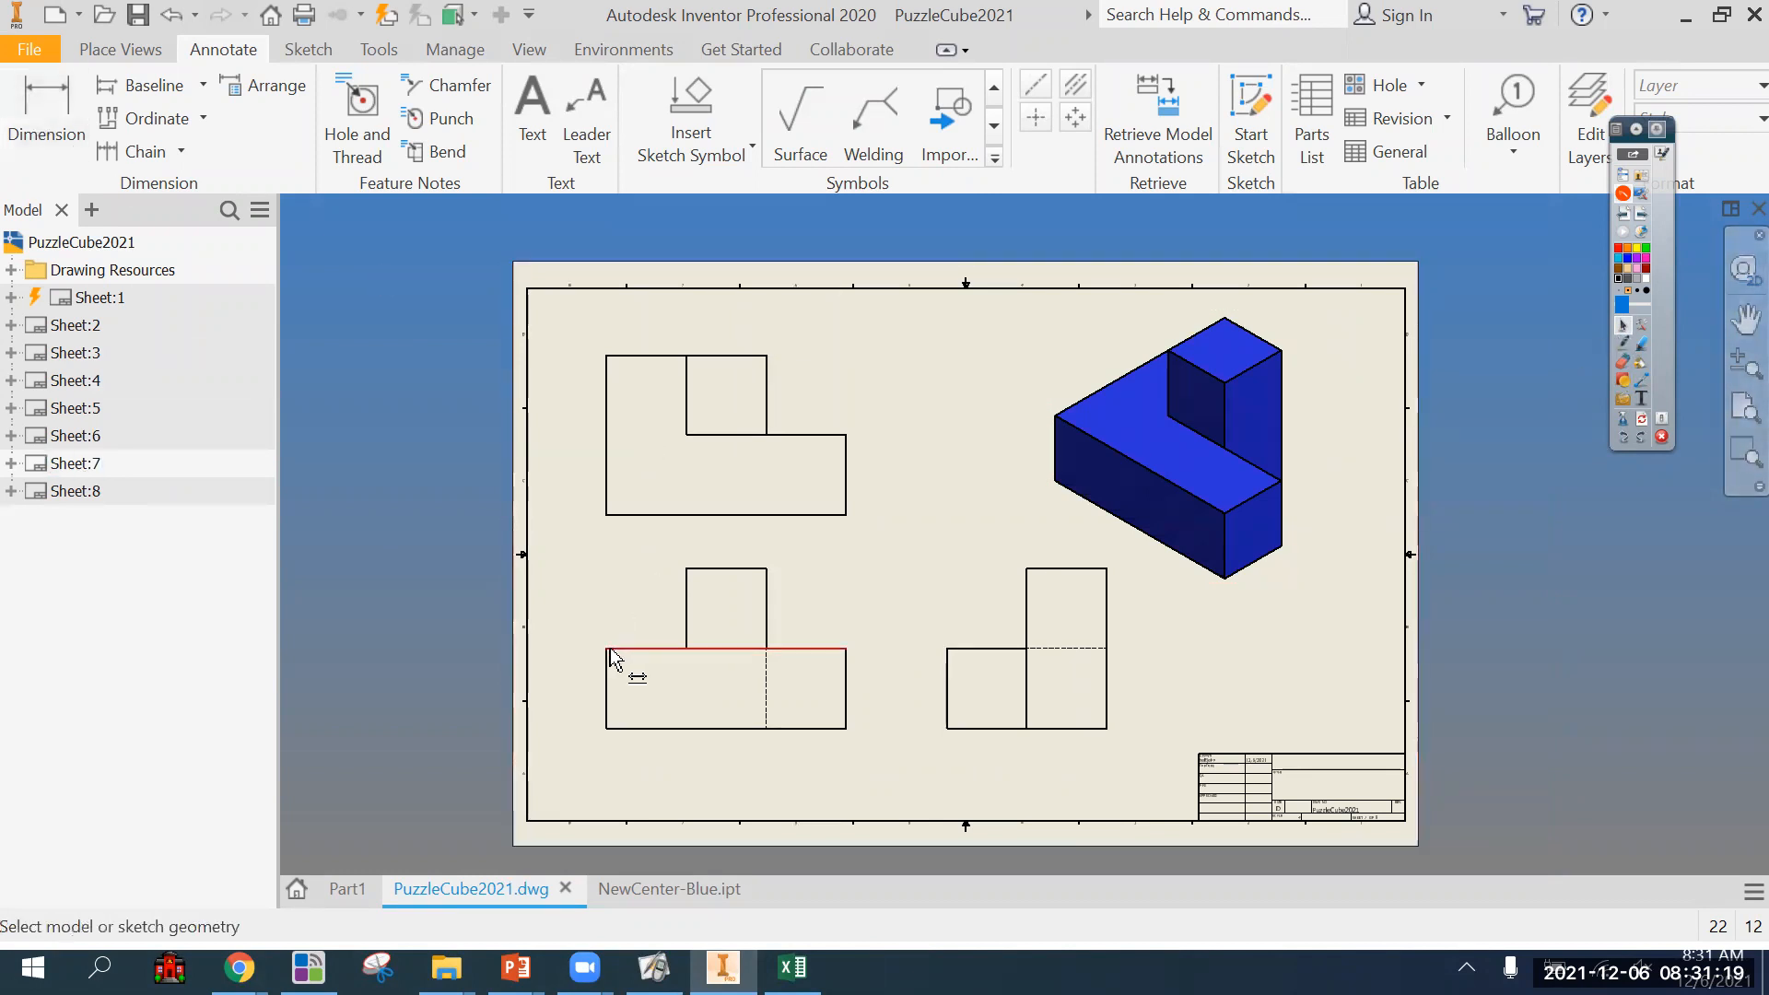
pyautogui.click(624, 648)
pyautogui.click(685, 568)
pyautogui.click(670, 558)
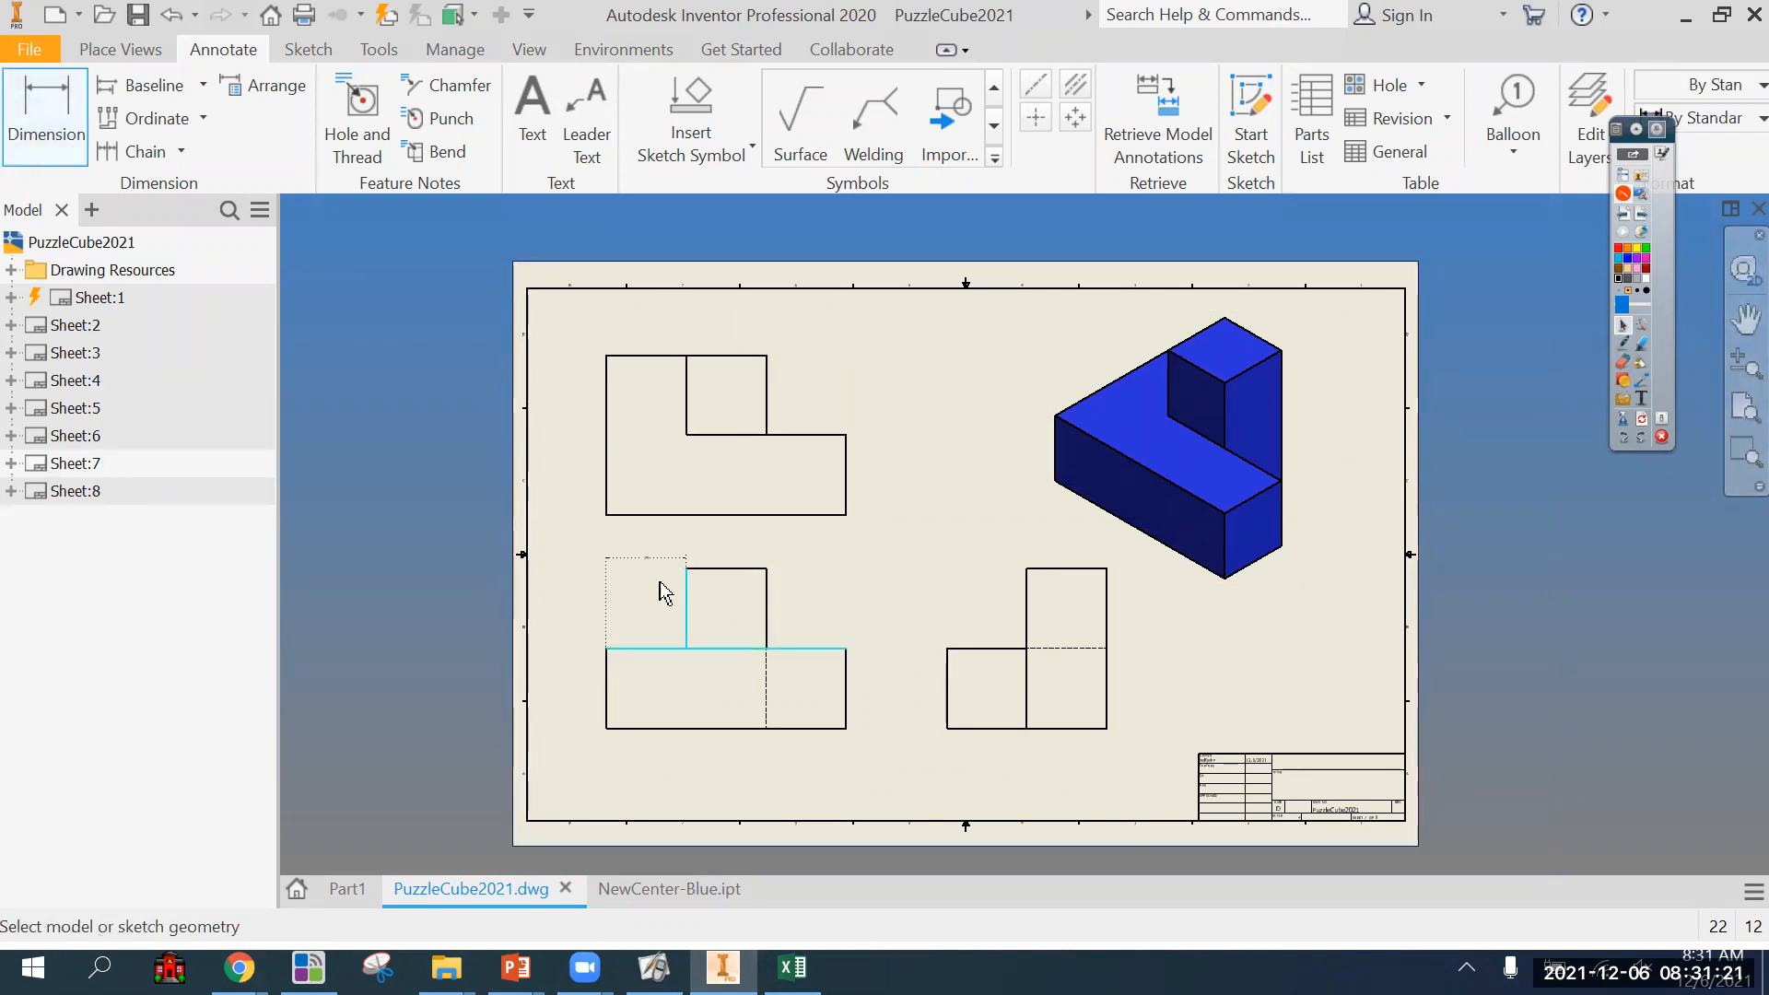
pyautogui.click(607, 648)
pyautogui.click(766, 569)
pyautogui.click(719, 545)
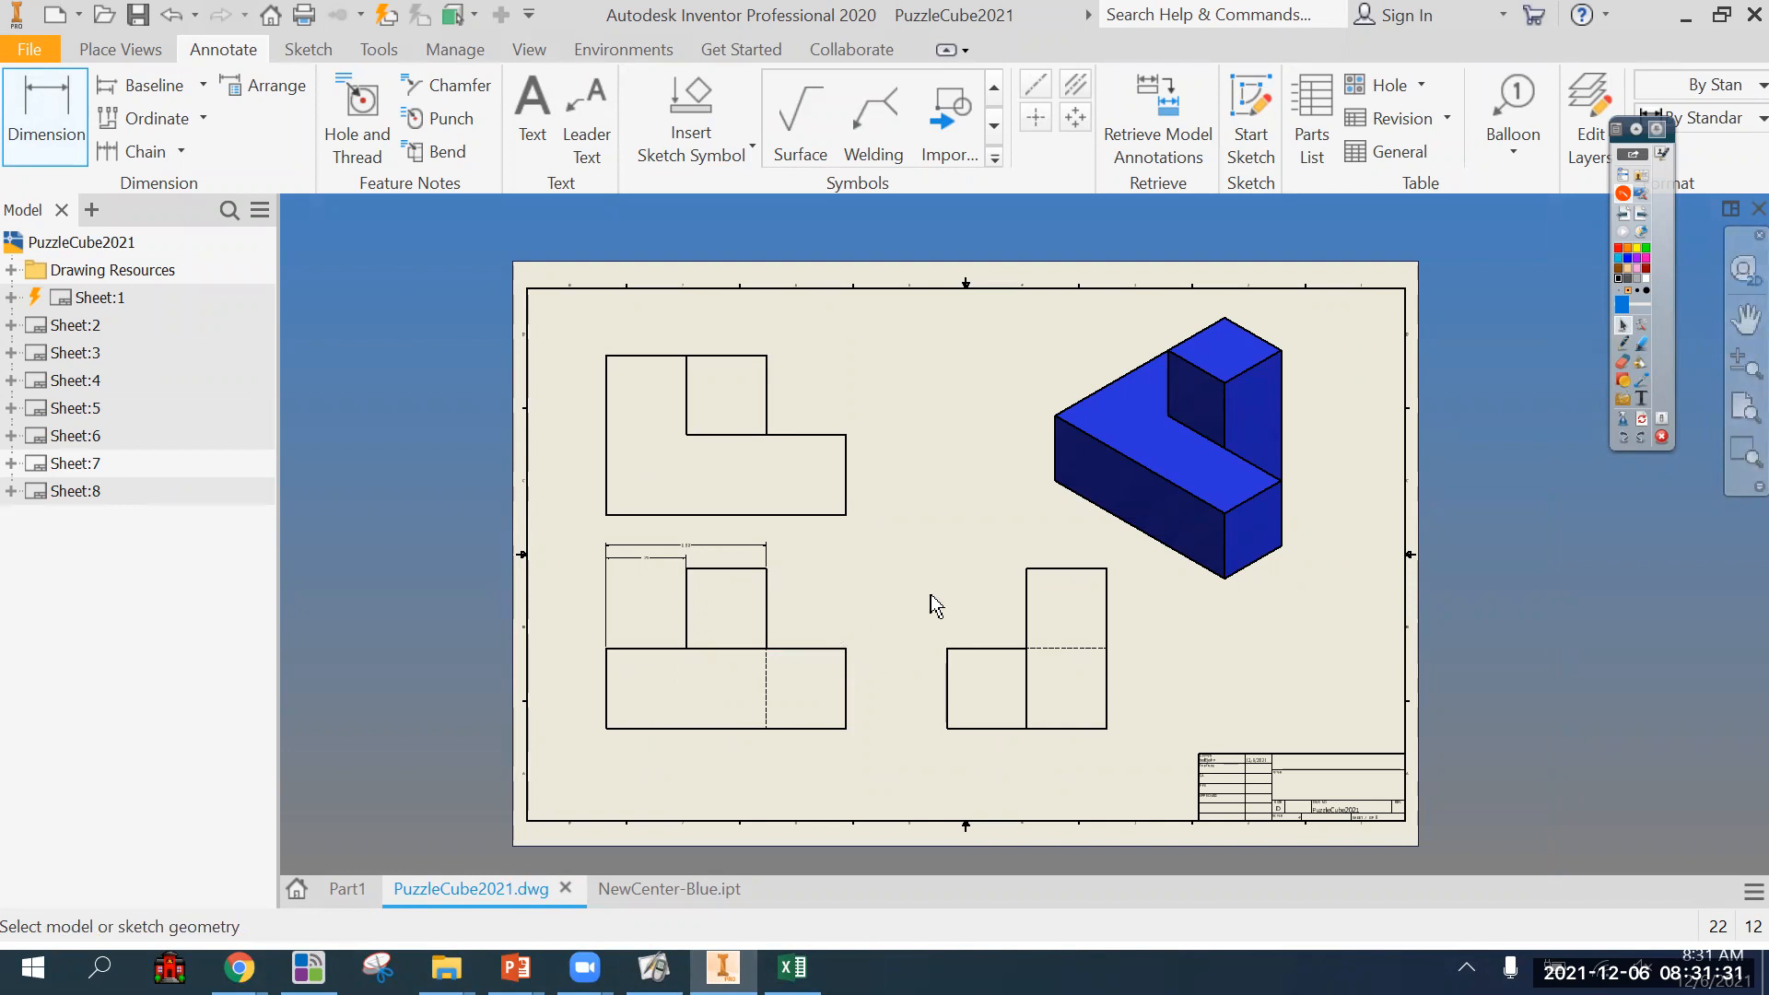
pyautogui.press('Escape')
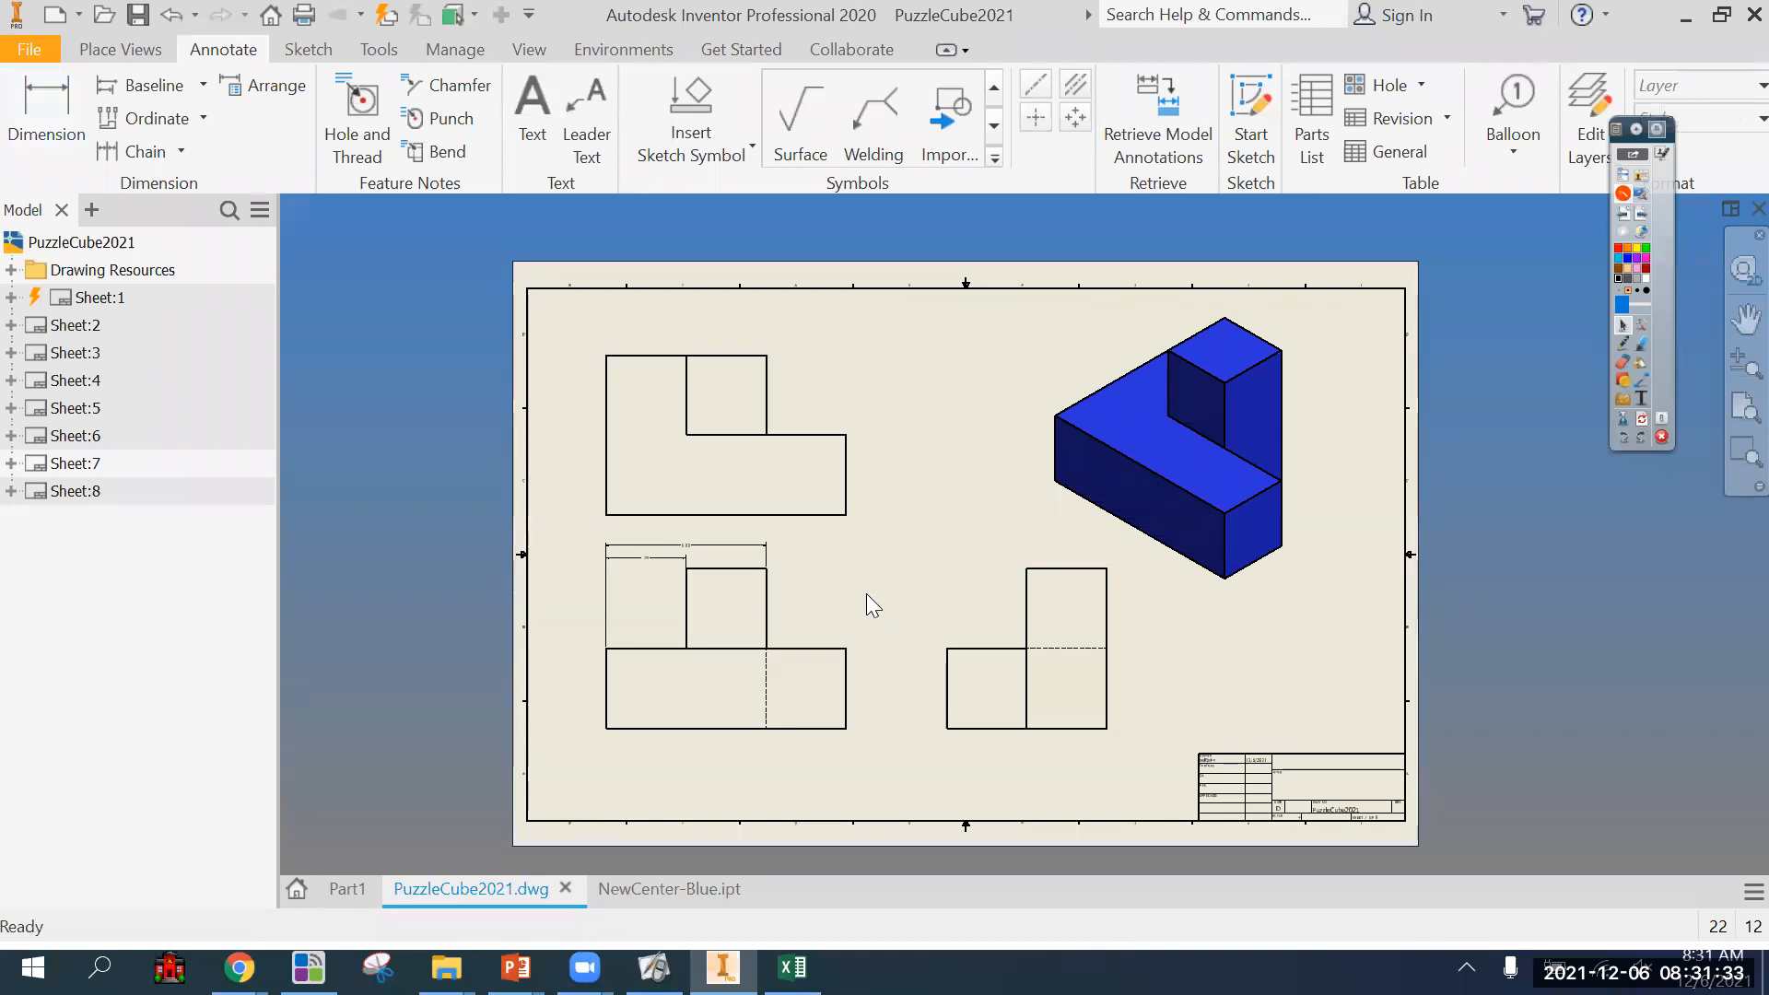
# Try moving the front view slightly down and adding an overall width dimension above the other two, and undo both changes.
pyautogui.moveTo(852, 627)
pyautogui.mouseDown()
pyautogui.moveTo(893, 680)
pyautogui.moveTo(855, 649)
pyautogui.mouseUp()
pyautogui.scroll(3, 813, 634)
pyautogui.click(44, 115)
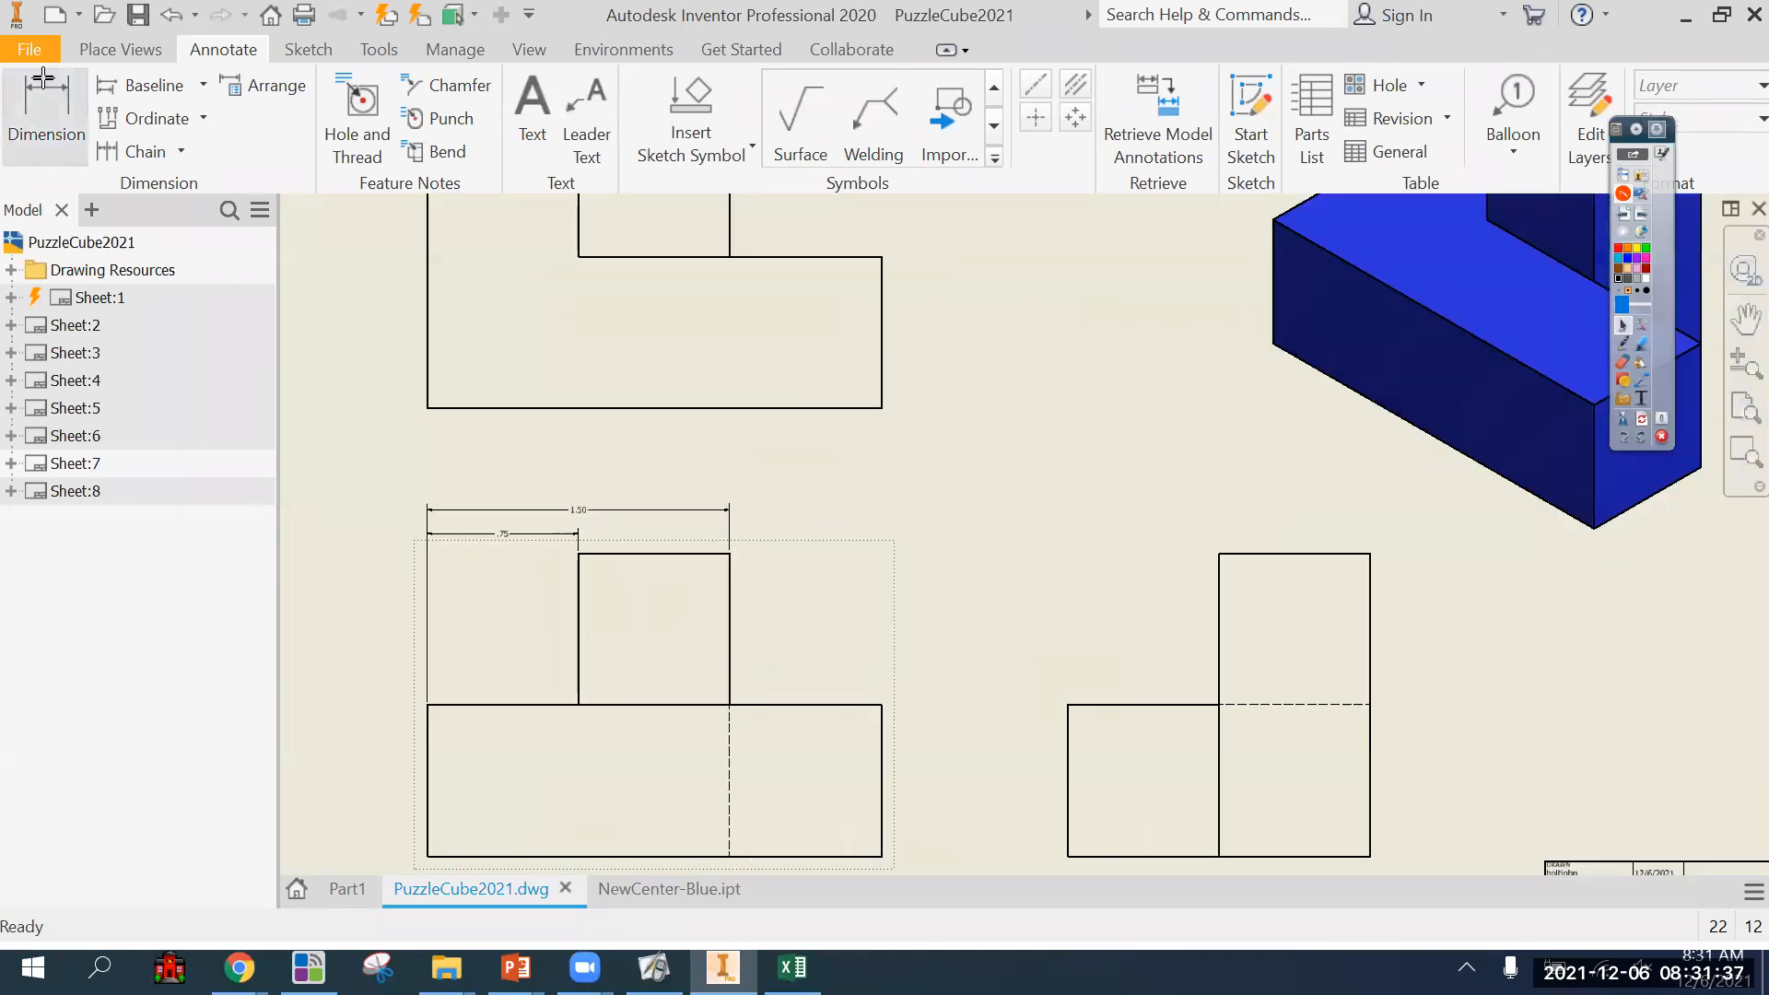
pyautogui.click(433, 705)
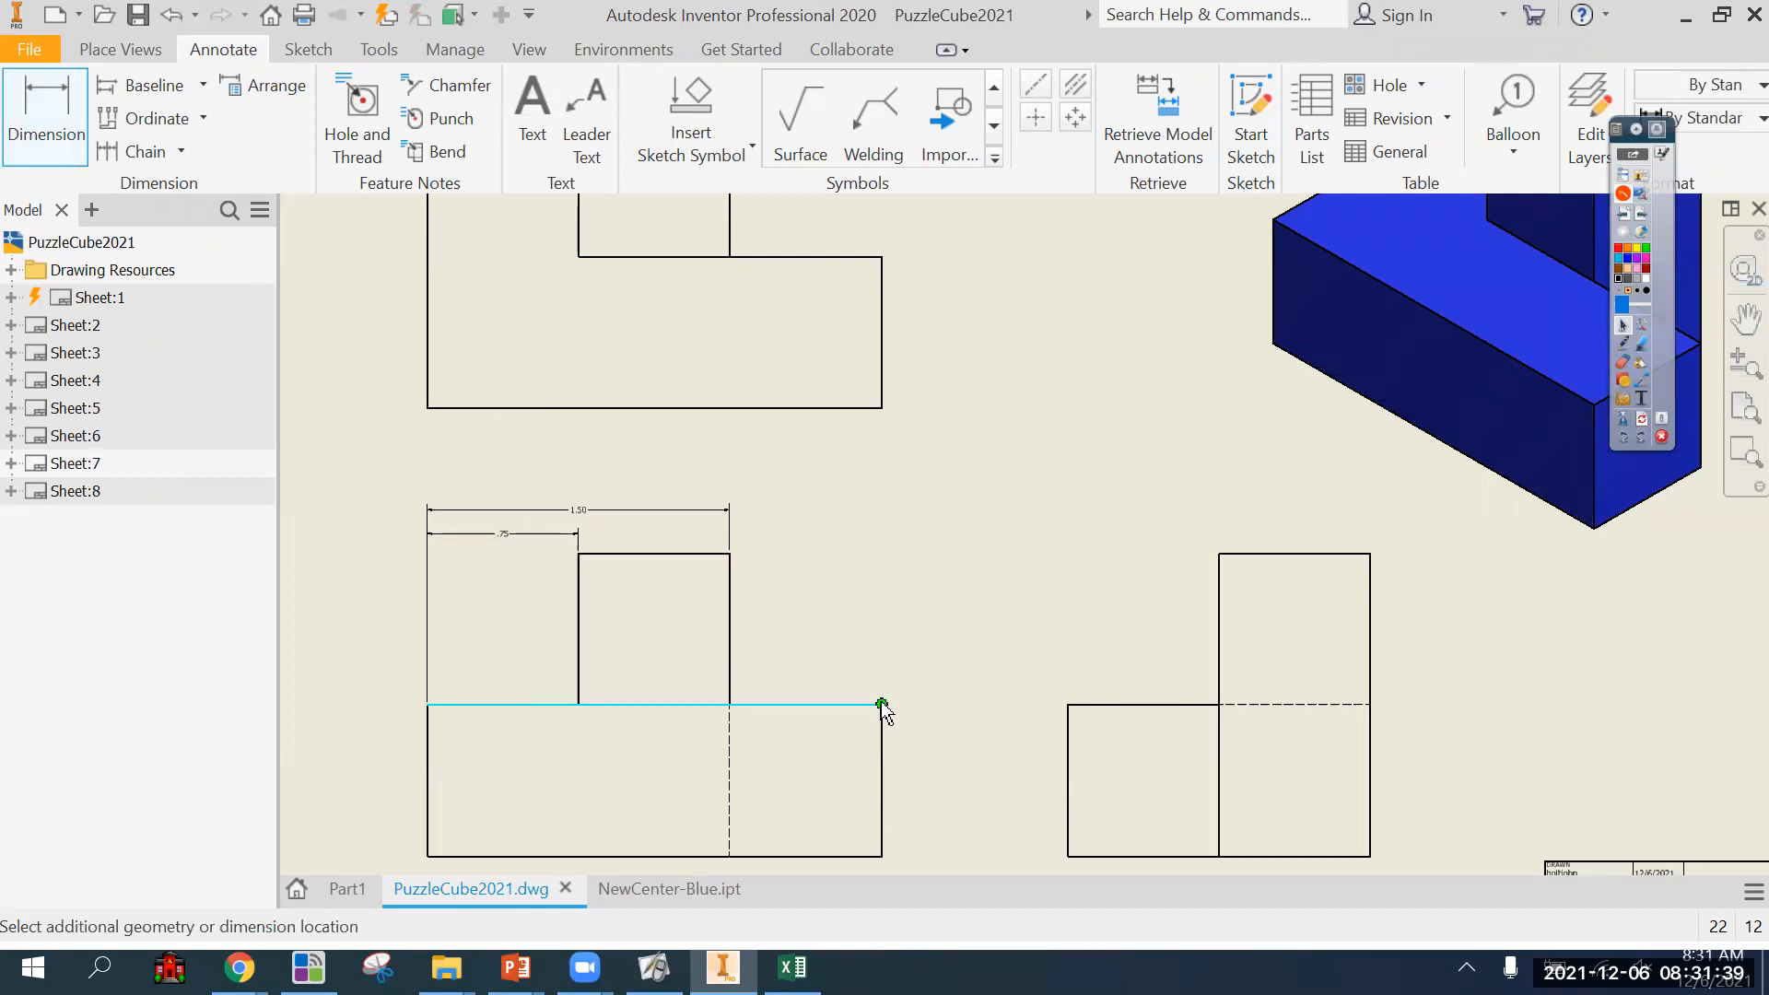
pyautogui.click(752, 475)
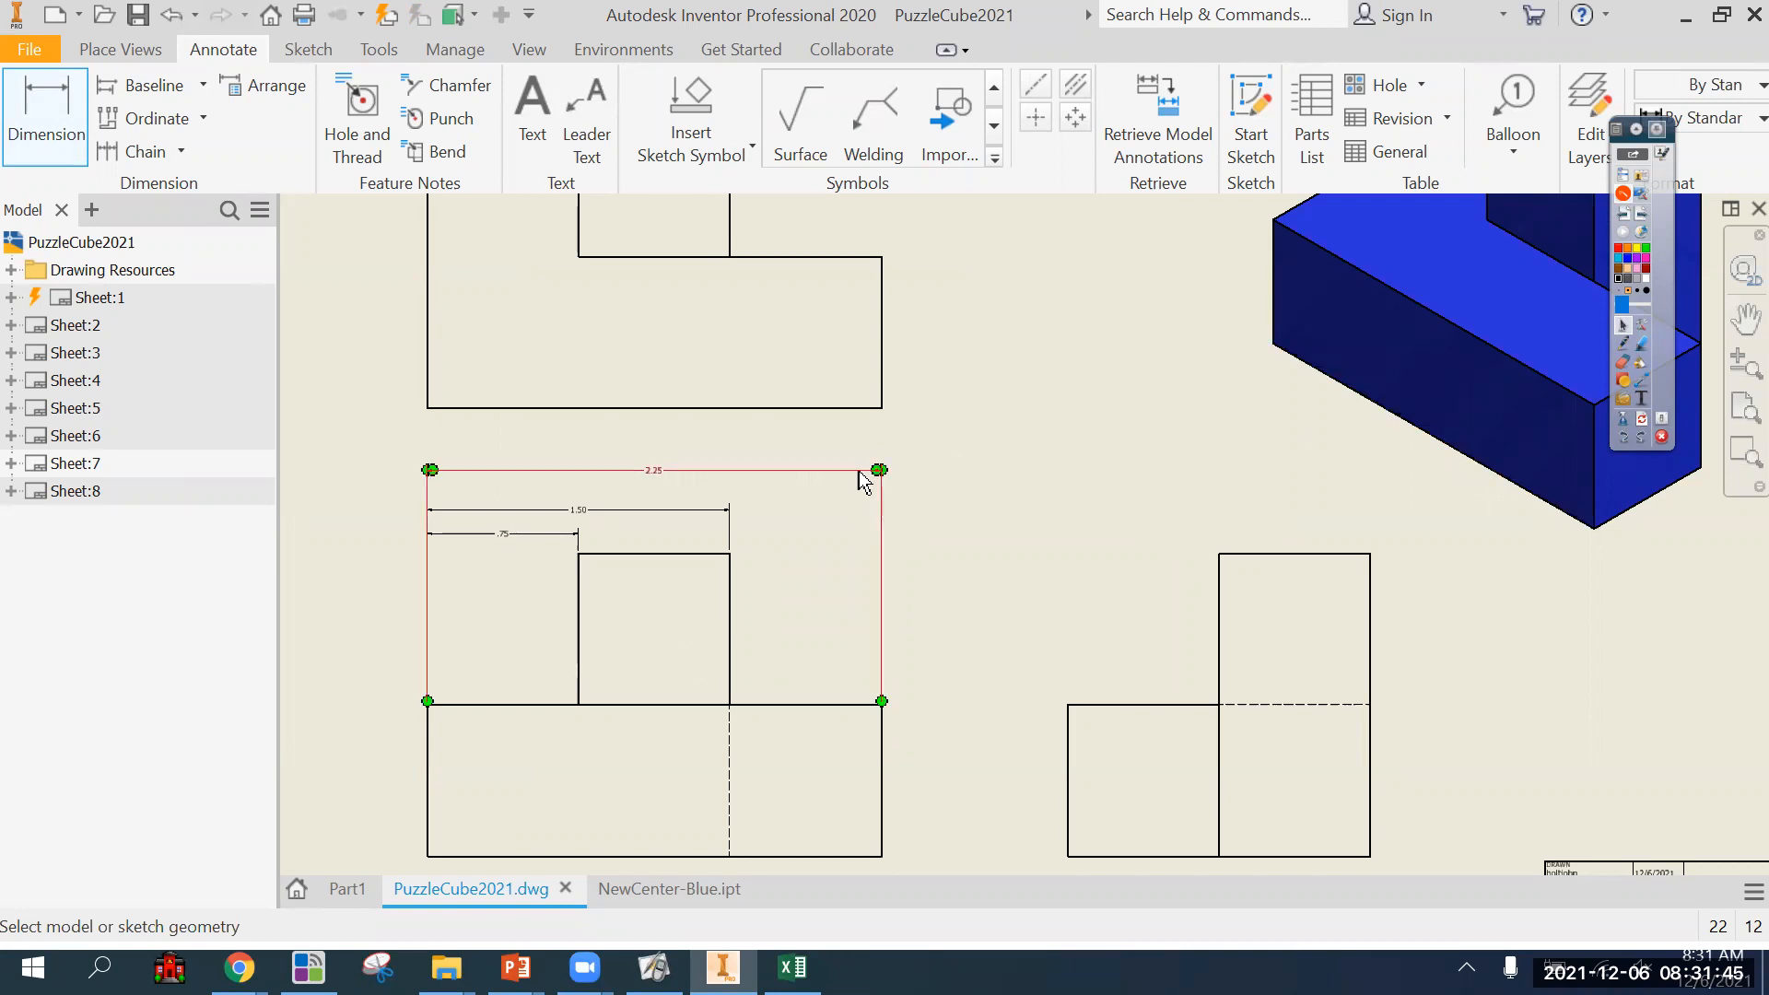
pyautogui.hotkey('ctrl', 'z')
pyautogui.hotkey('ctrl', 'z')
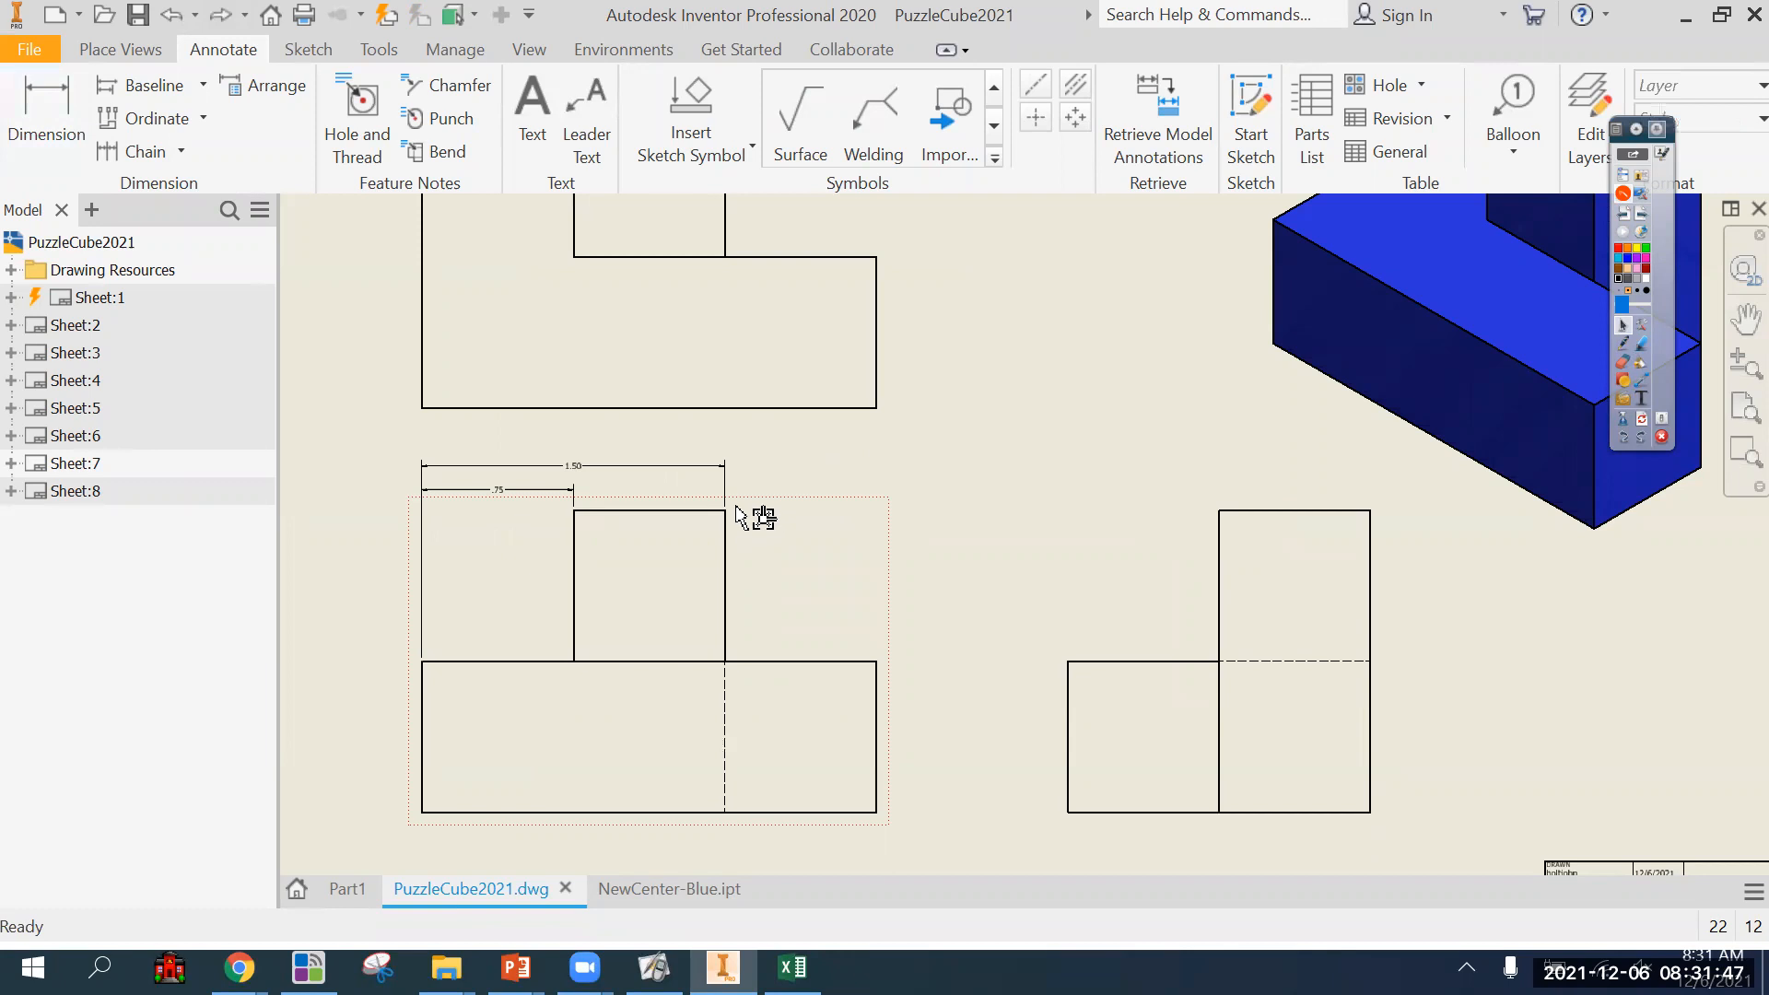
# Move the front view slightly down and replace its 1.50 dimension with one across the upright block's width, in line with the first.
pyautogui.moveTo(891, 634); pyautogui.dragTo(896, 662)
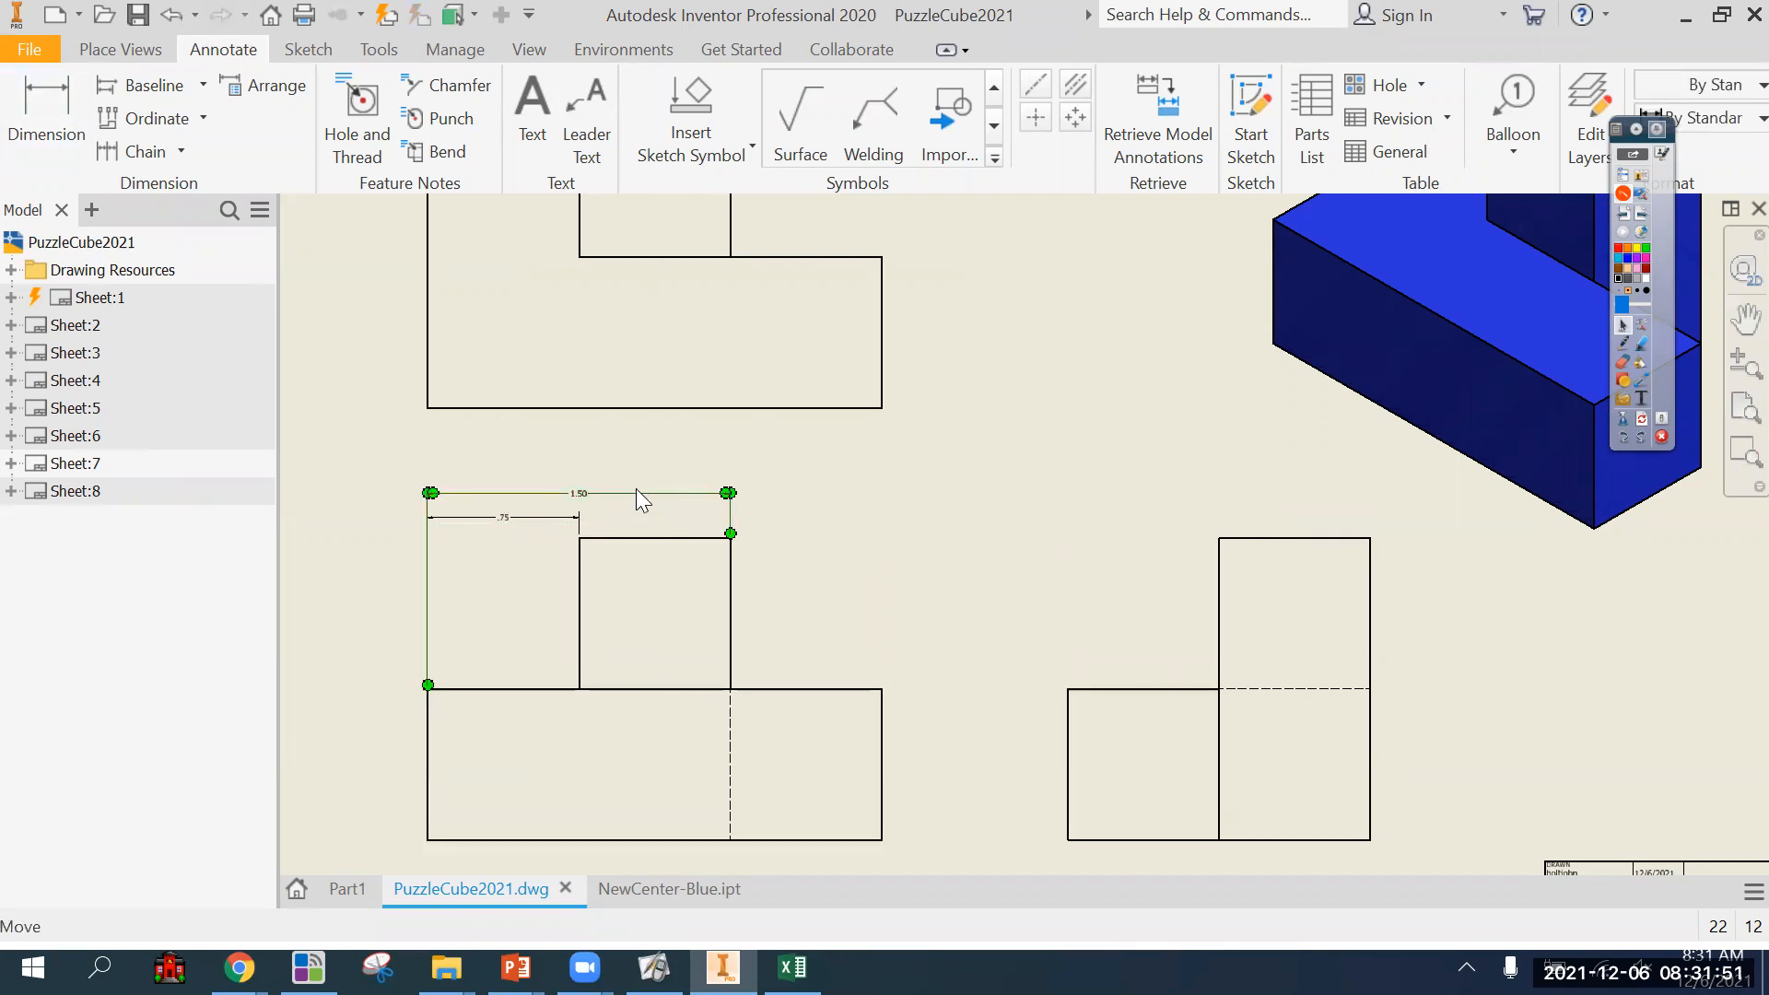
pyautogui.press('Delete')
pyautogui.press('d')
pyautogui.click(685, 537)
pyautogui.click(684, 517)
# Continue the dimension chain from the upright block's right side to the base's right end in the front view.
pyautogui.click(856, 689)
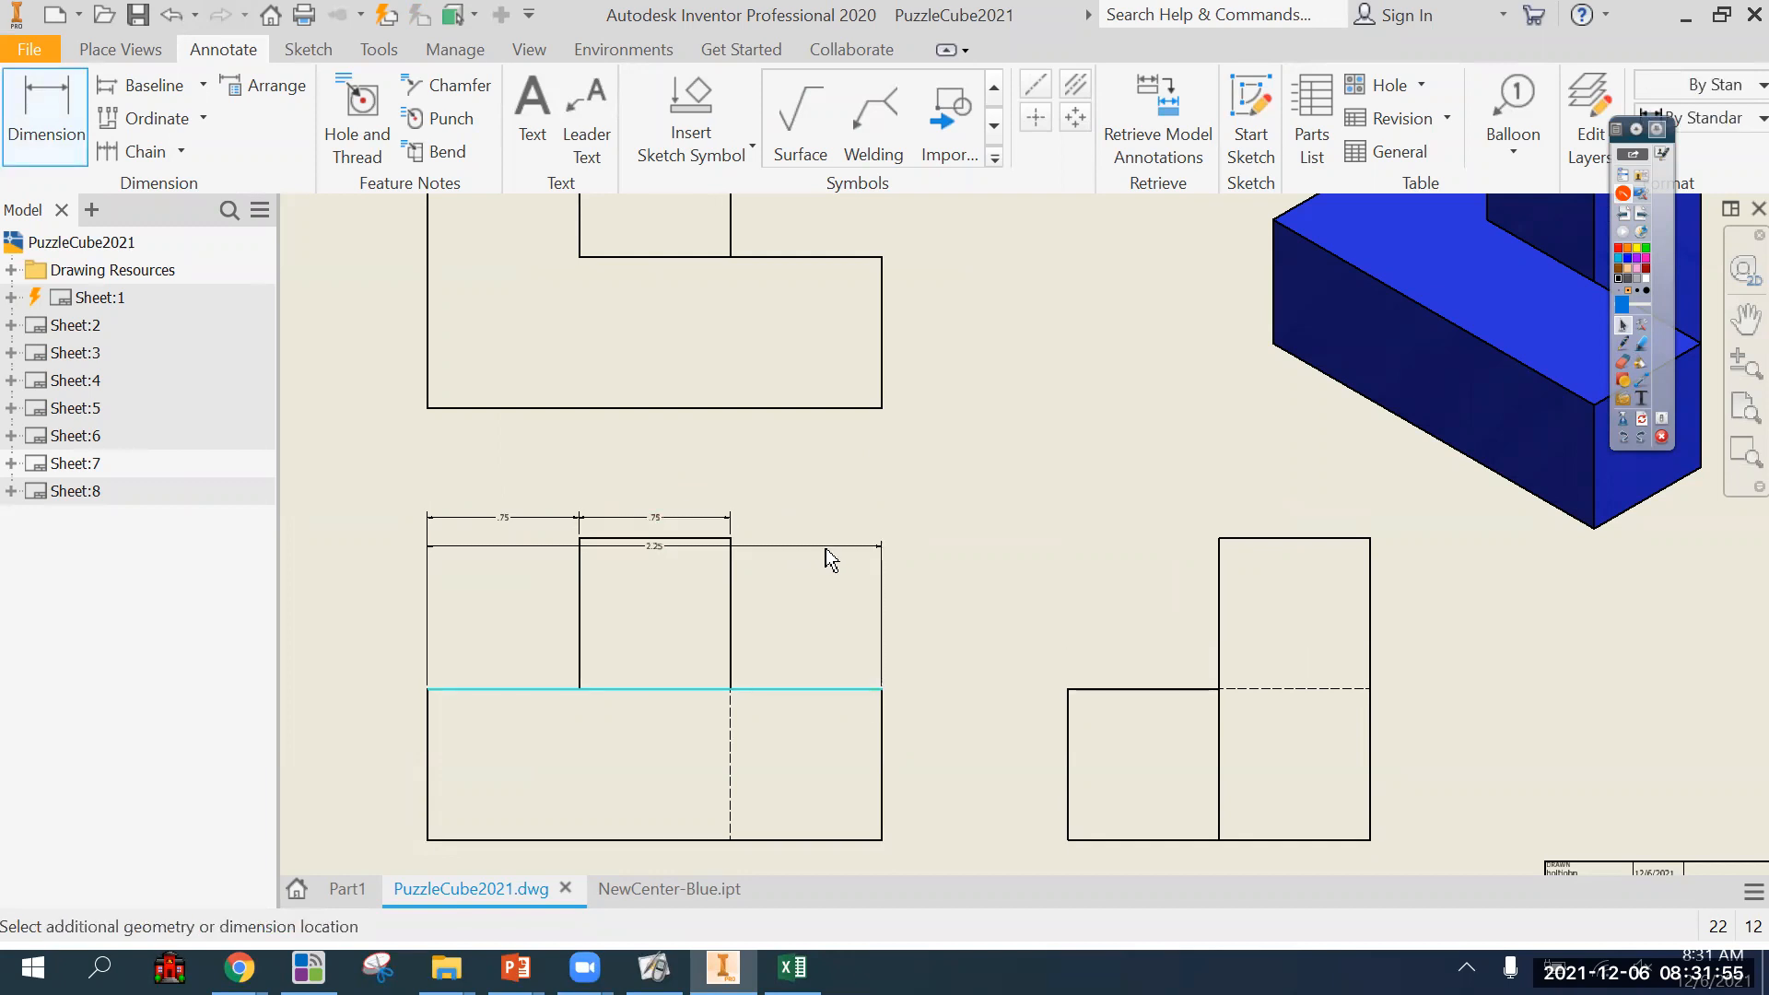
pyautogui.press('Escape')
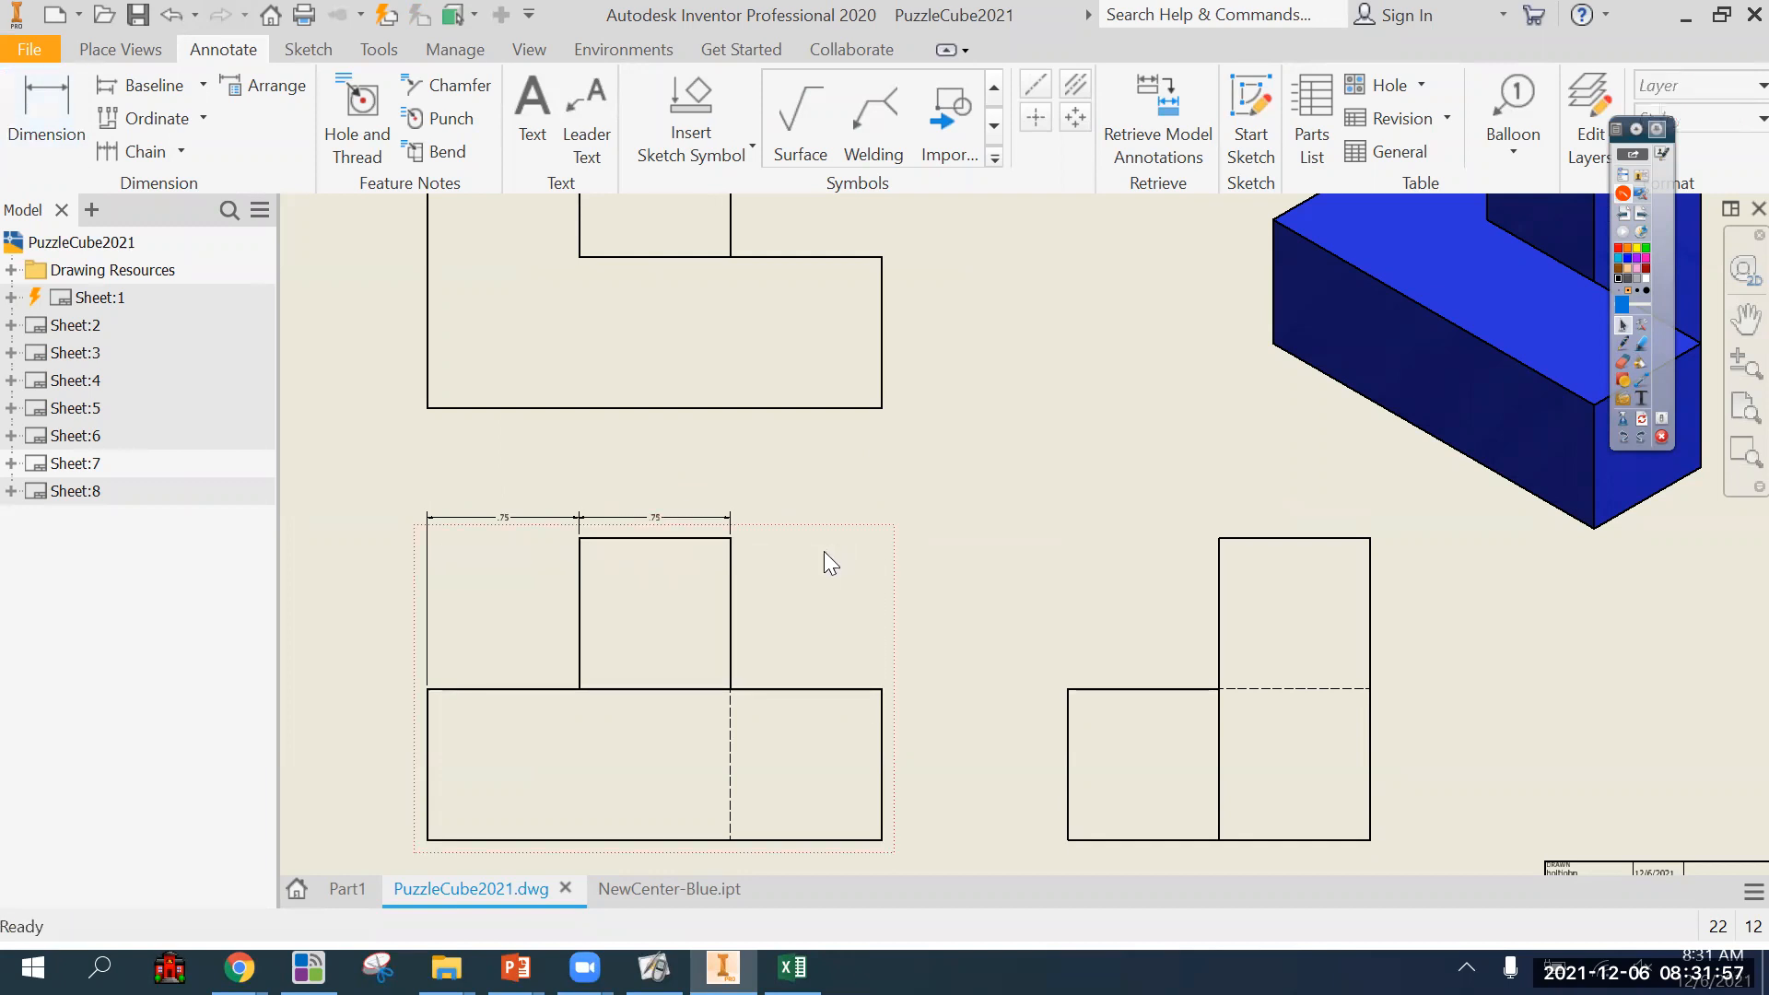
pyautogui.press('d')
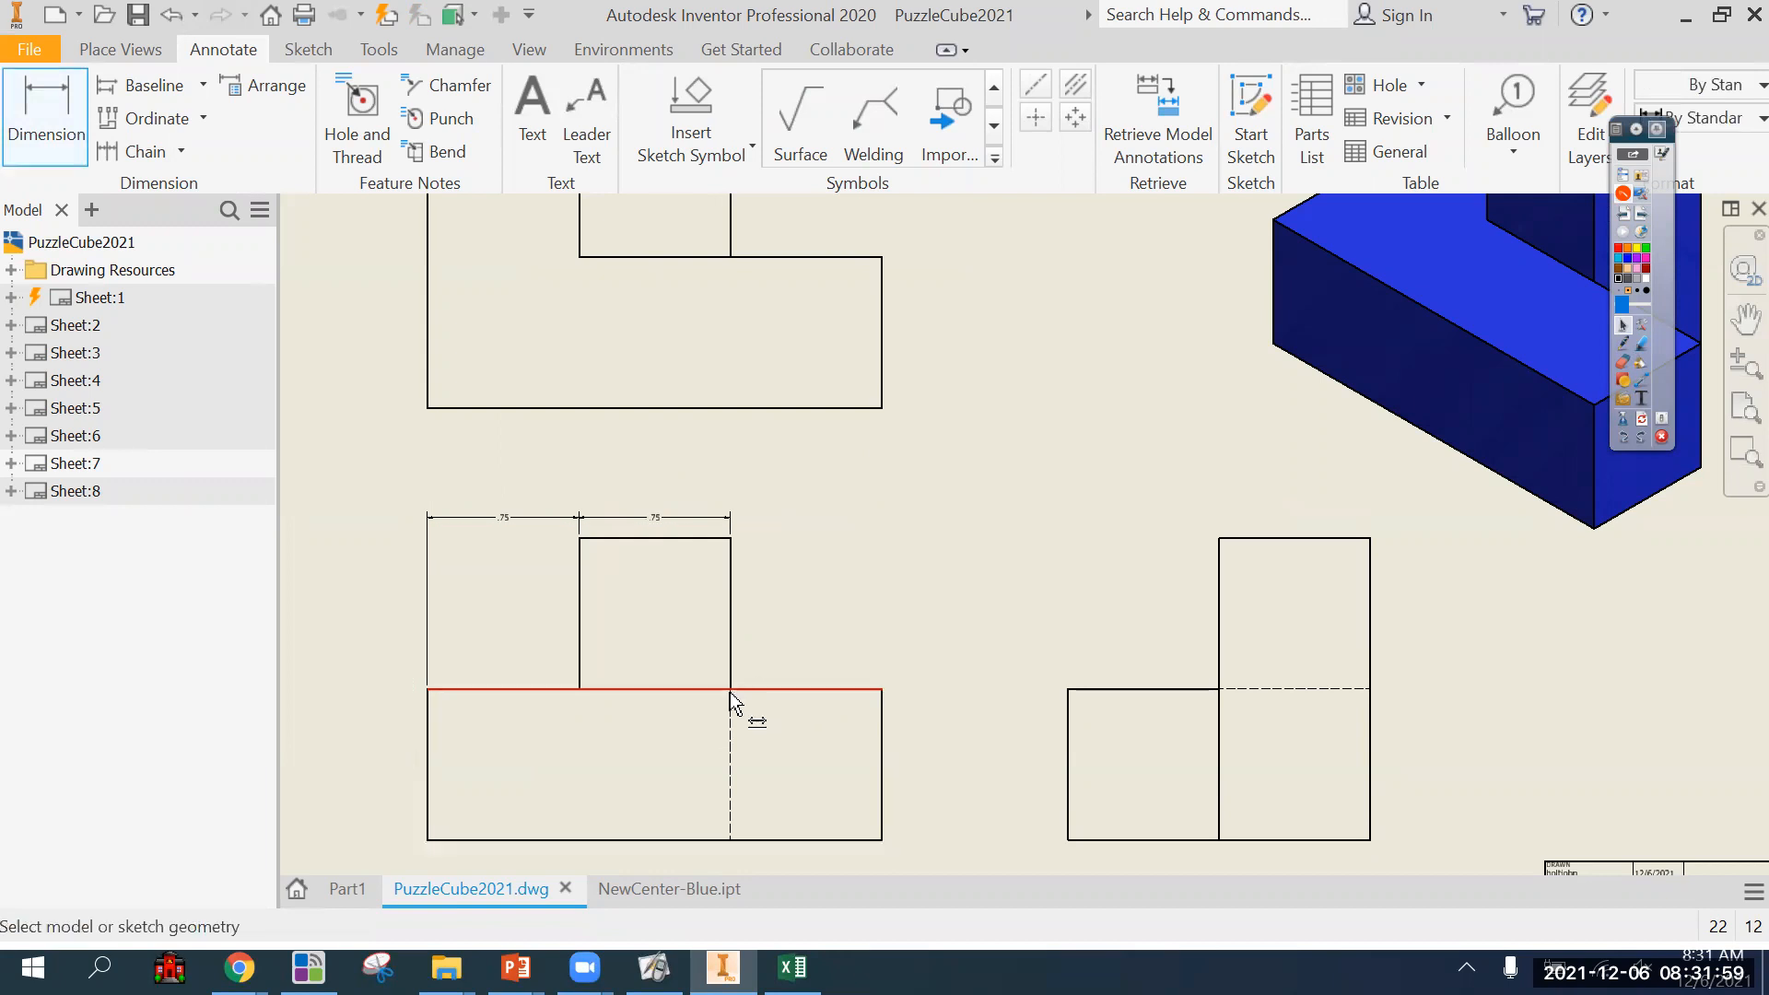
pyautogui.click(731, 668)
pyautogui.click(877, 687)
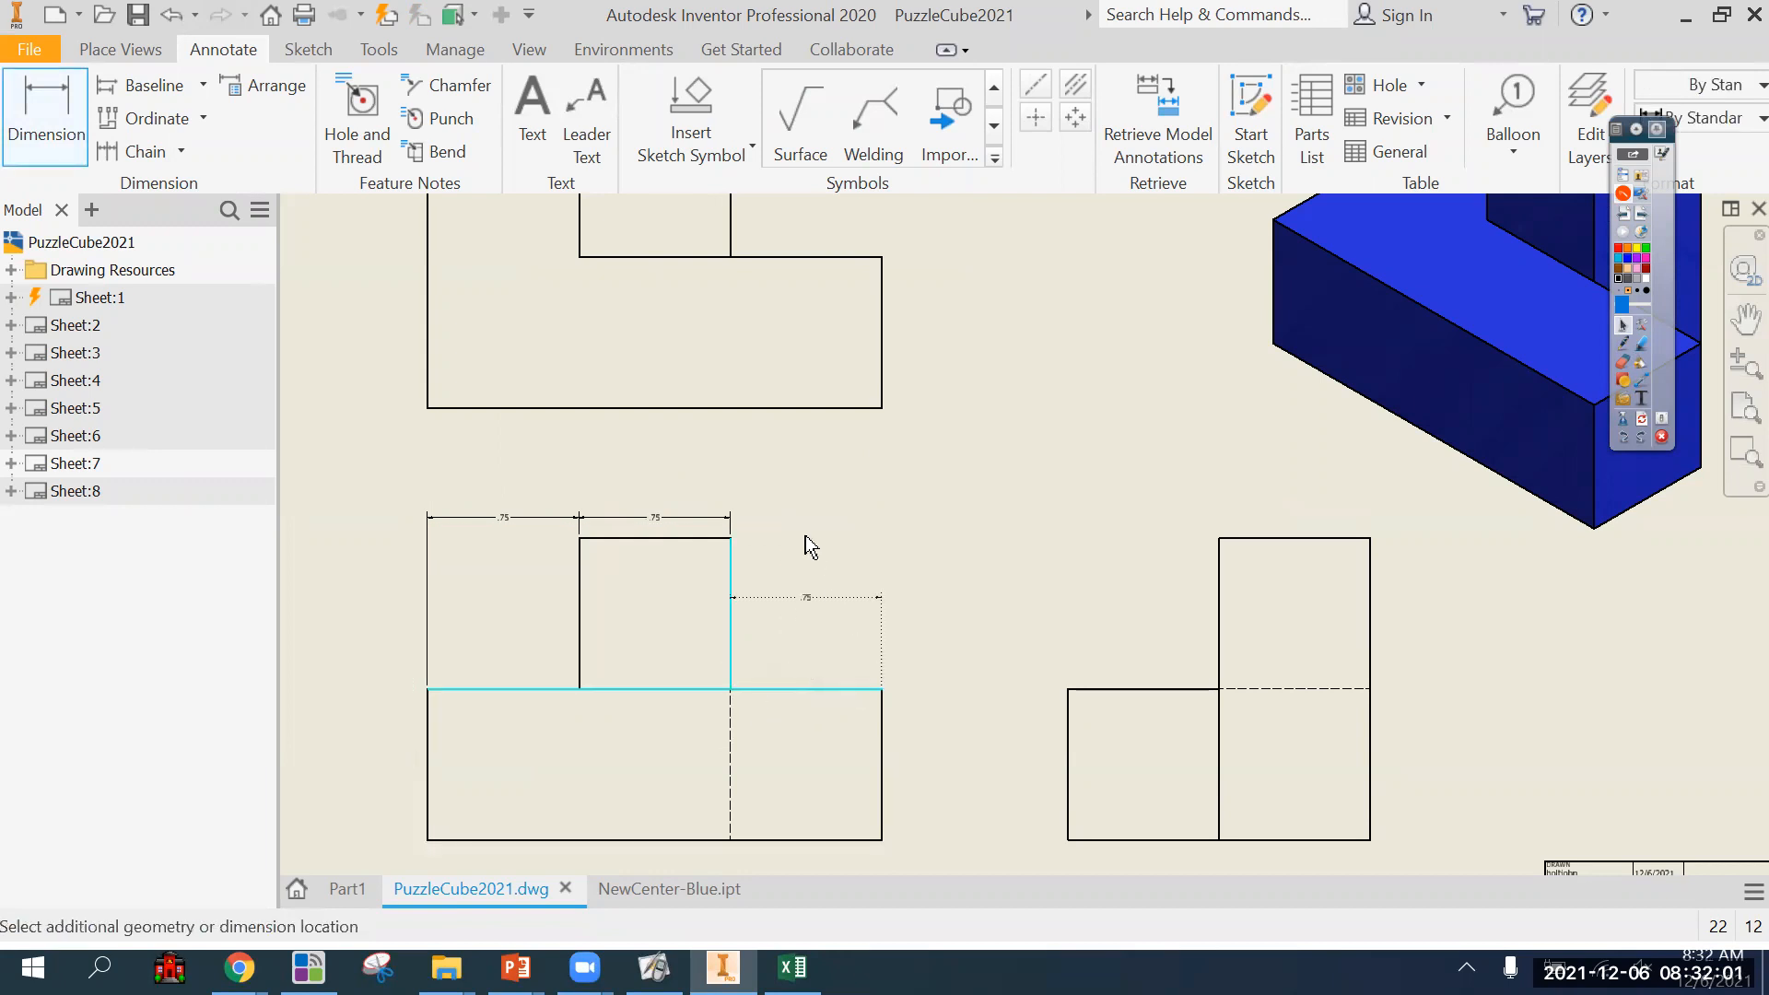
pyautogui.click(807, 532)
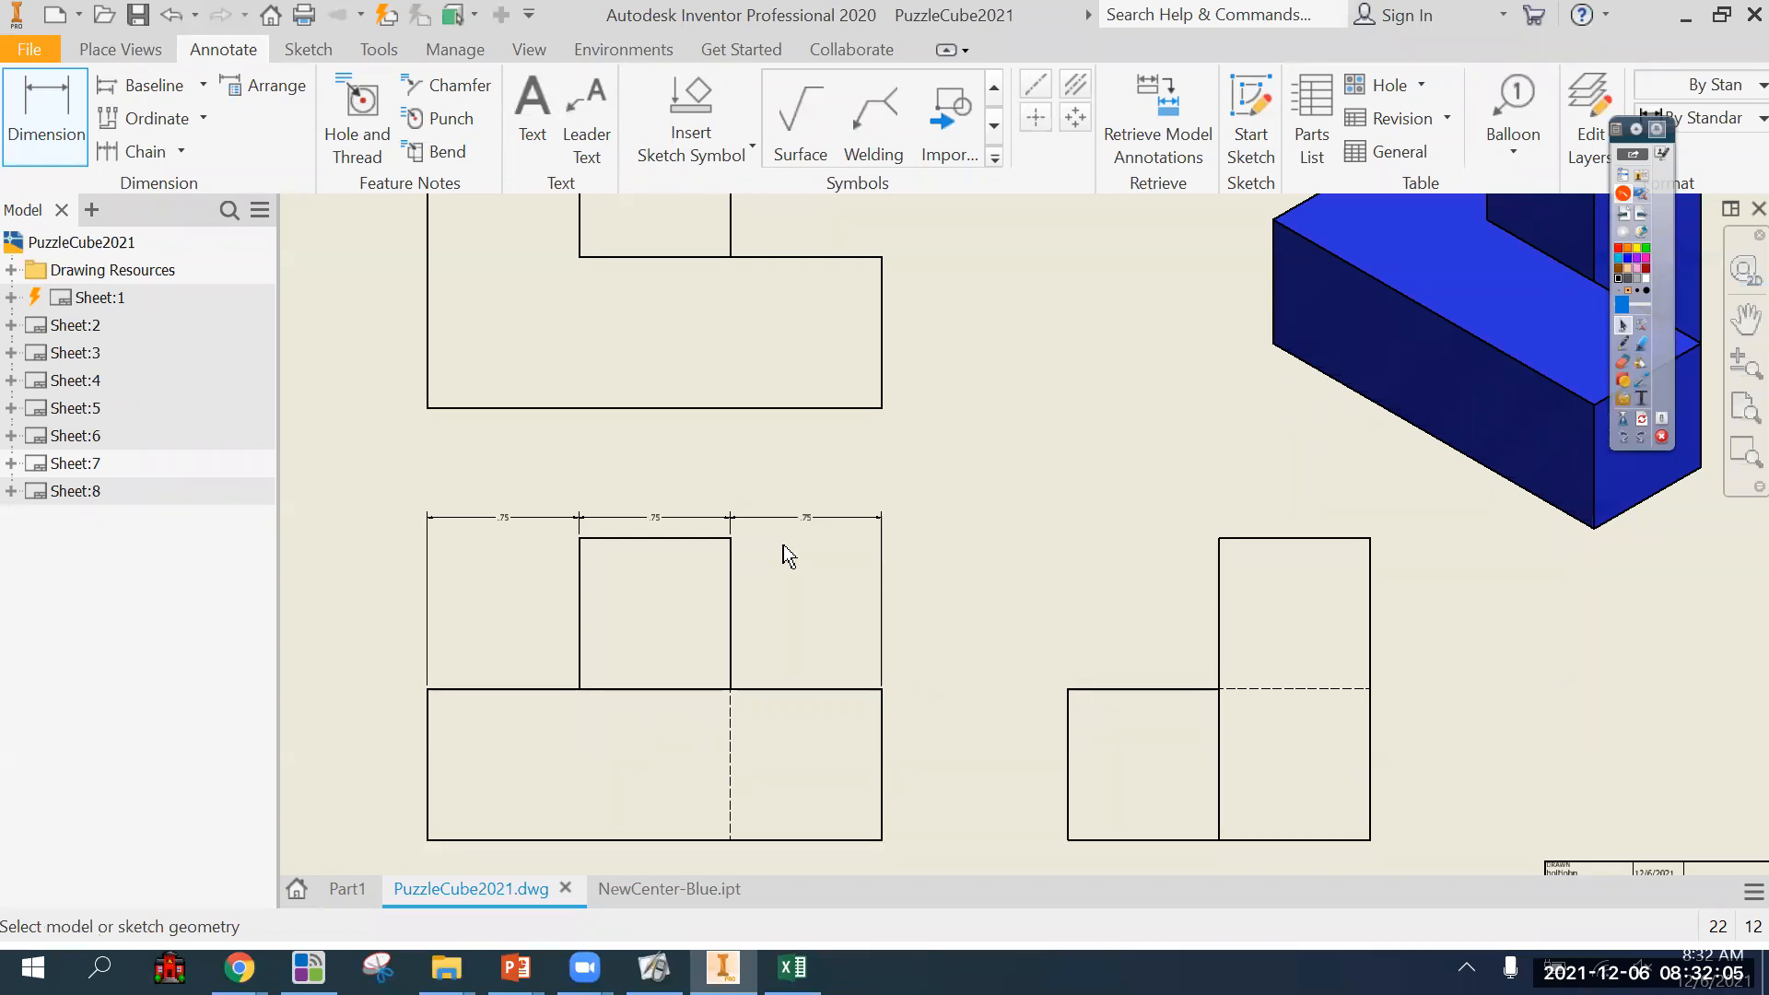
# Add an overall width dimension to the front view, placed above the row of chained dimensions.
pyautogui.scroll(-3, 783, 553)
pyautogui.moveTo(782, 565)
pyautogui.mouseDown(button='middle')
pyautogui.moveTo(1059, 427)
pyautogui.moveTo(1059, 403)
pyautogui.mouseUp(button='middle')
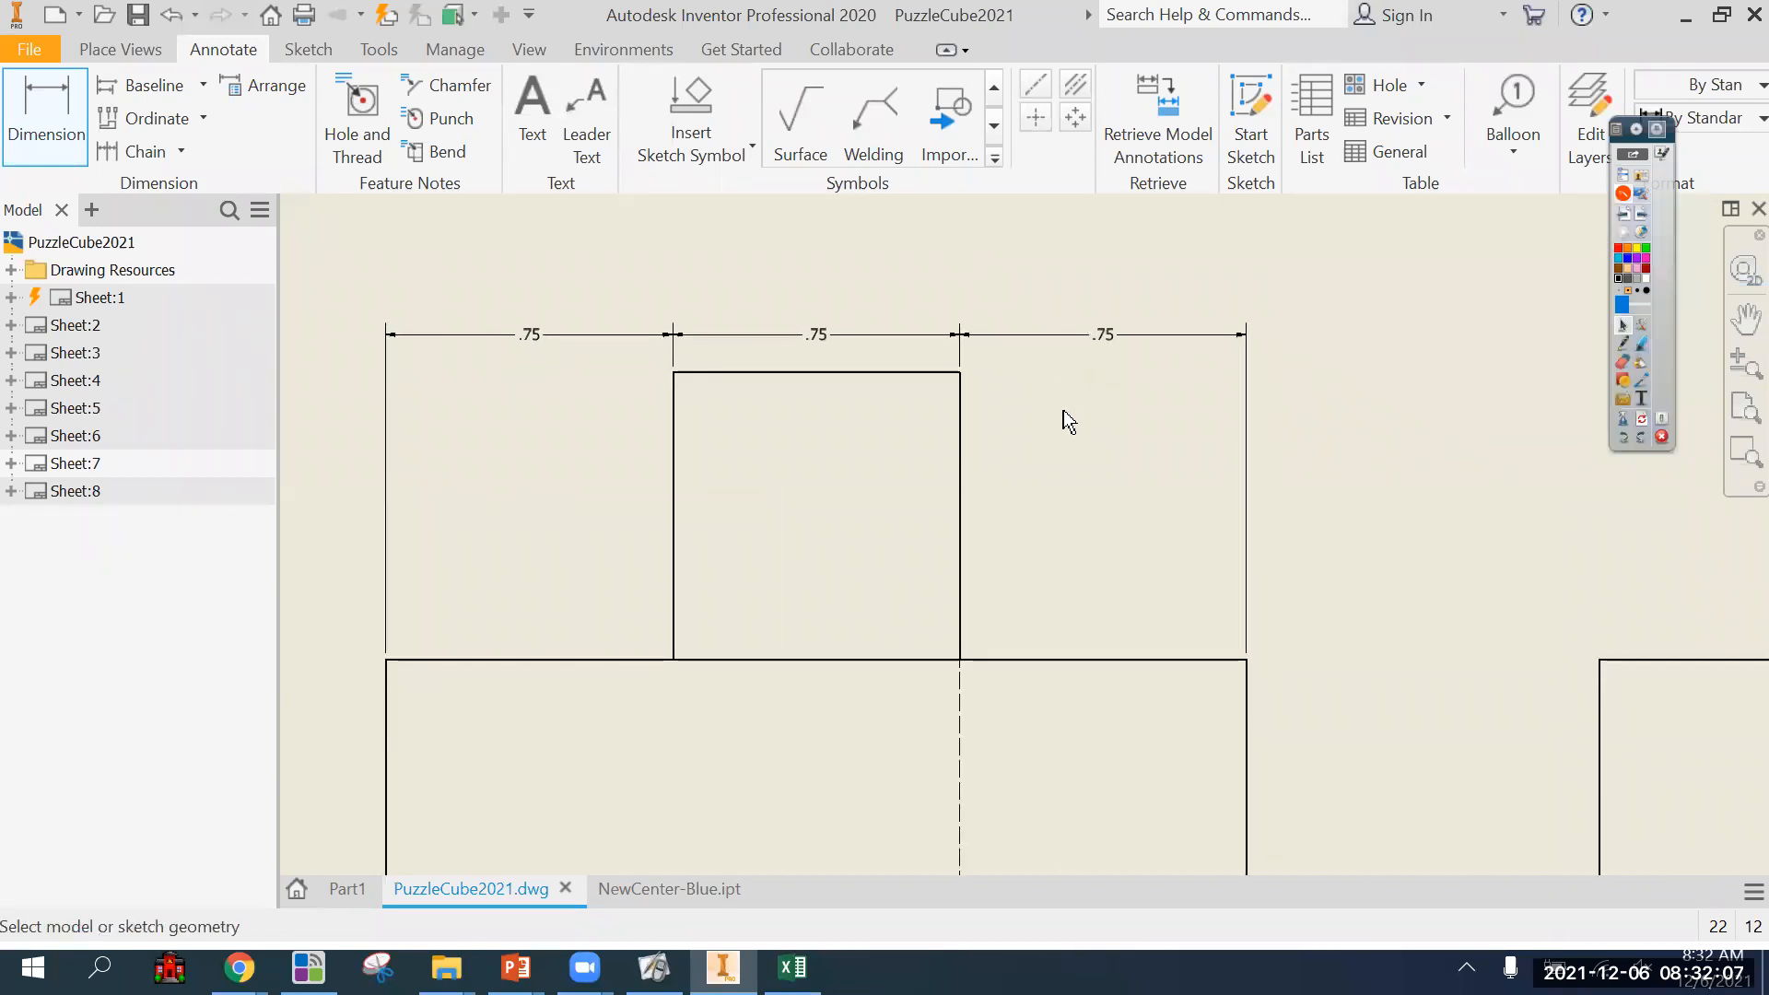
pyautogui.scroll(3, 1066, 409)
pyautogui.scroll(3, 1019, 518)
pyautogui.moveTo(1042, 530); pyautogui.dragTo(1001, 586, button='middle')
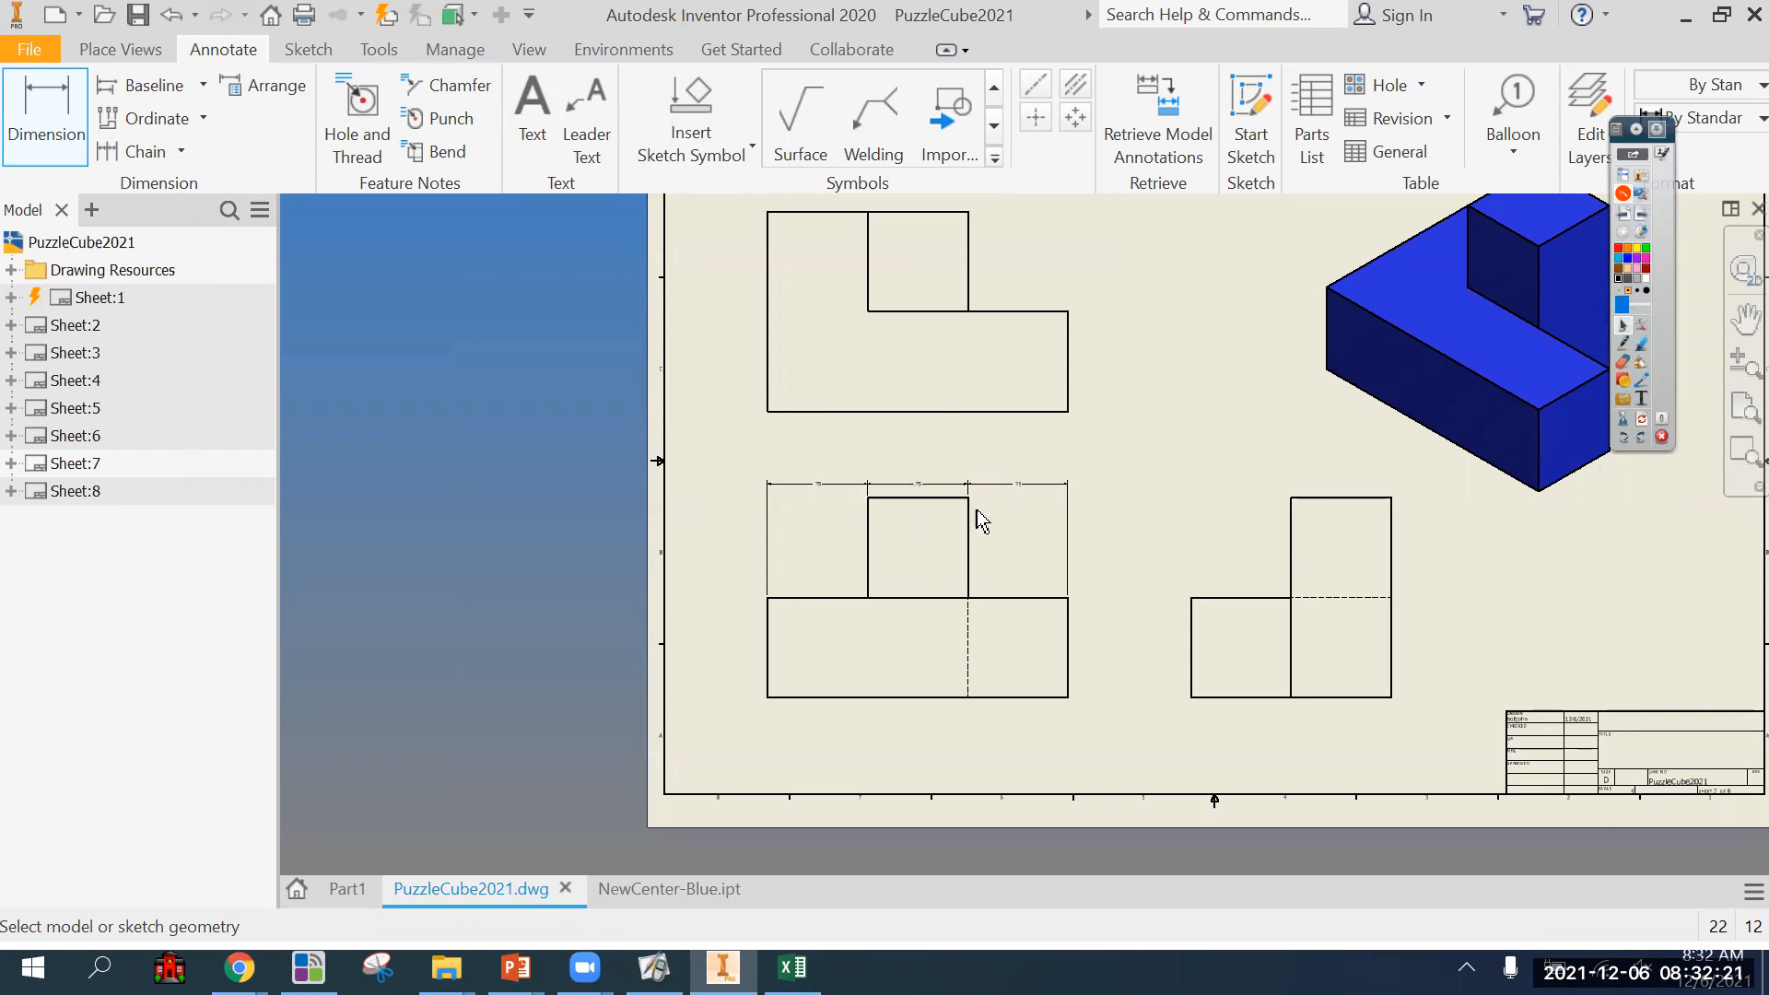
pyautogui.scroll(3, 978, 512)
pyautogui.click(588, 679)
pyautogui.click(1149, 679)
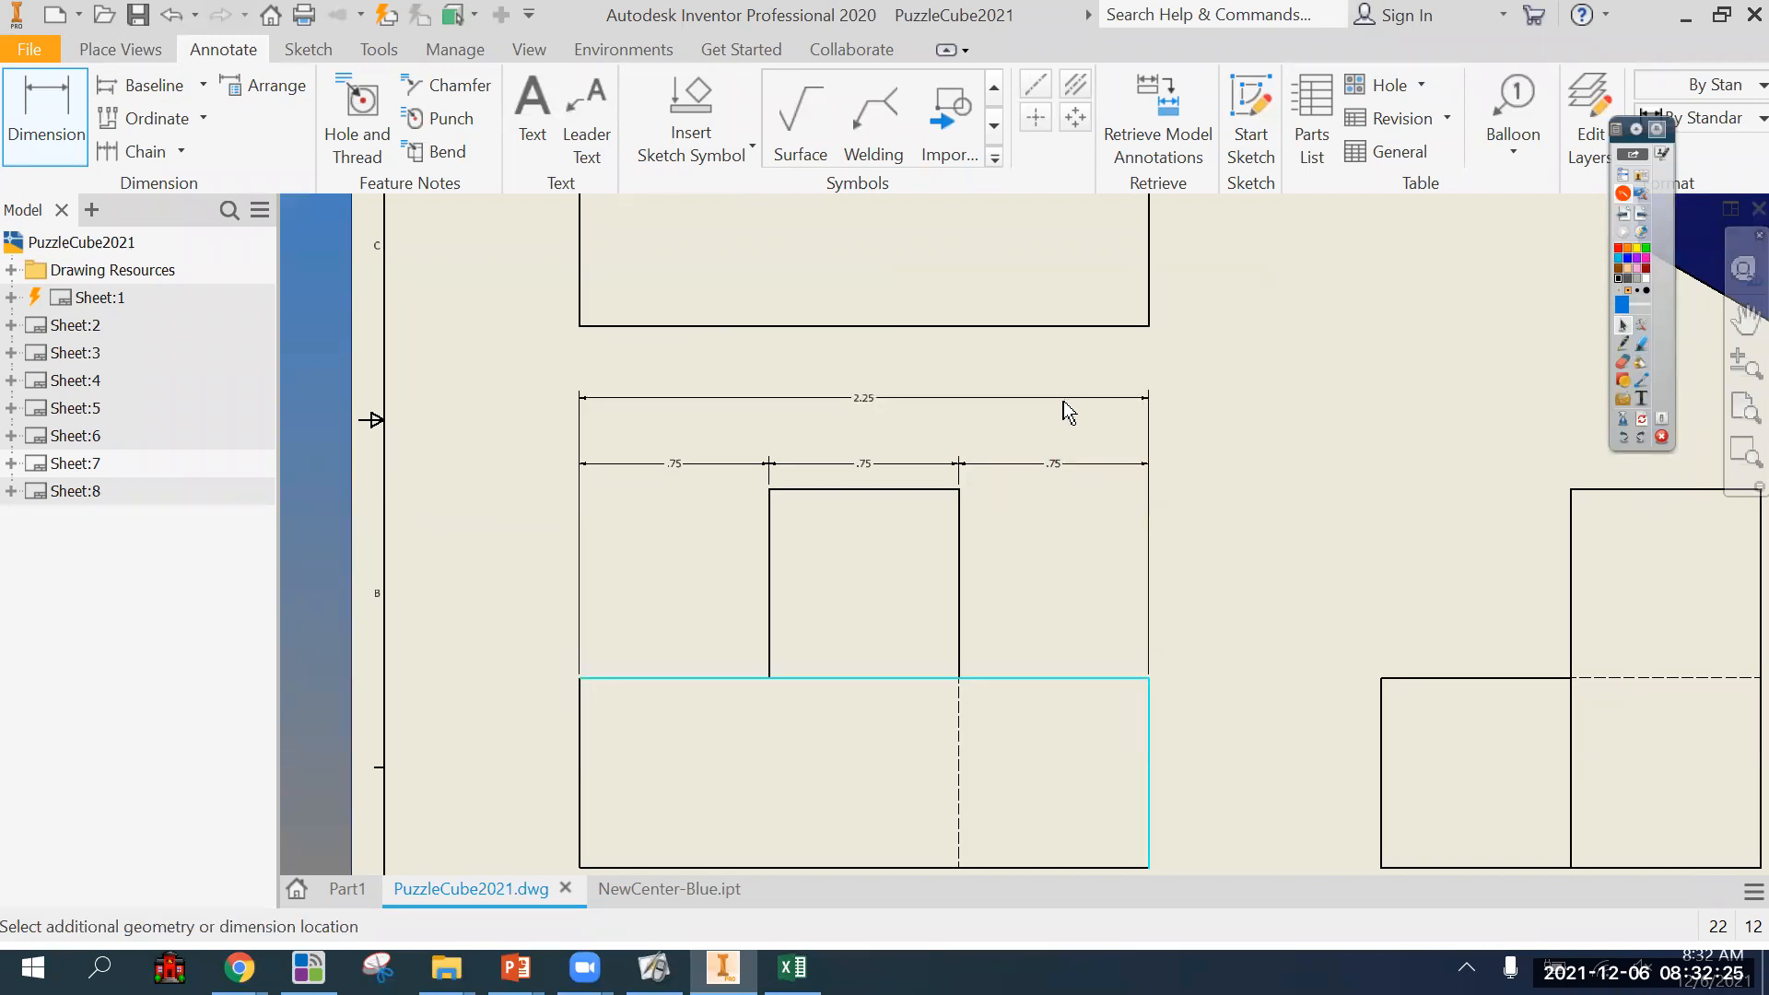
pyautogui.click(1050, 426)
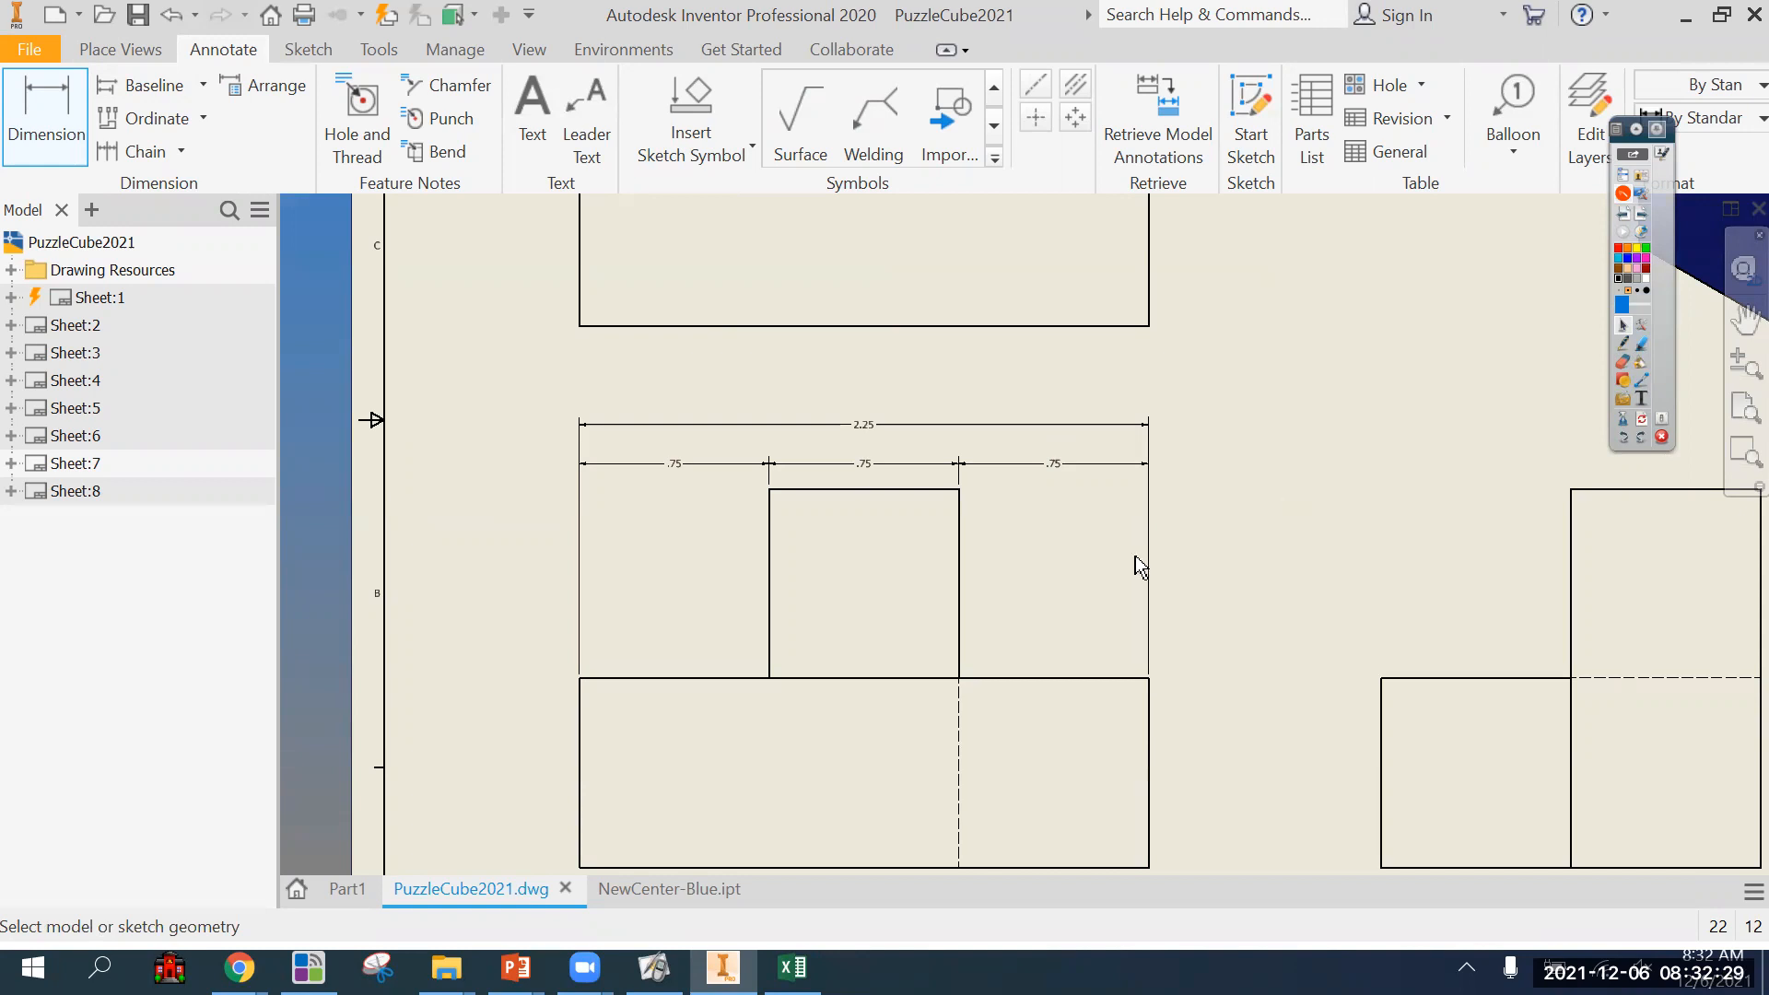
# Delete the front view's overall width dimension and the last two chained dimensions, leaving only the first one.
pyautogui.doubleClick(1068, 420)
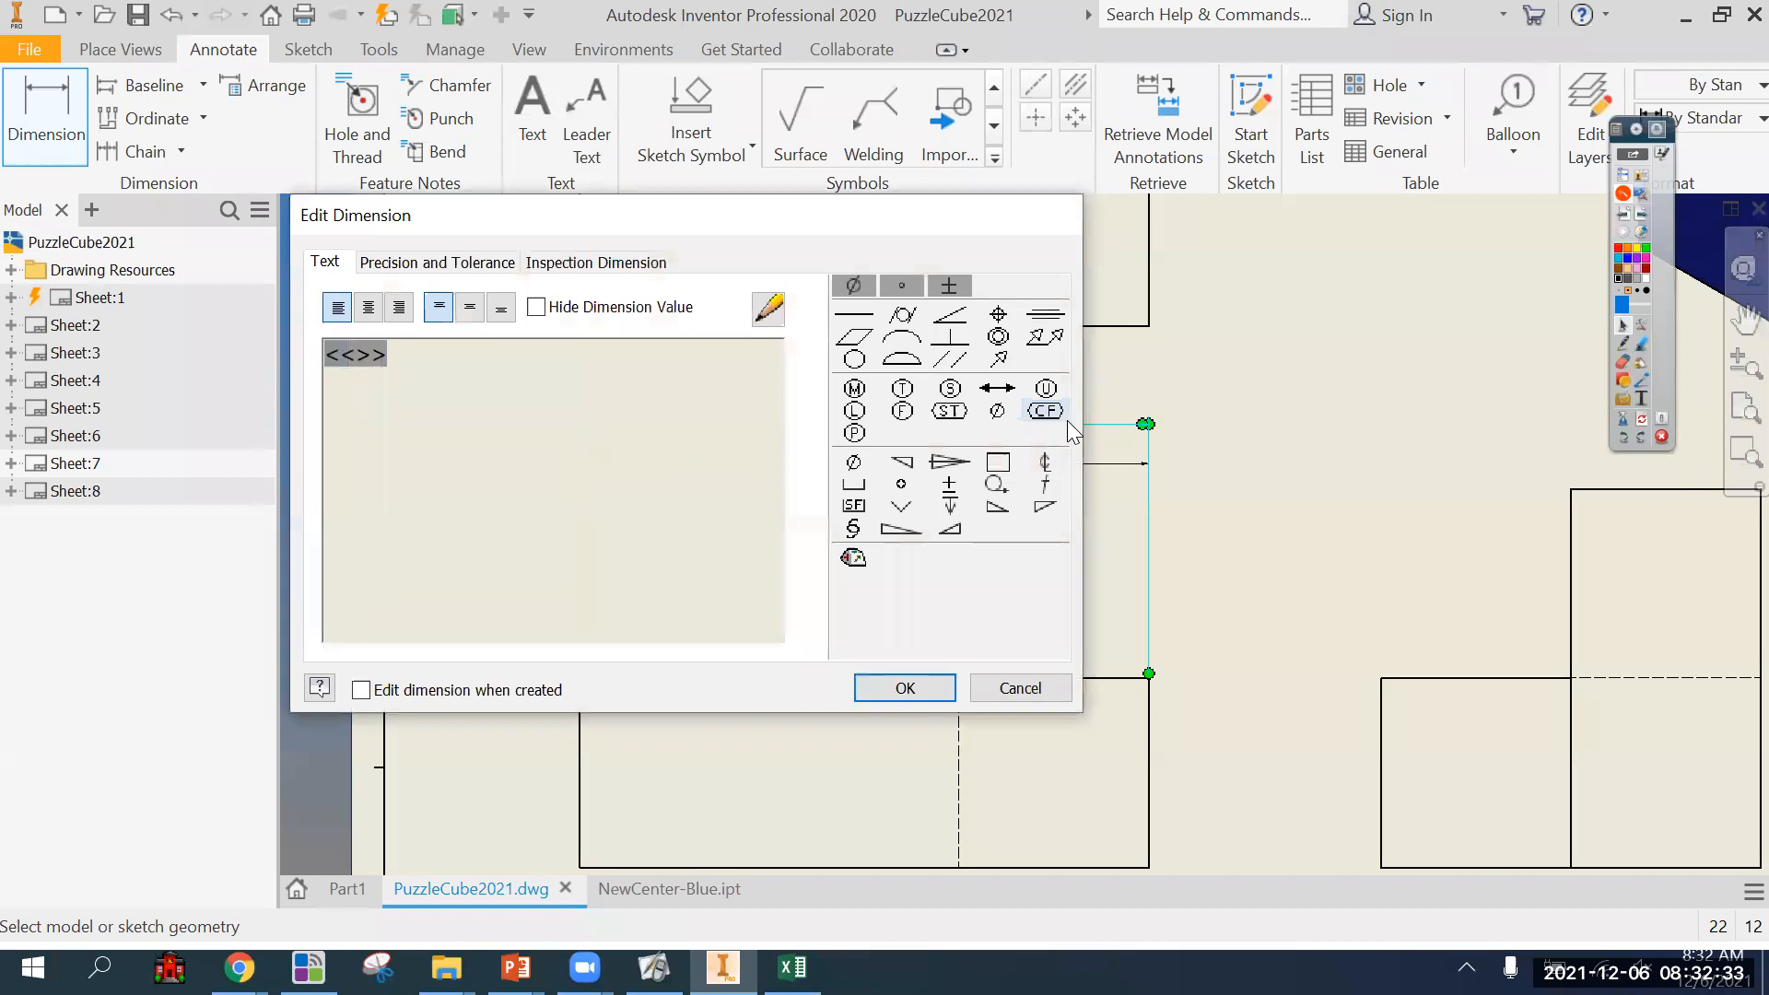
pyautogui.press('Escape')
pyautogui.press('Delete')
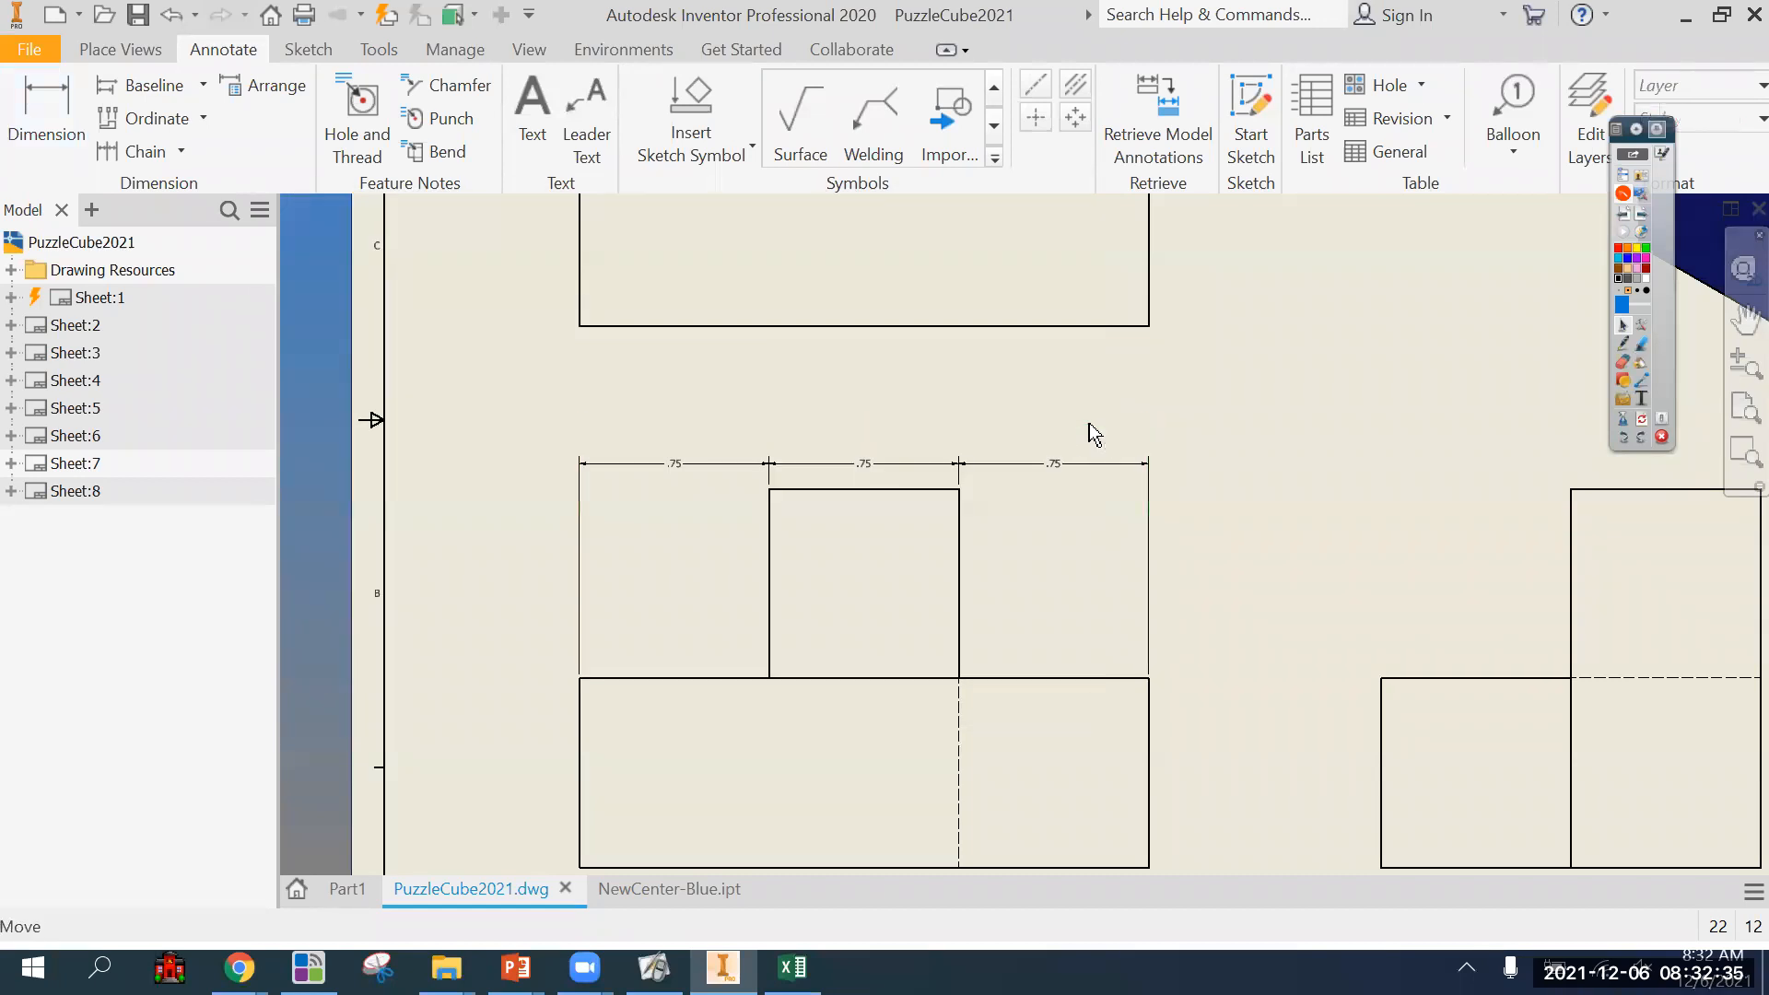
pyautogui.click(1141, 464)
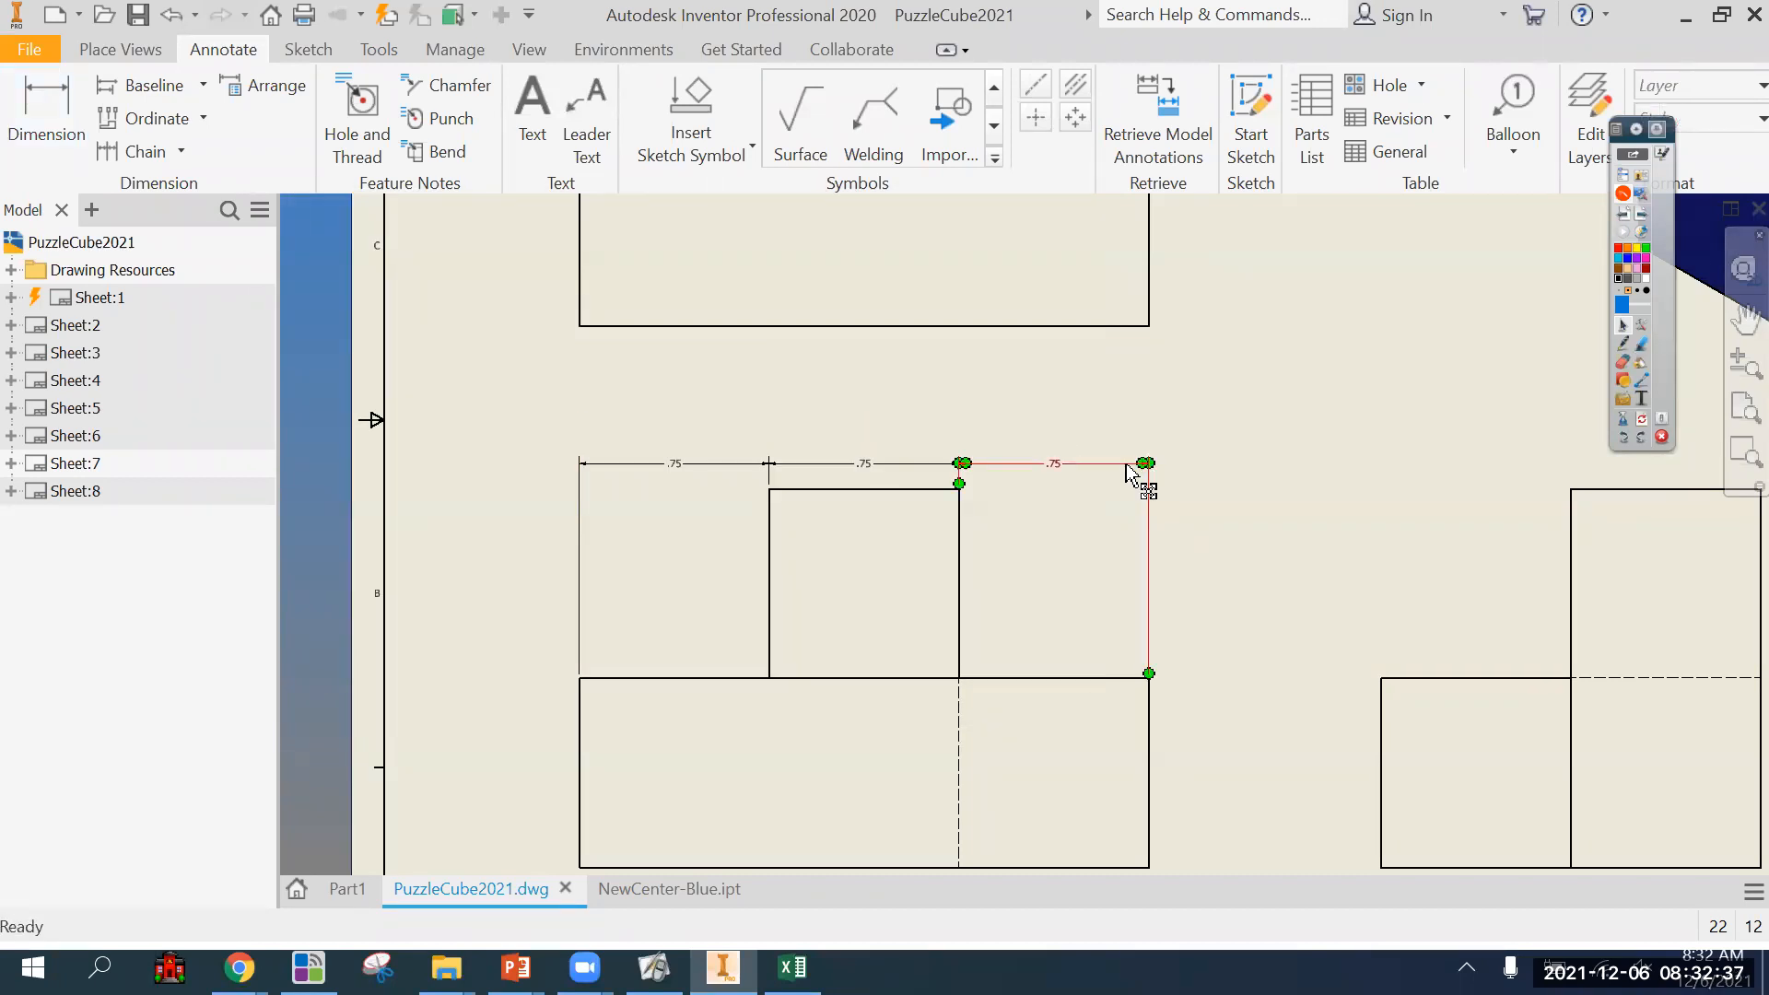
pyautogui.press('Delete')
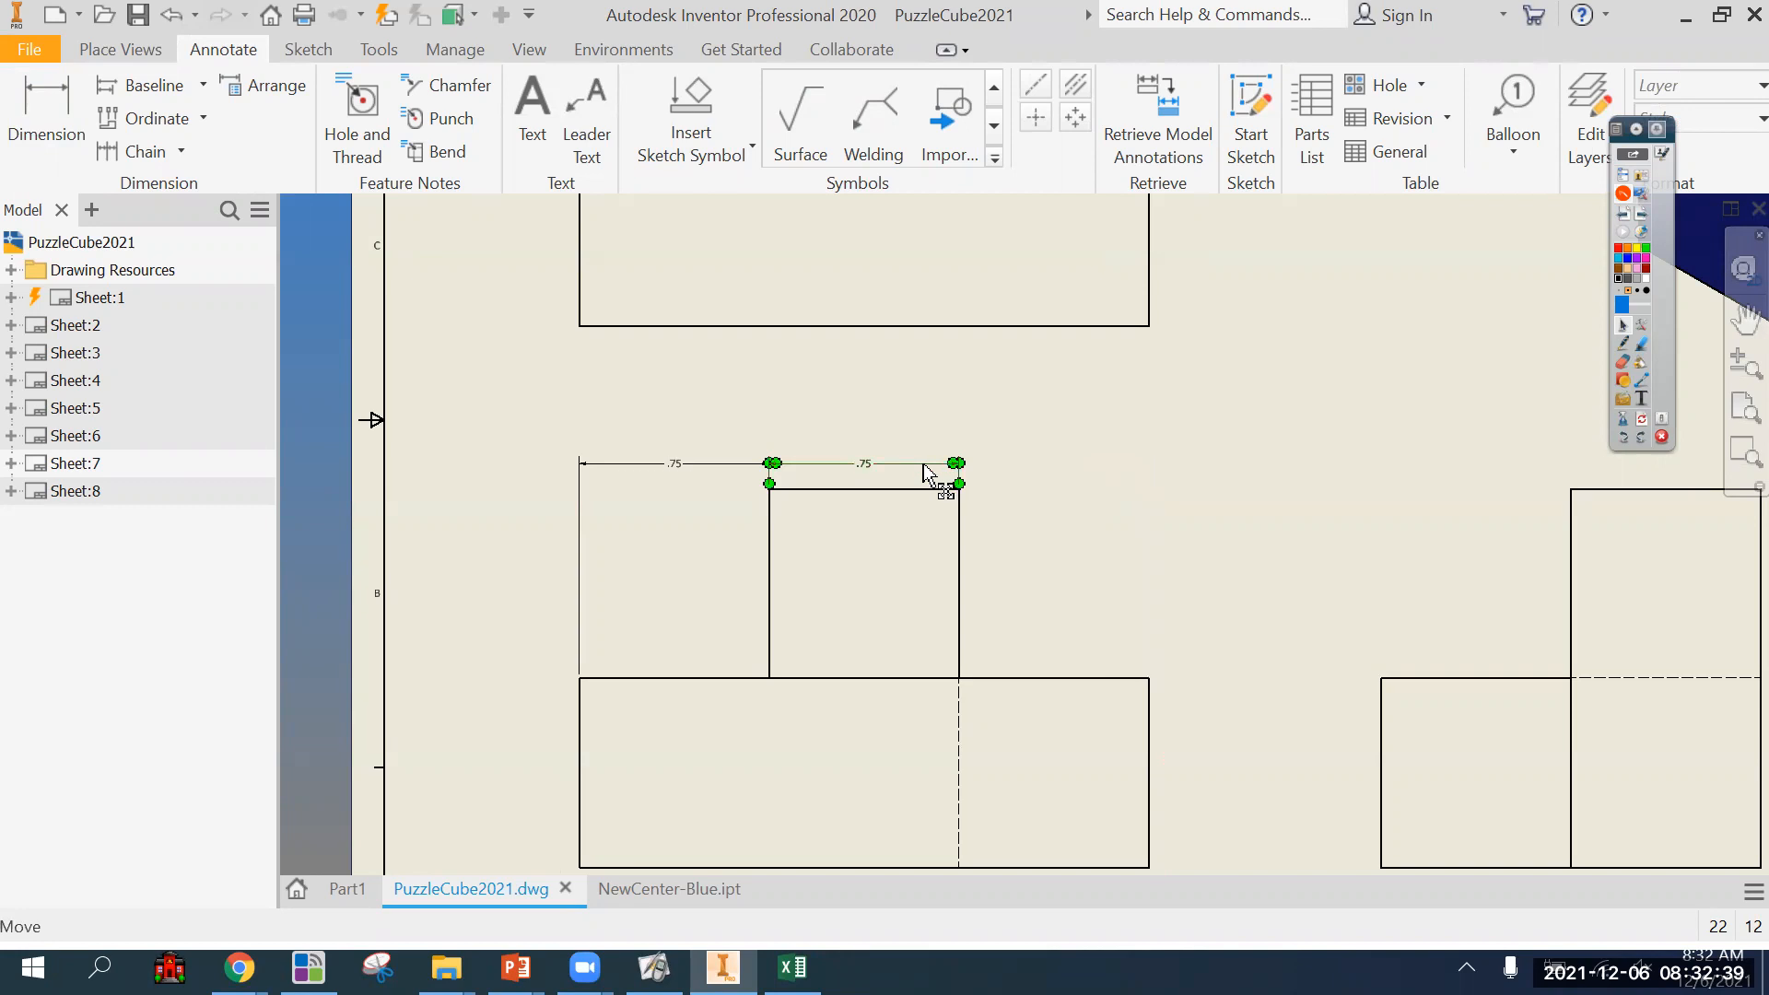
pyautogui.press('Delete')
# Draw purple pen strokes over the front view marking a left baseline and an arrow across its width, and erase the ink.
pyautogui.click(11, 92)
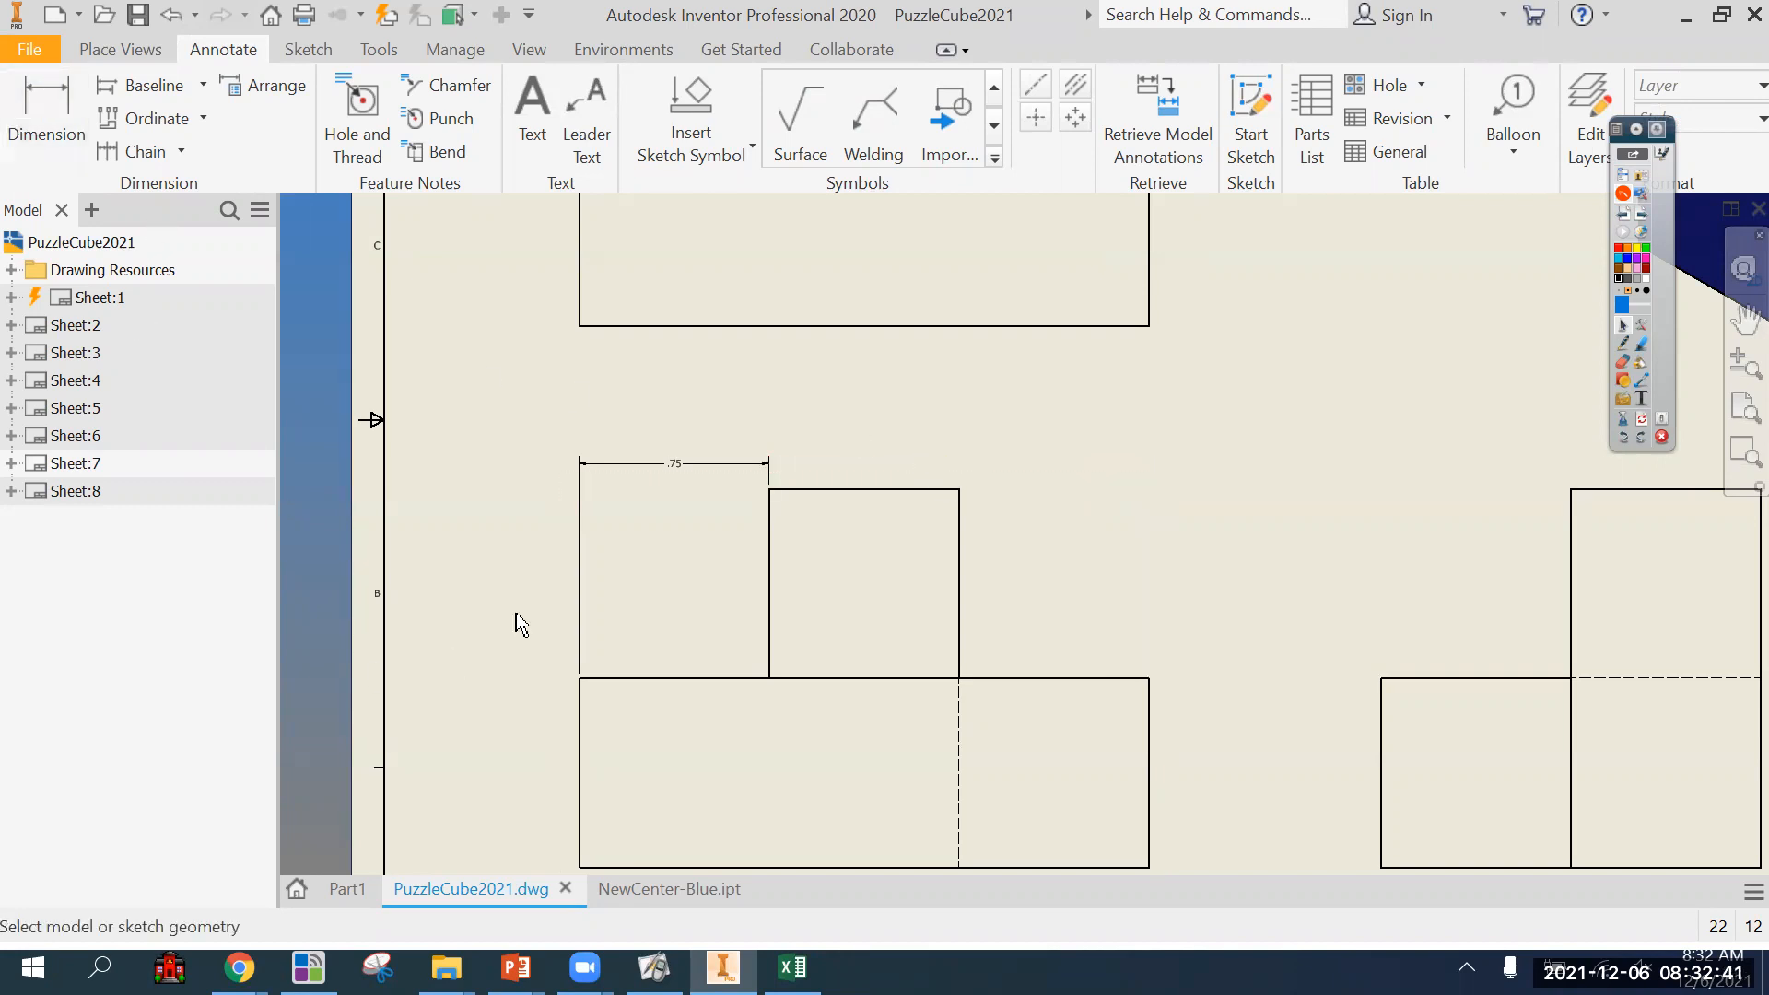
pyautogui.scroll(-2, 558, 639)
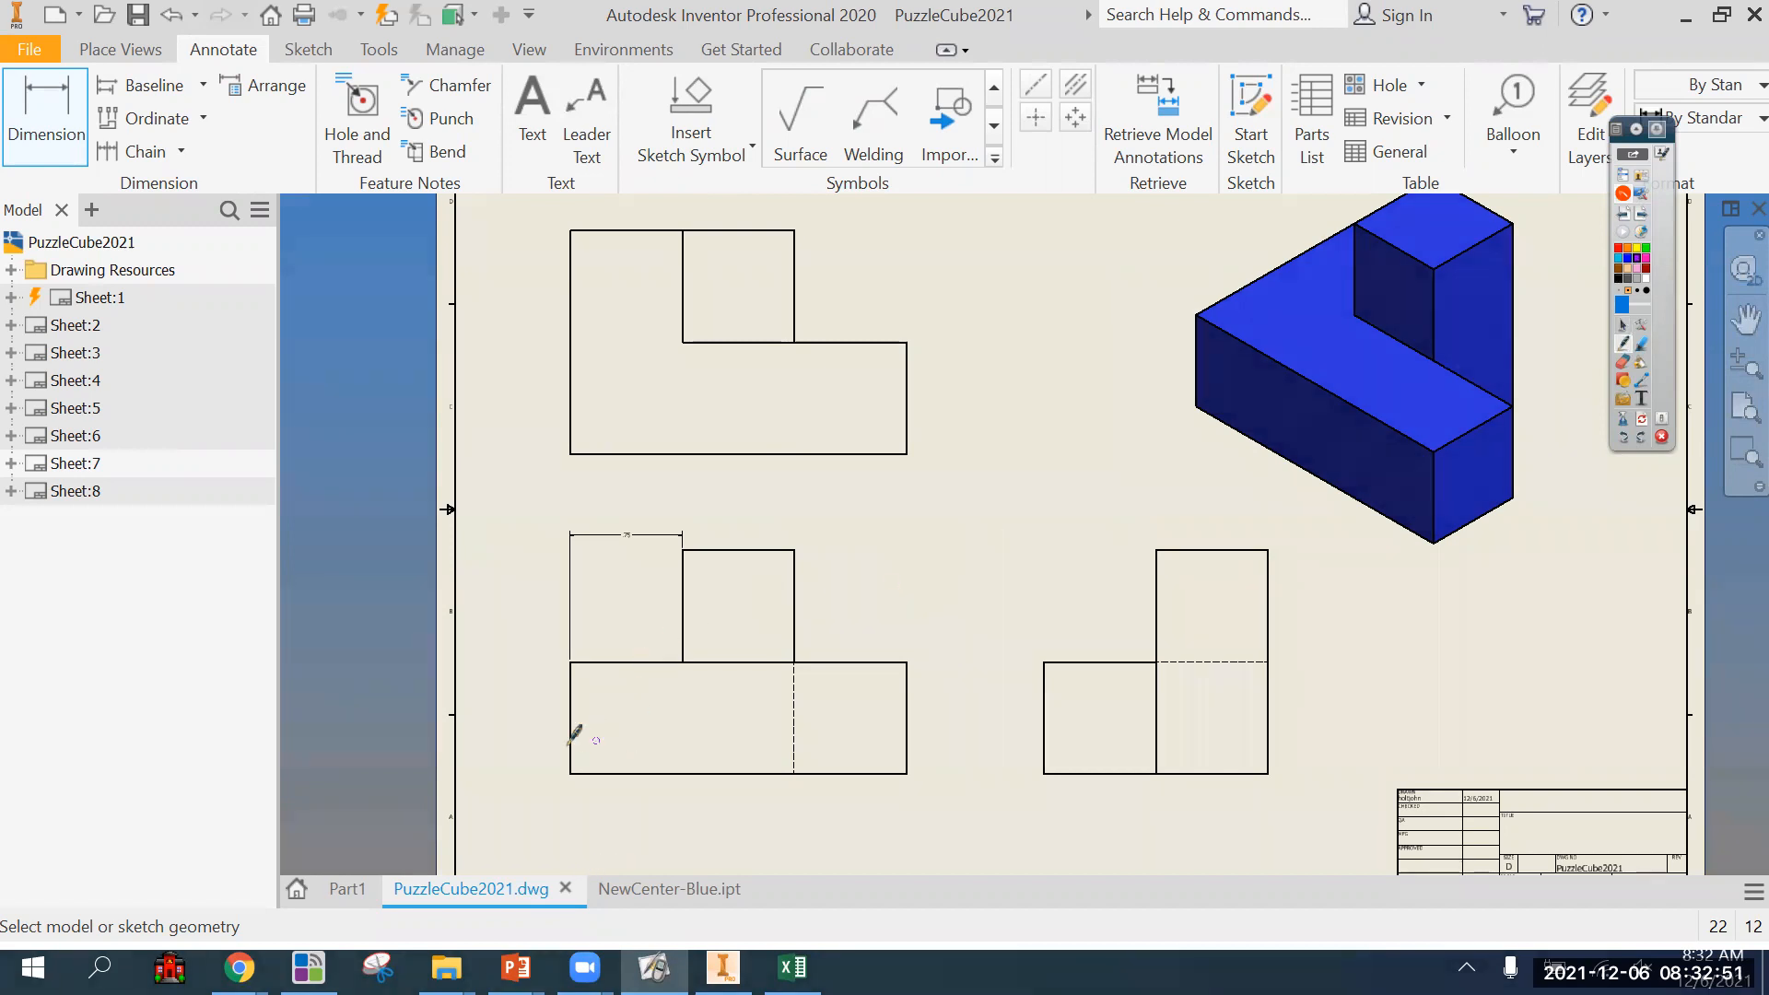
pyautogui.moveTo(544, 492); pyautogui.dragTo(554, 677)
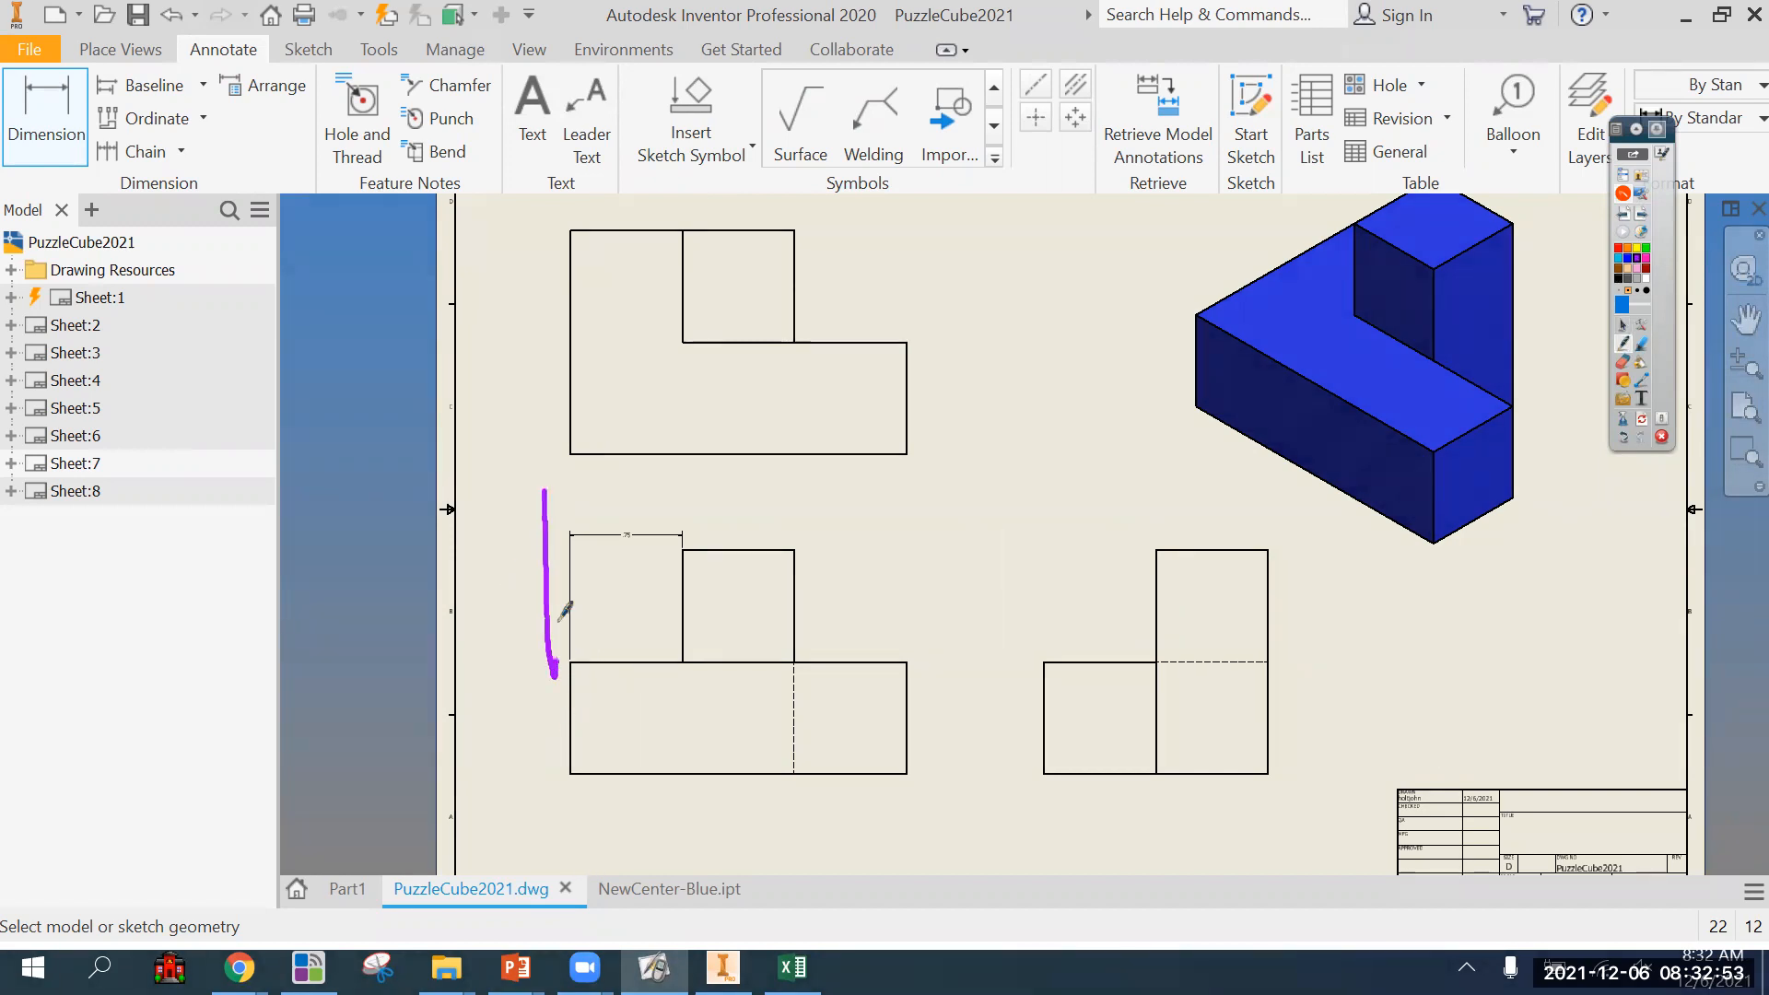
pyautogui.moveTo(548, 512)
pyautogui.mouseDown()
pyautogui.moveTo(964, 518)
pyautogui.moveTo(932, 544)
pyautogui.mouseUp()
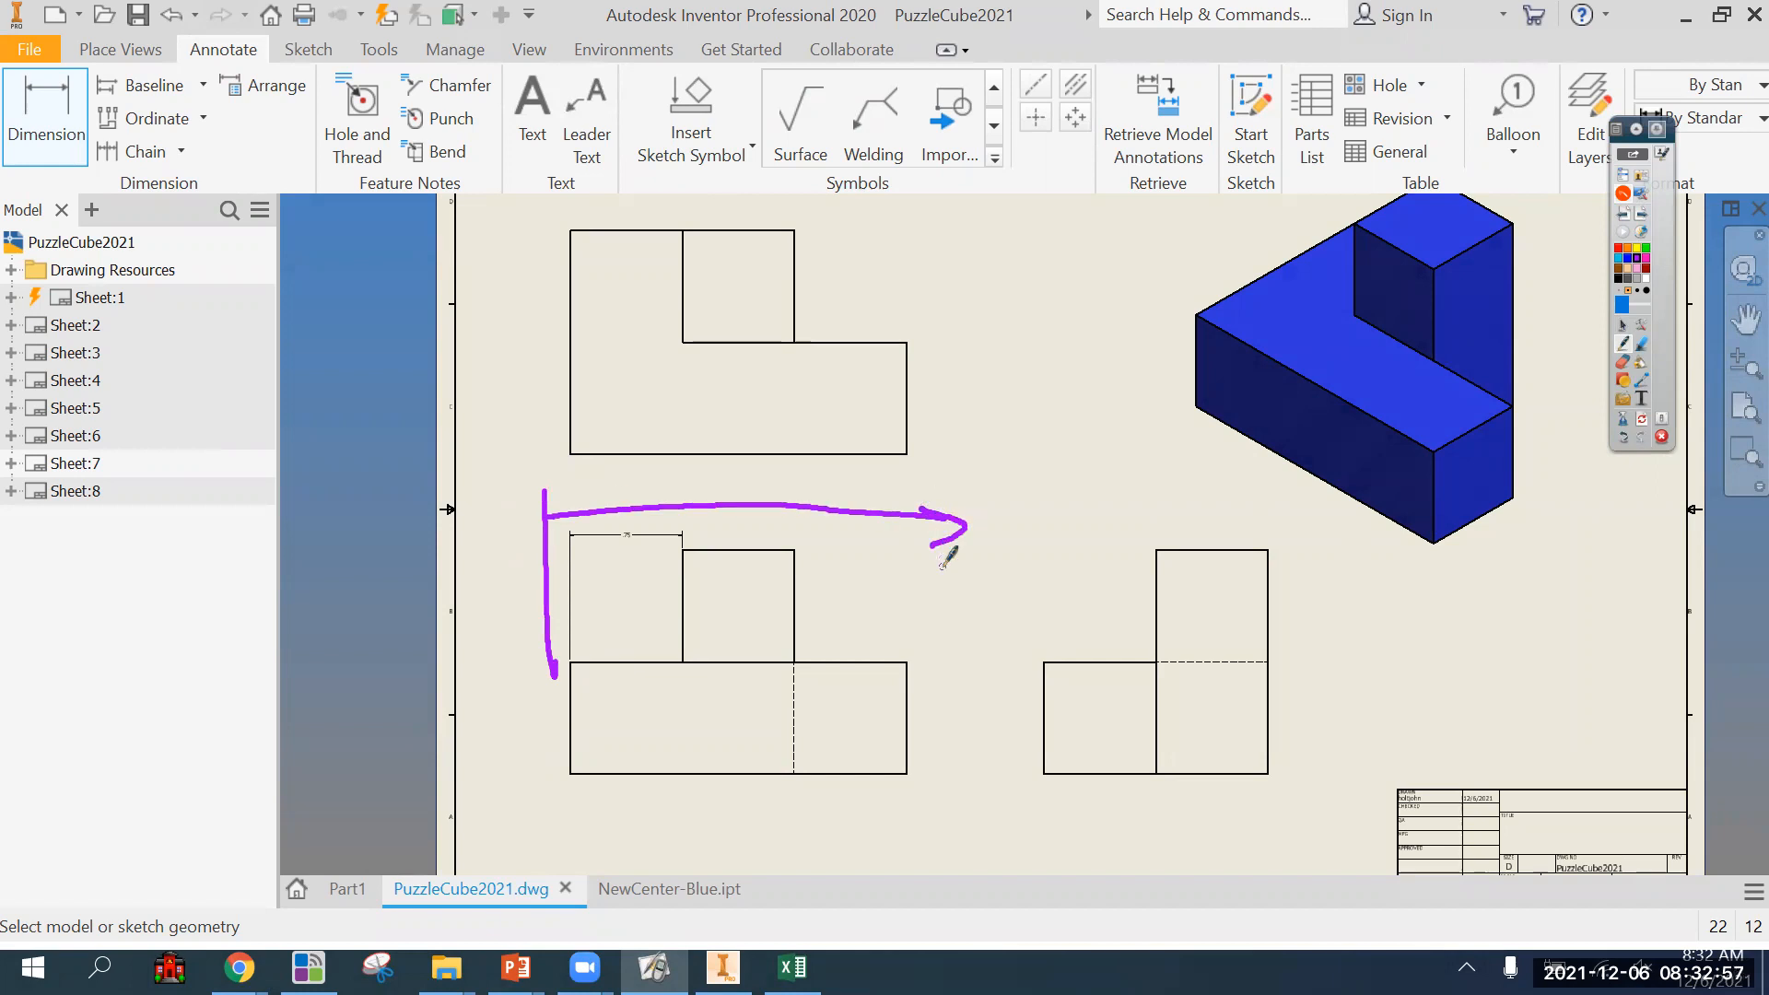
pyautogui.click(1644, 420)
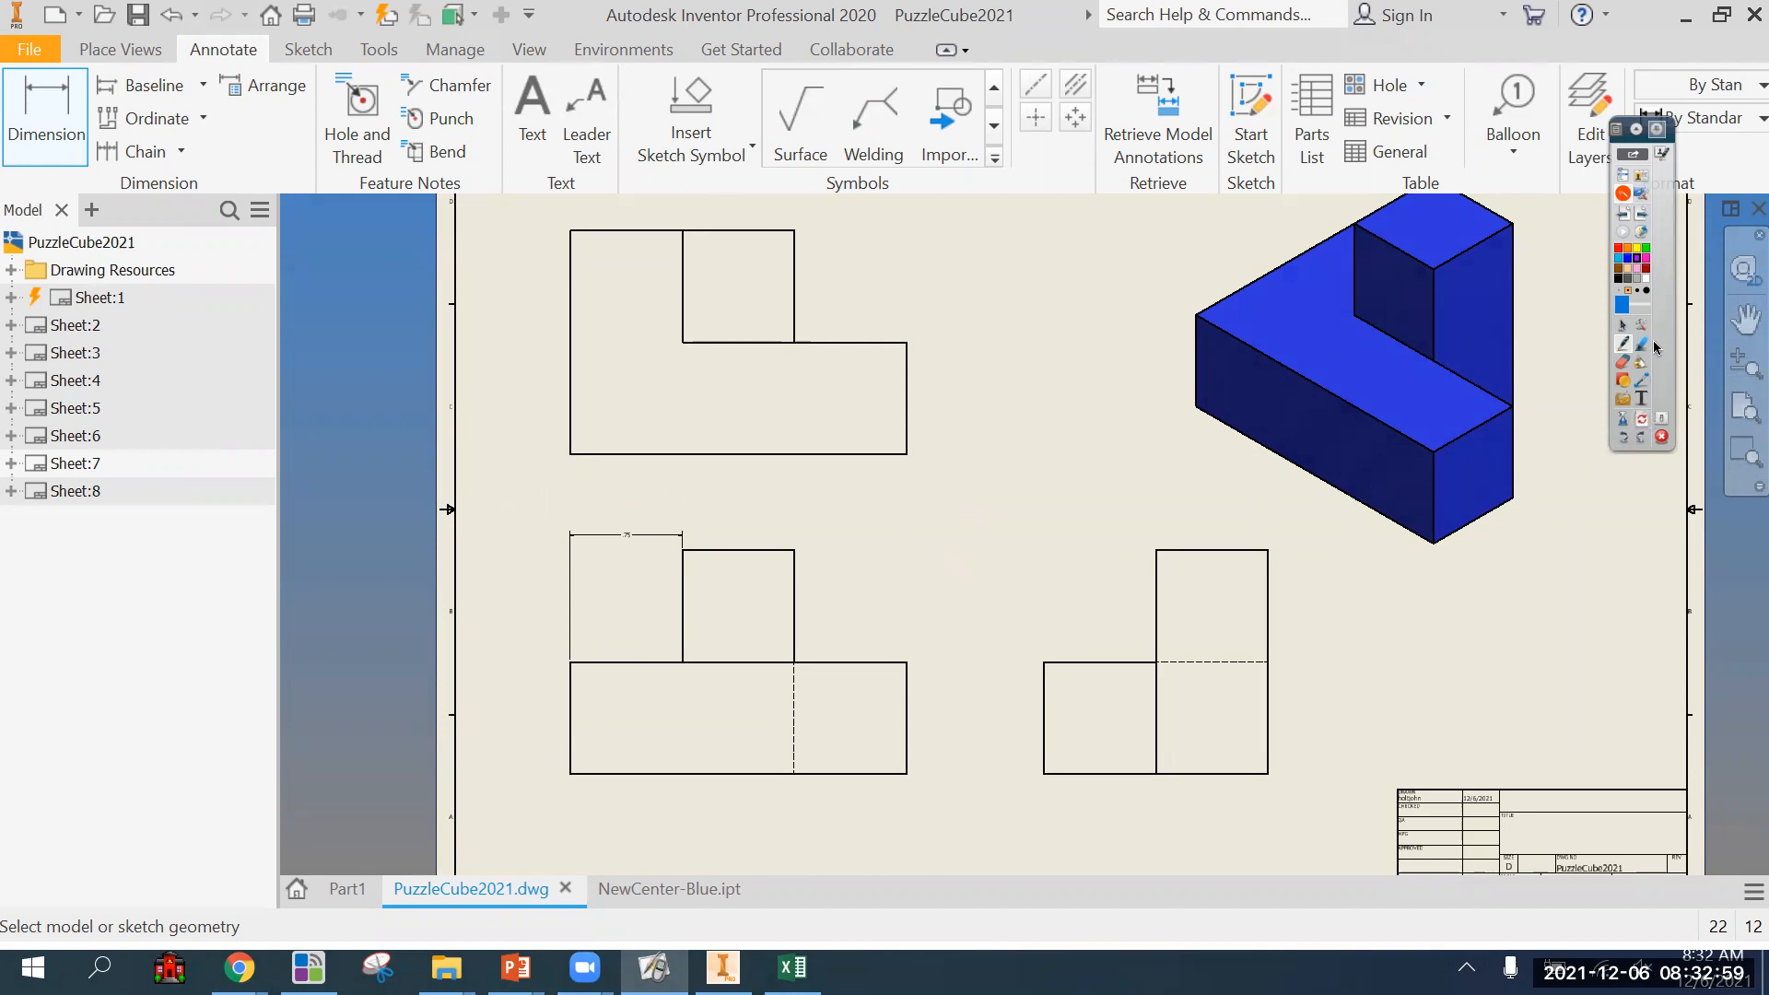
pyautogui.click(1622, 326)
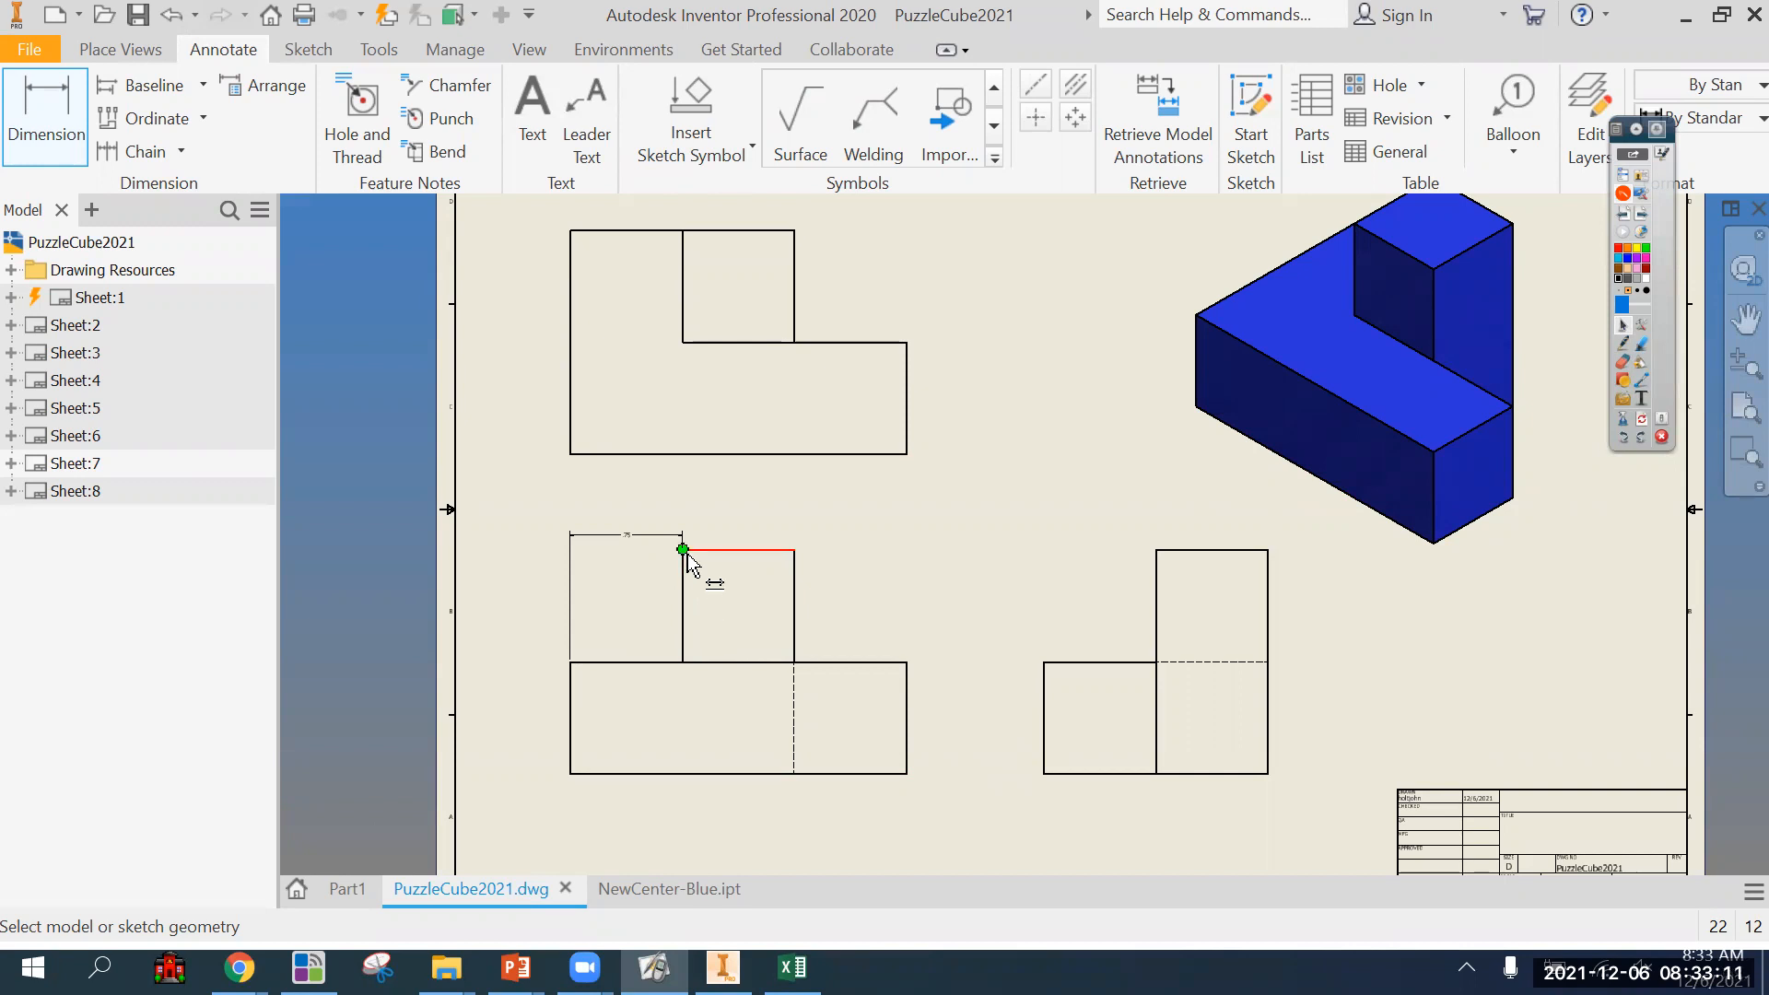
# Remove the remaining .75 dimension above the front view.
pyautogui.scroll(2, 648, 578)
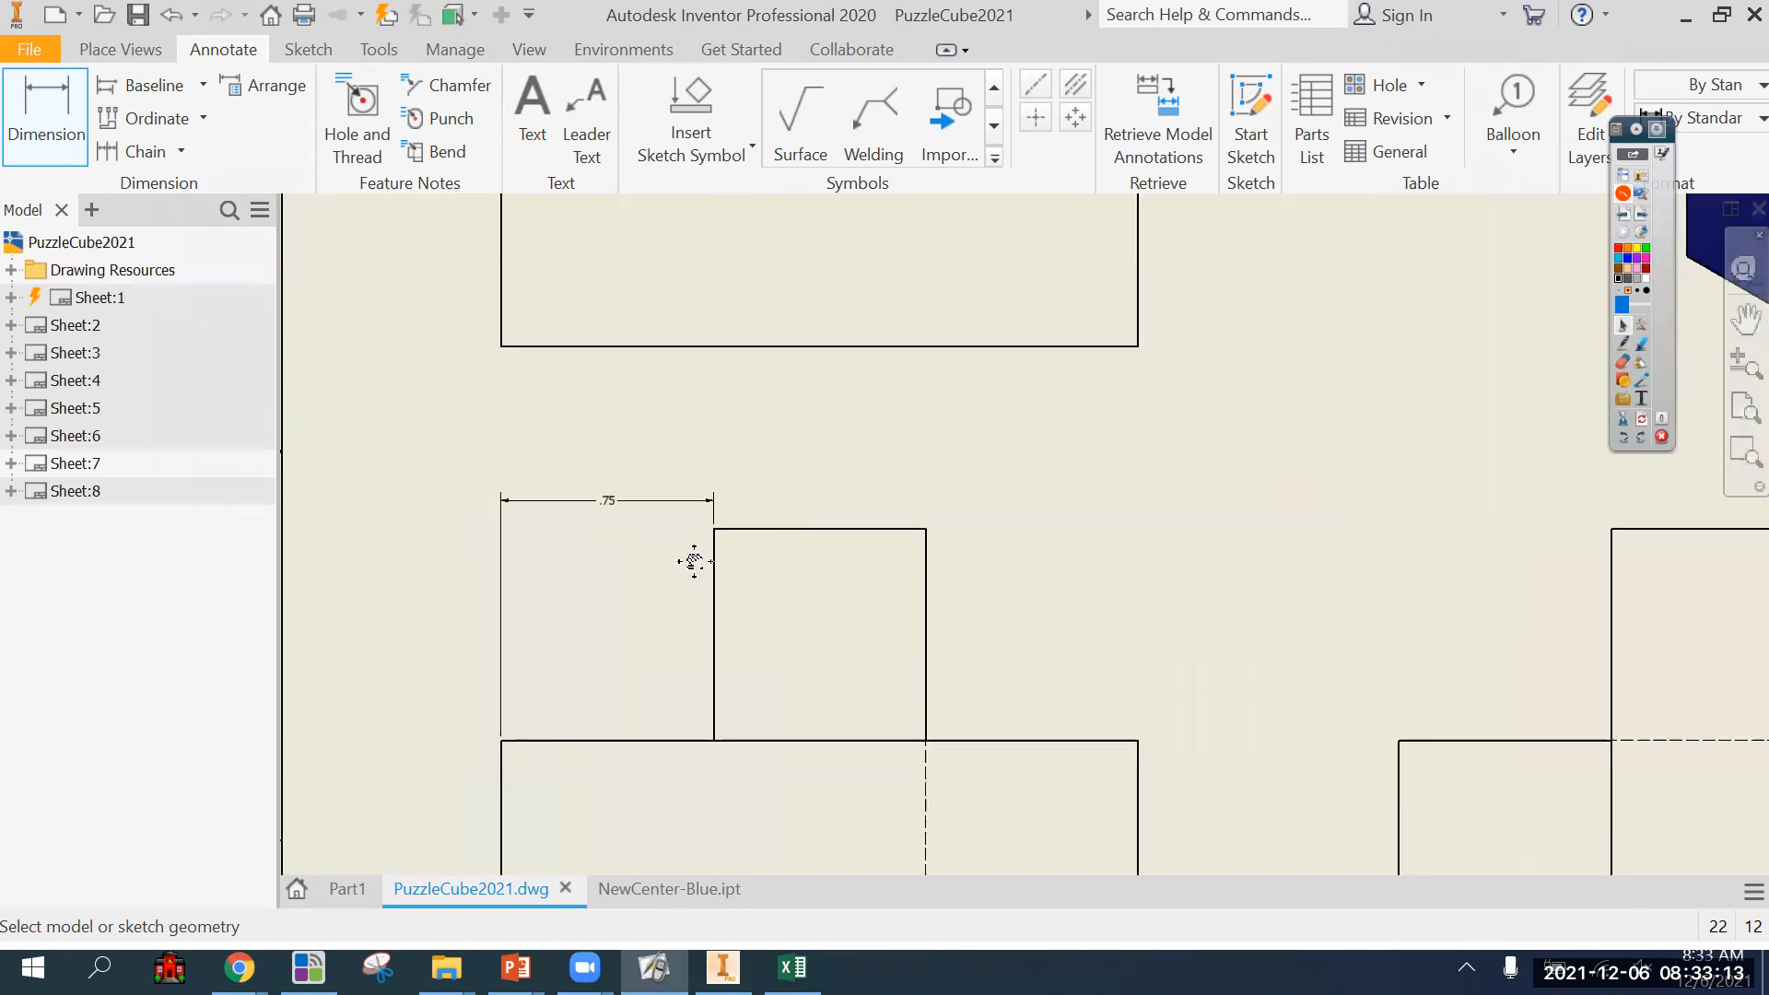
pyautogui.click(773, 617)
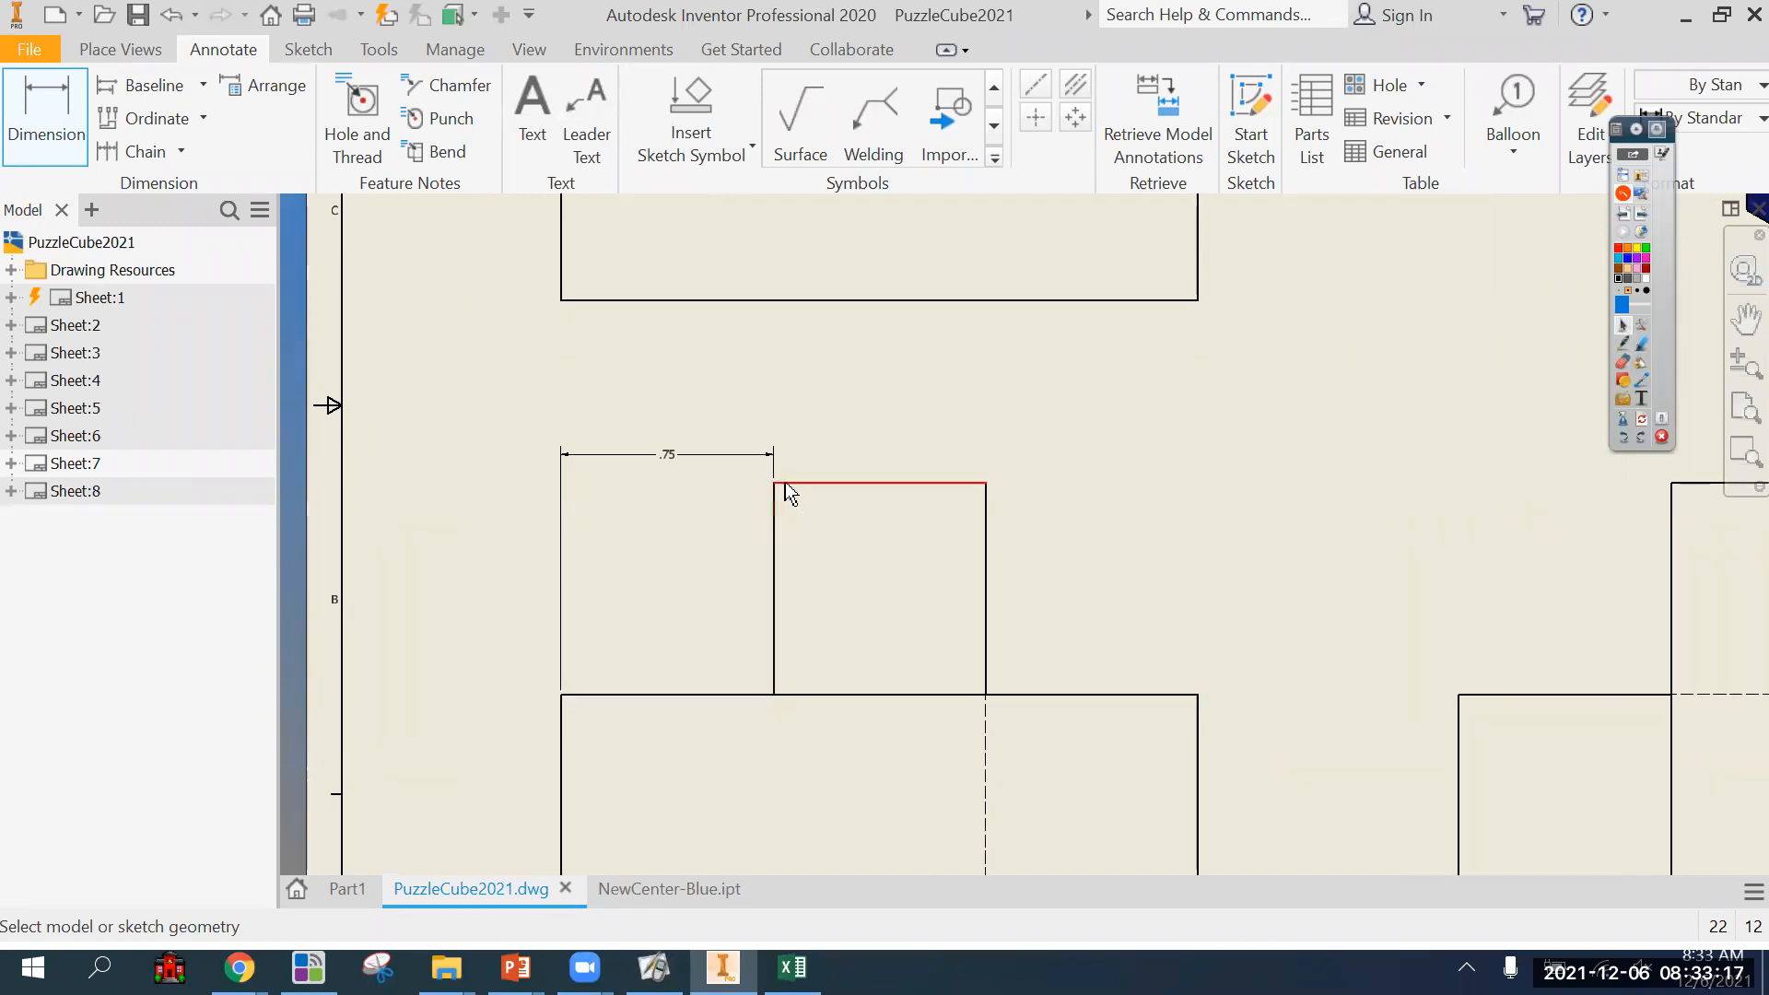
pyautogui.click(31, 132)
pyautogui.click(30, 132)
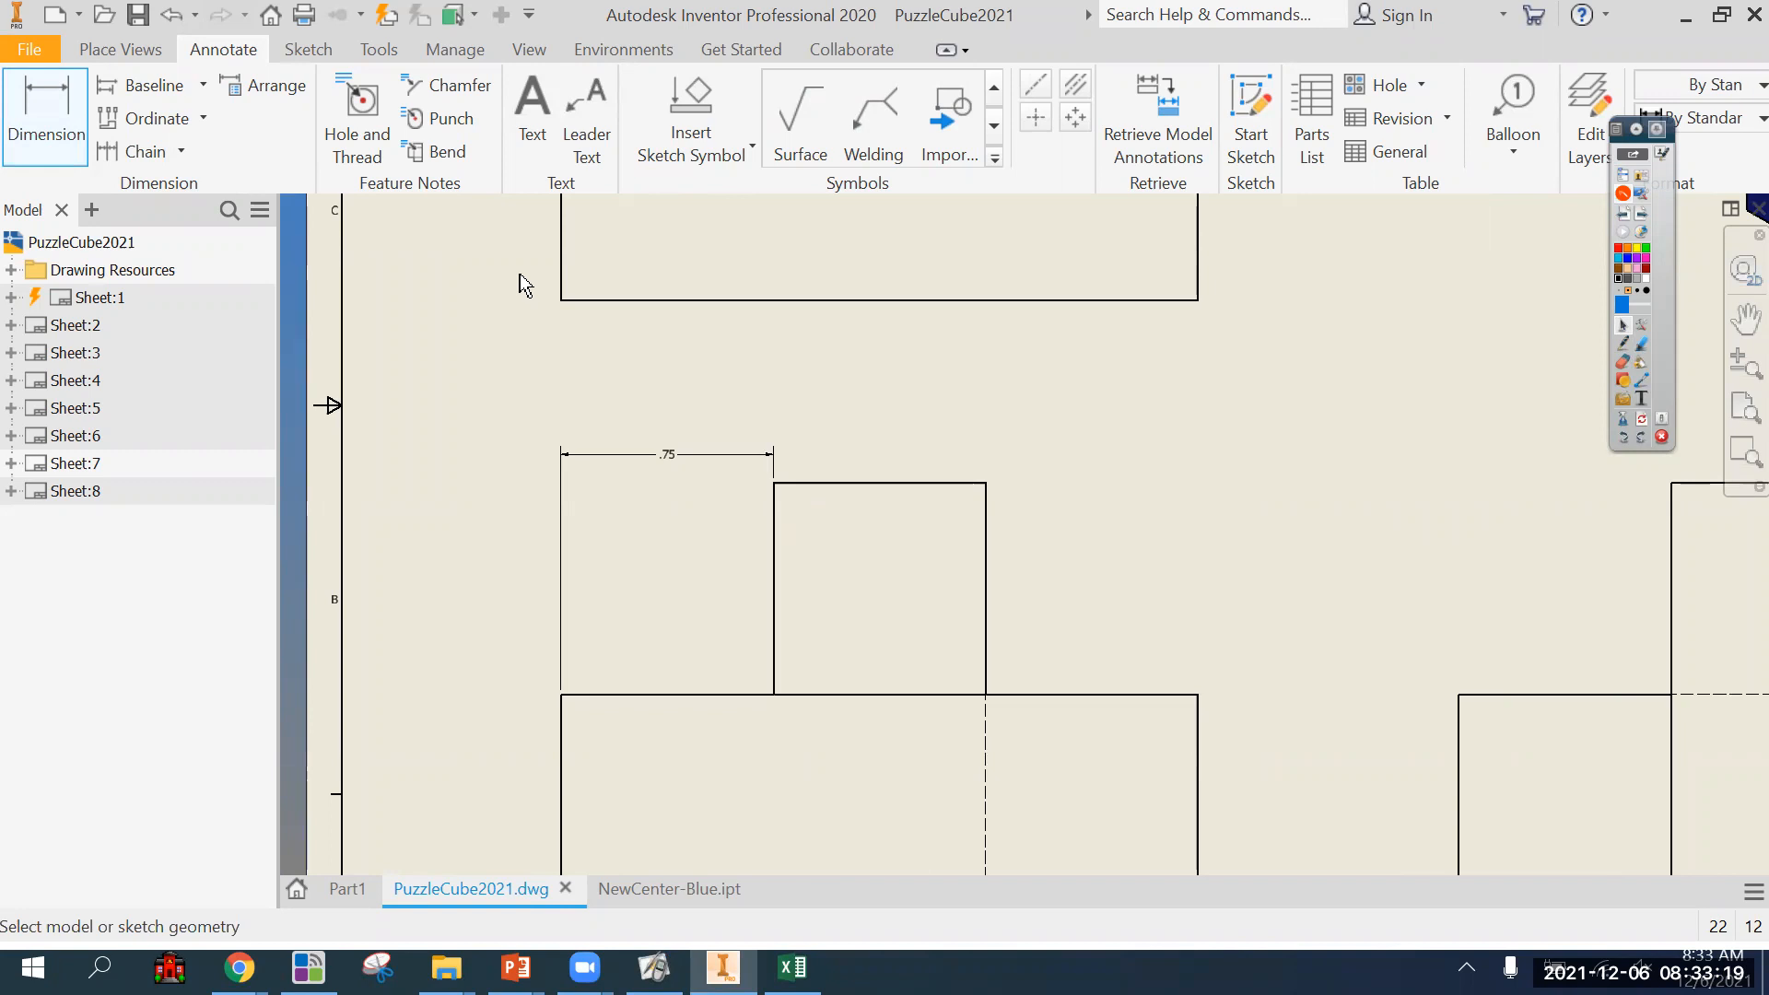
pyautogui.press('Escape')
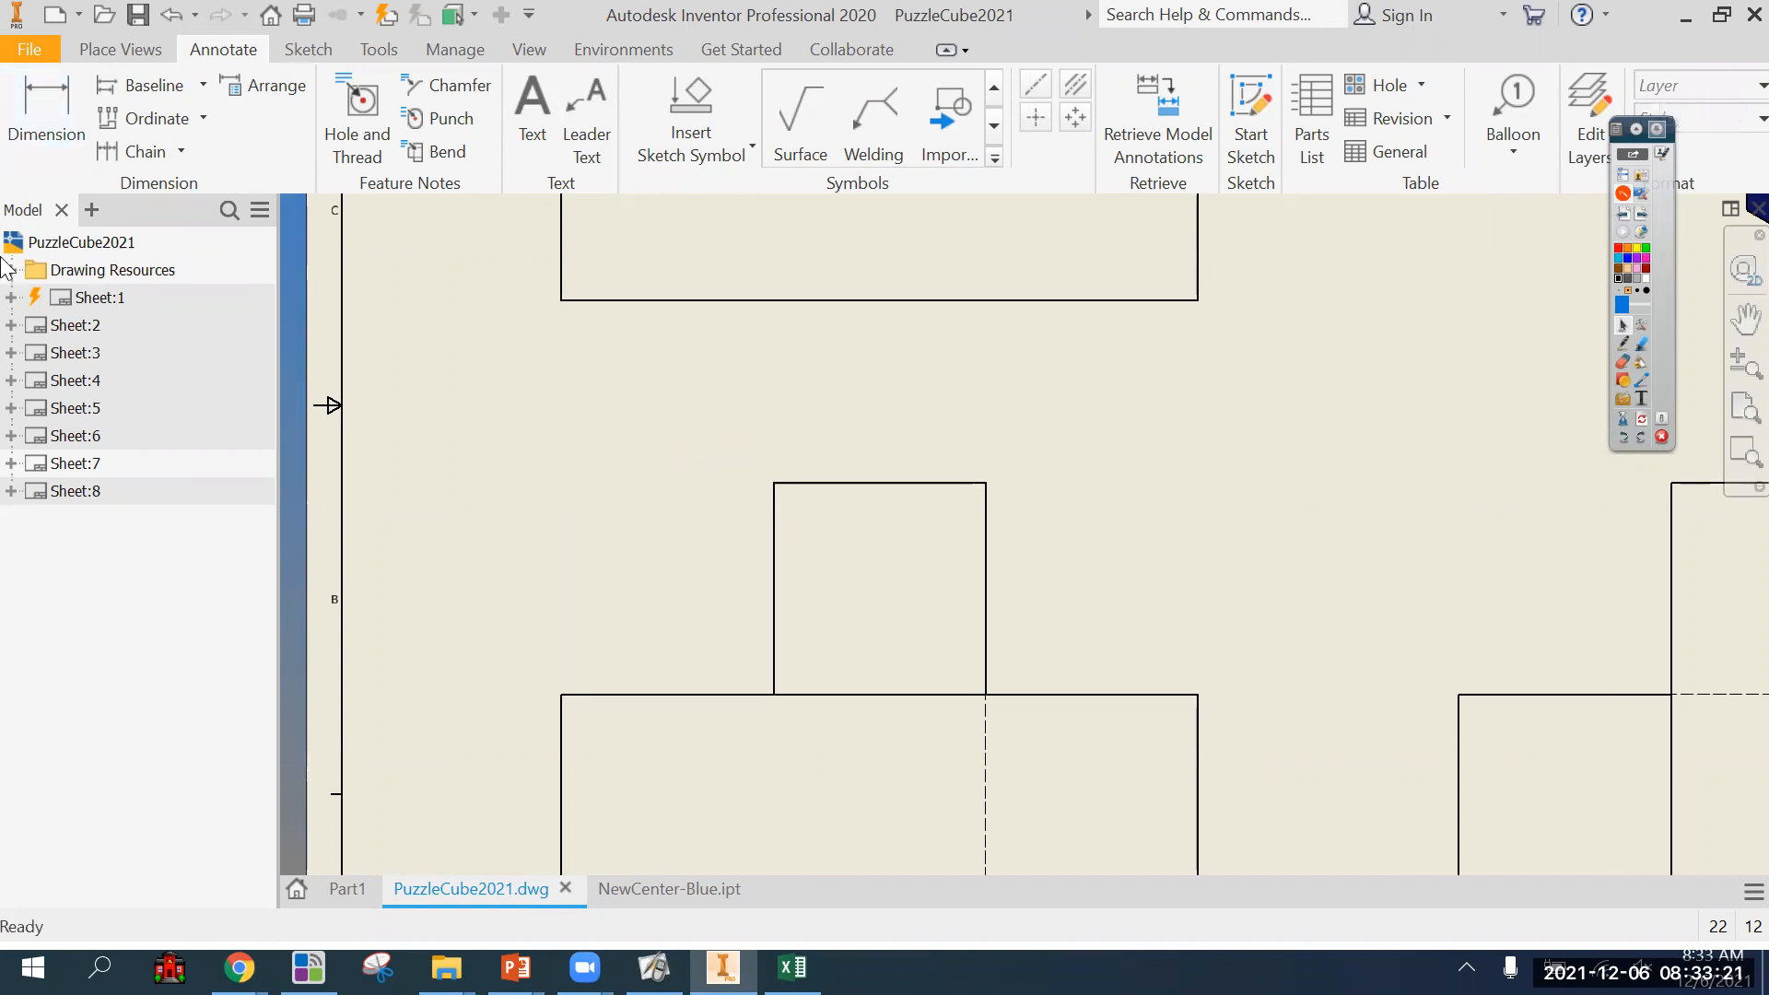
# Dimension above the front view from the base's left edge to the left edge of the upright block.
pyautogui.scroll(2, 649, 444)
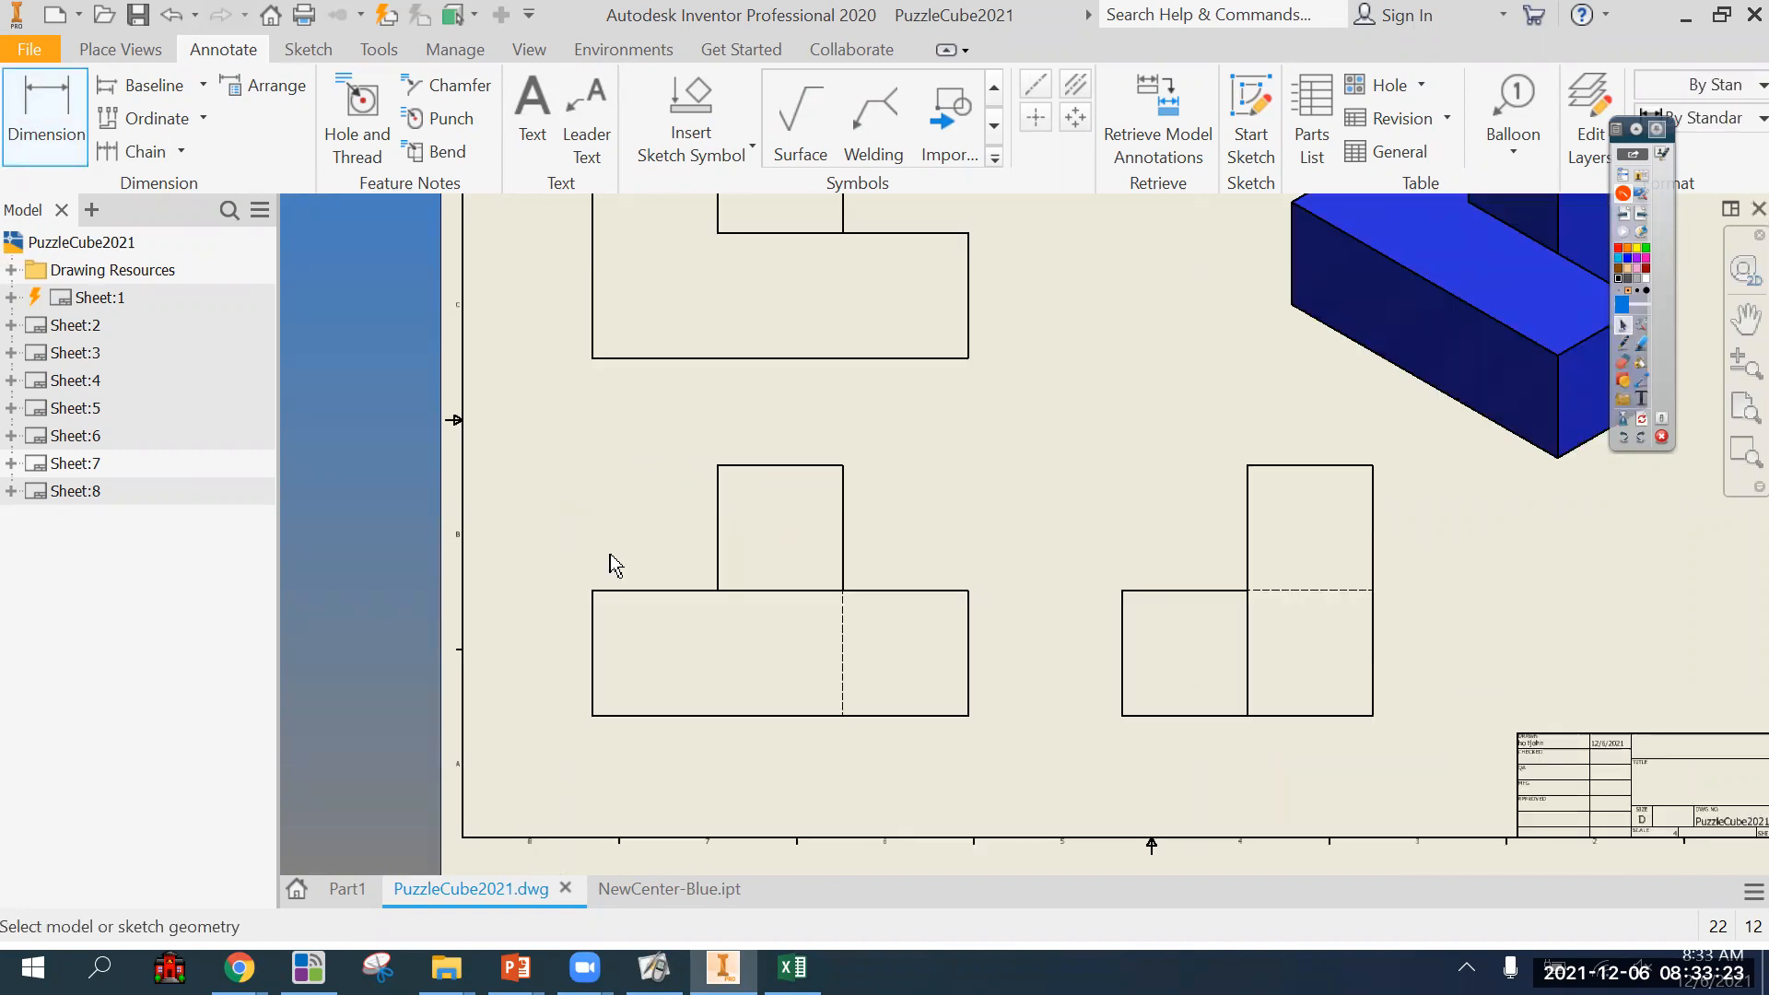
pyautogui.click(597, 589)
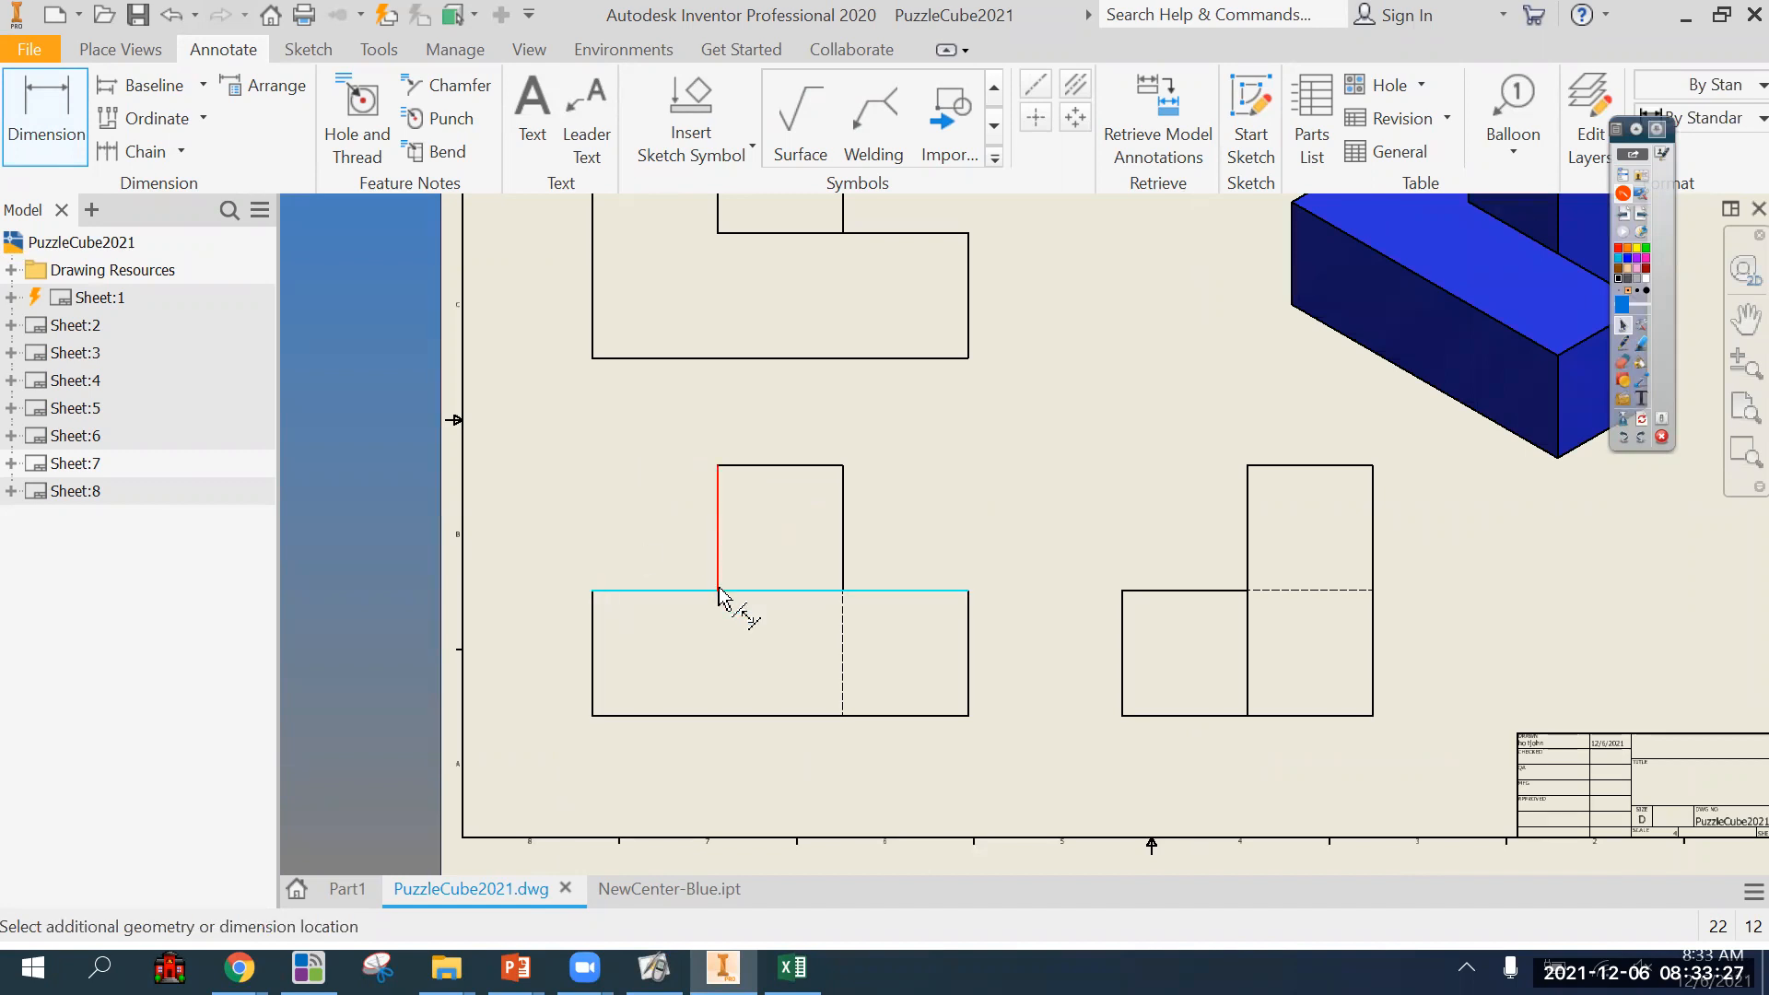
pyautogui.click(719, 476)
pyautogui.click(691, 456)
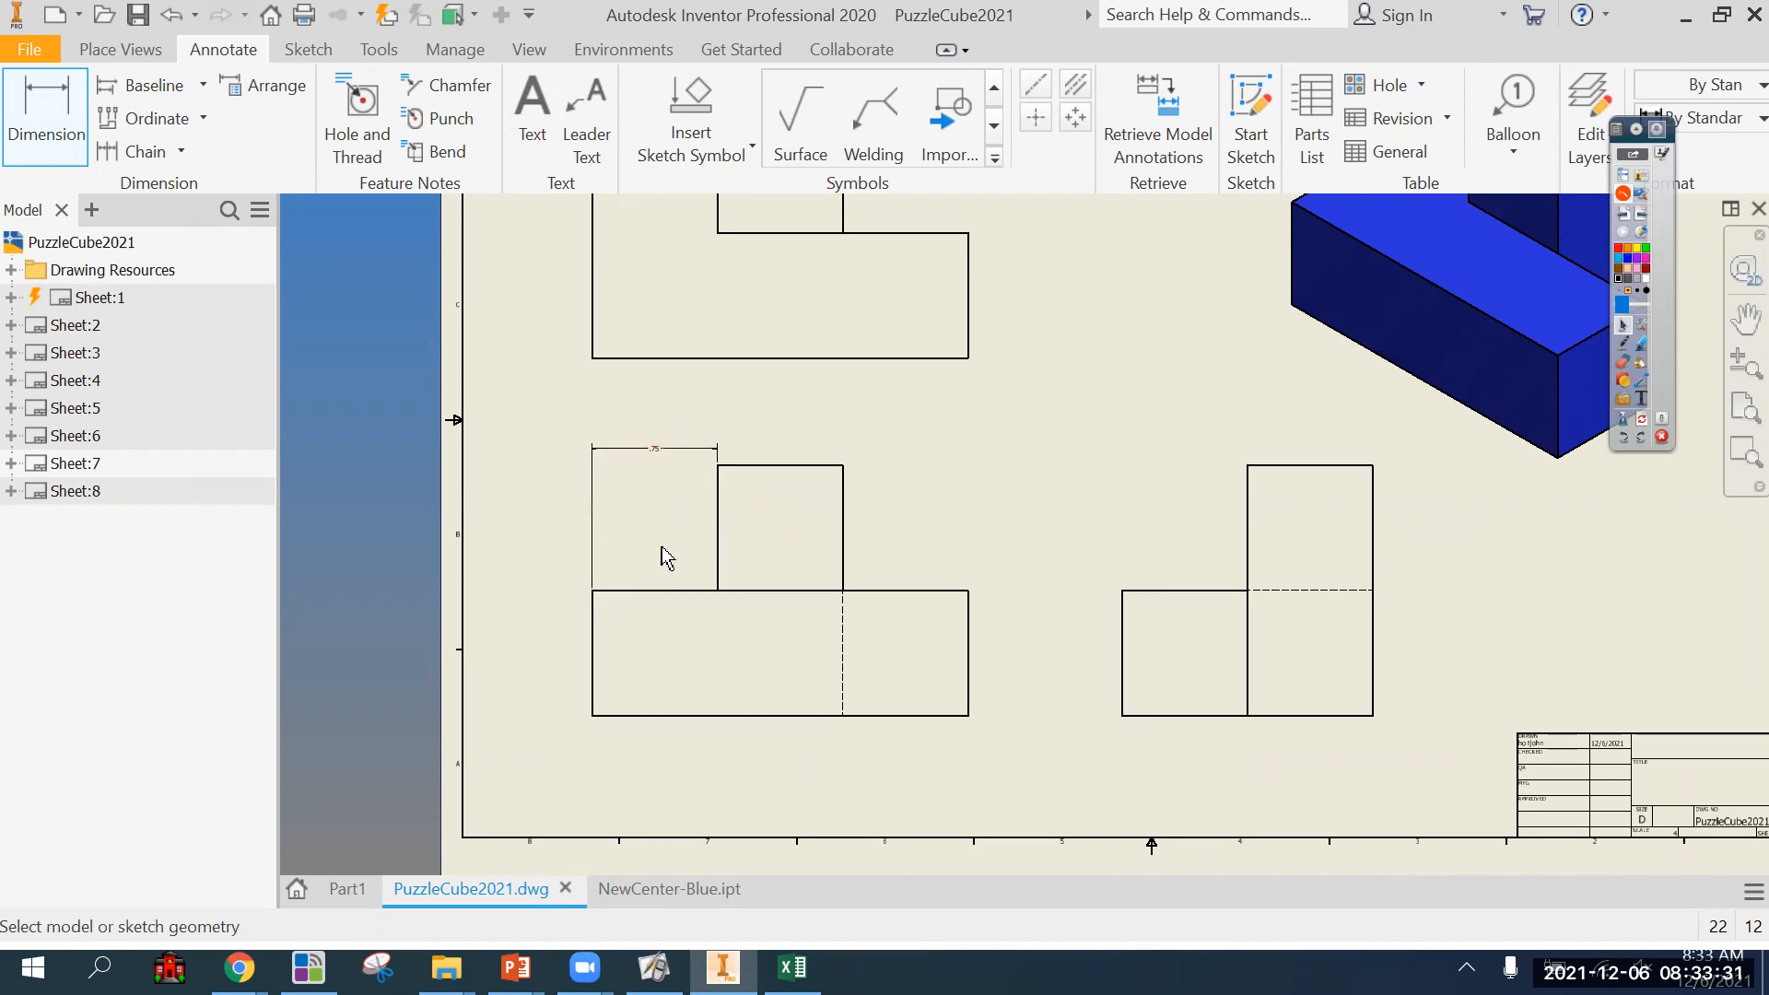
# Add a baseline dimension from the front view's left edge to the upright block's right edge, stacked above the first one.
pyautogui.scroll(-3, 662, 549)
pyautogui.scroll(3, 687, 623)
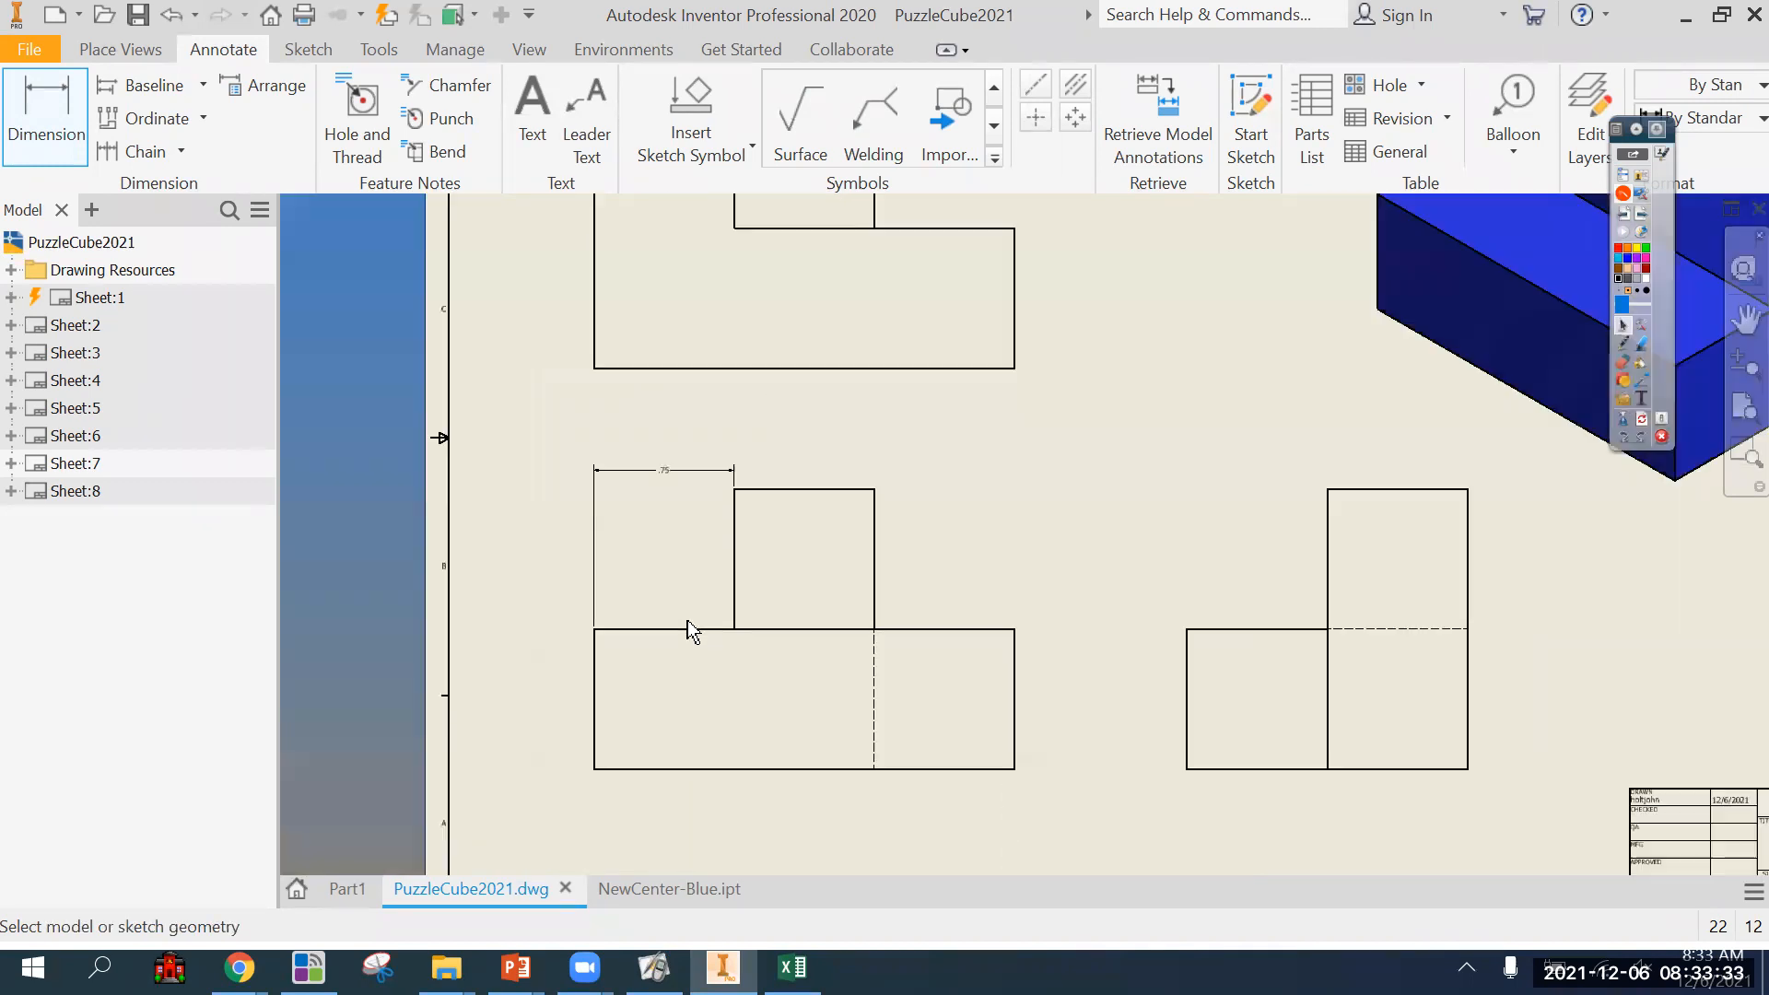
pyautogui.click(595, 647)
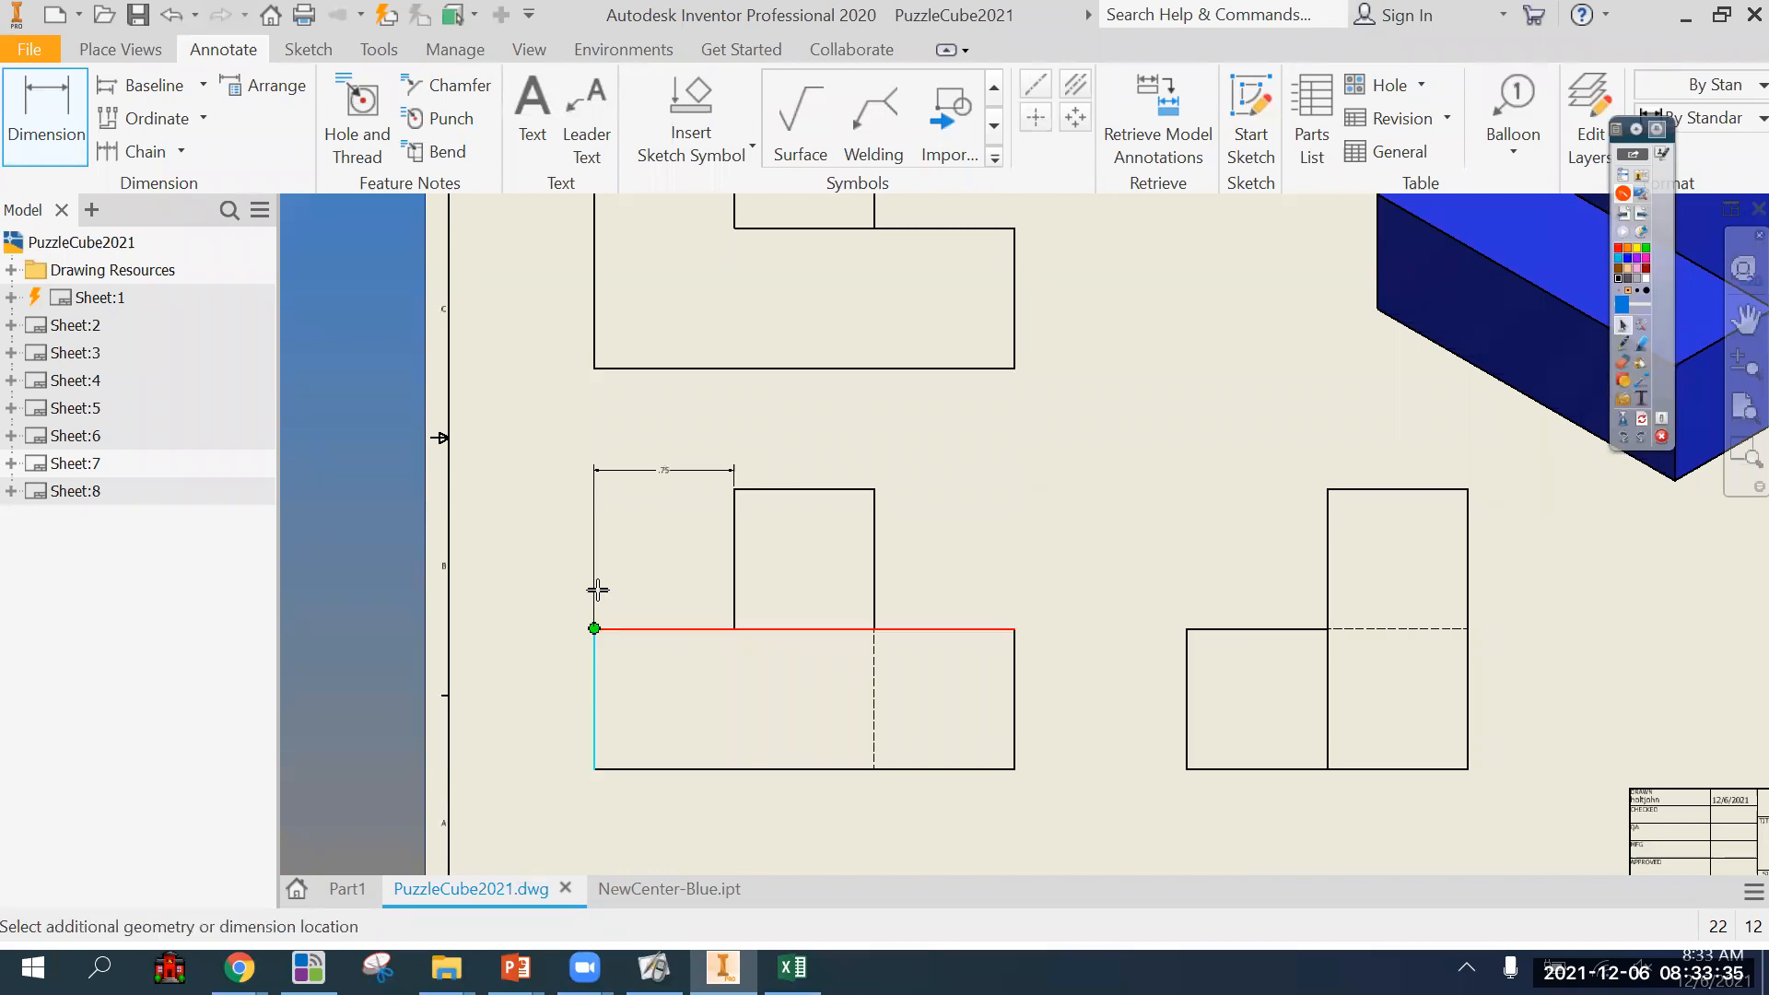
pyautogui.click(874, 489)
pyautogui.click(830, 454)
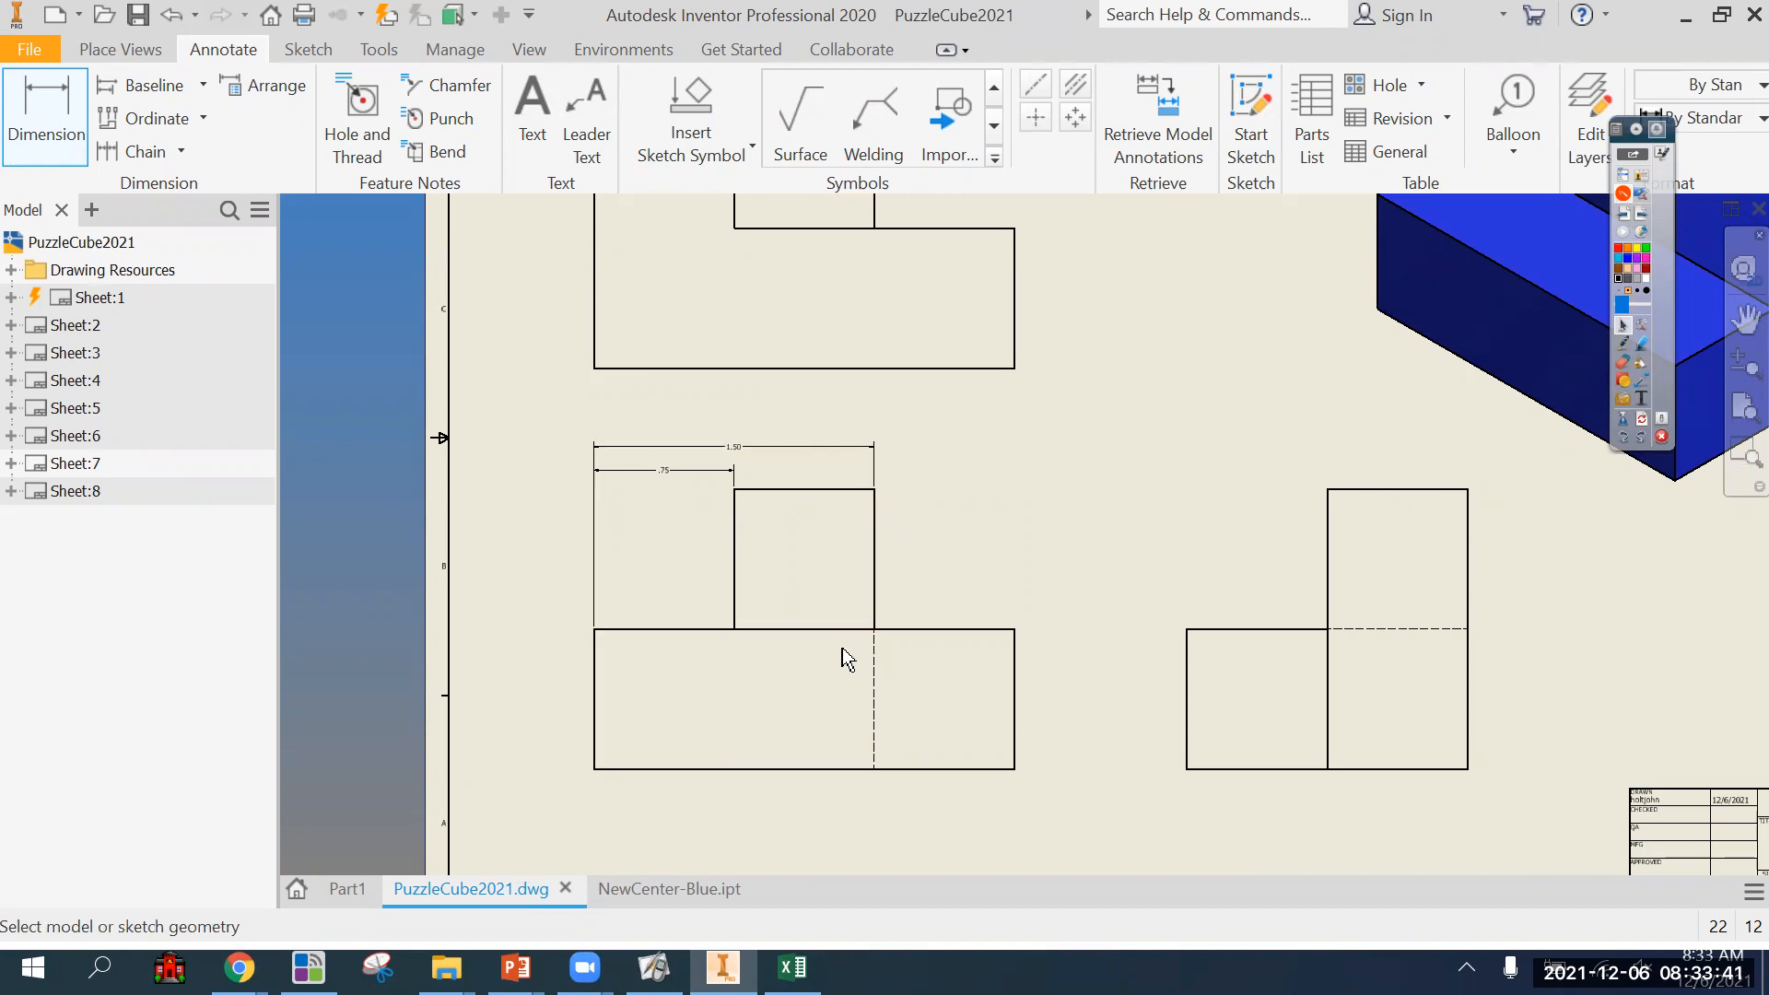
# Add the front view's overall width dimension from the same left baseline, placed above the two shorter dimensions.
pyautogui.click(594, 636)
pyautogui.click(1015, 629)
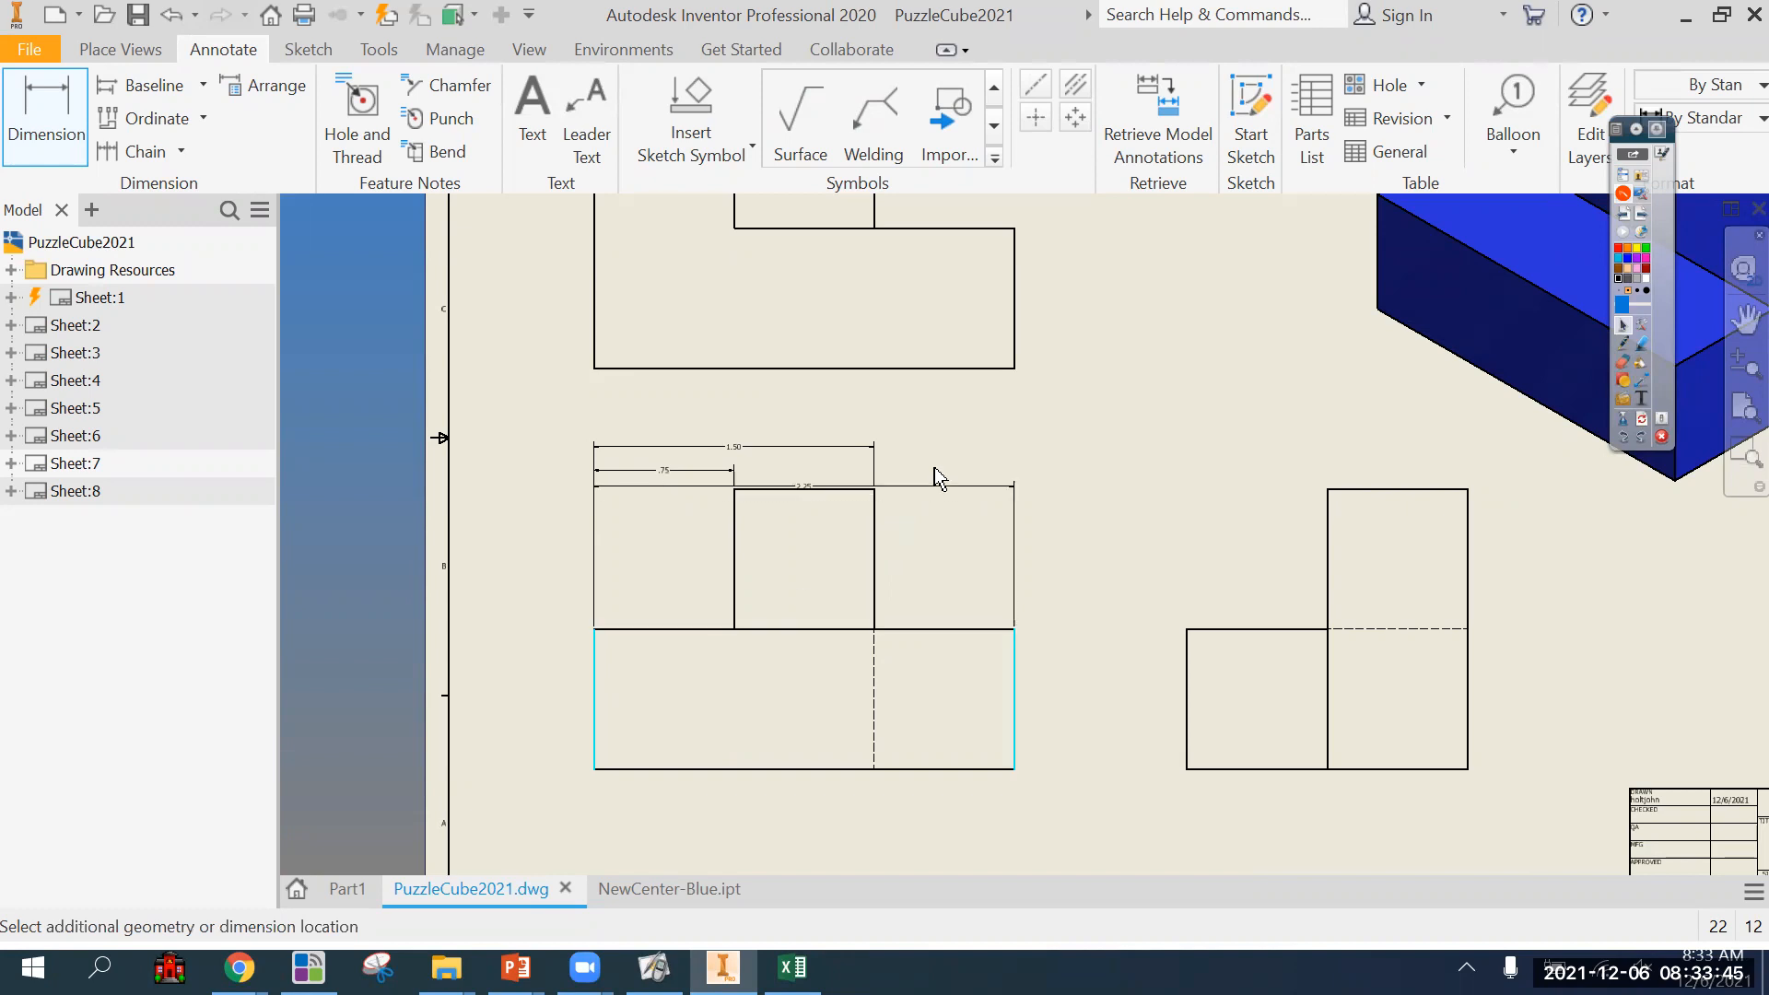
pyautogui.click(908, 420)
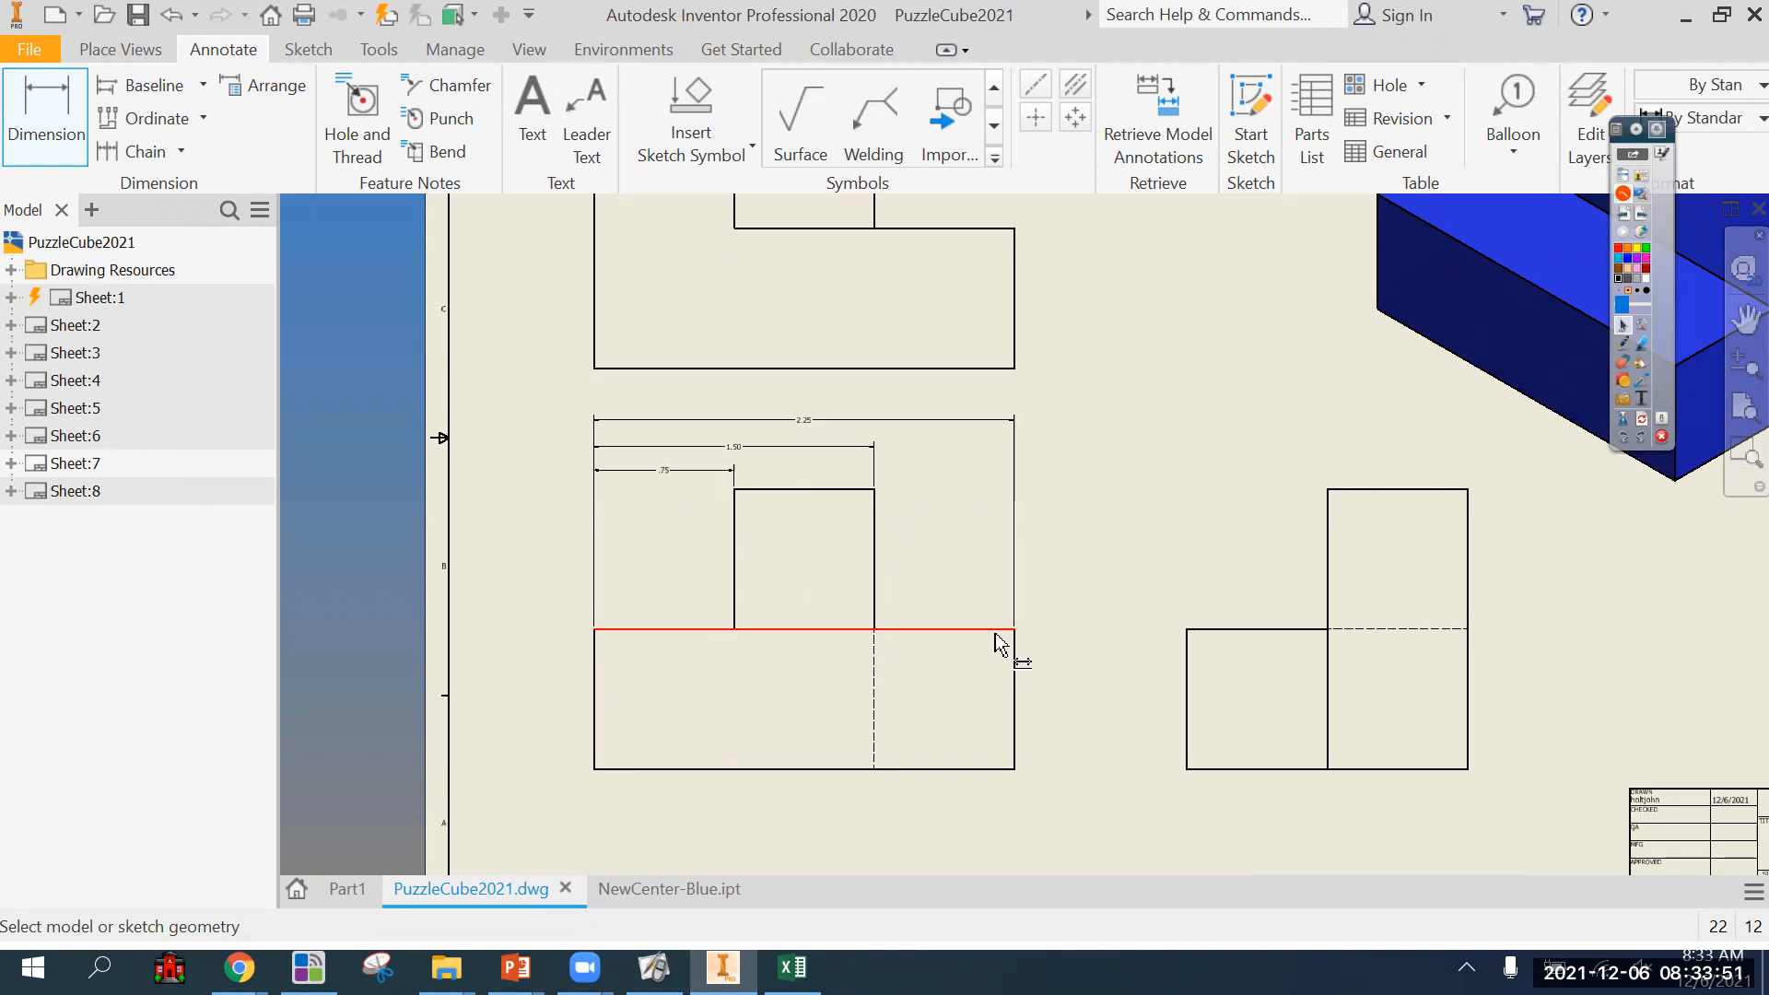
# Dimension the height of the front view's base block, placed just outside its right edge.
pyautogui.moveTo(1095, 755)
pyautogui.mouseDown(button='middle')
pyautogui.moveTo(1010, 791)
pyautogui.moveTo(1020, 773)
pyautogui.mouseUp(button='middle')
pyautogui.scroll(5, 1019, 774)
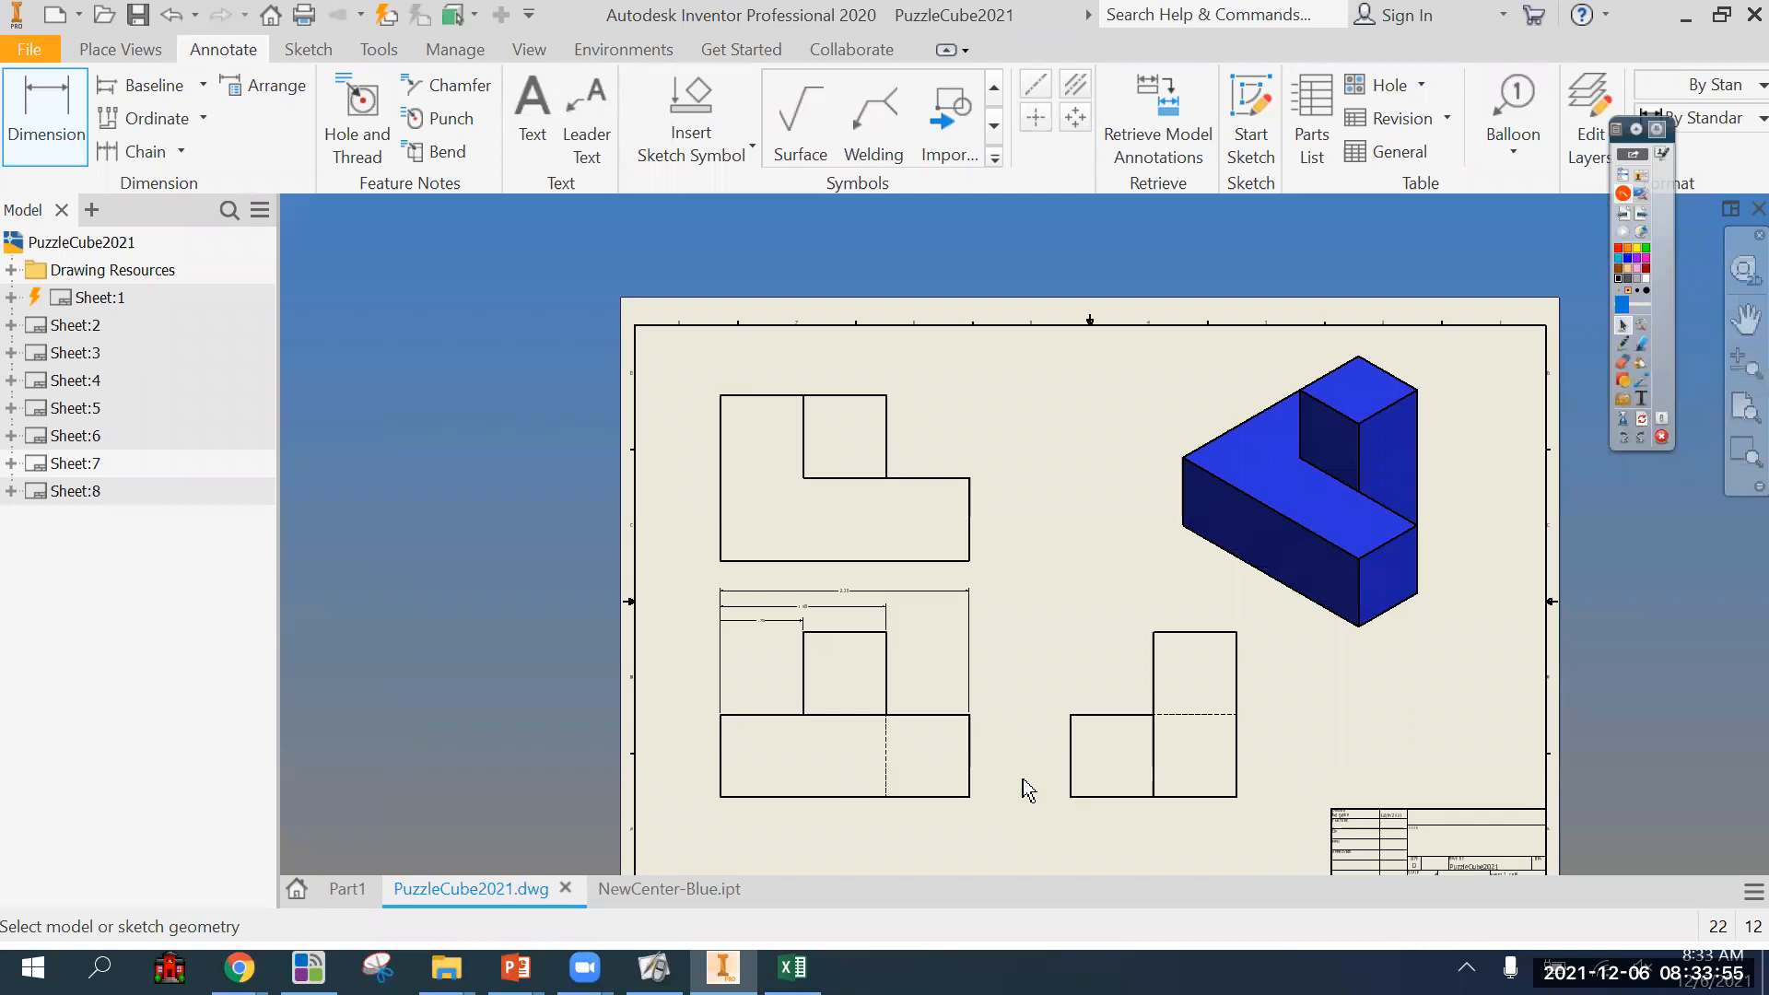
pyautogui.scroll(-6, 1023, 777)
pyautogui.click(923, 815)
pyautogui.click(921, 658)
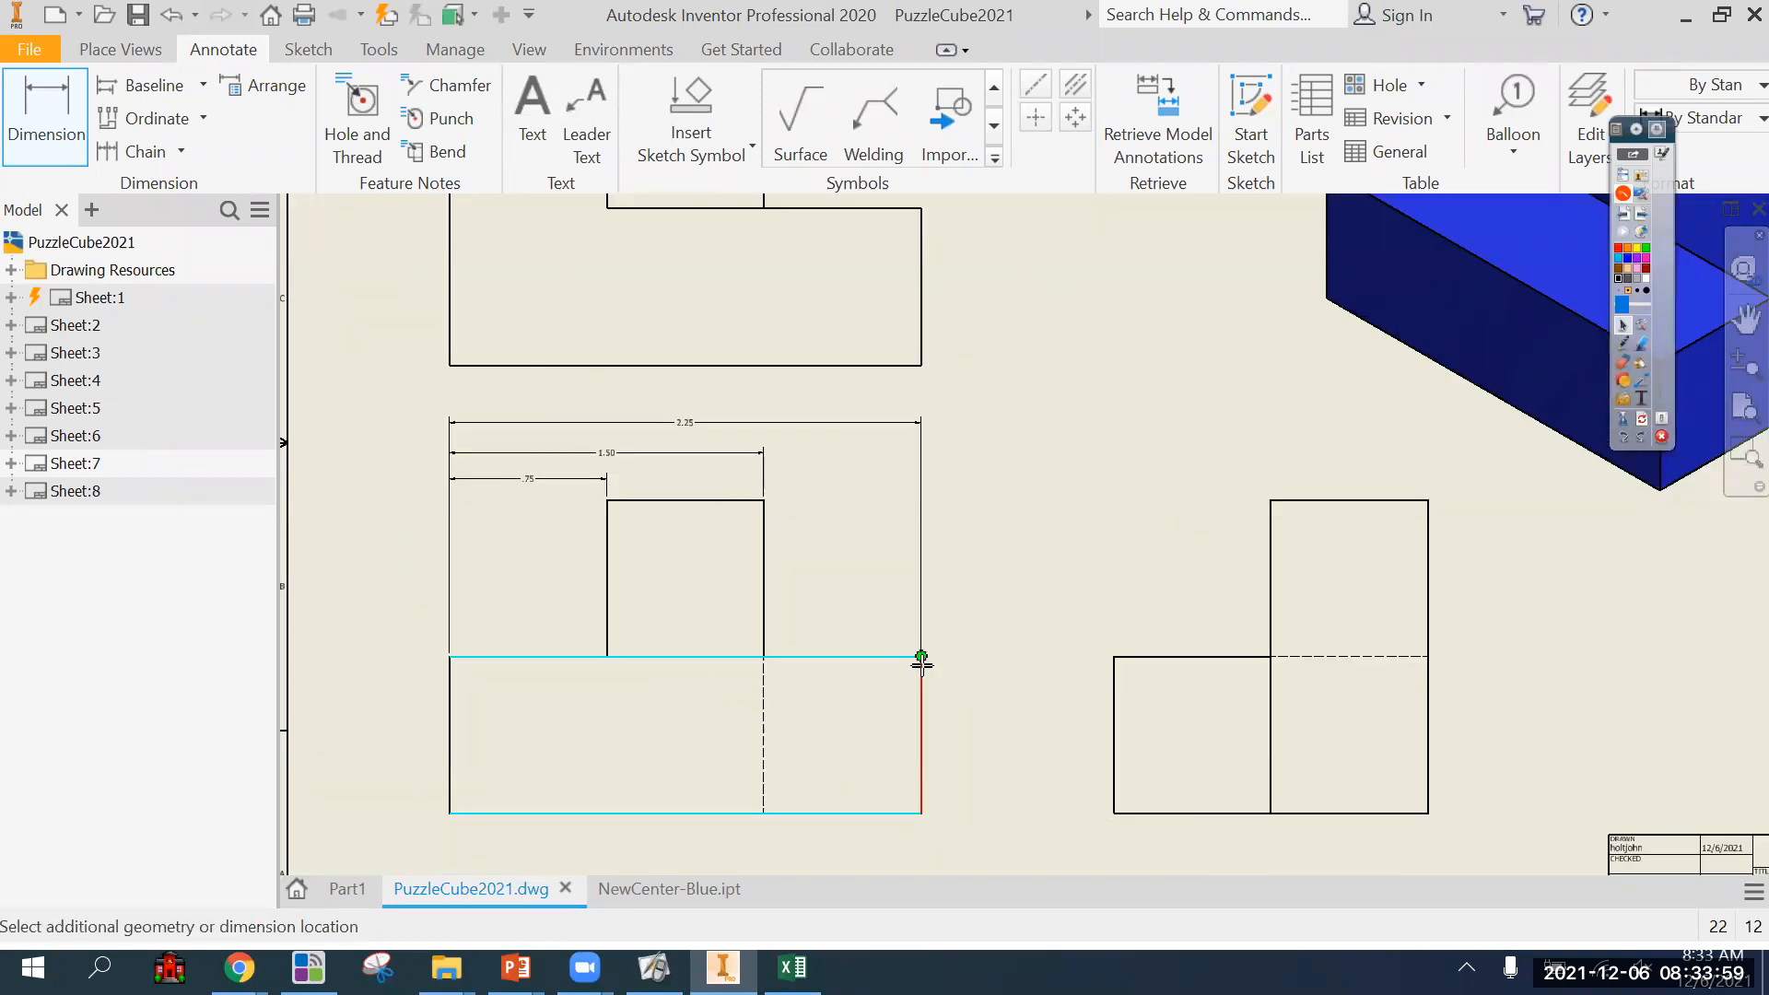
pyautogui.click(954, 693)
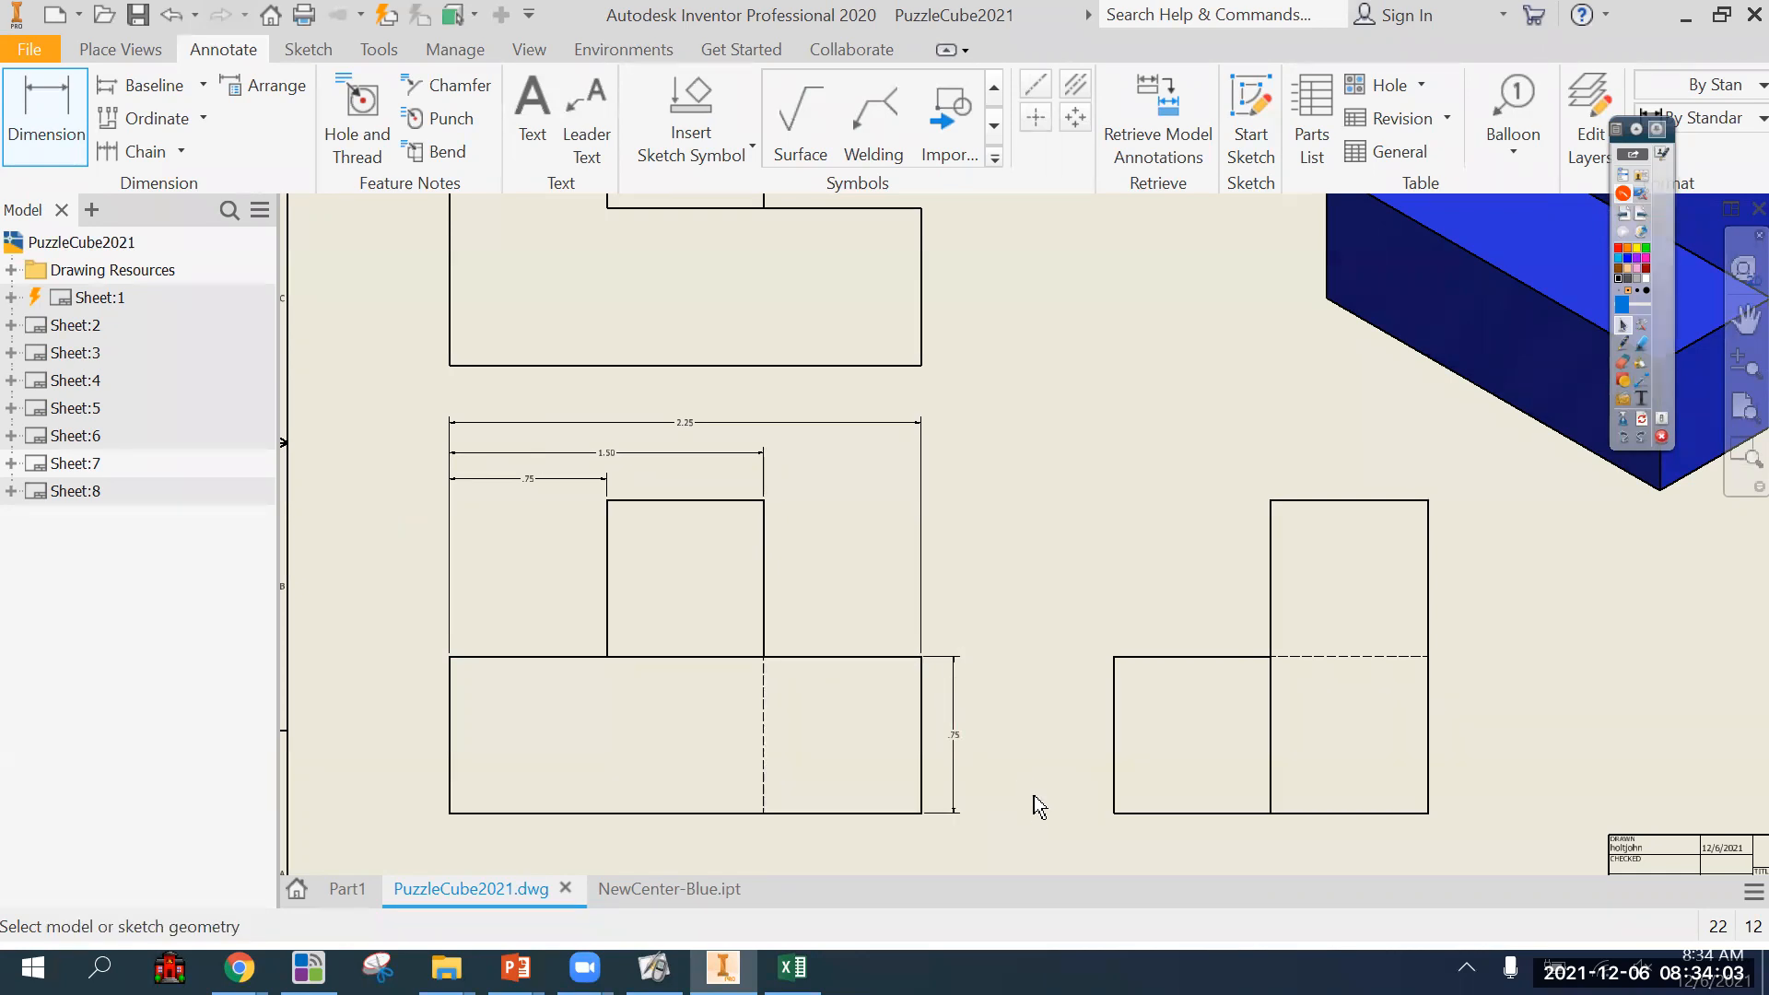
# Try a height dimension beside the side view's lower block, and delete it as a duplicate of the front view's.
pyautogui.click(1113, 779)
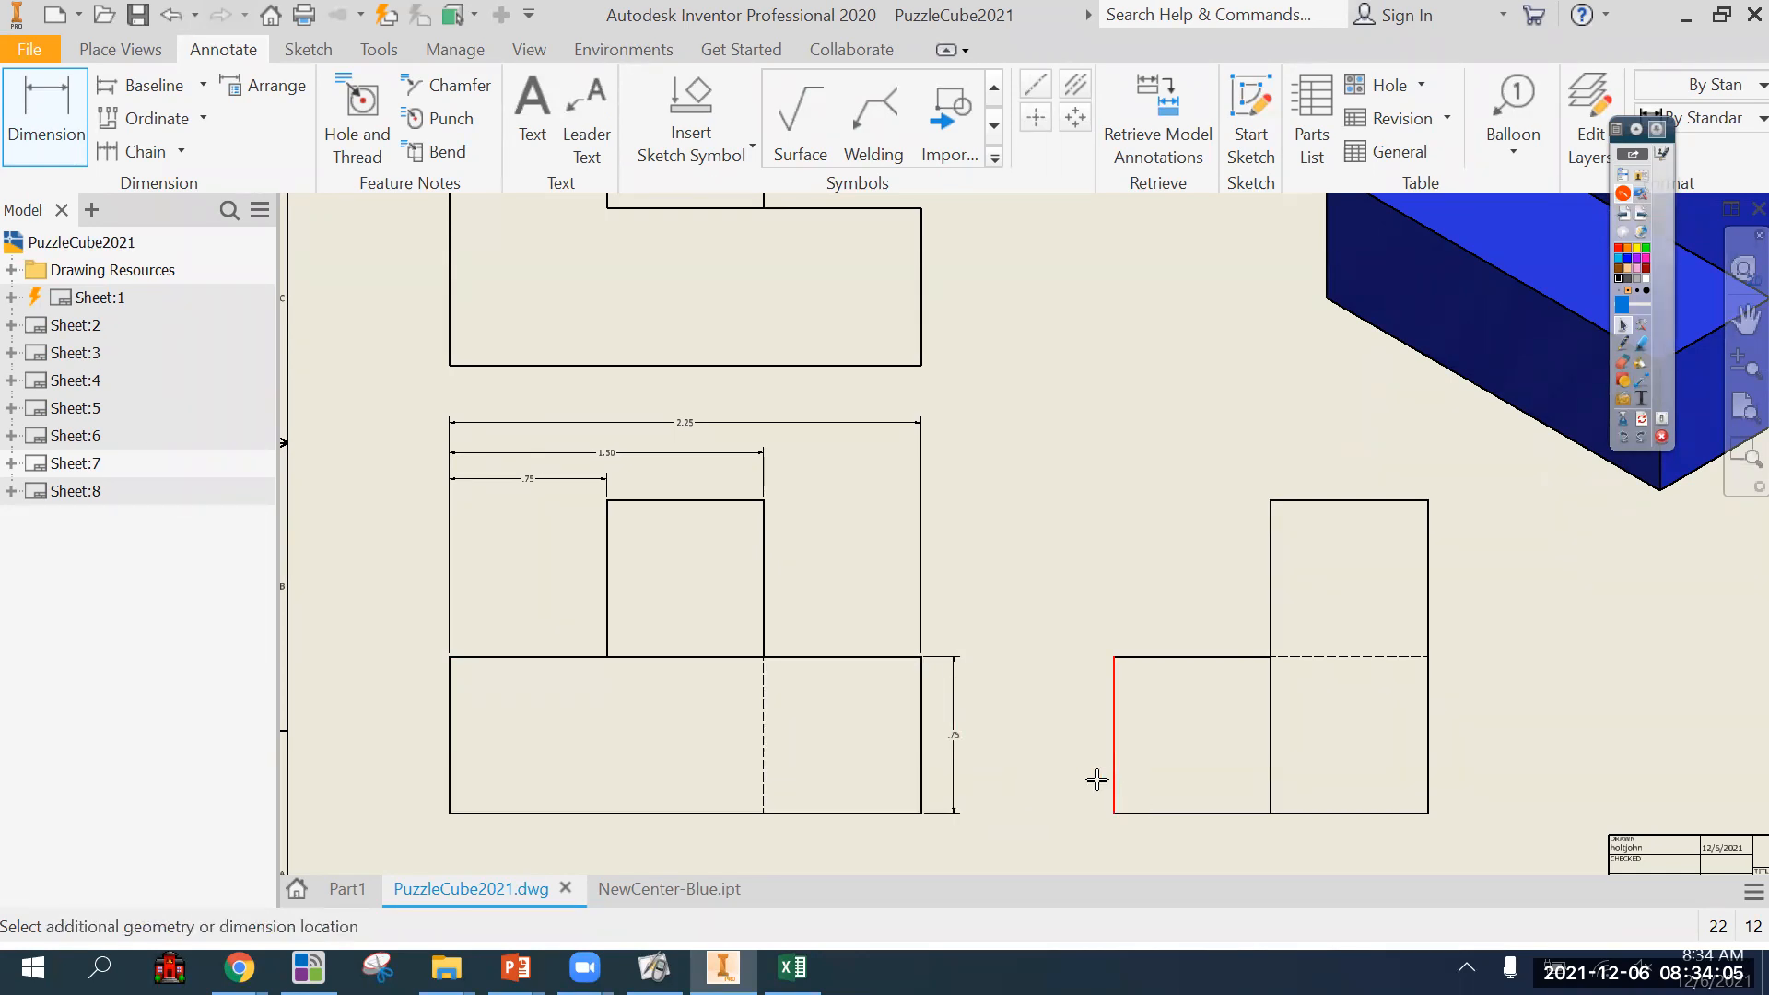
pyautogui.click(1072, 797)
pyautogui.scroll(2, 1079, 816)
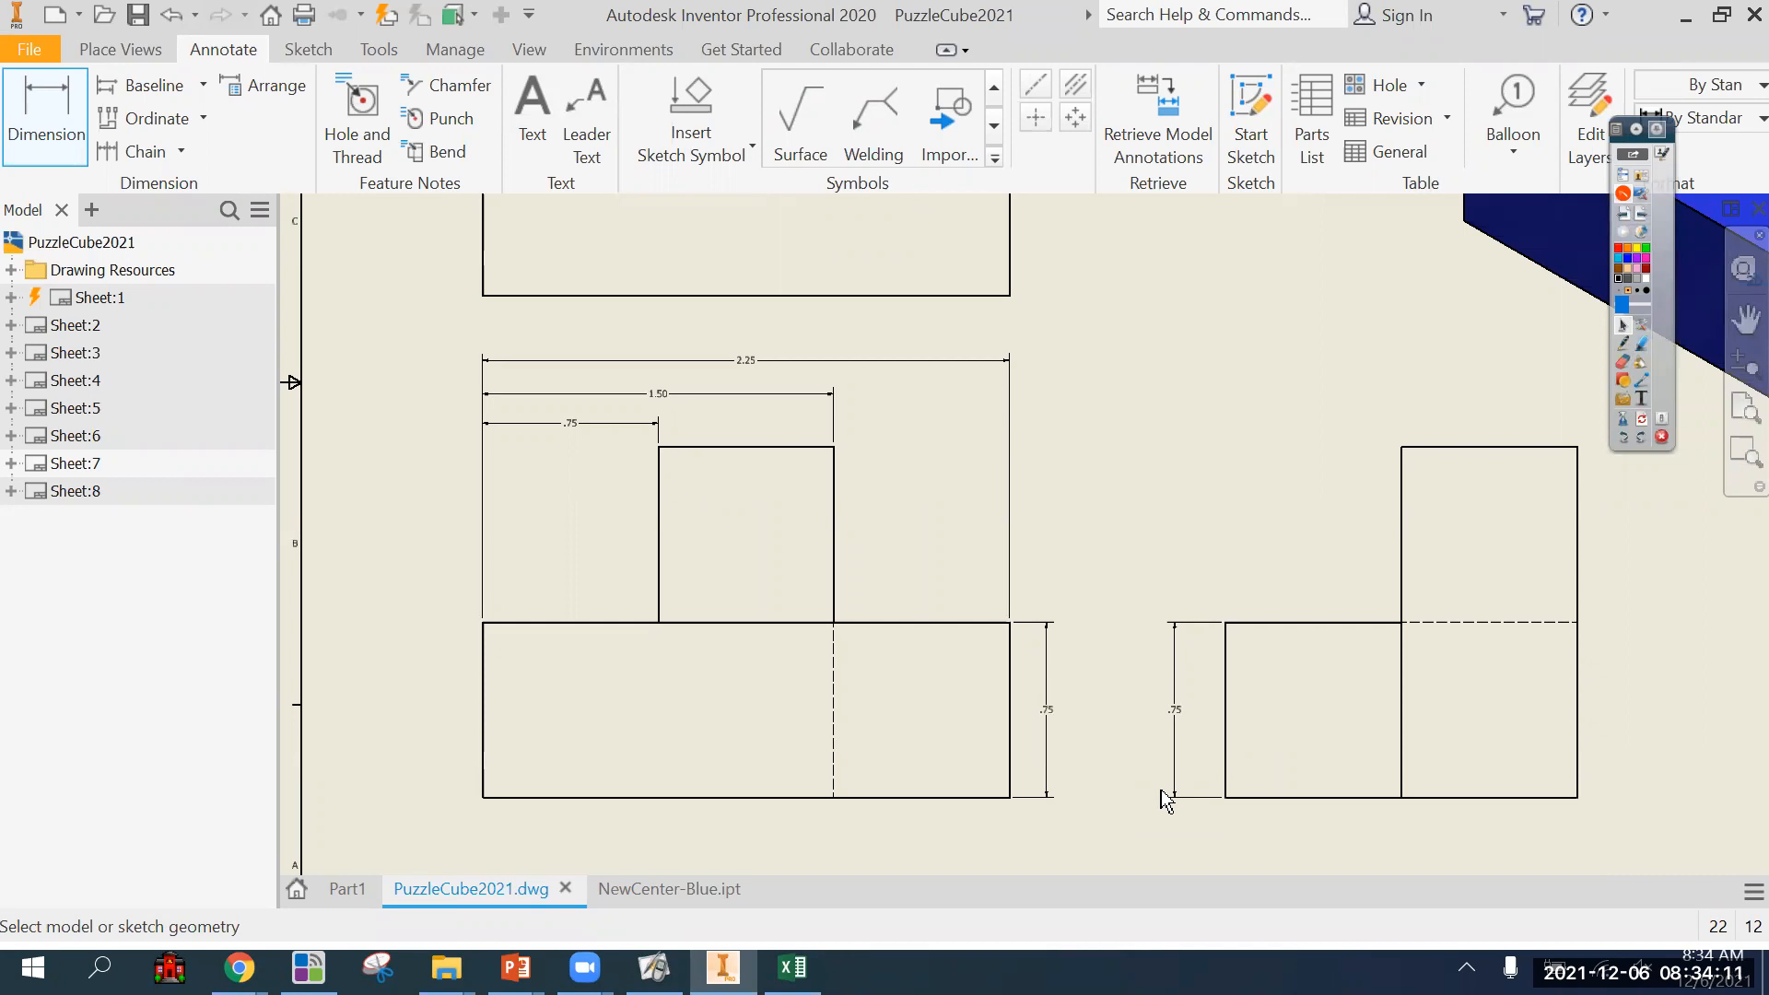
pyautogui.press('Escape')
pyautogui.click(1175, 733)
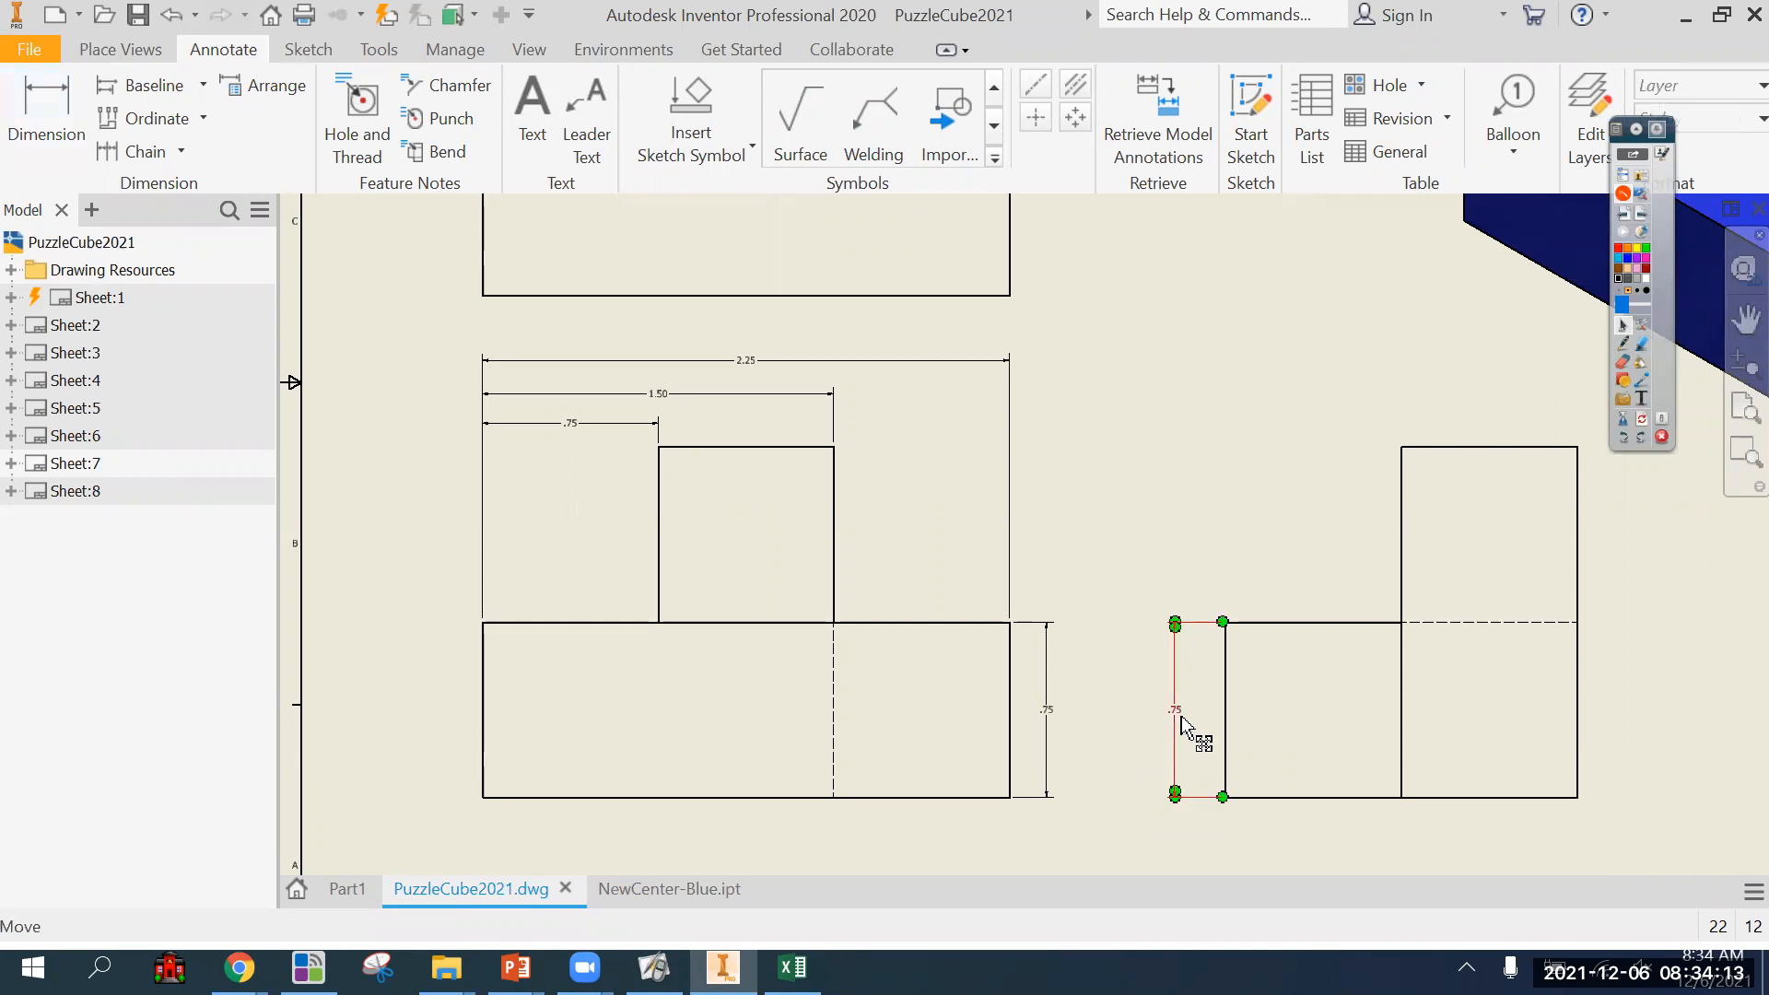
pyautogui.moveTo(1182, 725); pyautogui.dragTo(1196, 731)
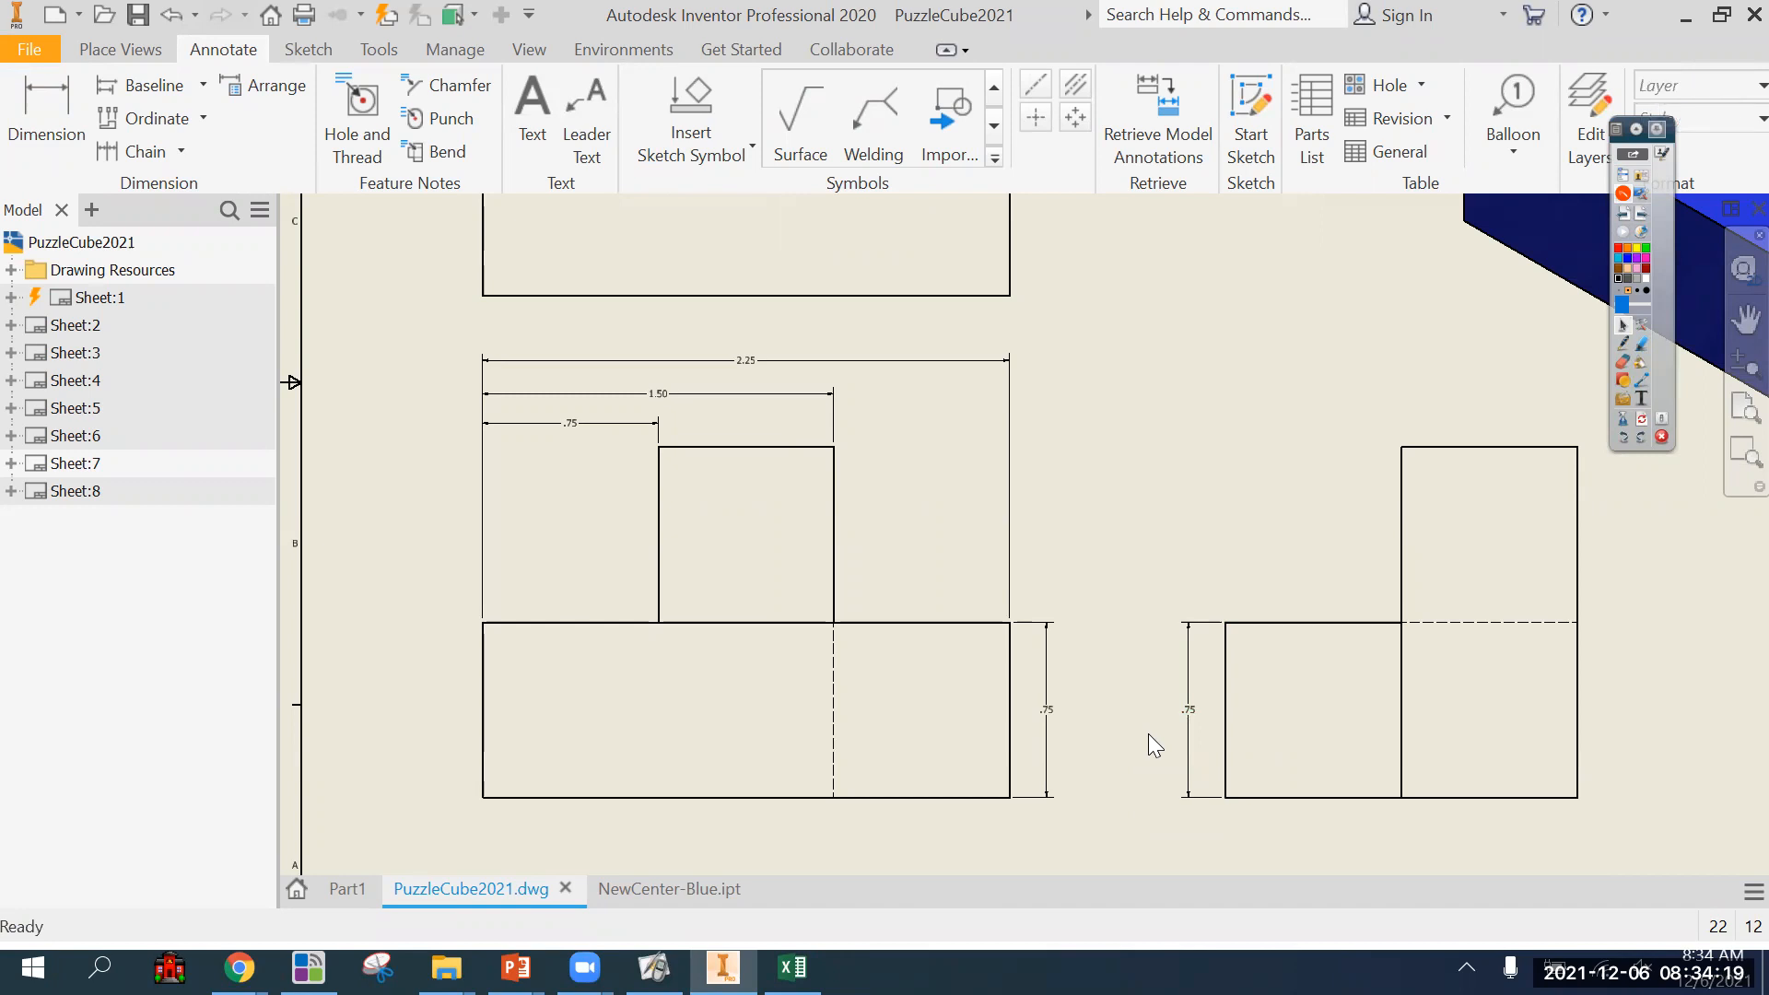
pyautogui.click(1191, 715)
pyautogui.press('Delete')
# Dimension the front view's overall height from the base's bottom edge to the upright block's top, outside the base height dimension.
pyautogui.click(46, 139)
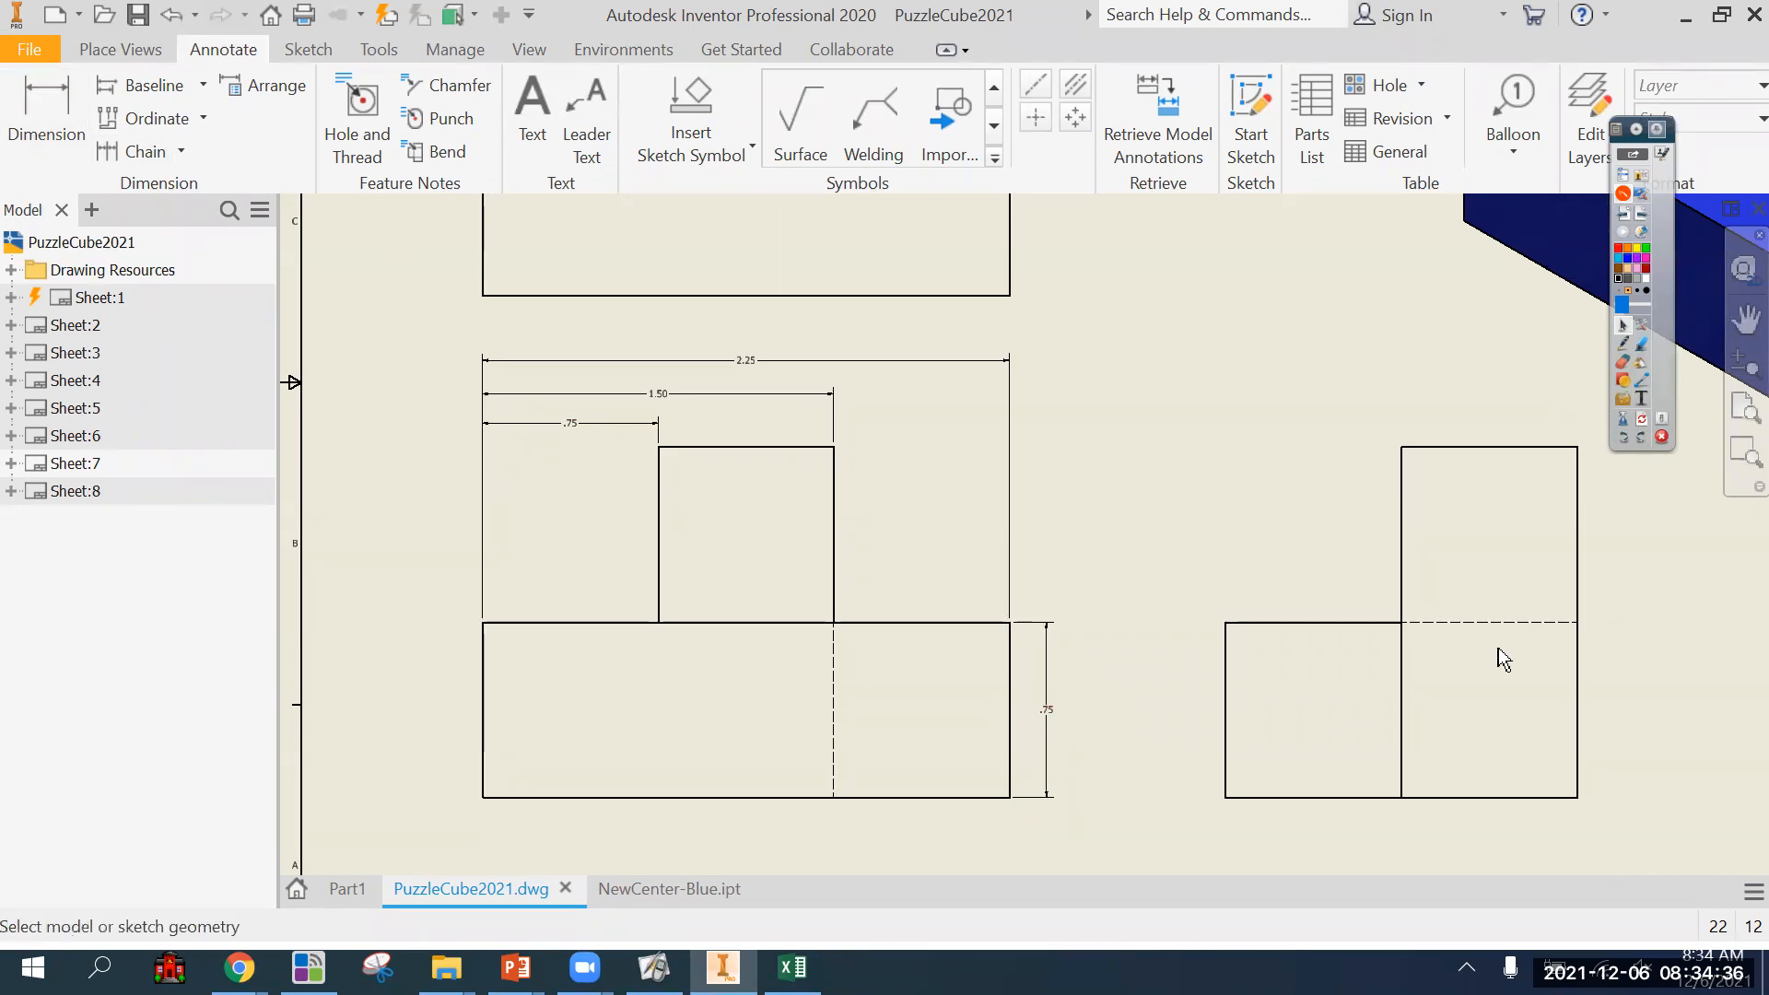
pyautogui.click(1012, 798)
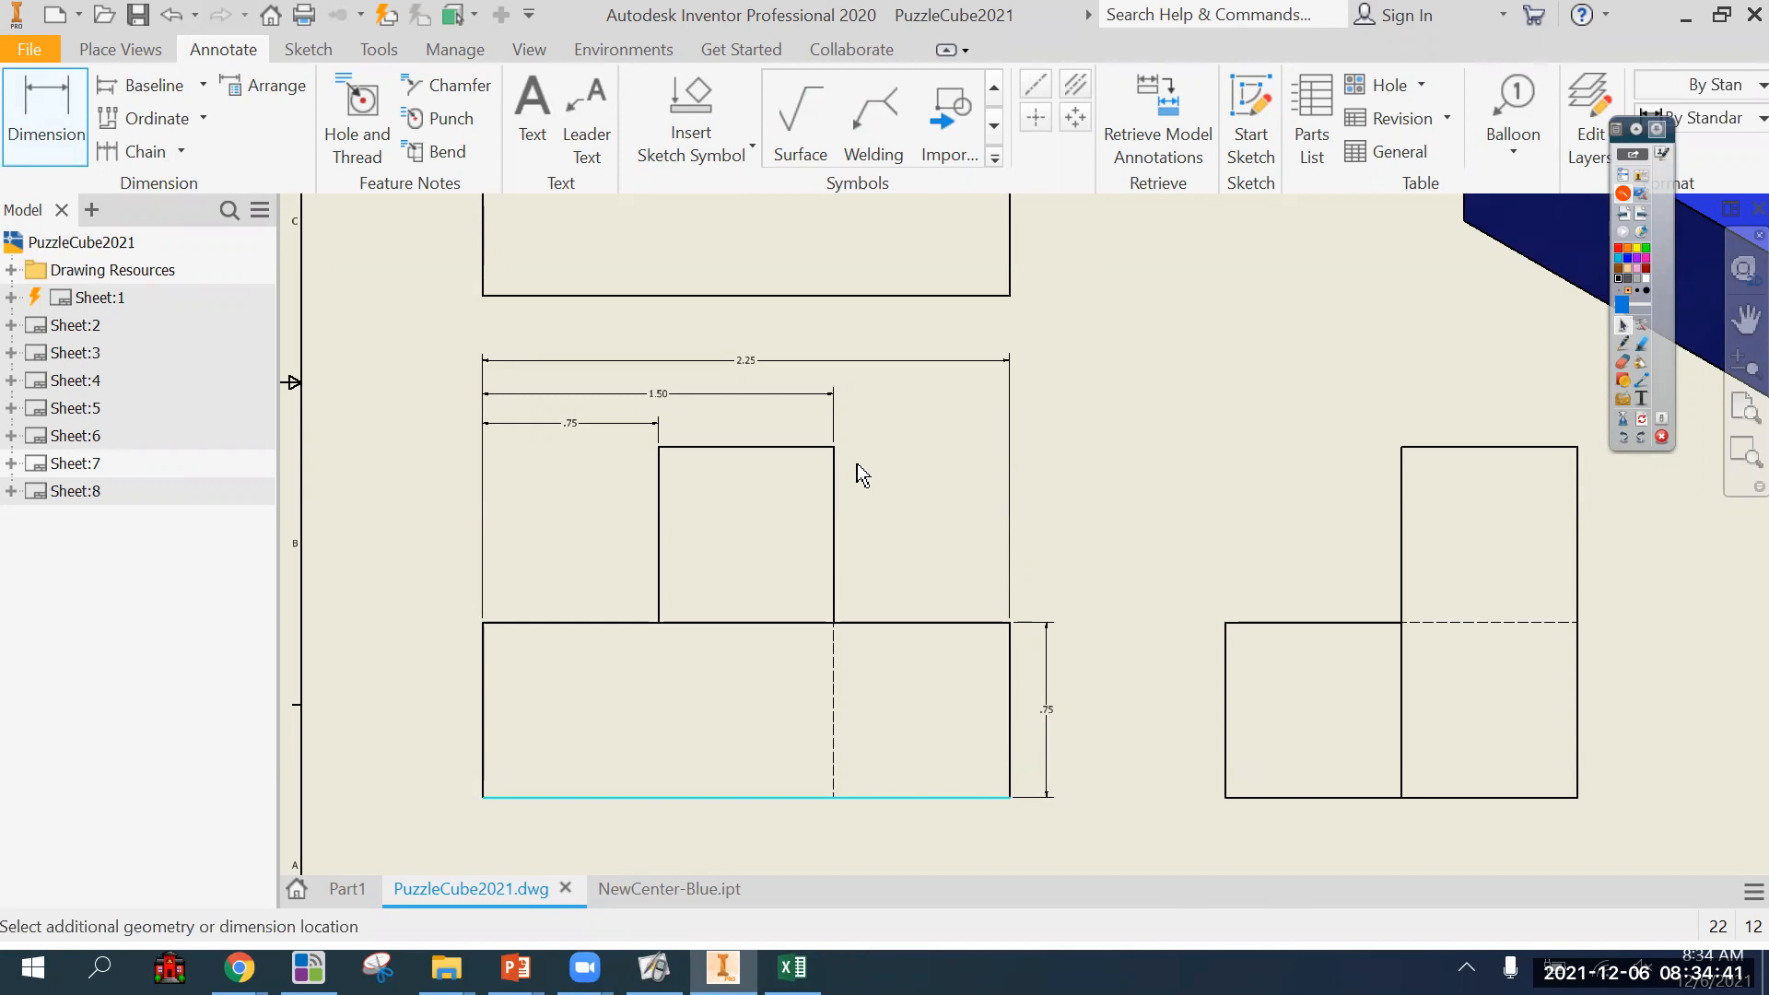
pyautogui.click(826, 448)
pyautogui.click(1105, 779)
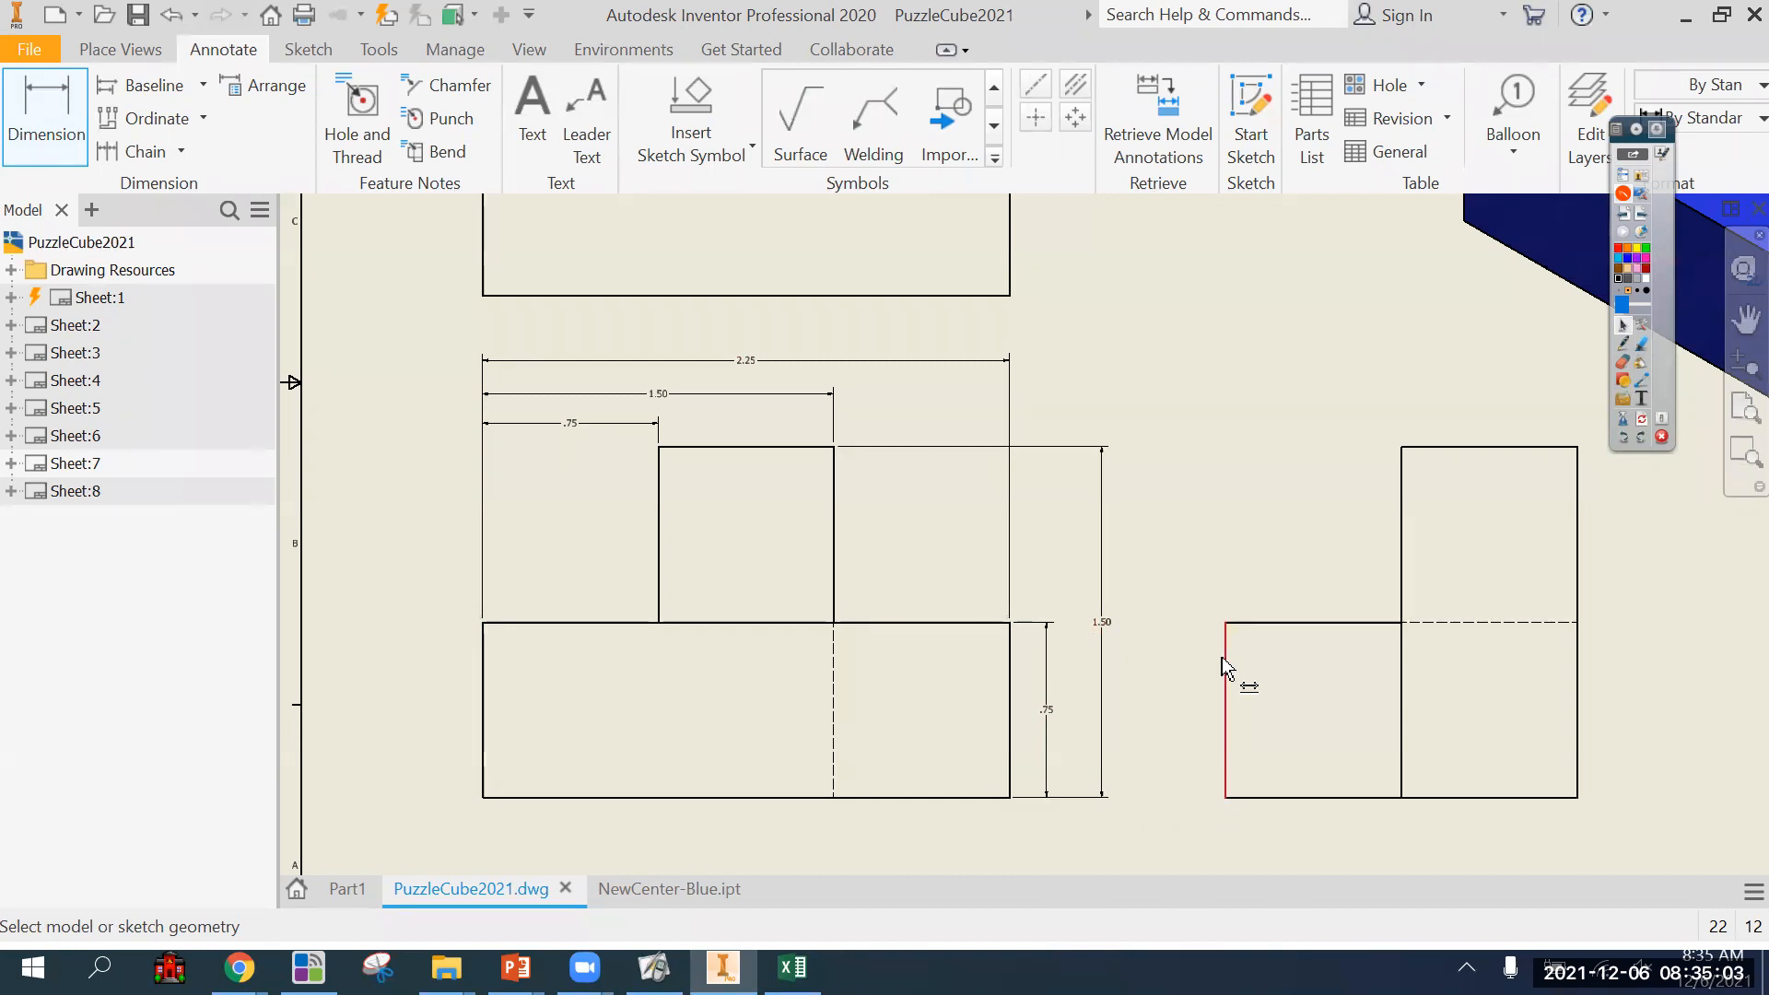
# Dimension the overall height on the left of the side view, and delete the overall height dimension from the front view.
pyautogui.click(1225, 793)
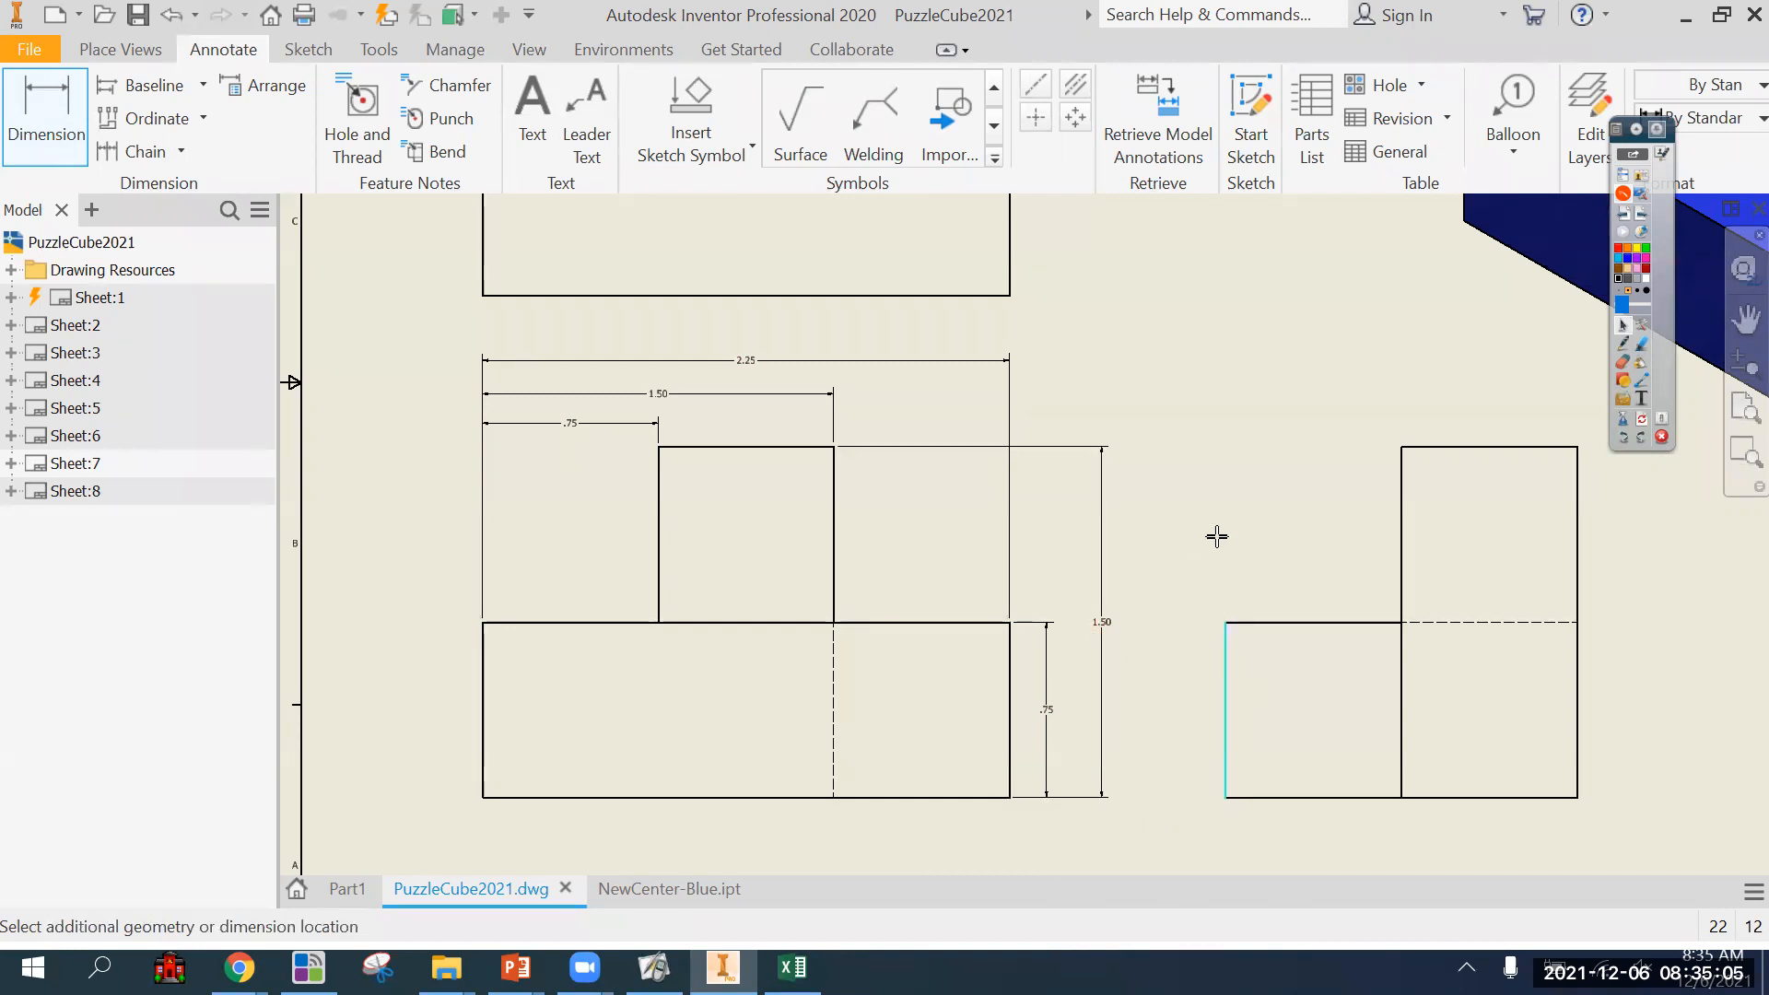
pyautogui.click(1399, 451)
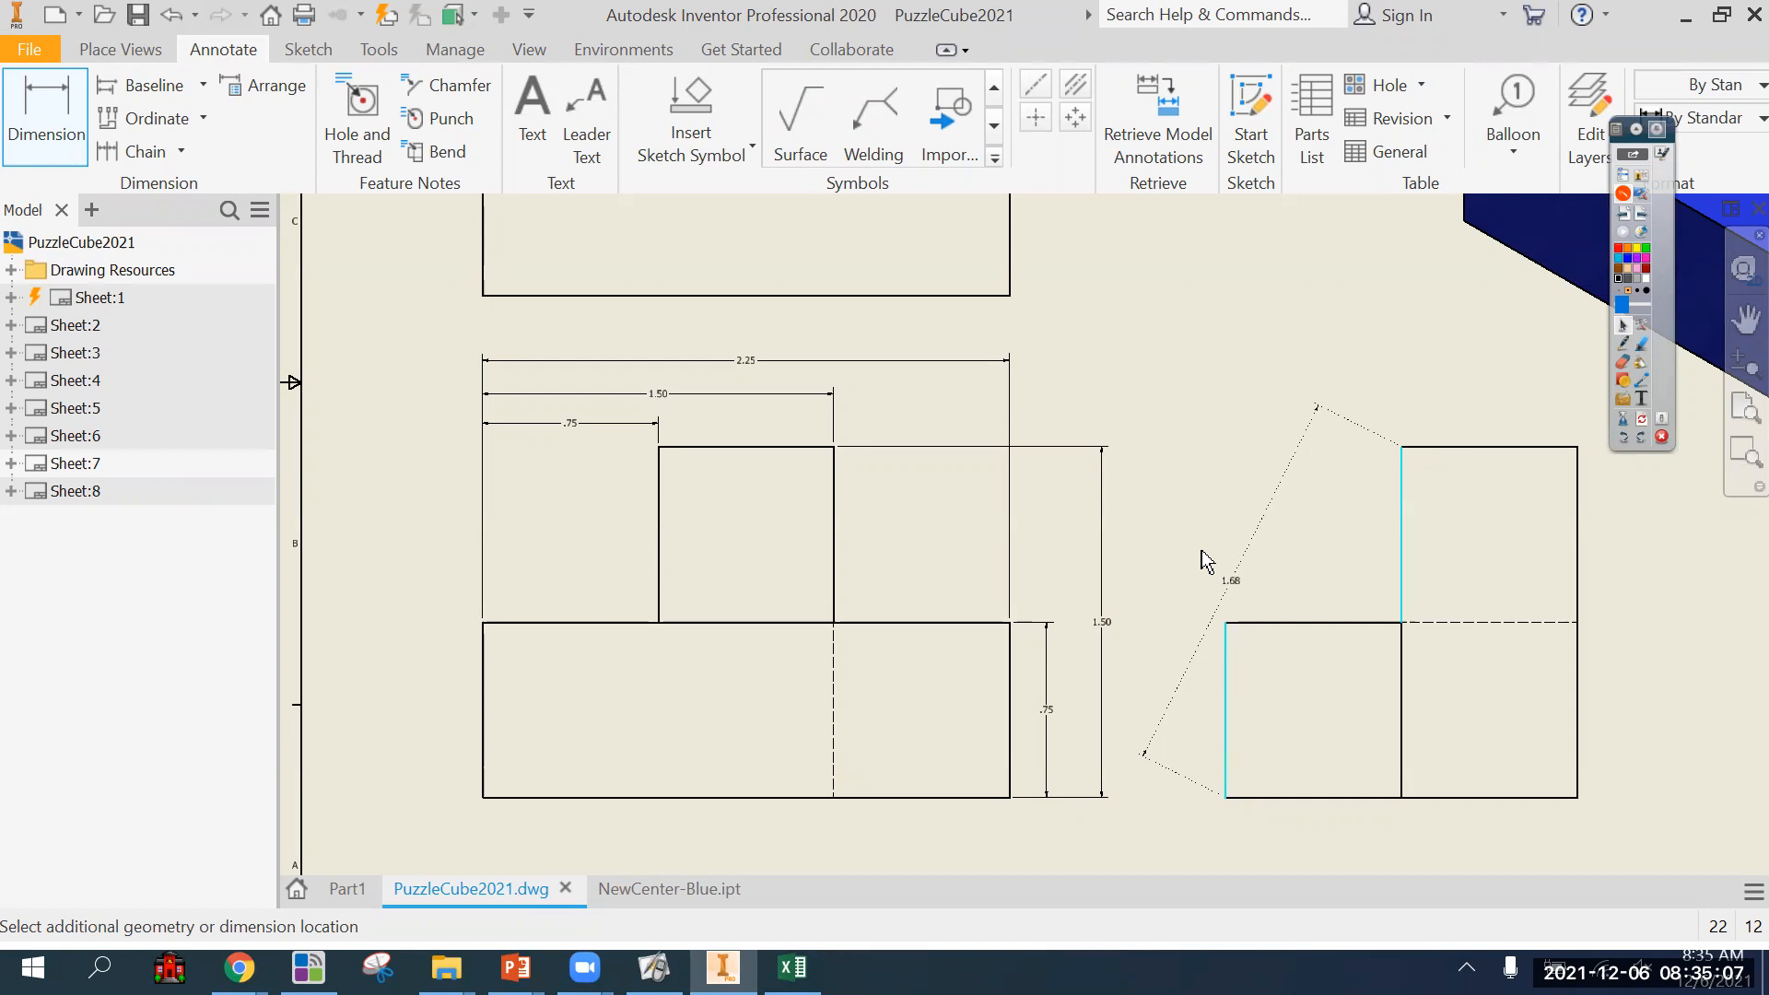
pyautogui.click(1183, 609)
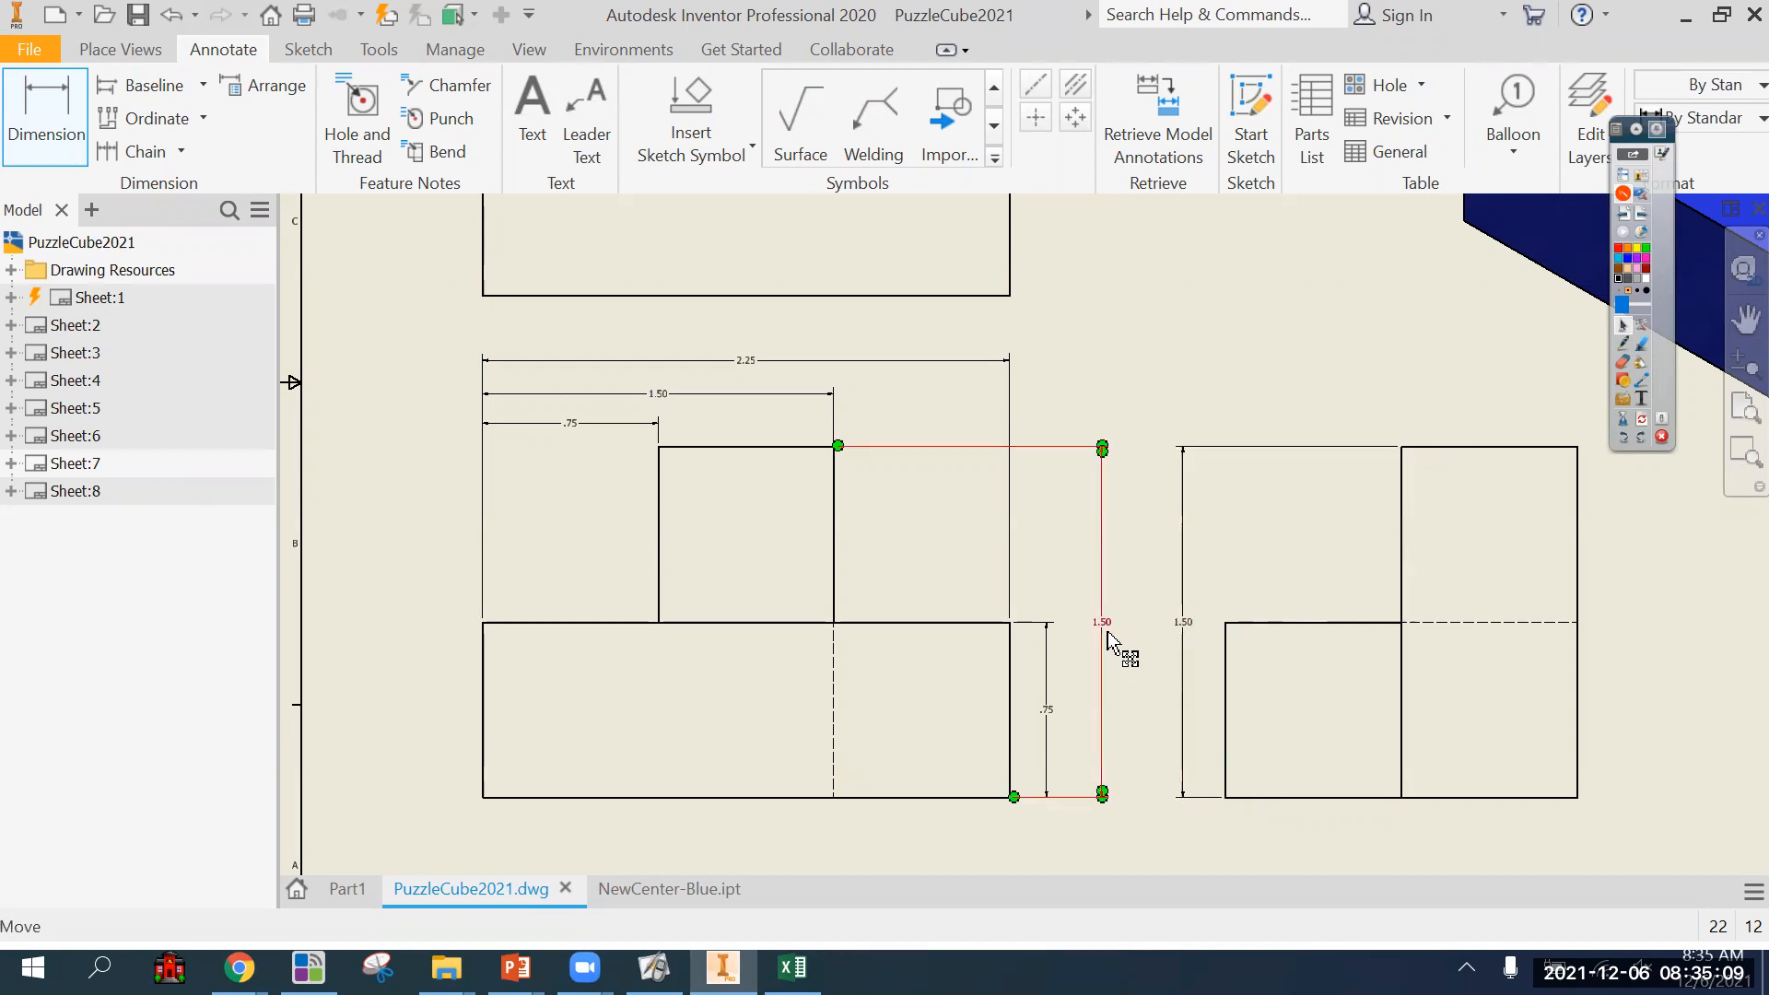
pyautogui.press('Escape')
pyautogui.scroll(2, 1115, 761)
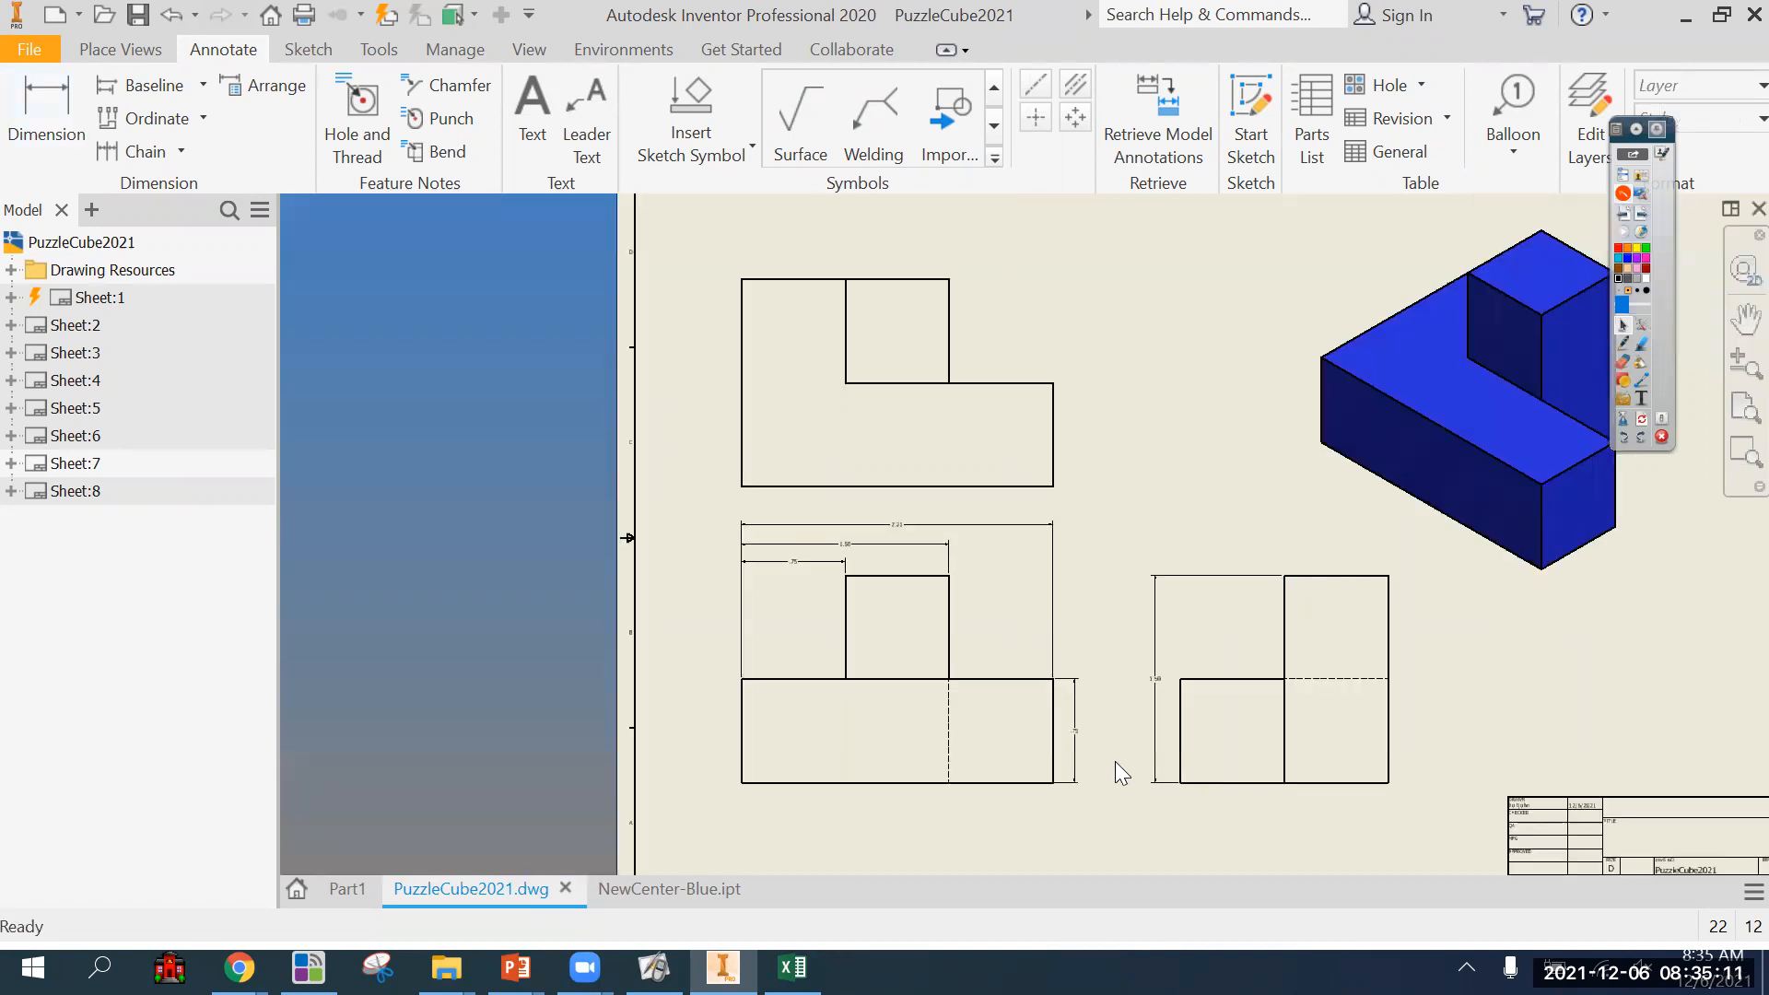
pyautogui.moveTo(1115, 762); pyautogui.dragTo(1096, 780, button='middle')
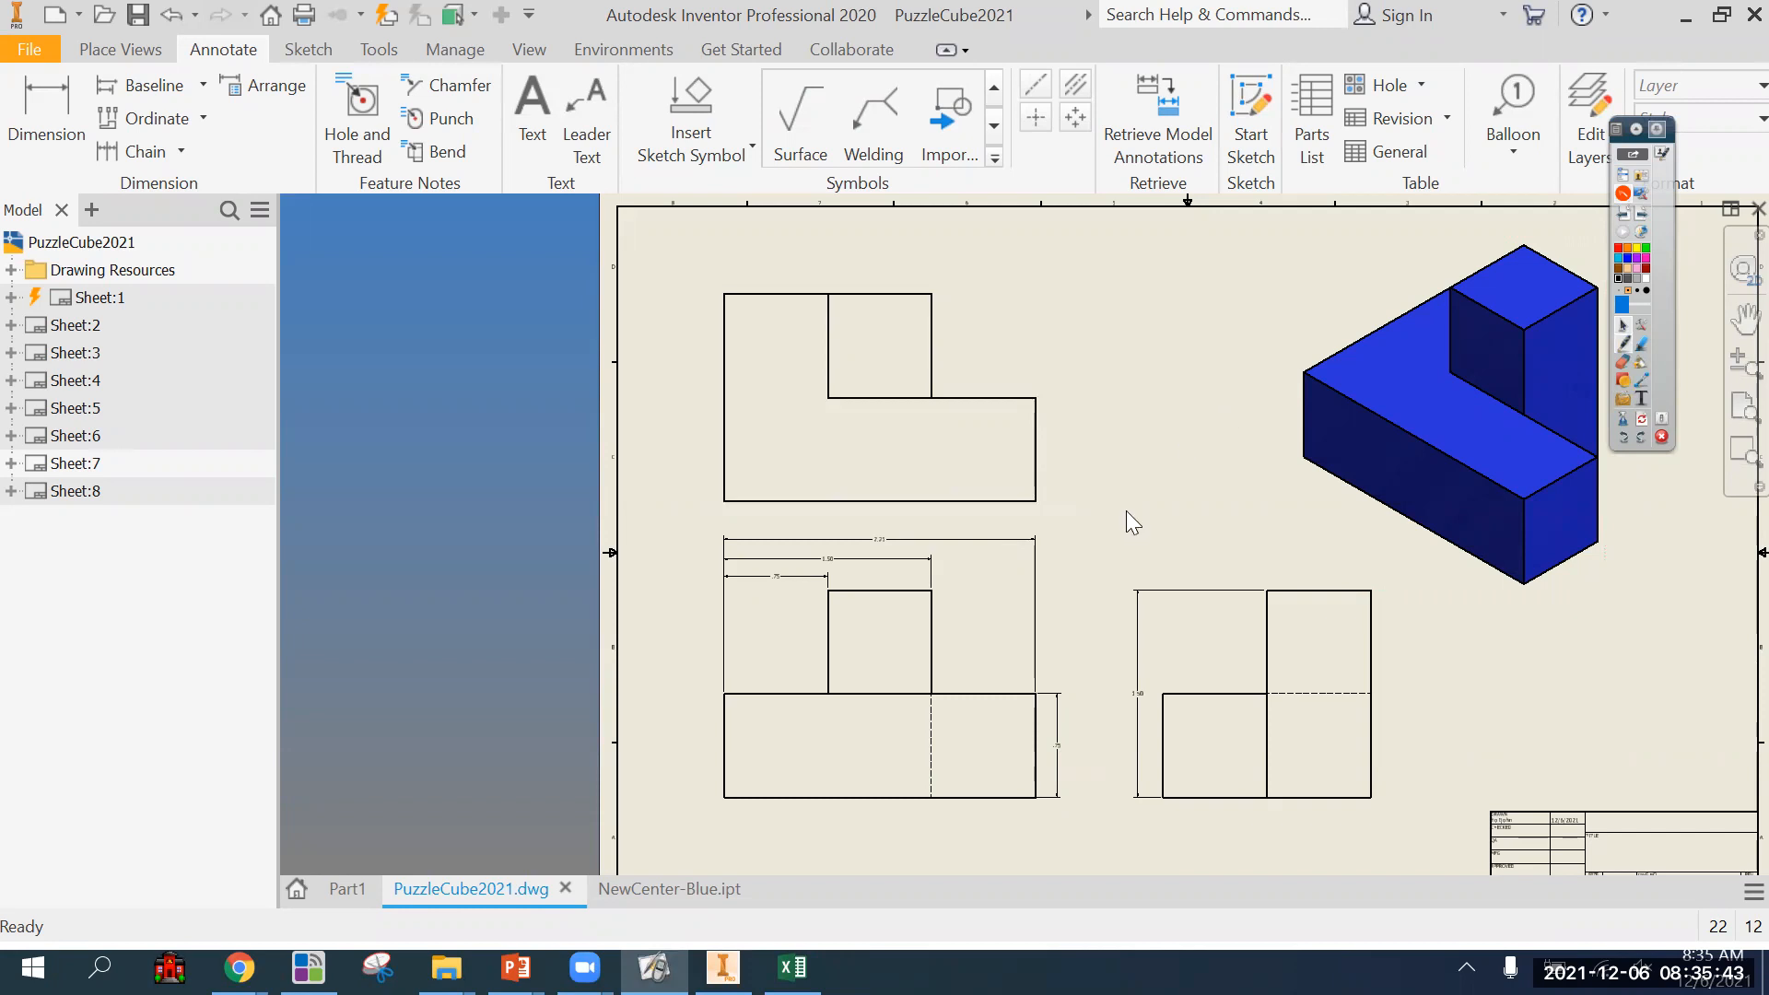
# Draw purple pen arrows showing the depth direction over the top view and above the side view, and erase the ink.
pyautogui.click(1623, 343)
pyautogui.moveTo(1027, 503)
pyautogui.mouseDown()
pyautogui.moveTo(1010, 293)
pyautogui.moveTo(1038, 327)
pyautogui.mouseUp()
pyautogui.moveTo(1163, 558)
pyautogui.mouseDown()
pyautogui.moveTo(1363, 559)
pyautogui.moveTo(1318, 590)
pyautogui.mouseUp()
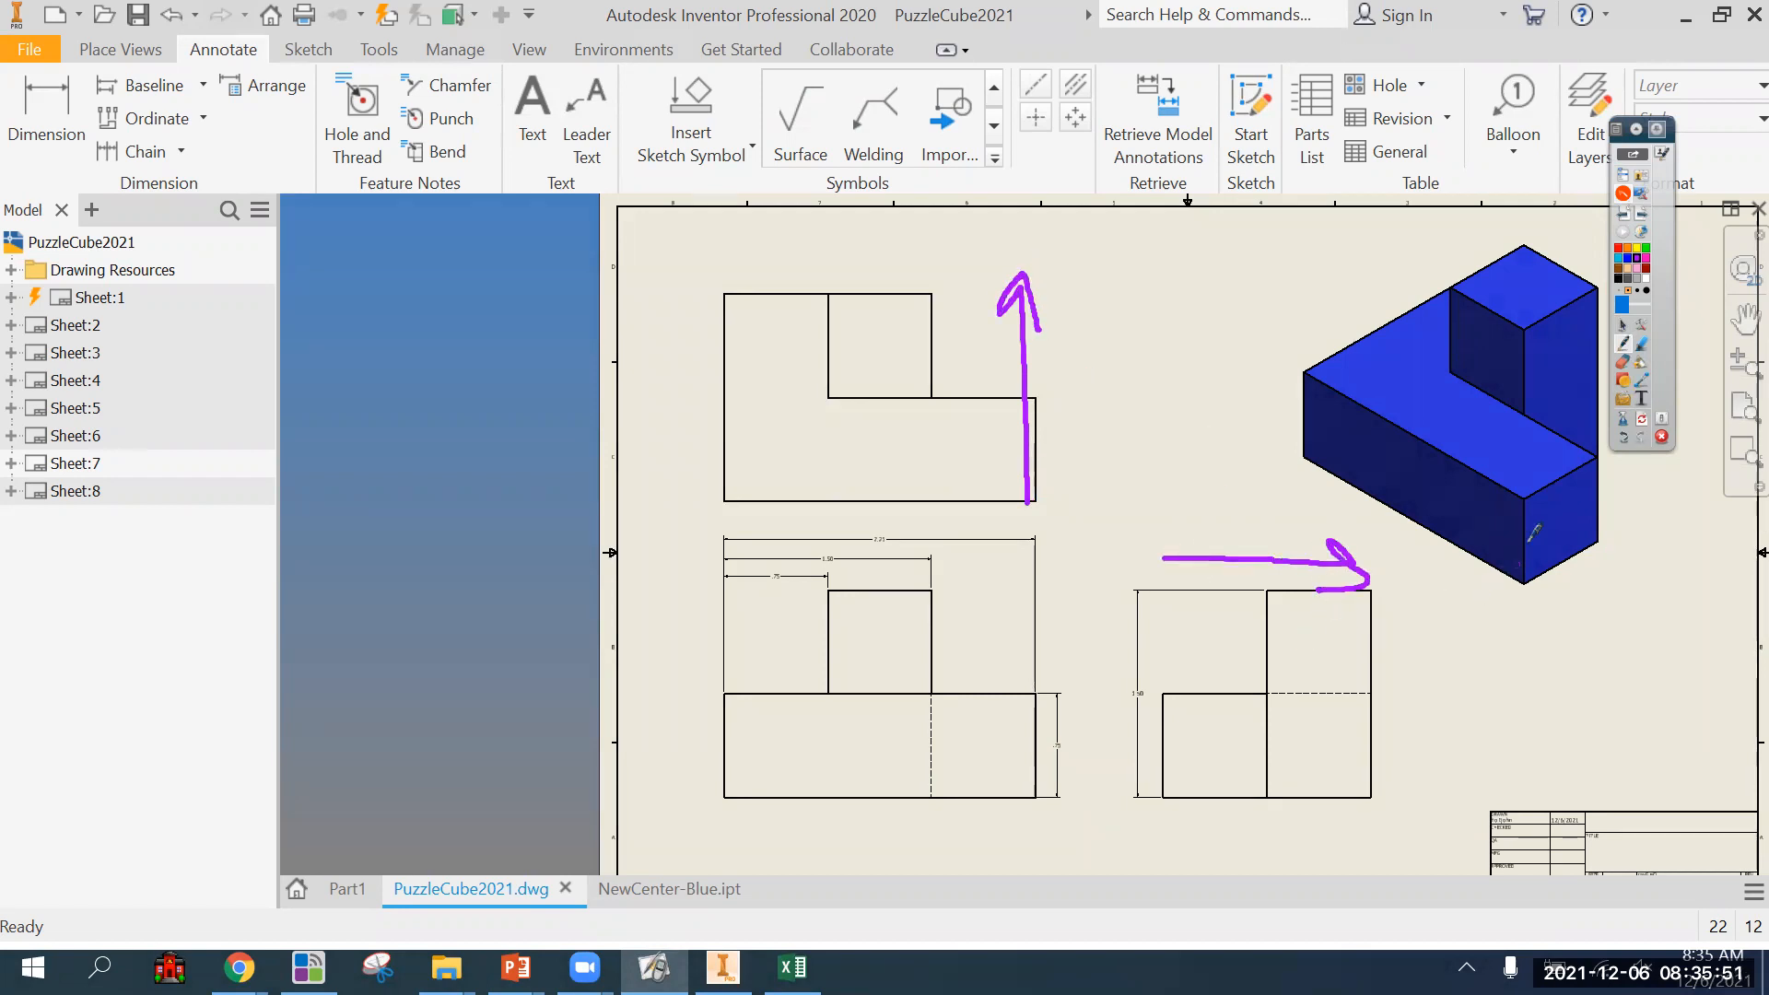
pyautogui.click(1643, 418)
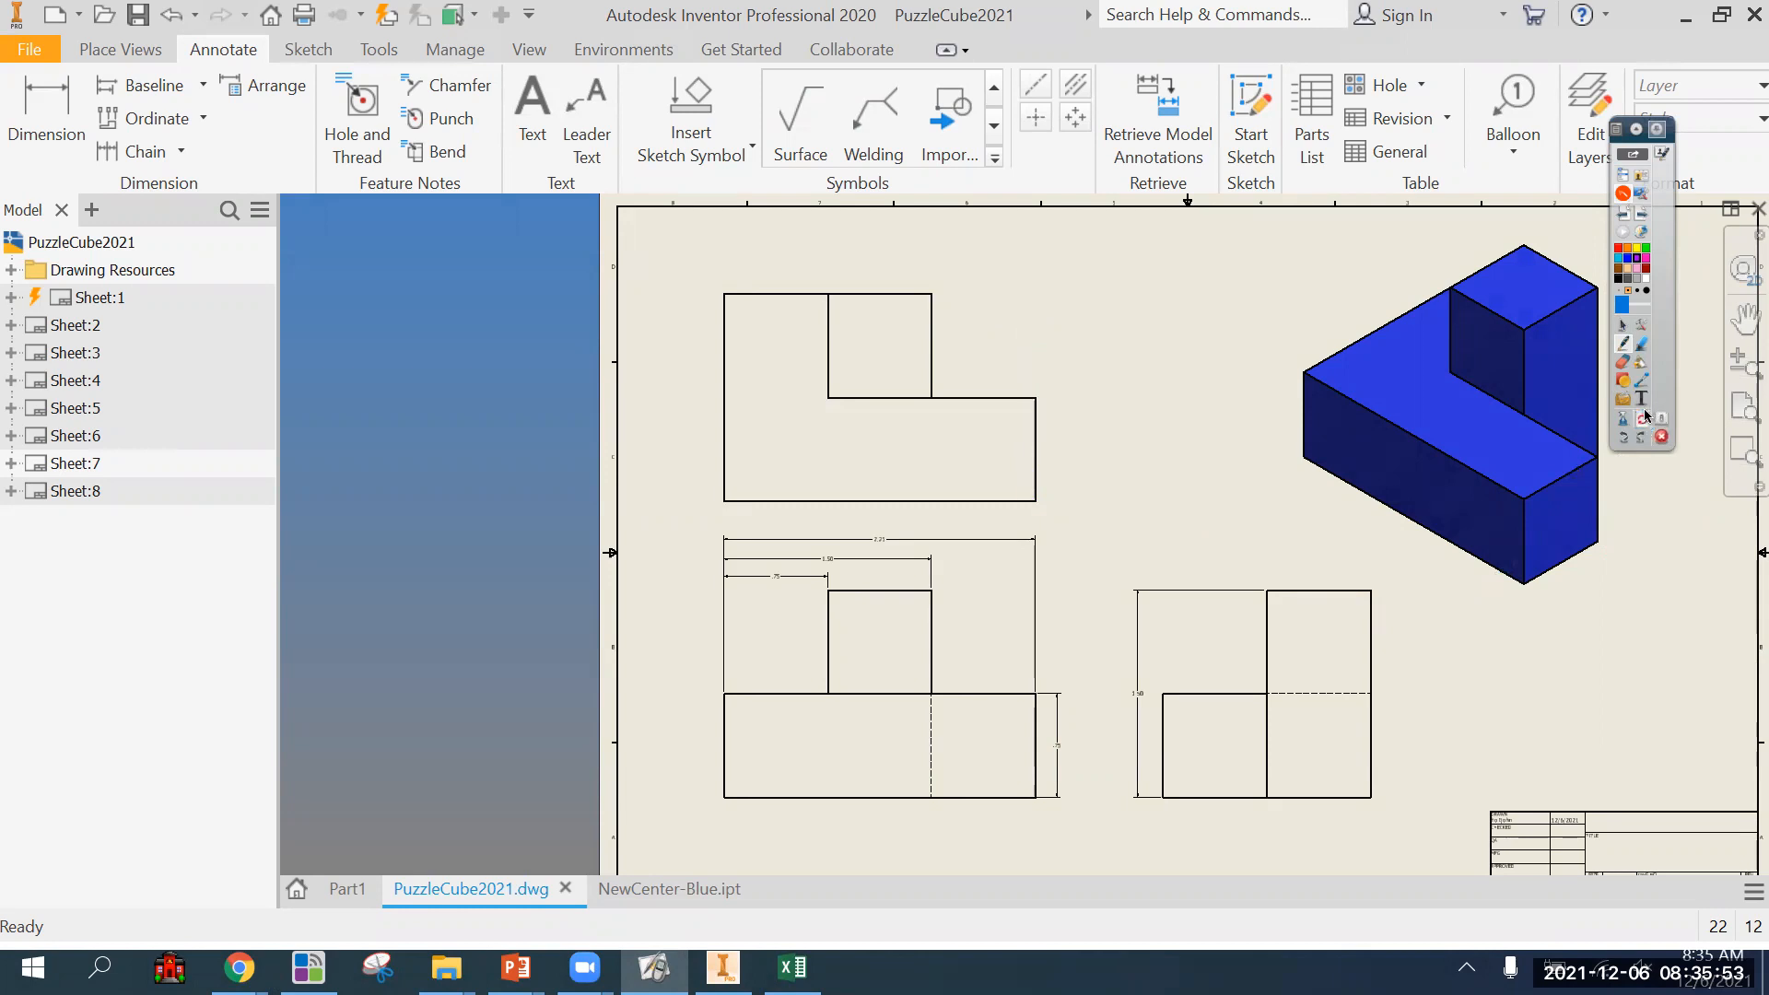
pyautogui.click(1624, 326)
# Dimension the depth of the top view's front section along its right edge.
pyautogui.press('d')
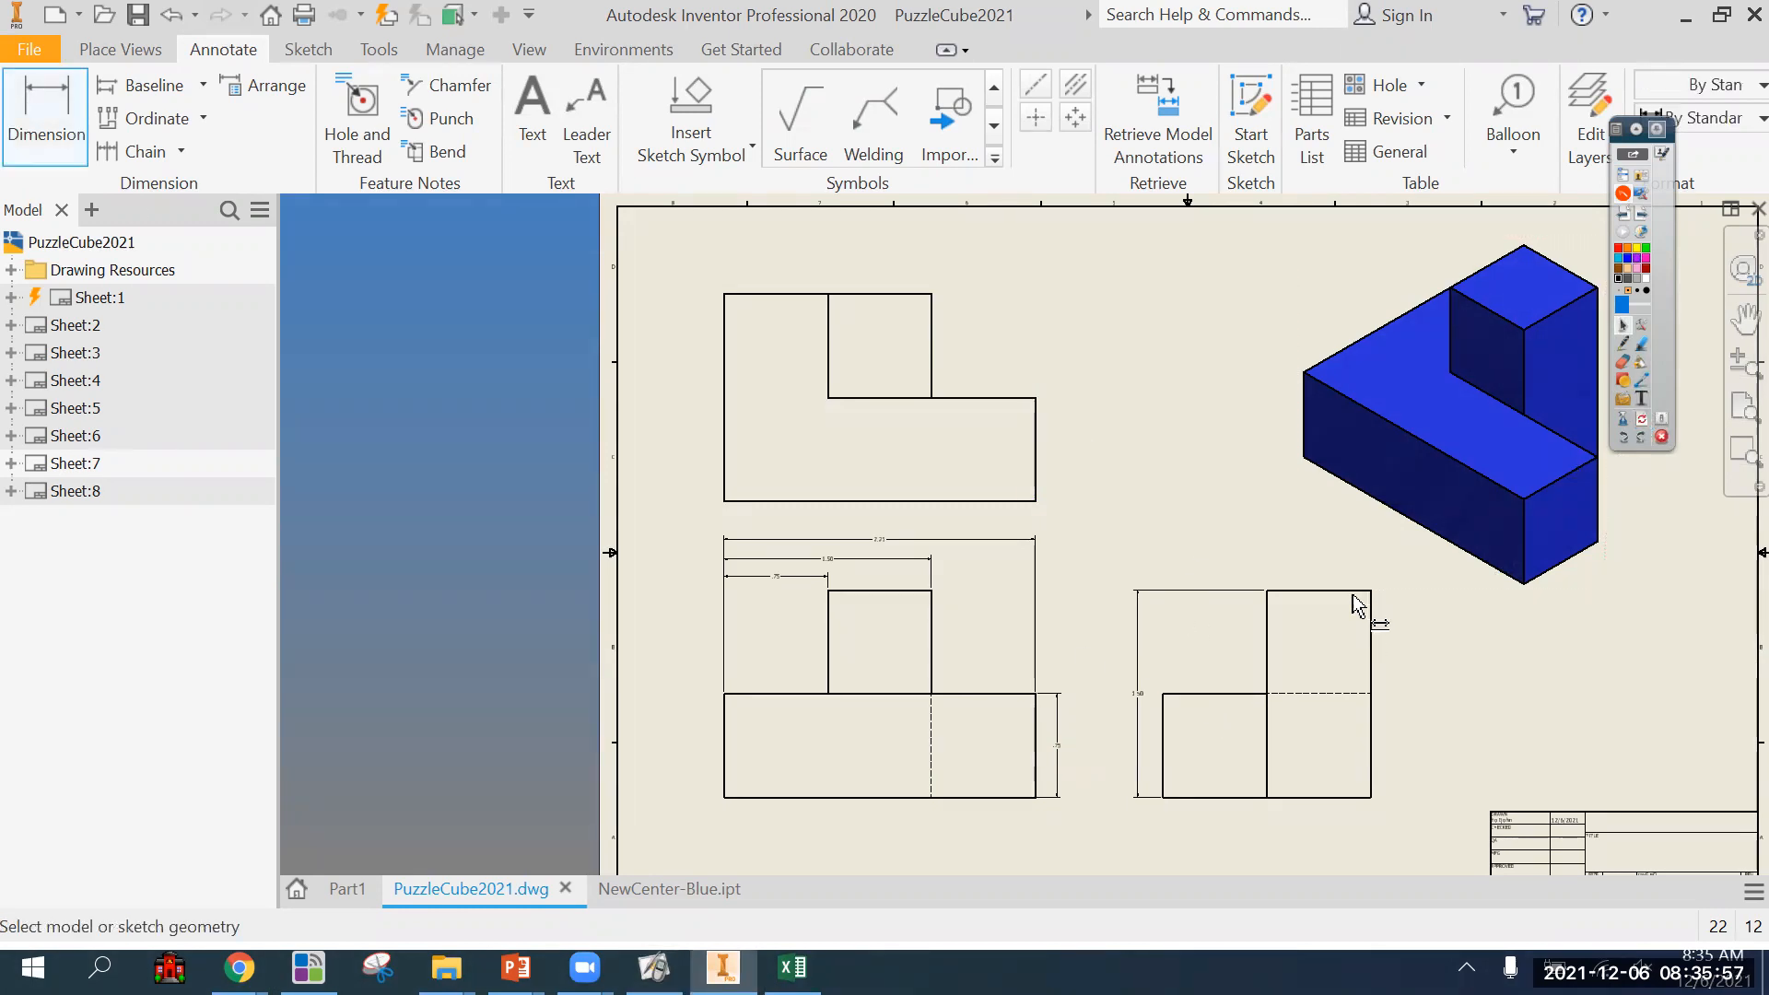
pyautogui.click(1036, 498)
pyautogui.click(1065, 433)
# Dimension the depth of the side view's lower front block, placed above the view.
pyautogui.scroll(3, 1210, 673)
pyautogui.scroll(-3, 1215, 671)
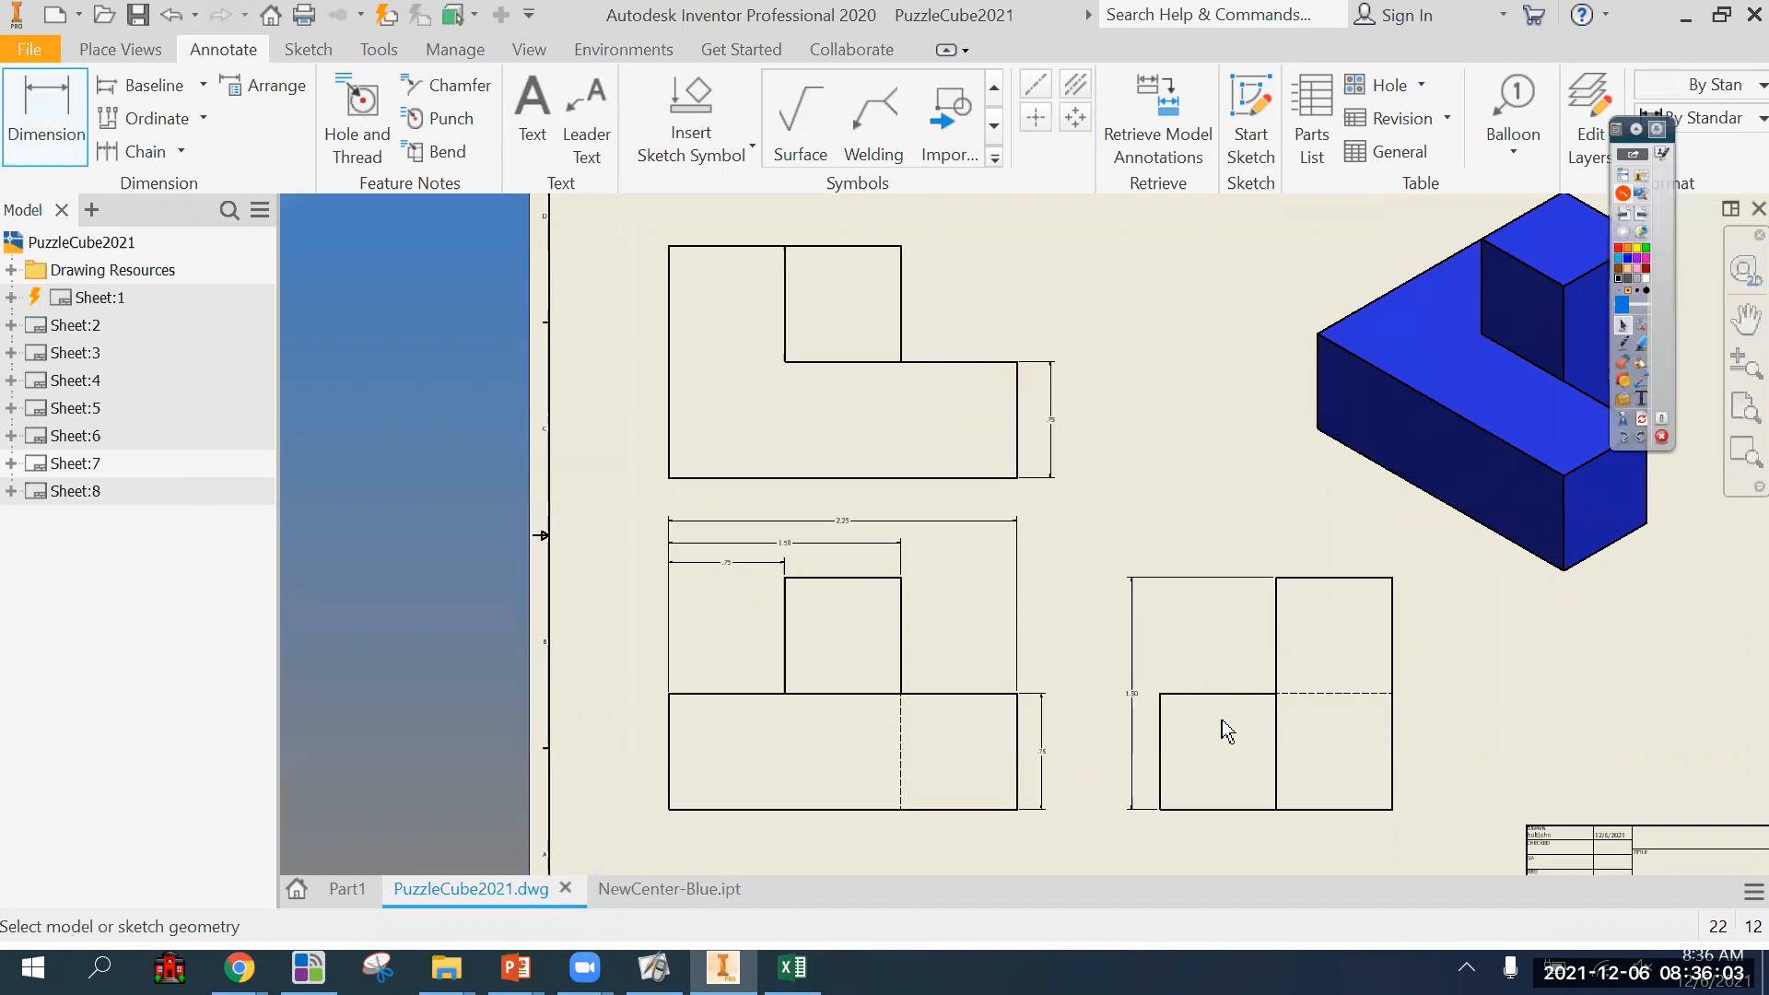
pyautogui.click(1226, 694)
pyautogui.click(1224, 535)
pyautogui.scroll(1, 1222, 668)
pyautogui.moveTo(1225, 663)
pyautogui.mouseDown(button='middle')
pyautogui.moveTo(1146, 644)
pyautogui.moveTo(1152, 671)
pyautogui.mouseUp(button='middle')
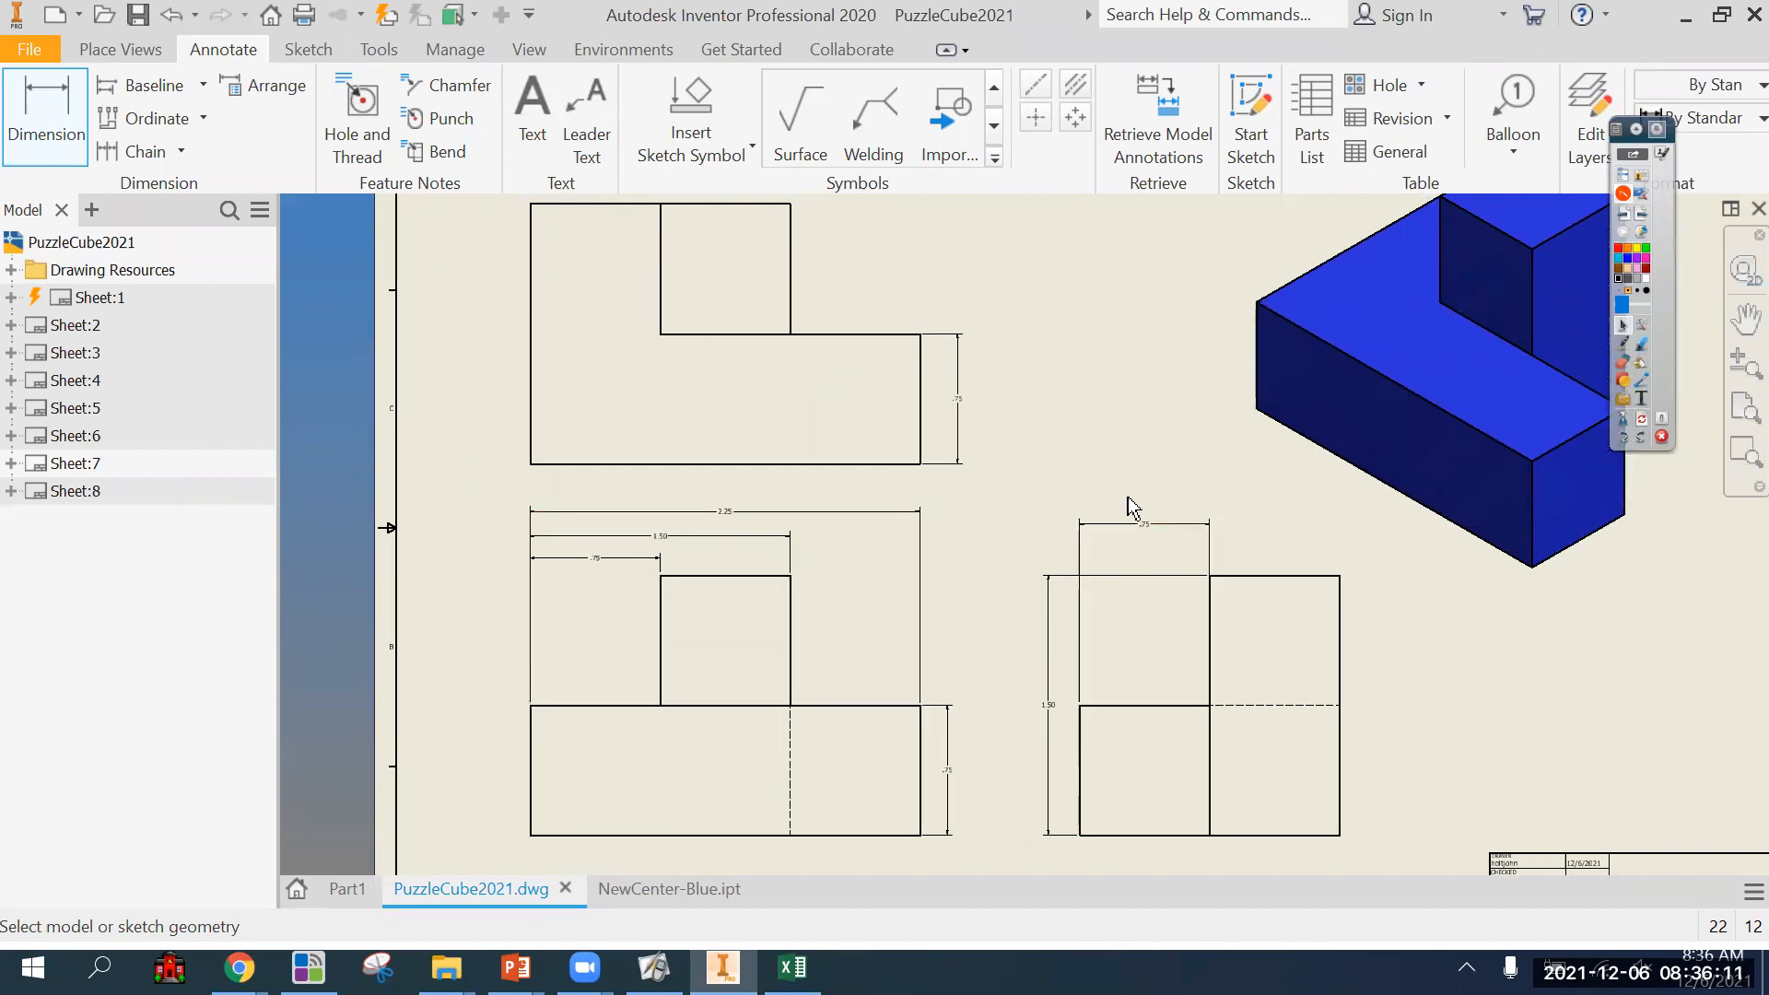
# Delete the duplicate depth dimension above the side view.
pyautogui.scroll(5, 1157, 539)
pyautogui.scroll(-4, 1157, 538)
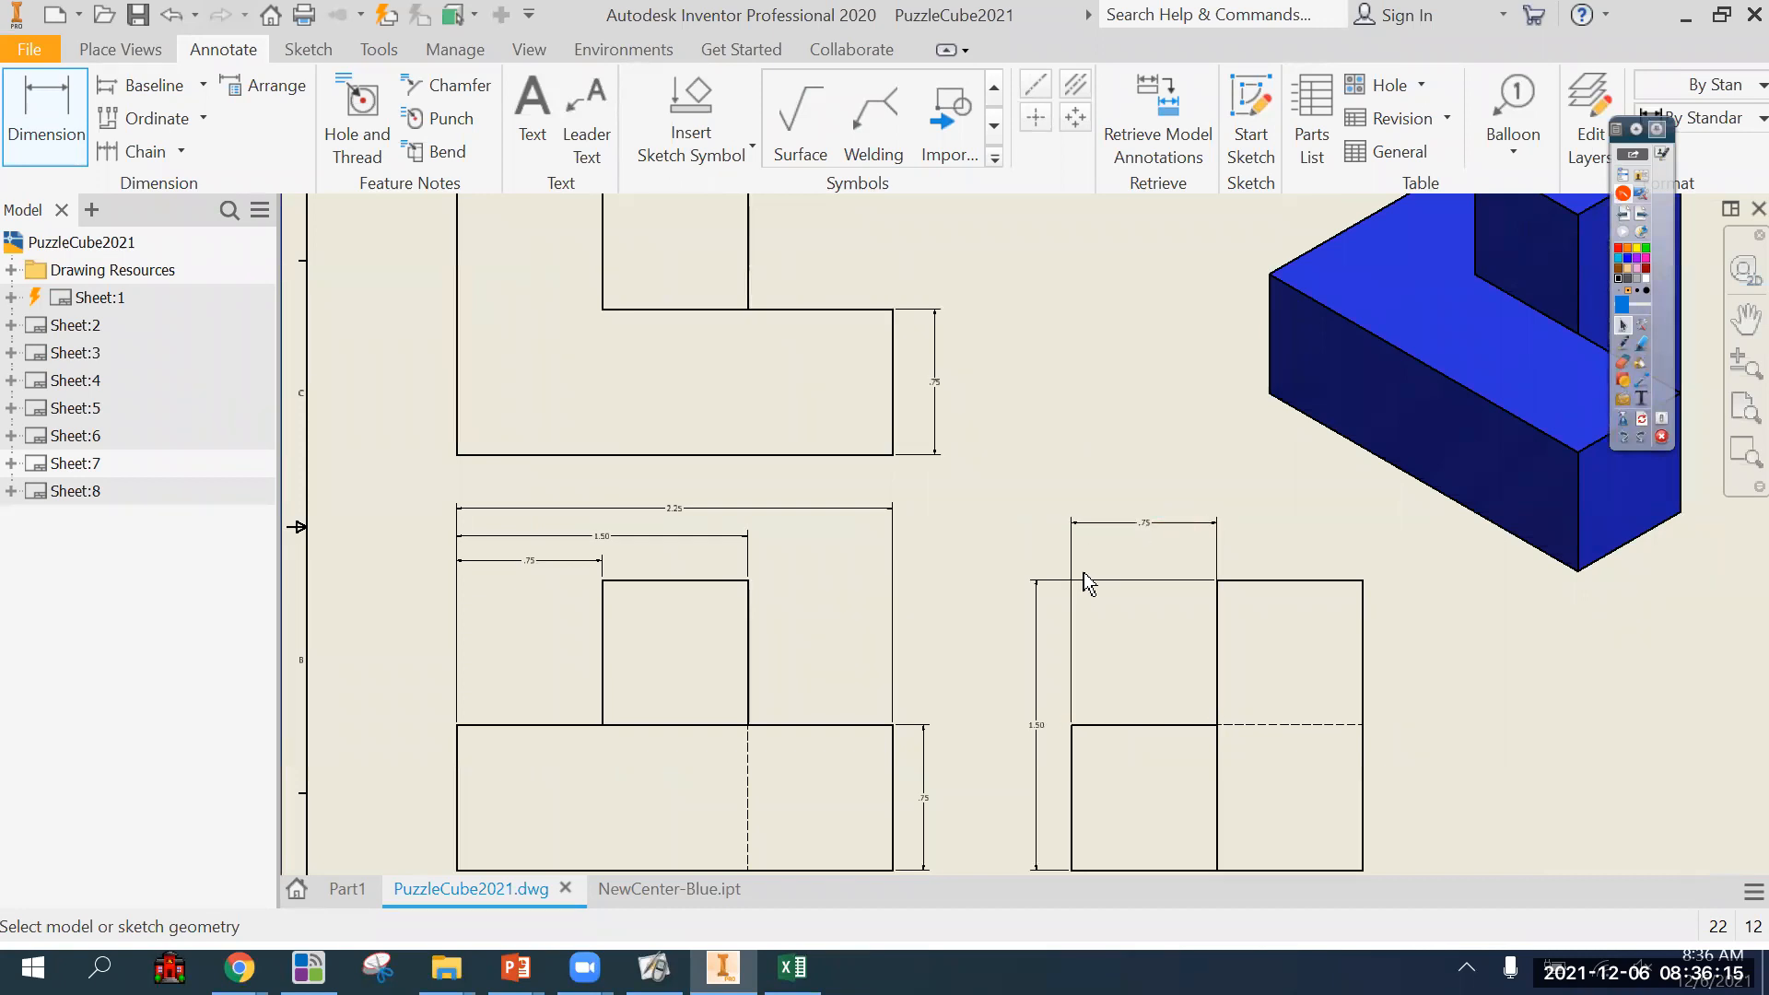
pyautogui.doubleClick(1108, 523)
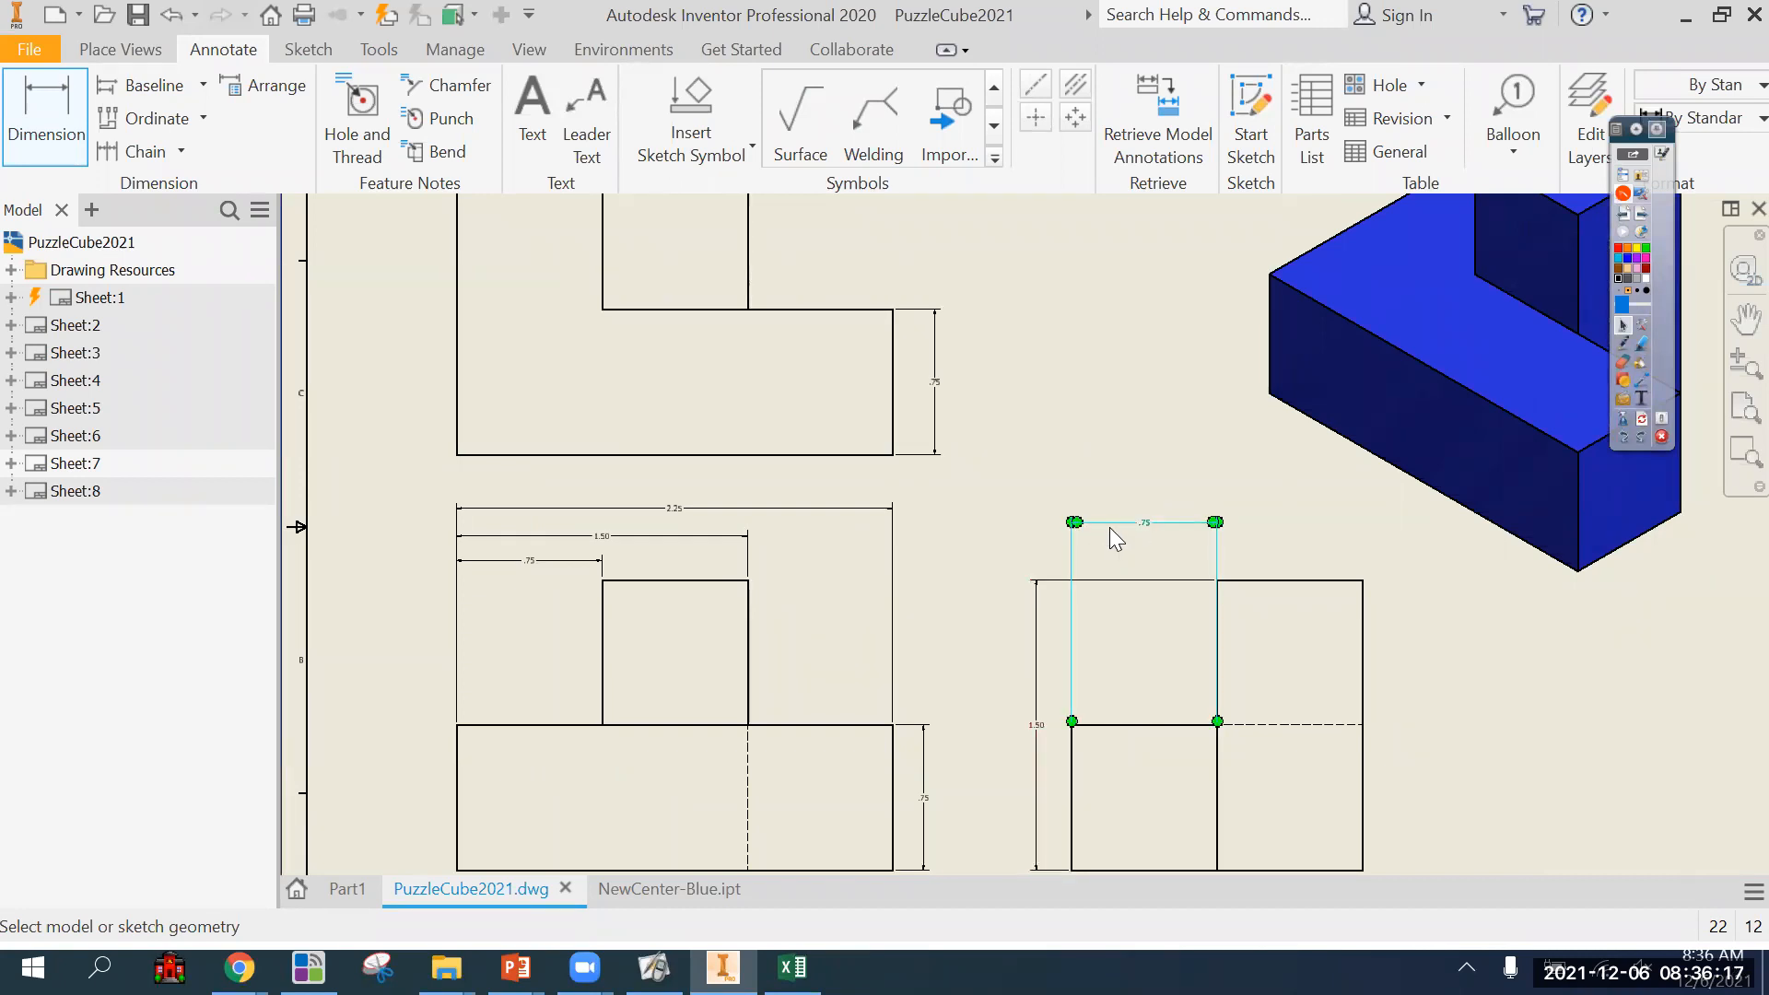
pyautogui.press('Escape')
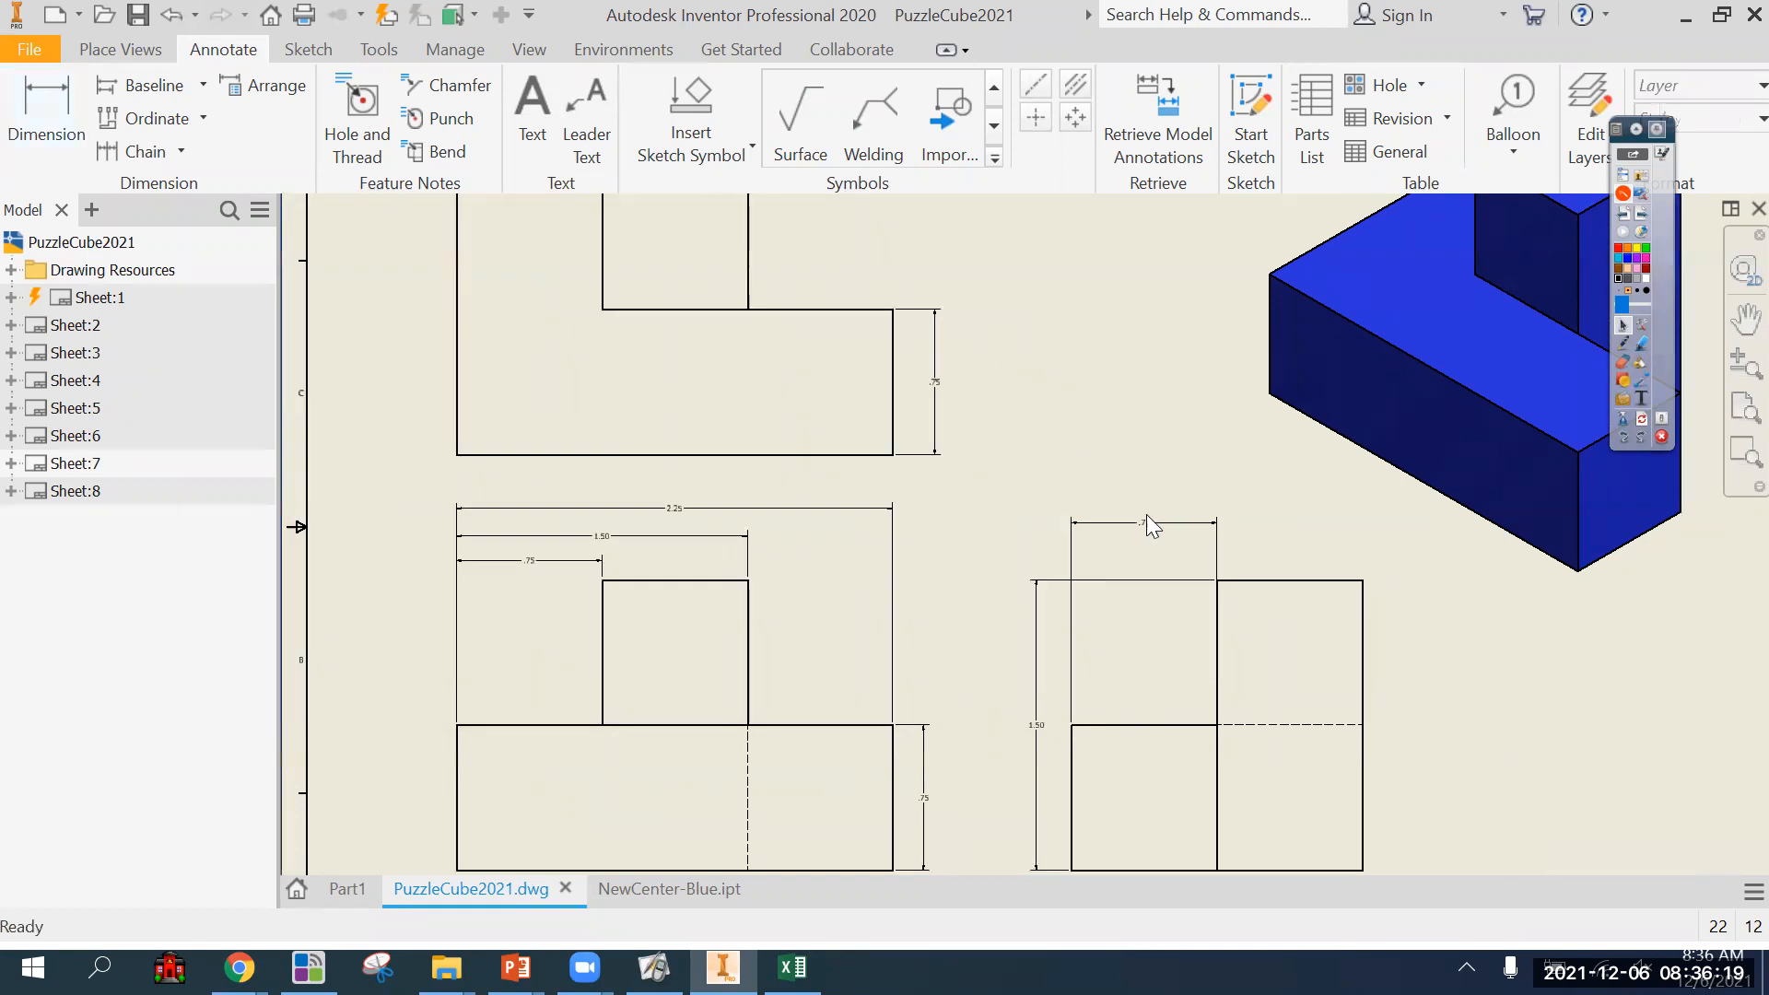
pyautogui.press('Delete')
pyautogui.moveTo(1128, 493)
pyautogui.mouseDown(button='middle')
pyautogui.moveTo(1212, 424)
pyautogui.moveTo(1181, 408)
pyautogui.moveTo(1082, 486)
pyautogui.moveTo(1066, 471)
pyautogui.moveTo(1056, 512)
pyautogui.mouseUp(button='middle')
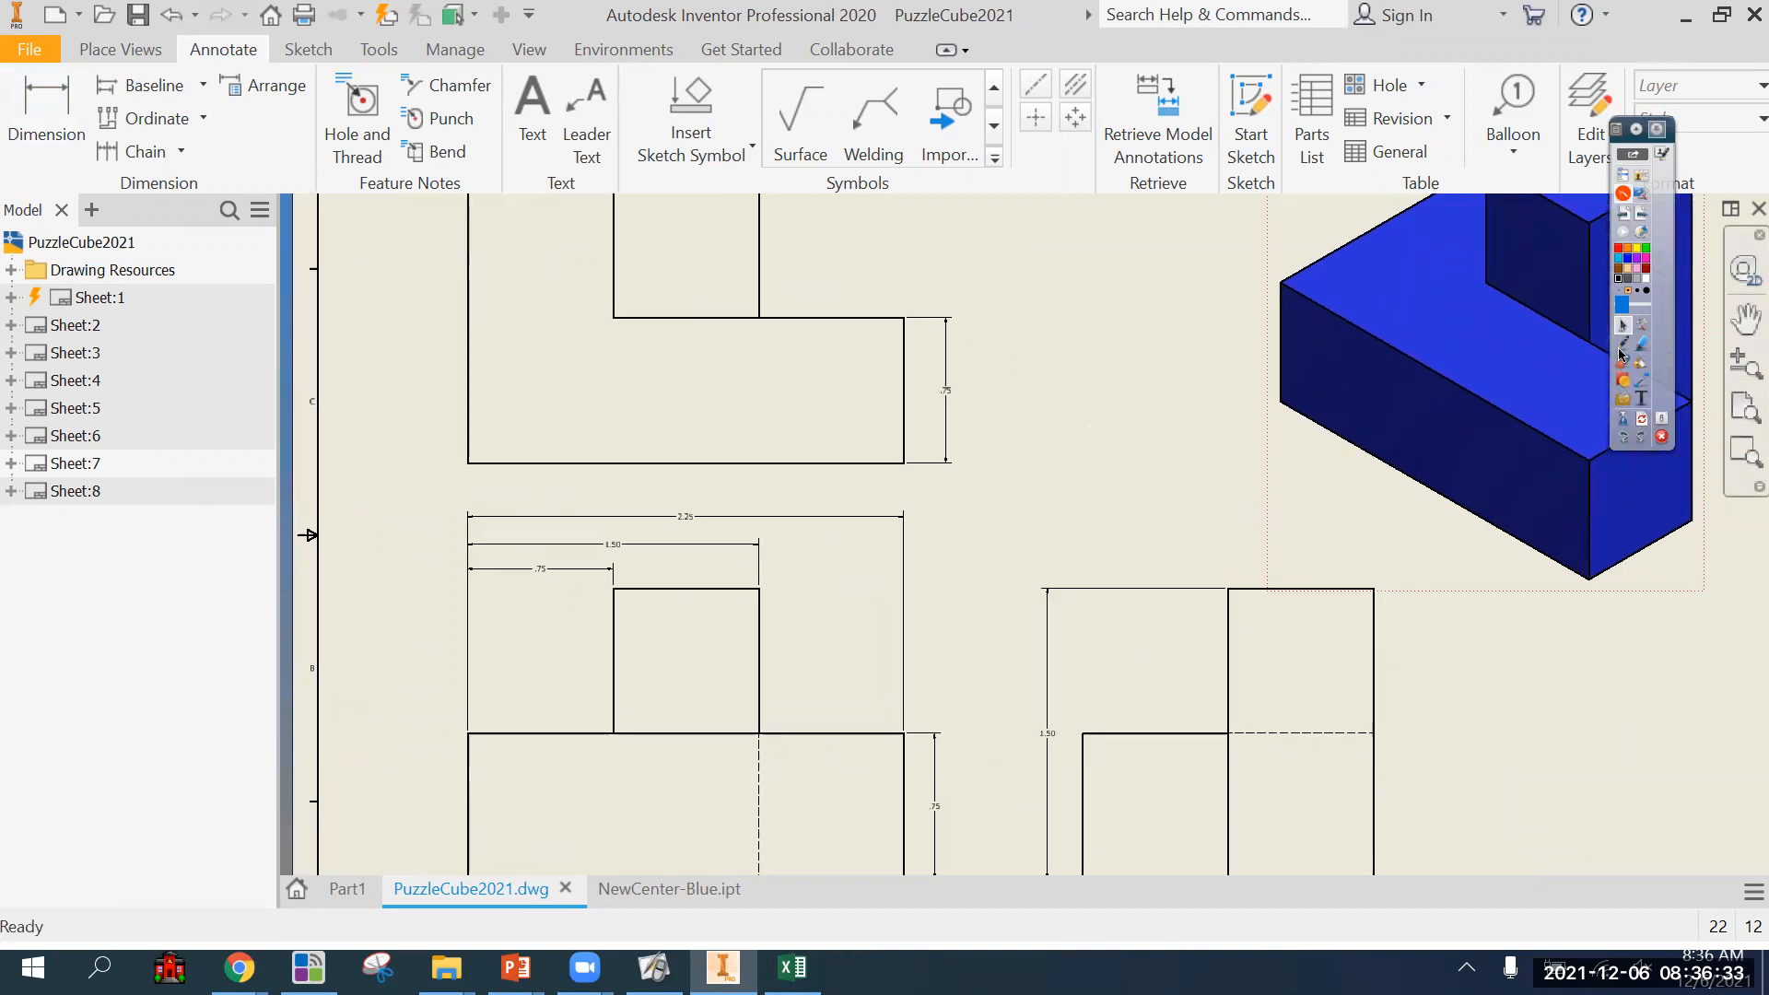
# Dimension the top view's overall depth, placed outside the existing front-section depth dimension.
pyautogui.click(41, 120)
pyautogui.press('Home')
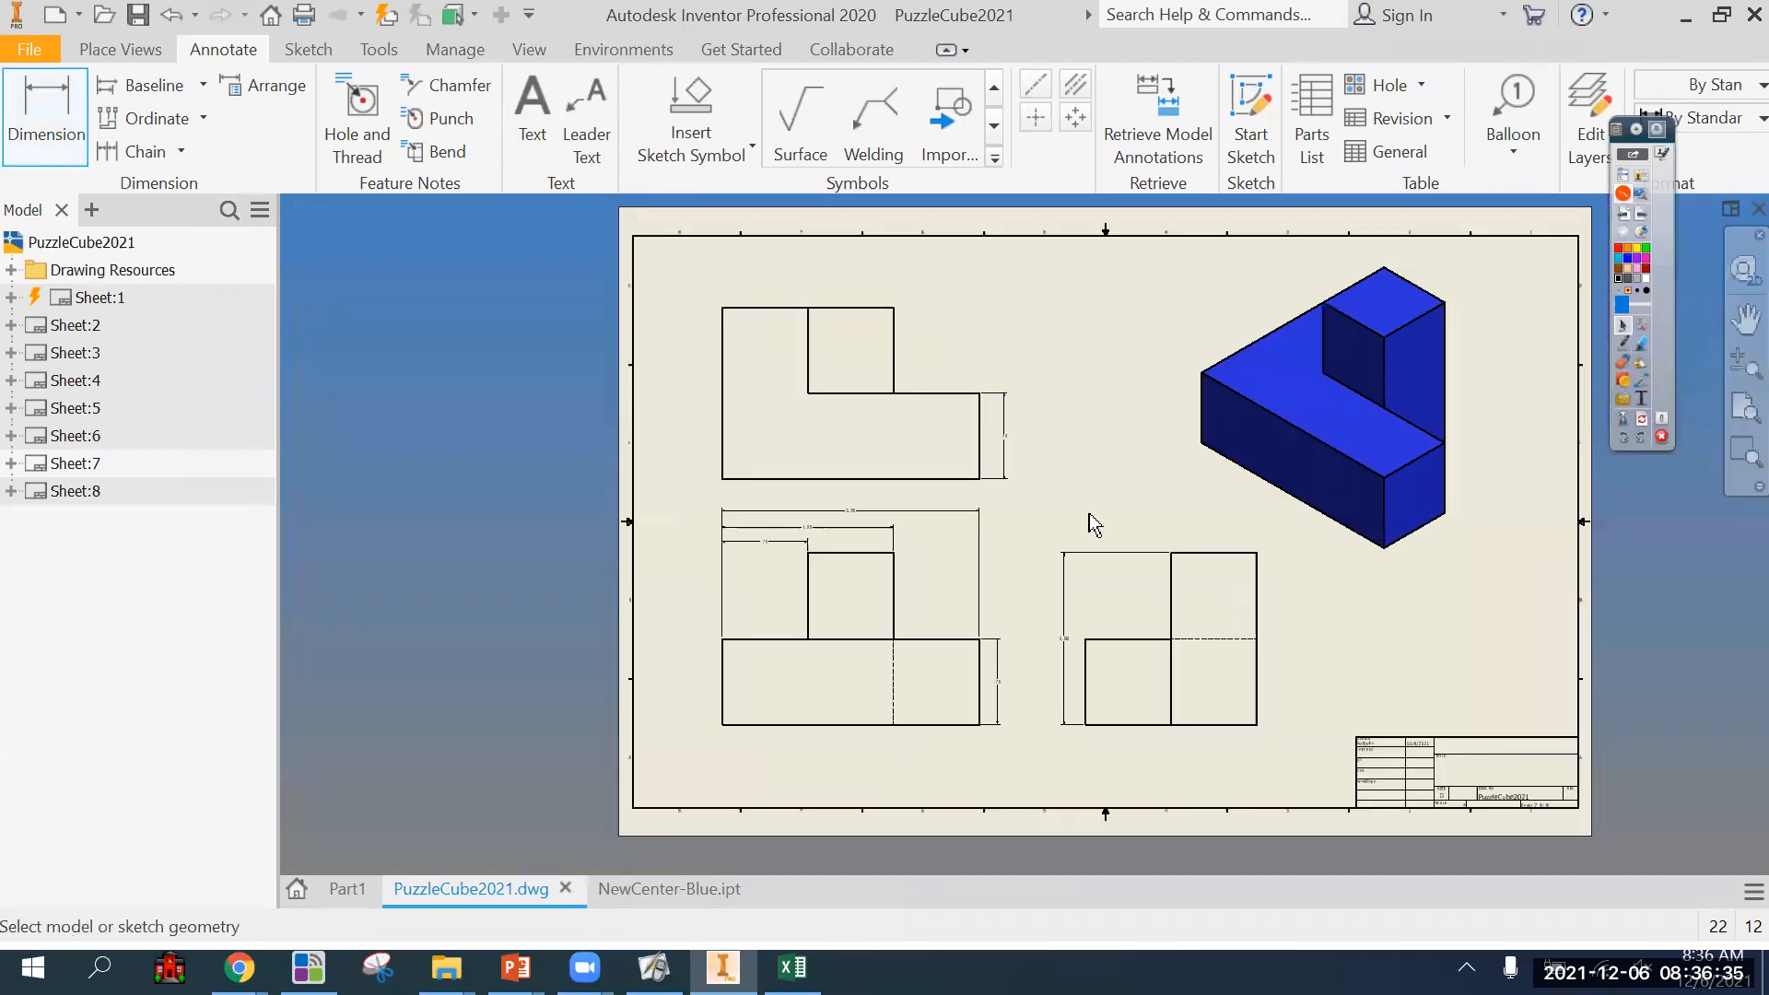
pyautogui.scroll(-3, 1121, 583)
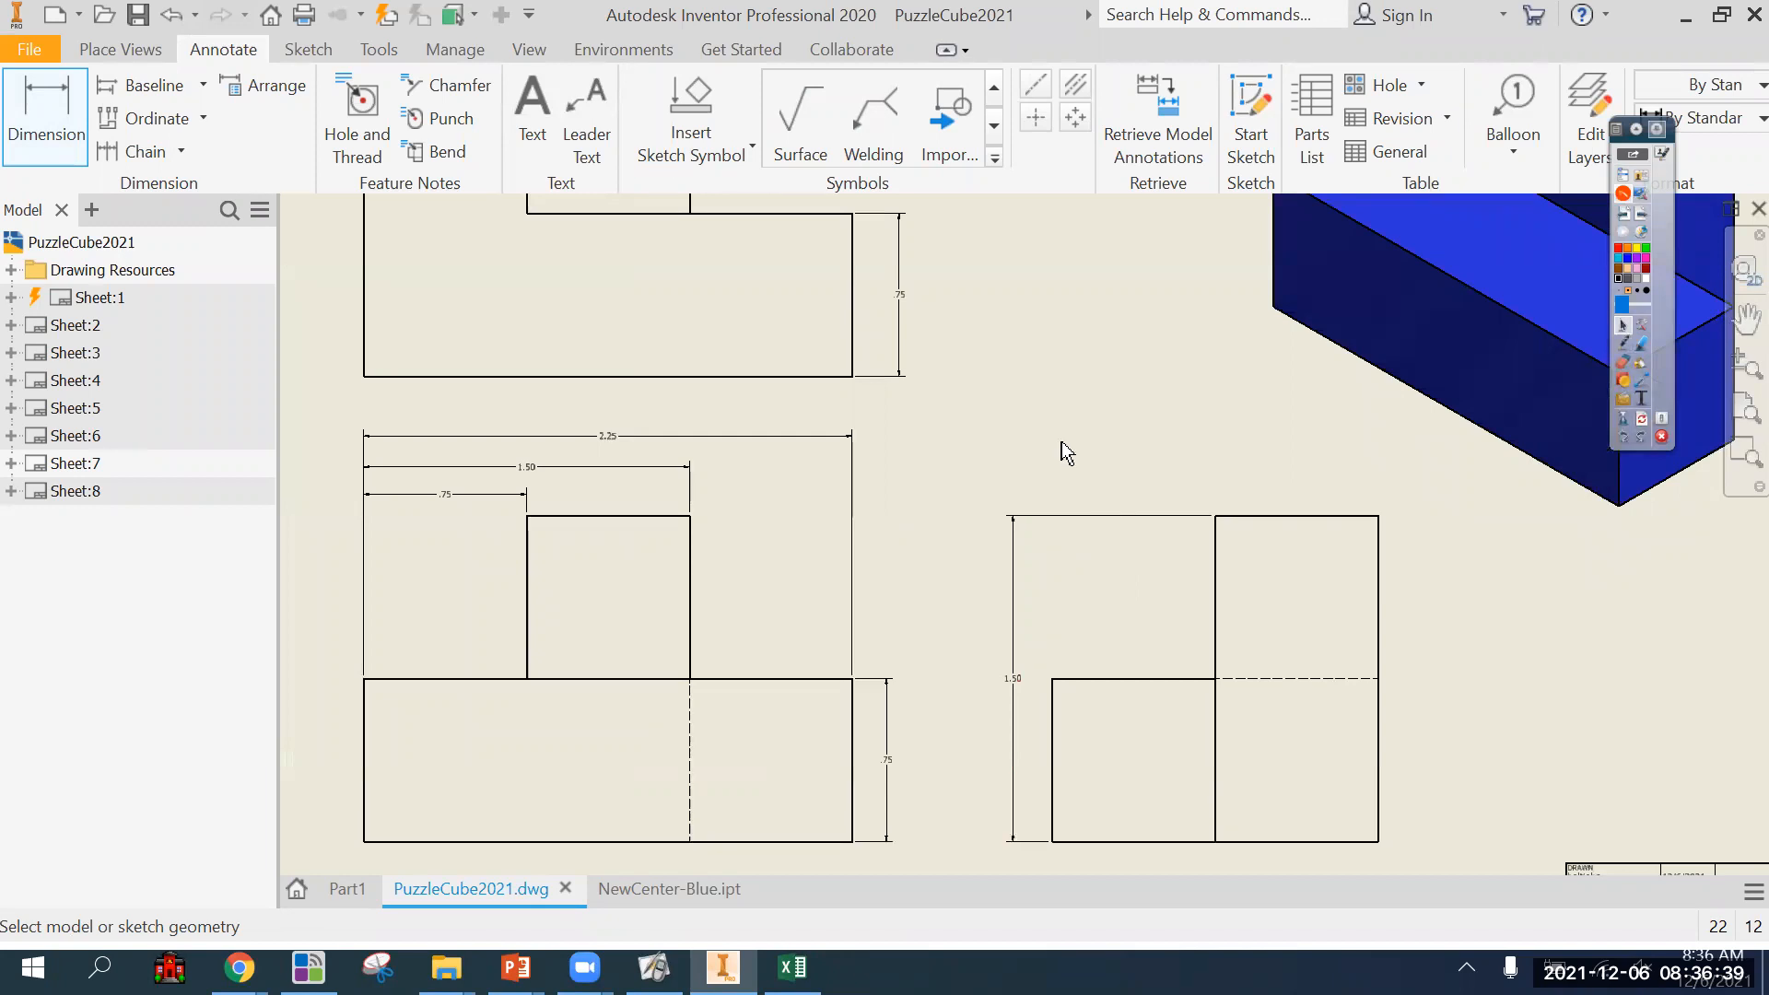
pyautogui.scroll(3, 1060, 442)
pyautogui.moveTo(1047, 443); pyautogui.dragTo(1054, 495, button='middle')
pyautogui.click(946, 461)
pyautogui.click(846, 273)
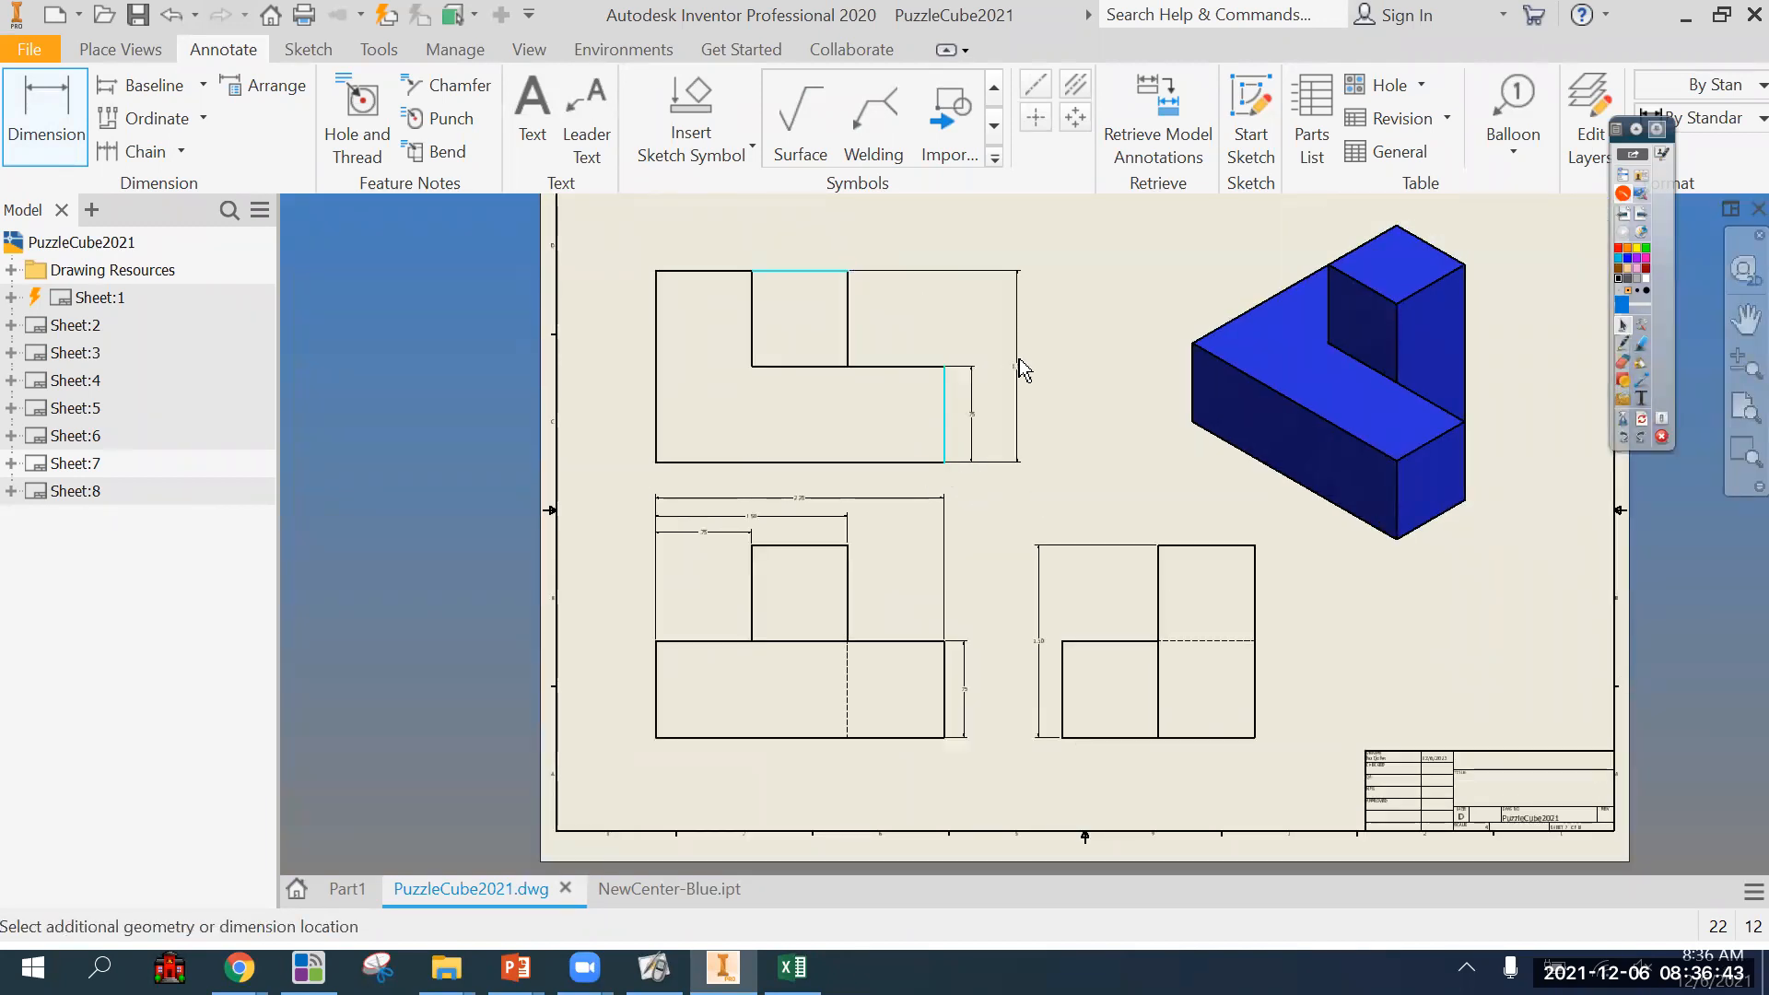
pyautogui.click(1002, 367)
pyautogui.scroll(-3, 1058, 440)
pyautogui.scroll(2, 1087, 456)
pyautogui.moveTo(1088, 456); pyautogui.dragTo(1064, 466, button='middle')
pyautogui.press('Escape')
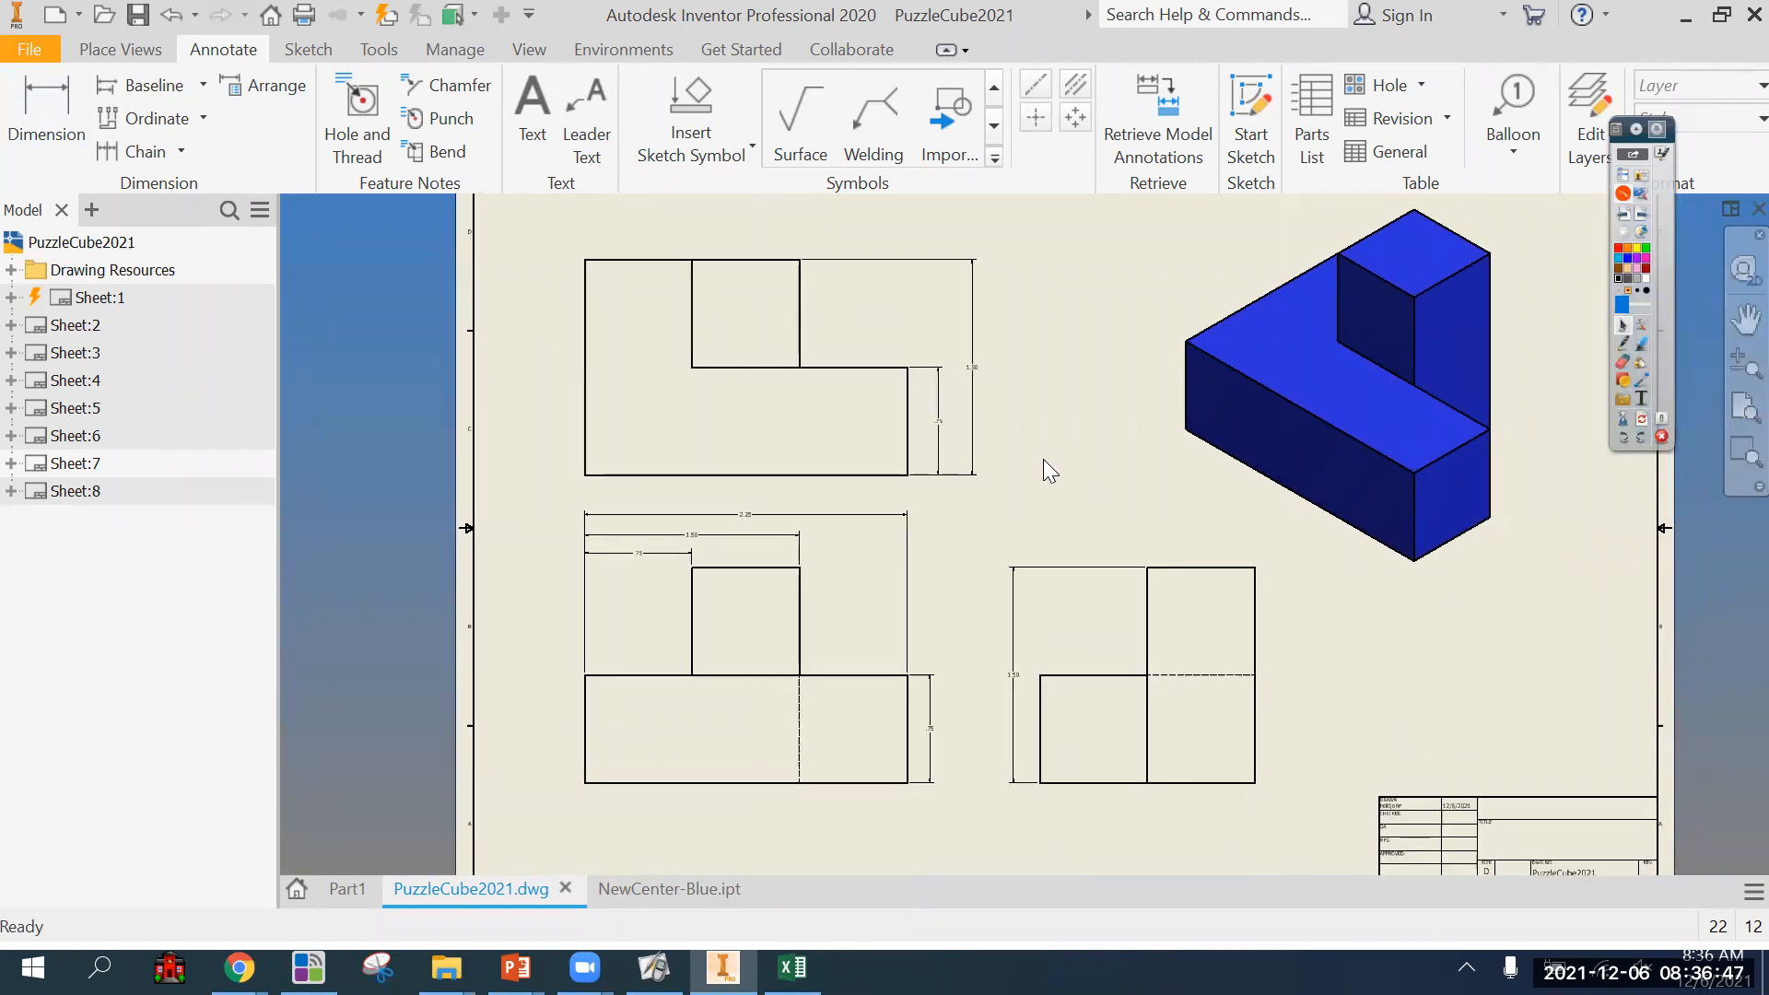
# Add the text "Blue.ipt" in the title block's TITLE field with a text height of 0.240 in.
pyautogui.scroll(3, 1043, 459)
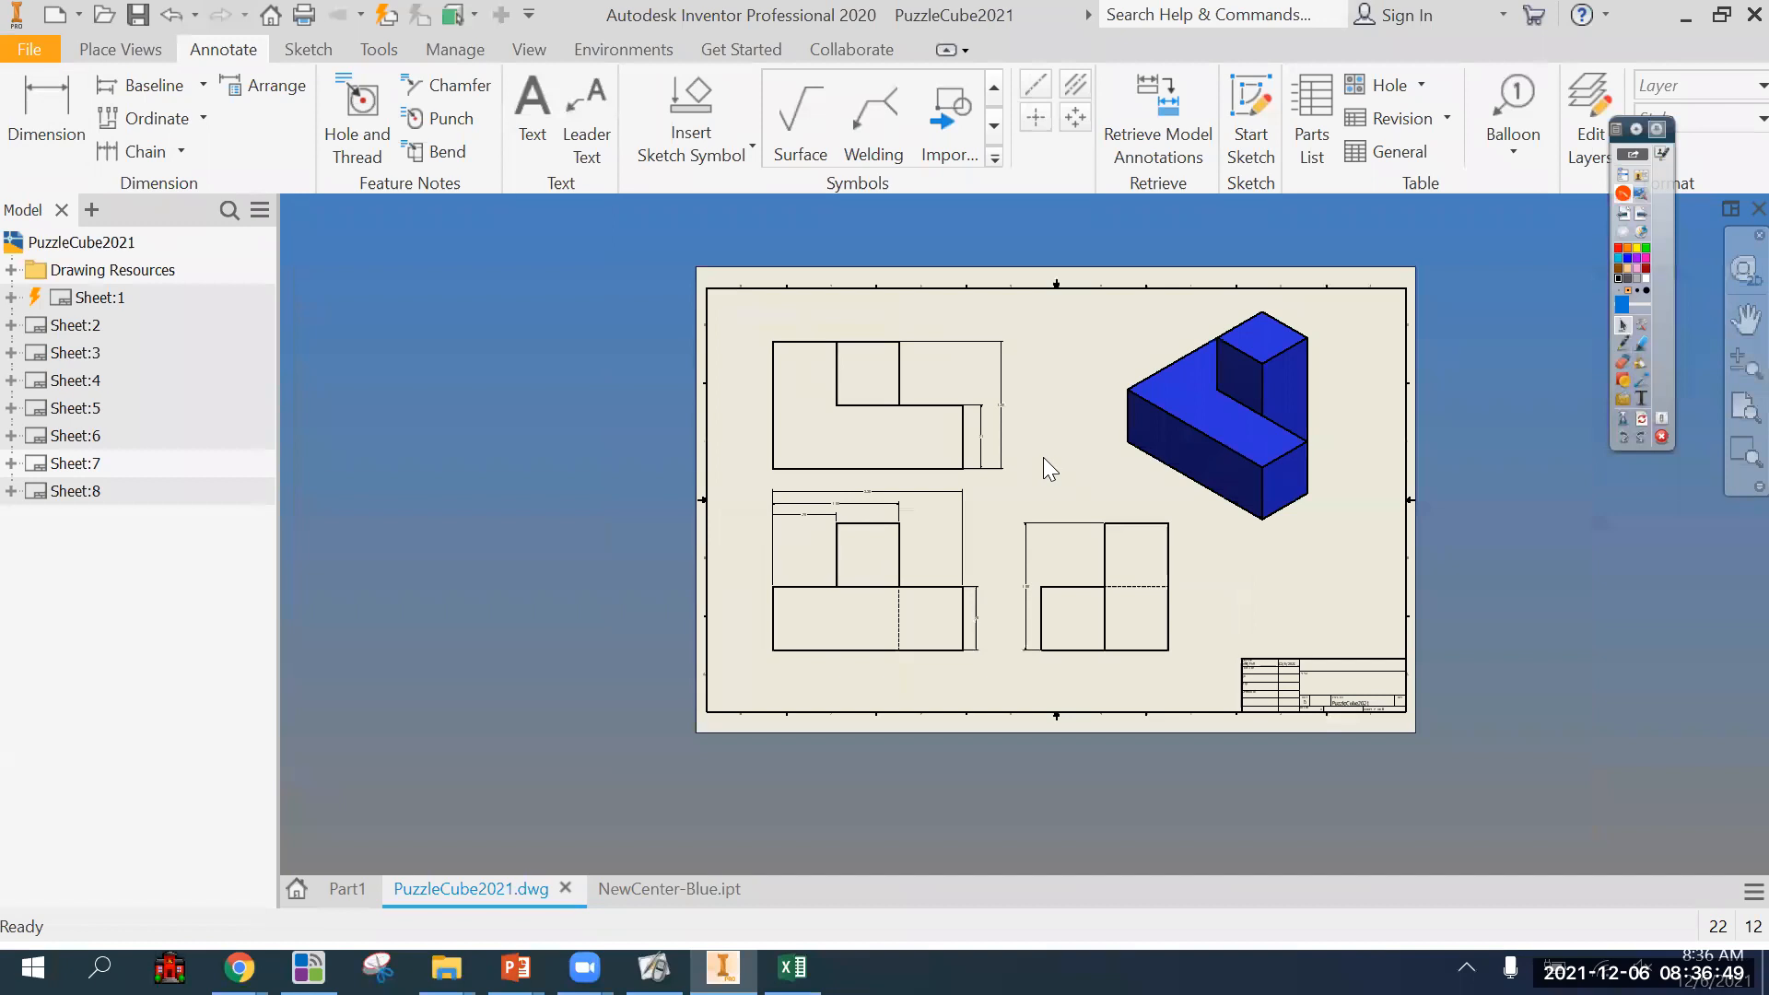
pyautogui.scroll(-4, 1043, 457)
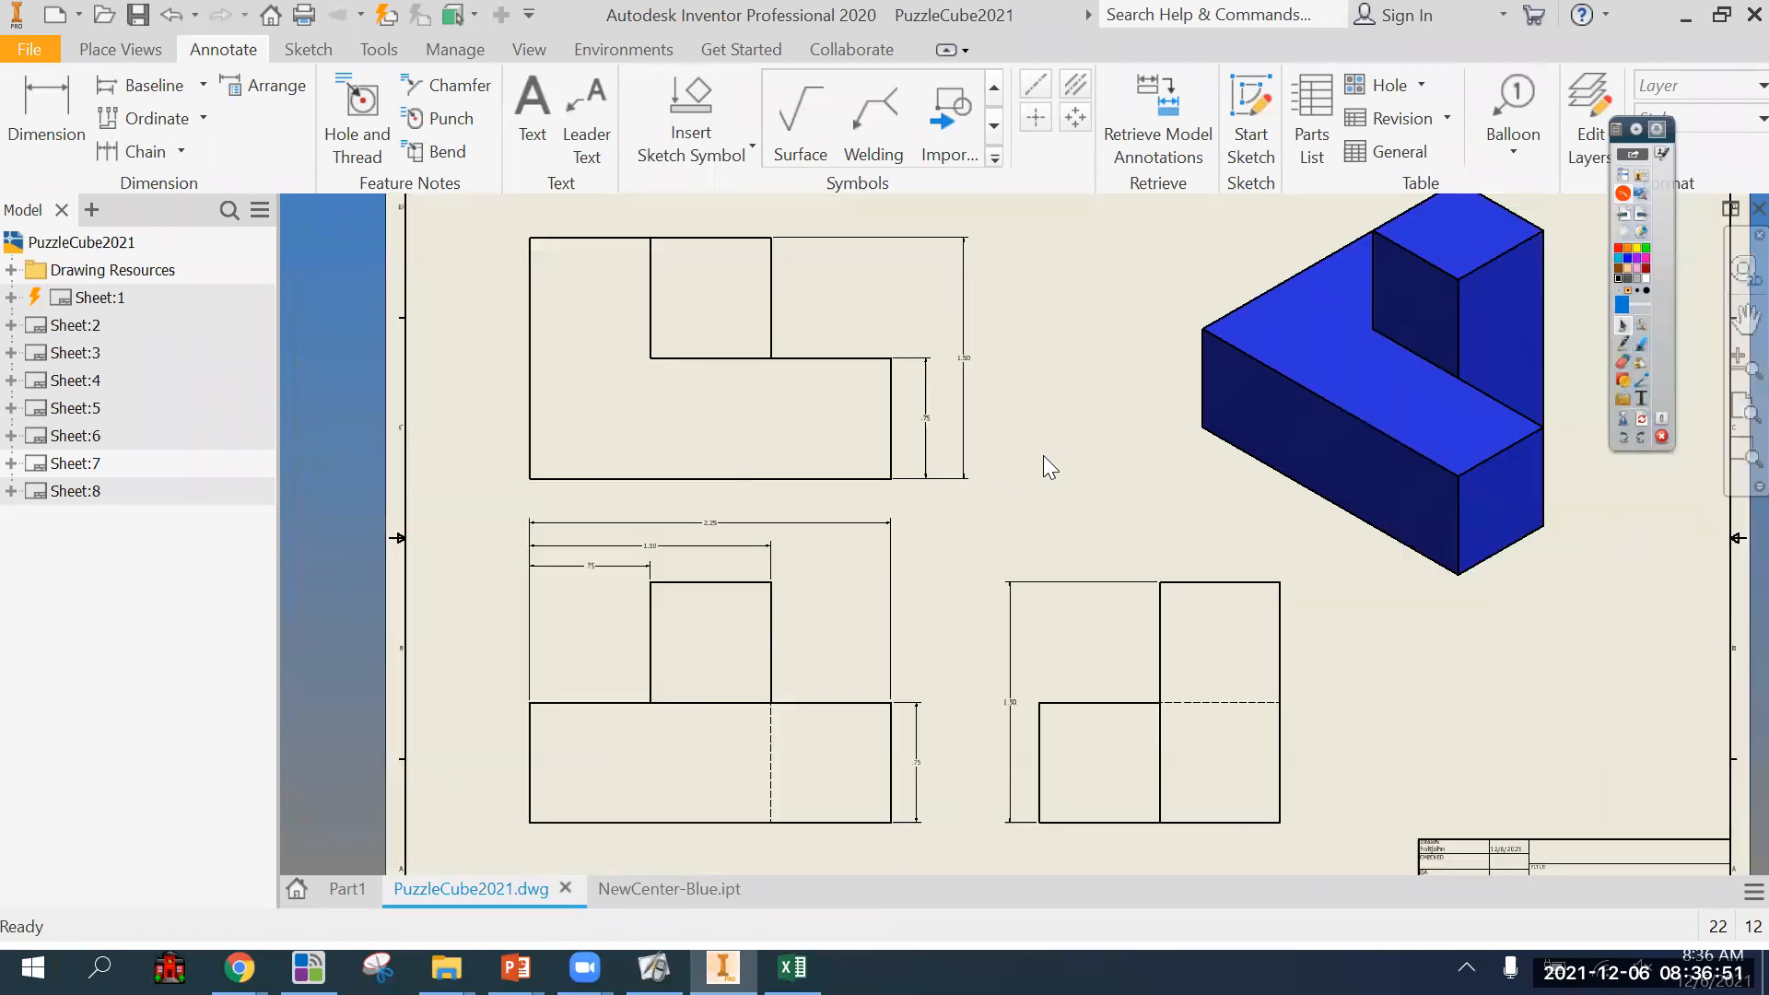
pyautogui.moveTo(1043, 455)
pyautogui.mouseDown(button='middle')
pyautogui.moveTo(884, 434)
pyautogui.moveTo(613, 309)
pyautogui.mouseUp(button='middle')
pyautogui.scroll(-3, 1290, 728)
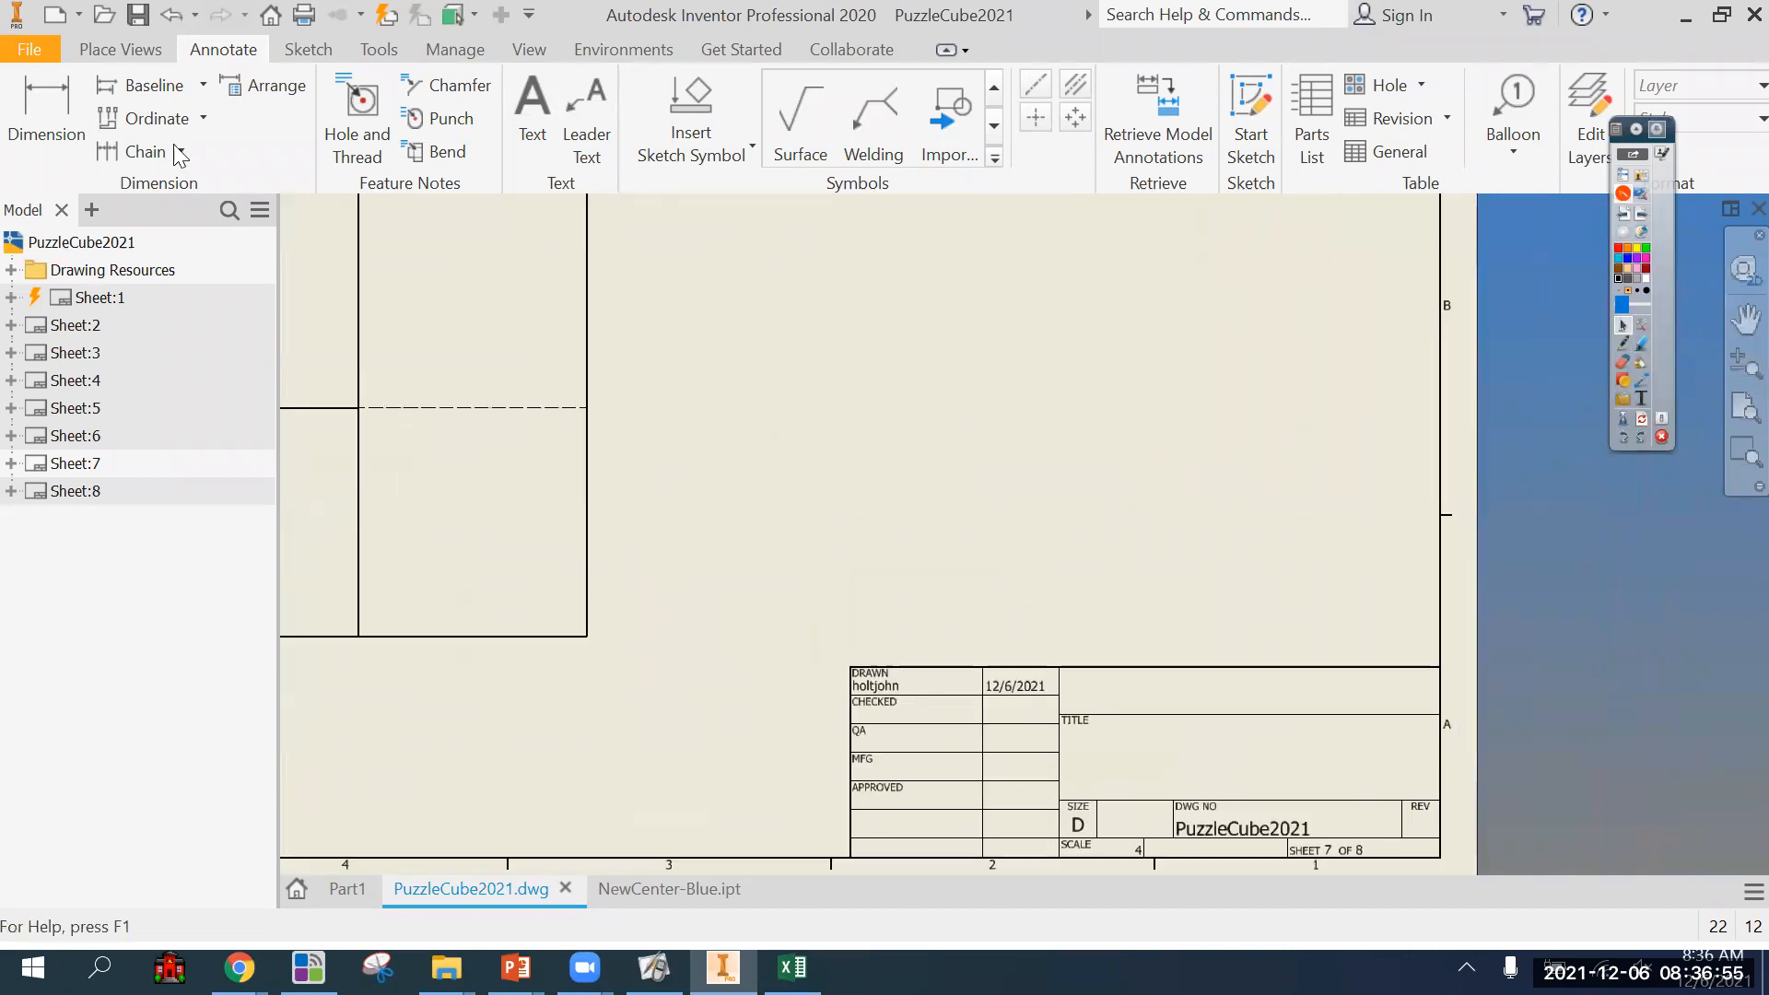
pyautogui.click(532, 109)
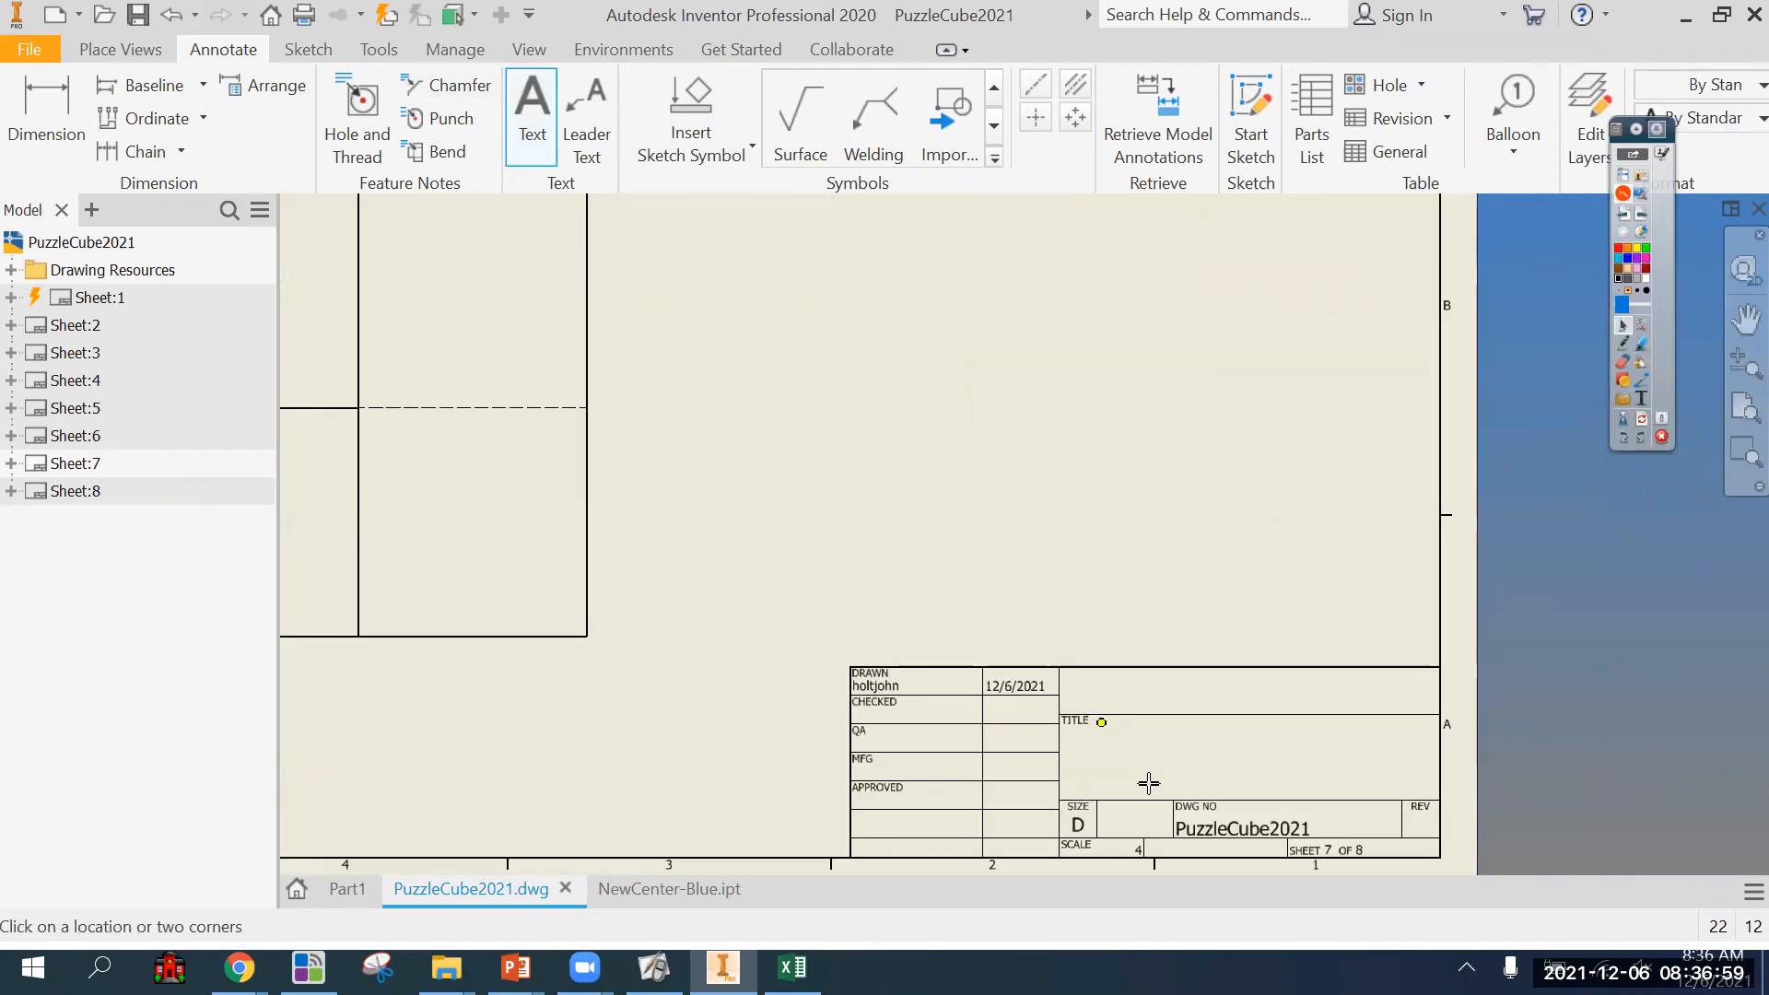
pyautogui.moveTo(1100, 731); pyautogui.dragTo(1432, 799)
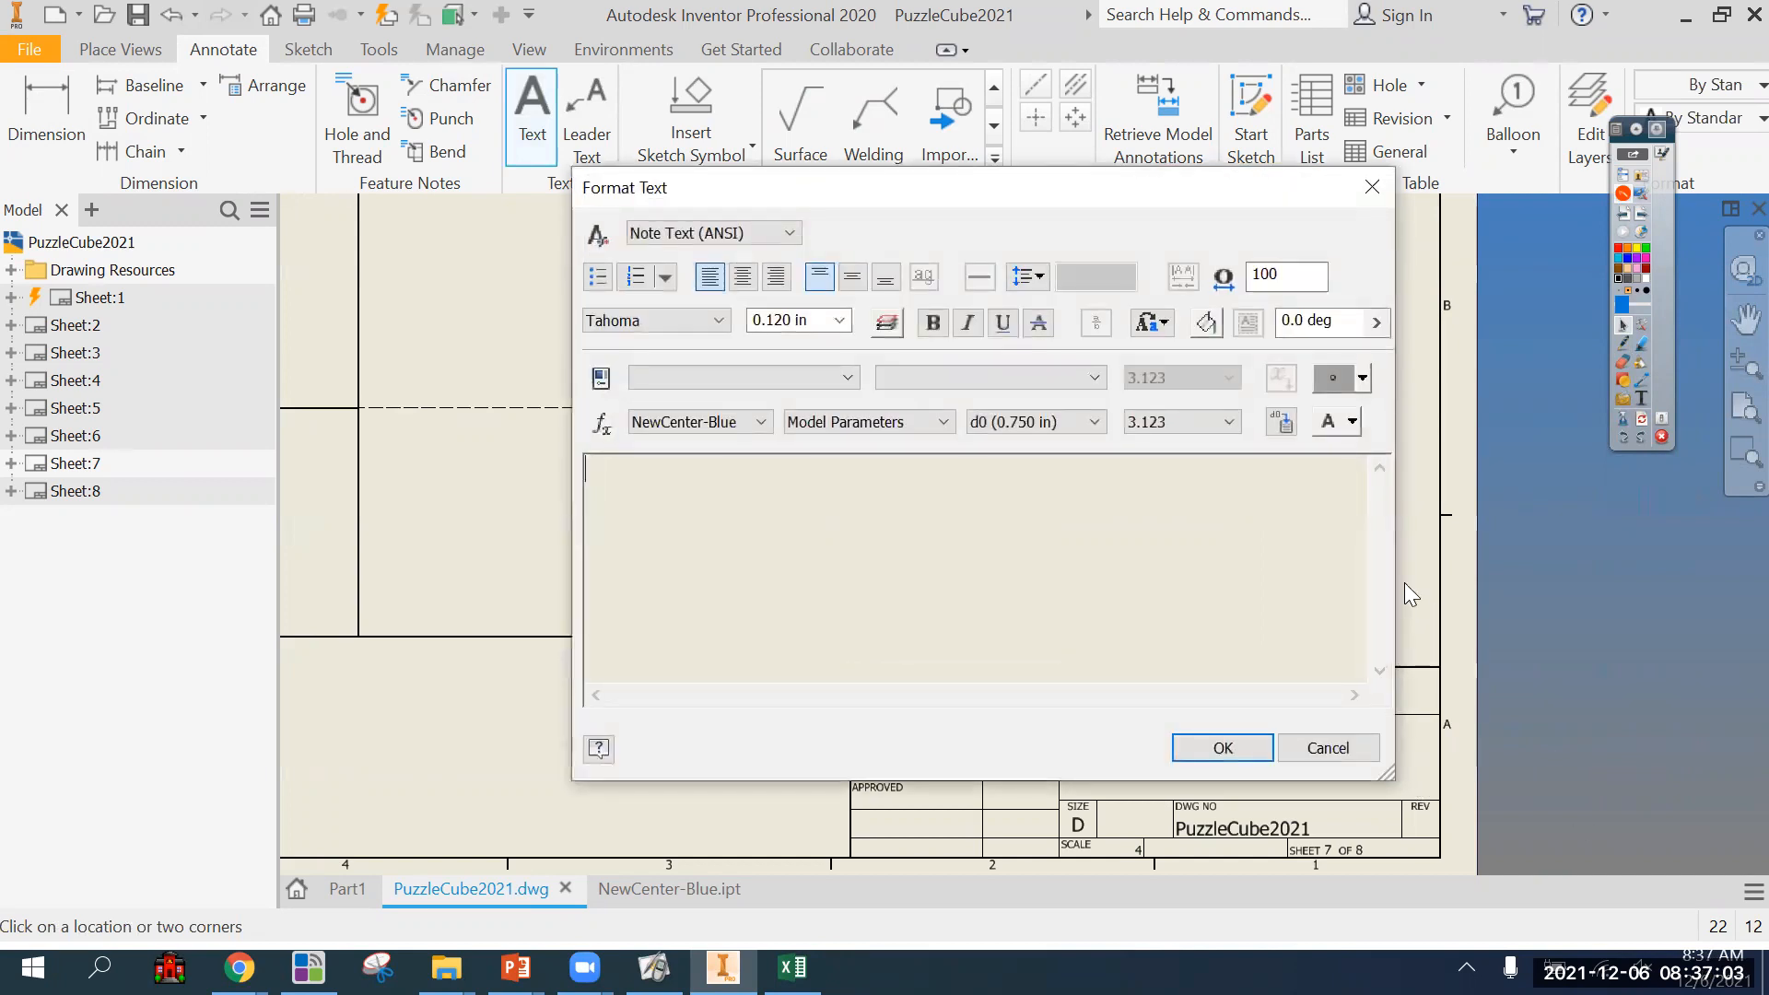
pyautogui.write('Blue.ipt')
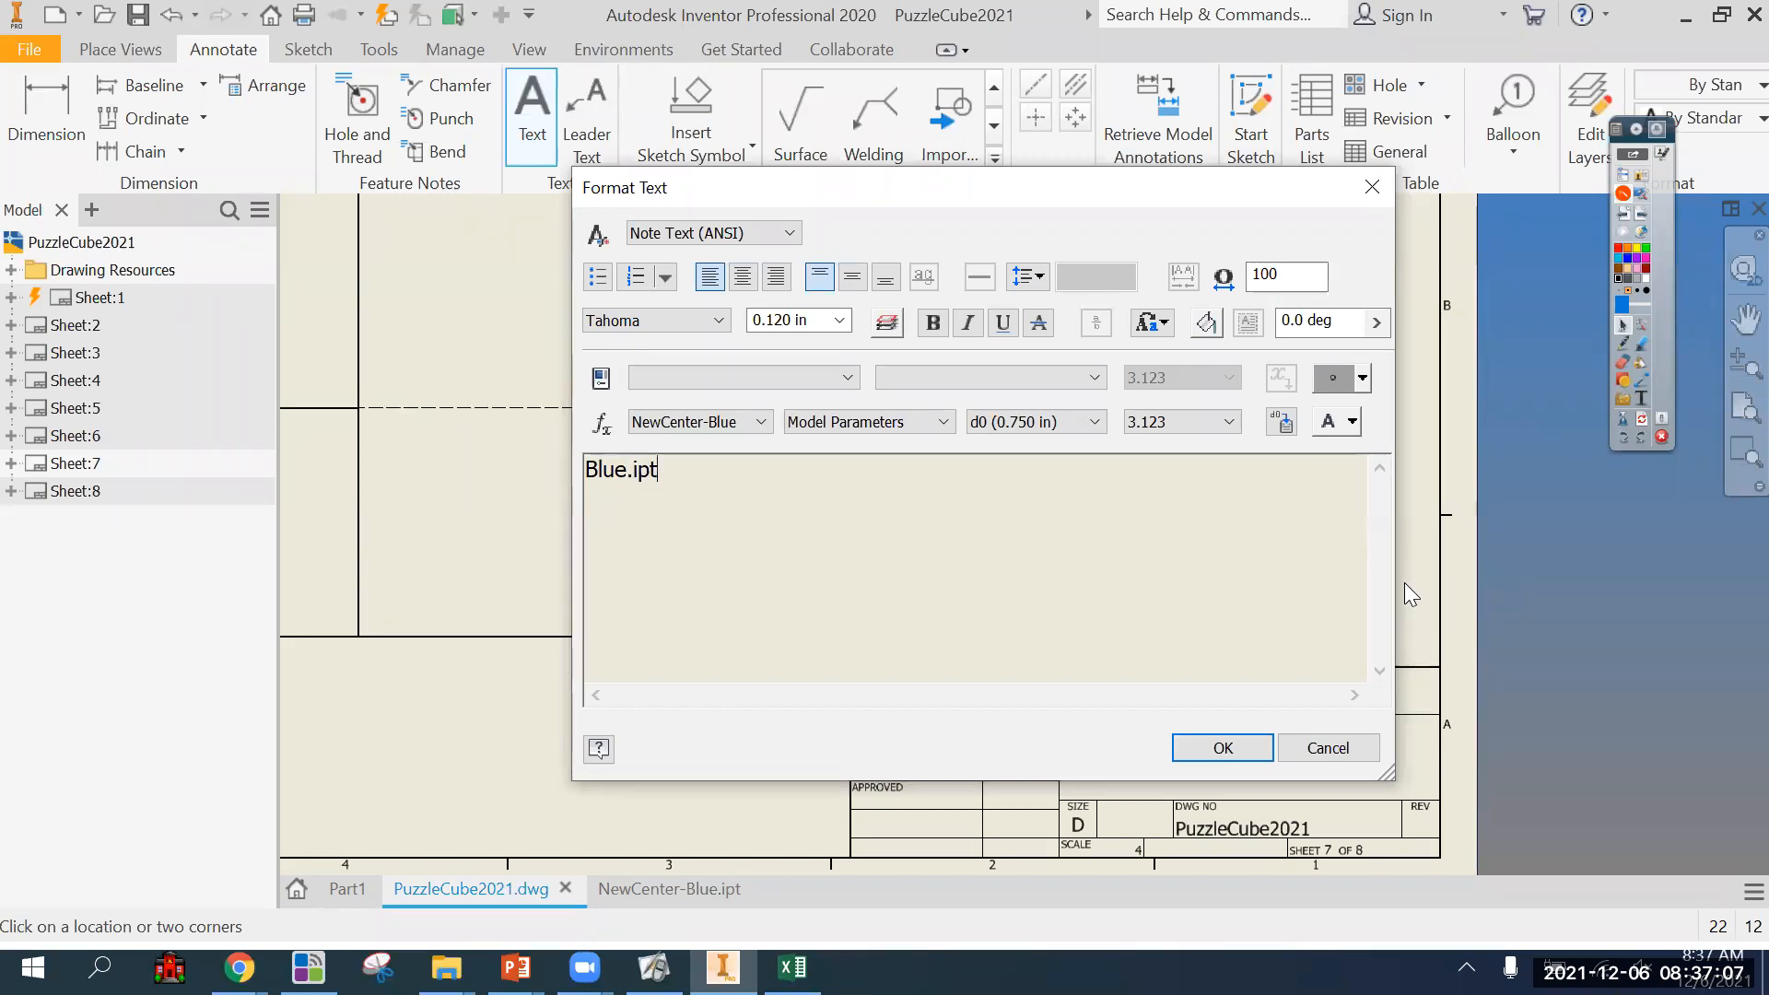
pyautogui.moveTo(700, 493); pyautogui.dragTo(556, 476)
pyautogui.click(839, 320)
pyautogui.click(818, 395)
pyautogui.click(786, 486)
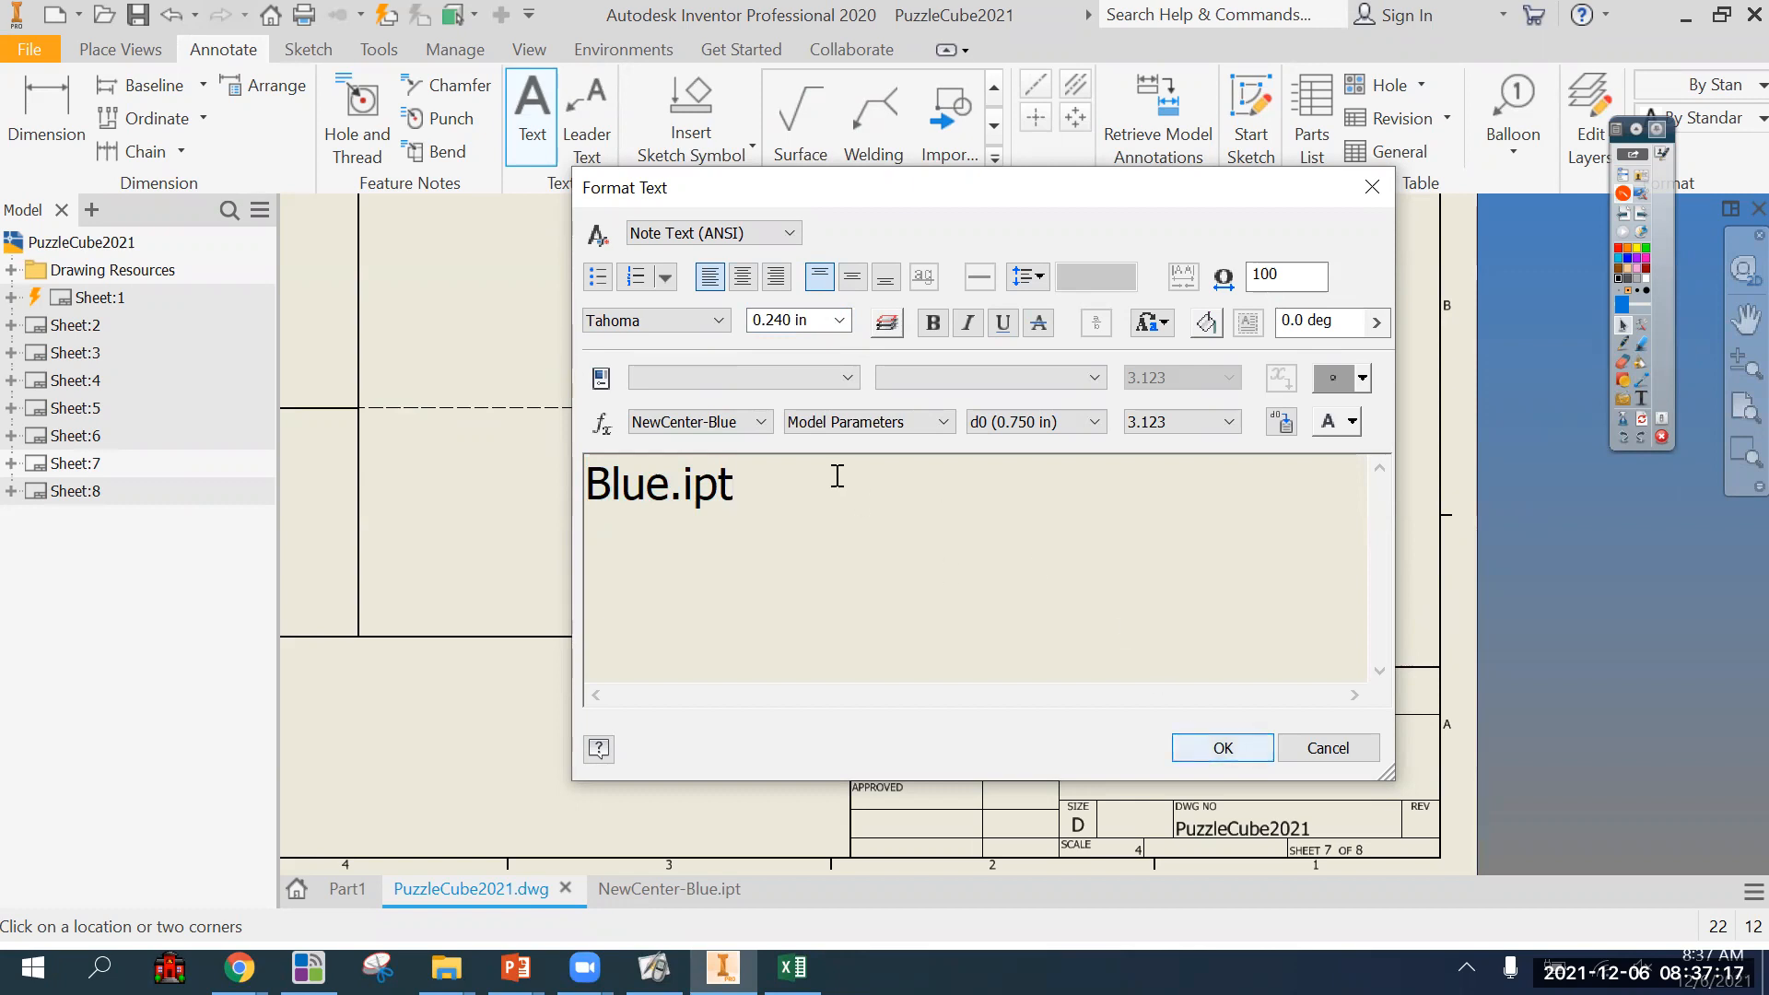
# Change the title text to "Blue Part" and accept it.
pyautogui.press('BackSpace')
pyautogui.press('BackSpace')
pyautogui.press('BackSpace')
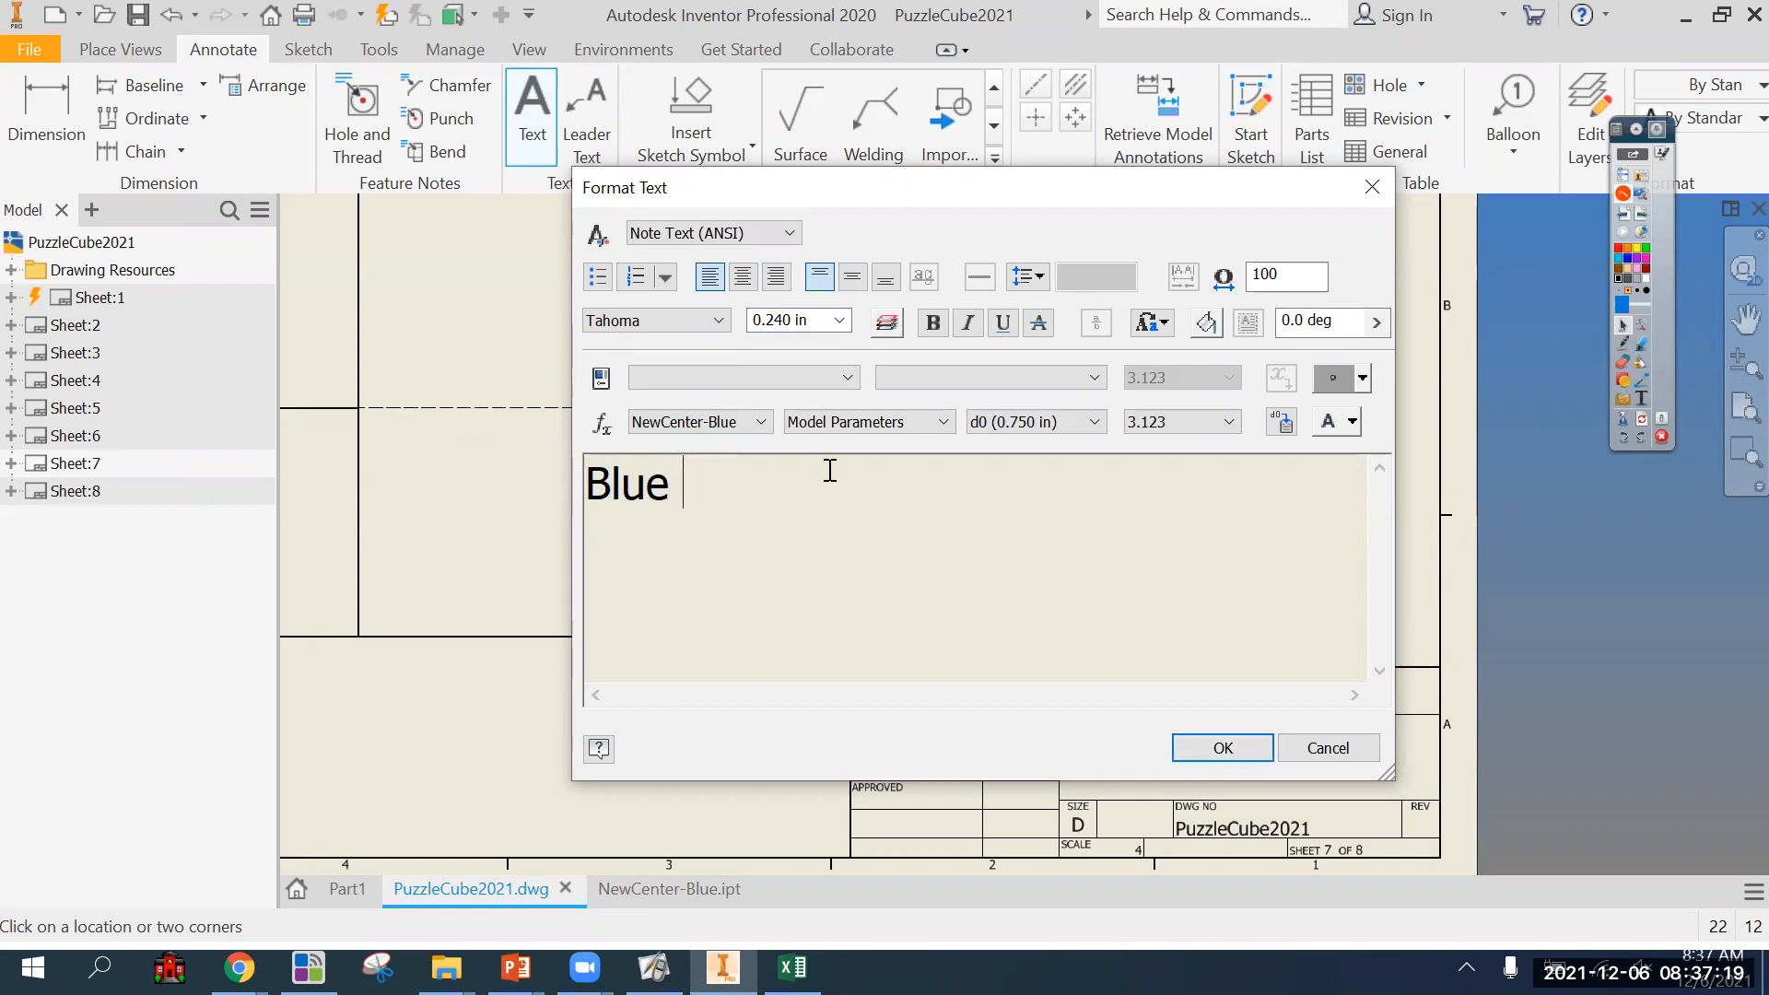
pyautogui.write('Part')
pyautogui.click(1191, 758)
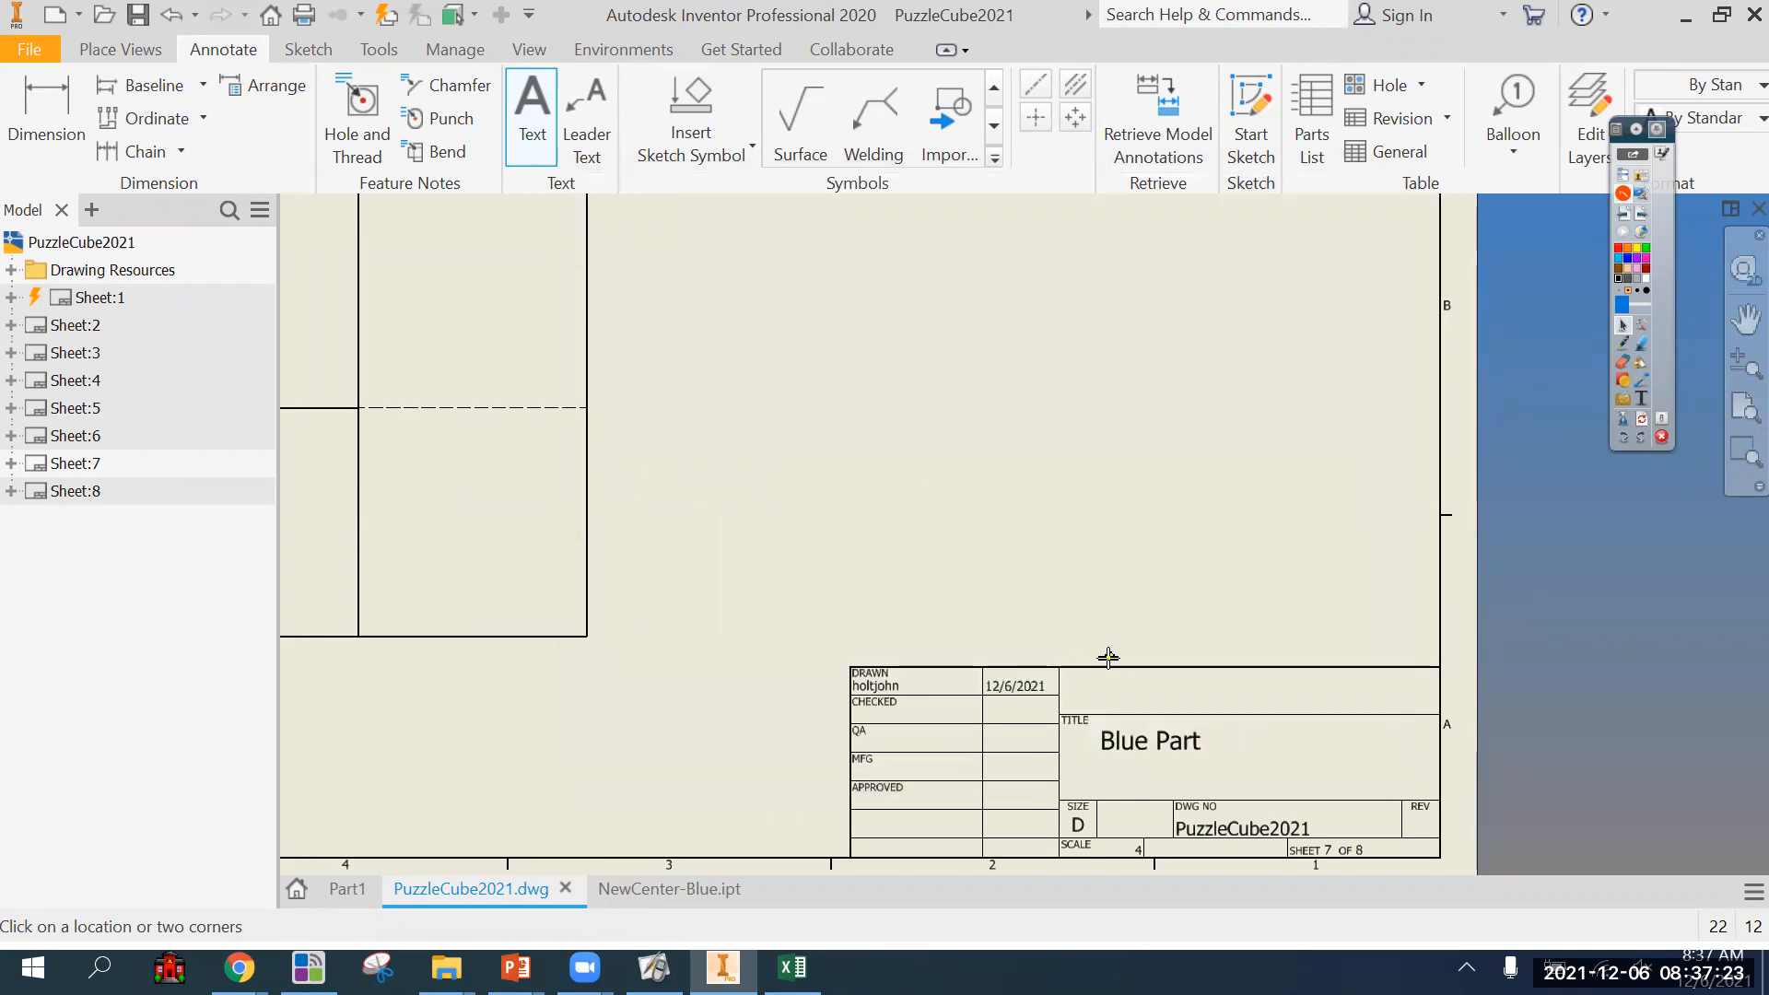
# Add a text note with the drafter's name in the blank title block field above the title.
pyautogui.click(1473, 730)
pyautogui.write('Mr. Holt')
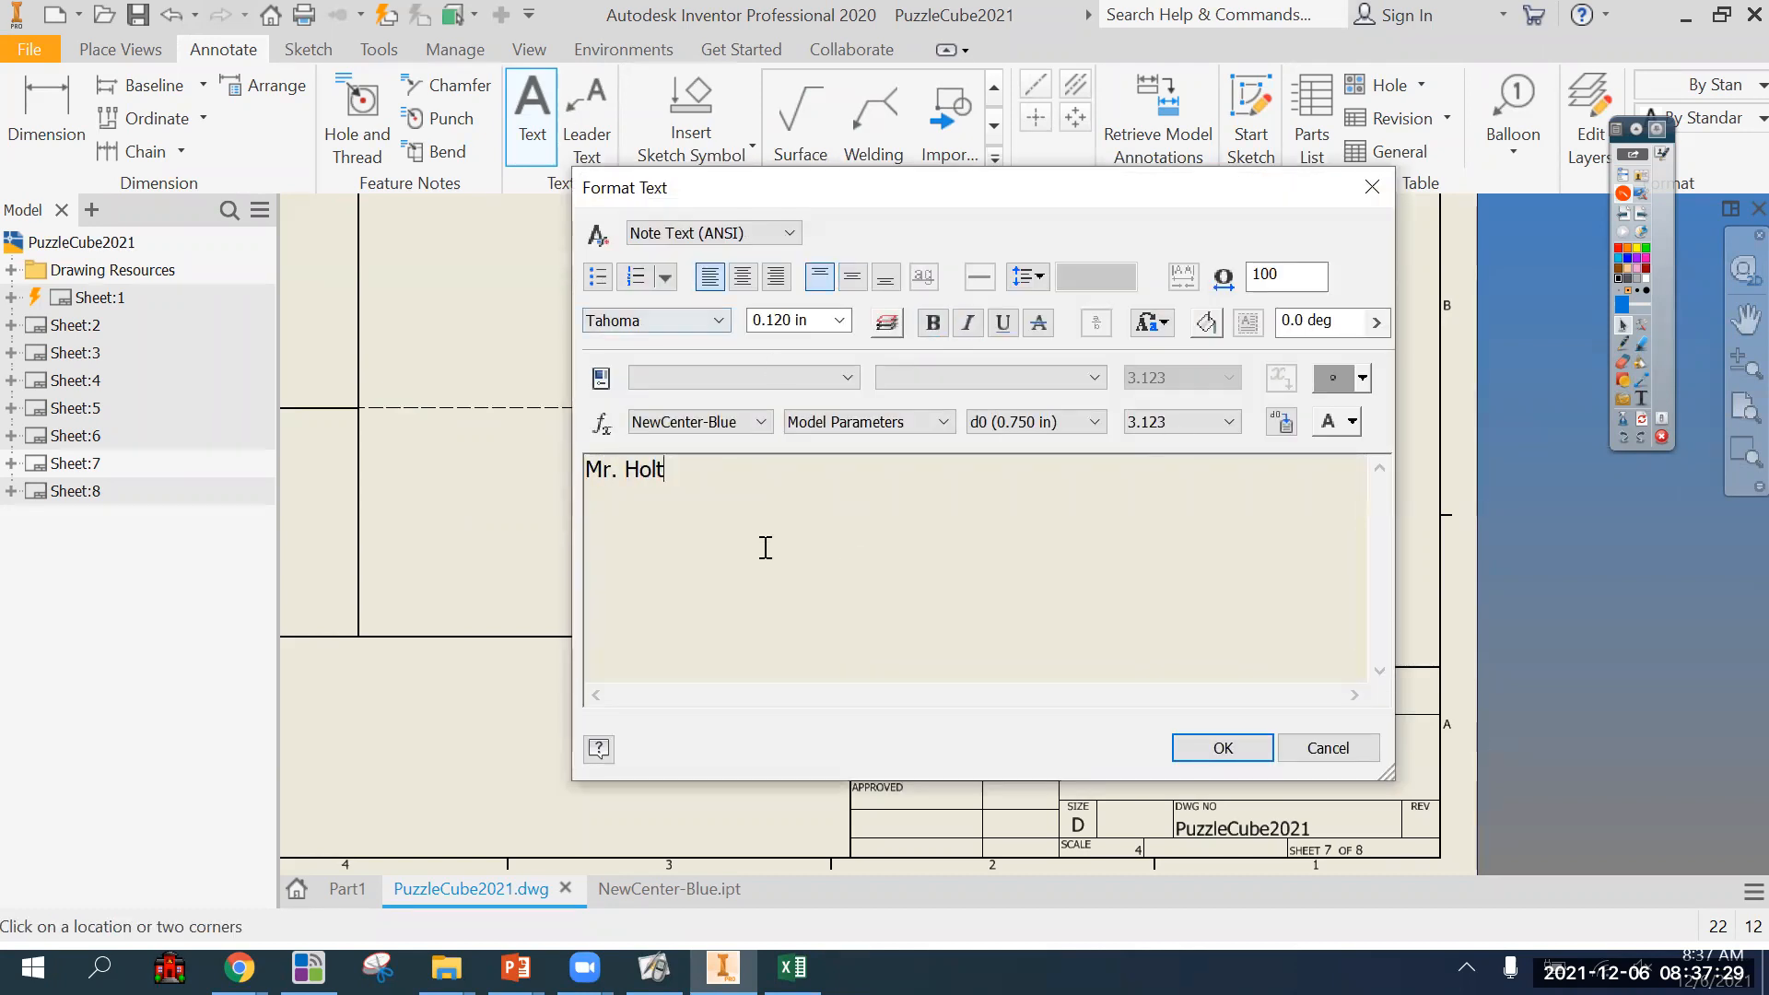
pyautogui.moveTo(697, 474); pyautogui.dragTo(745, 432)
pyautogui.click(840, 320)
pyautogui.click(802, 354)
pyautogui.click(1194, 756)
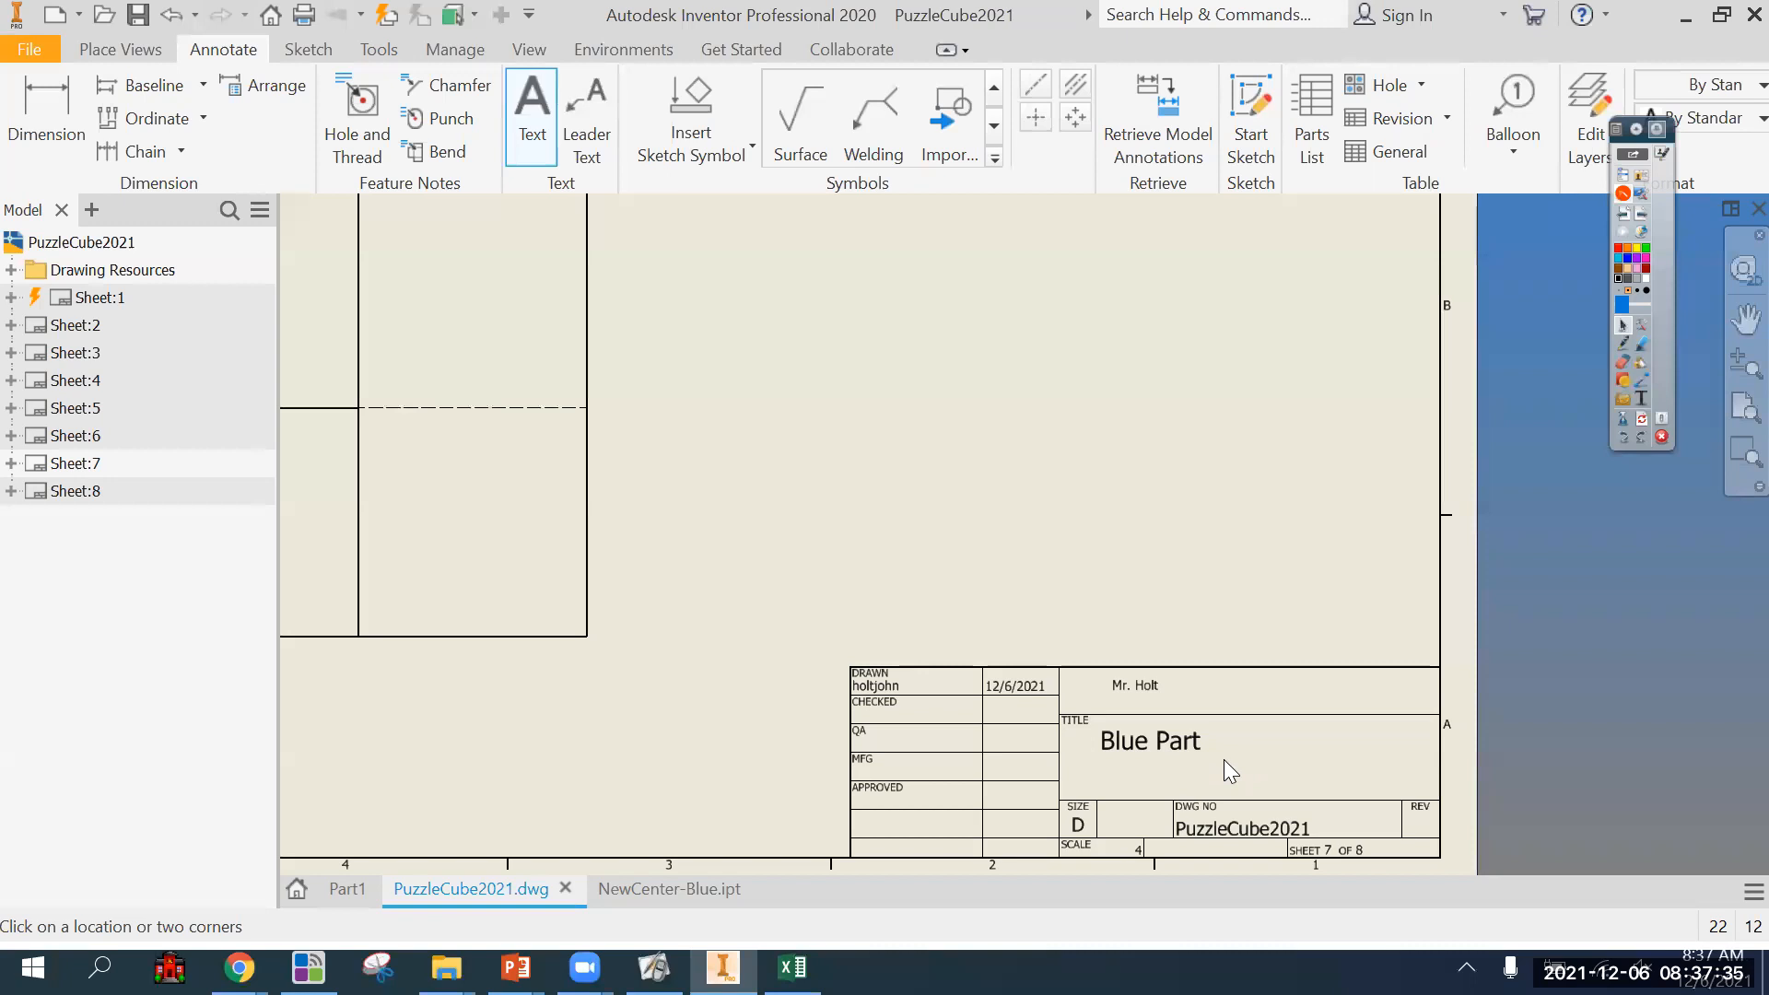
# Move the title text and the drafter's name toward the middle of their title block fields.
pyautogui.press('Escape')
pyautogui.moveTo(1185, 743); pyautogui.dragTo(1244, 743)
pyautogui.click(1136, 686)
pyautogui.moveTo(1136, 686); pyautogui.dragTo(1205, 688)
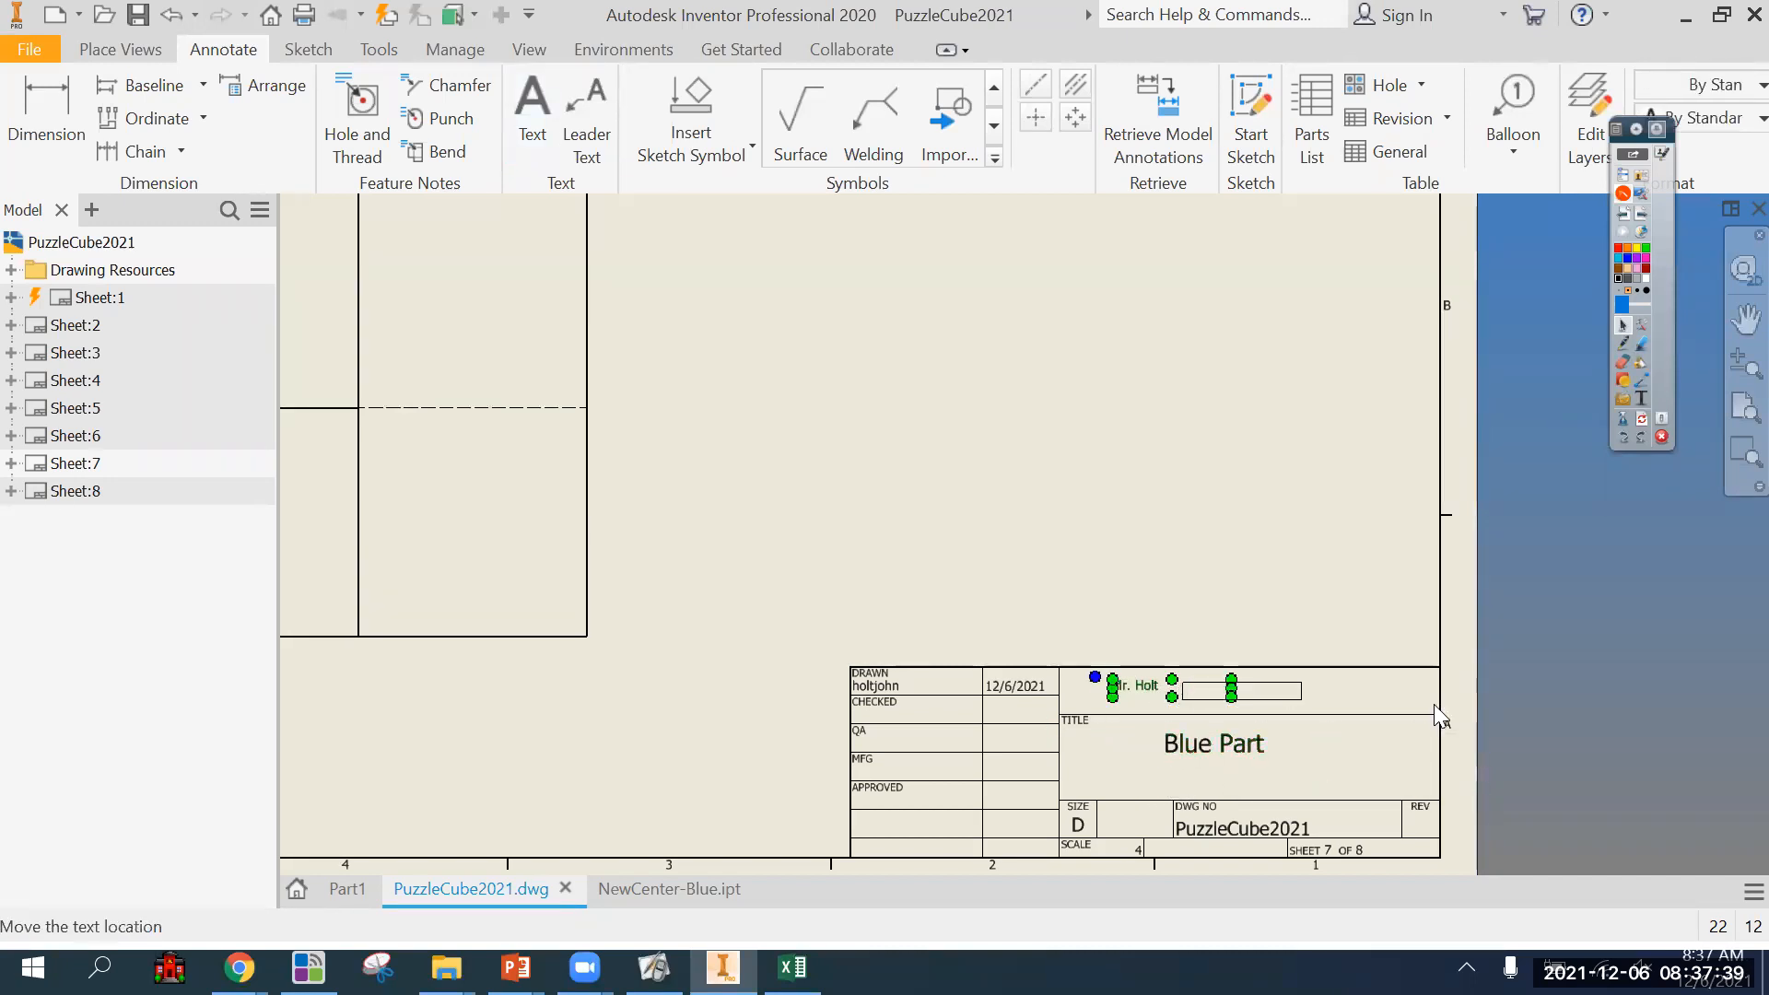
pyautogui.press('Escape')
# Look through sheets 4, 3, 1 and 7 to examine their views and title blocks.
pyautogui.scroll(-2, 1596, 702)
pyautogui.scroll(-2, 1594, 723)
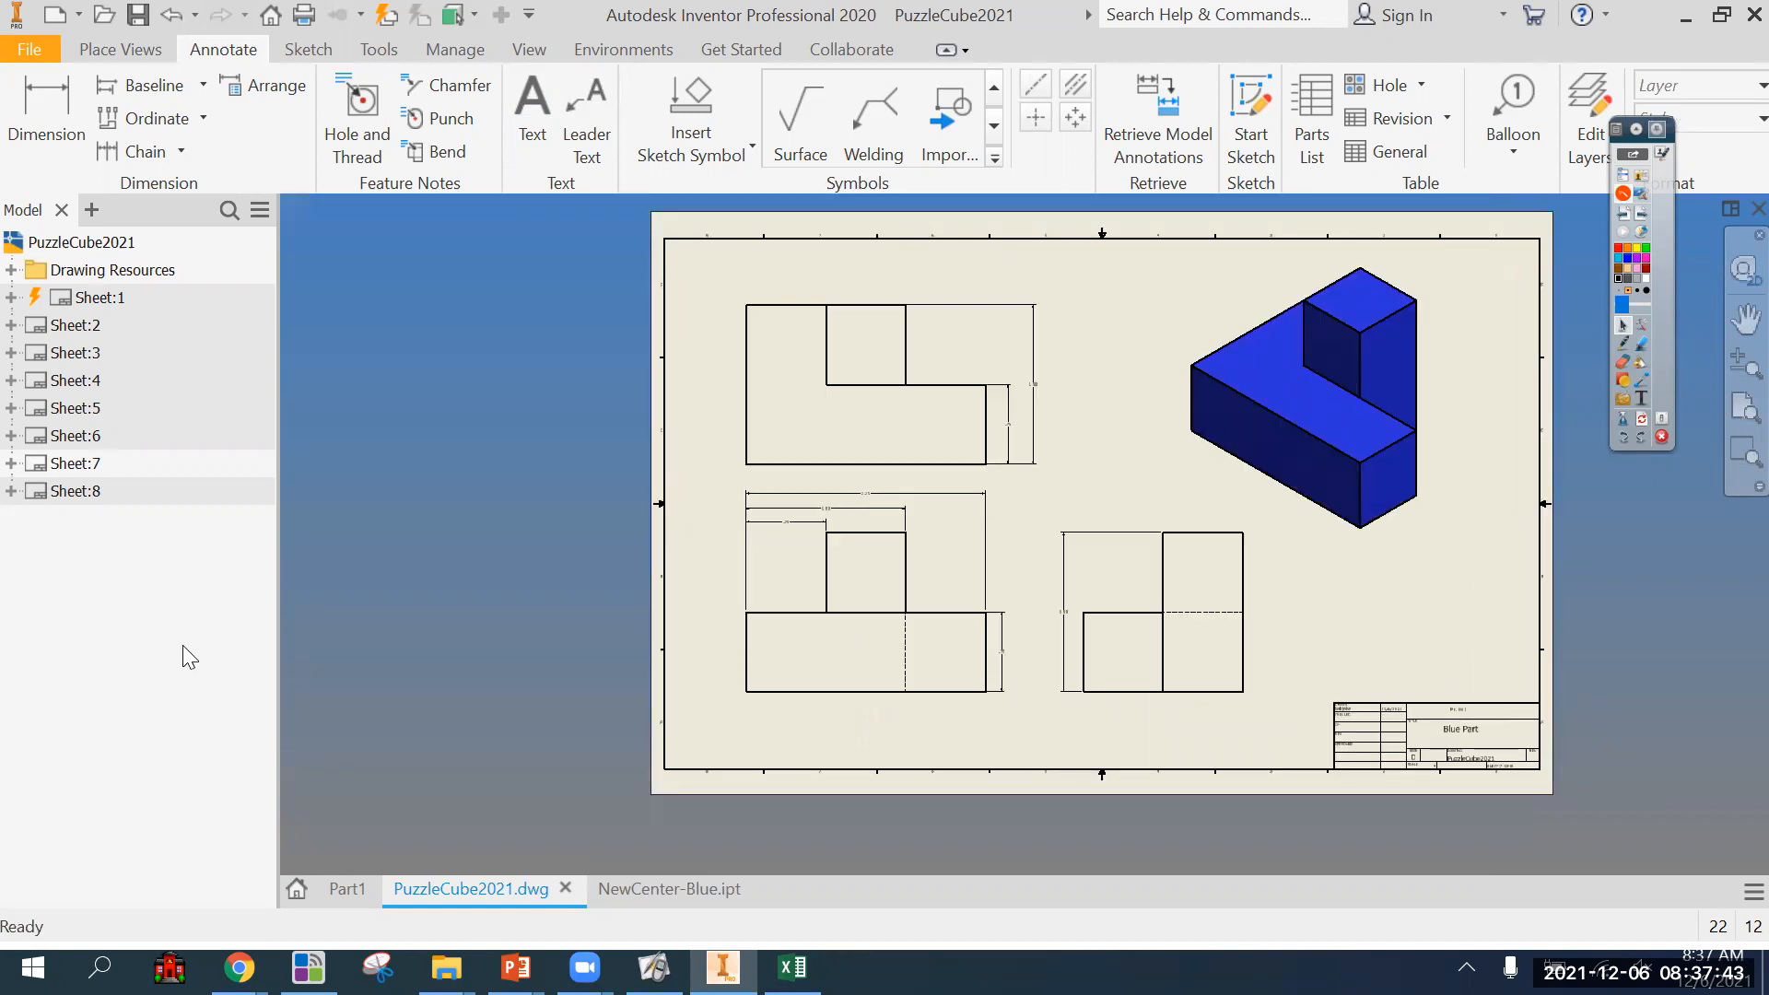
pyautogui.click(90, 422)
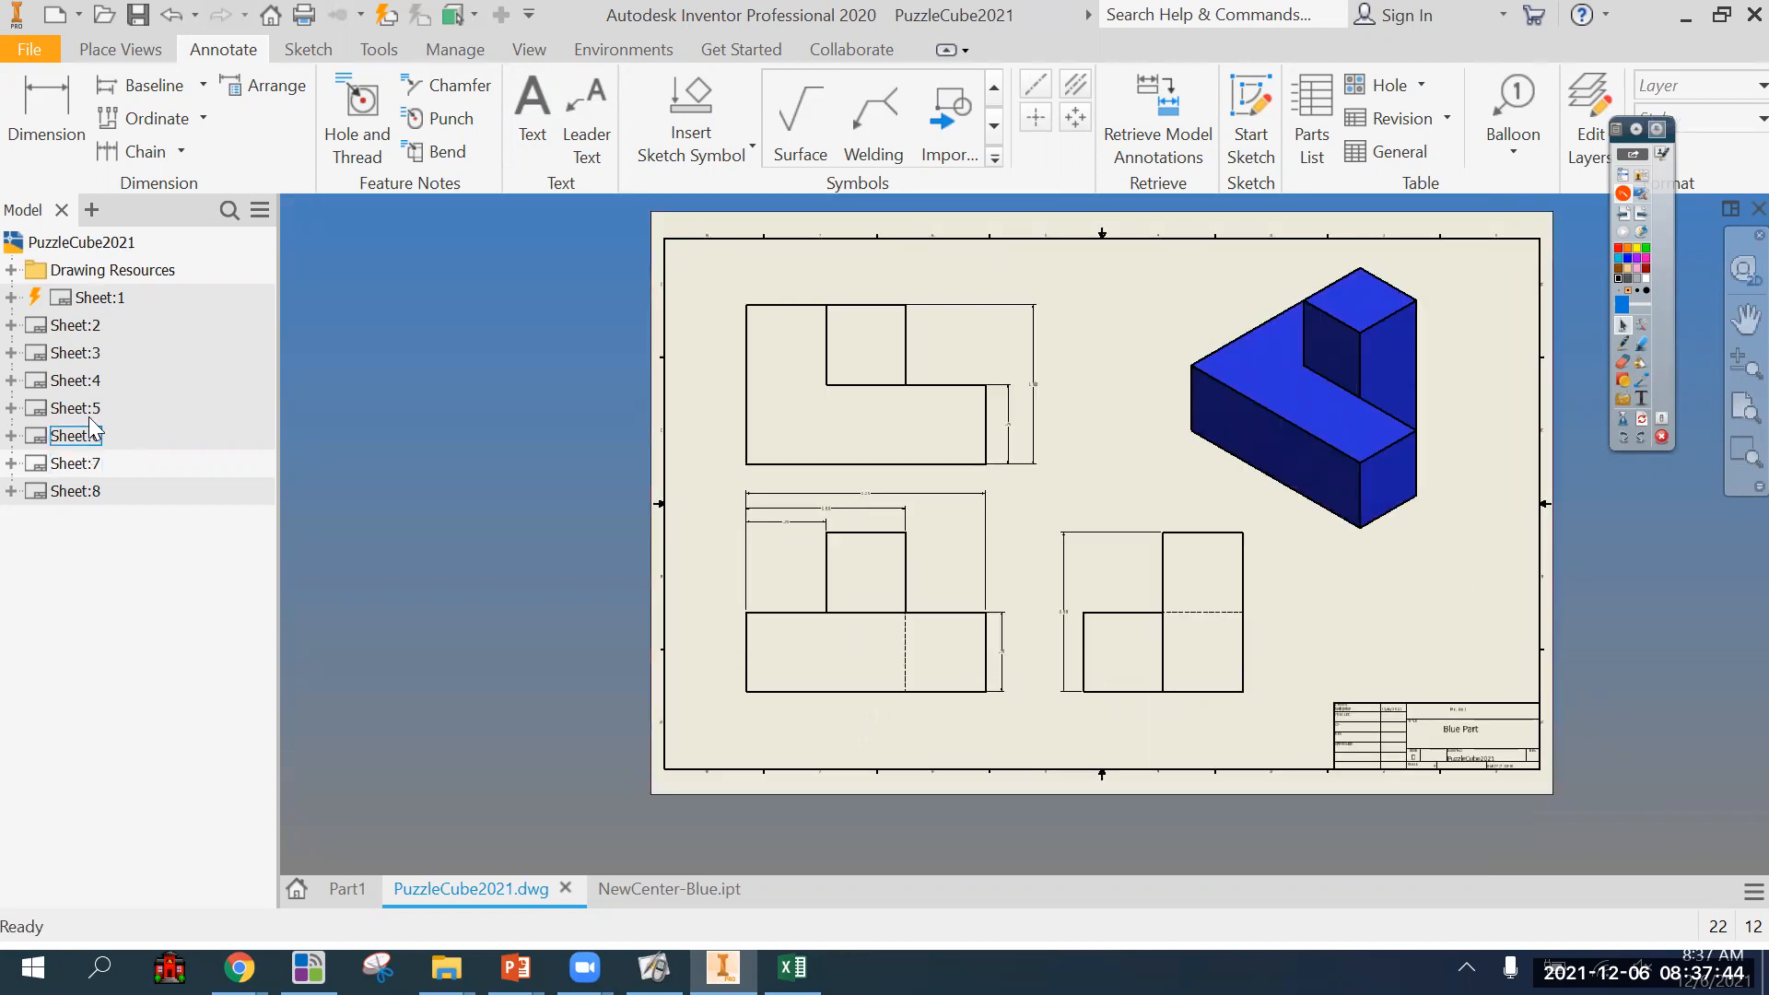
pyautogui.doubleClick(72, 357)
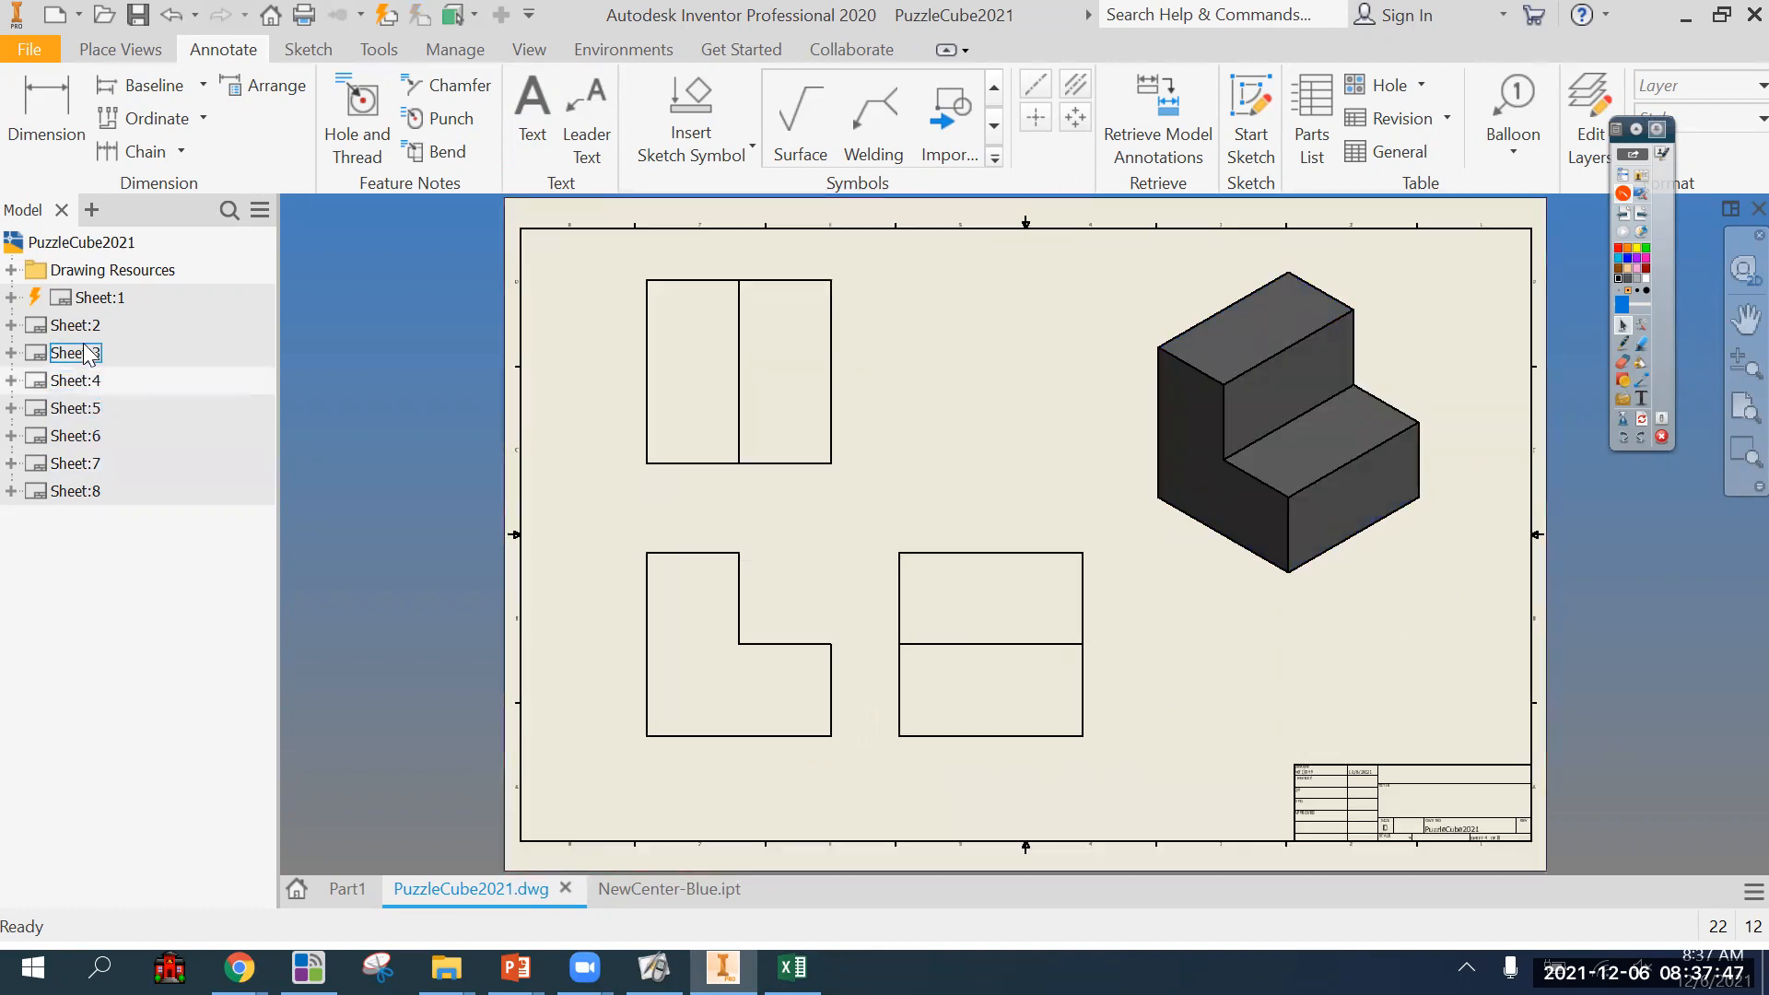
pyautogui.doubleClick(83, 350)
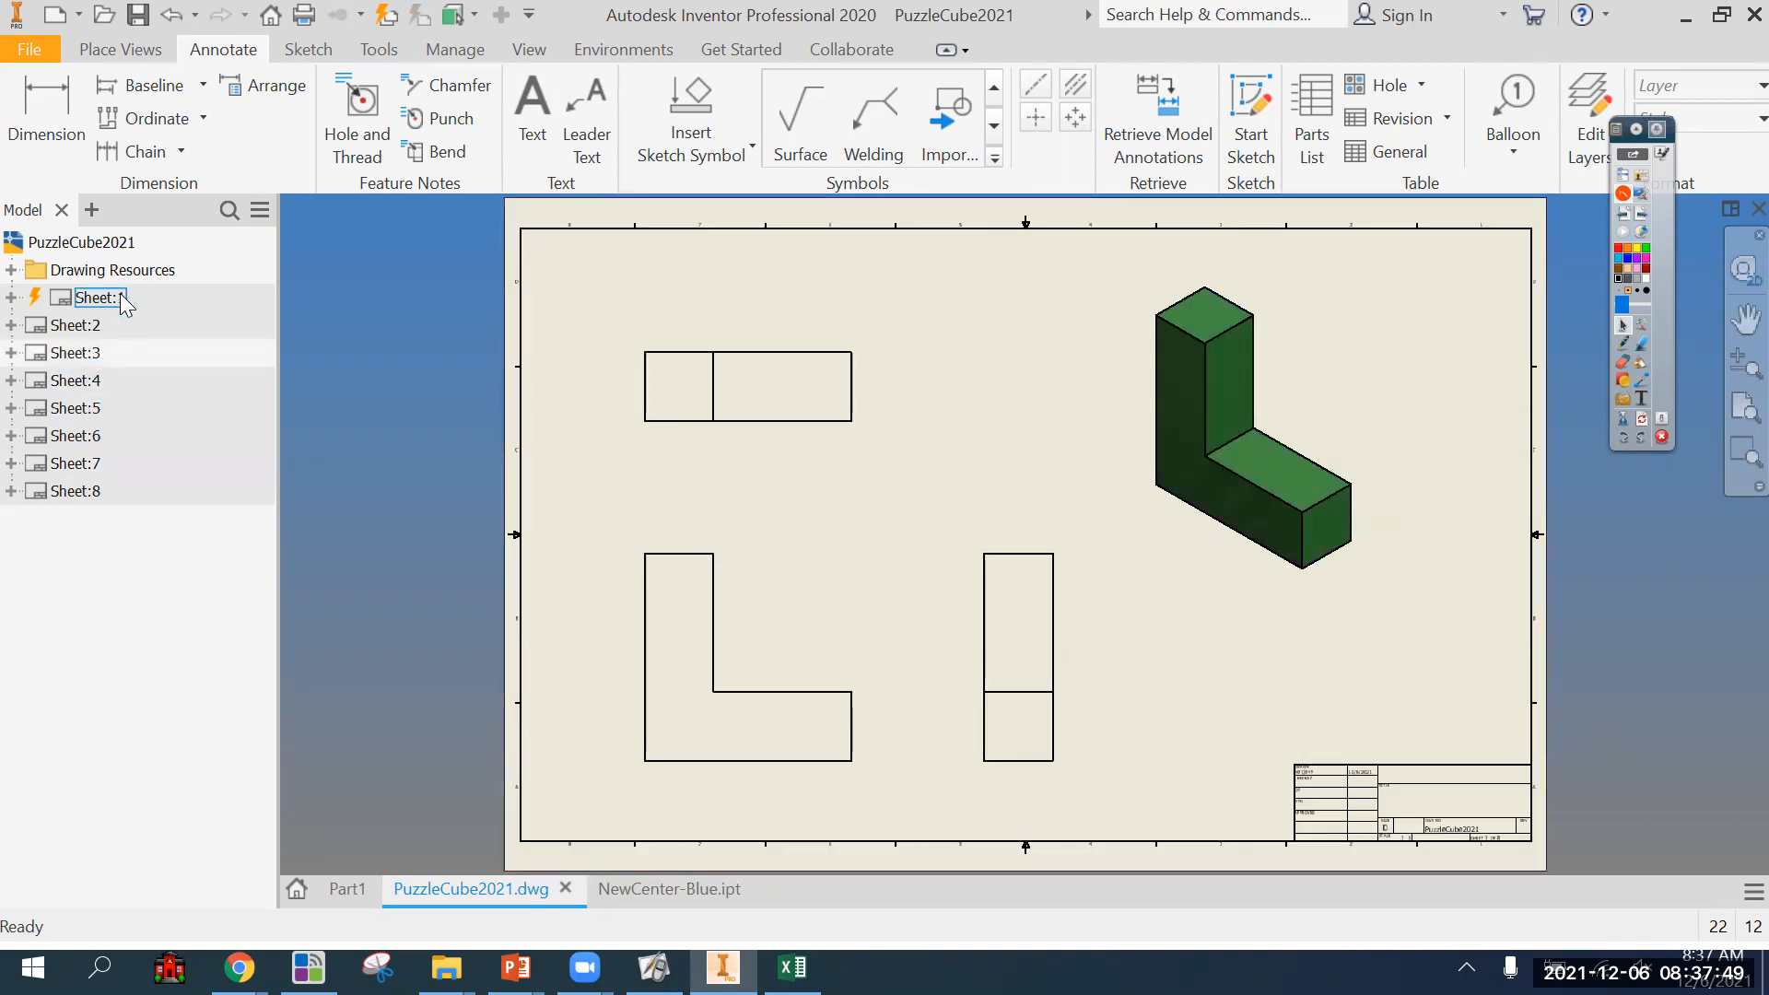
pyautogui.doubleClick(81, 325)
pyautogui.doubleClick(80, 356)
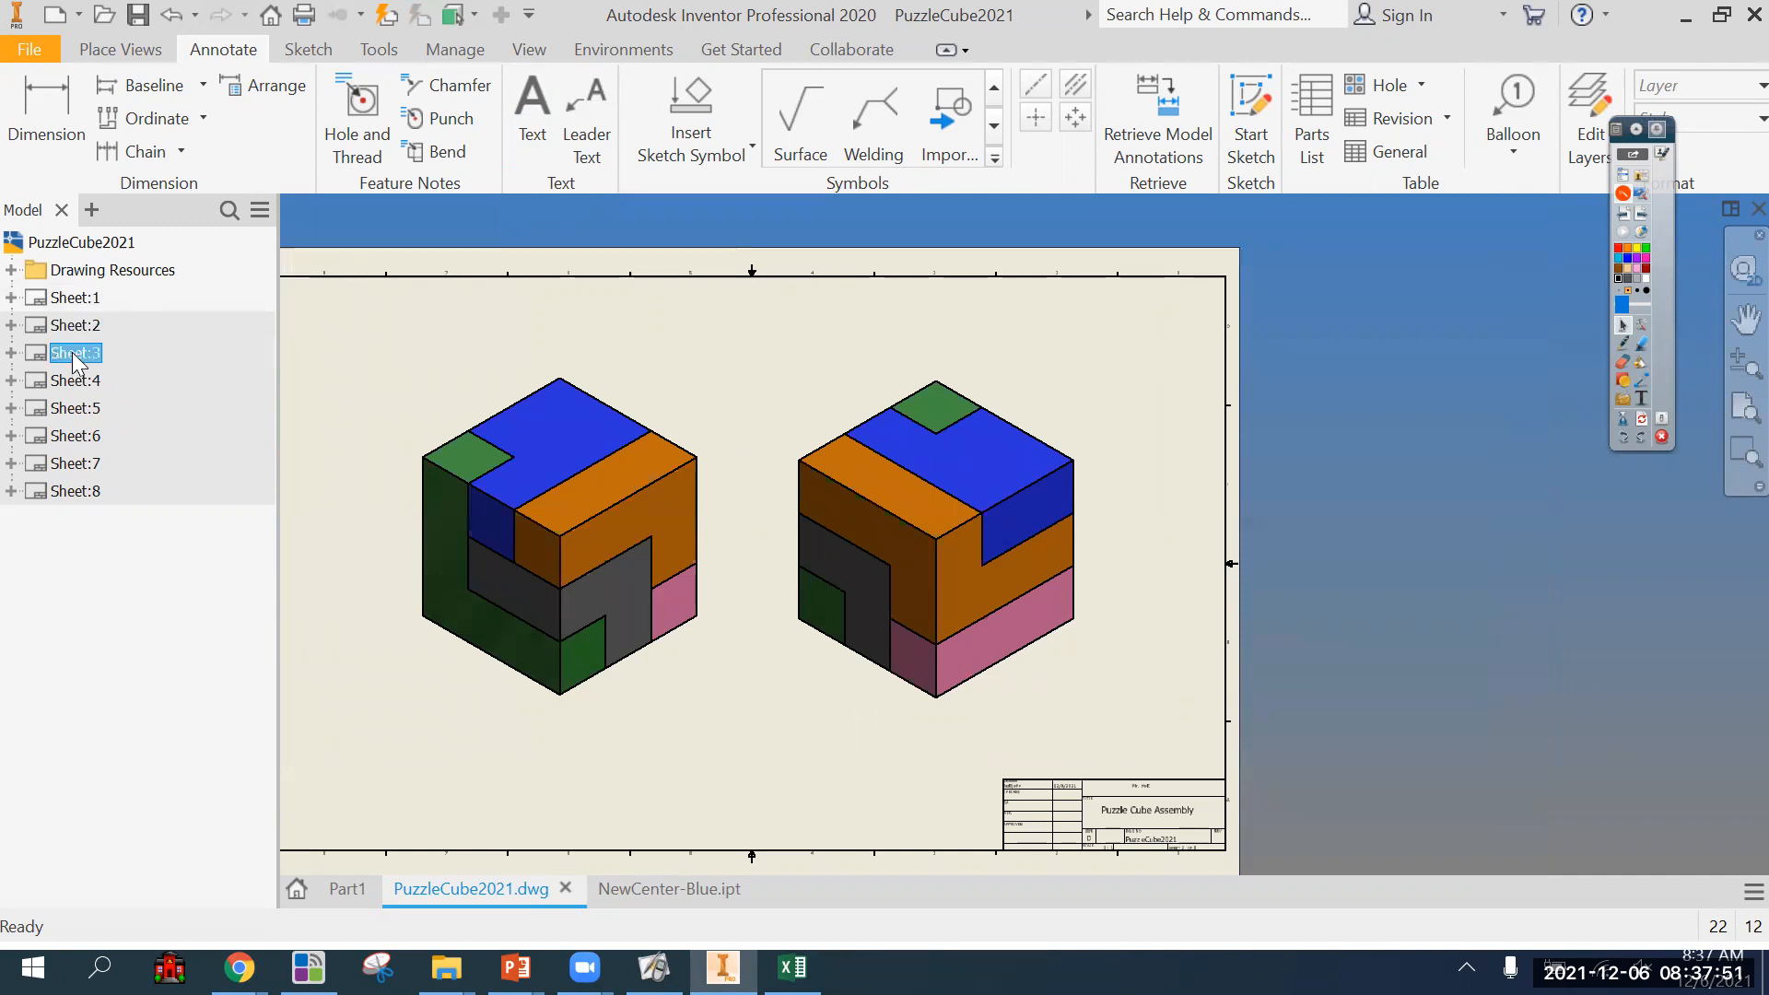
pyautogui.click(72, 465)
pyautogui.click(74, 437)
pyautogui.doubleClick(74, 438)
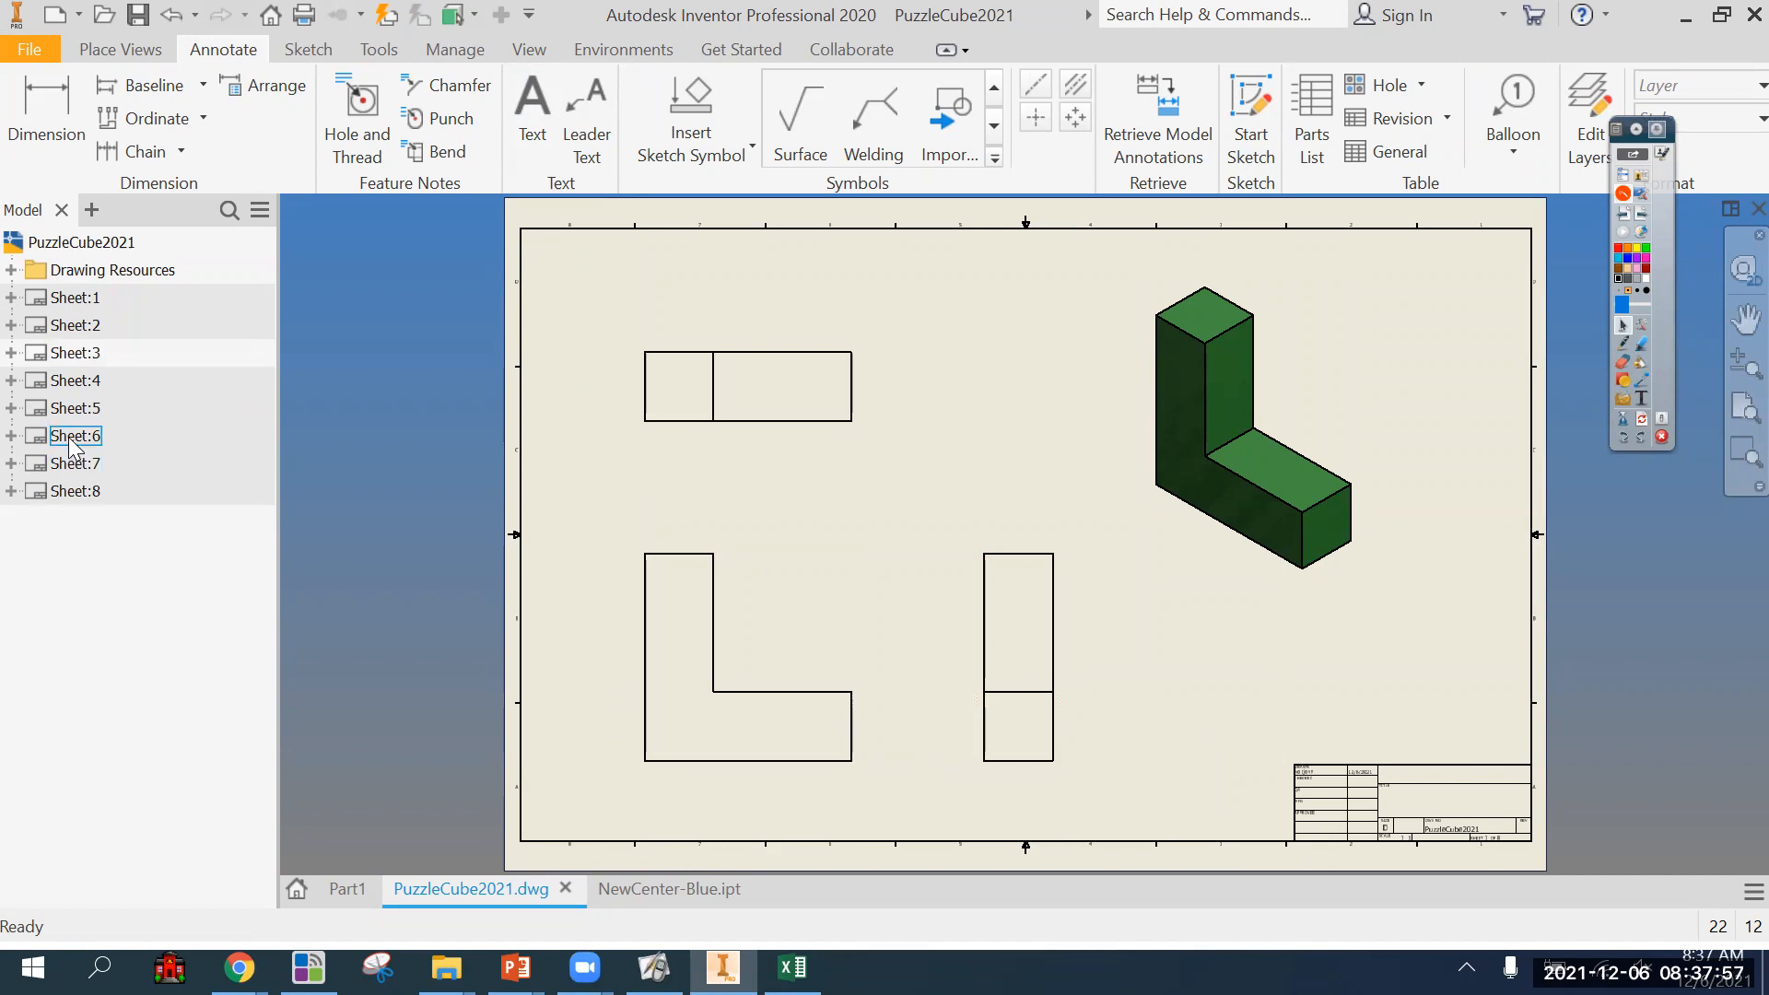
pyautogui.doubleClick(72, 462)
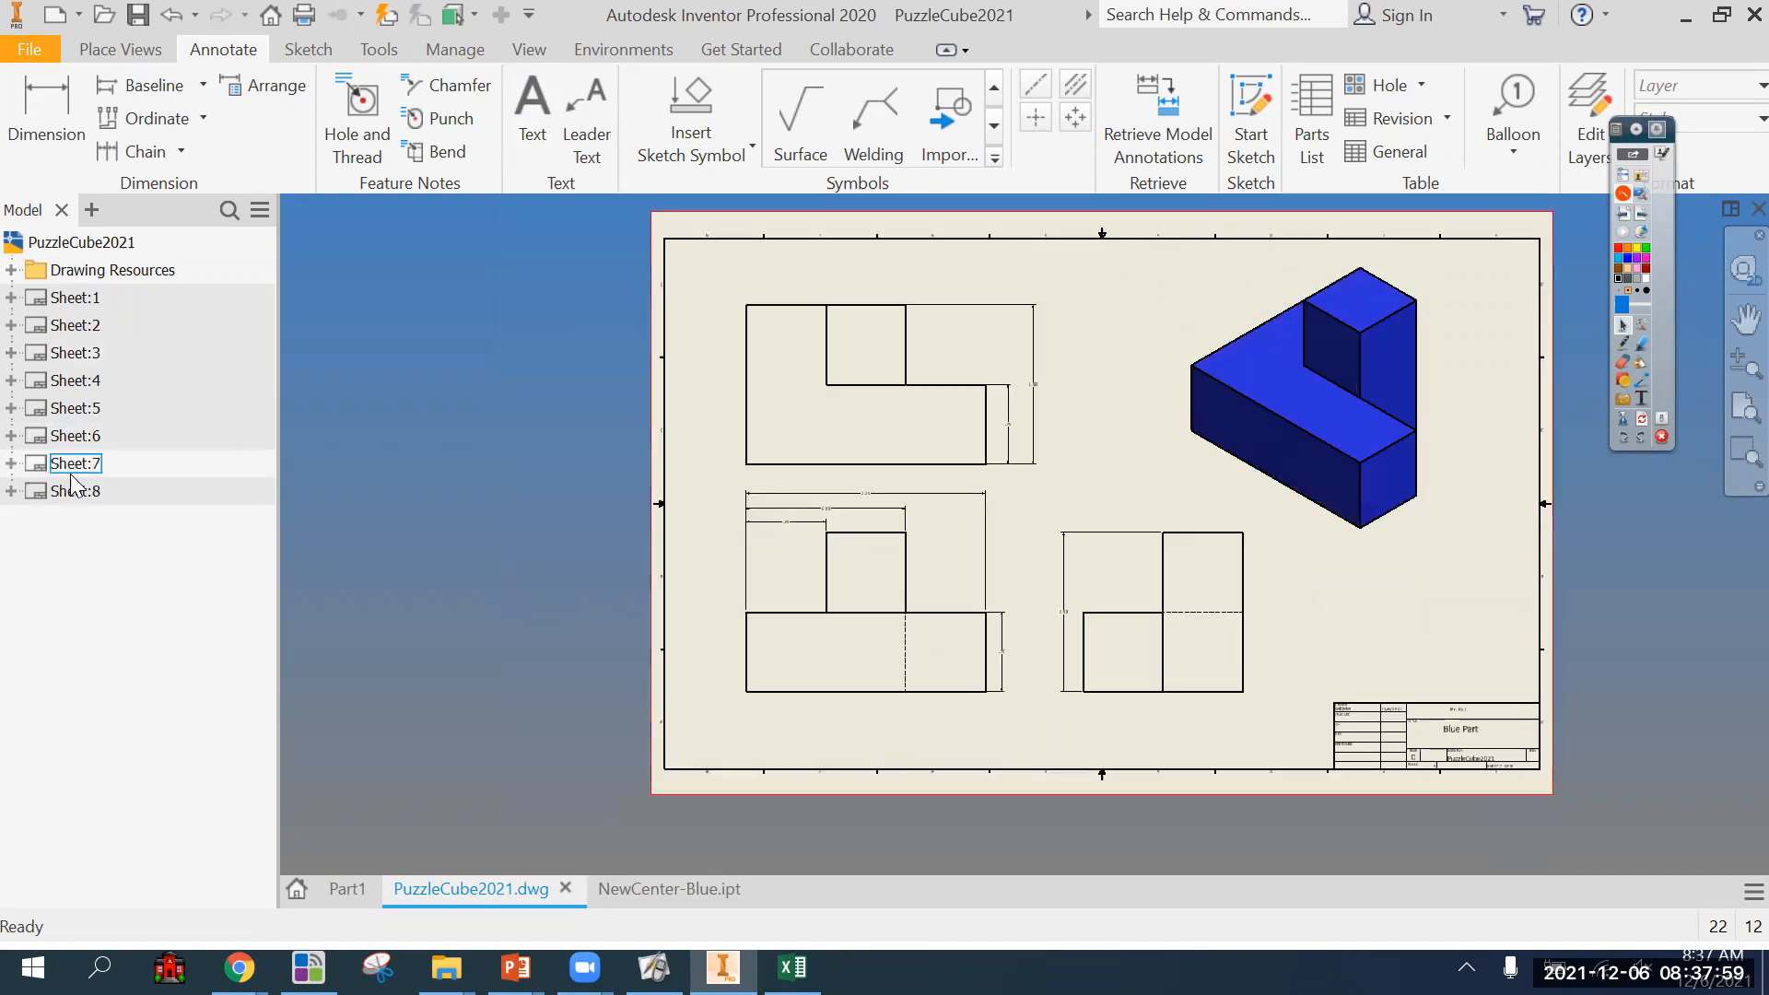
# Open sheet 5 and dimension the width of the front view's upright section, placed above the view.
pyautogui.doubleClick(73, 410)
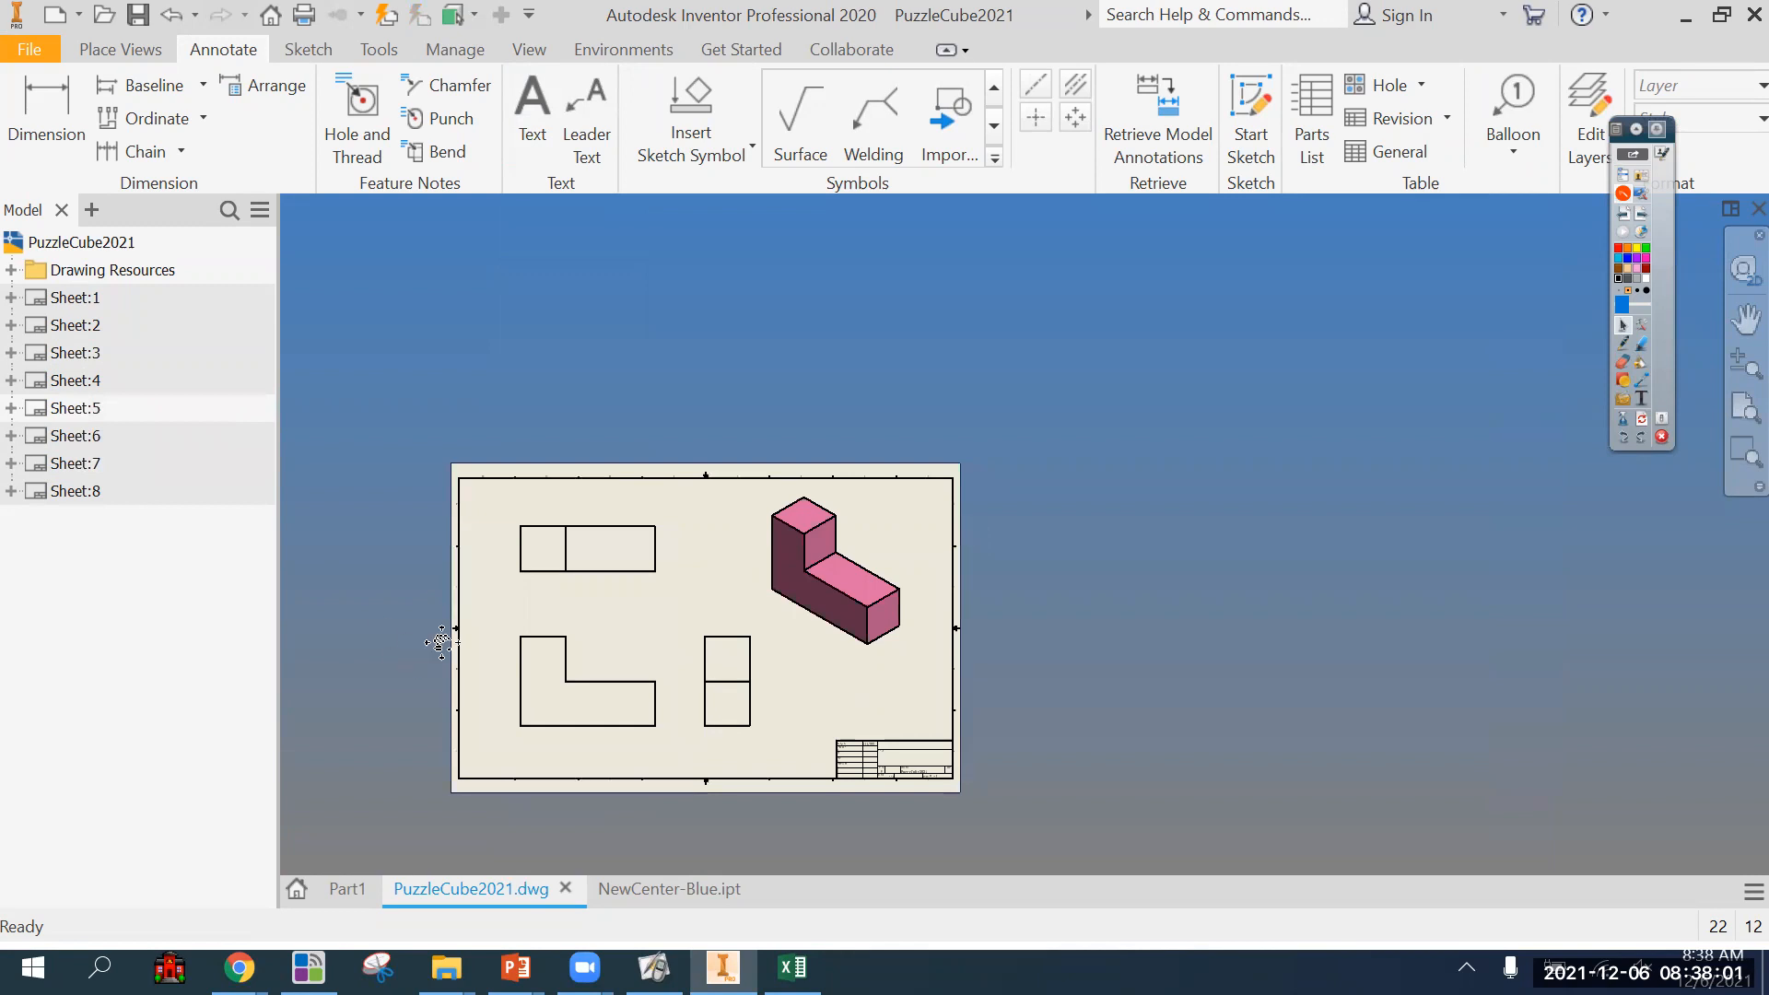
pyautogui.moveTo(442, 642); pyautogui.dragTo(500, 601, button='middle')
pyautogui.scroll(-3, 580, 643)
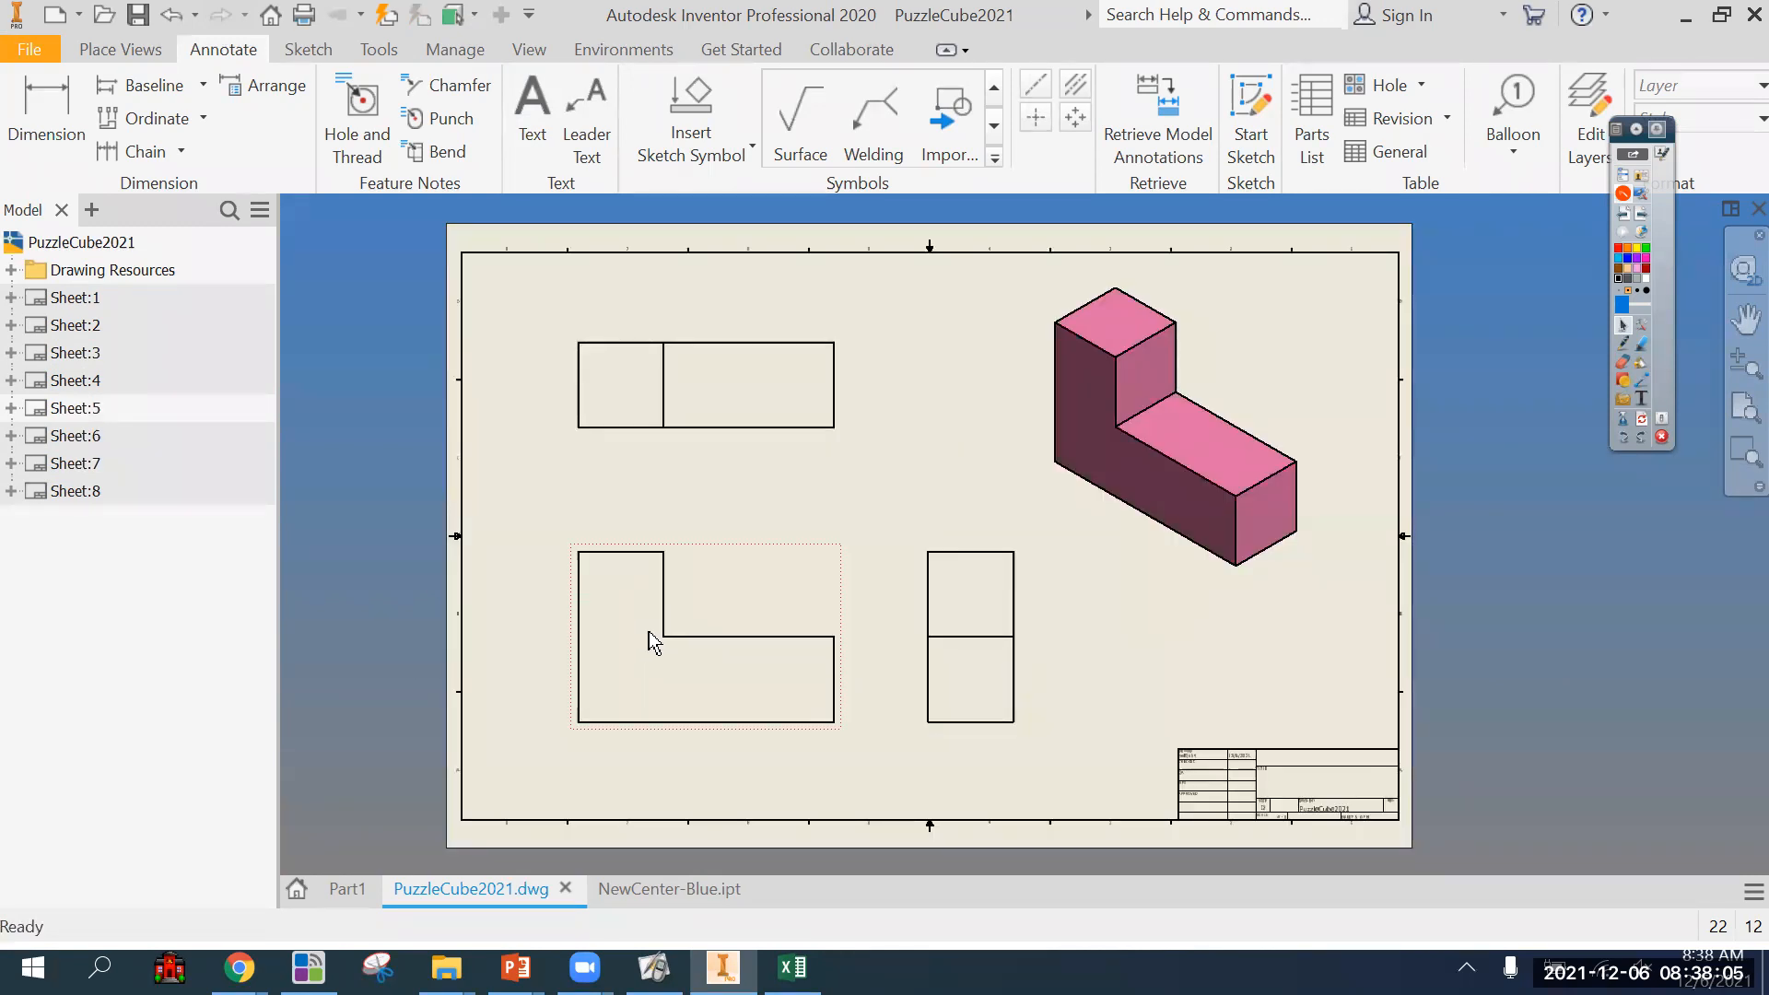
pyautogui.click(47, 108)
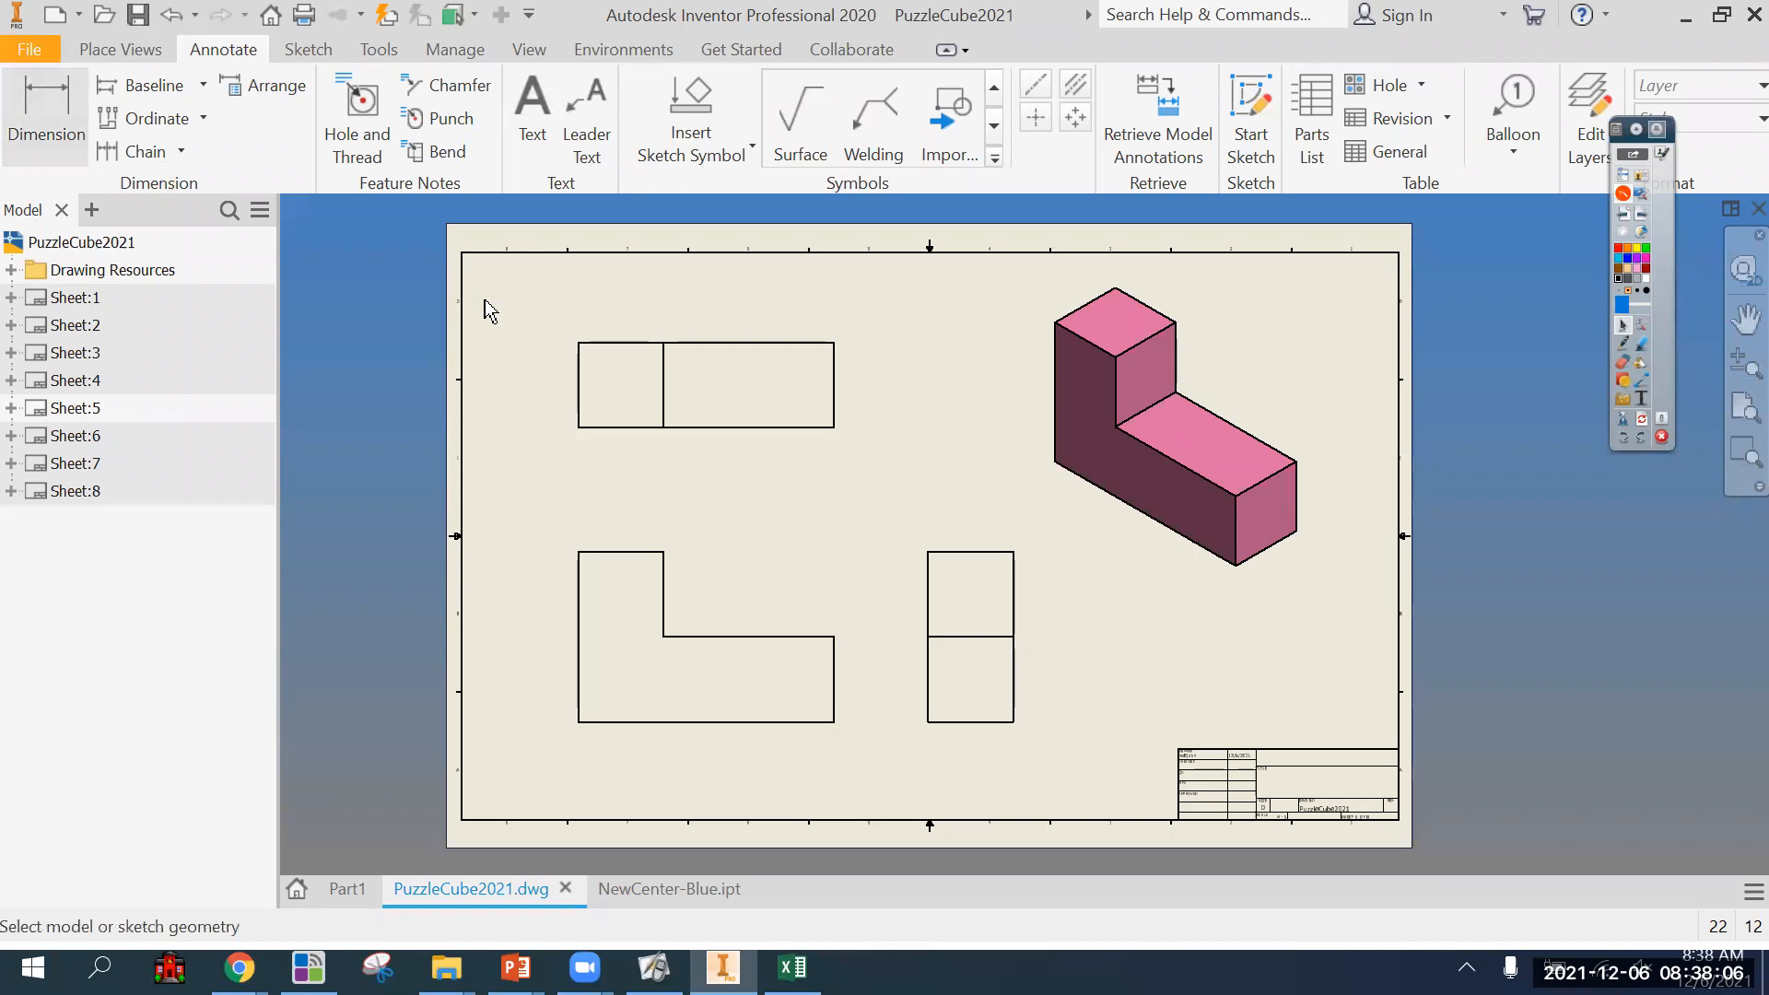
pyautogui.click(580, 563)
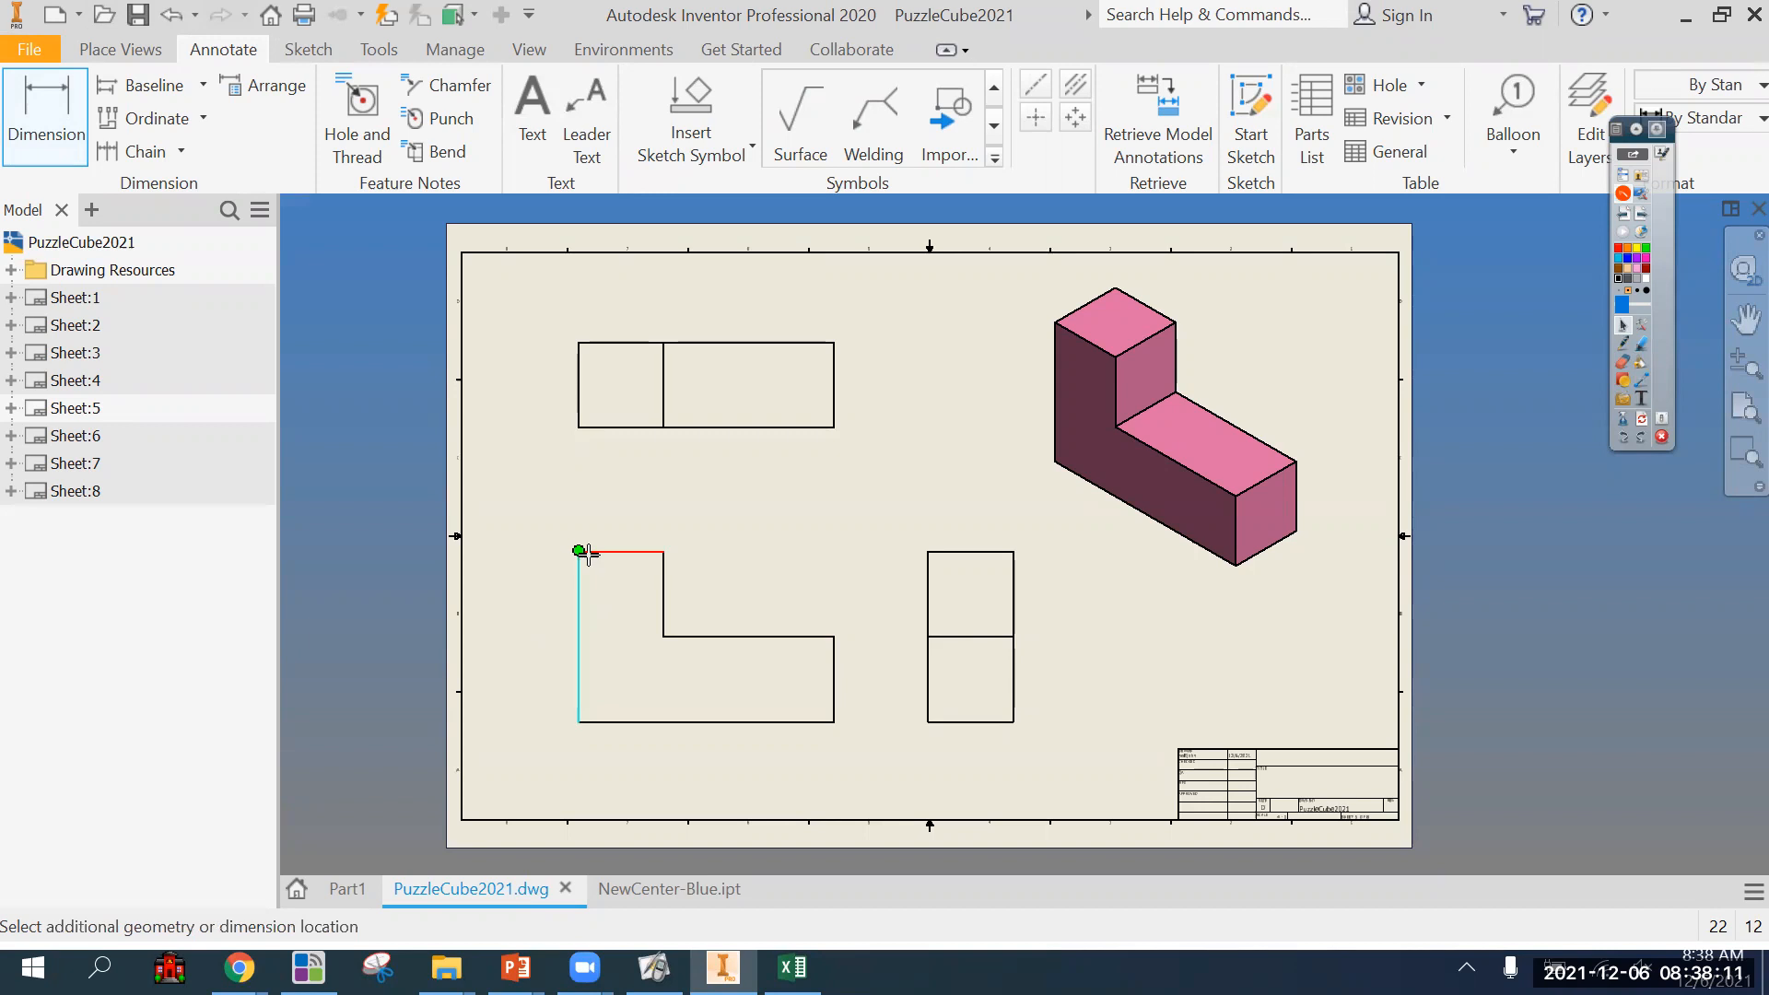
pyautogui.click(634, 537)
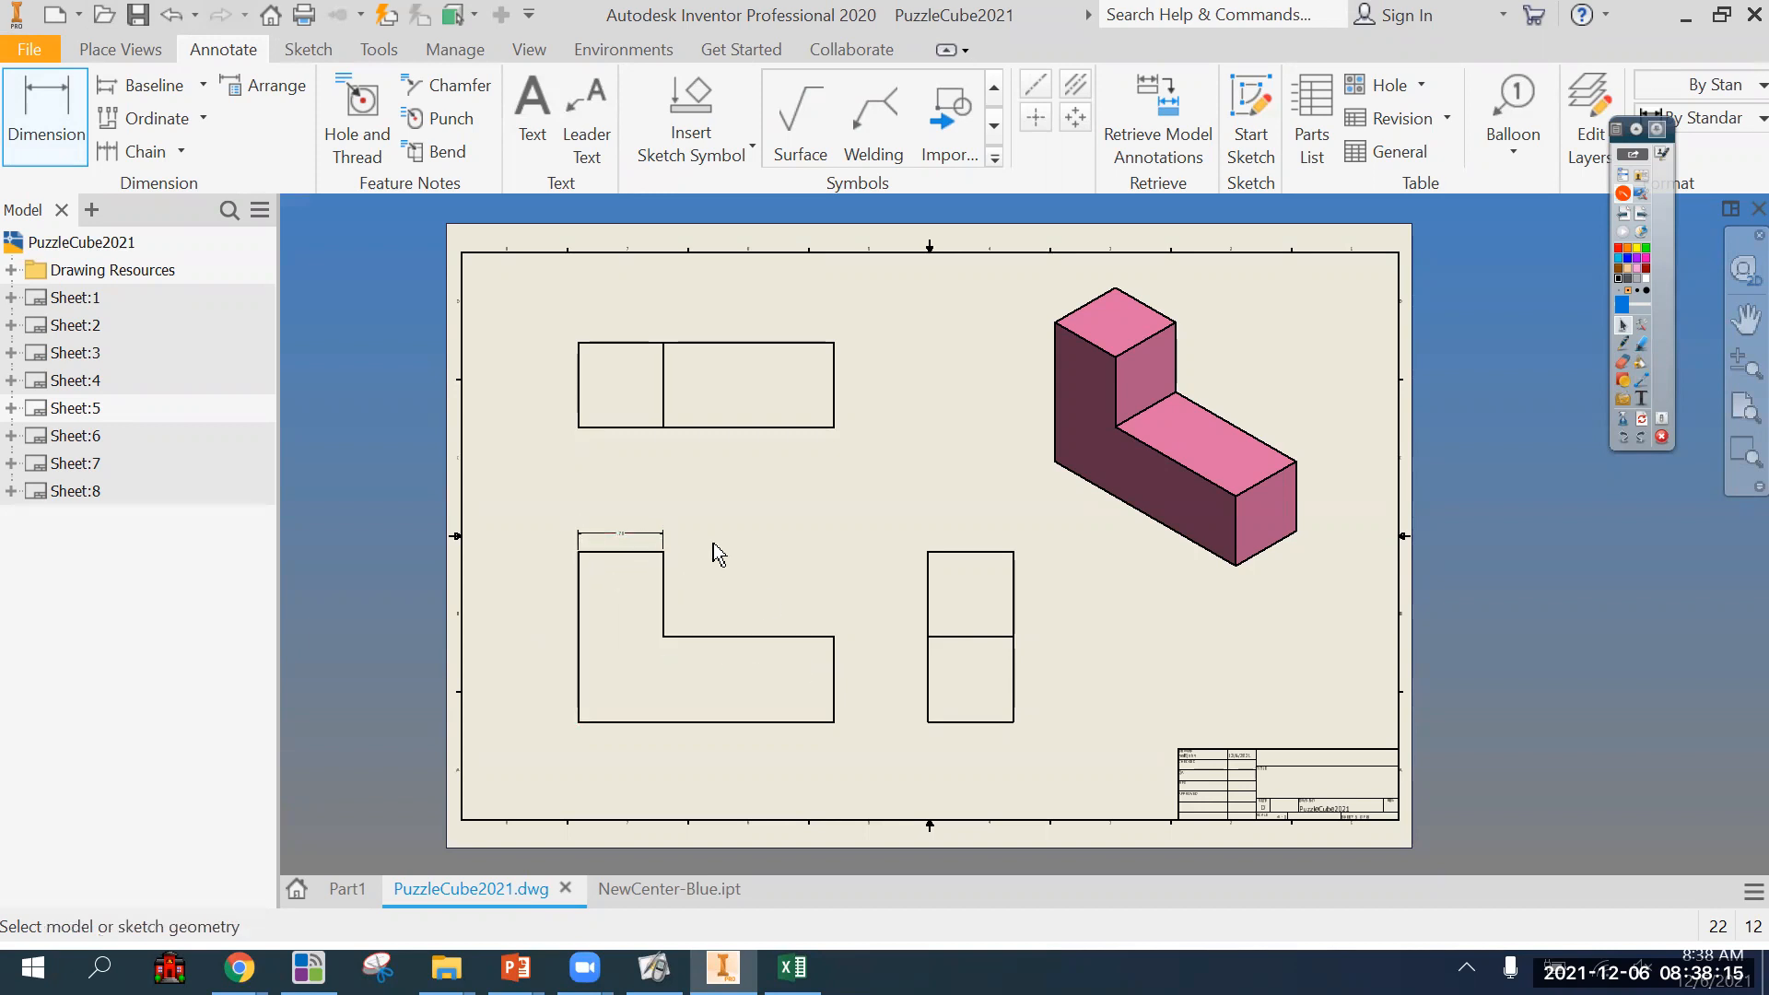
# Dimension the same upright section's width on the top view, placed below the view.
pyautogui.scroll(2, 715, 546)
pyautogui.click(594, 330)
pyautogui.click(583, 369)
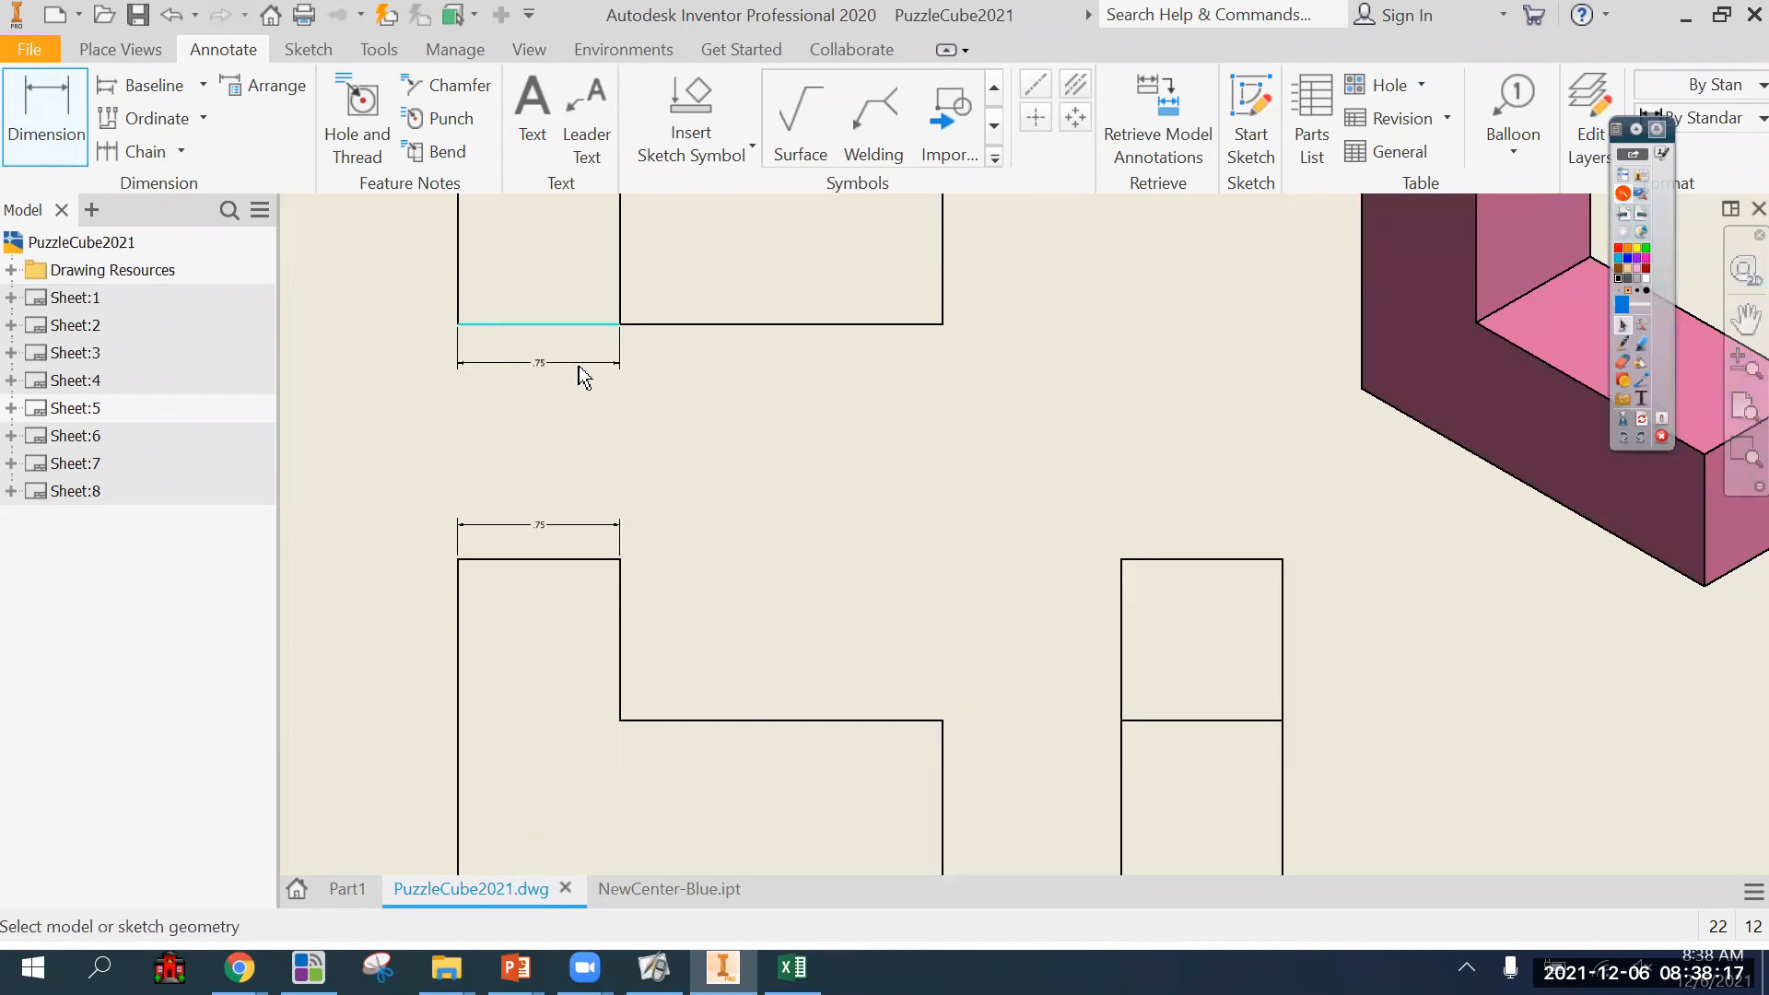
# Mark the upright section's edges on the top and front views with the purple pen to compare their contours, and erase the ink.
pyautogui.click(1624, 343)
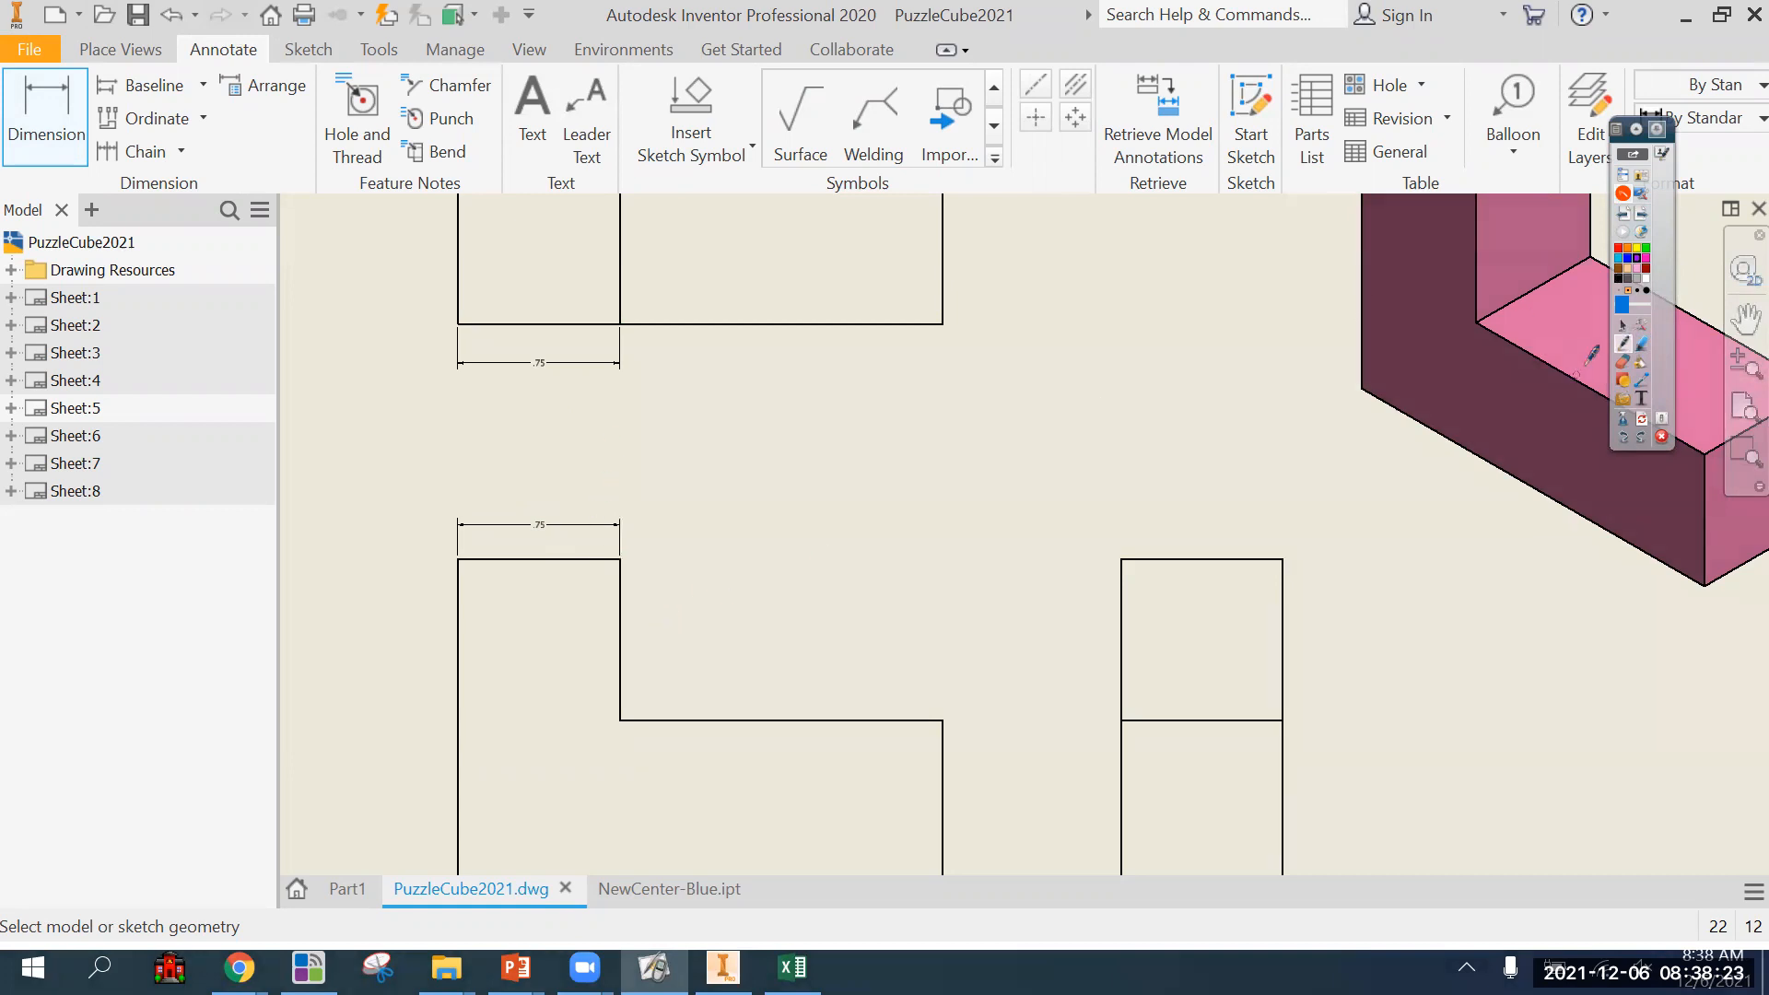
pyautogui.click(1623, 329)
pyautogui.scroll(3, 939, 556)
pyautogui.moveTo(939, 556); pyautogui.dragTo(905, 567, button='middle')
pyautogui.click(1623, 343)
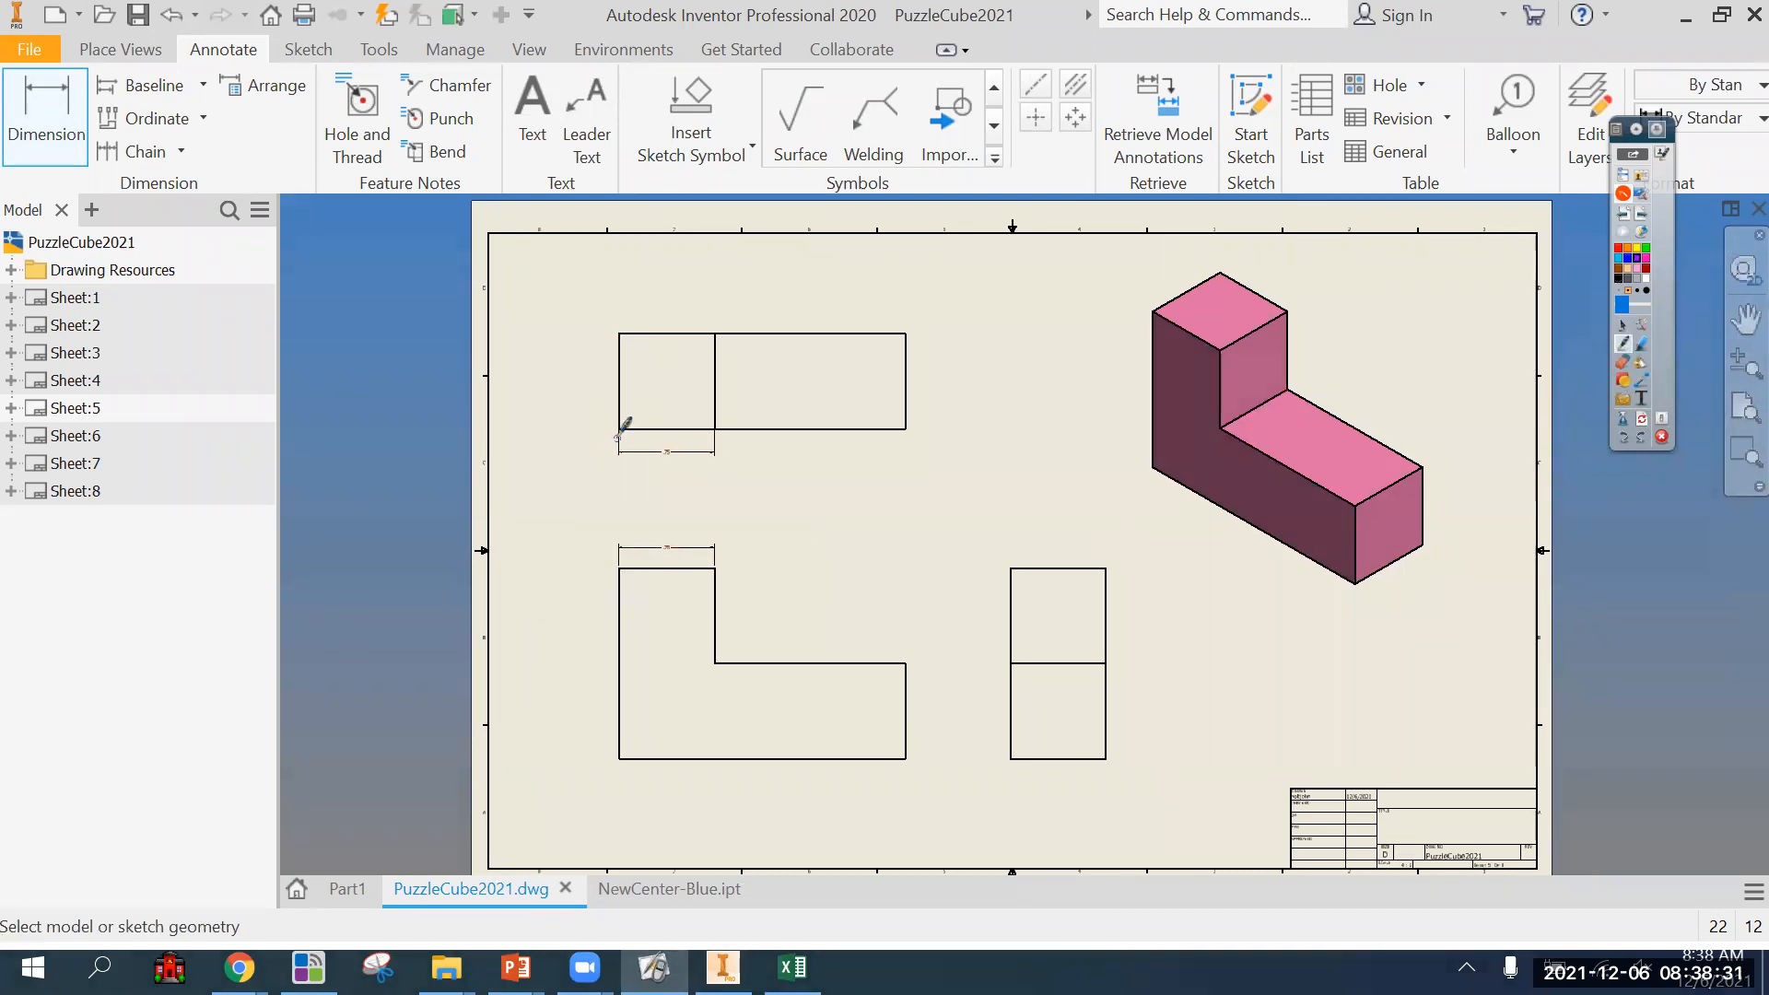
pyautogui.moveTo(617, 438); pyautogui.dragTo(713, 447)
pyautogui.moveTo(717, 346); pyautogui.dragTo(729, 473)
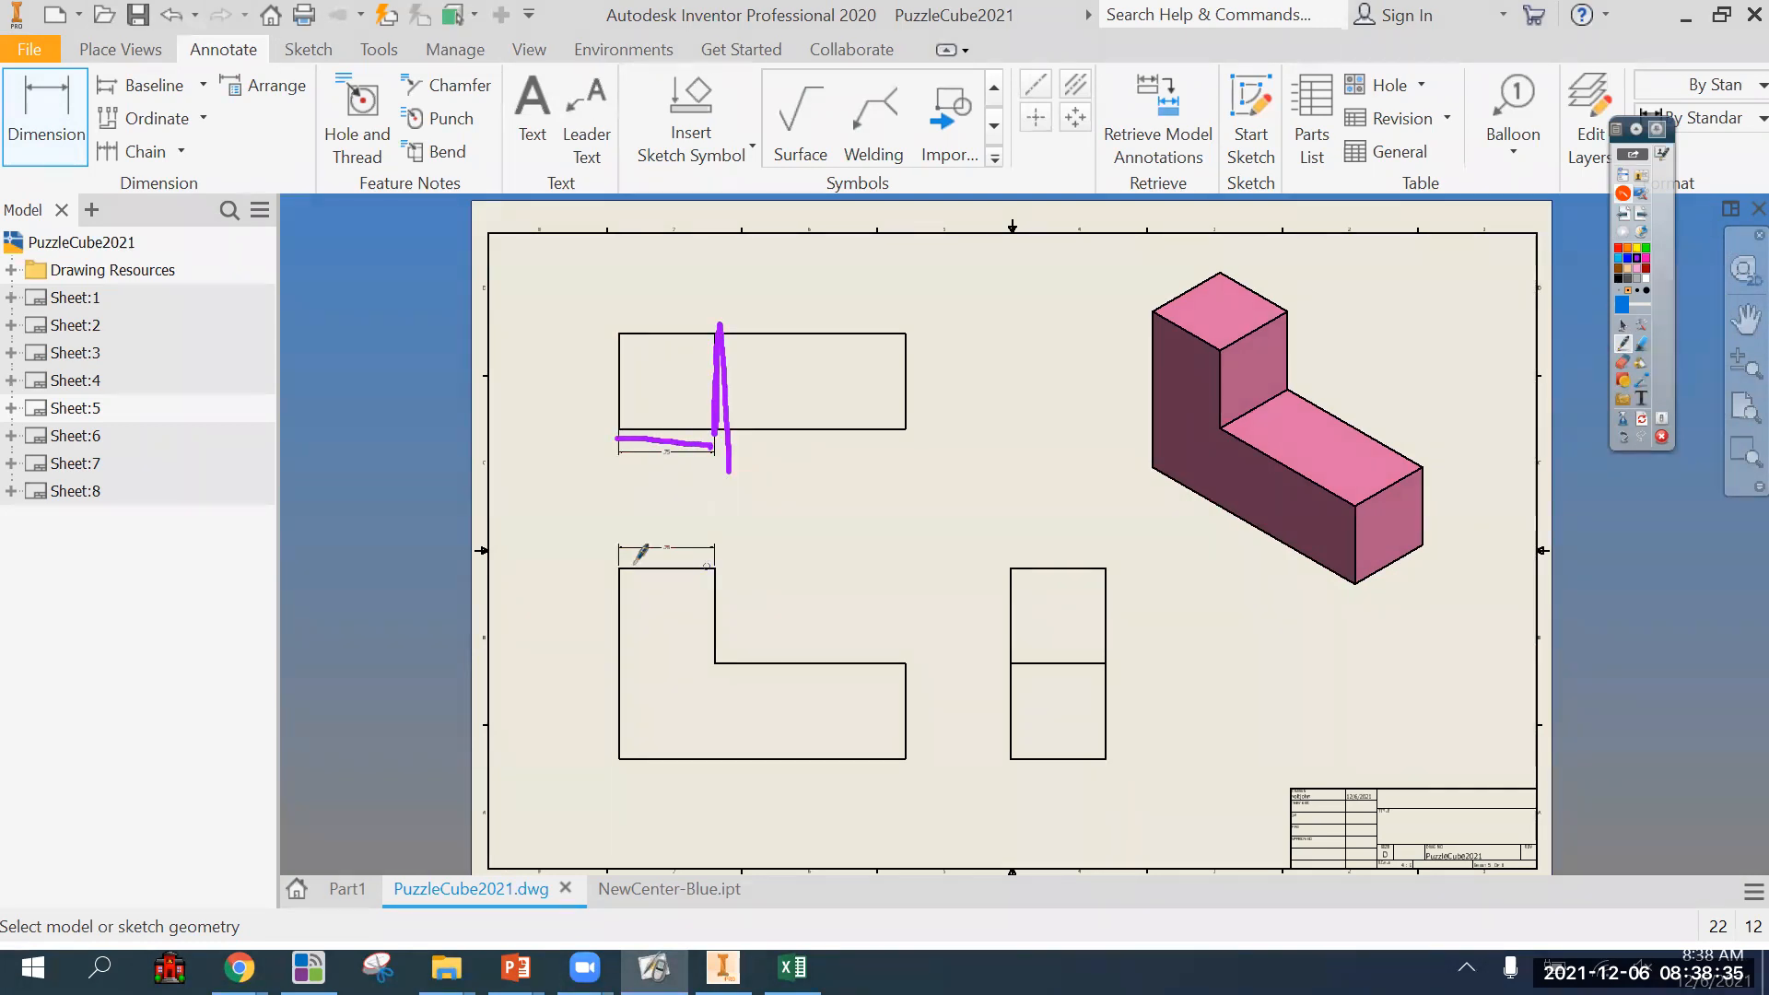
pyautogui.moveTo(618, 569)
pyautogui.mouseDown()
pyautogui.moveTo(737, 577)
pyautogui.moveTo(713, 671)
pyautogui.moveTo(716, 546)
pyautogui.moveTo(615, 564)
pyautogui.moveTo(613, 662)
pyautogui.moveTo(613, 579)
pyautogui.mouseUp()
pyautogui.moveTo(716, 650)
pyautogui.mouseDown()
pyautogui.moveTo(719, 565)
pyautogui.moveTo(723, 645)
pyautogui.mouseUp()
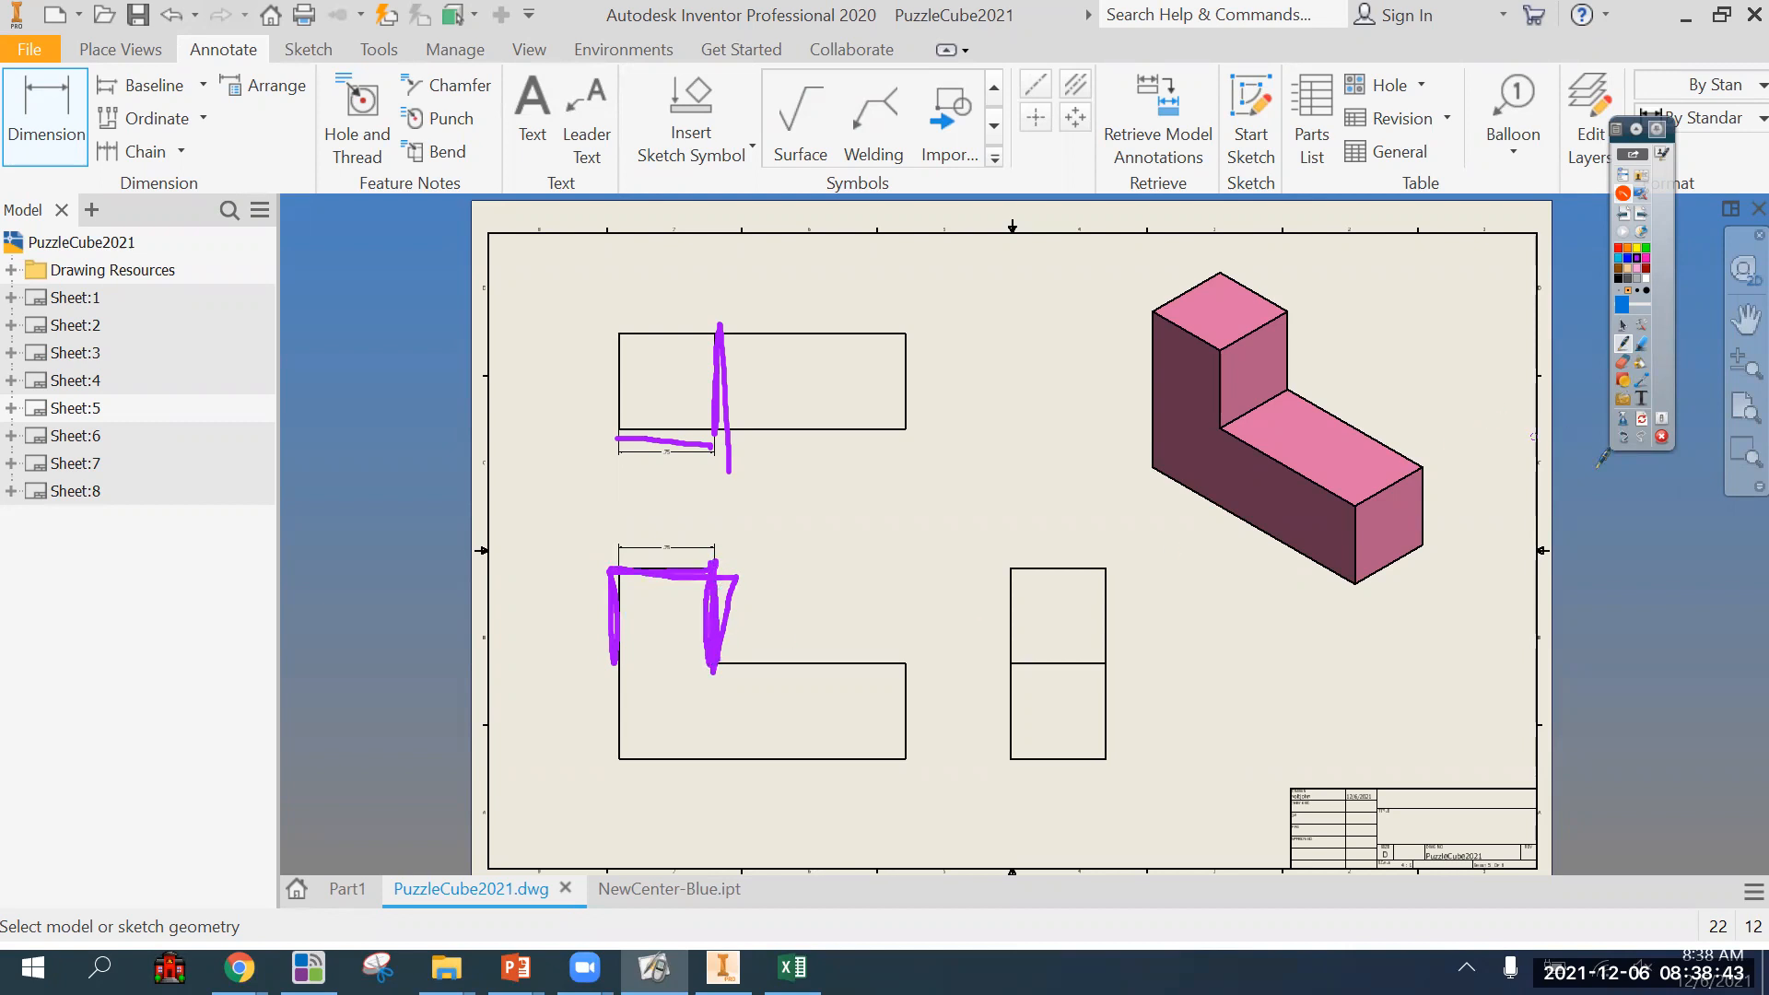
pyautogui.click(1642, 419)
pyautogui.click(1624, 326)
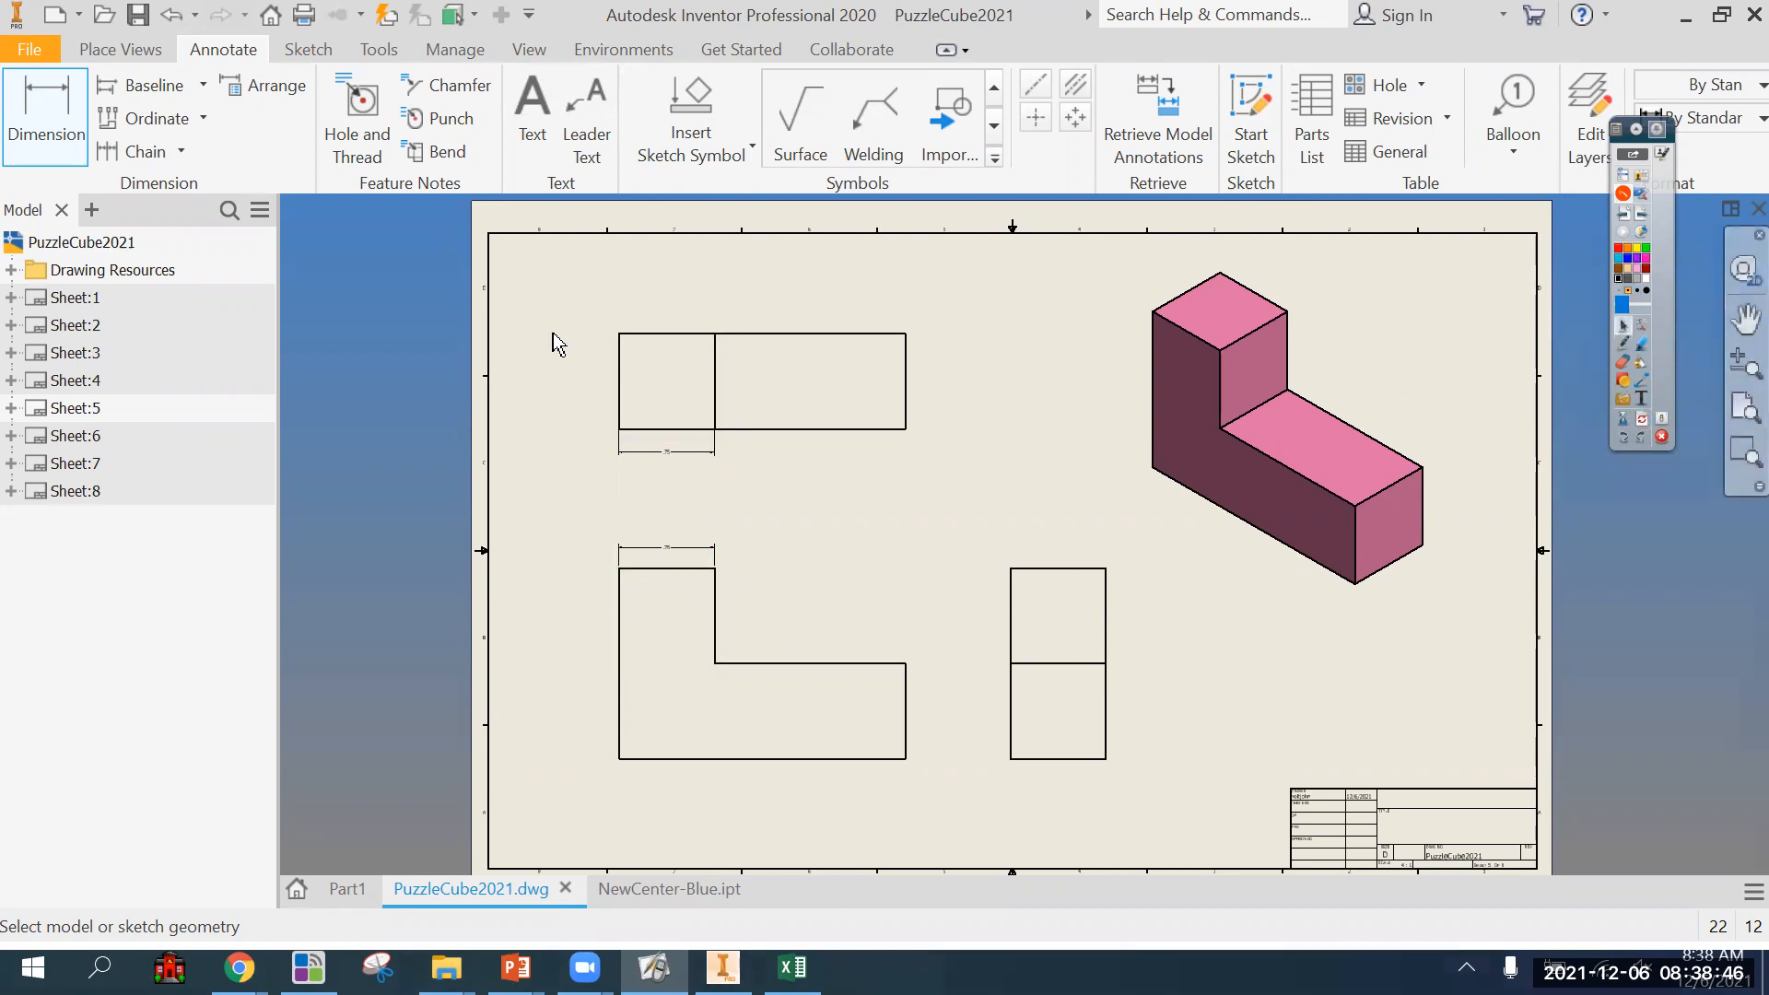
# Delete the duplicate width dimension below the top view.
pyautogui.click(654, 481)
pyautogui.press('Escape')
pyautogui.press('Escape')
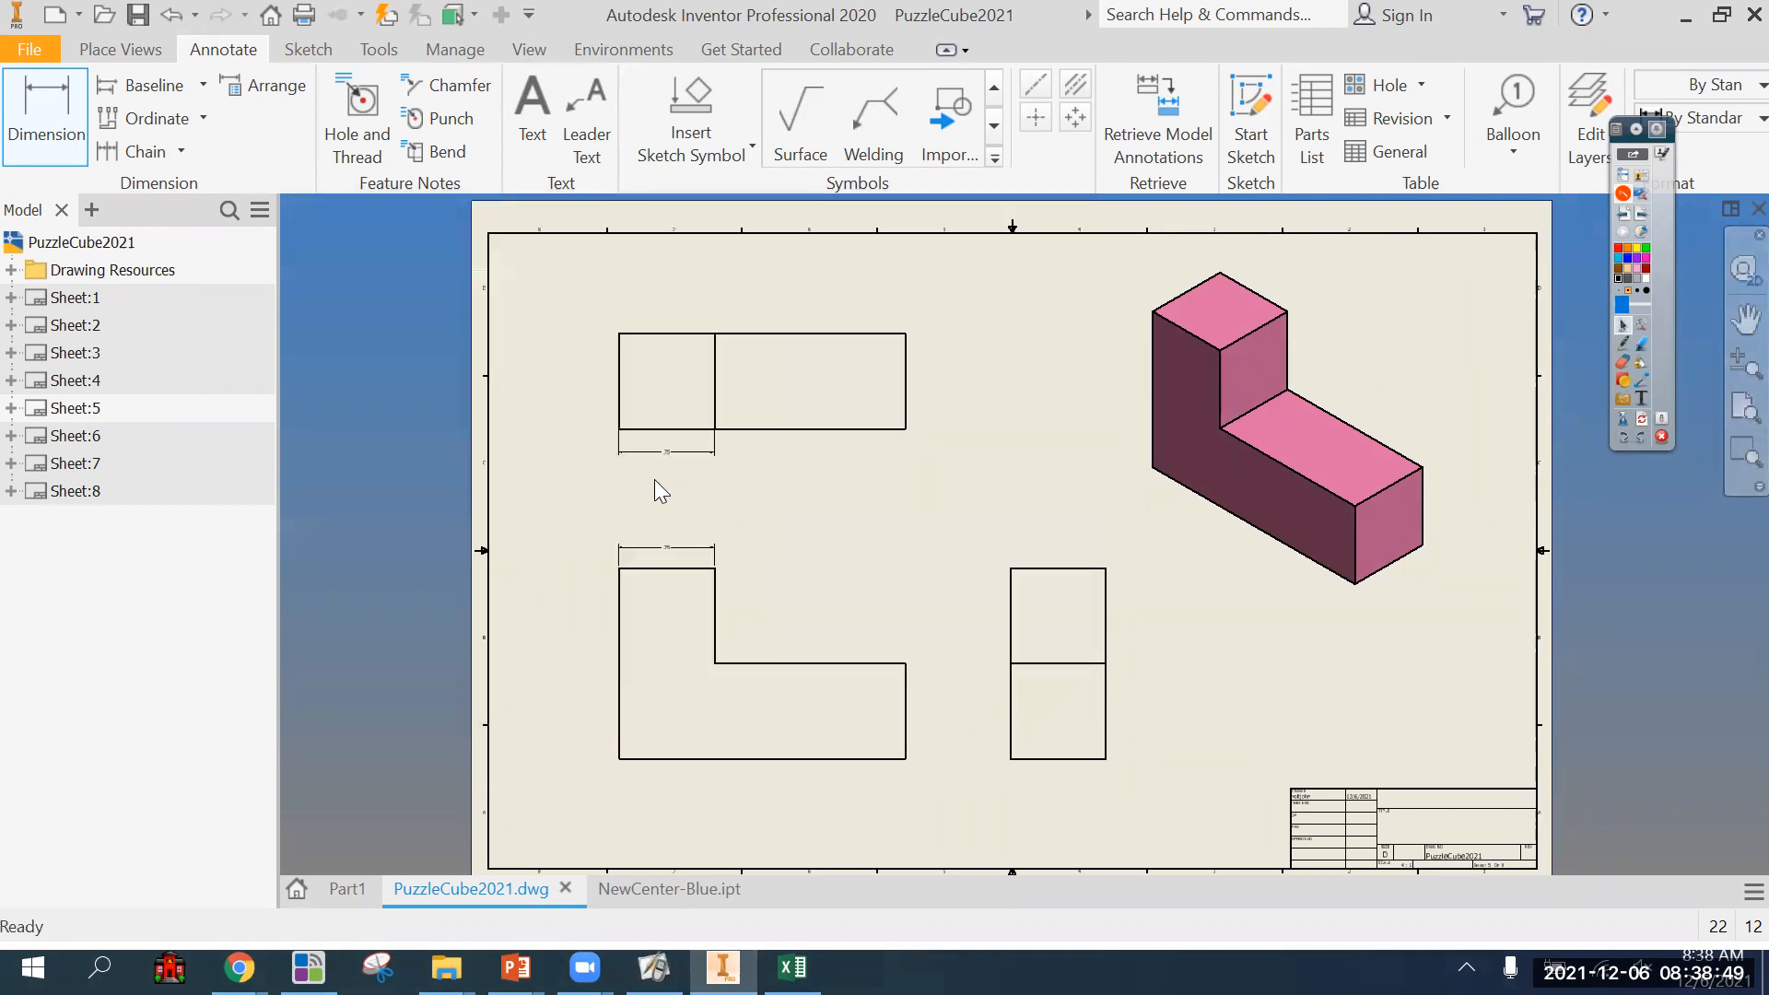
# Dimension the front view's overall width, placed above the upright section's width dimension.
pyautogui.click(46, 109)
pyautogui.click(620, 580)
pyautogui.click(906, 677)
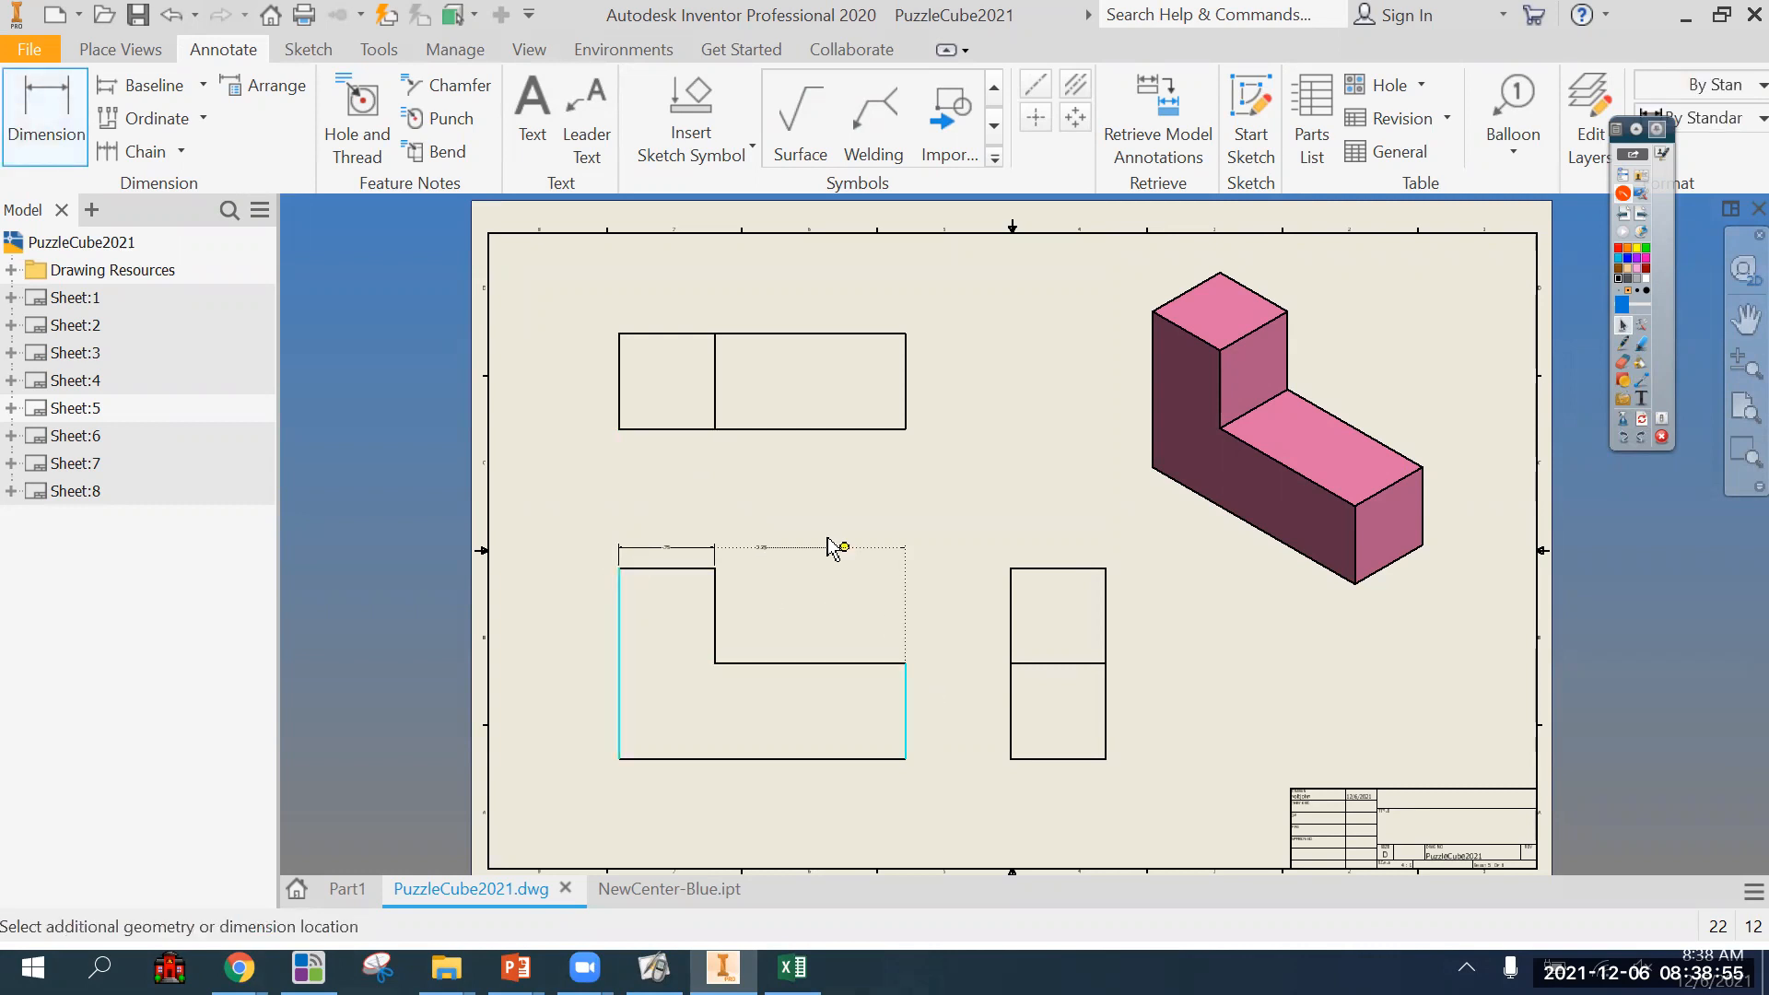
pyautogui.click(818, 527)
pyautogui.scroll(-3, 830, 604)
pyautogui.scroll(3, 830, 604)
pyautogui.moveTo(820, 598); pyautogui.dragTo(782, 562, button='middle')
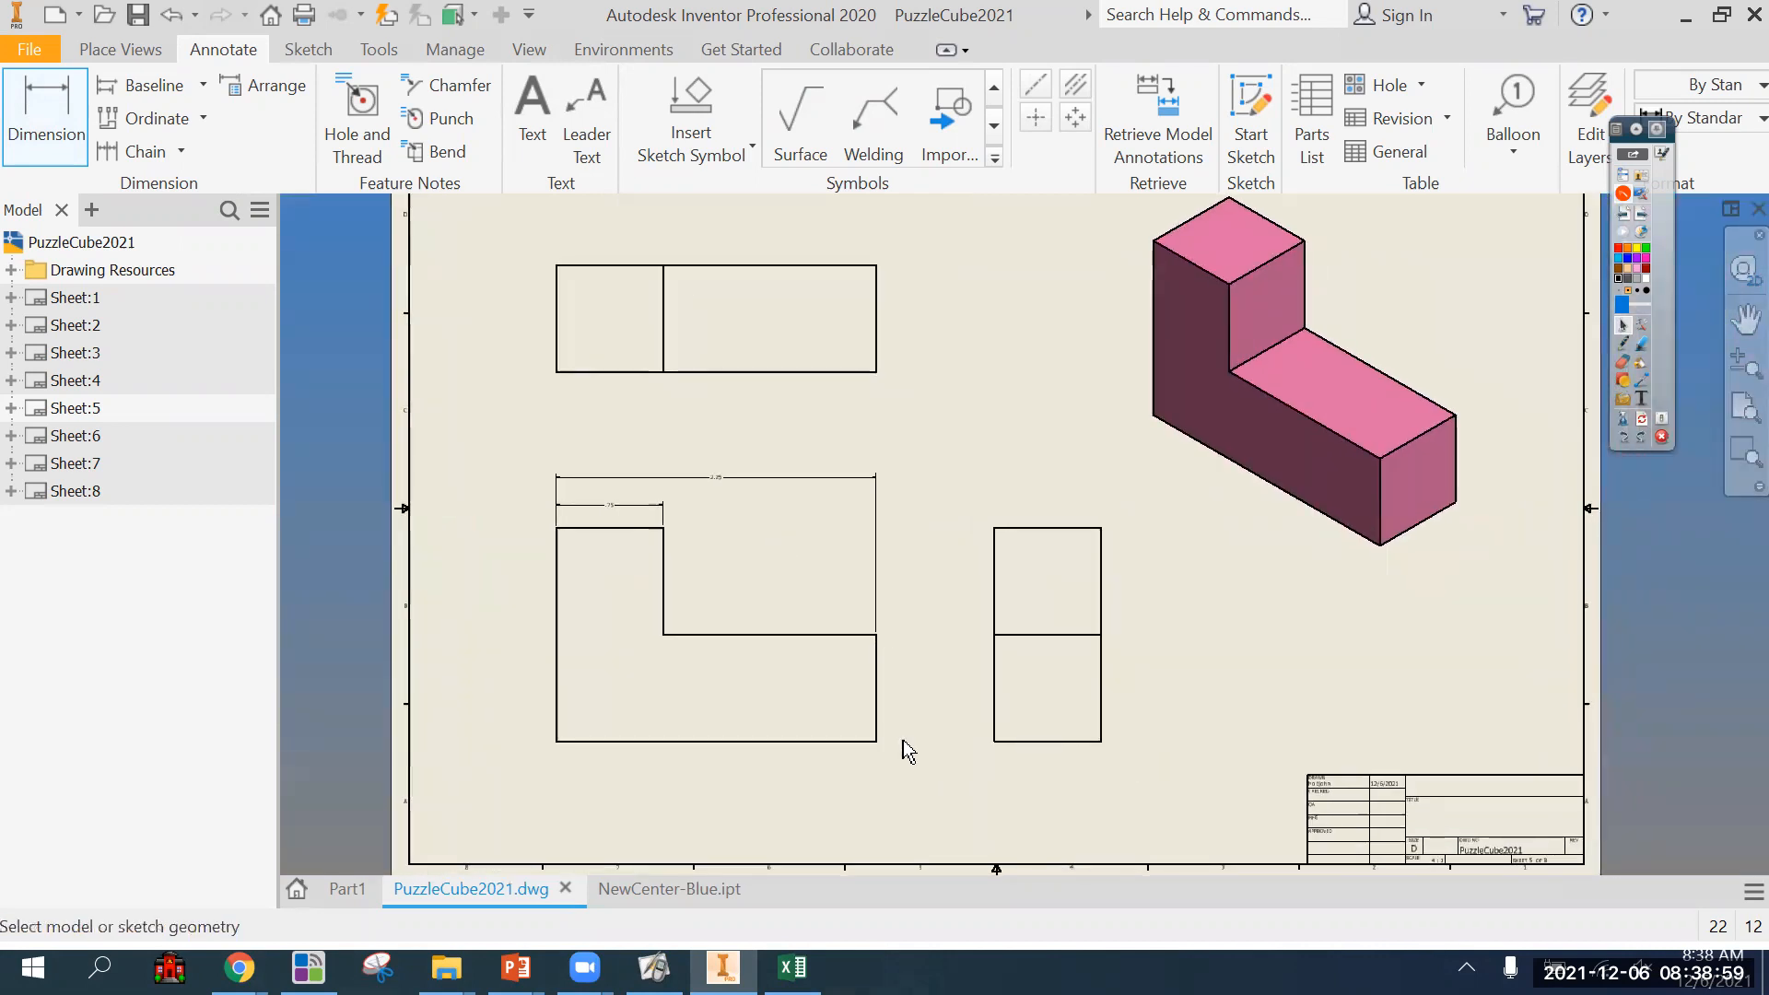
# Dimension the height of the front view's lower leg, placed in the gap between the front and side views.
pyautogui.click(871, 743)
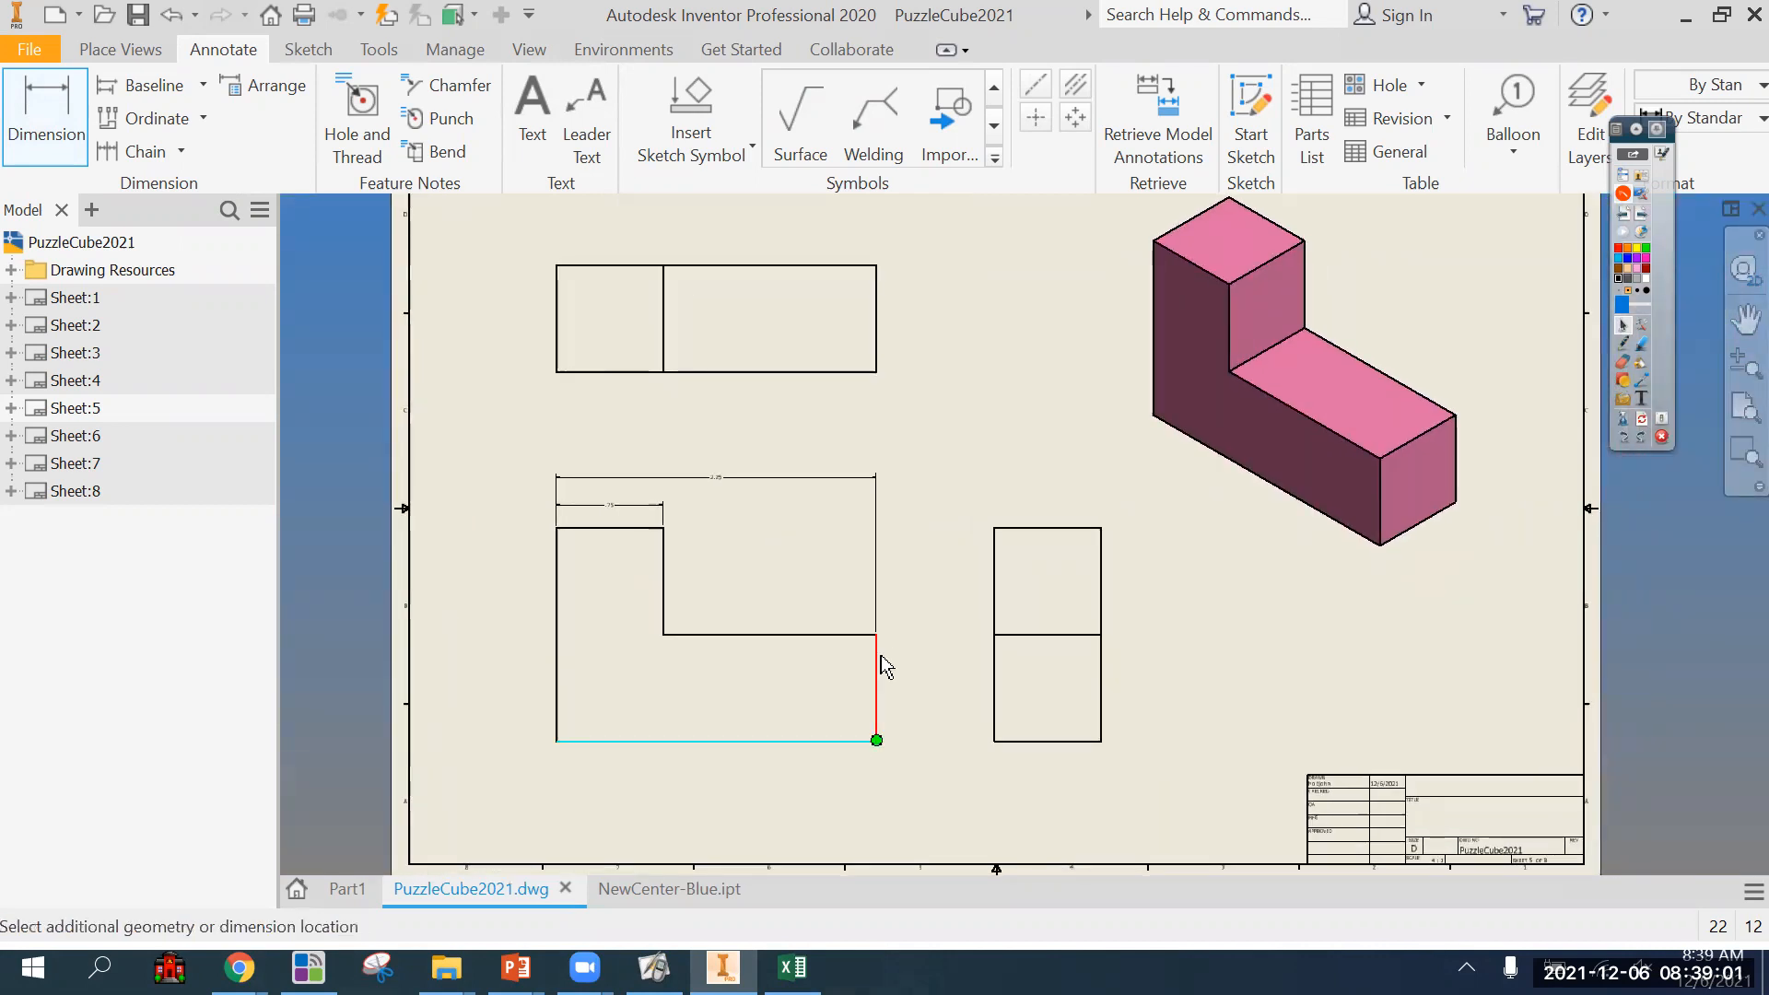
pyautogui.click(872, 636)
pyautogui.click(901, 662)
pyautogui.scroll(-3, 918, 721)
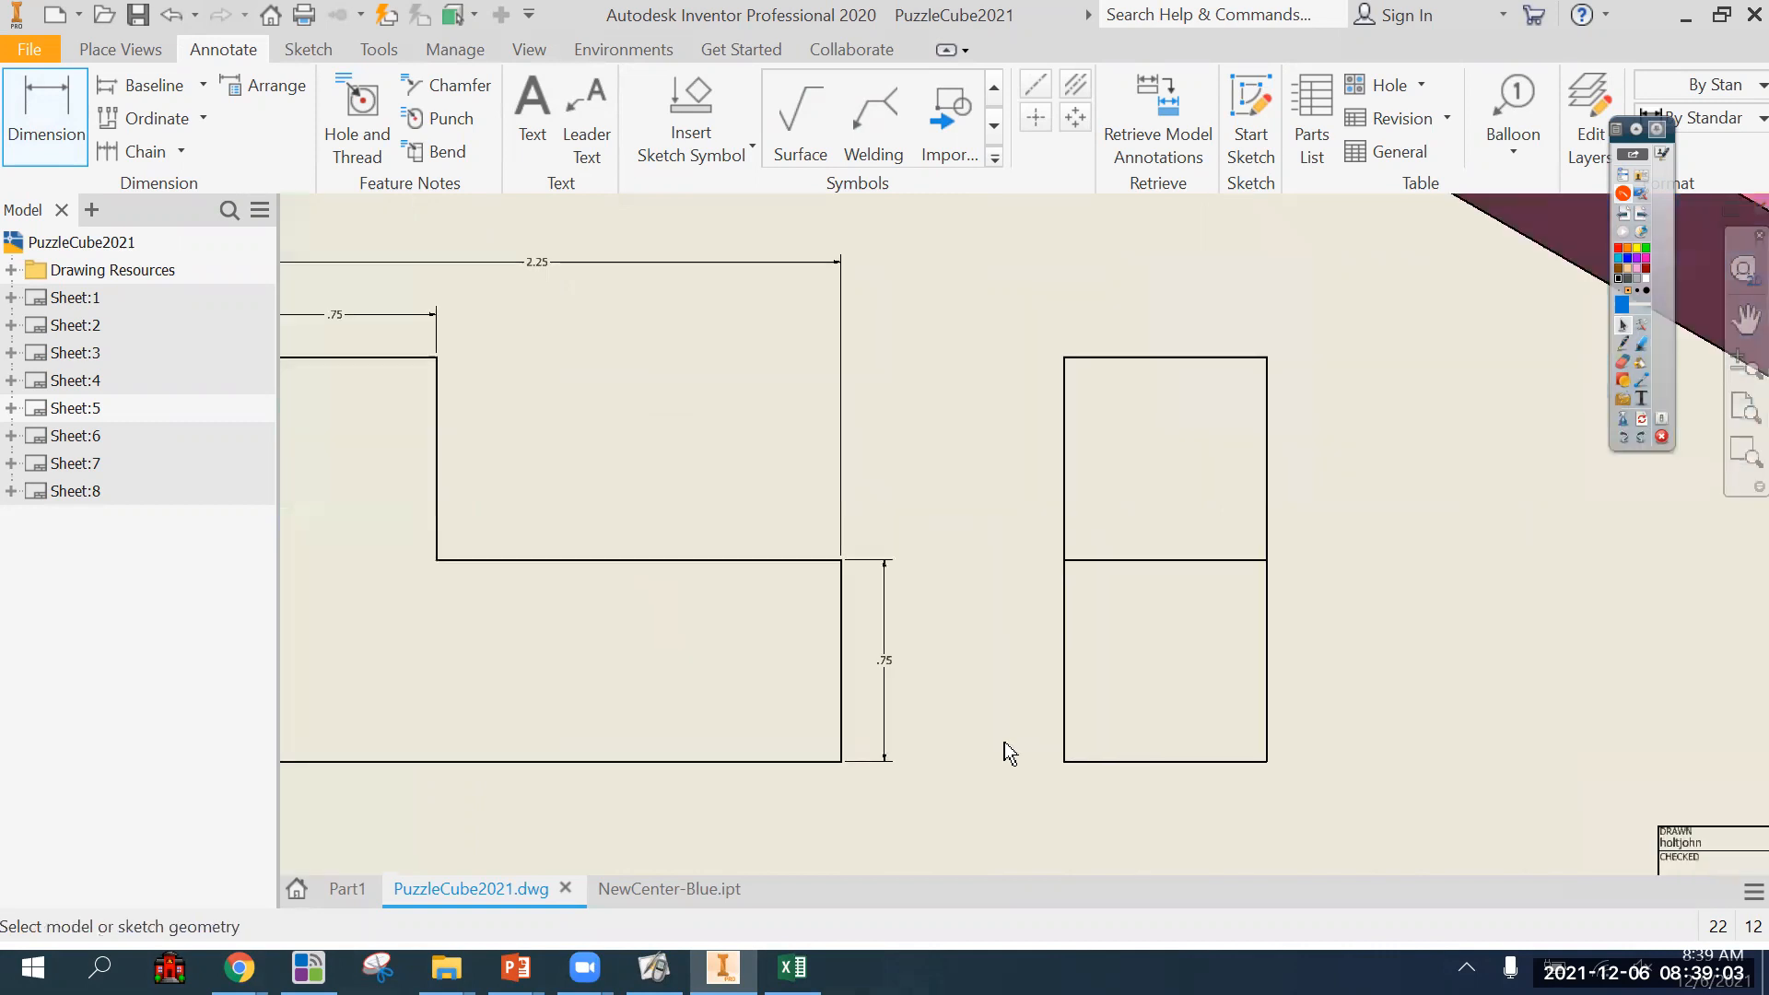
pyautogui.click(1064, 737)
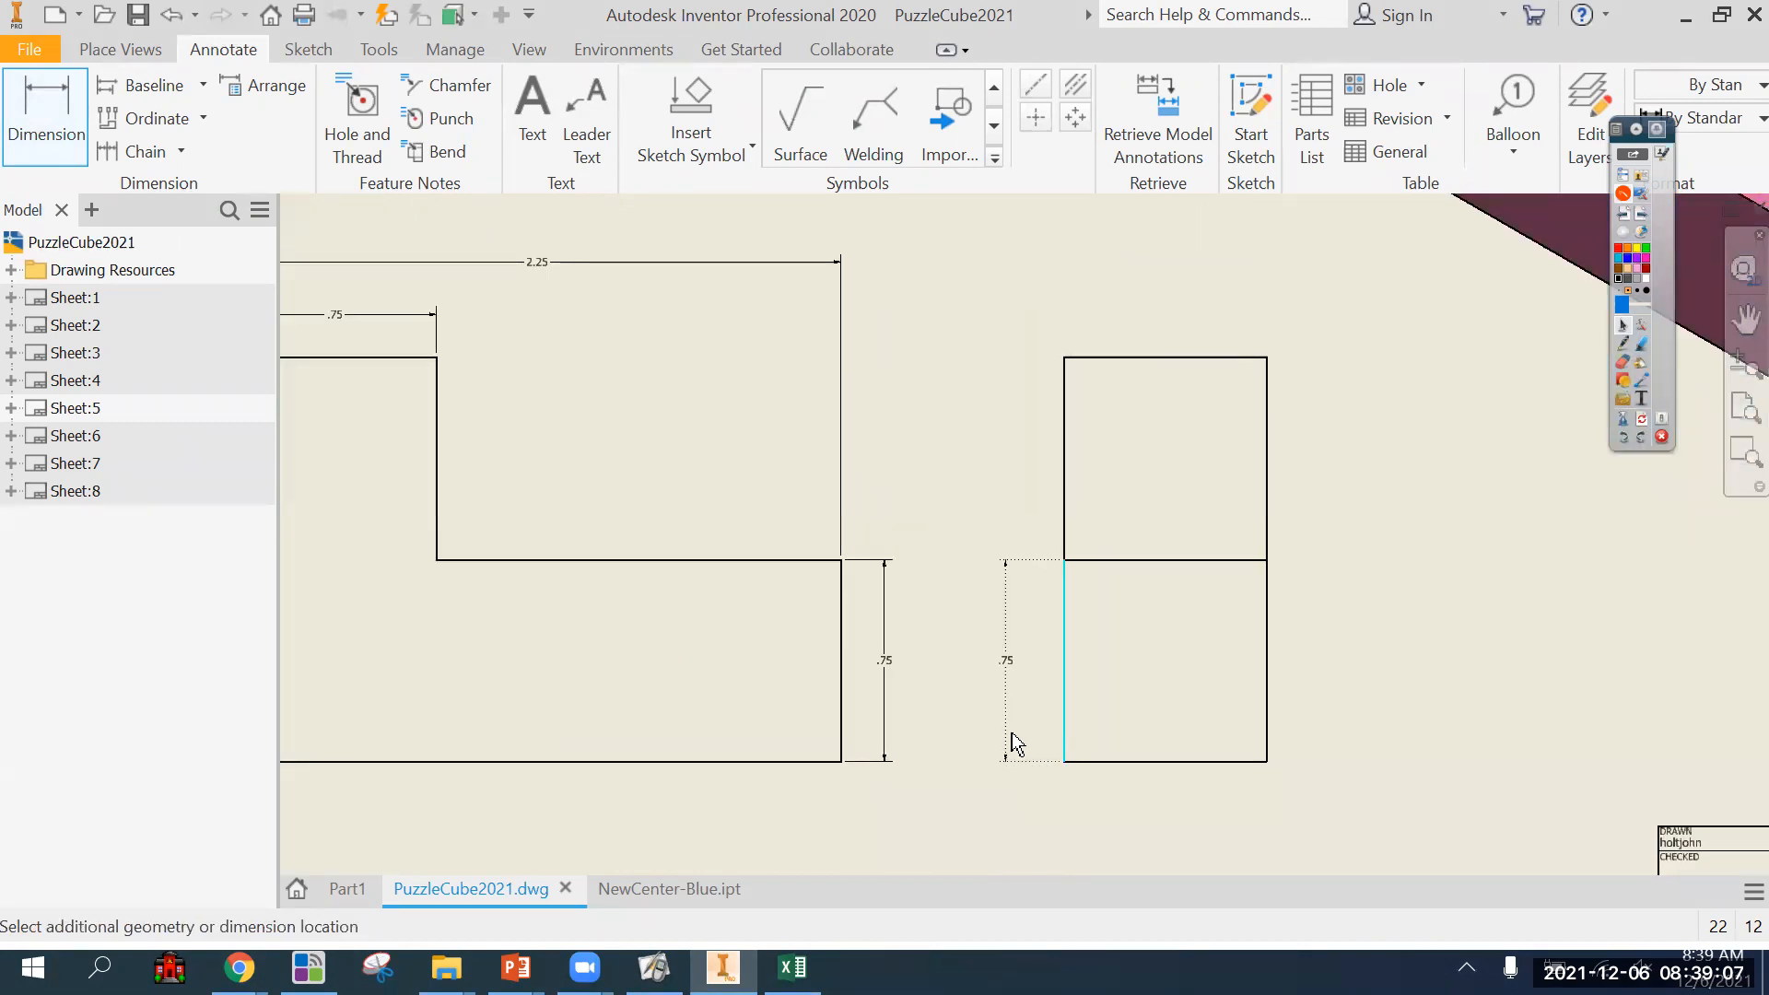
pyautogui.press('Escape')
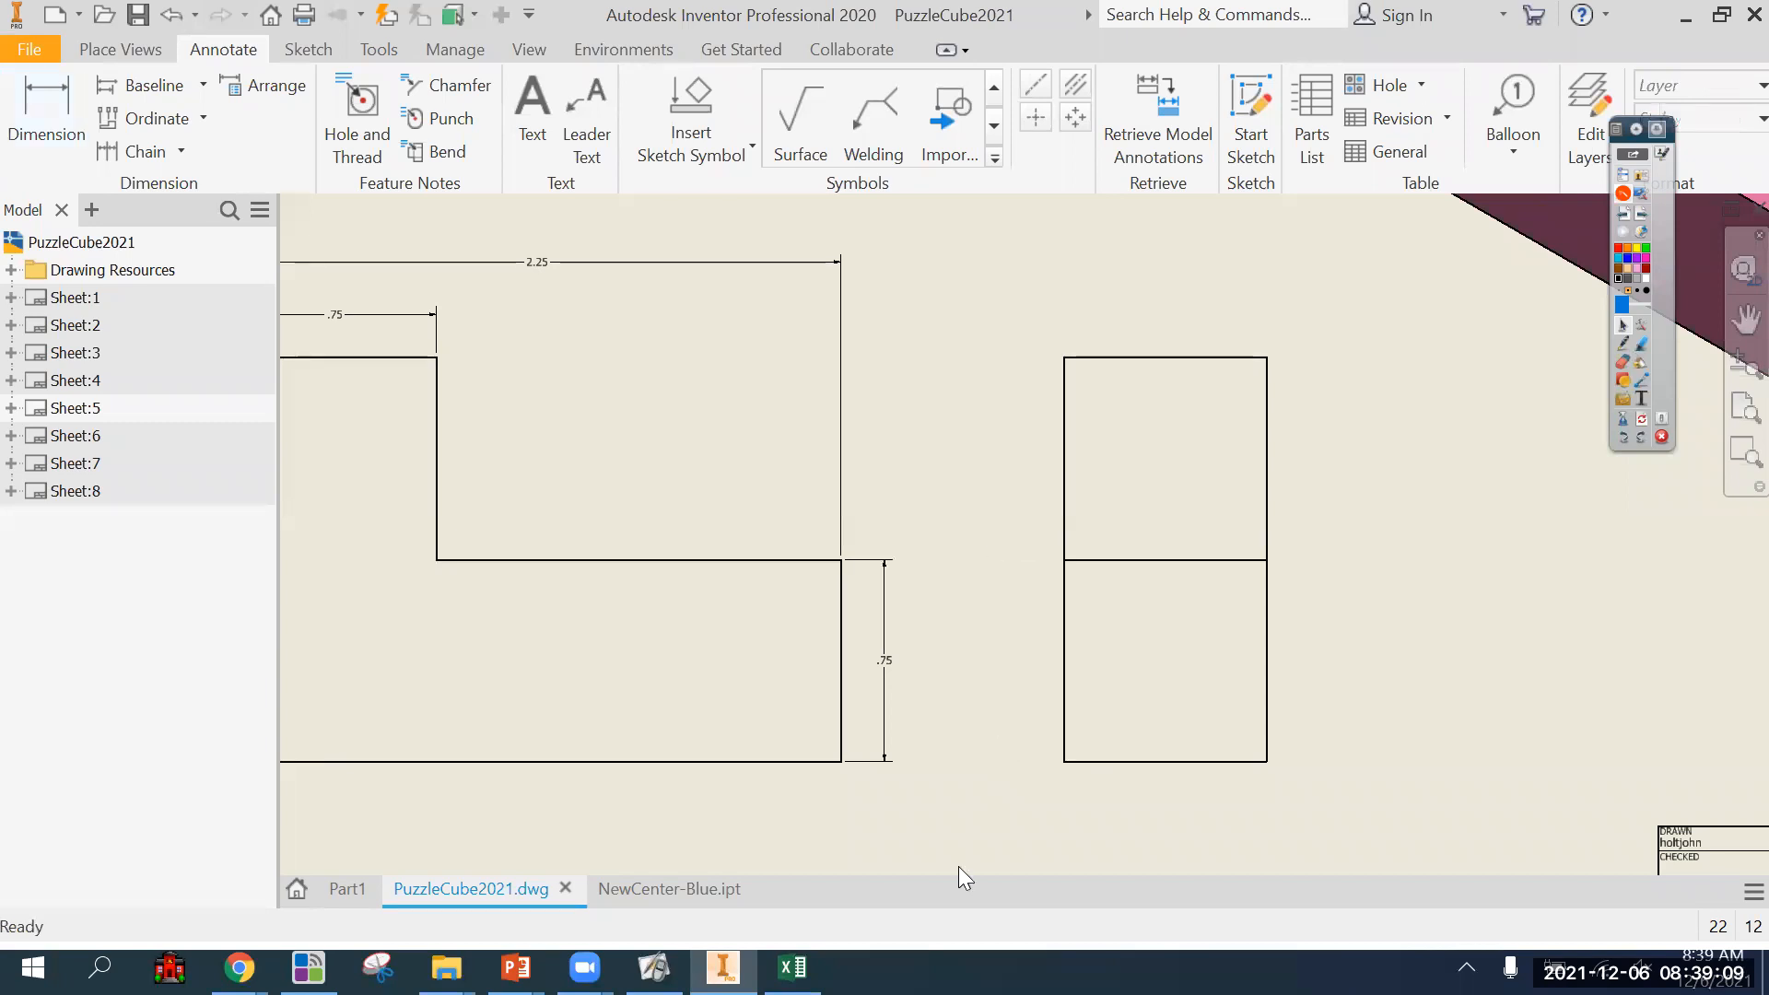
# Dimension the front view's overall height, placed outside the lower leg's height dimension.
pyautogui.click(39, 118)
pyautogui.click(840, 762)
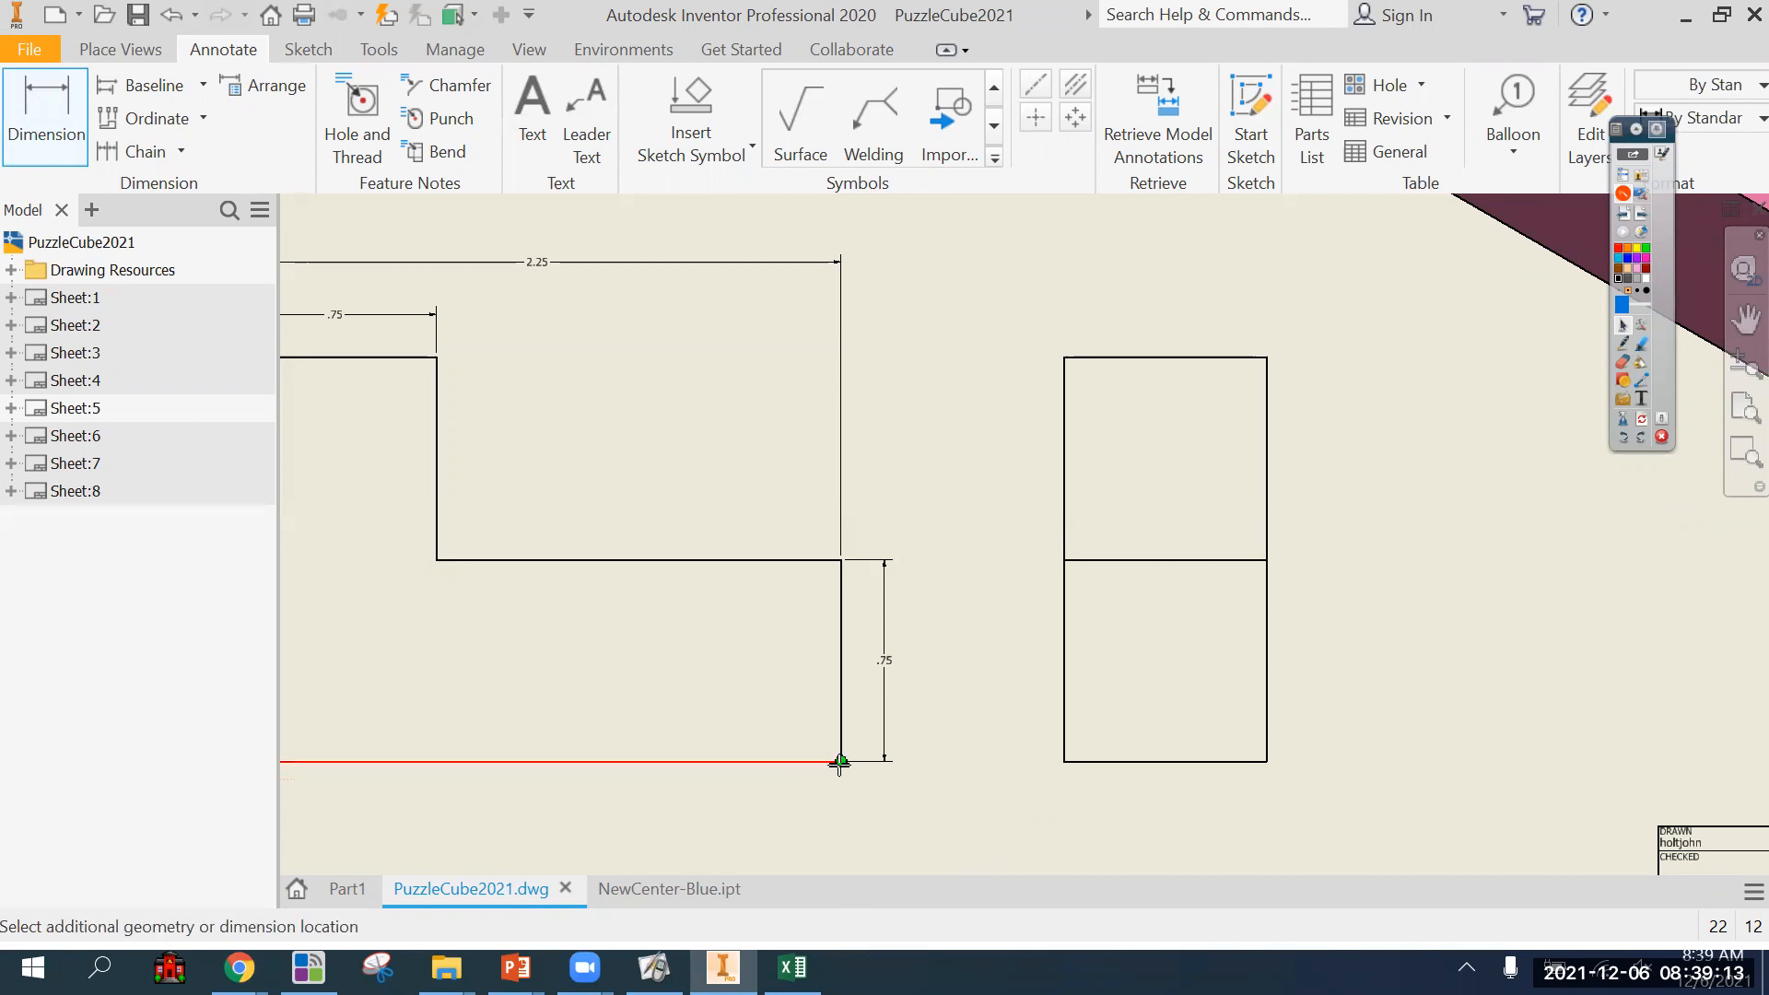
pyautogui.click(439, 368)
pyautogui.click(948, 555)
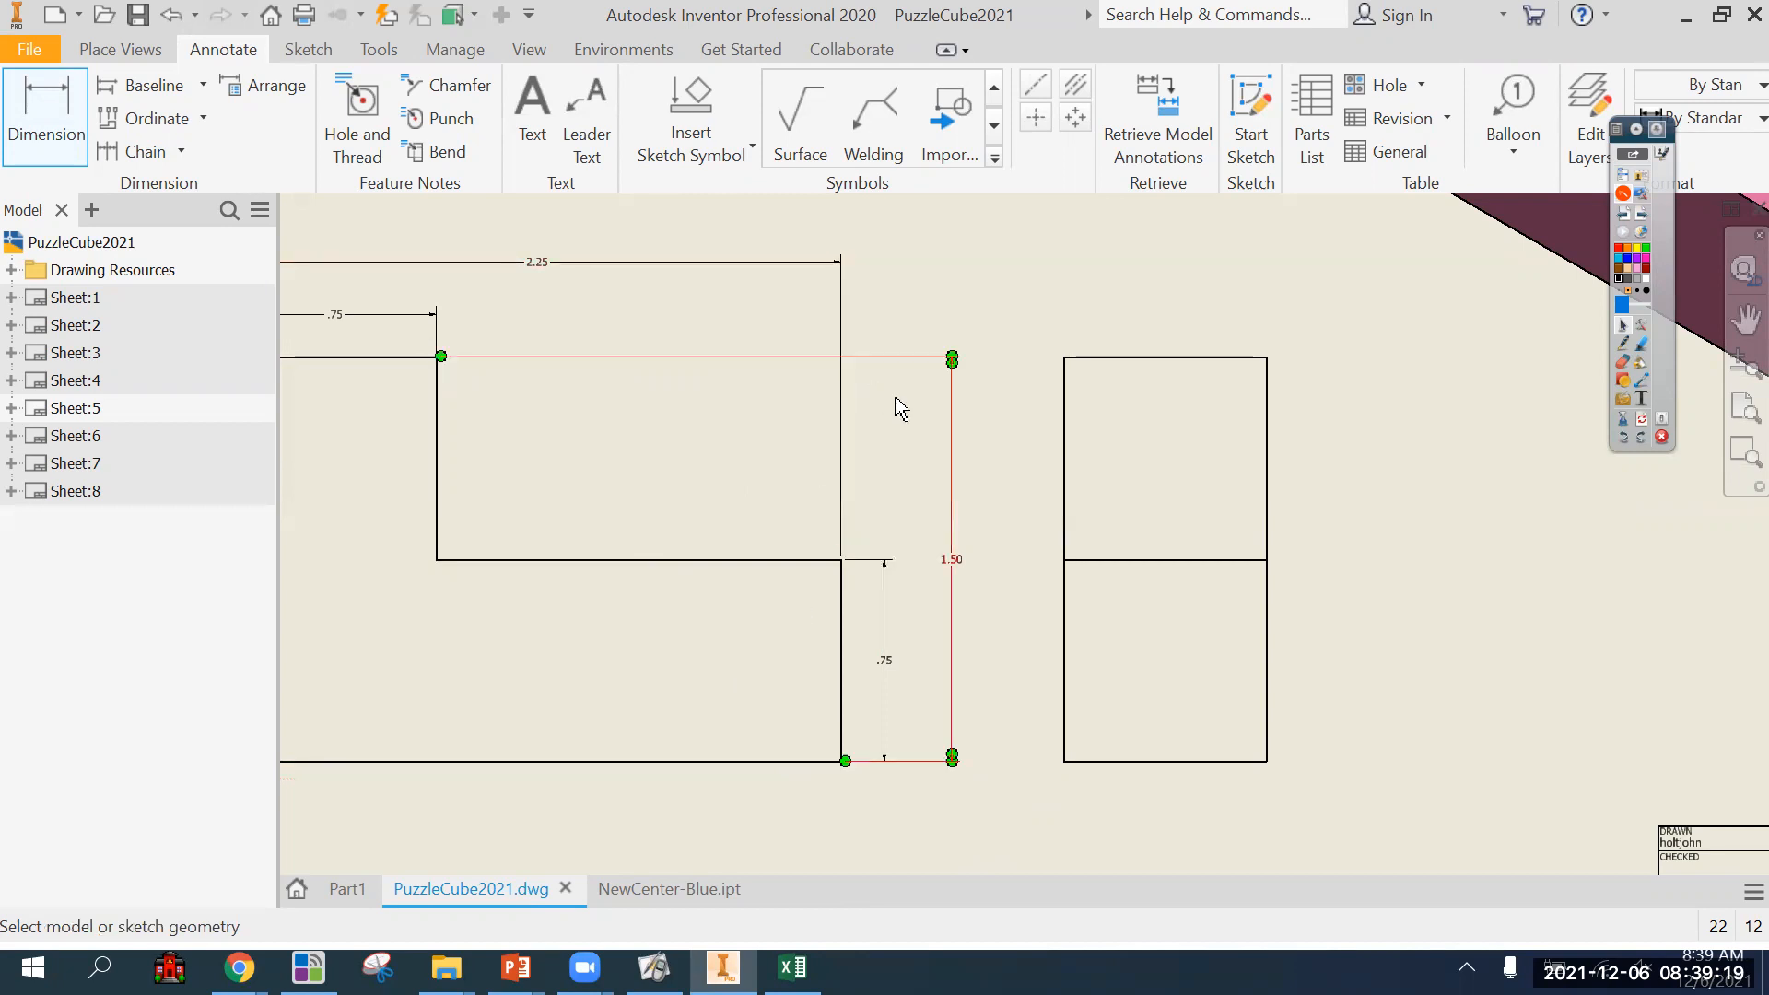
# Dimension the side view's overall height on the side facing the front view, and delete the front view's duplicate overall height dimension.
pyautogui.click(1070, 762)
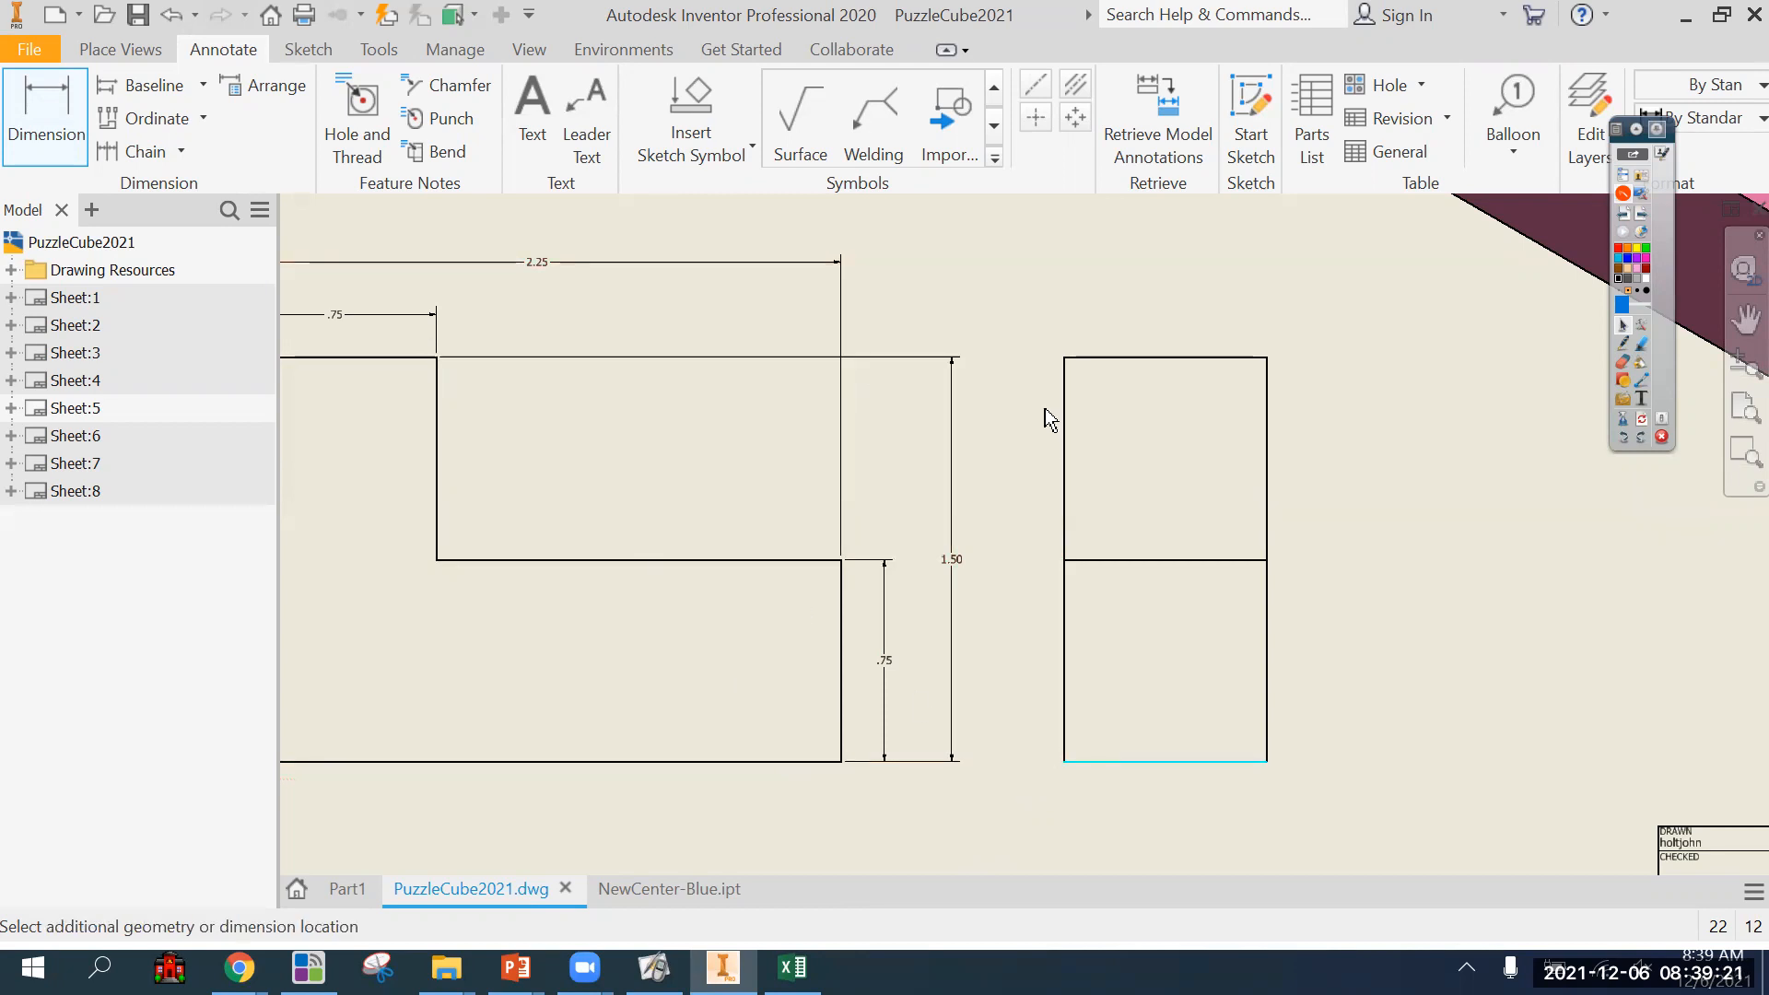
pyautogui.click(1086, 359)
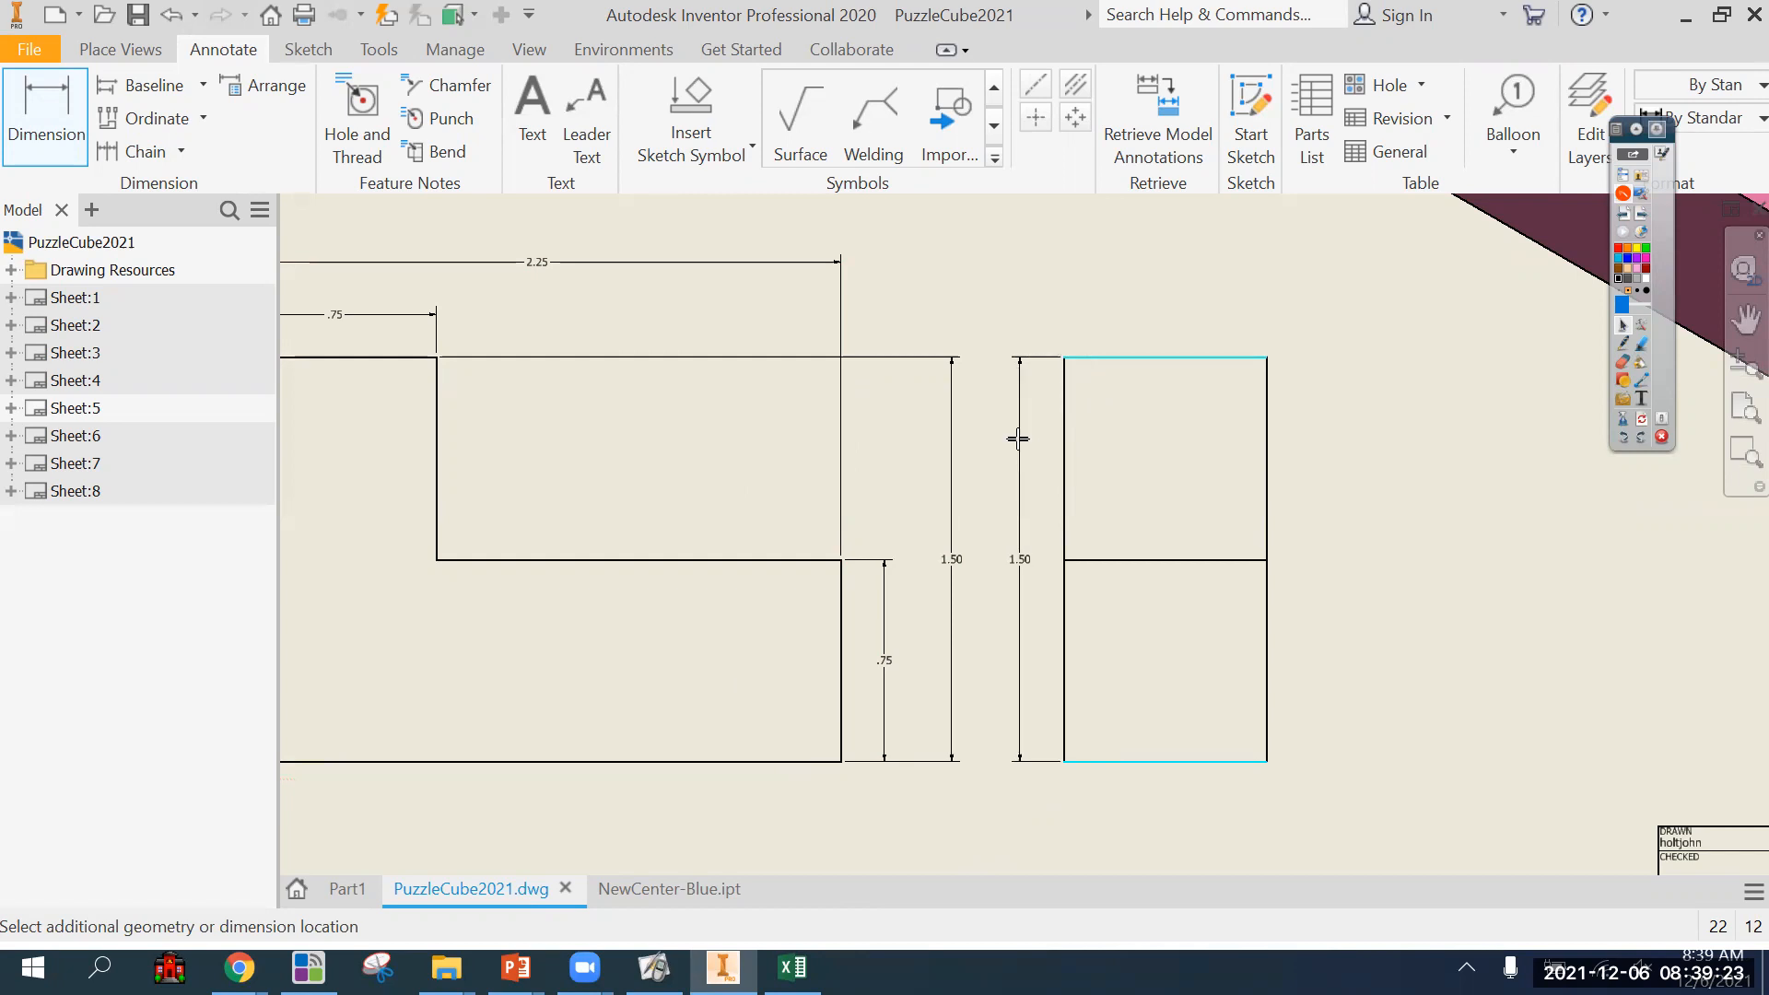
pyautogui.click(1018, 439)
pyautogui.press('Escape')
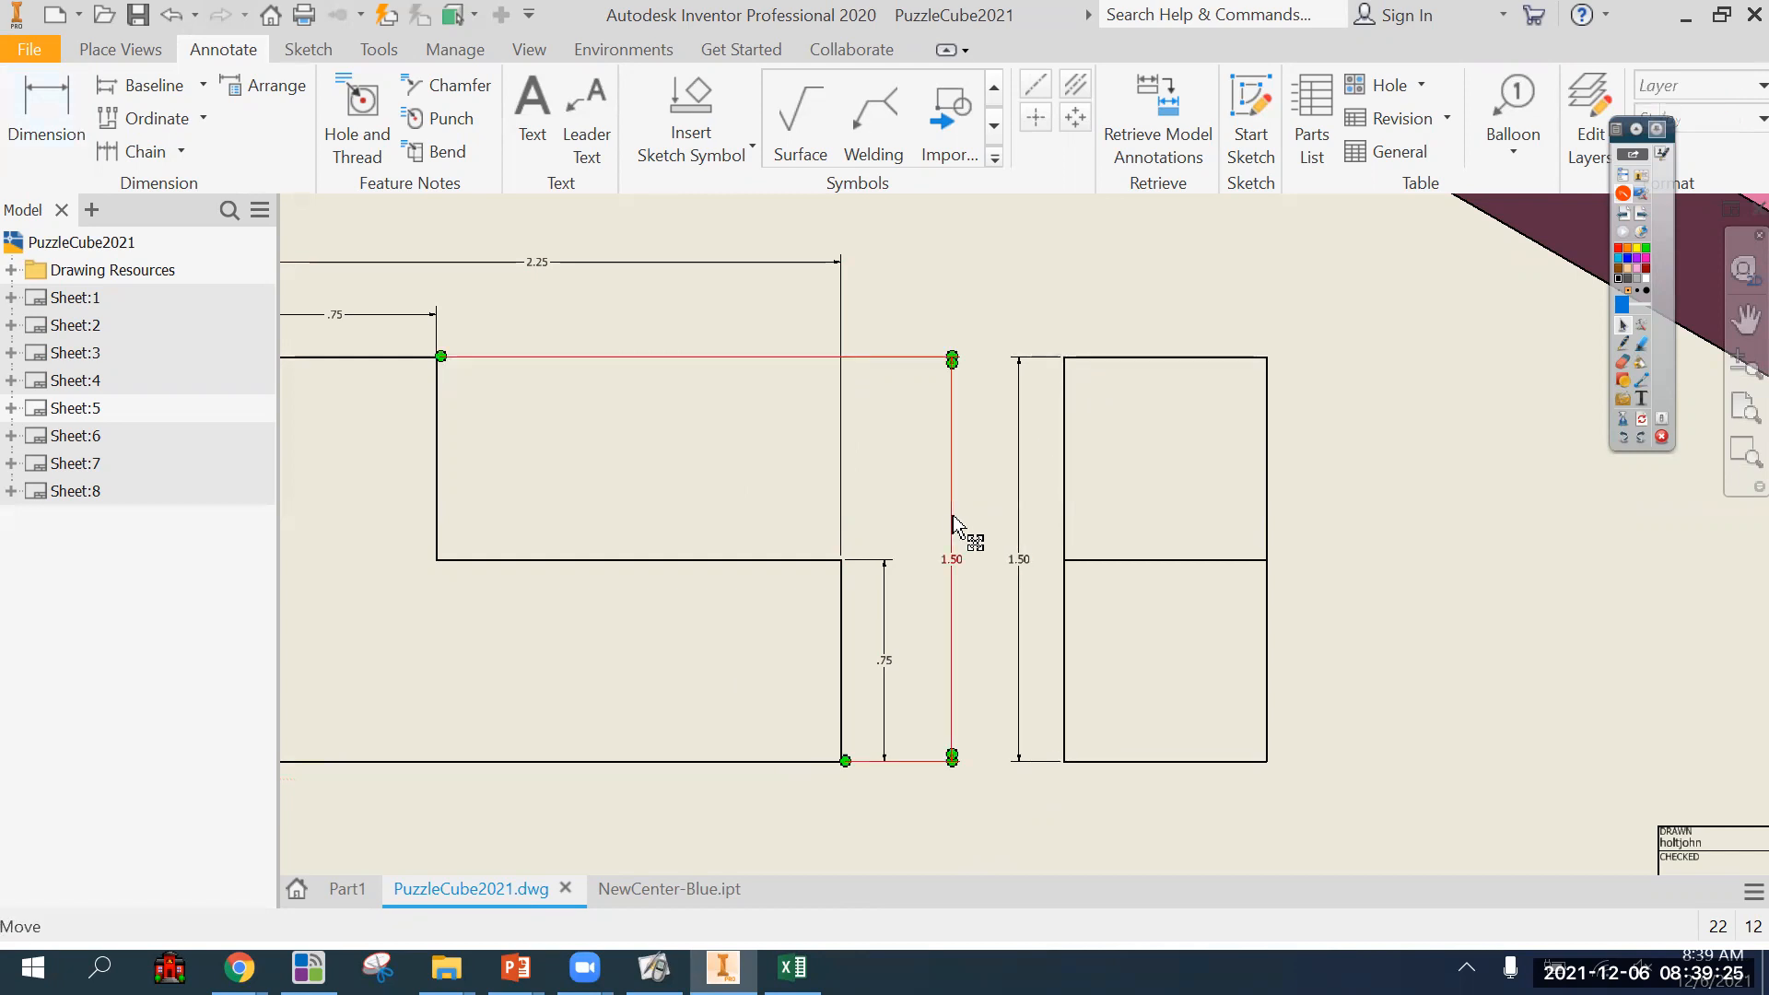
pyautogui.click(953, 525)
pyautogui.press('Delete')
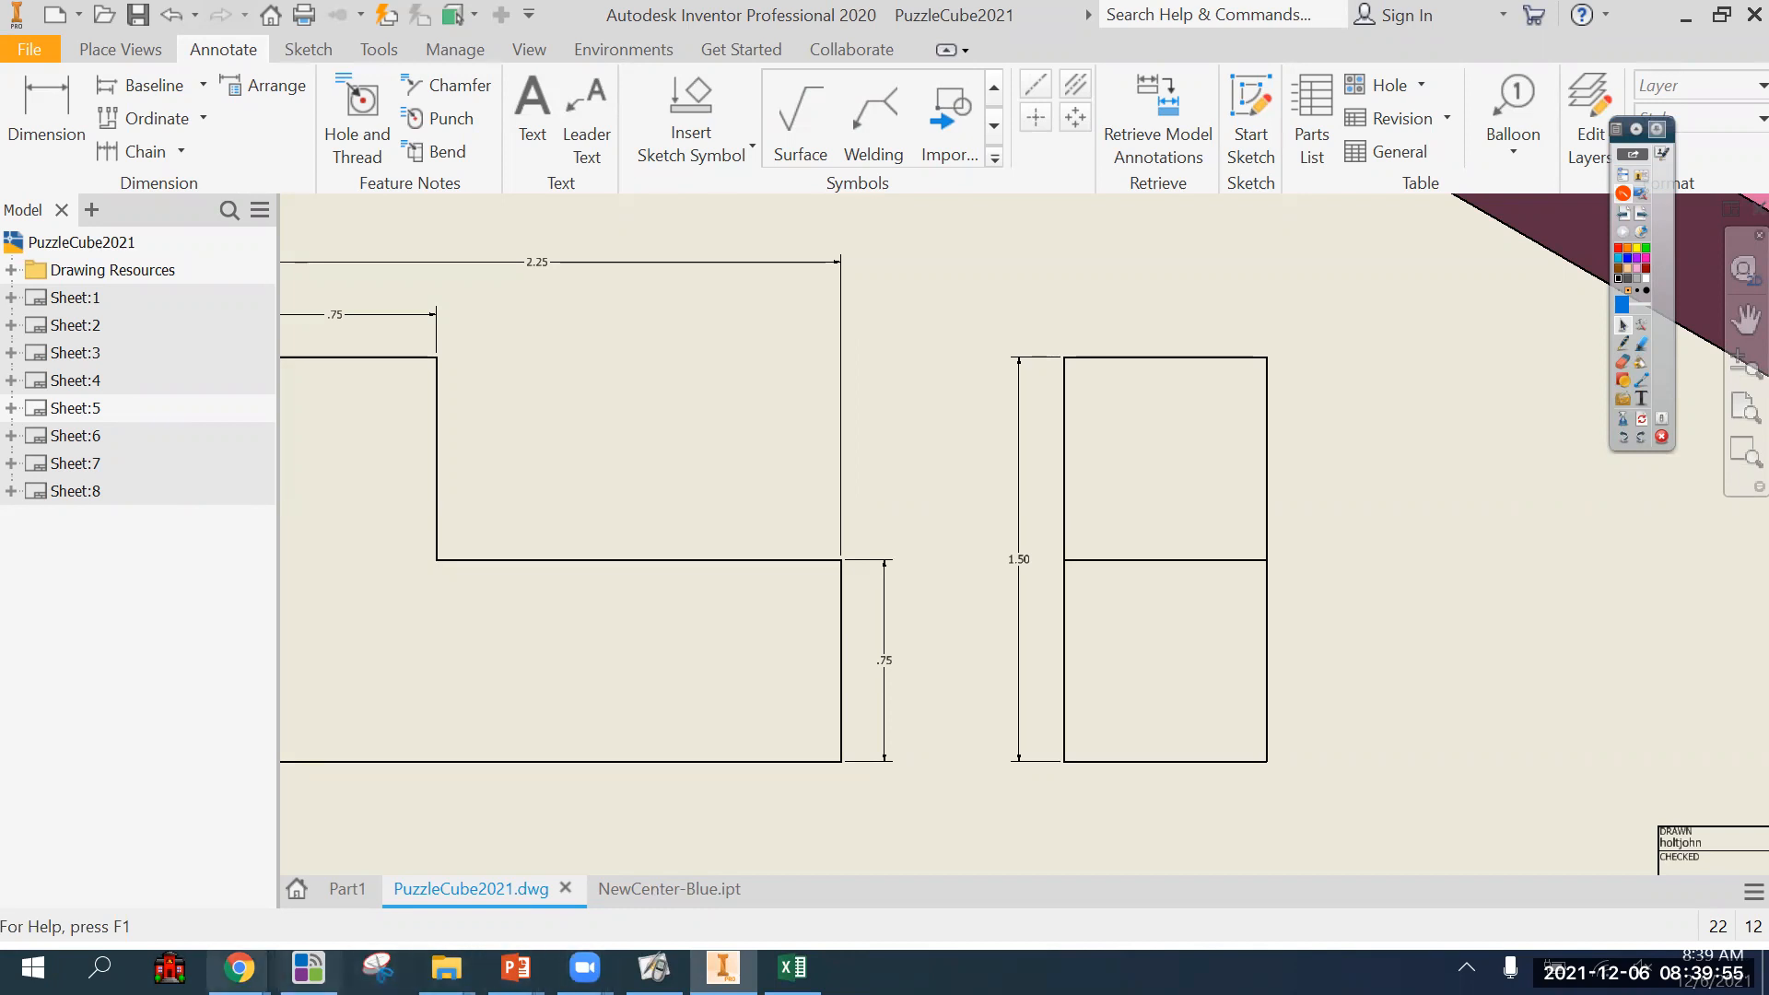
# Switch to the Dimensioning Standards document in Chrome and review the hierarchy of dimensioning sins, comparing hidden-line dimensioning with extension lines across a view.
pyautogui.moveTo(238, 968)
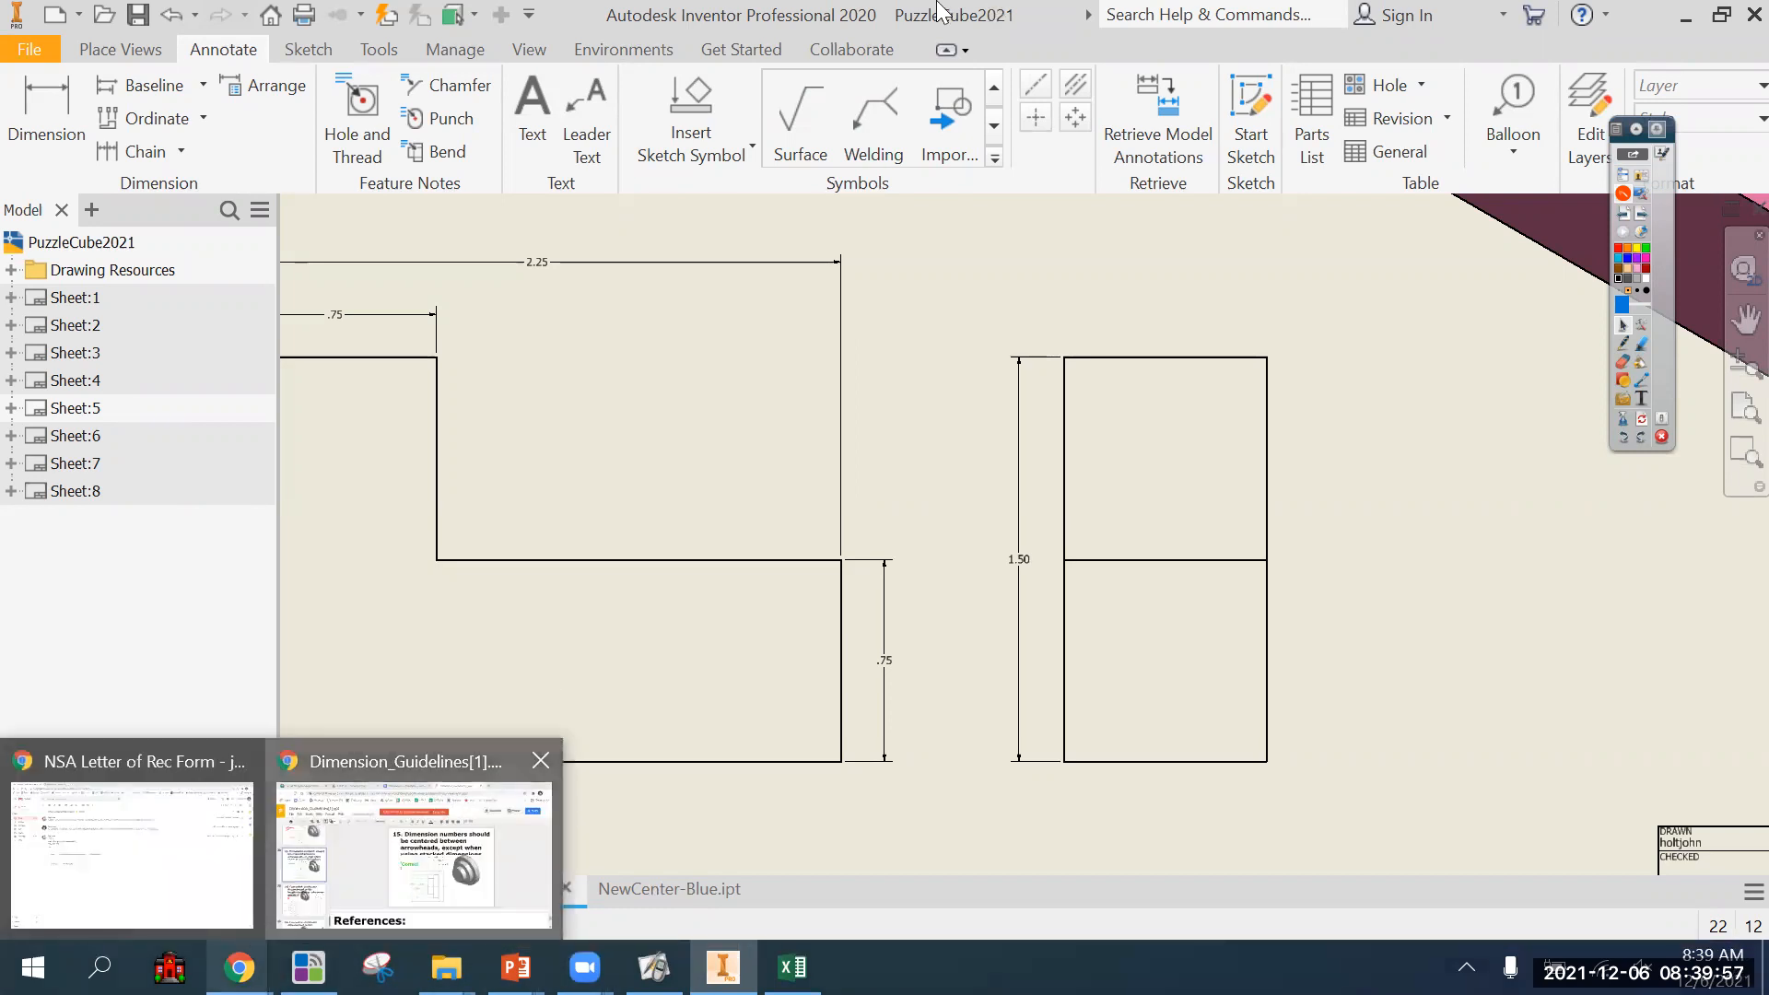
pyautogui.click(415, 852)
pyautogui.hotkey('ctrl', 'shift', 'Tab')
pyautogui.click(896, 616)
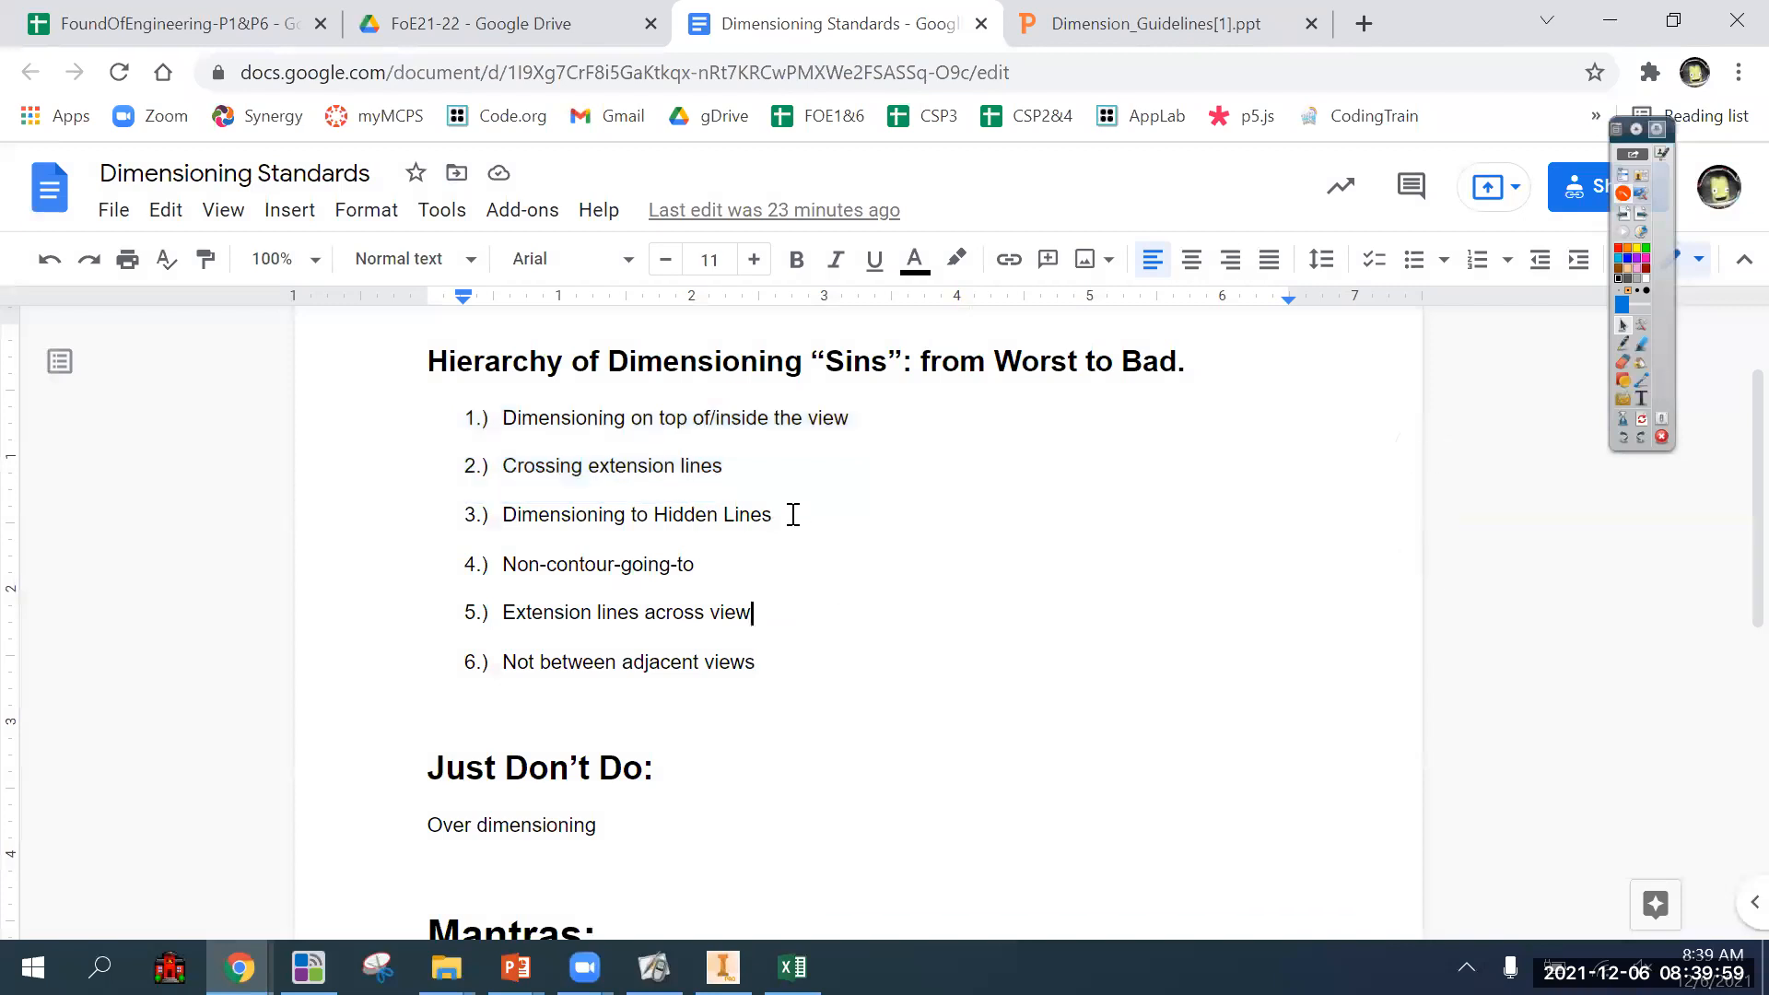
pyautogui.moveTo(783, 515); pyautogui.dragTo(550, 516)
pyautogui.click(564, 574)
pyautogui.moveTo(771, 616); pyautogui.dragTo(617, 613)
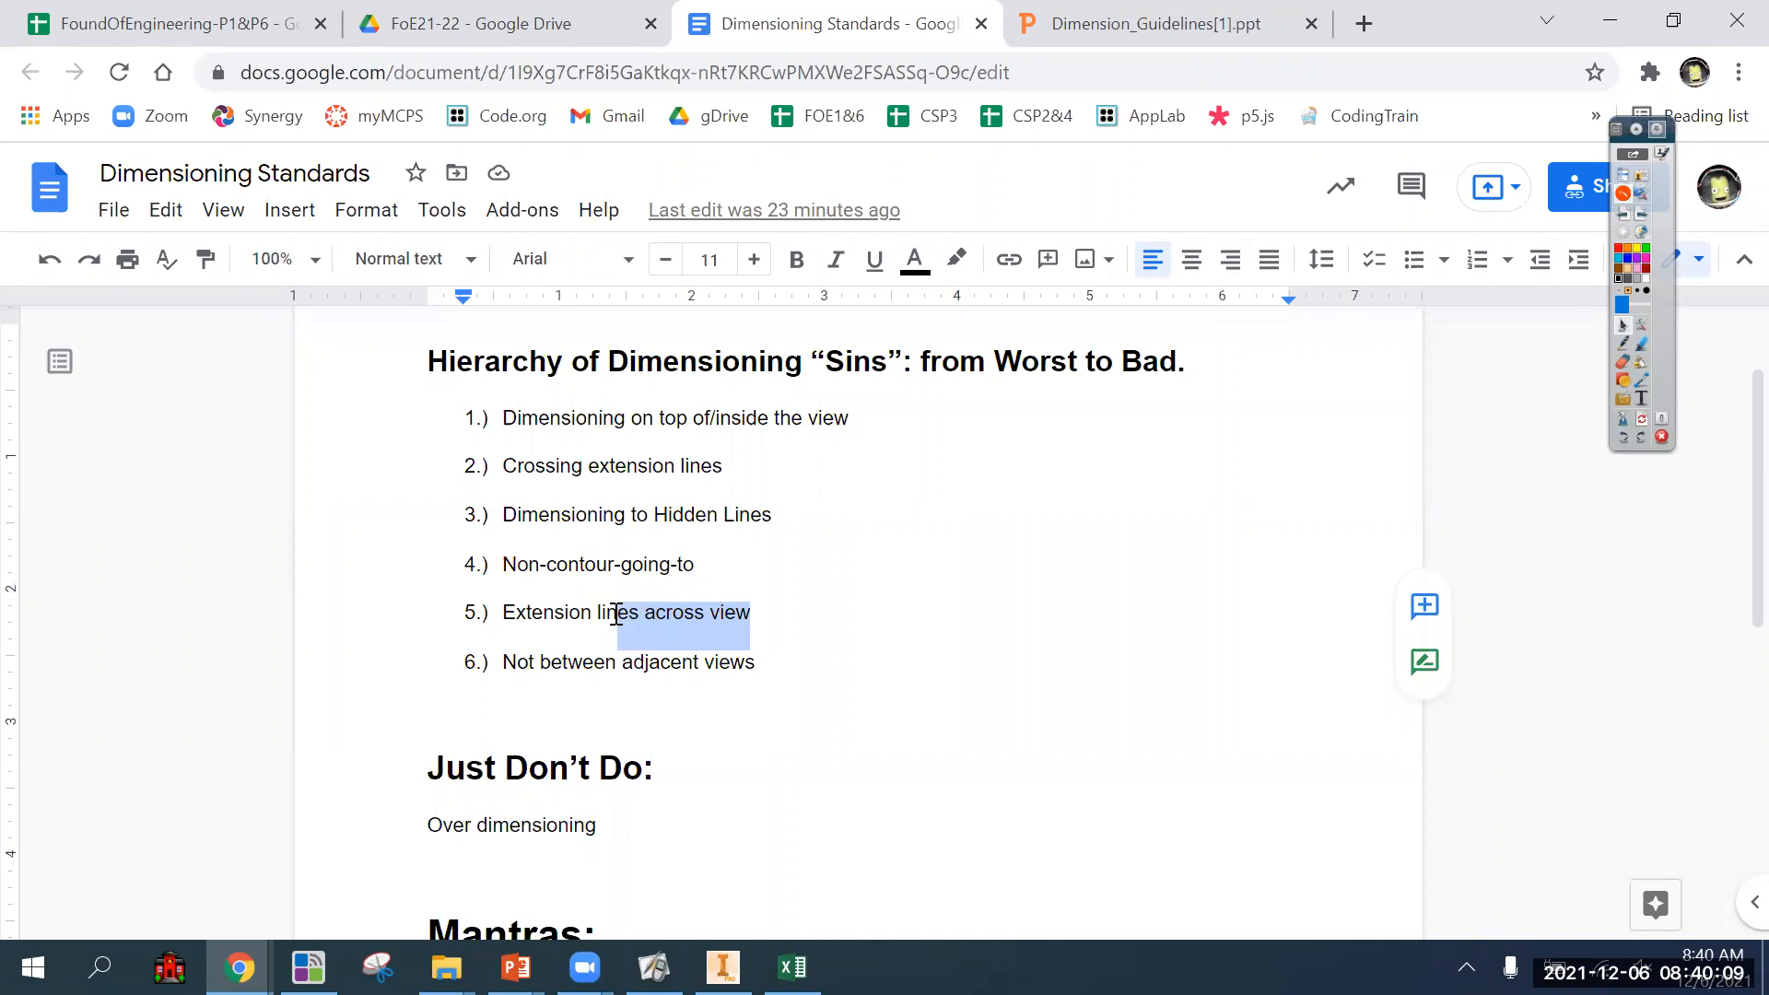
pyautogui.moveTo(748, 613); pyautogui.dragTo(601, 612)
pyautogui.moveTo(784, 521); pyautogui.dragTo(623, 516)
pyautogui.click(818, 623)
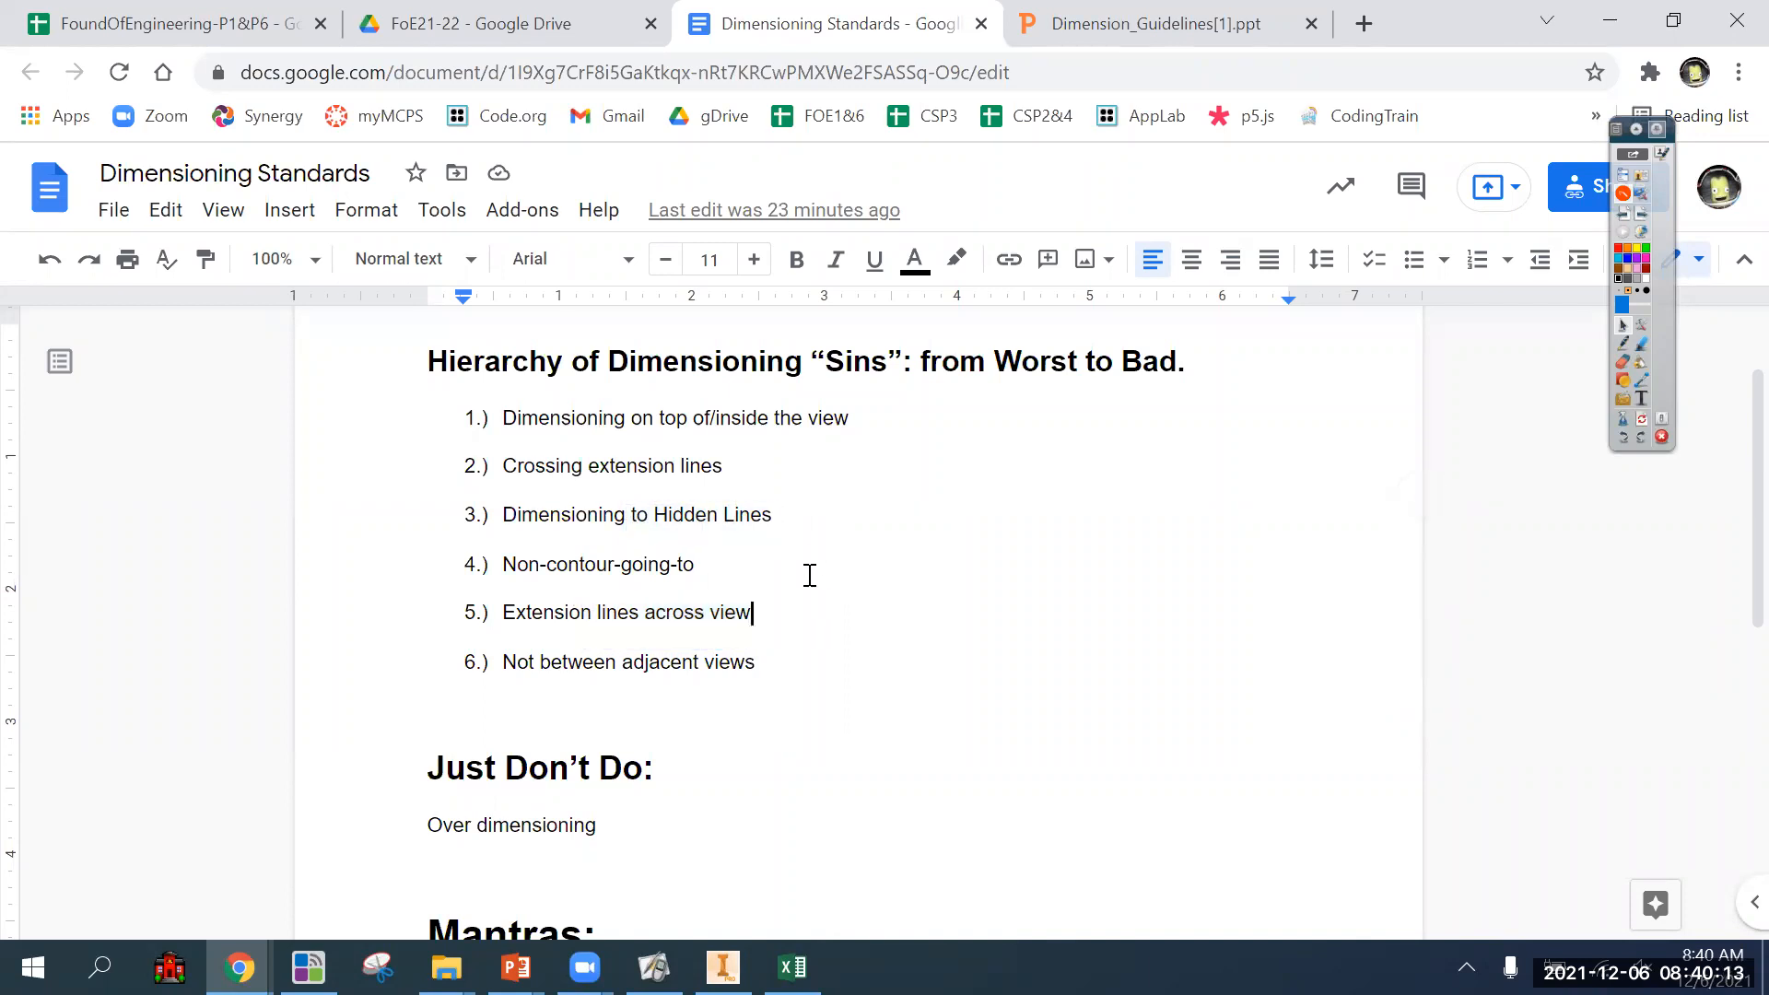
pyautogui.moveTo(752, 612); pyautogui.dragTo(513, 494)
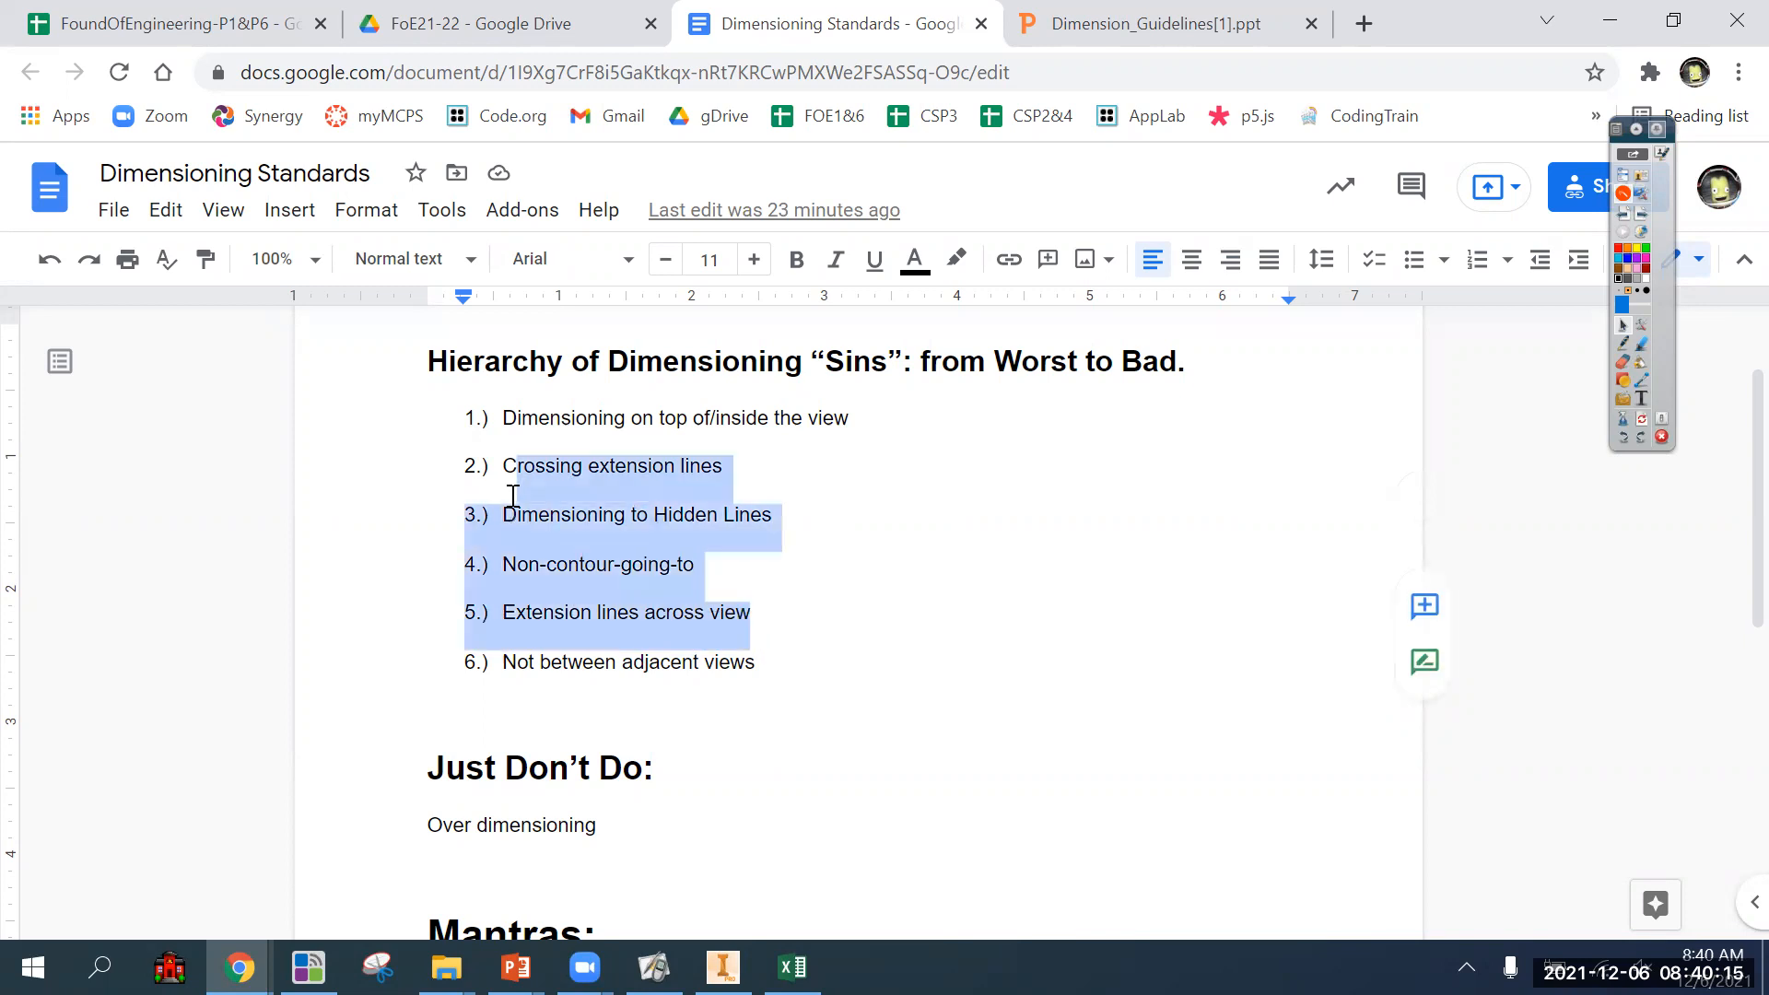
pyautogui.click(838, 634)
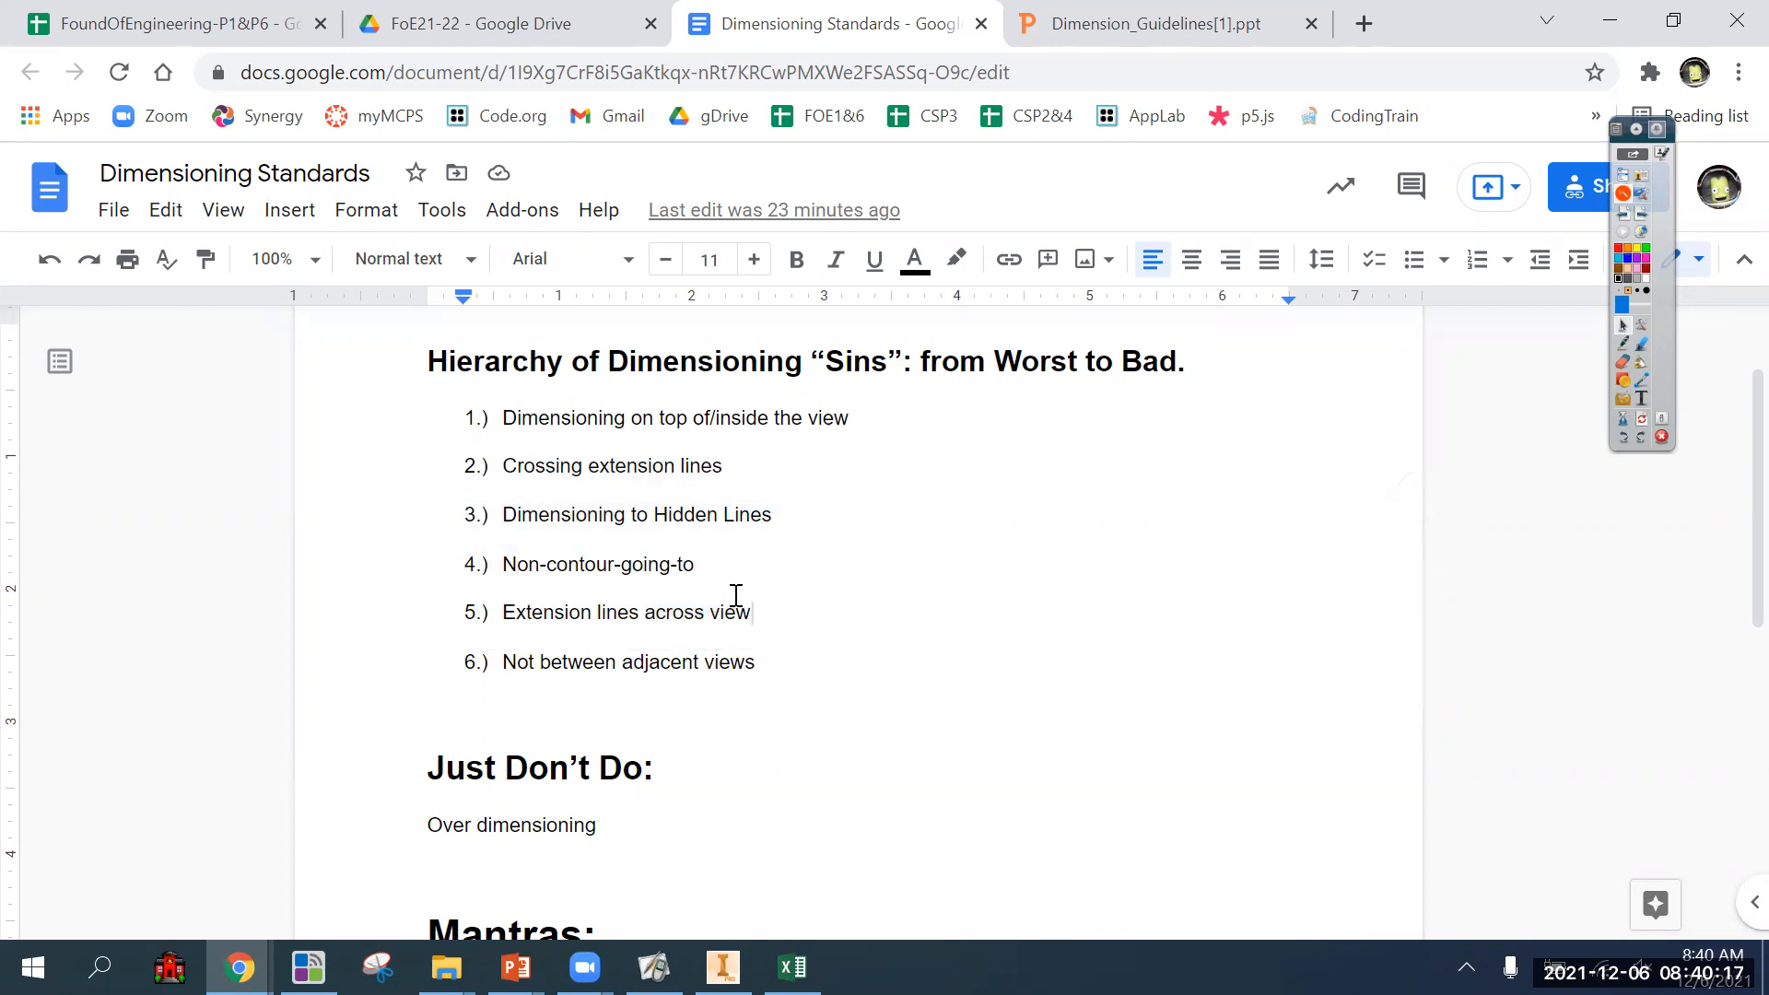
# Return to the Inventor drawing and trace the front view's stepped contour and the top view's inner edge with the purple pen.
pyautogui.hotkey('alt', 'Tab')
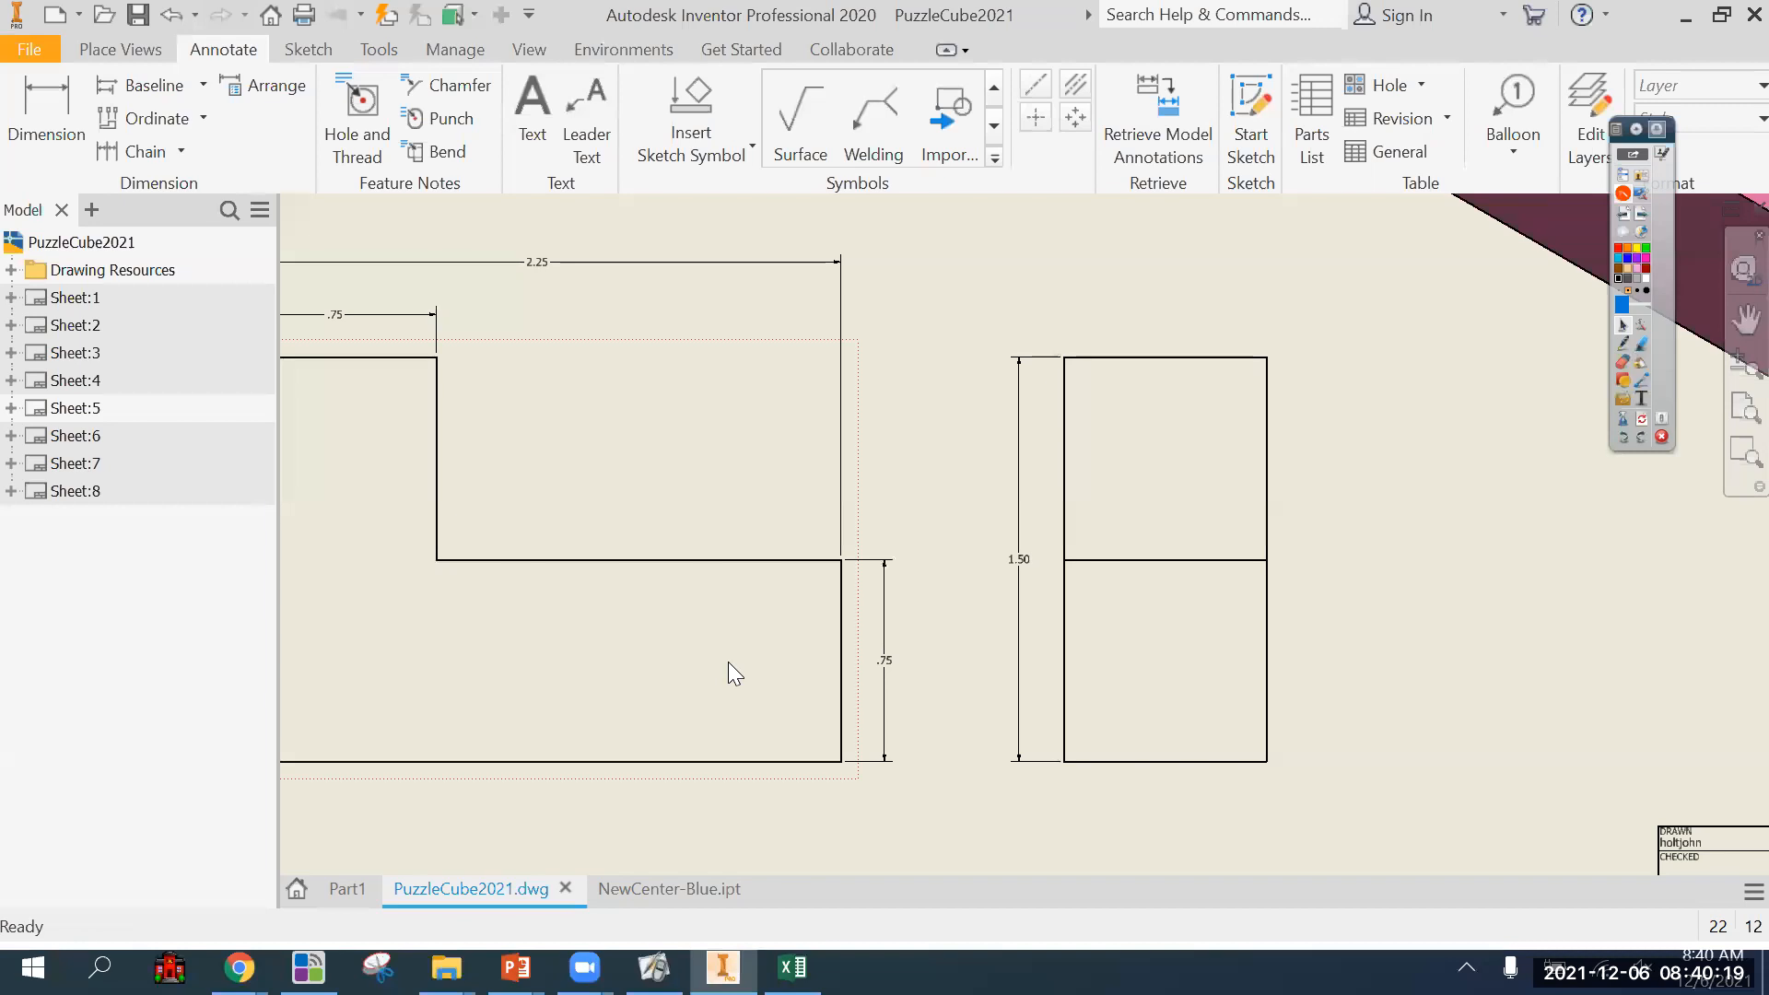
pyautogui.scroll(-5, 988, 699)
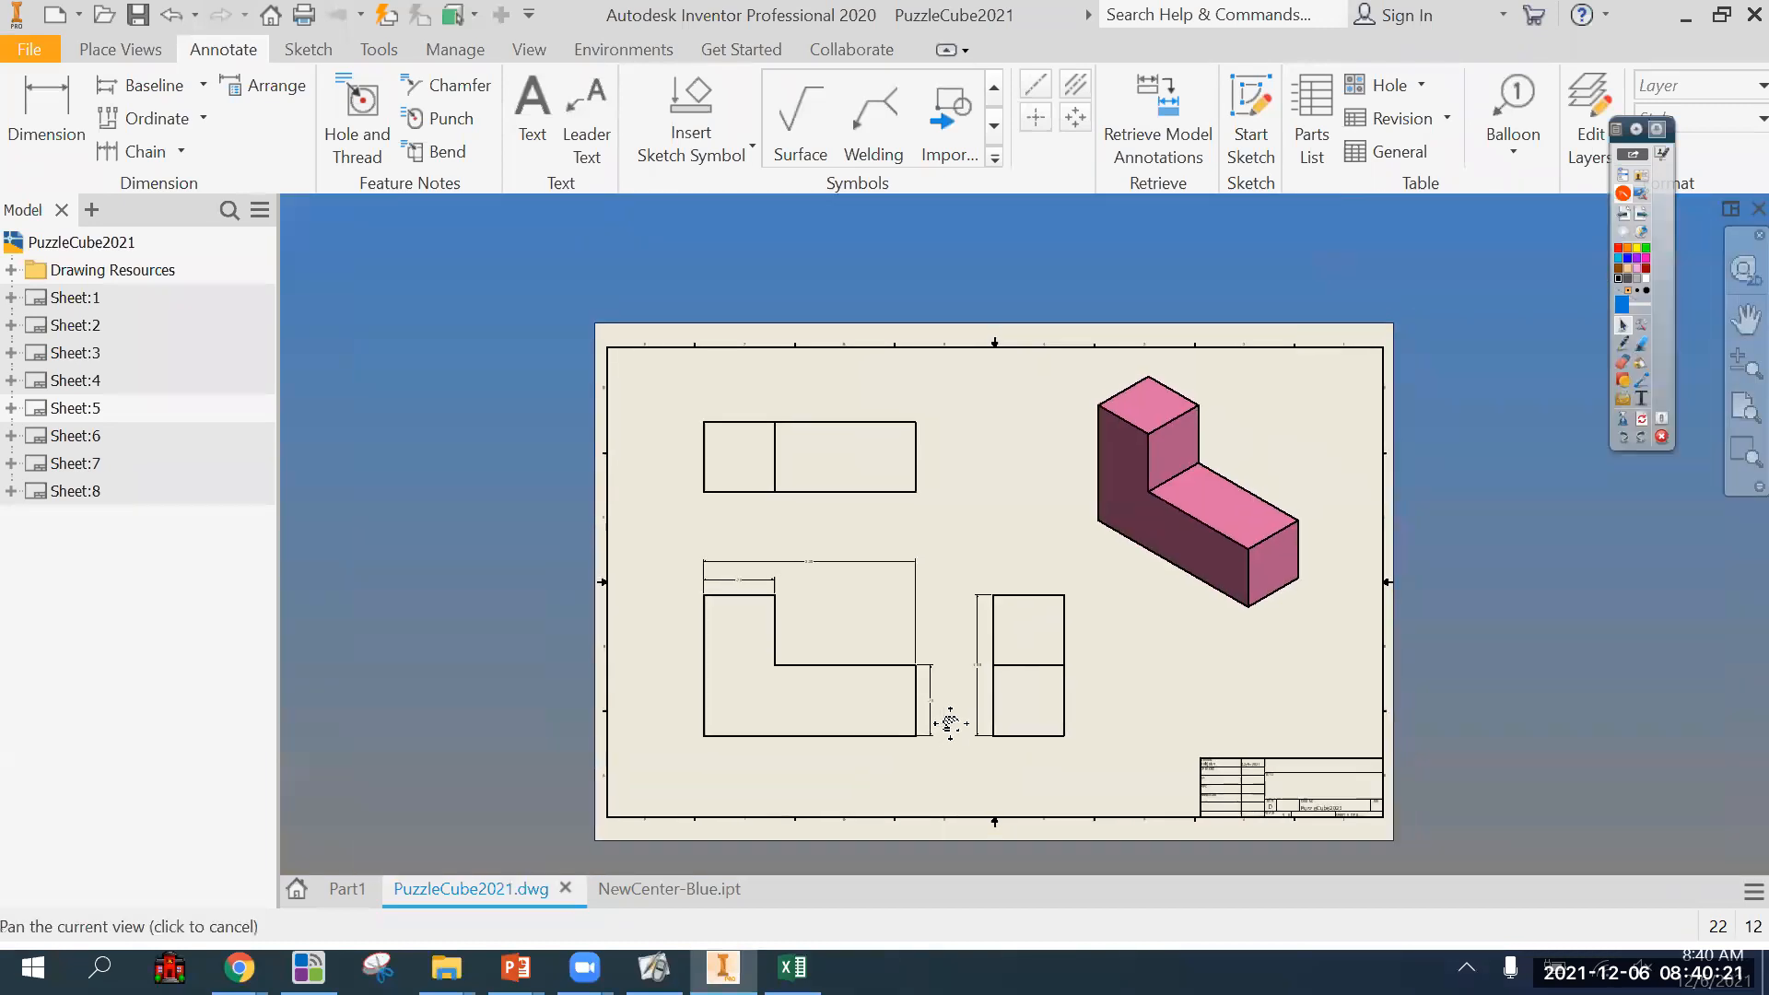
pyautogui.scroll(3, 925, 688)
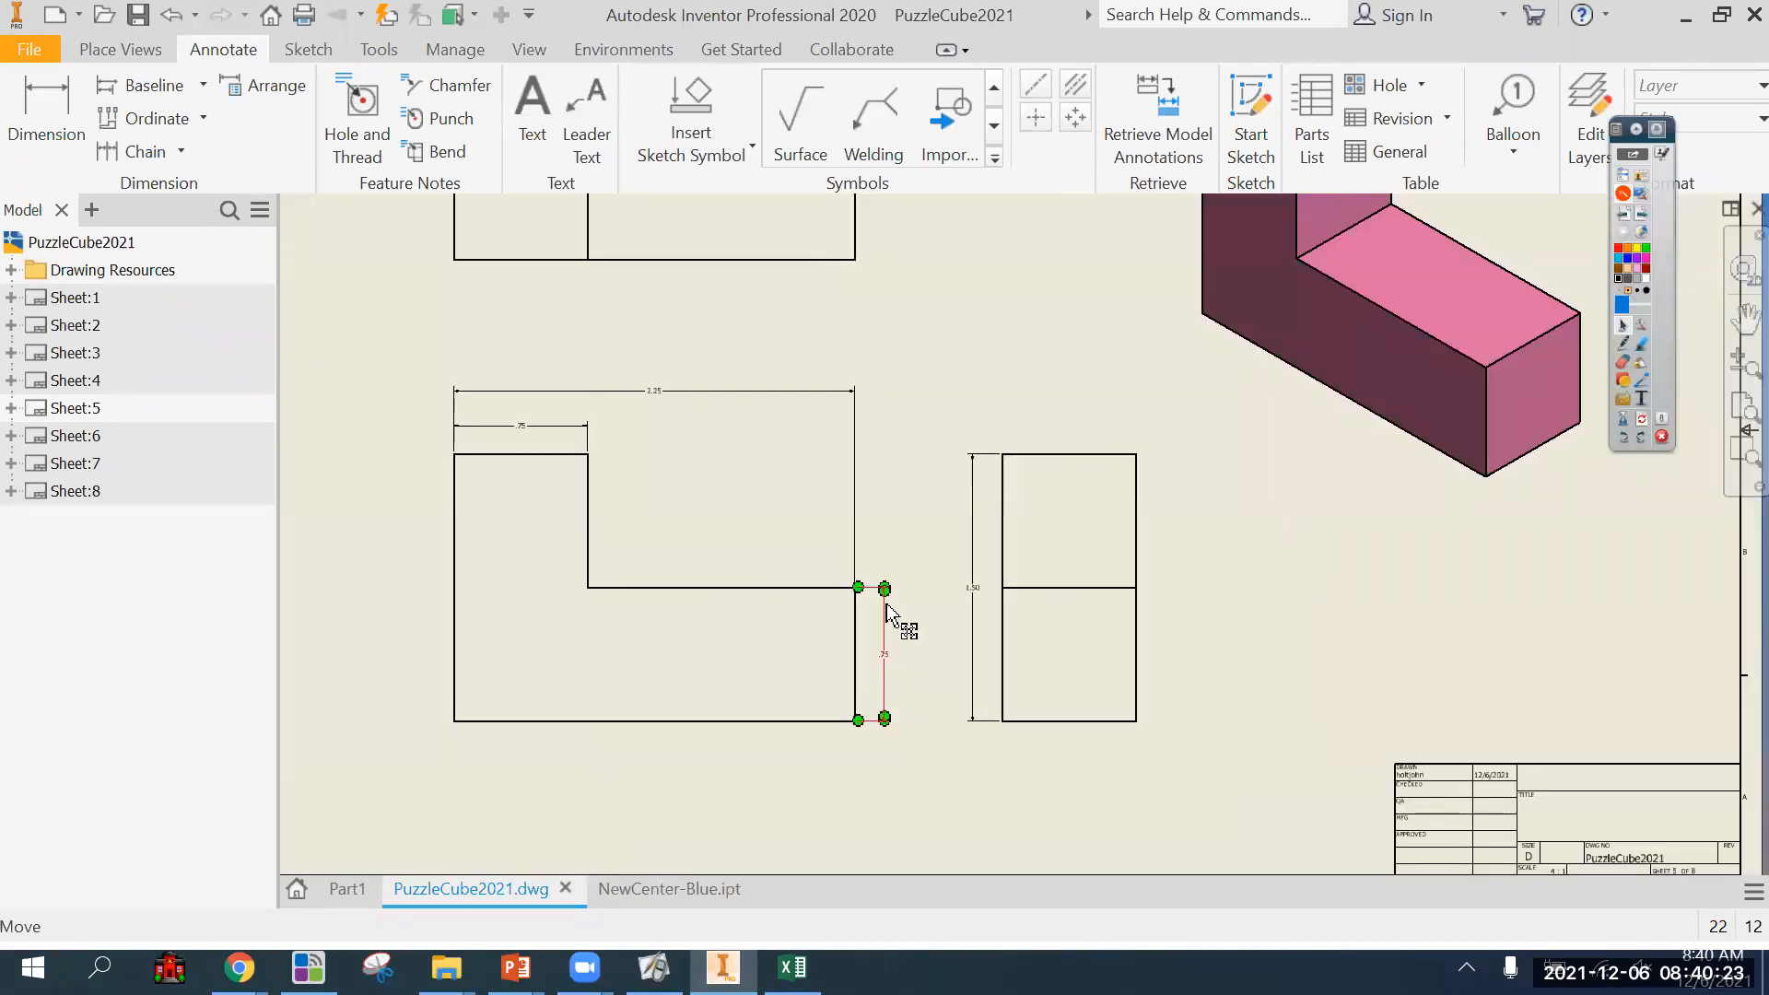
pyautogui.moveTo(862, 666); pyautogui.dragTo(841, 722, button='middle')
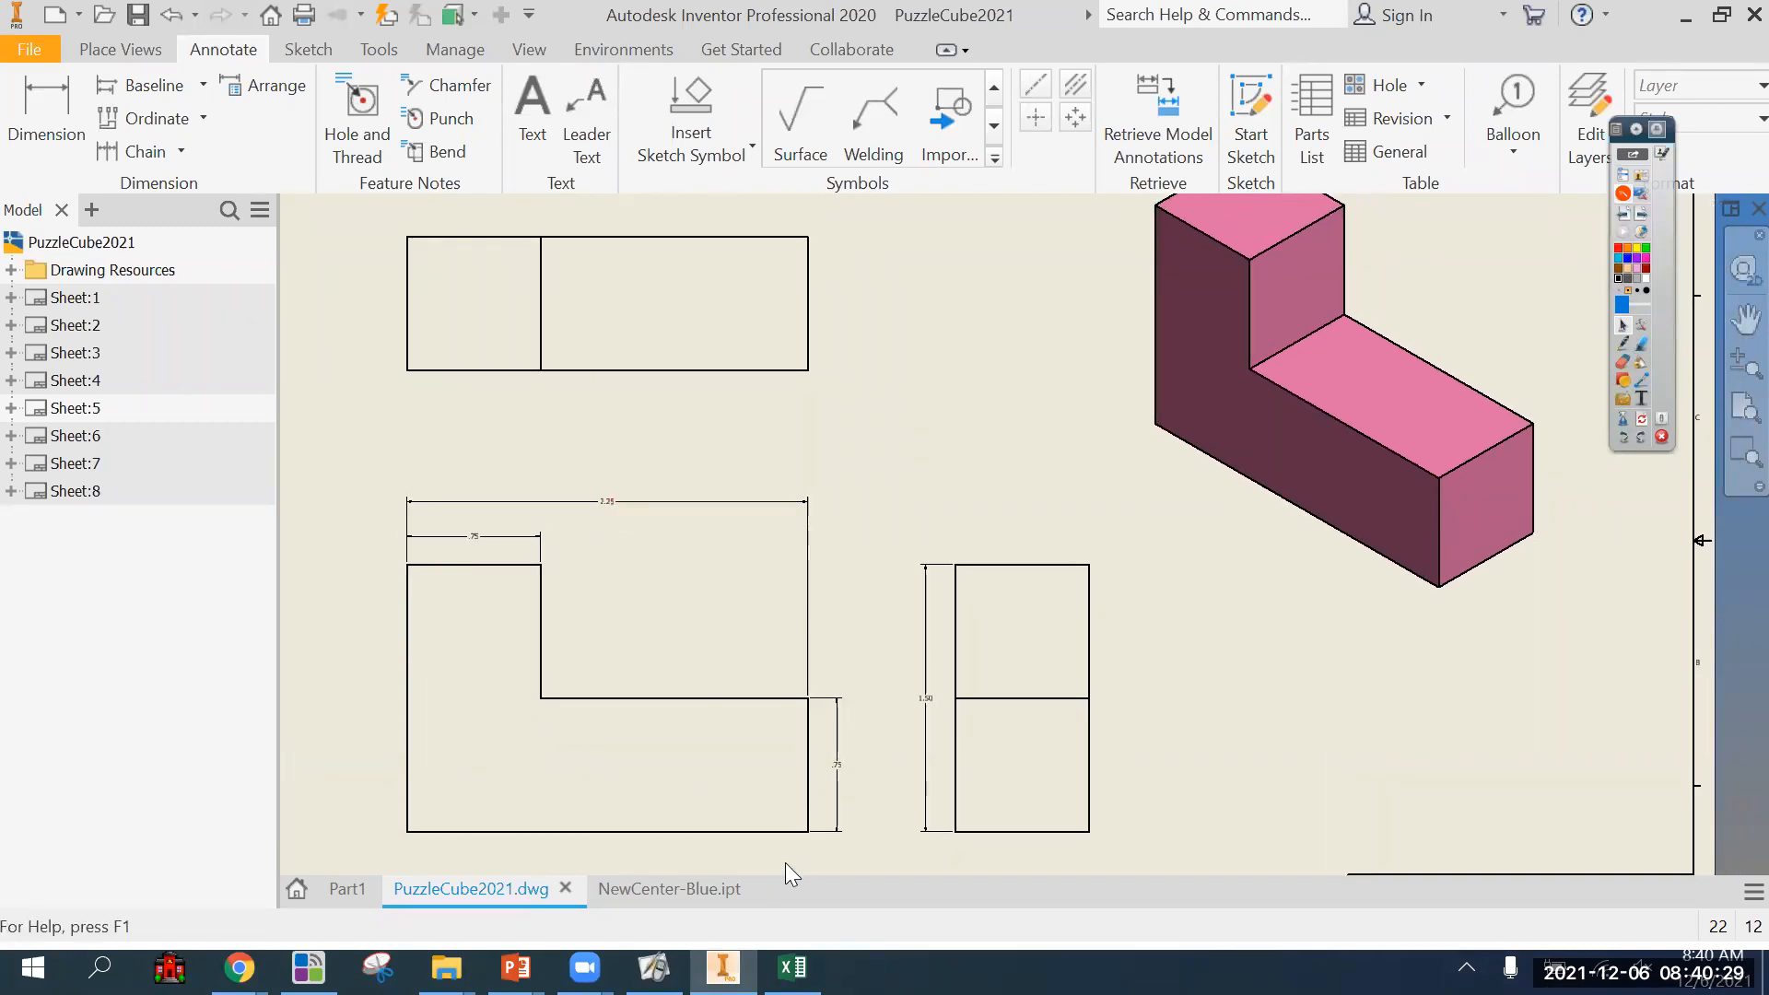
pyautogui.click(1624, 360)
pyautogui.click(1623, 348)
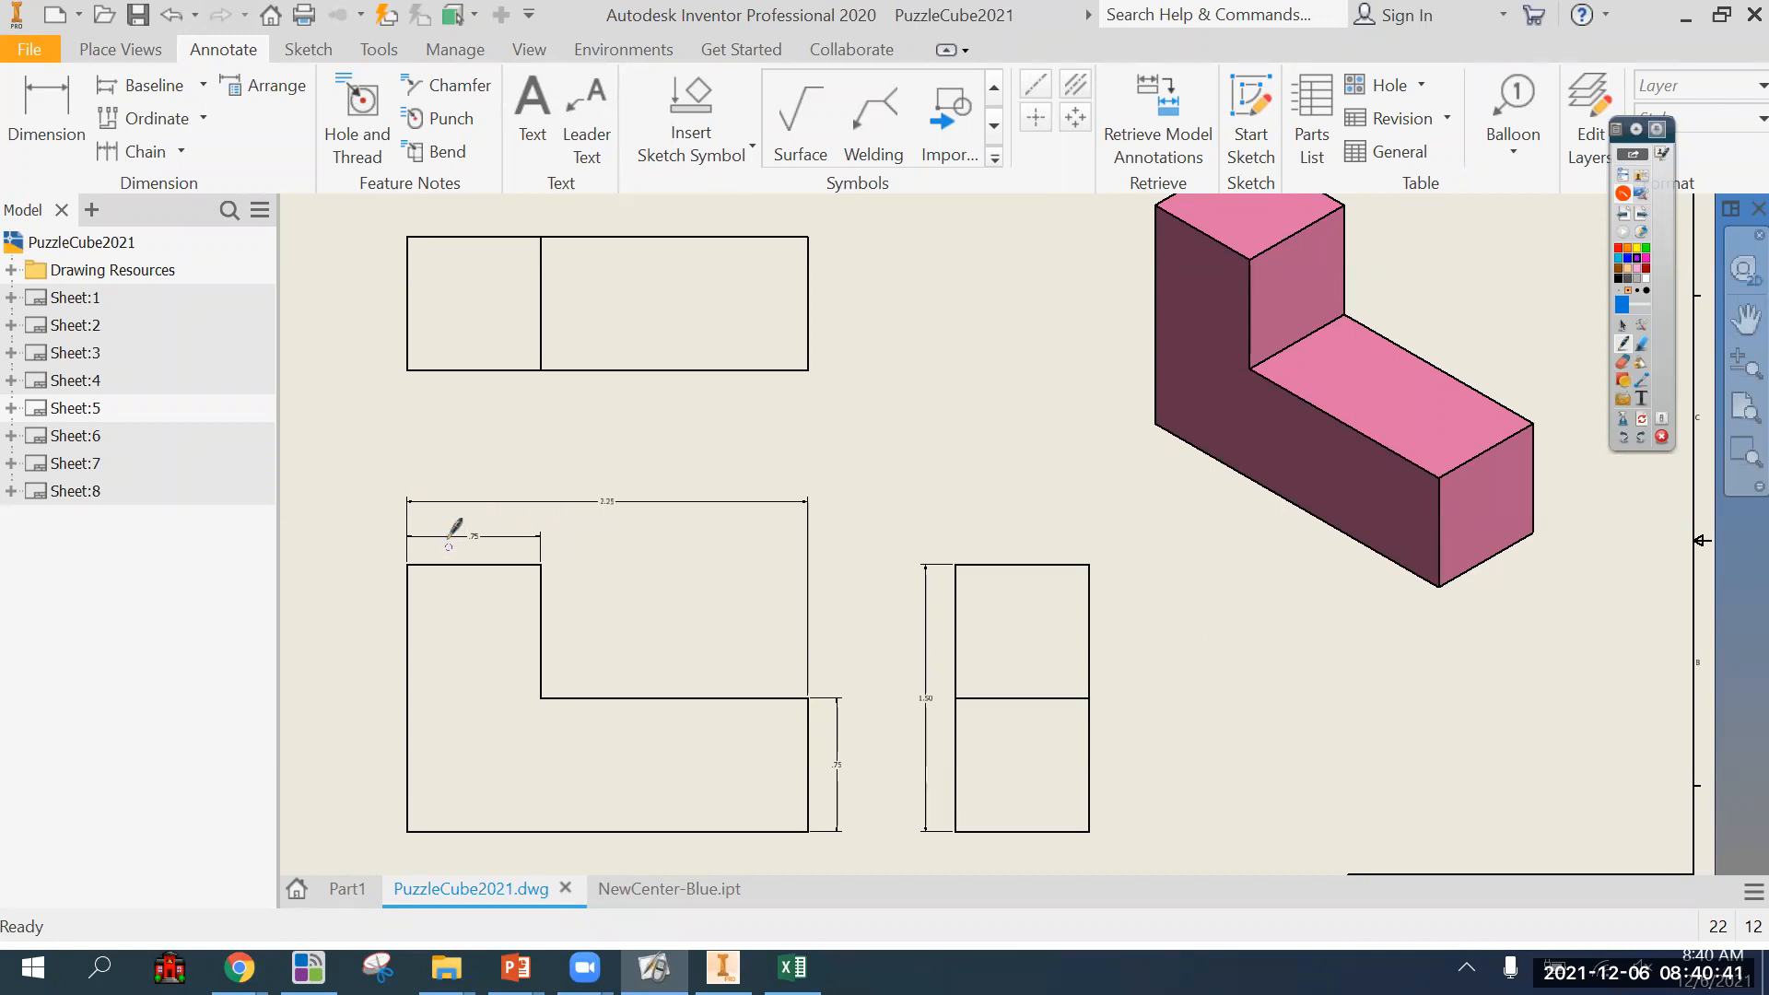
pyautogui.moveTo(401, 559)
pyautogui.mouseDown()
pyautogui.moveTo(527, 564)
pyautogui.moveTo(543, 685)
pyautogui.moveTo(546, 621)
pyautogui.moveTo(575, 703)
pyautogui.moveTo(540, 679)
pyautogui.mouseUp()
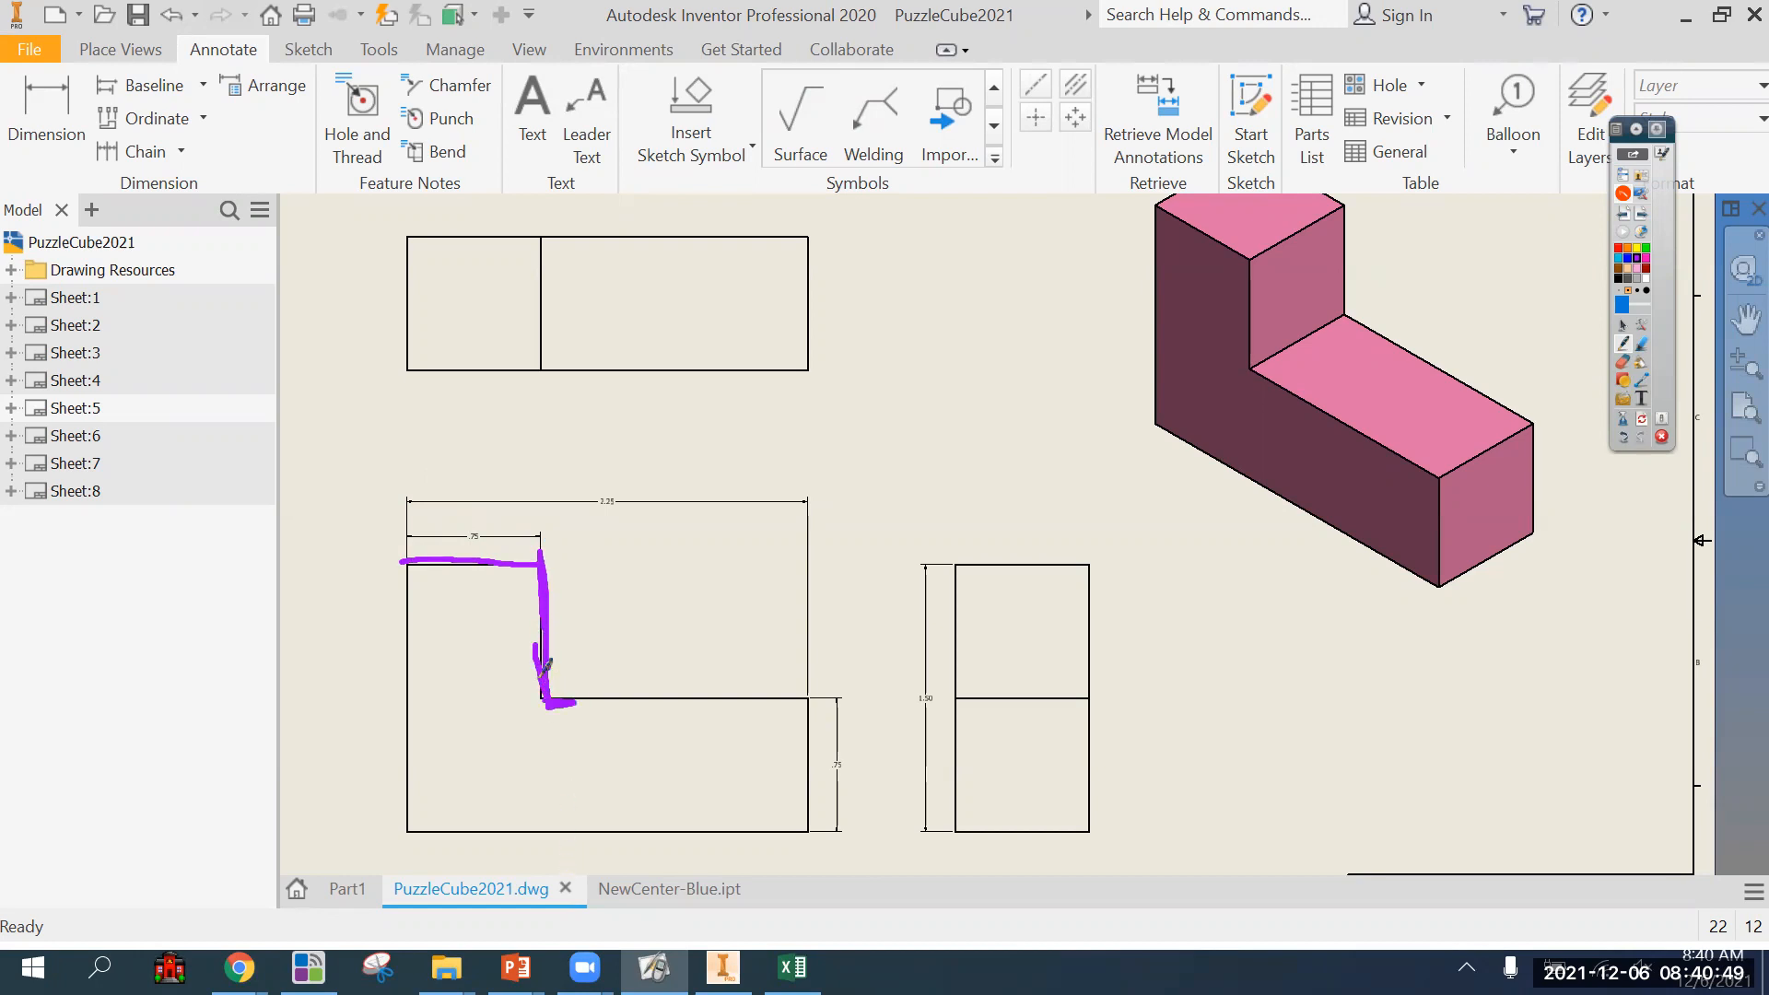
pyautogui.moveTo(507, 553); pyautogui.dragTo(564, 554)
pyautogui.moveTo(521, 670)
pyautogui.mouseDown()
pyautogui.moveTo(523, 711)
pyautogui.moveTo(564, 713)
pyautogui.mouseUp()
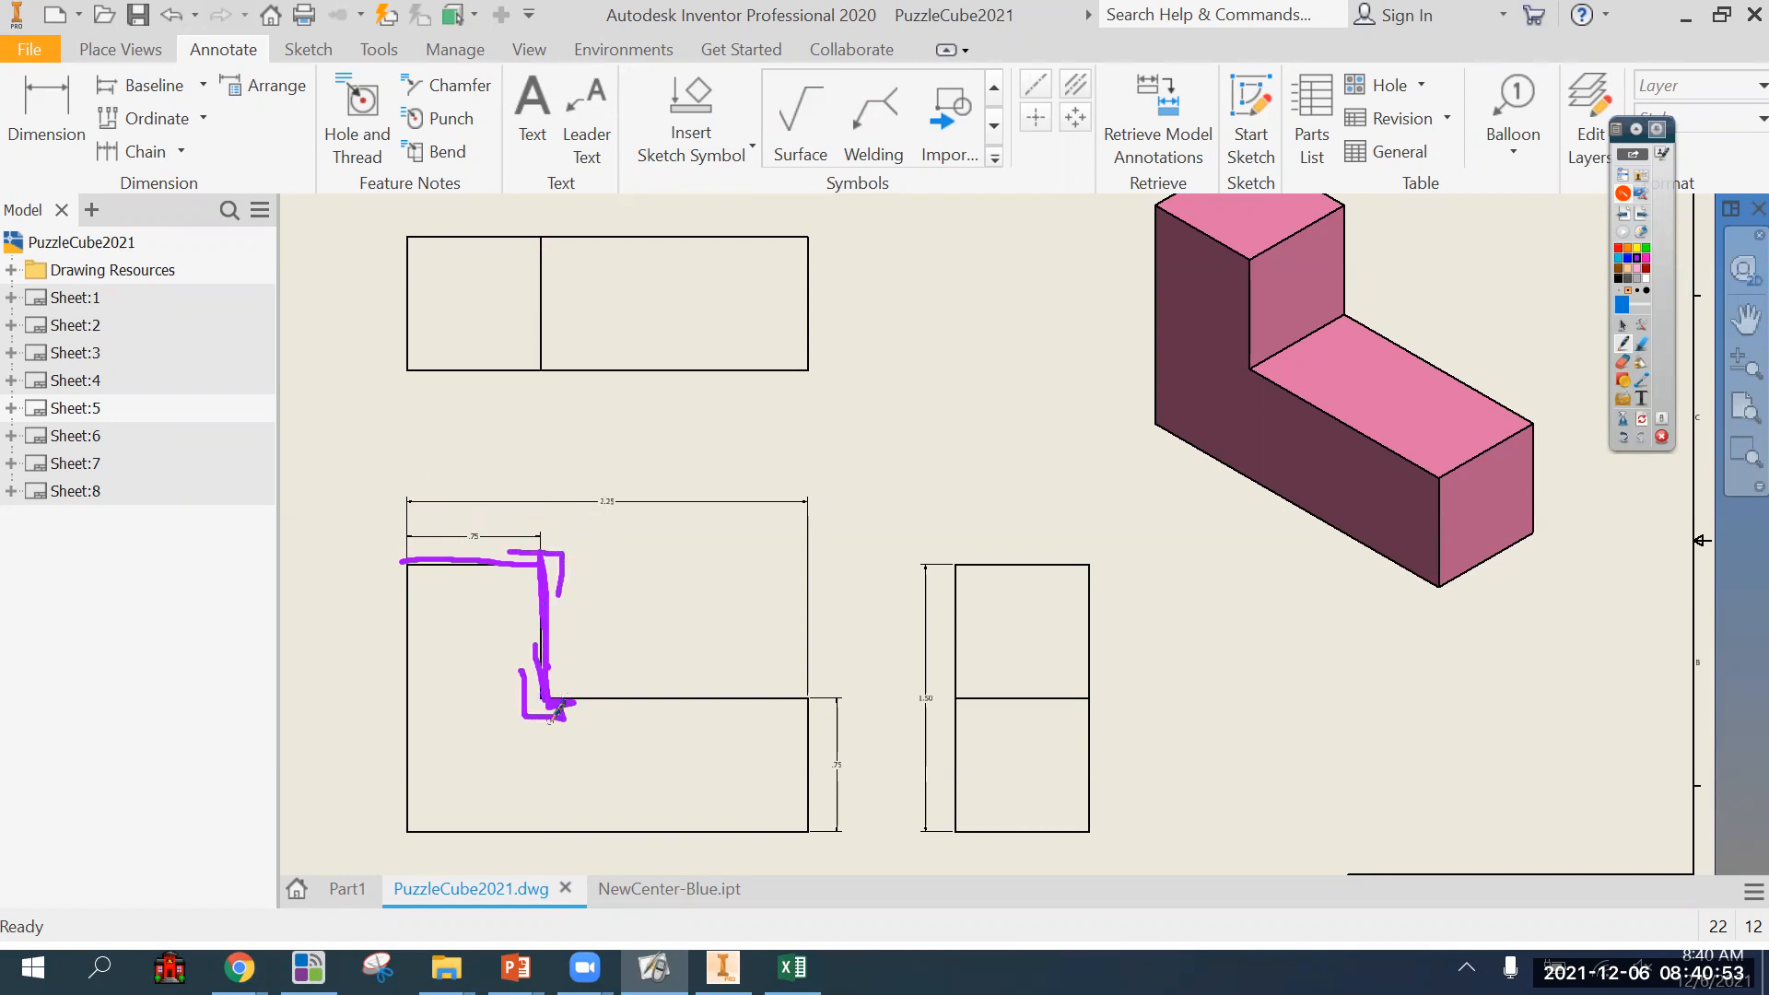
pyautogui.moveTo(541, 214); pyautogui.dragTo(553, 398)
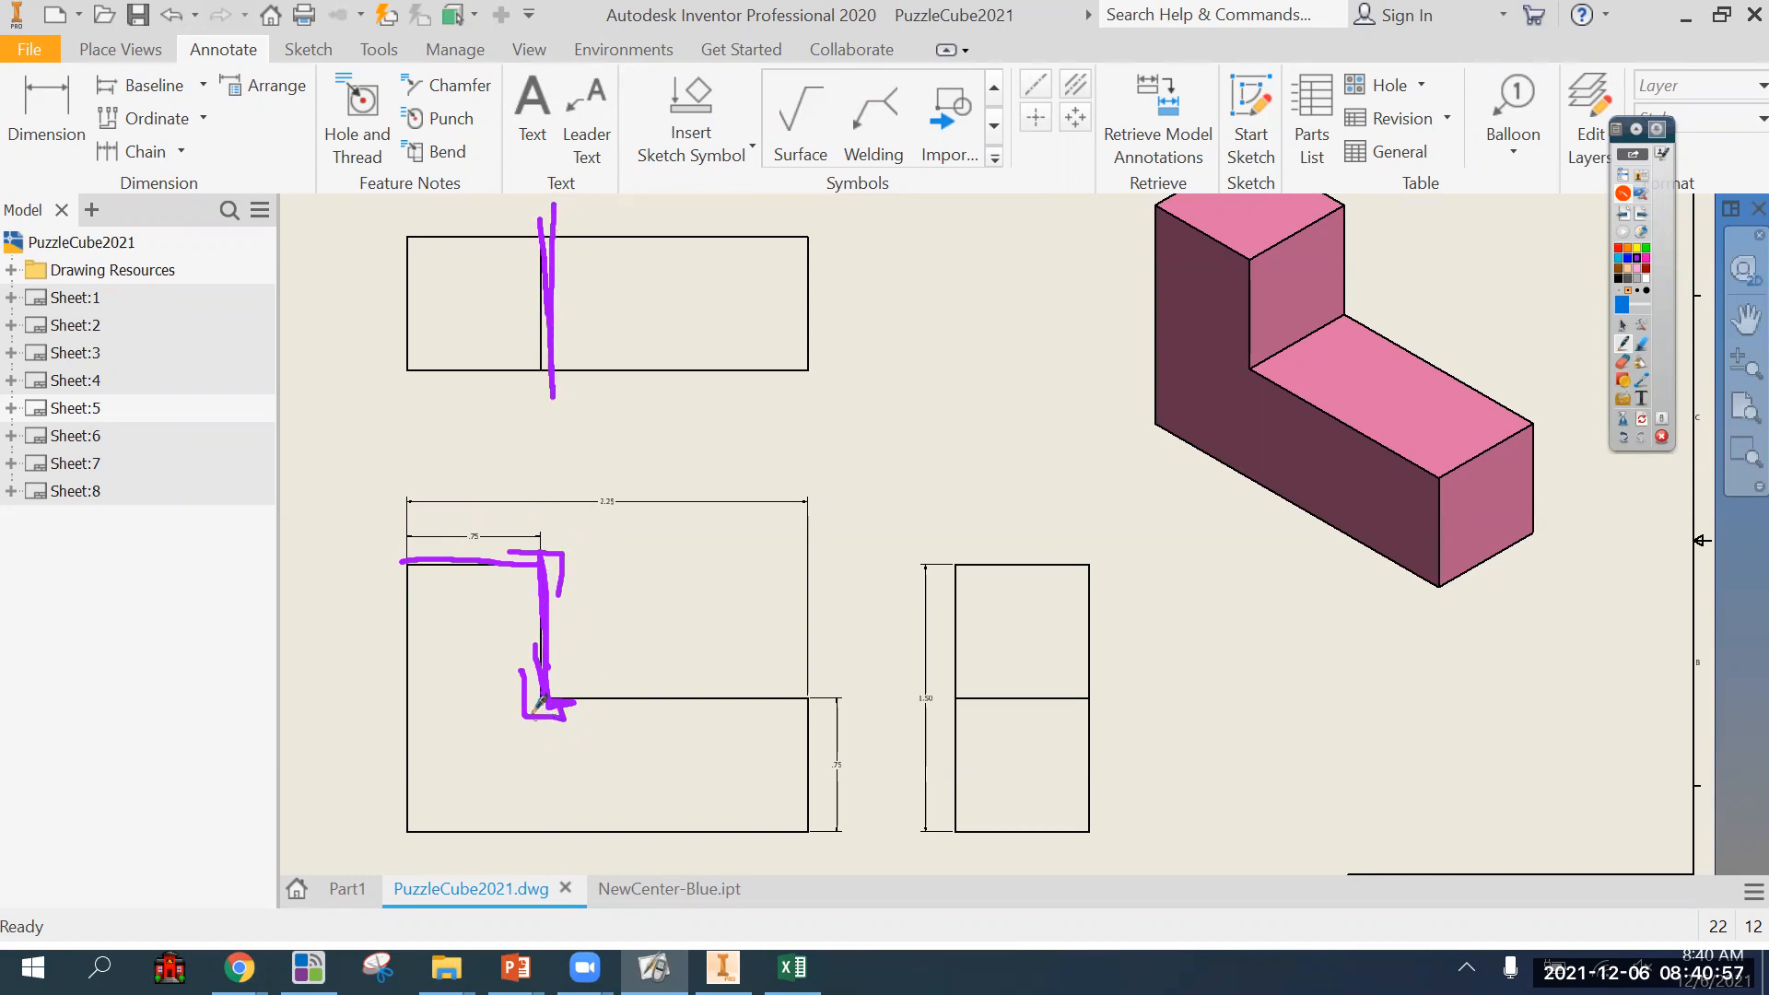
pyautogui.moveTo(545, 693)
pyautogui.mouseDown()
pyautogui.moveTo(813, 696)
pyautogui.moveTo(809, 770)
pyautogui.mouseUp()
pyautogui.moveTo(817, 662); pyautogui.dragTo(820, 730)
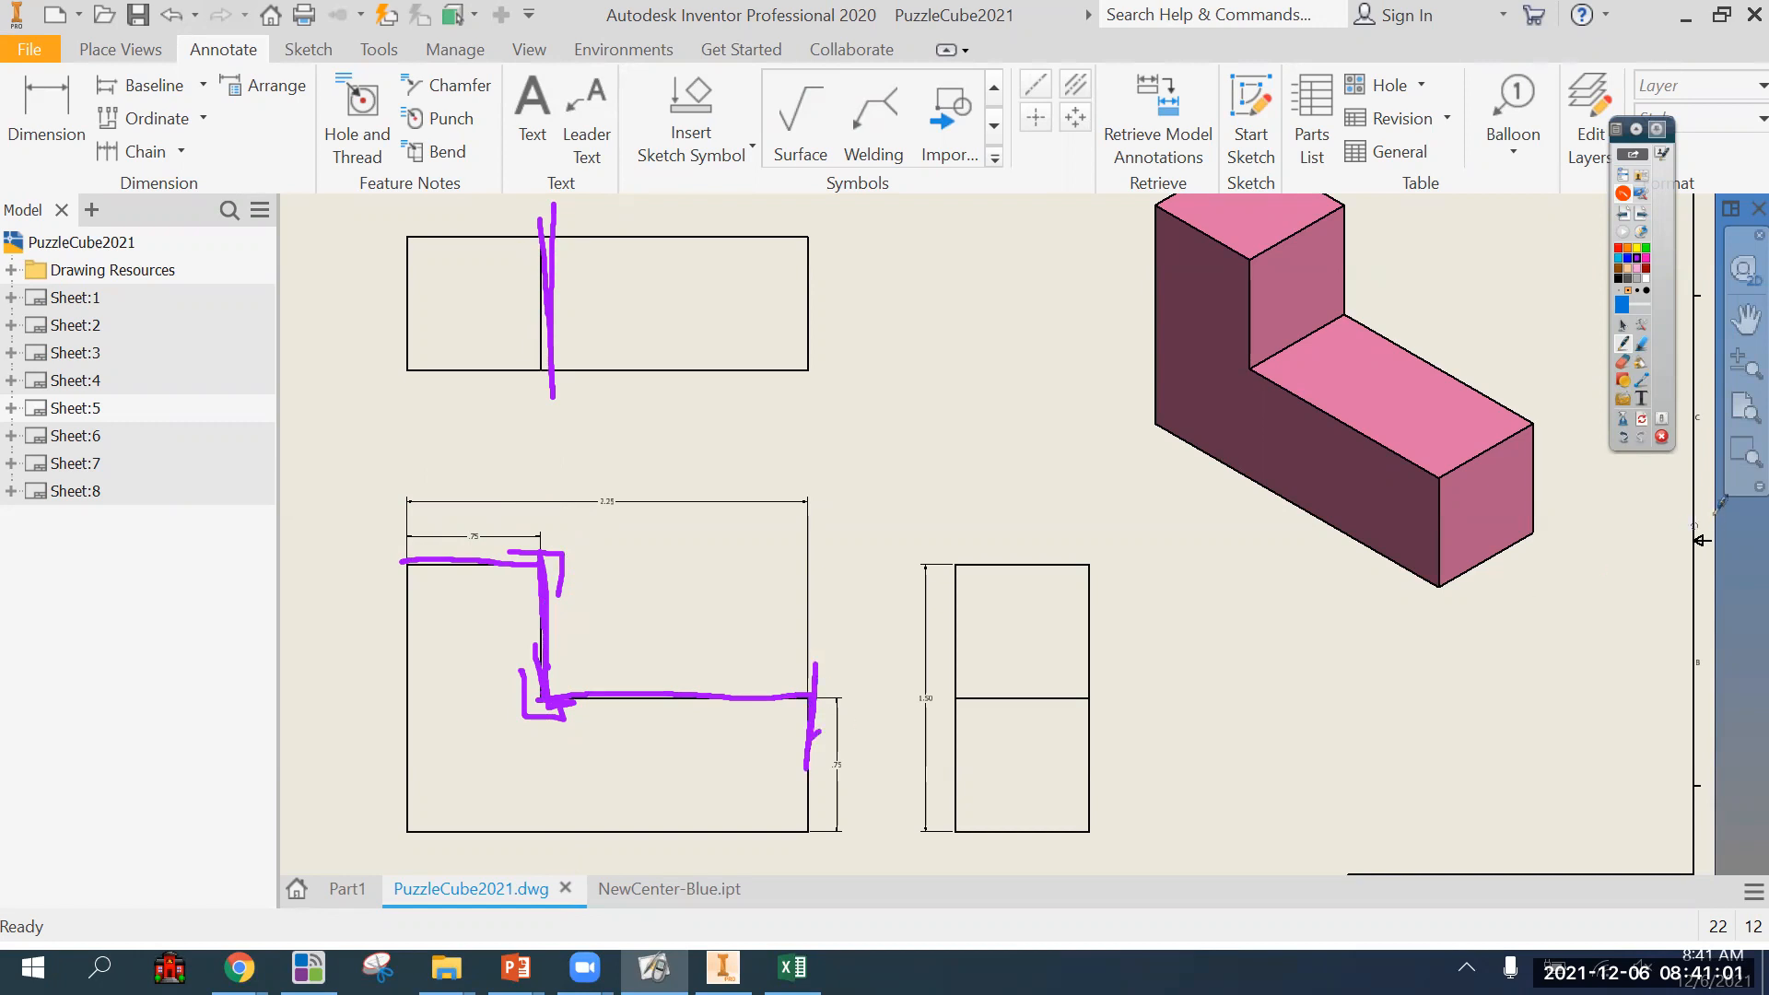
# Erase all pen ink from the drawing and switch back to the normal pointer.
pyautogui.click(1639, 421)
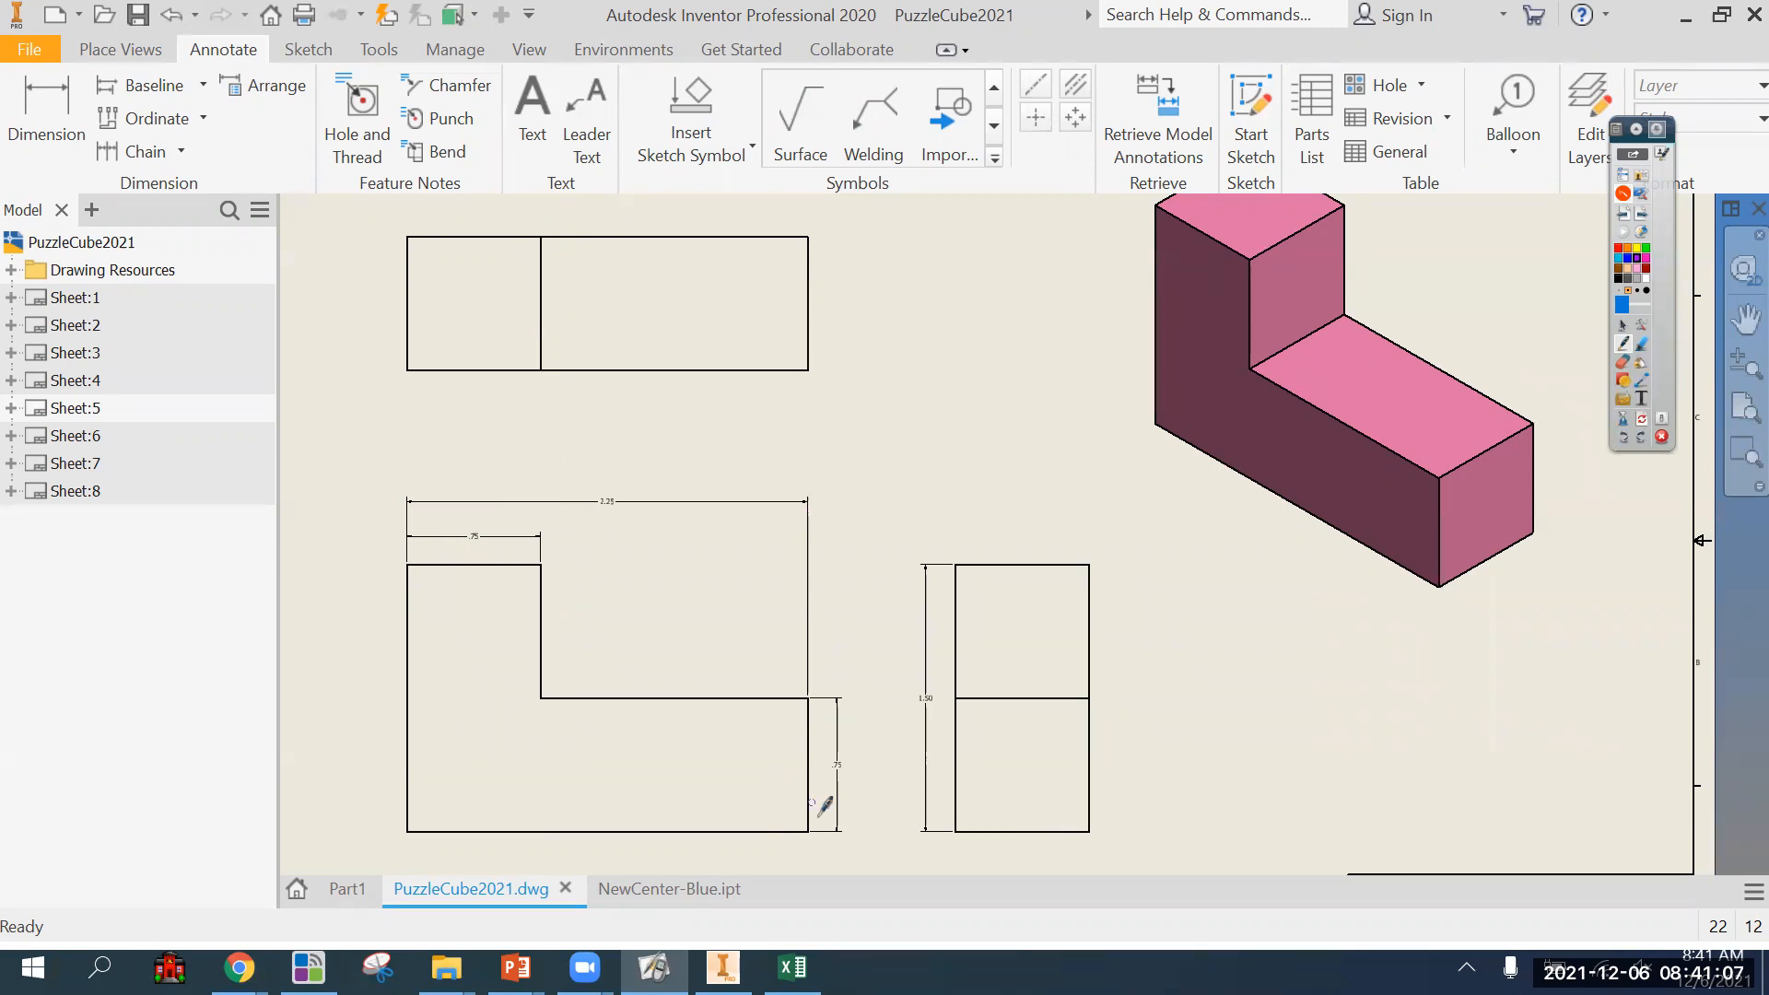
pyautogui.click(1624, 331)
pyautogui.click(823, 361)
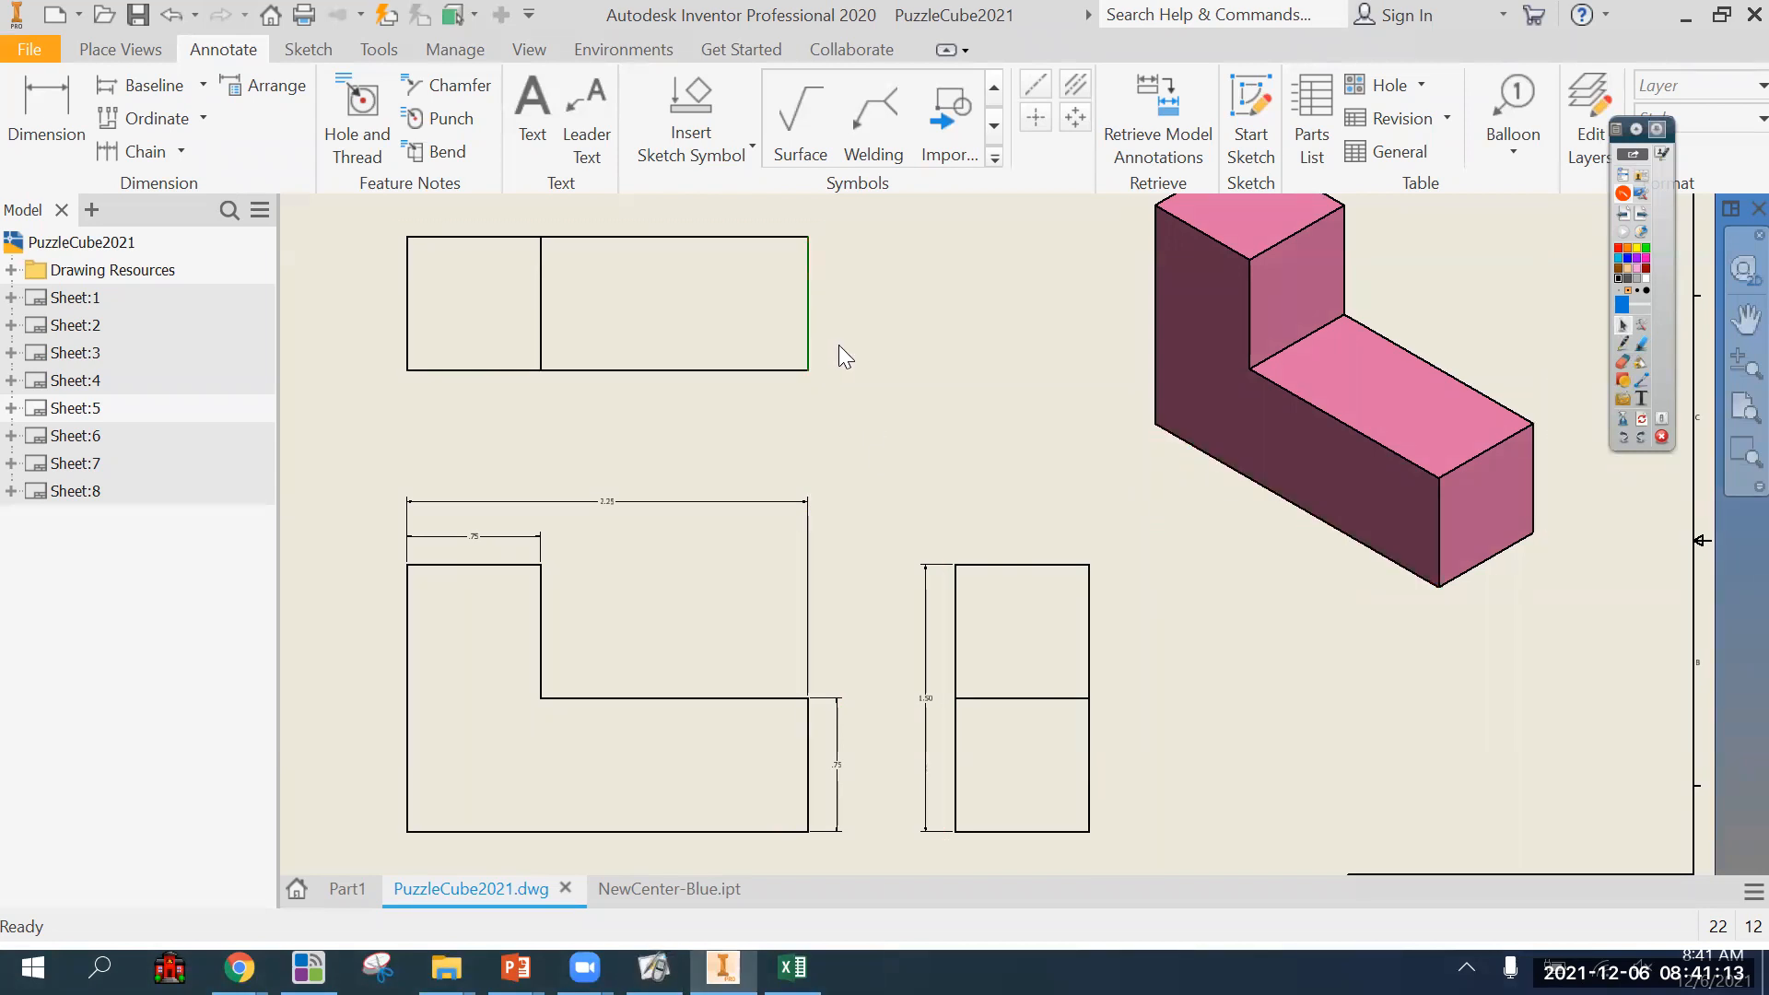
# Dimension the part's depth on the top view, placed beside the end of the long leg.
pyautogui.press('d')
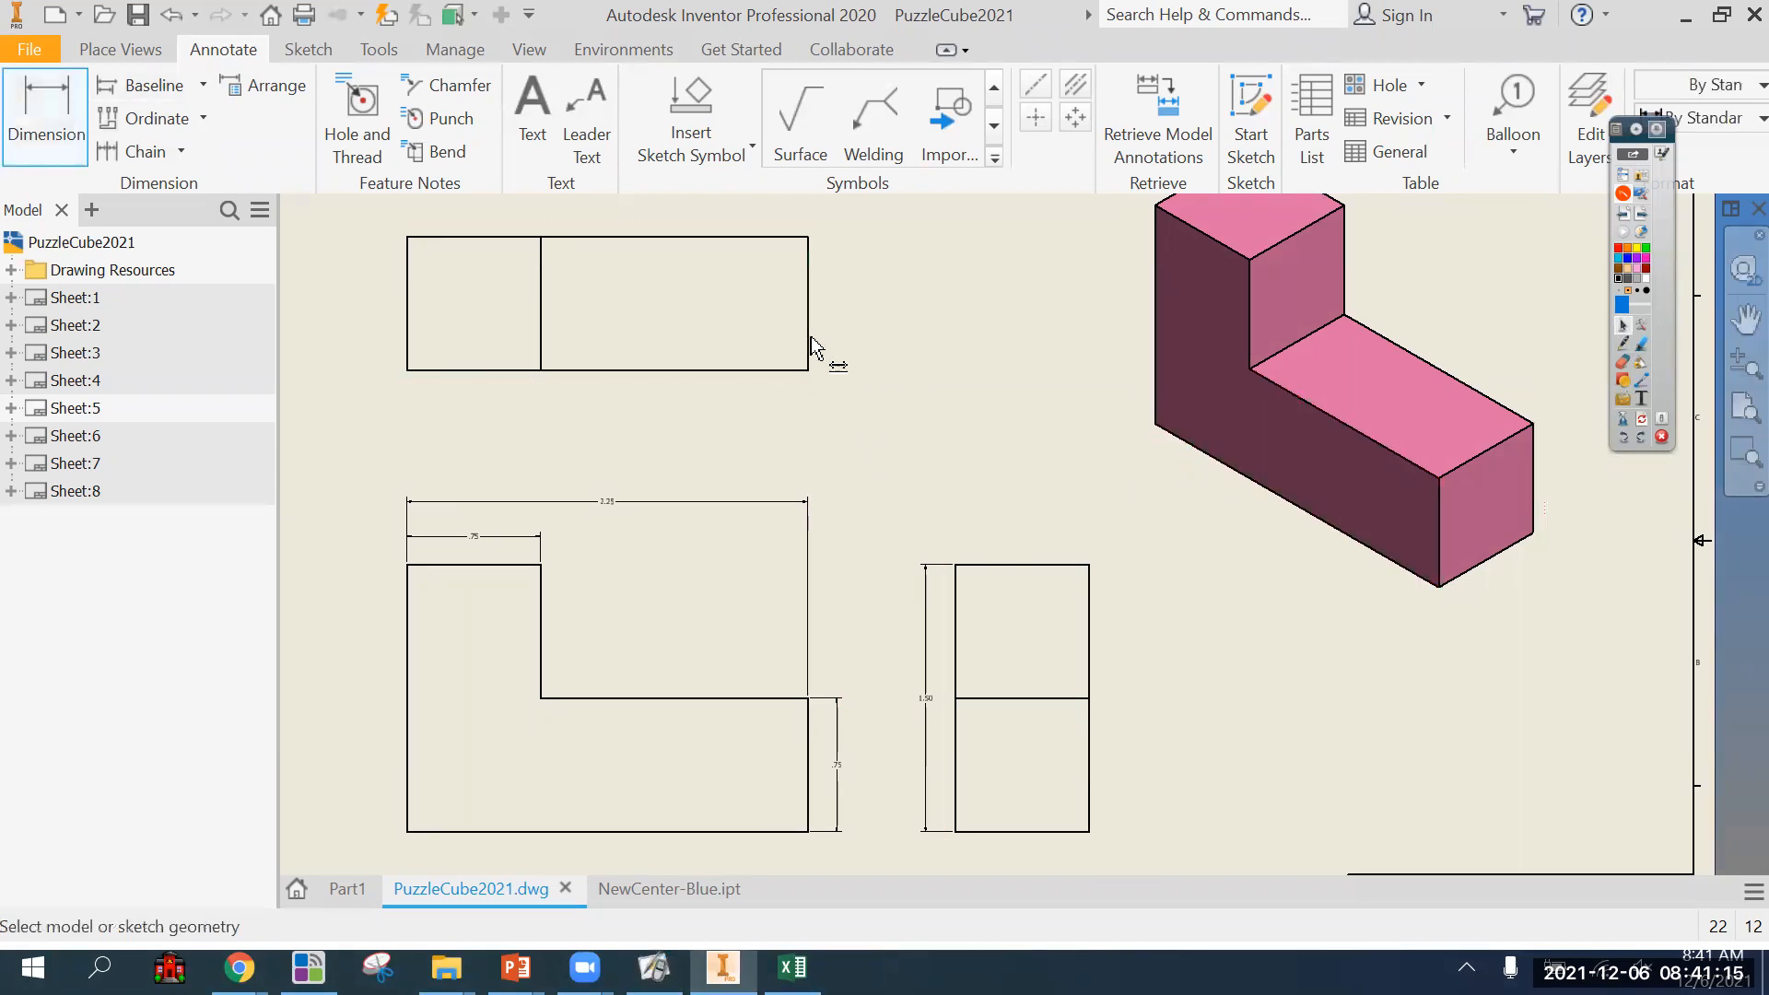
pyautogui.click(811, 349)
pyautogui.click(857, 348)
# Dimension the part's depth above the side view, and delete the duplicate depth dimension beside the top view.
pyautogui.click(1005, 562)
pyautogui.click(999, 545)
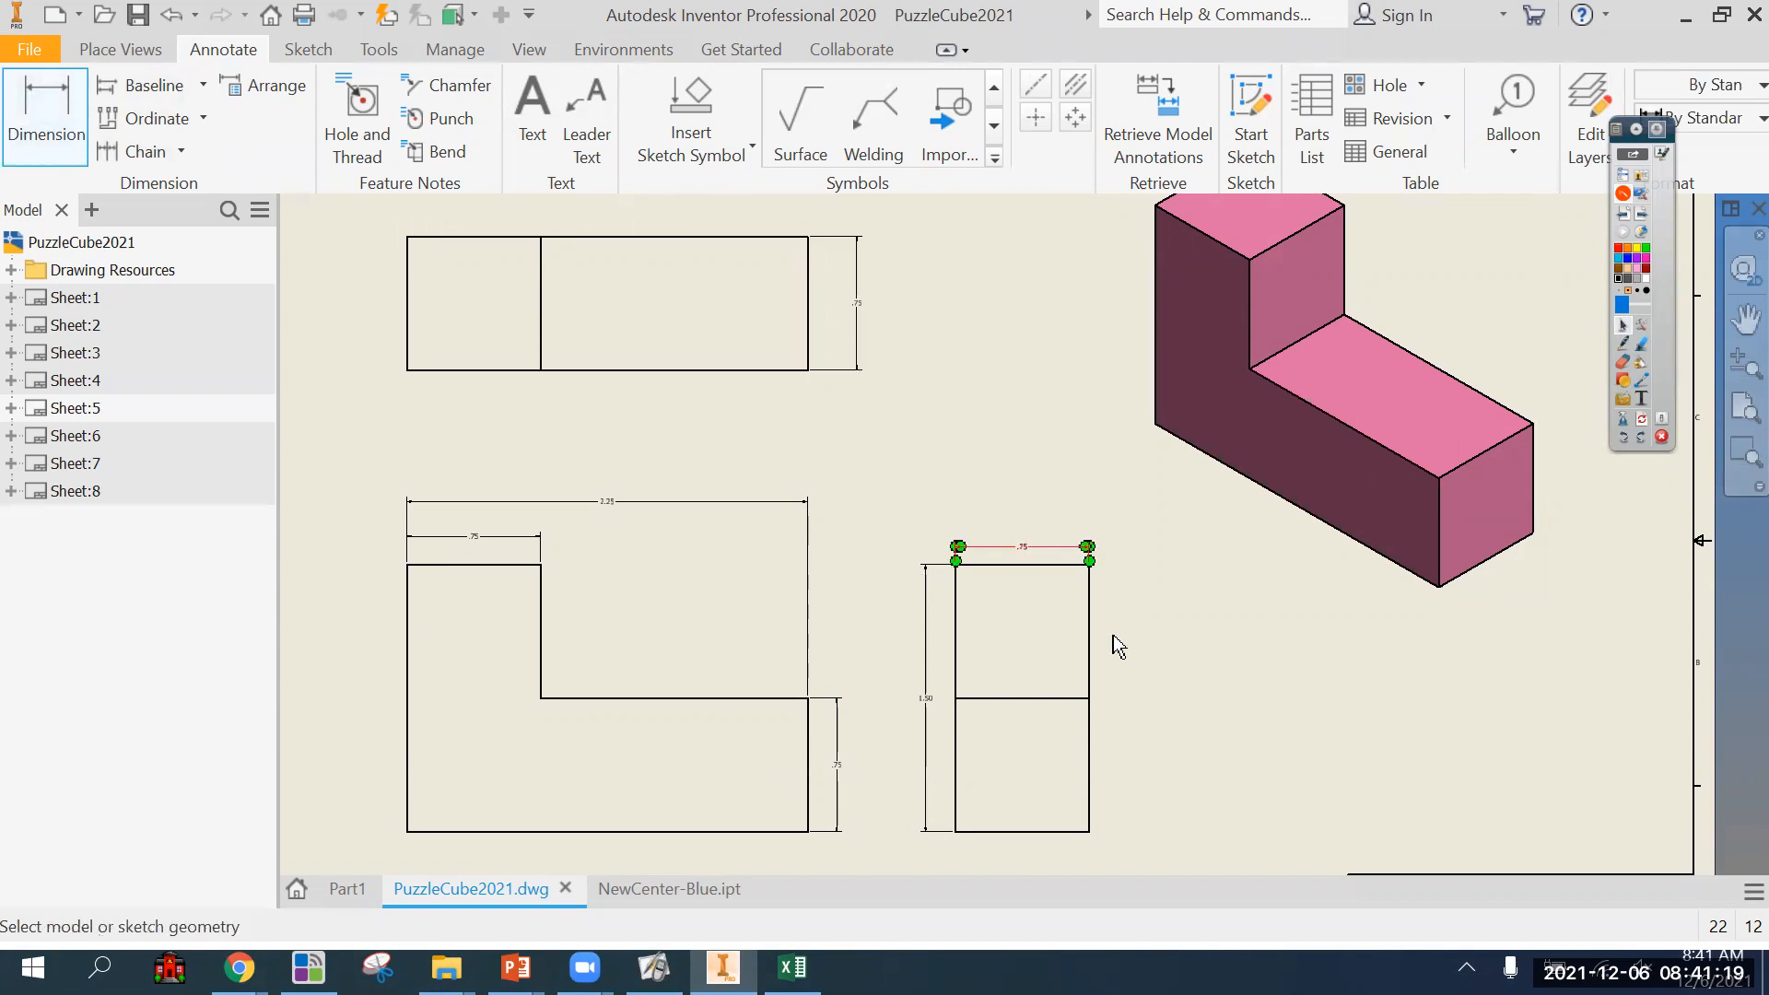
pyautogui.scroll(-6, 1049, 545)
pyautogui.scroll(5, 1049, 546)
pyautogui.press('Escape')
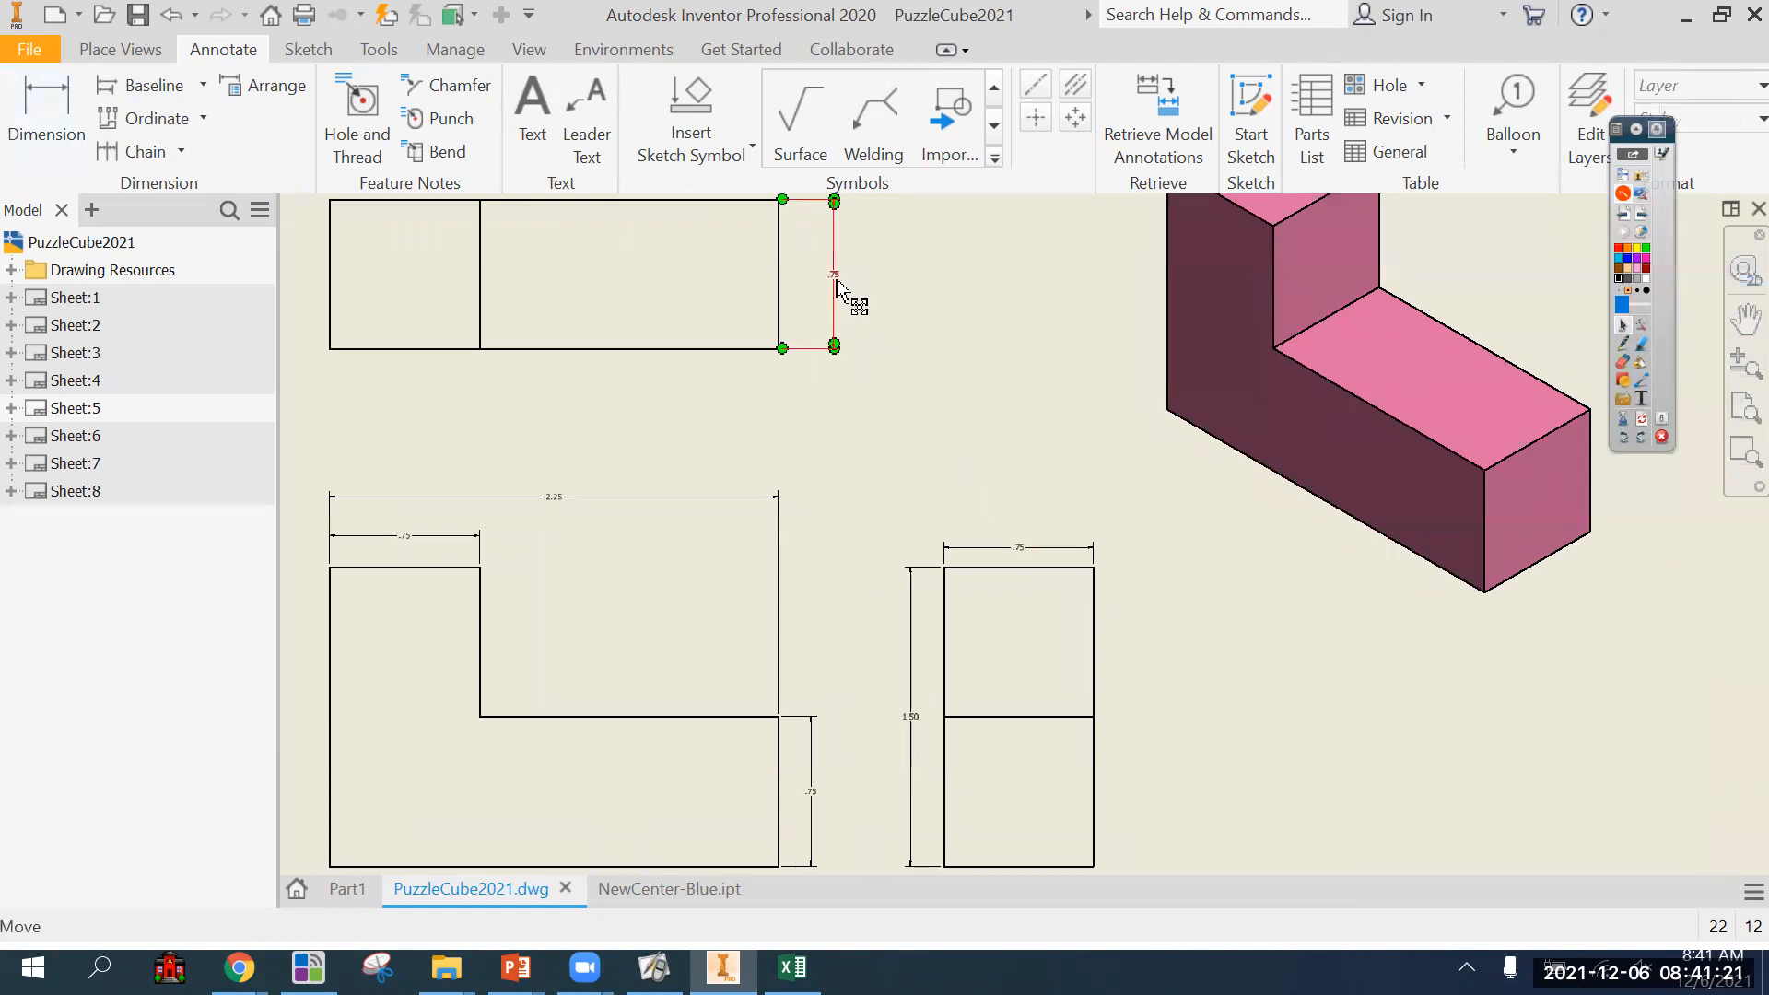
pyautogui.click(836, 280)
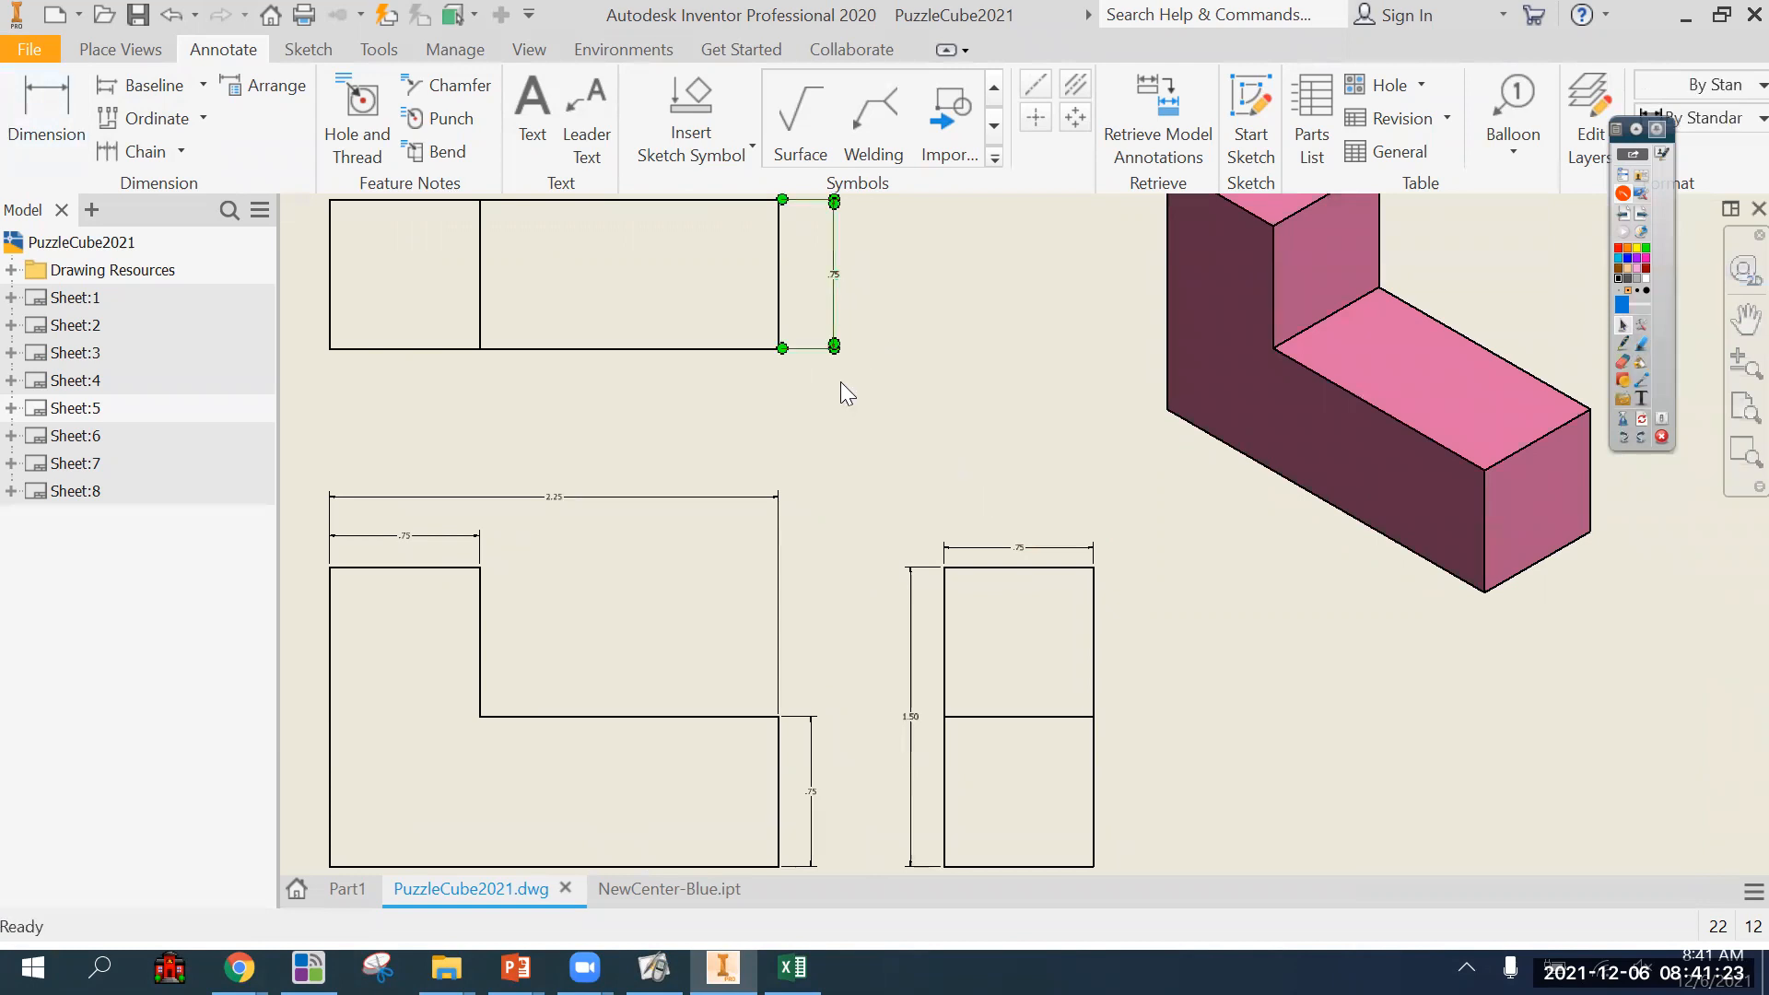
pyautogui.press('Delete')
pyautogui.scroll(-3, 863, 478)
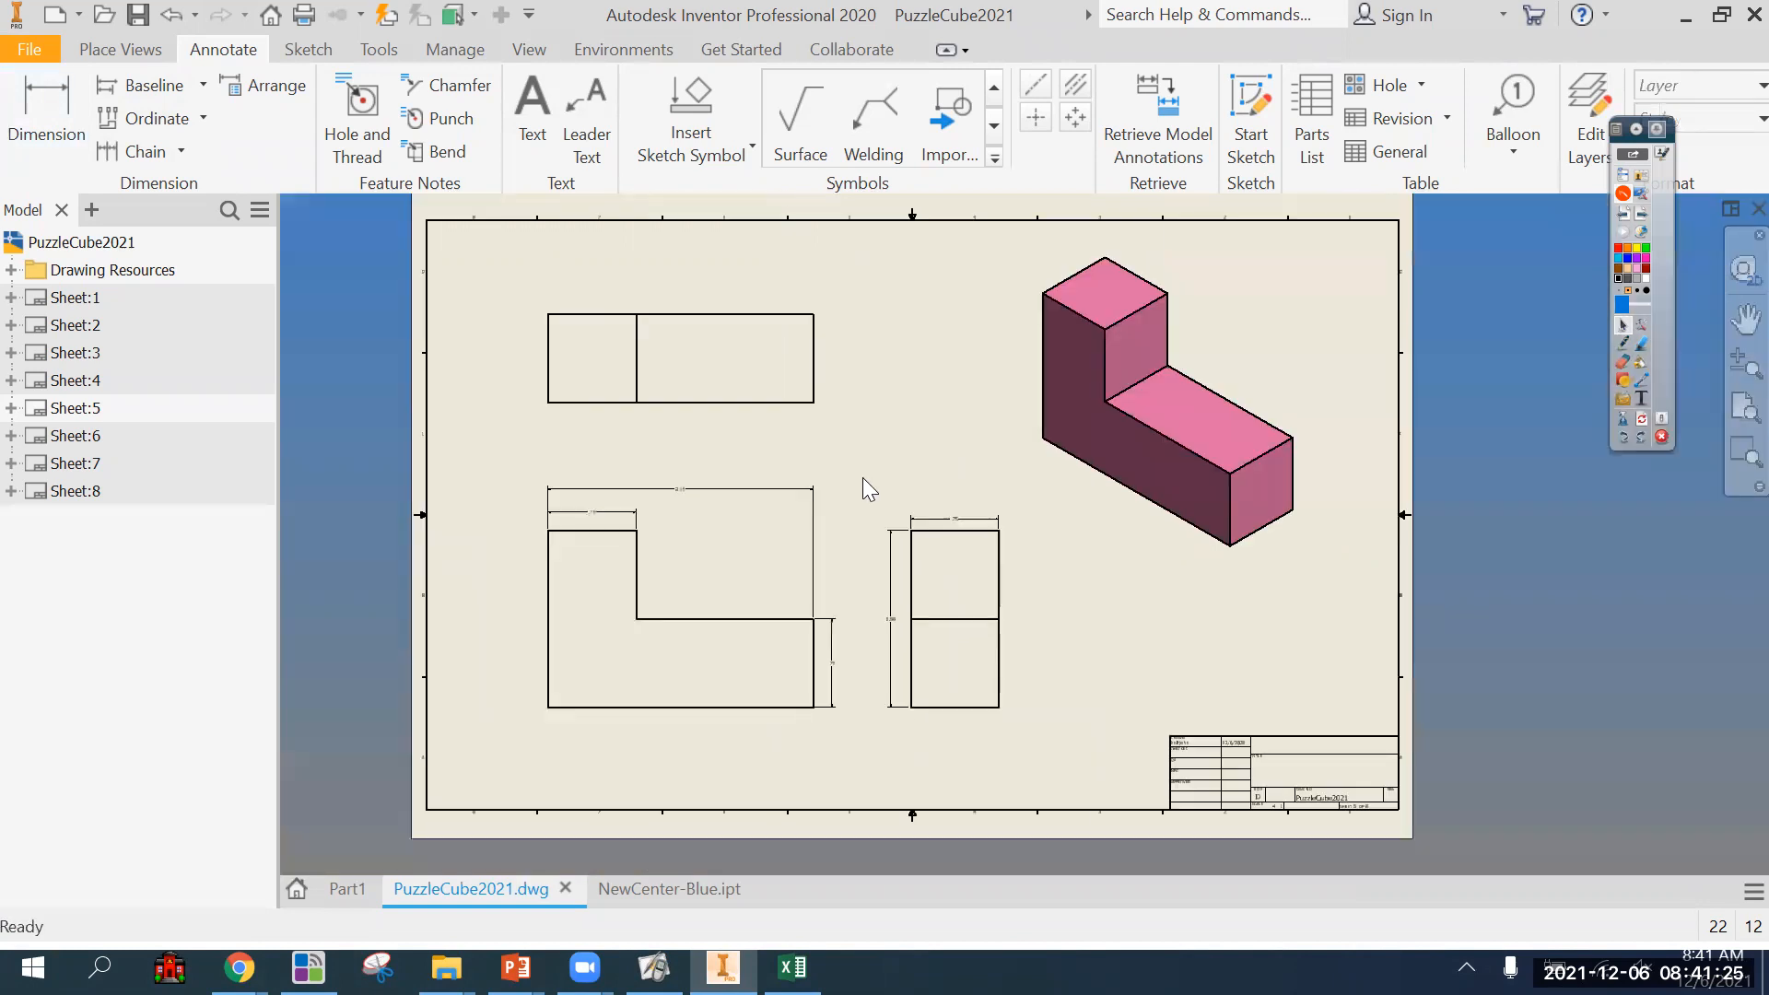
pyautogui.scroll(4, 866, 511)
pyautogui.moveTo(1009, 551)
pyautogui.mouseDown()
pyautogui.moveTo(1014, 526)
pyautogui.moveTo(994, 526)
pyautogui.mouseUp()
pyautogui.click(792, 526)
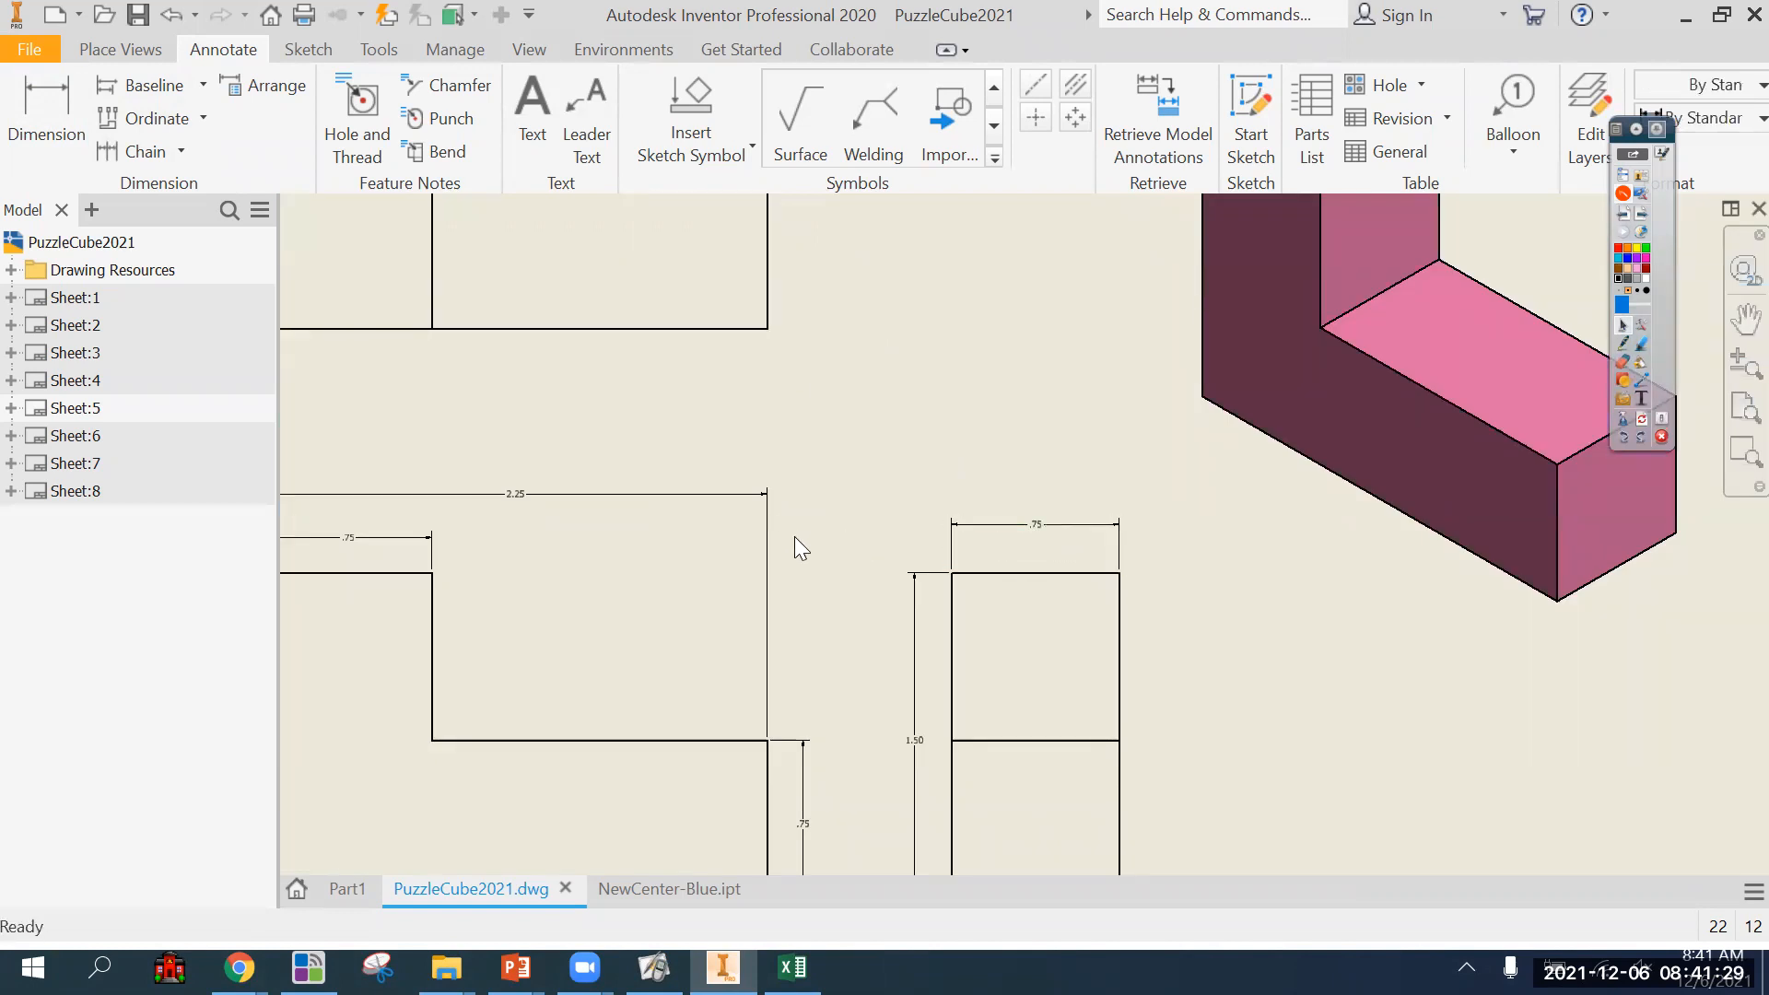
# Move the front view's two width dimensions and the side view's height dimension farther away from their views.
pyautogui.scroll(-3, 868, 505)
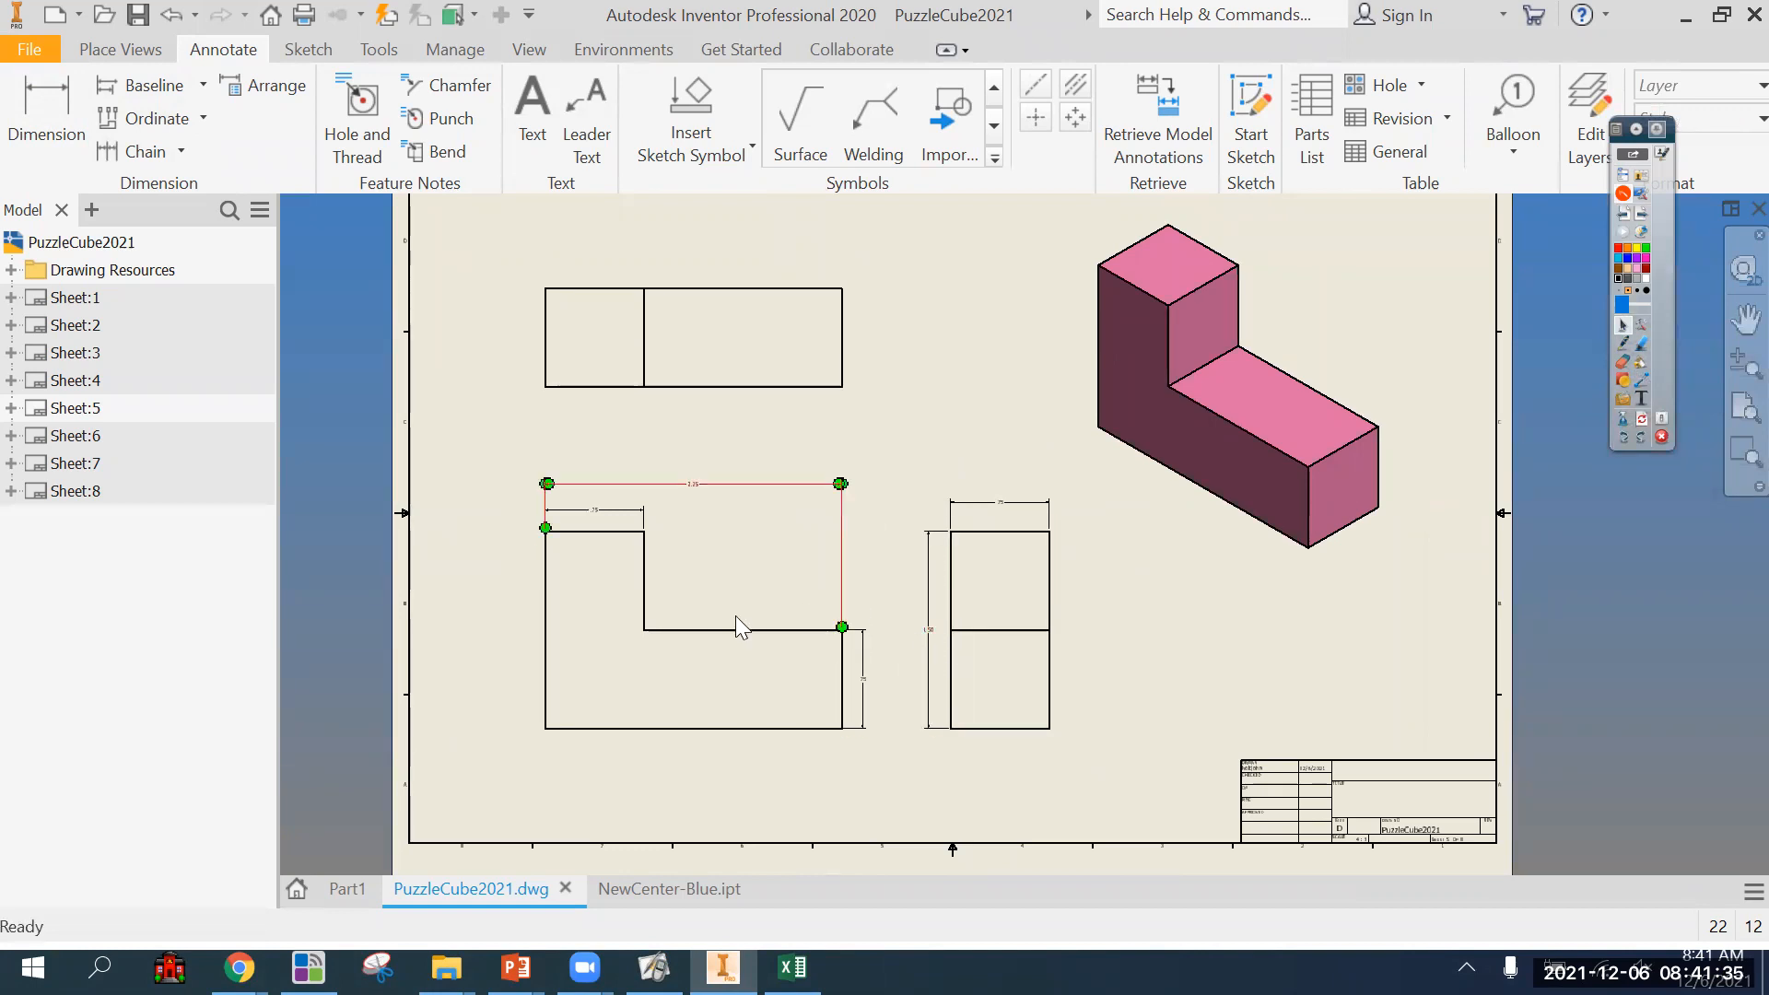
pyautogui.scroll(3, 678, 540)
pyautogui.moveTo(516, 485); pyautogui.dragTo(525, 502)
pyautogui.moveTo(715, 435); pyautogui.dragTo(713, 366)
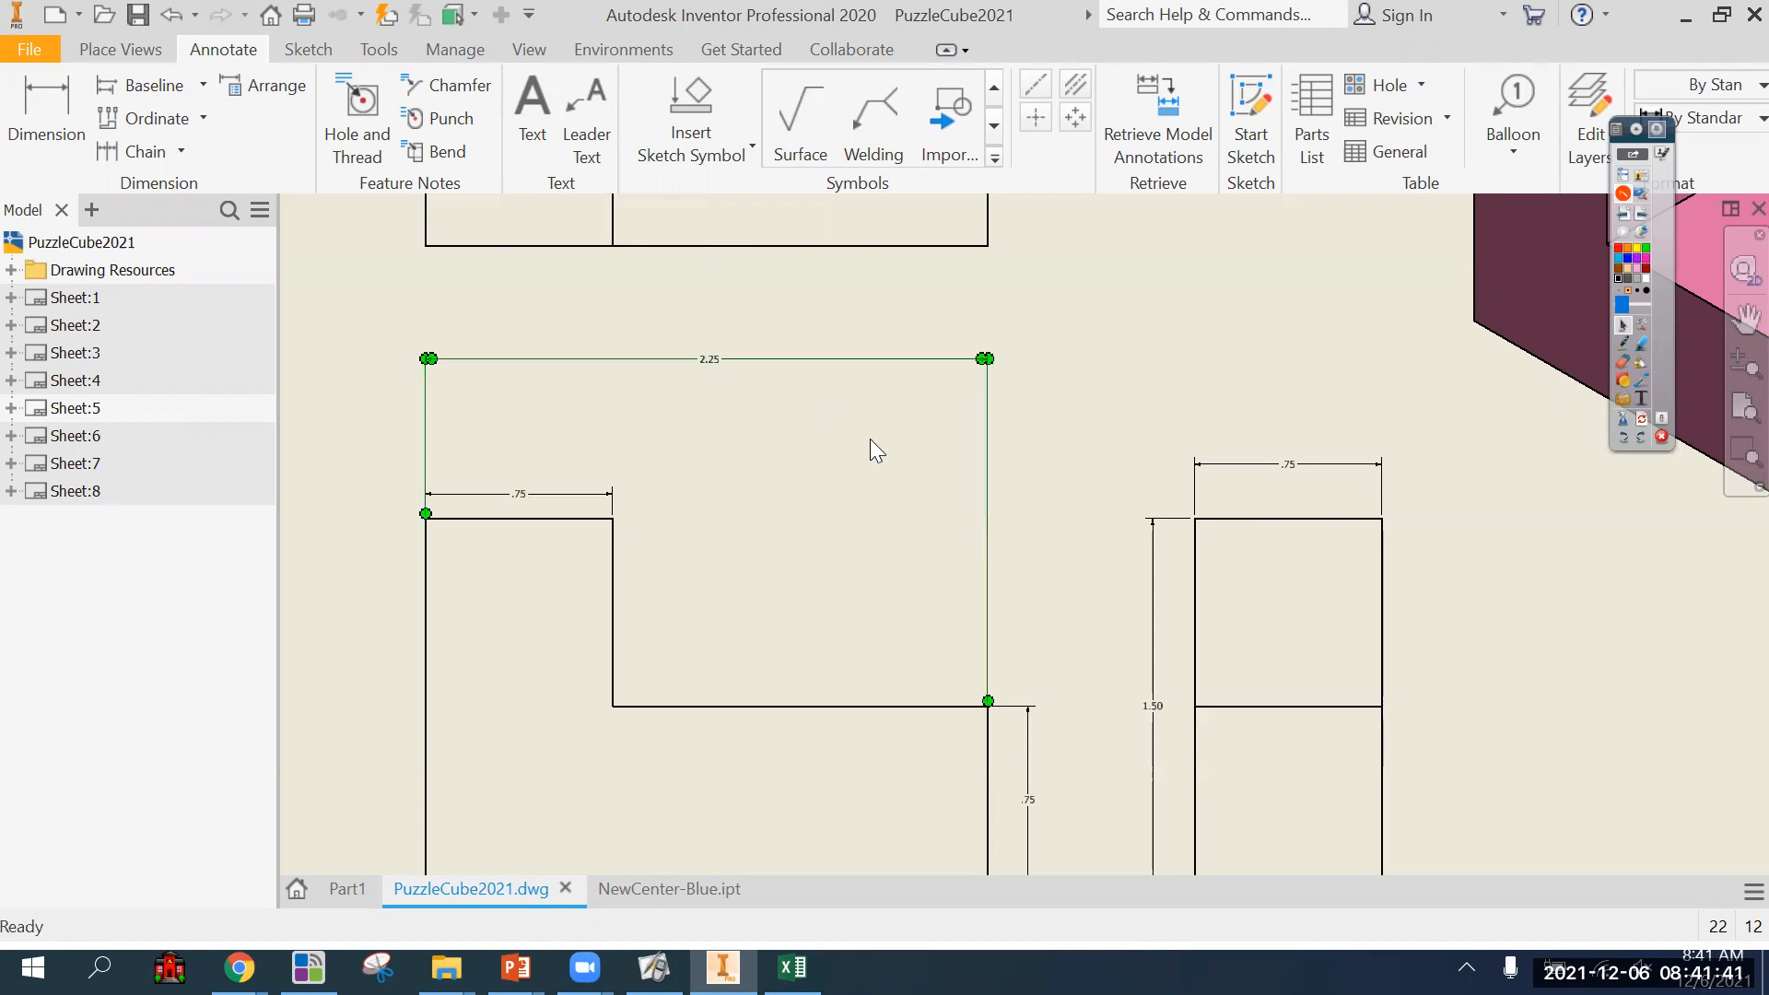
pyautogui.moveTo(517, 494); pyautogui.dragTo(523, 395)
pyautogui.moveTo(1150, 709); pyautogui.dragTo(1079, 706)
pyautogui.scroll(-3, 1115, 680)
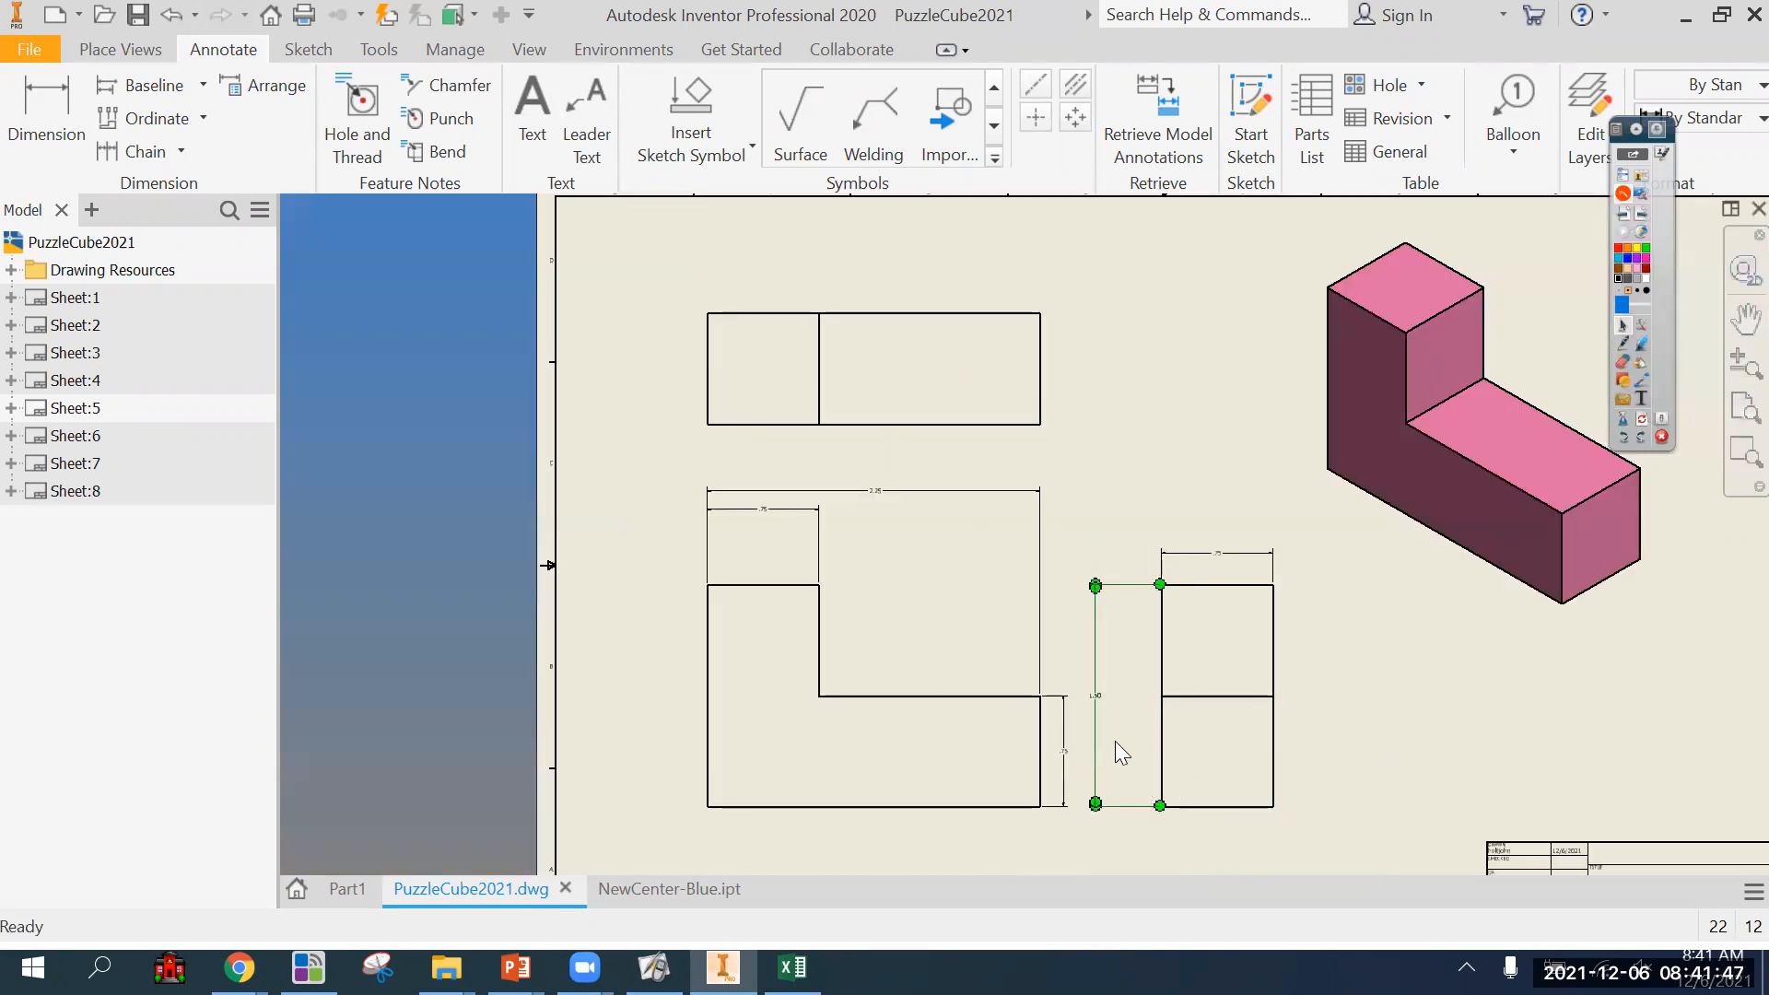
pyautogui.click(1001, 847)
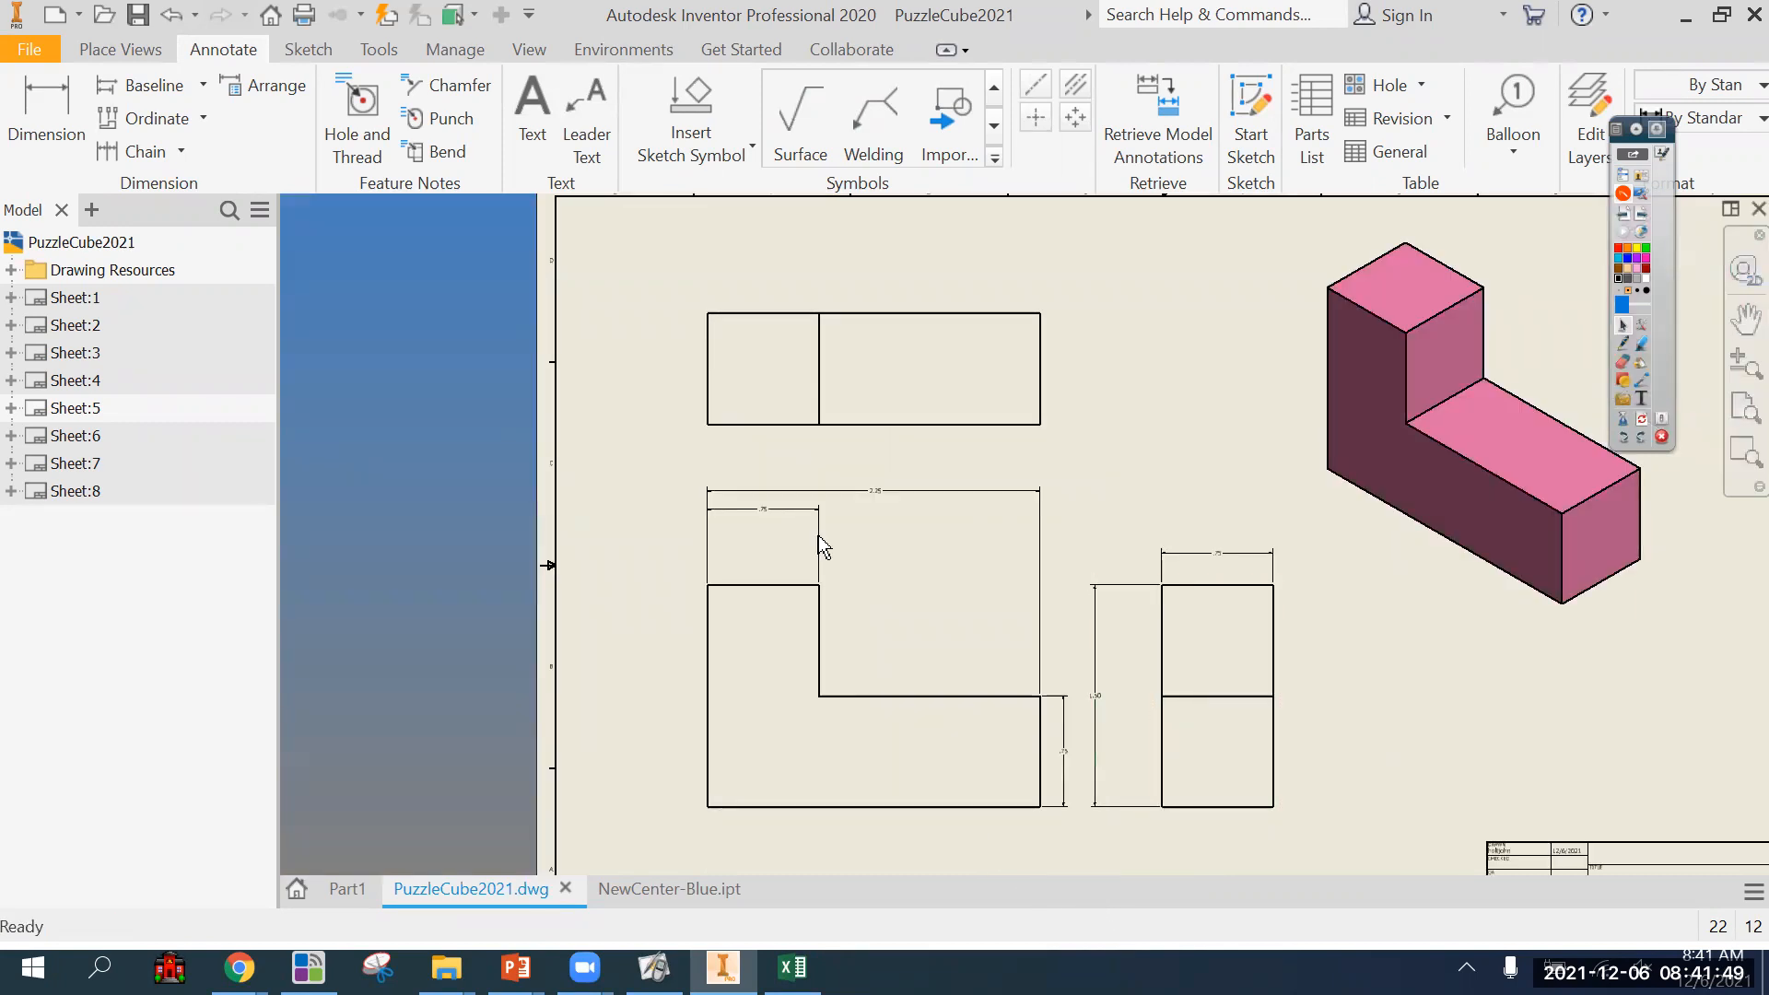
# Move the front view's two width dimensions and the side view's height dimension closer to their views.
pyautogui.click(756, 512)
pyautogui.scroll(3, 748, 522)
pyautogui.moveTo(771, 513); pyautogui.dragTo(772, 604)
pyautogui.click(993, 470)
pyautogui.moveTo(990, 470); pyautogui.dragTo(980, 553)
pyautogui.scroll(-3, 1056, 654)
pyautogui.moveTo(1080, 679); pyautogui.dragTo(875, 572, button='middle')
pyautogui.moveTo(1141, 708); pyautogui.dragTo(1163, 737)
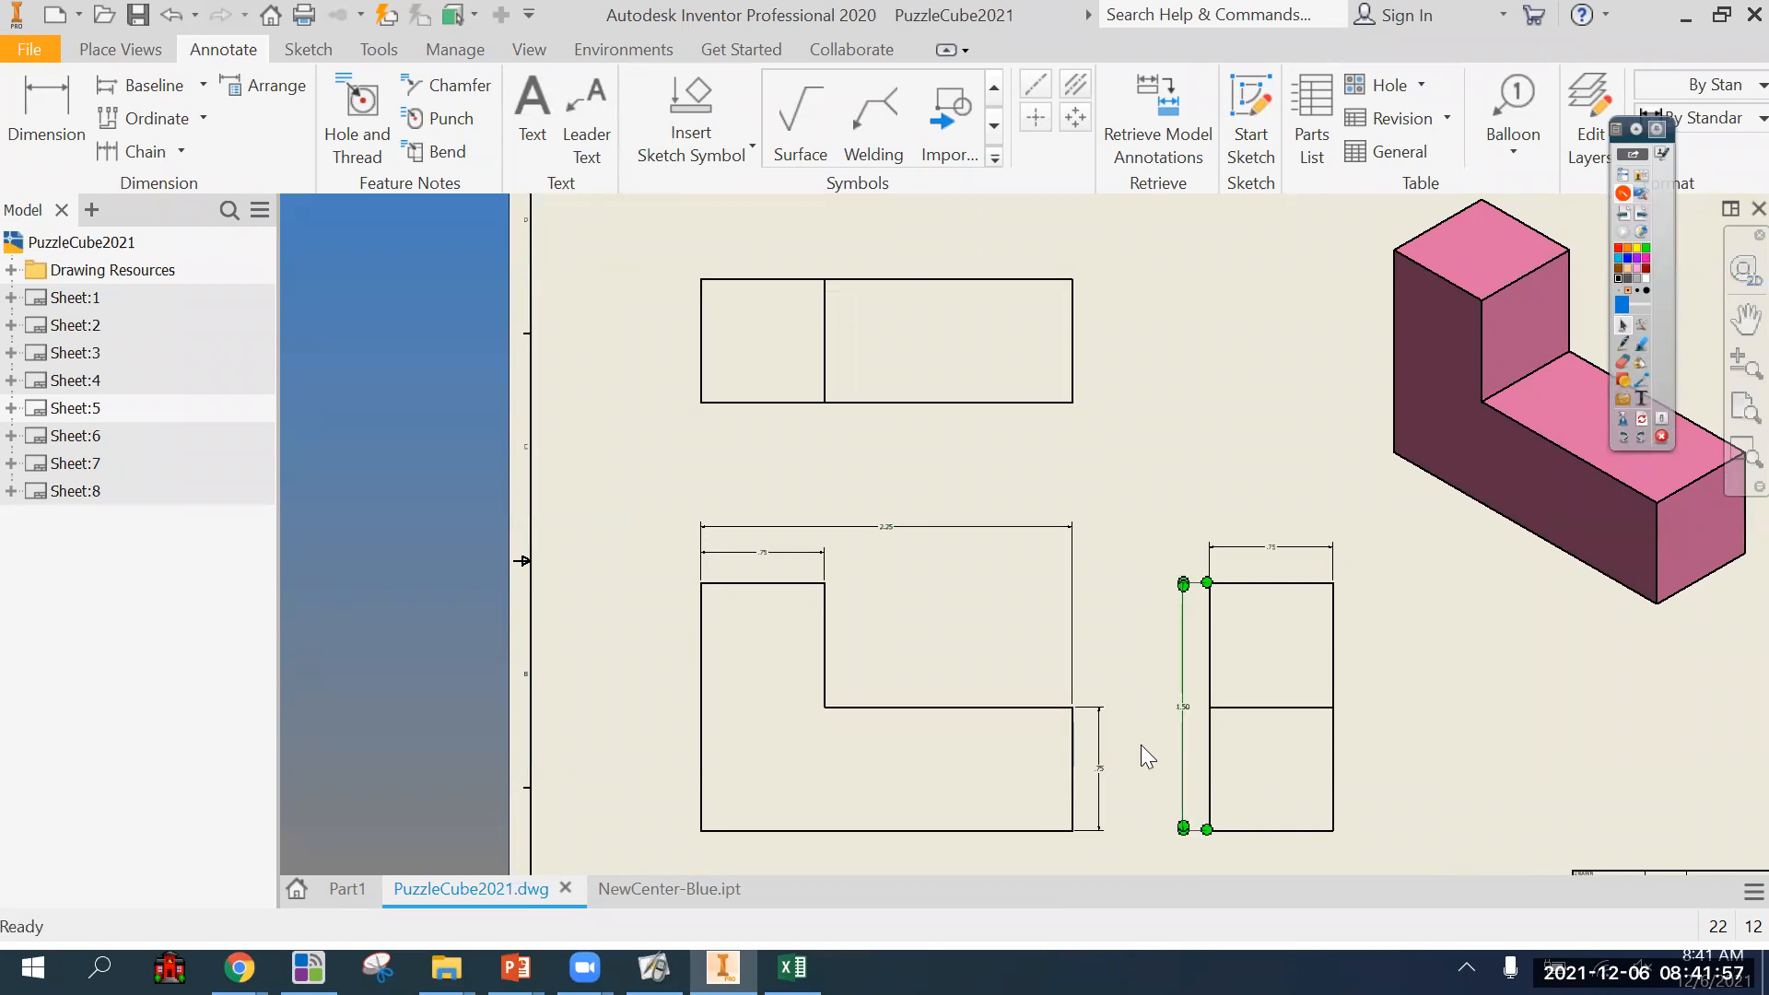
pyautogui.moveTo(1138, 758); pyautogui.dragTo(1026, 632, button='middle')
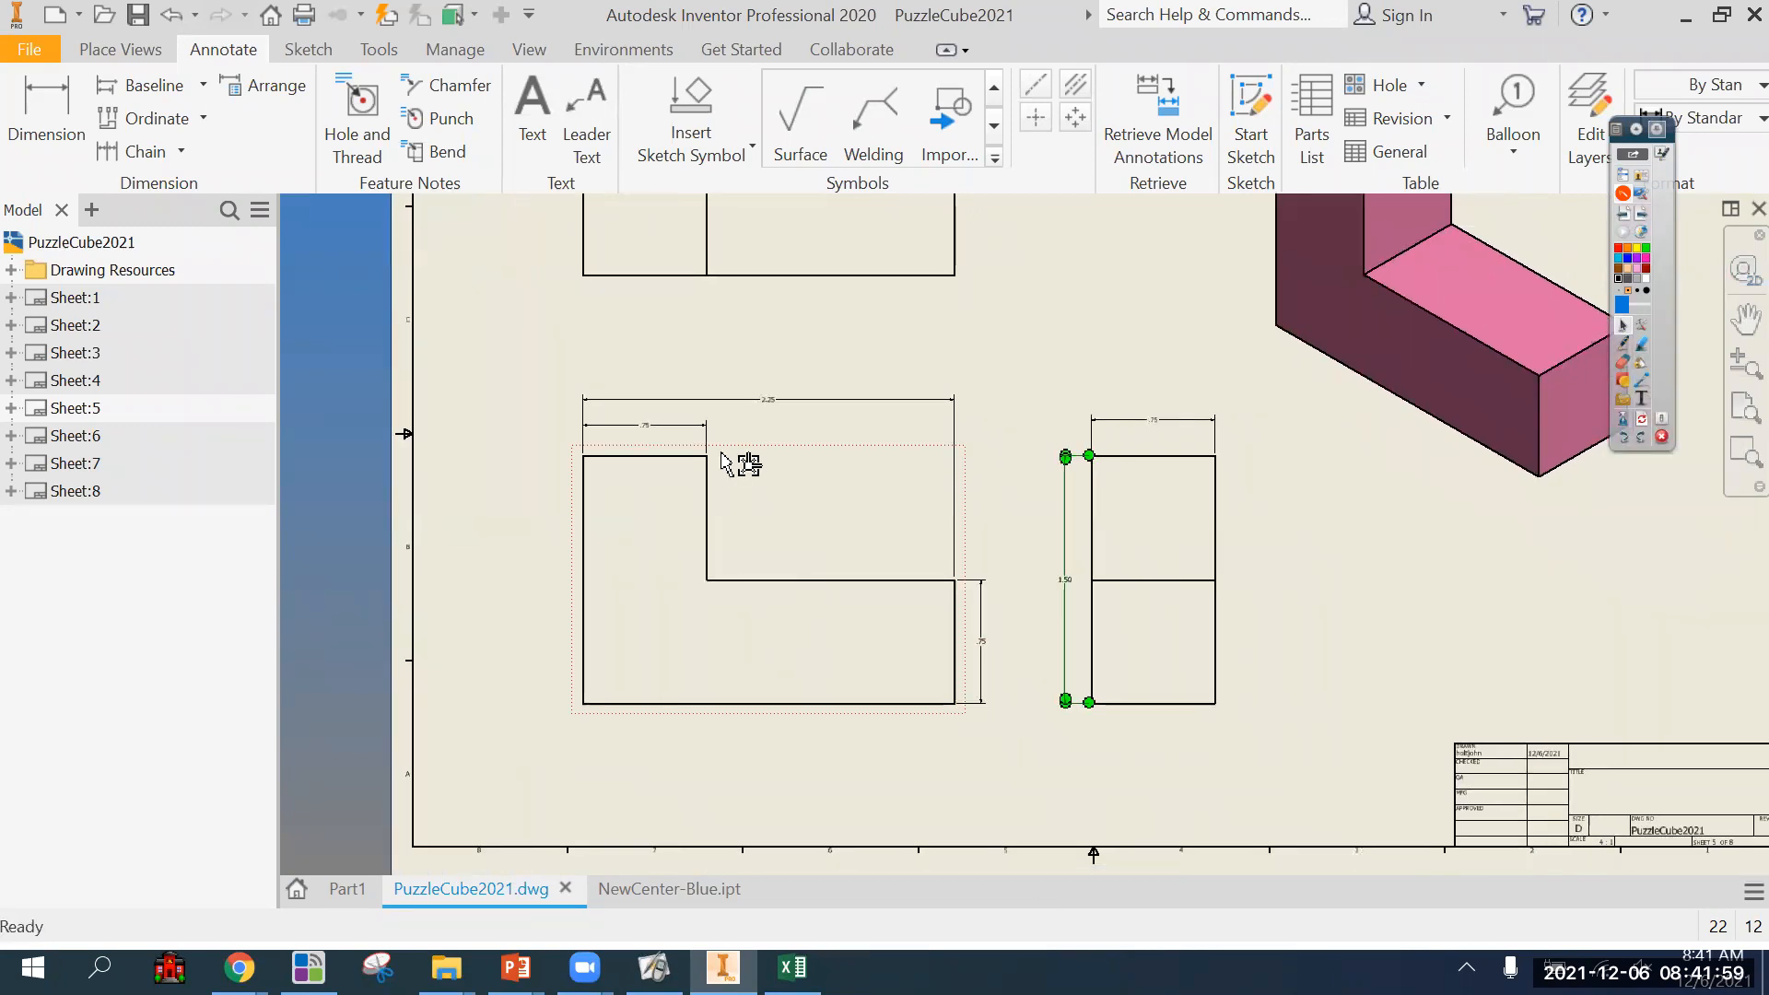
pyautogui.moveTo(734, 460); pyautogui.dragTo(754, 511, button='middle')
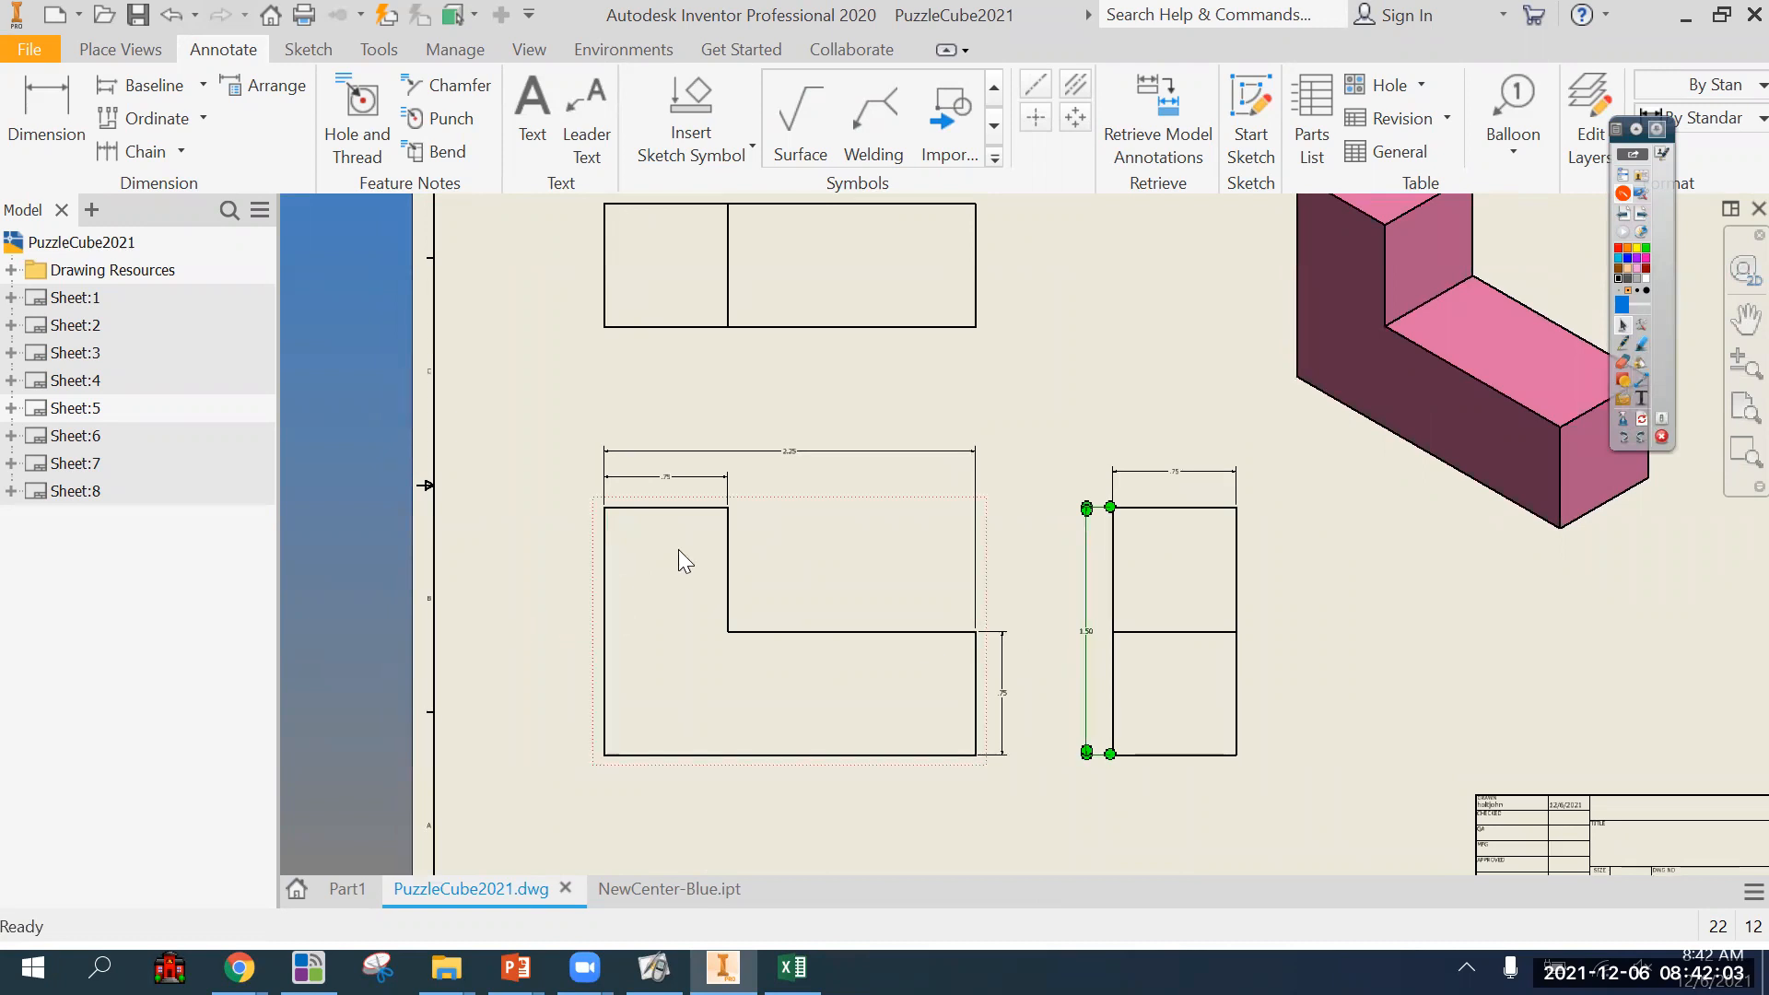
# Try placing the upright leg's width dimension above the overall width dimension on the front view.
pyautogui.scroll(-3, 800, 527)
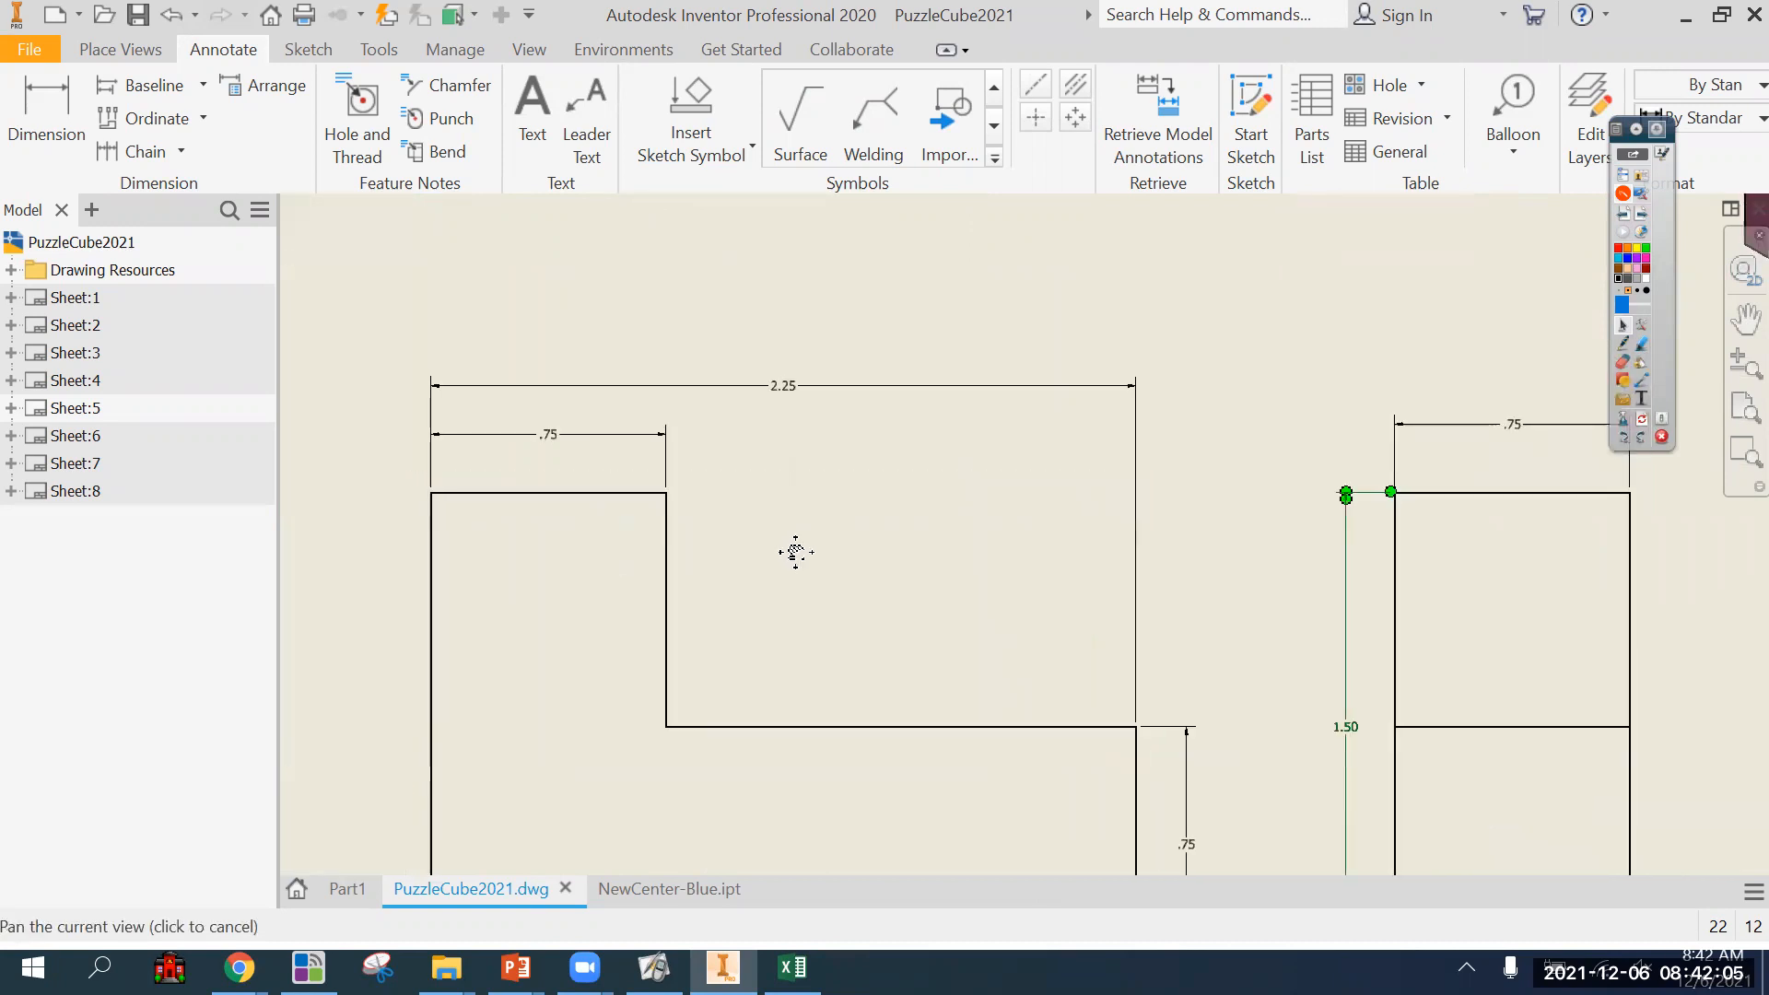
pyautogui.click(568, 470)
pyautogui.moveTo(568, 470); pyautogui.dragTo(573, 341)
pyautogui.click(818, 550)
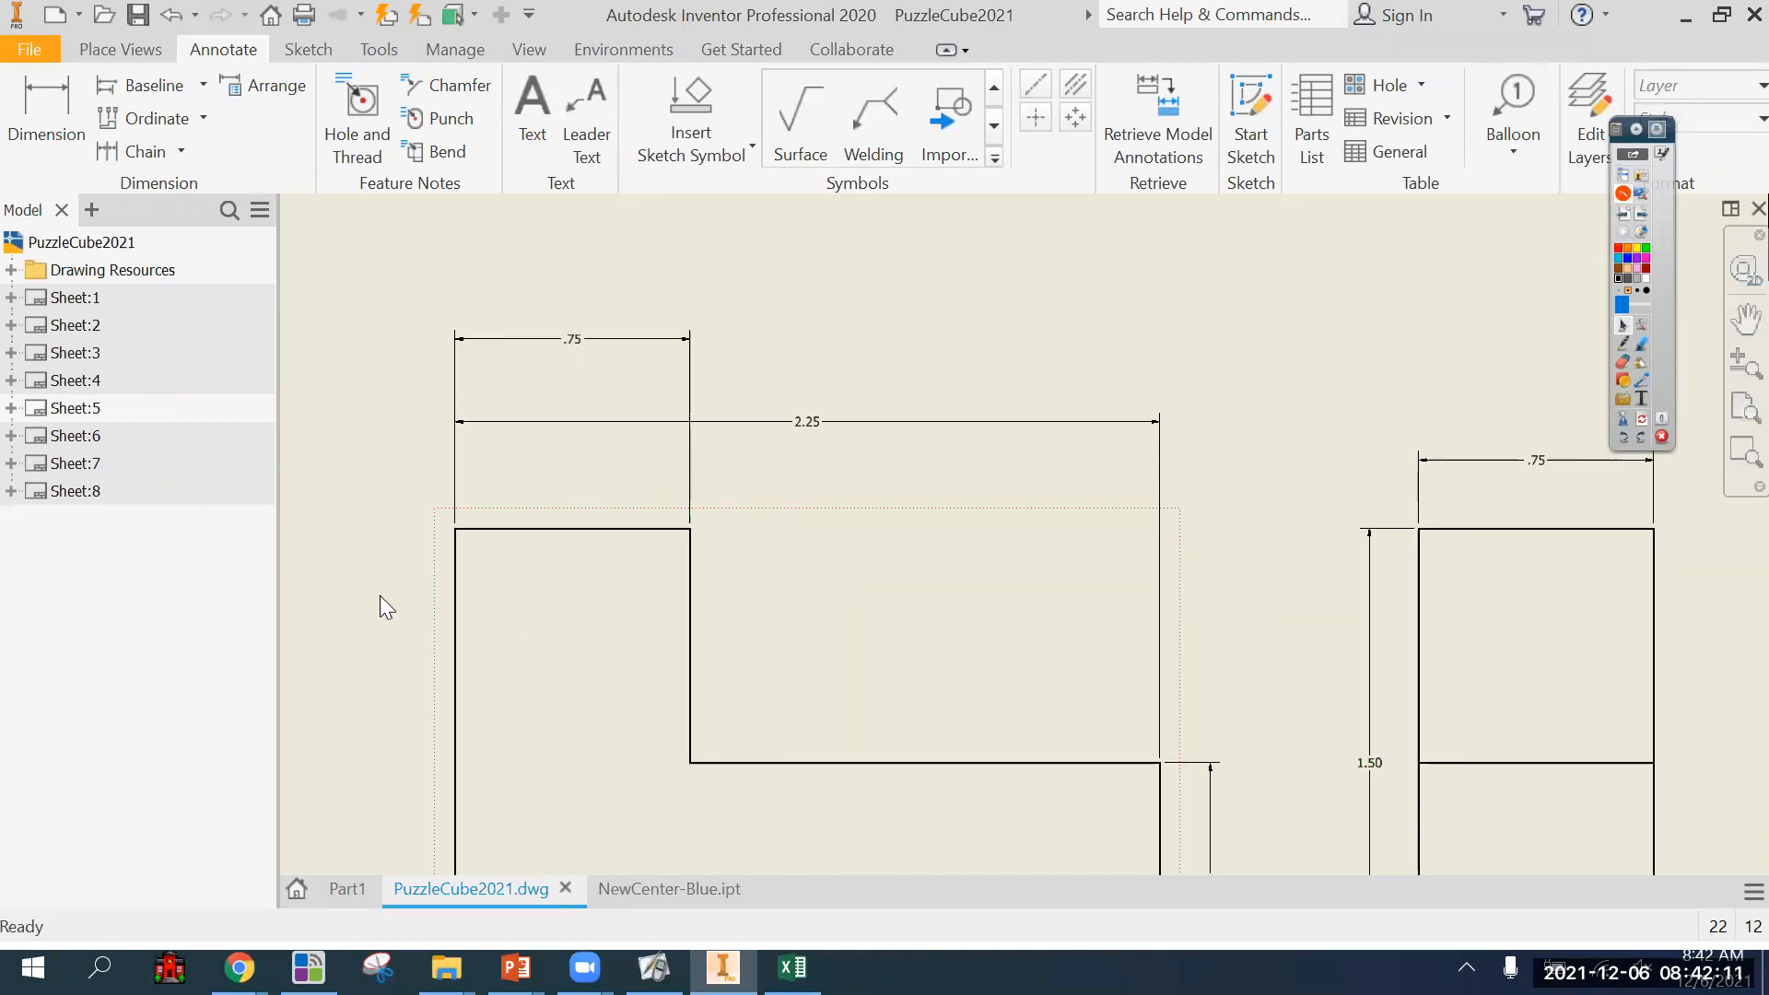
pyautogui.scroll(-3, 458, 624)
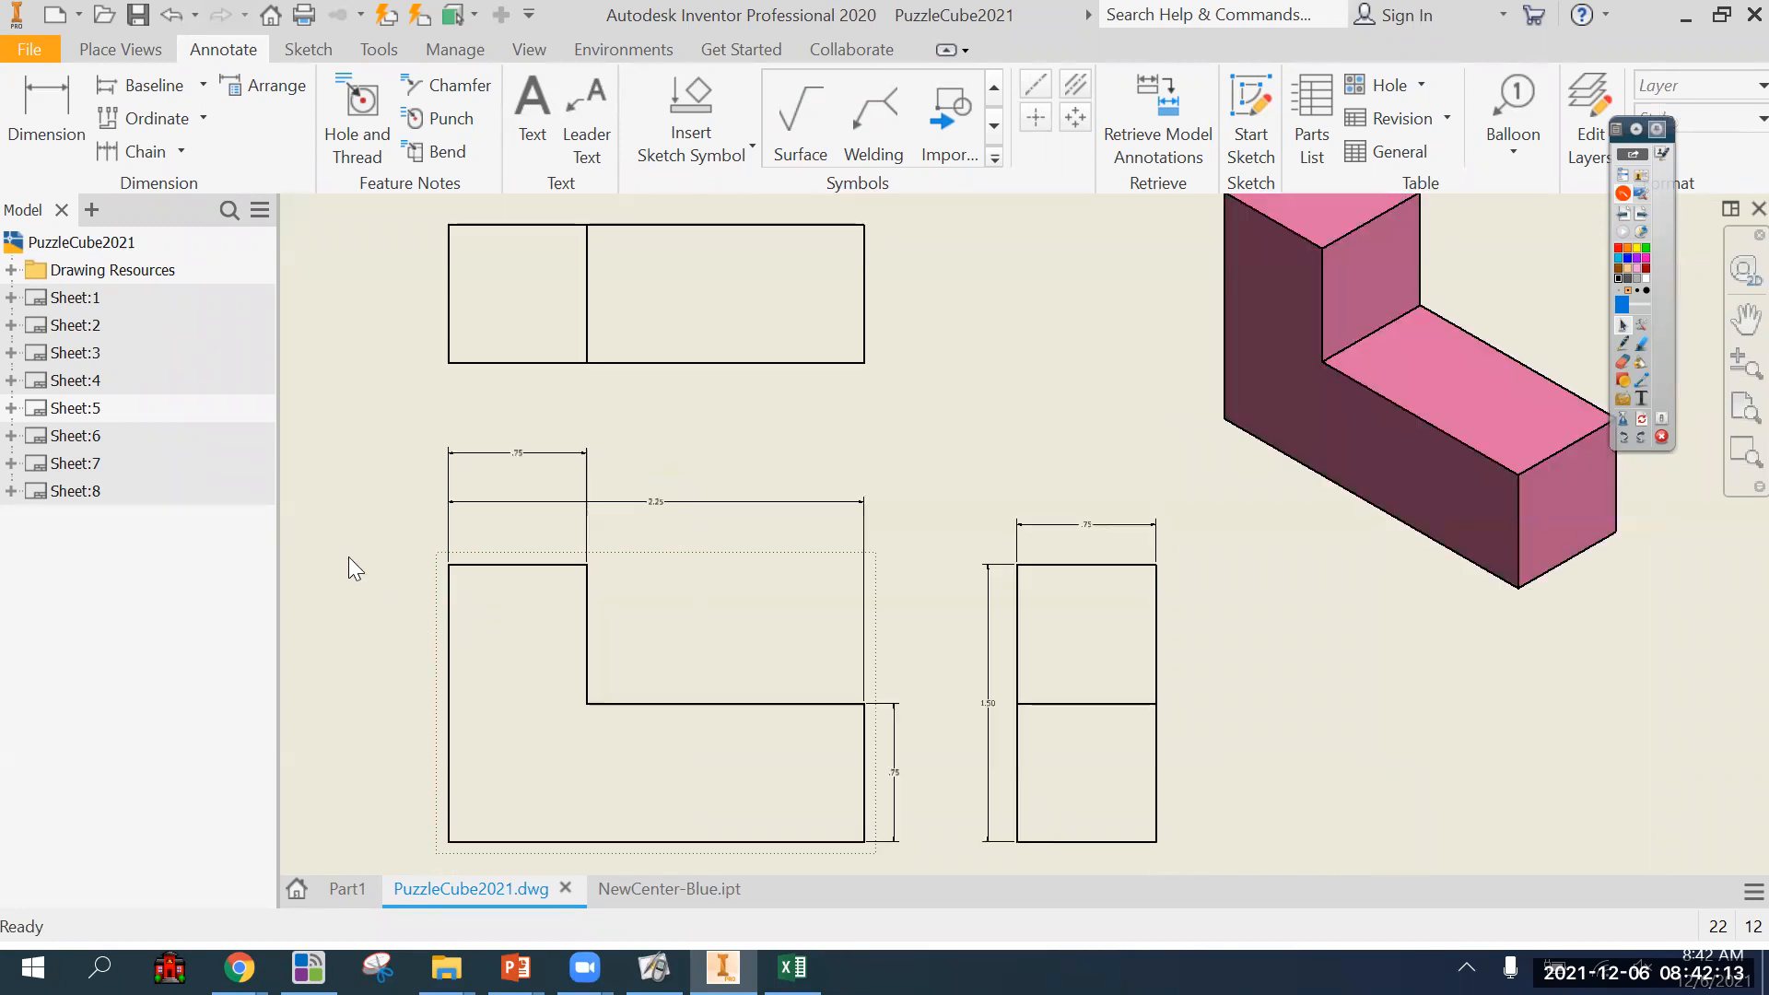
pyautogui.scroll(3, 387, 529)
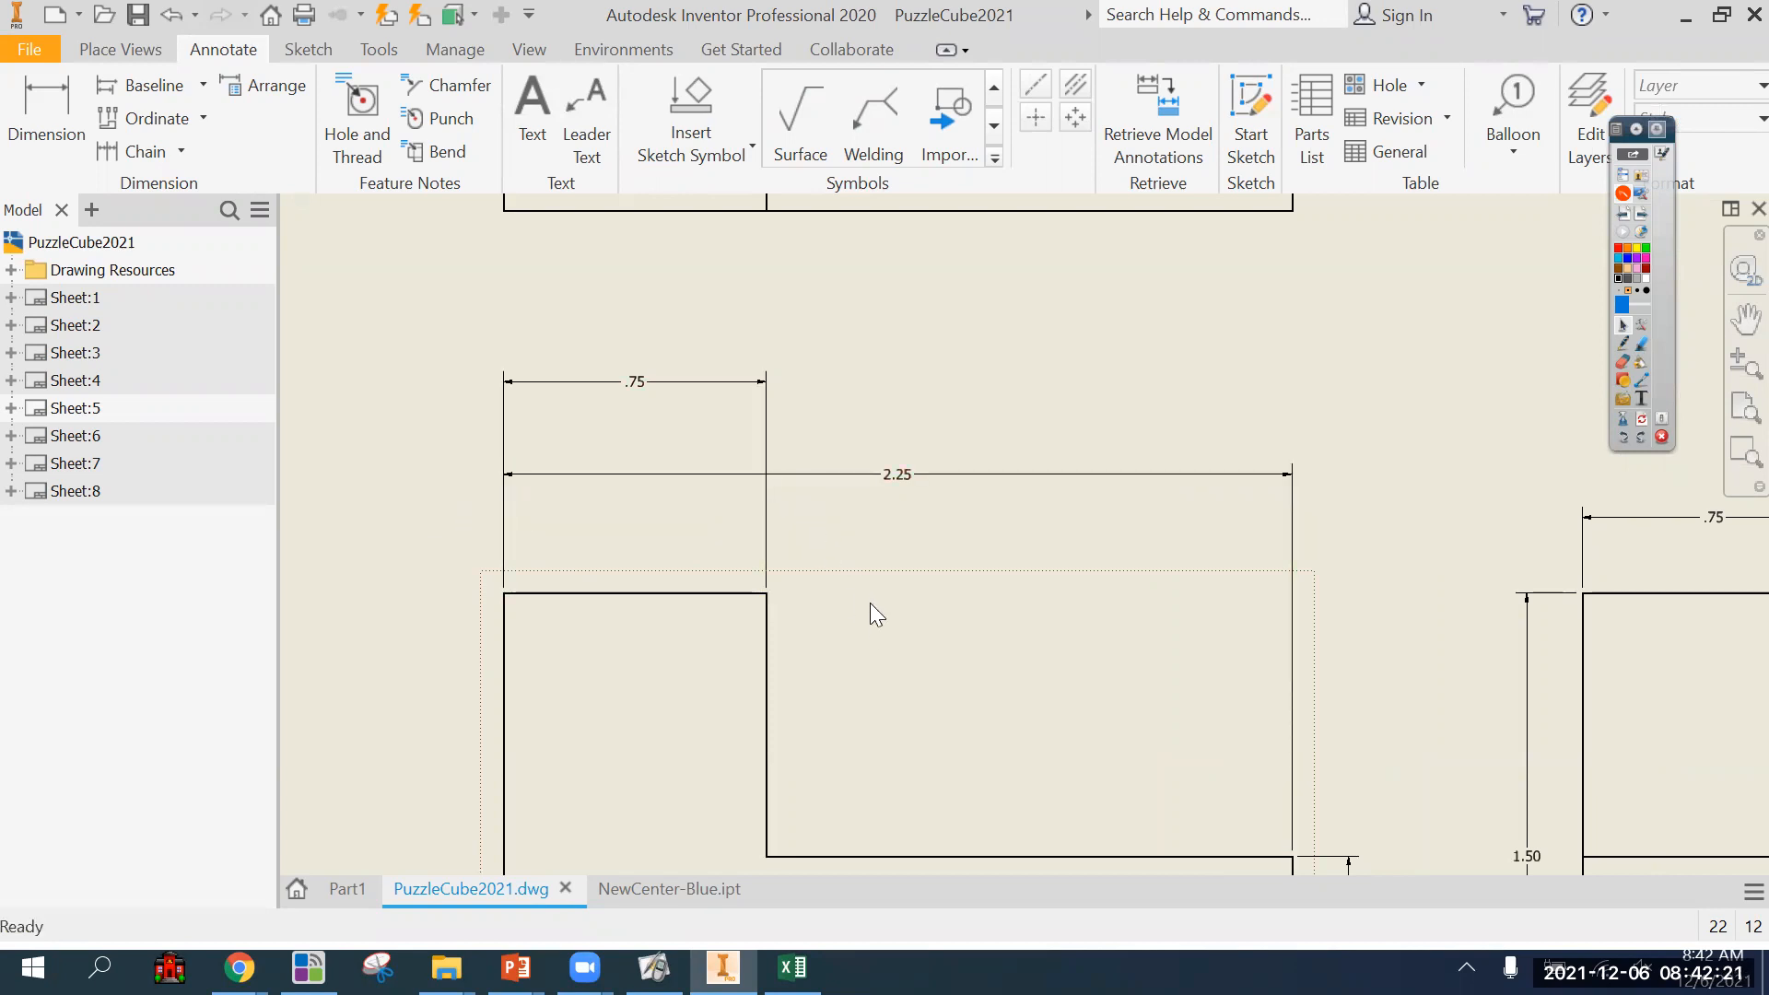
# Place the upright leg's width dimension between the front view and the overall width dimension, and bring the overall dimension closer.
pyautogui.click(784, 475)
pyautogui.moveTo(652, 392); pyautogui.dragTo(636, 560)
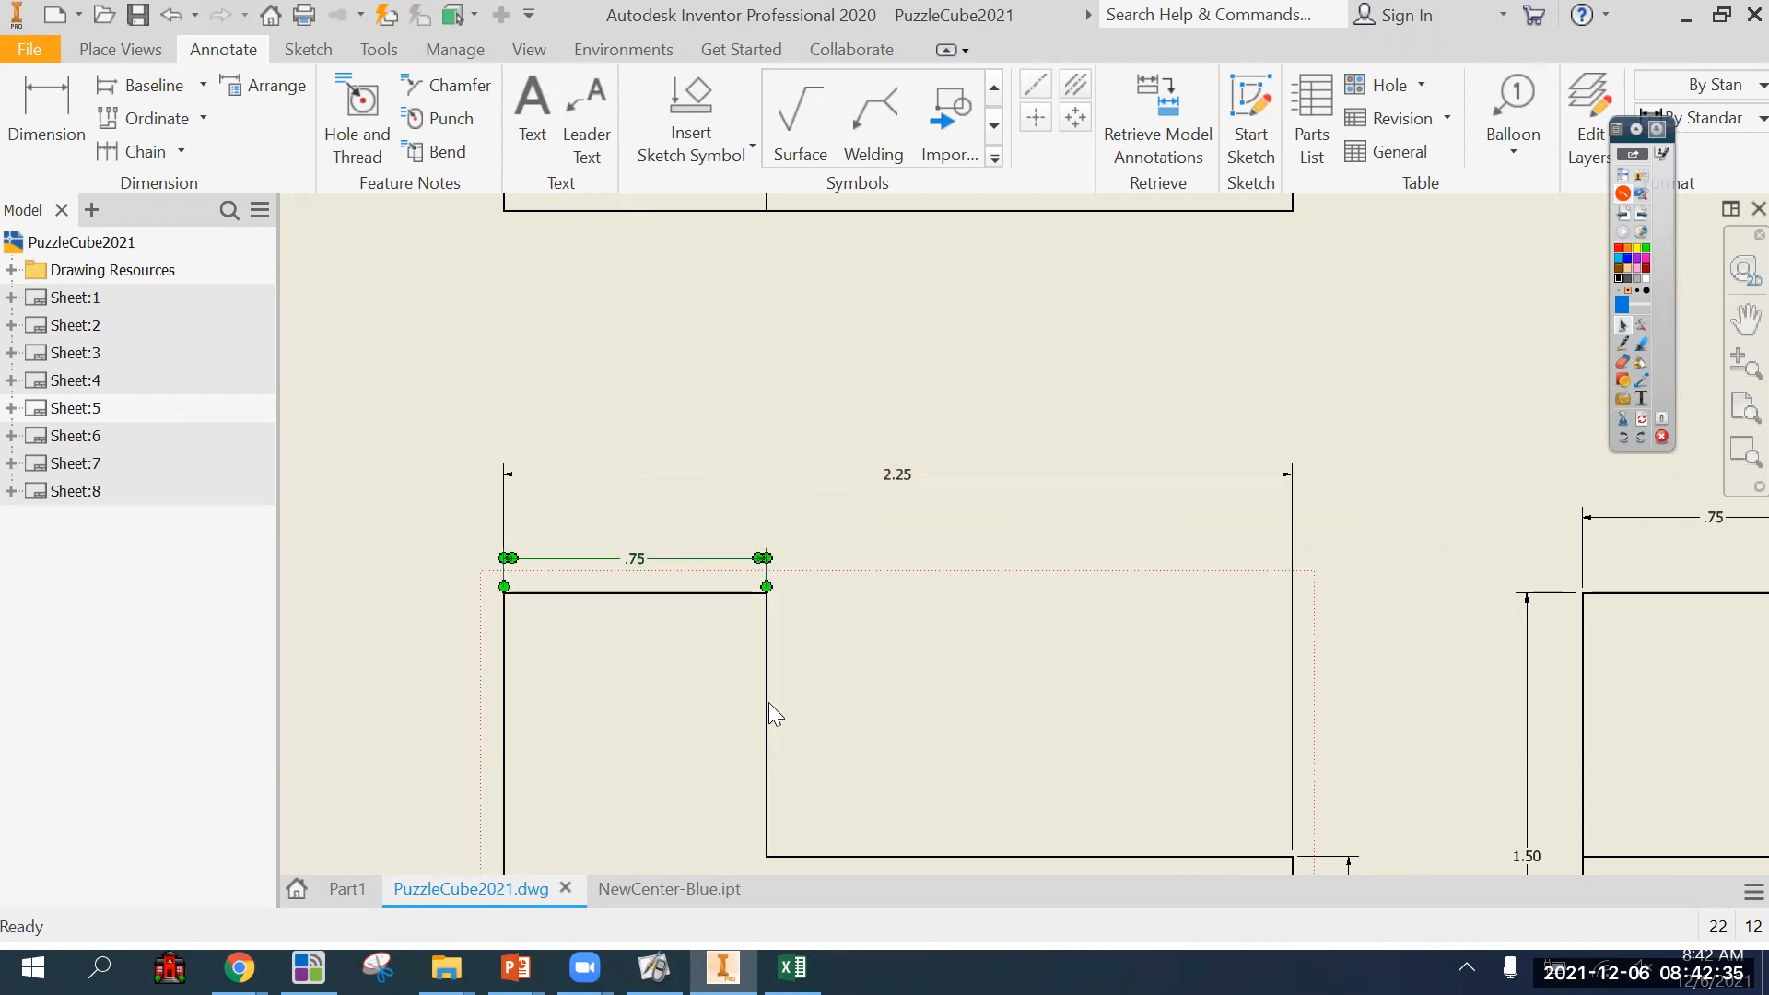
pyautogui.moveTo(656, 566); pyautogui.dragTo(883, 498)
pyautogui.moveTo(651, 415); pyautogui.dragTo(635, 564)
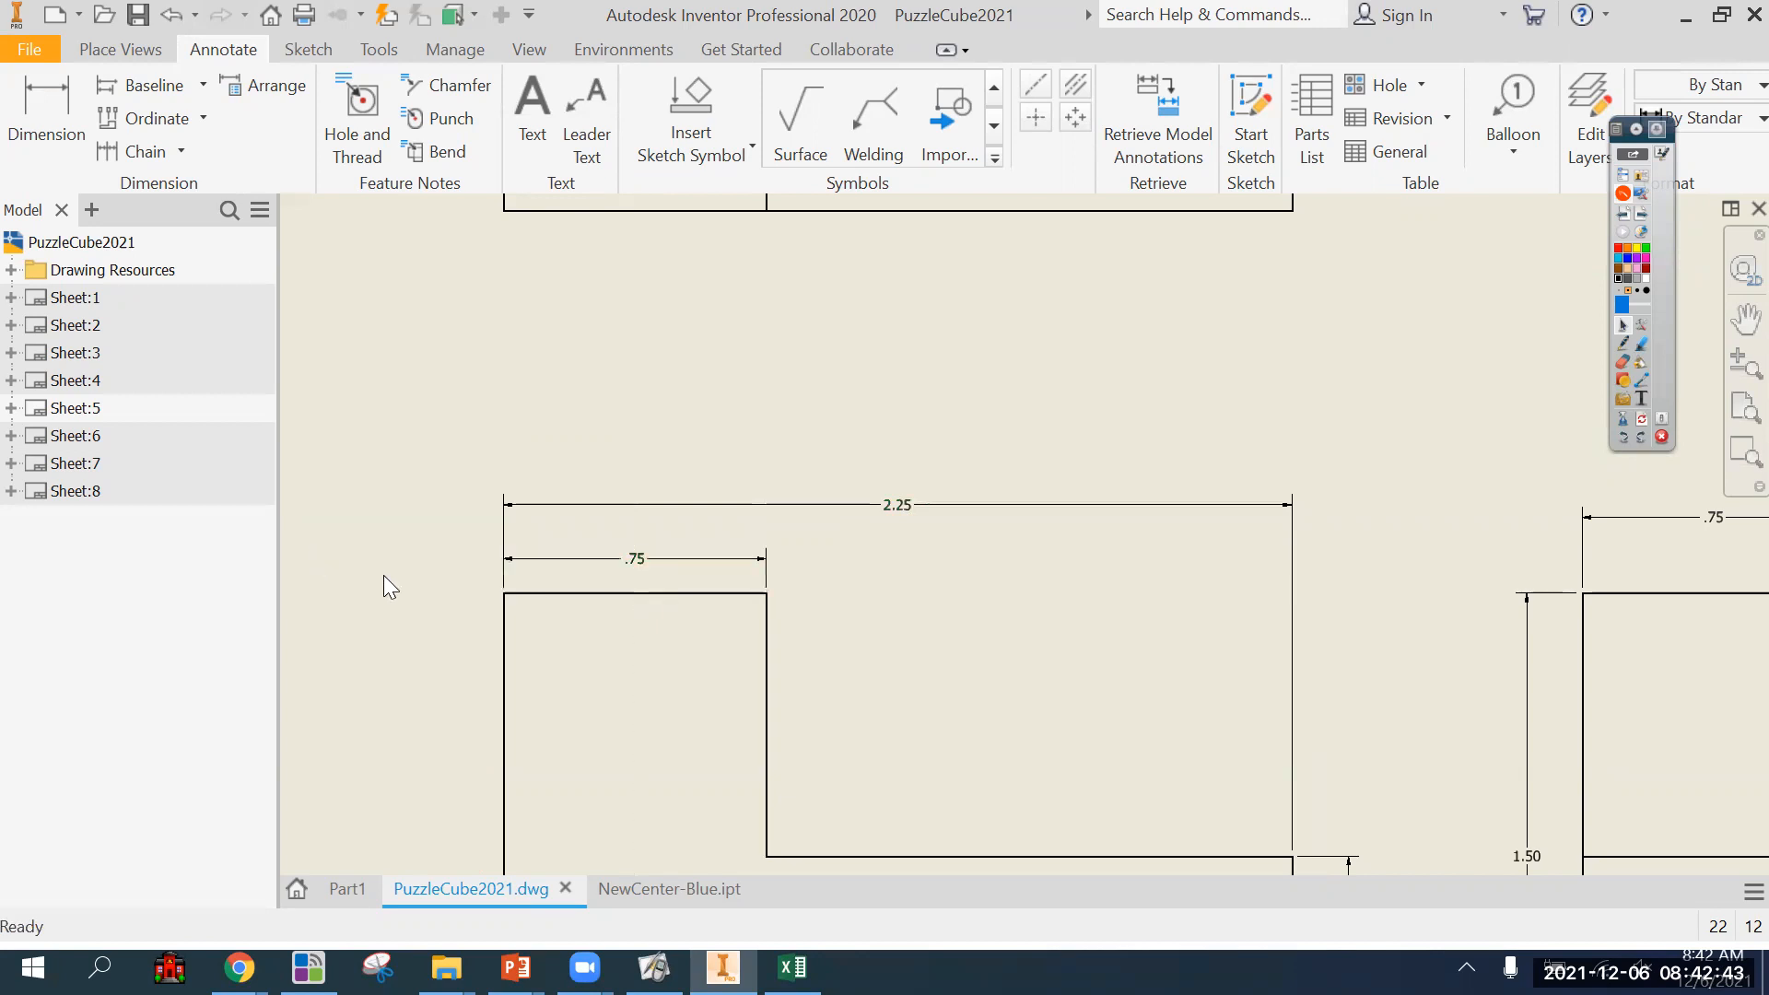
pyautogui.scroll(-3, 383, 575)
pyautogui.moveTo(383, 575); pyautogui.dragTo(400, 509, button='middle')
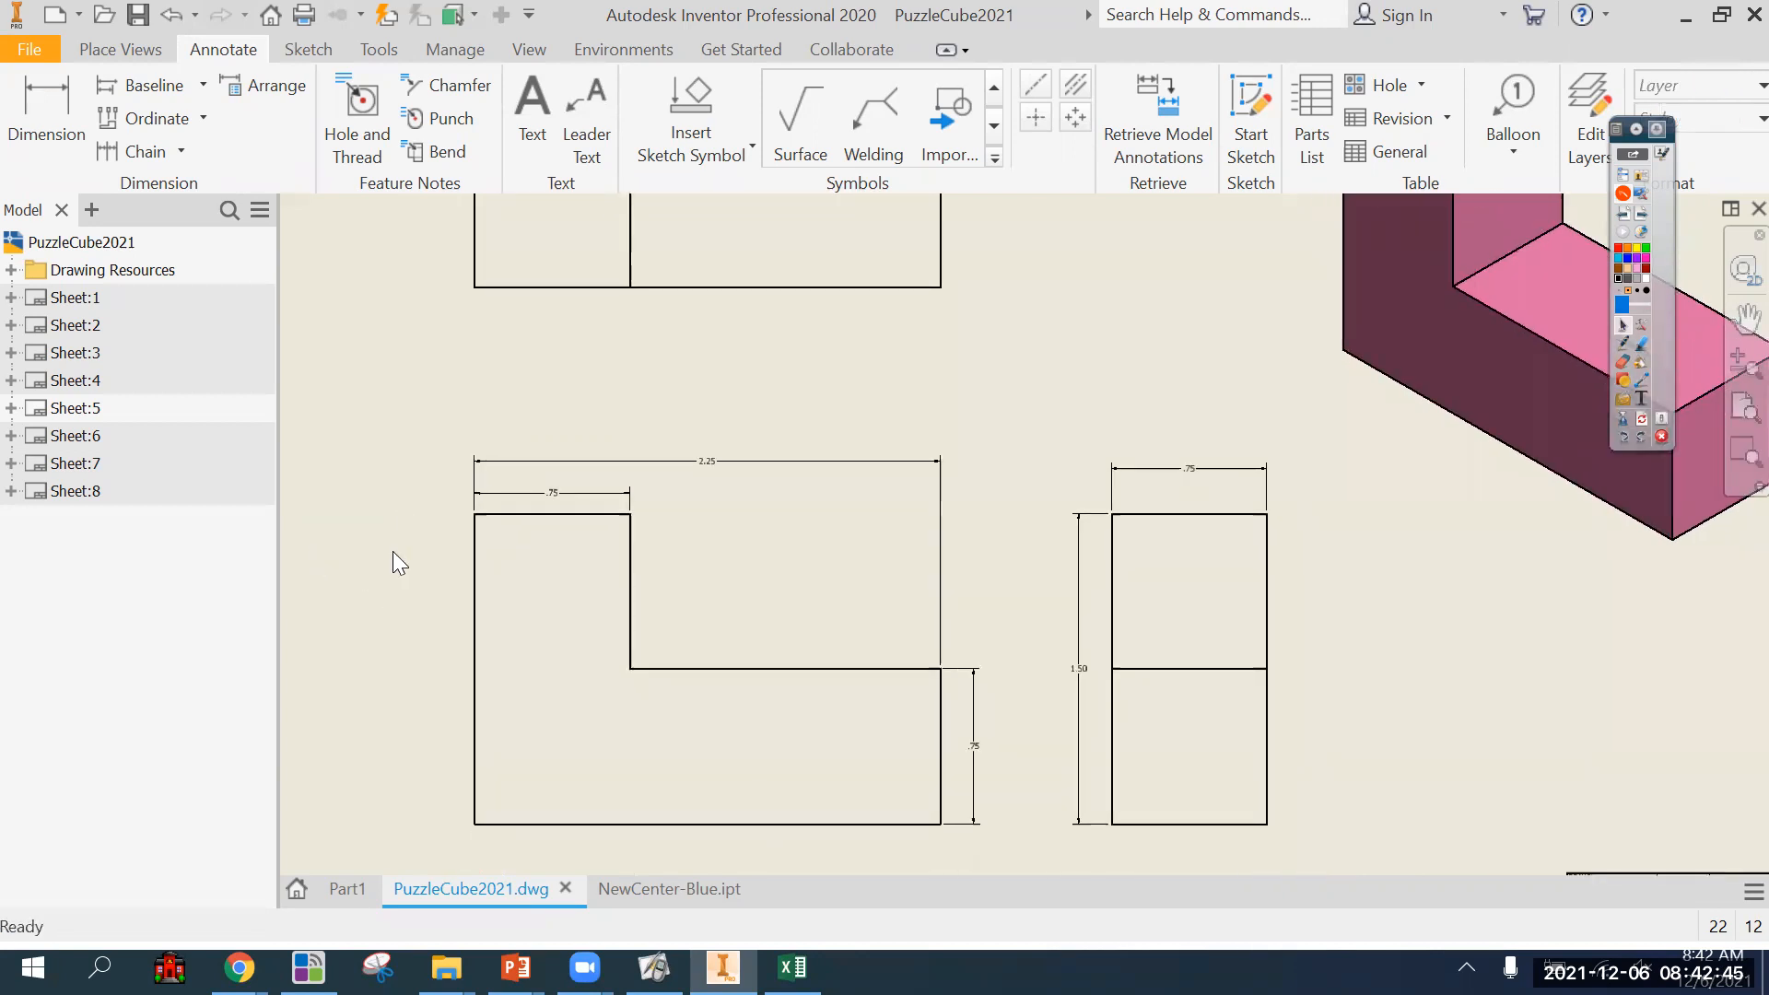
pyautogui.scroll(-2, 405, 558)
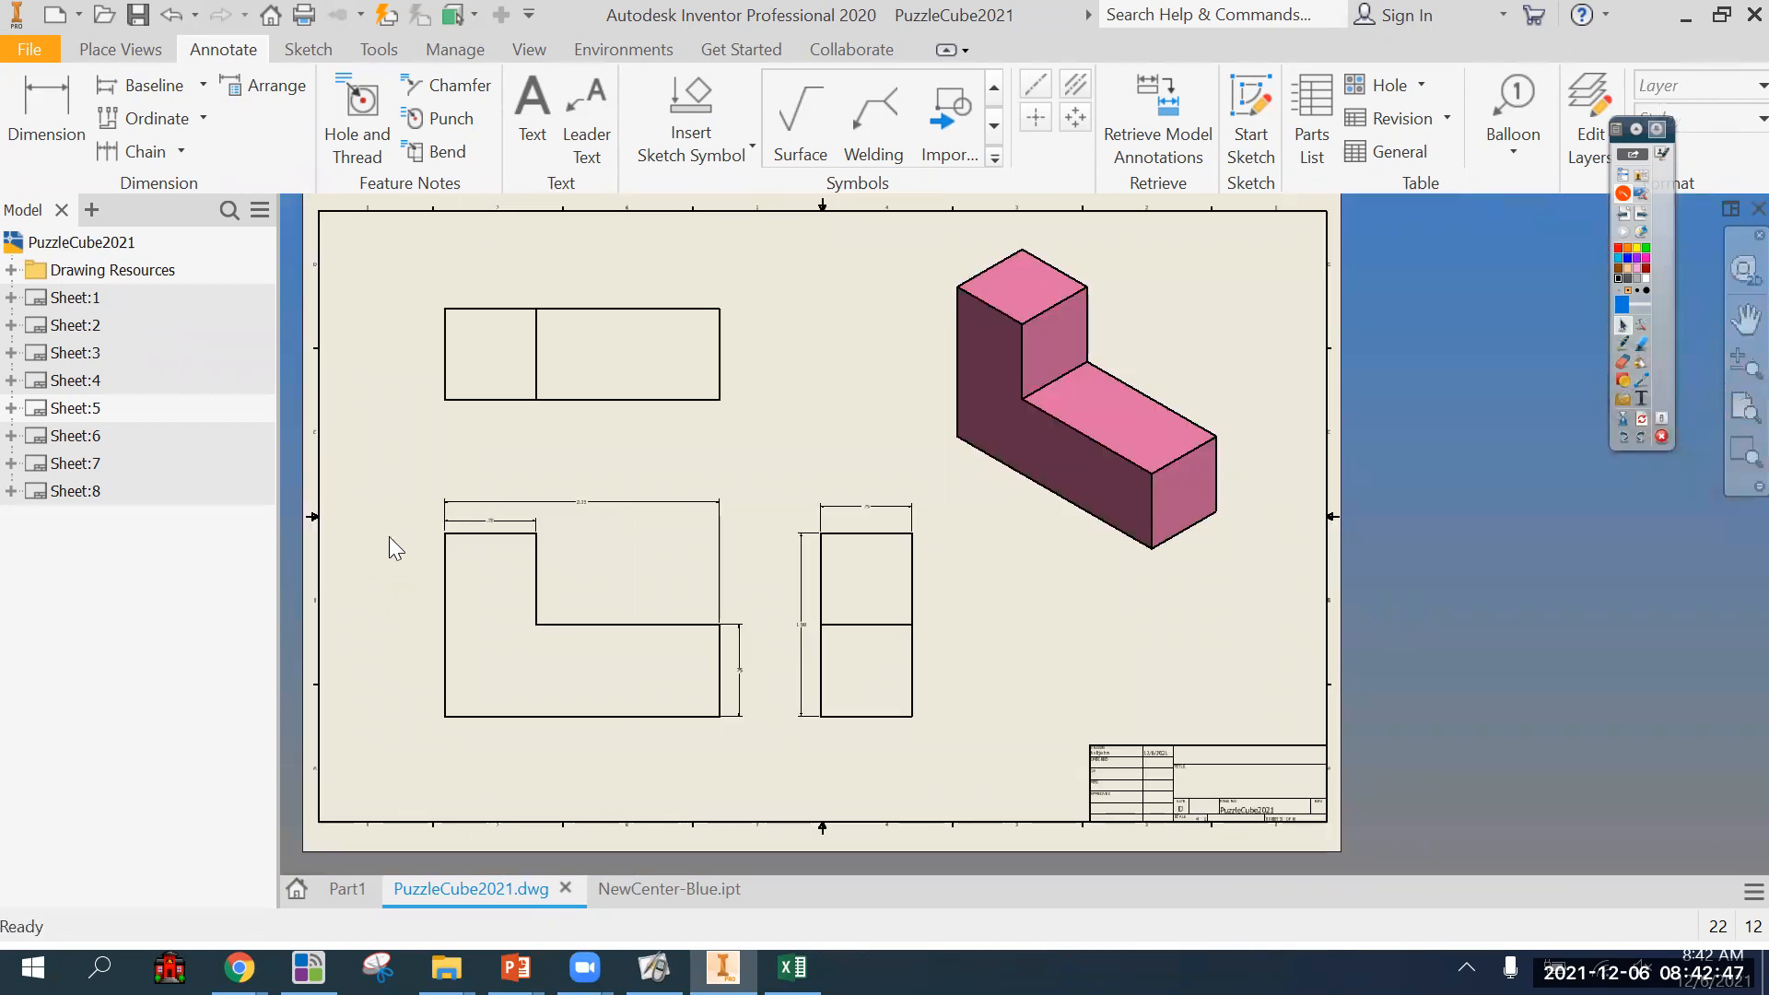
pyautogui.scroll(4, 455, 494)
pyautogui.moveTo(764, 431); pyautogui.dragTo(758, 449)
pyautogui.click(438, 537)
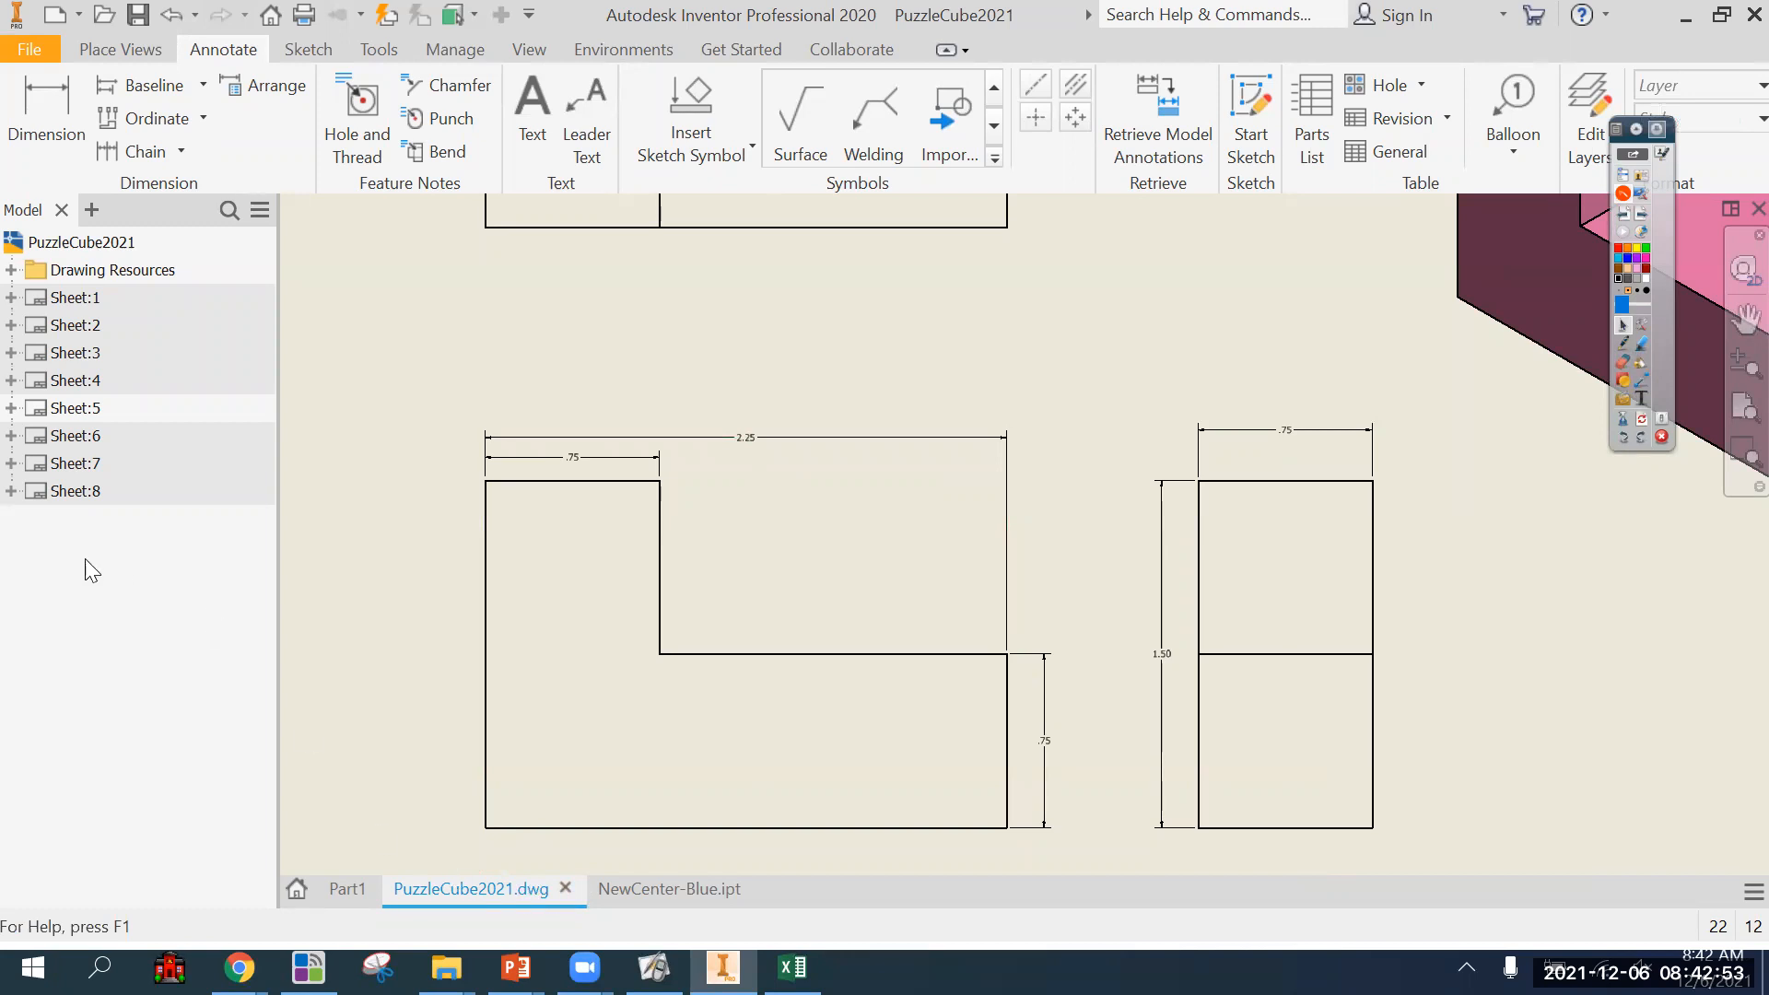
# Open sheet 8, mark the upper edge of the blue part's top view with the pen, and erase the ink.
pyautogui.doubleClick(79, 490)
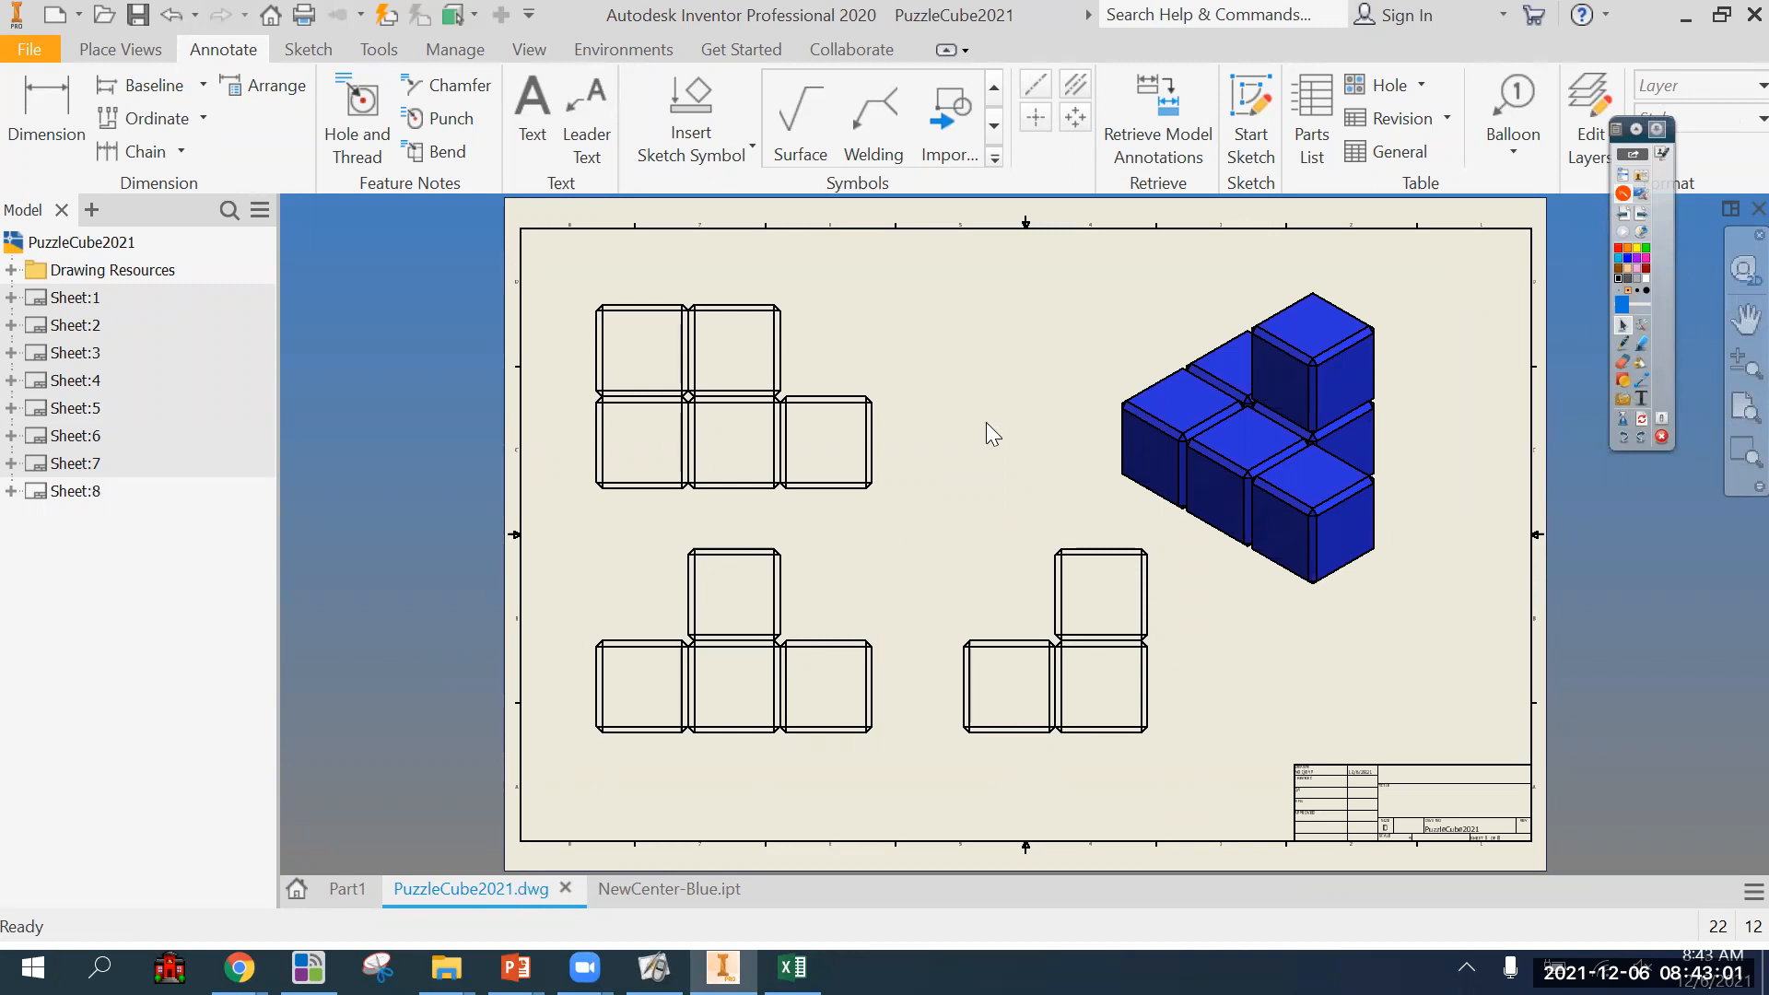
pyautogui.click(1623, 347)
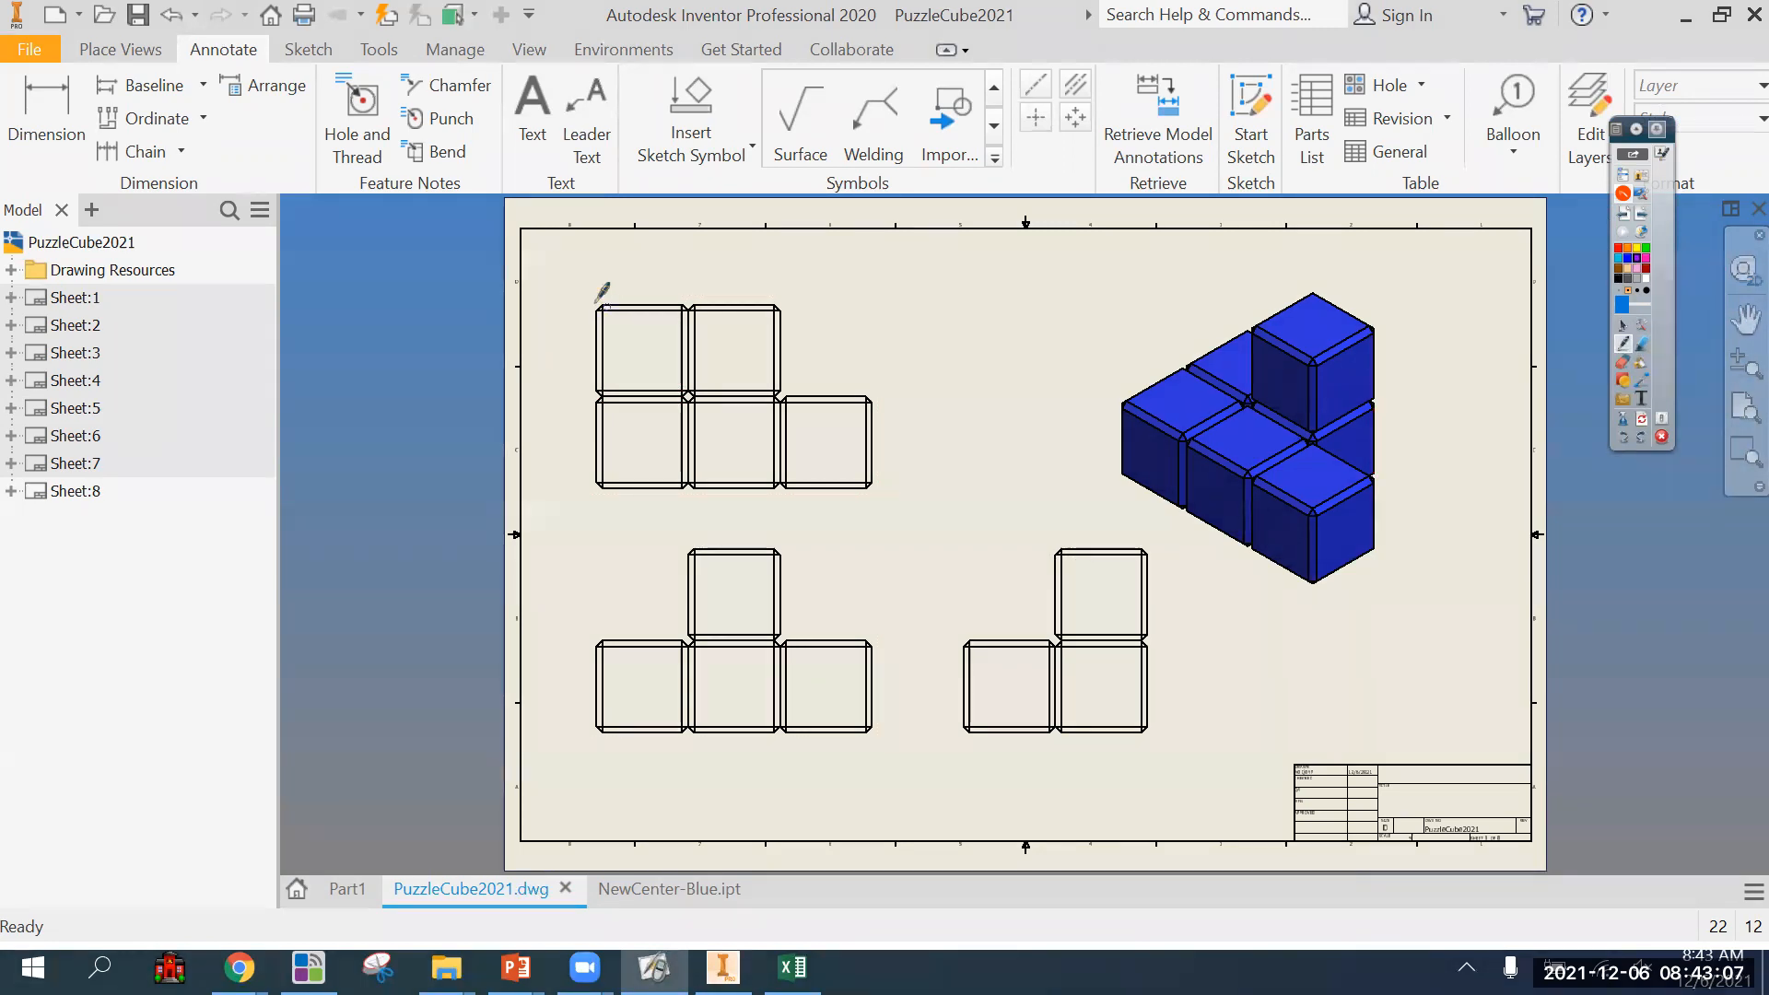
pyautogui.moveTo(692, 306)
pyautogui.mouseDown()
pyautogui.moveTo(684, 378)
pyautogui.moveTo(683, 304)
pyautogui.mouseUp()
pyautogui.click(1642, 419)
pyautogui.click(1628, 344)
# Look through sheets 4, 8, 1 and 6 to compare the pieces' views, and return to sheet 8.
pyautogui.click(74, 380)
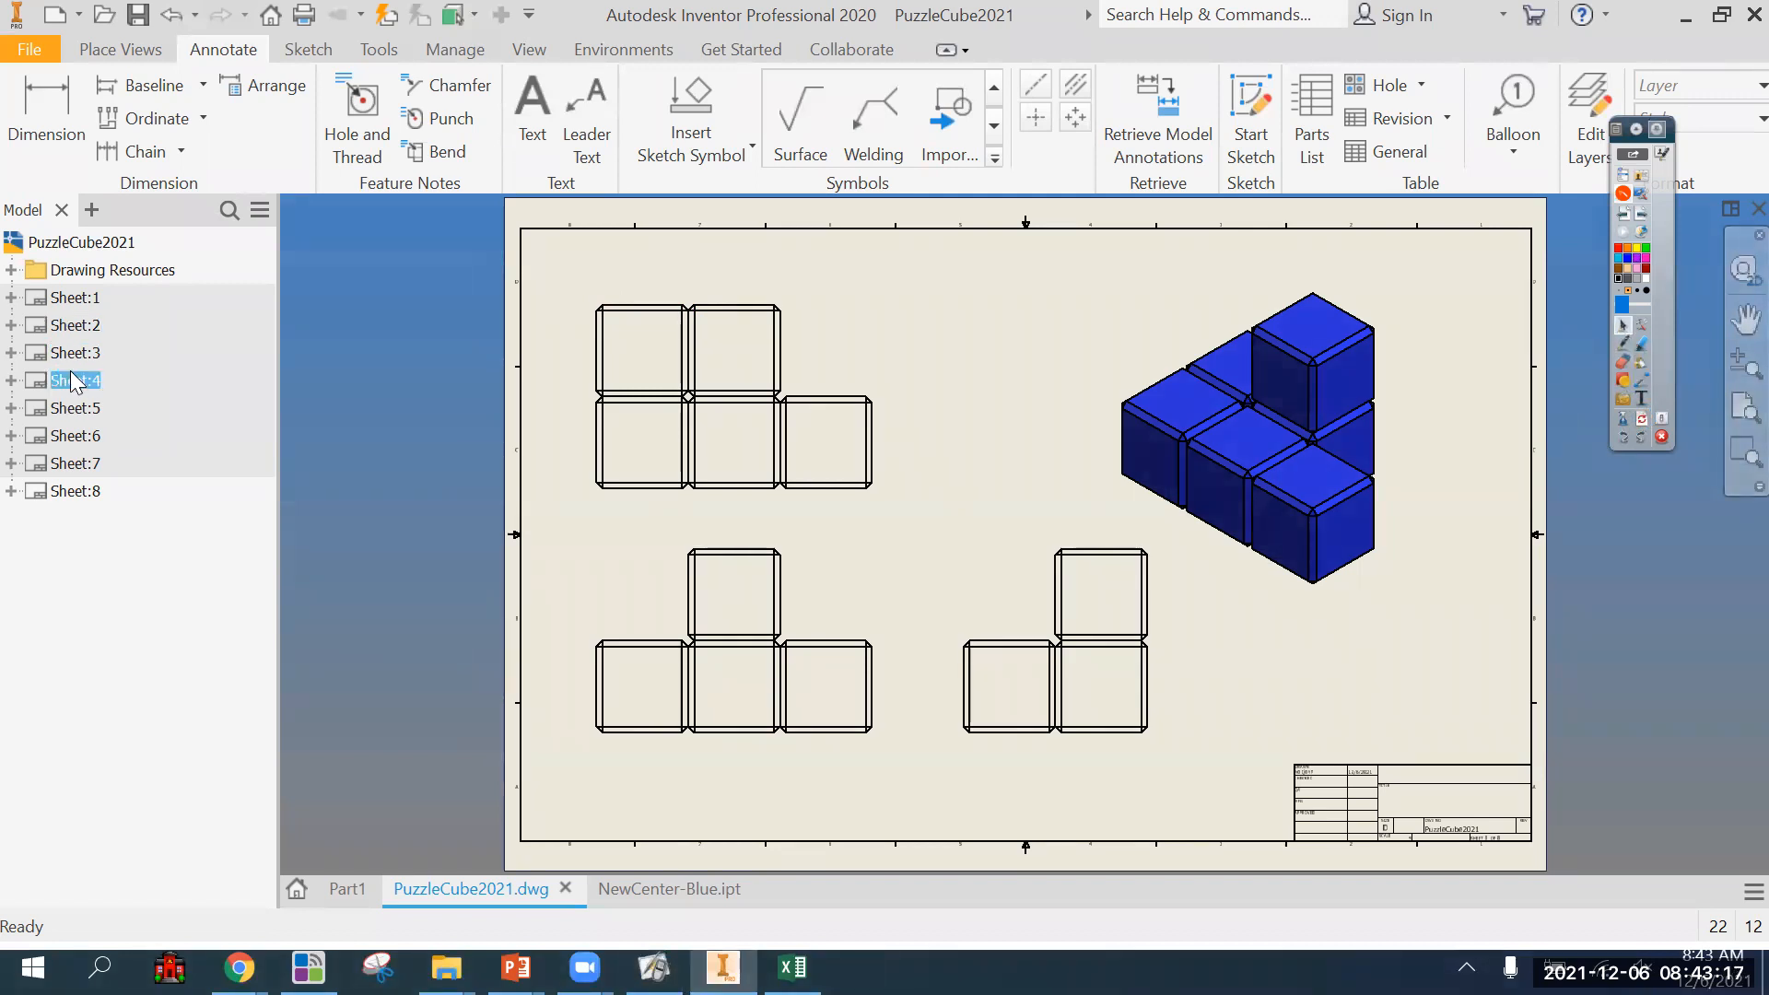
pyautogui.doubleClick(71, 372)
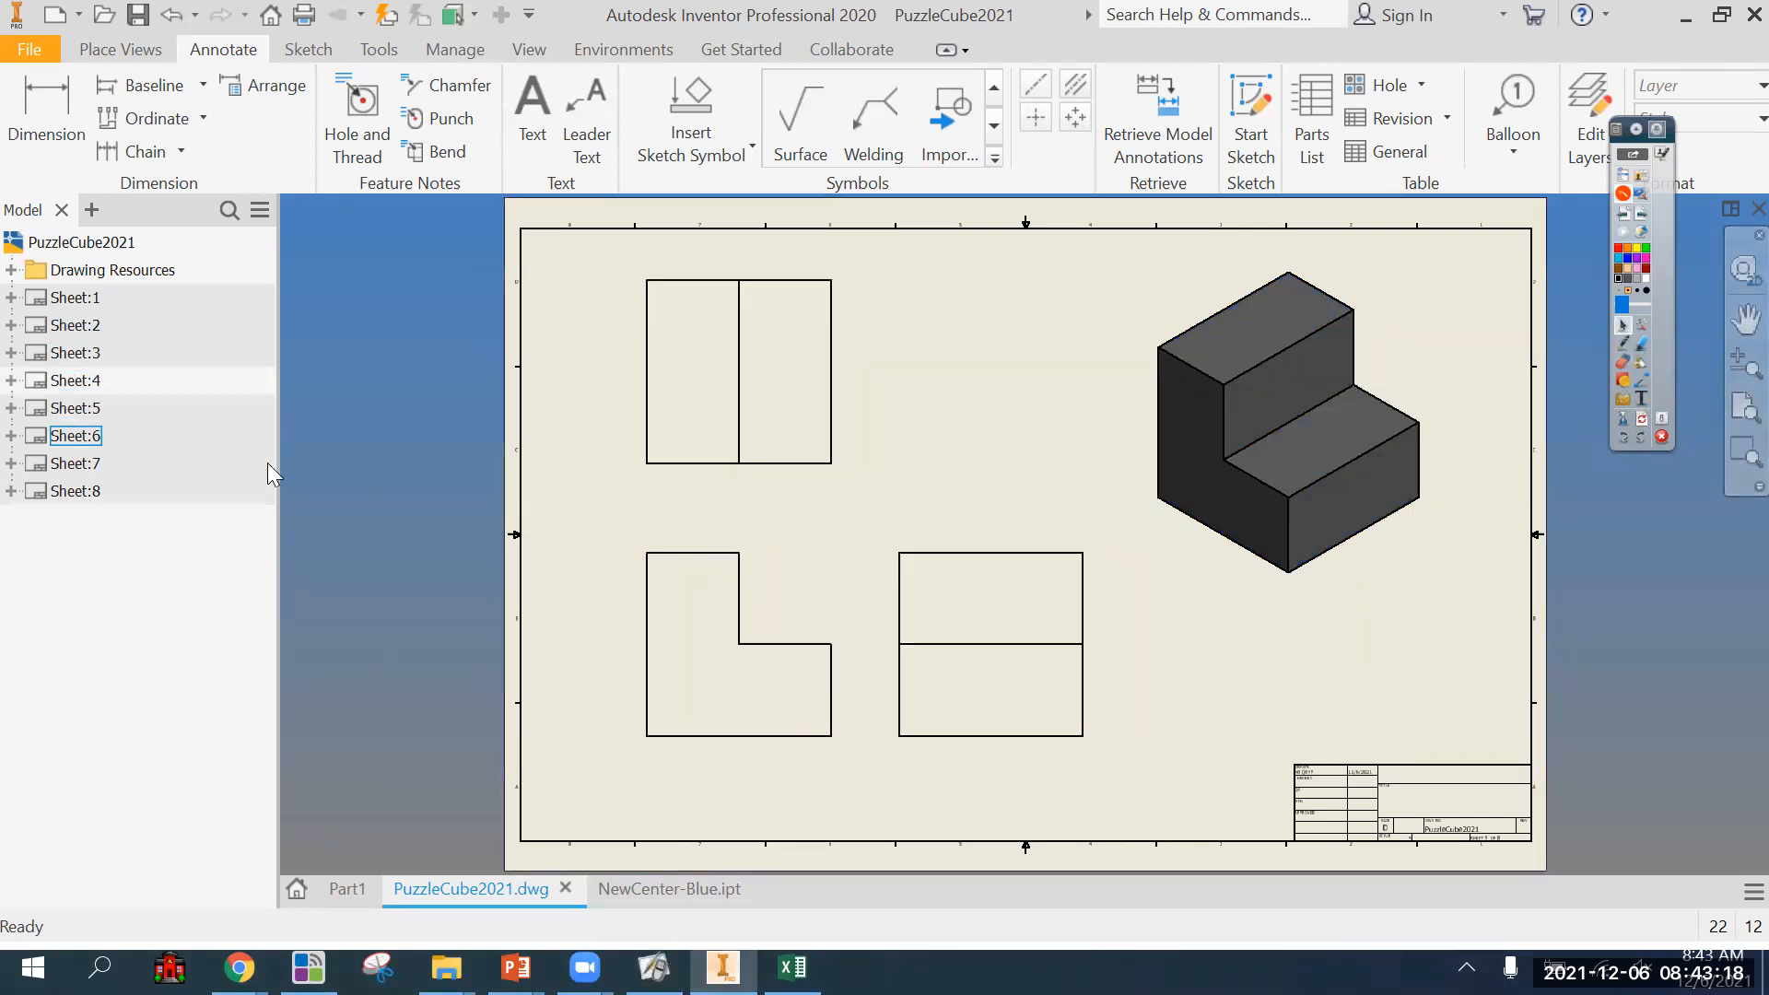
pyautogui.doubleClick(77, 490)
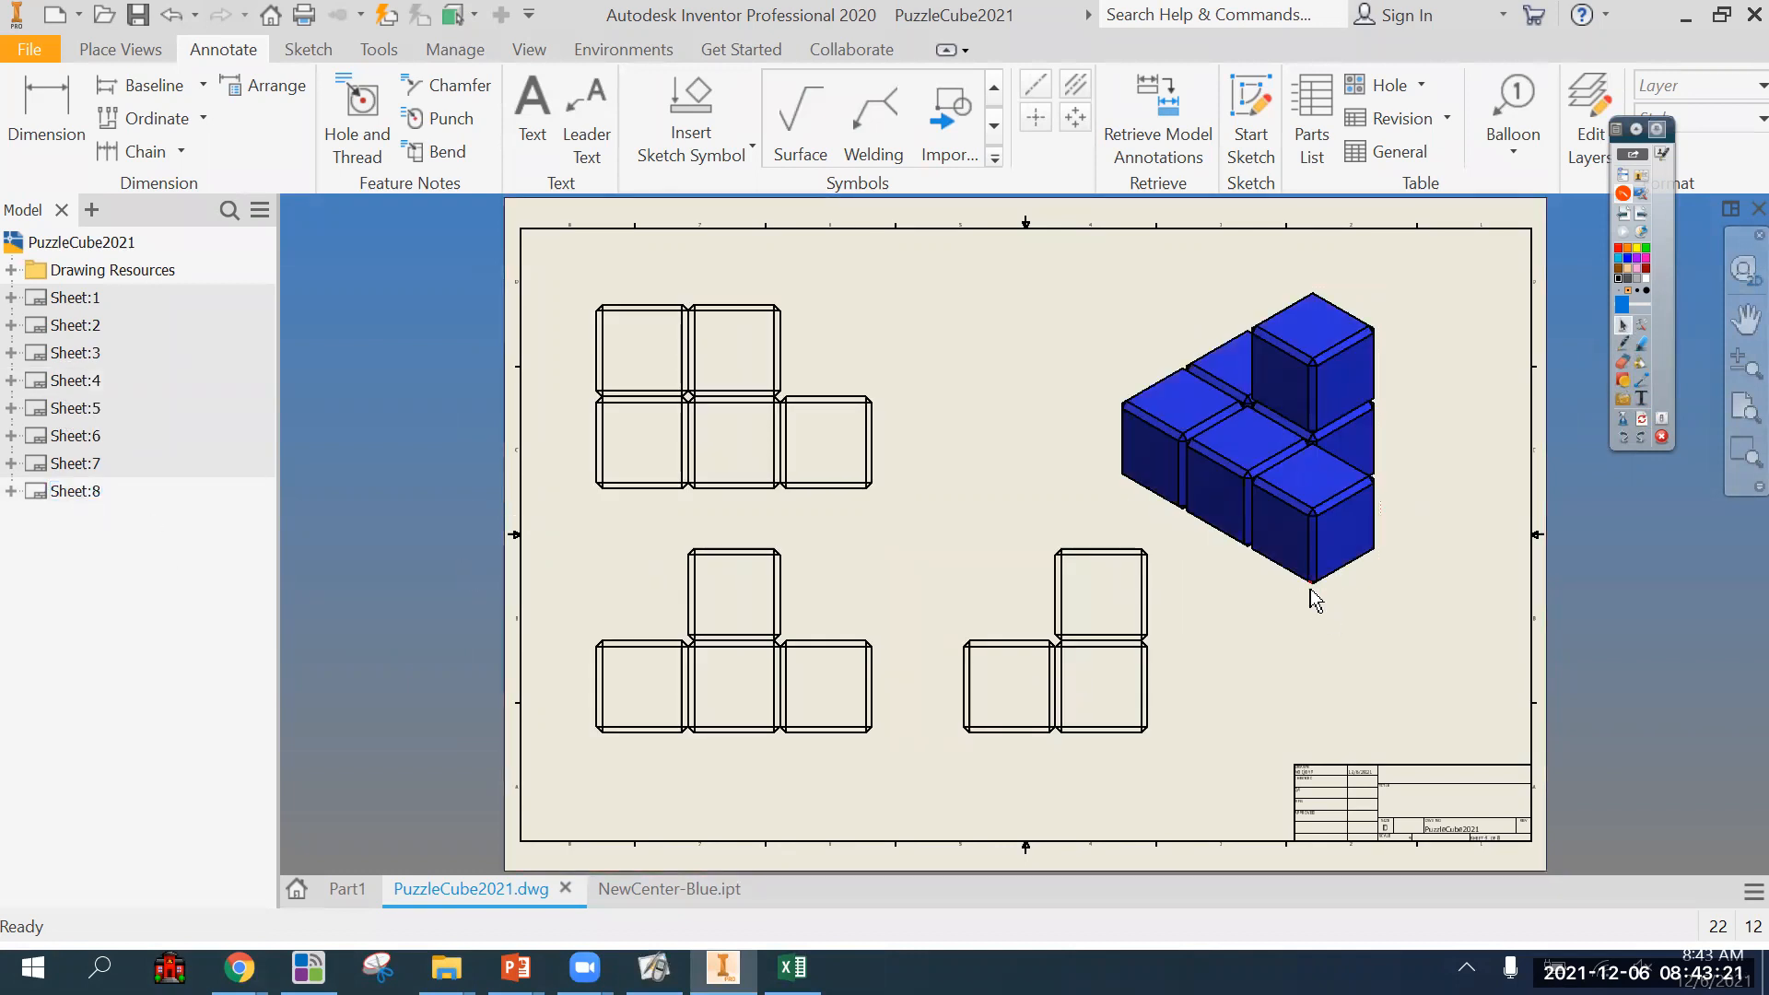
pyautogui.moveTo(1310, 590)
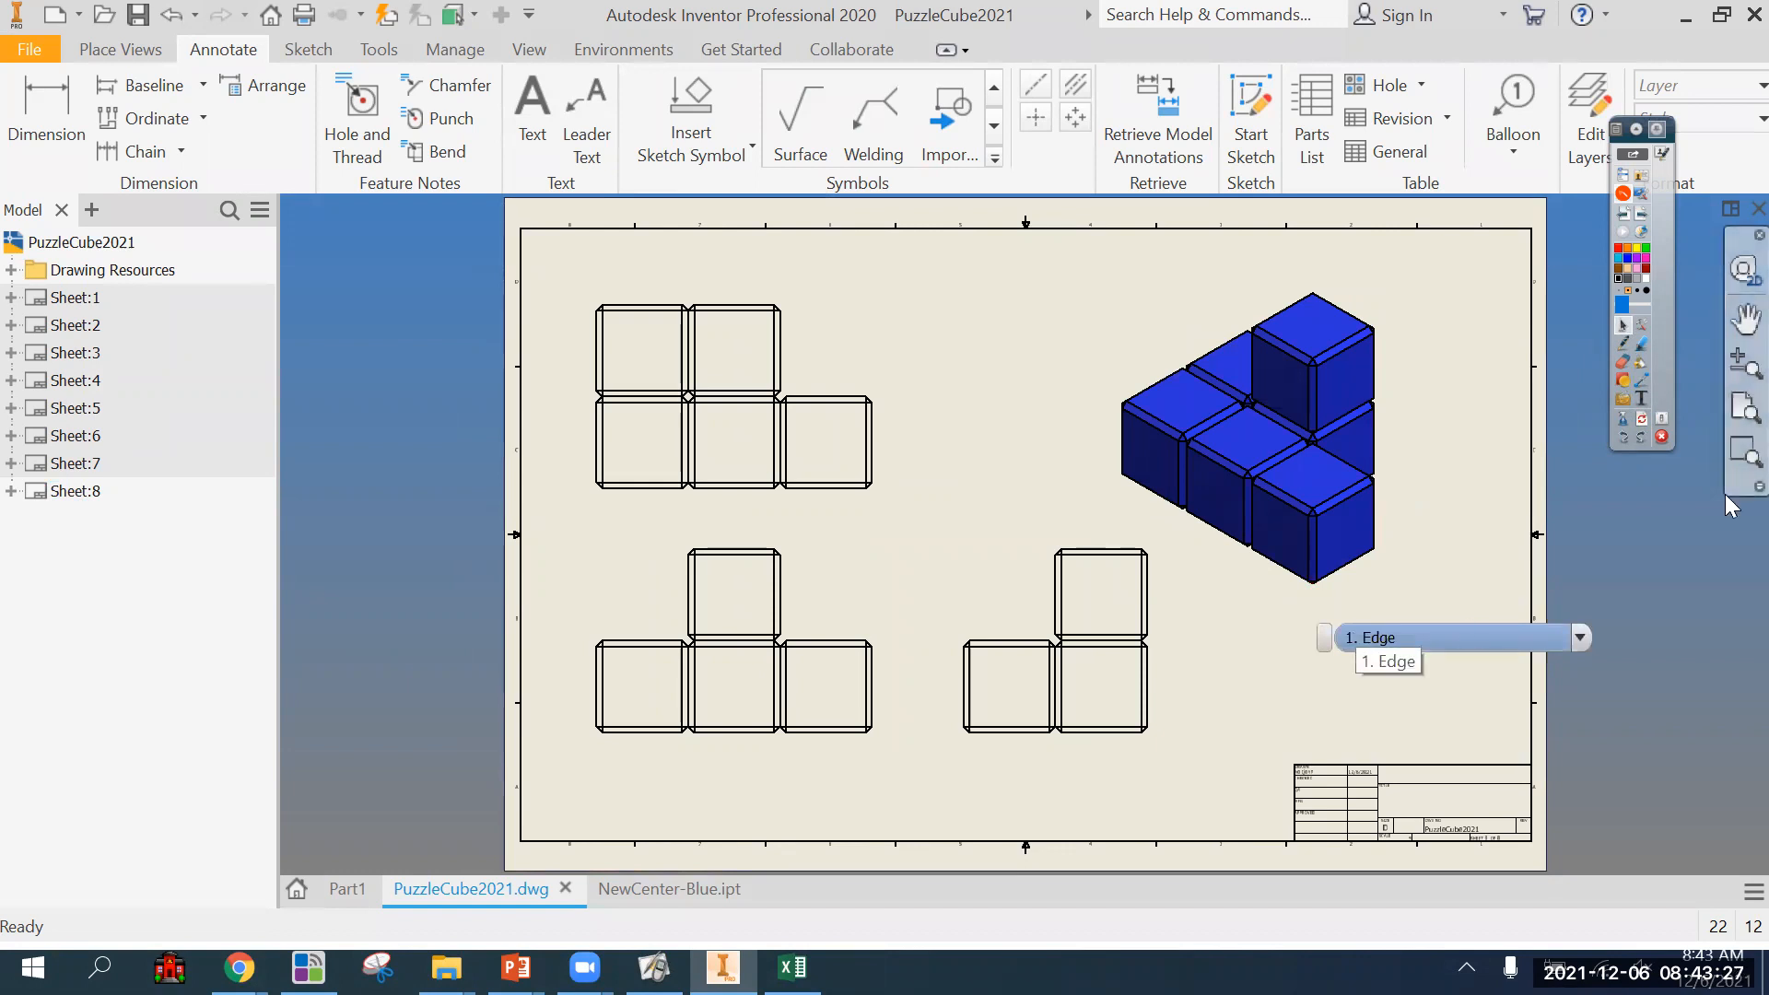
pyautogui.doubleClick(58, 297)
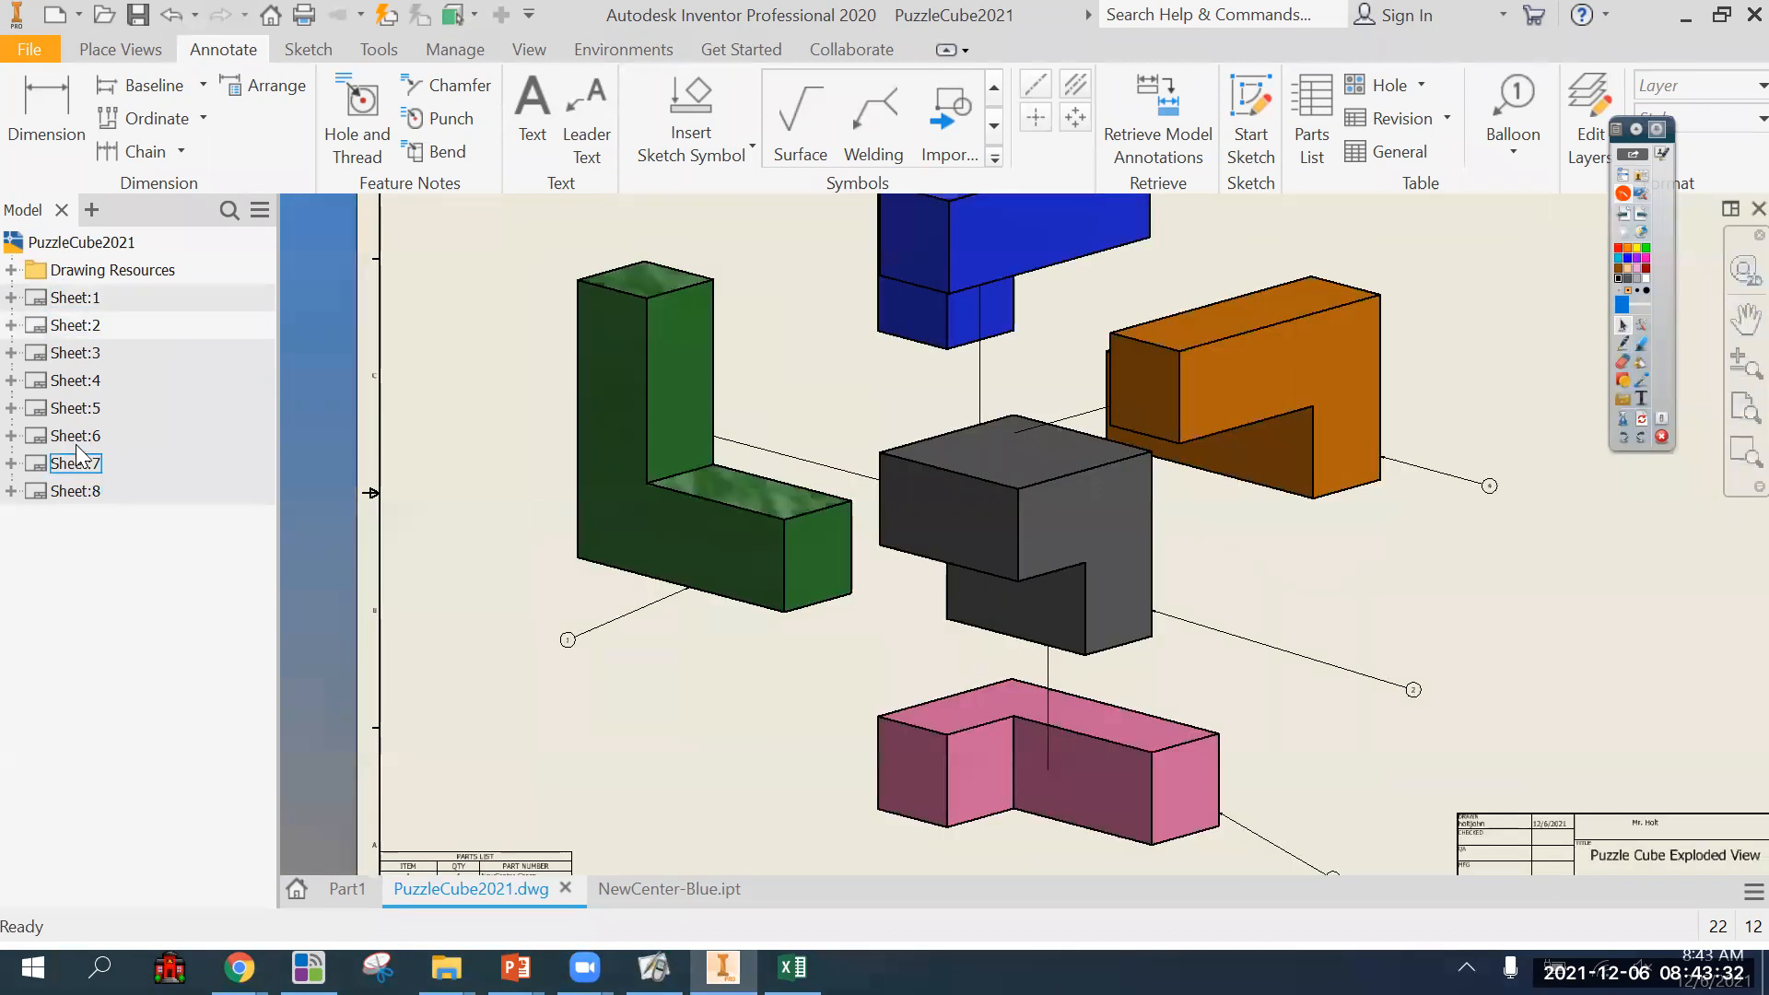
pyautogui.doubleClick(76, 436)
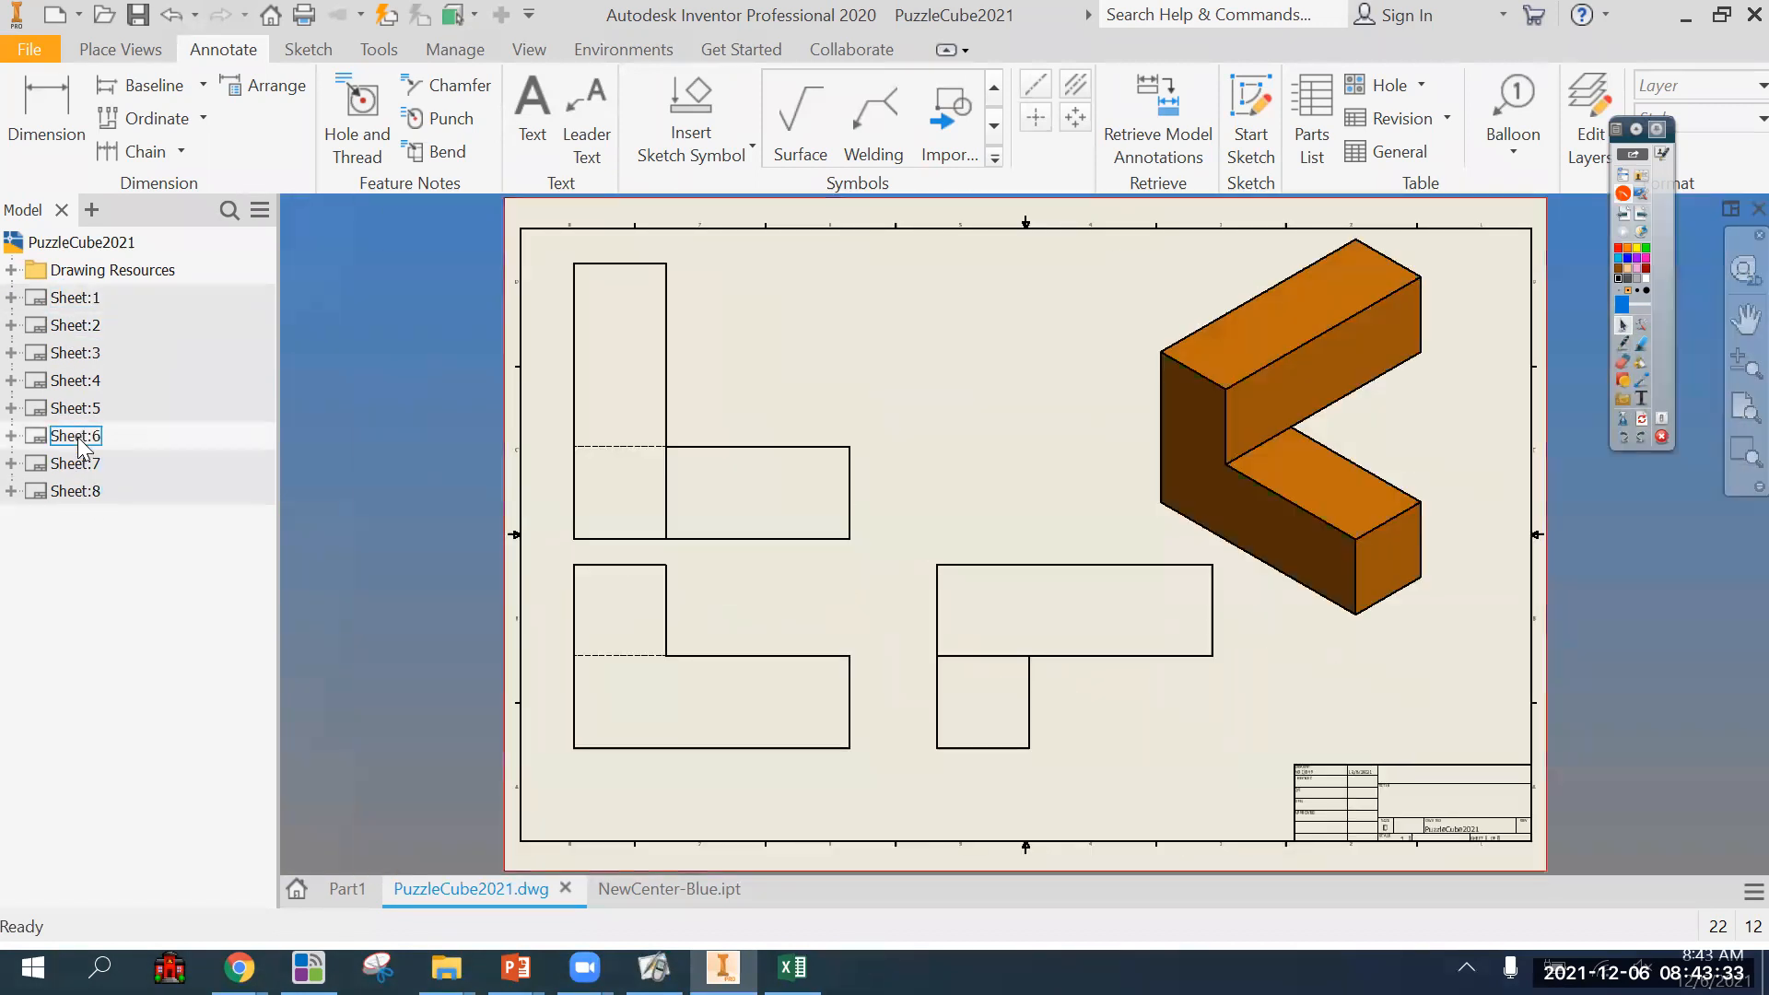
pyautogui.doubleClick(94, 486)
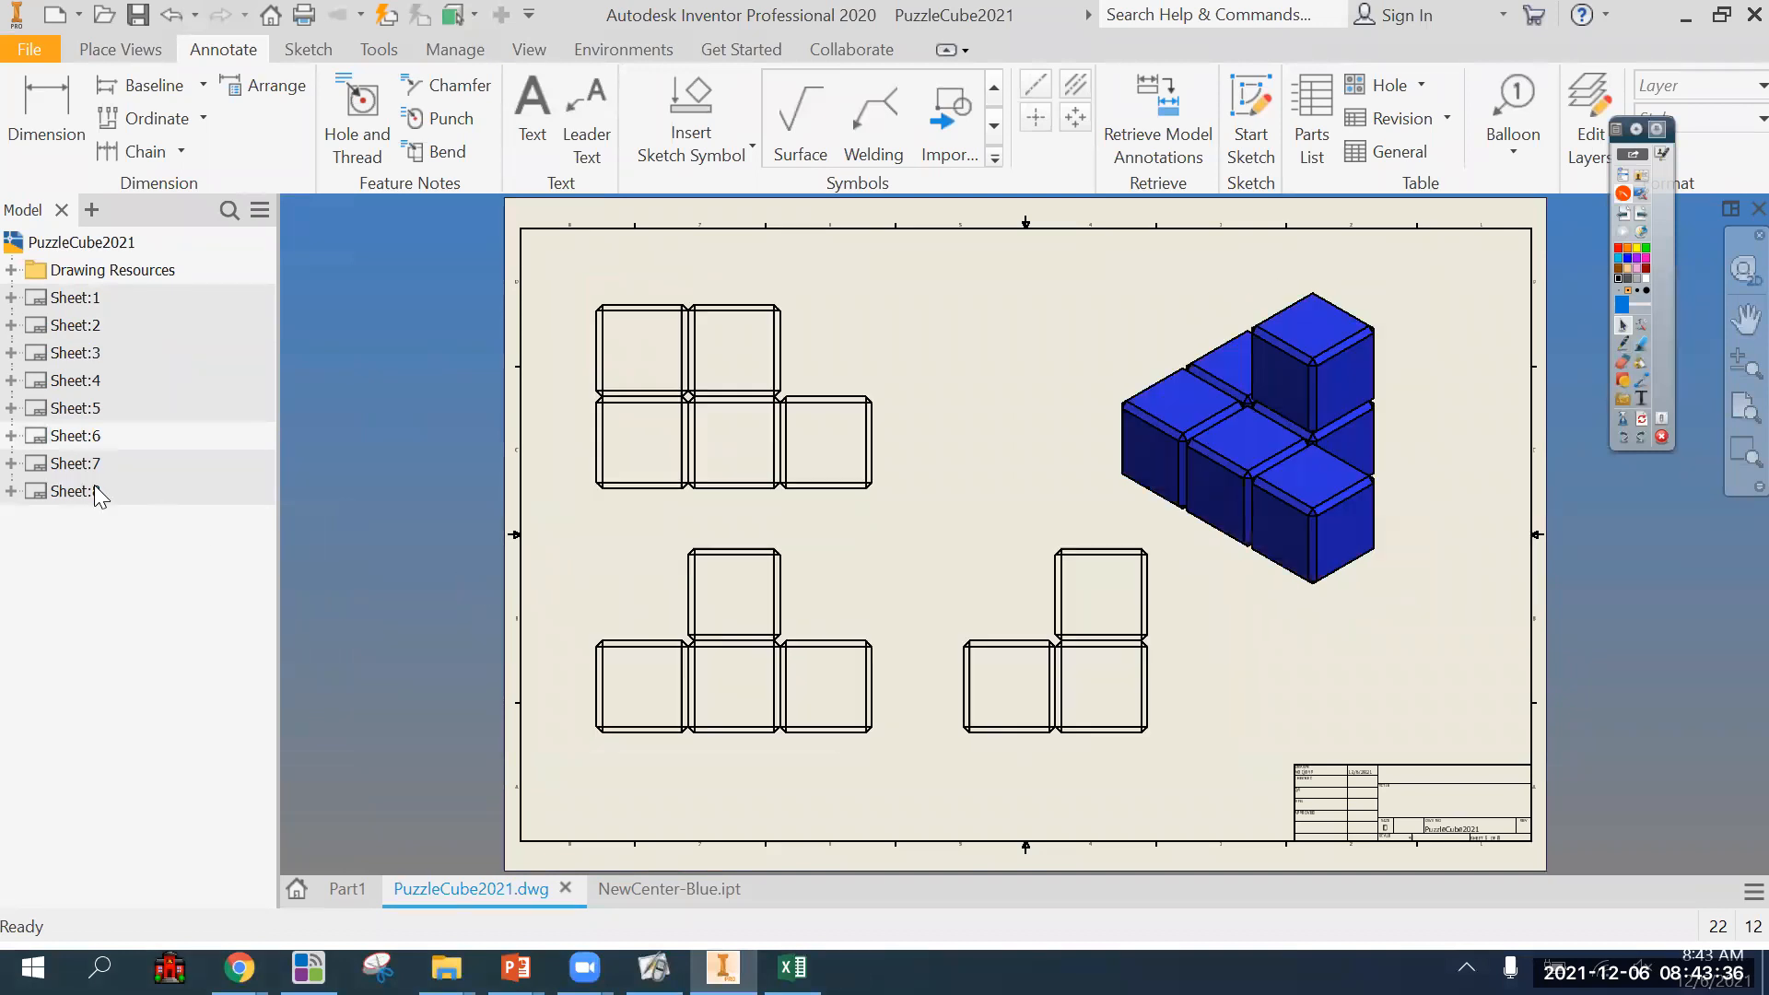
pyautogui.click(1626, 347)
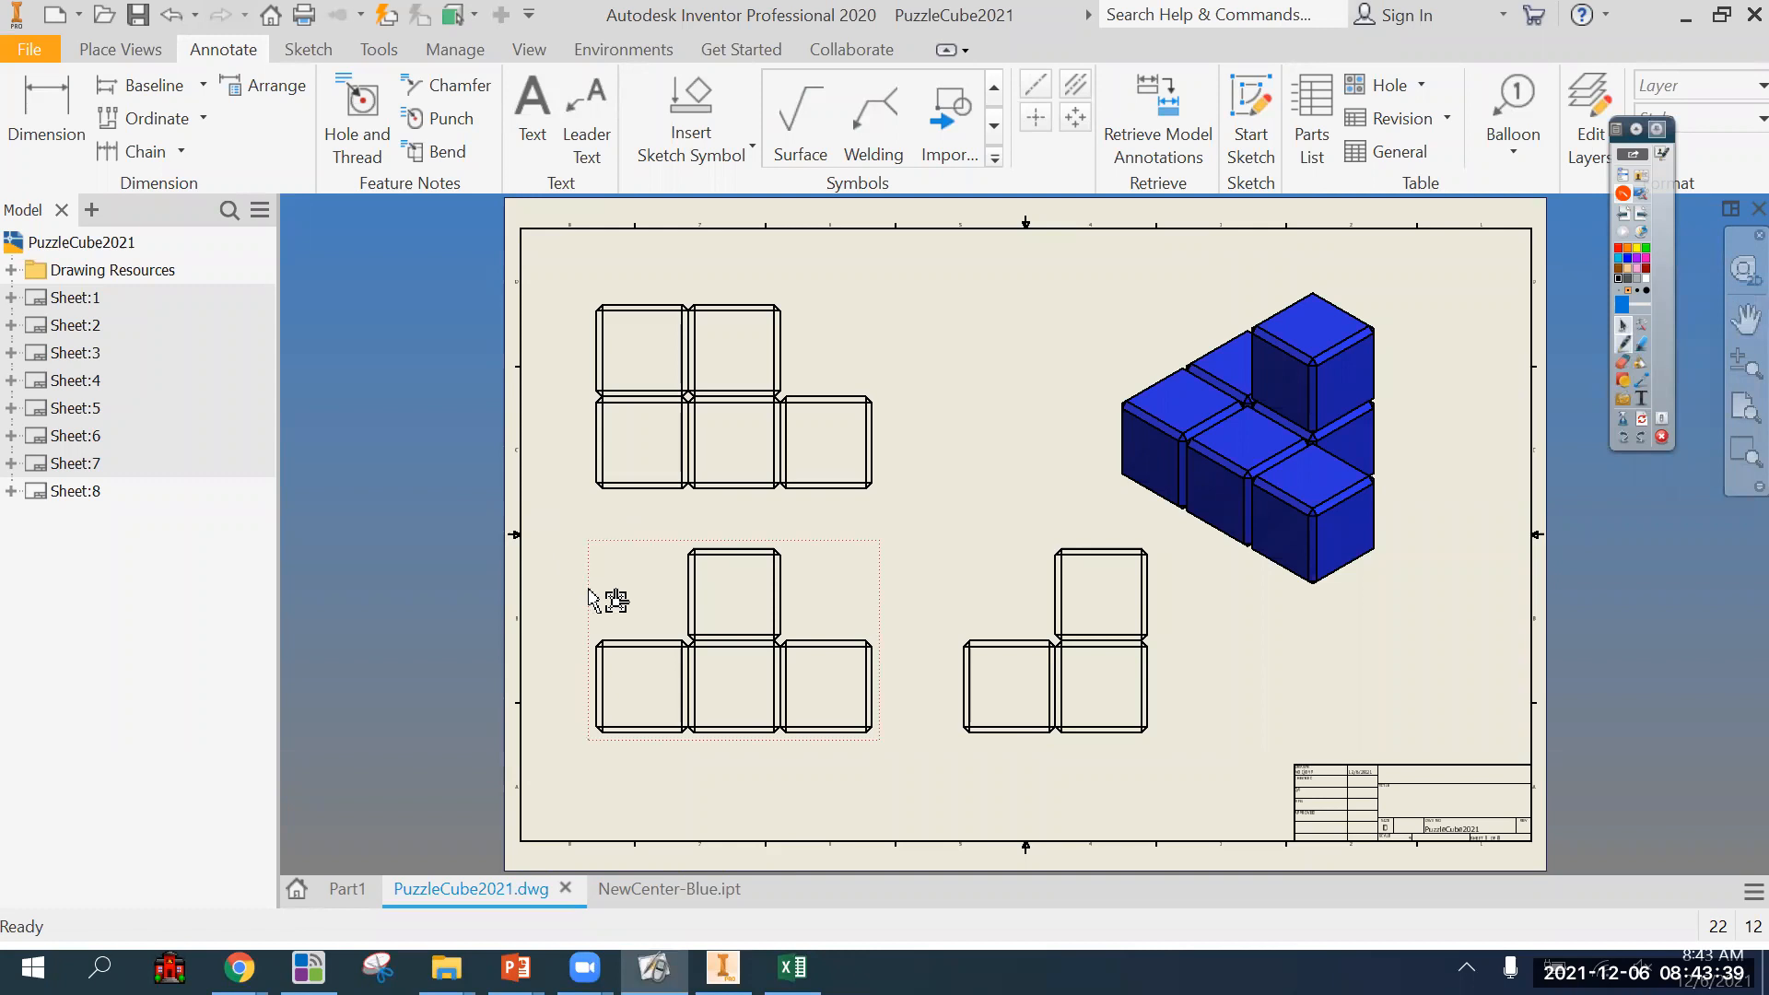
pyautogui.scroll(3, 597, 597)
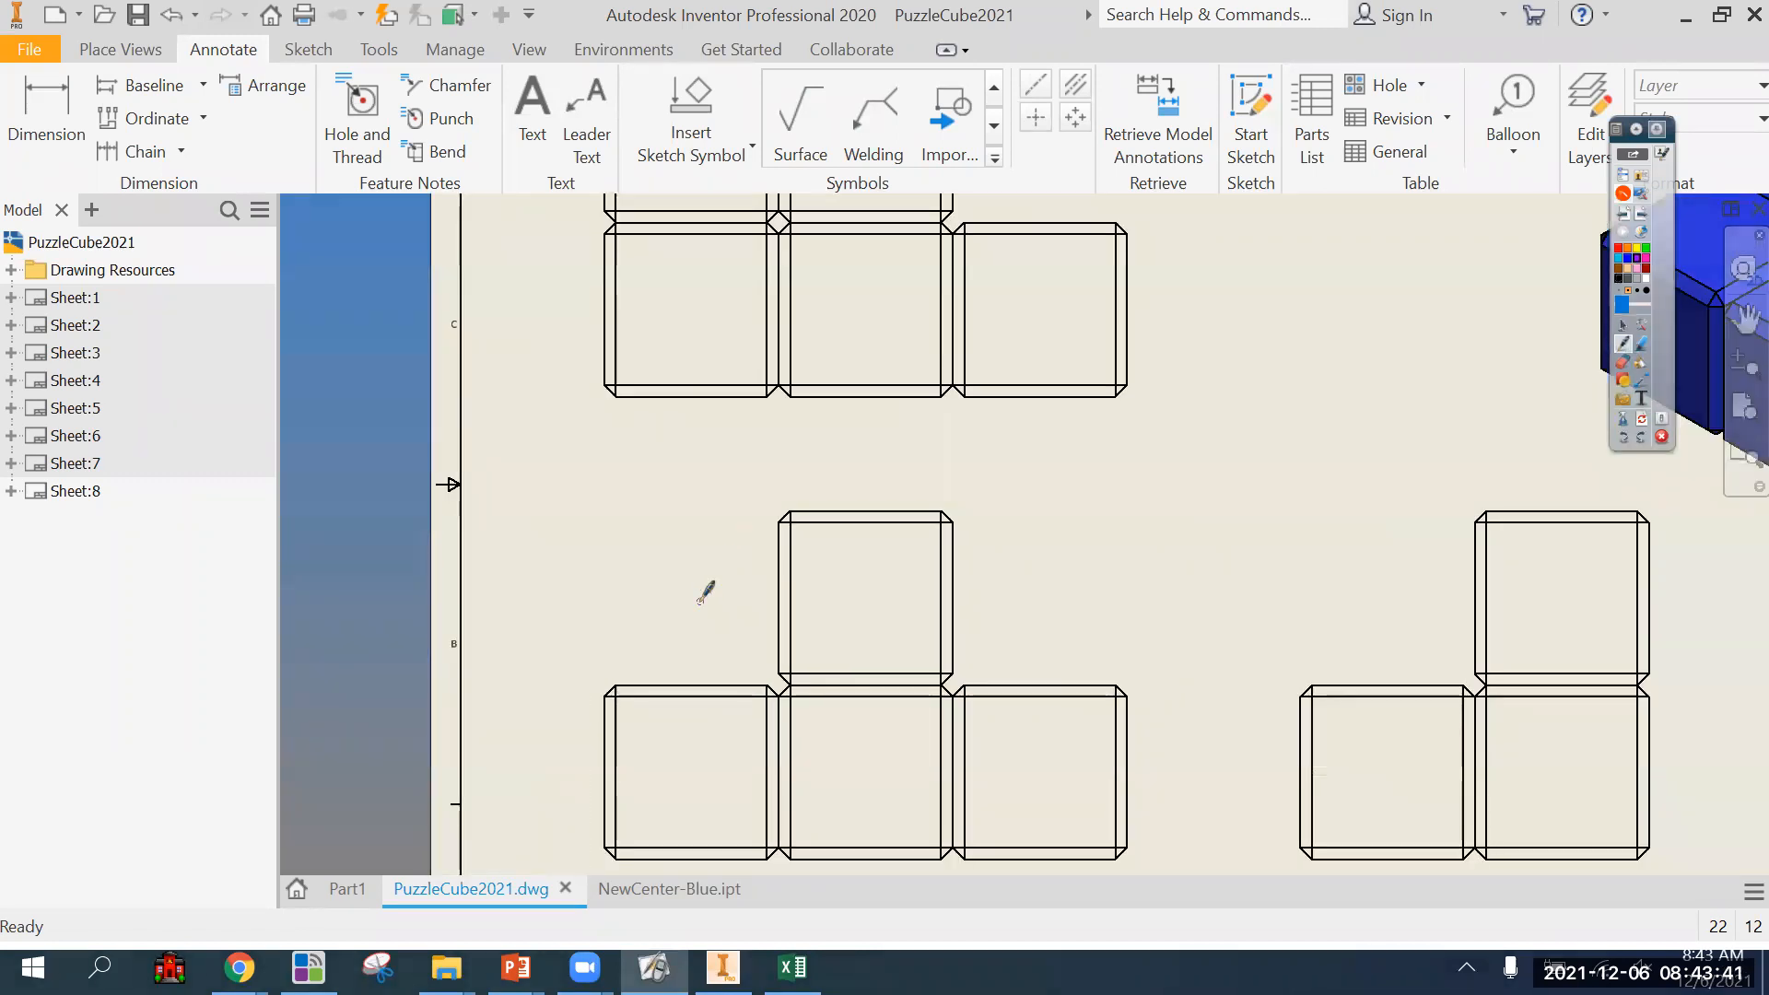
pyautogui.click(1623, 326)
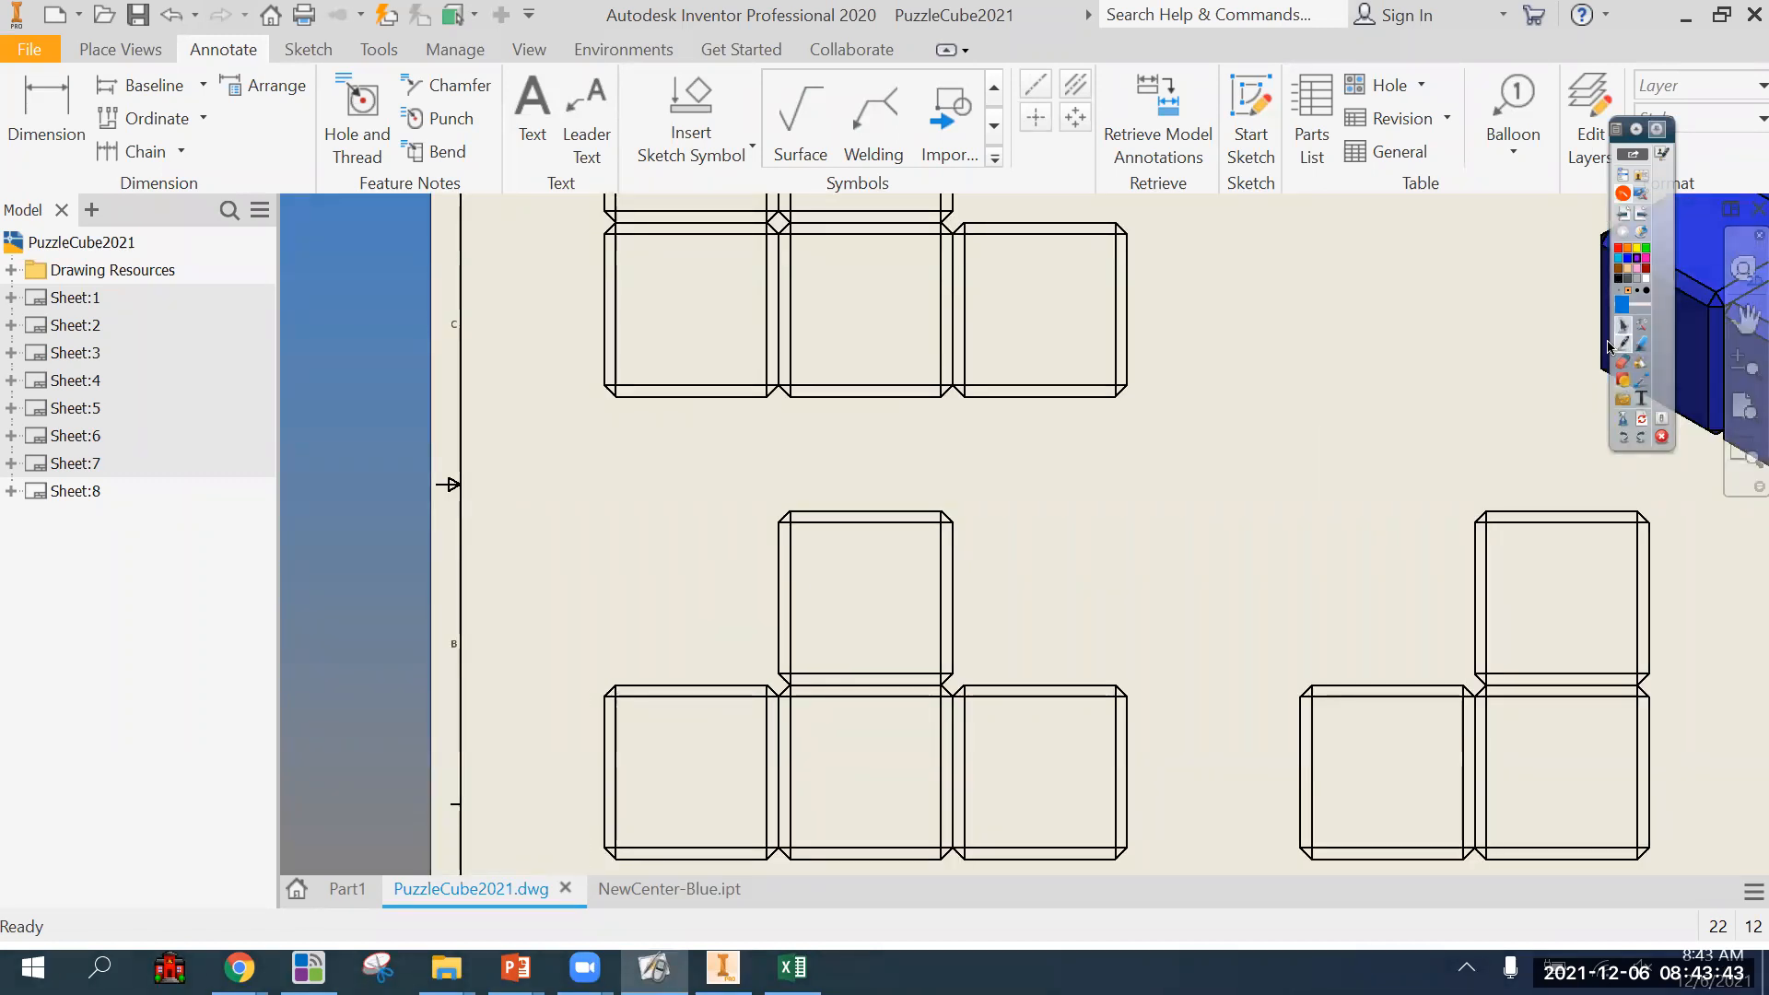
pyautogui.scroll(-3, 1066, 605)
pyautogui.moveTo(1169, 596); pyautogui.dragTo(1060, 620, button='middle')
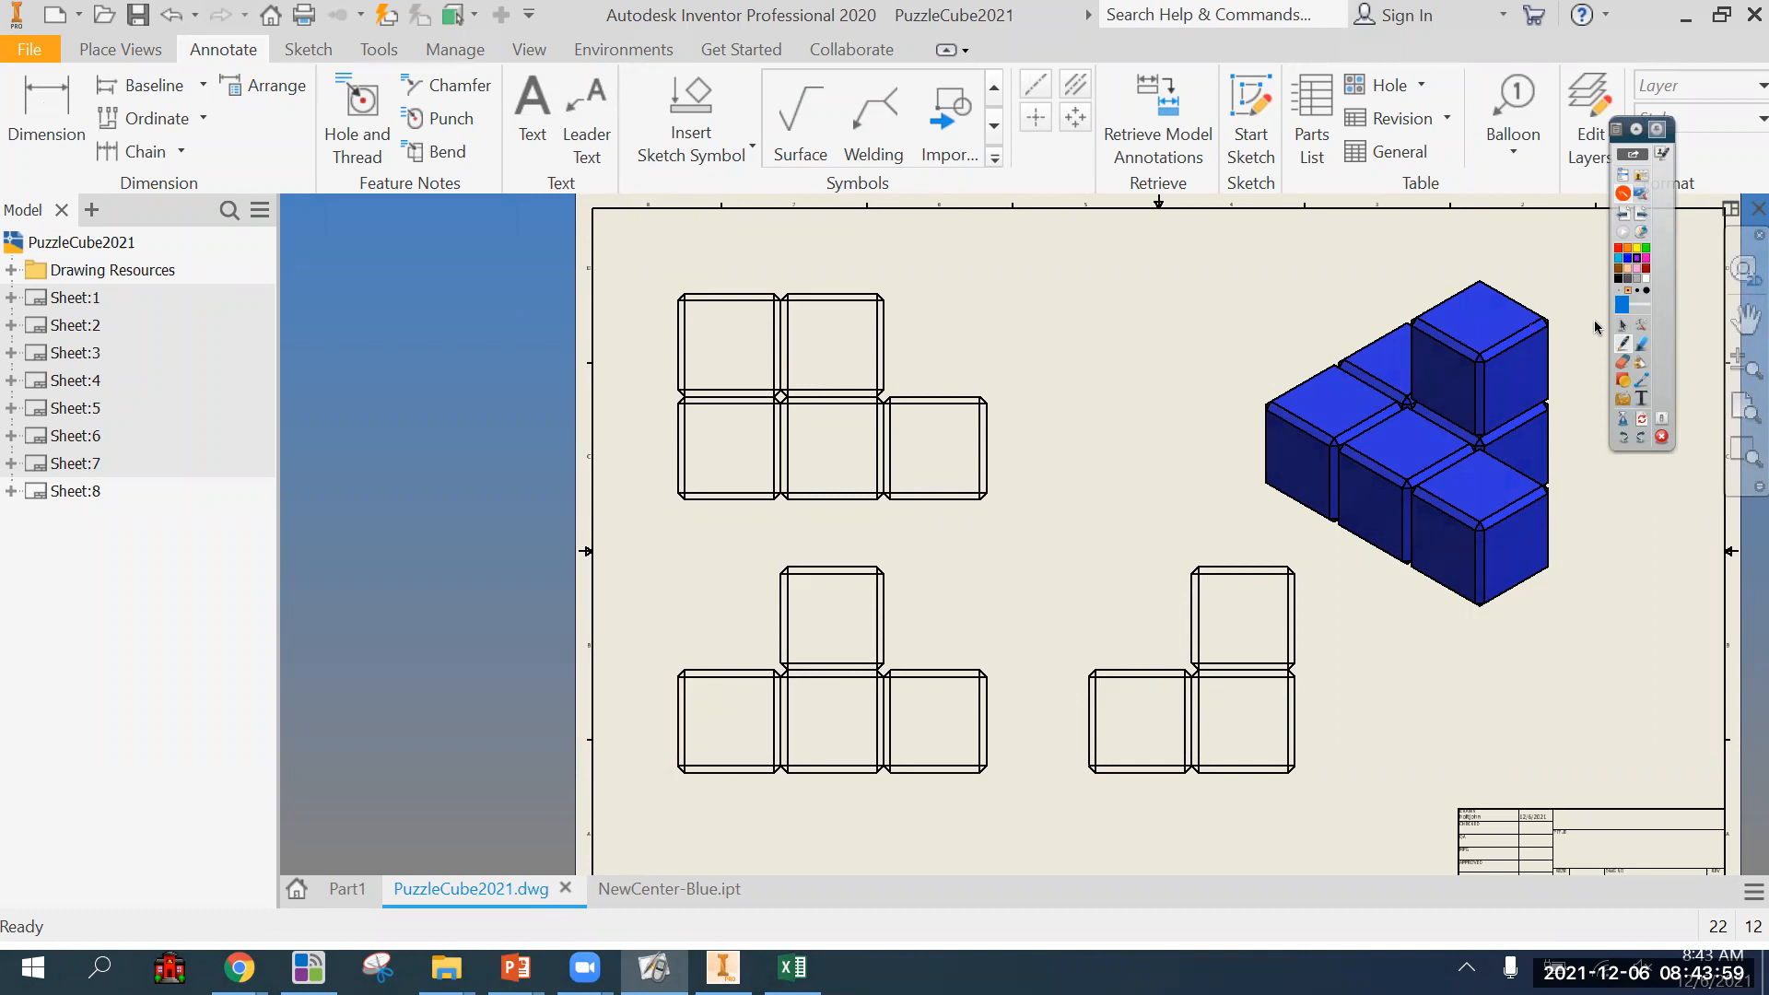
pyautogui.click(1622, 327)
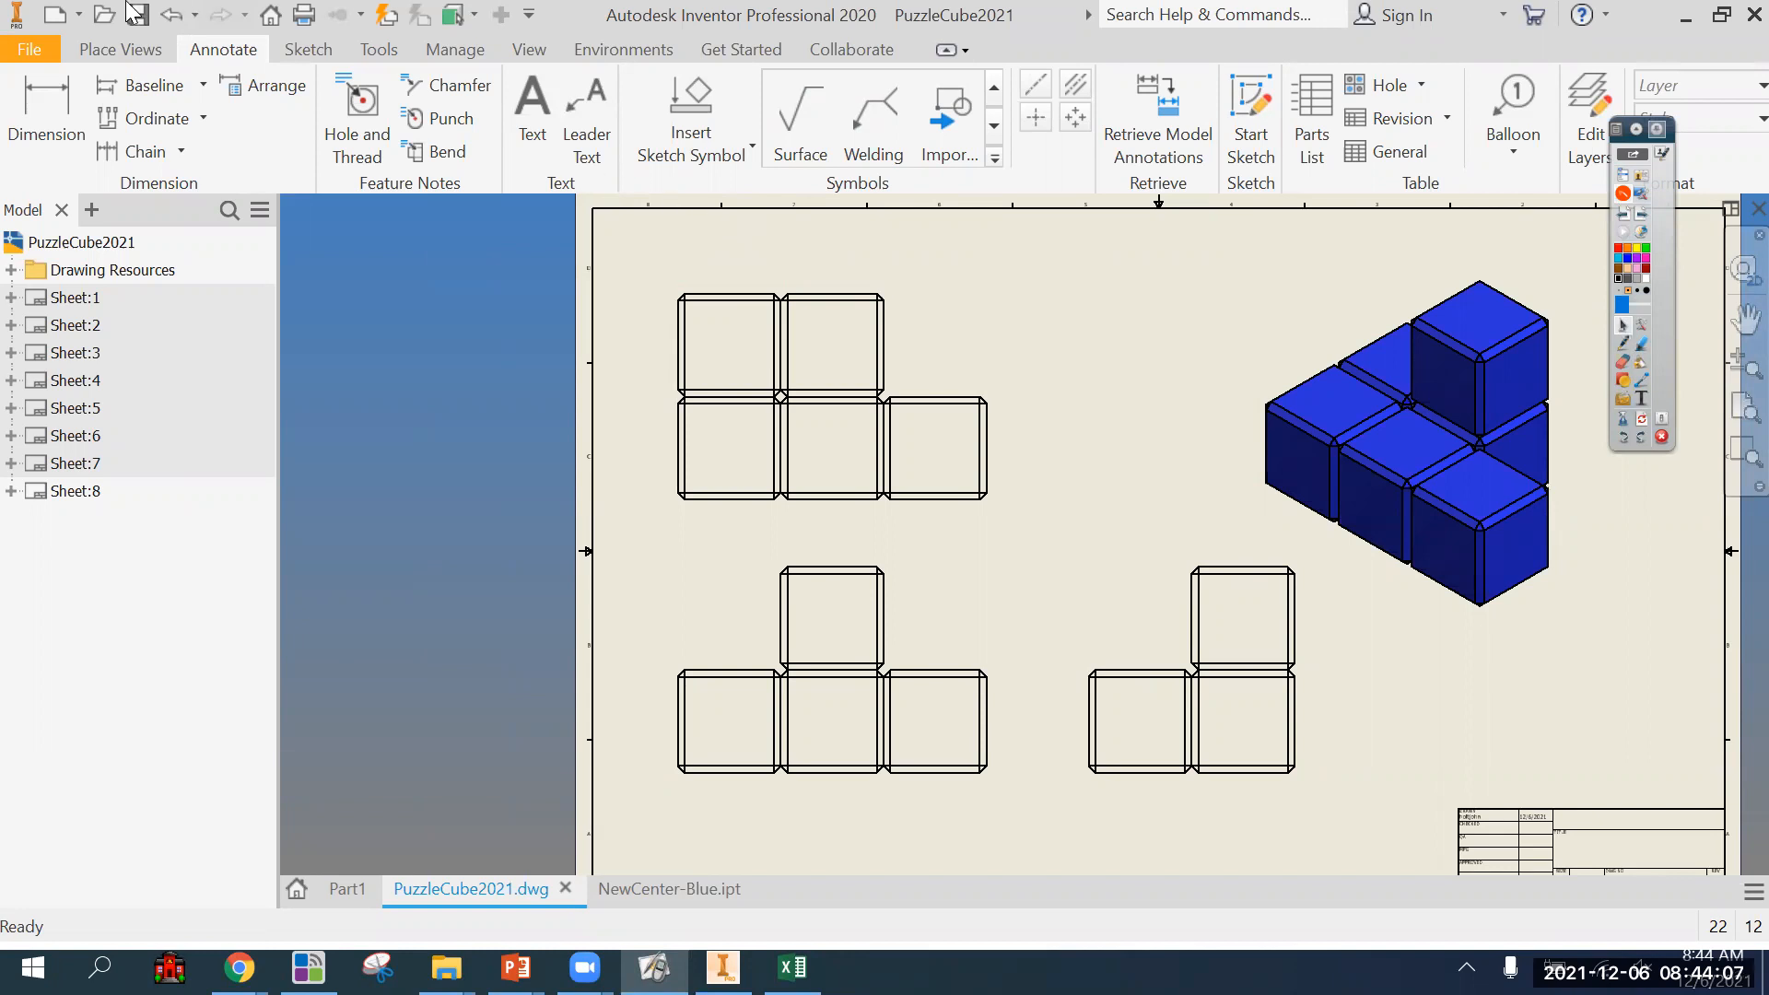
# Dimension the horizontal distance from the front view's left edge to the upper cube's left edge, placing it above the upper cube.
pyautogui.click(43, 115)
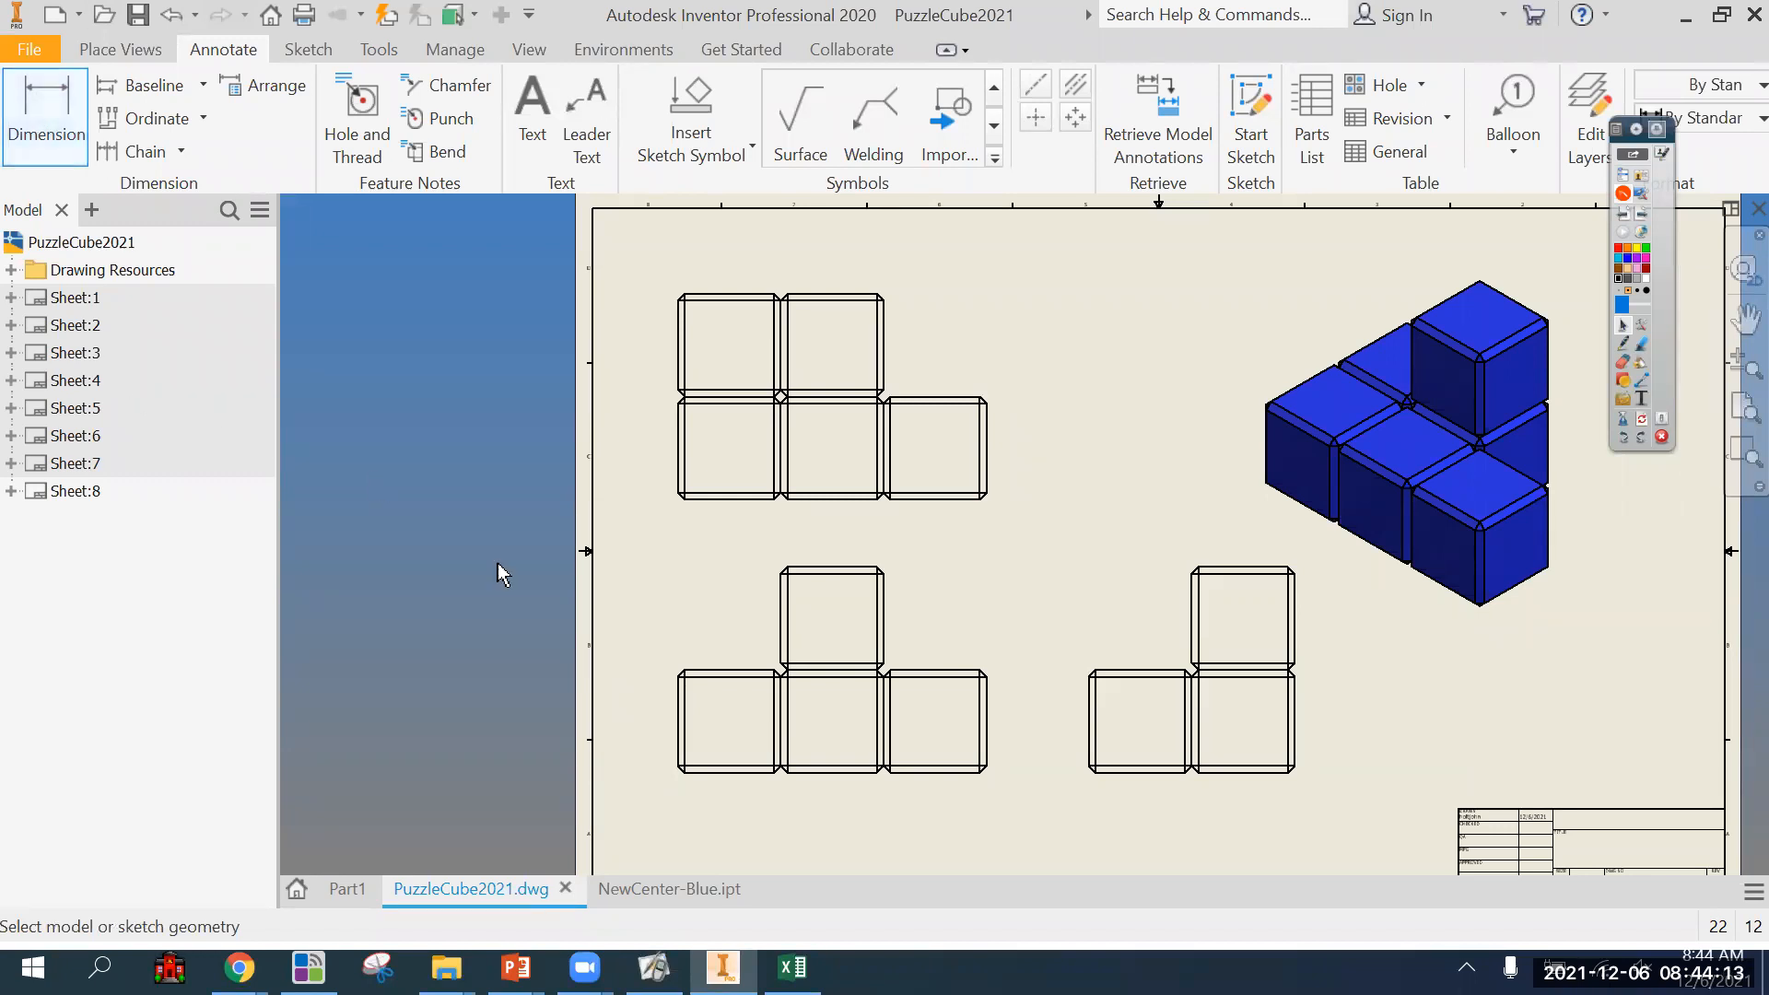
pyautogui.scroll(3, 700, 735)
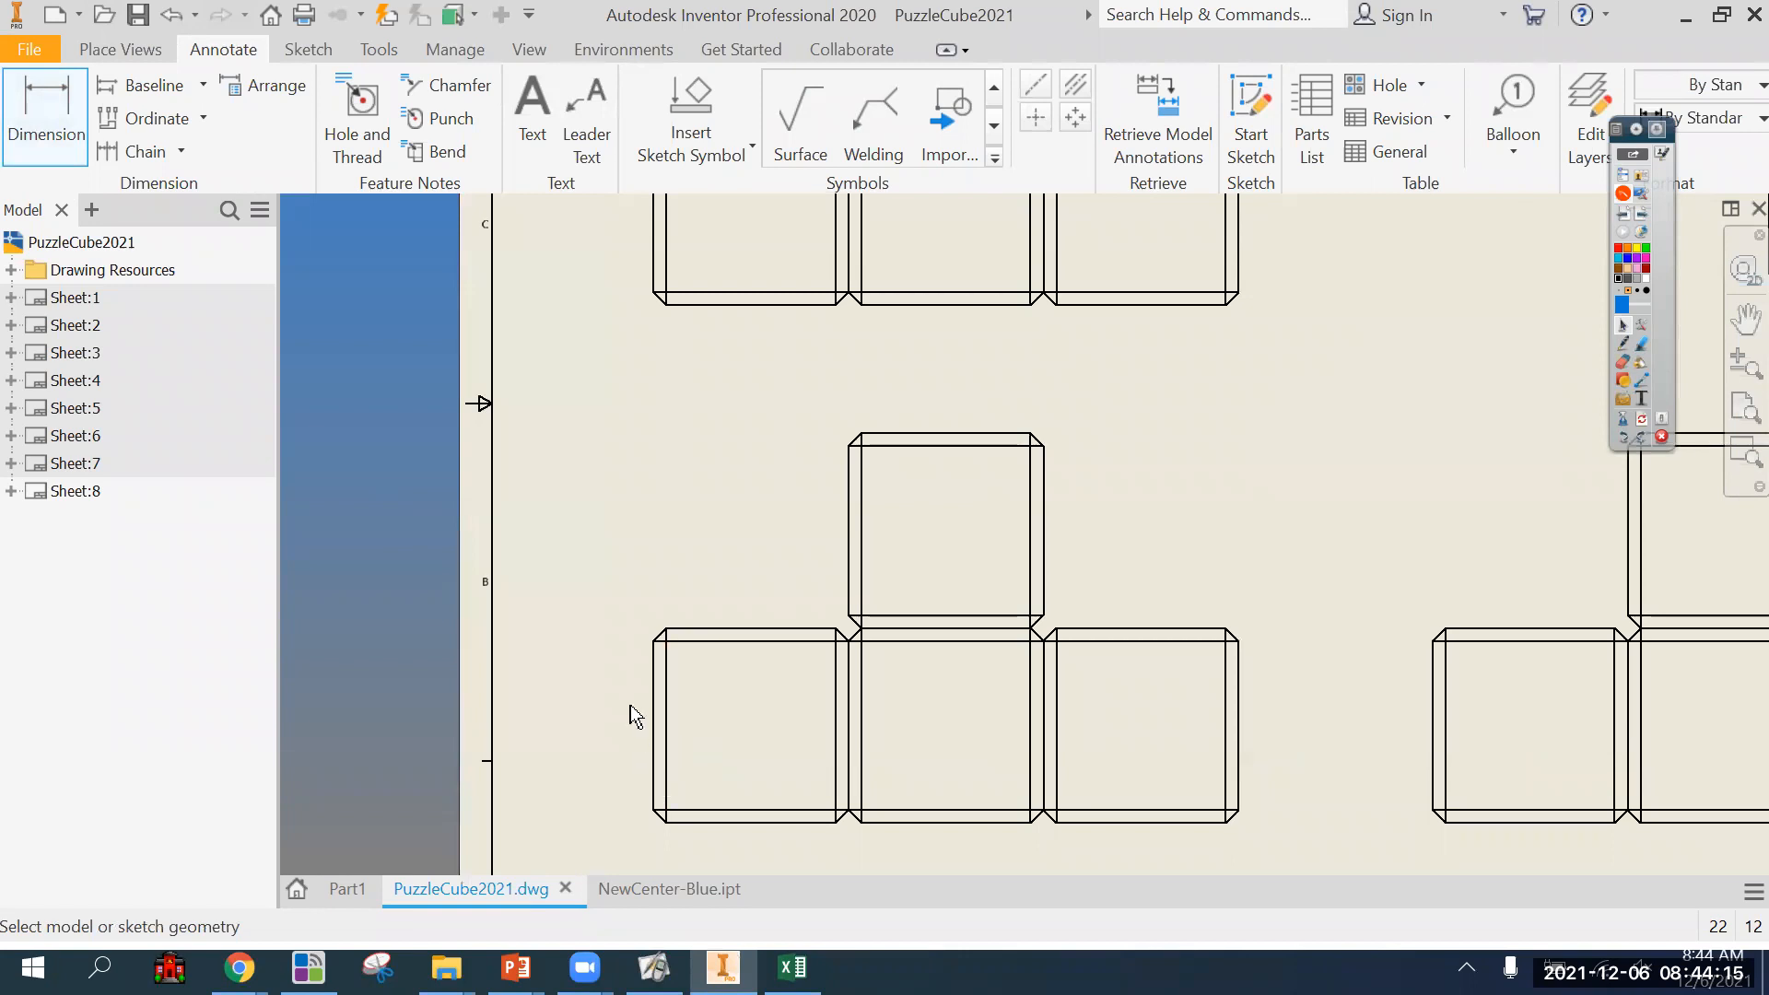
pyautogui.scroll(-3, 722, 683)
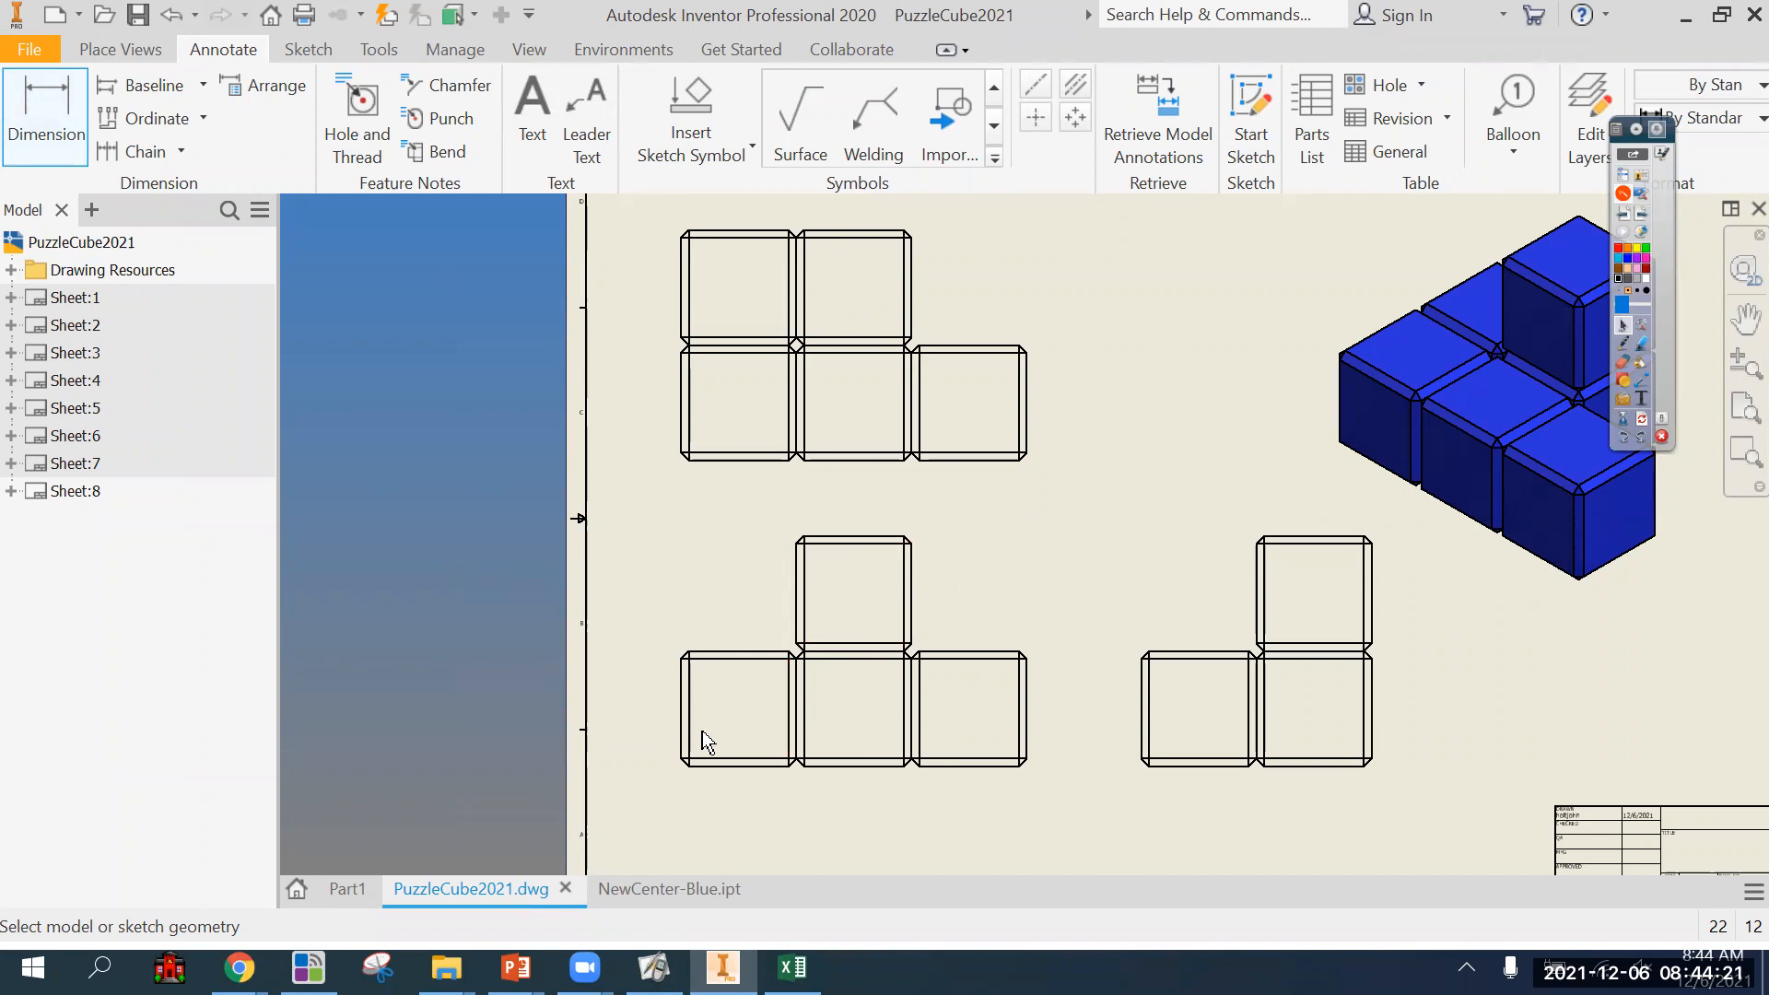
pyautogui.scroll(3, 683, 691)
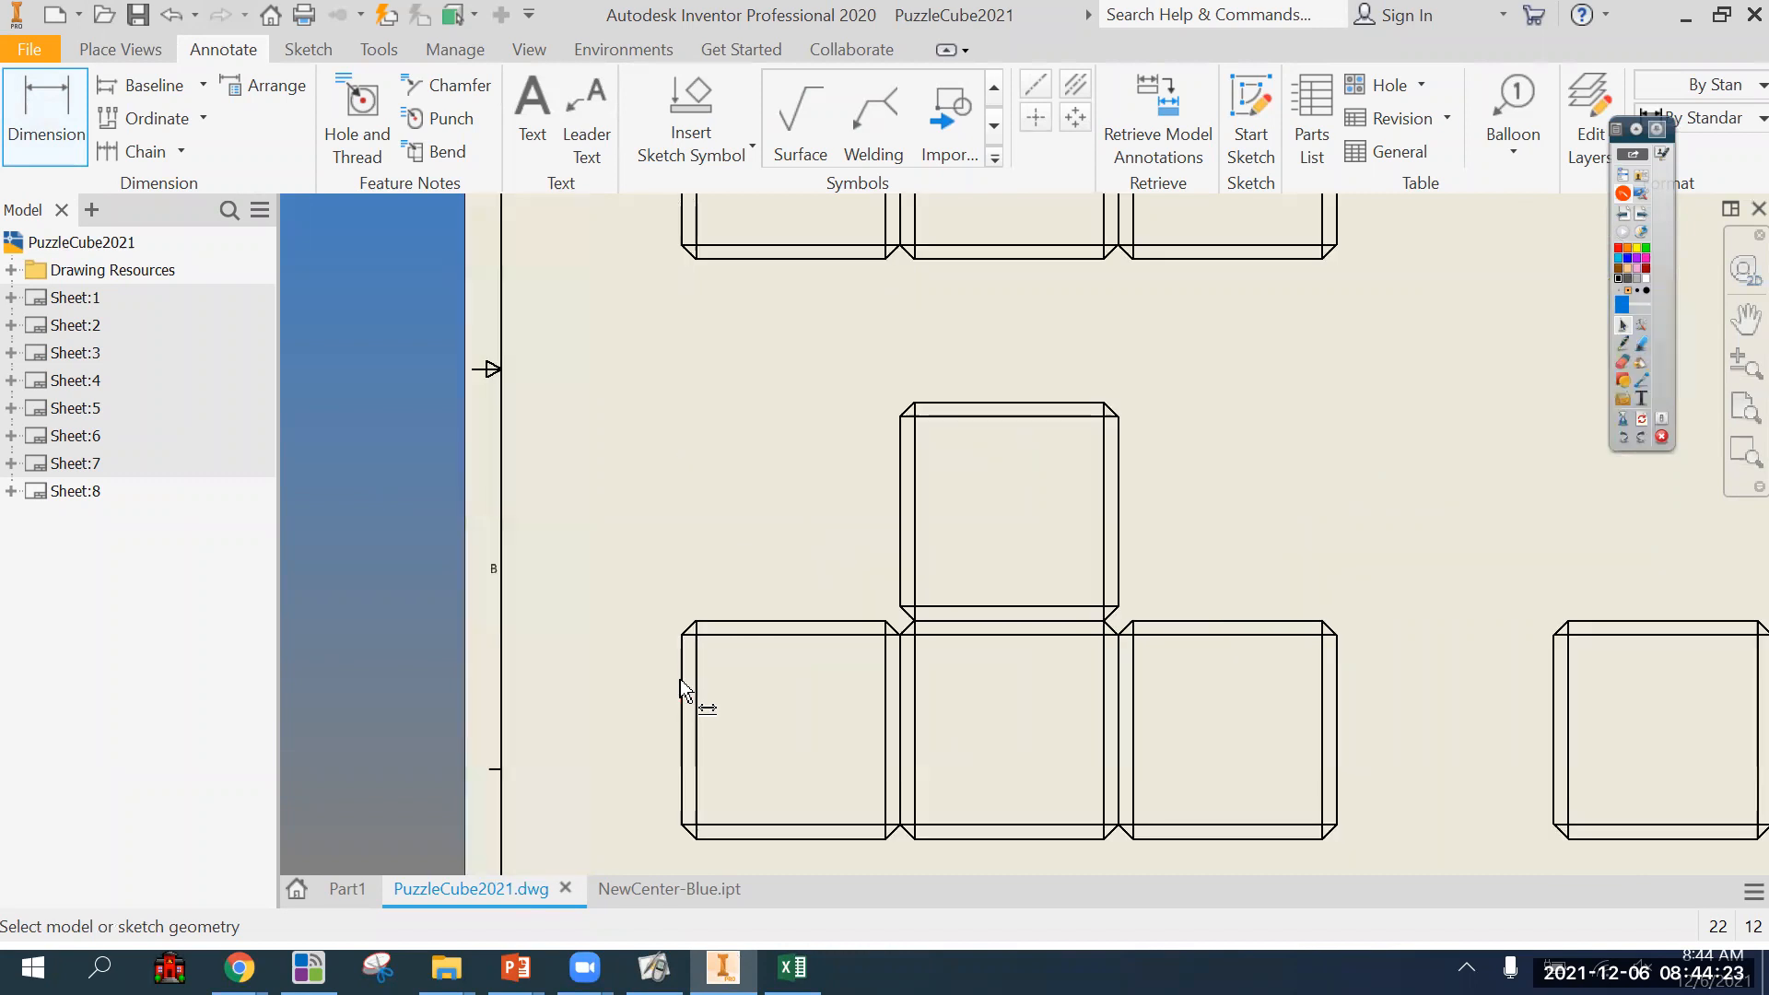
pyautogui.click(683, 678)
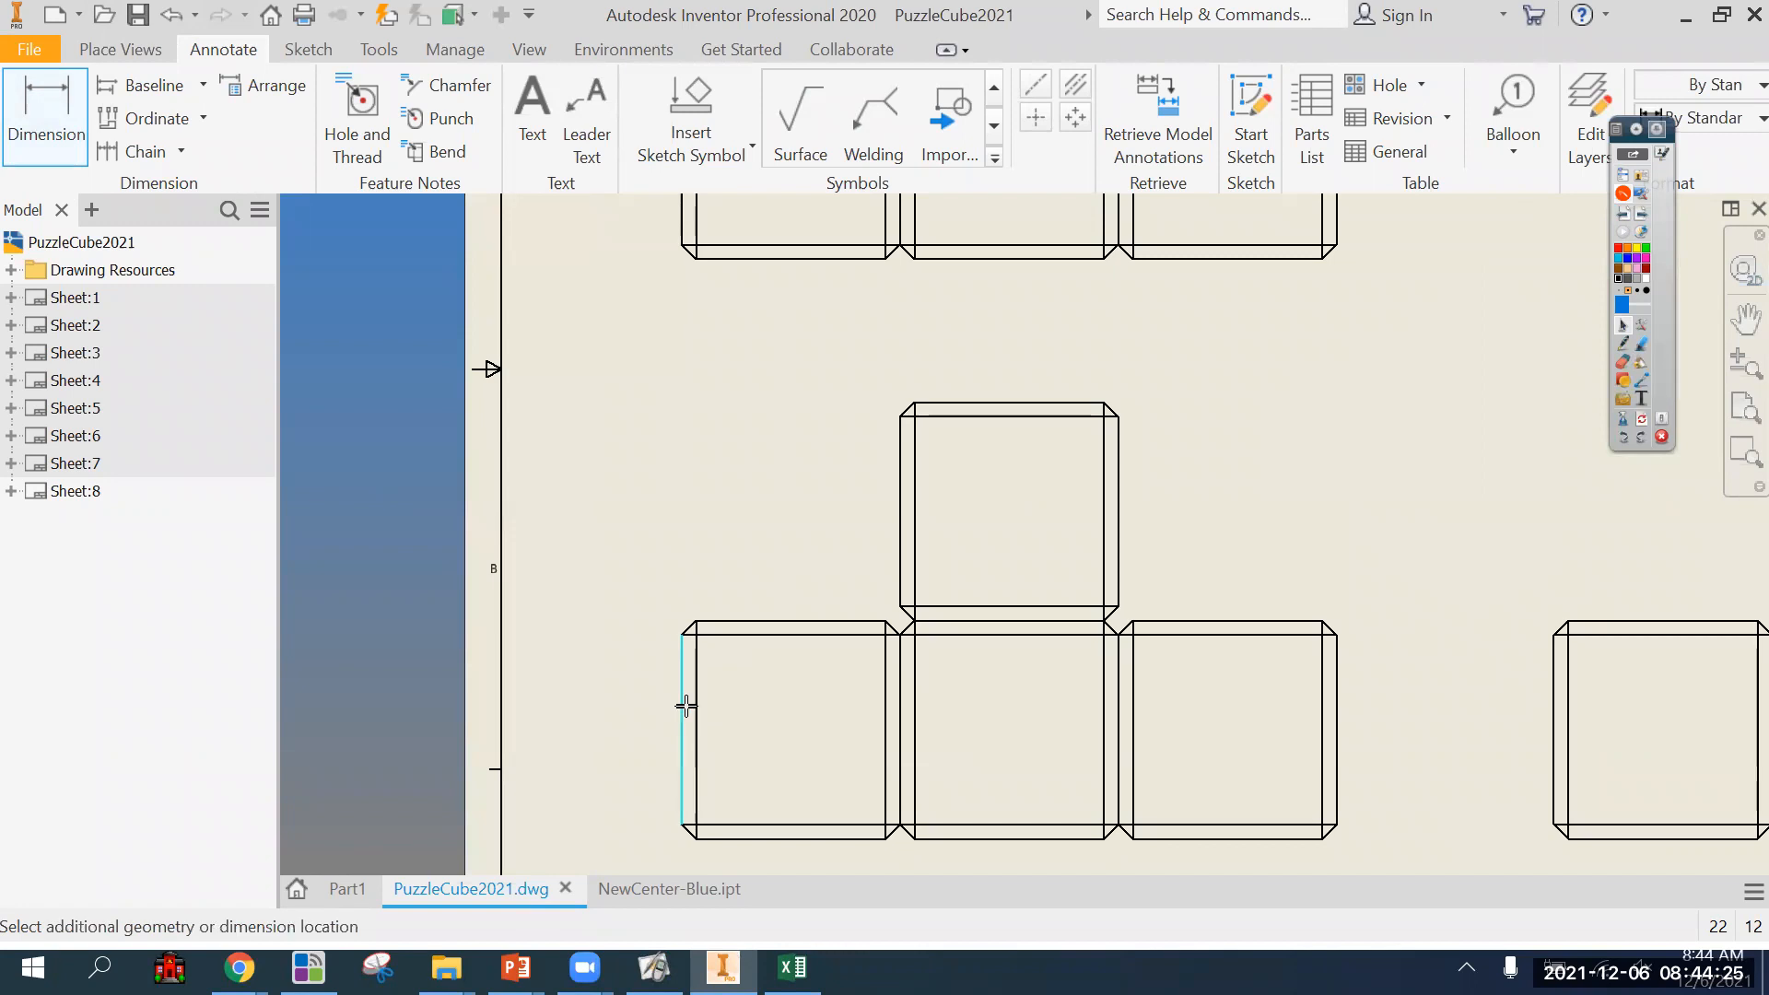
pyautogui.click(900, 564)
pyautogui.click(875, 370)
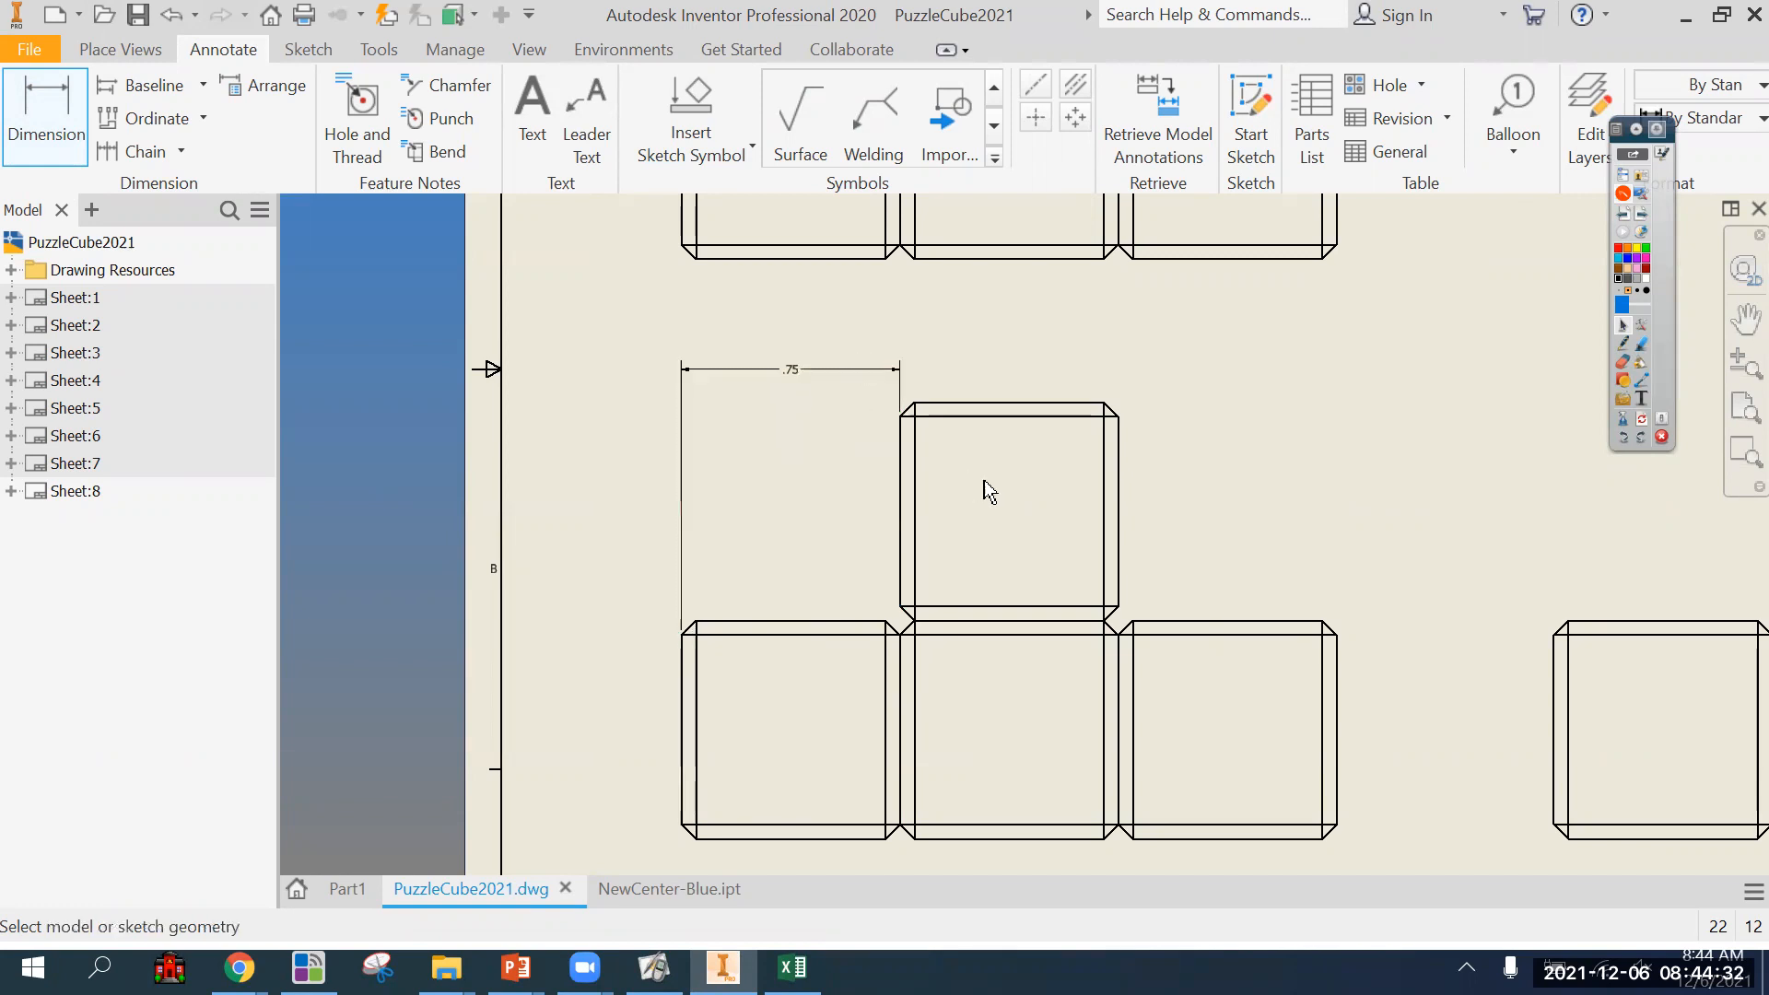
# Try dimensioning from the left cube's chamfer corner to the upper cube's left edge, and undo that dimension.
pyautogui.click(697, 625)
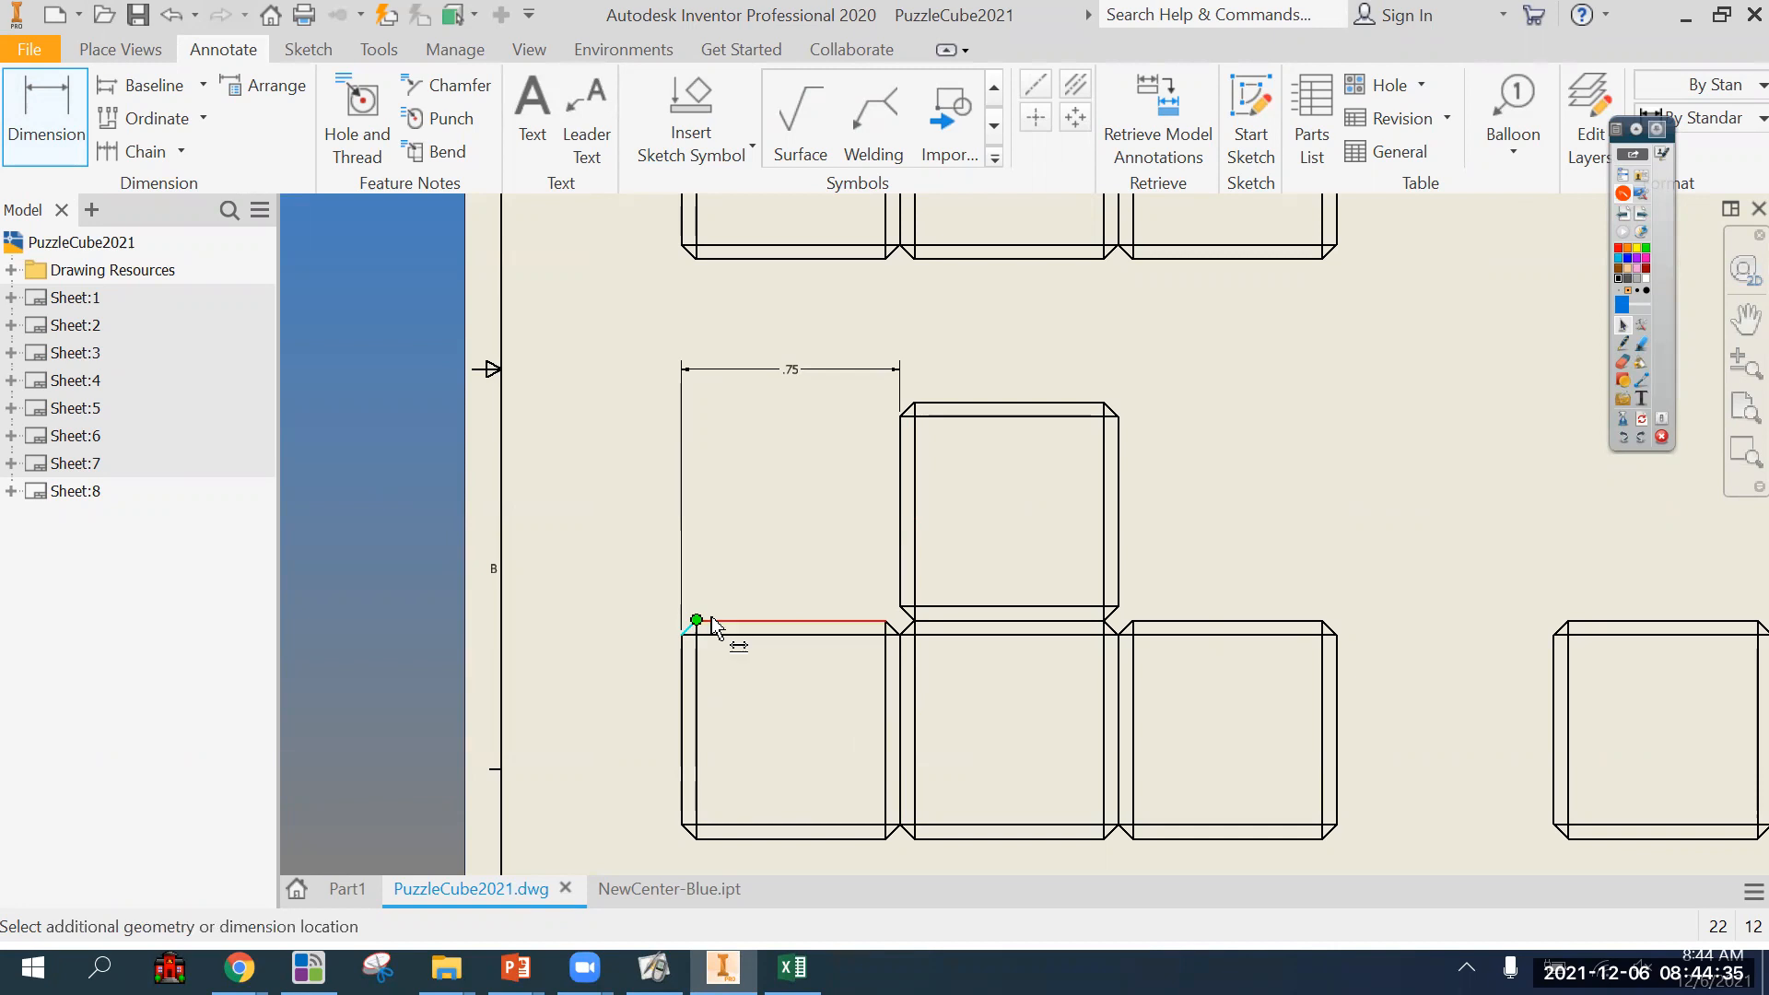
pyautogui.click(900, 589)
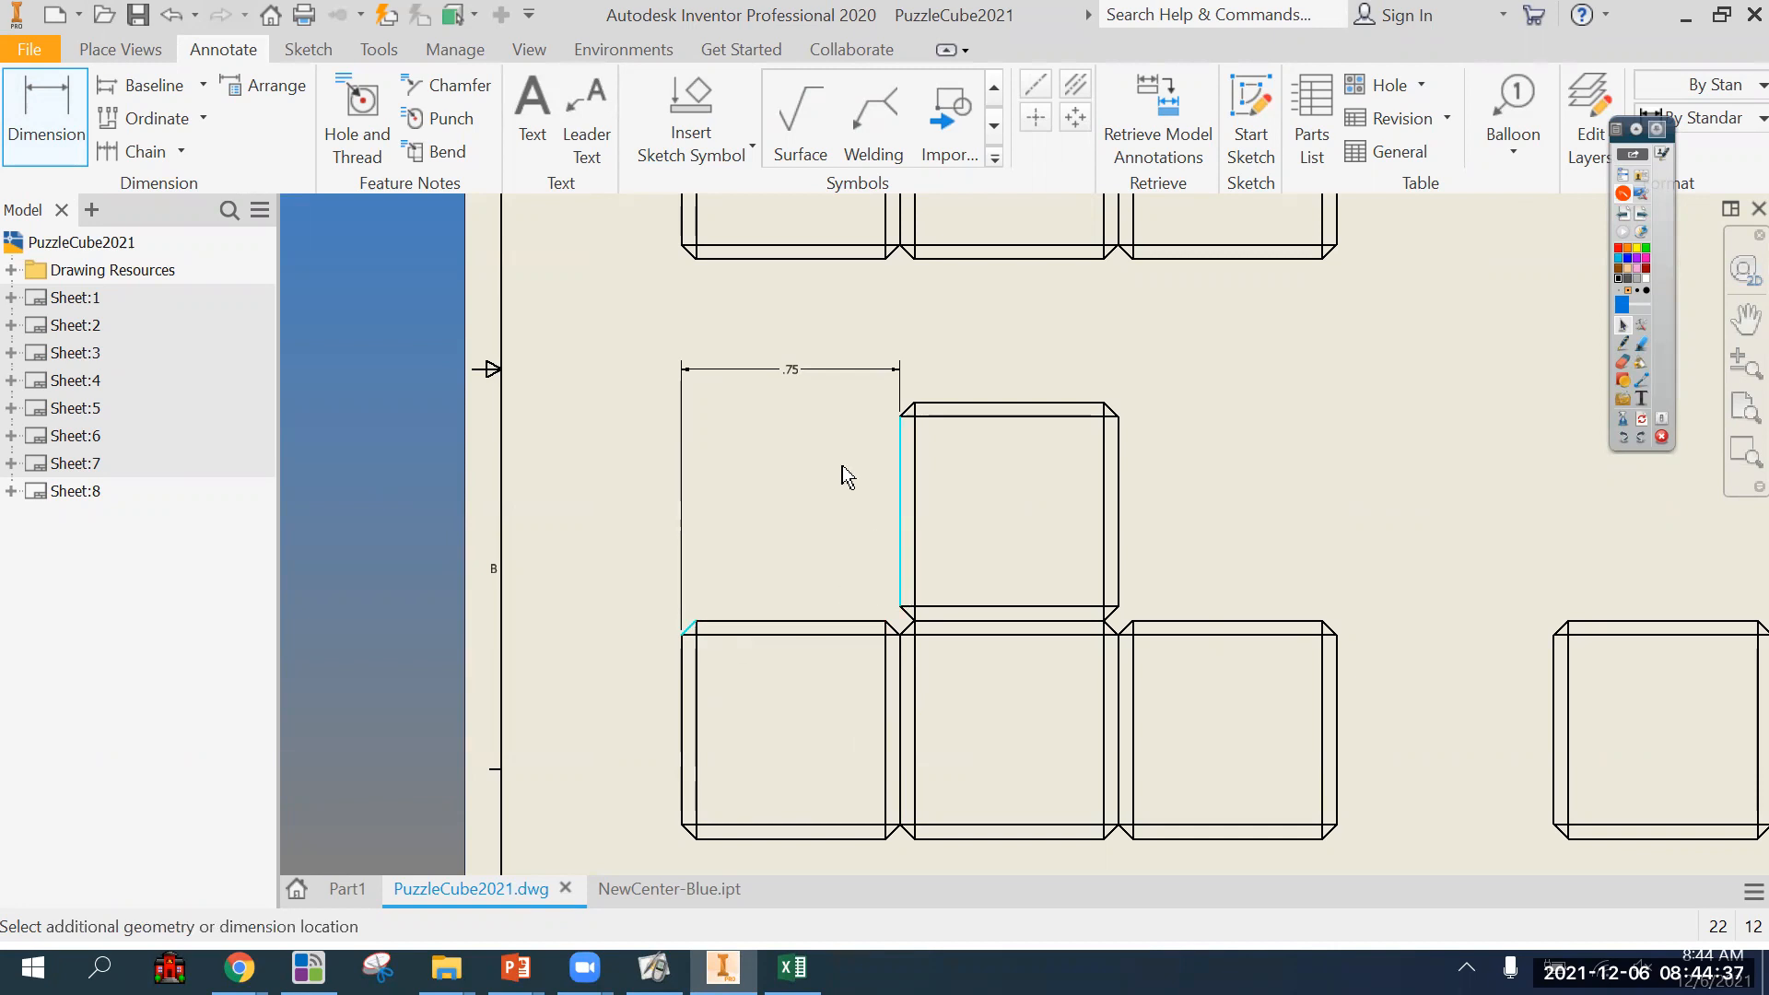
pyautogui.click(820, 396)
pyautogui.scroll(3, 756, 588)
pyautogui.scroll(-2, 756, 588)
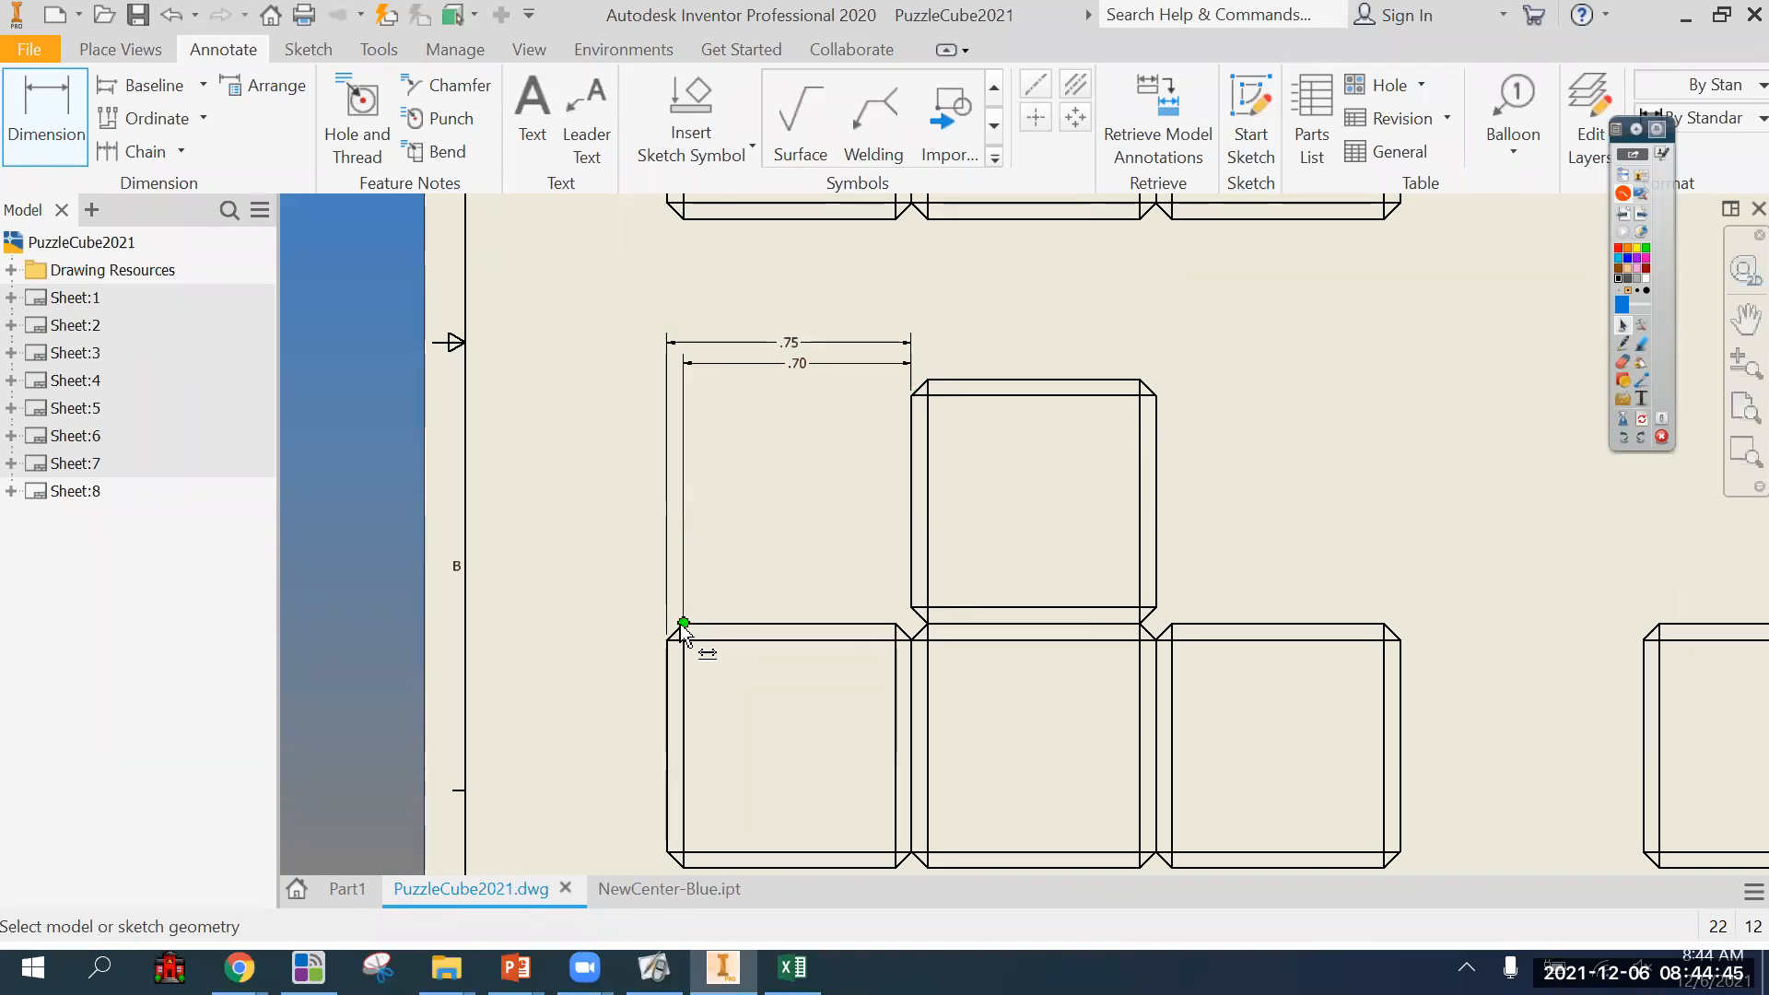
pyautogui.press('Escape')
pyautogui.hotkey('ctrl', 'z')
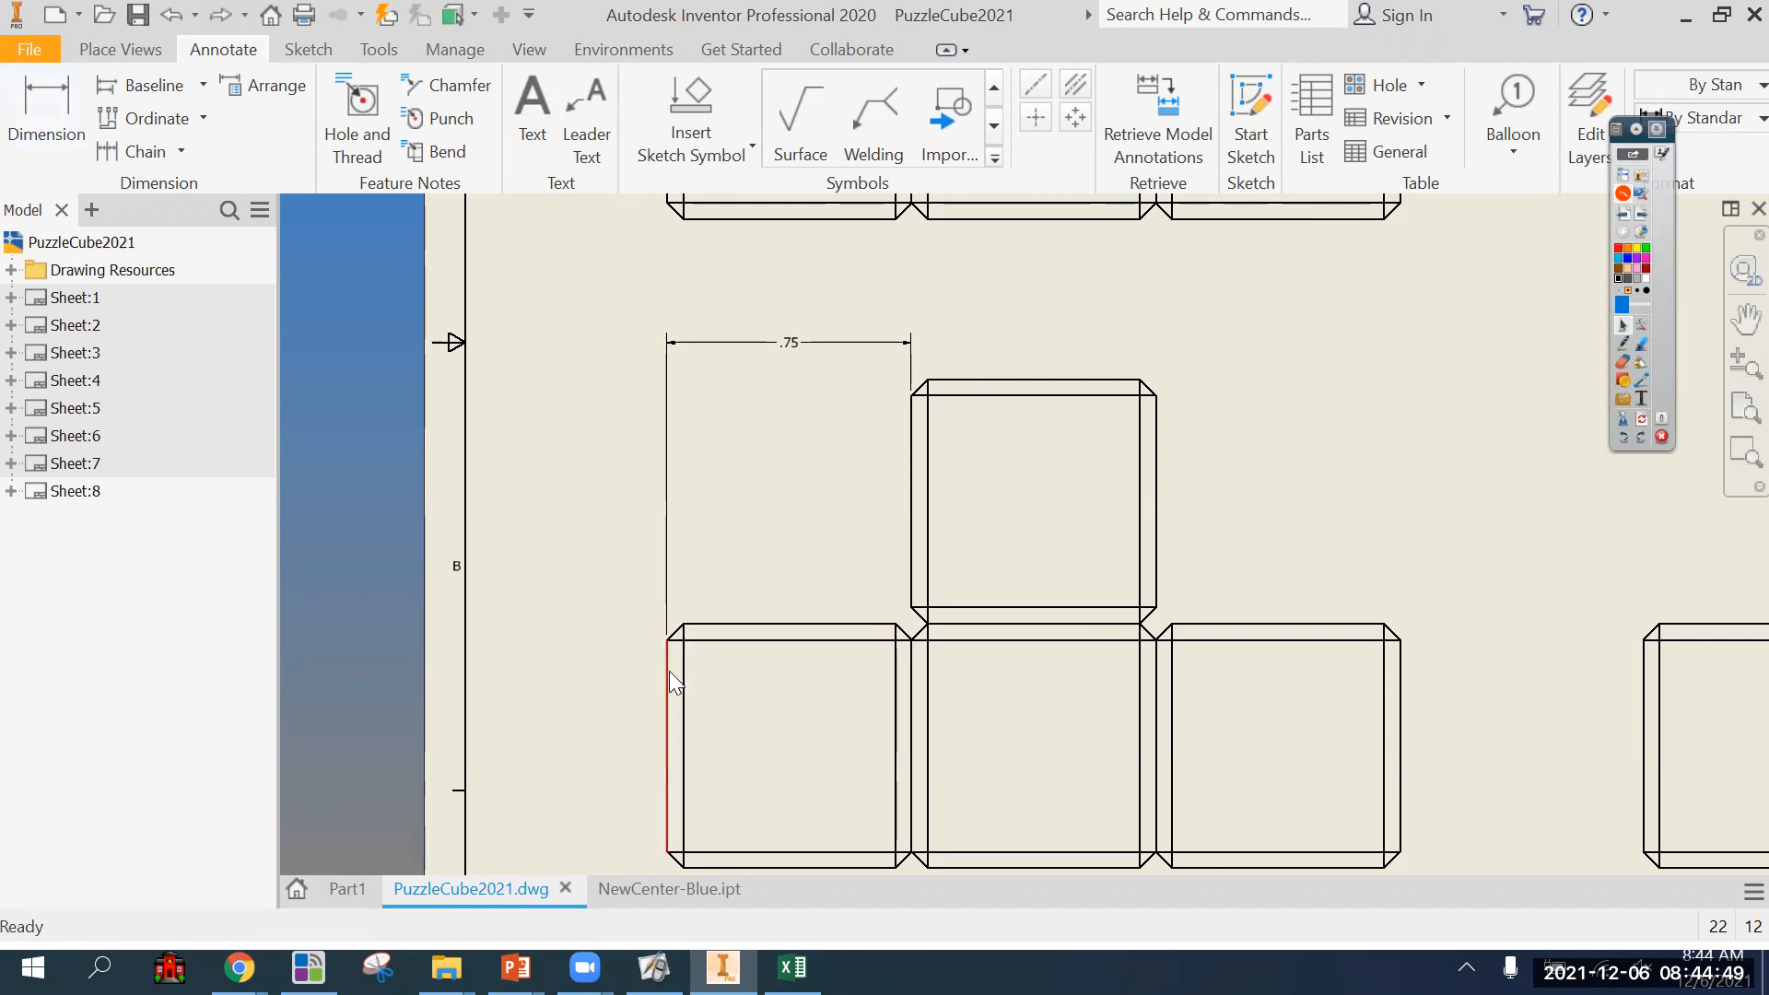
# Draw a pen box around the front view's dimension value and return to the normal pointer.
pyautogui.scroll(-2, 669, 671)
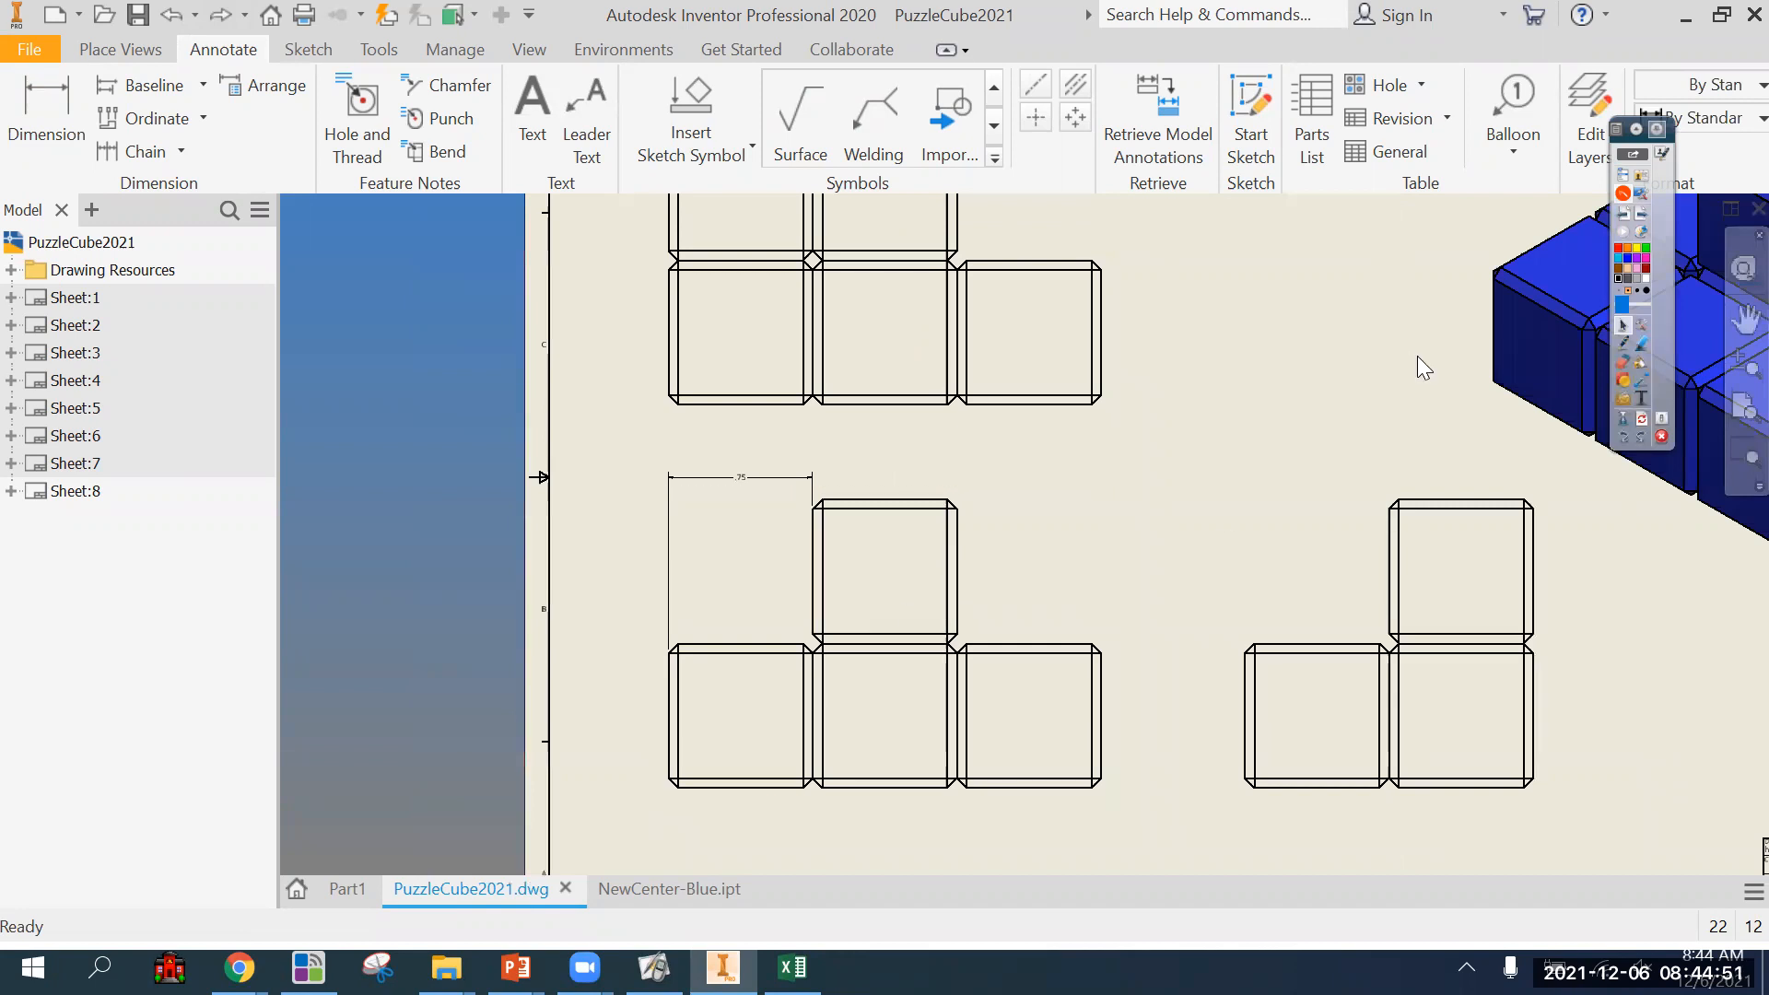
pyautogui.click(1624, 341)
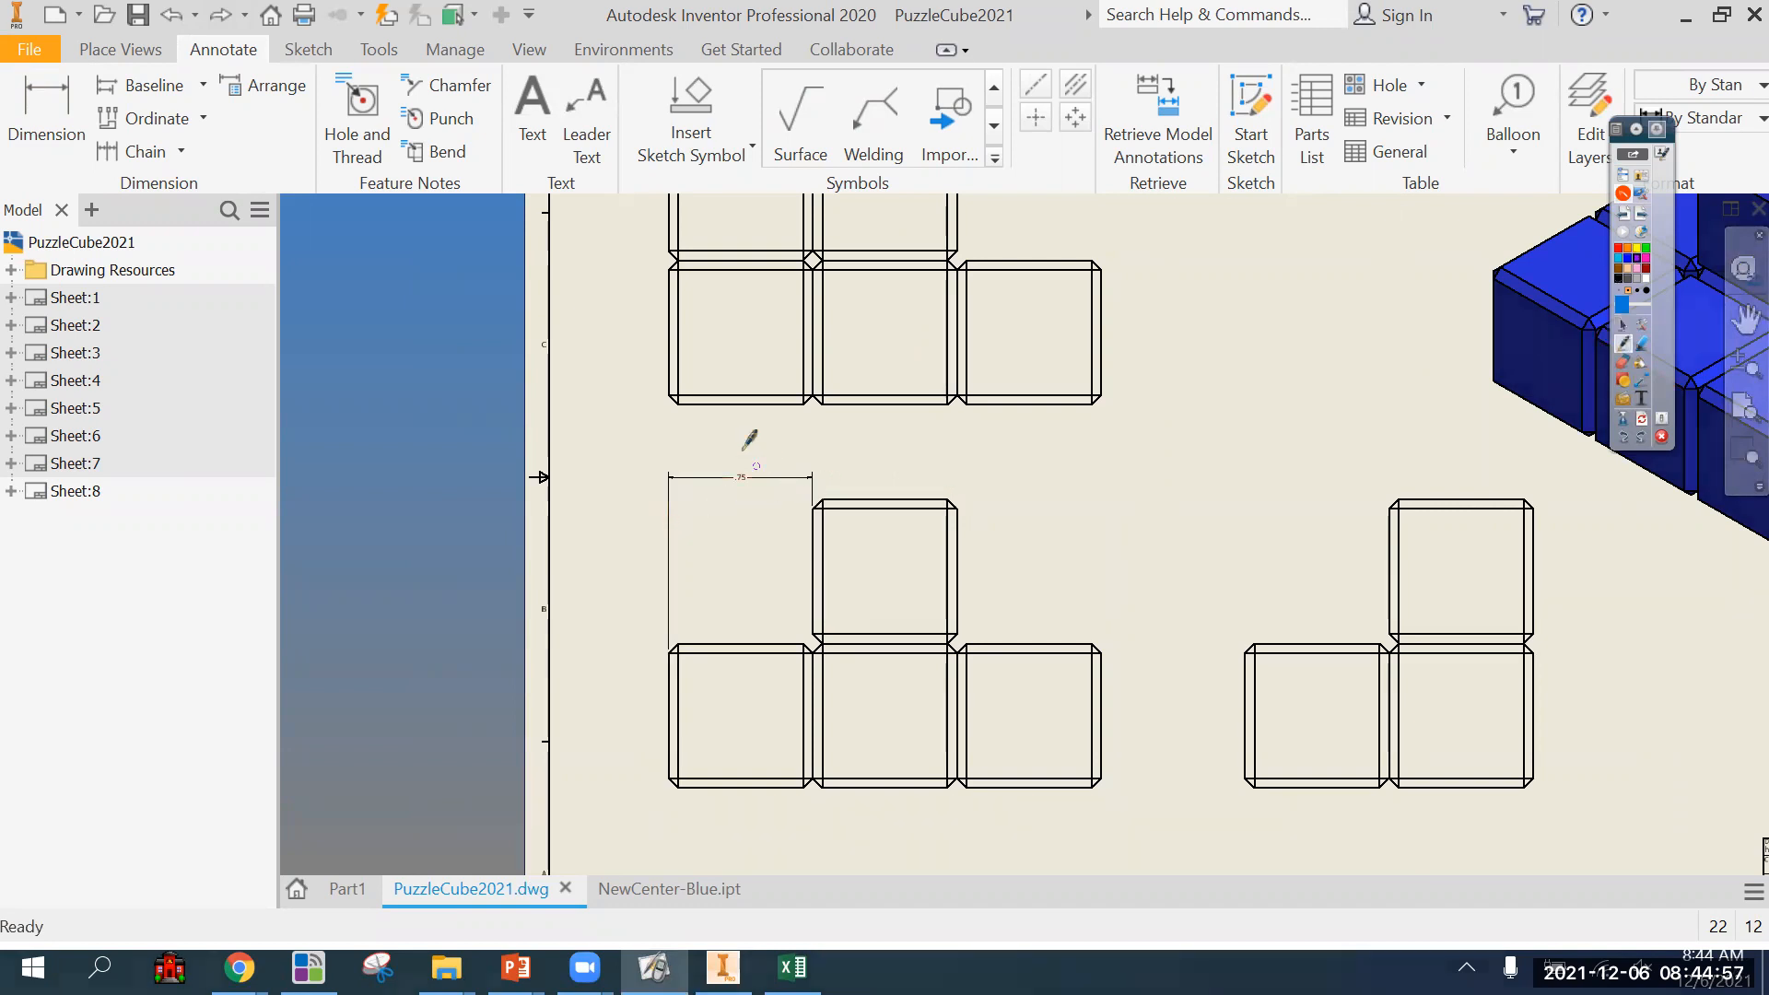
pyautogui.moveTo(748, 462)
pyautogui.mouseDown()
pyautogui.moveTo(726, 462)
pyautogui.moveTo(738, 509)
pyautogui.moveTo(765, 466)
pyautogui.moveTo(737, 460)
pyautogui.mouseUp()
pyautogui.click(1624, 324)
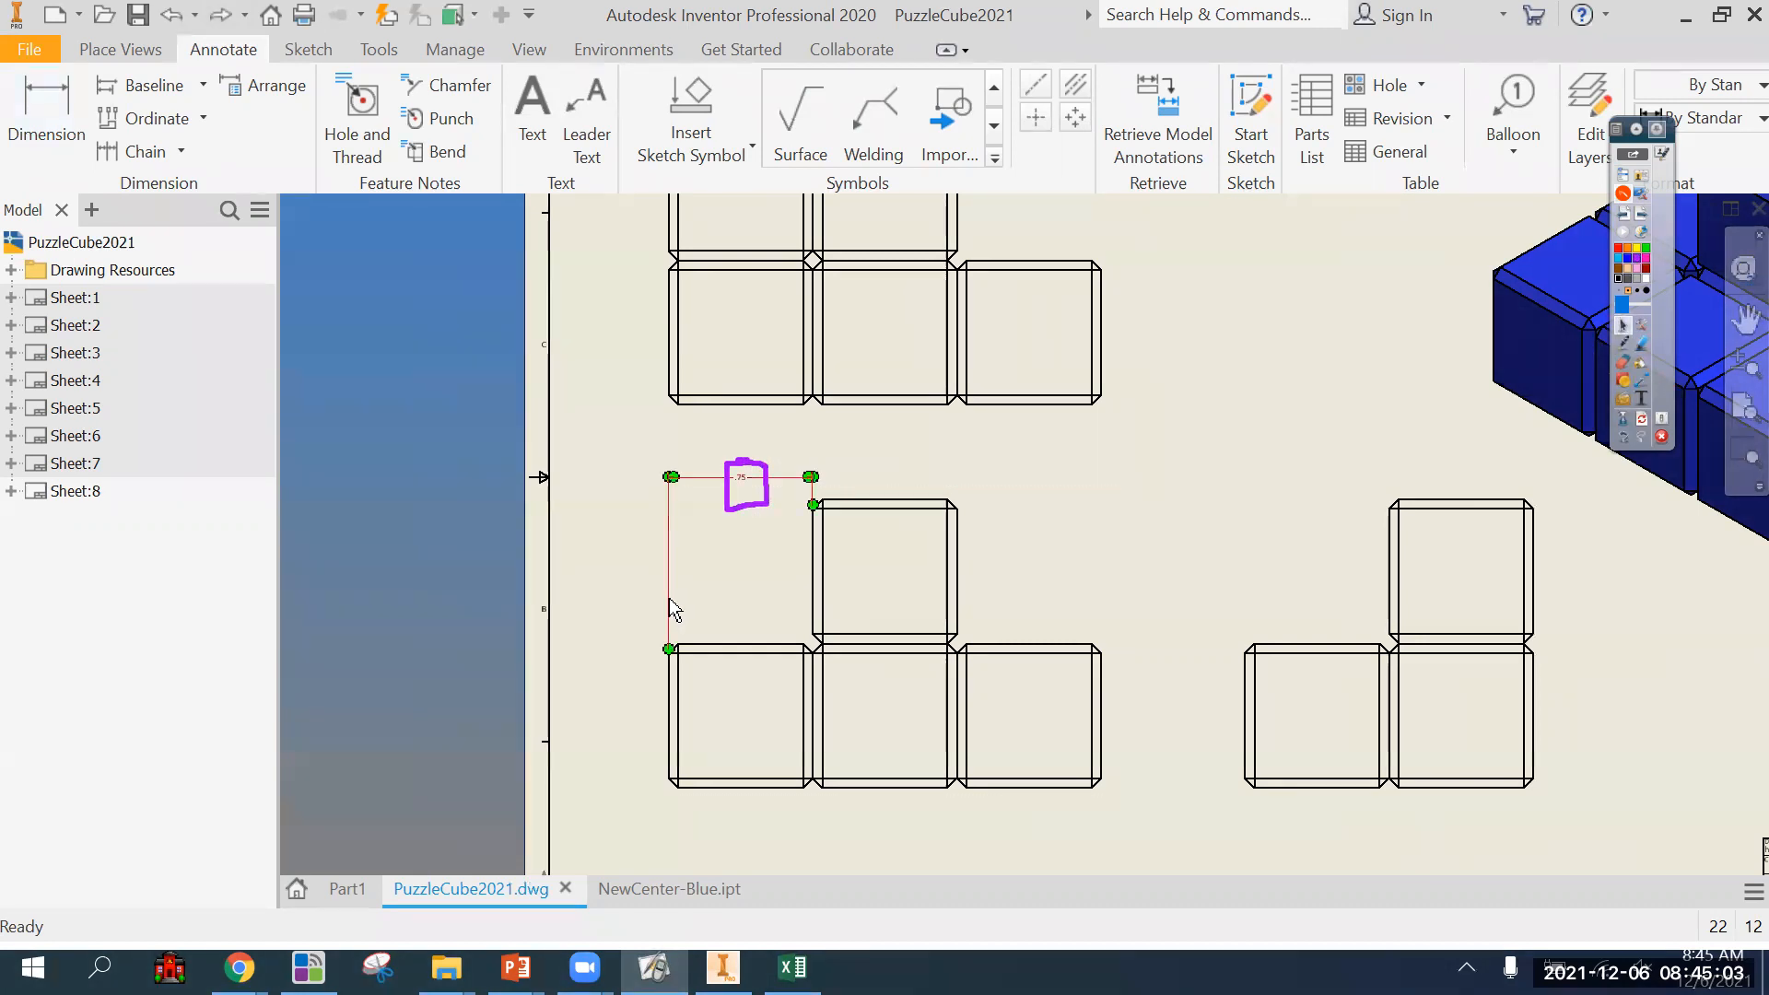
# Try dimensioning from the front view's left edge to the upper cube's far chamfer corner, and erase the pen ink.
pyautogui.click(29, 92)
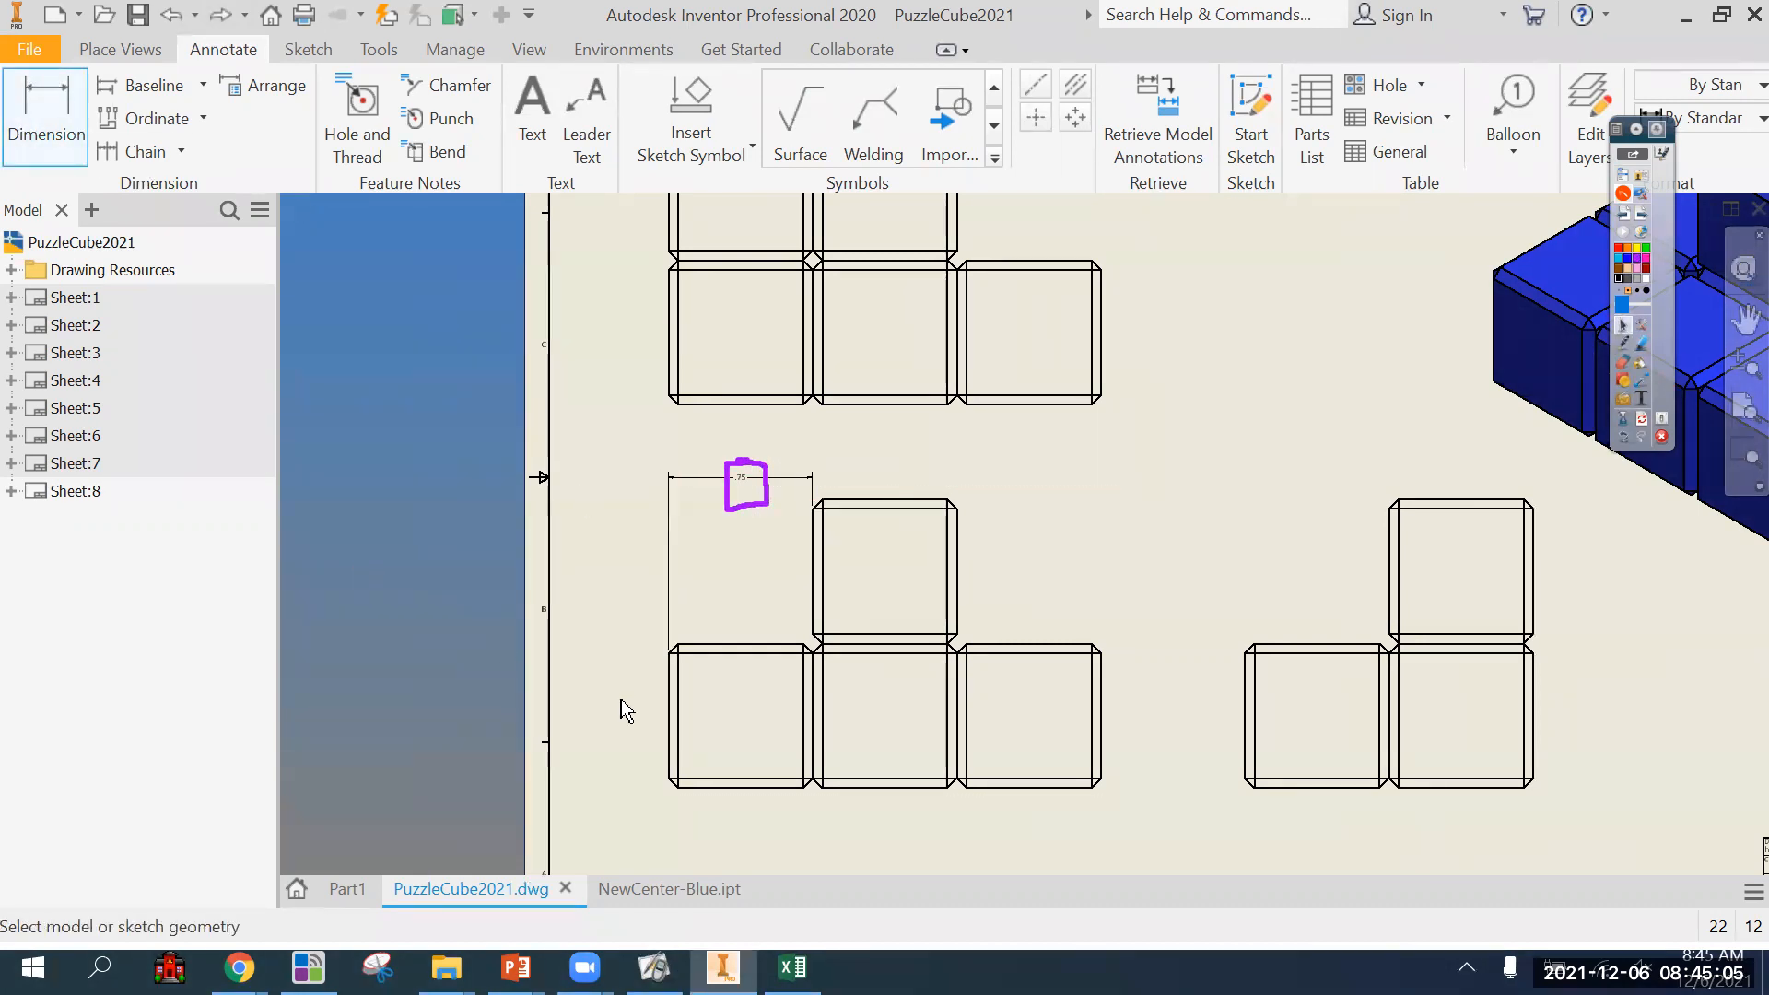
pyautogui.click(668, 684)
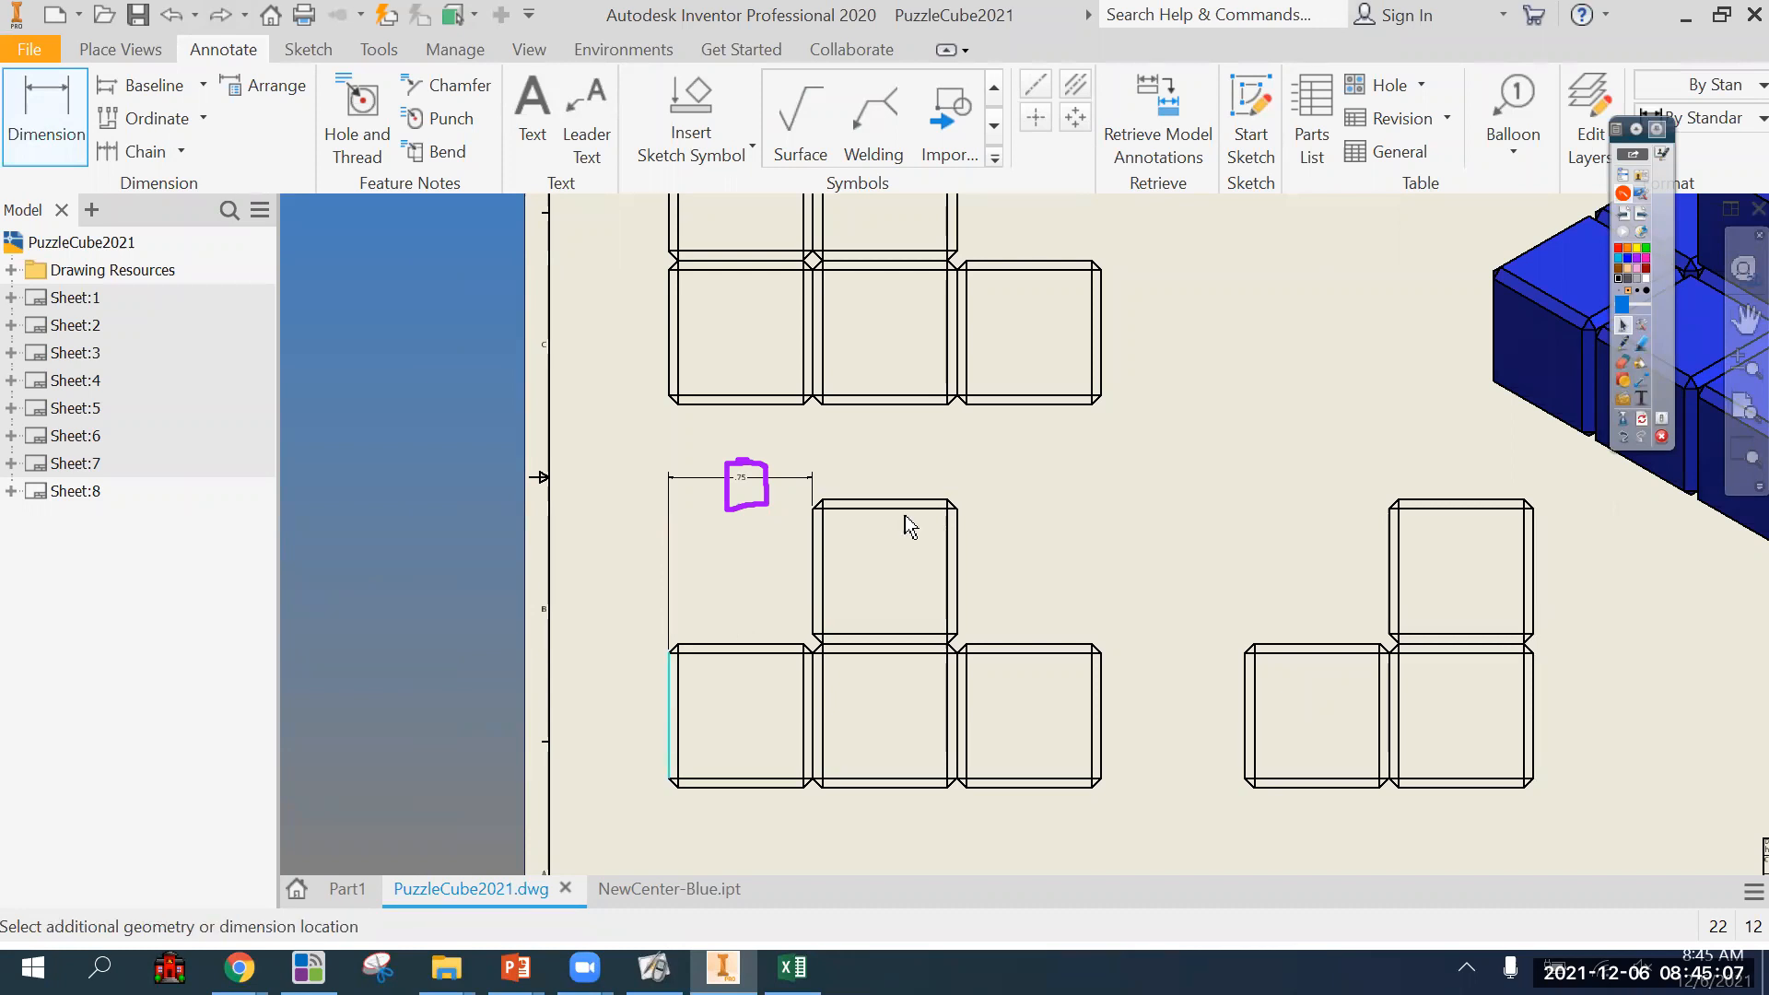
pyautogui.click(945, 503)
pyautogui.click(840, 462)
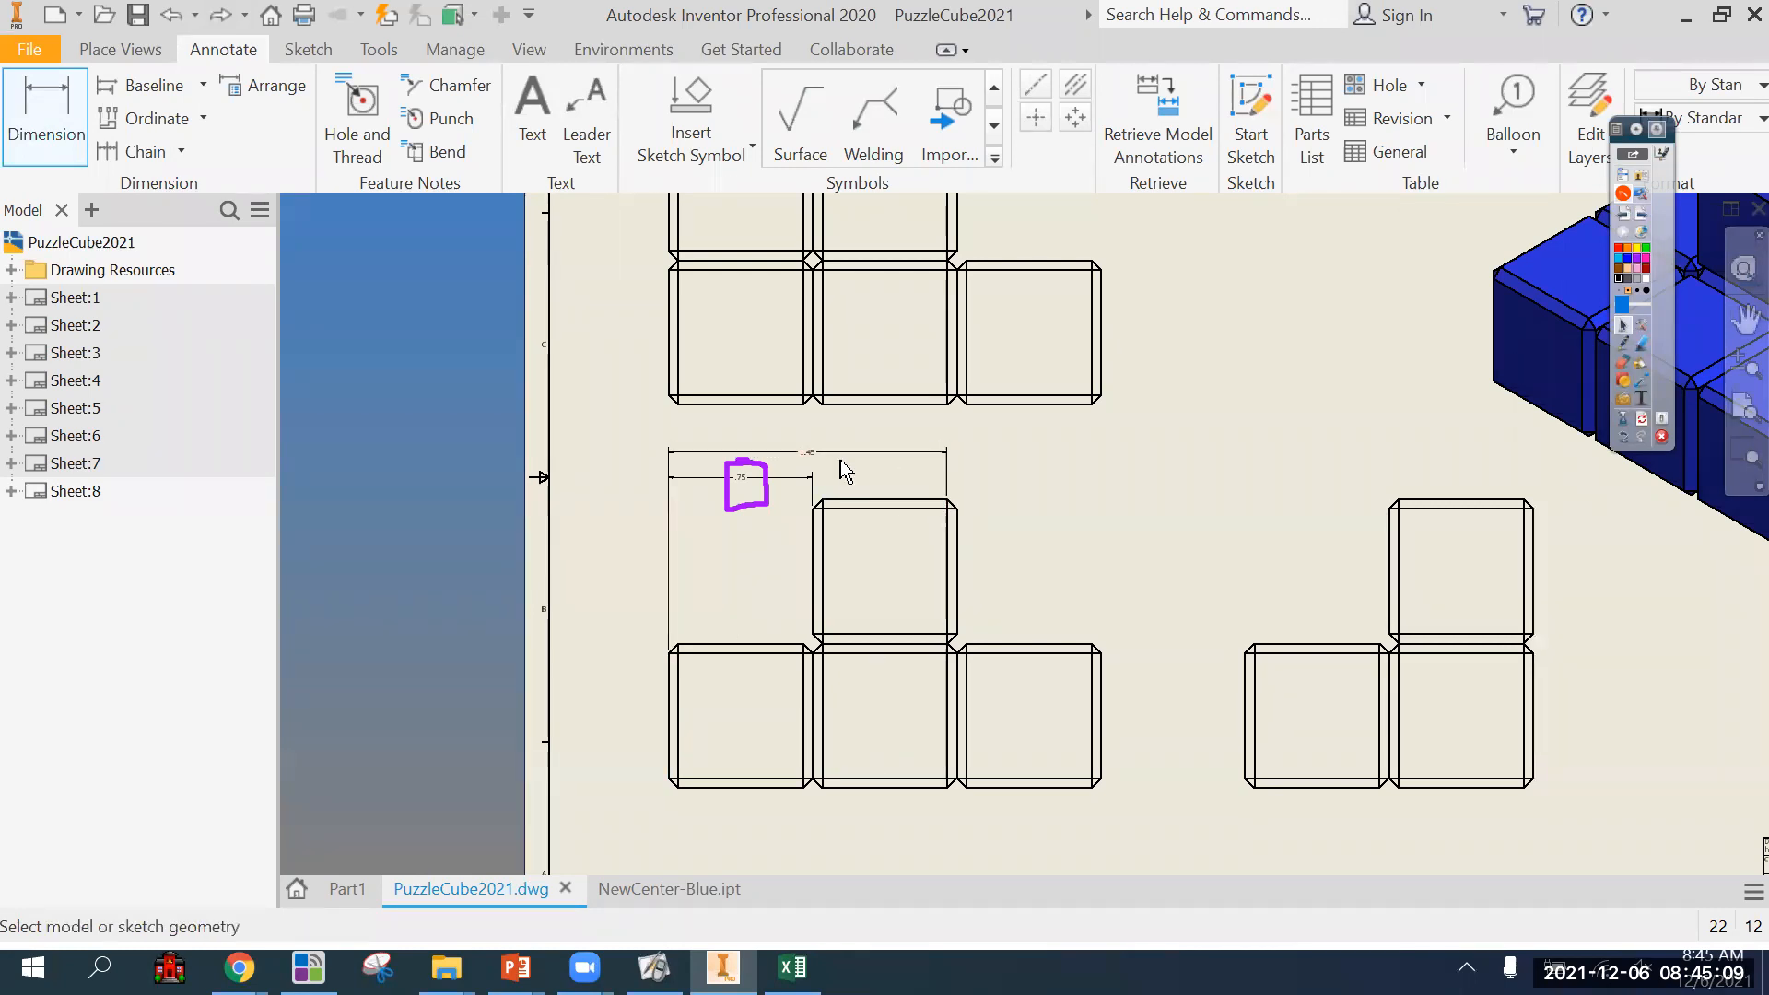
pyautogui.scroll(-3, 840, 461)
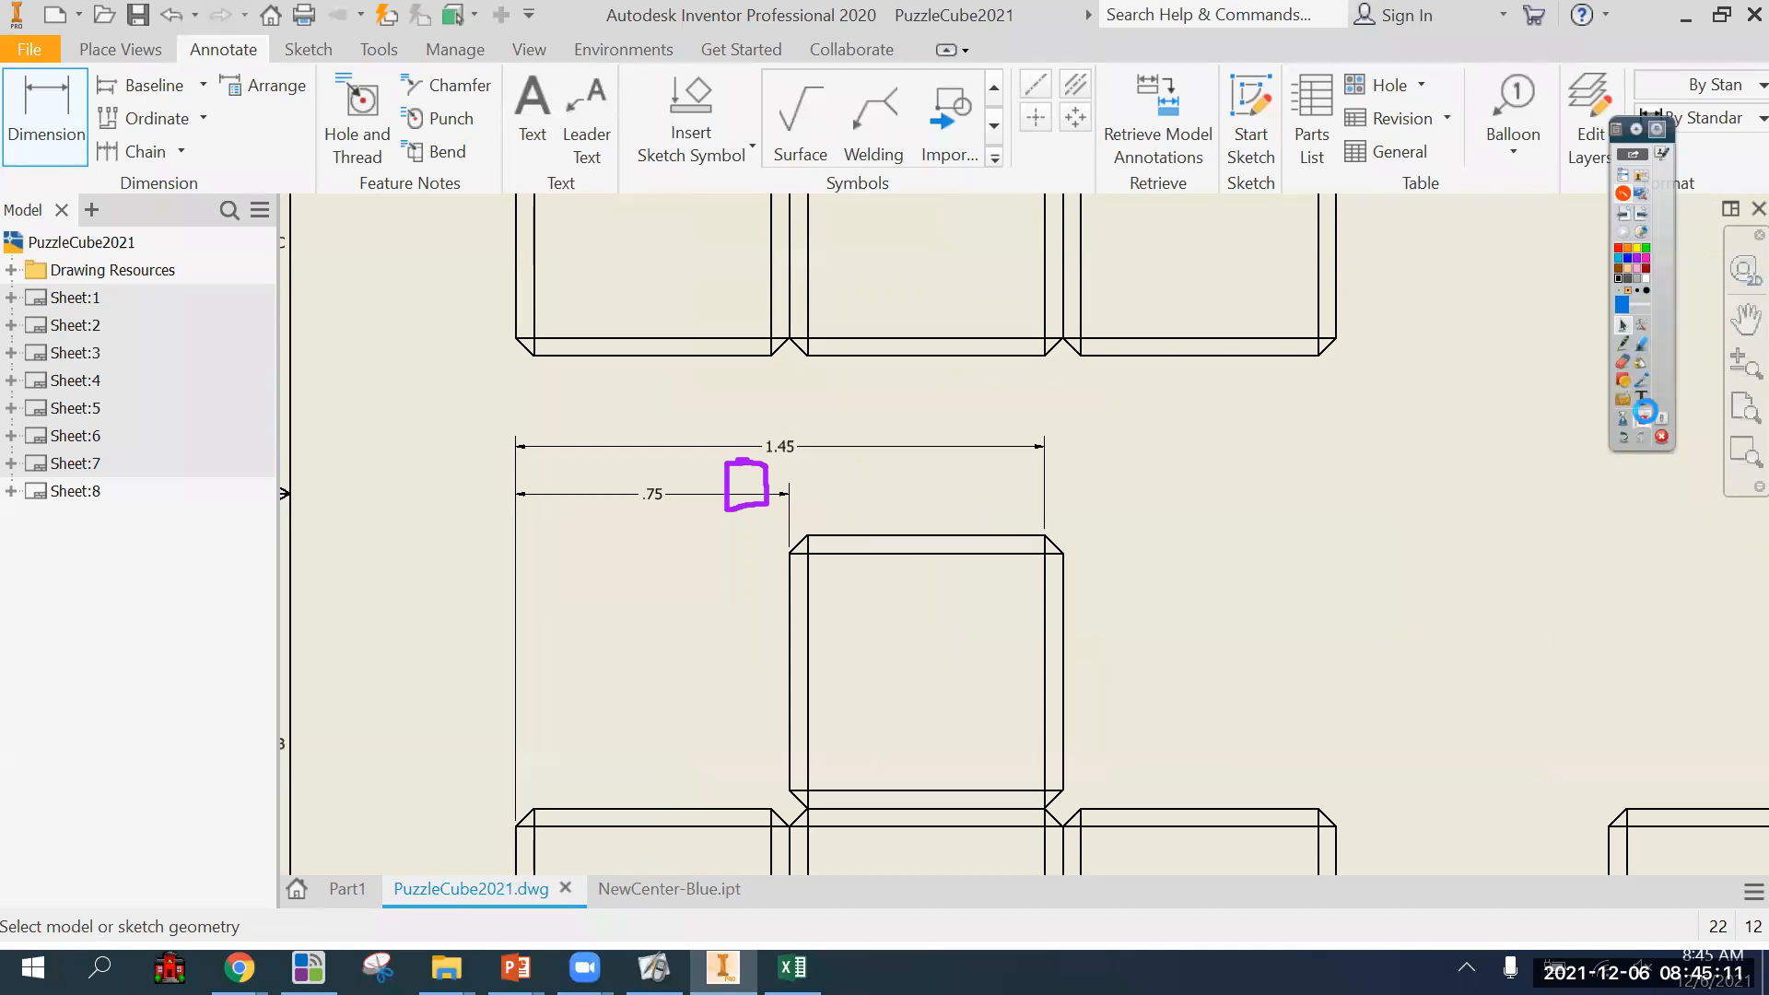
pyautogui.click(1642, 418)
# Replace the chamfer-corner dimension with one from the front view's left edge to the upper cube's right edge, placed just above the first dimension.
pyautogui.scroll(3, 722, 490)
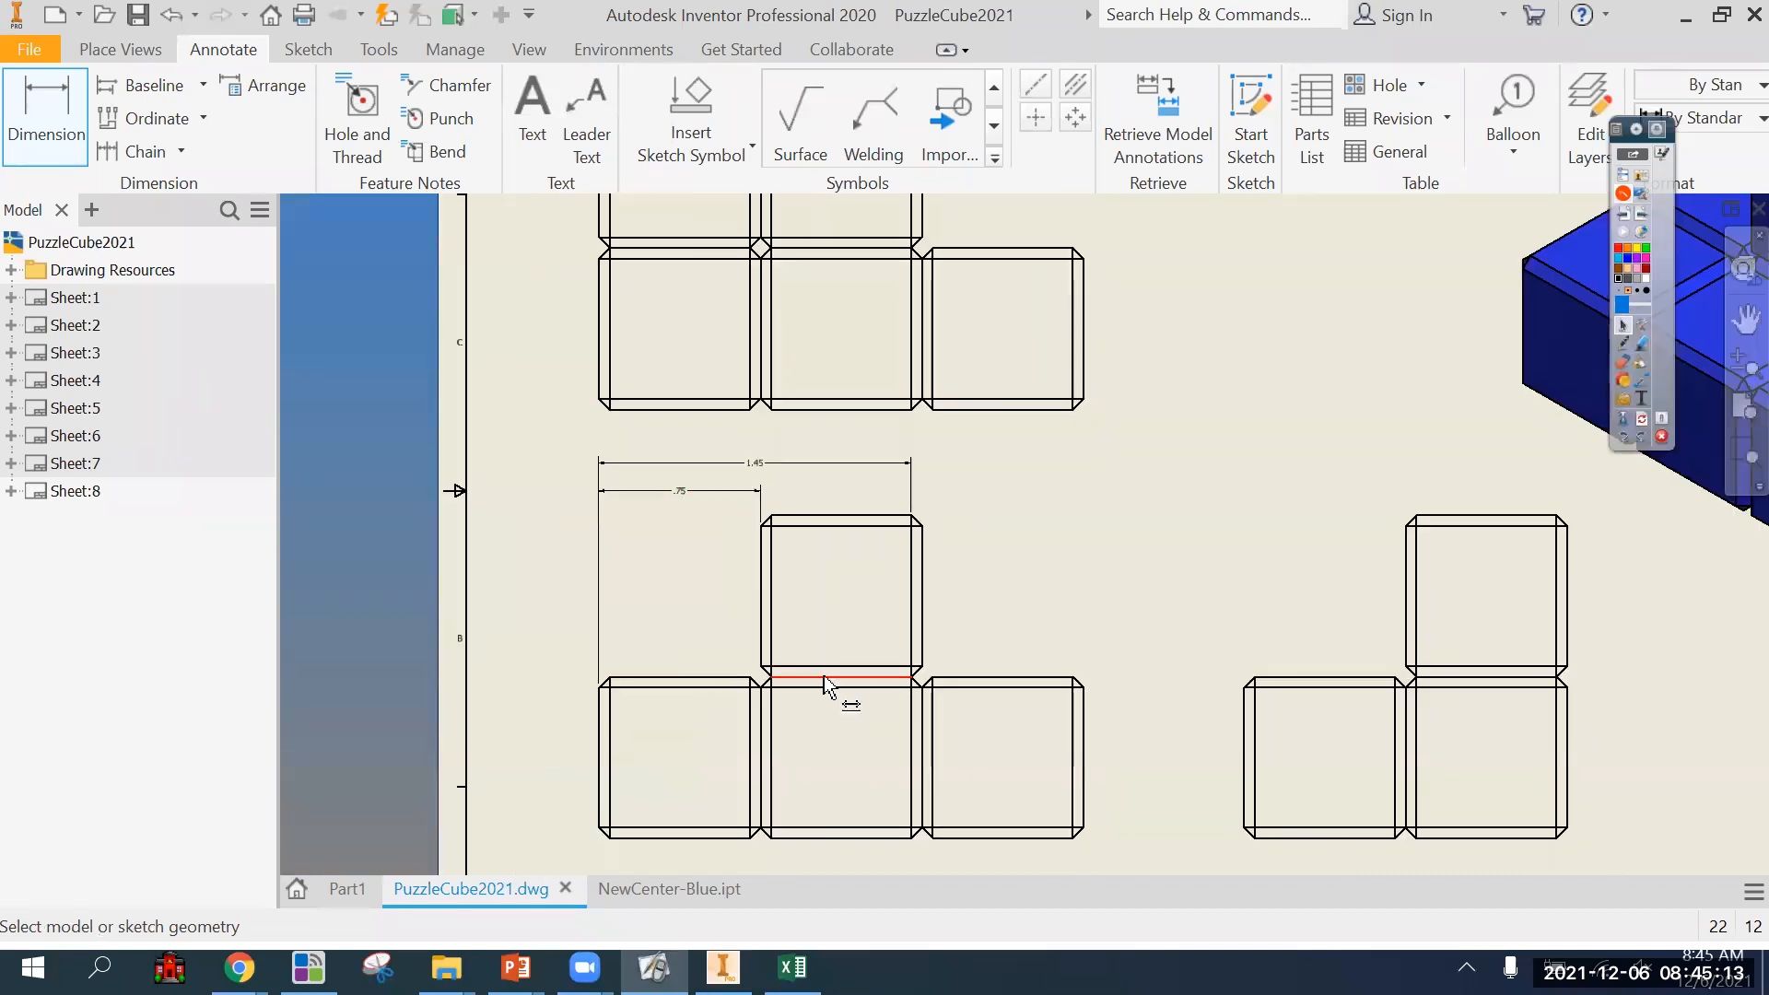
pyautogui.scroll(-1, 811, 689)
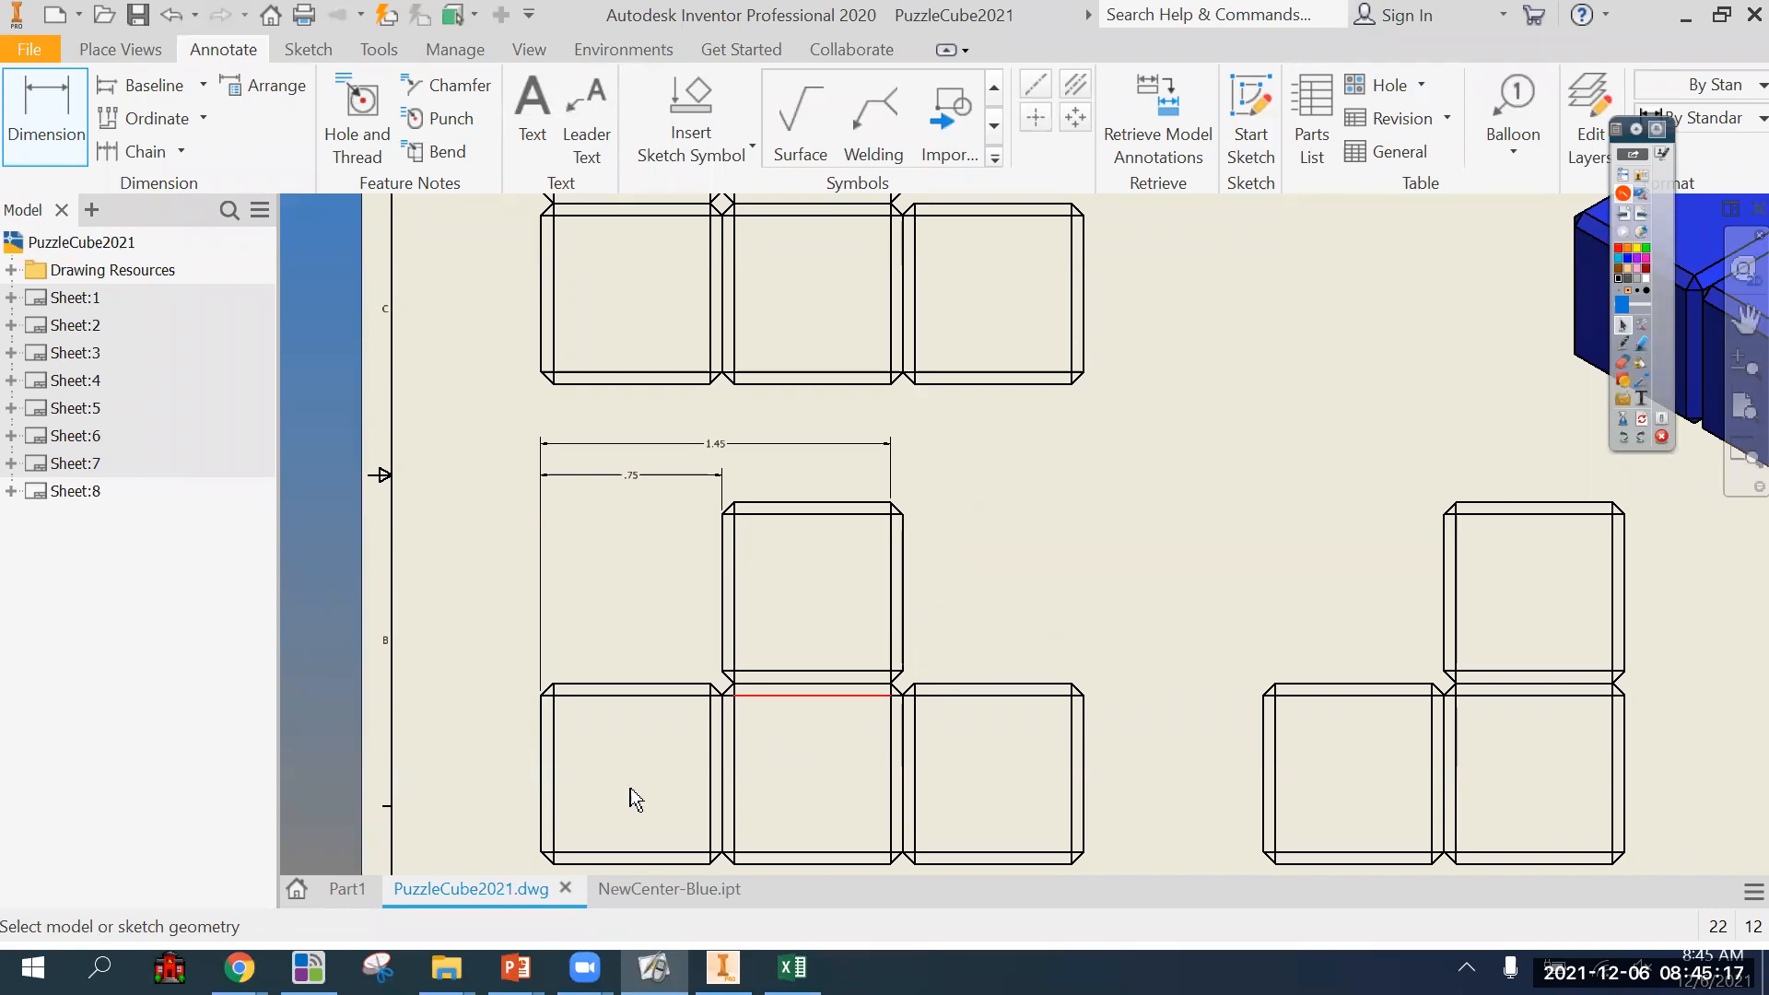
pyautogui.click(540, 755)
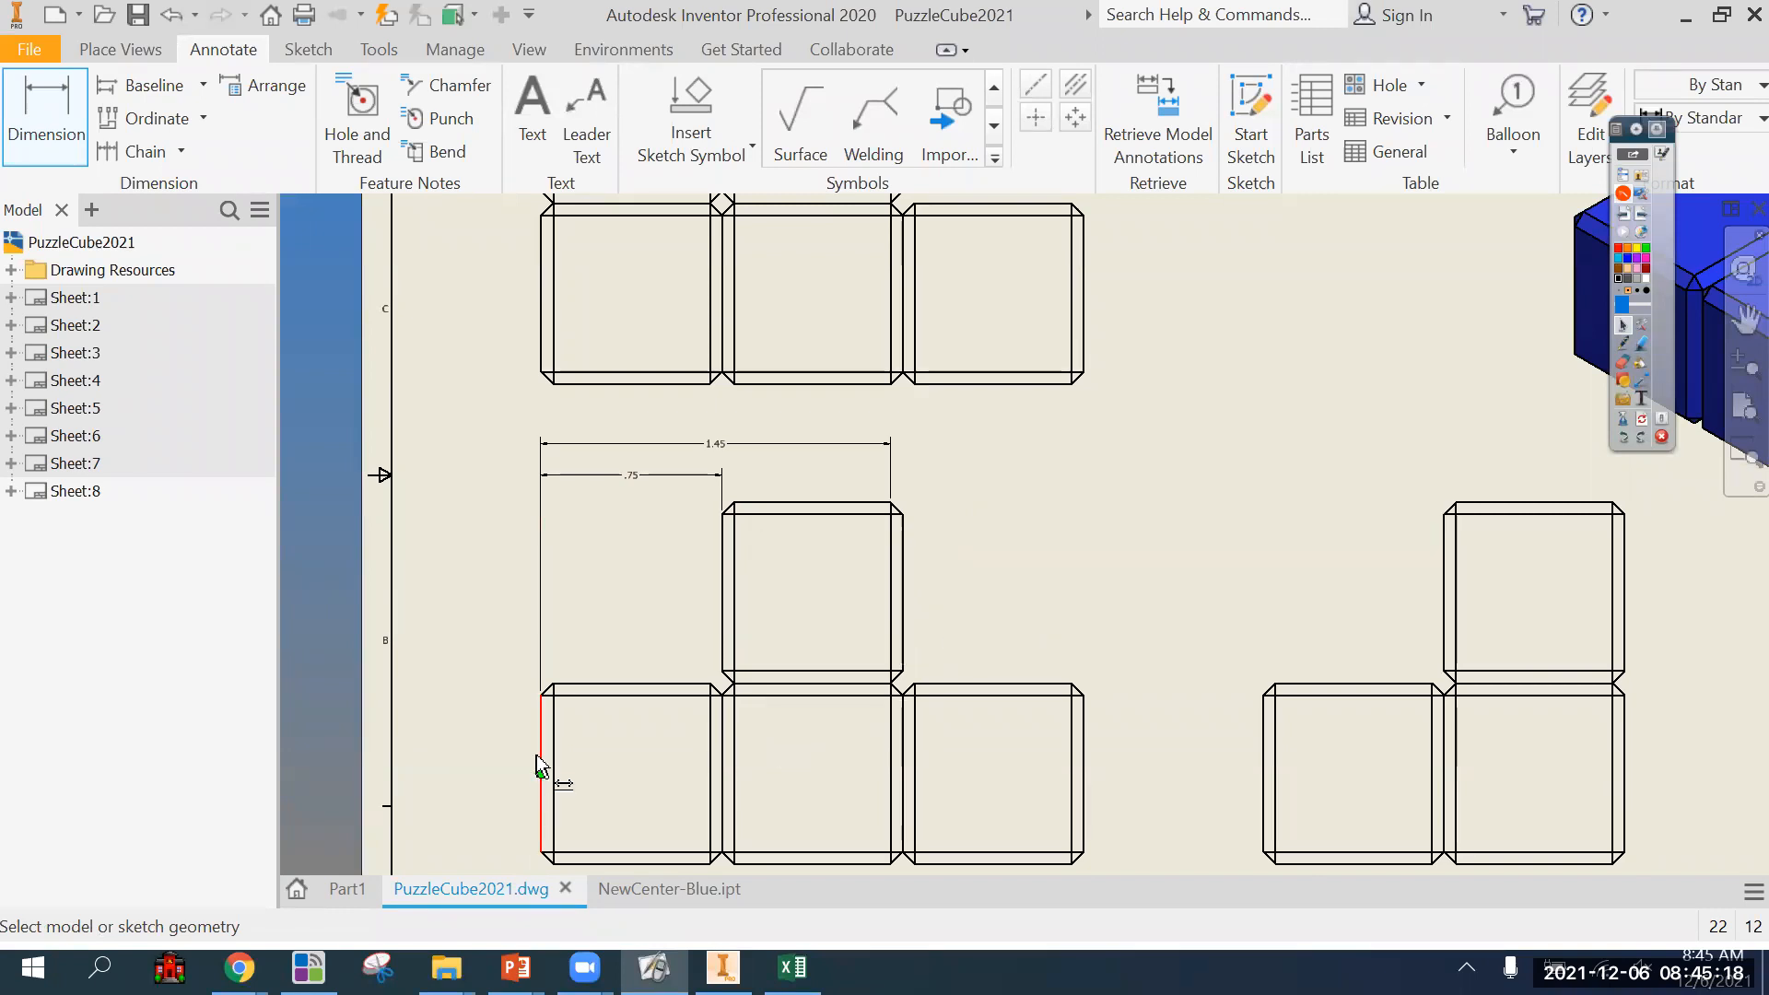
pyautogui.click(902, 576)
pyautogui.click(865, 424)
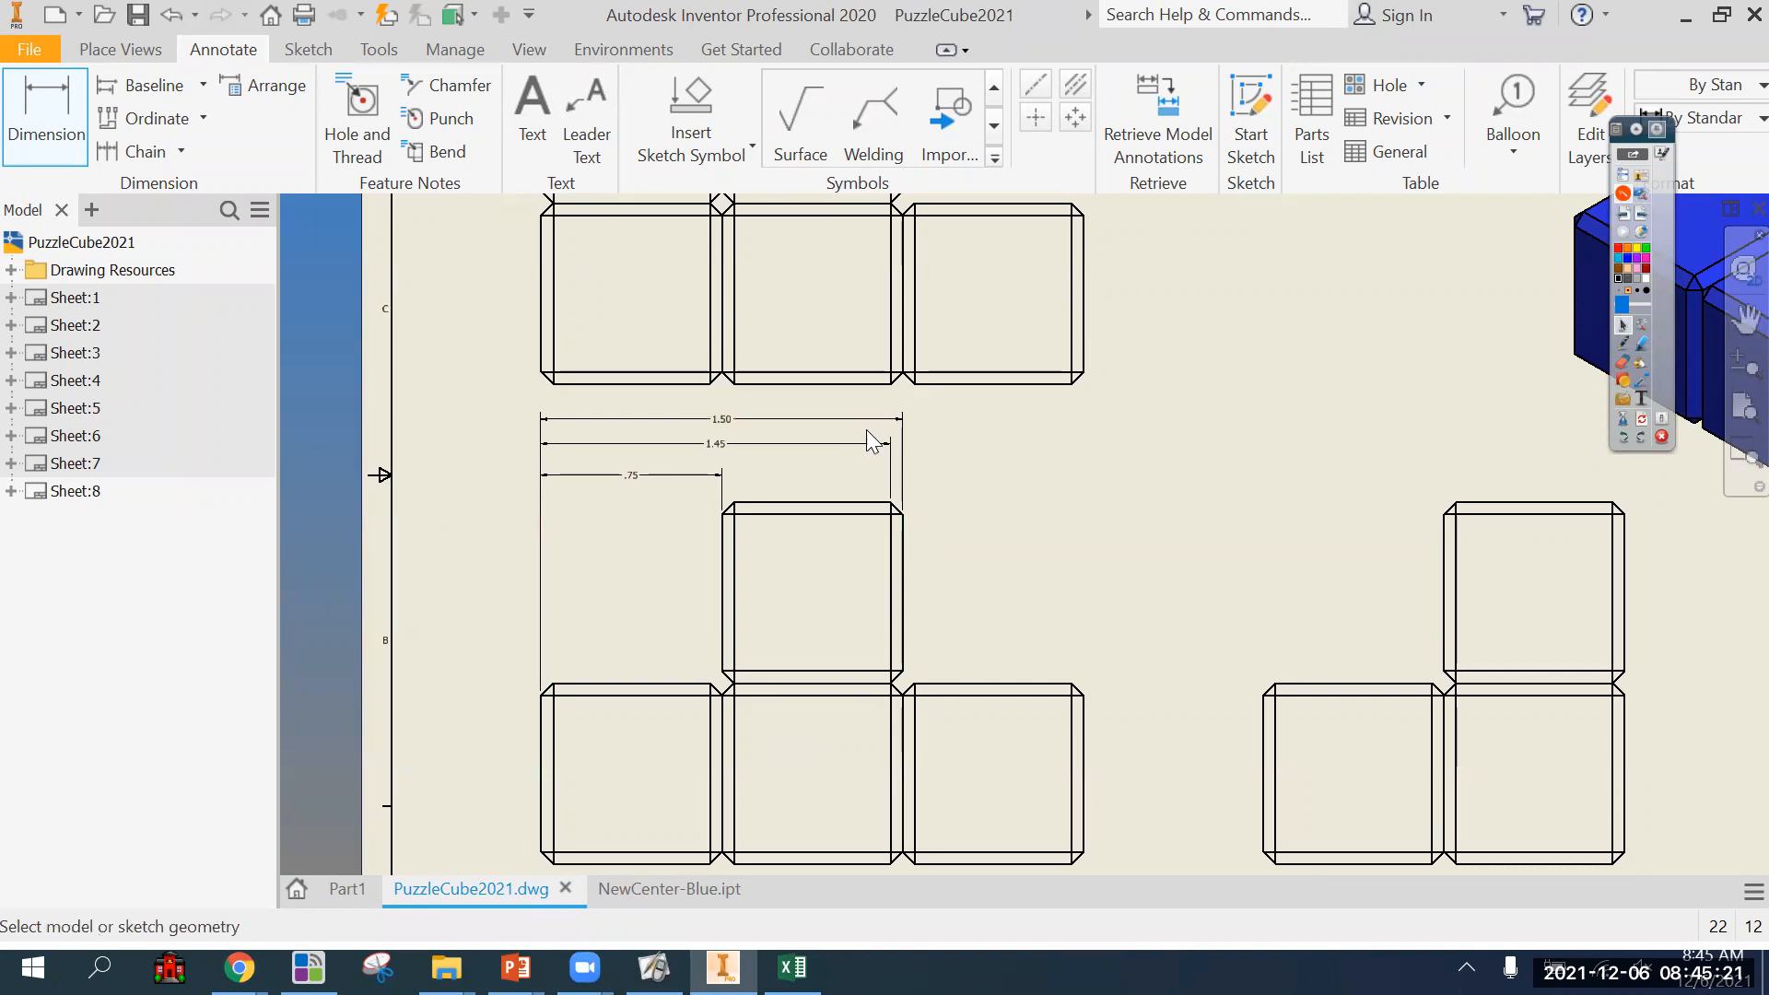
pyautogui.press('Delete')
pyautogui.moveTo(720, 422); pyautogui.dragTo(738, 465)
# Dimension the front view's overall width between its outer vertical edges, placing it above the two shorter dimensions.
pyautogui.scroll(3, 827, 579)
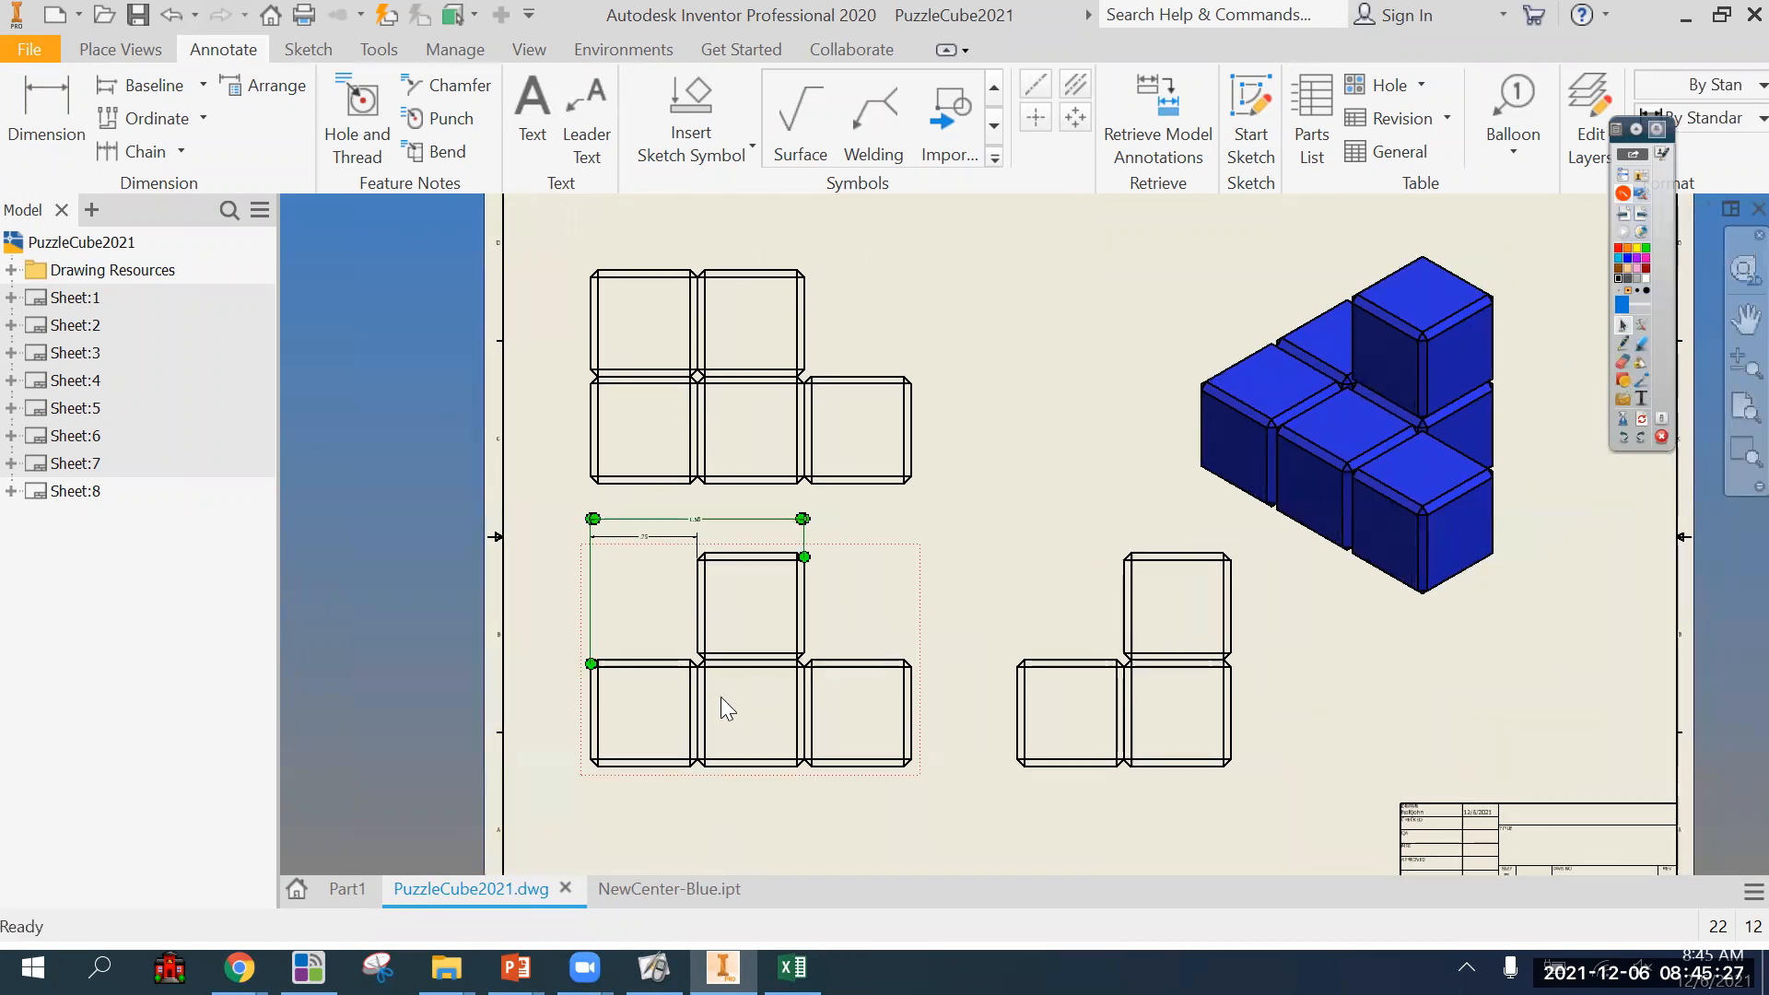
pyautogui.click(46, 115)
pyautogui.click(590, 698)
pyautogui.click(911, 710)
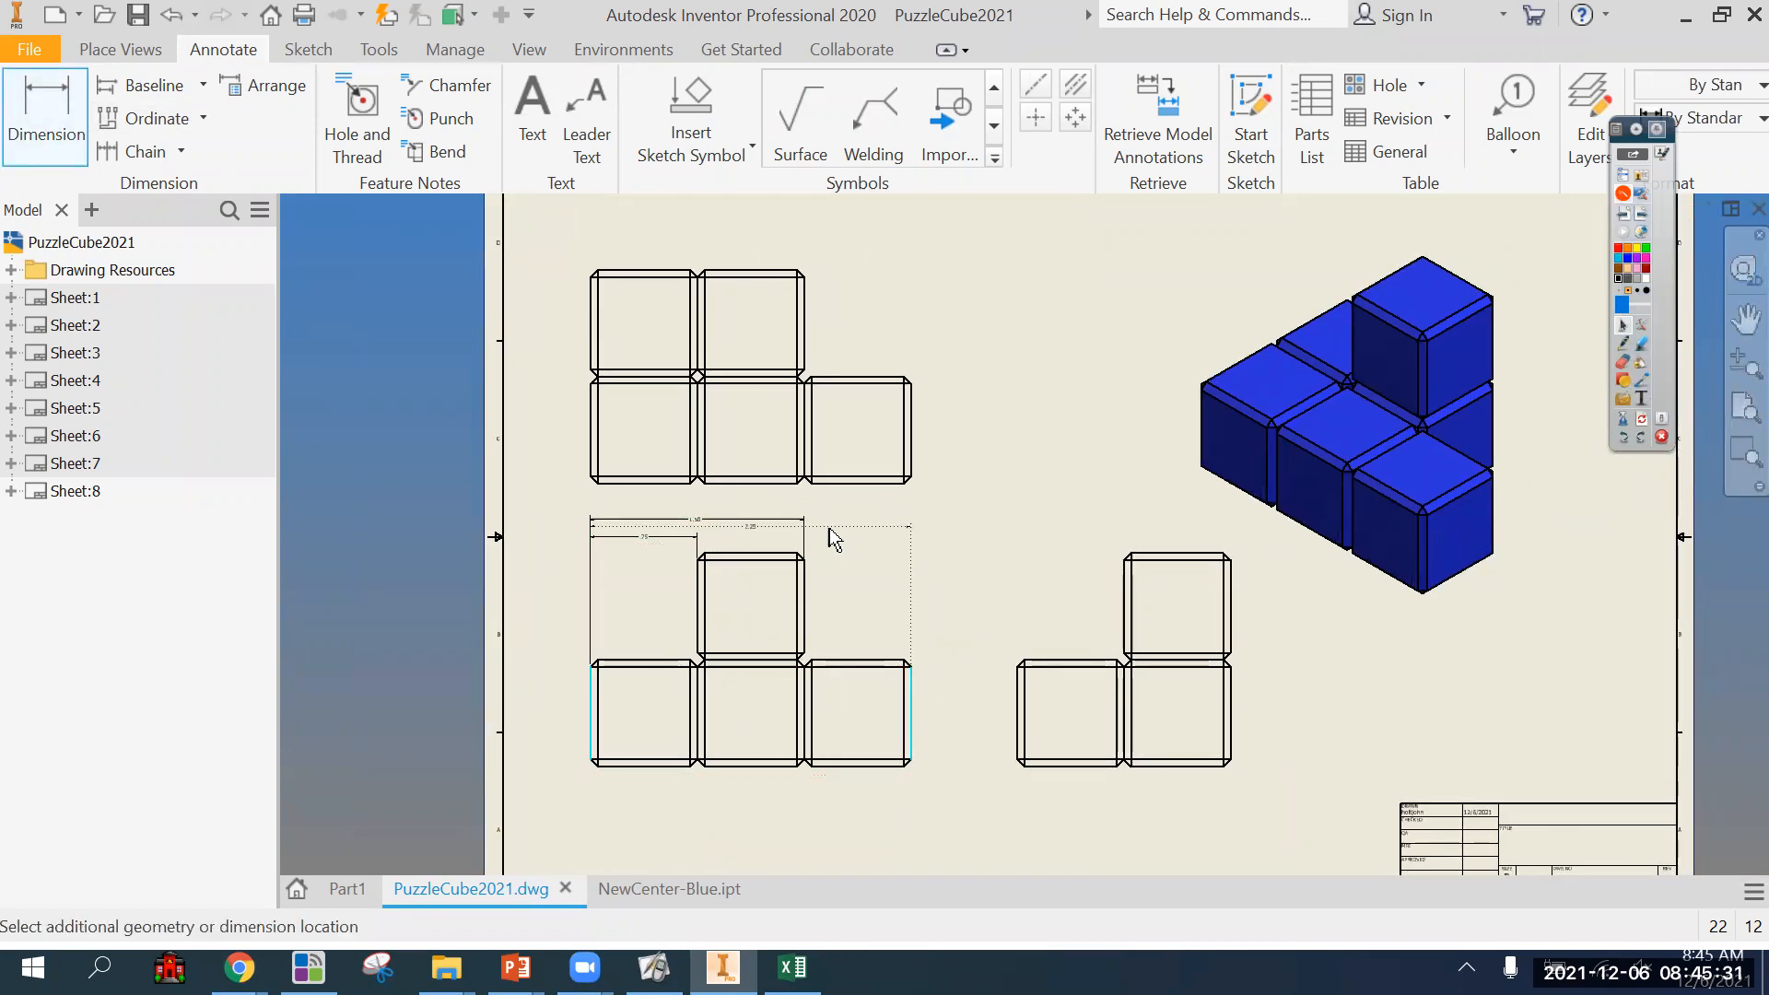
pyautogui.click(826, 507)
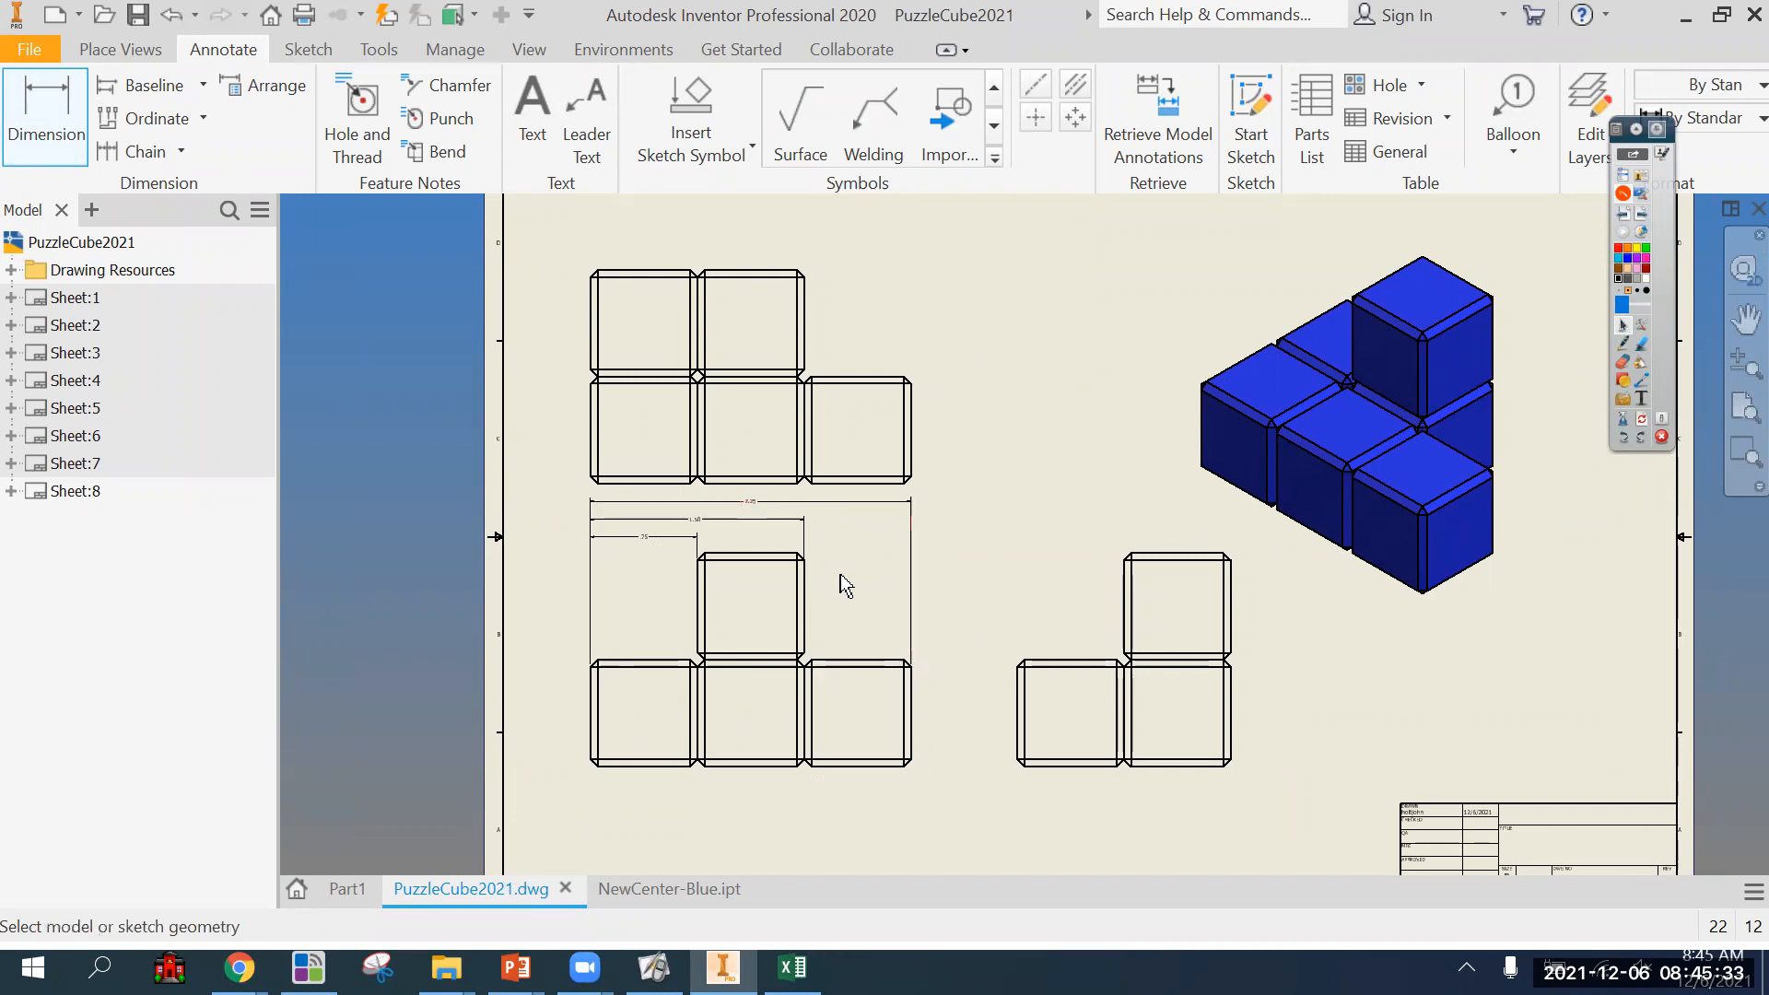
pyautogui.press('Escape')
# Examine the front view's three stacked width dimensions, with a brief look at the NewCenter-Blue.ipt part before returning to the drawing.
pyautogui.scroll(3, 839, 573)
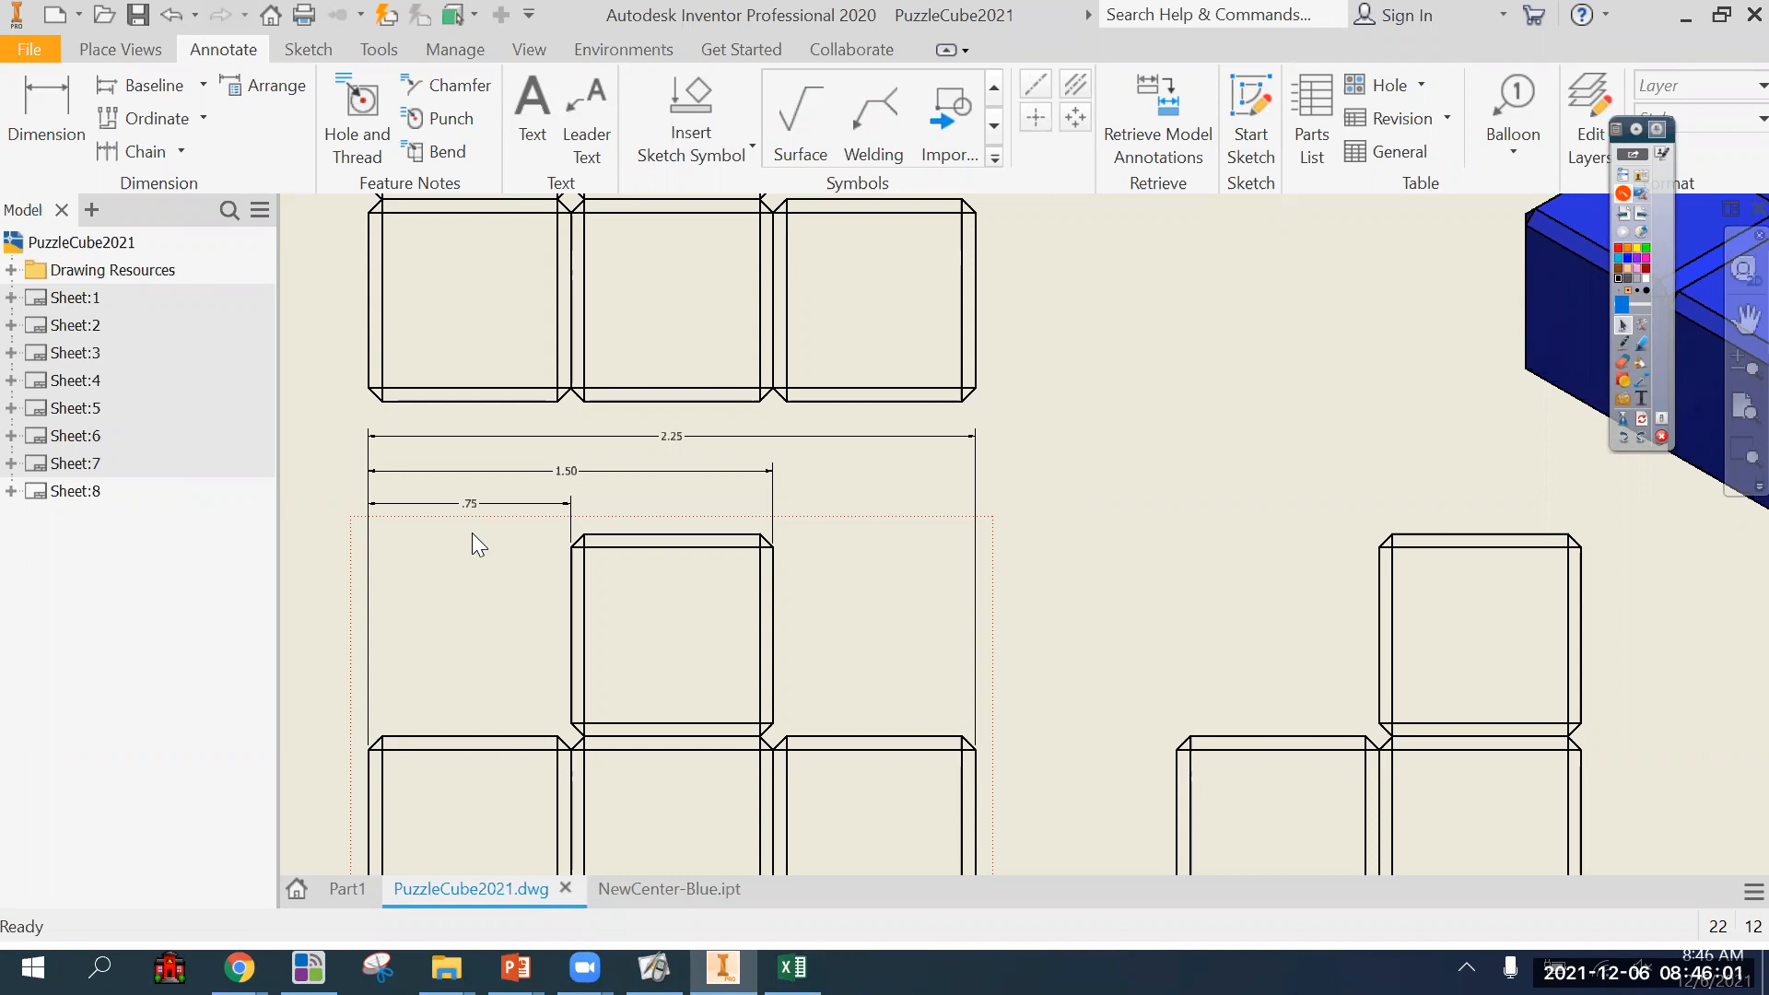
pyautogui.click(687, 446)
pyautogui.scroll(-3, 732, 555)
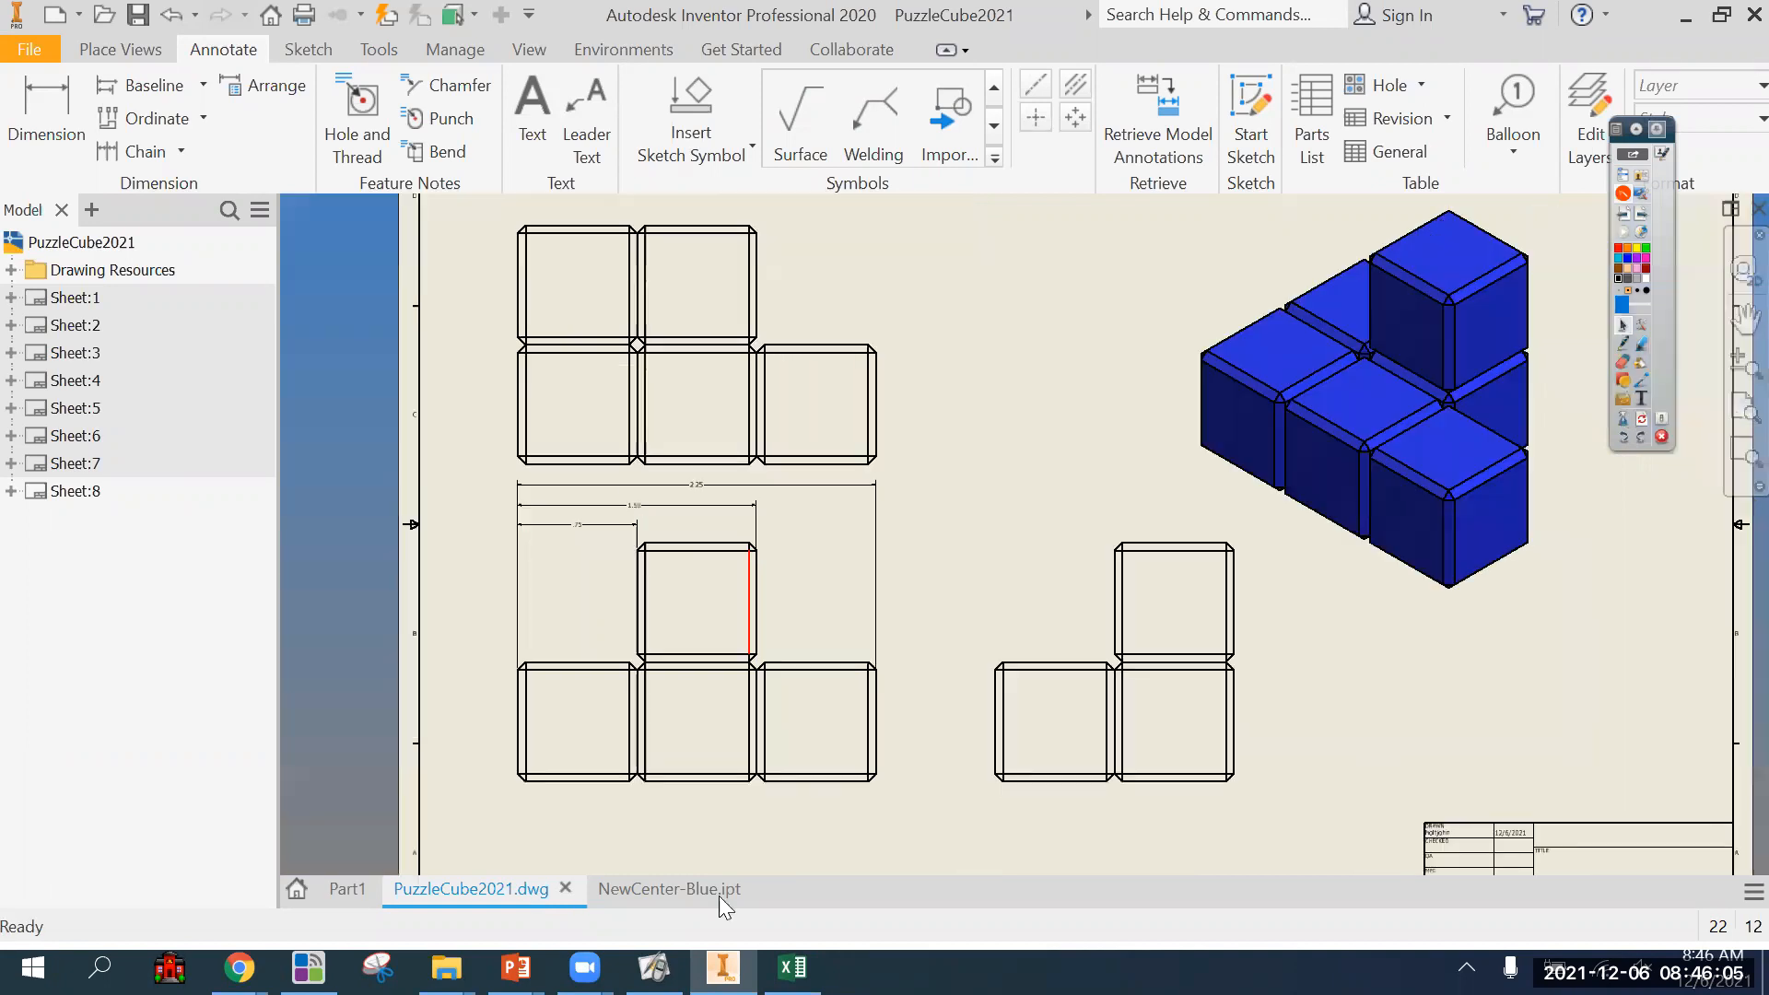
pyautogui.click(670, 891)
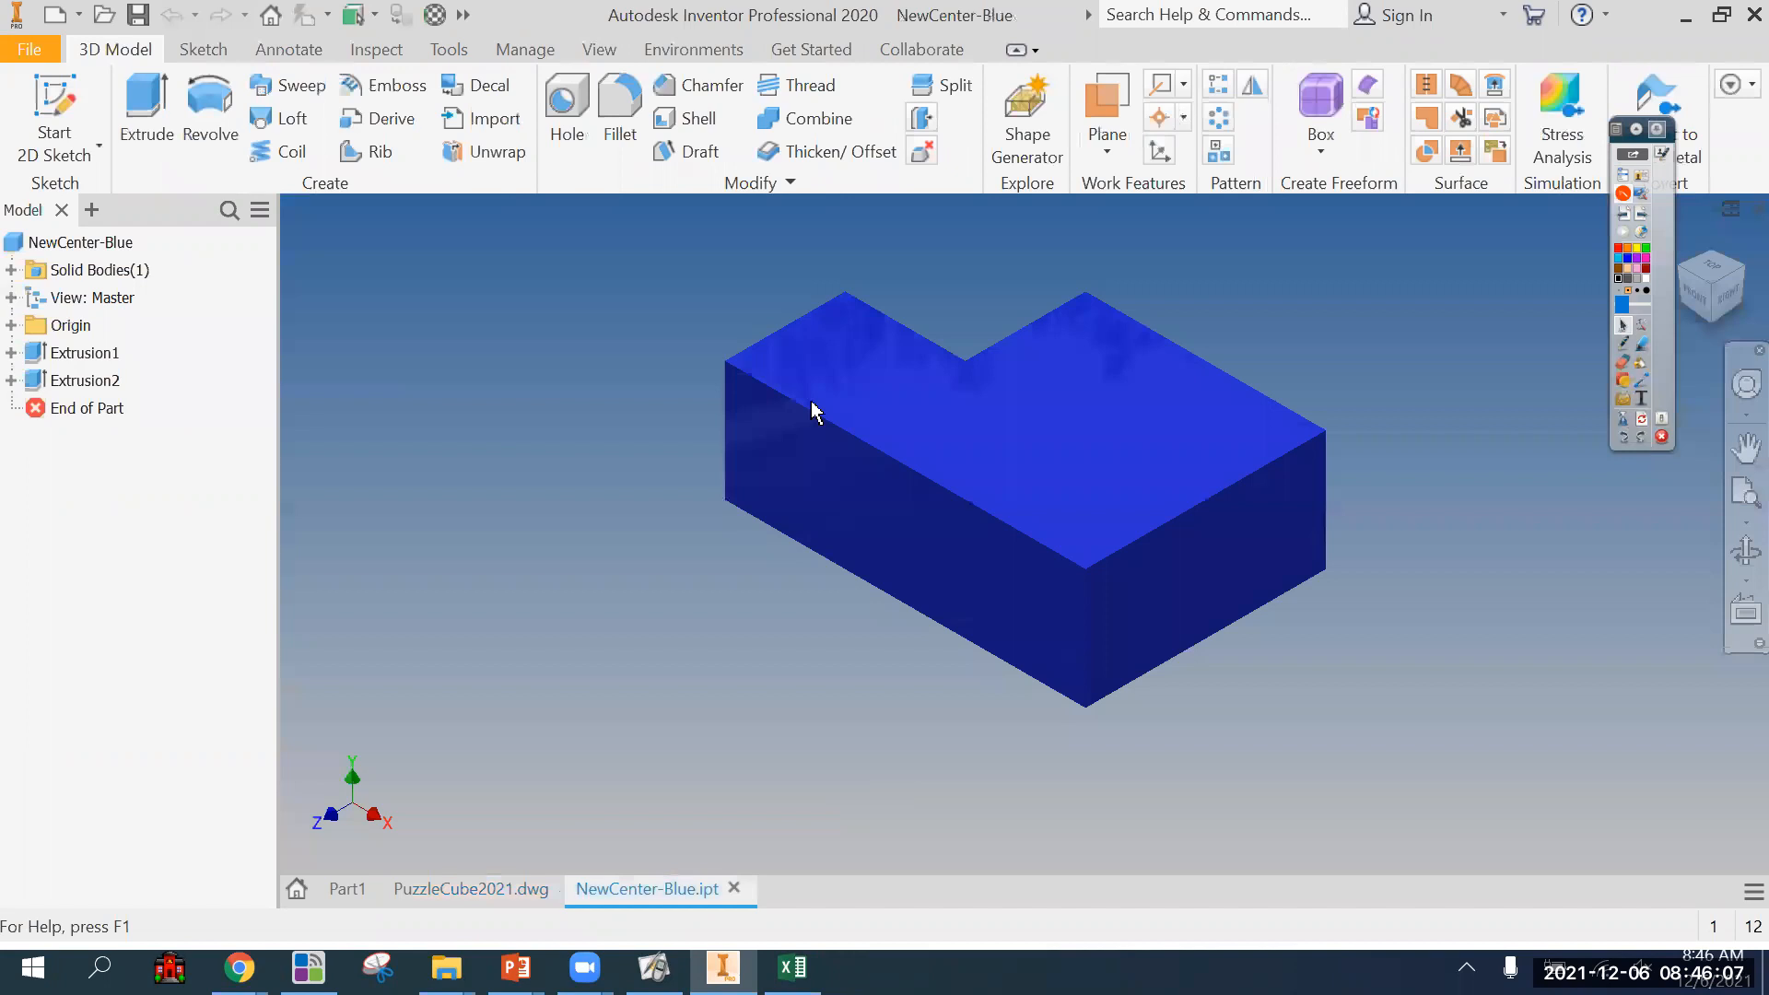
pyautogui.click(465, 892)
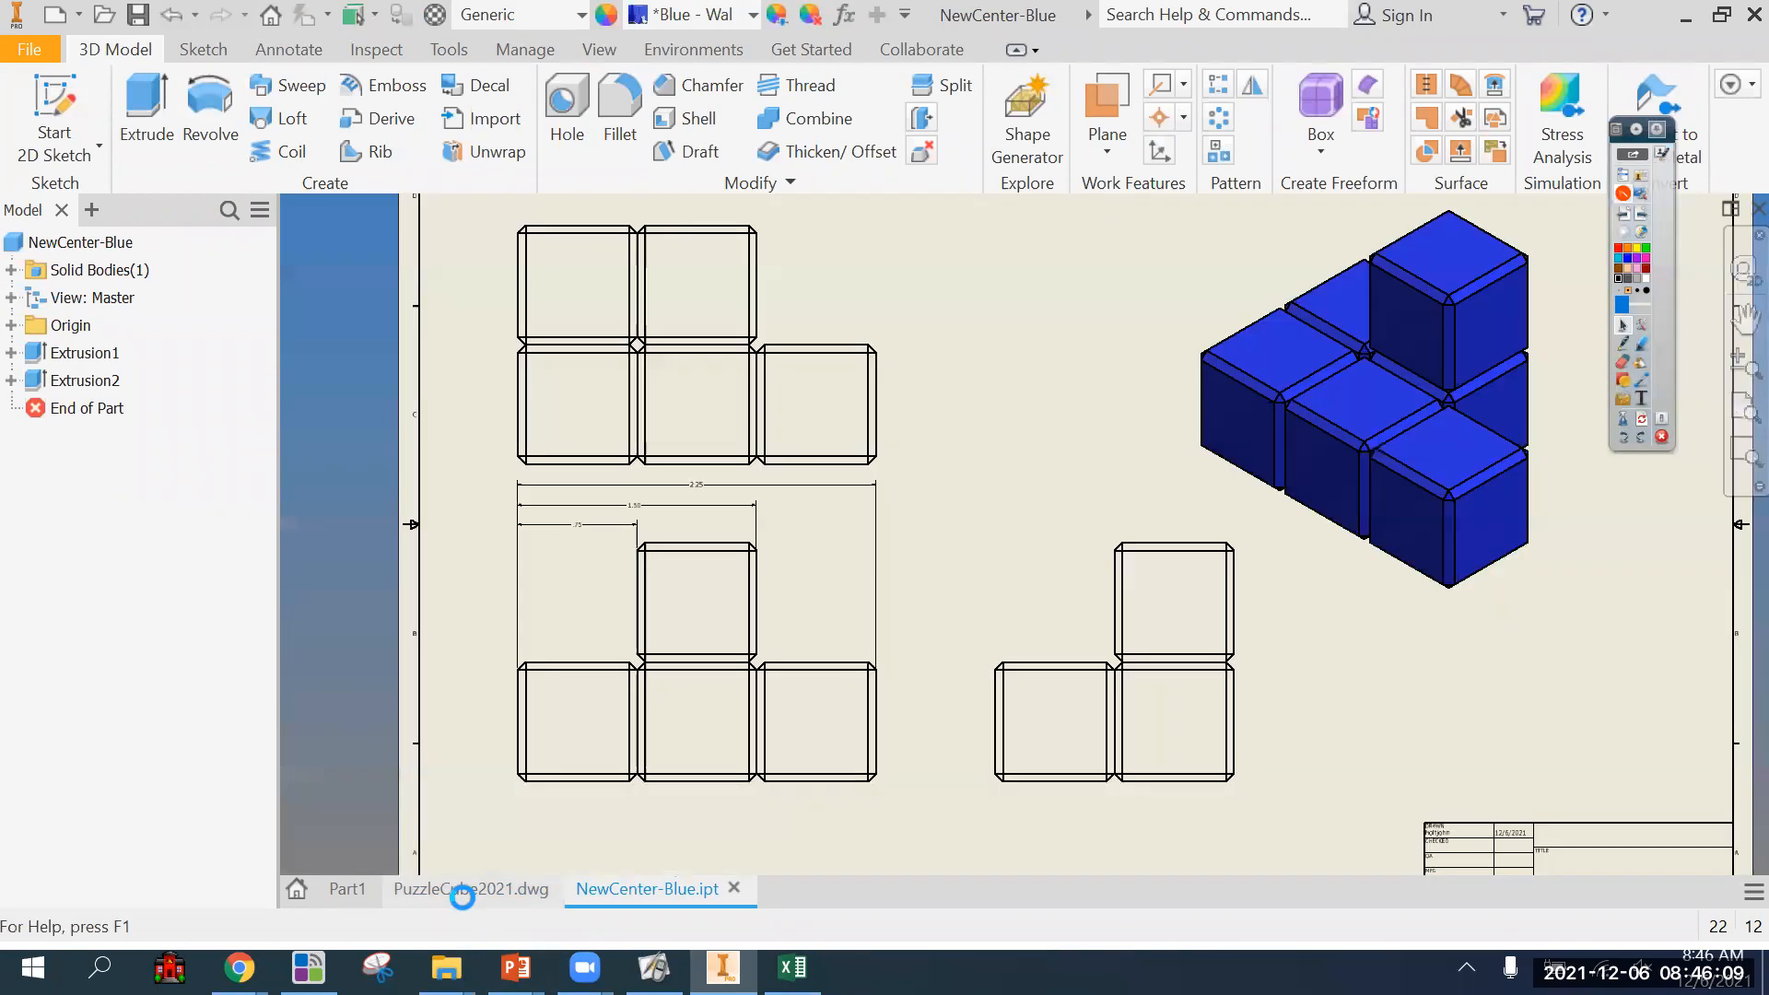
pyautogui.scroll(3, 537, 579)
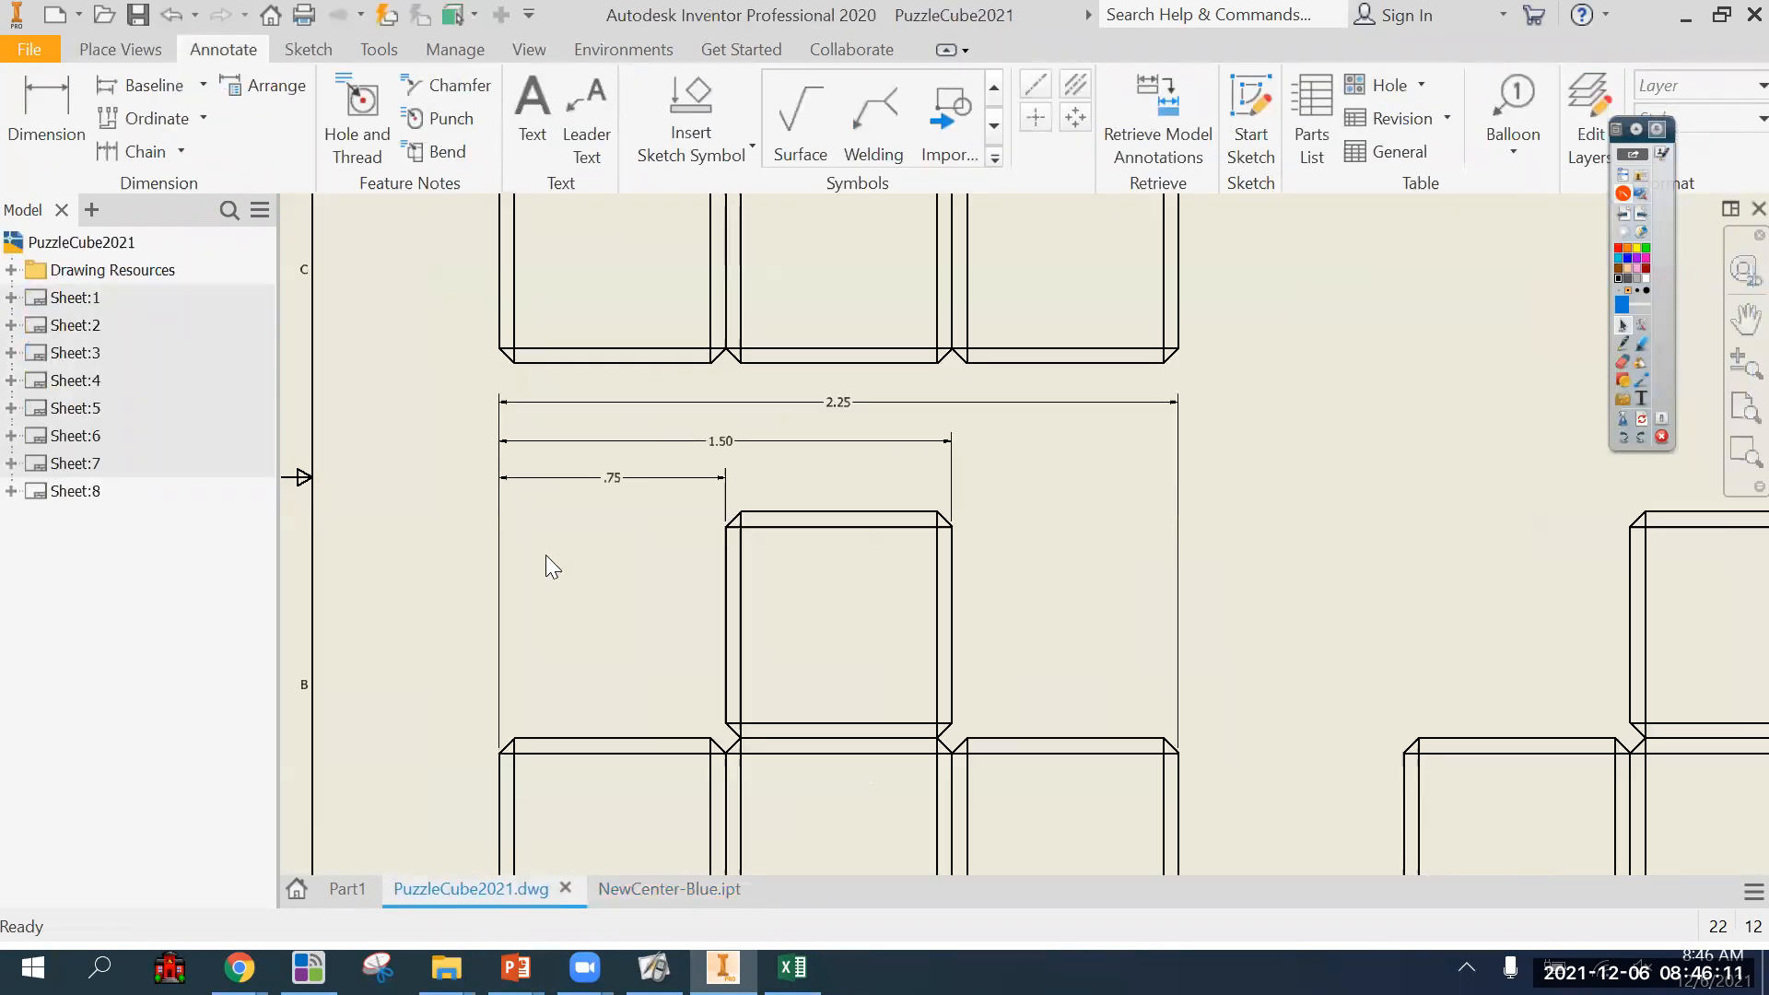
pyautogui.click(600, 487)
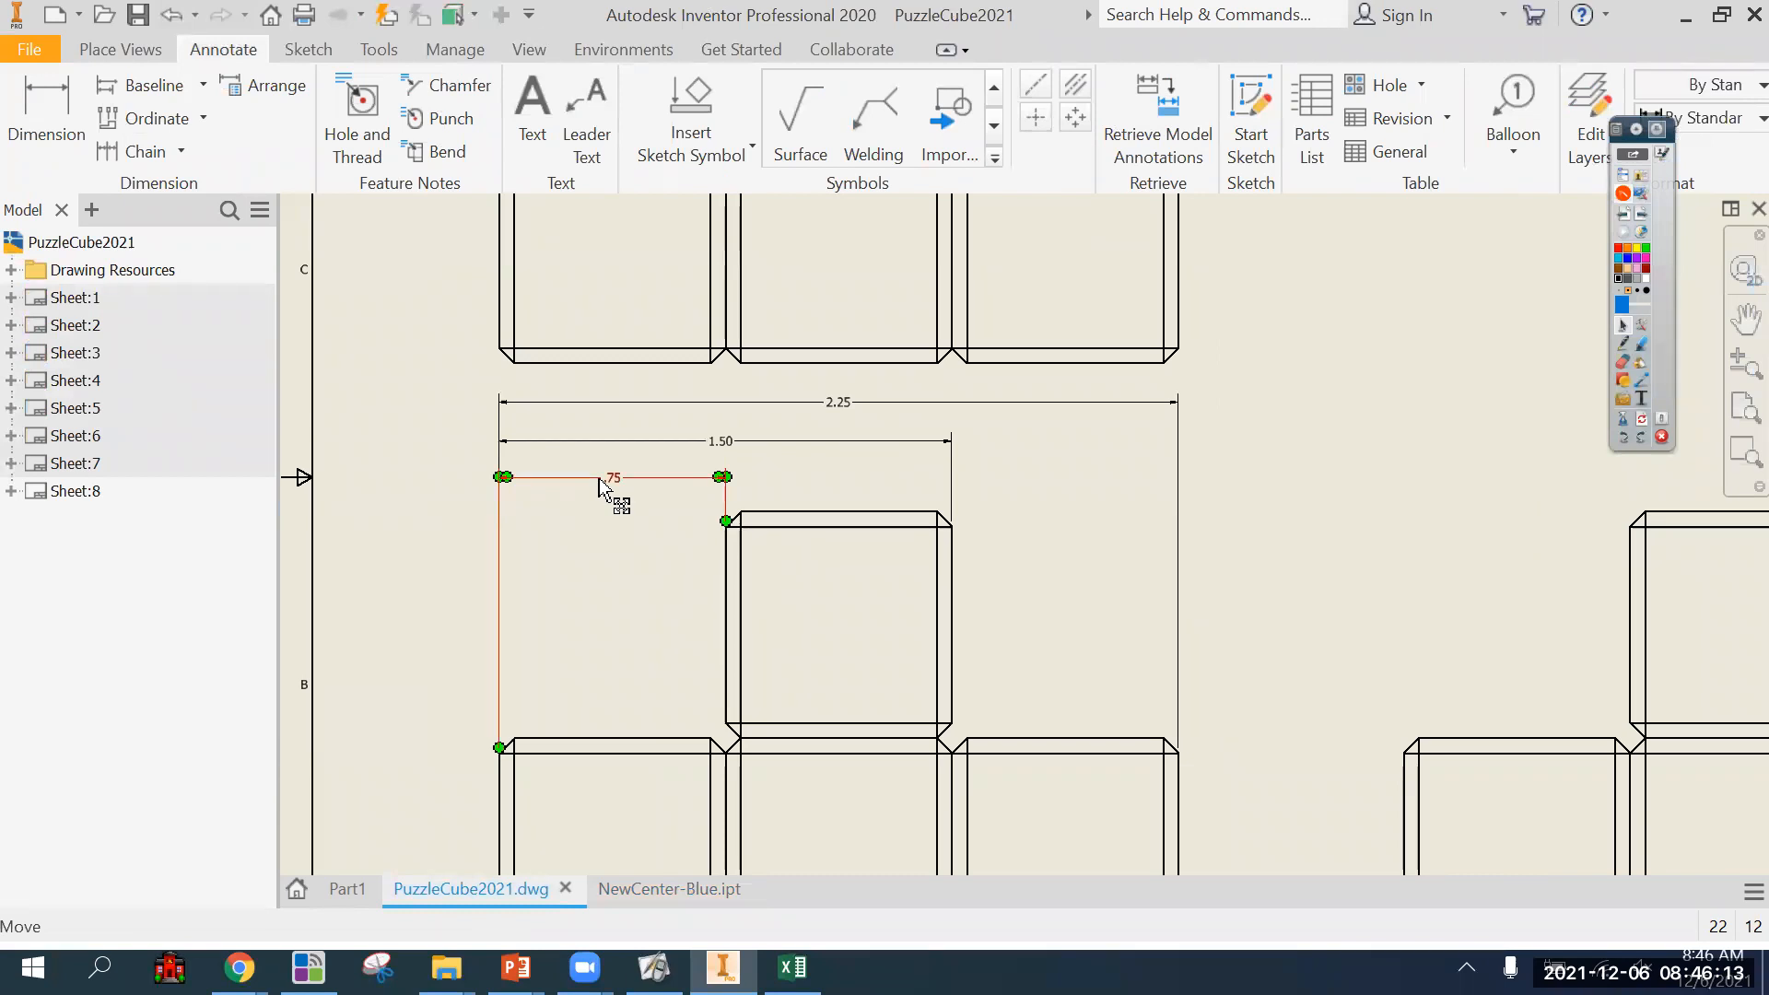
pyautogui.click(671, 441)
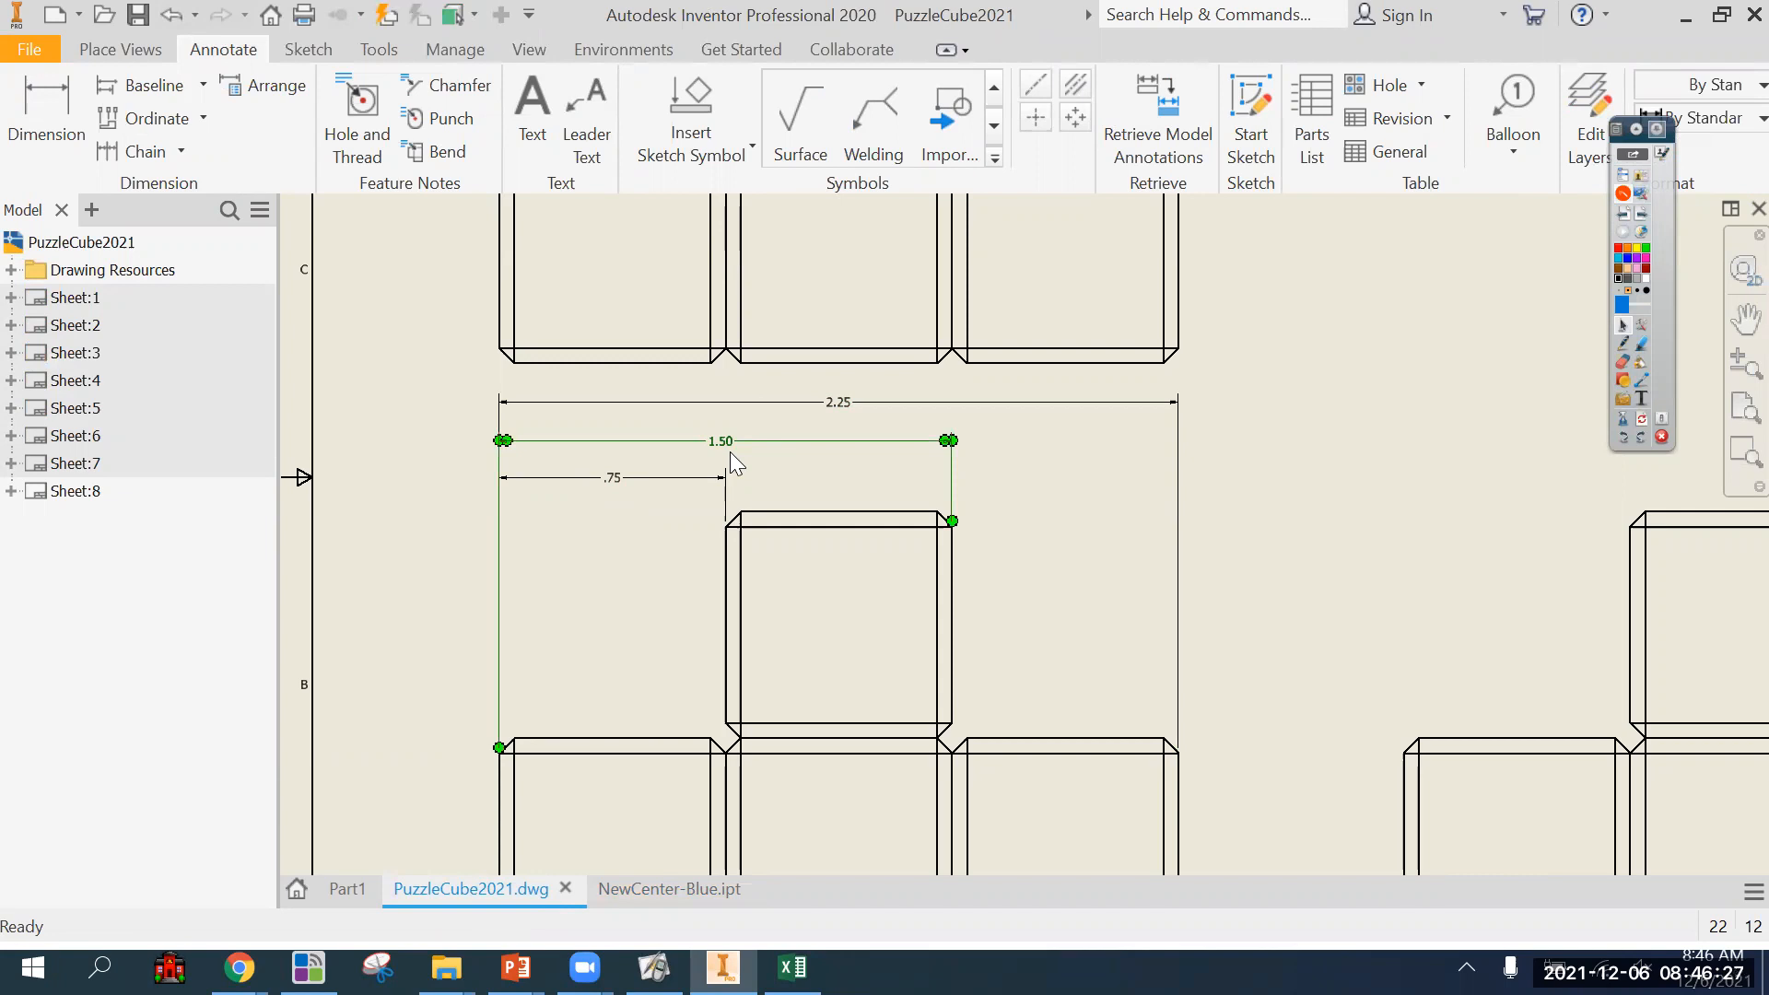
pyautogui.scroll(-3, 1182, 572)
pyautogui.moveTo(1263, 593); pyautogui.dragTo(1097, 585, button='middle')
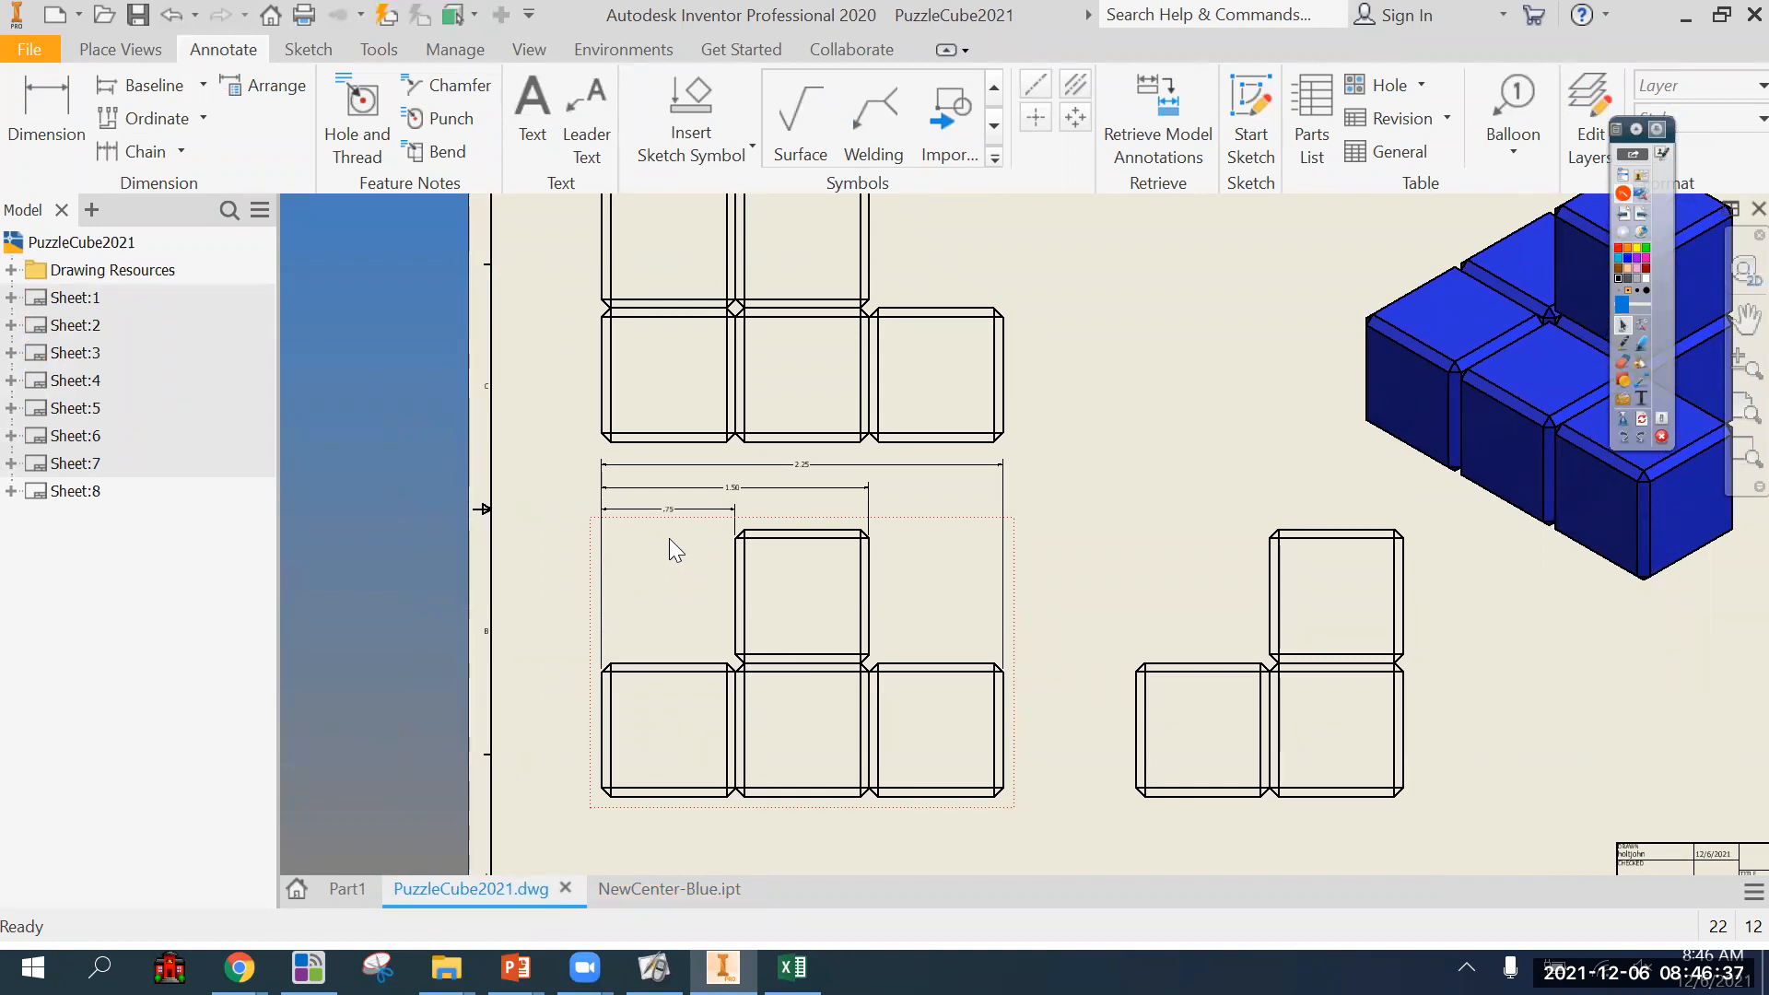
pyautogui.scroll(-3, 669, 540)
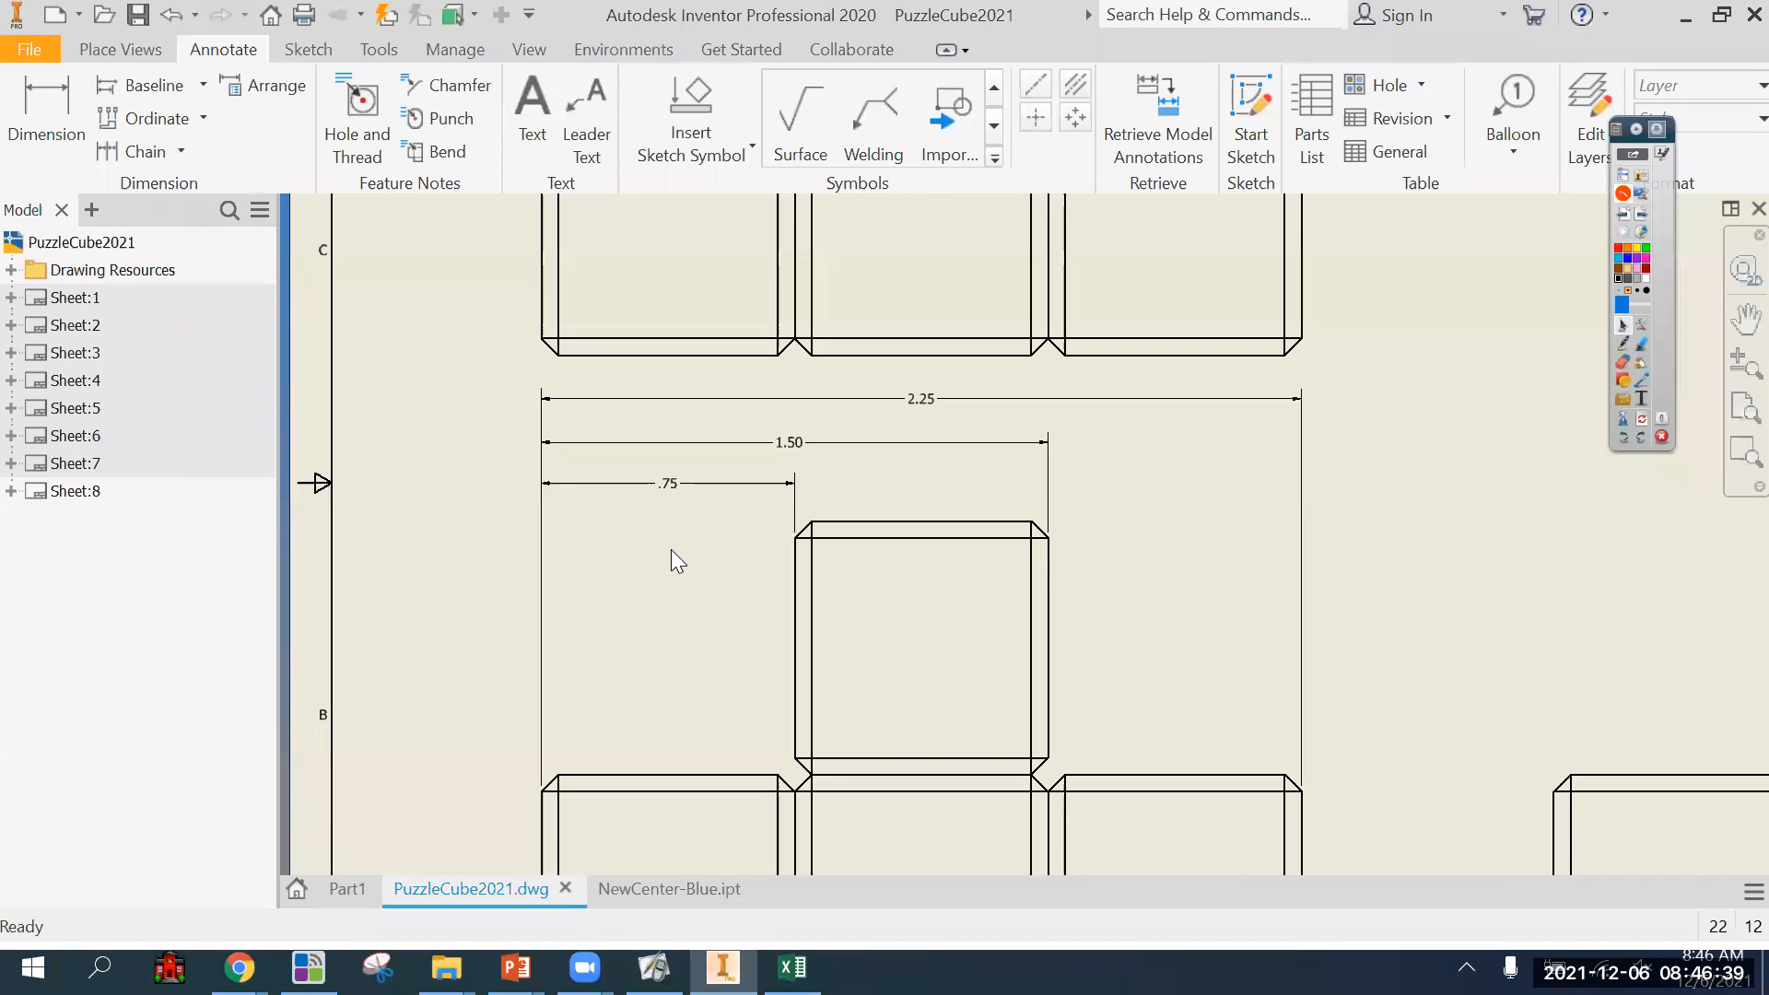
# Try dimensioning the height of the front view's lower right cube, placing the dimension to the right of the view.
pyautogui.scroll(2, 671, 553)
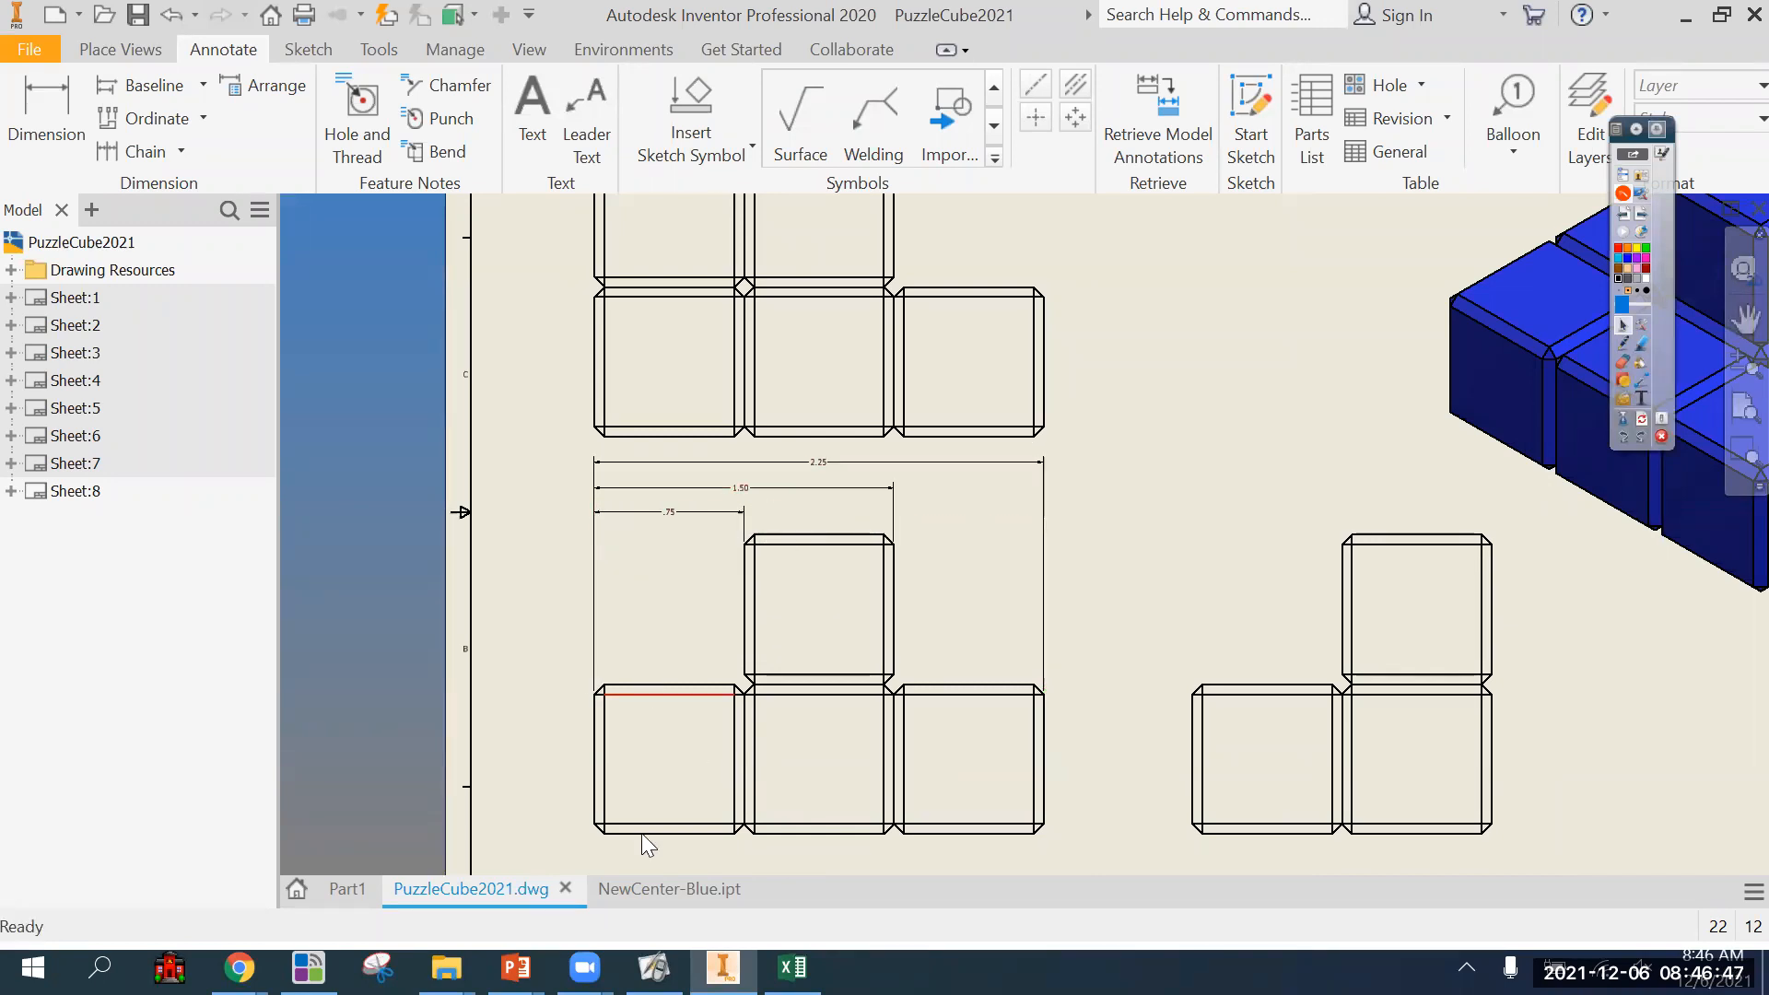
pyautogui.press('d')
pyautogui.click(1014, 833)
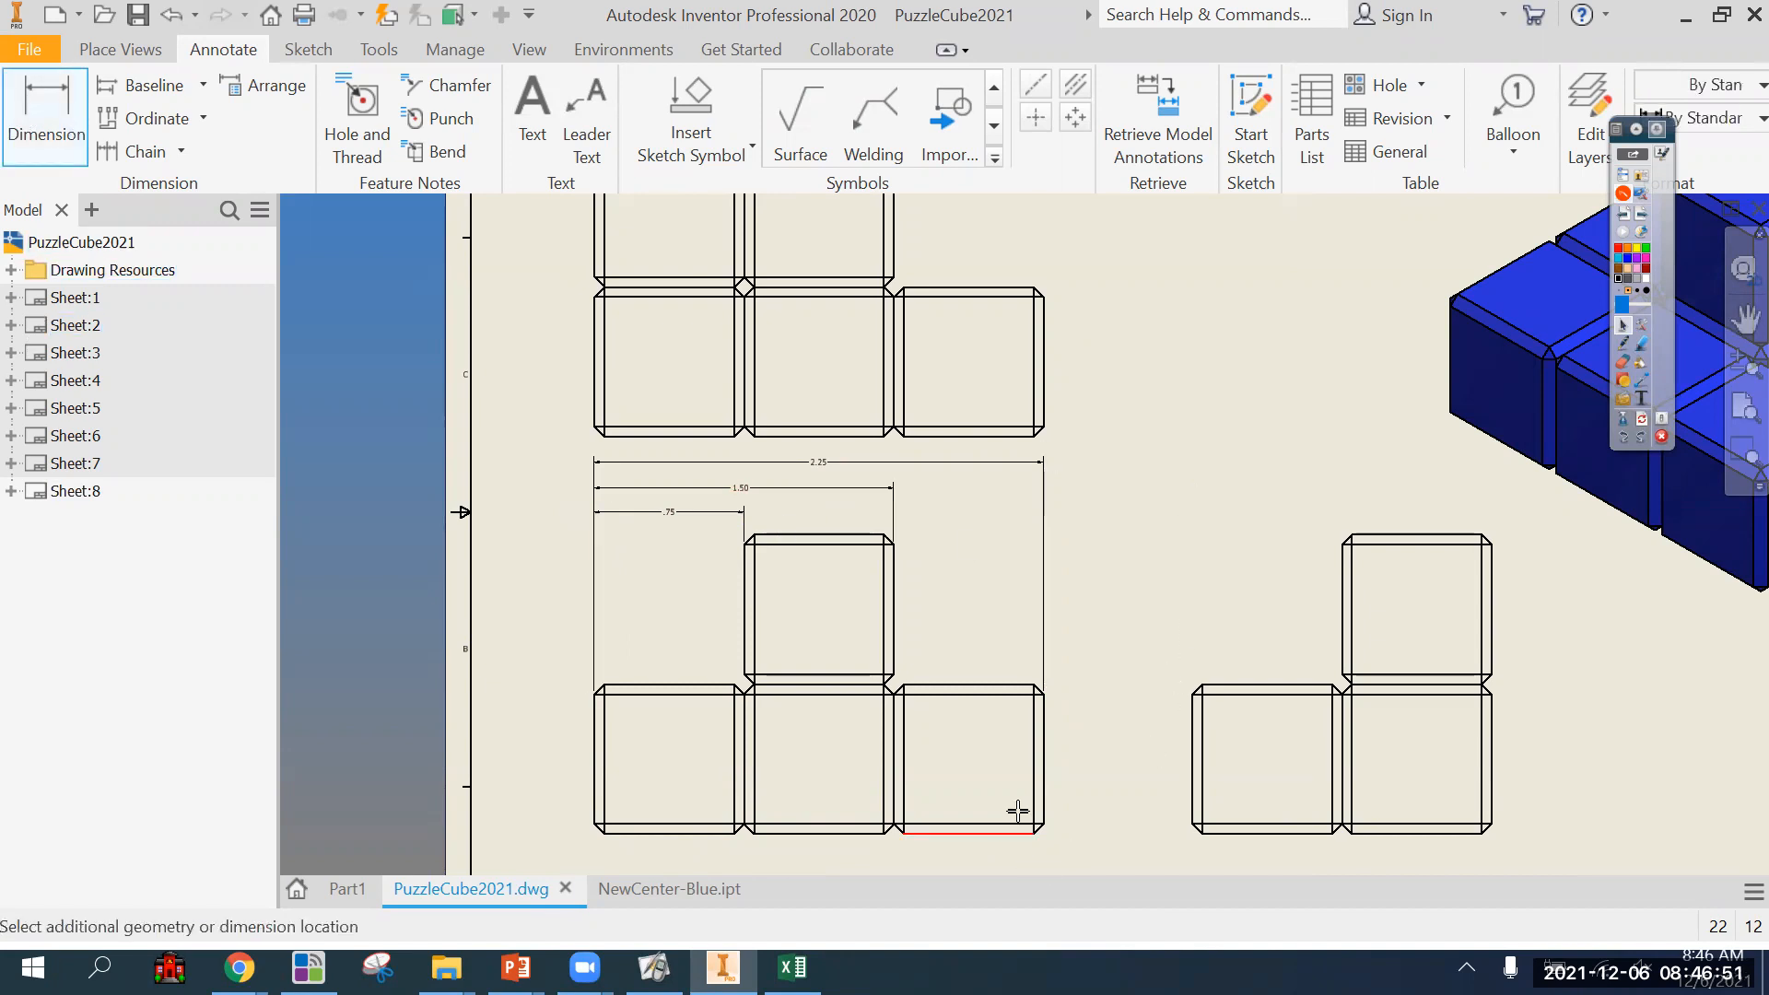
pyautogui.click(1010, 686)
pyautogui.click(1067, 715)
pyautogui.scroll(3, 1098, 754)
pyautogui.moveTo(1095, 755); pyautogui.dragTo(1042, 680, button='middle')
pyautogui.scroll(-2, 1044, 687)
pyautogui.scroll(2, 1045, 705)
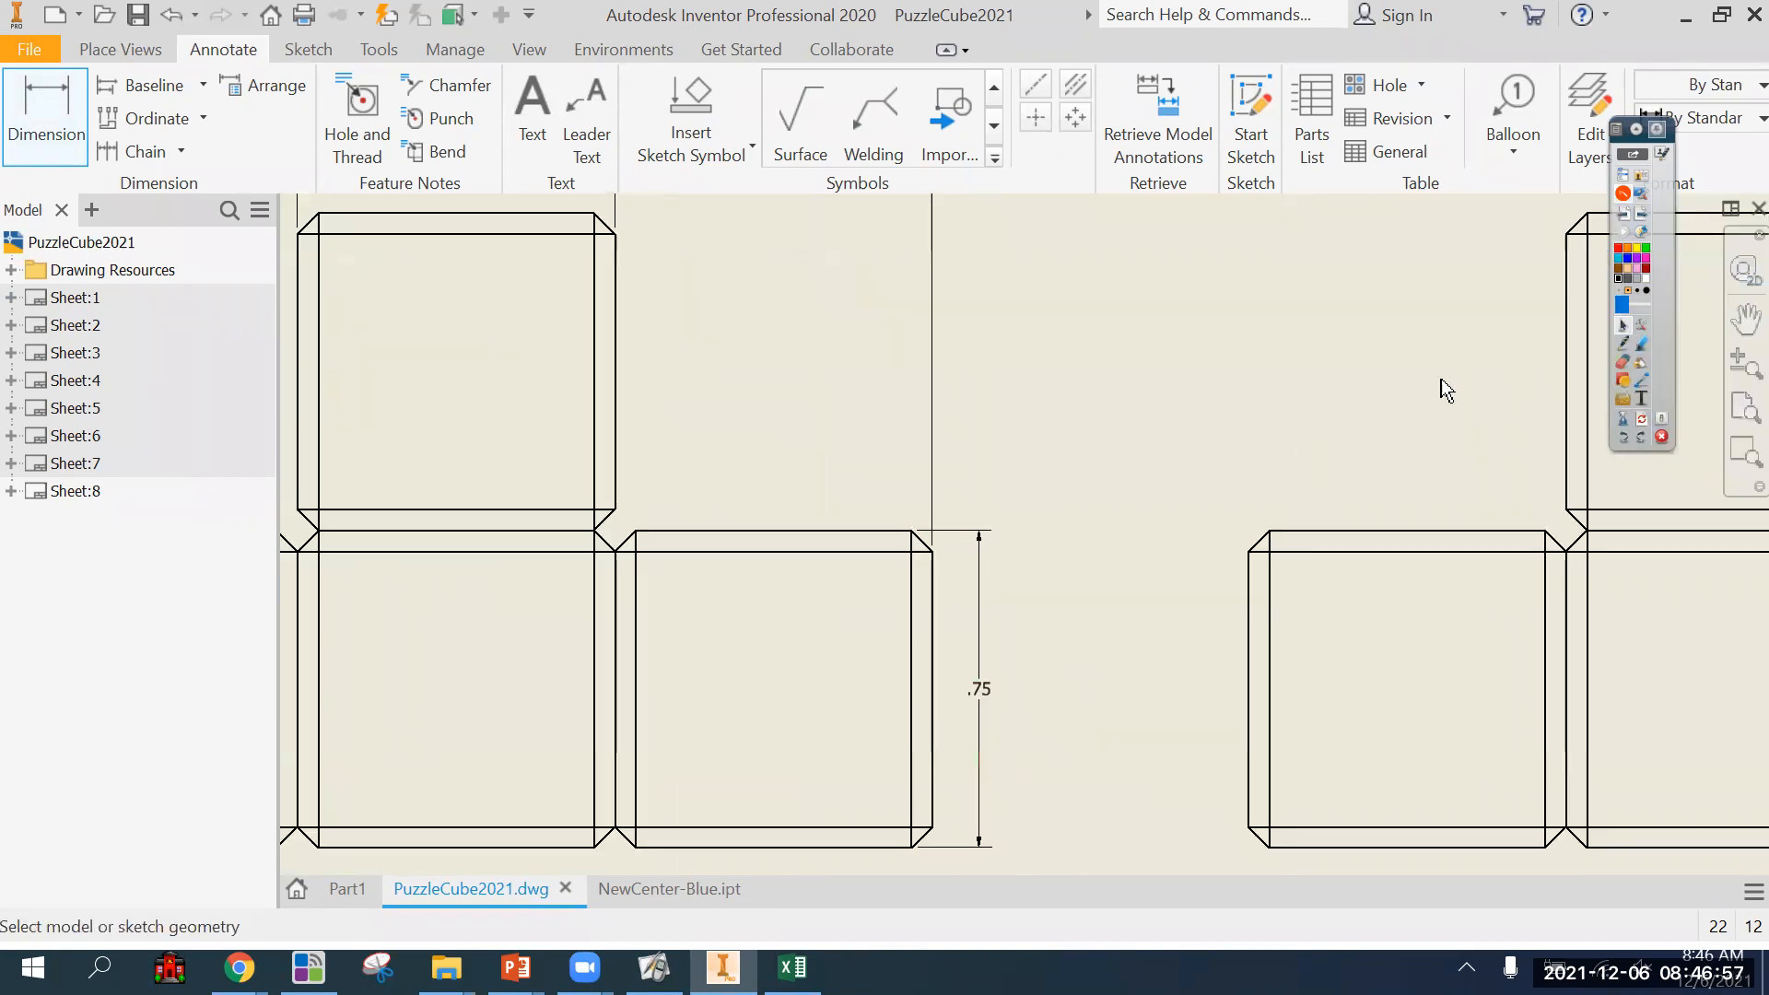
# Mark with the pen the crossing extension lines at the front view's right corner and the measured edges, and erase the ink.
pyautogui.click(1624, 344)
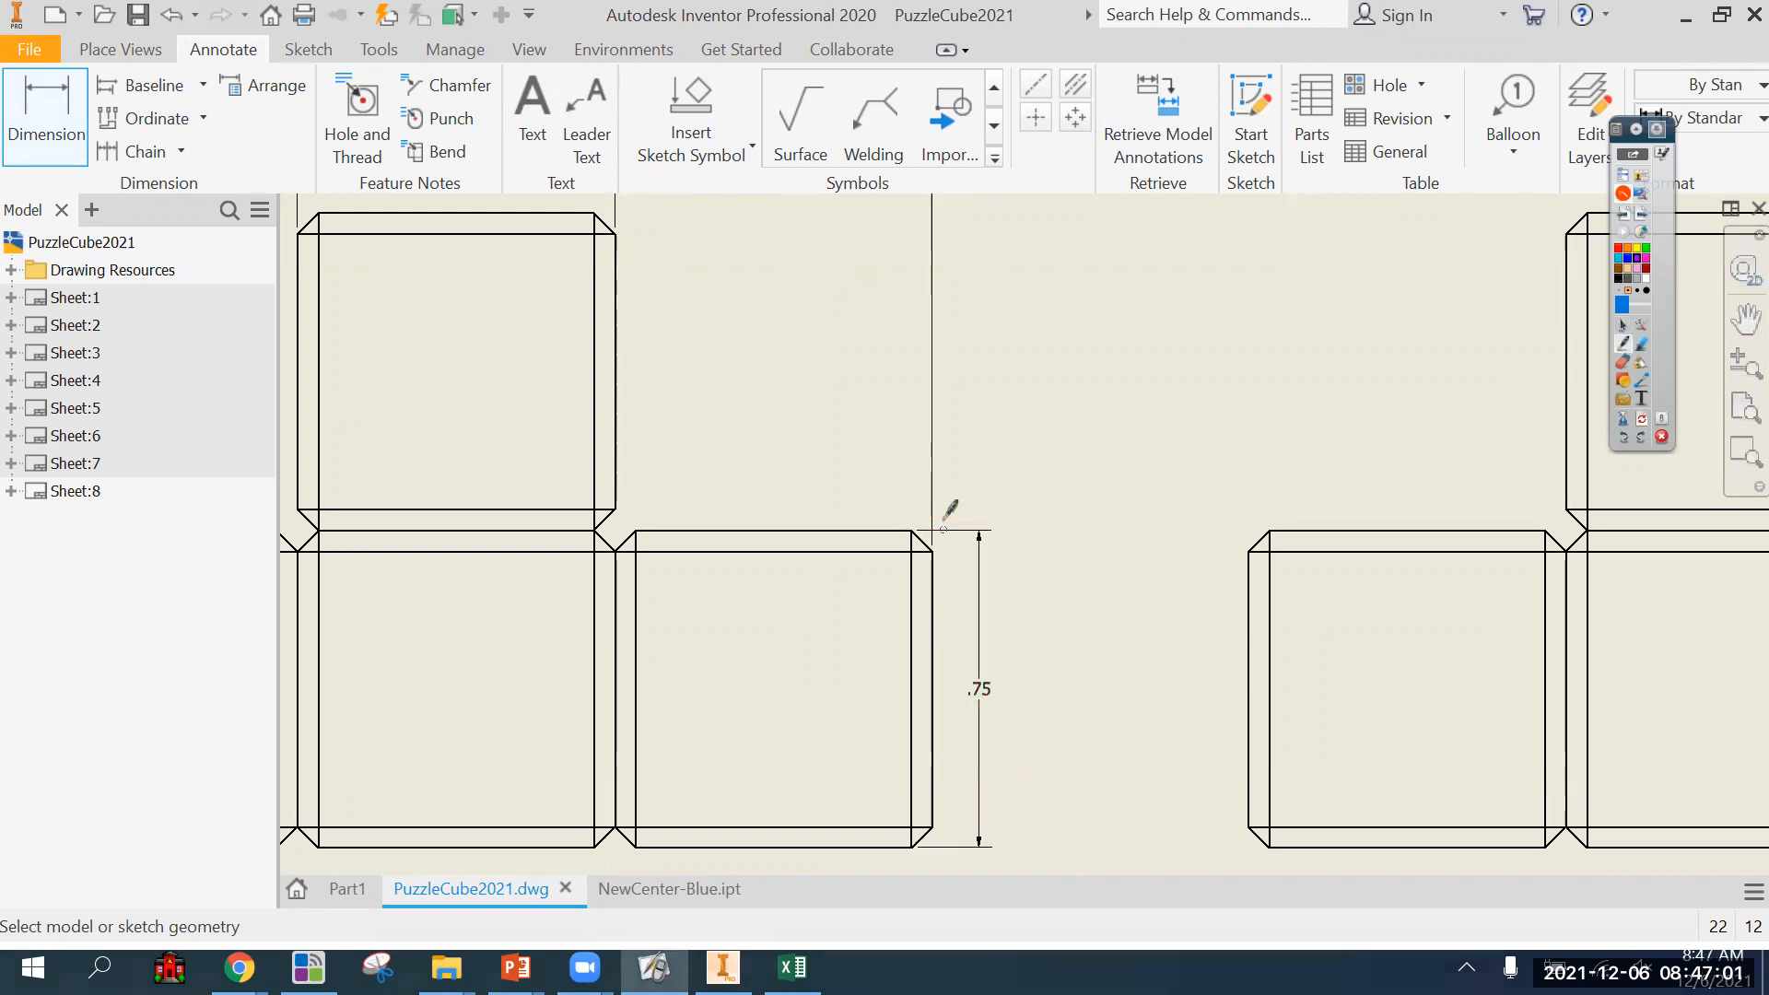
pyautogui.moveTo(943, 523)
pyautogui.mouseDown()
pyautogui.moveTo(944, 543)
pyautogui.moveTo(939, 529)
pyautogui.mouseUp()
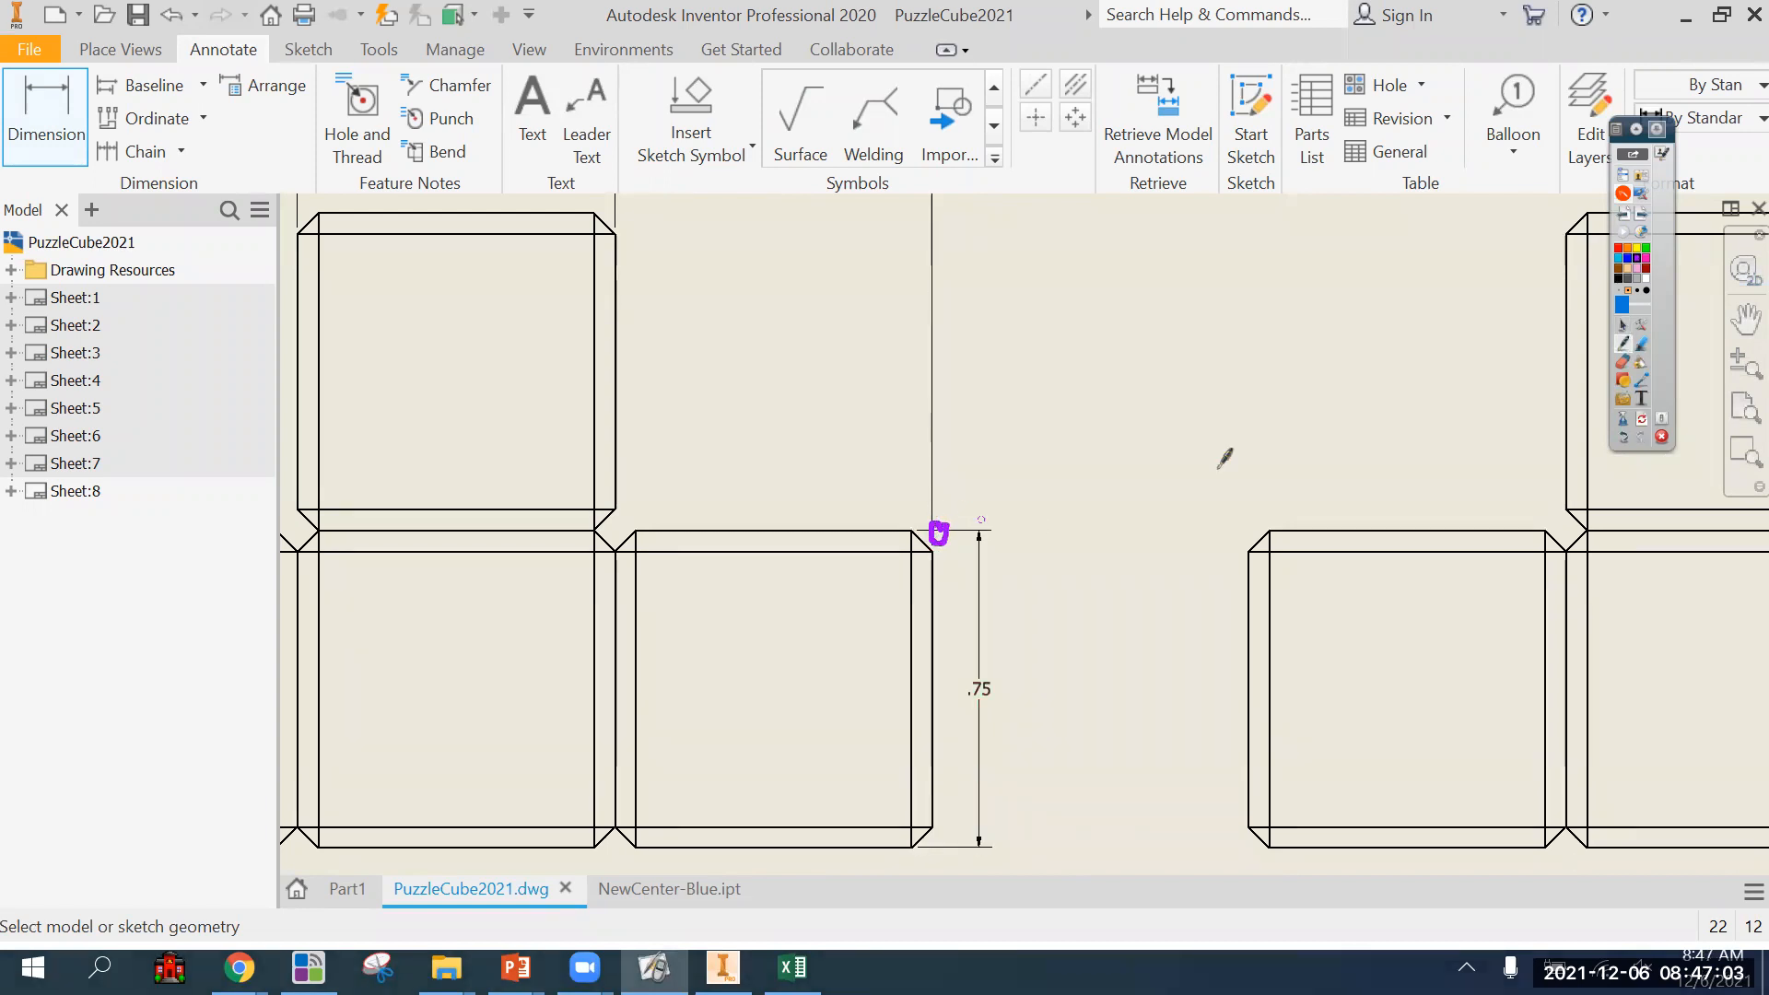
pyautogui.click(1645, 420)
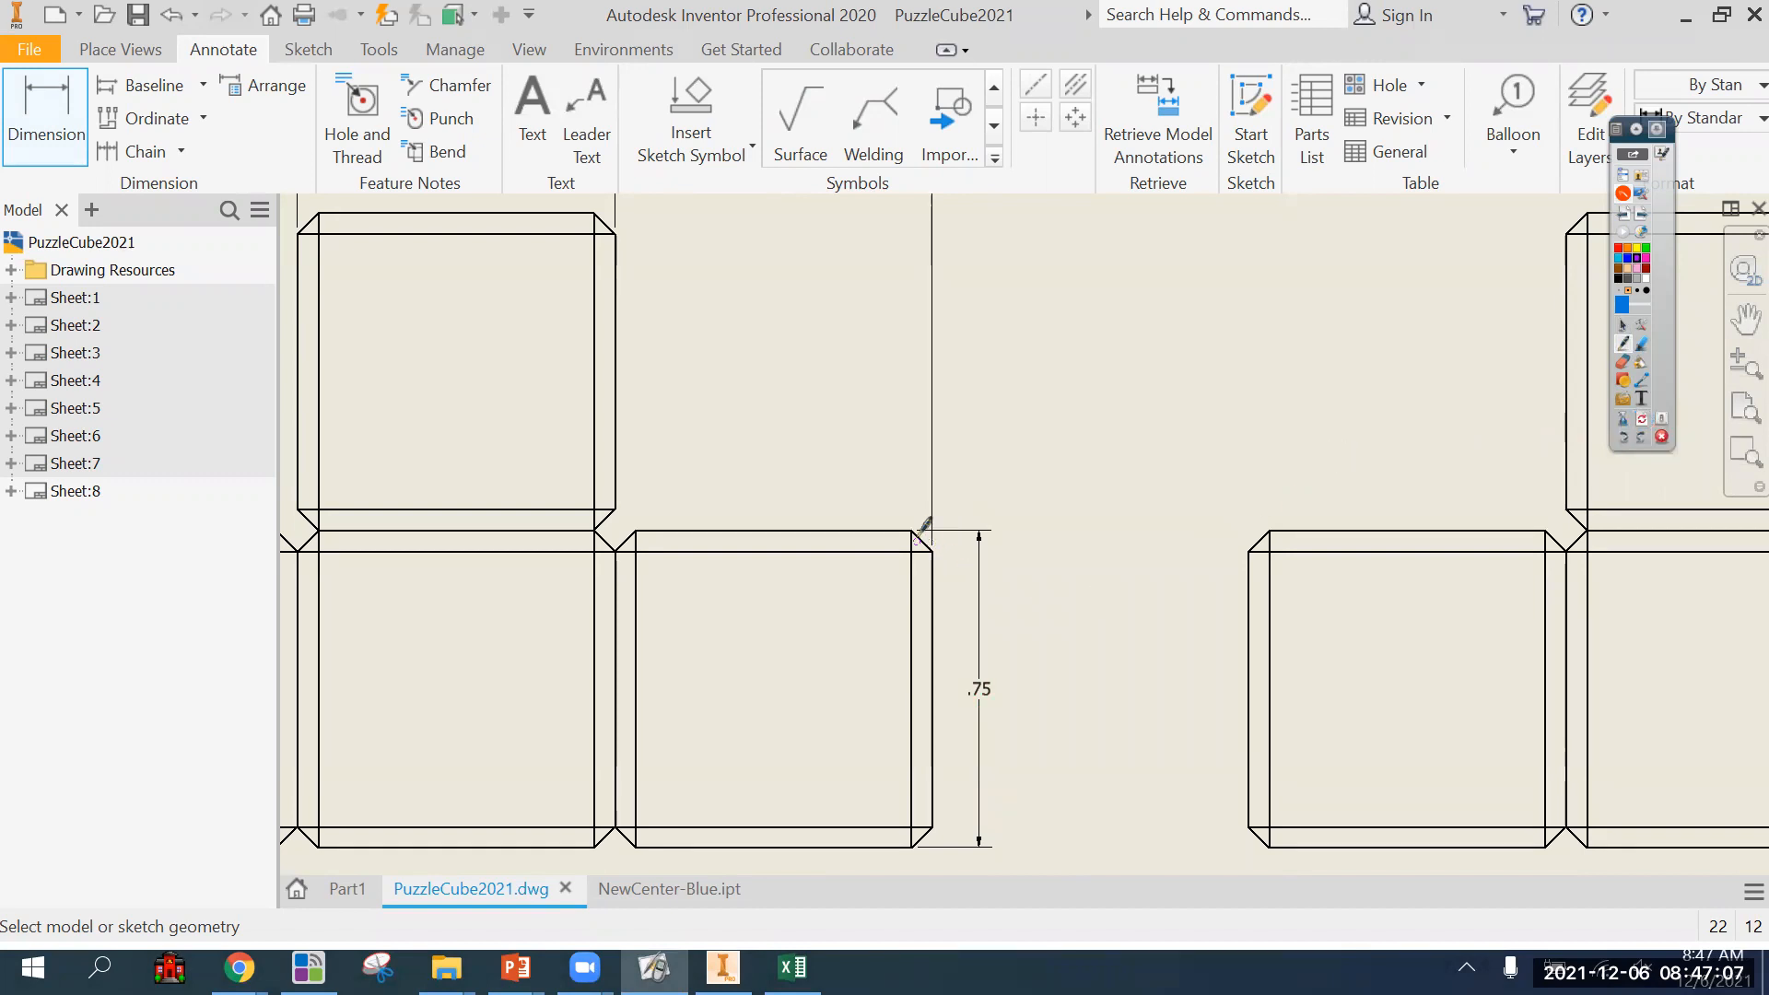
pyautogui.moveTo(929, 530); pyautogui.dragTo(755, 530)
pyautogui.moveTo(808, 853); pyautogui.dragTo(940, 849)
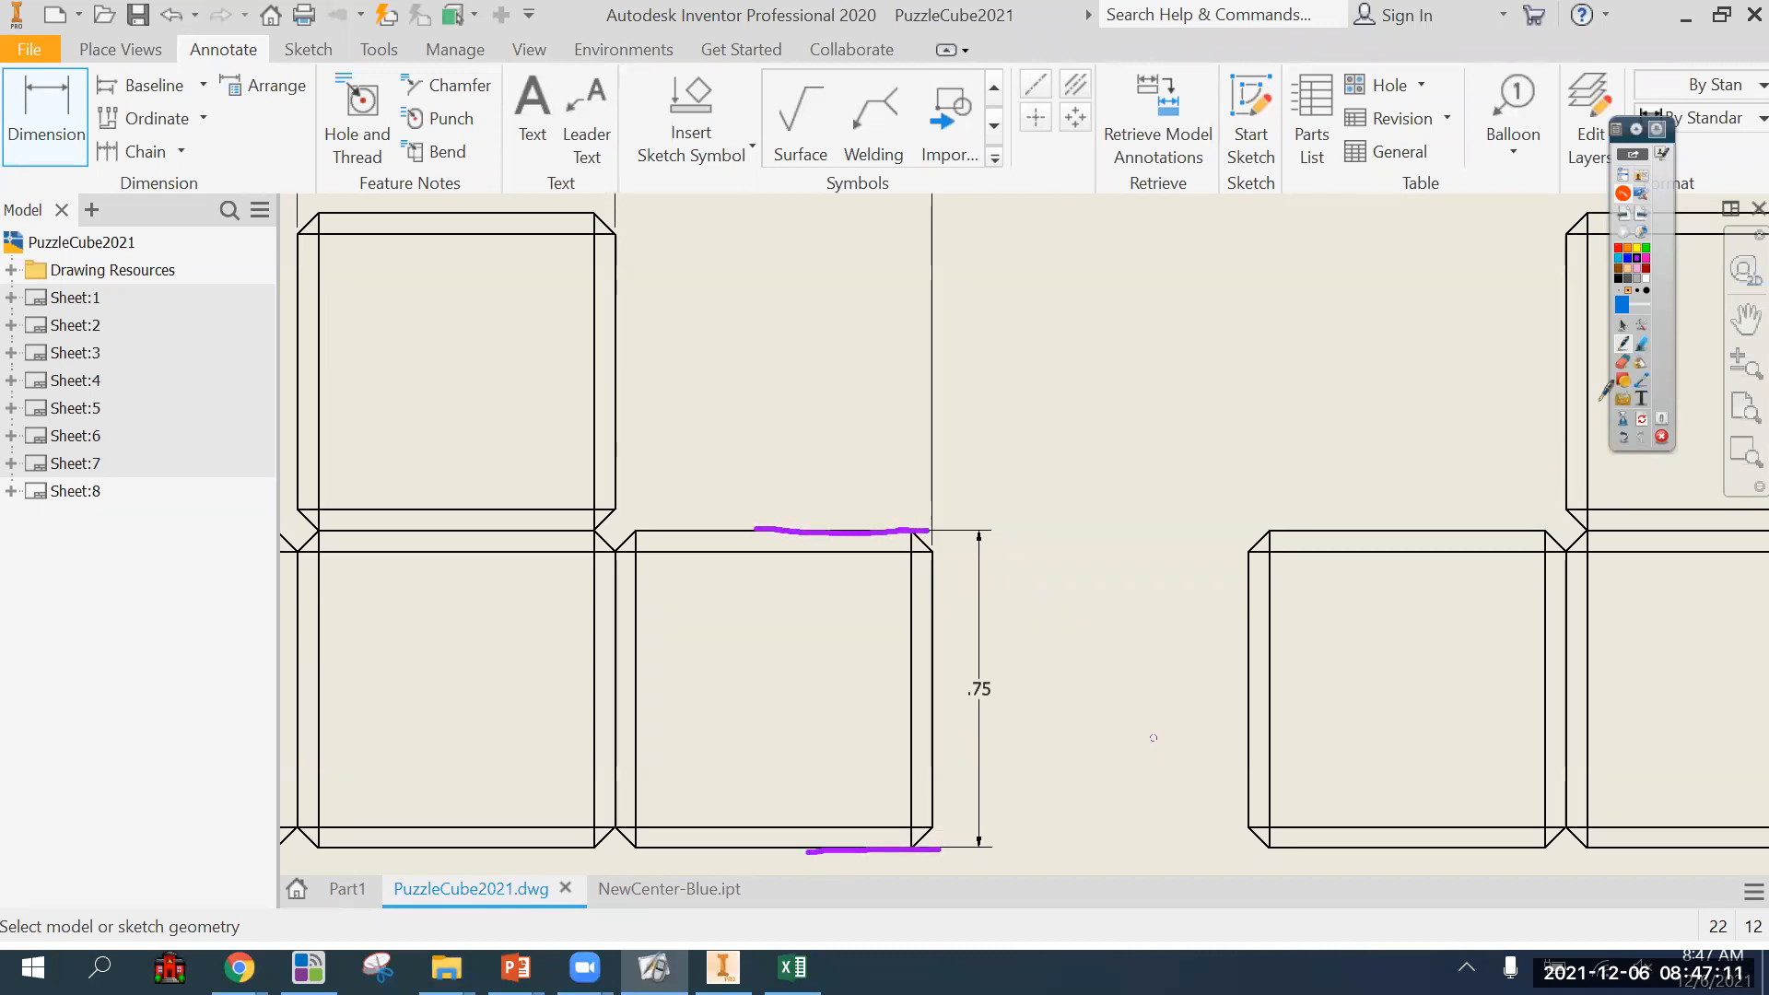
pyautogui.click(1645, 420)
pyautogui.moveTo(866, 533)
pyautogui.mouseDown()
pyautogui.moveTo(947, 518)
pyautogui.moveTo(932, 511)
pyautogui.moveTo(944, 541)
pyautogui.mouseUp()
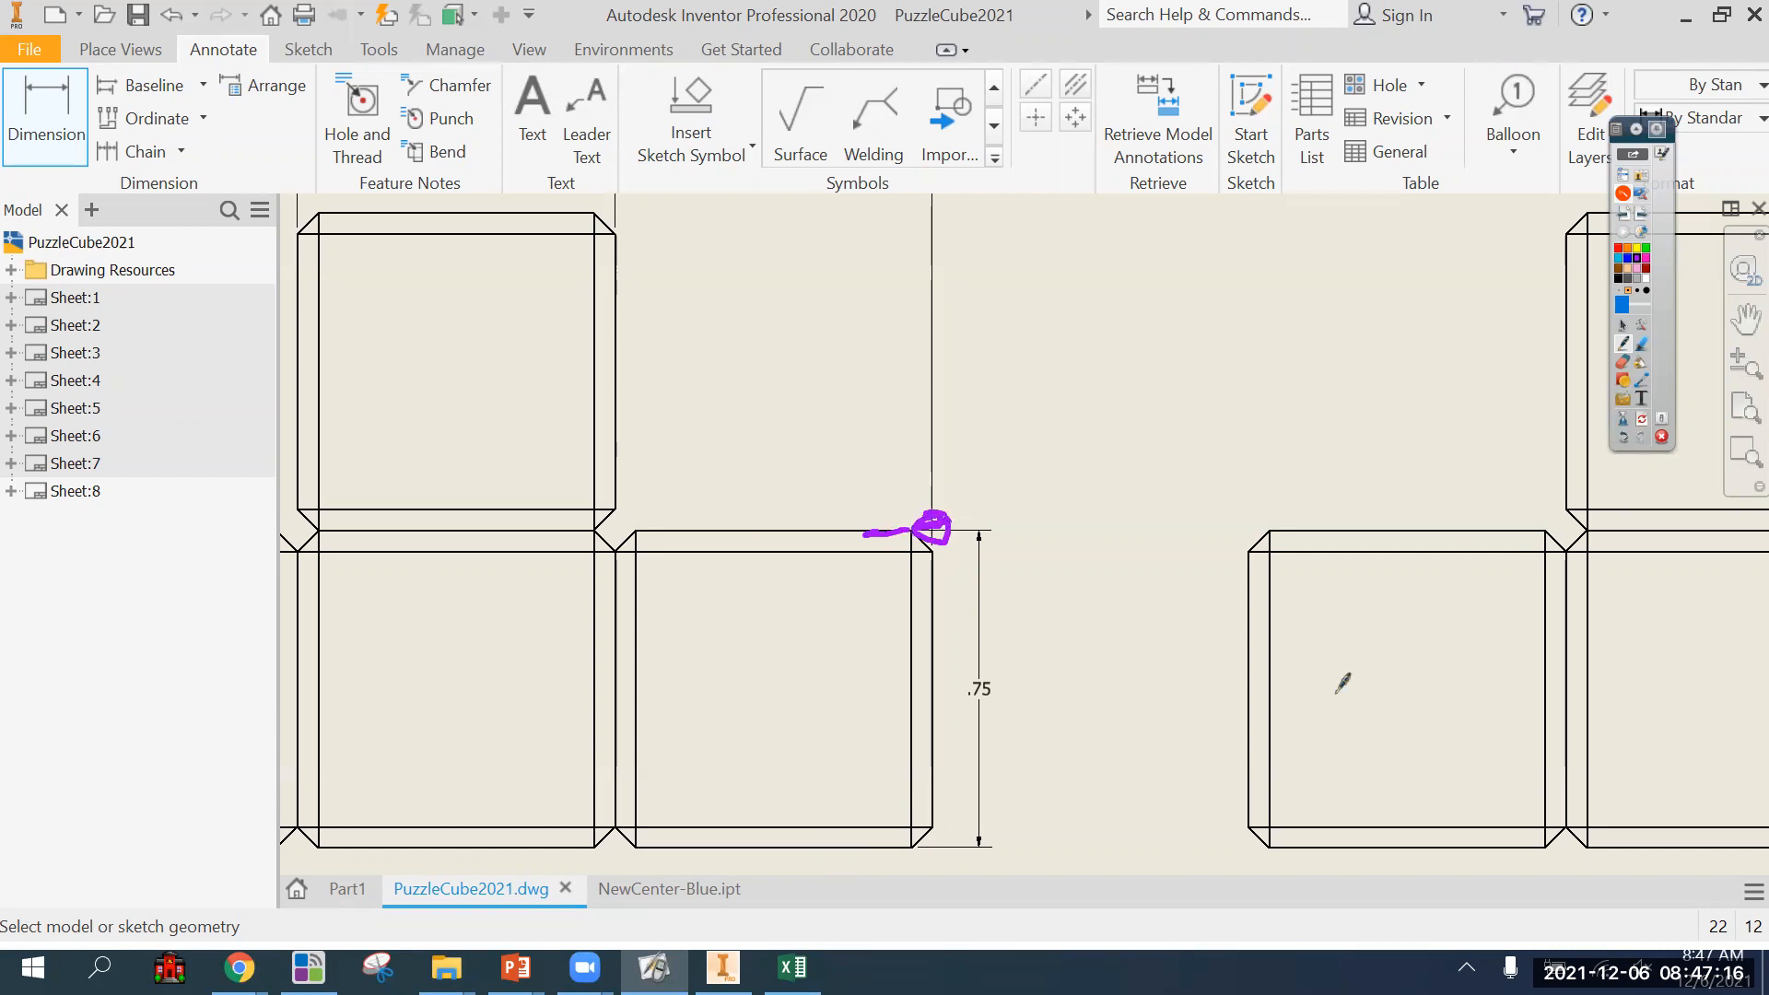
pyautogui.click(1643, 421)
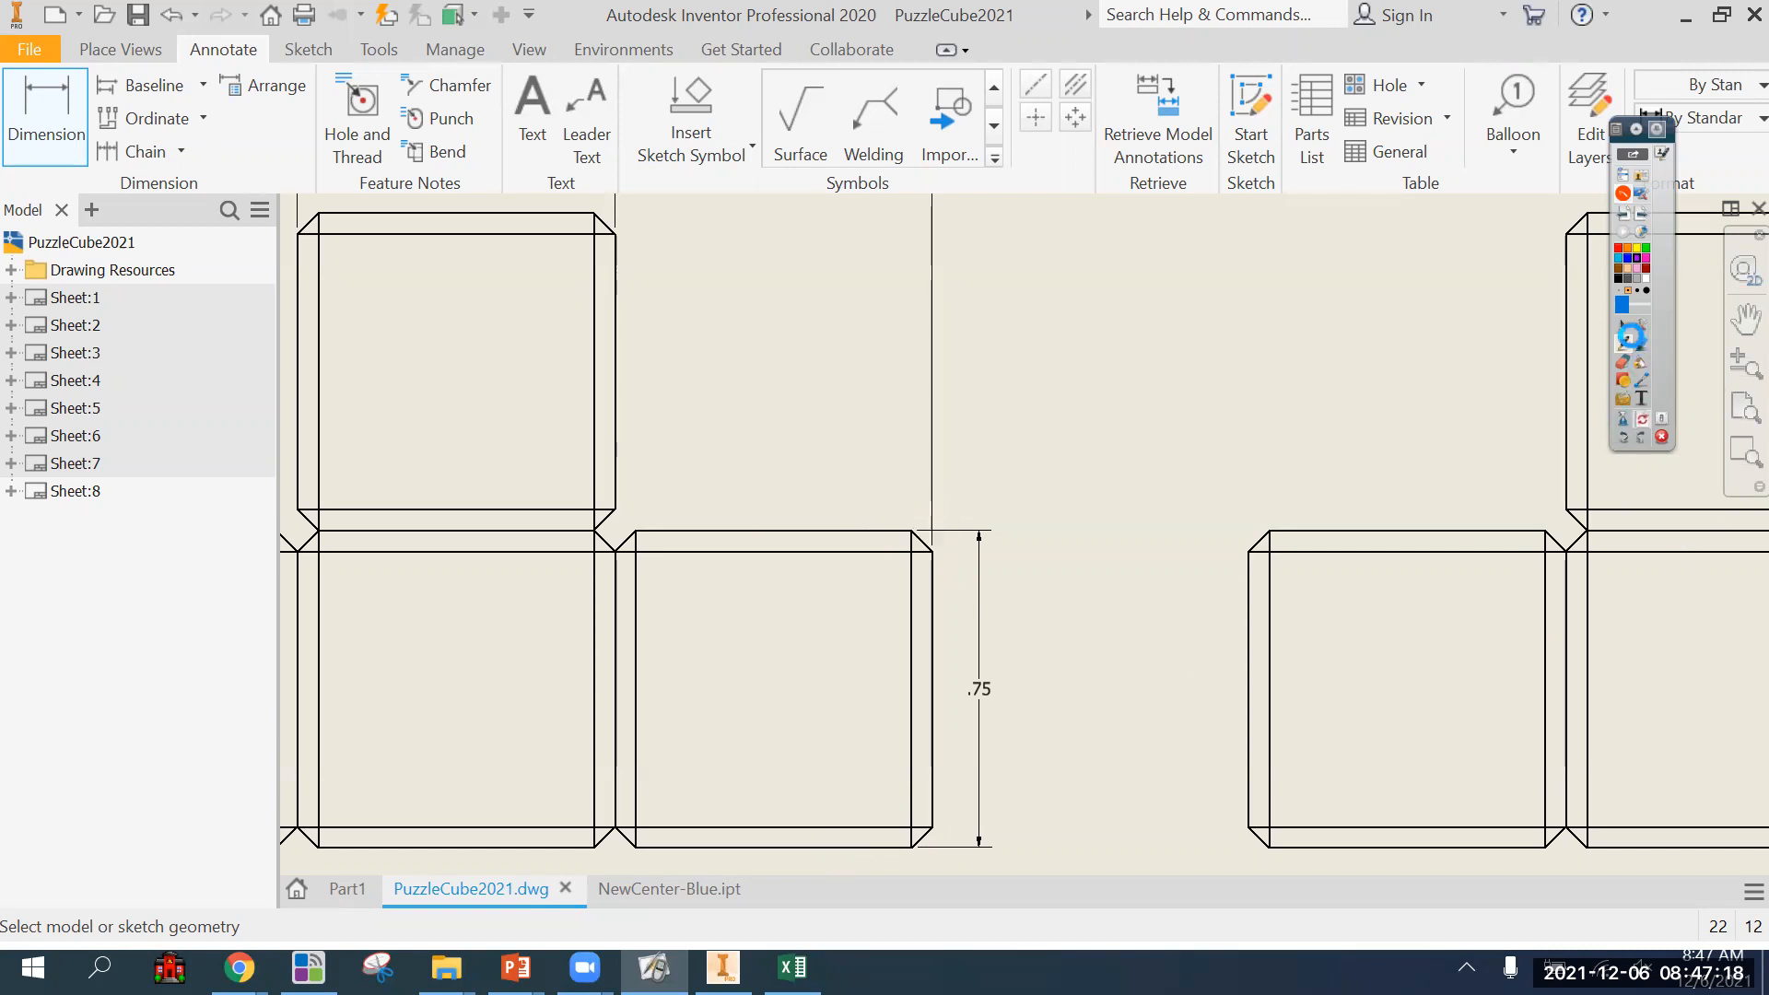
# Dimension the side view's lower left cube height to the left of the view, and remove the matching height dimension from the front view.
pyautogui.click(1288, 847)
pyautogui.click(1320, 531)
pyautogui.click(1198, 579)
pyautogui.press('Escape')
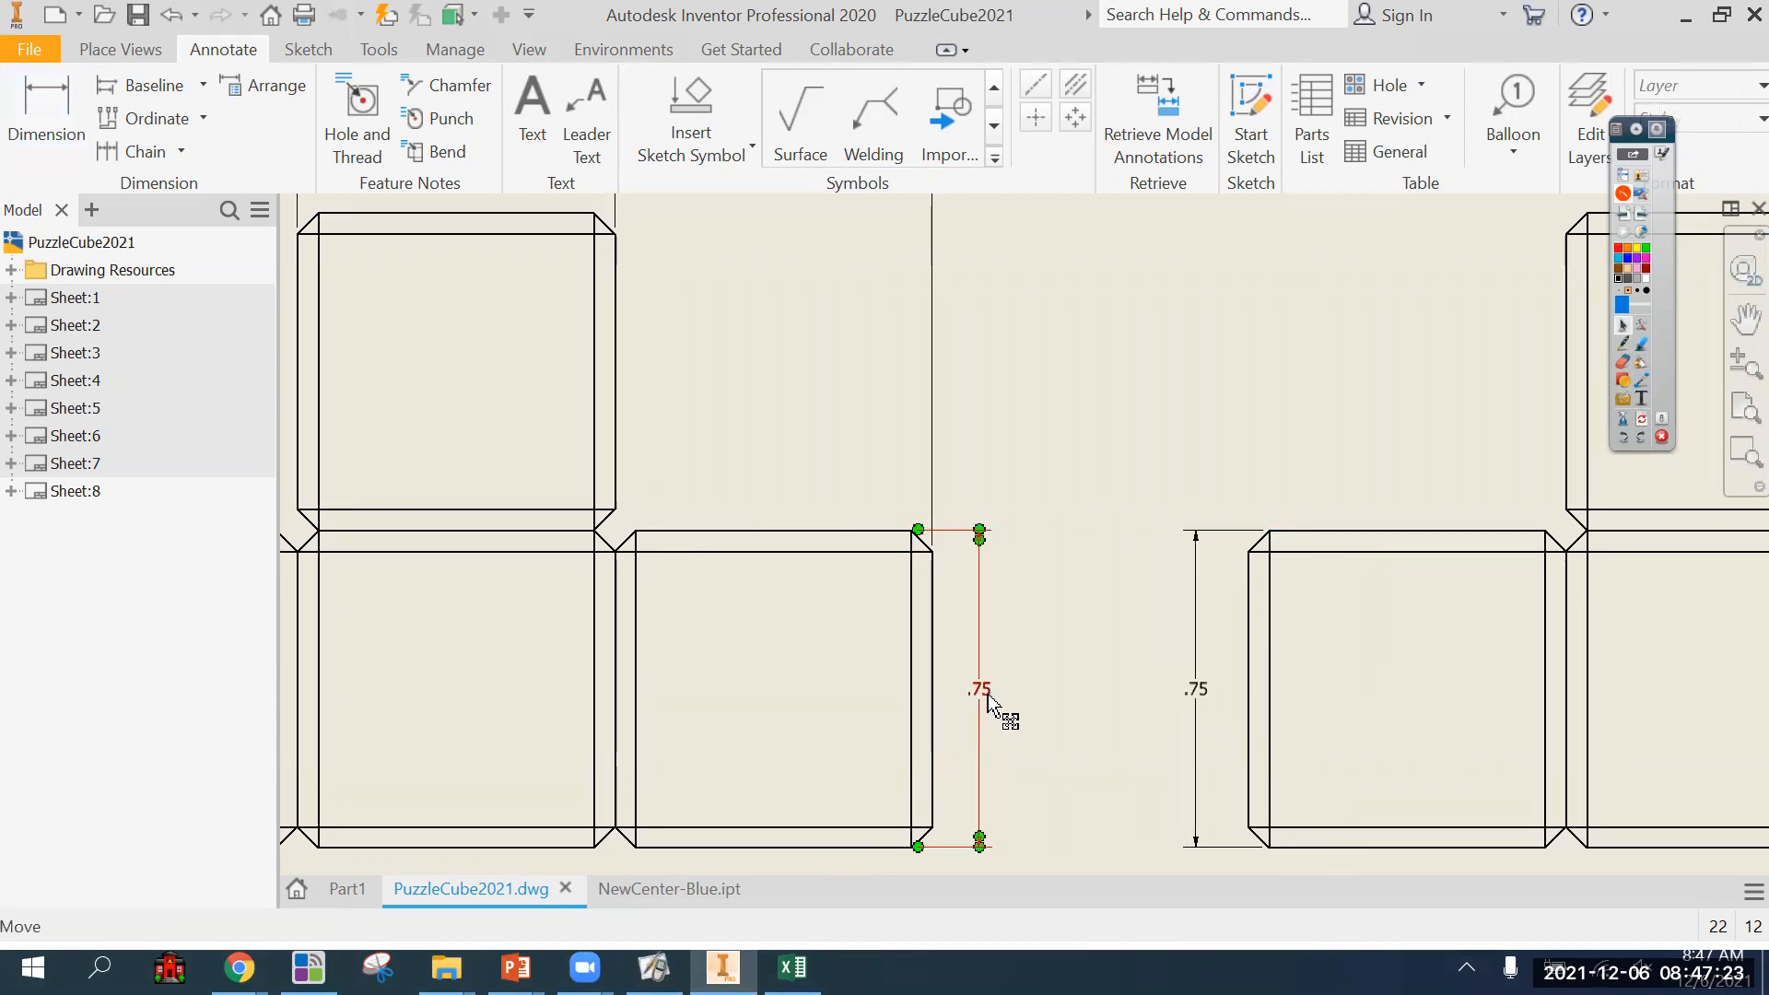
pyautogui.scroll(-3, 1046, 660)
pyautogui.moveTo(1047, 660); pyautogui.dragTo(841, 592, button='middle')
# Dimension the side view's overall height between its bottom and top outer edges, placing it left of the single-cube height dimension.
pyautogui.click(51, 138)
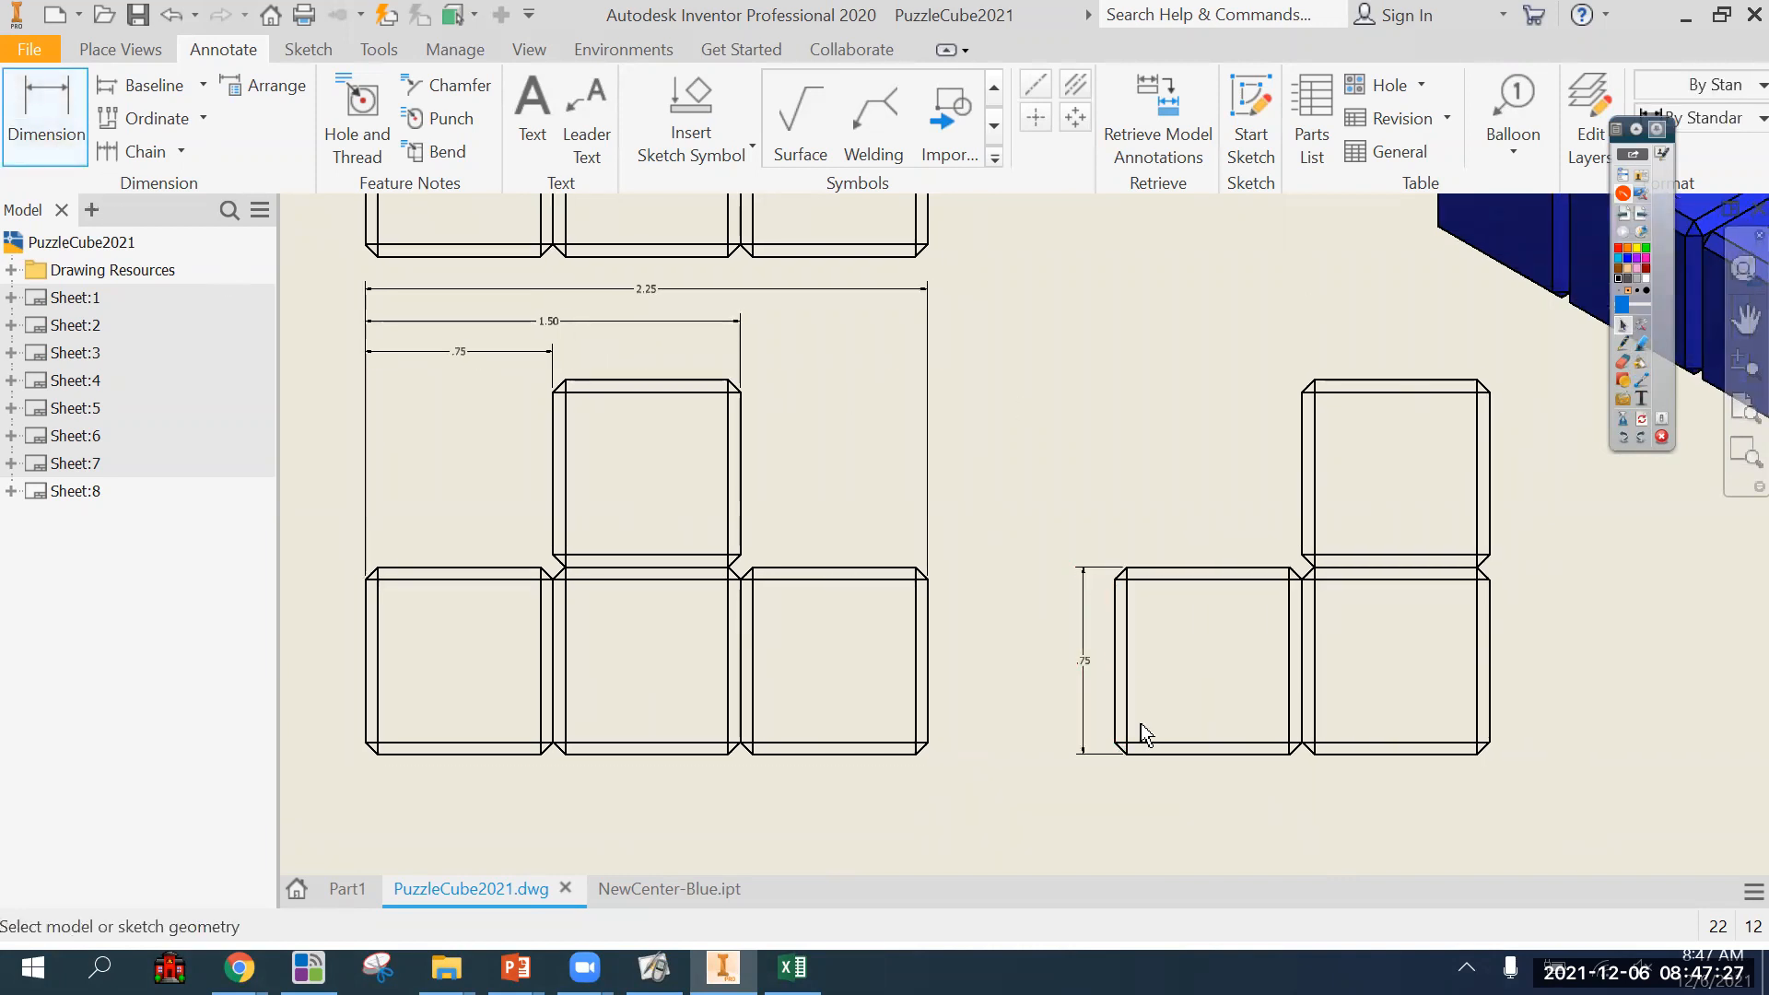
pyautogui.click(1139, 754)
pyautogui.click(1332, 380)
pyautogui.click(1052, 498)
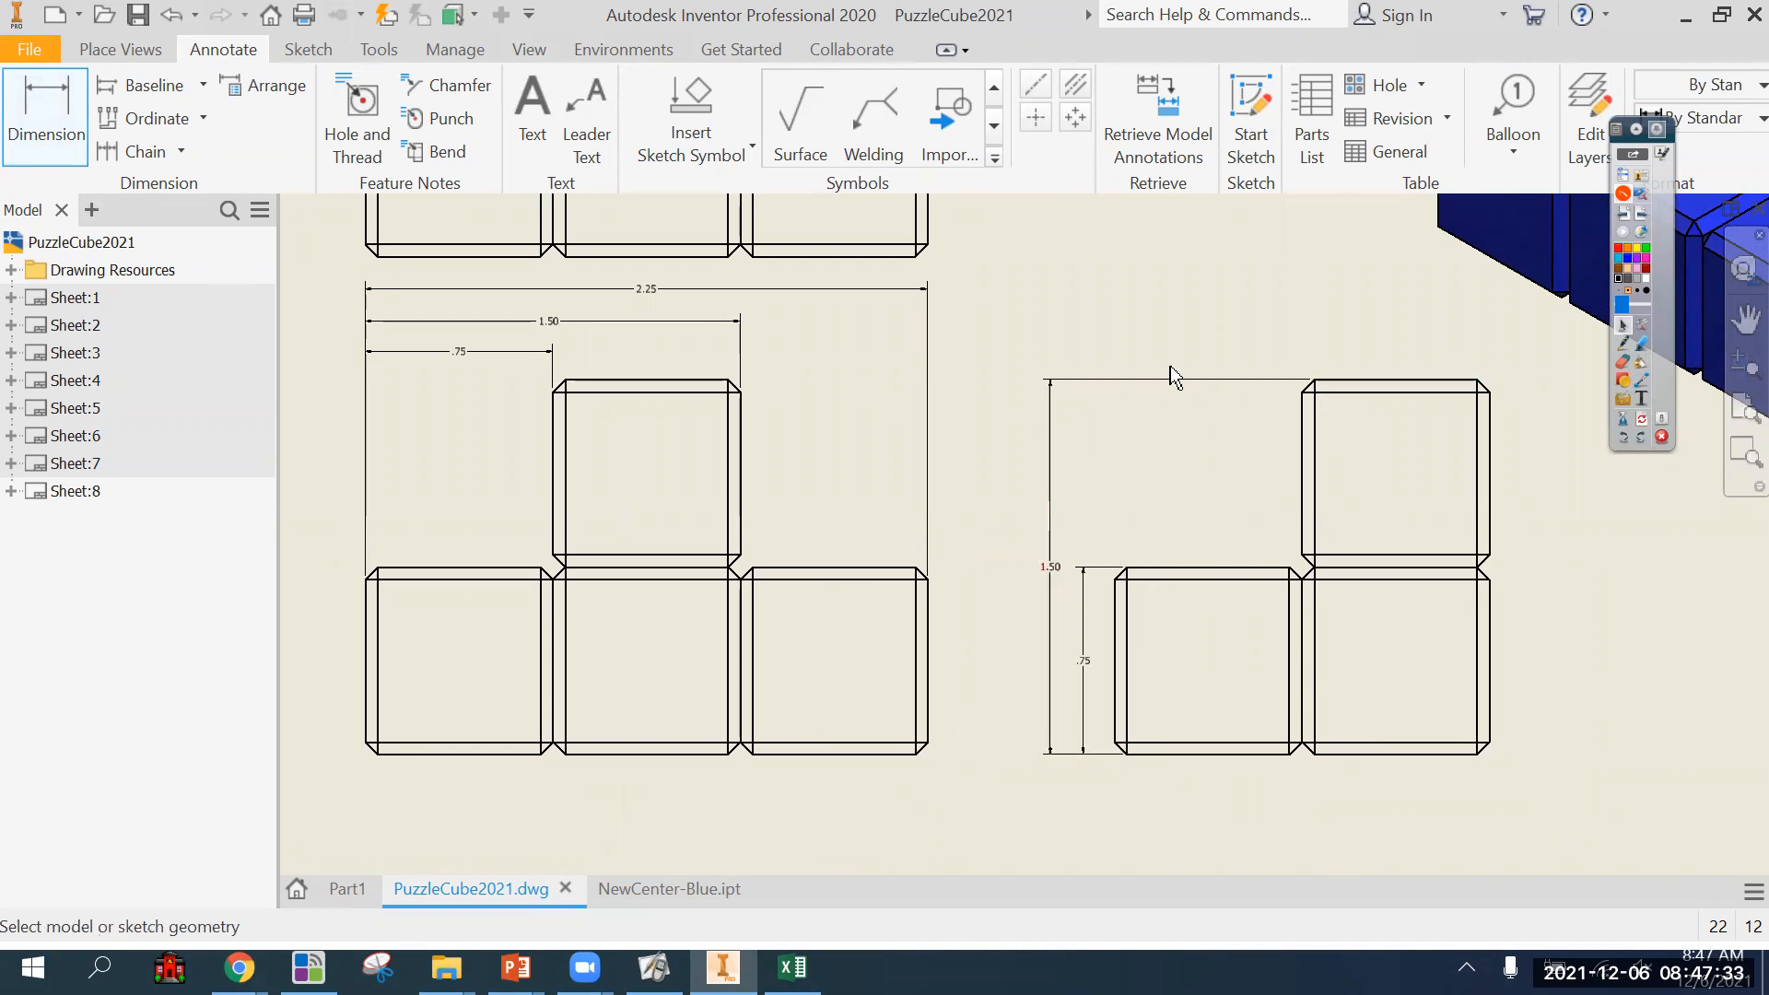
# Dimension the depth of the top view's lower right cube between its outer edges, placing it to the right of the view.
pyautogui.scroll(-5, 959, 560)
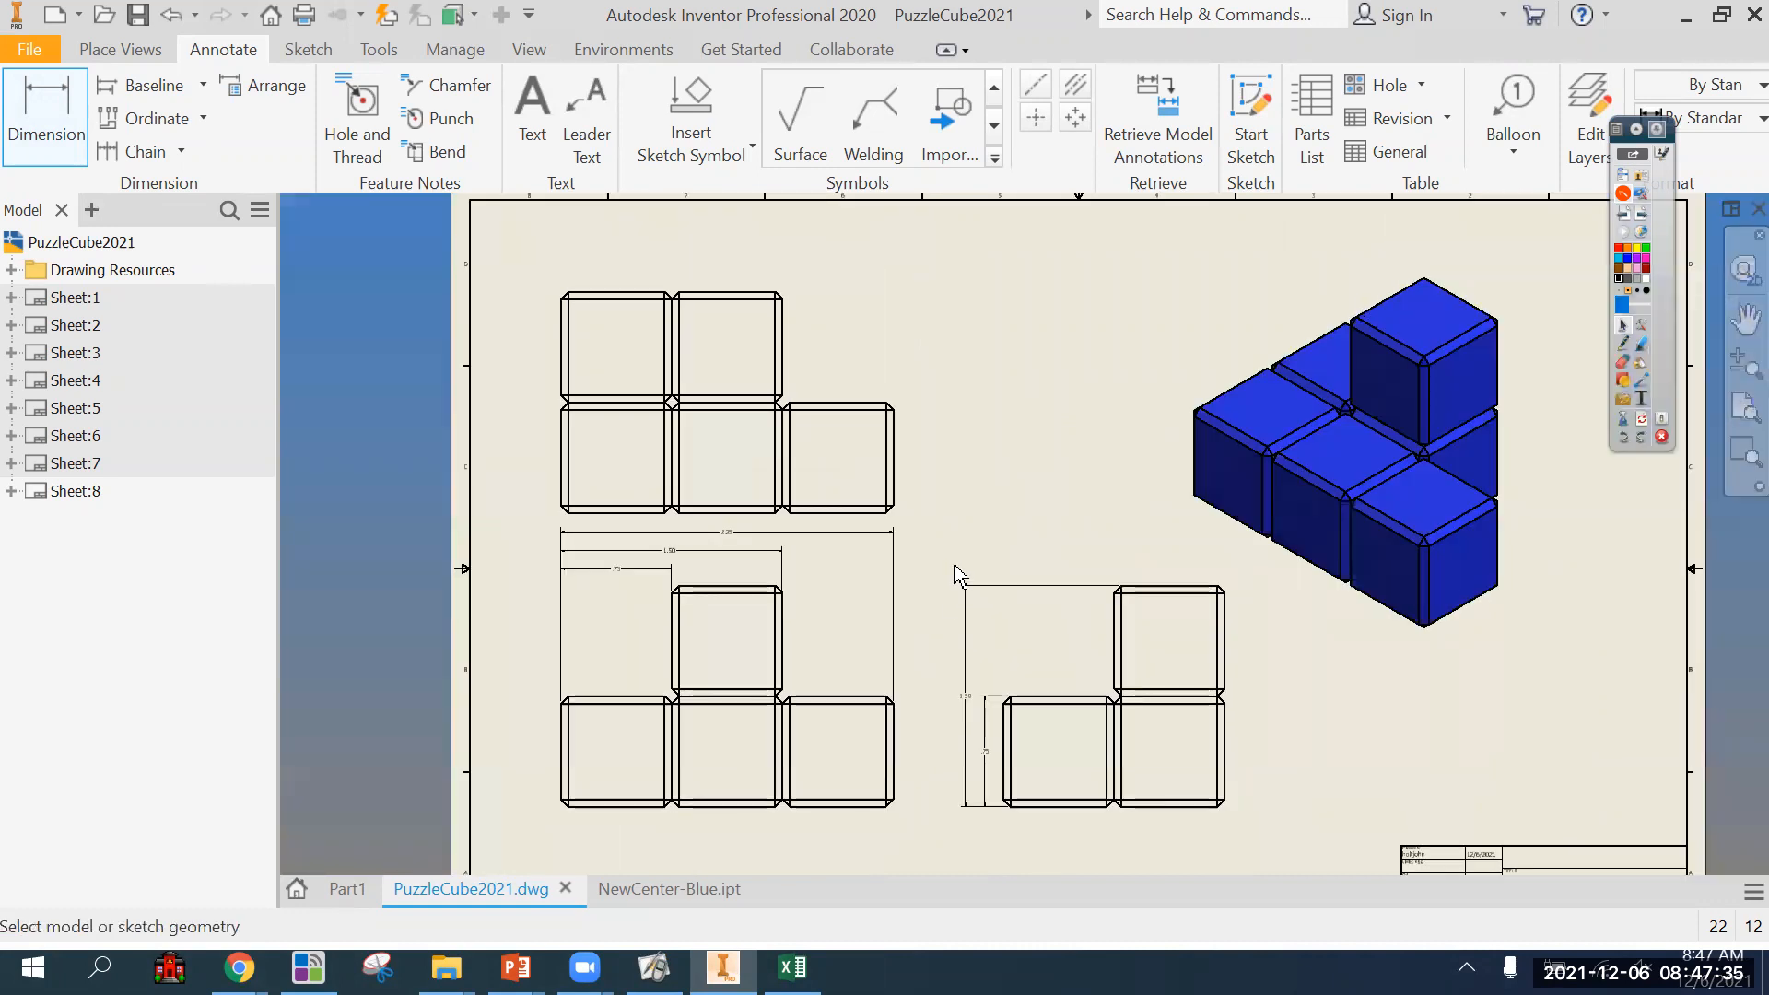
pyautogui.scroll(3, 955, 567)
pyautogui.click(811, 466)
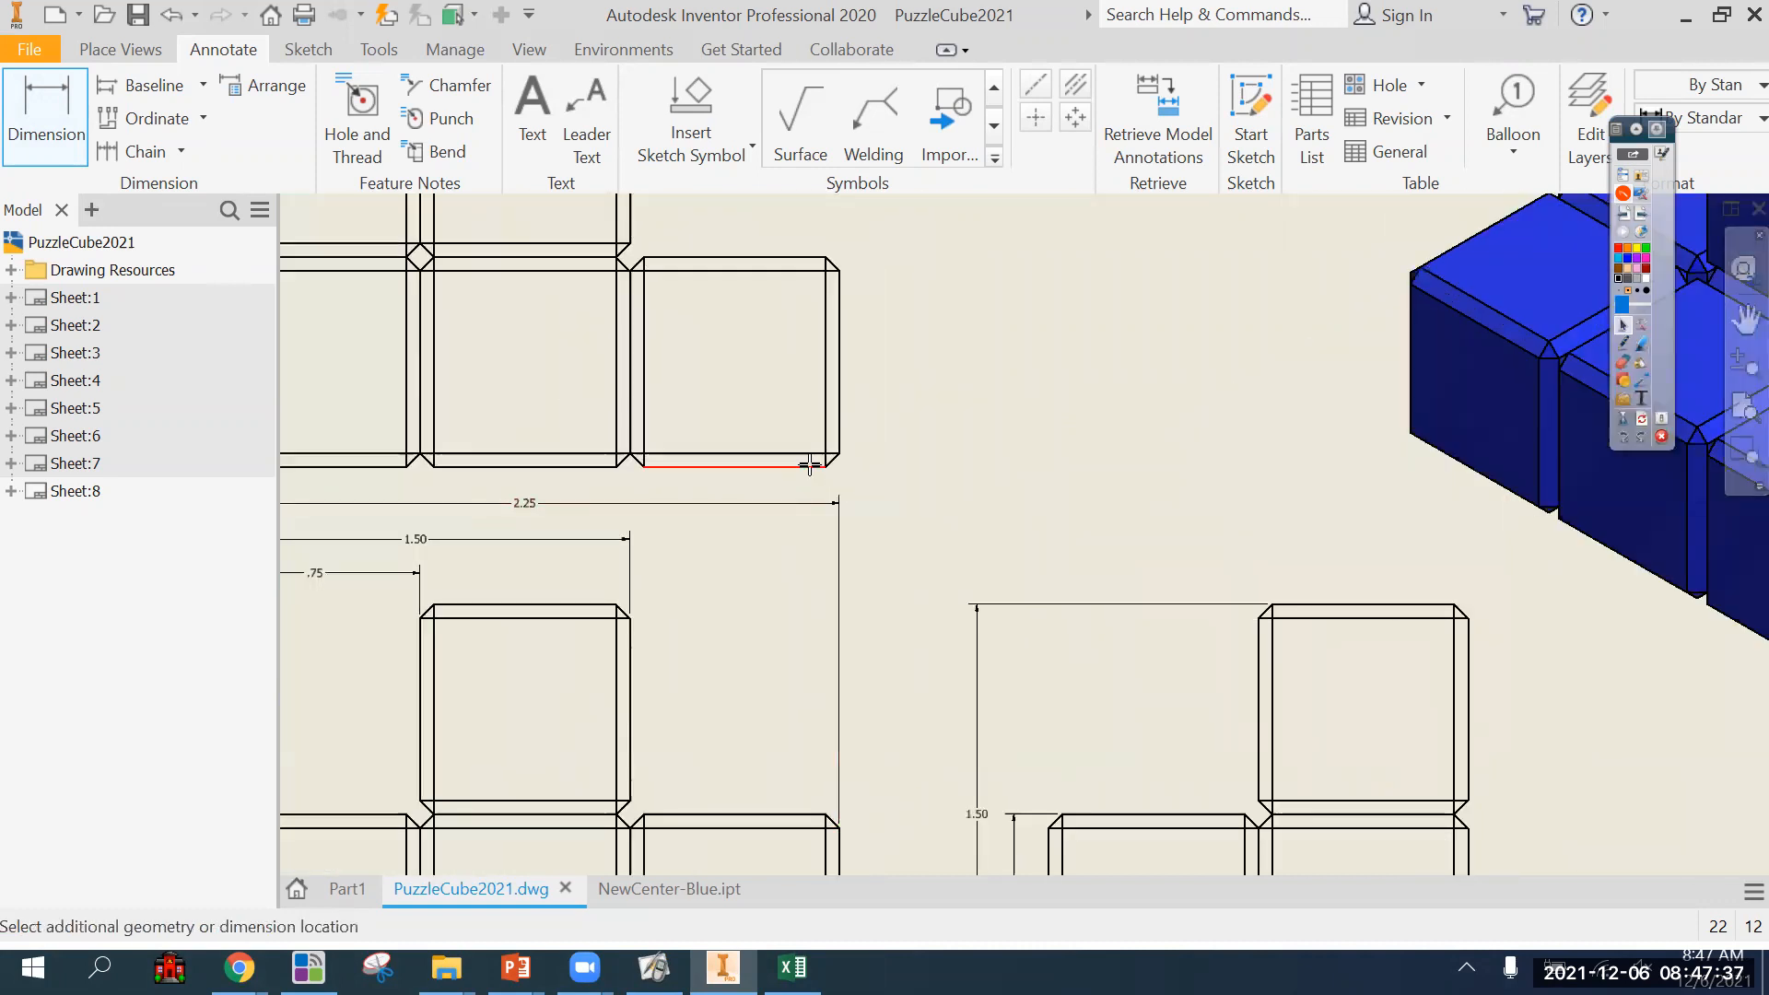
pyautogui.click(790, 257)
pyautogui.click(880, 322)
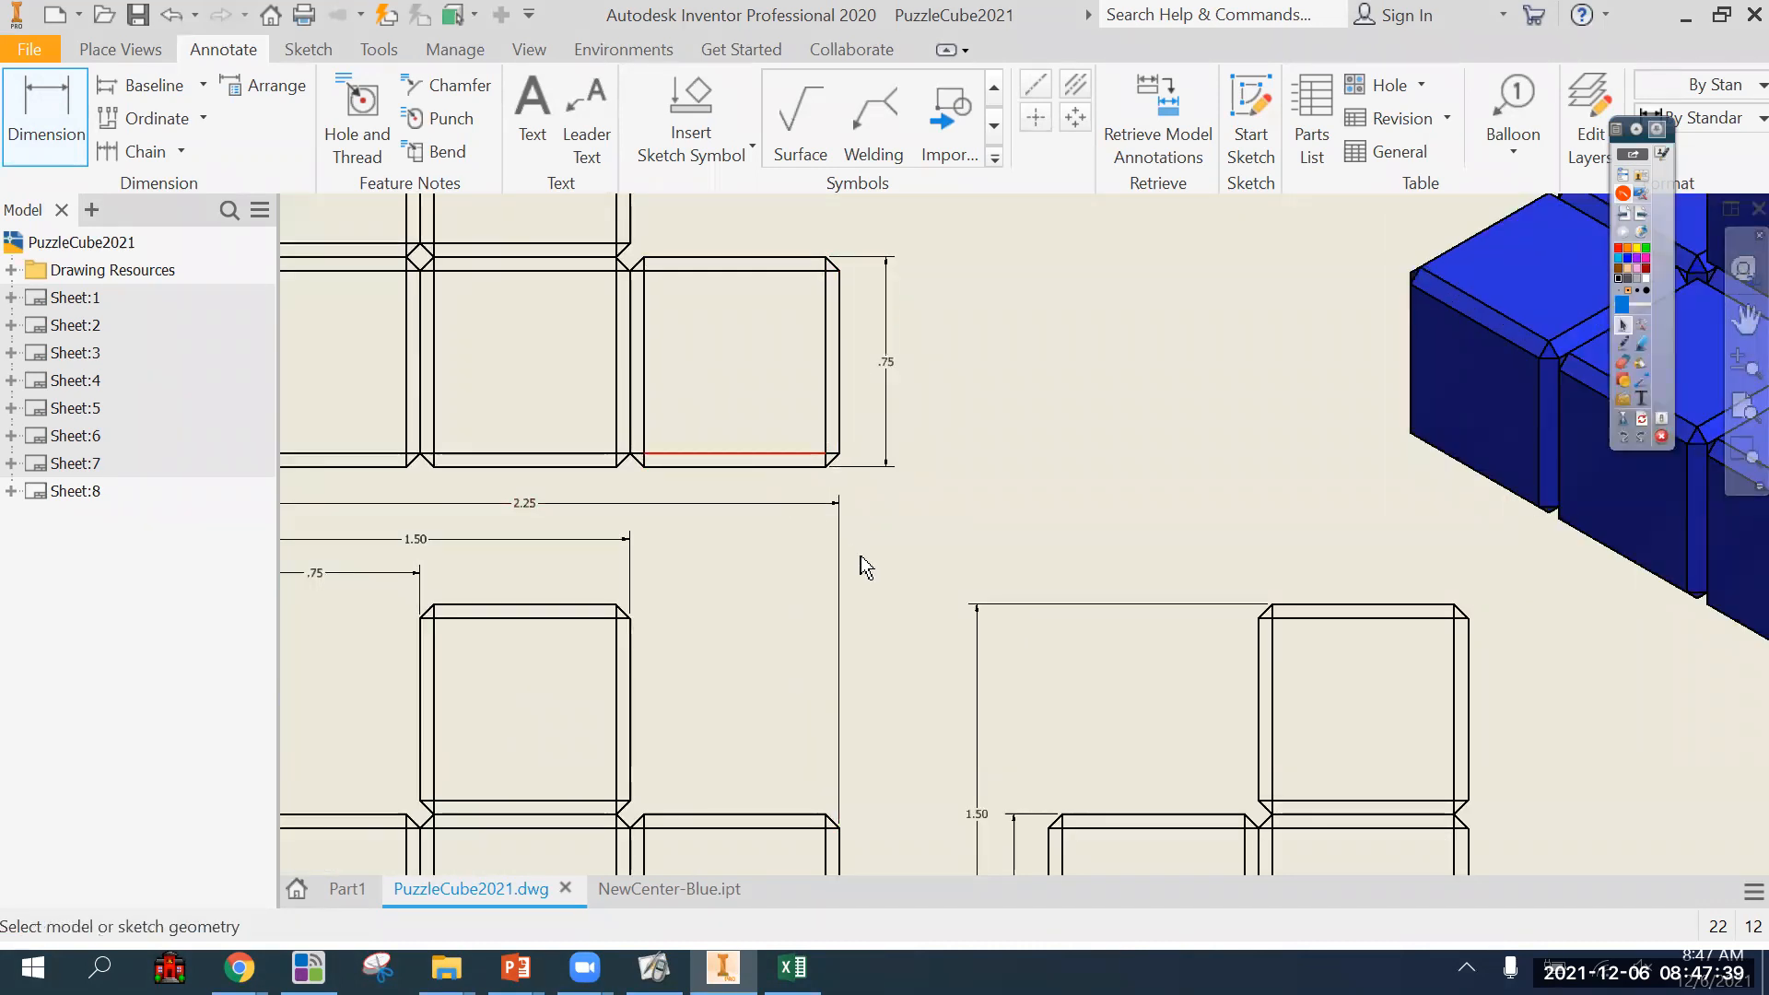
# Try dimensioning the top view's overall depth from the right cube's inner chamfer line to the upper edge, and delete that dimension.
pyautogui.scroll(-3, 866, 566)
pyautogui.click(817, 521)
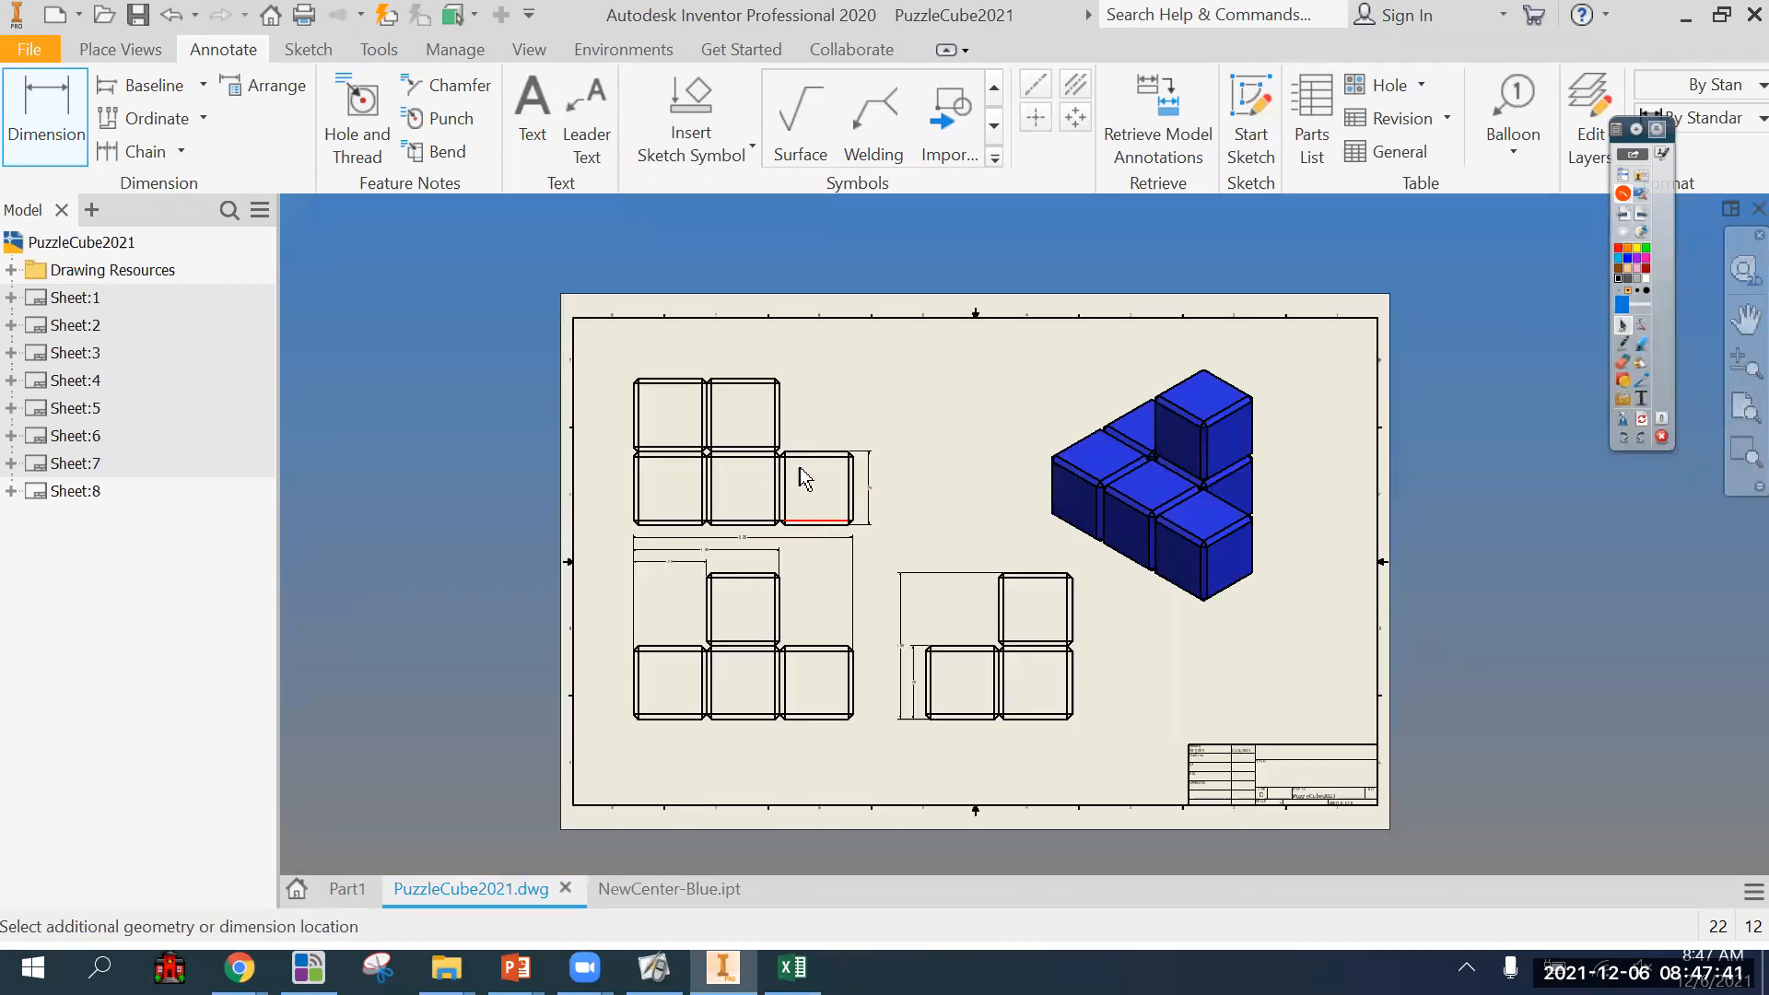
pyautogui.click(760, 380)
pyautogui.click(894, 448)
pyautogui.scroll(3, 940, 489)
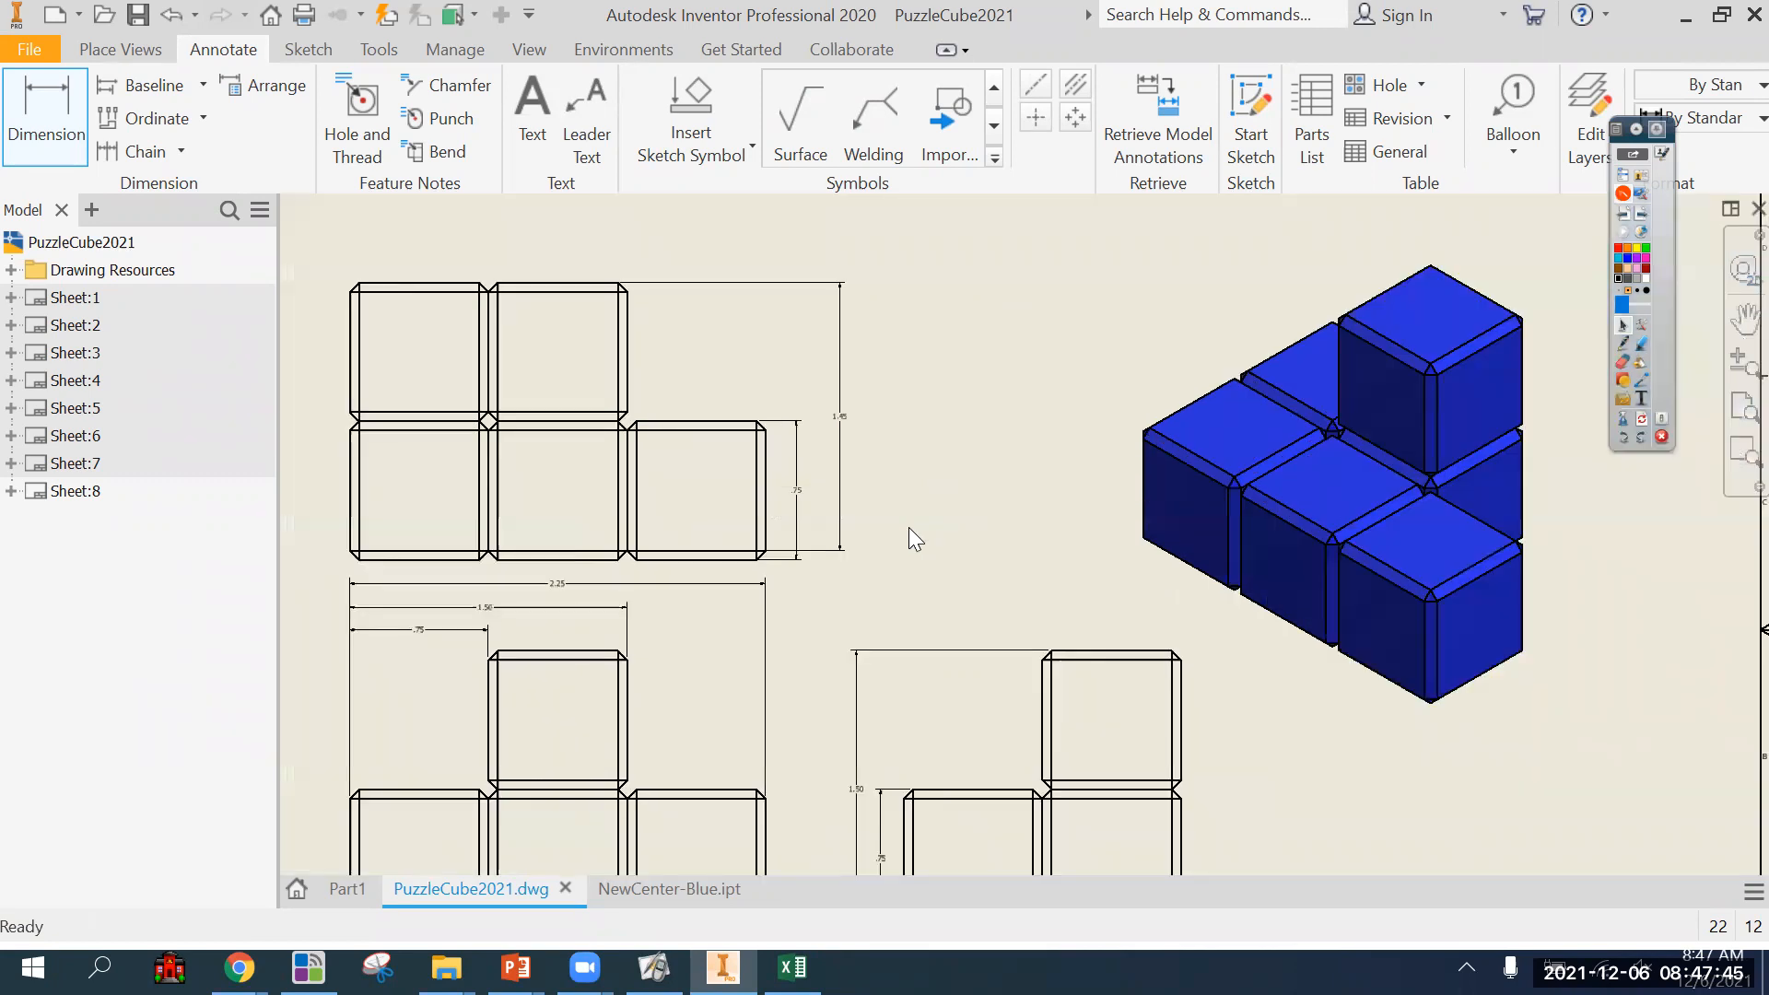
pyautogui.press('Escape')
pyautogui.scroll(2, 785, 583)
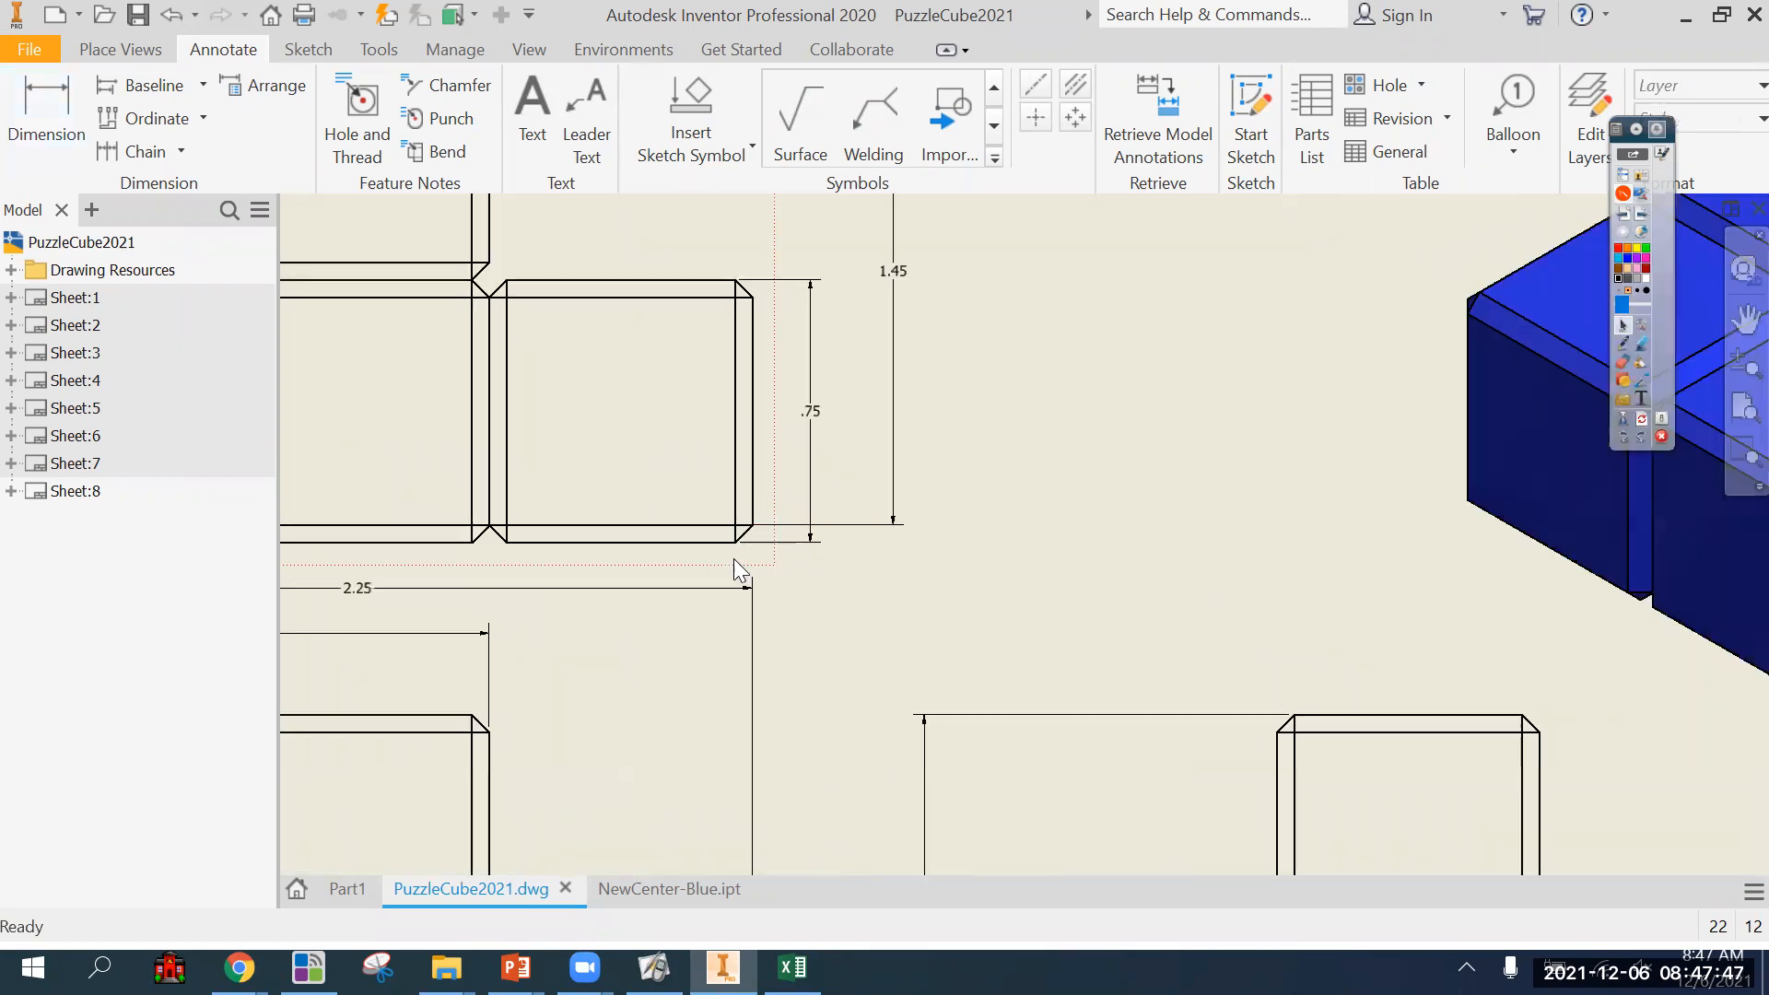
pyautogui.click(904, 488)
pyautogui.press('Delete')
# Dimension the top view's overall depth between its outermost edges, placing it to the right of the single-cube depth dimension.
pyautogui.scroll(-2, 912, 553)
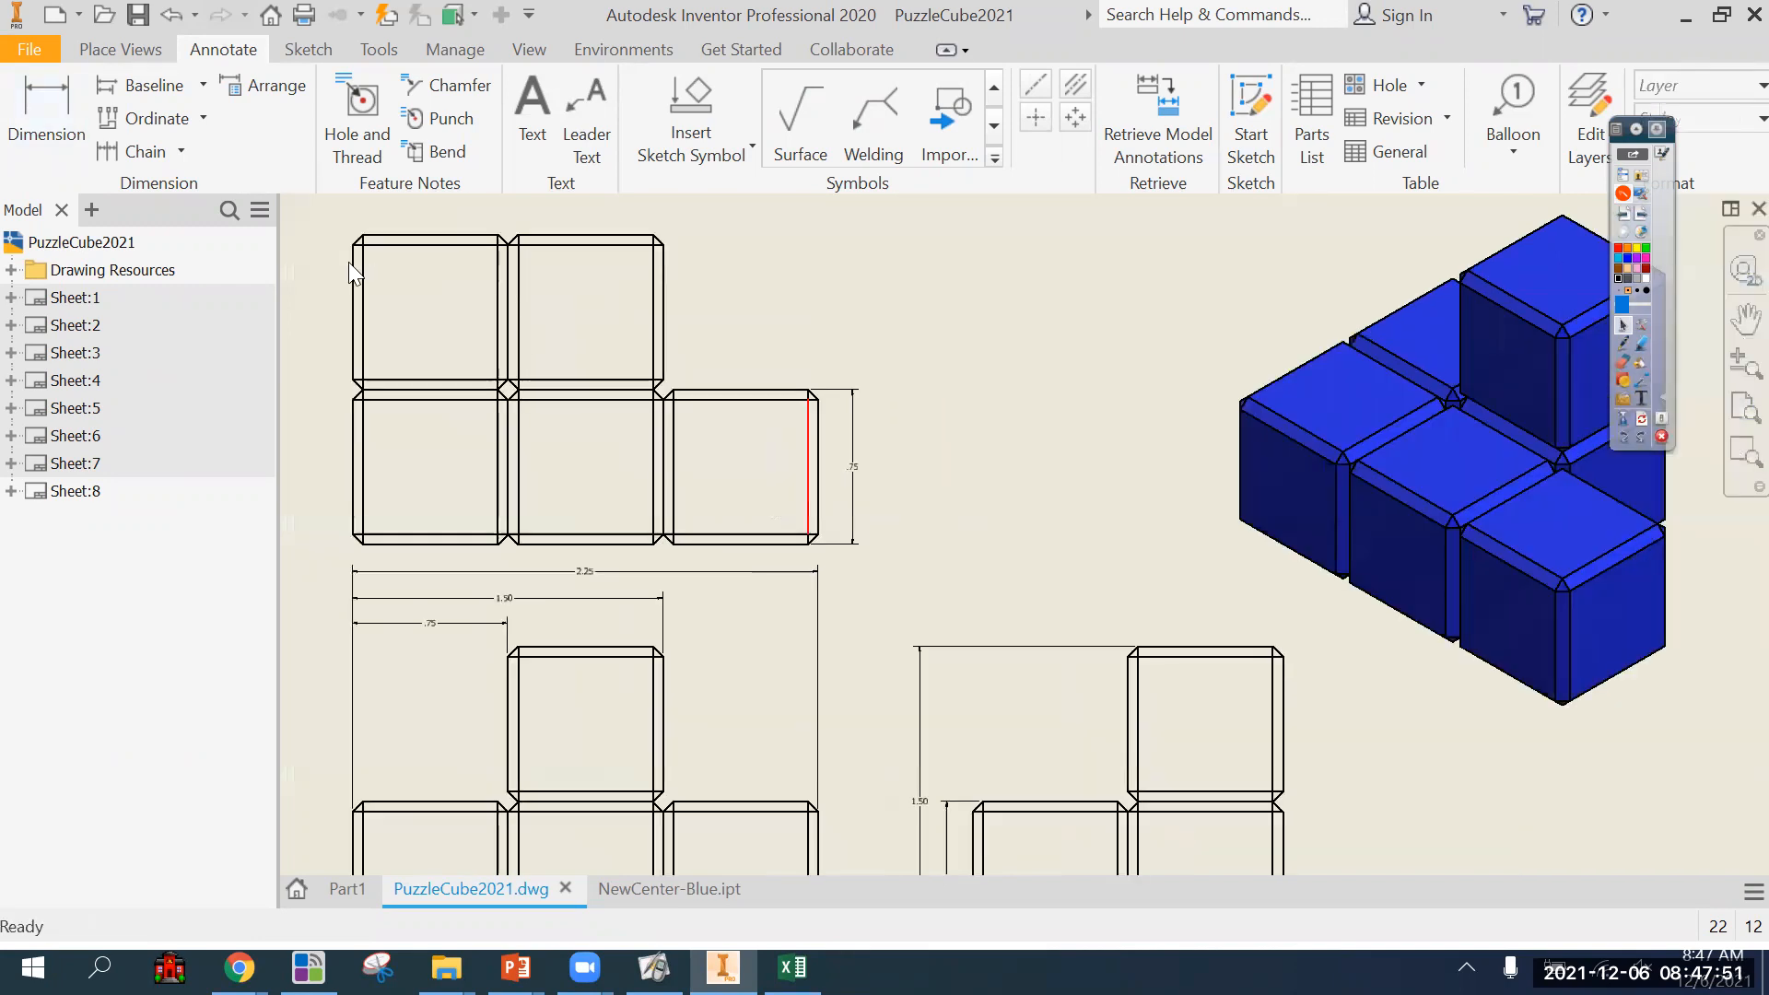
pyautogui.click(46, 115)
pyautogui.click(779, 545)
pyautogui.click(636, 236)
pyautogui.click(892, 388)
pyautogui.press('Escape')
# Examine sheet 8's dimensioned views and its title block.
pyautogui.moveTo(553, 654); pyautogui.dragTo(583, 552, button='middle')
pyautogui.moveTo(939, 403)
pyautogui.mouseDown(button='middle')
pyautogui.moveTo(936, 513)
pyautogui.moveTo(1072, 488)
pyautogui.mouseUp(button='middle')
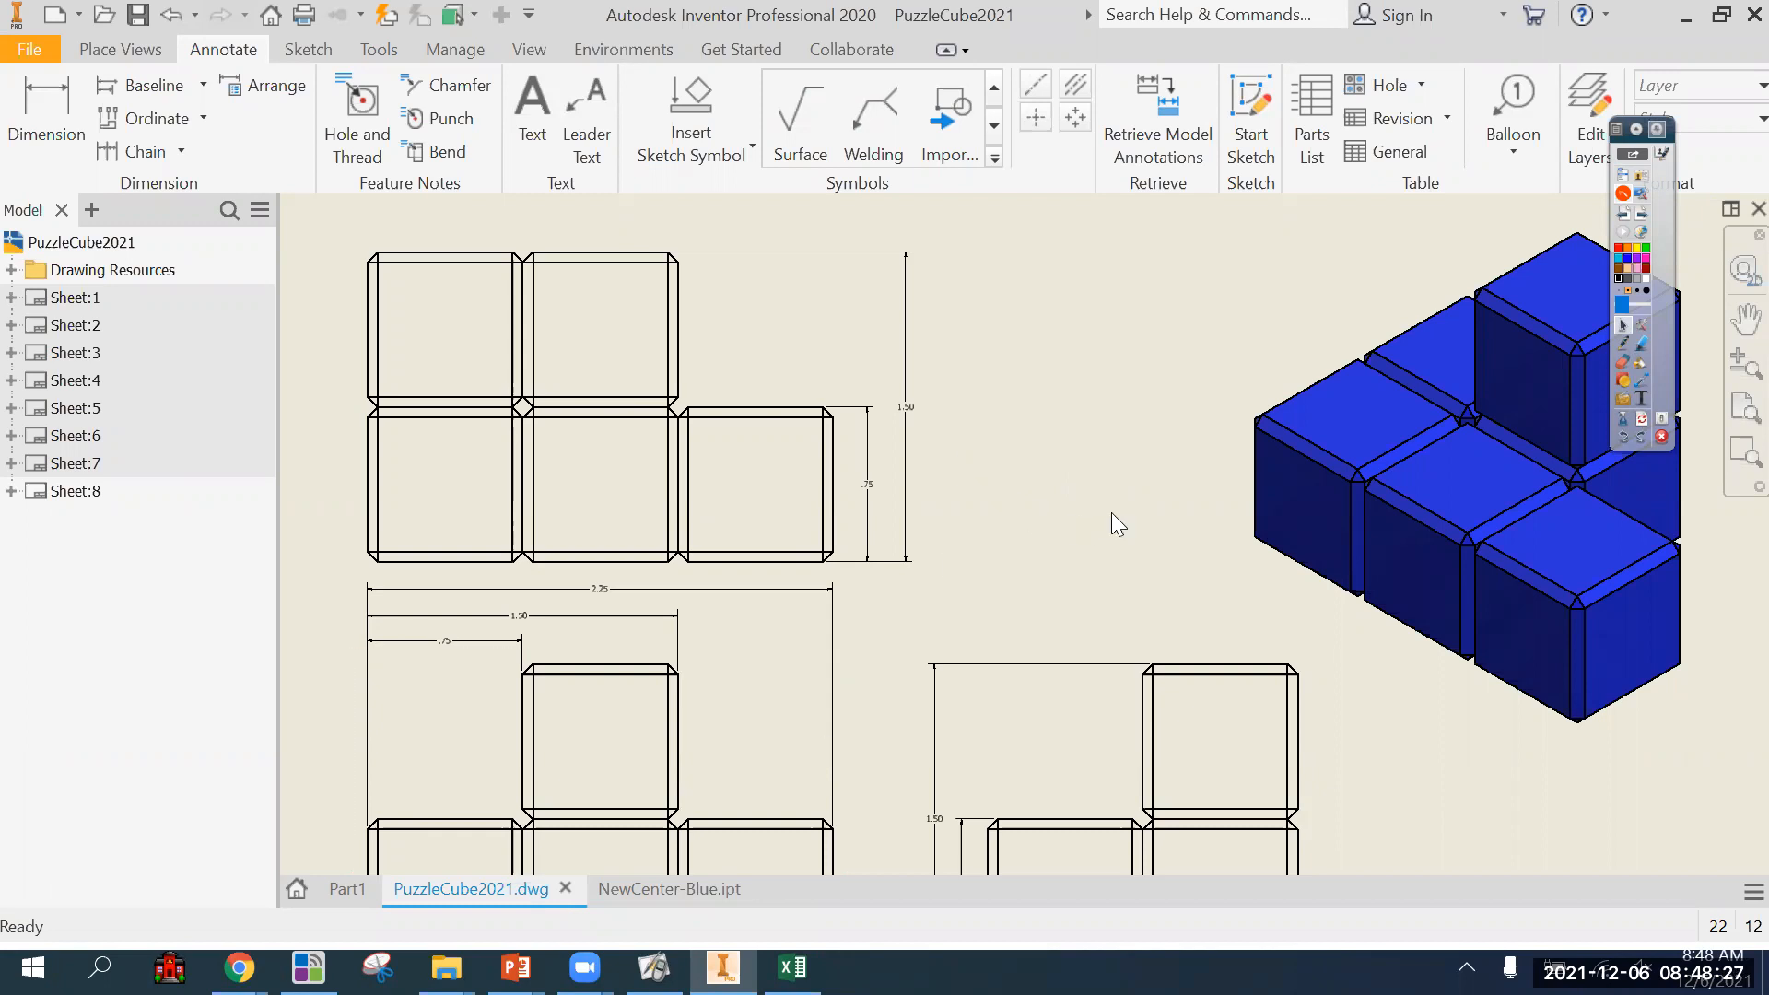
pyautogui.scroll(-3, 1075, 471)
pyautogui.moveTo(1075, 472); pyautogui.dragTo(1005, 428, button='middle')
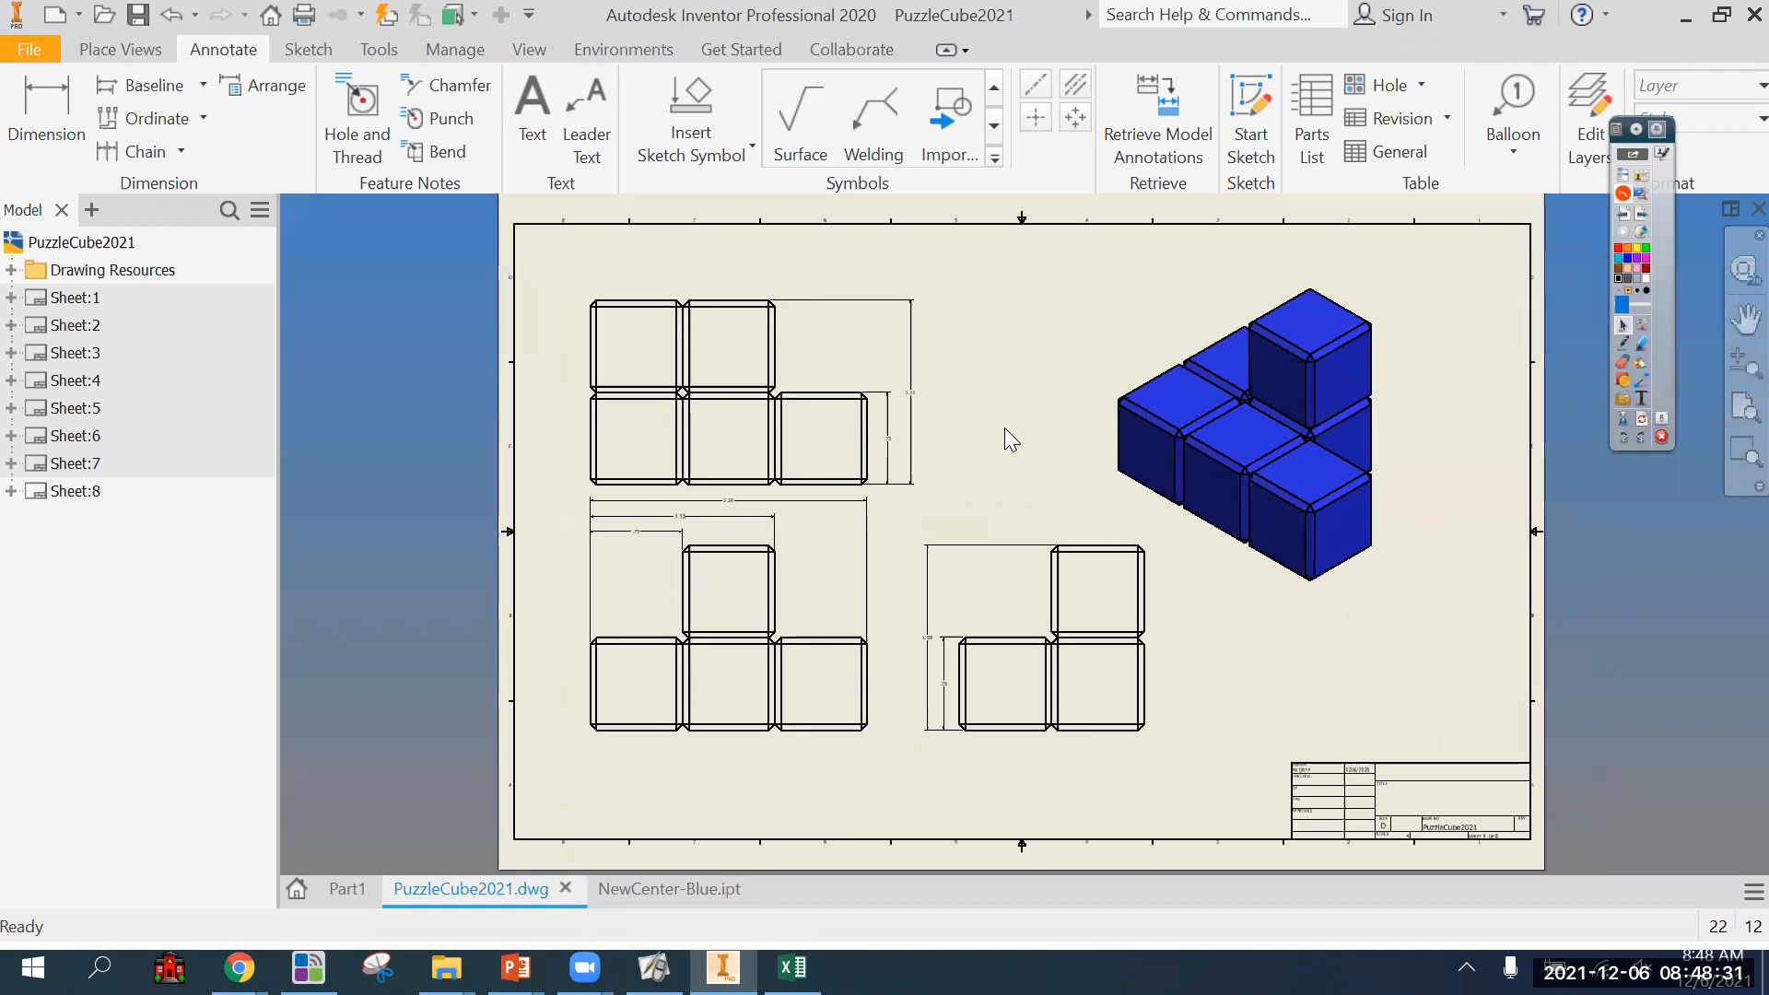
pyautogui.scroll(3, 1410, 656)
pyautogui.moveTo(1417, 667)
pyautogui.mouseDown(button='middle')
pyautogui.moveTo(1118, 383)
pyautogui.moveTo(1107, 434)
pyautogui.mouseUp(button='middle')
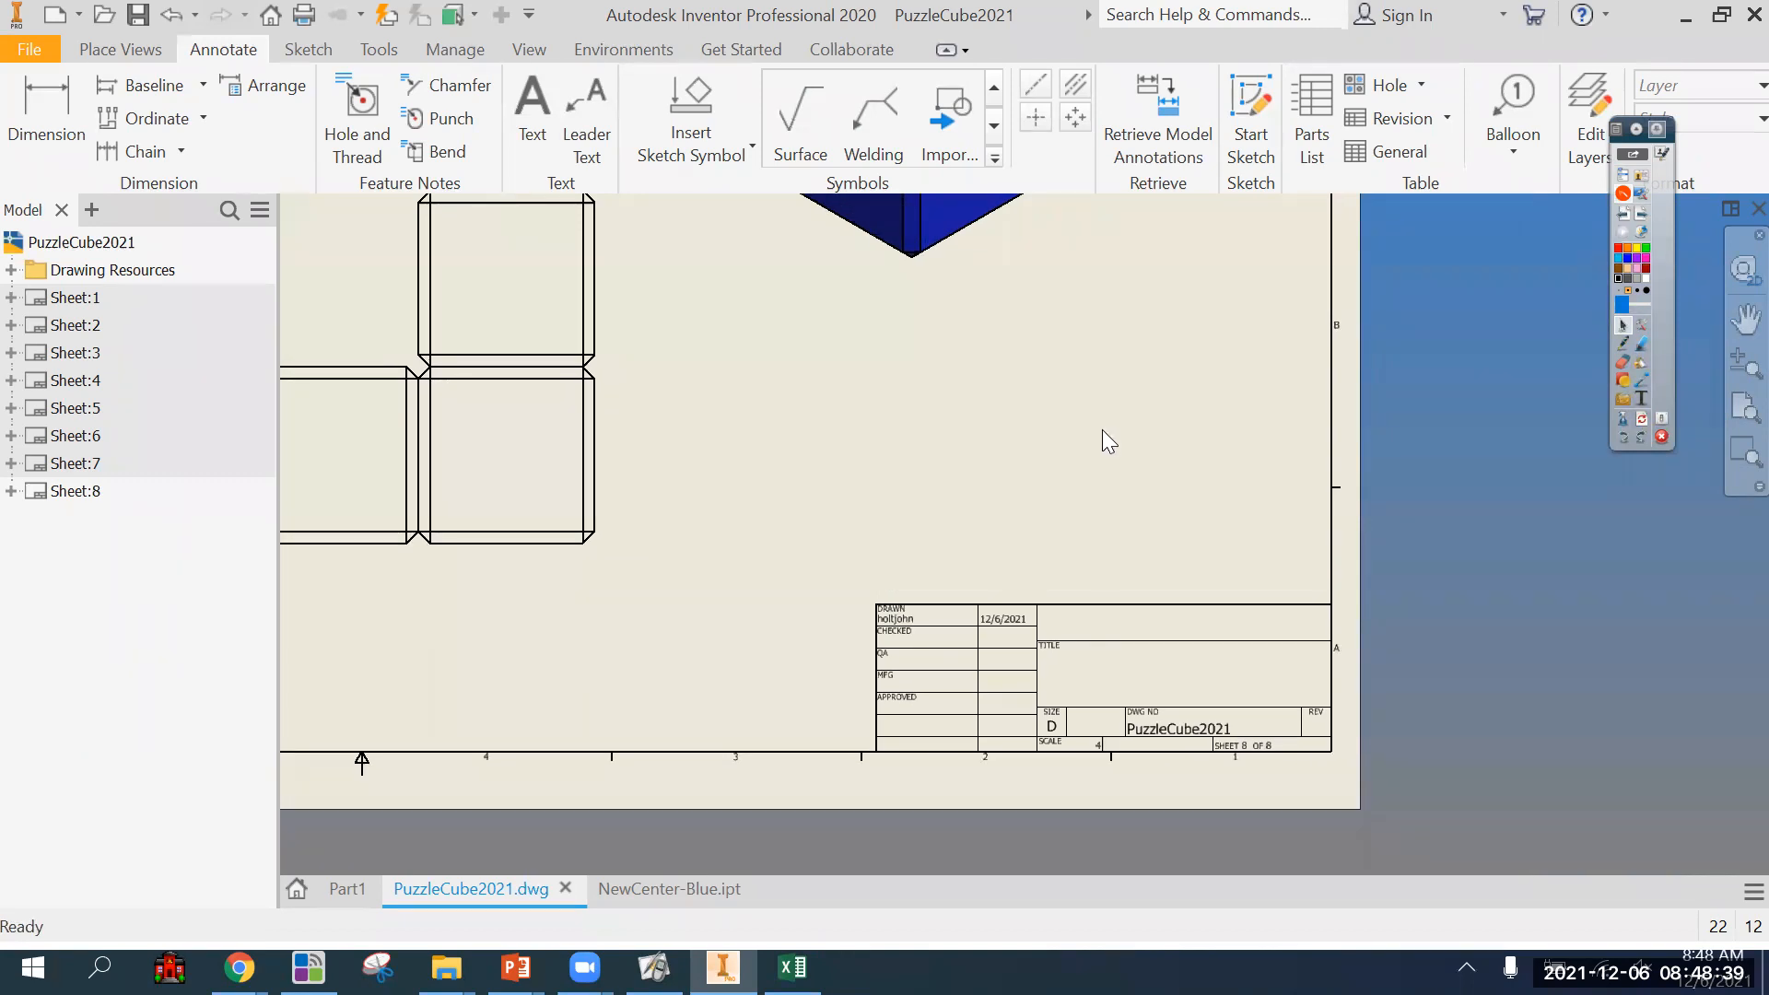
pyautogui.moveTo(677, 528); pyautogui.dragTo(991, 644, button='middle')
pyautogui.scroll(-4, 968, 656)
# Open sheet 1 and examine its title block entries and assembly views, with a brief look at sheet 2.
pyautogui.click(59, 297)
pyautogui.moveTo(557, 553); pyautogui.dragTo(713, 497, button='middle')
pyautogui.moveTo(1208, 809); pyautogui.dragTo(1207, 810, button='middle')
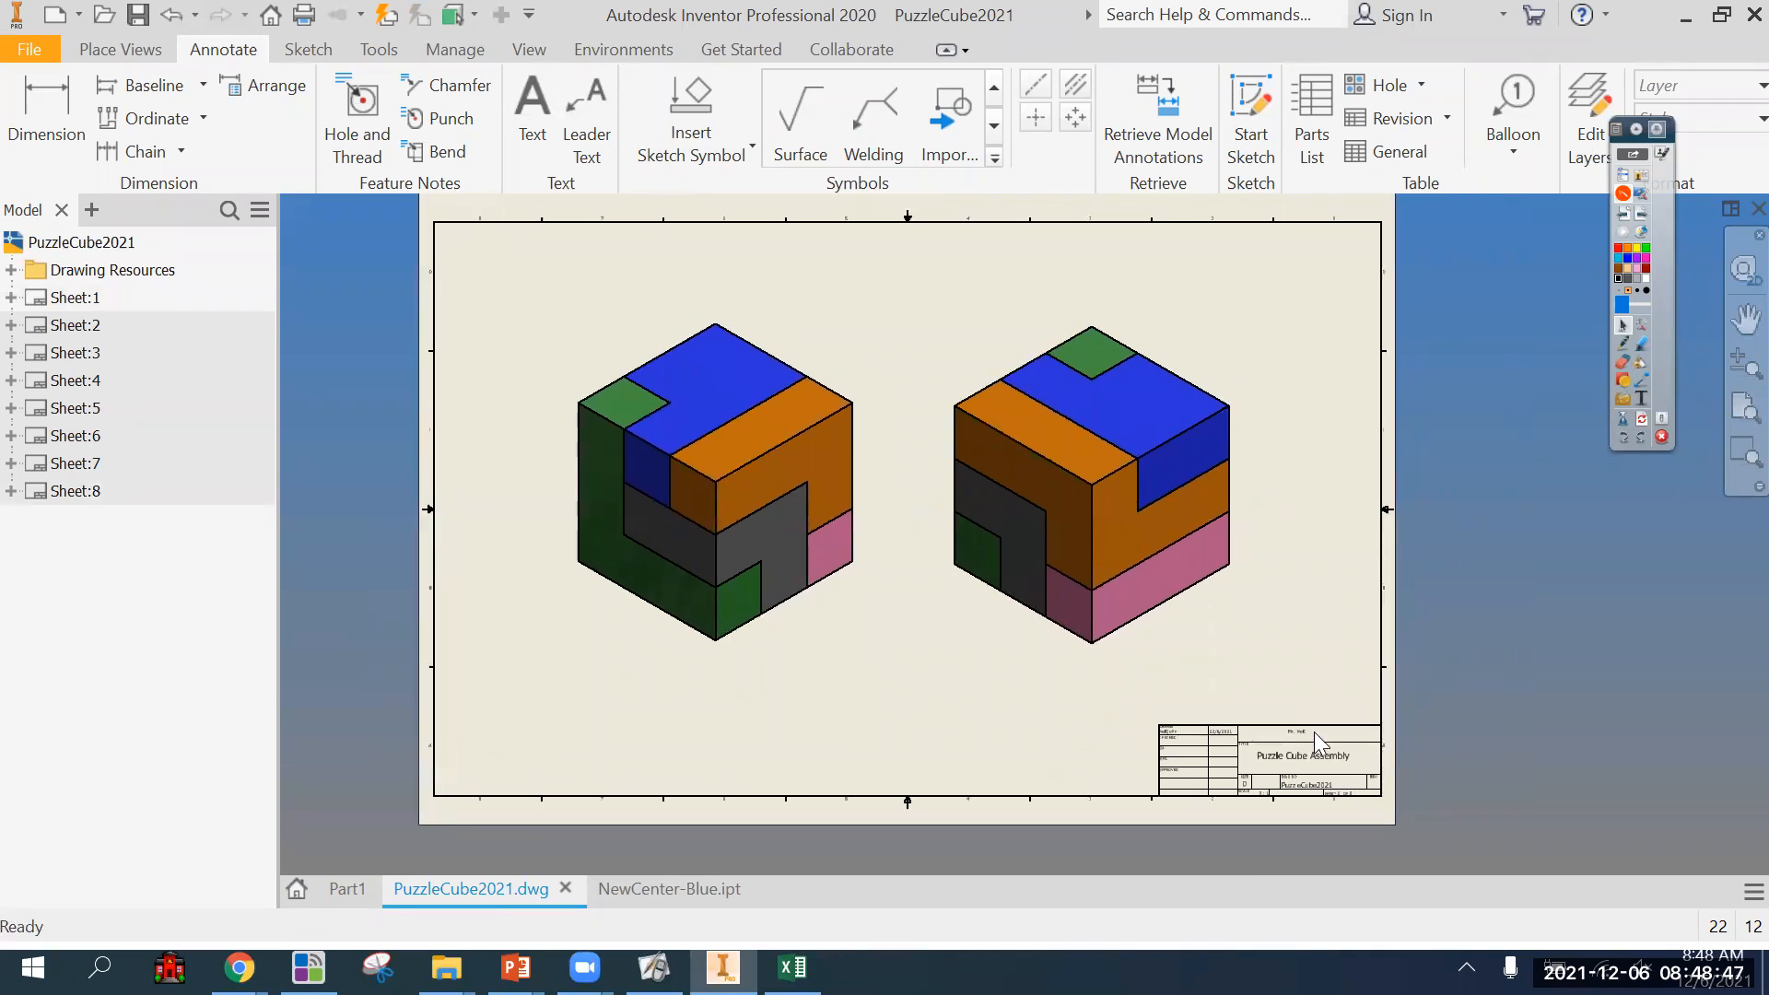
pyautogui.click(1318, 754)
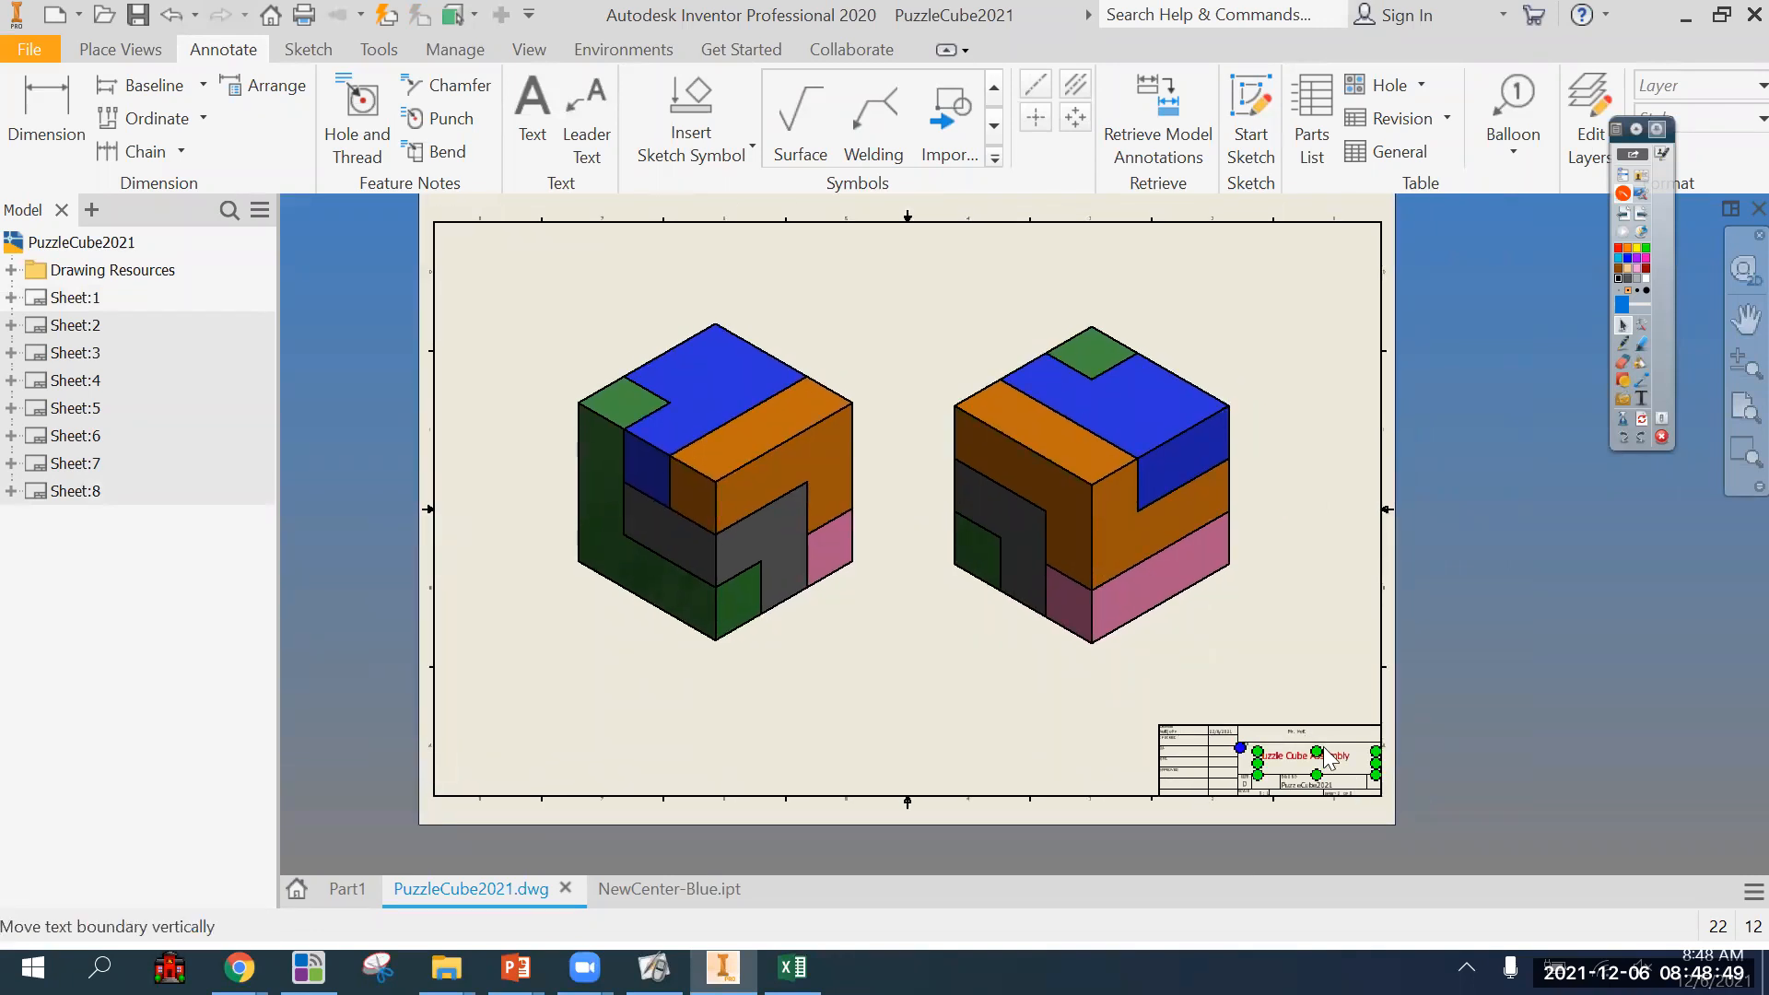
pyautogui.press('Escape')
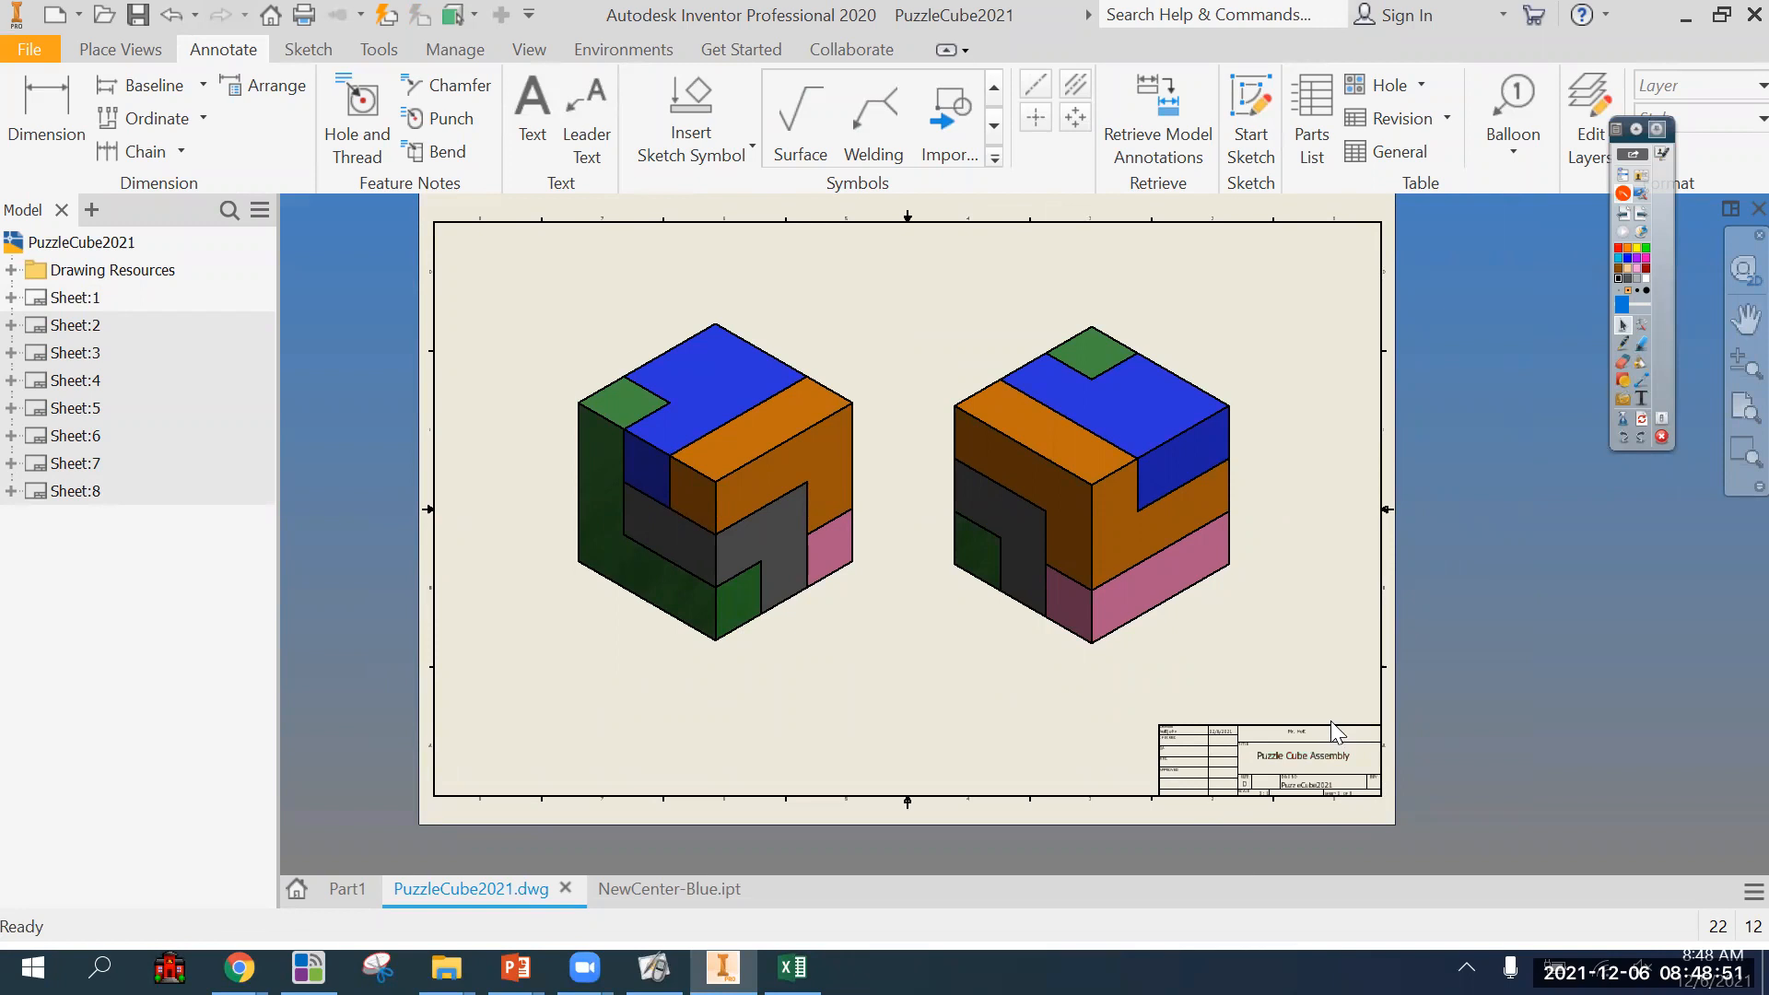
pyautogui.scroll(3, 1307, 737)
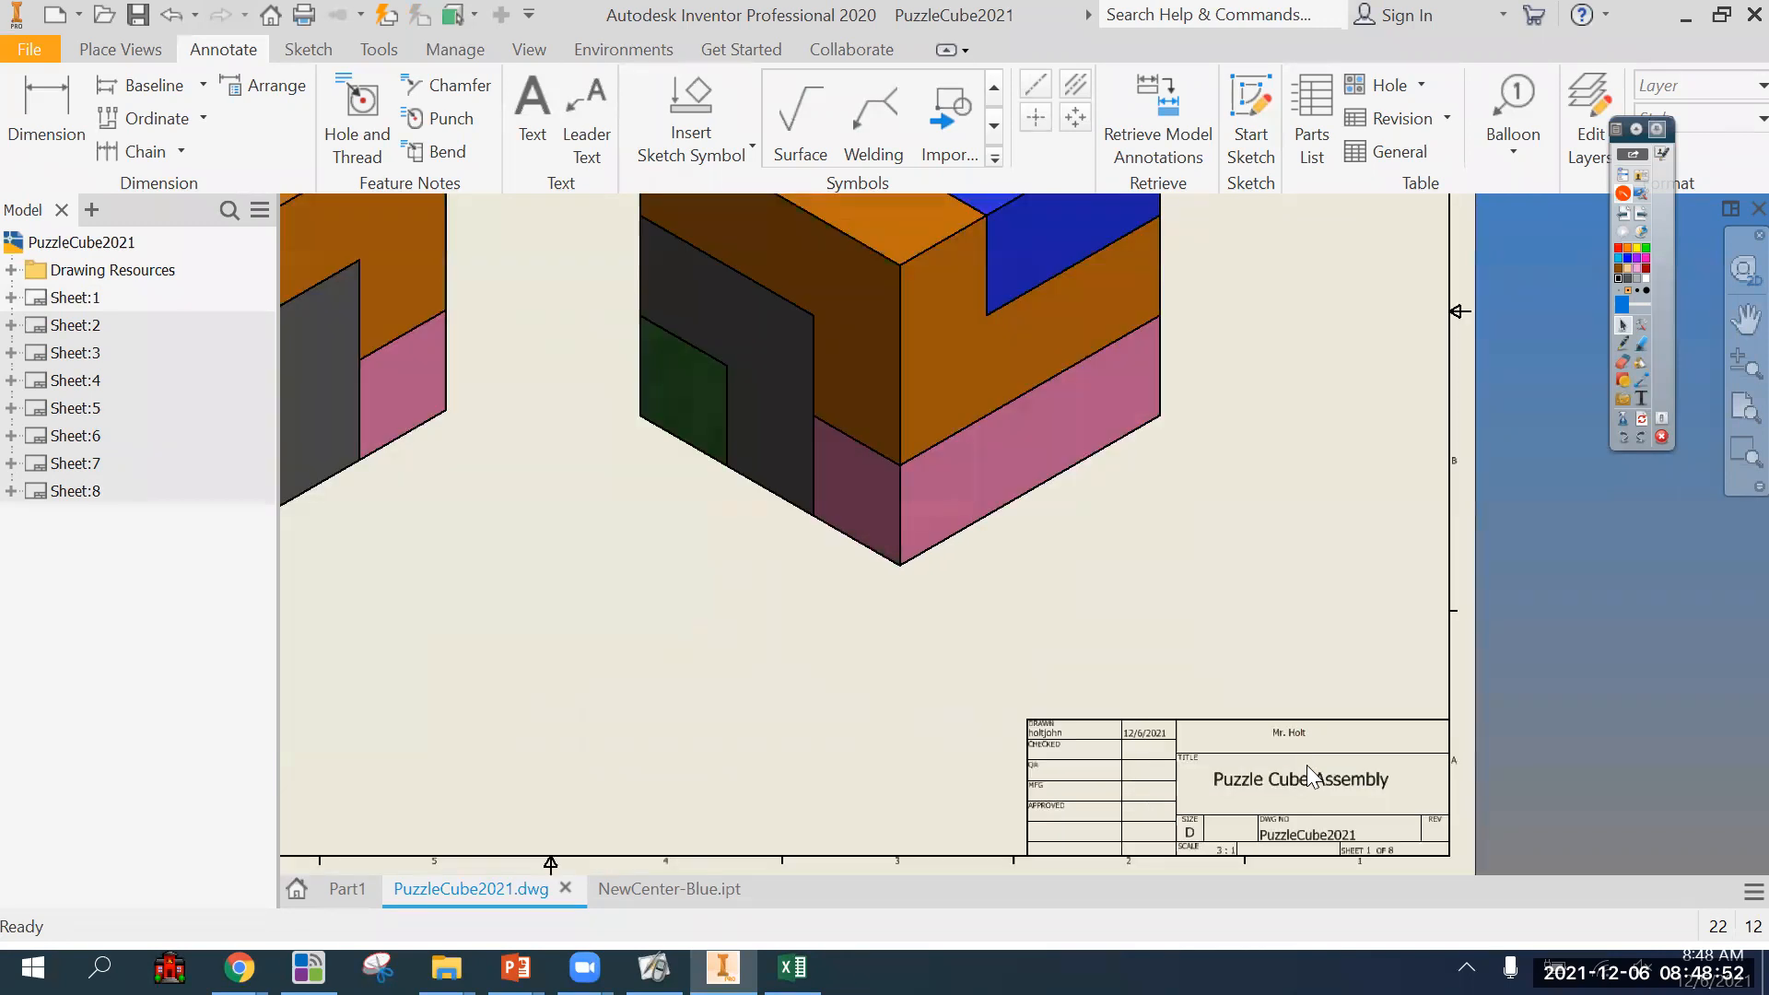
pyautogui.doubleClick(74, 323)
pyautogui.doubleClick(74, 297)
pyautogui.scroll(3, 1364, 848)
pyautogui.moveTo(1064, 715); pyautogui.dragTo(1081, 726, button='middle')
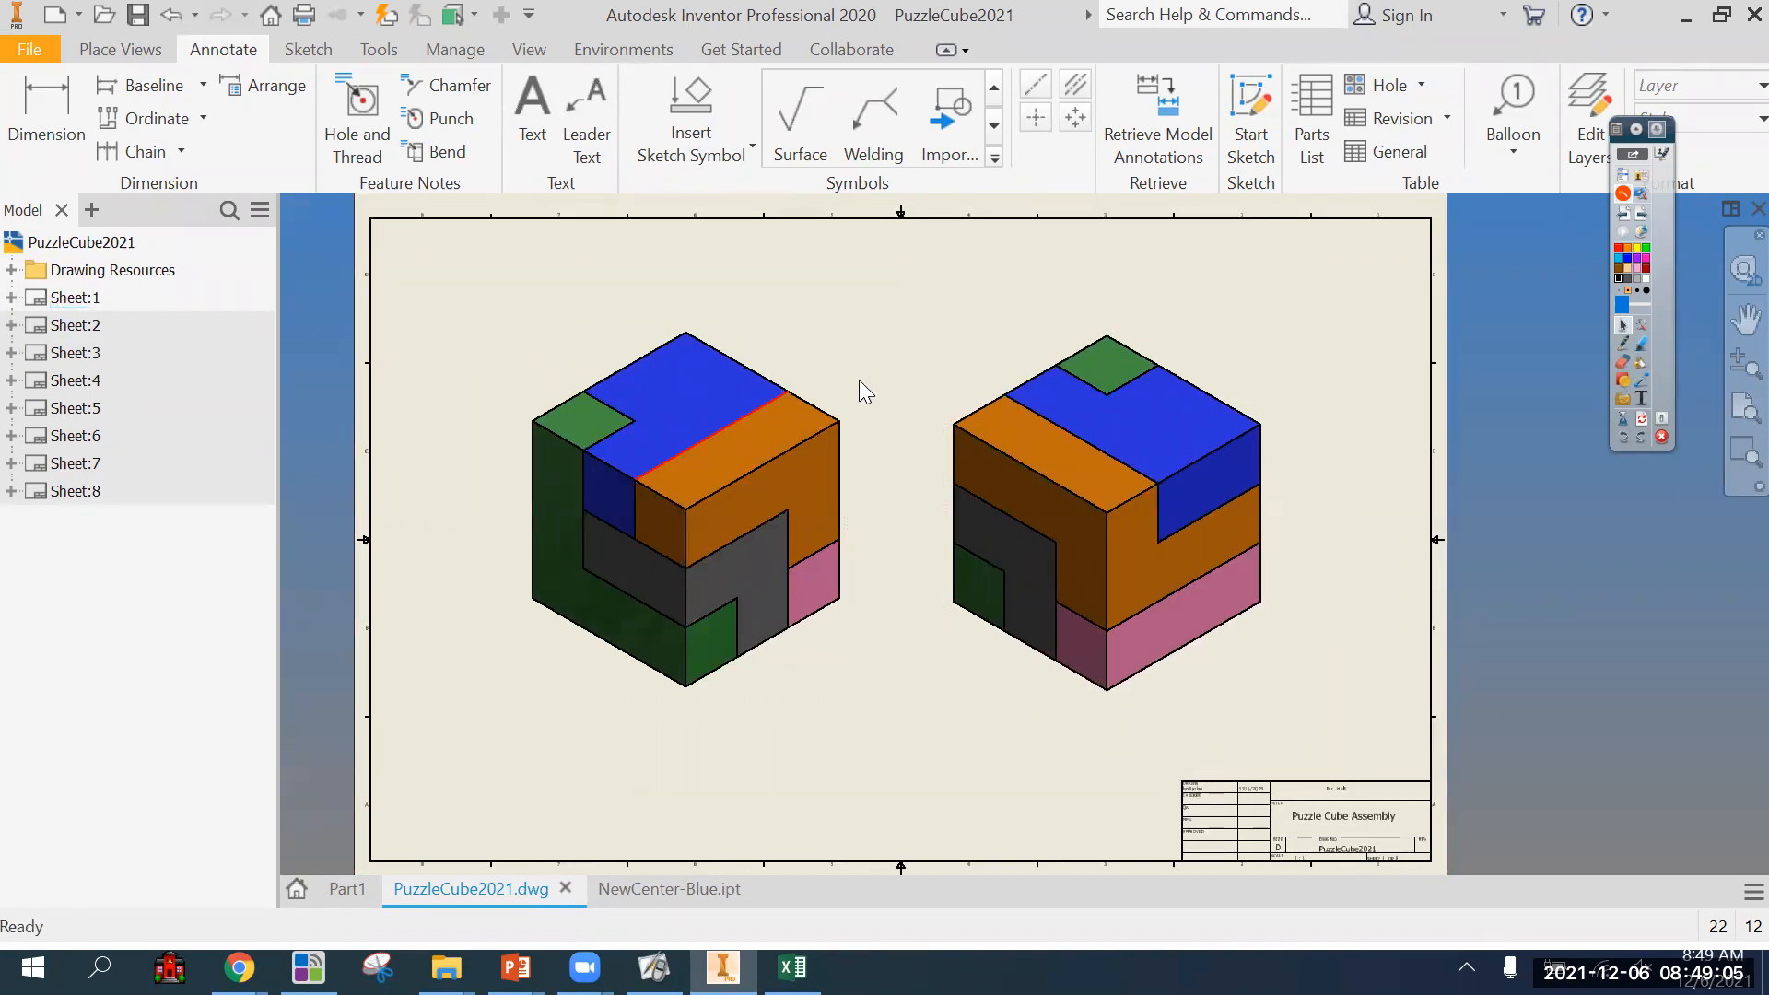
# Delete the right-hand assembly view from sheet 1 and shift the remaining isometric view slightly.
pyautogui.click(968, 330)
pyautogui.press('Delete')
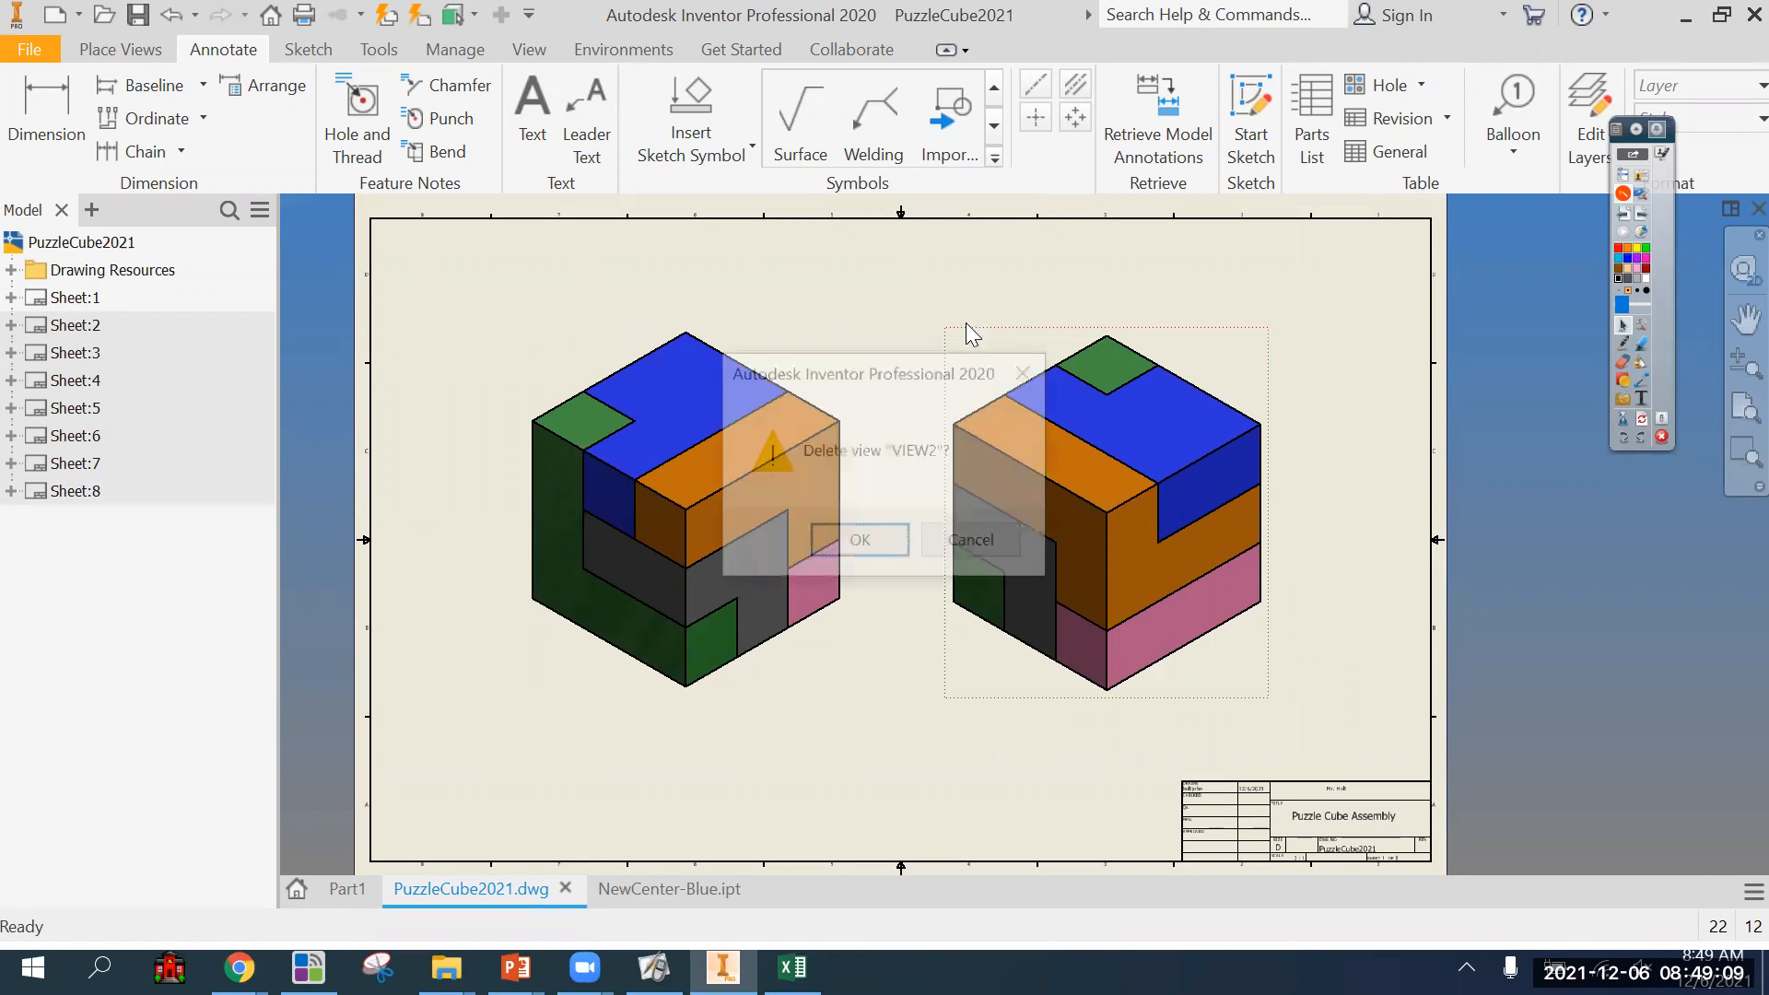
pyautogui.click(858, 526)
pyautogui.moveTo(842, 399)
pyautogui.mouseDown()
pyautogui.moveTo(876, 407)
pyautogui.moveTo(862, 388)
pyautogui.mouseUp()
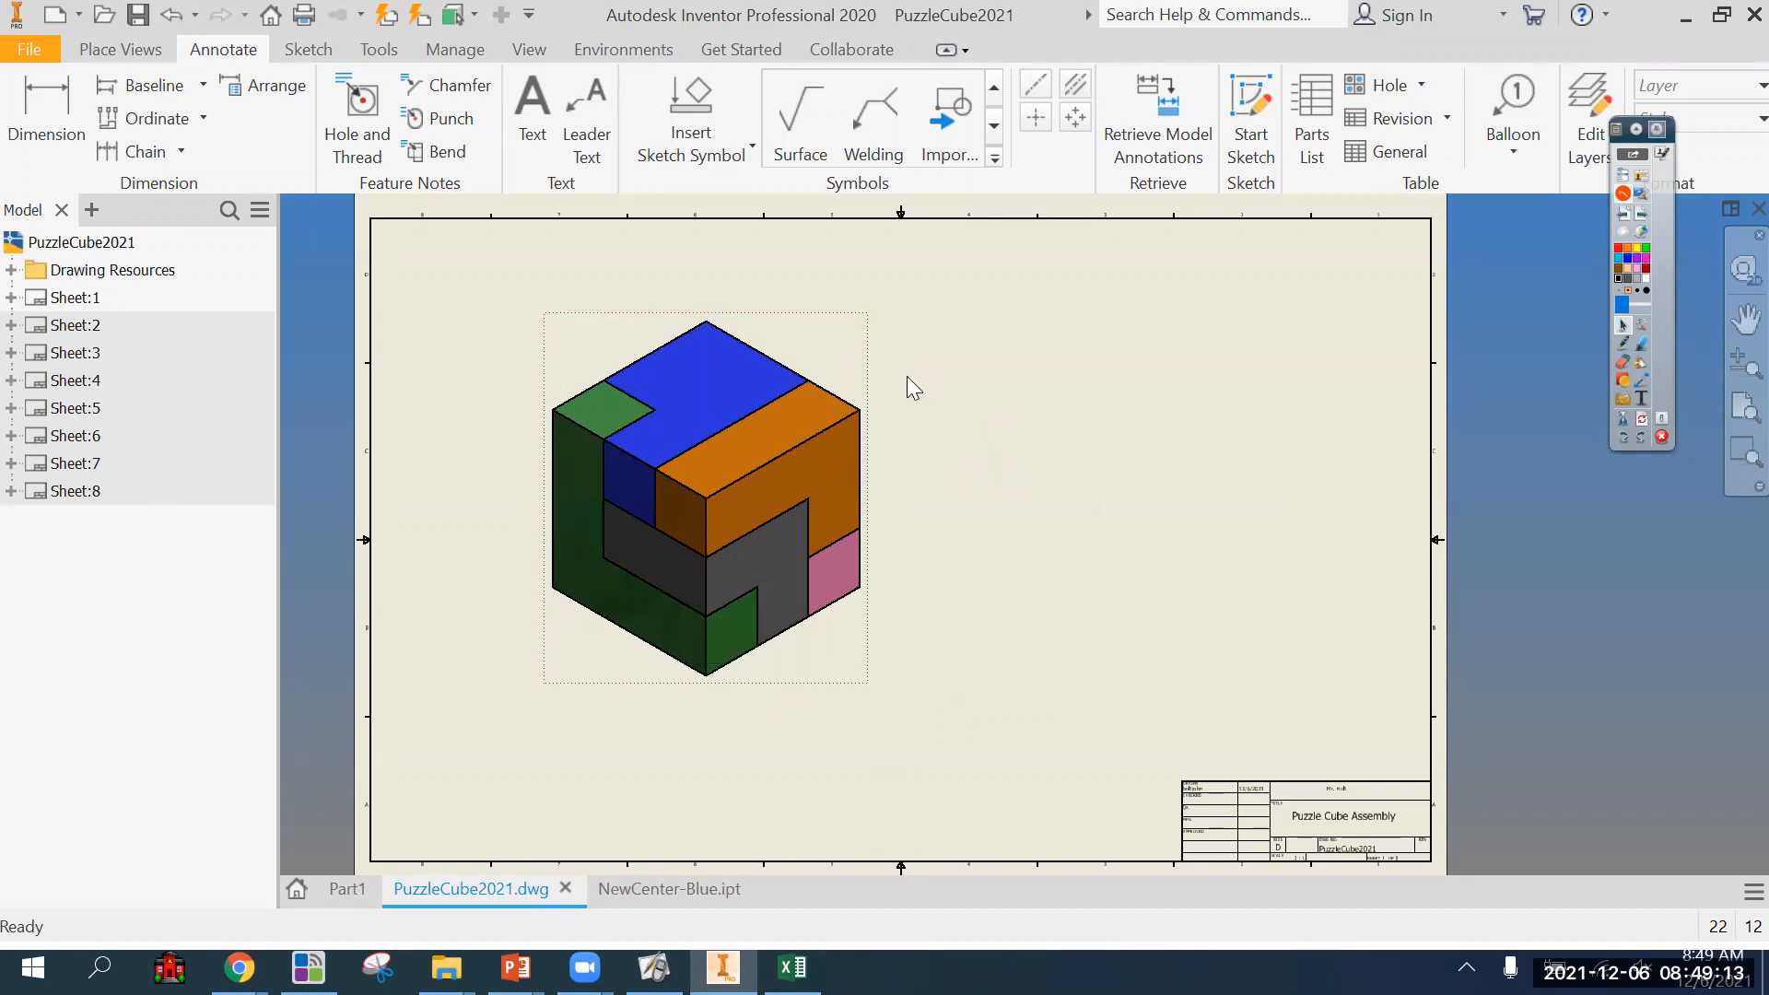
# On sheet 6, rotate the orange piece's isometric view to a different corner orientation and move it back inside the sheet border.
pyautogui.doubleClick(57, 435)
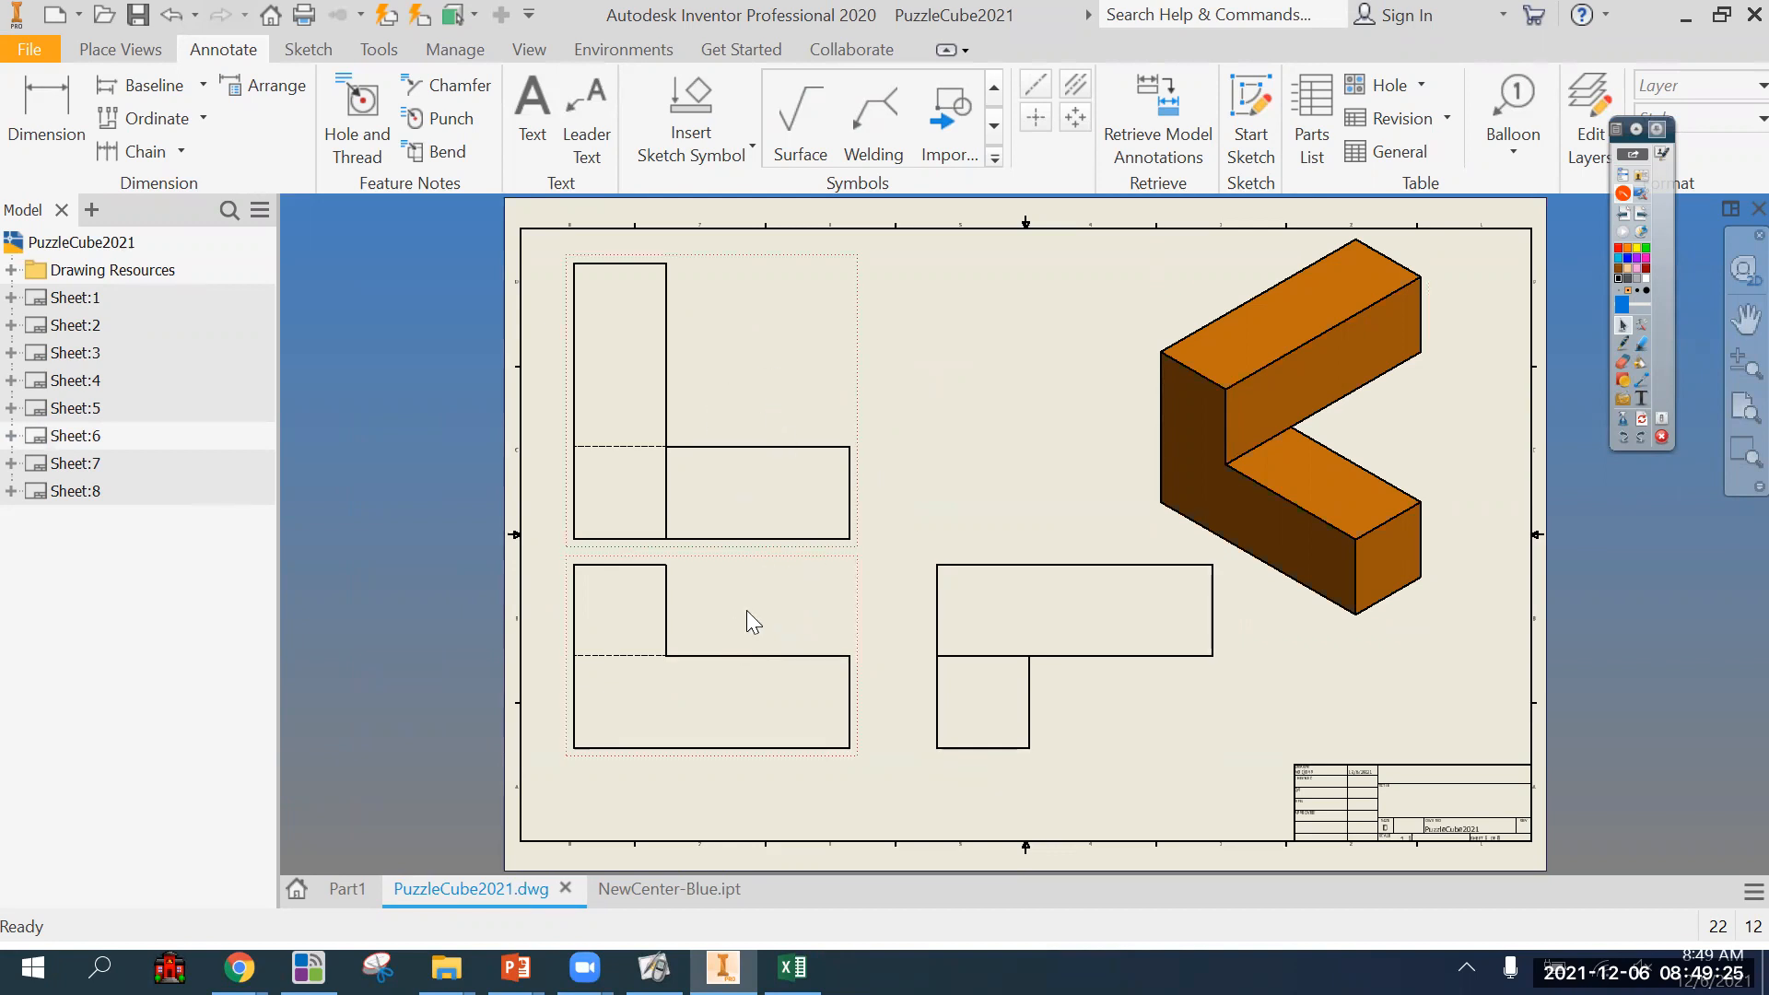
pyautogui.rightClick(1410, 422)
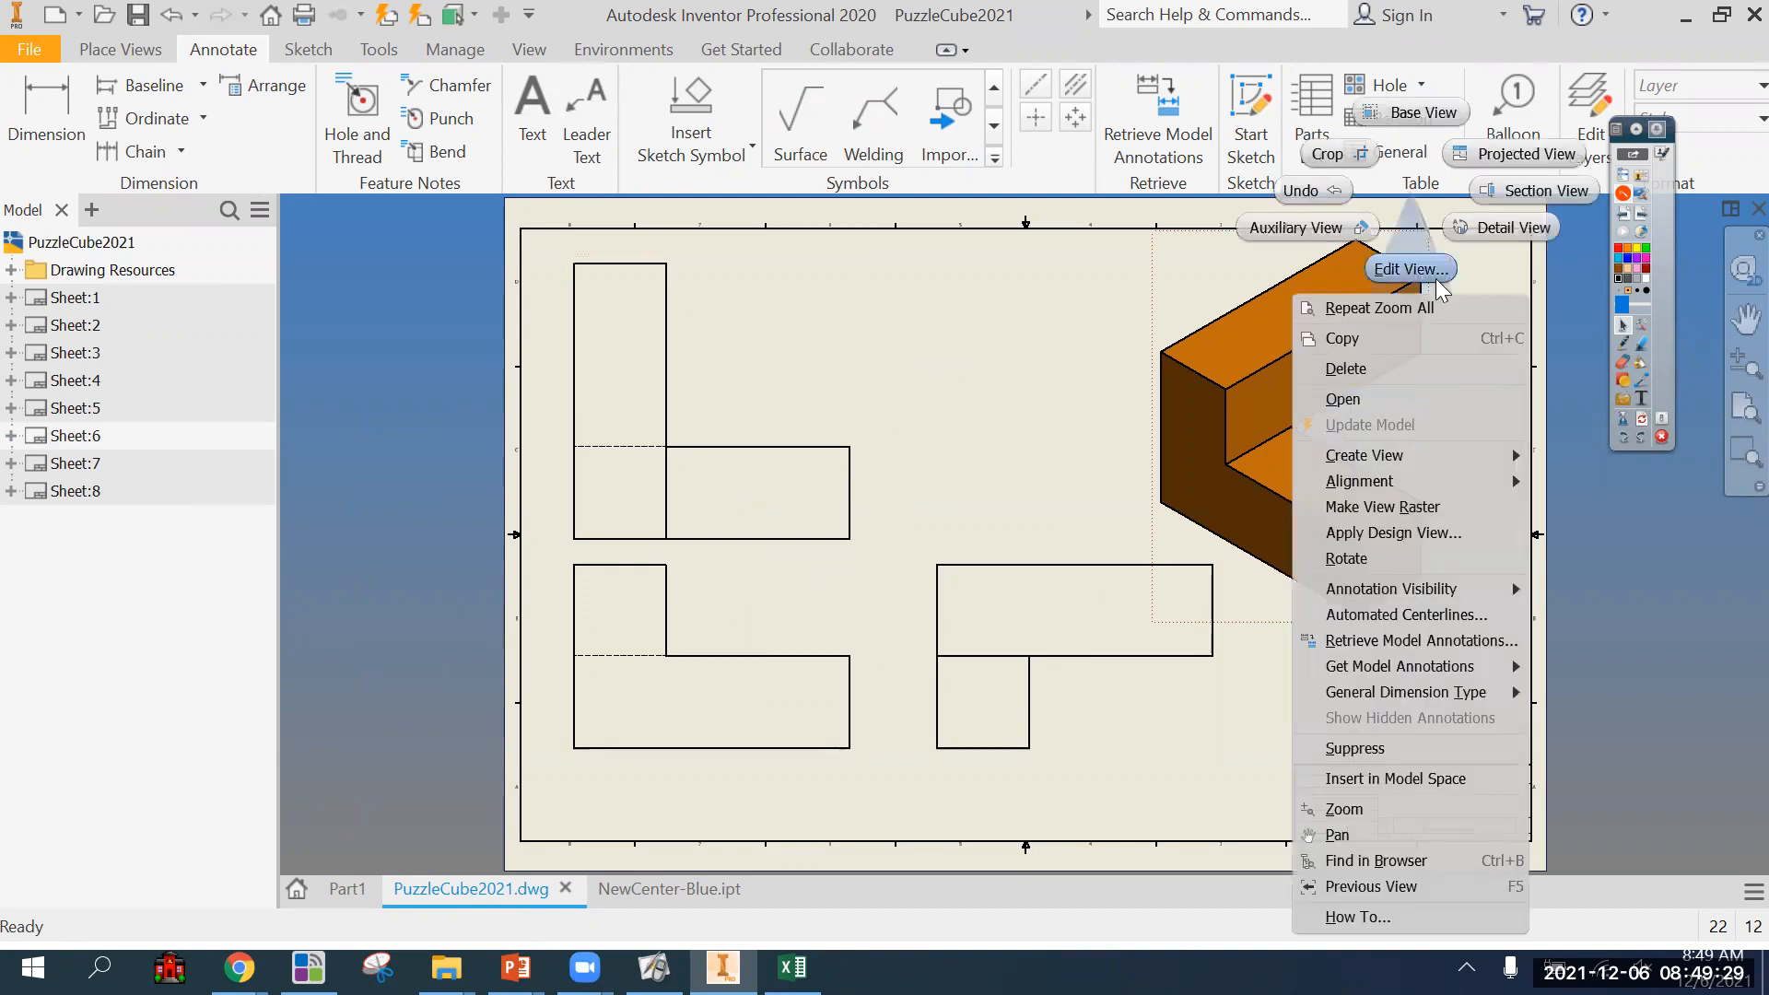
pyautogui.click(1435, 270)
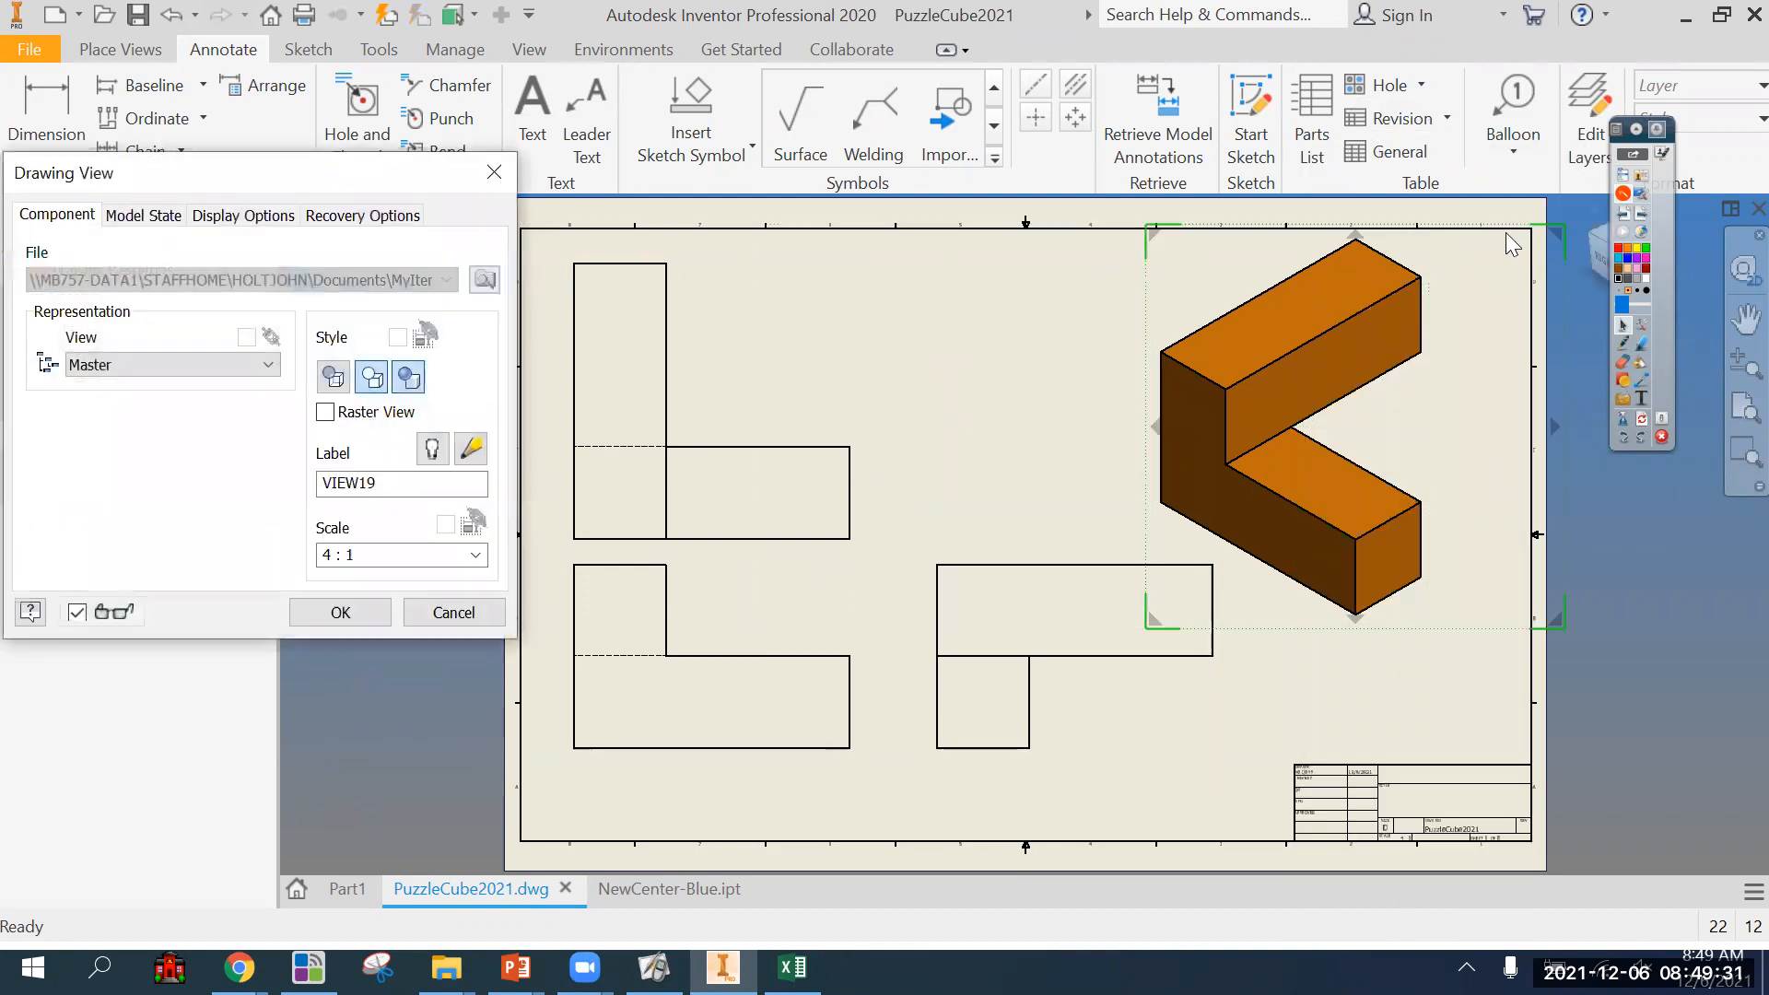
pyautogui.click(1595, 240)
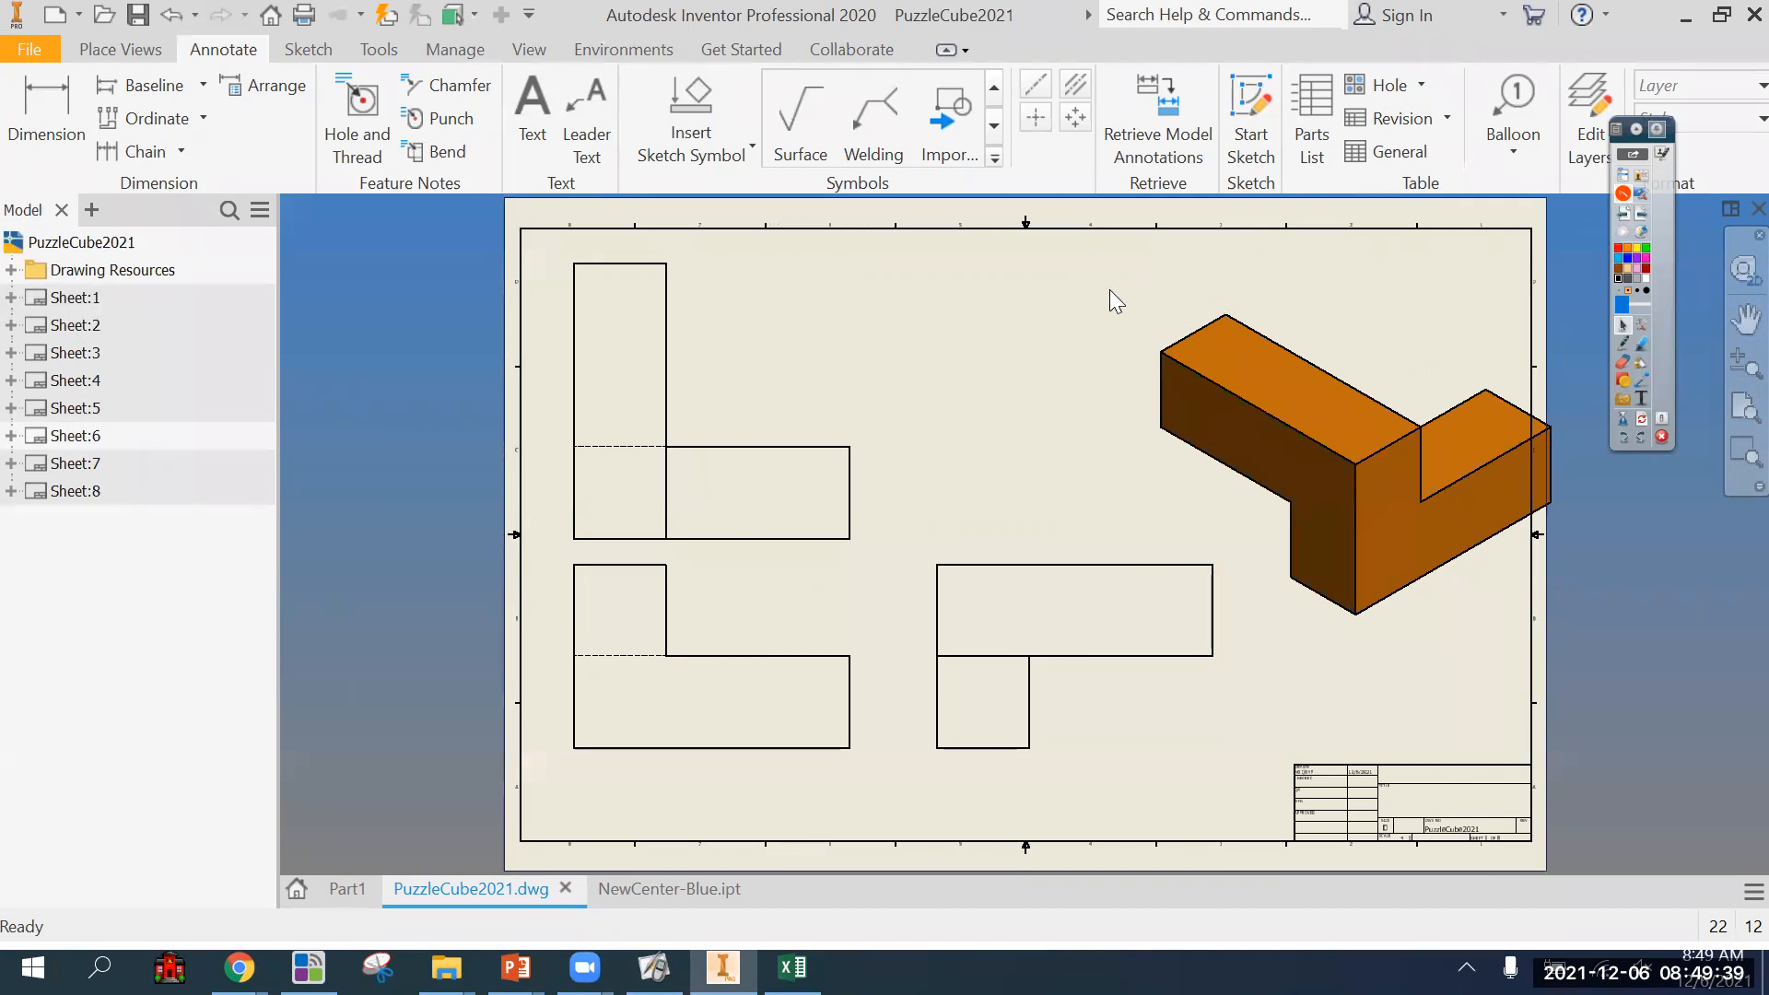
pyautogui.moveTo(1152, 365)
pyautogui.mouseDown()
pyautogui.moveTo(1164, 338)
pyautogui.moveTo(1131, 281)
pyautogui.moveTo(1117, 303)
pyautogui.mouseUp()
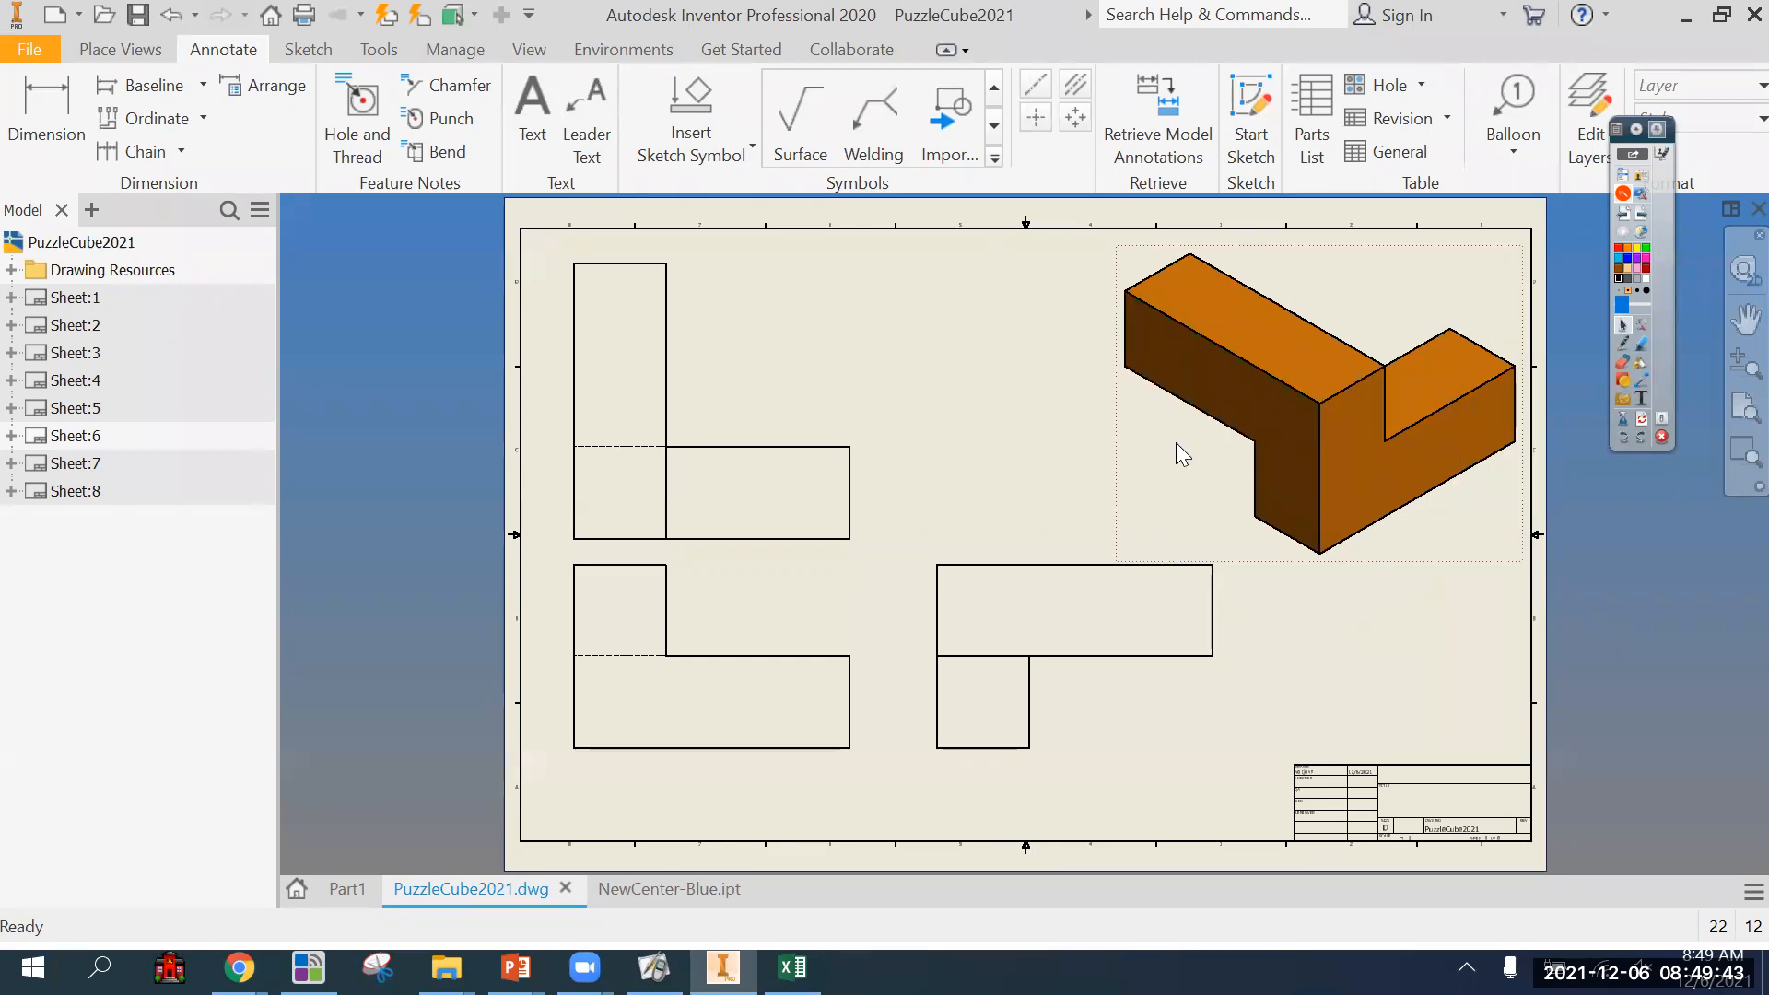
pyautogui.moveTo(1436, 628)
pyautogui.mouseDown(button='middle')
pyautogui.moveTo(1281, 625)
pyautogui.moveTo(1328, 620)
pyautogui.mouseUp(button='middle')
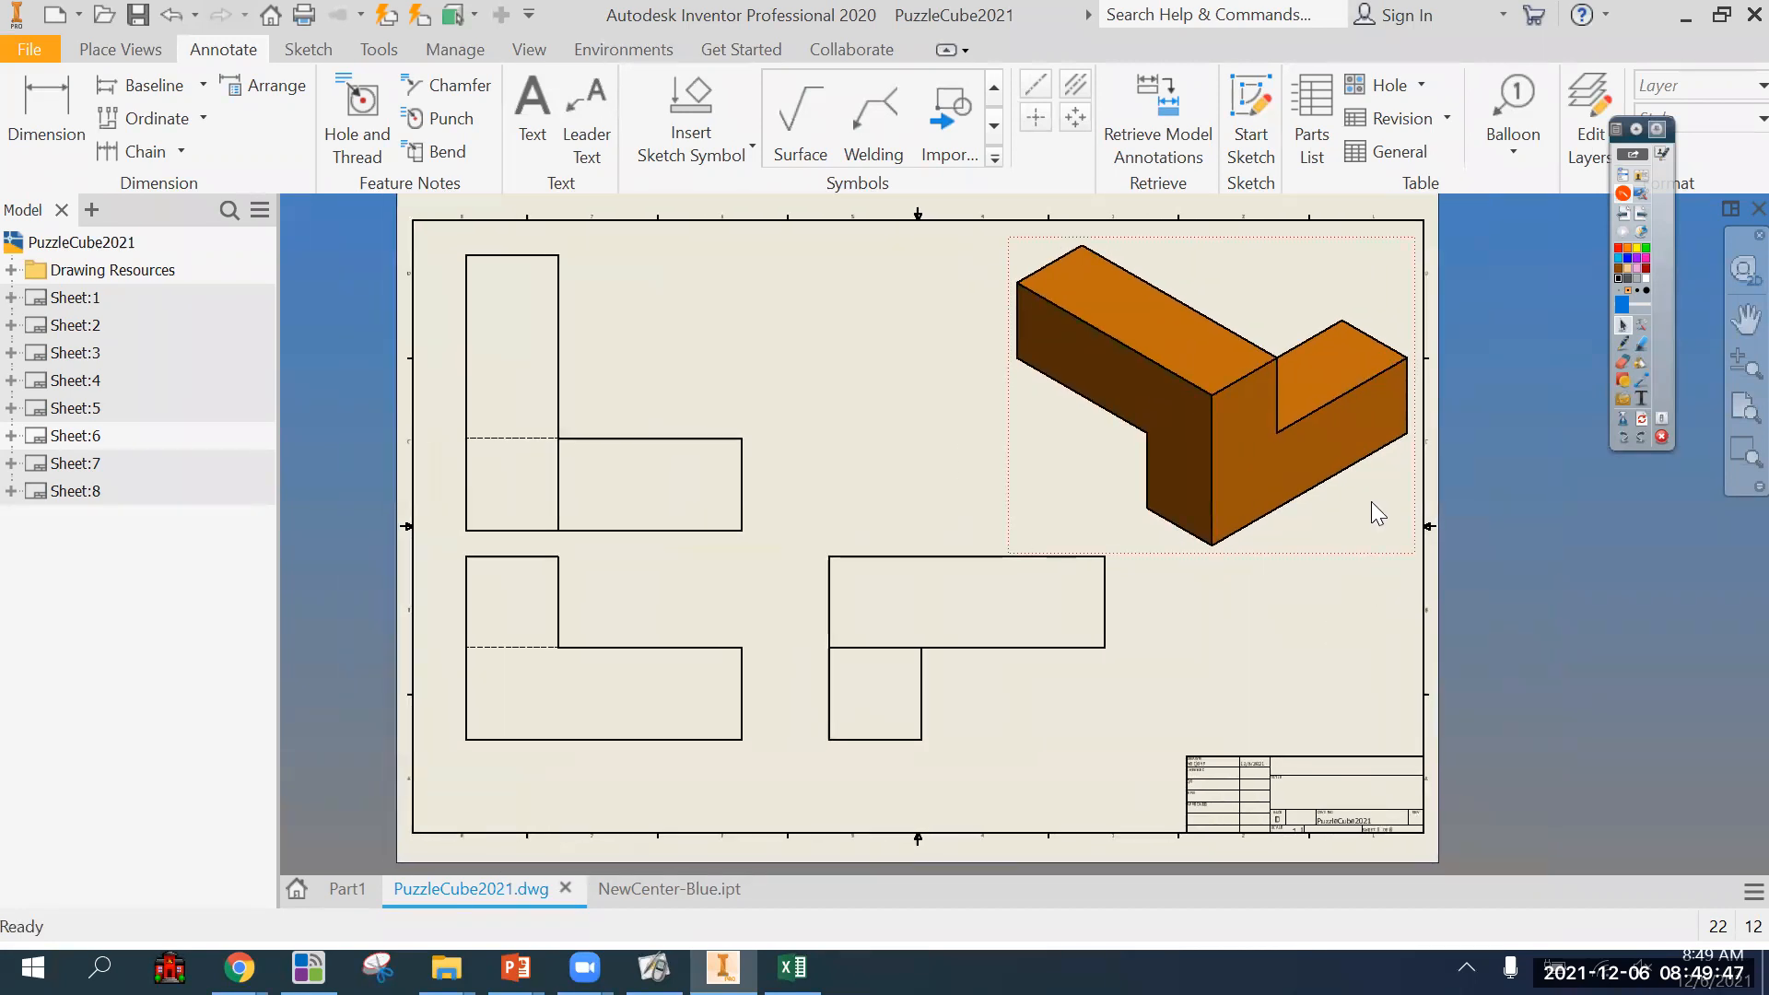
pyautogui.rightClick(1366, 540)
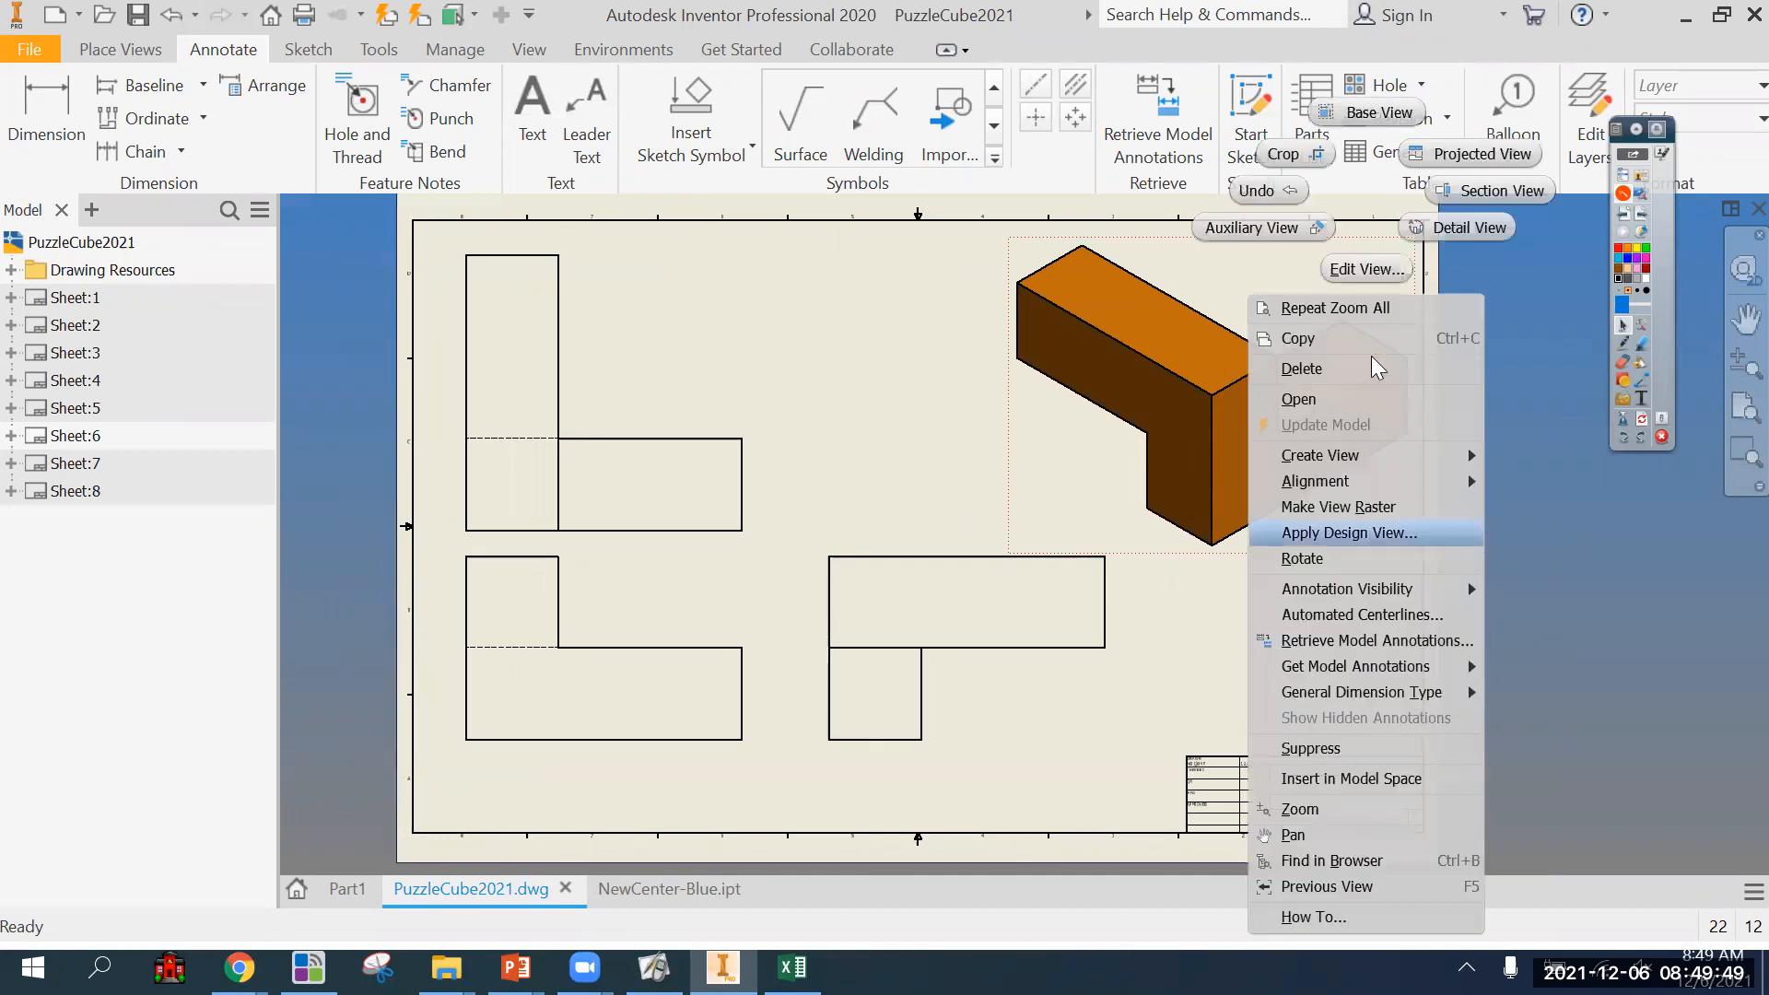
pyautogui.click(1359, 275)
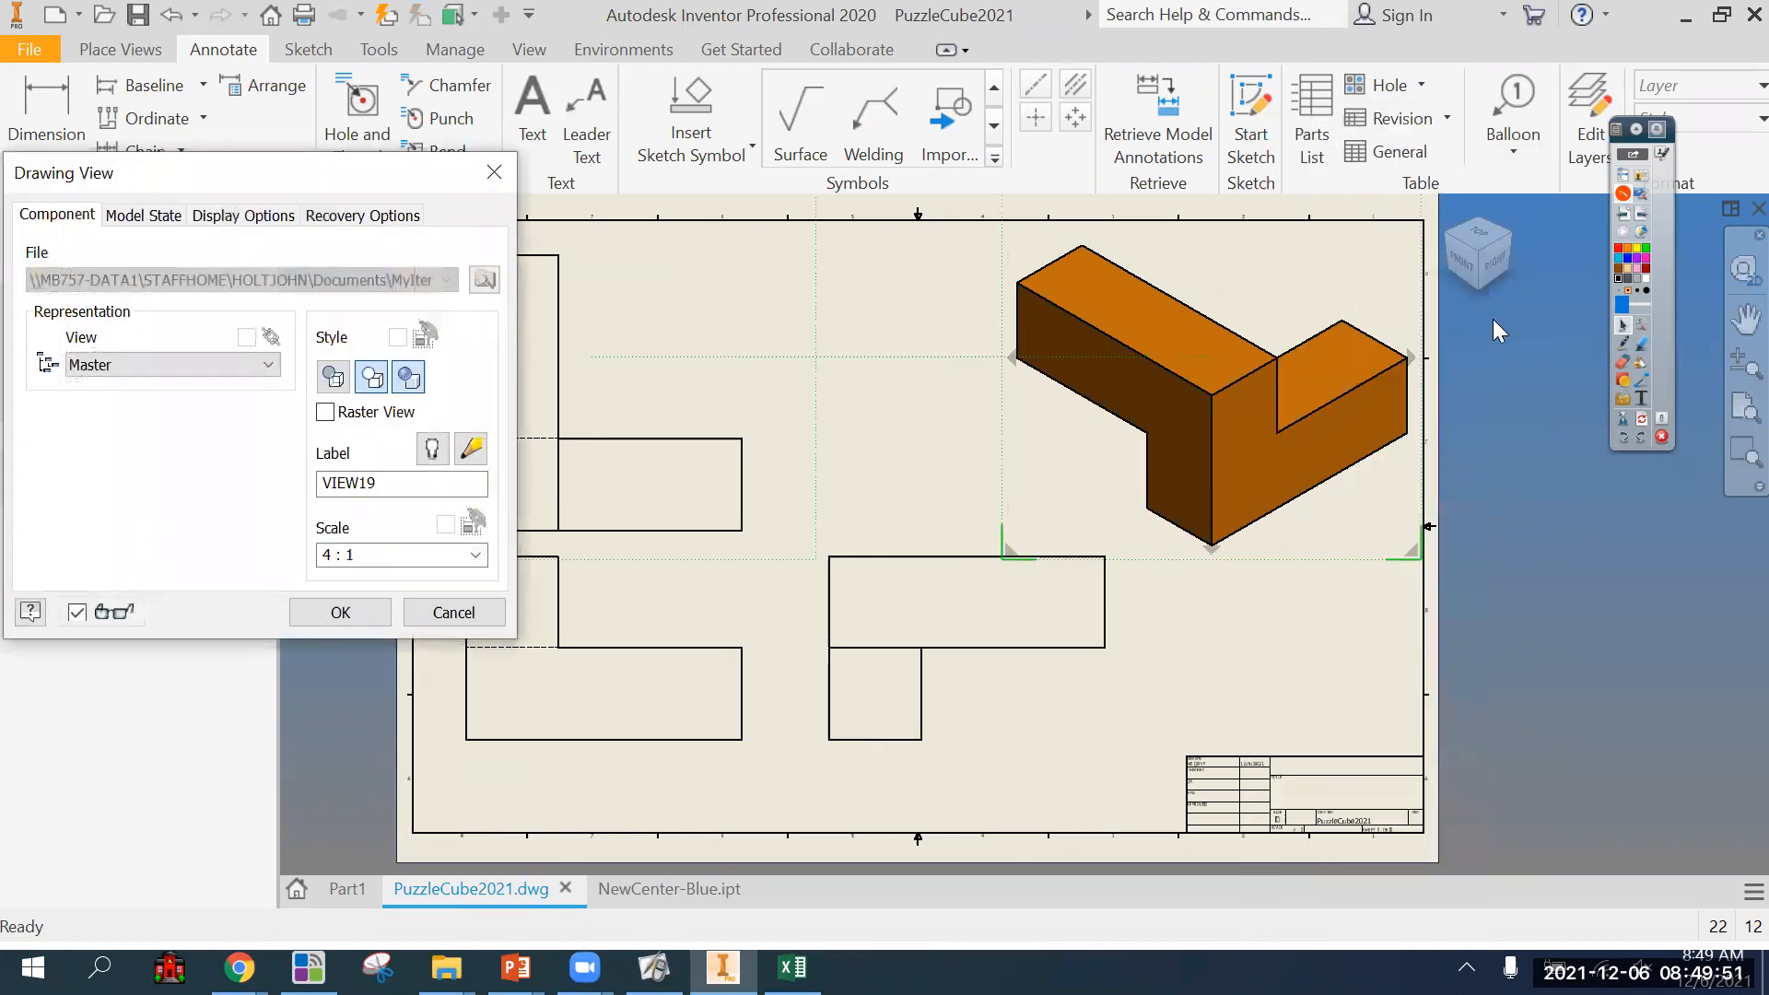
pyautogui.click(1513, 258)
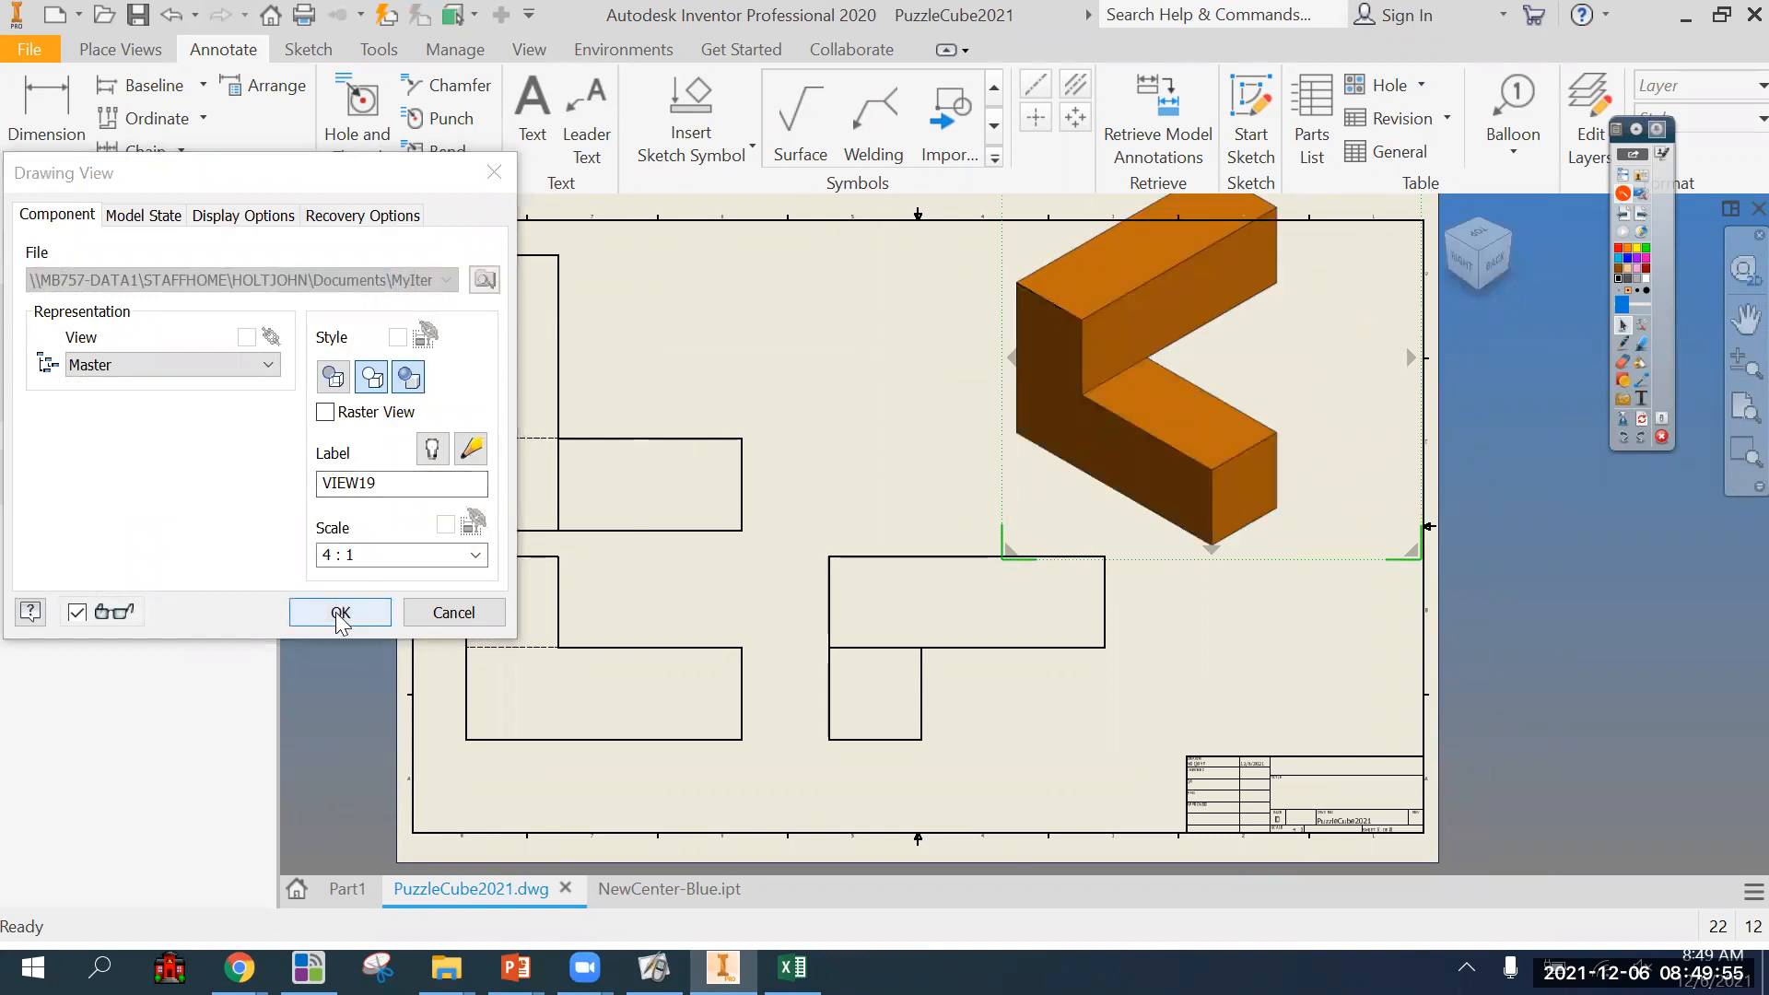
pyautogui.click(1464, 263)
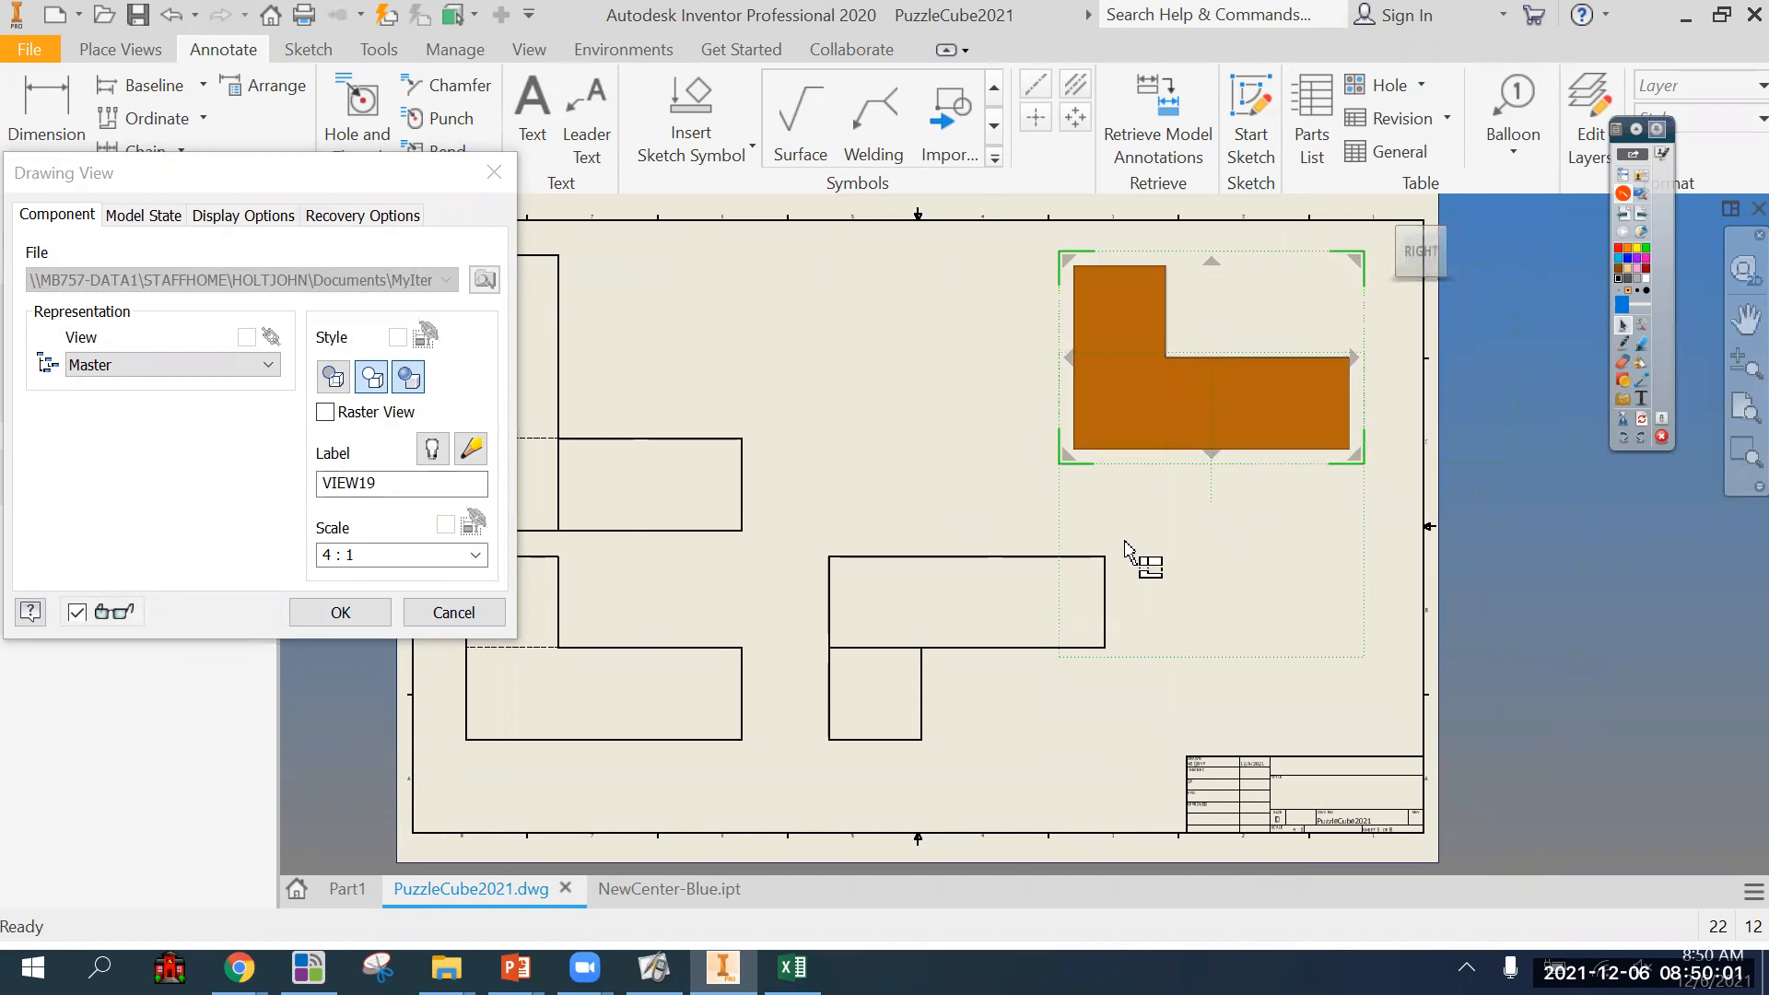
pyautogui.press('Escape')
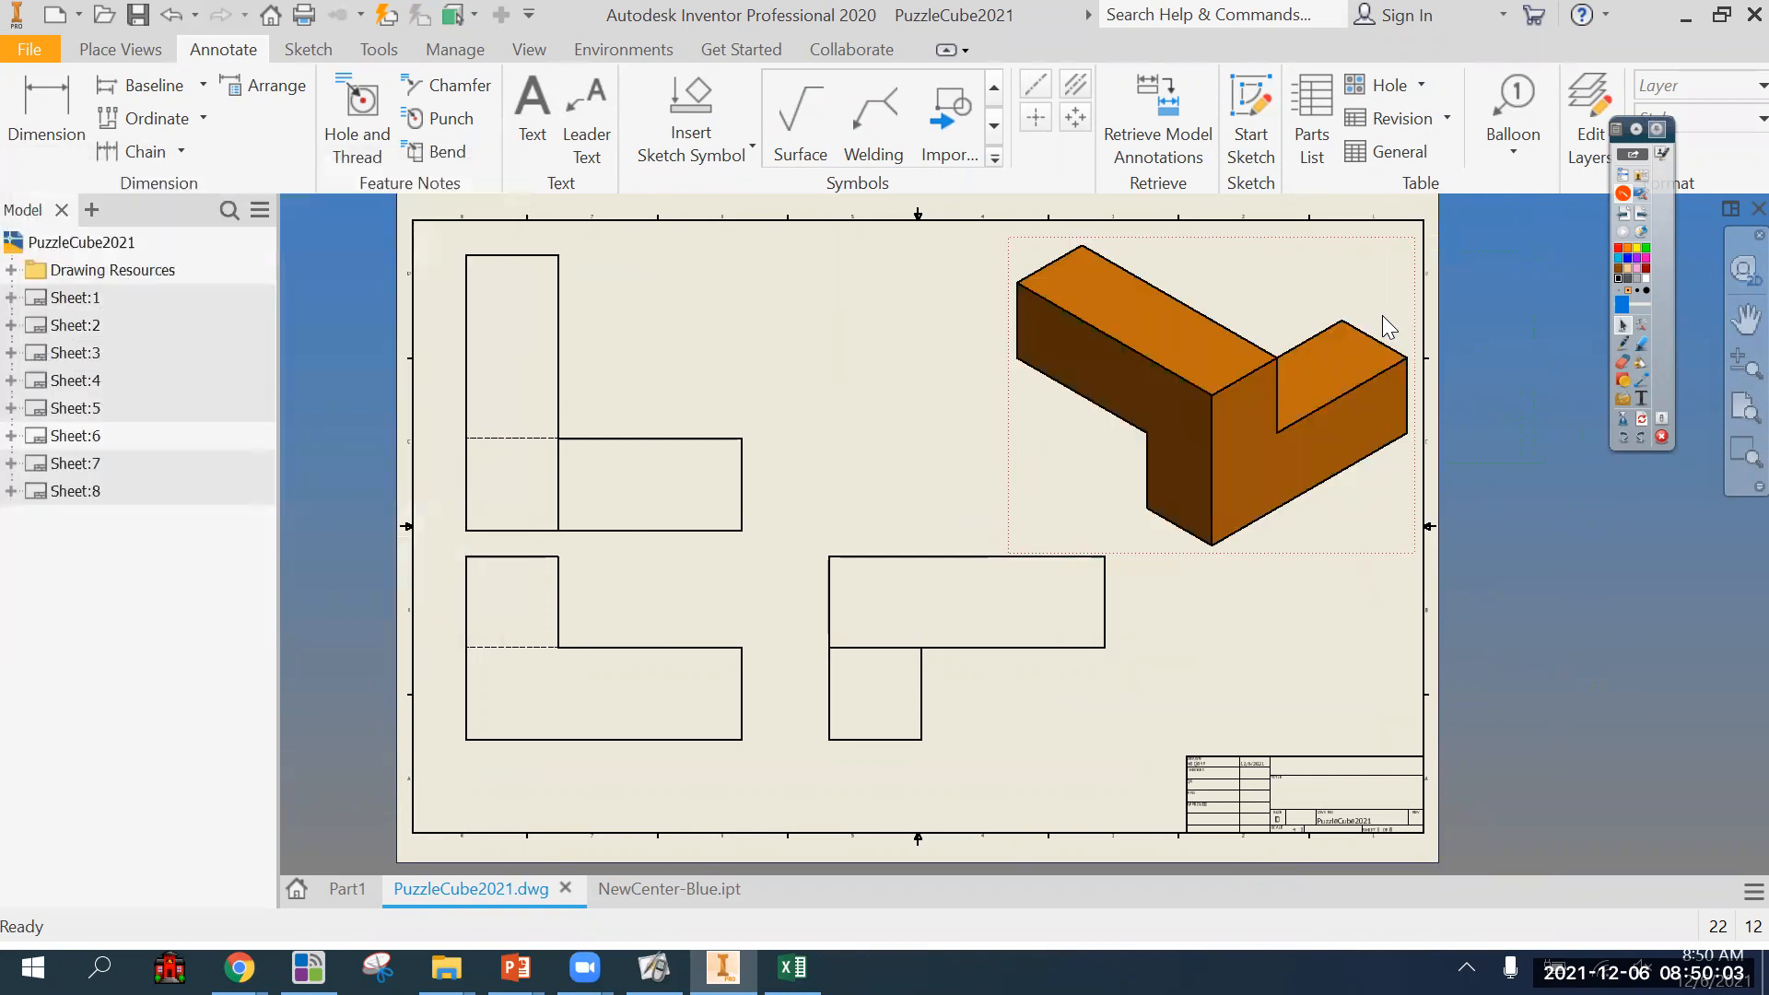
# Replace the orange piece's isometric view on sheet 6 with a new isometric projected from the L-shaped front view.
pyautogui.press('Delete')
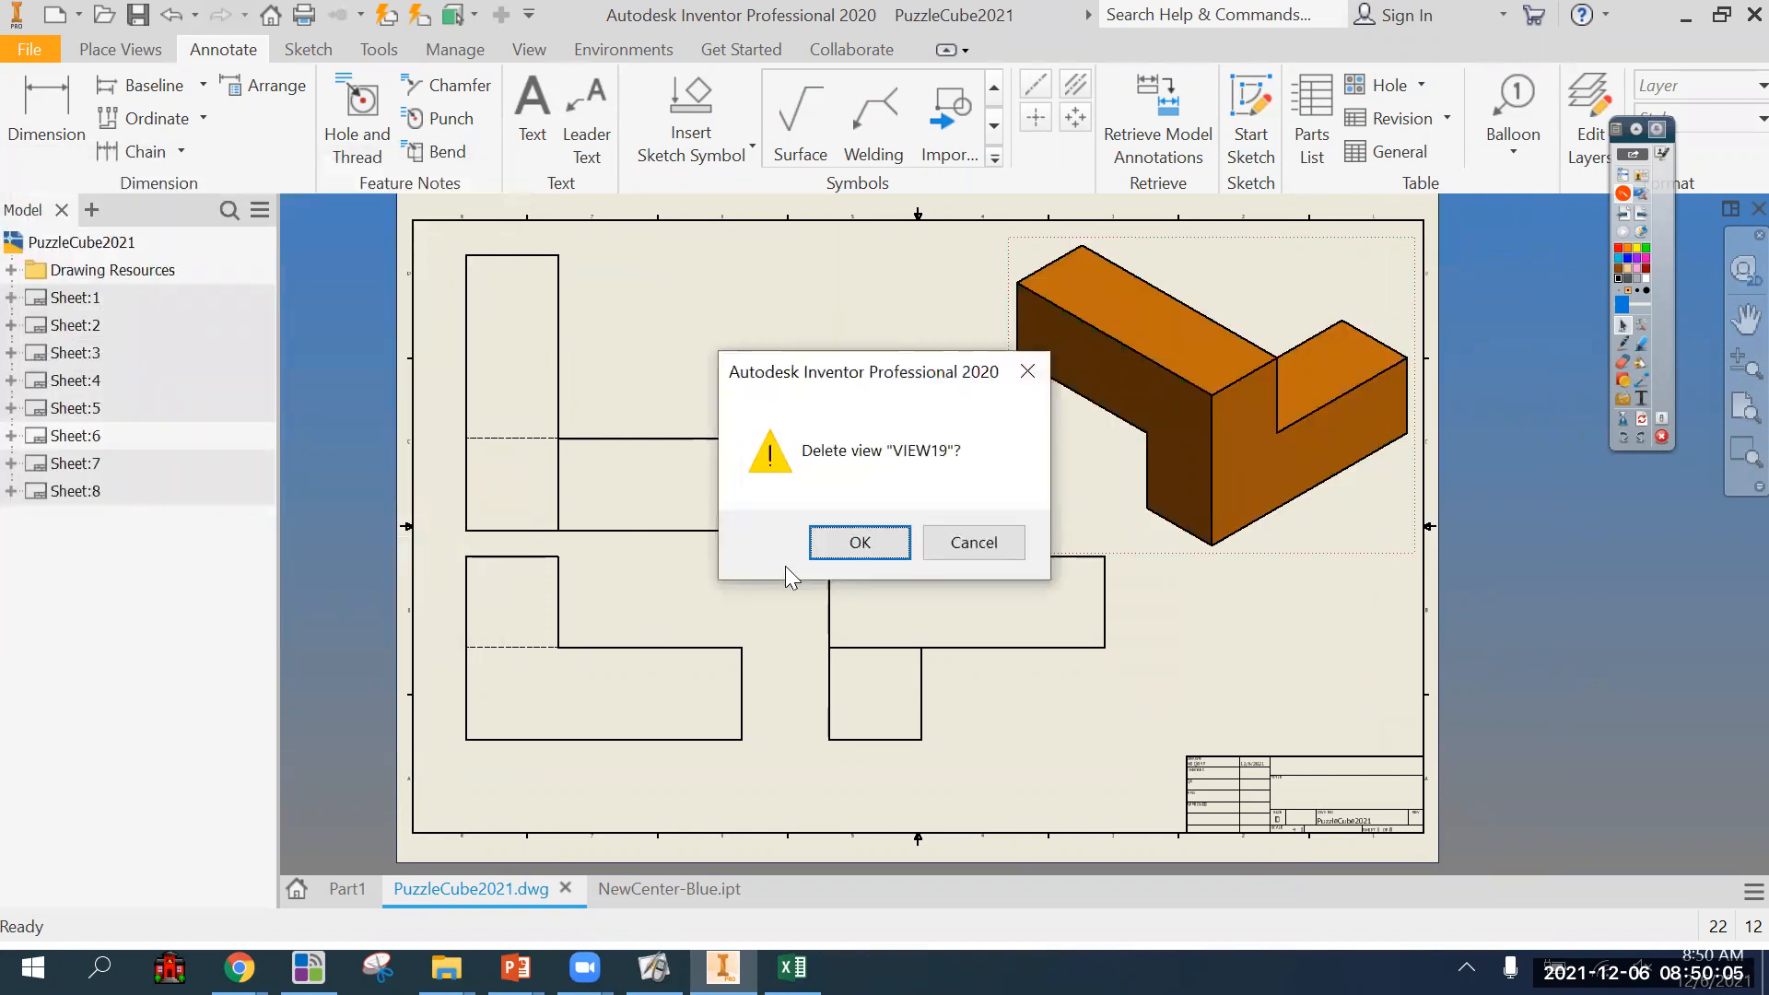
pyautogui.press('Return')
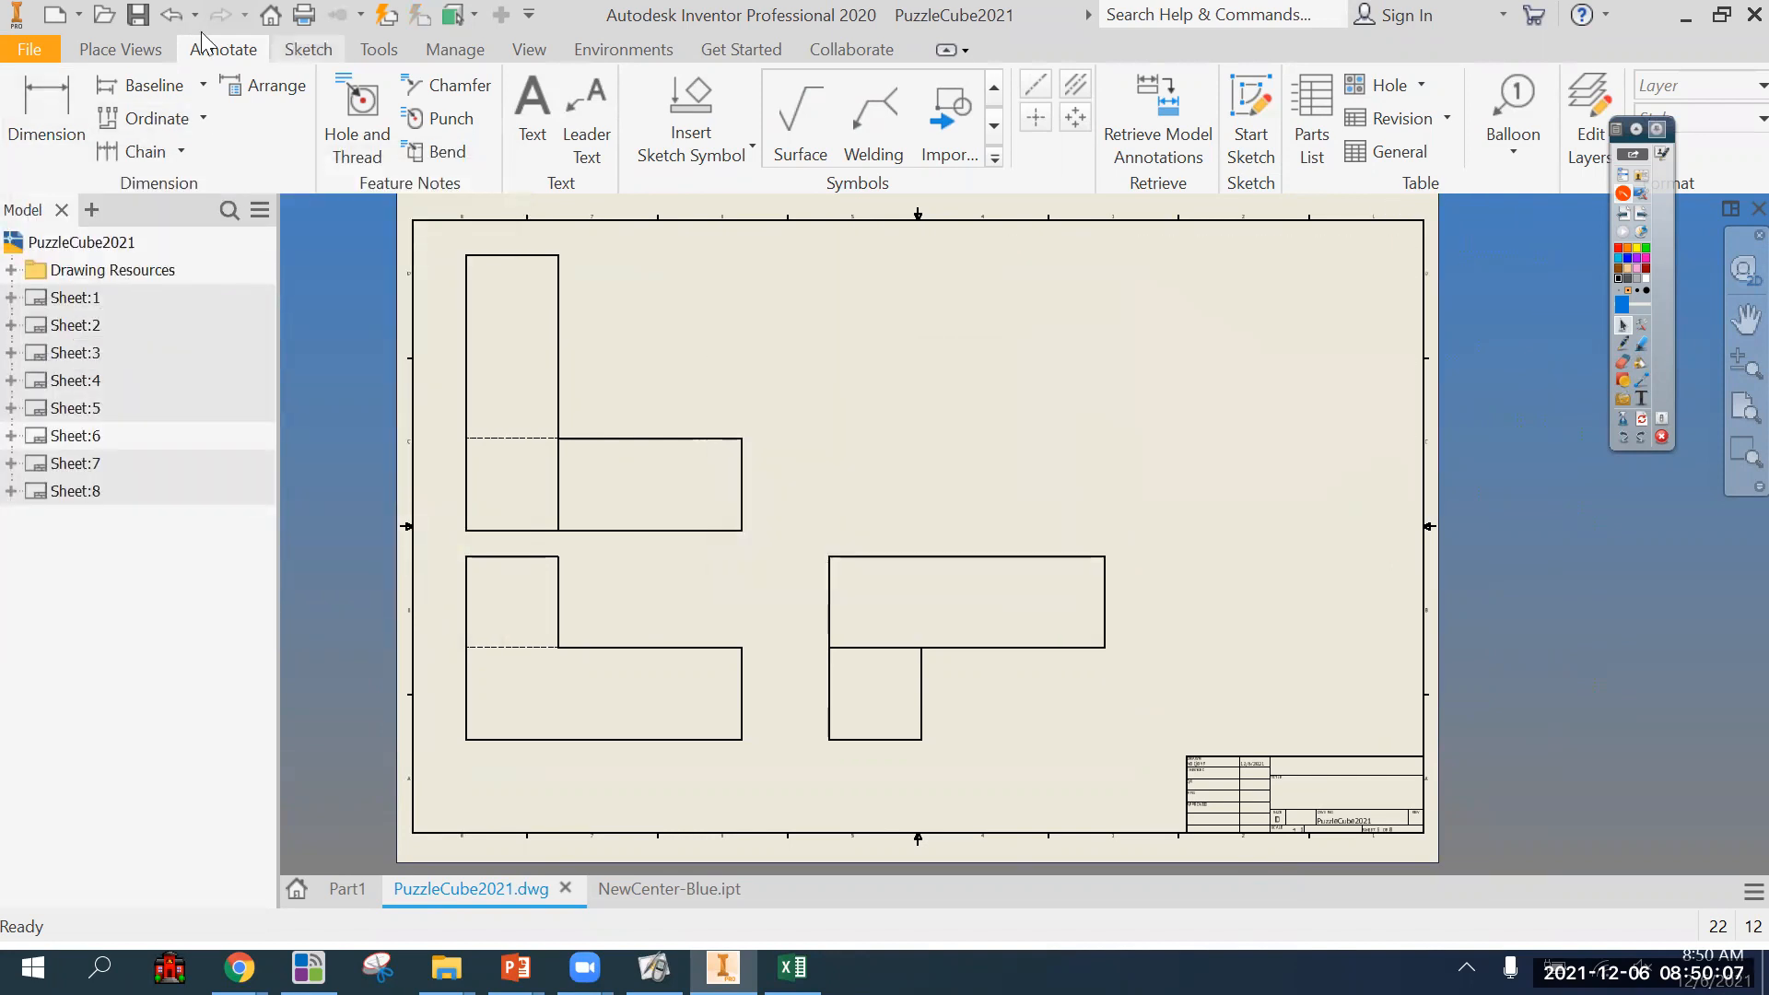
pyautogui.click(124, 49)
pyautogui.click(92, 140)
pyautogui.click(553, 679)
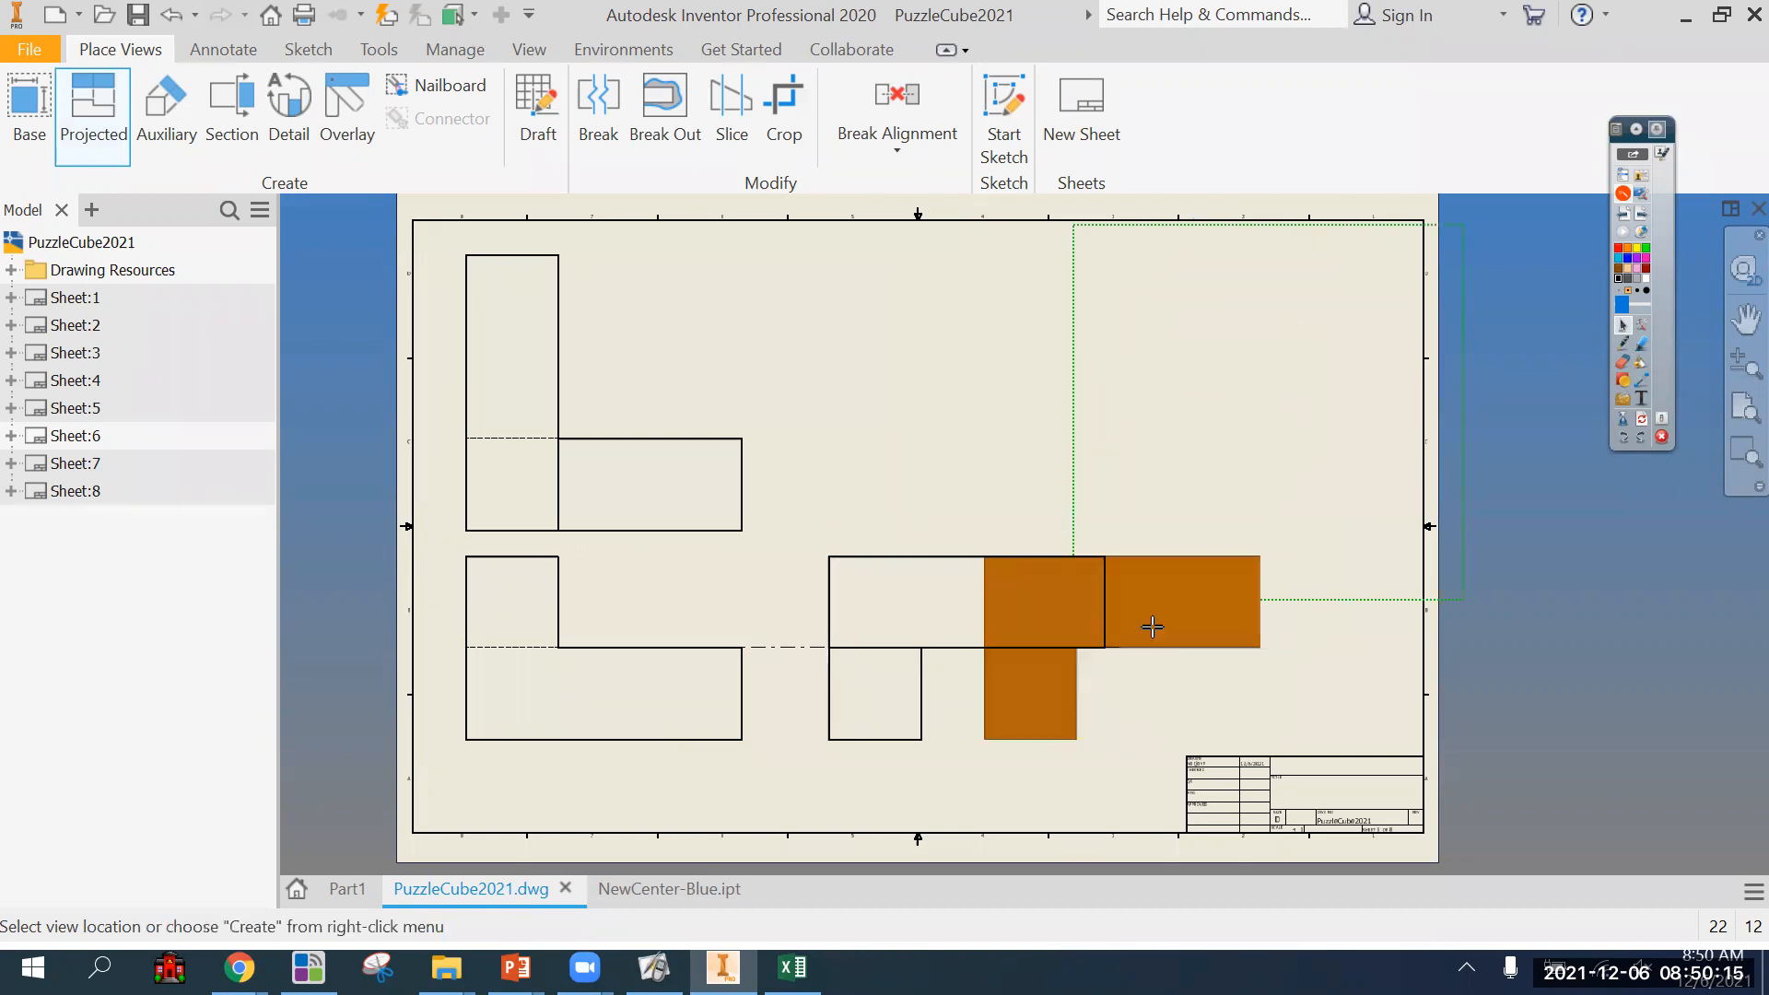
pyautogui.press('Escape')
pyautogui.click(93, 115)
pyautogui.click(654, 696)
pyautogui.click(1222, 410)
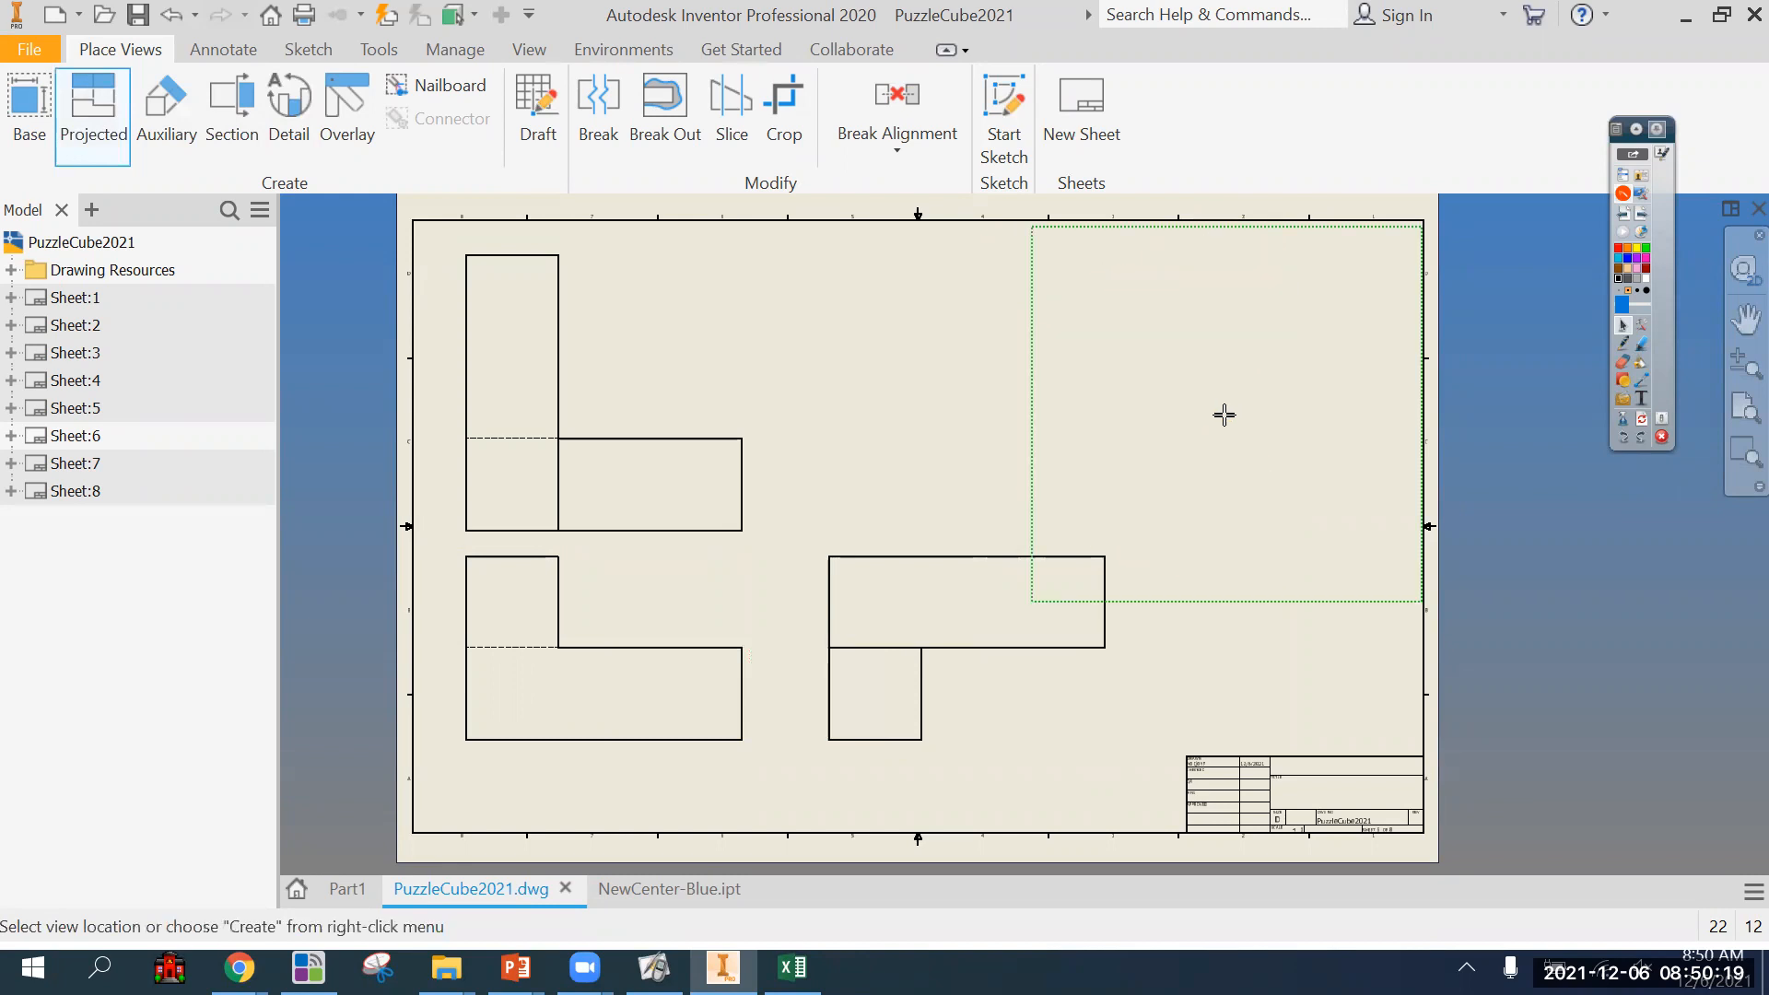
pyautogui.rightClick(1222, 412)
pyautogui.click(1299, 415)
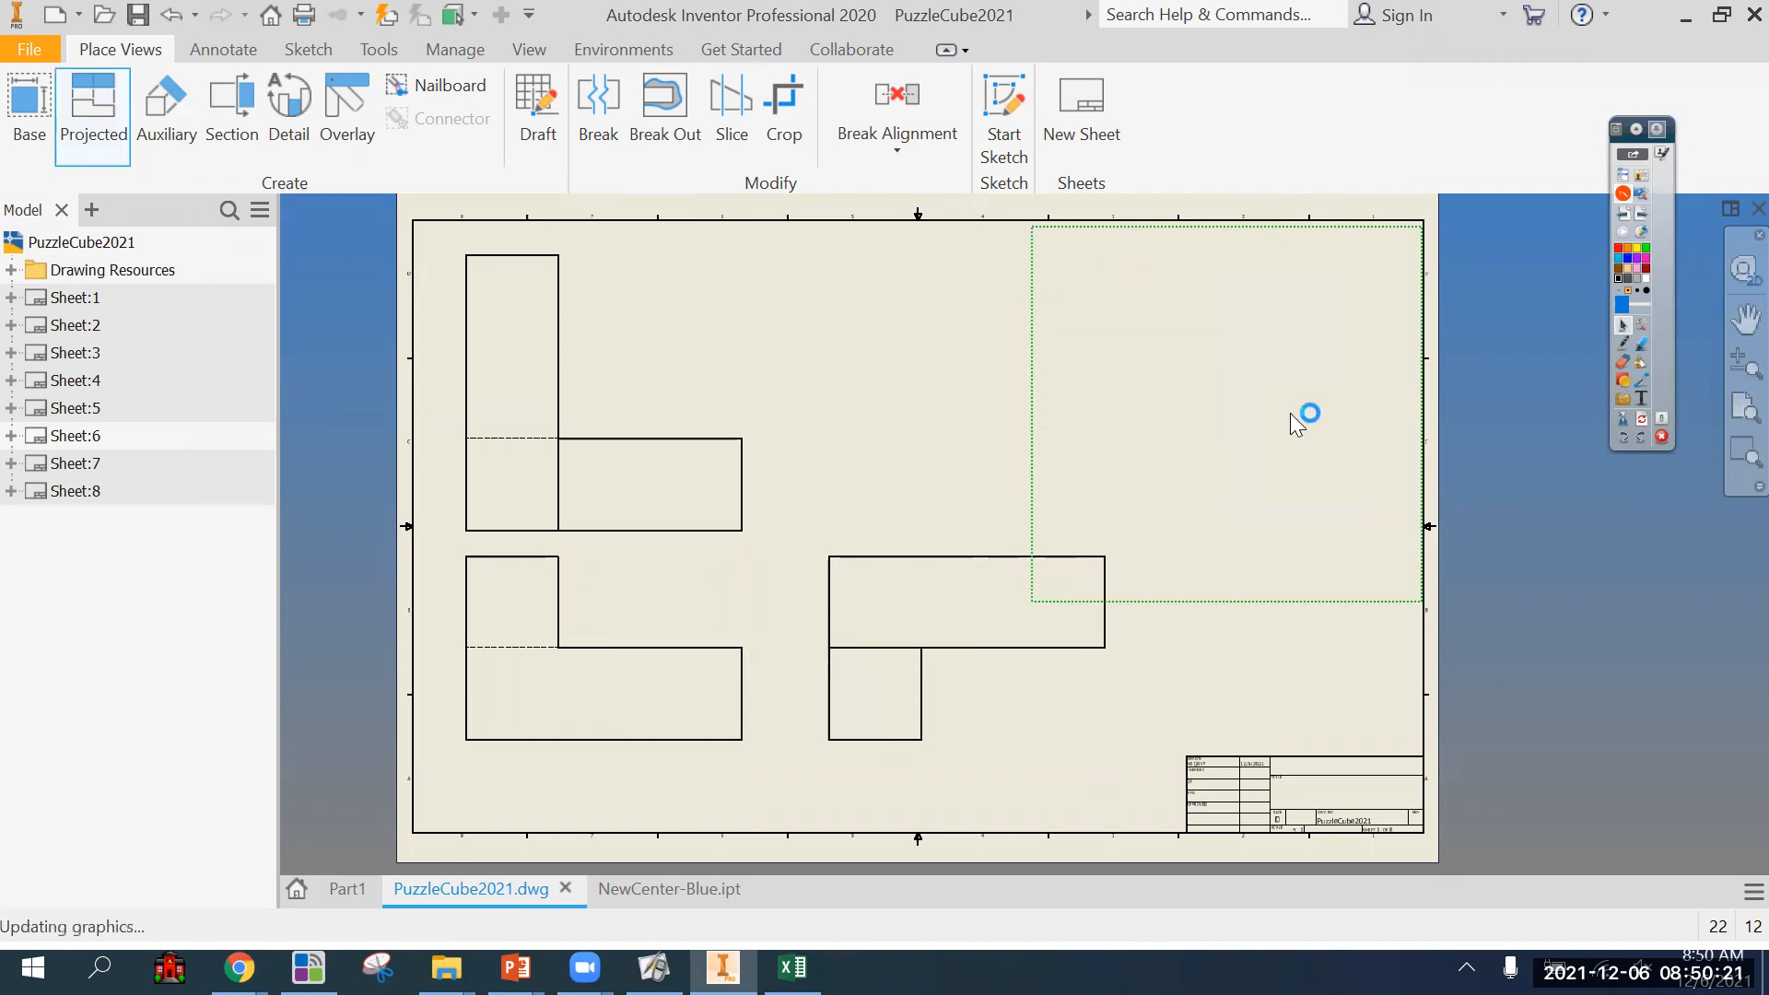
# Set the orange piece's new isometric view to the shaded display style.
pyautogui.rightClick(1355, 437)
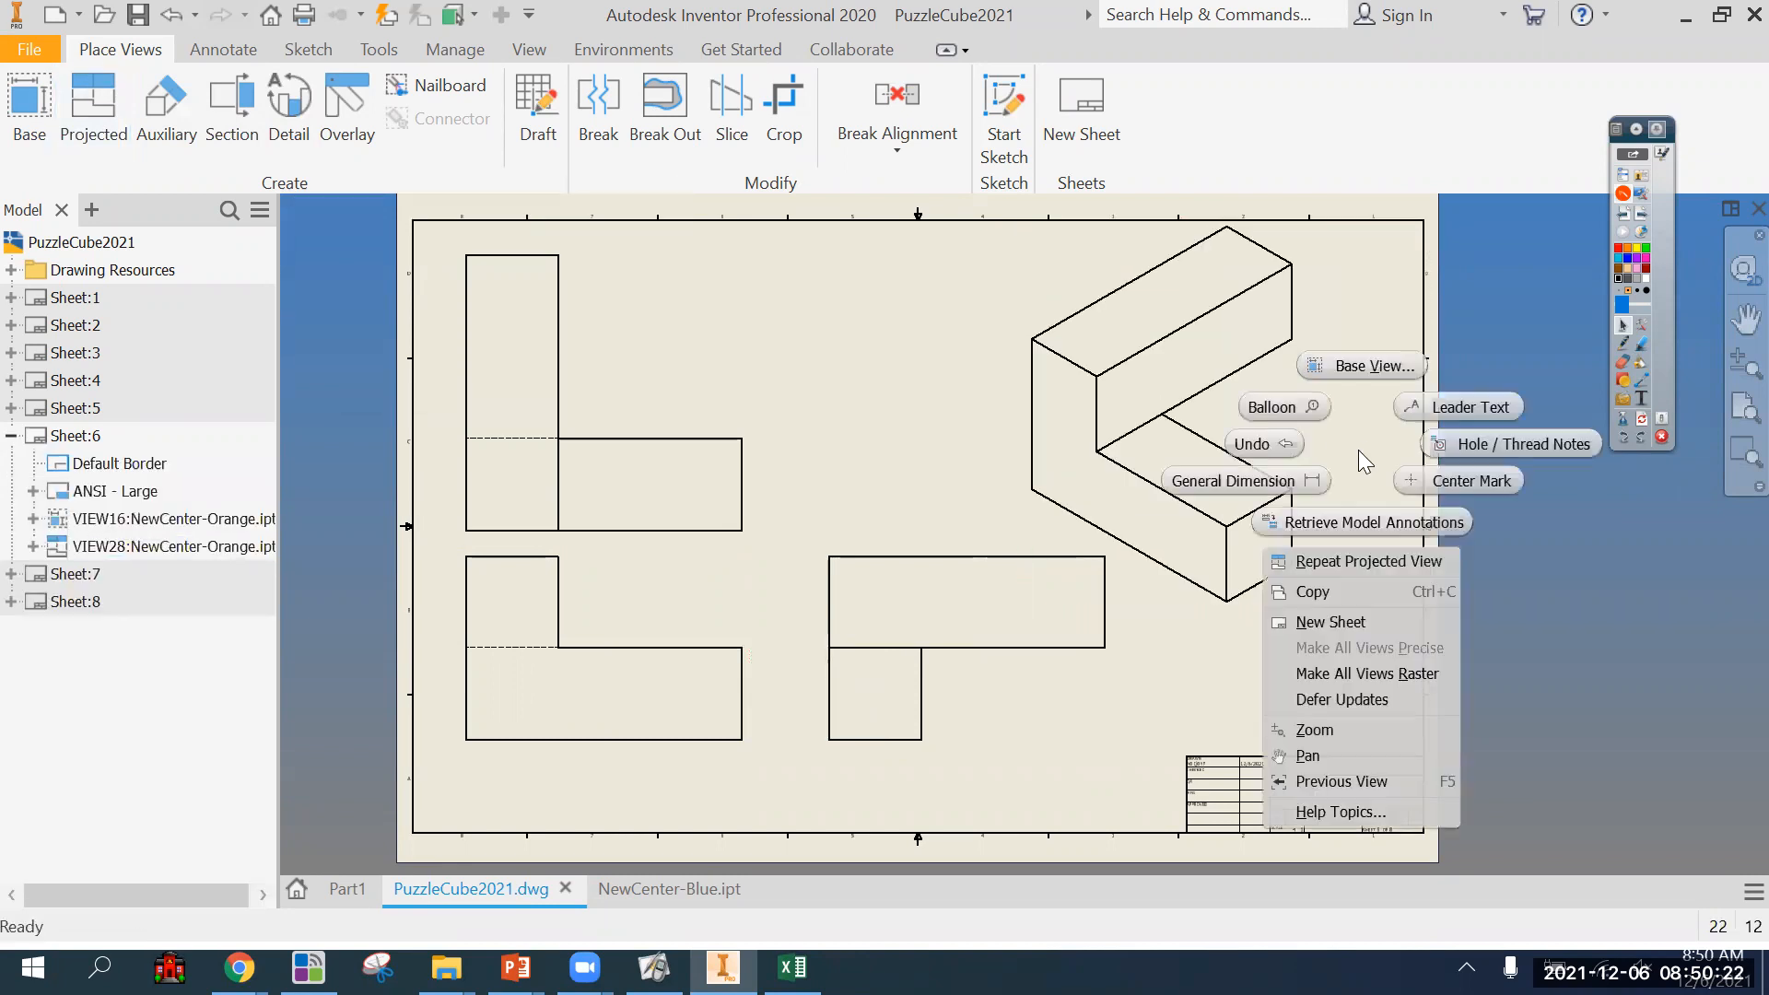
pyautogui.click(754, 311)
pyautogui.rightClick(1021, 304)
pyautogui.click(1019, 269)
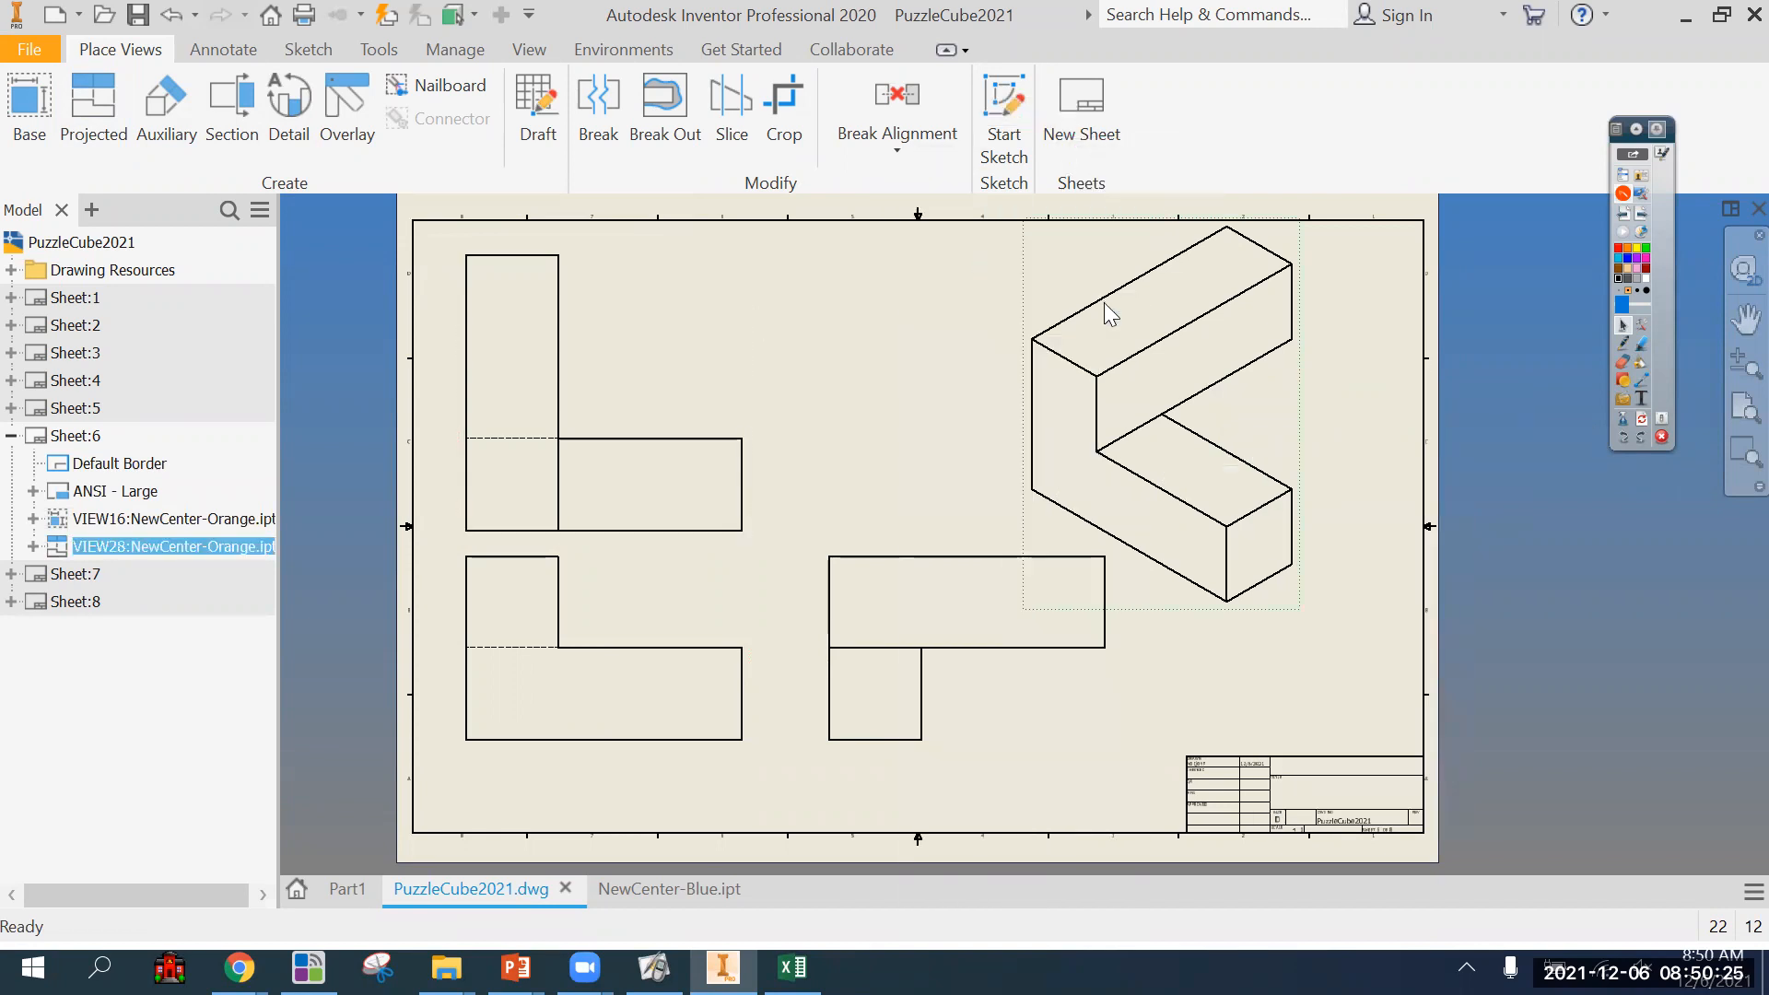
pyautogui.click(408, 377)
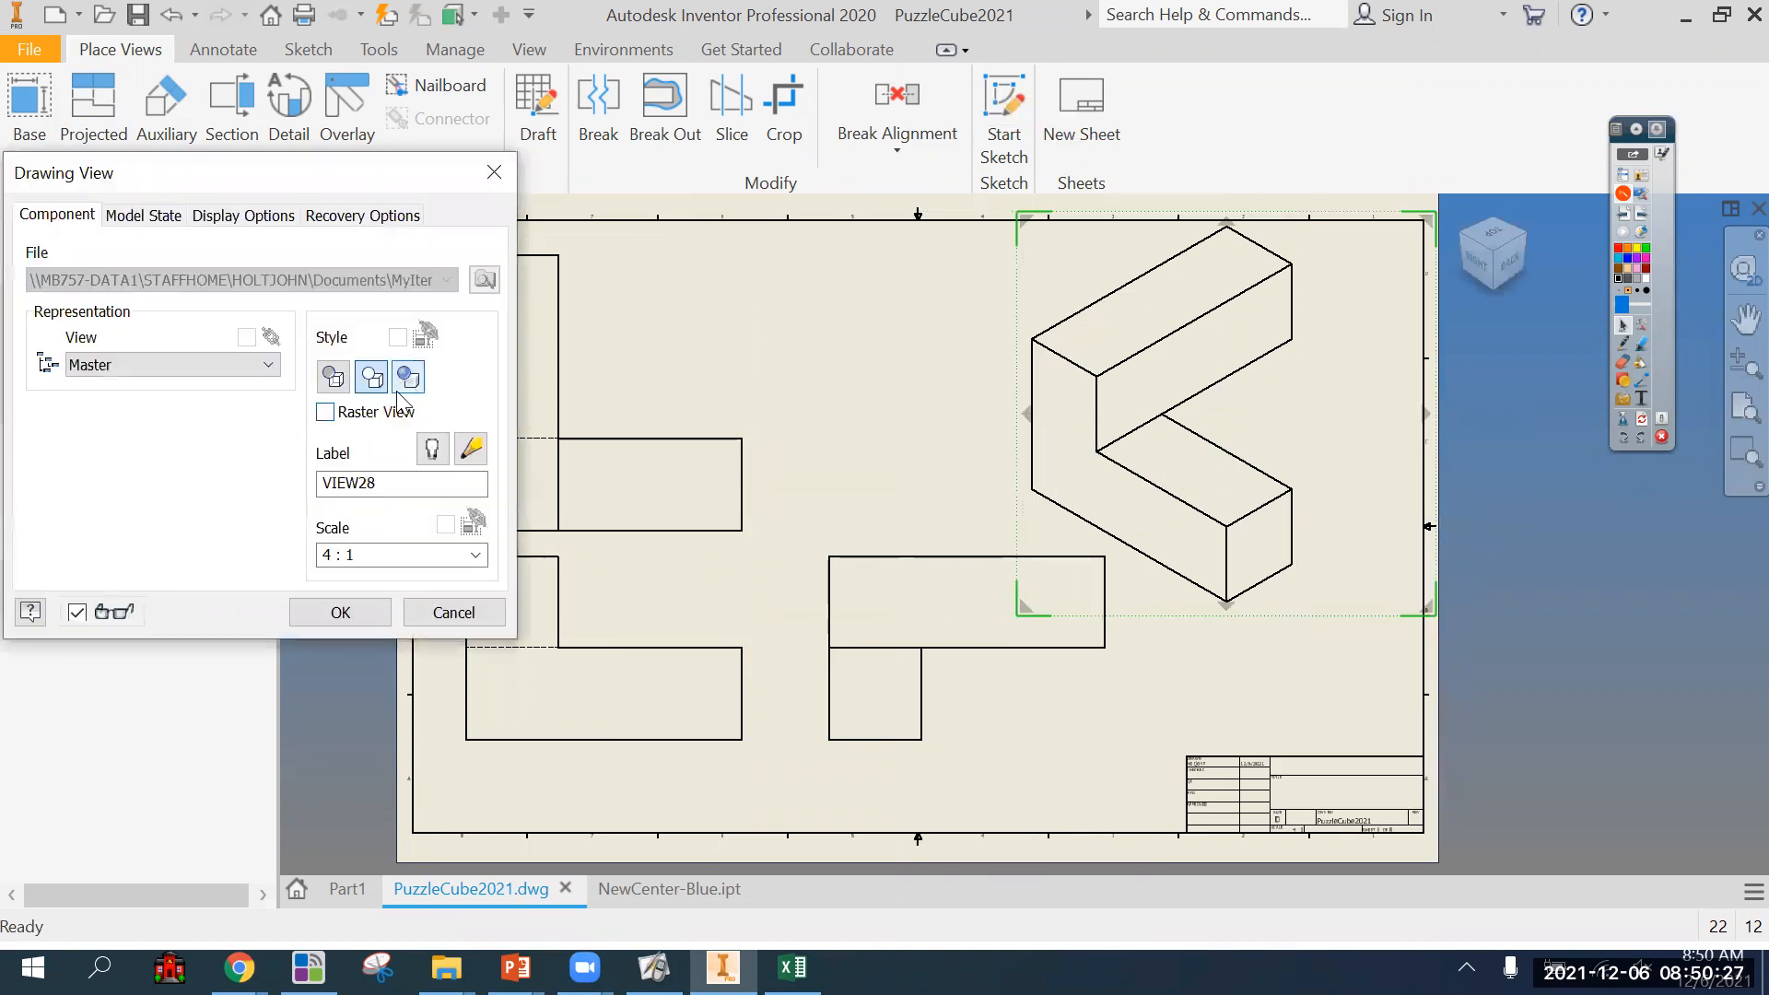
pyautogui.click(340, 613)
# On sheet 1, shift the assembly view slightly and begin a new base view of the NewCenter-Assembly file.
pyautogui.doubleClick(73, 296)
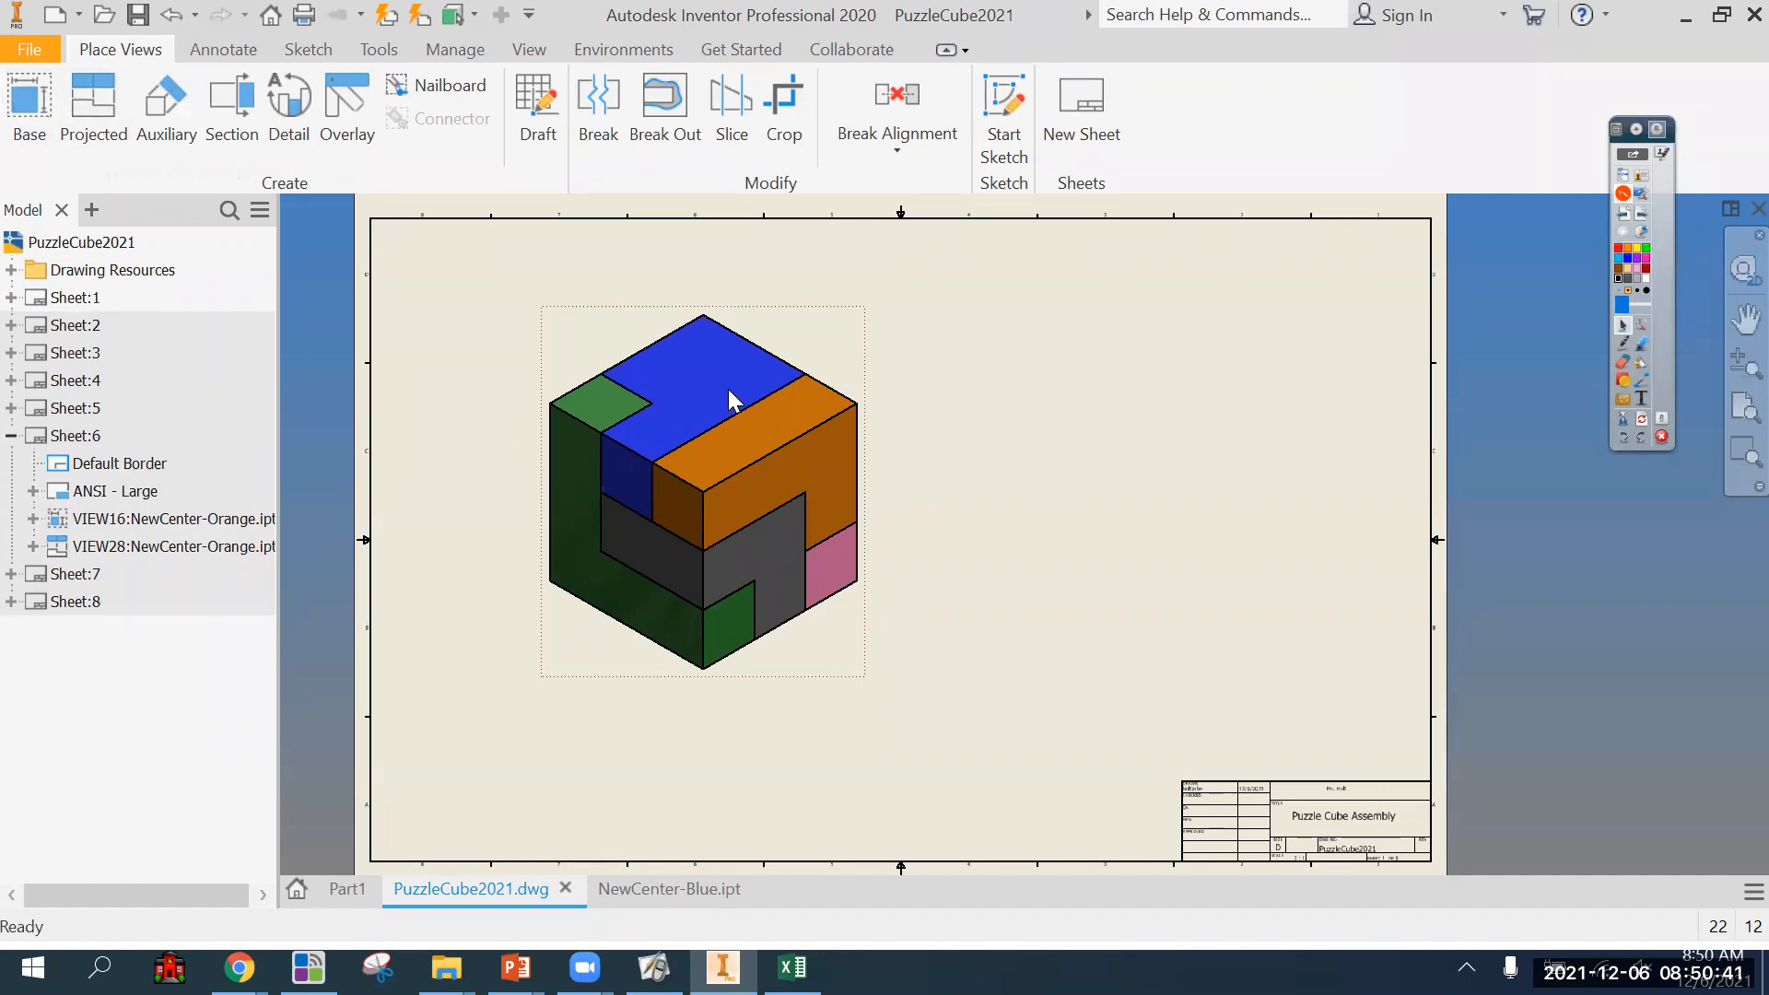
pyautogui.moveTo(823, 331); pyautogui.dragTo(820, 343)
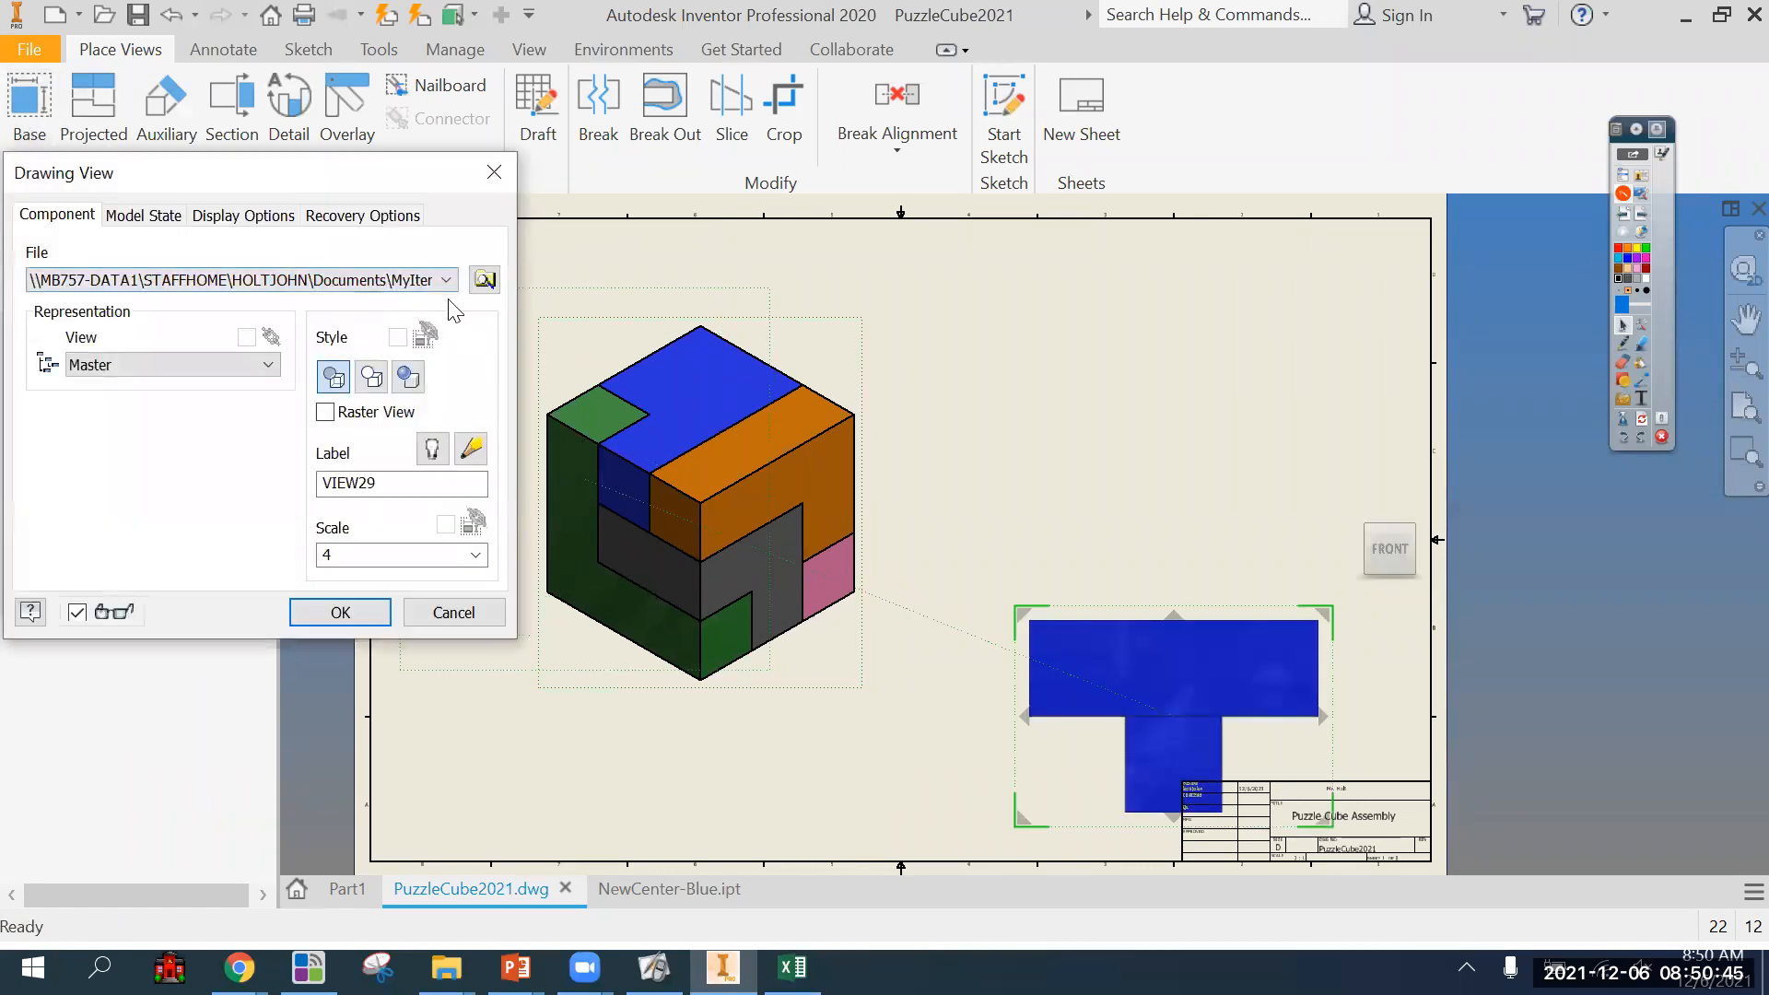
pyautogui.click(485, 279)
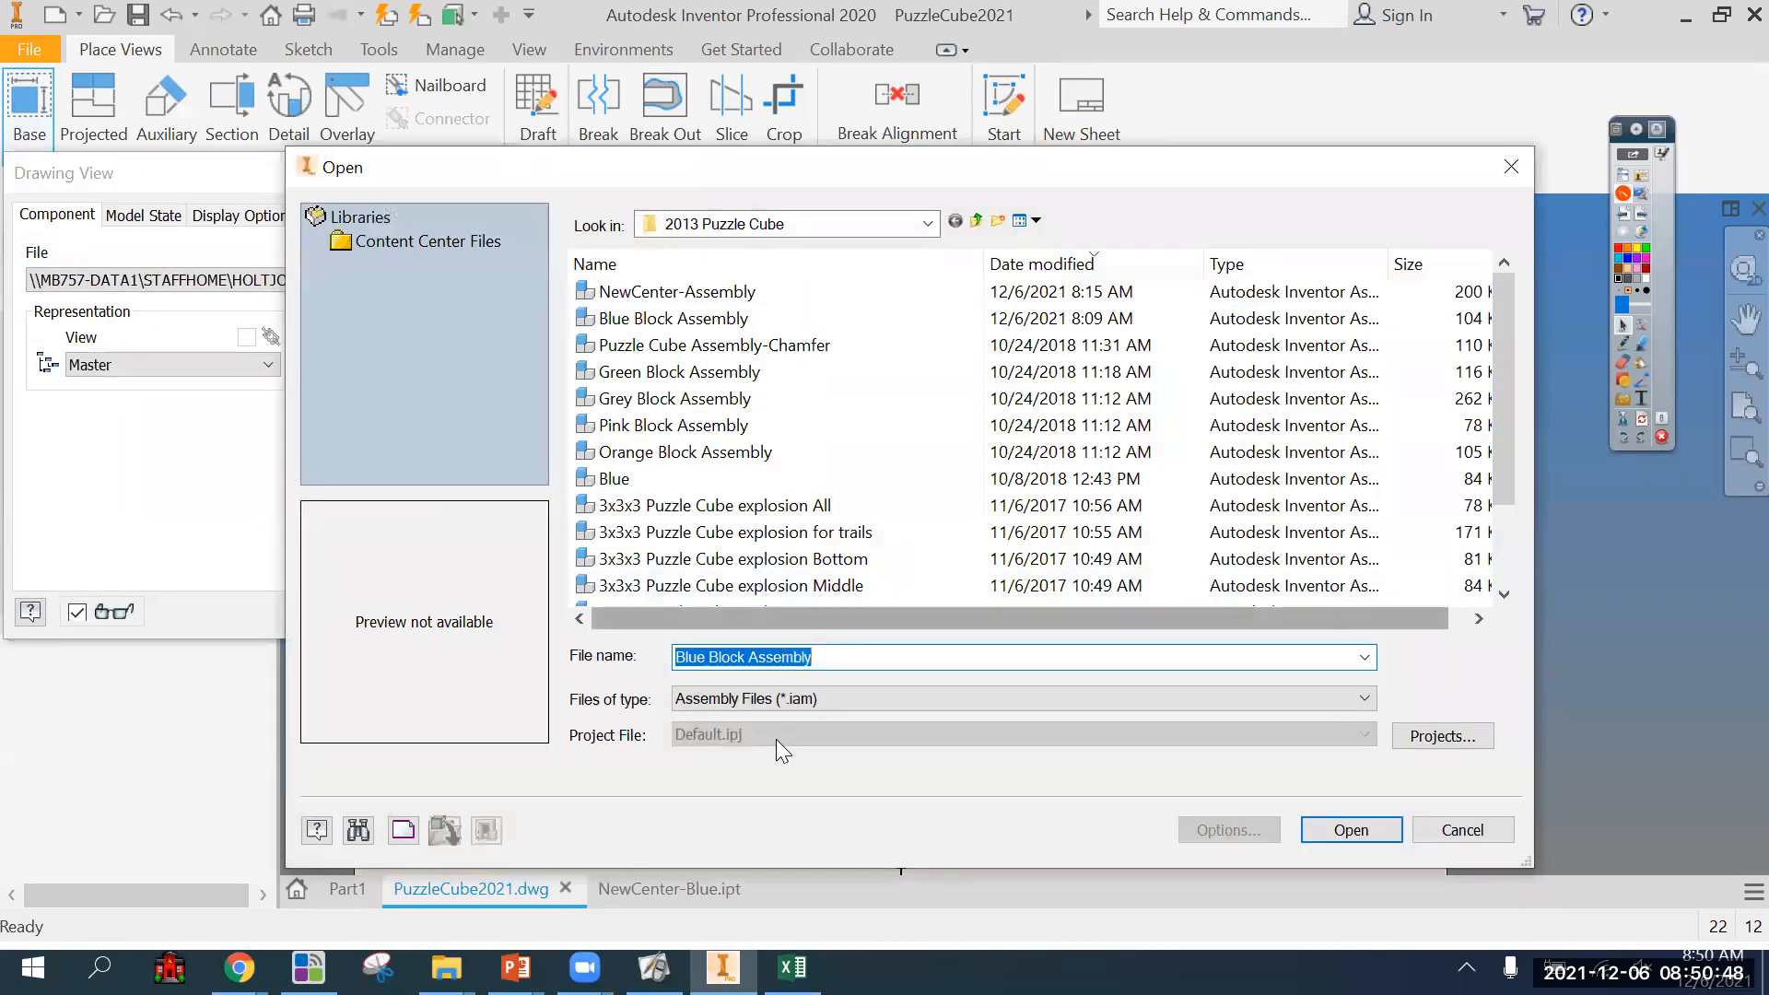
pyautogui.click(729, 293)
pyautogui.click(1338, 830)
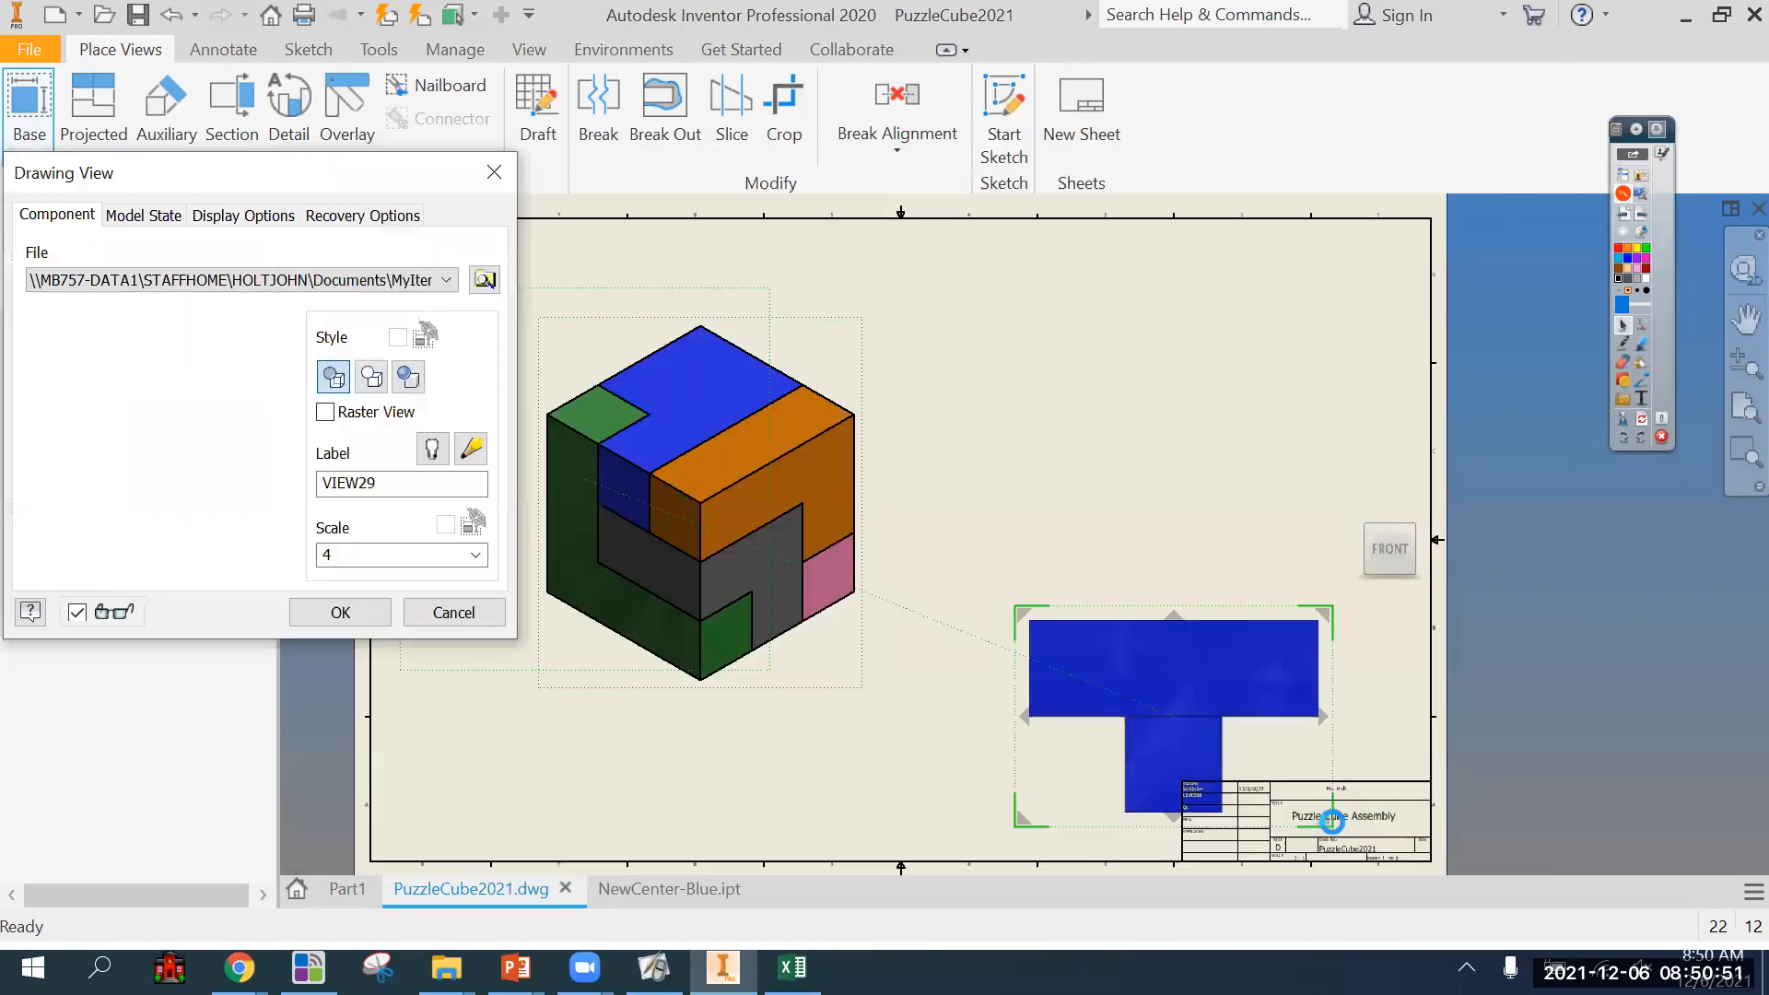
# Orient the new assembly view to the top-right-back isometric corner, position it beside the existing view, and place it at scale 4.
pyautogui.click(1358, 457)
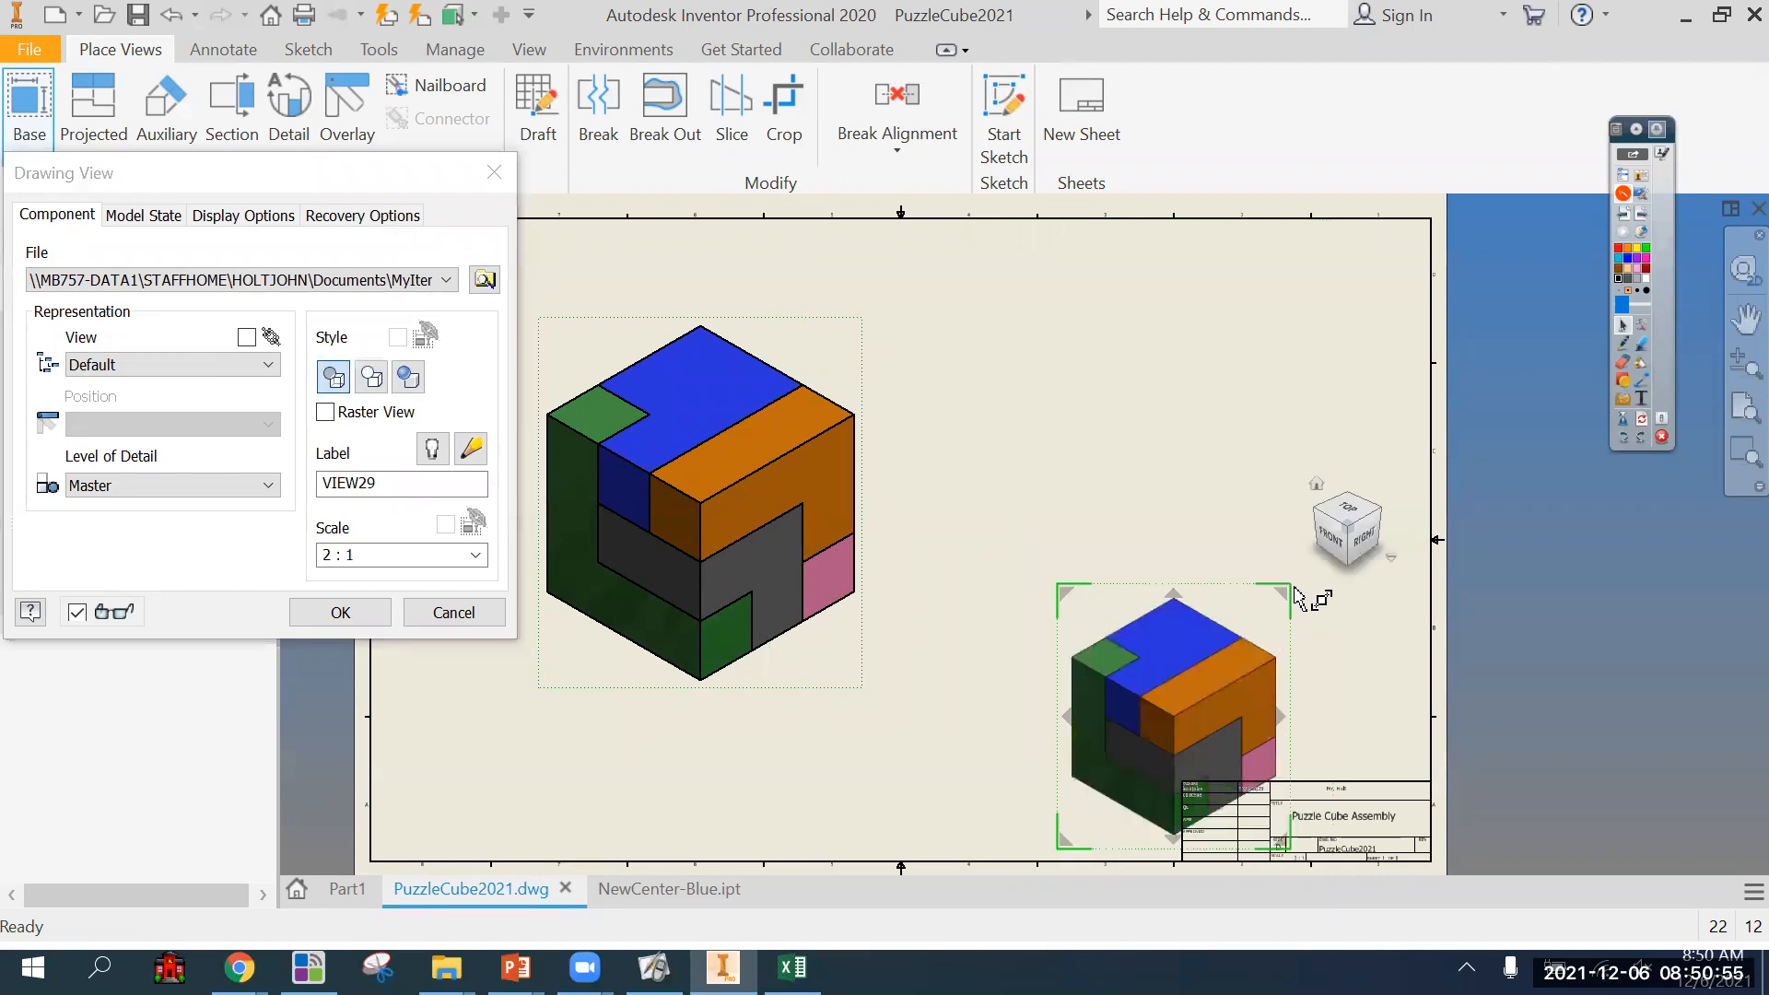
pyautogui.moveTo(1288, 591); pyautogui.dragTo(1177, 352)
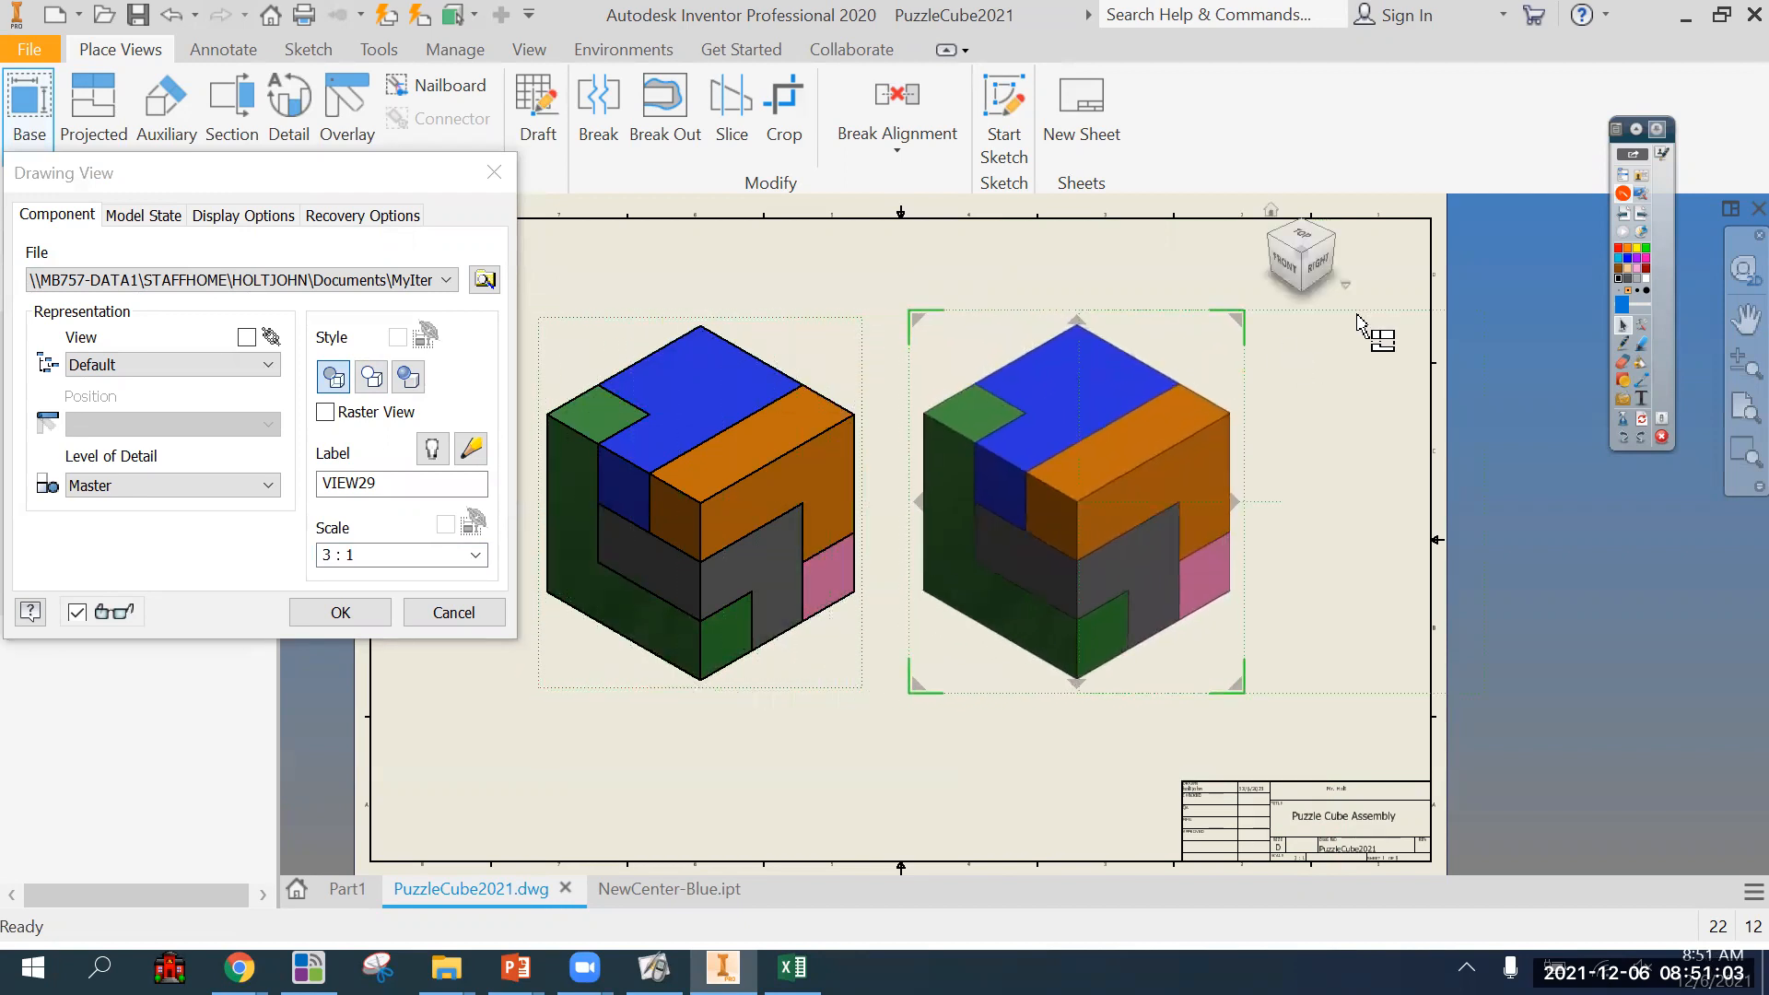
pyautogui.click(1334, 240)
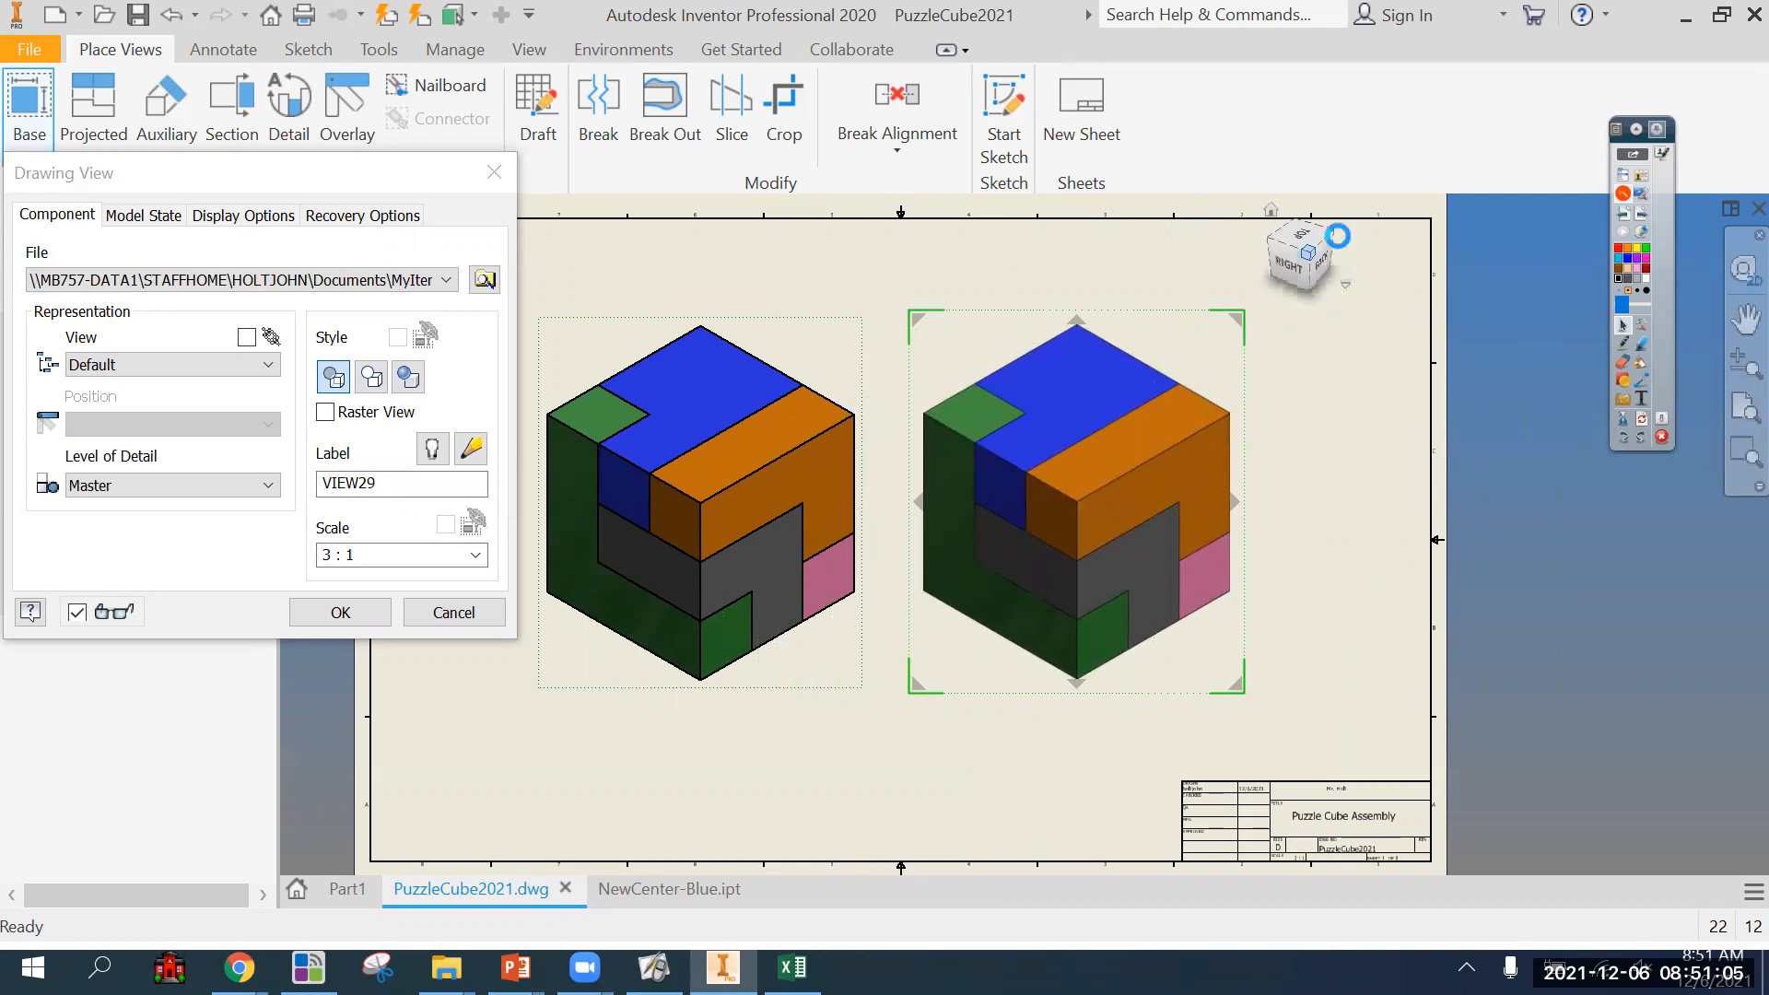
pyautogui.moveTo(1186, 358); pyautogui.dragTo(1240, 362)
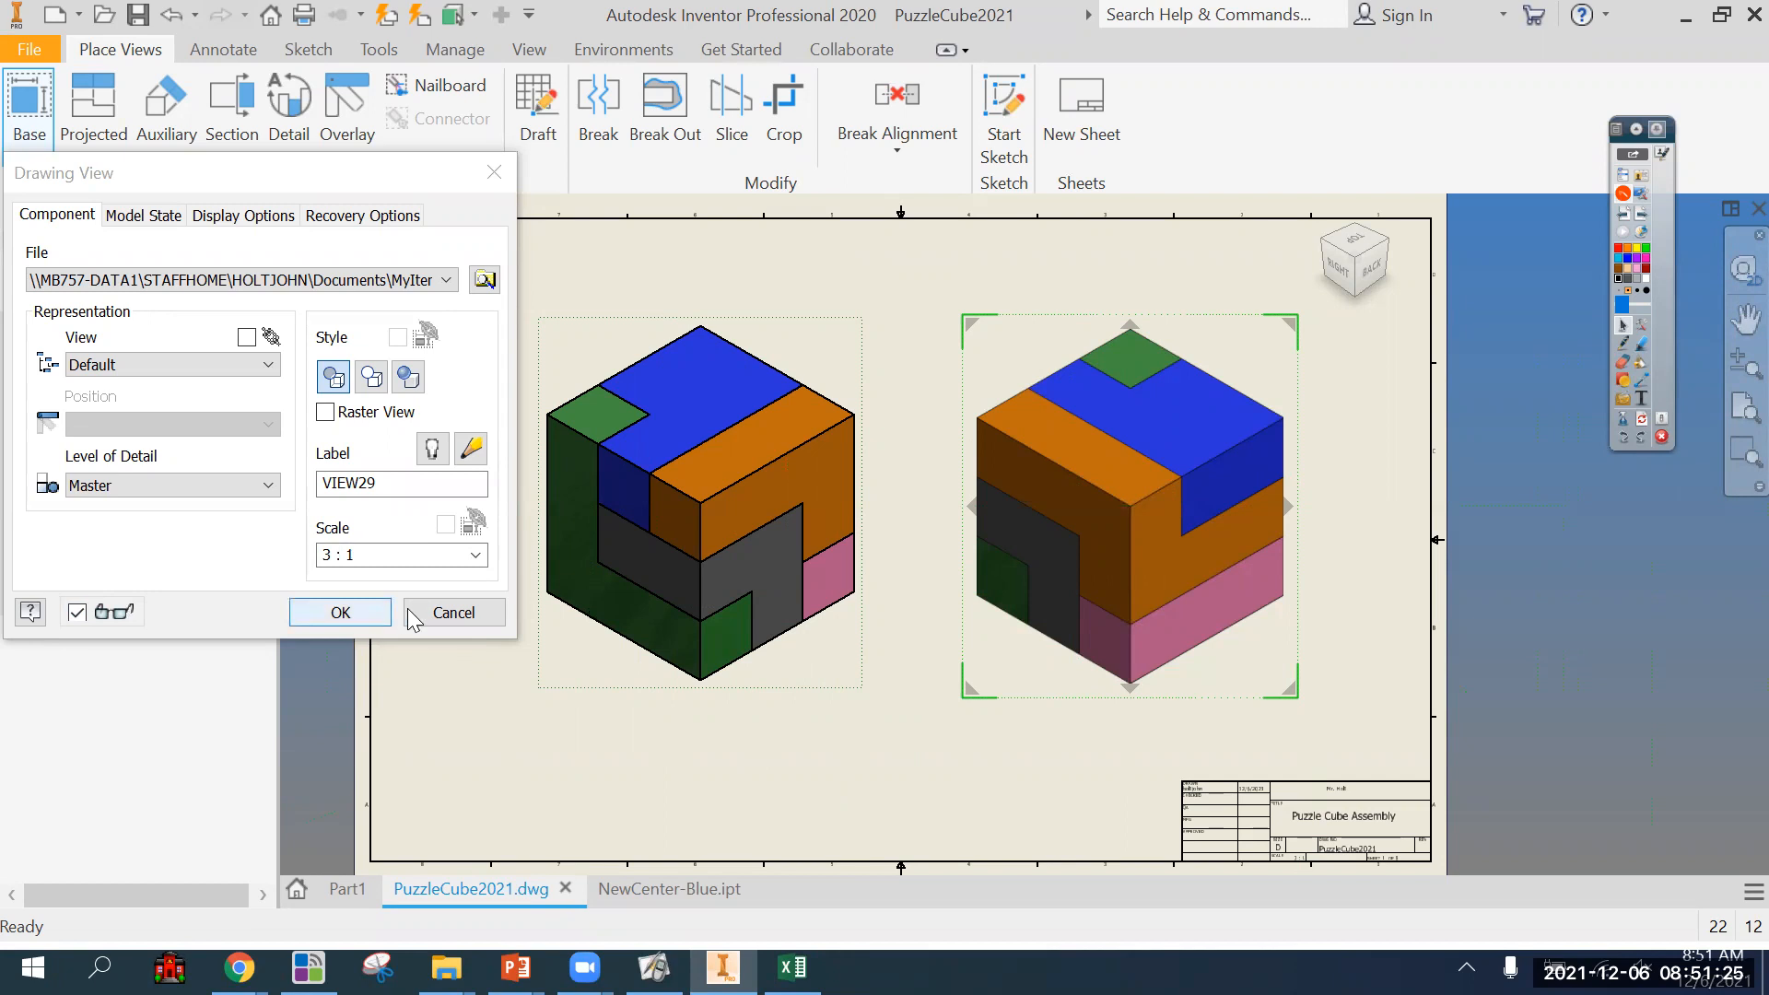
pyautogui.moveTo(403, 555); pyautogui.dragTo(74, 577)
pyautogui.write('4')
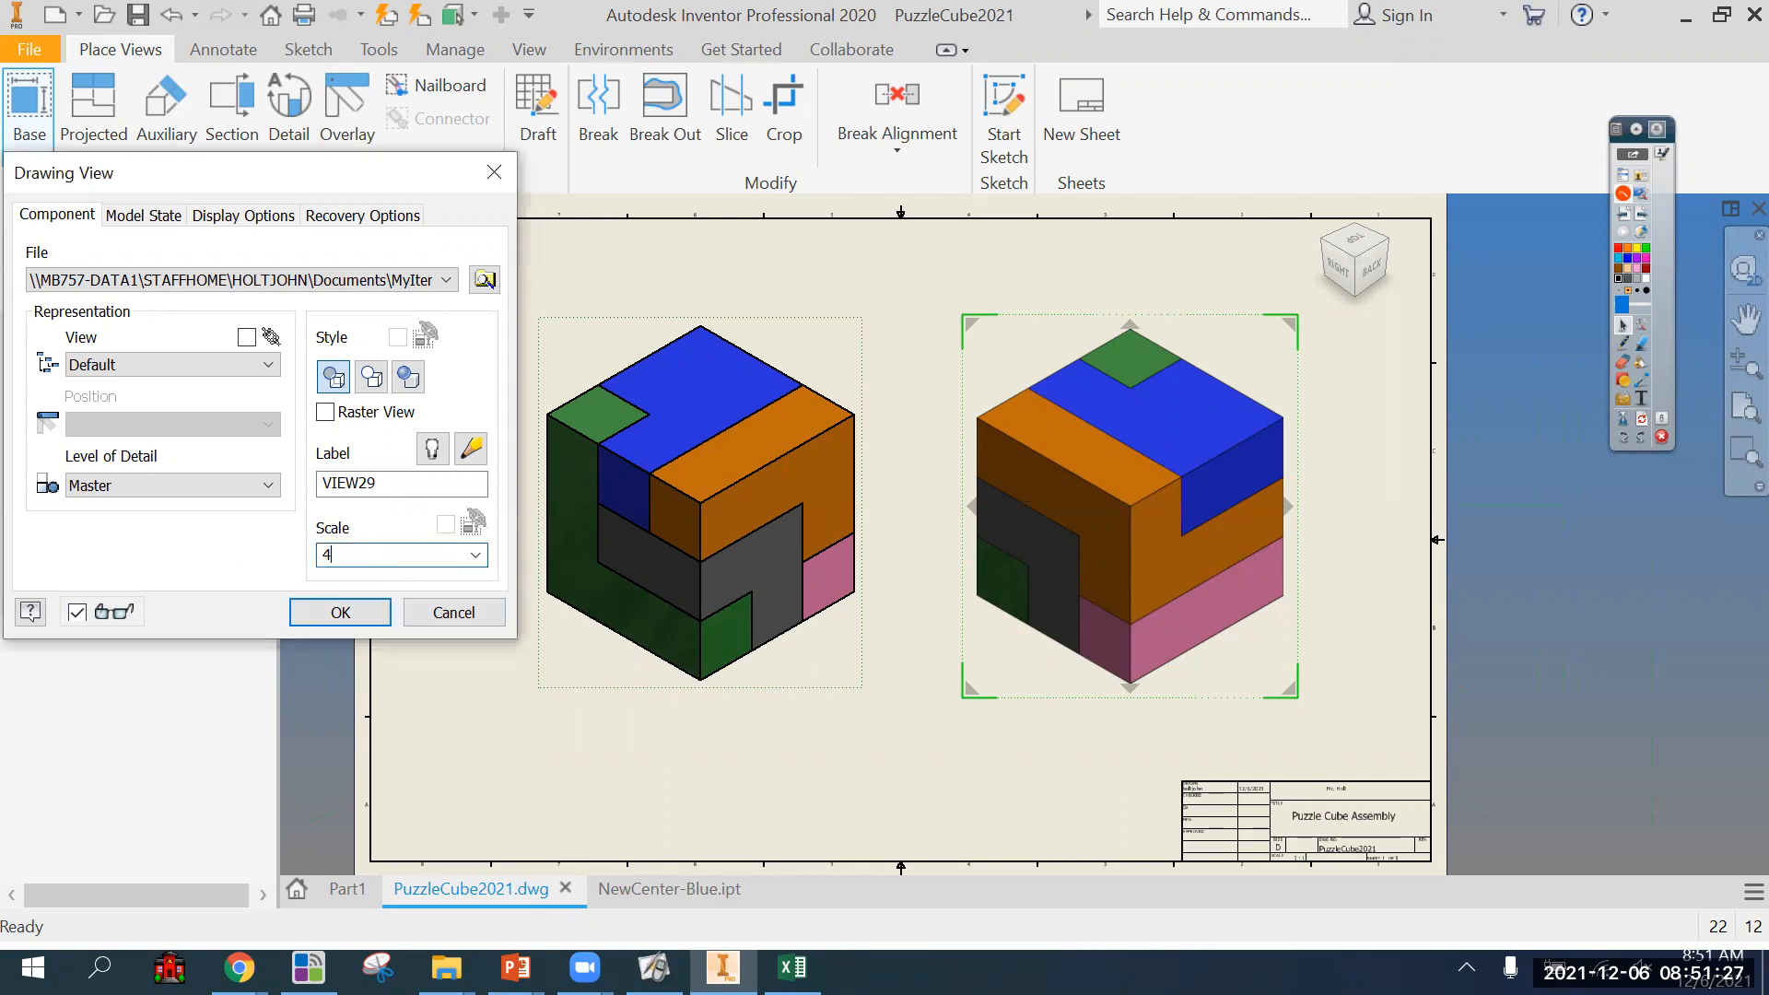
pyautogui.click(340, 613)
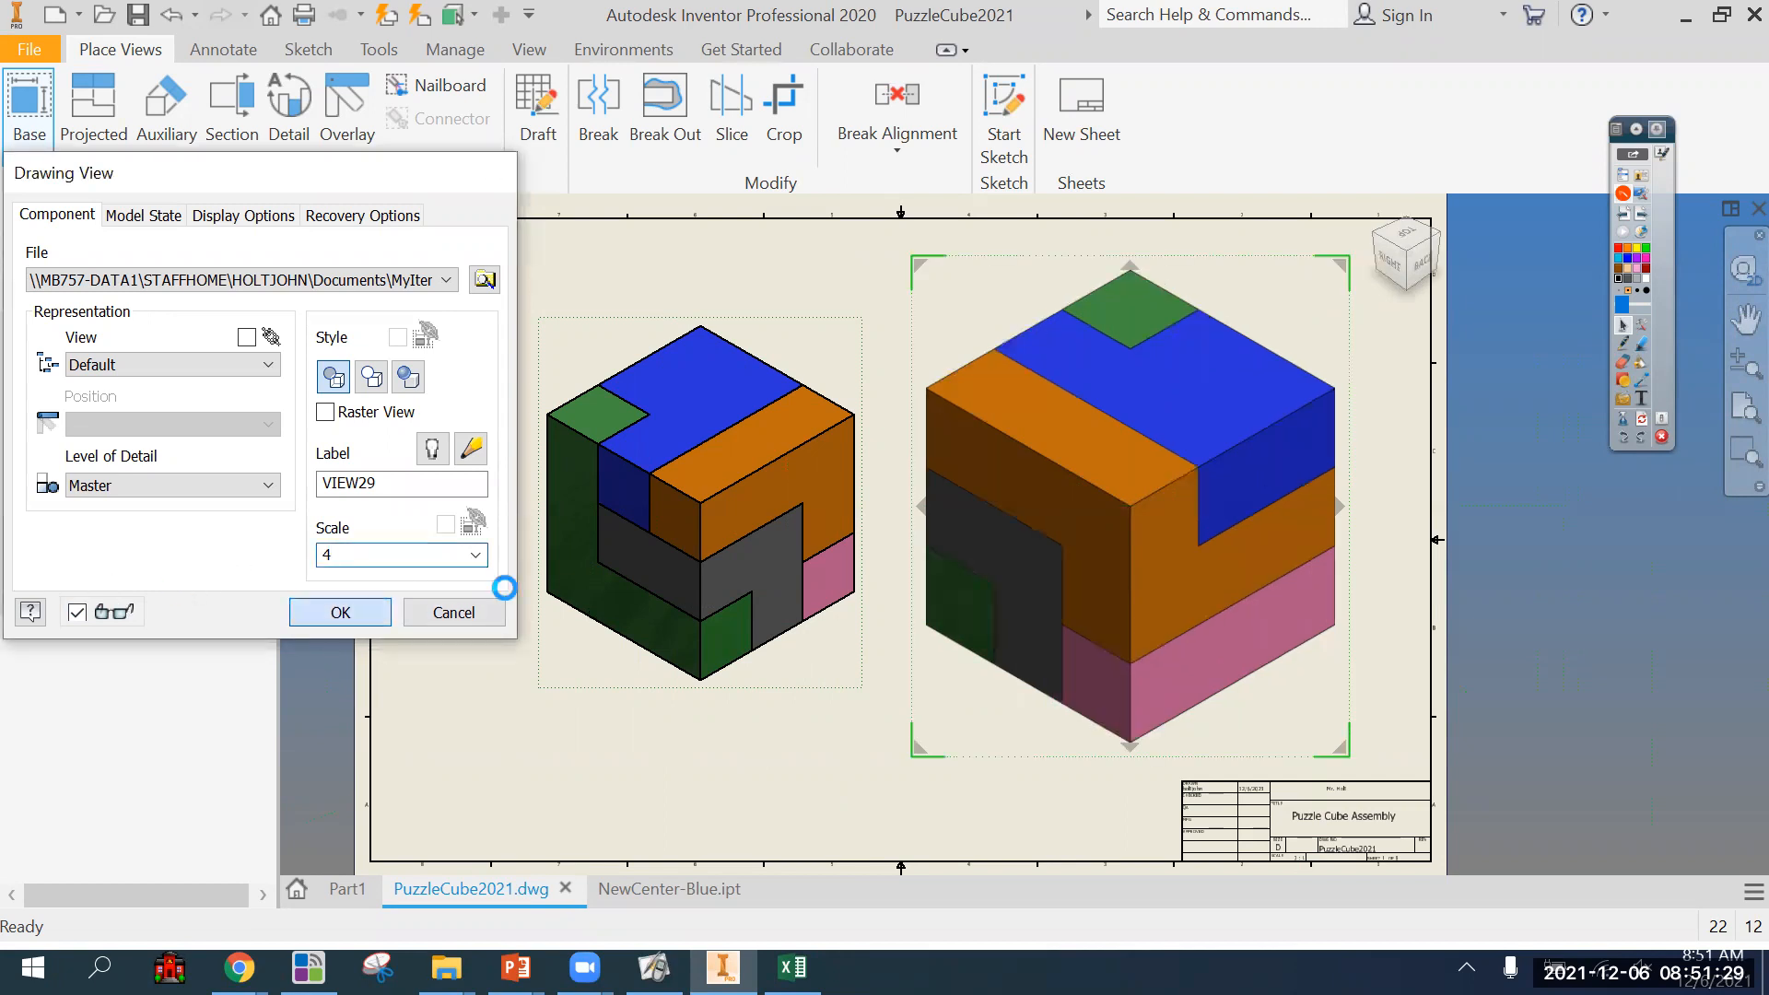
# Set the original left-hand assembly view's scale to 4.
pyautogui.rightClick(833, 361)
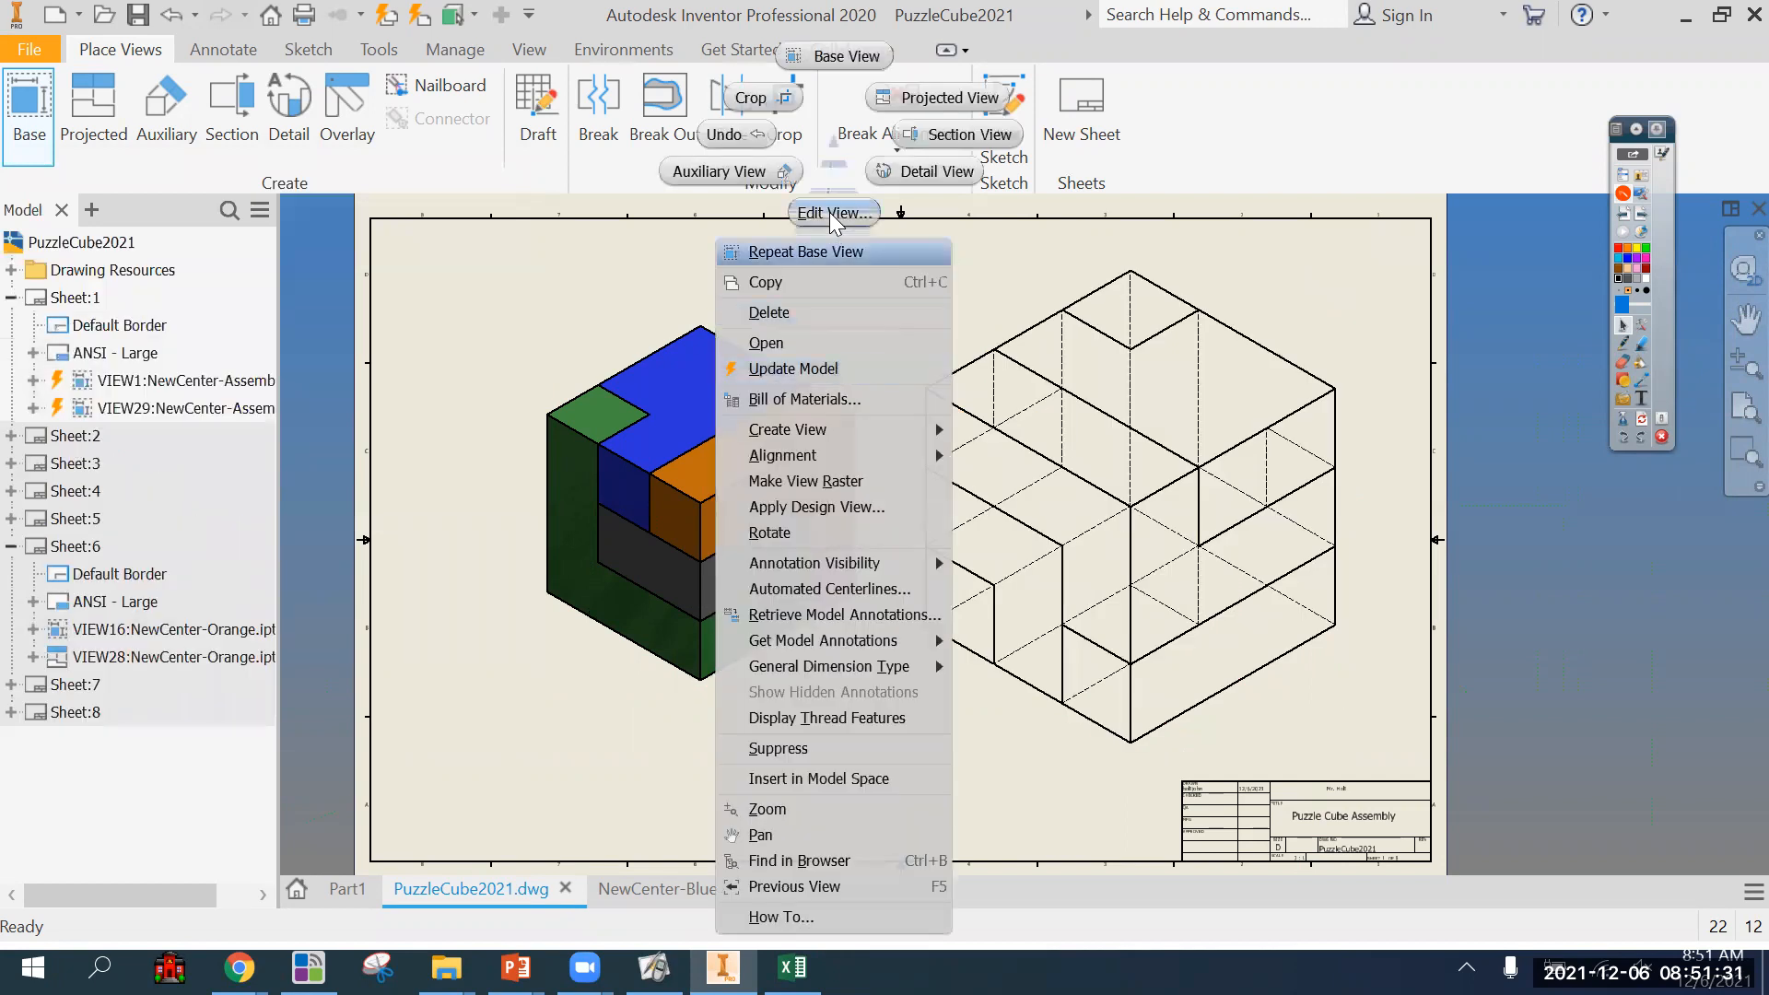
pyautogui.click(847, 226)
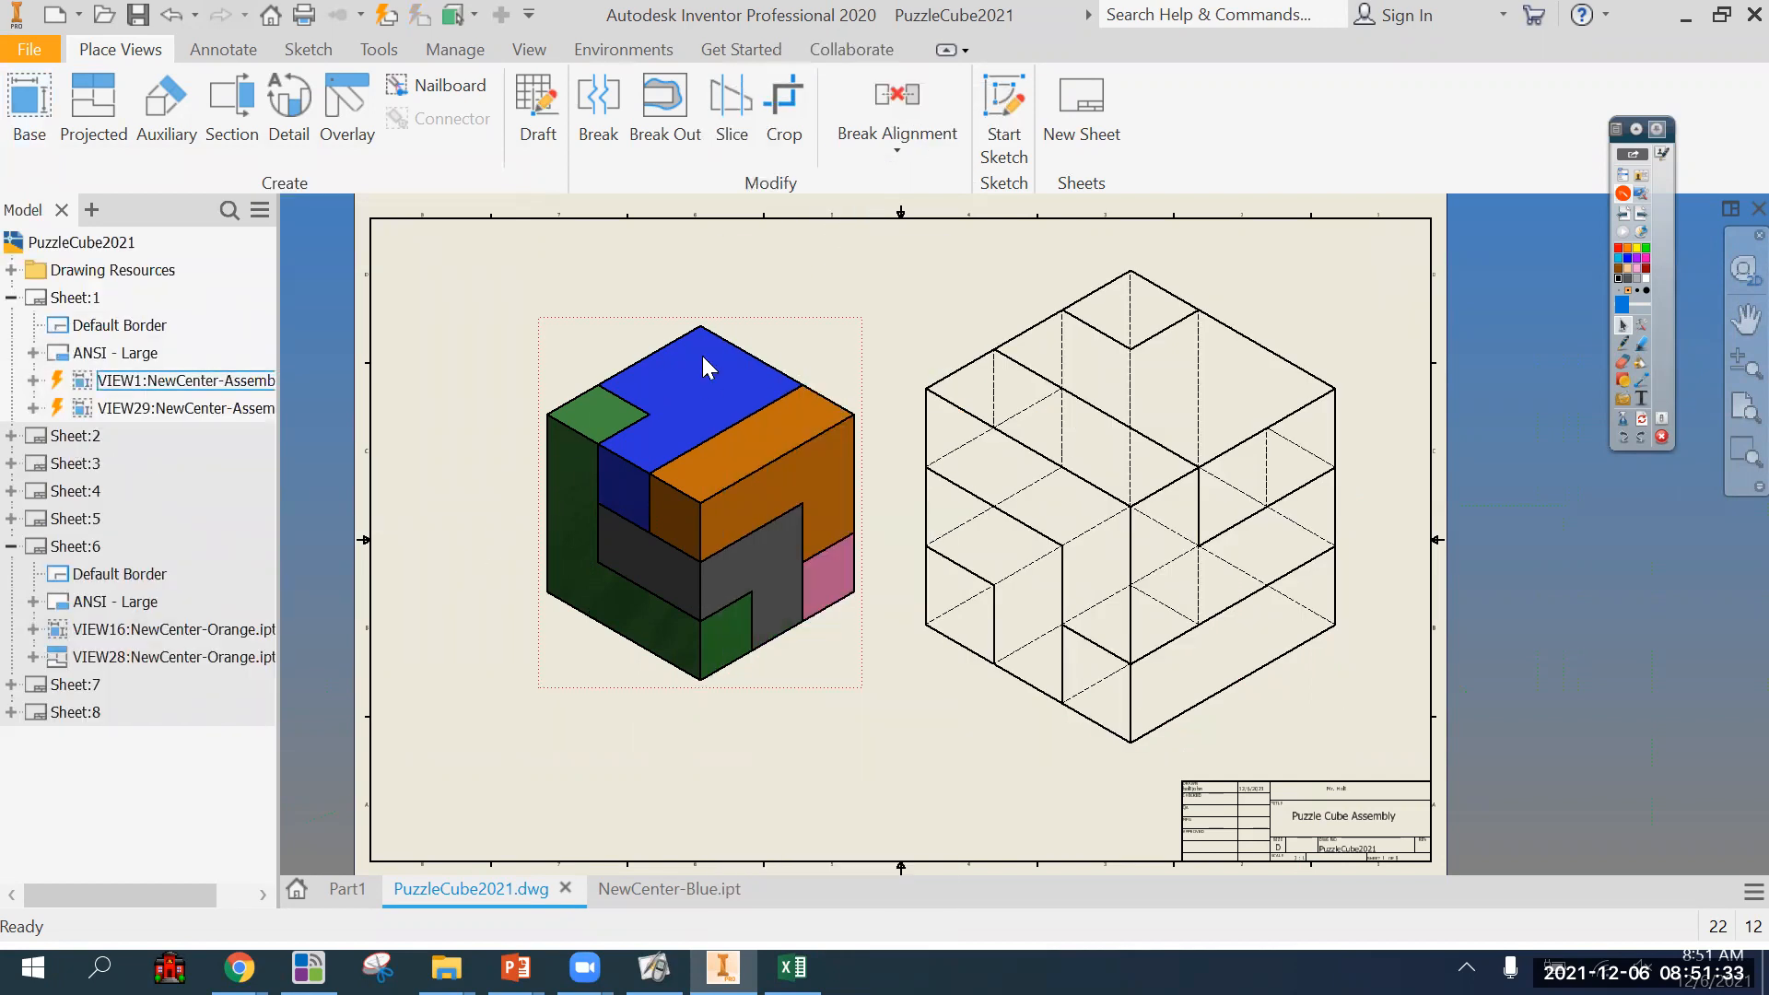
pyautogui.rightClick(822, 354)
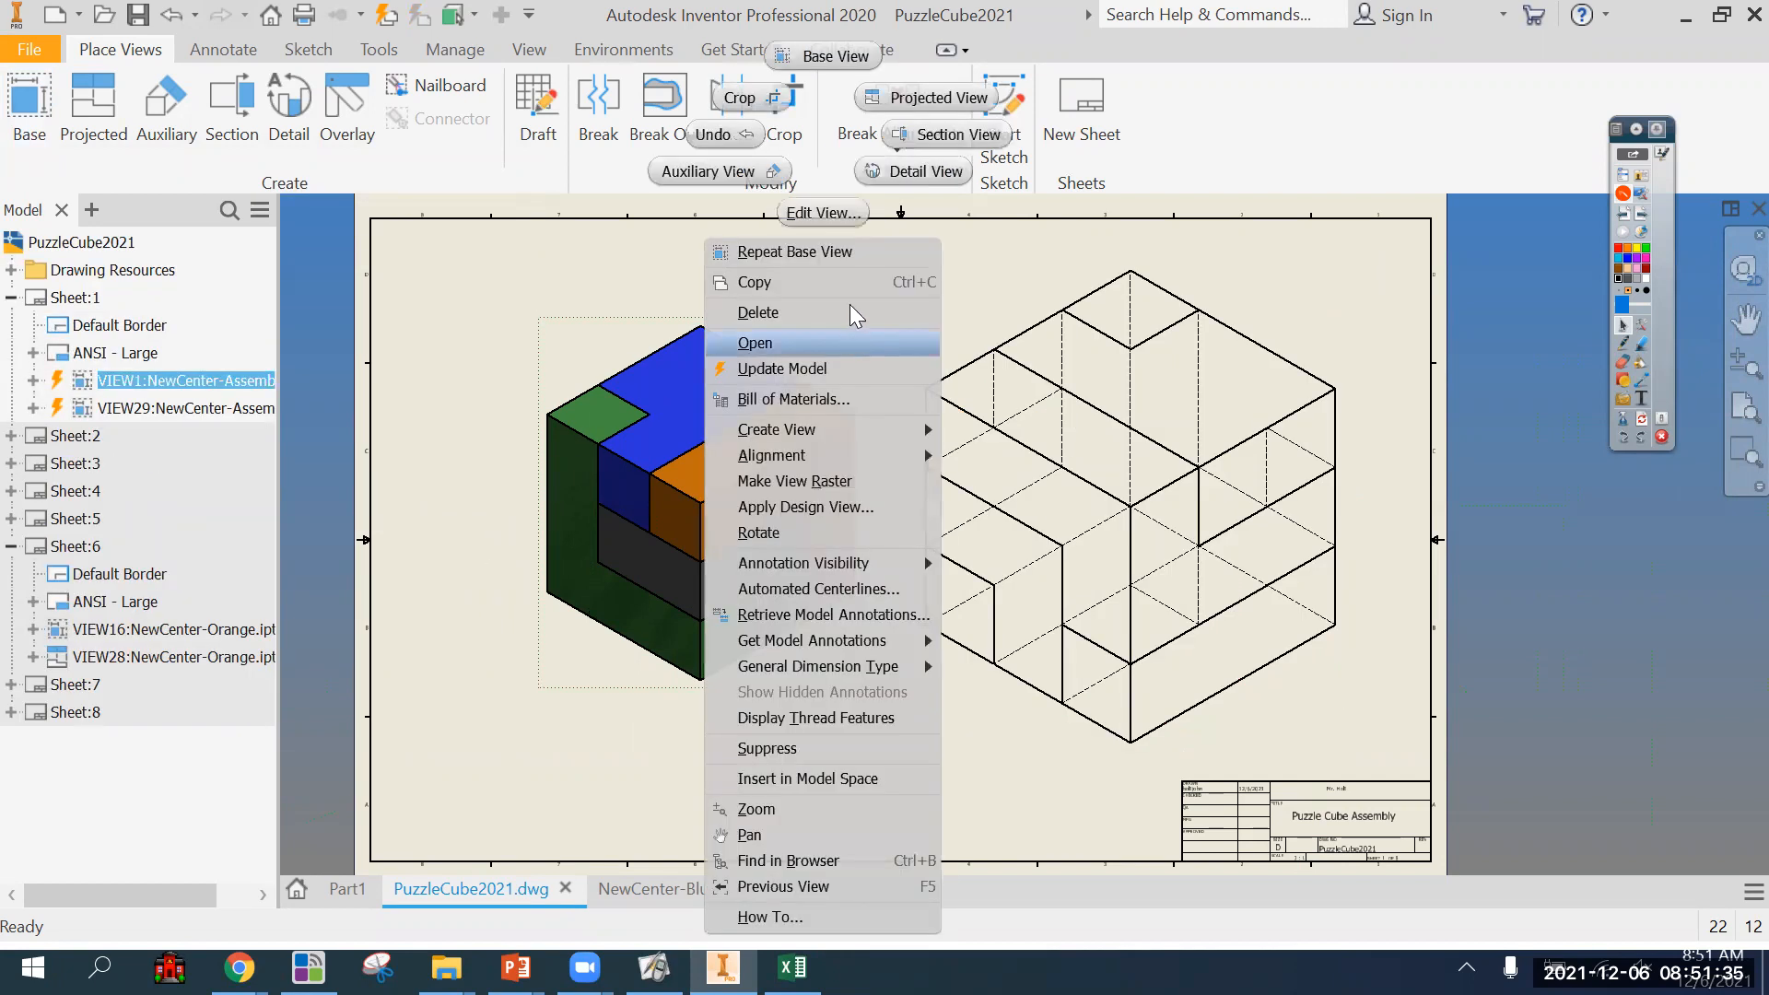
pyautogui.click(823, 212)
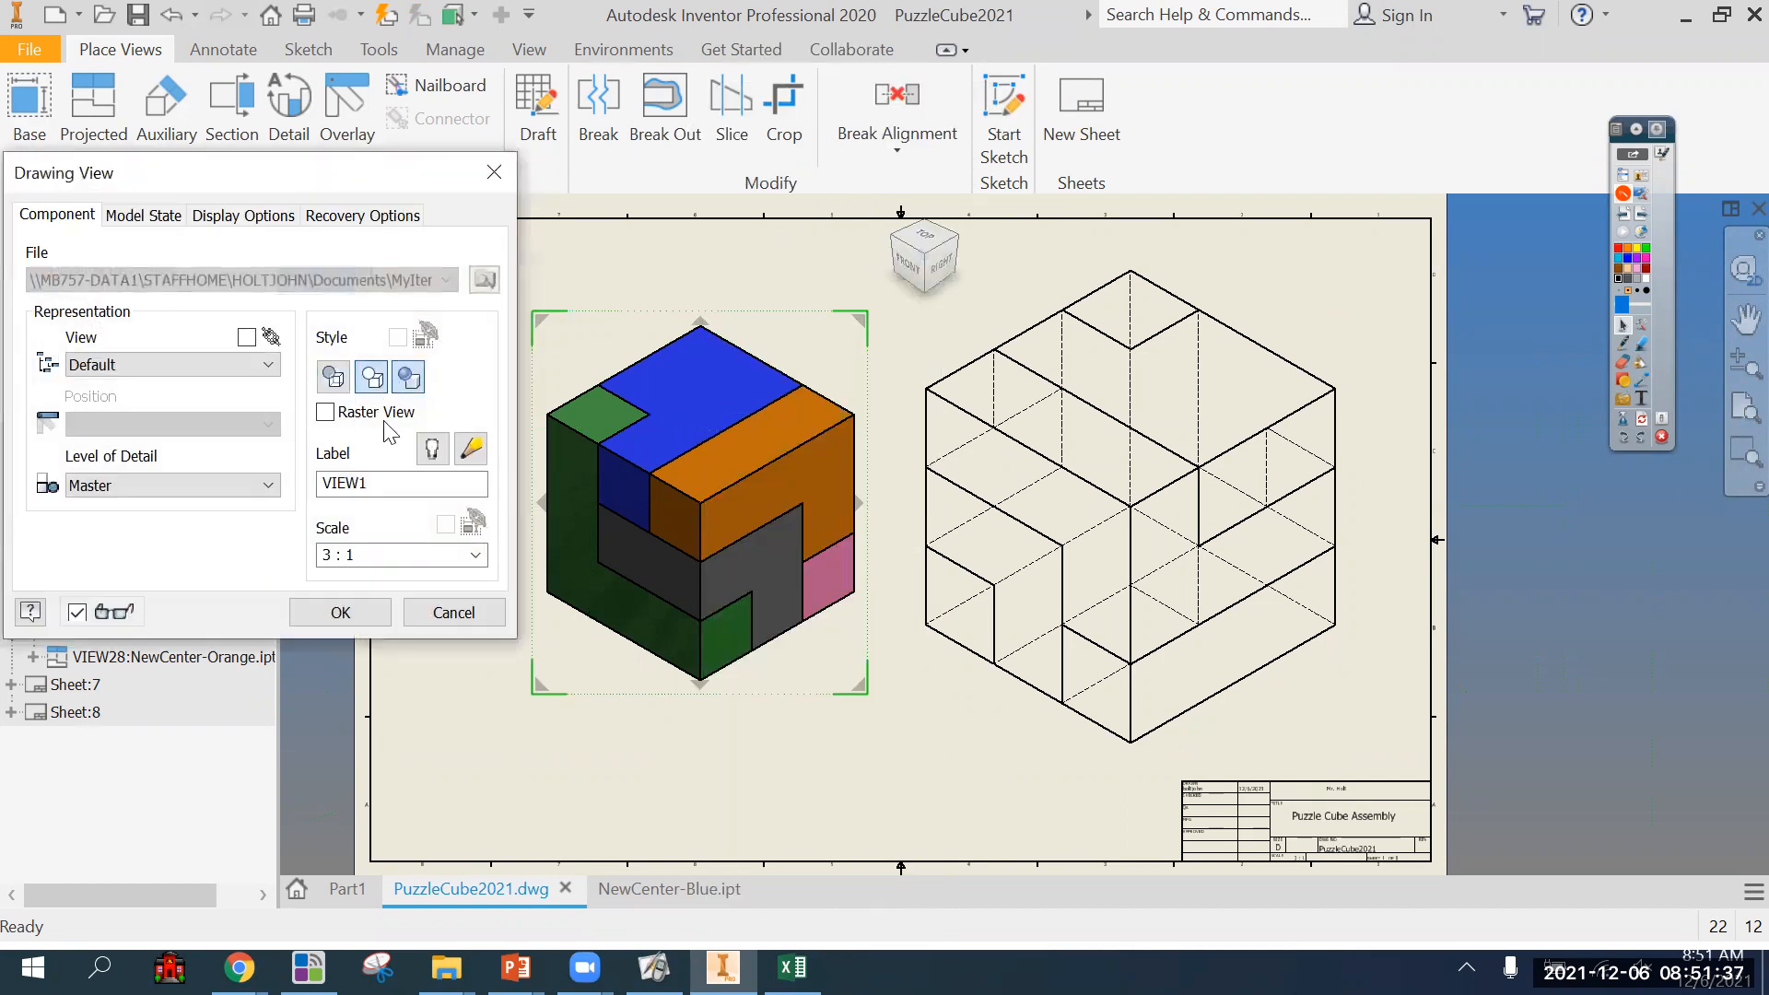
pyautogui.moveTo(396, 555); pyautogui.dragTo(316, 567)
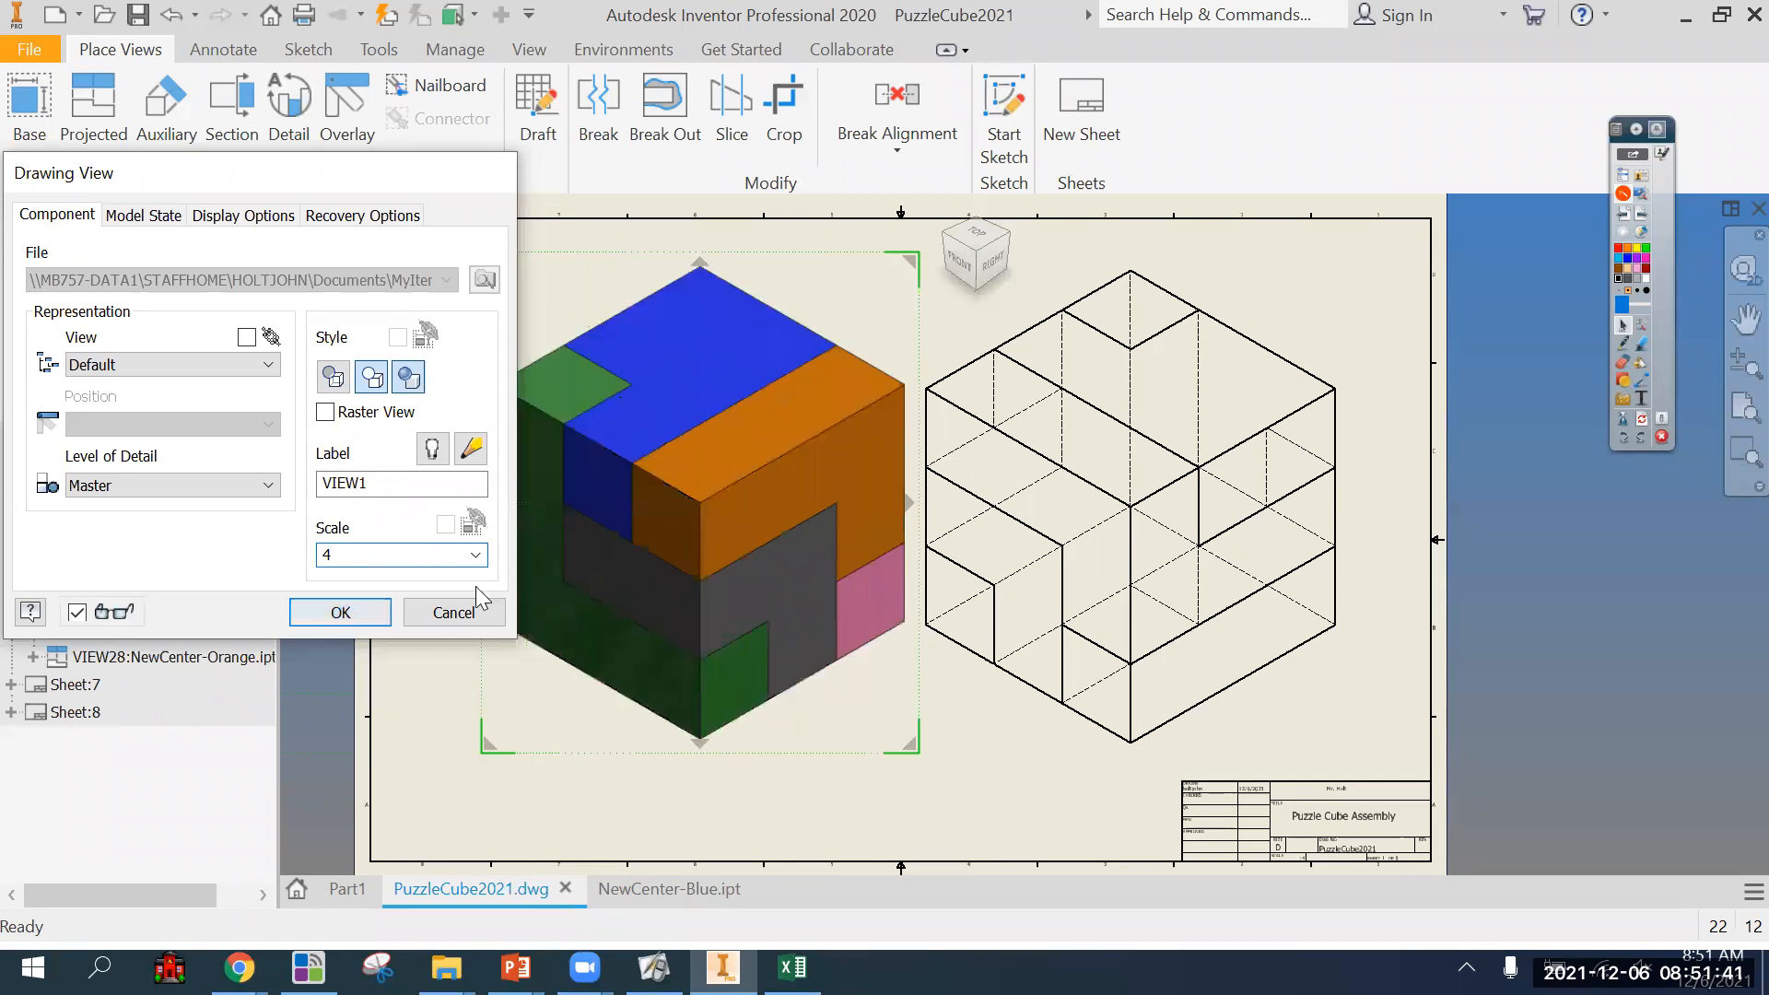
# Set the new right-hand assembly view to shaded with hidden lines removed.
pyautogui.click(1251, 287)
pyautogui.rightClick(1254, 289)
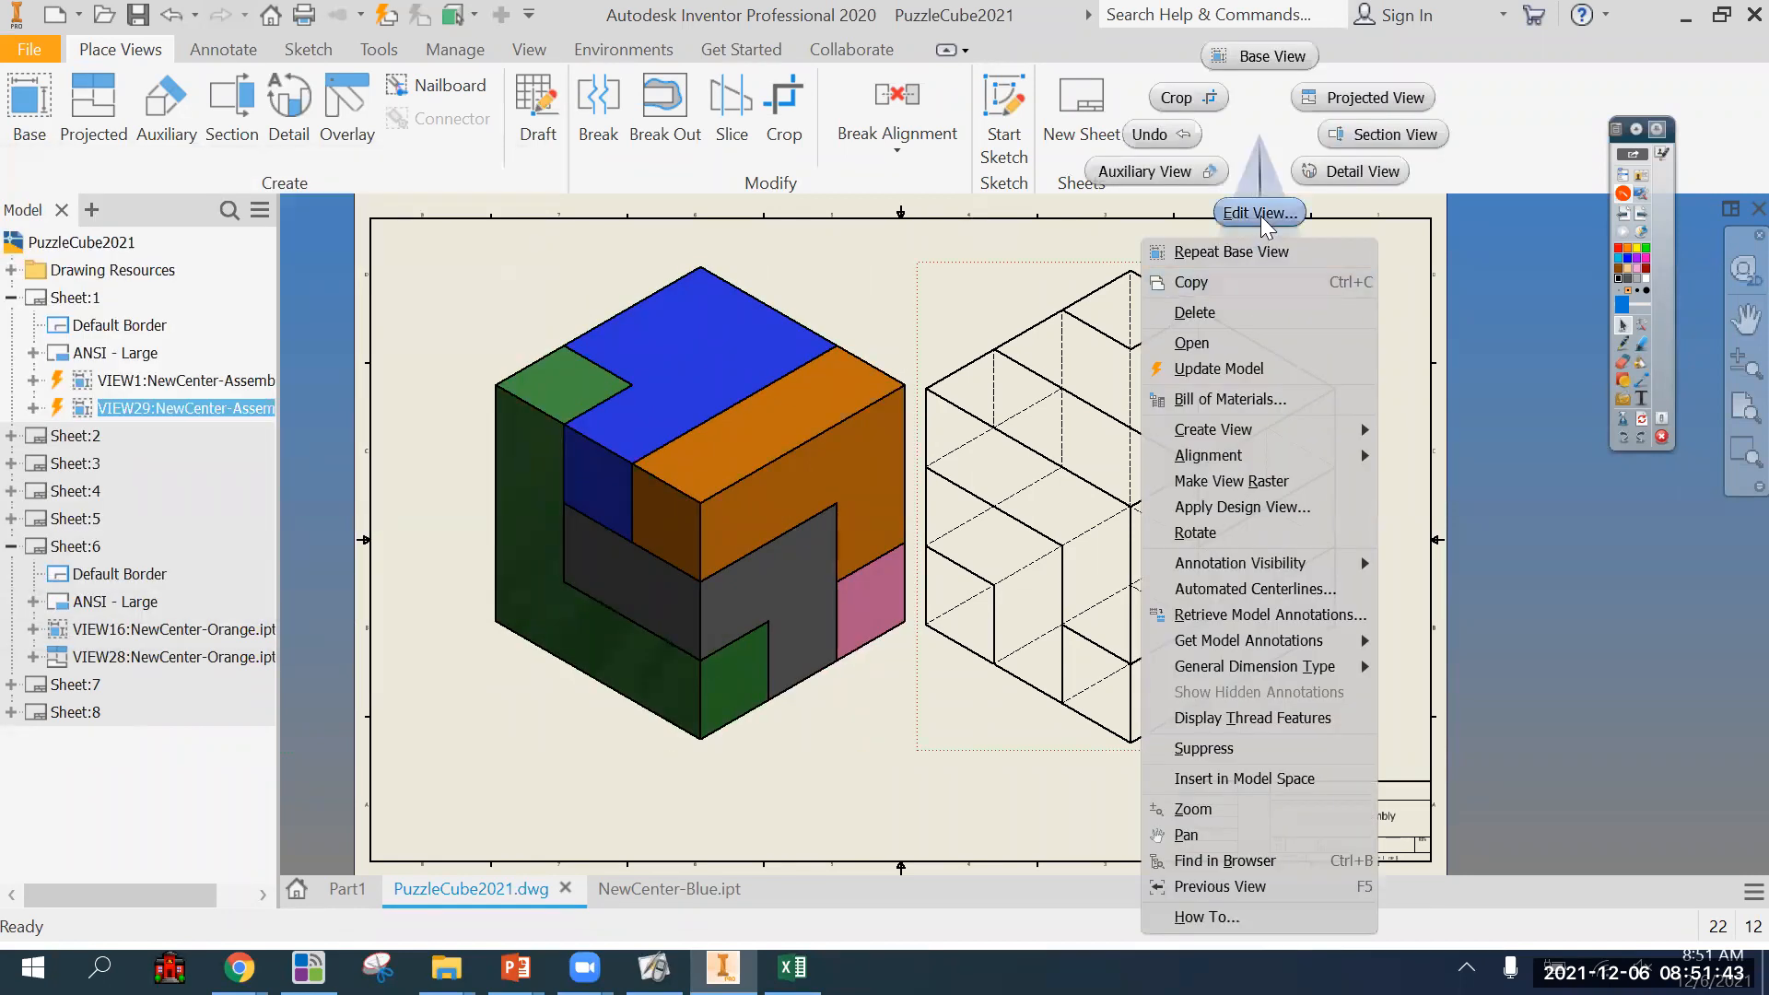
pyautogui.click(1260, 214)
pyautogui.click(407, 377)
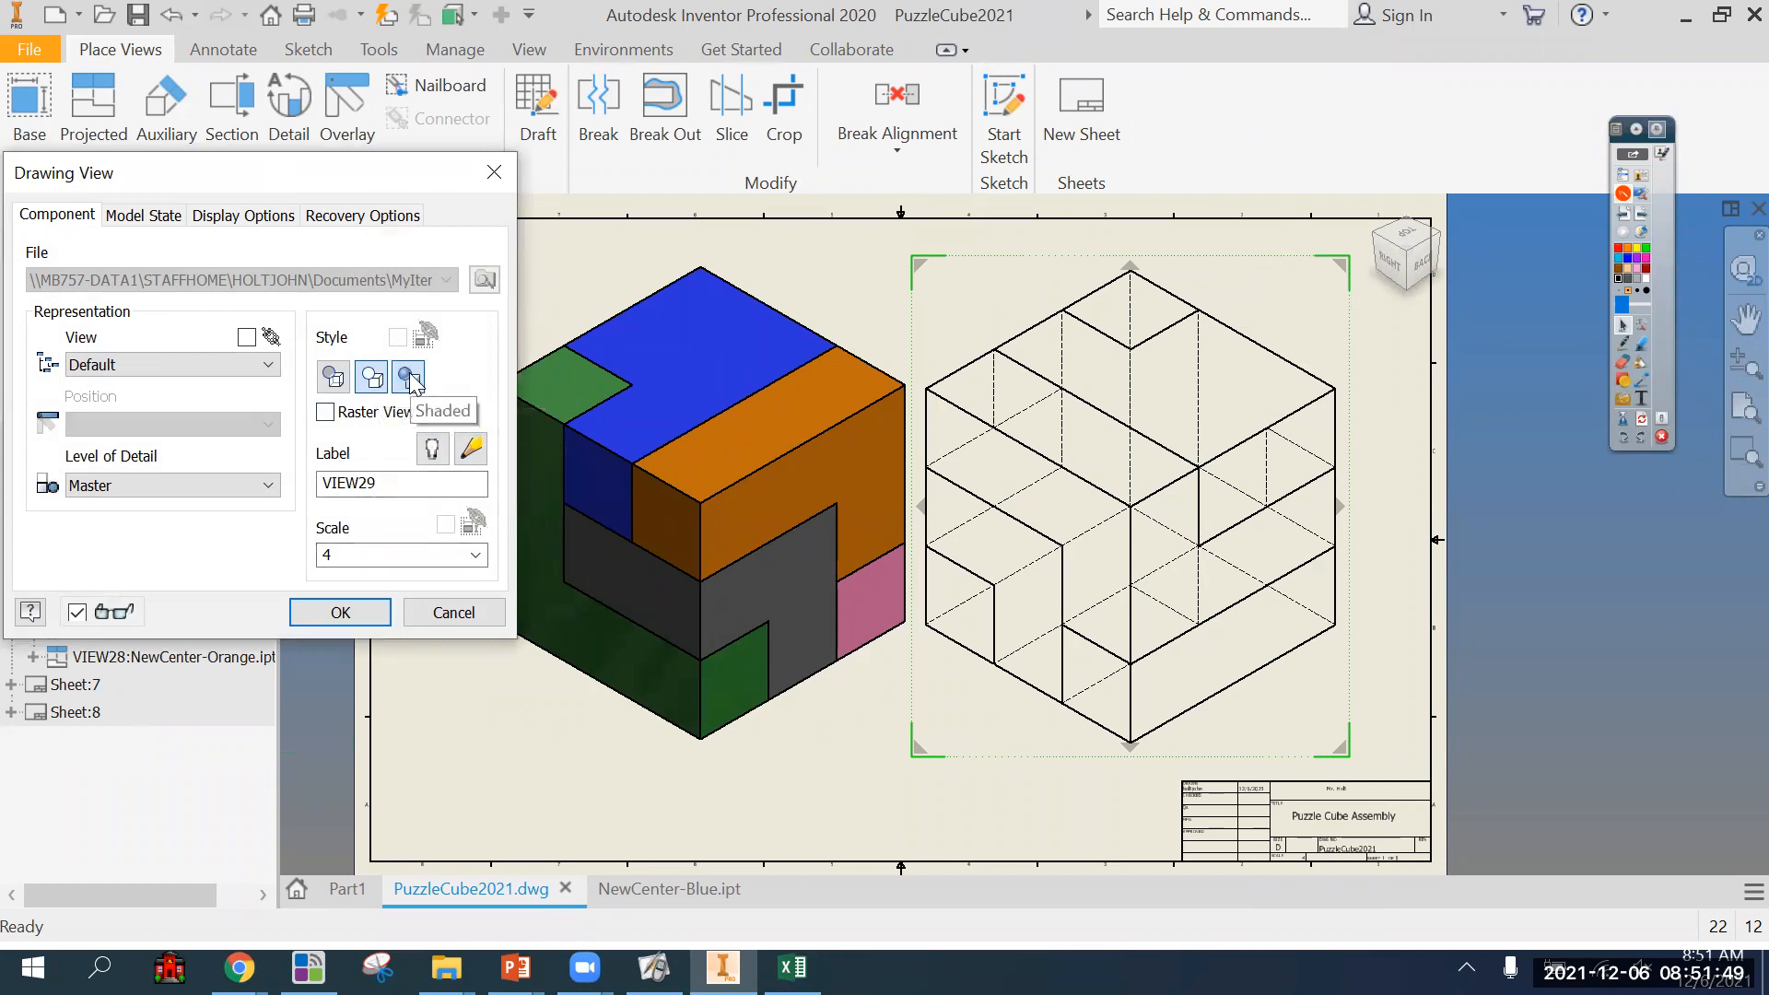
pyautogui.click(339, 613)
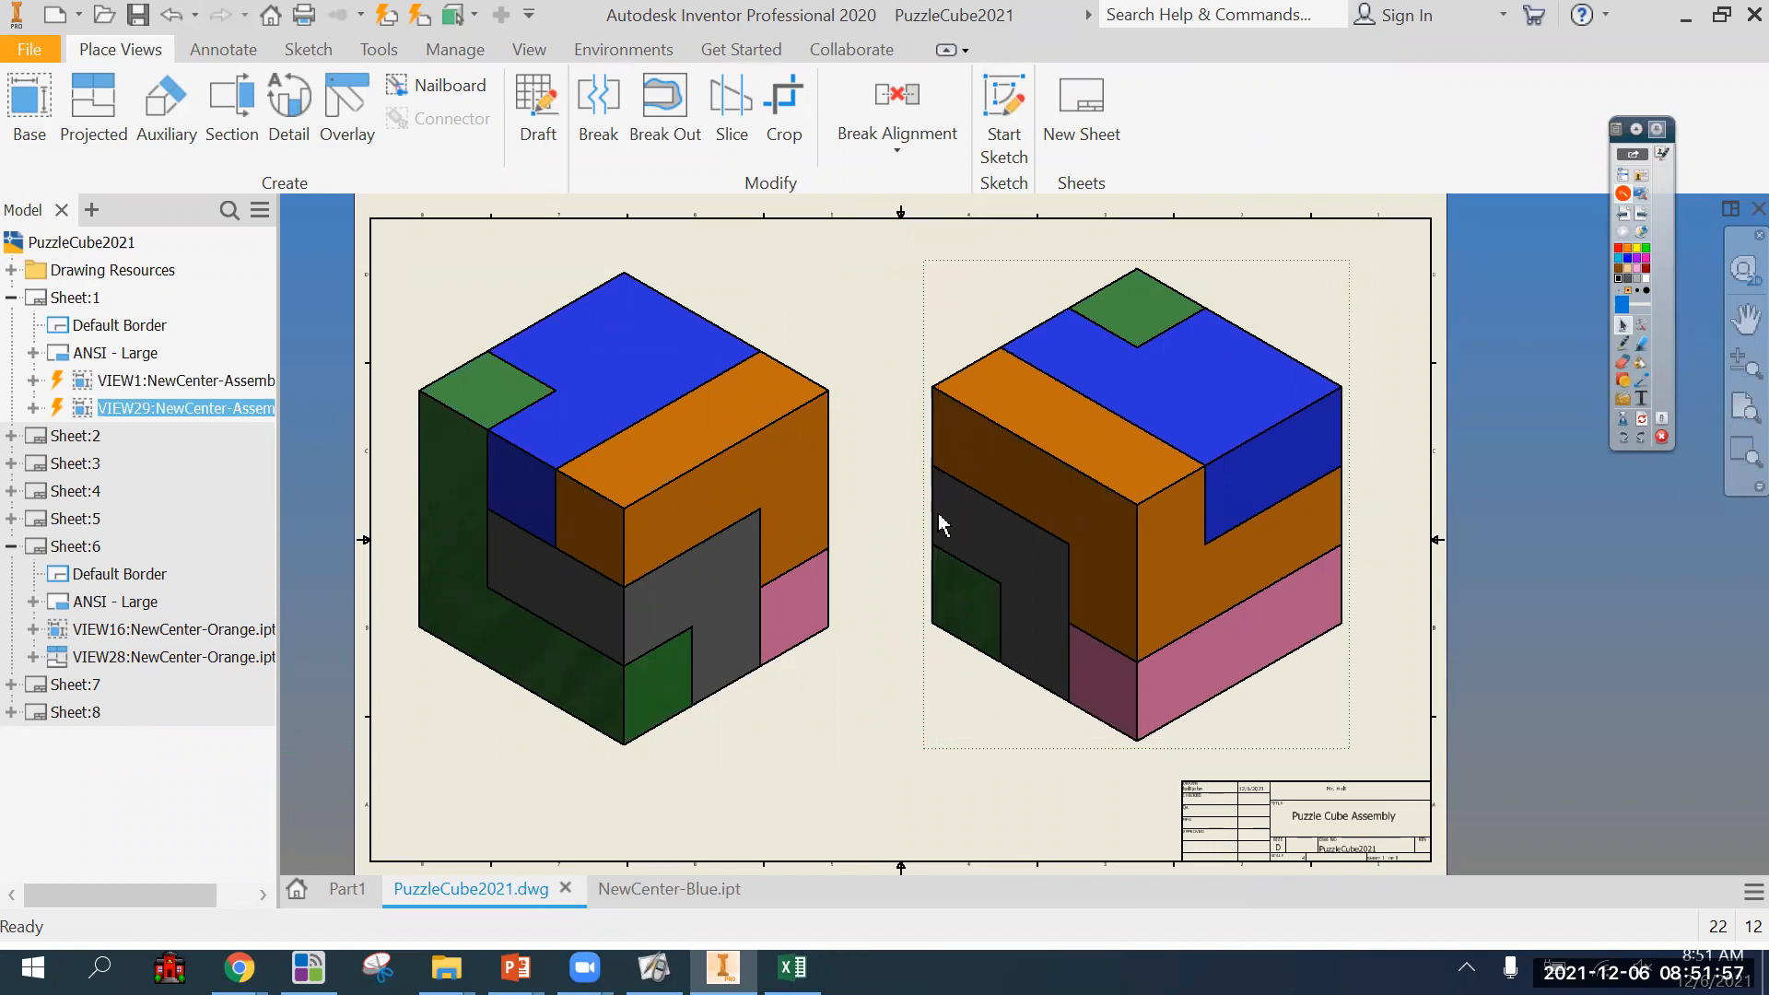
# Try enlarging the left-hand assembly view to scale 5 and shifting the views to fit on the sheet.
pyautogui.rightClick(774, 273)
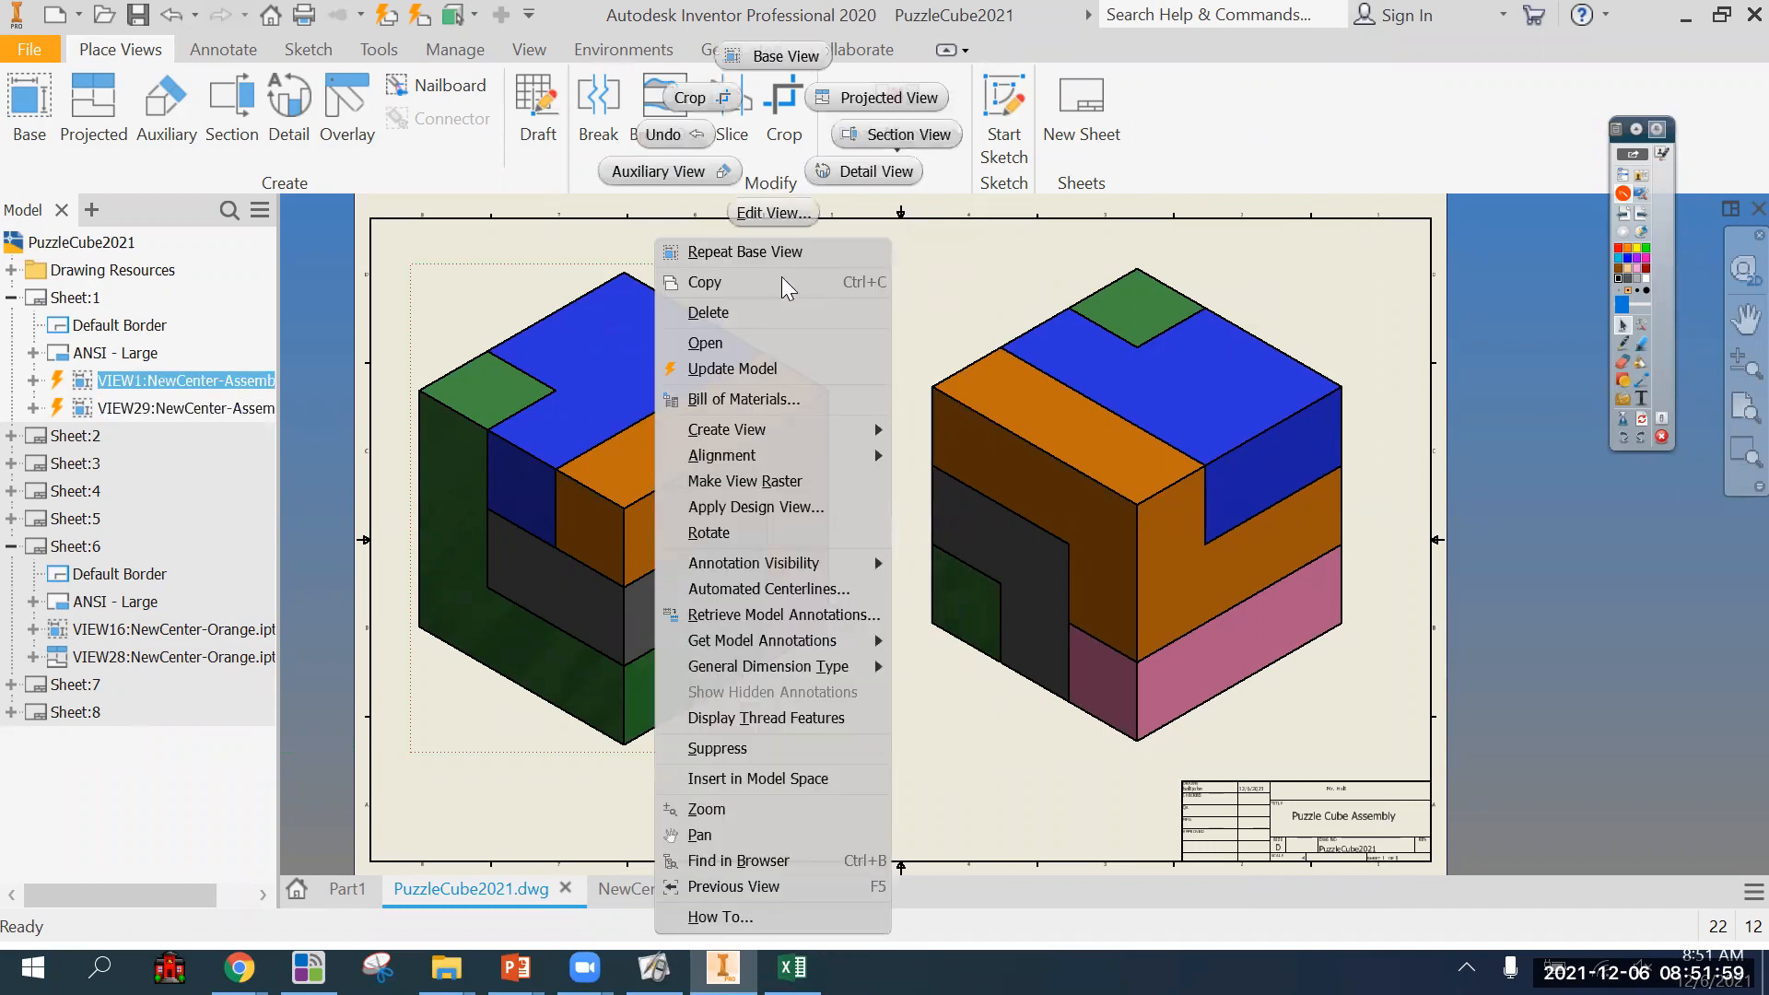
pyautogui.click(783, 220)
pyautogui.press('Tab')
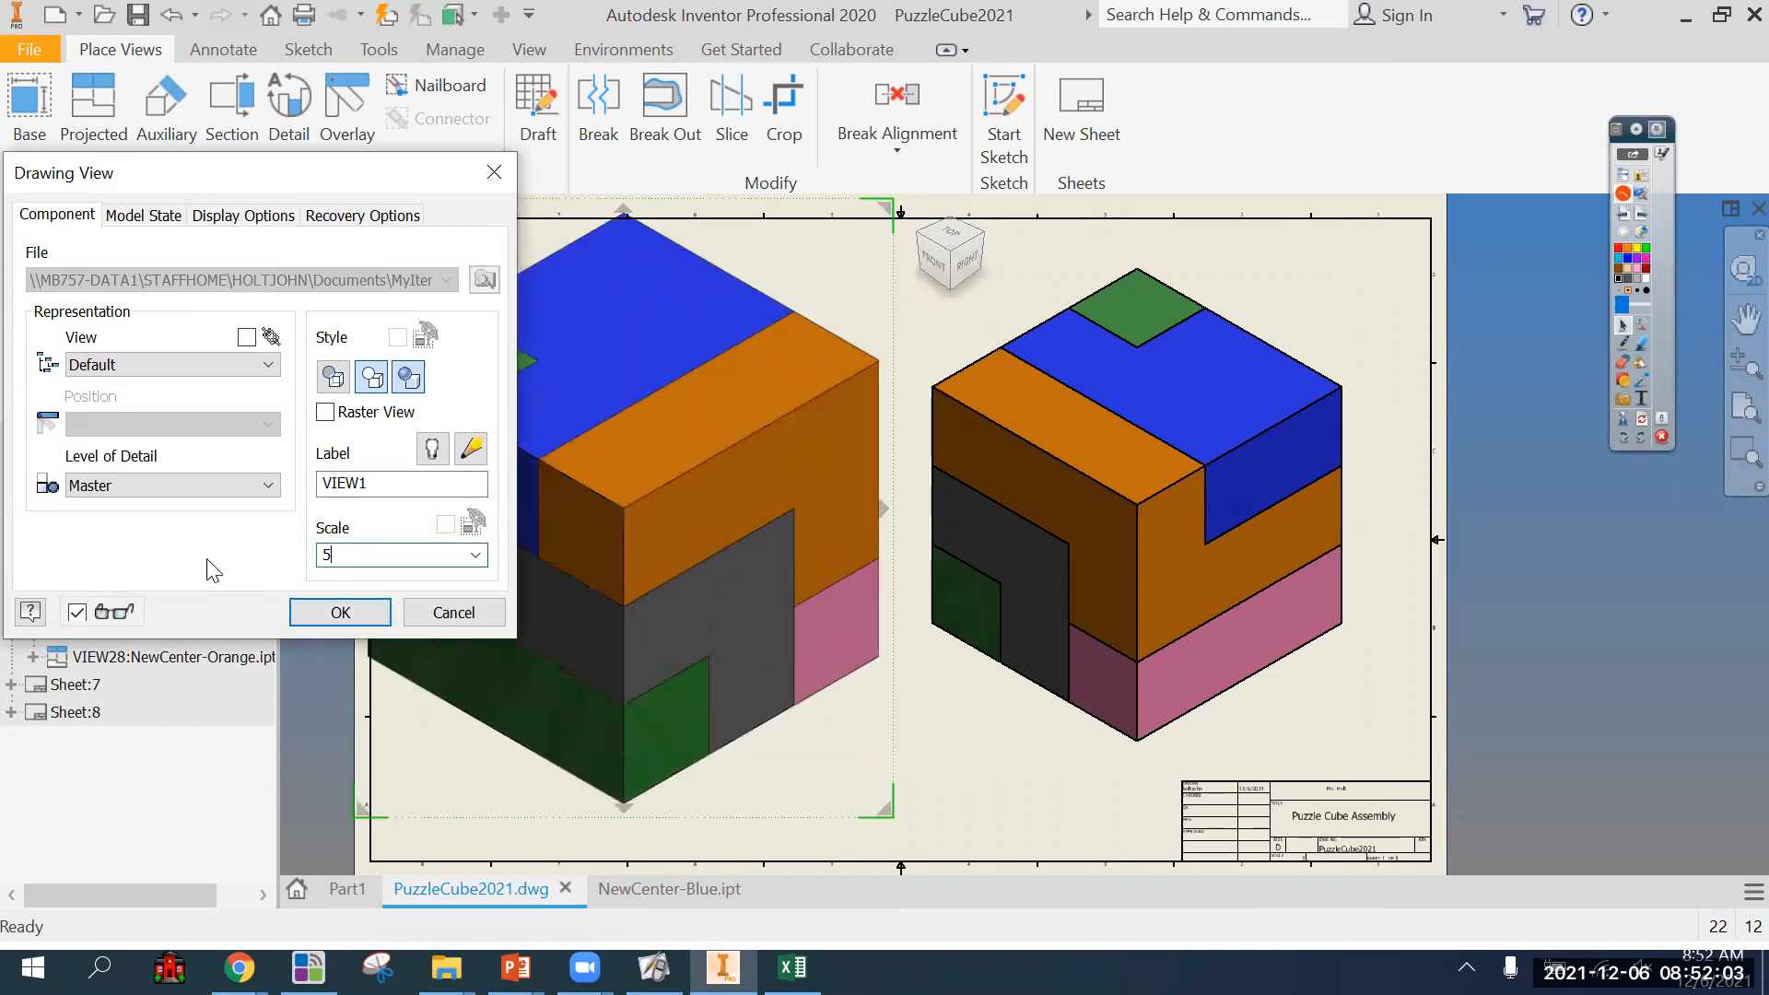
pyautogui.write('5')
pyautogui.click(320, 612)
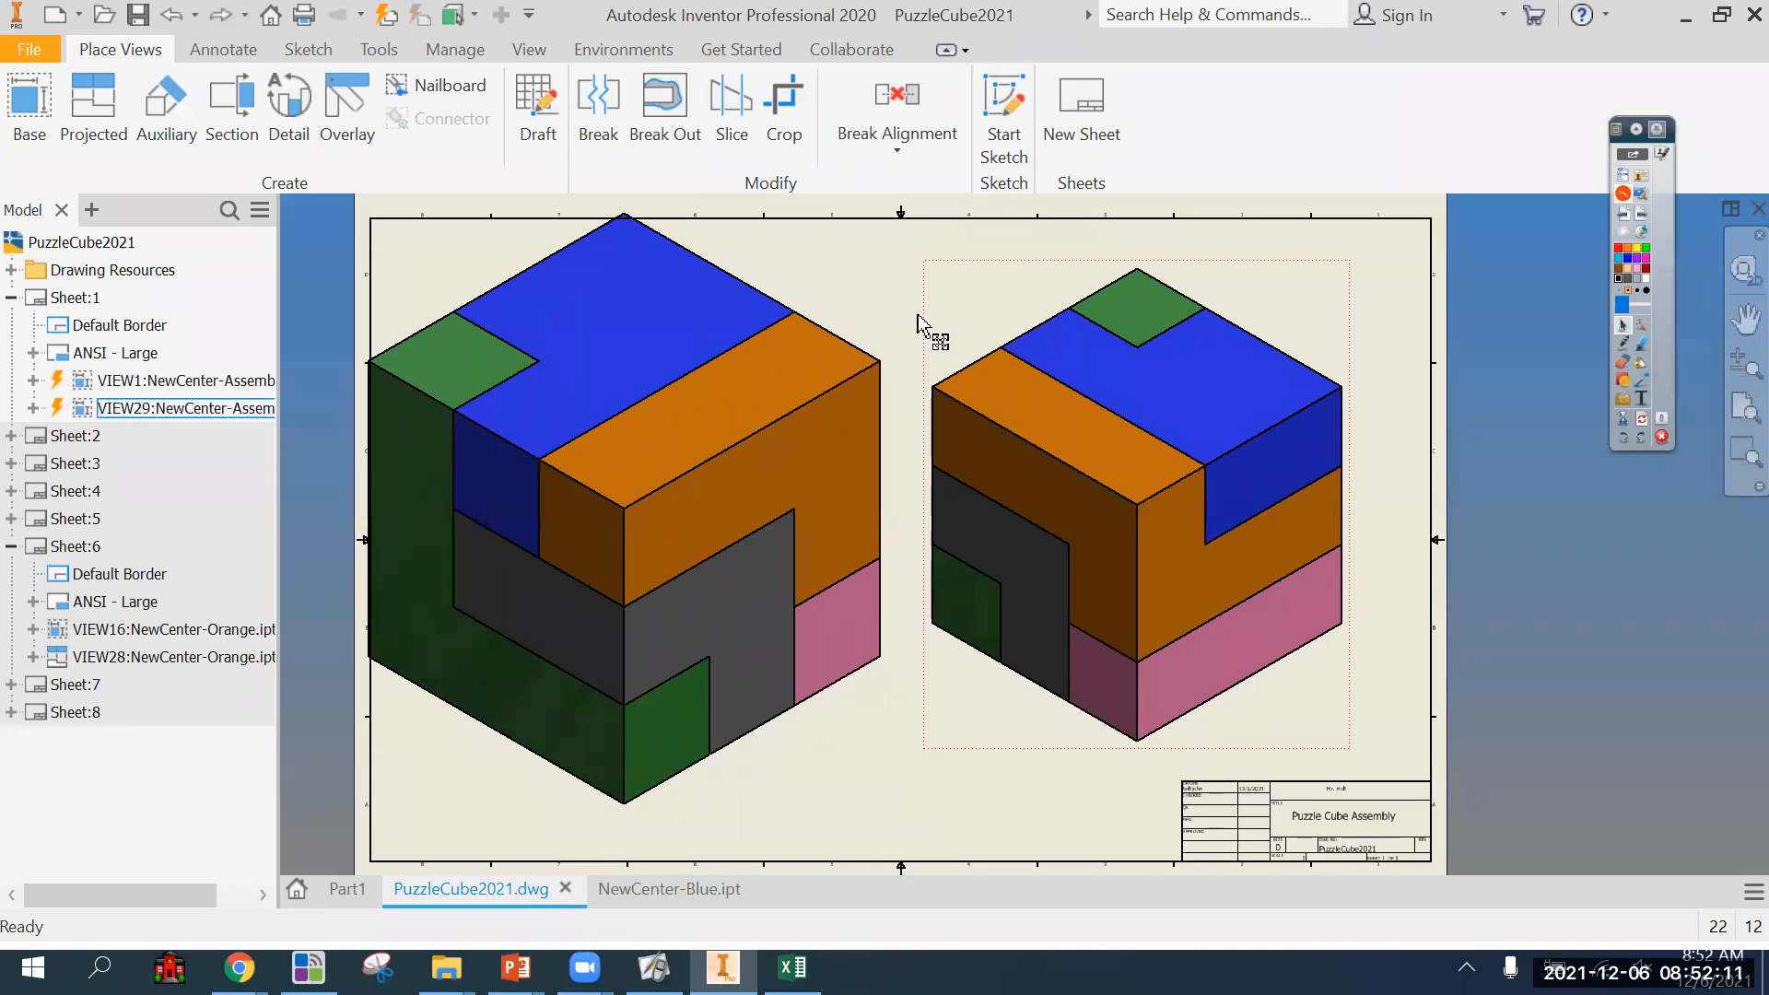
pyautogui.moveTo(829, 324); pyautogui.dragTo(929, 343)
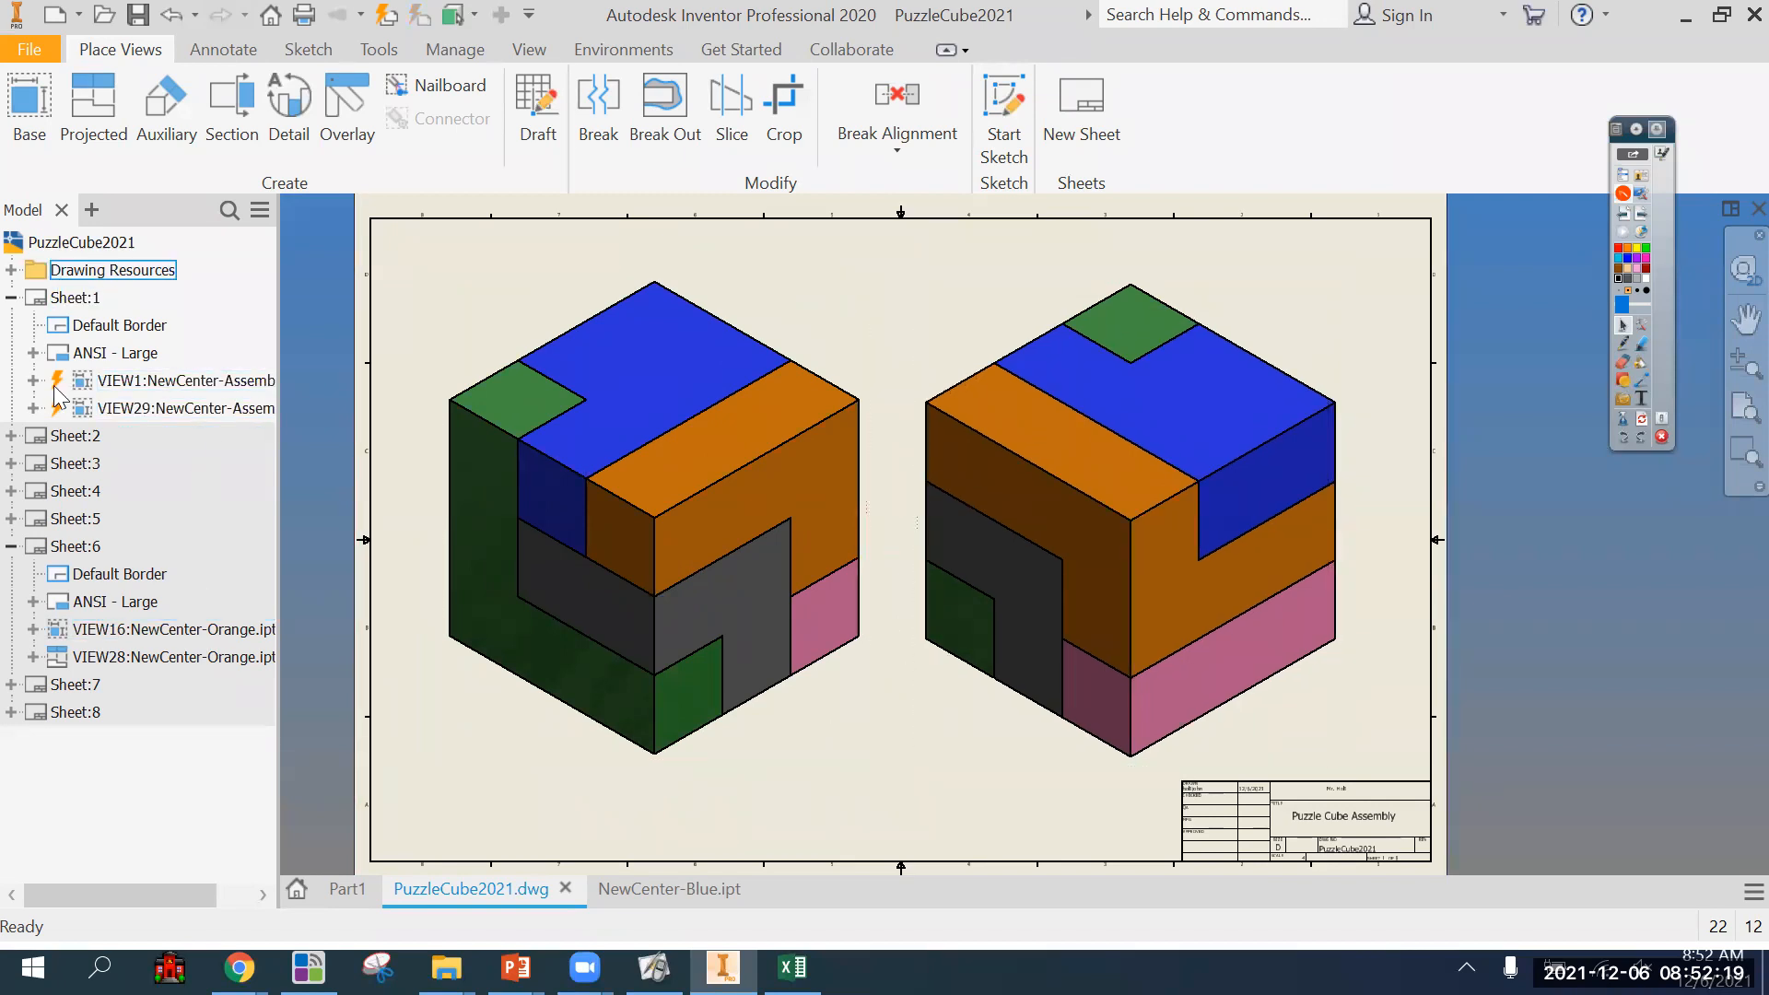
# Open sheet 2 and examine the exploded view with its balloons, parts list and title block.
pyautogui.click(66, 438)
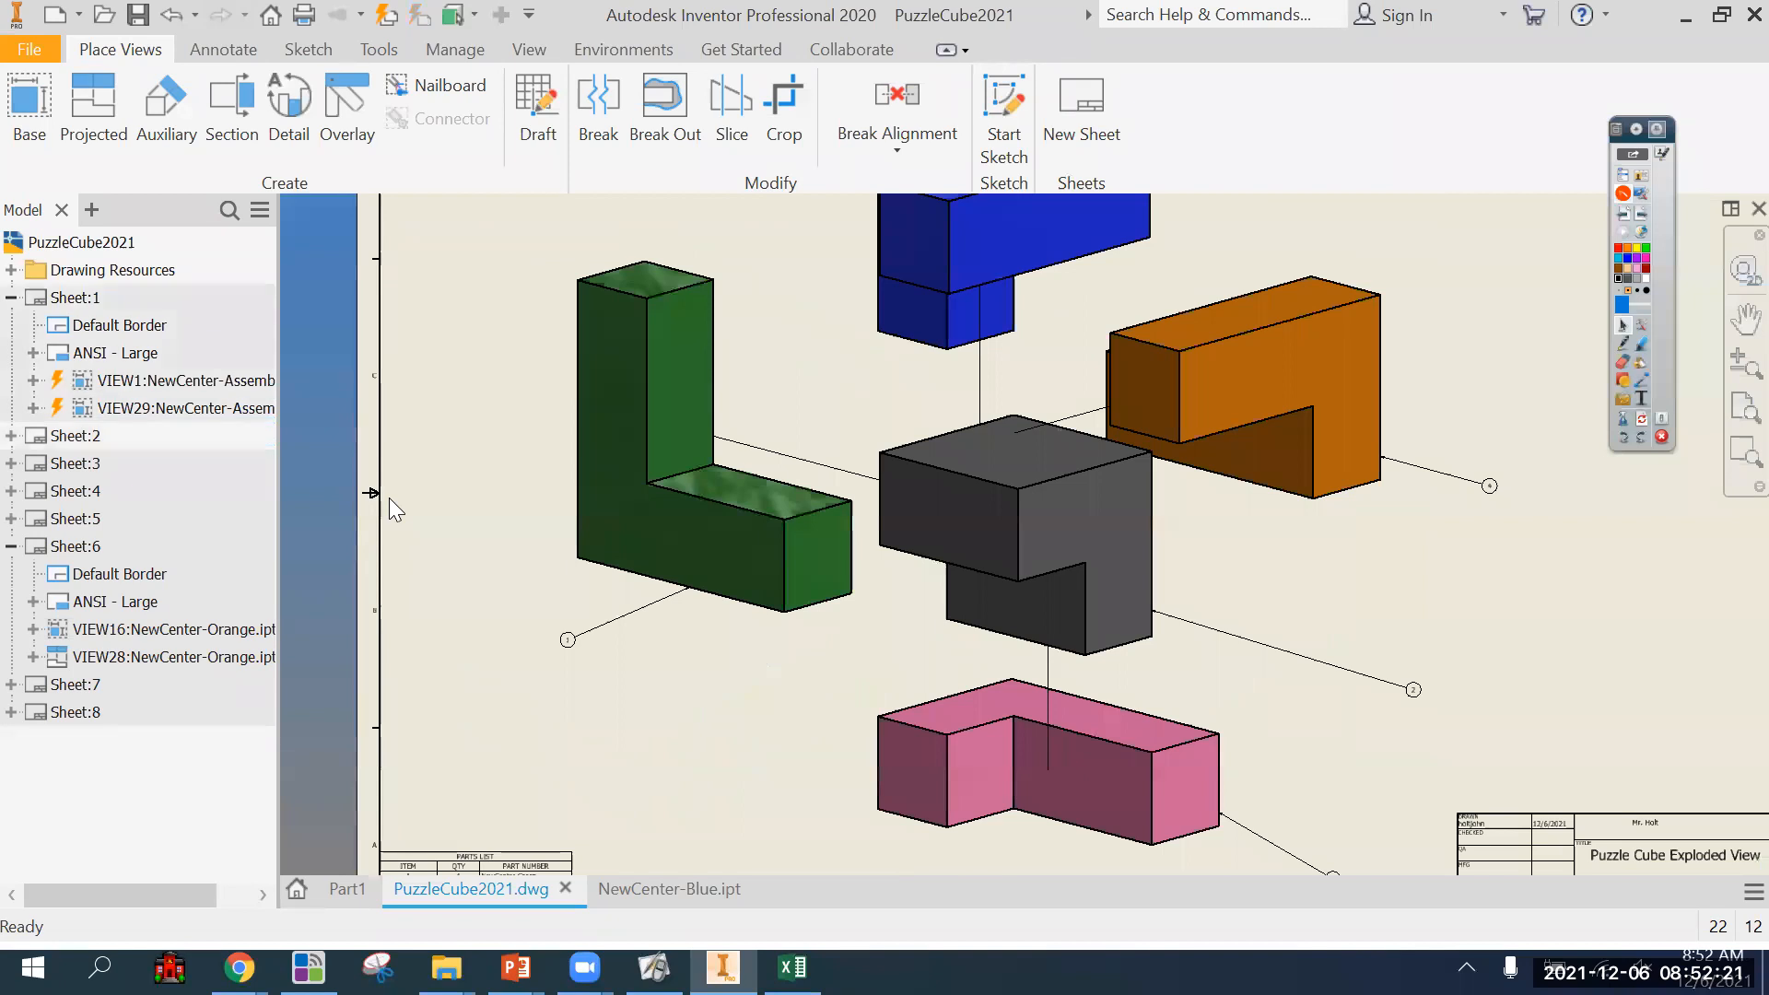
pyautogui.scroll(-3, 604, 606)
pyautogui.scroll(3, 553, 797)
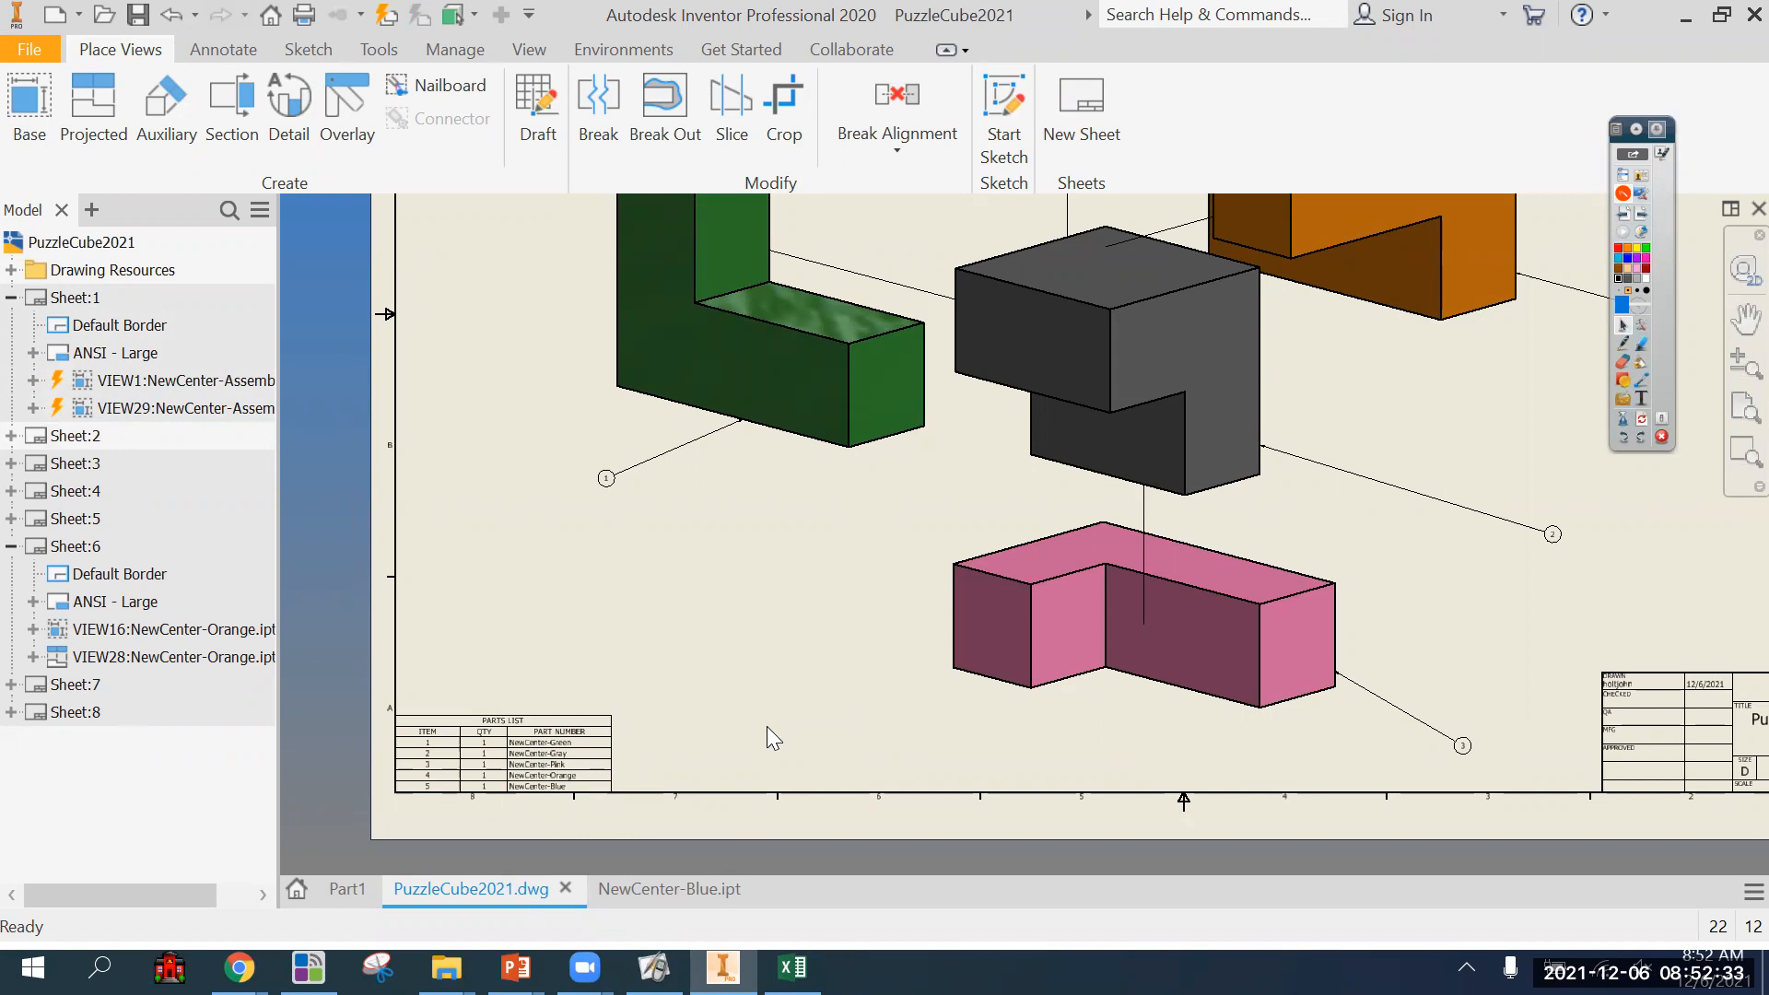
pyautogui.scroll(-2, 767, 726)
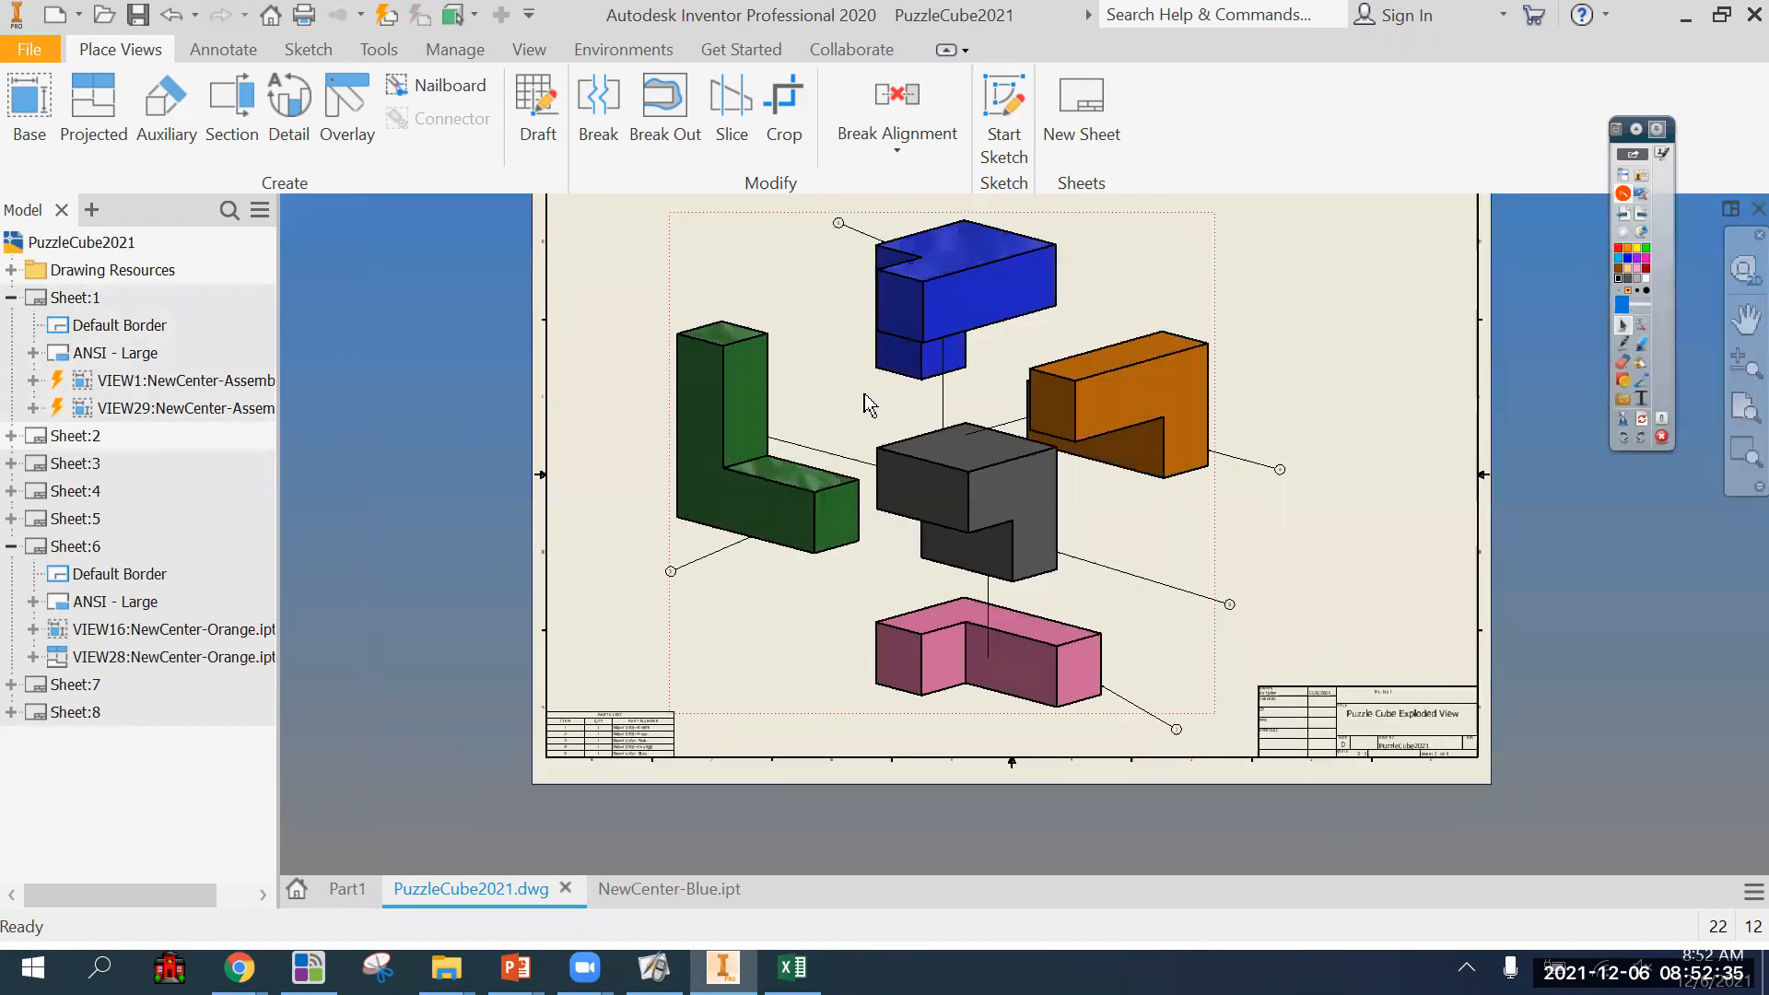
# Open sheet 3 and dimension the width of the vertical leg above the green piece's front view.
pyautogui.click(76, 462)
pyautogui.moveTo(980, 523); pyautogui.dragTo(955, 519, button='middle')
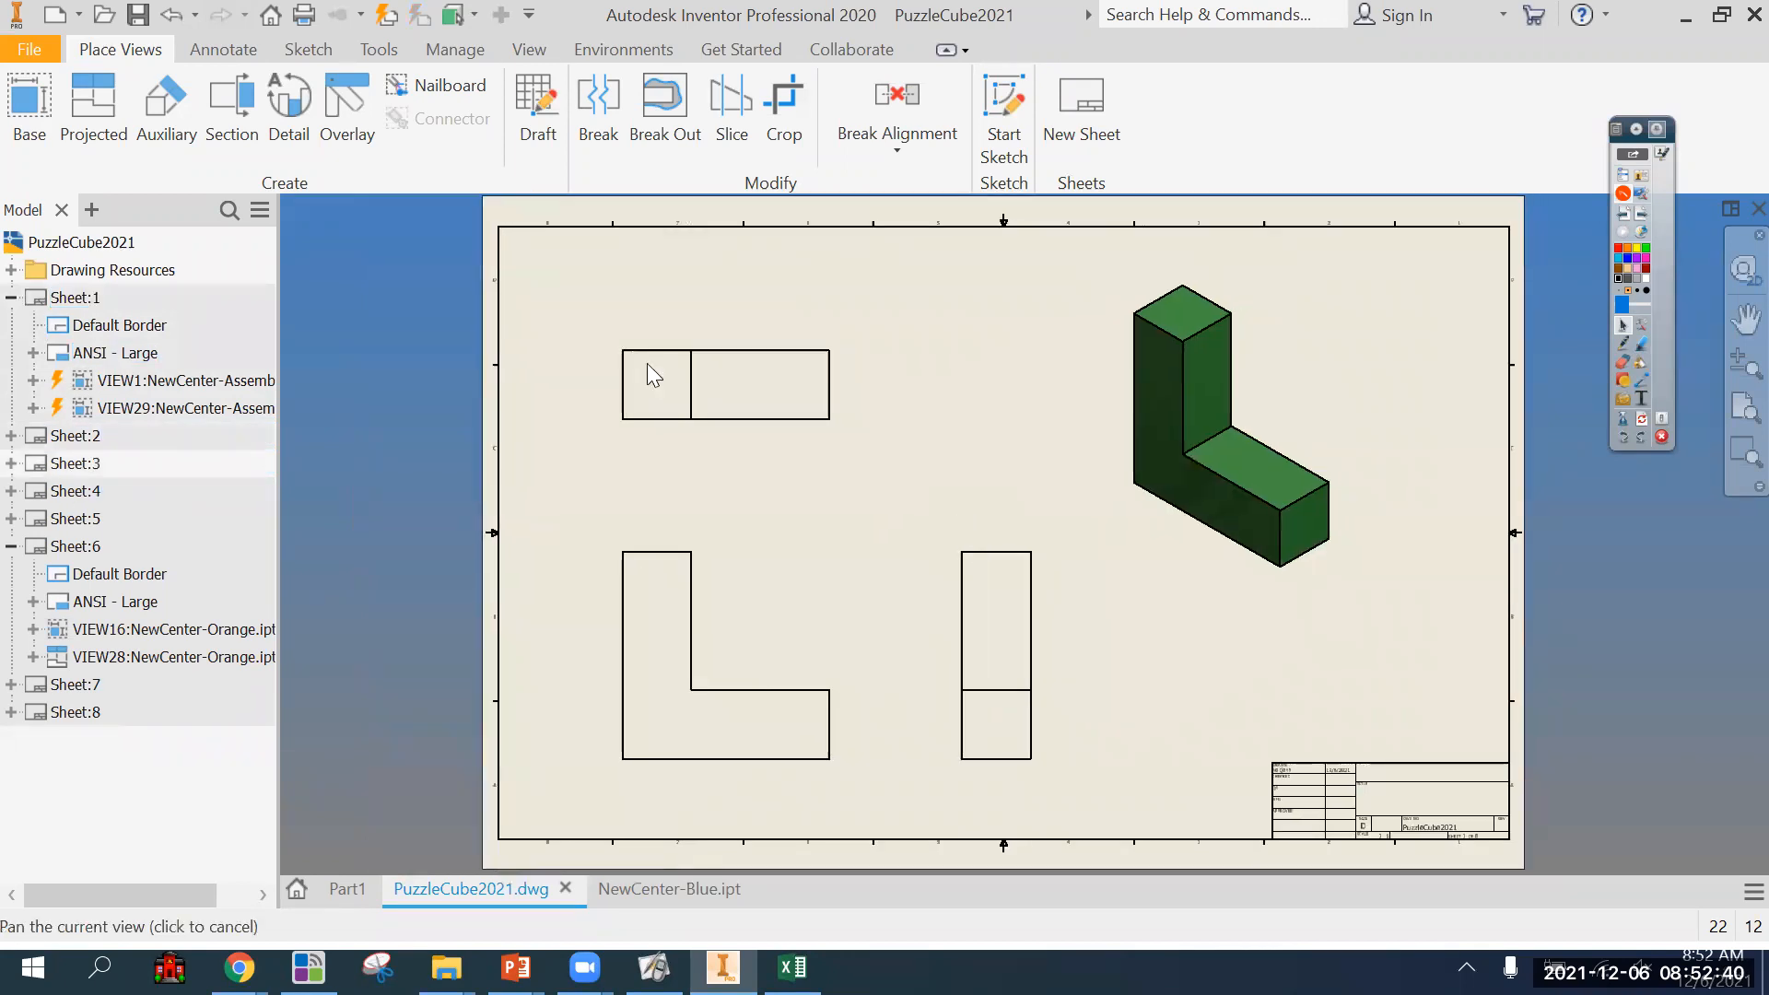
pyautogui.click(223, 49)
pyautogui.click(47, 115)
pyautogui.click(618, 555)
pyautogui.click(687, 562)
pyautogui.click(679, 523)
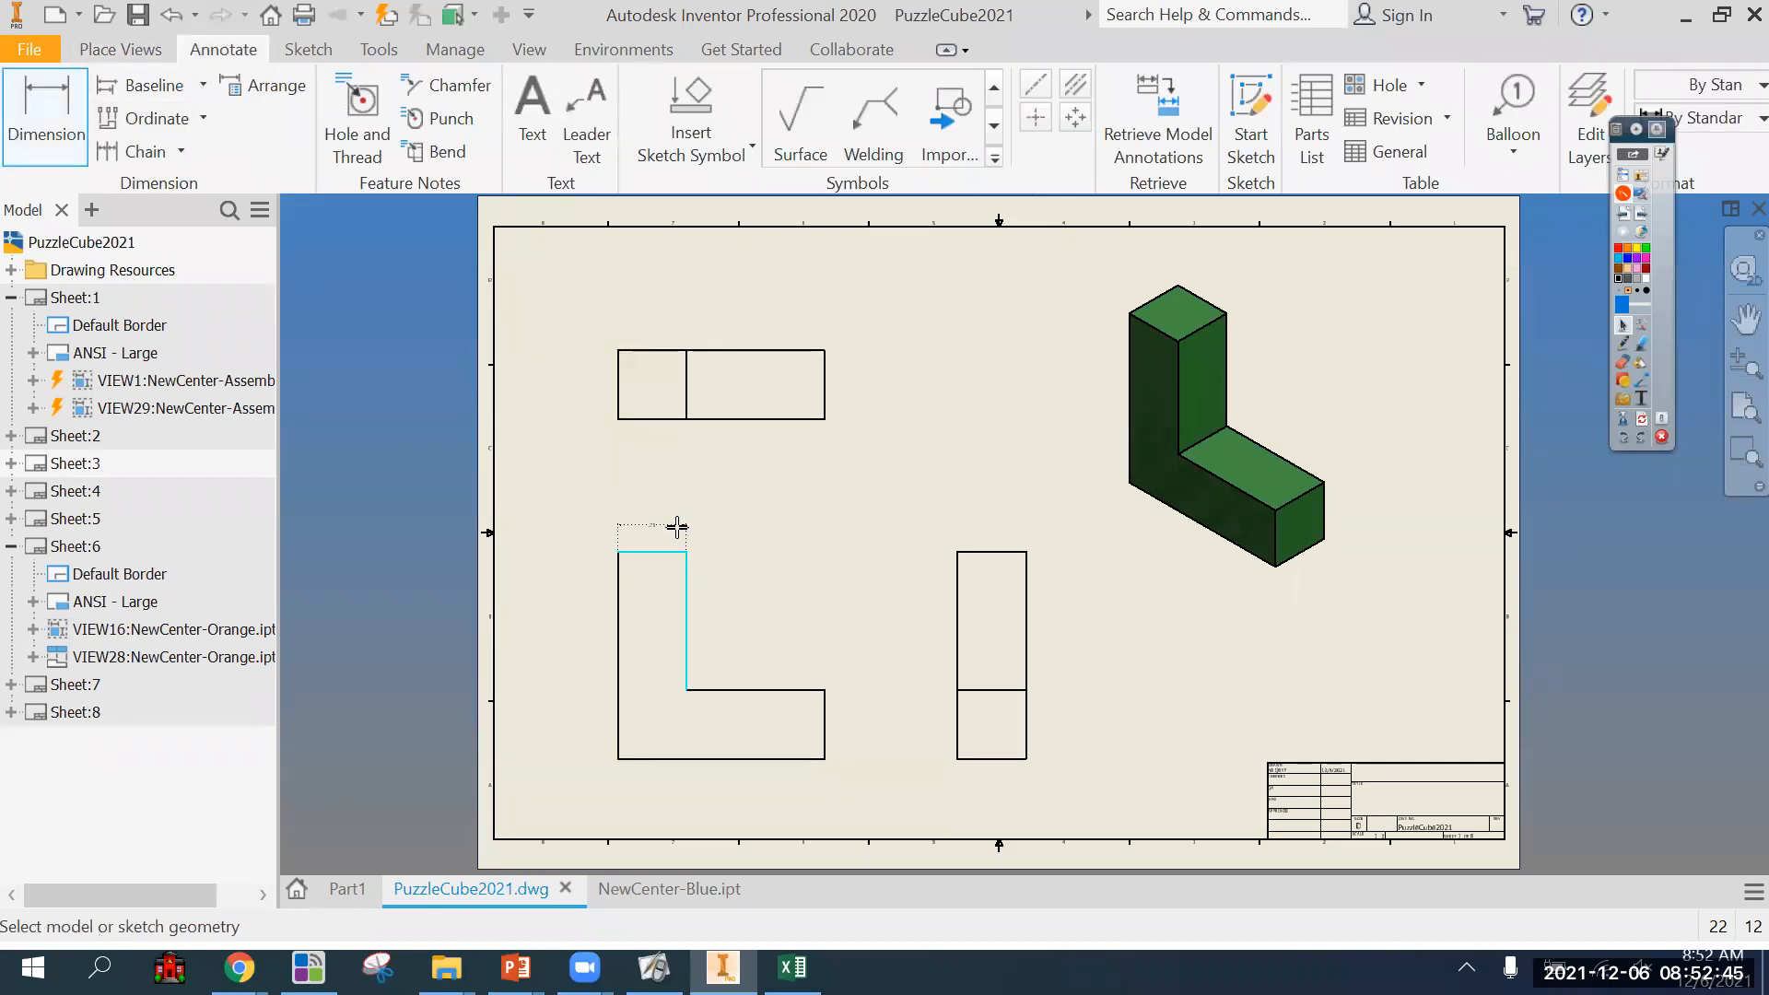
# Dimension the green piece's overall width above the front view and the height of its horizontal leg beside it.
pyautogui.click(620, 576)
pyautogui.click(825, 710)
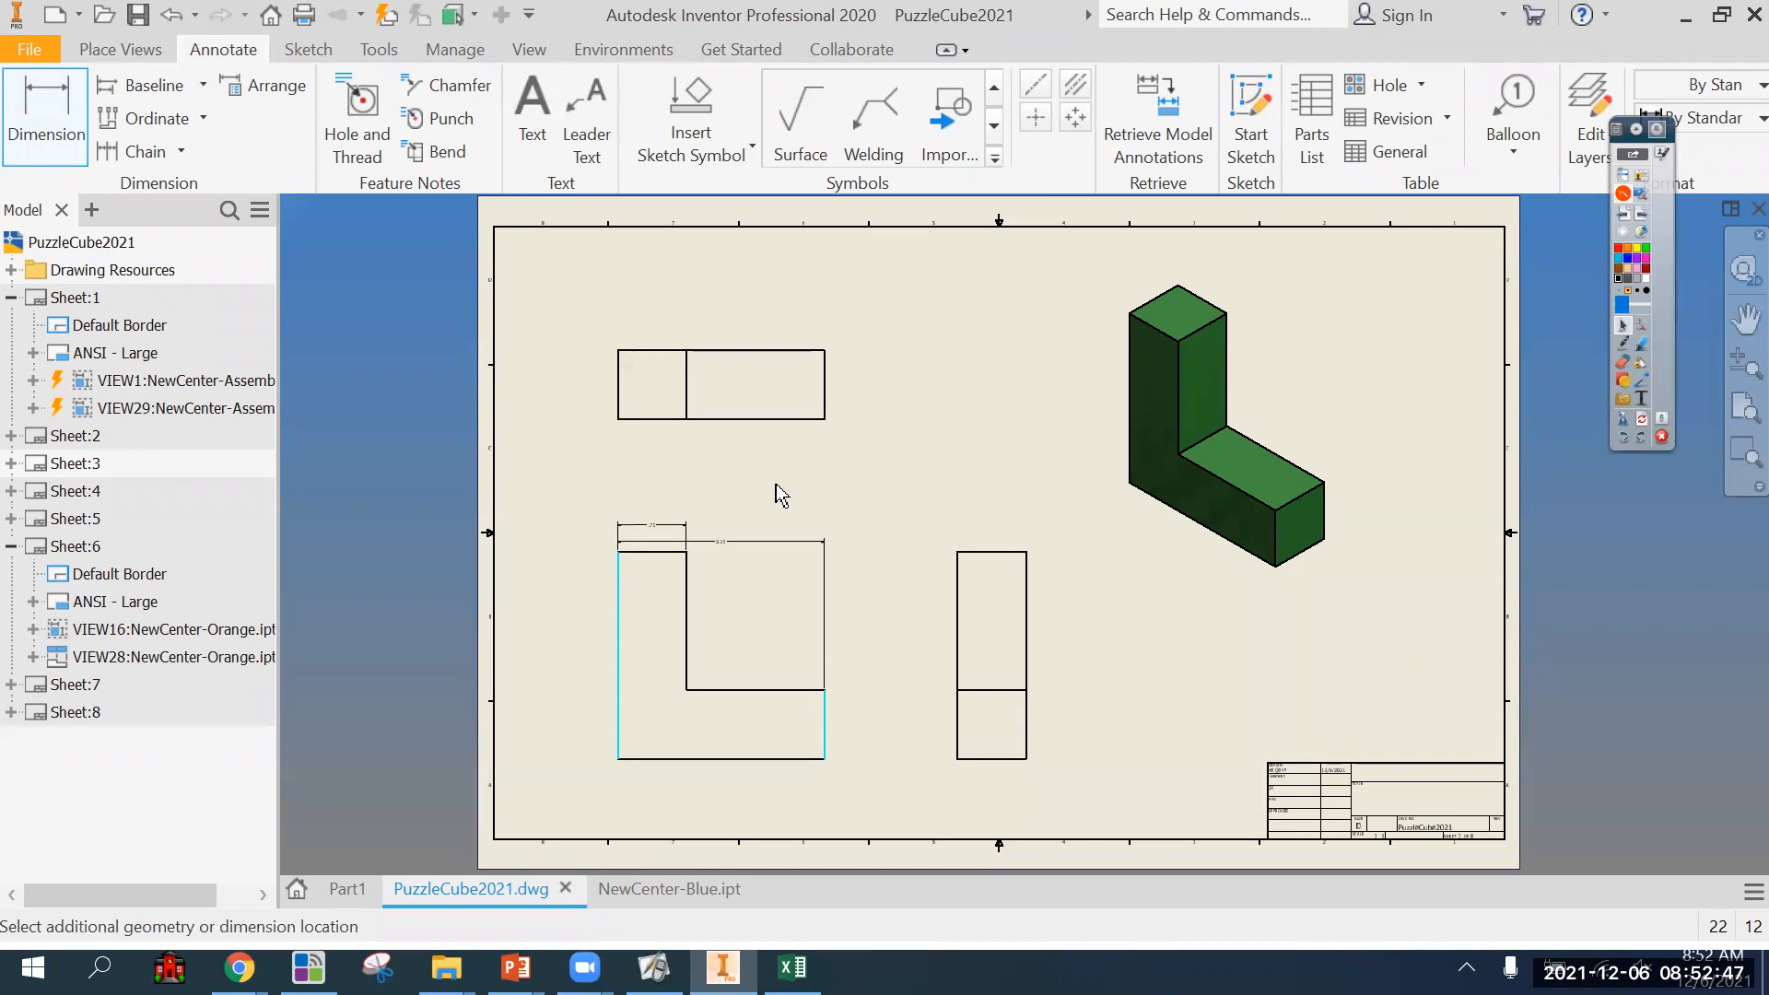
pyautogui.click(742, 502)
pyautogui.click(816, 758)
pyautogui.click(825, 691)
pyautogui.click(850, 725)
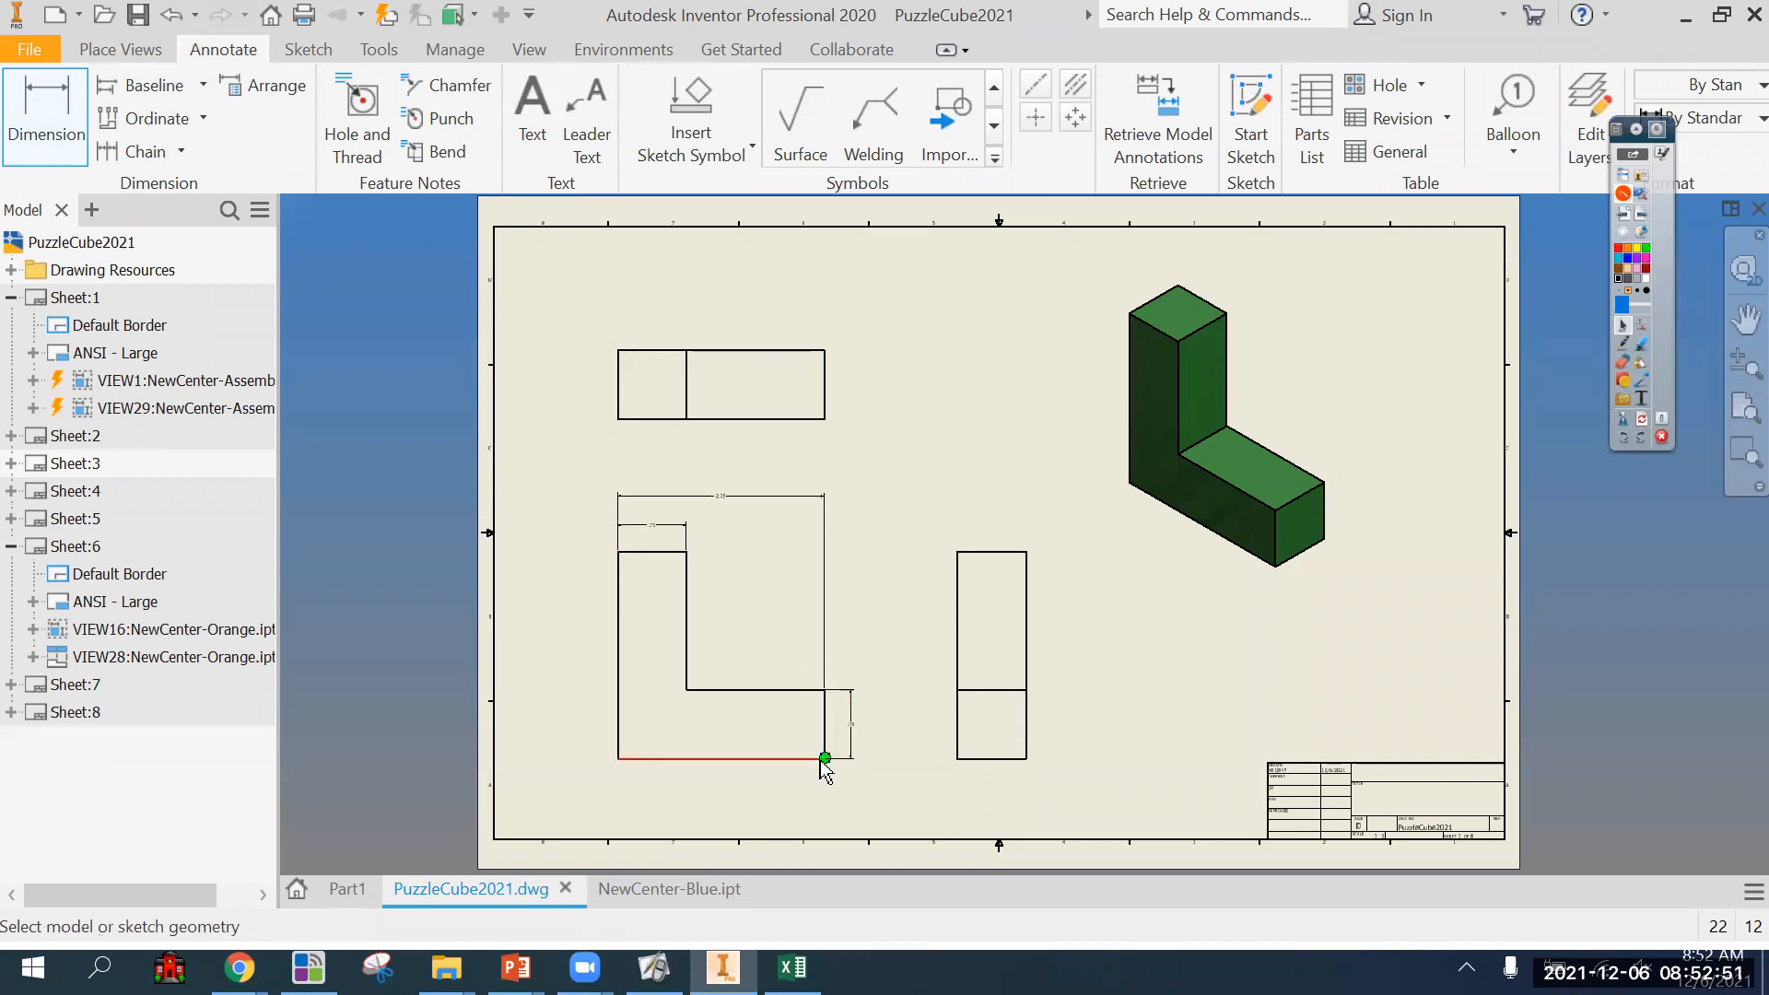
# Dimension the green piece's overall height on the side view and its depth on the top view.
pyautogui.click(961, 759)
pyautogui.click(959, 556)
pyautogui.click(927, 604)
pyautogui.click(829, 413)
pyautogui.click(853, 426)
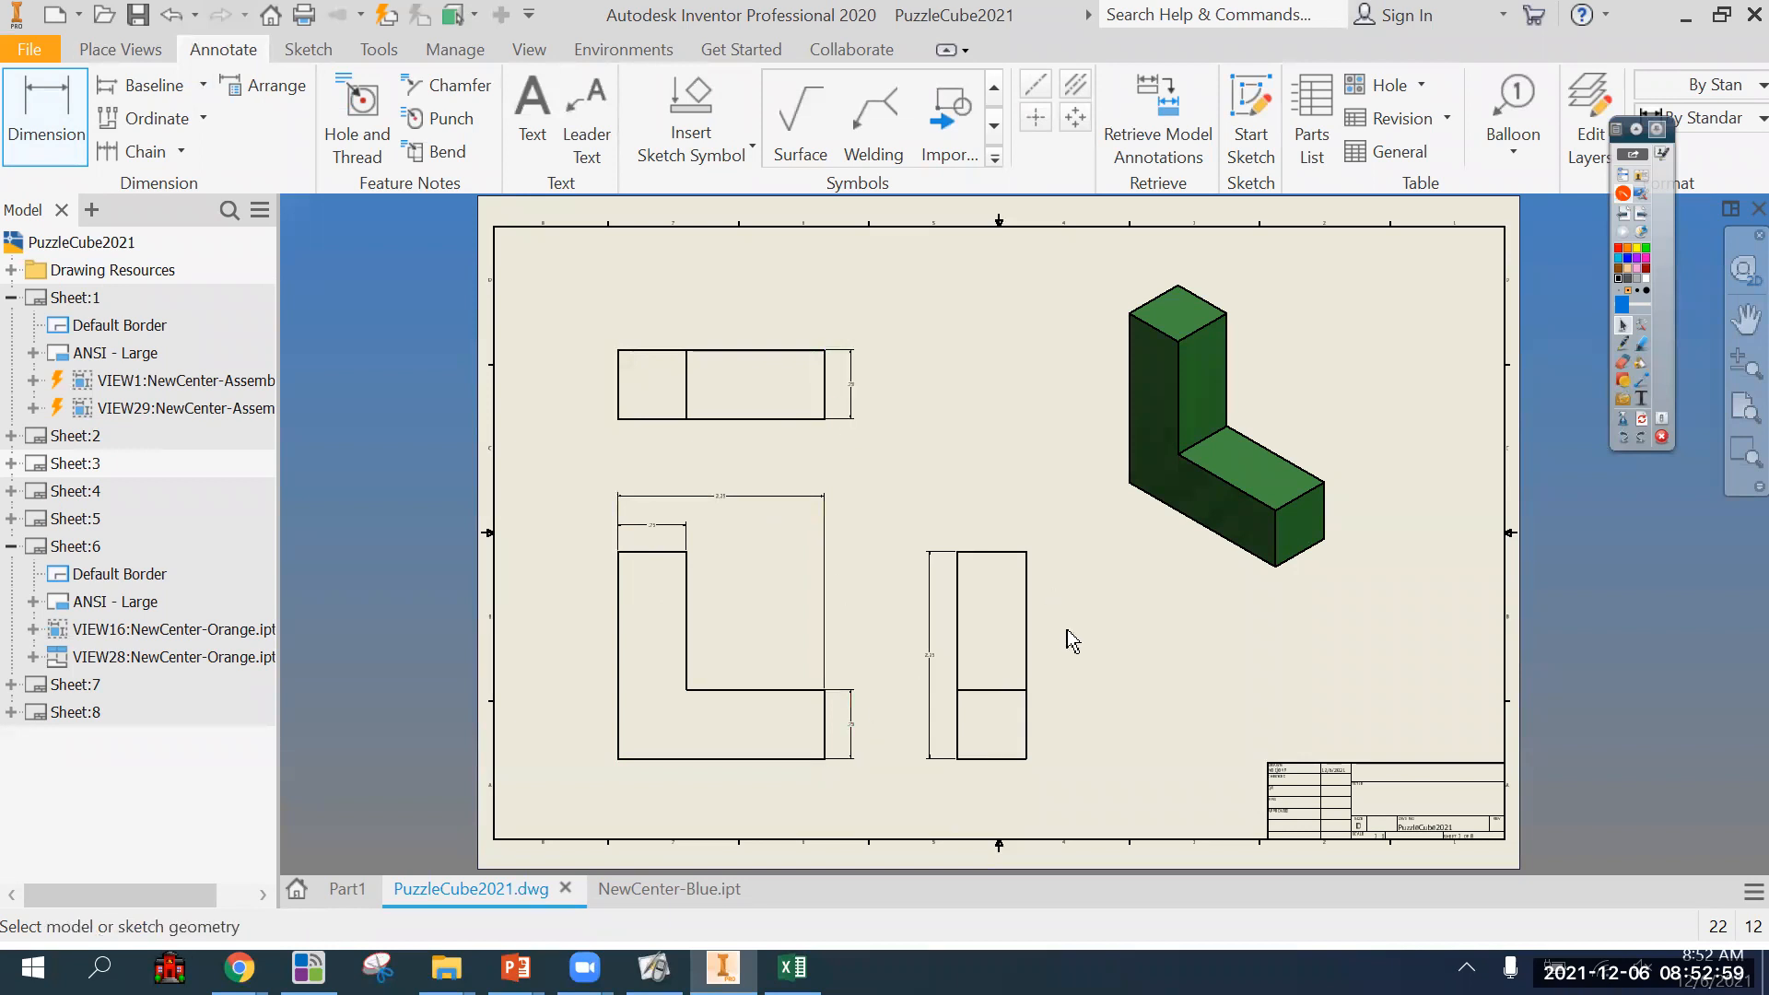
pyautogui.rightClick(922, 435)
pyautogui.click(1012, 437)
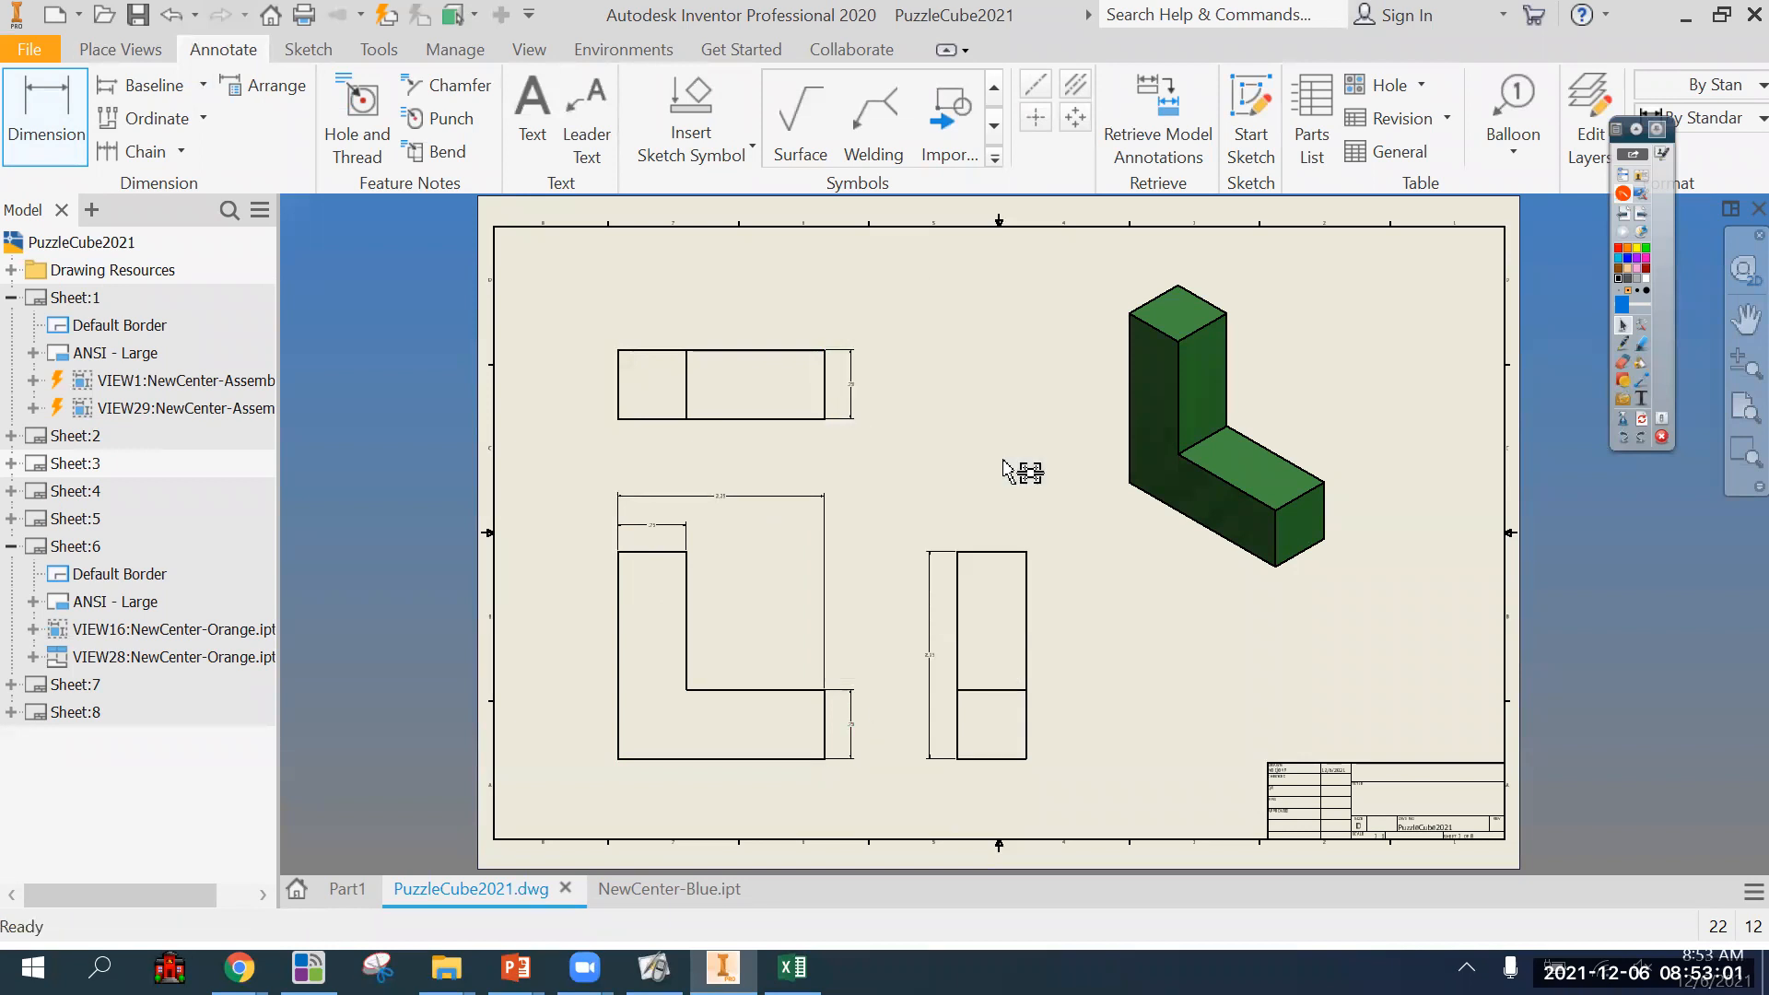
# Set the scale of the green piece's front view to 4.
pyautogui.rightClick(785, 633)
pyautogui.click(746, 268)
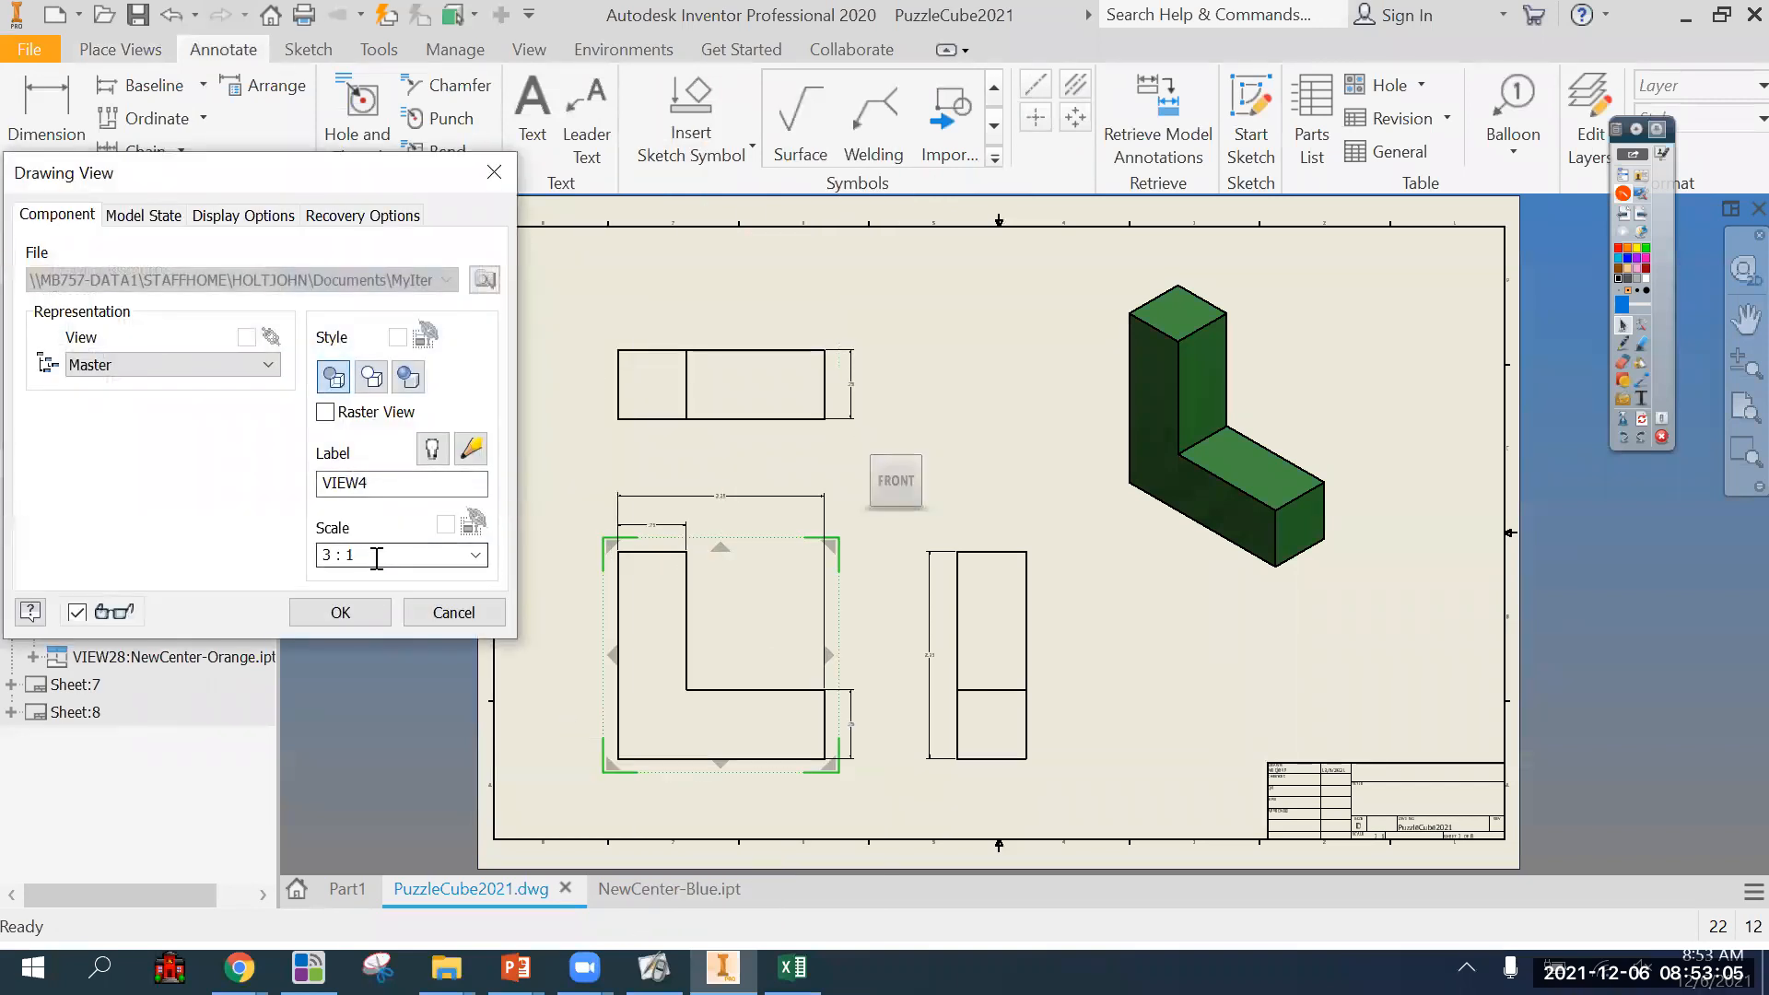
pyautogui.moveTo(376, 558); pyautogui.dragTo(230, 560)
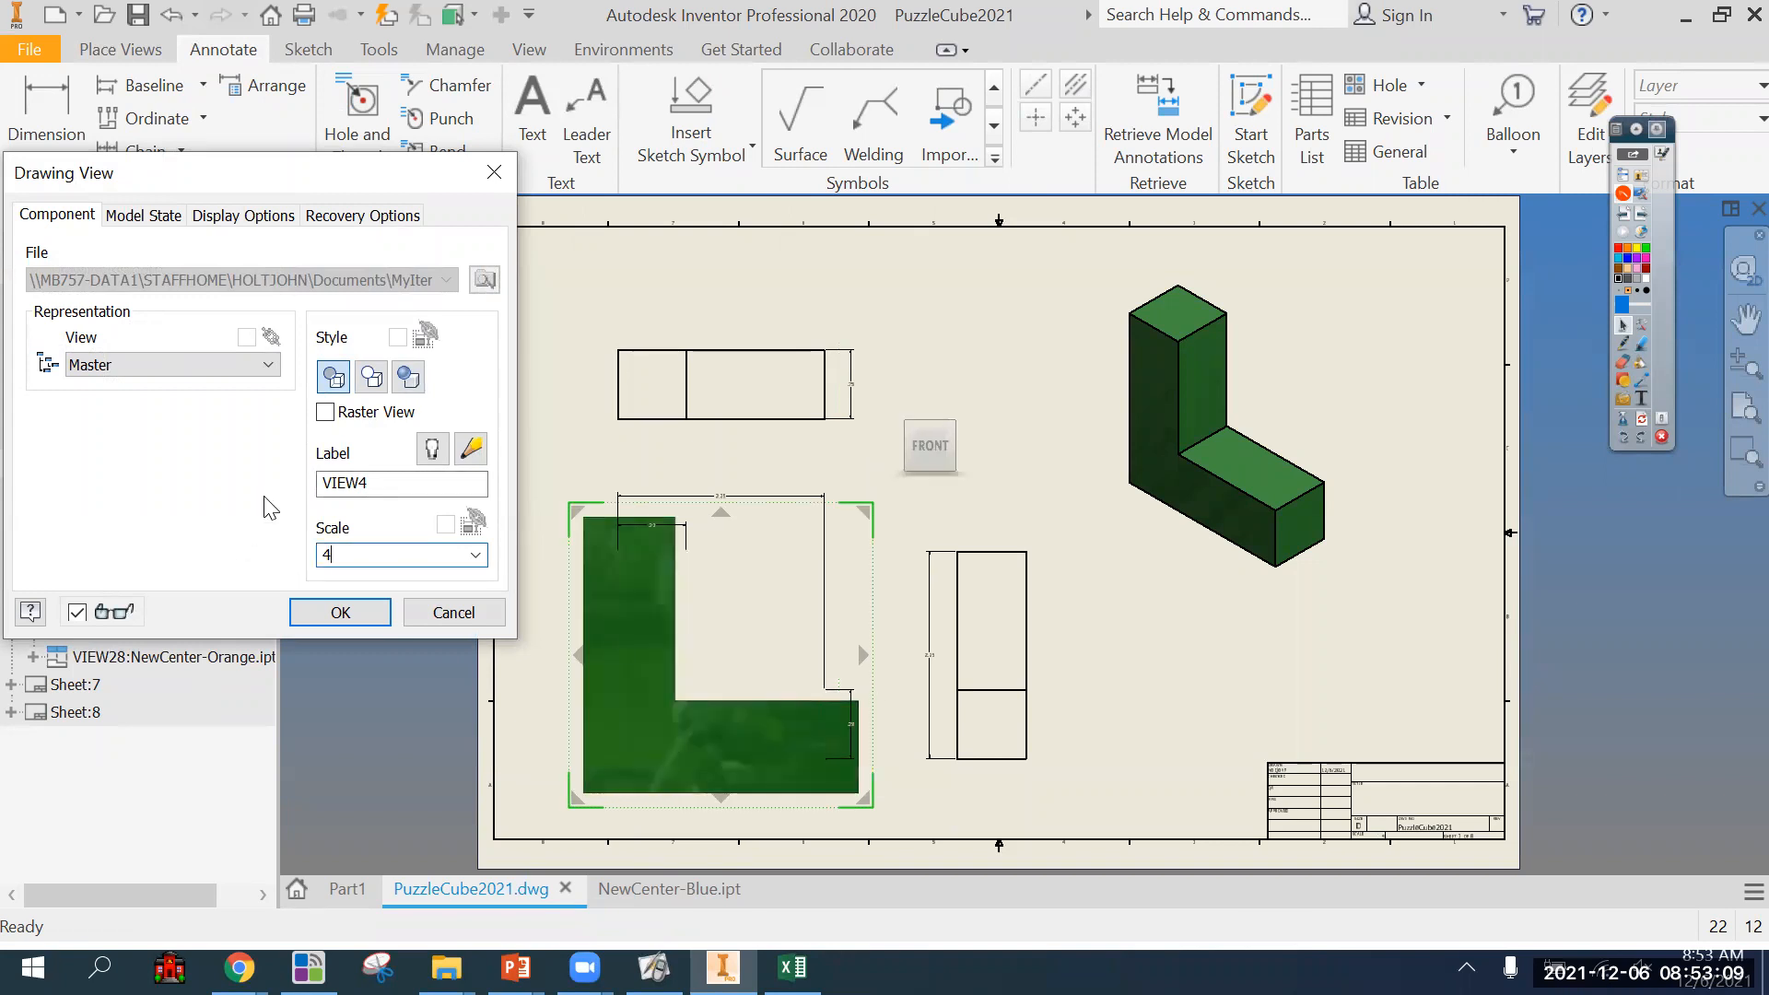
pyautogui.click(361, 612)
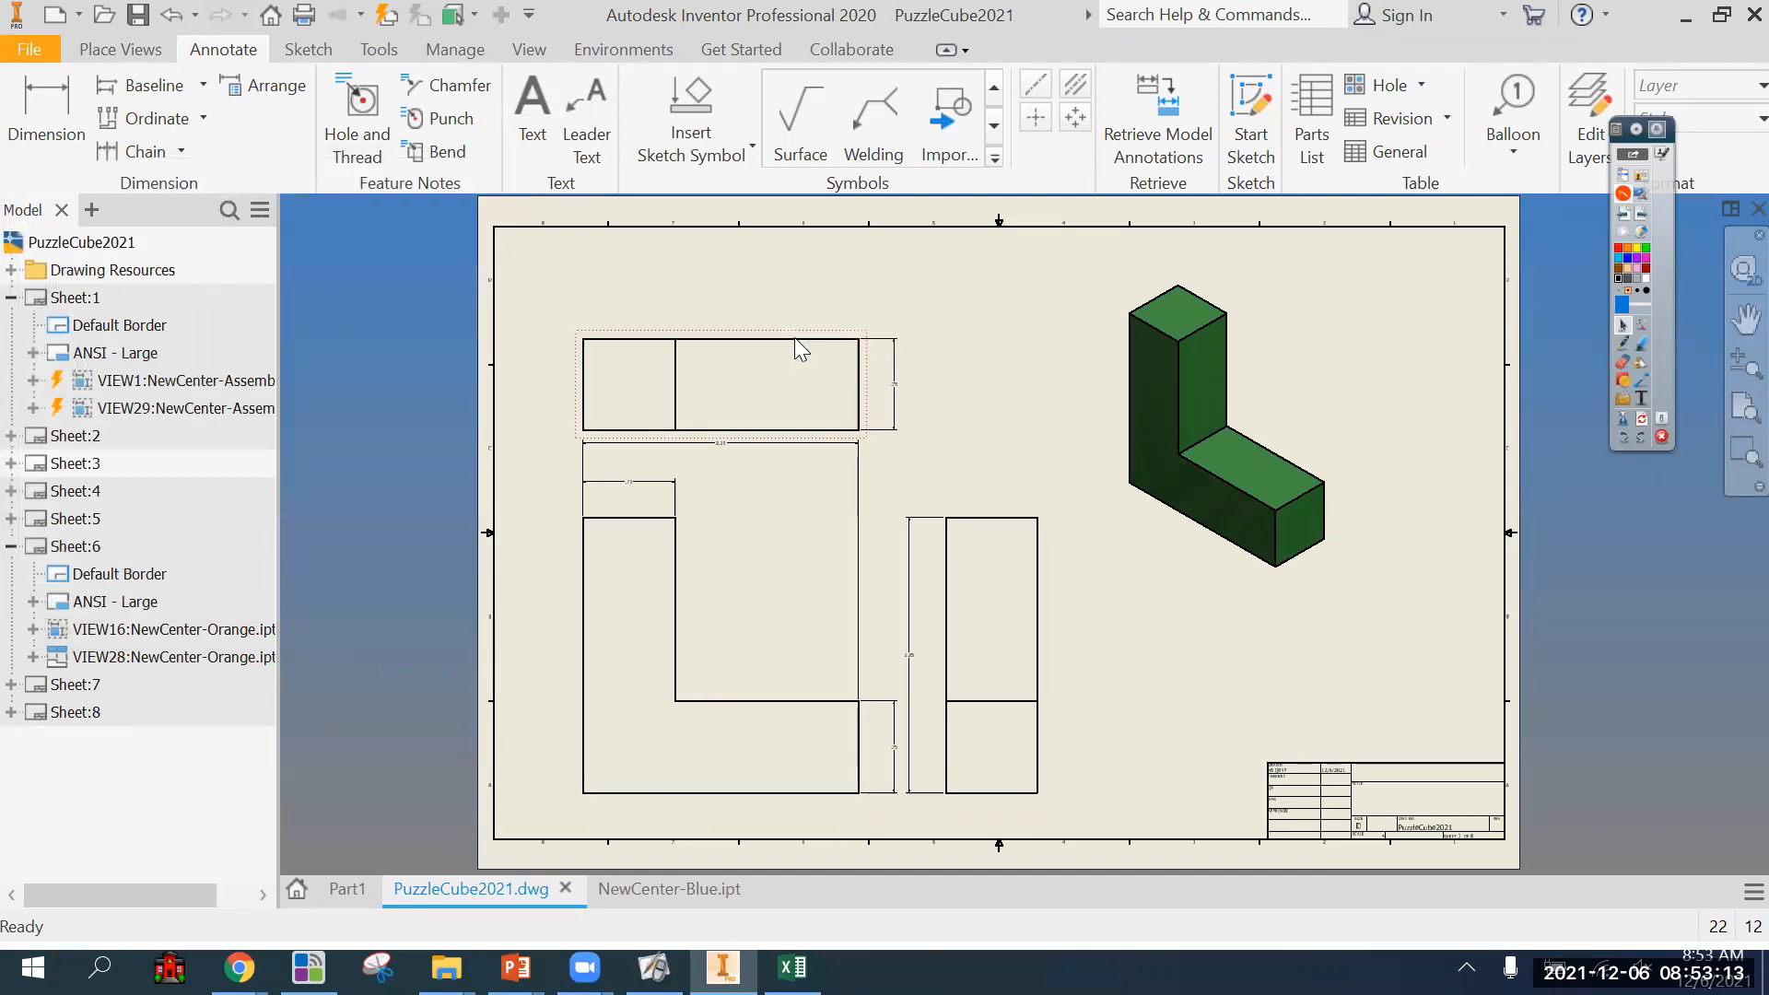
# Space the top and side views farther from the front view to make room for the dimensions.
pyautogui.moveTo(779, 338); pyautogui.dragTo(779, 285)
pyautogui.moveTo(1047, 616); pyautogui.dragTo(1129, 710)
pyautogui.click(1198, 768)
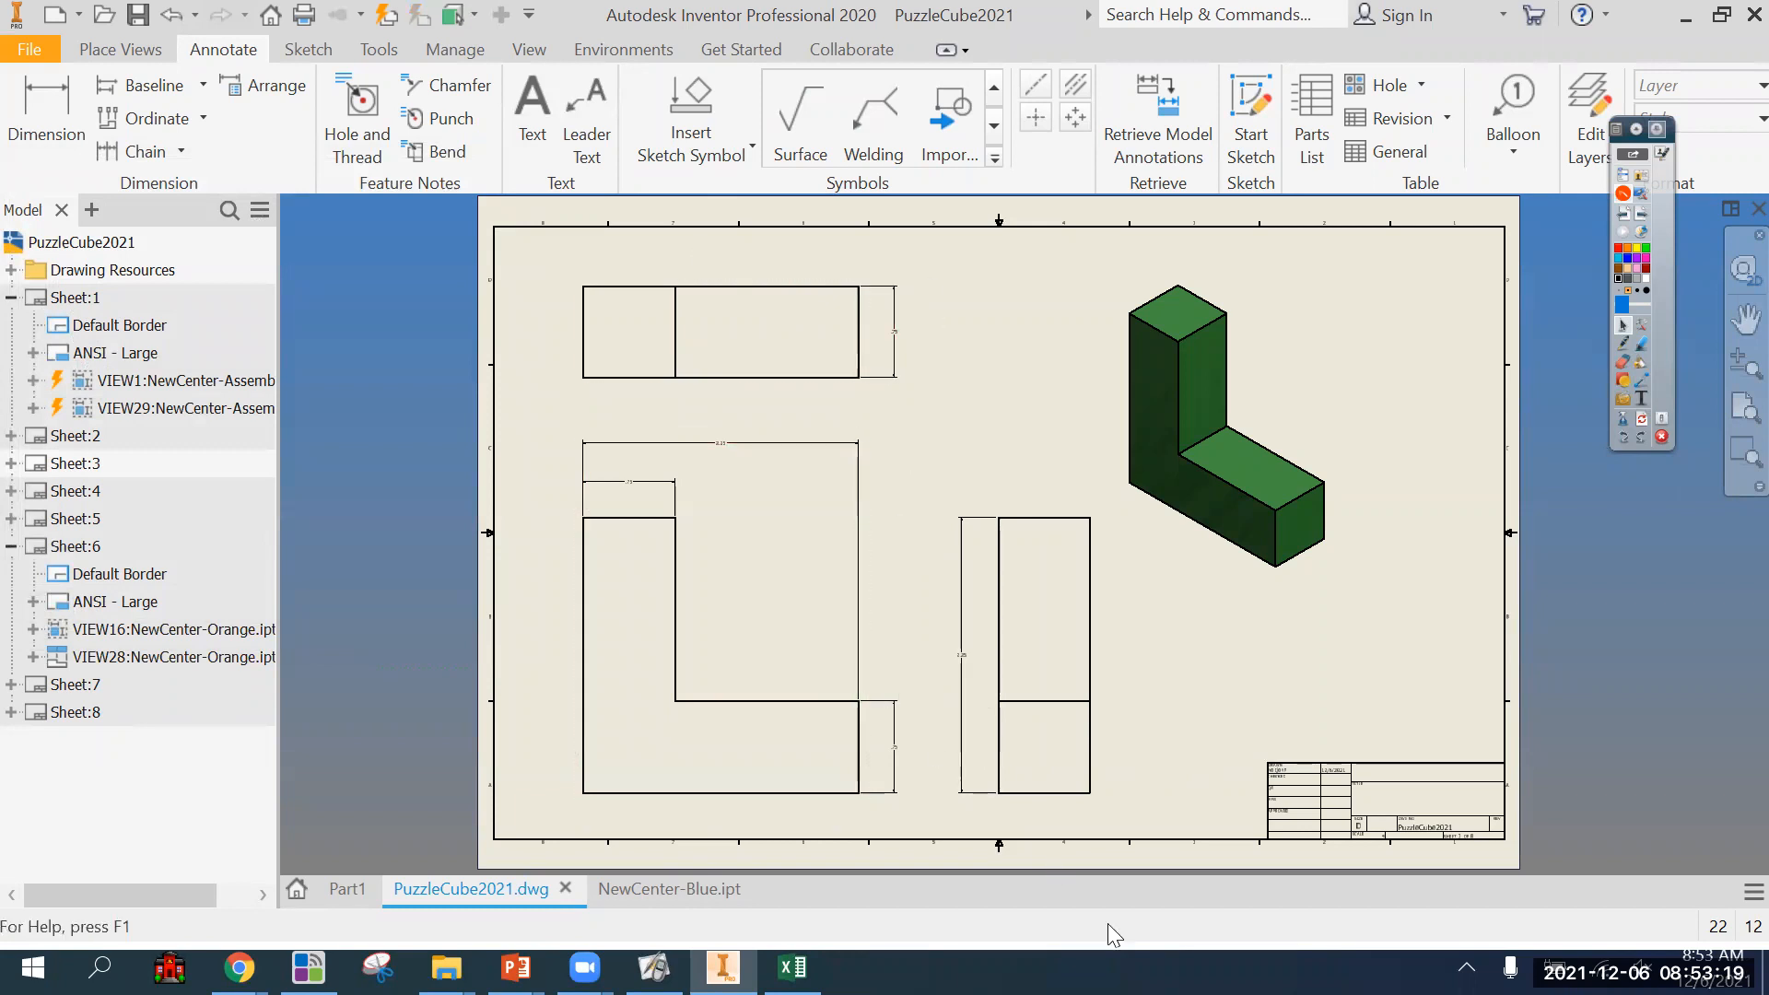